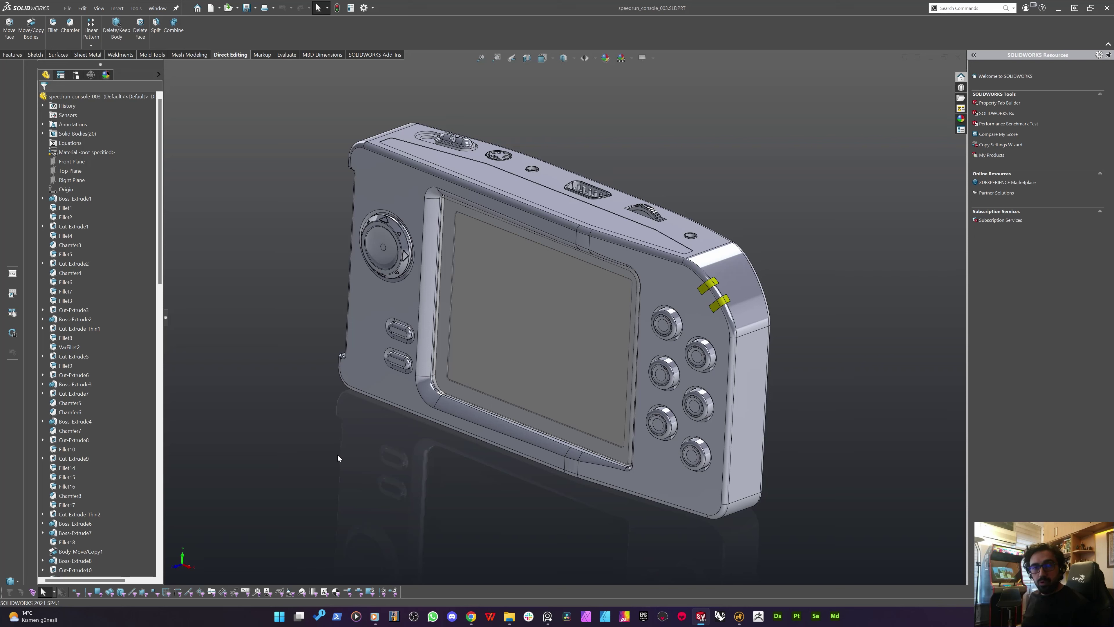
Examine the handheld console's front and top faces from several angles
middle_drag(433, 495, 595, 421)
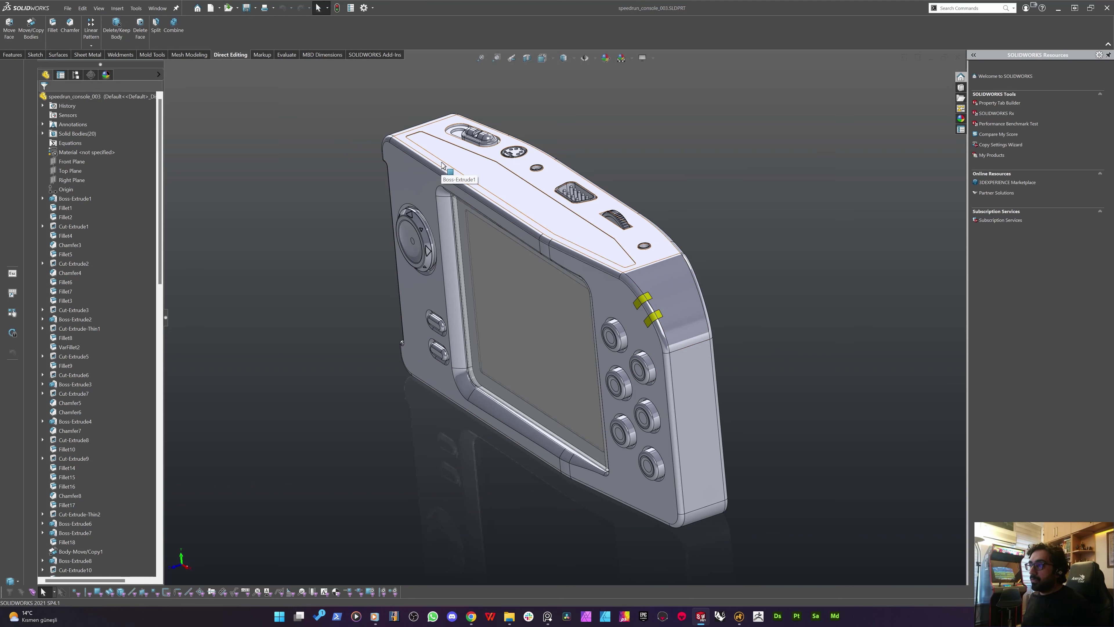
middle_drag(441, 382, 472, 385)
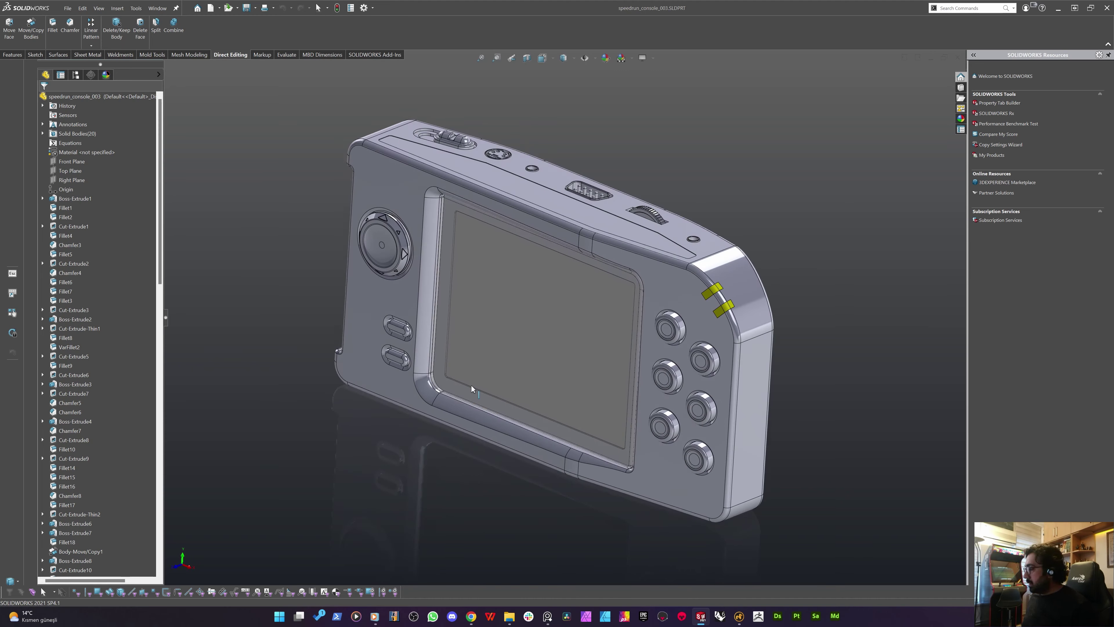
scroll(524, 270, down, 2)
middle_drag(523, 270, 498, 280)
scroll(596, 262, up, 4)
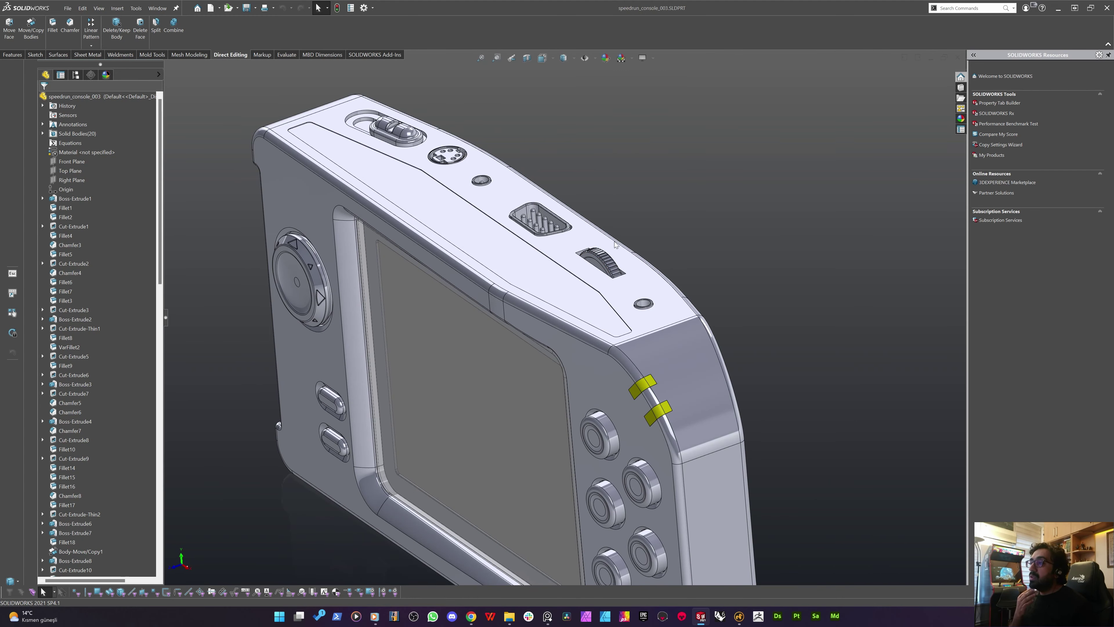
mouse_move(544, 283)
middle_down()
mouse_move(554, 281)
mouse_move(544, 277)
middle_up()
scroll(544, 277, up, 2)
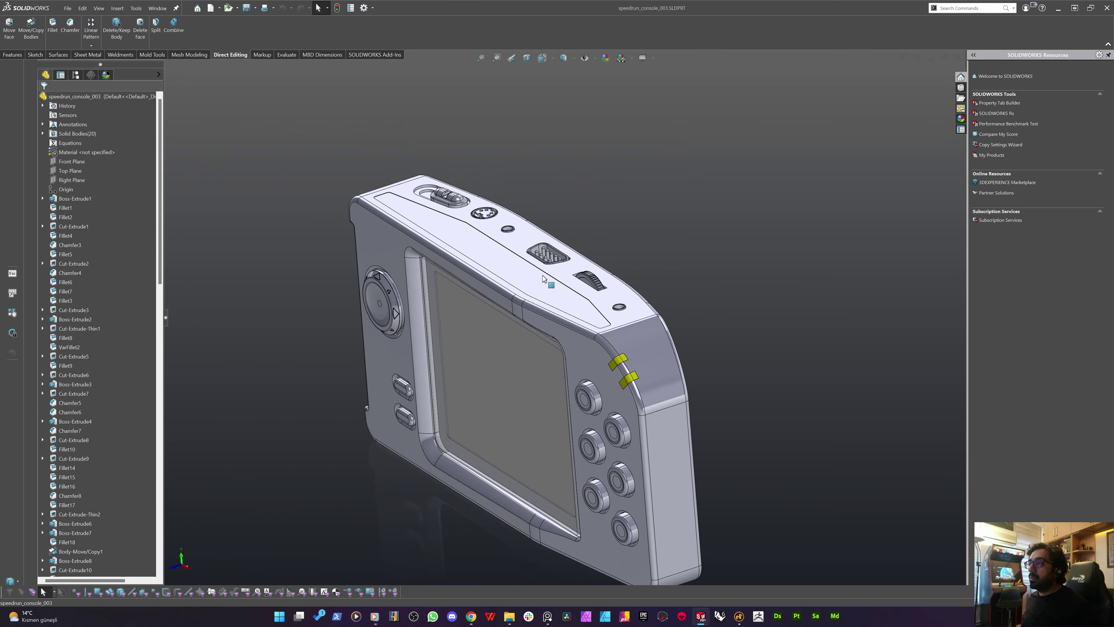
middle_drag(331, 489, 378, 456)
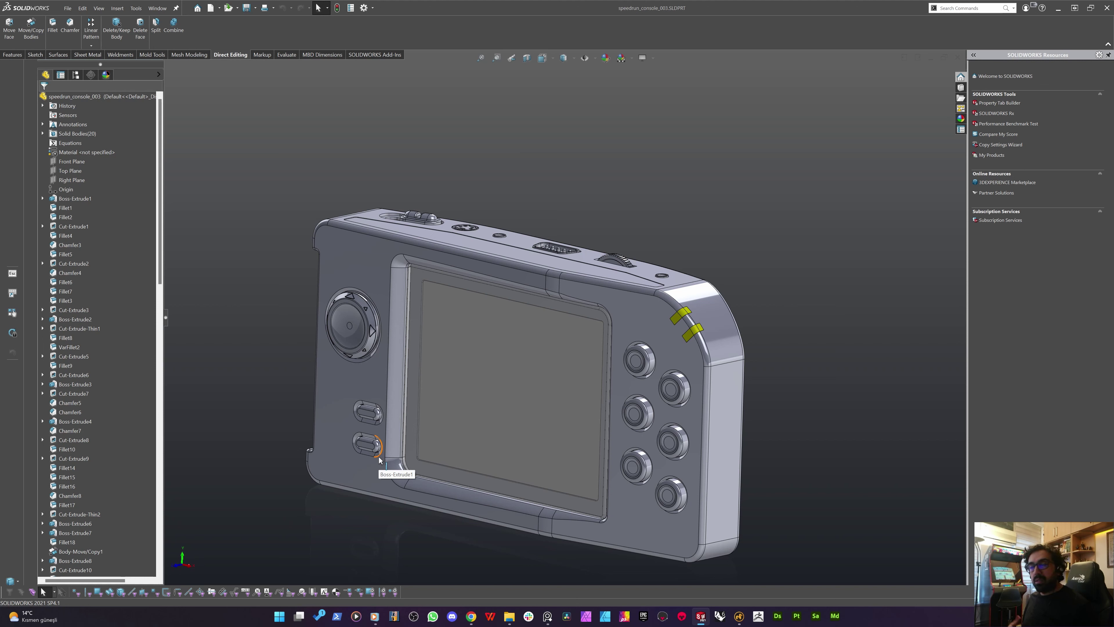
mouse_move(333, 333)
middle_down()
mouse_move(307, 325)
mouse_move(326, 345)
middle_up()
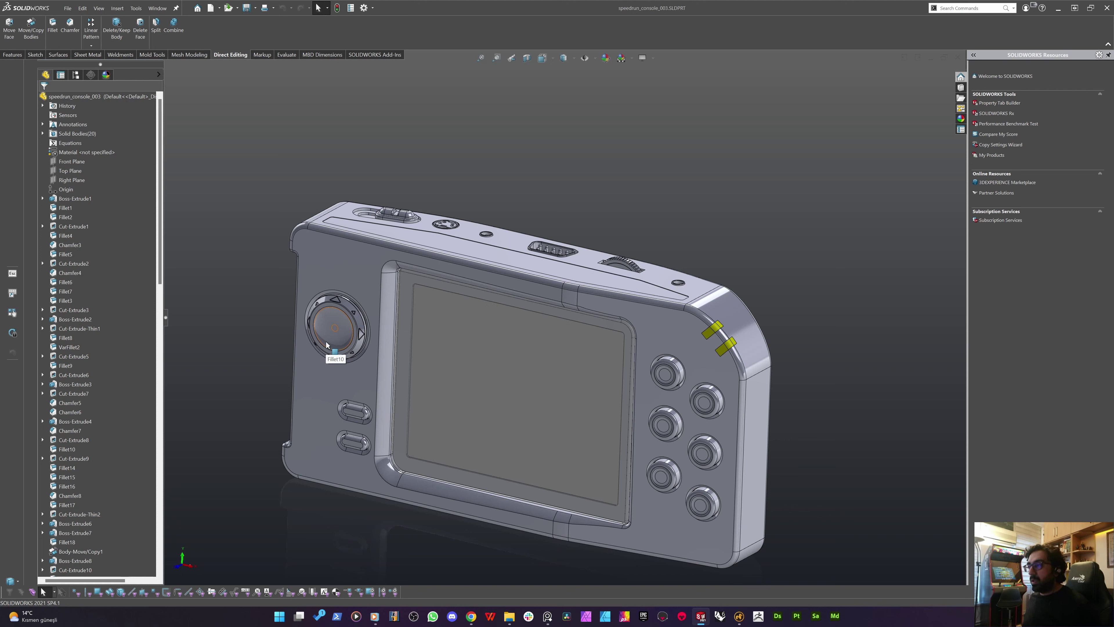
middle_drag(365, 125, 376, 127)
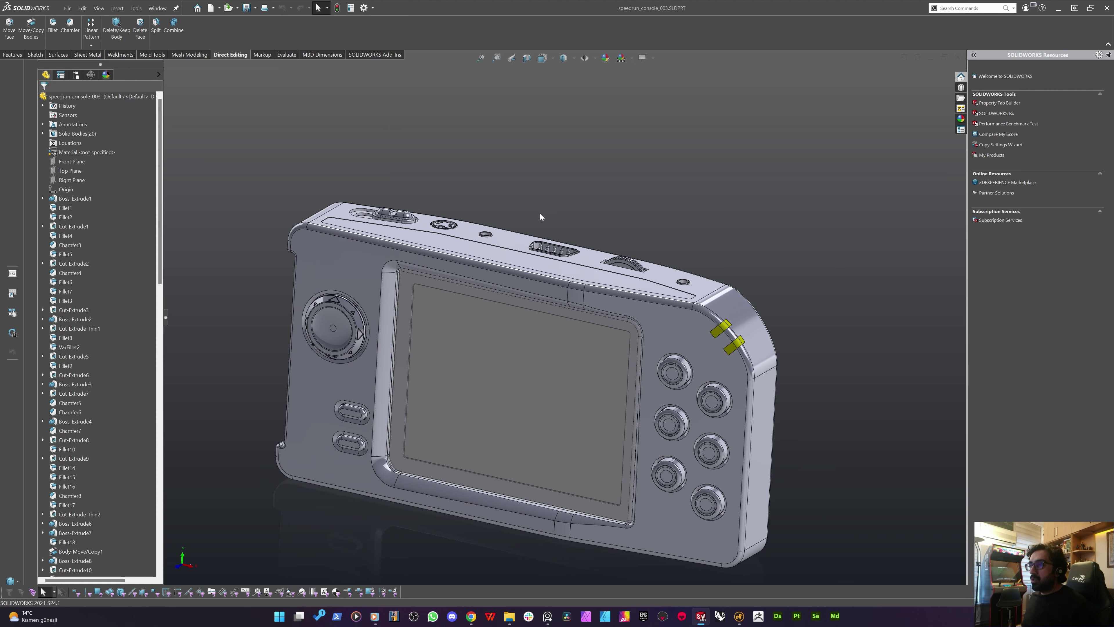
middle_drag(540, 324, 542, 322)
scroll(608, 308, up, 4)
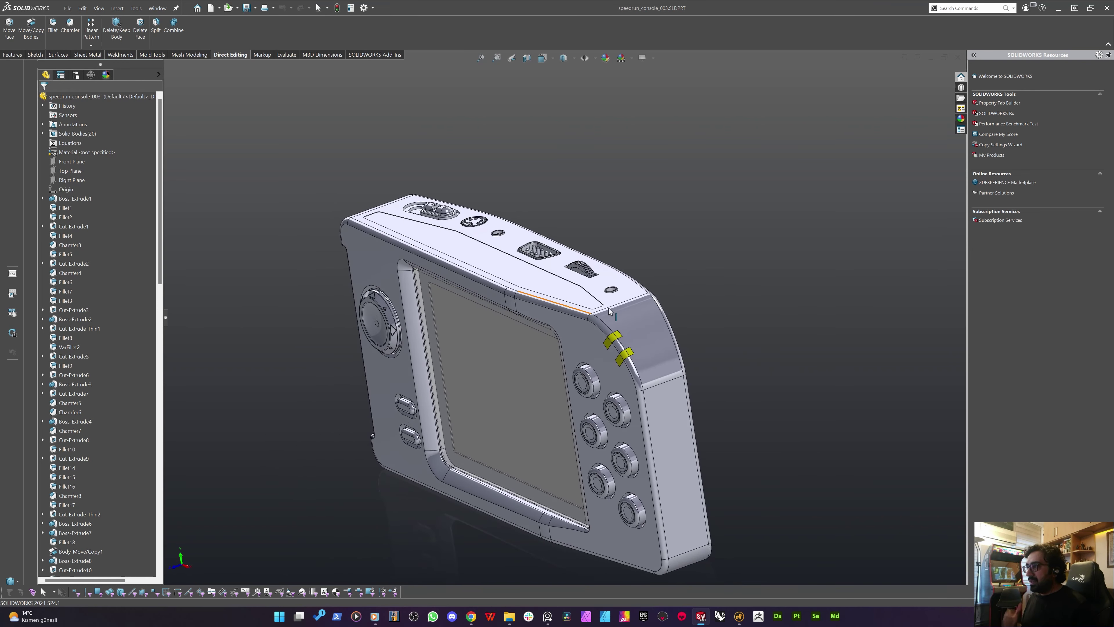
Examine the large rounded corner near the action buttons, then view the console squarely from the front
scroll(599, 307, down, 8)
click(599, 304)
scroll(600, 304, up, 5)
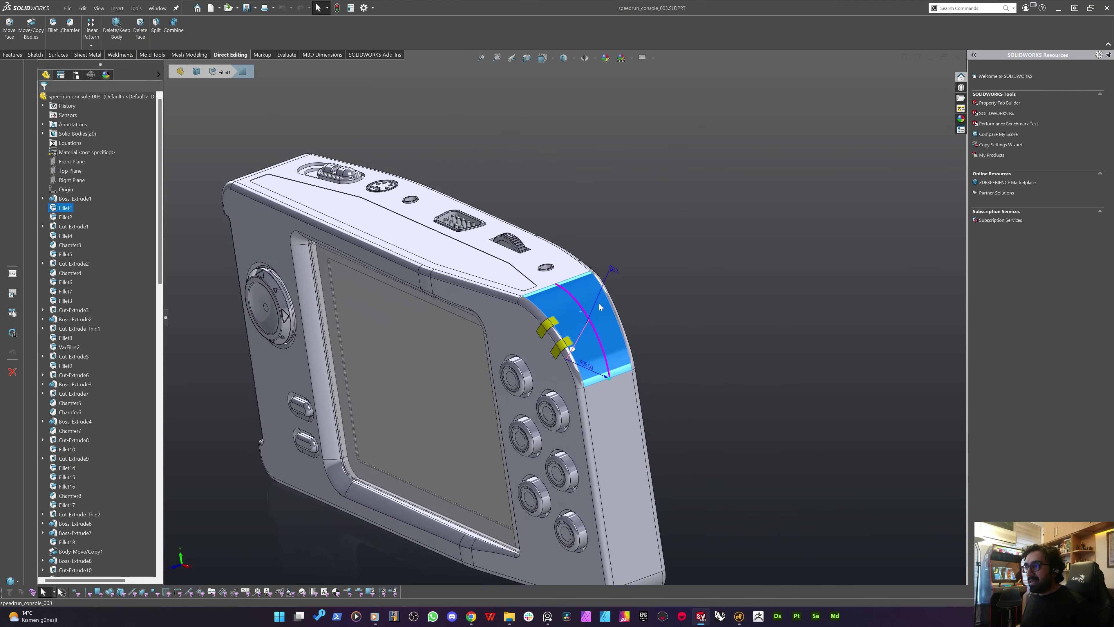
middle_drag(525, 370, 571, 343)
click(754, 212)
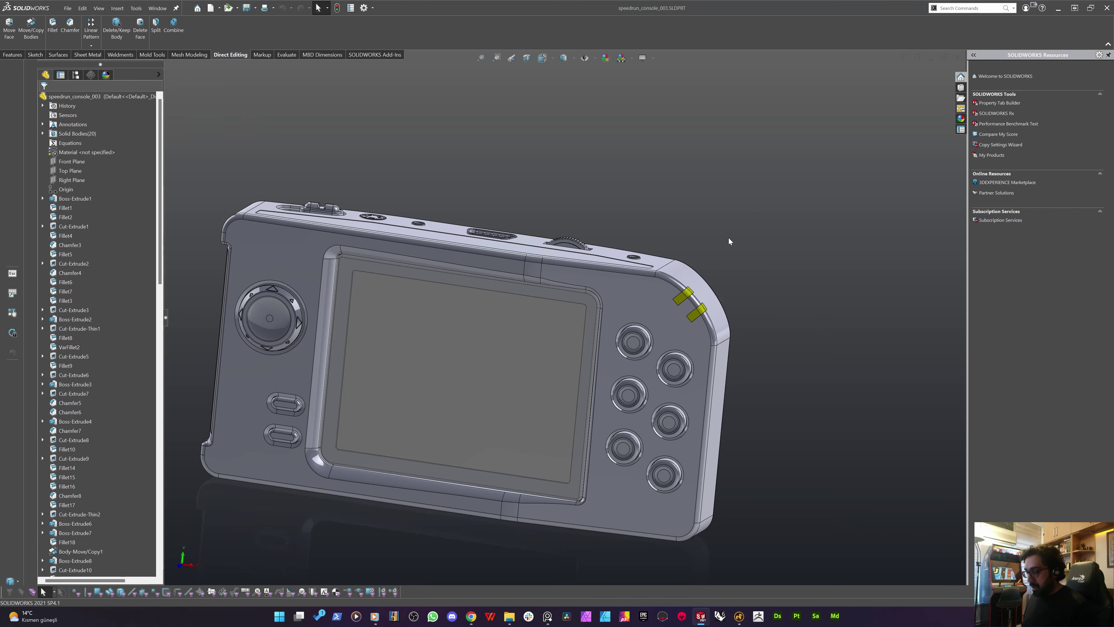
scroll(684, 272, up, 3)
key(space)
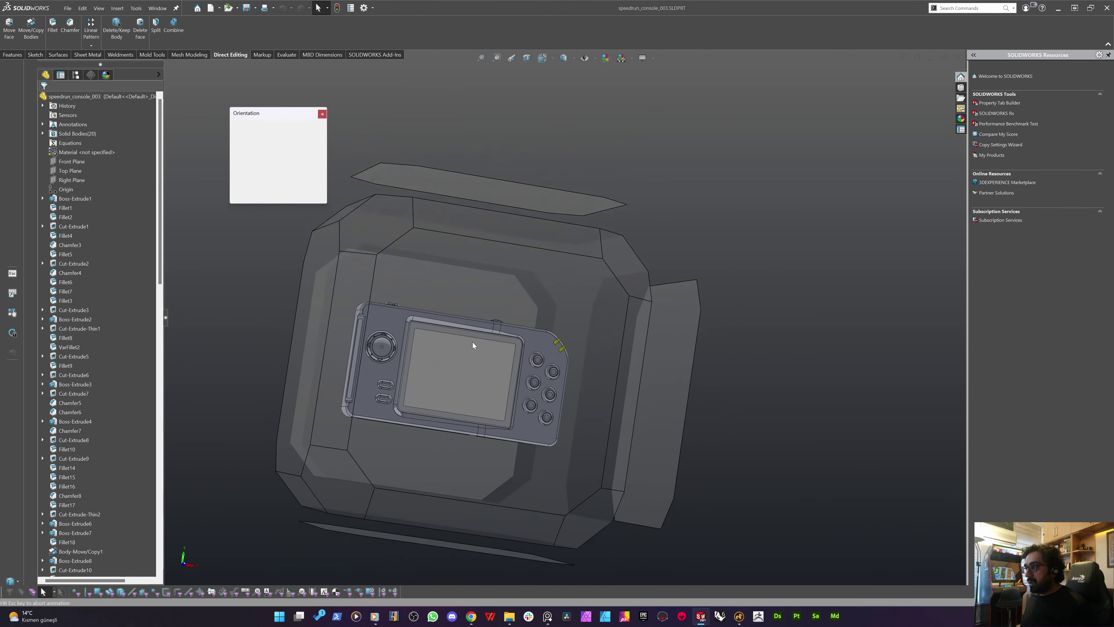
click(473, 343)
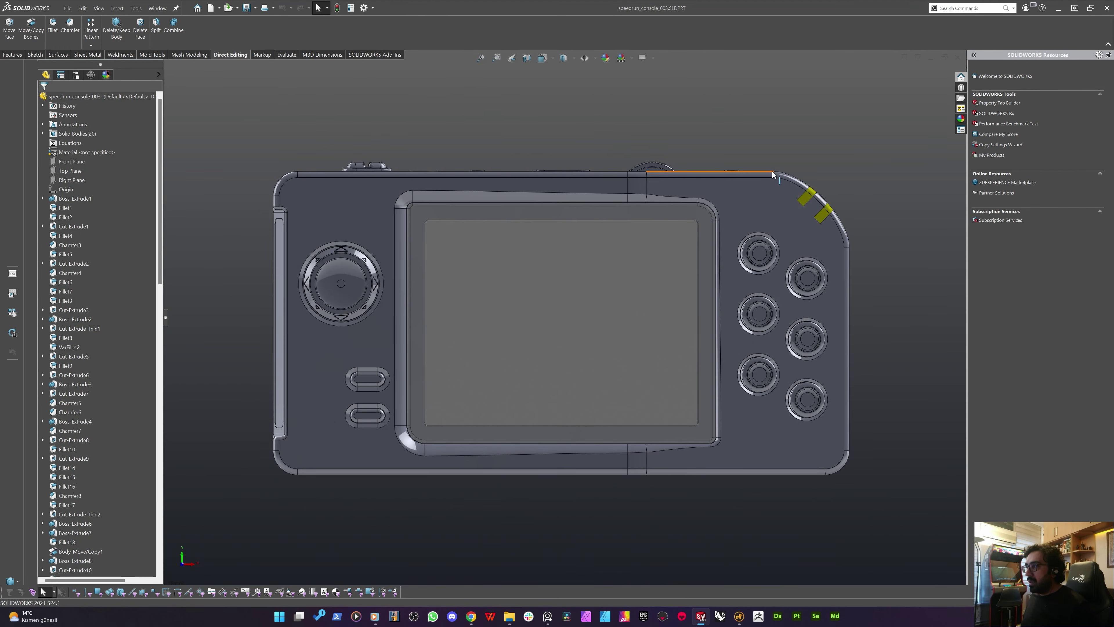
scroll(834, 202, down, 3)
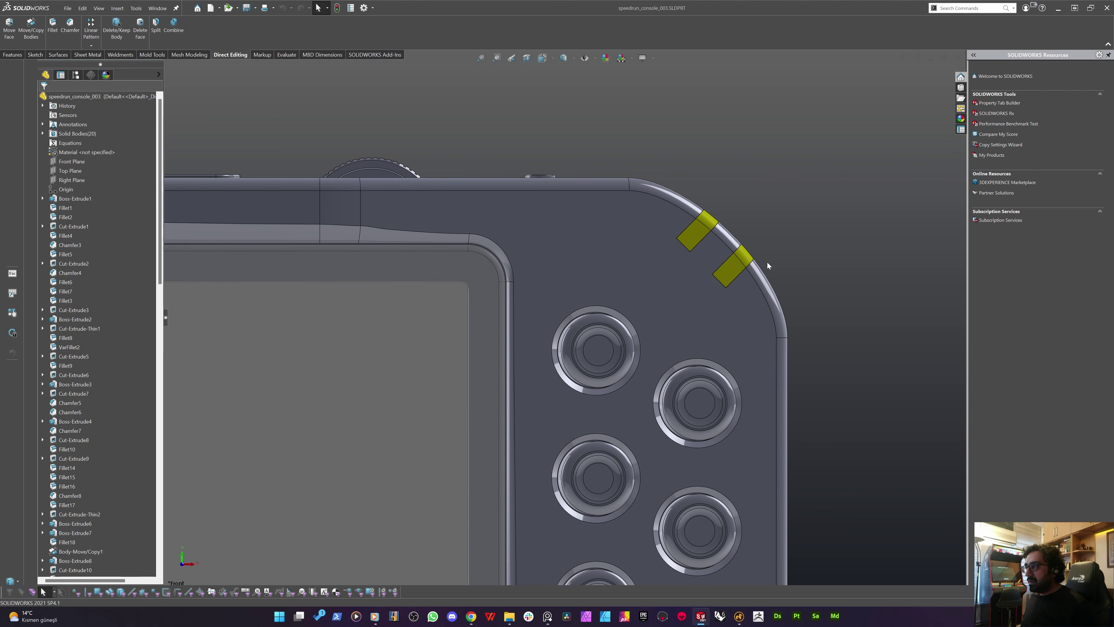
Review the definition of the large corner fillet near the action buttons and leave it without changes
middle_drag(787, 319, 760, 194)
click(760, 193)
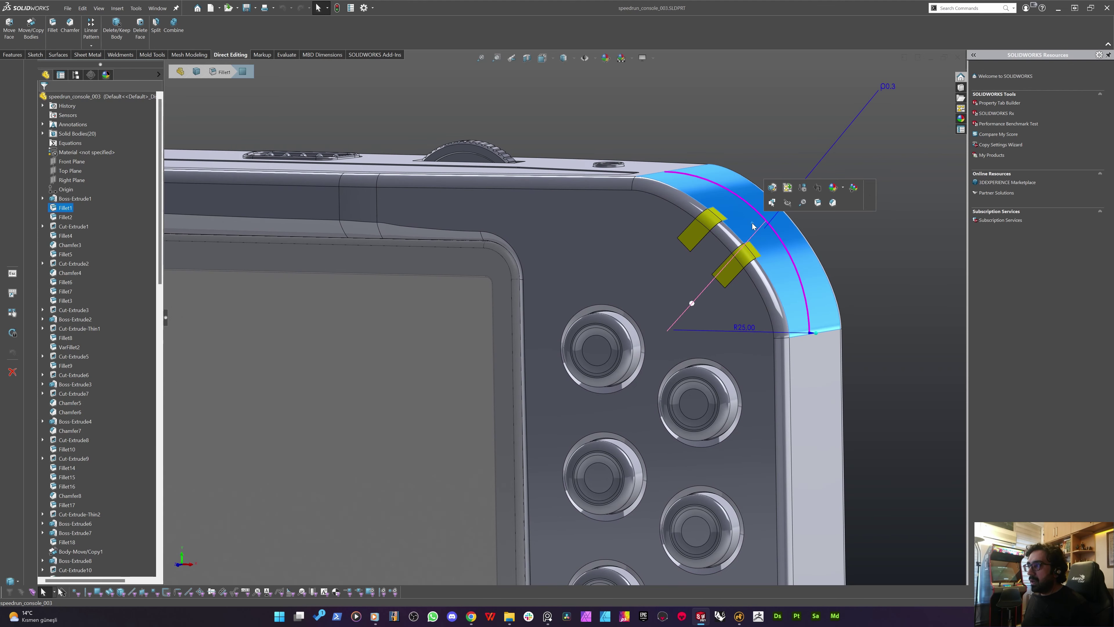
right_click(751, 223)
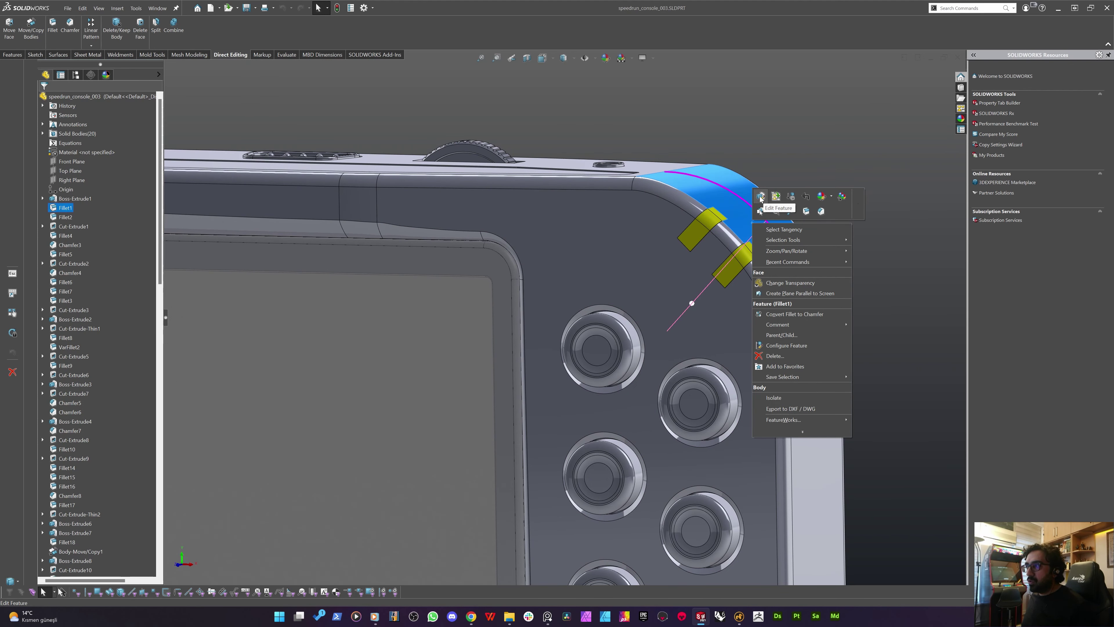
click(771, 201)
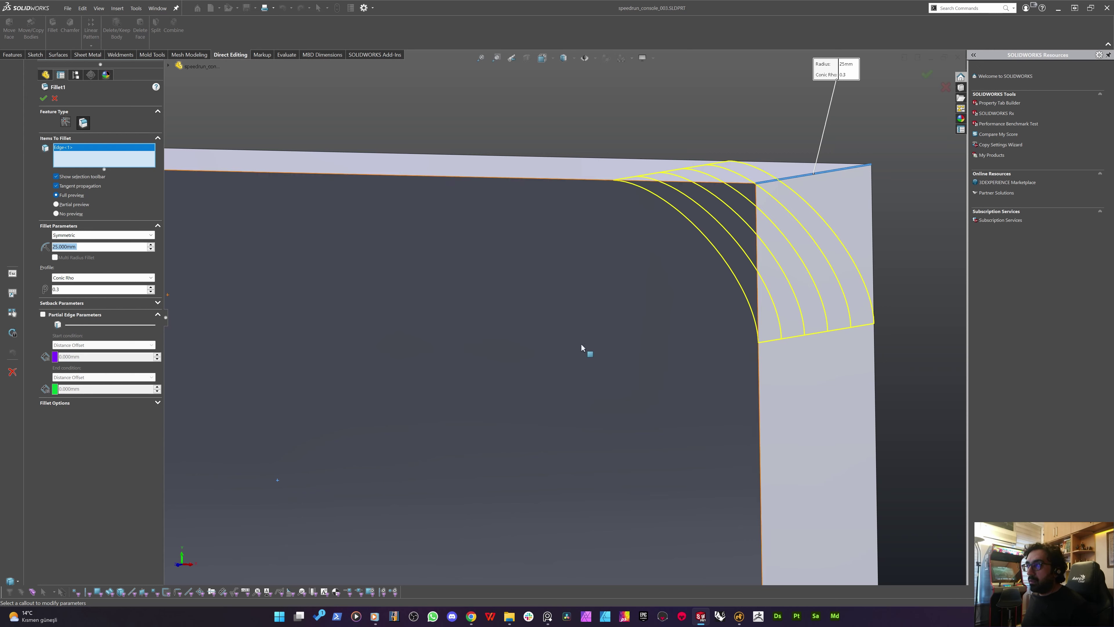
middle_drag(582, 348, 609, 331)
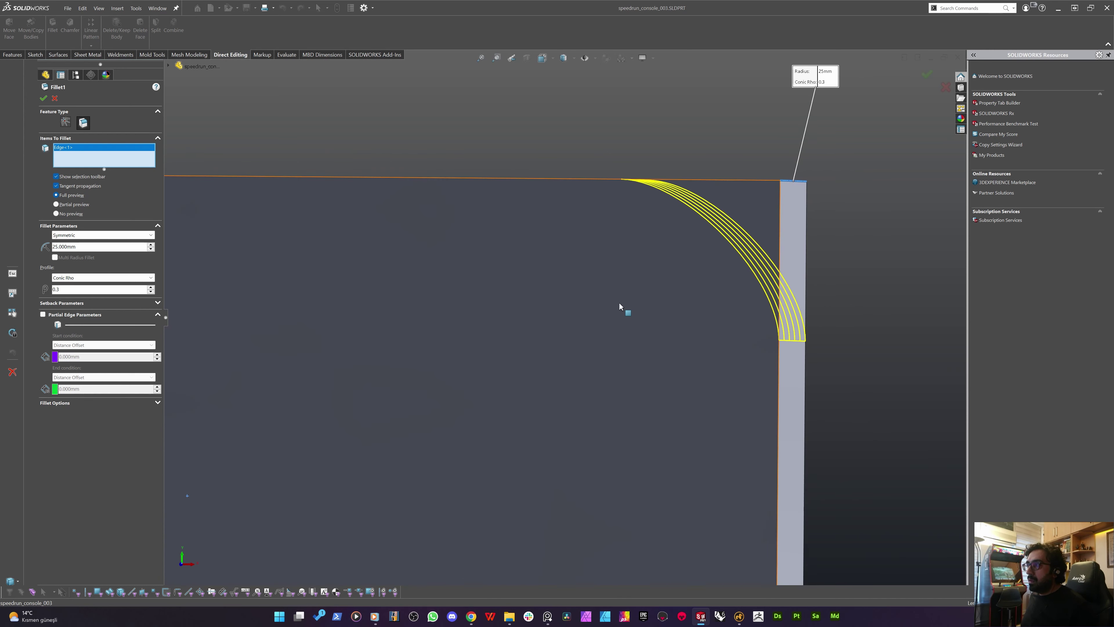
click(943, 88)
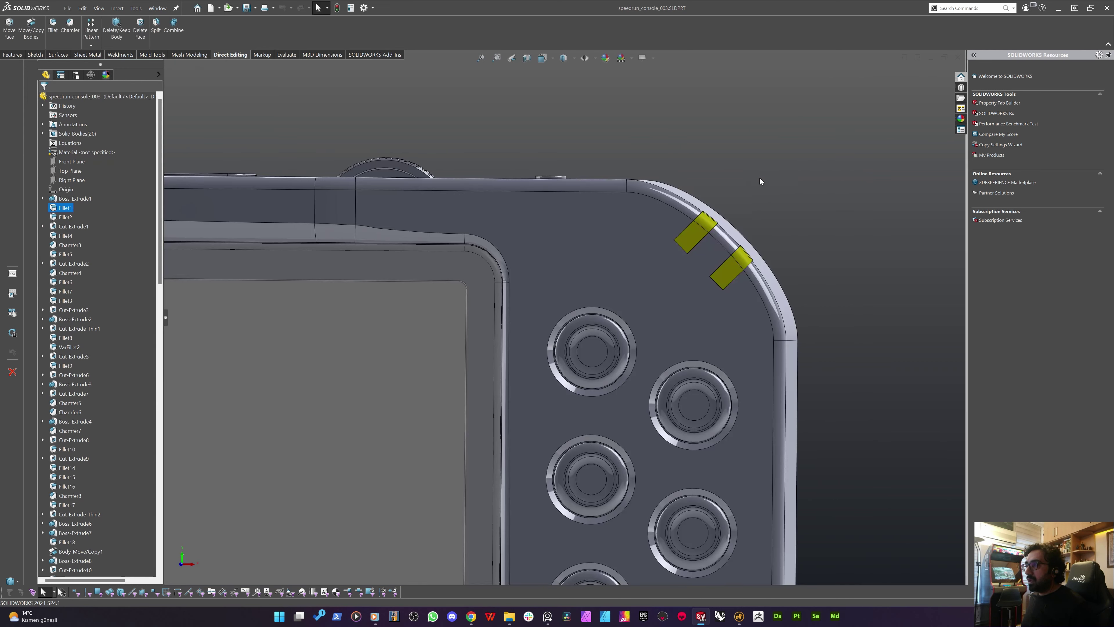
Set the conic rho of the large corner fillet to 0.15 and continue the rebuild without repairing the sketch
middle_drag(746, 187, 755, 179)
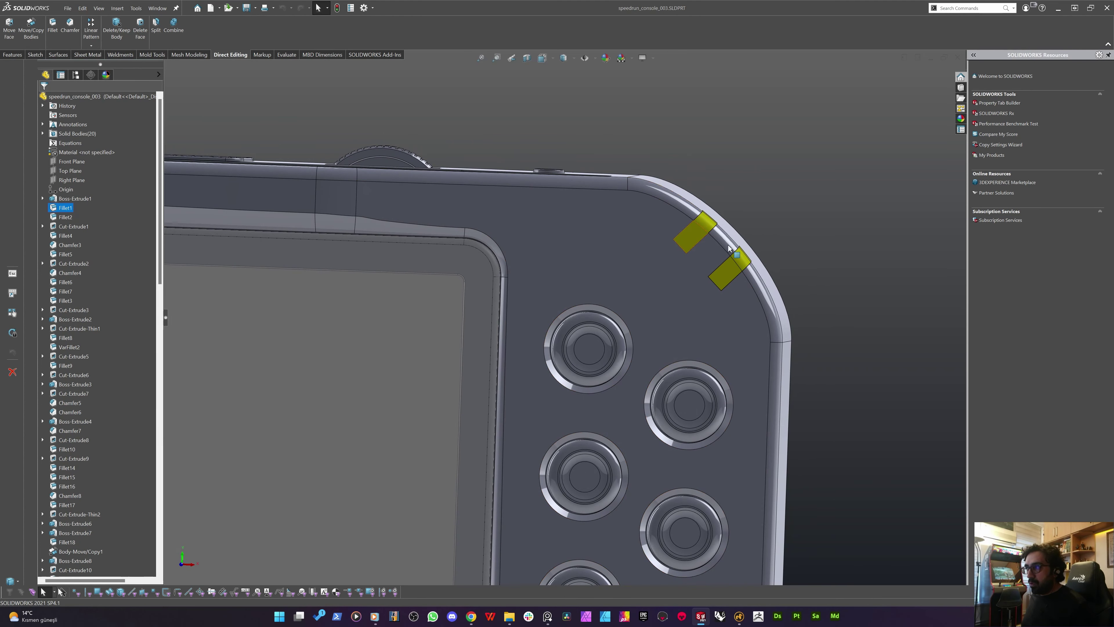
middle_drag(729, 276, 711, 281)
click(728, 224)
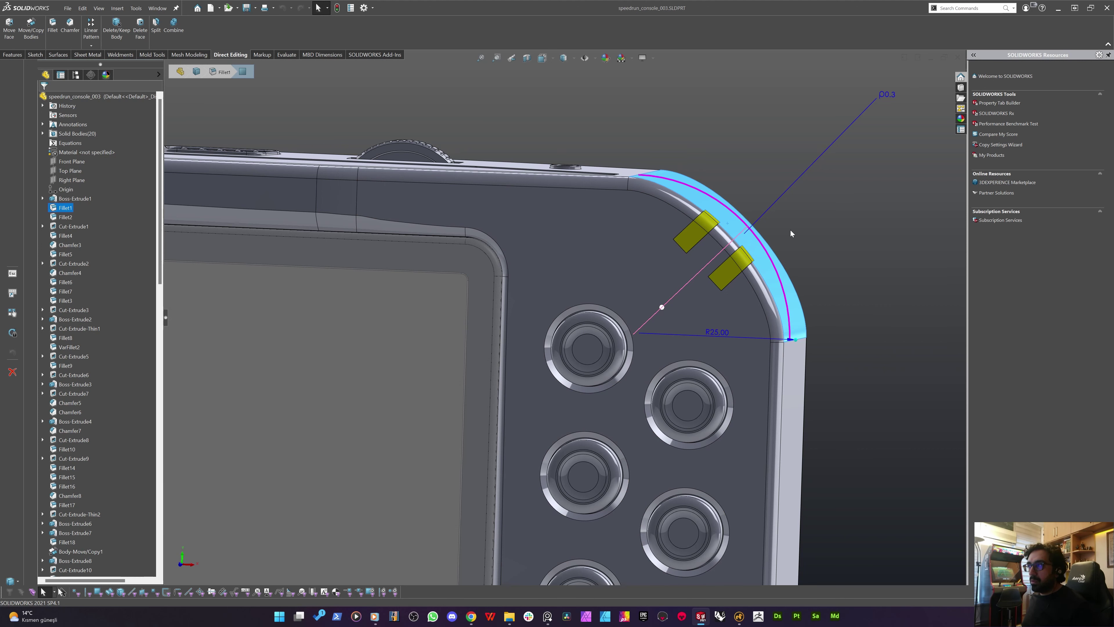
double_click(892, 94)
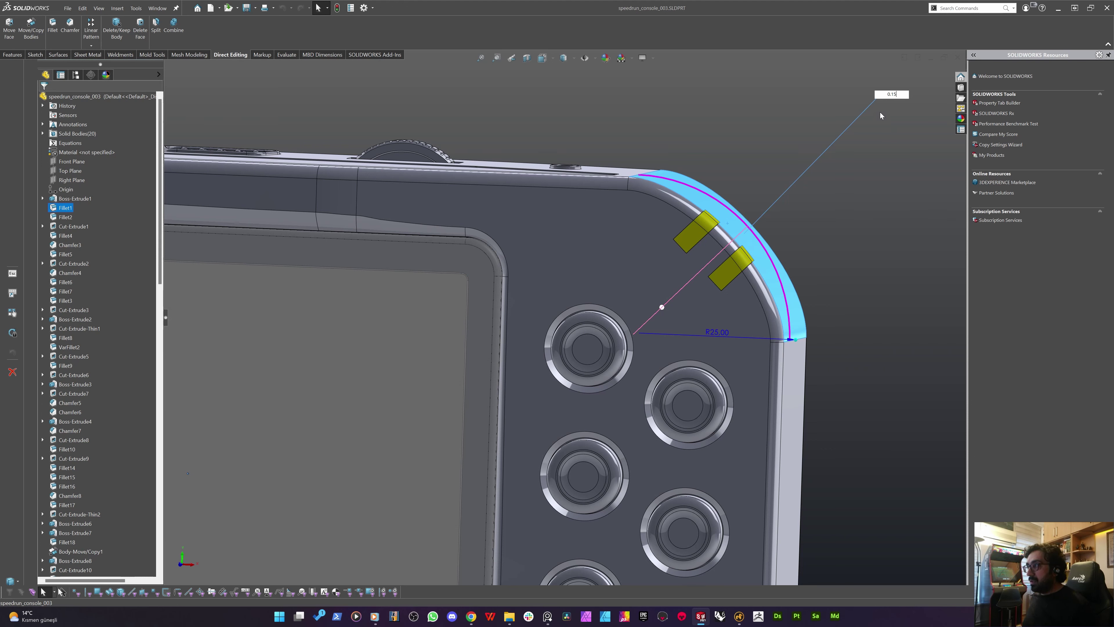
text(0.15)
key(Return)
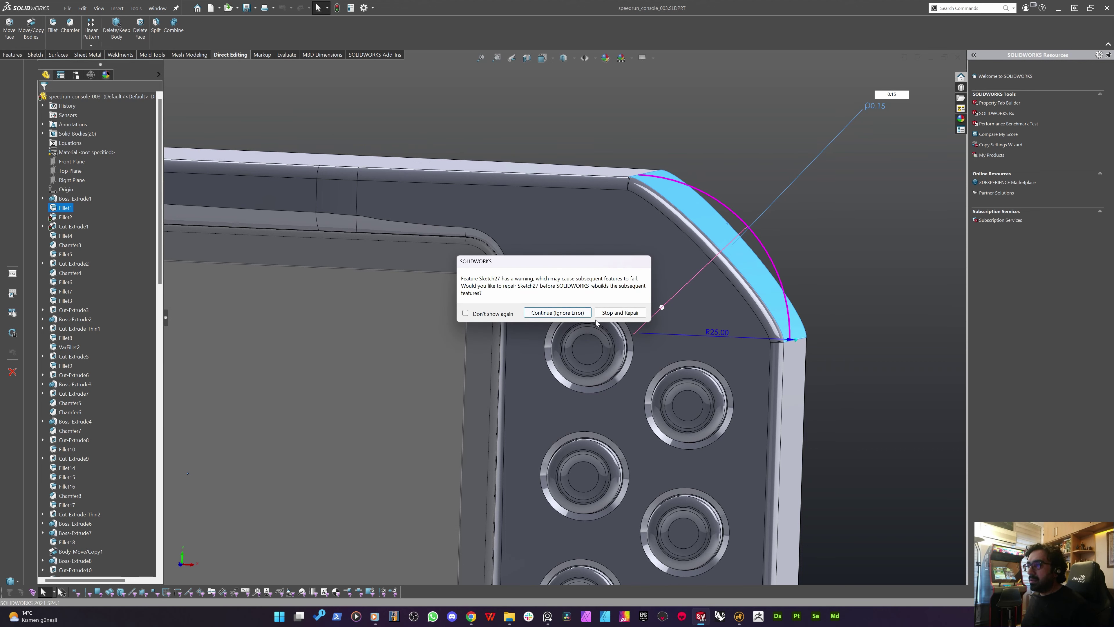
click(566, 314)
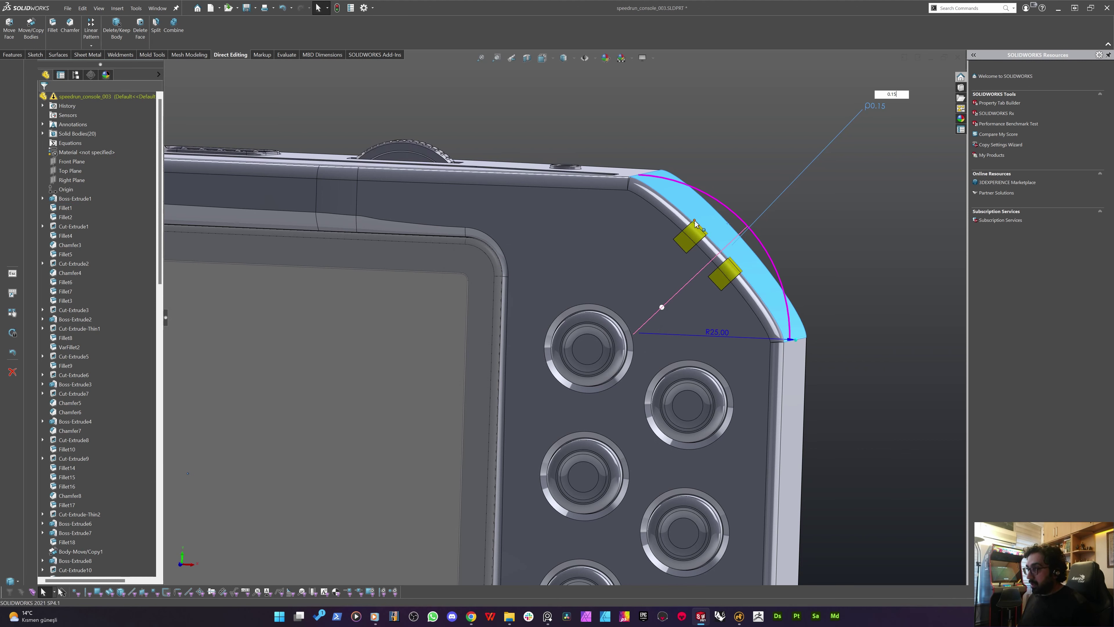
key(Return)
Change the profile of the large corner fillet from Conic Rho to Circular
right_click(704, 216)
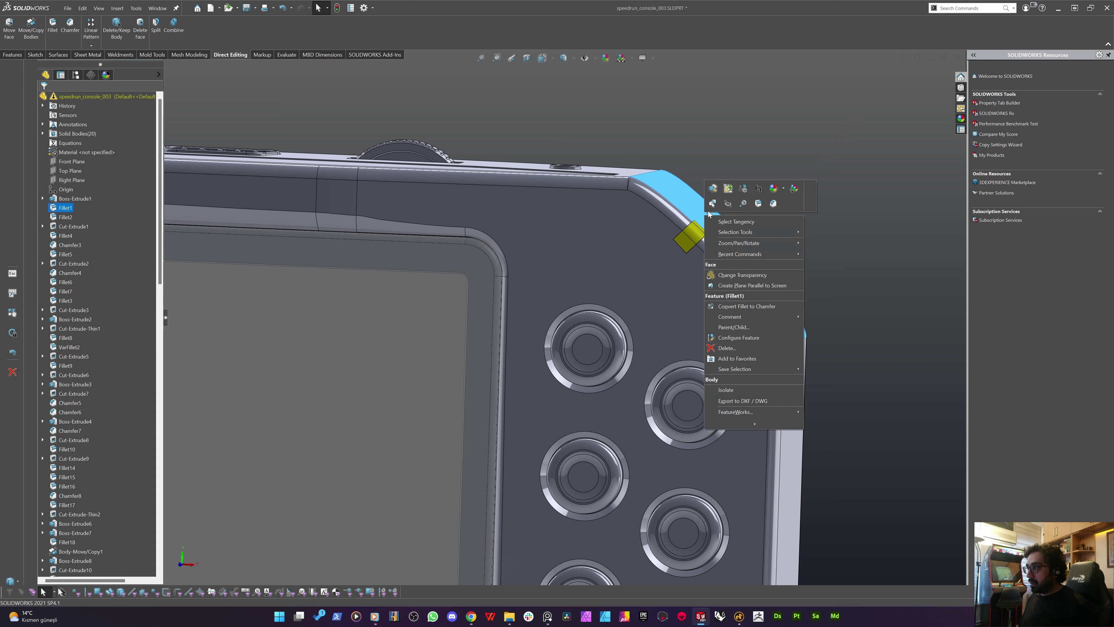
click(713, 187)
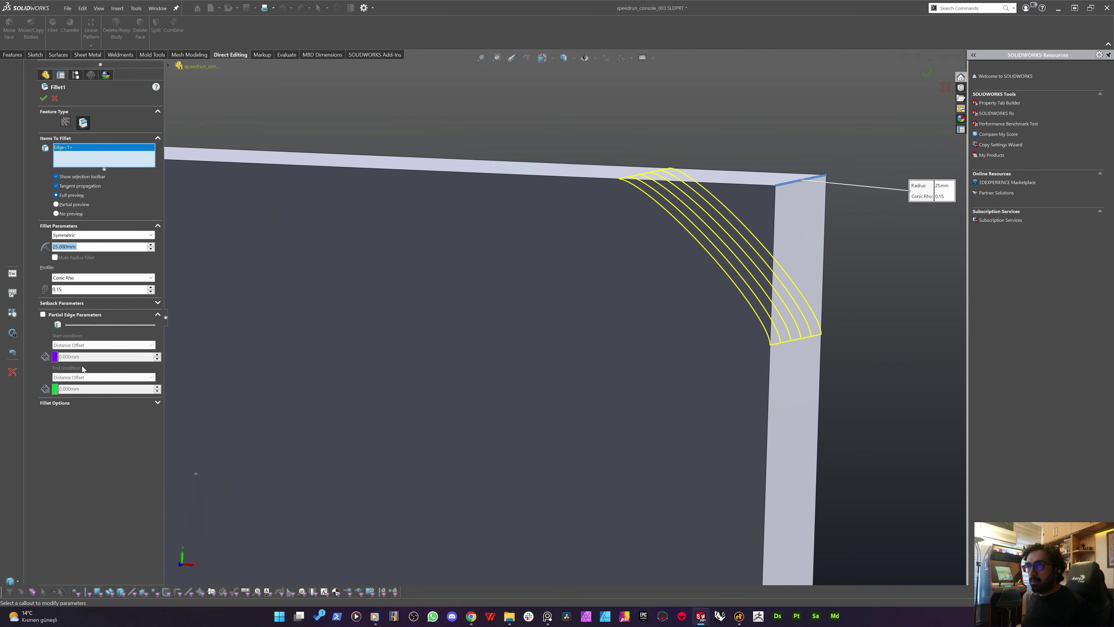
click(67, 283)
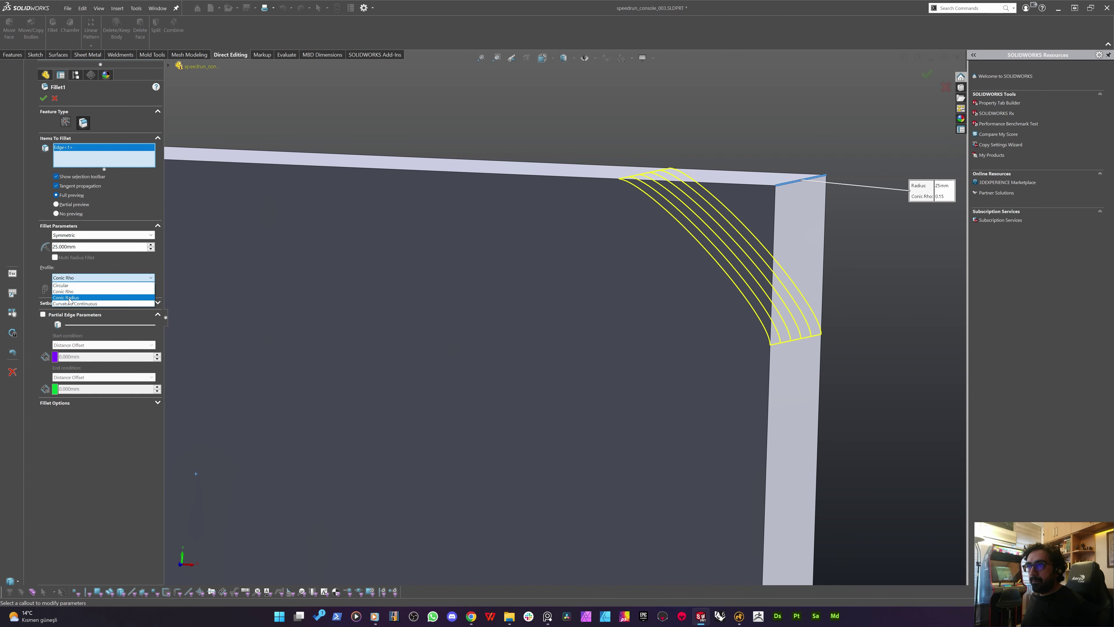
click(70, 286)
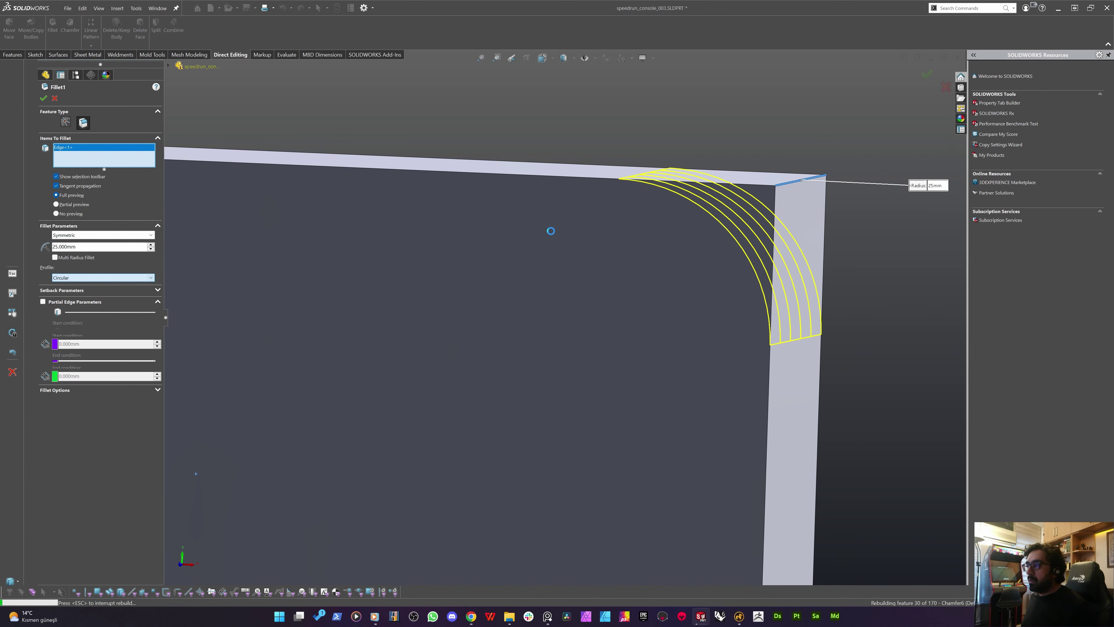
click(44, 97)
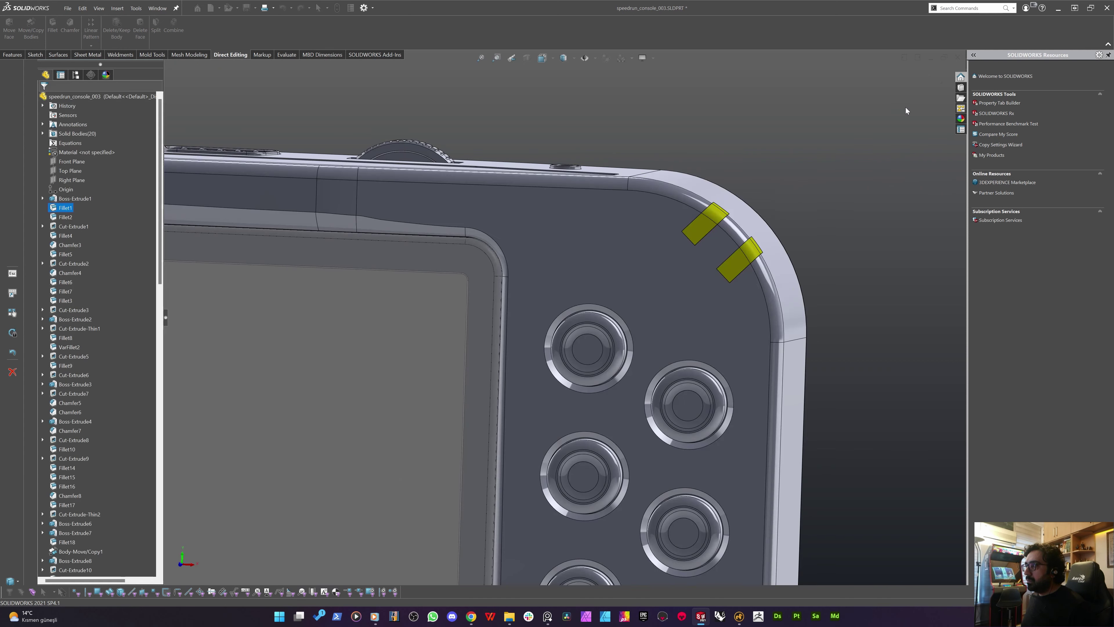
Inspect the circular corner fillet and its adjoining edges from several angles
key(f)
middle_drag(507, 331, 521, 332)
scroll(635, 252, down, 8)
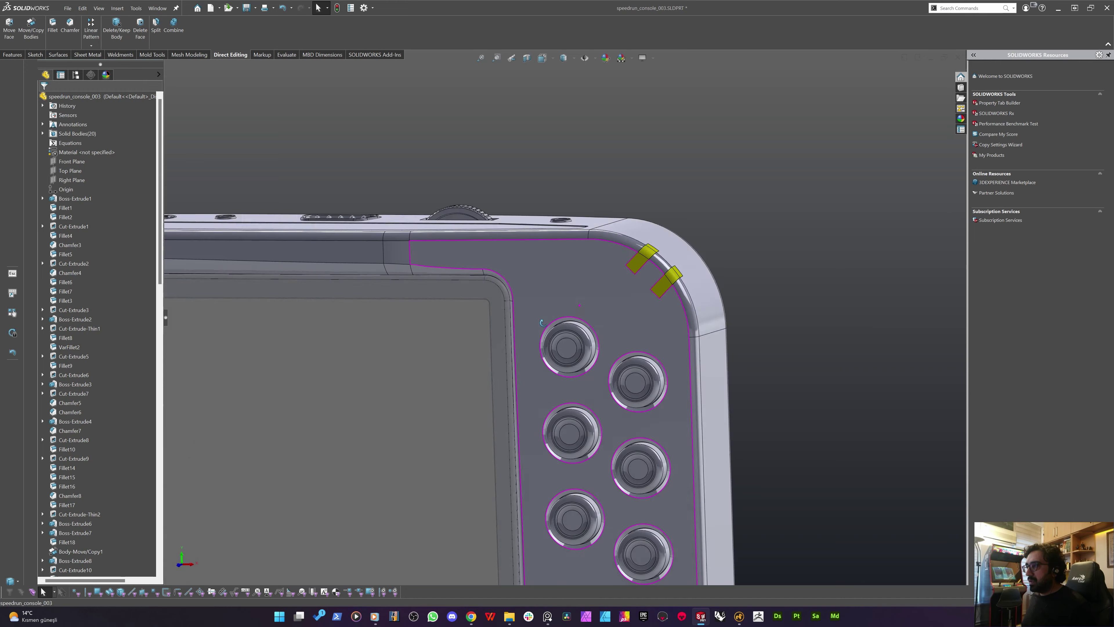
middle_drag(621, 258, 429, 361)
scroll(637, 259, up, 3)
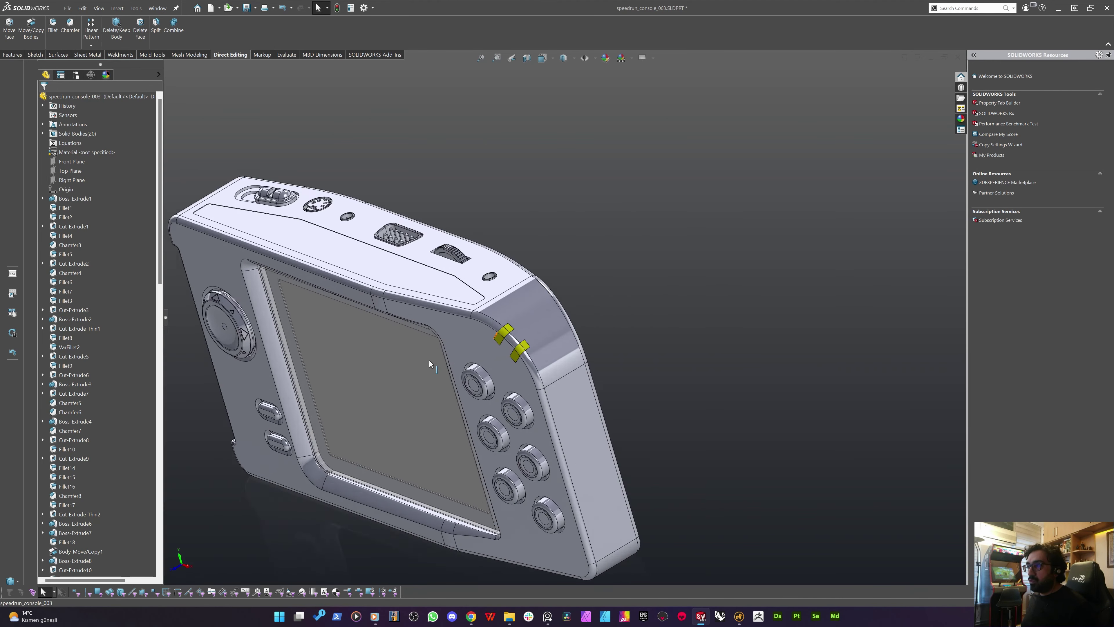
scroll(430, 360, down, 6)
middle_drag(614, 214, 600, 308)
scroll(655, 405, up, 2)
middle_drag(652, 361, 588, 318)
middle_drag(688, 382, 747, 388)
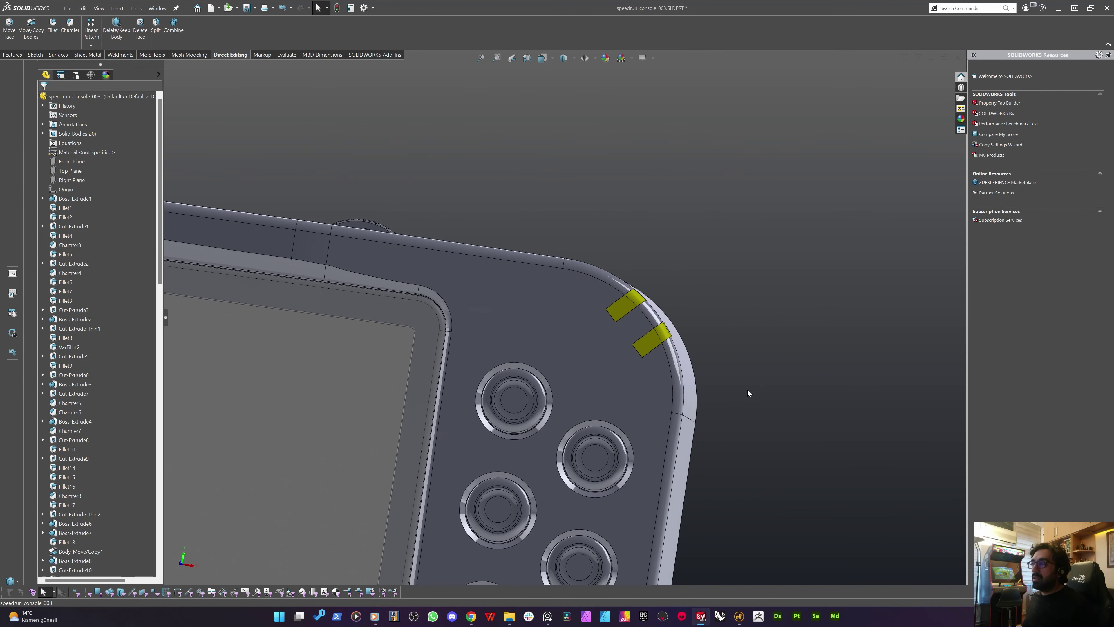
Check the corner's outline in the front view and examine the two yellow strips wrapped over its edge up close
scroll(649, 351, up, 4)
key(space)
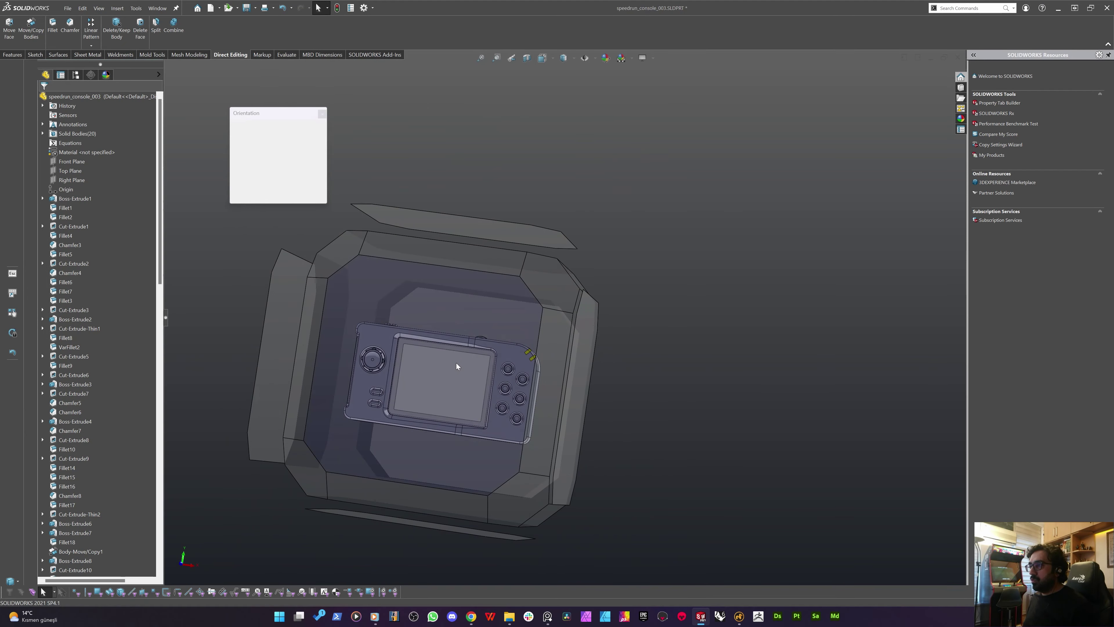
click(456, 362)
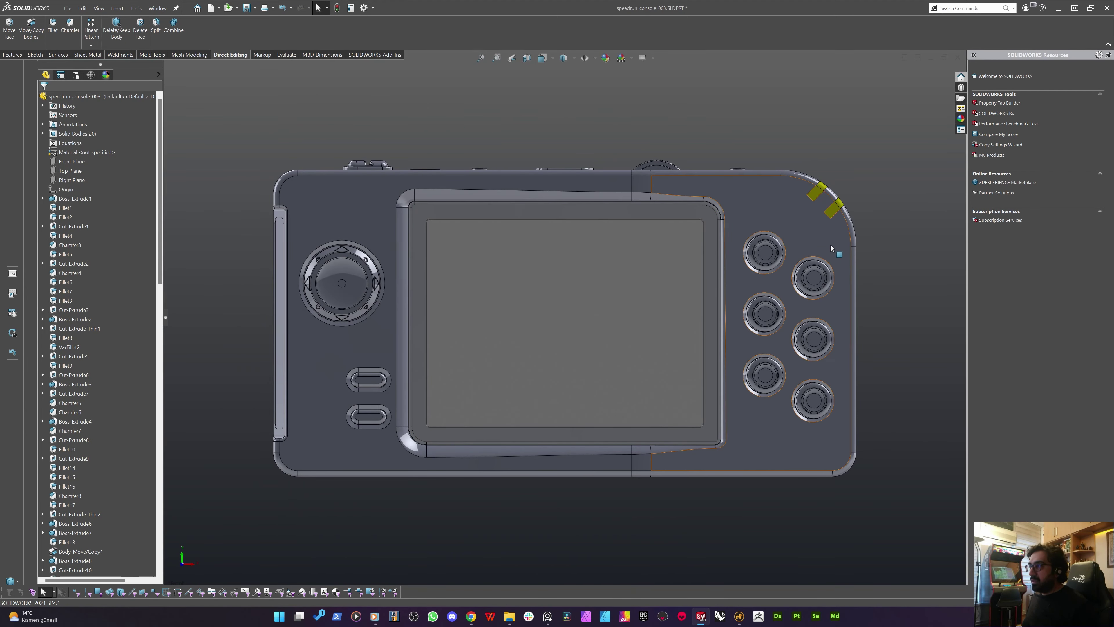
middle_drag(830, 244, 764, 219)
scroll(756, 218, down, 5)
scroll(757, 219, down, 3)
middle_click(712, 309)
mouse_move(711, 309)
middle_down()
mouse_move(615, 380)
mouse_move(666, 367)
mouse_move(711, 322)
middle_up()
scroll(711, 322, up, 5)
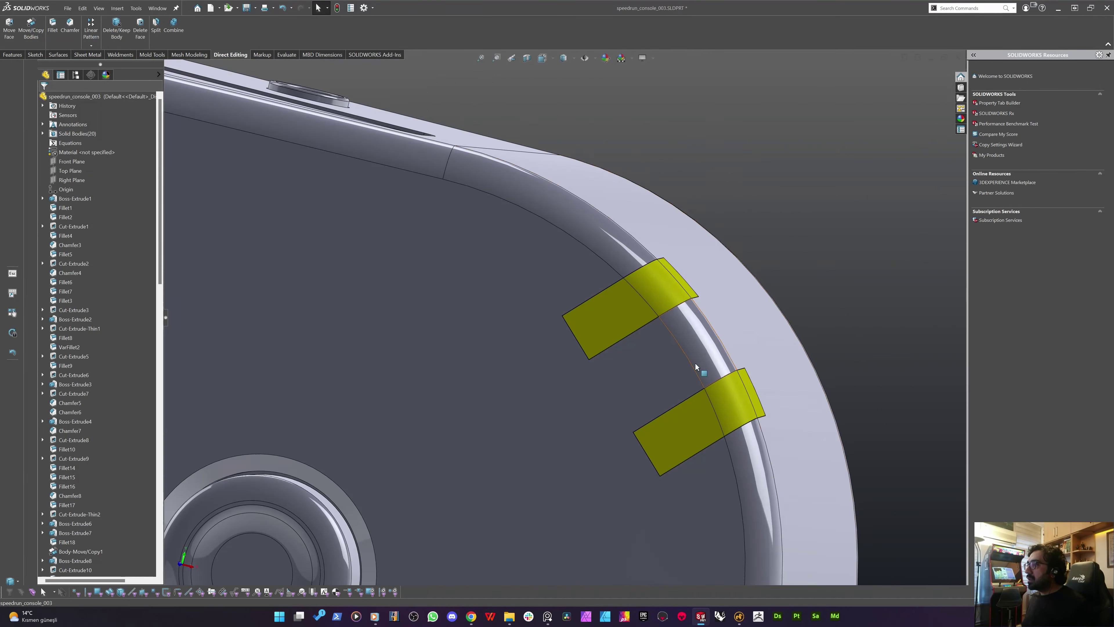
scroll(607, 359, up, 6)
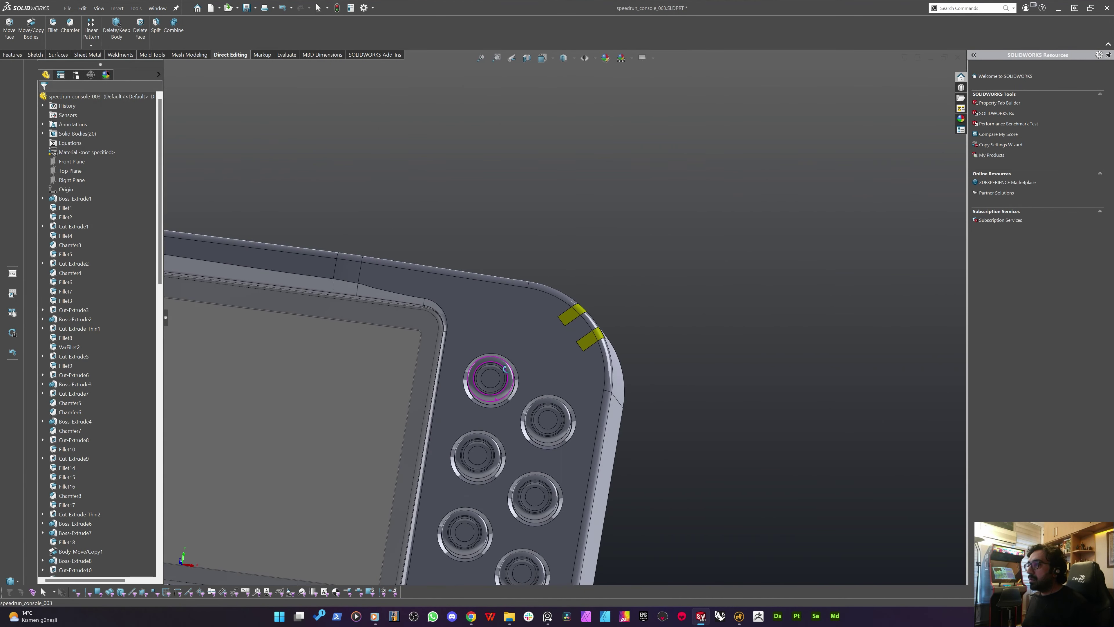
Examine the console's front face, top ports and rounded upper corner from several oblique angles
middle_drag(551, 313, 483, 382)
scroll(485, 385, down, 4)
scroll(500, 361, up, 6)
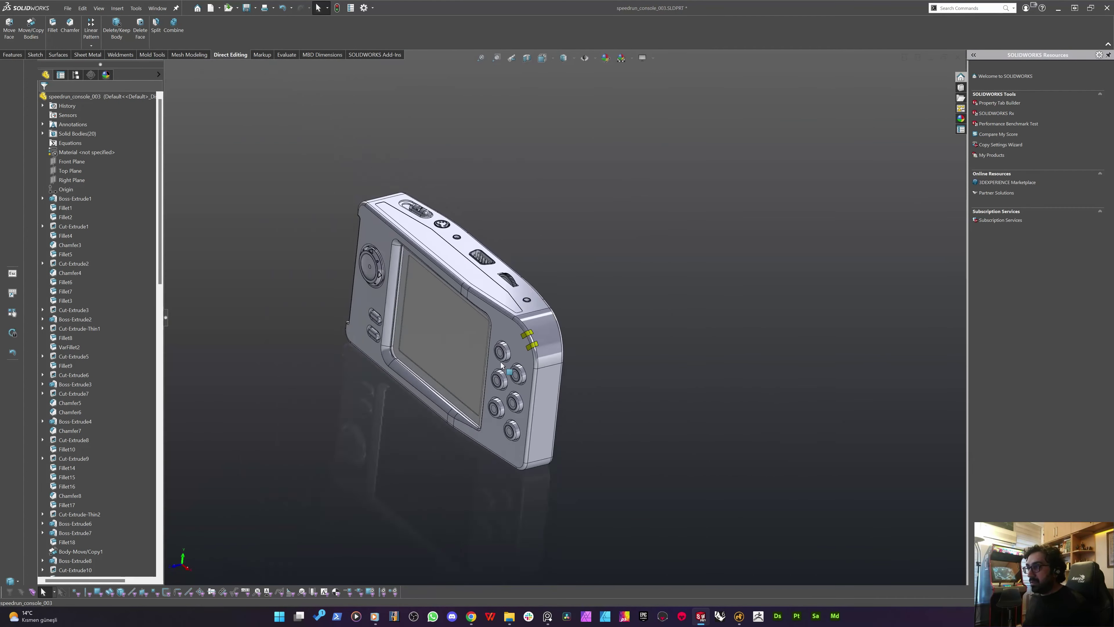
middle_drag(320, 355, 421, 494)
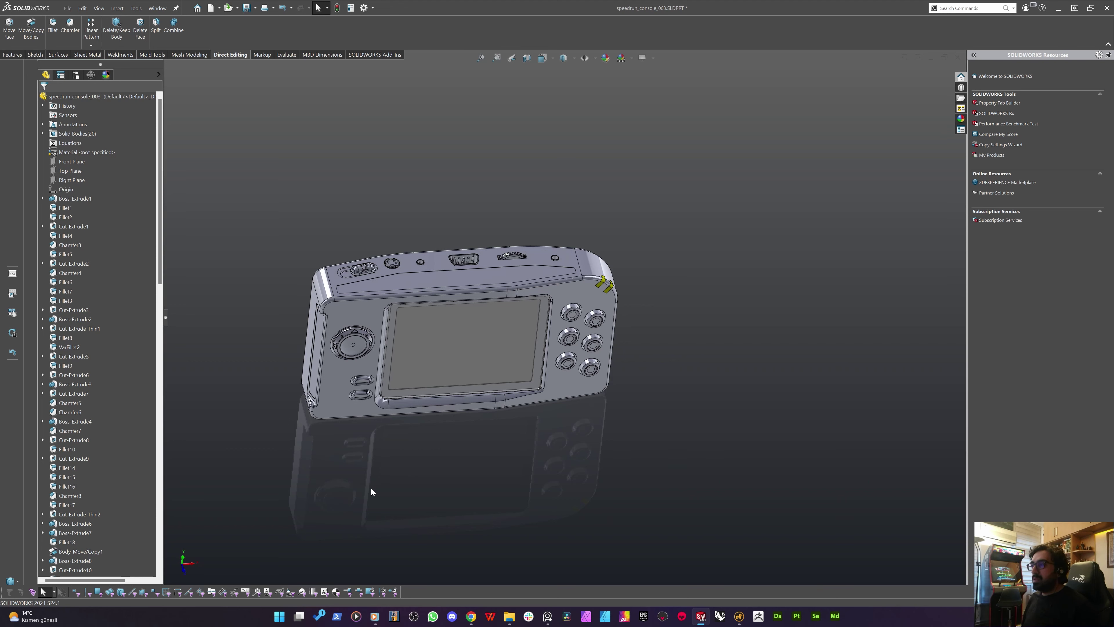
scroll(304, 271, down, 4)
middle_drag(702, 270, 586, 282)
middle_drag(465, 285, 506, 199)
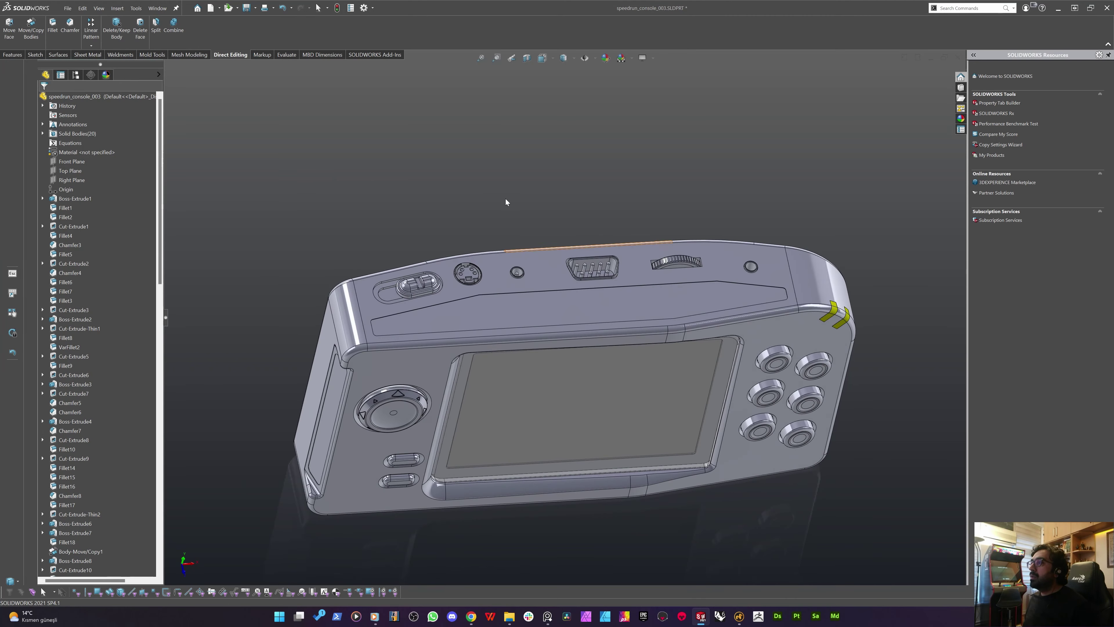
middle_drag(556, 279, 529, 342)
scroll(558, 310, down, 7)
scroll(526, 344, up, 5)
middle_drag(511, 417, 456, 317)
scroll(455, 316, up, 5)
scroll(753, 403, down, 5)
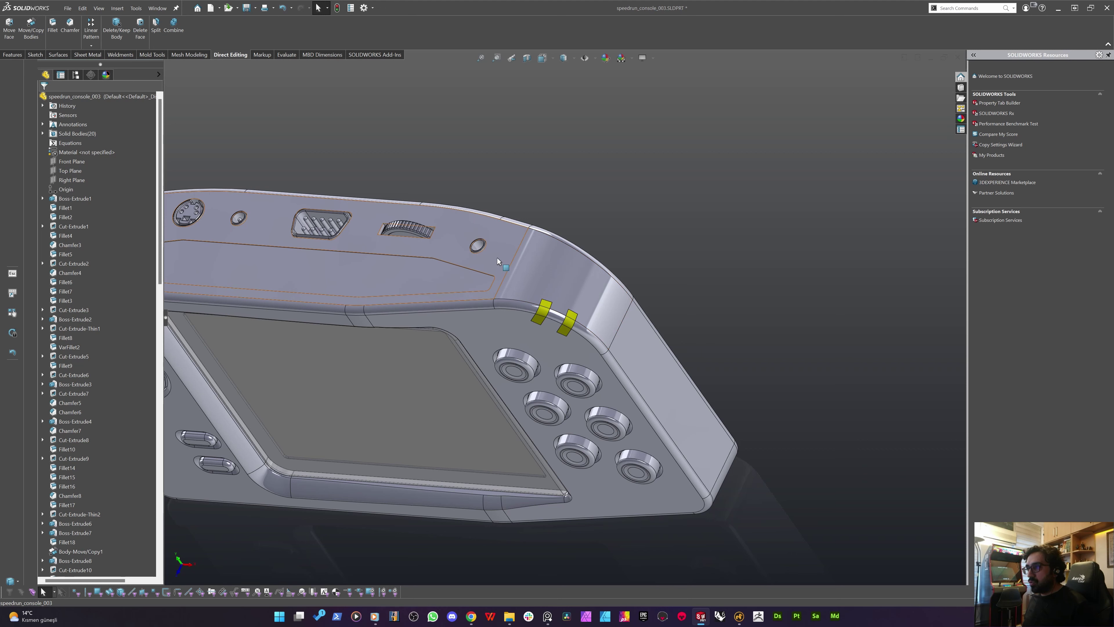
Inspect the console's side and underside, including the outlined panels and the edges around them, at close range
middle_drag(319, 249, 570, 280)
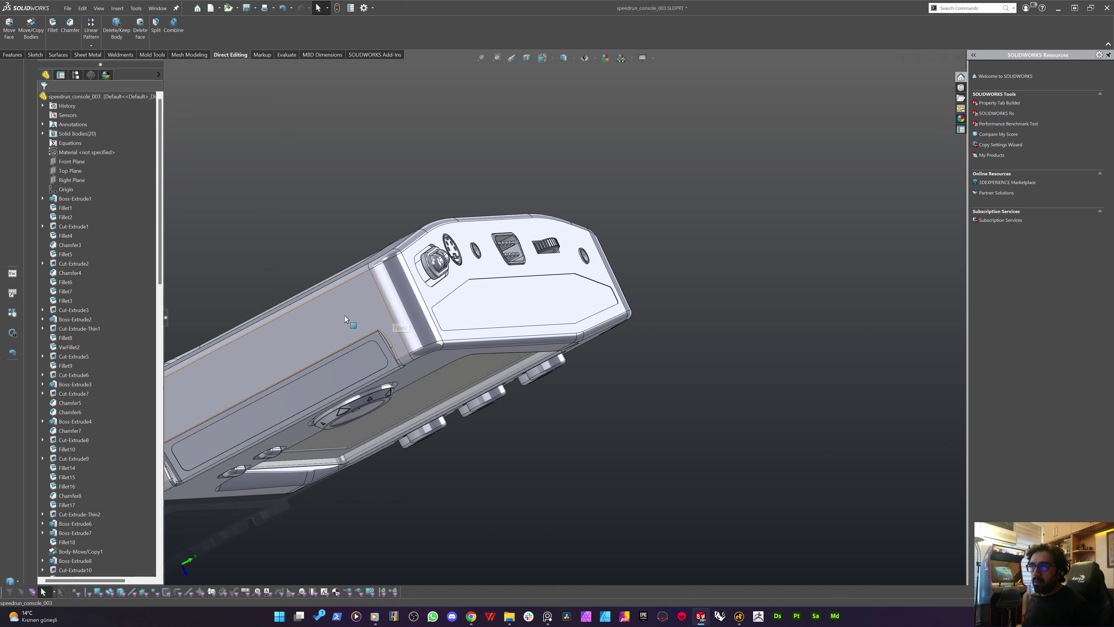
scroll(283, 360, down, 3)
scroll(283, 360, up, 5)
middle_drag(369, 399, 504, 342)
scroll(407, 382, down, 5)
scroll(504, 342, up, 4)
scroll(637, 299, down, 3)
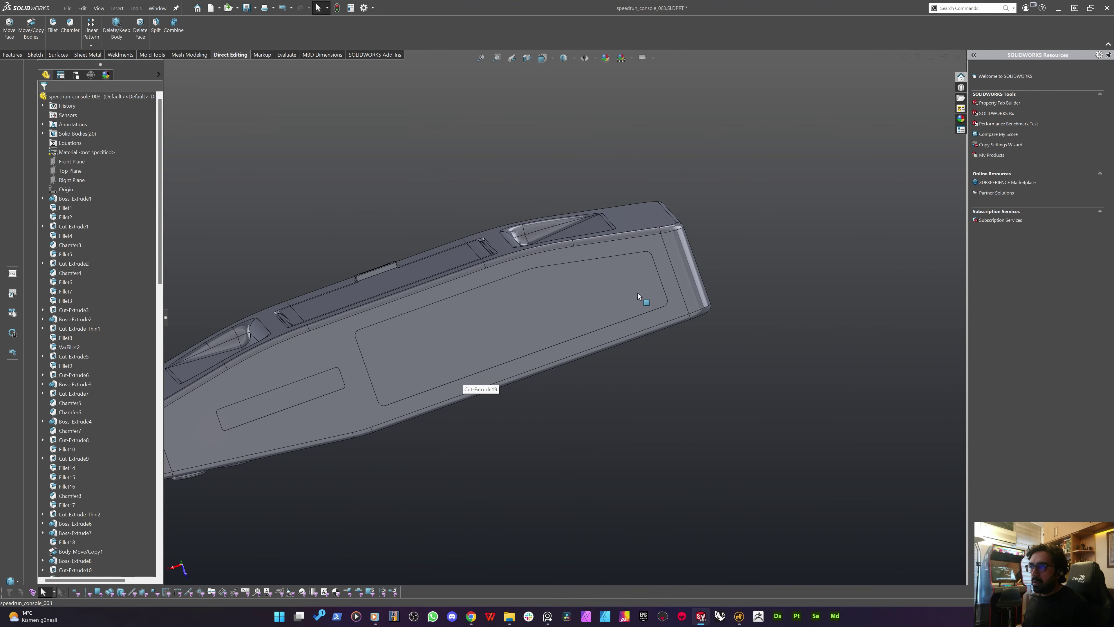
middle_drag(635, 286, 528, 262)
scroll(672, 256, down, 3)
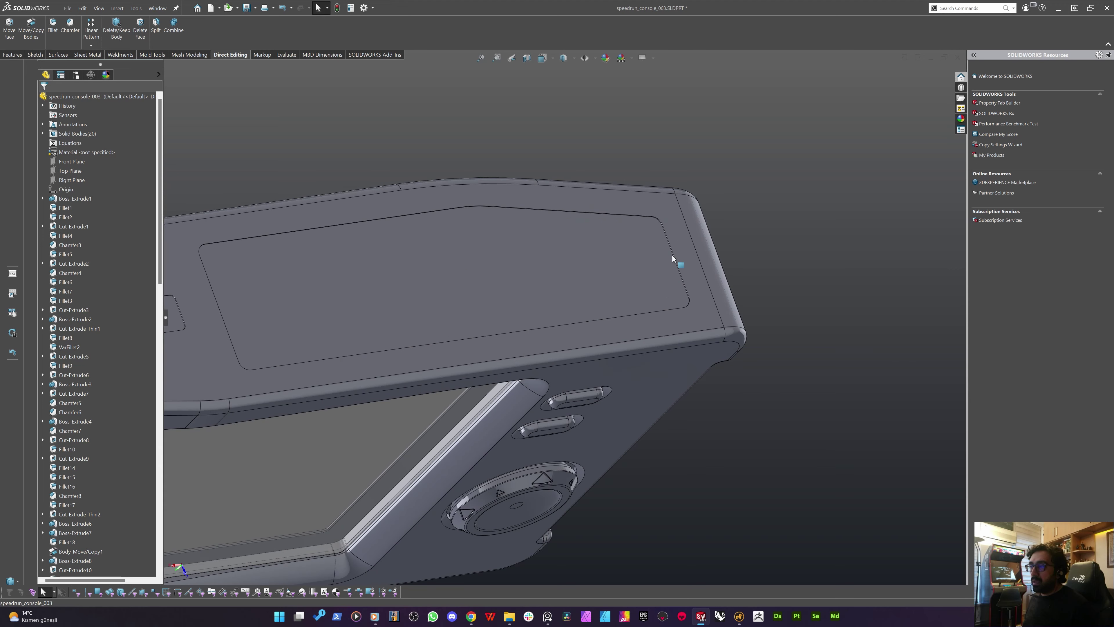
scroll(672, 255, down, 3)
scroll(694, 271, up, 5)
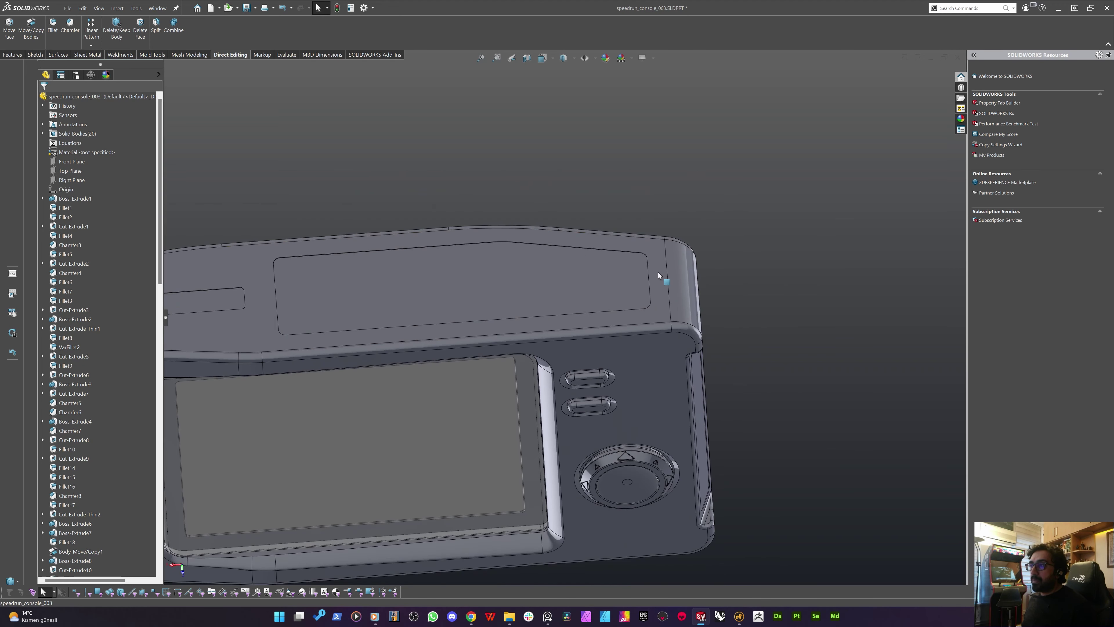
Compare the underside's corner fillets with the large upper corner carrying the yellow strips
scroll(475, 307, down, 5)
scroll(290, 305, up, 5)
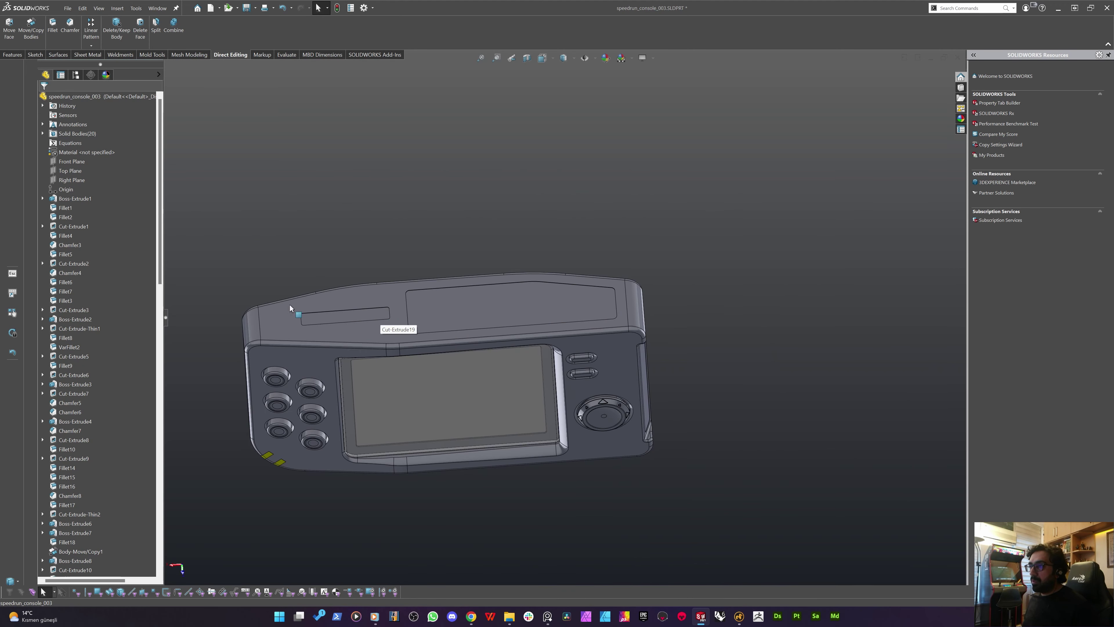
scroll(416, 306, down, 5)
middle_drag(378, 319, 593, 388)
scroll(502, 386, down, 2)
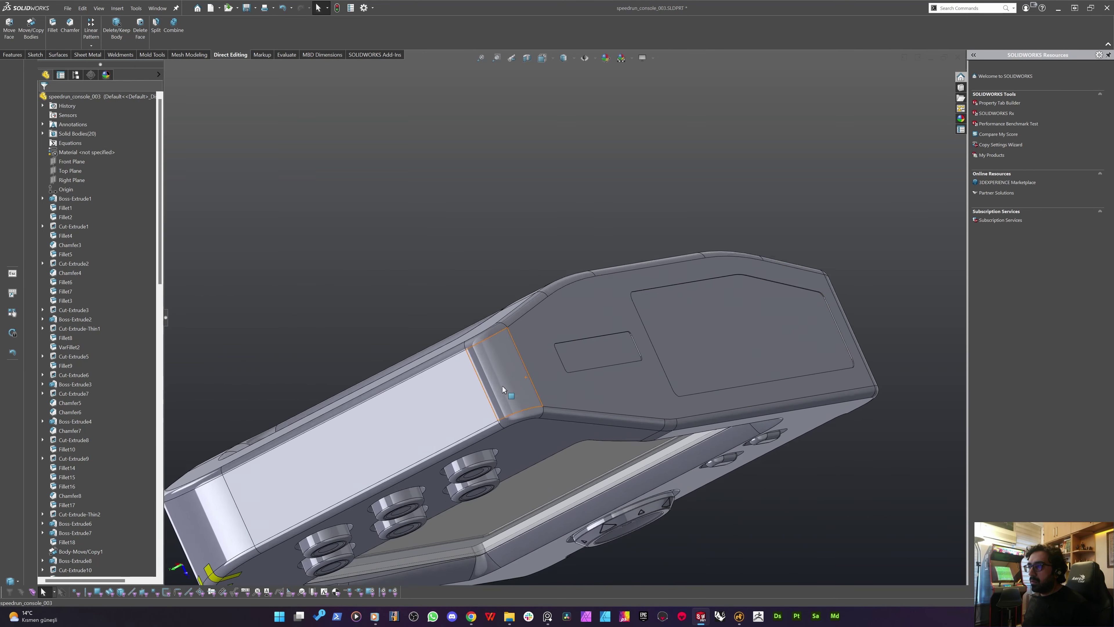
scroll(449, 399, up, 3)
middle_drag(449, 399, 579, 356)
scroll(621, 342, down, 4)
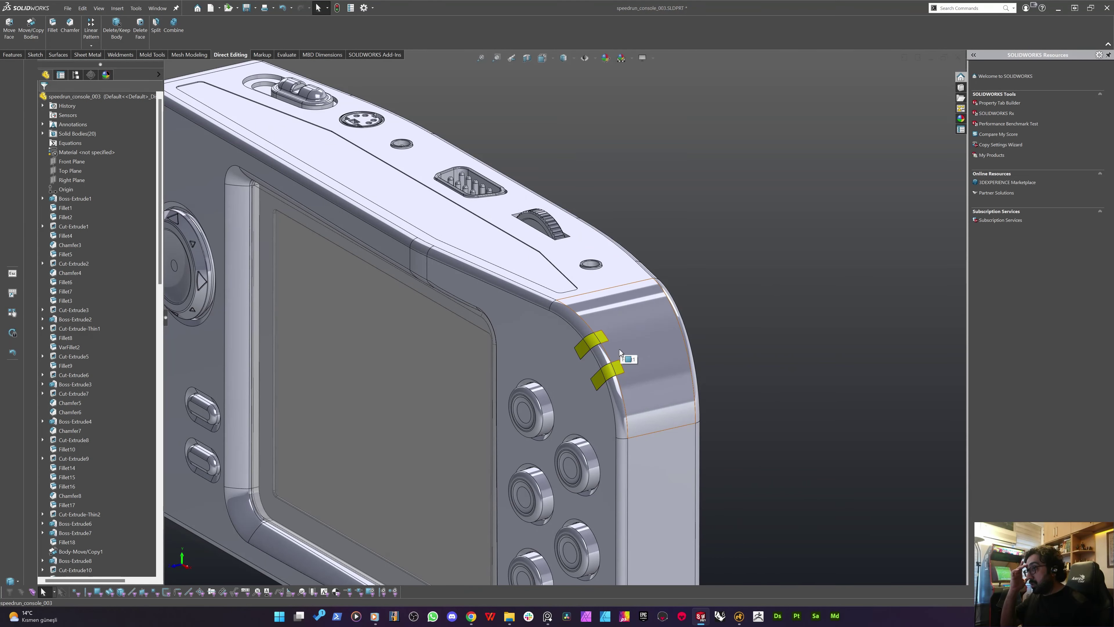
Start a sketch on the console's top port face and orient the view square to it, with the console lying lengthwise
scroll(619, 349, up, 4)
middle_drag(438, 245, 475, 240)
click(475, 241)
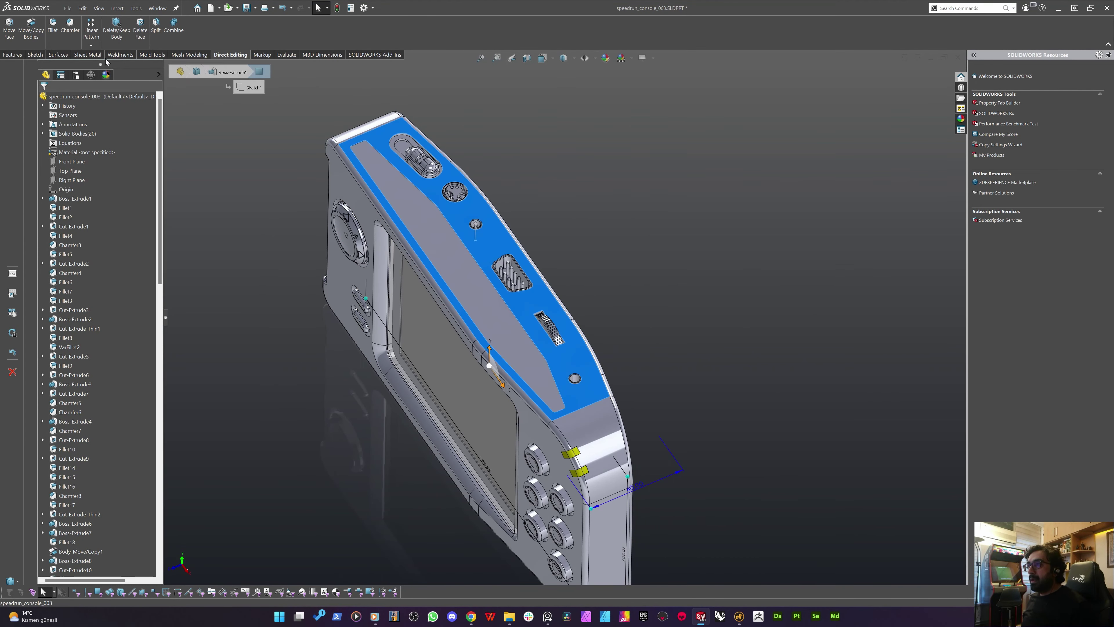
click(34, 55)
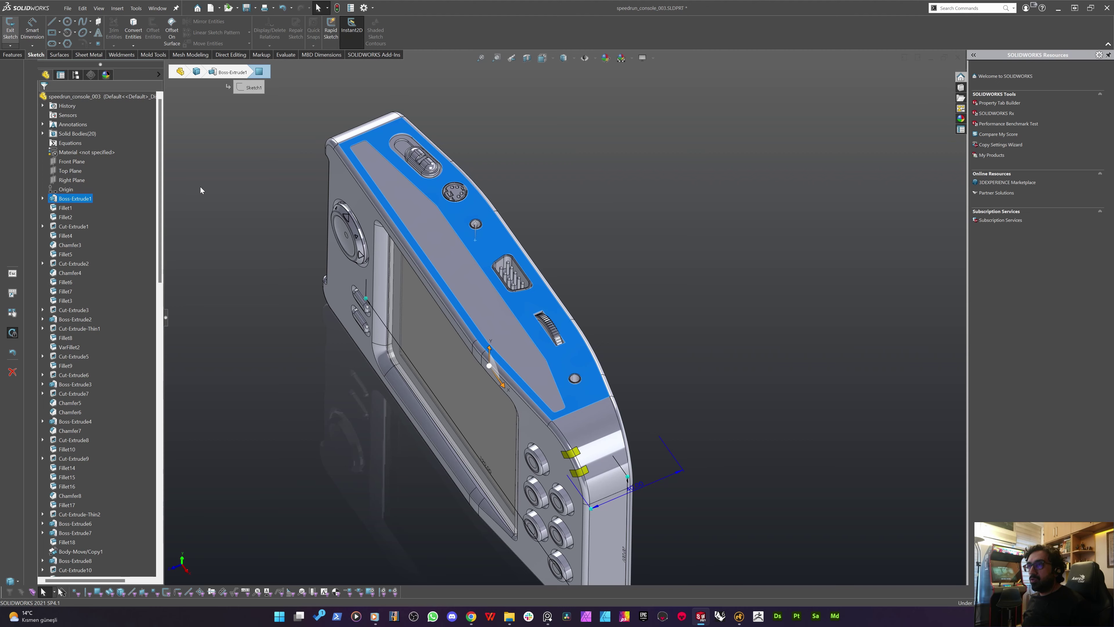
key(space)
click(431, 271)
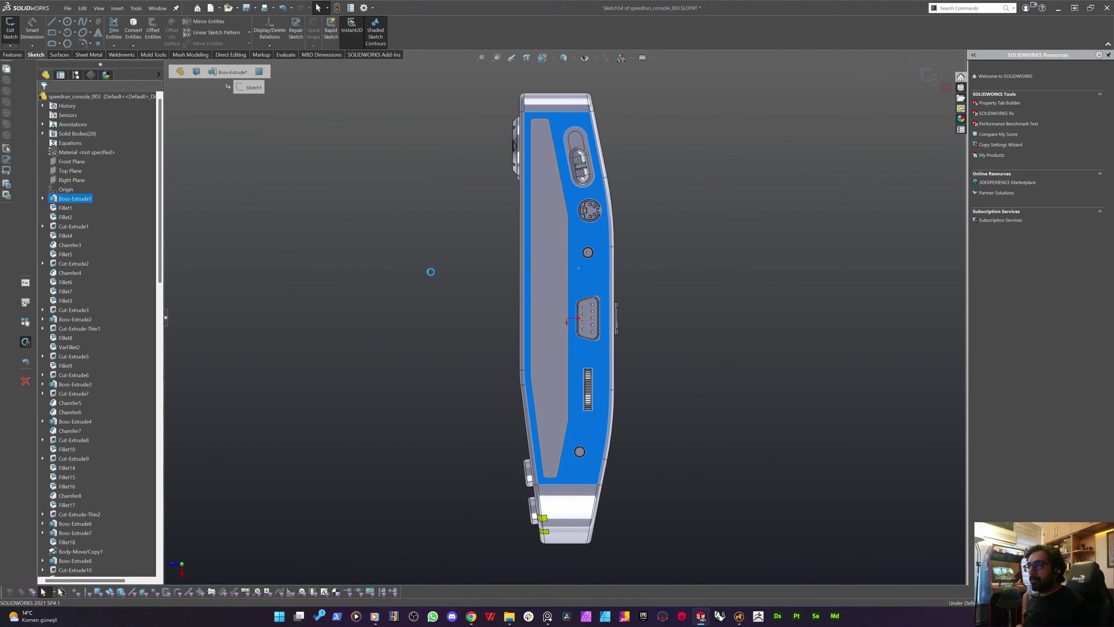
key(space)
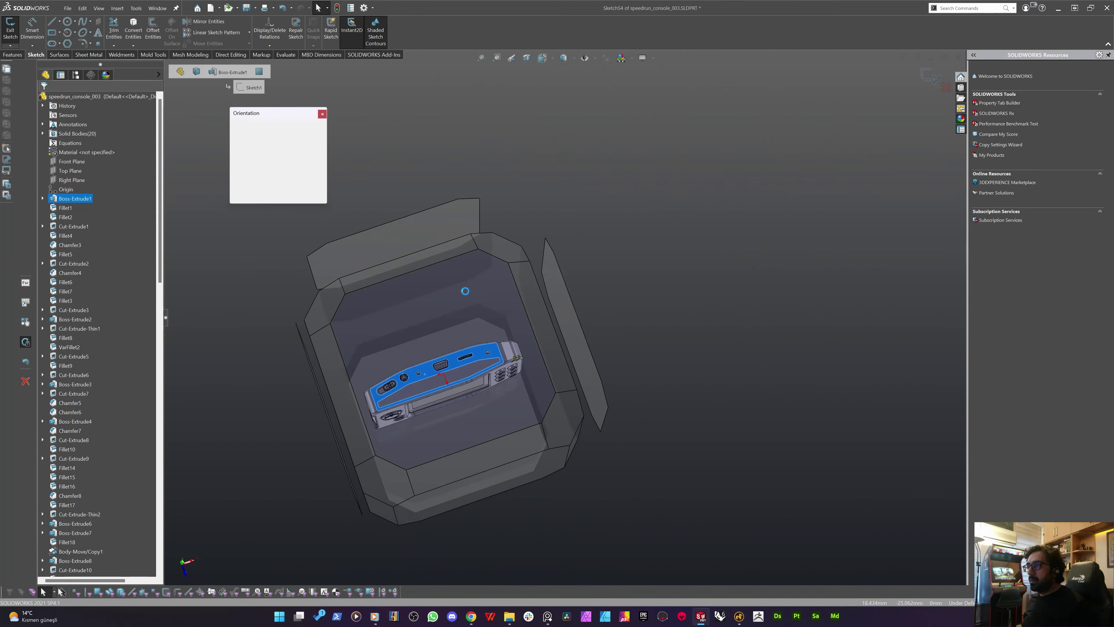
click(466, 291)
Sketch a connected line above the inset panel: a 44 mm slope, an 87 mm horizontal, a downward slope, and a horizontal past the rounded corner
key(l)
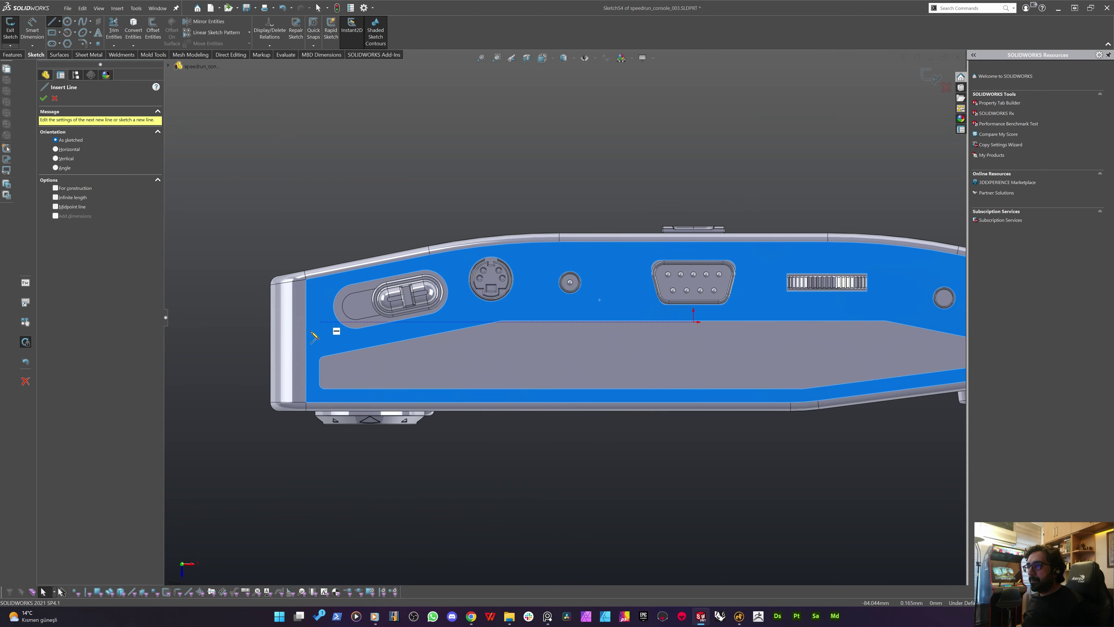
click(306, 349)
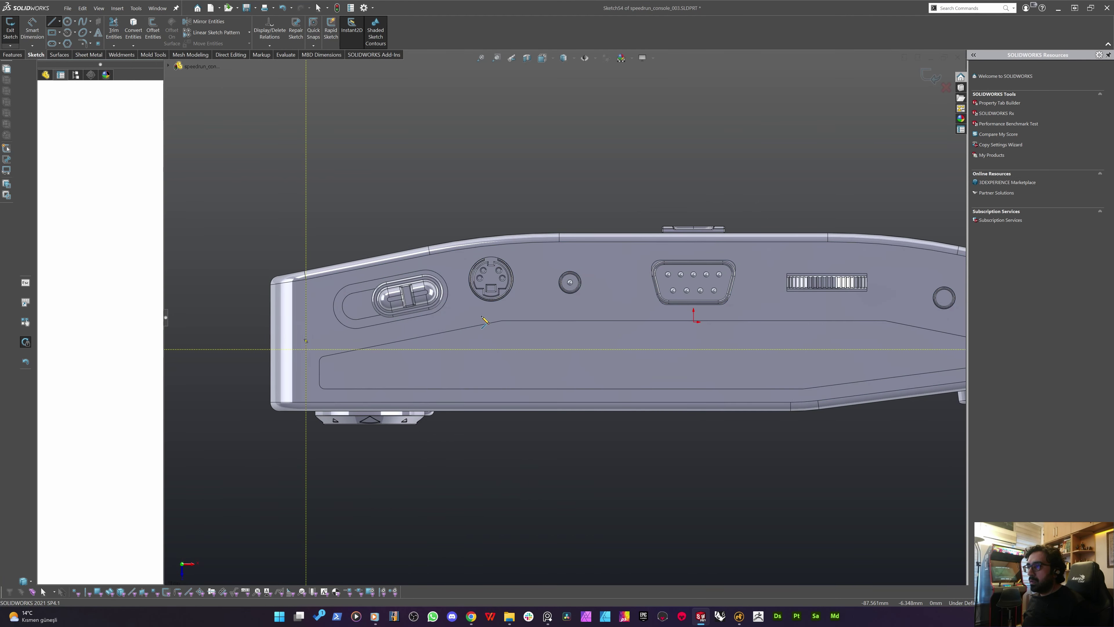
click(500, 310)
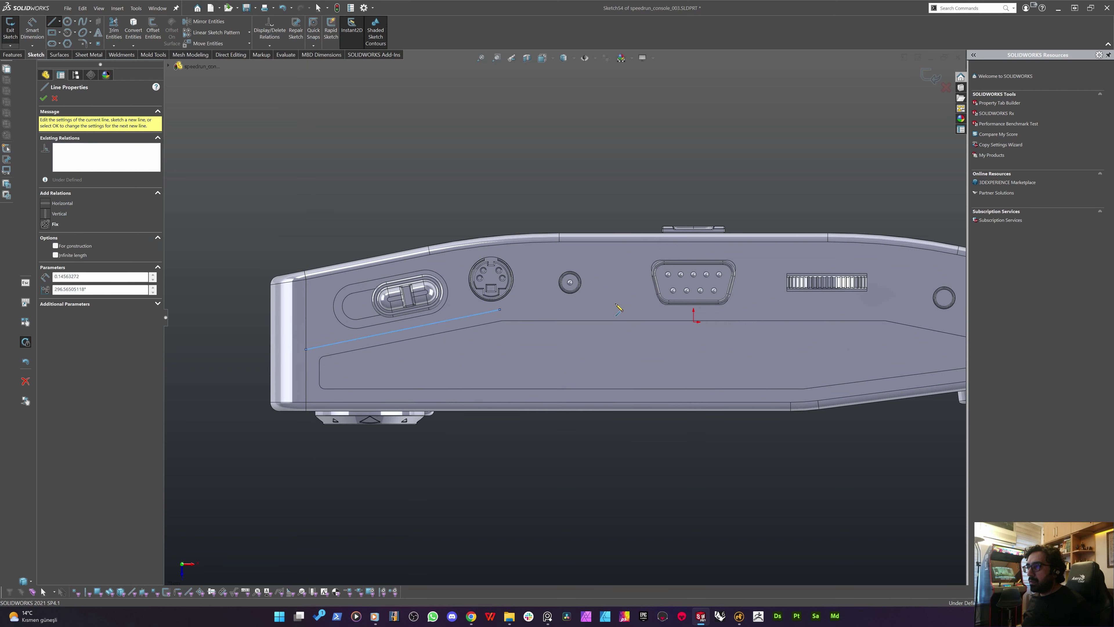
scroll(621, 309, up, 5)
scroll(745, 314, down, 5)
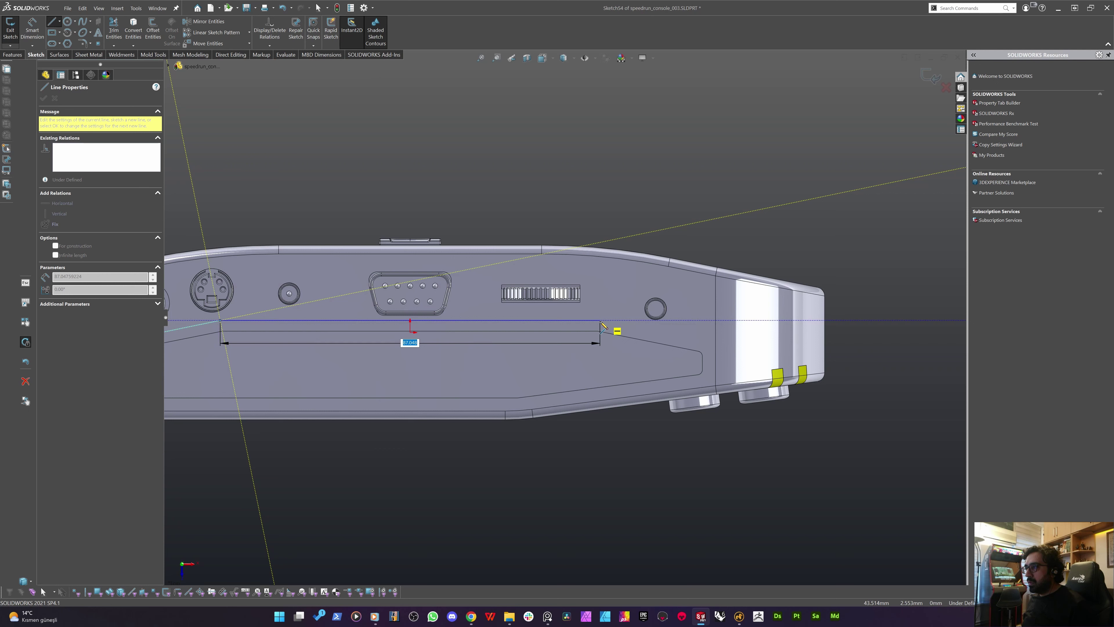
click(600, 320)
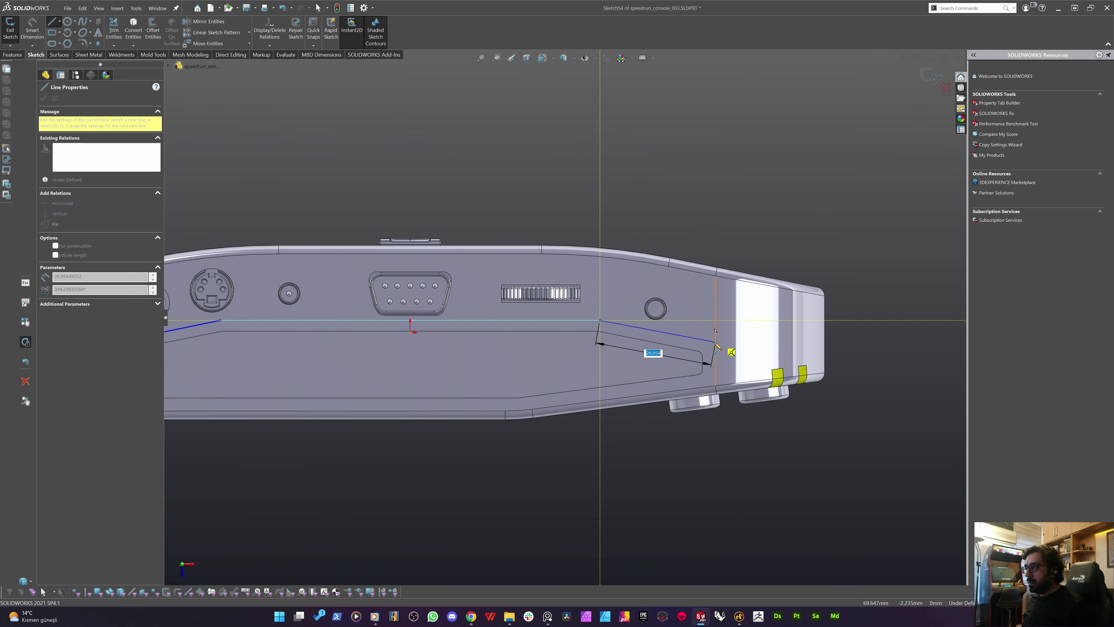
click(716, 342)
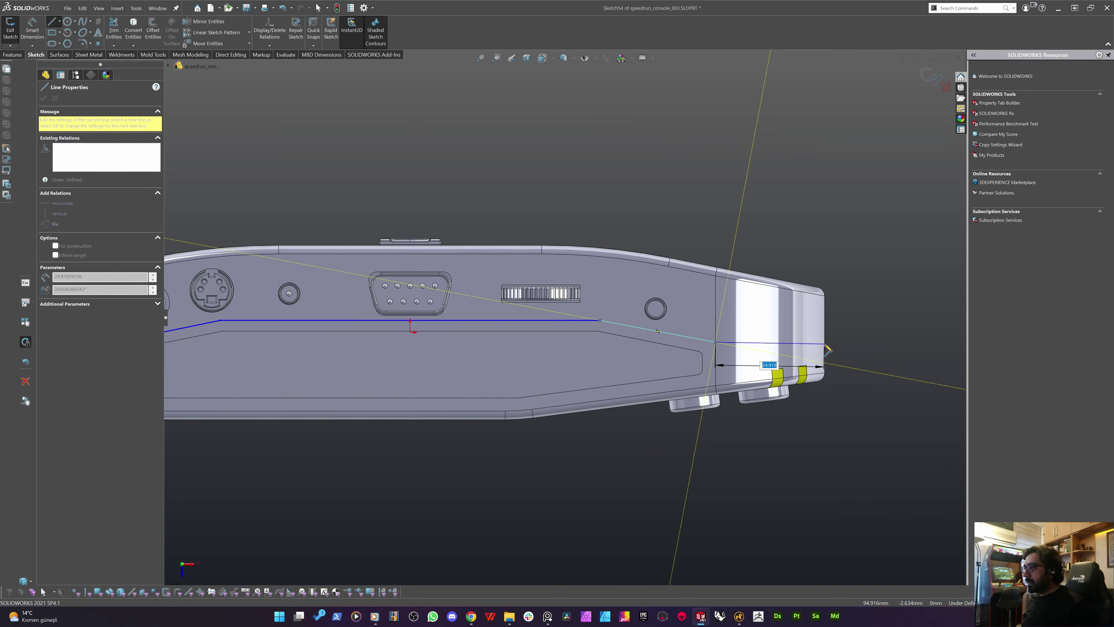
click(861, 343)
key(Escape)
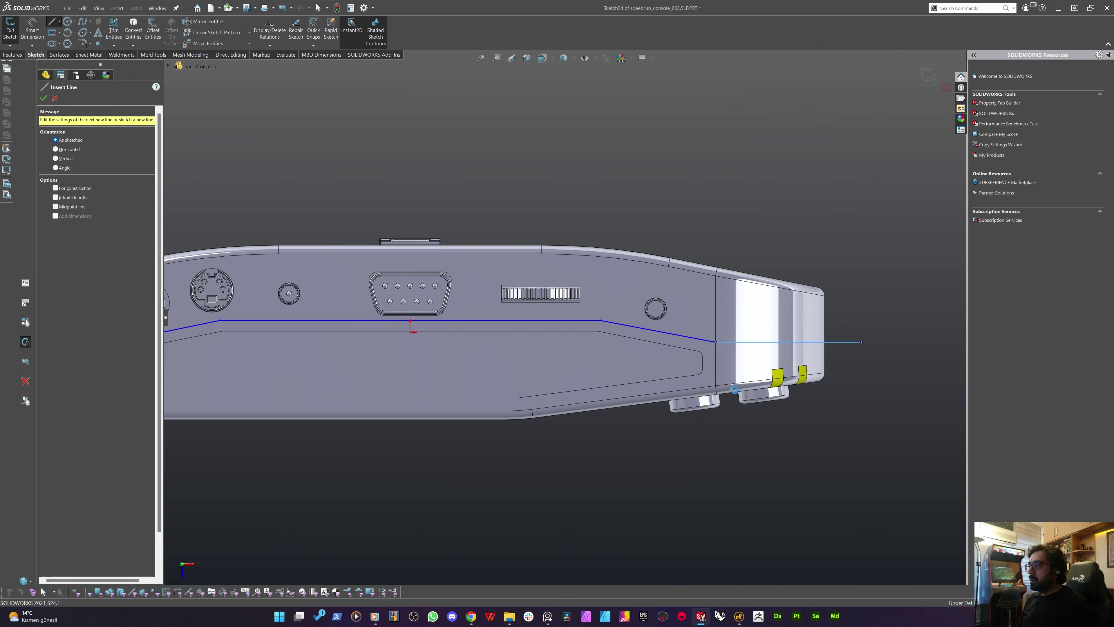
key(Escape)
Make the slope nearest the rounded corner and the long middle line parallel to the matching edges of the inset panel
scroll(651, 319, up, 4)
scroll(649, 317, down, 3)
scroll(558, 282, down, 3)
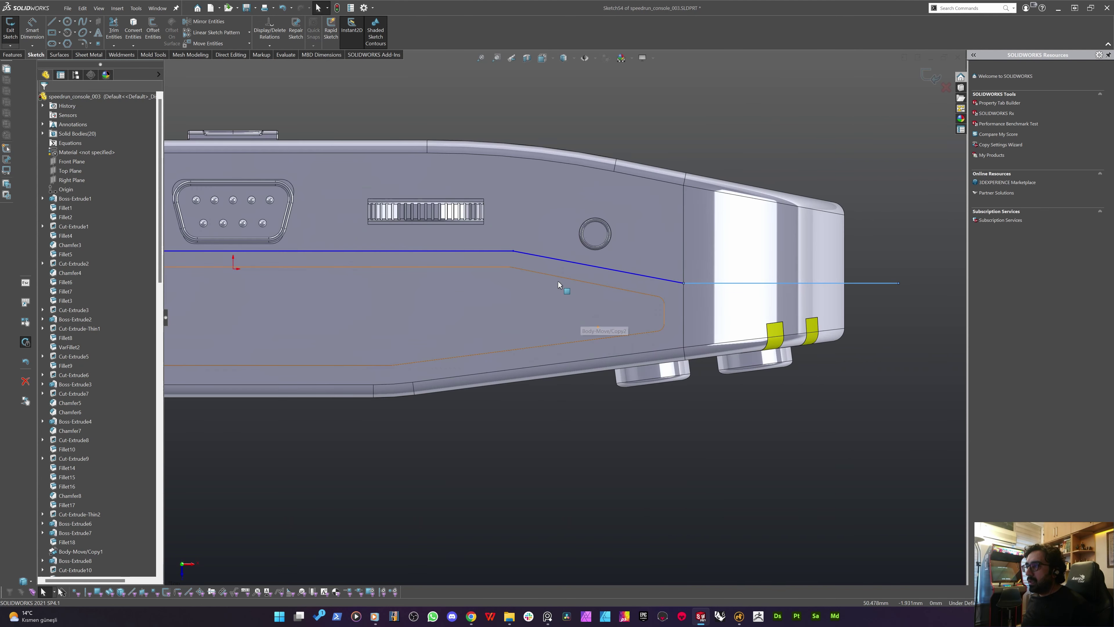
click(597, 283)
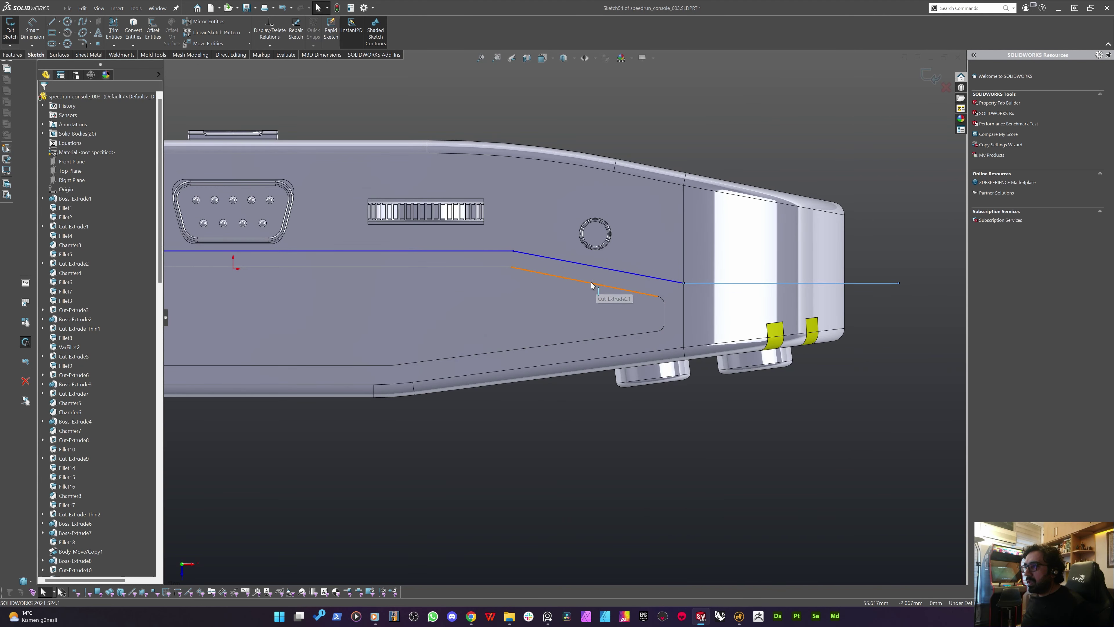
ctrl+click(558, 270)
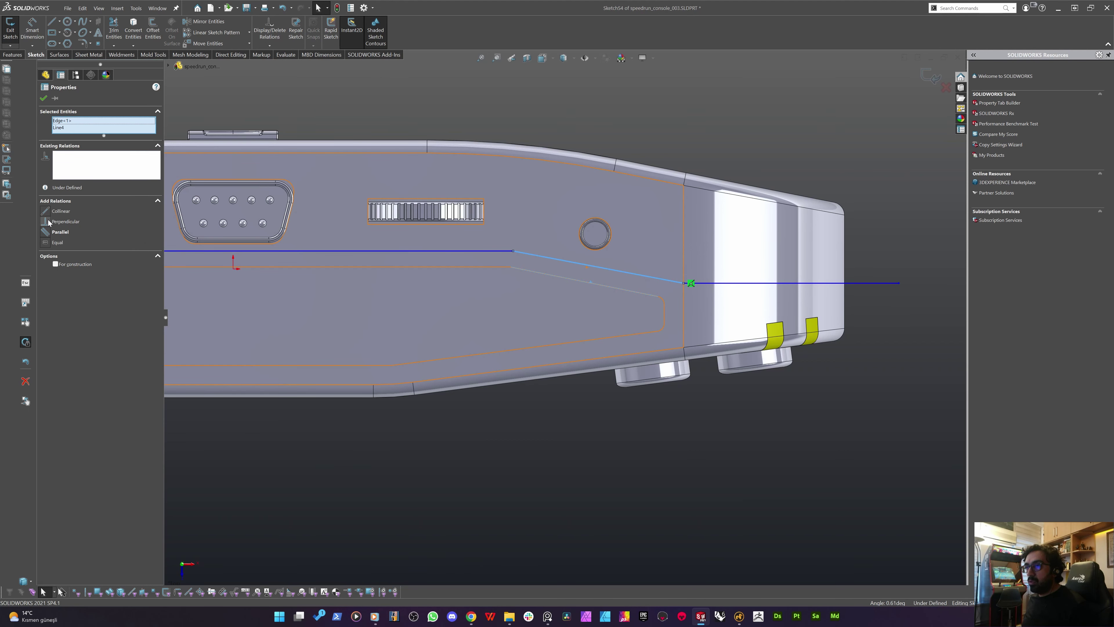
click(49, 232)
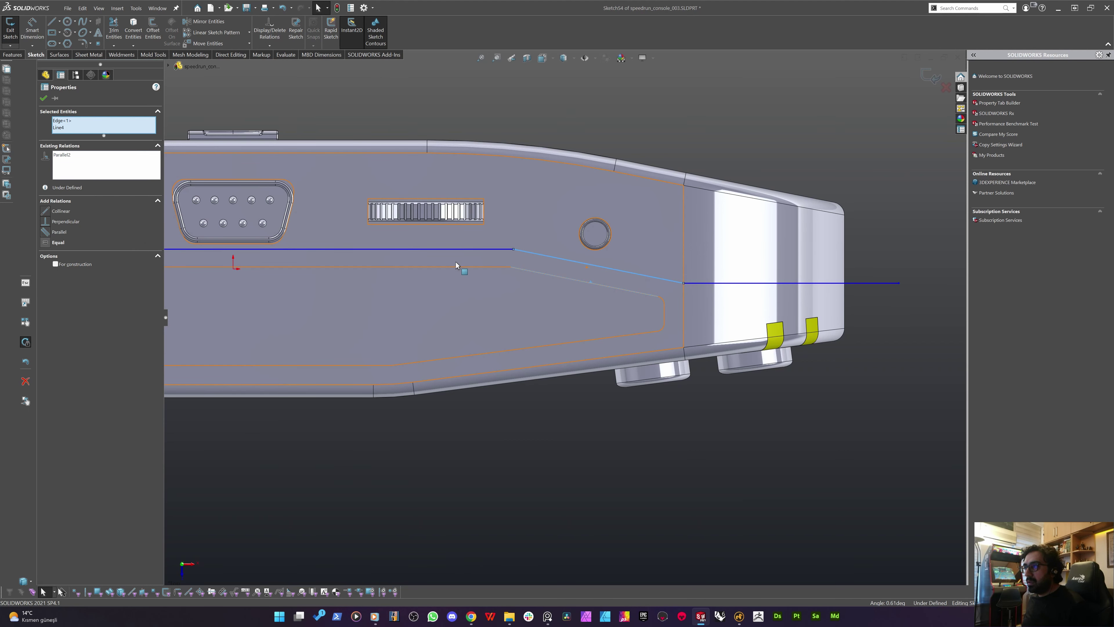
click(446, 249)
ctrl+click(454, 266)
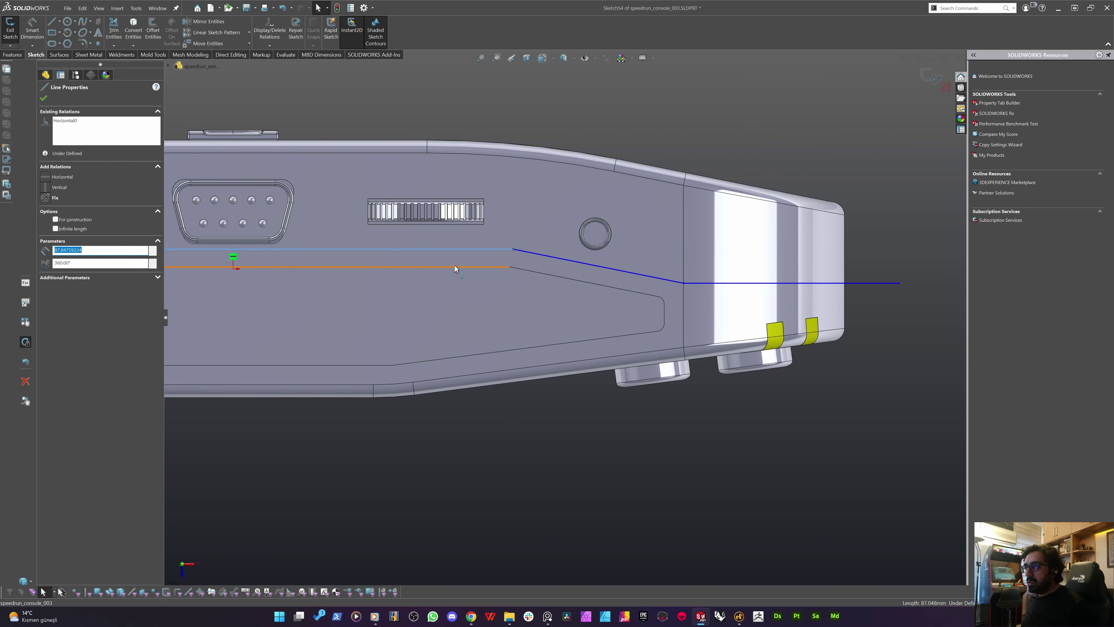
click(49, 231)
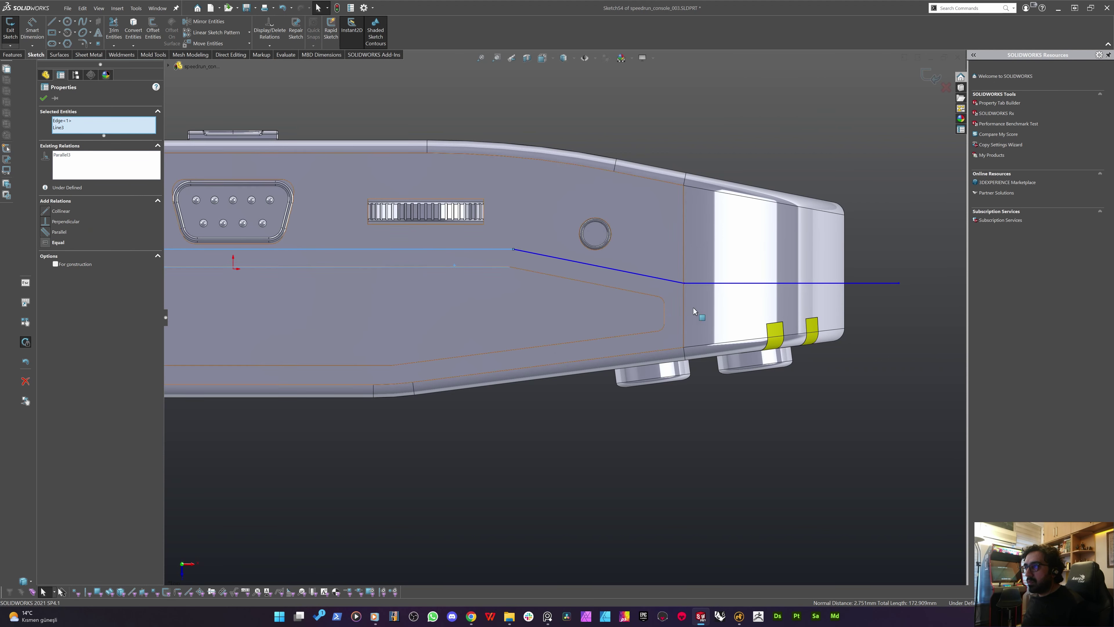
Make the sloped line beside the slide switch parallel to the inset panel's adjacent sloped edge
scroll(335, 282, up, 5)
scroll(335, 282, down, 5)
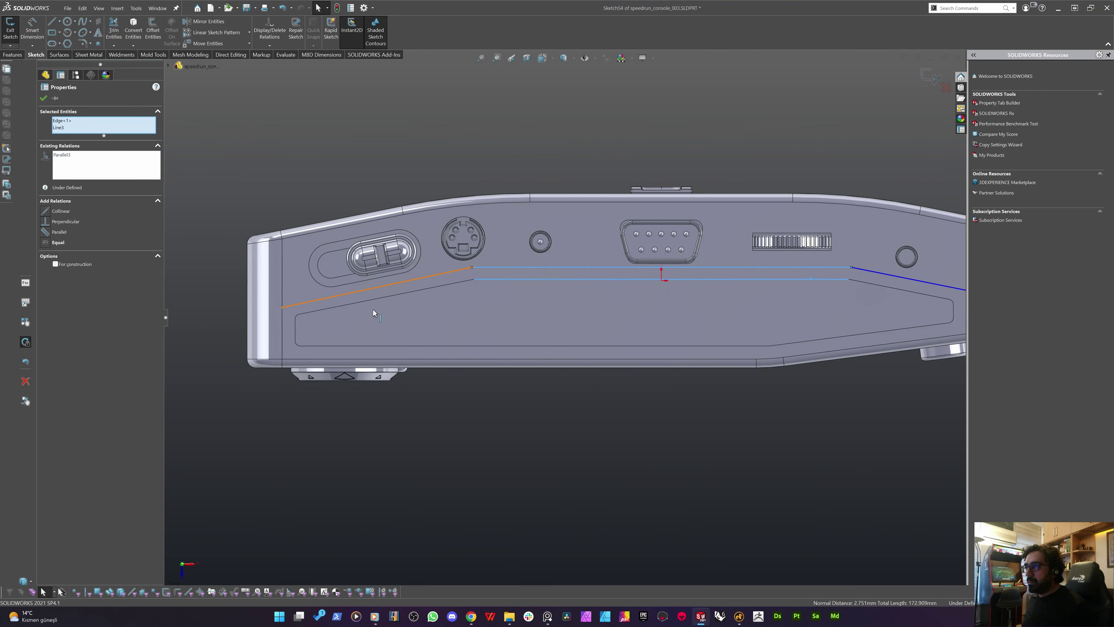
click(361, 290)
ctrl+click(374, 298)
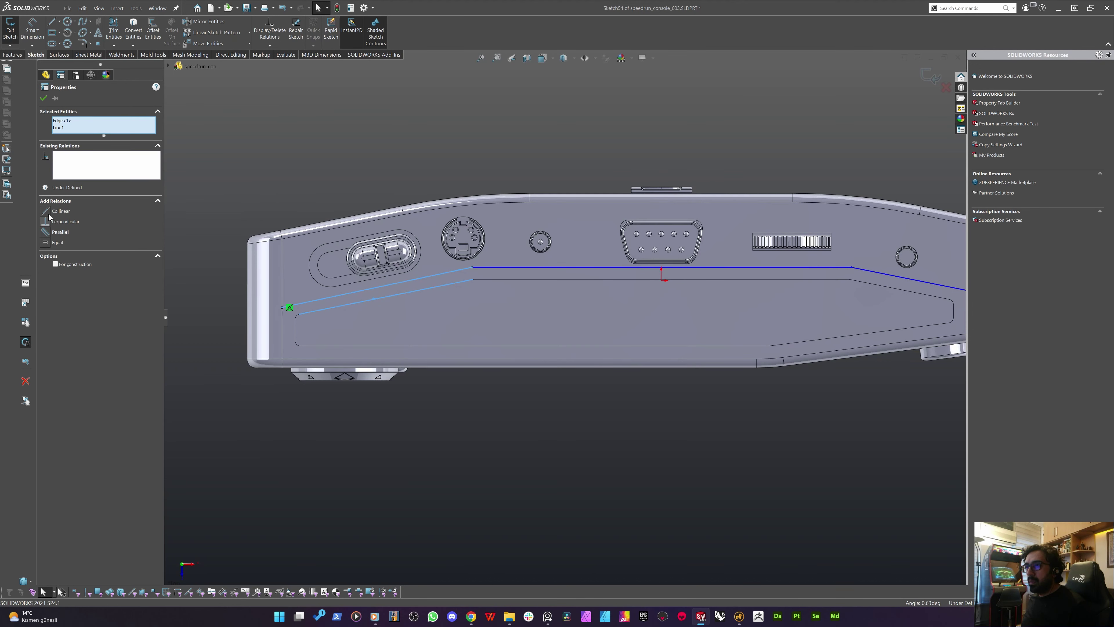
click(52, 232)
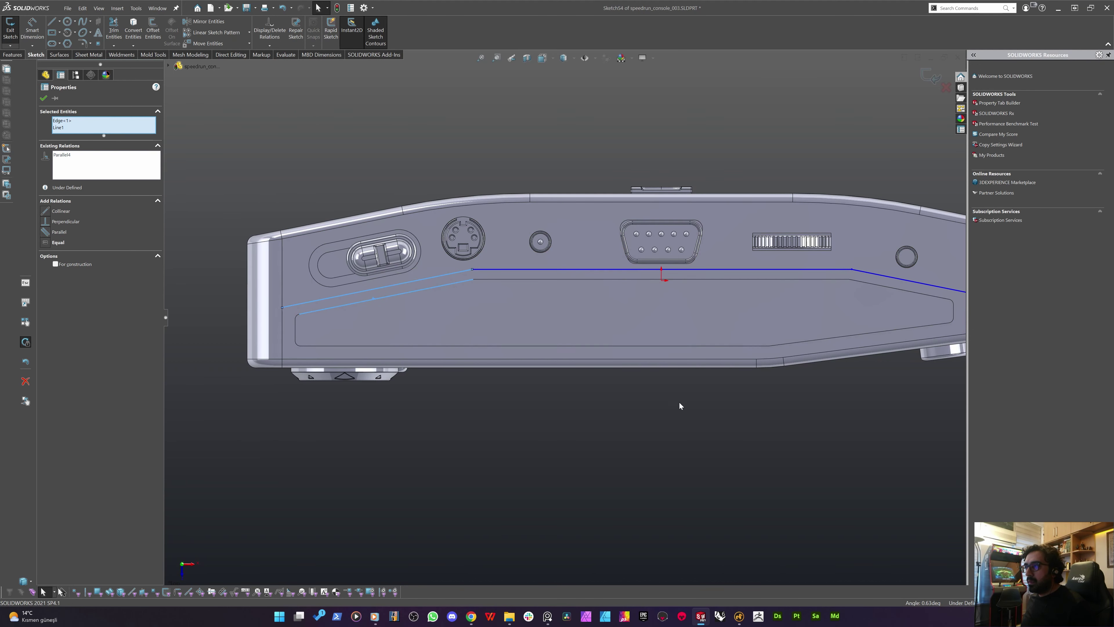
scroll(679, 402, up, 5)
key(Escape)
Dimension the sloped line beside the slide switch 2.25 mm from the inset panel's matching sloped edge
scroll(441, 355, down, 5)
scroll(441, 355, down, 1)
right_drag(542, 475, 539, 395)
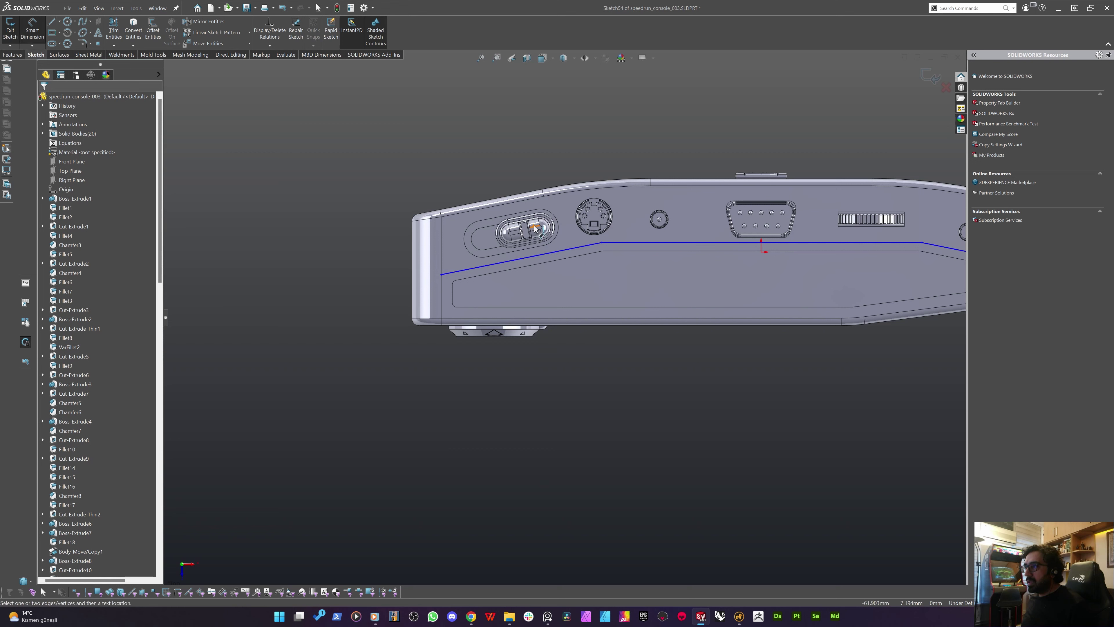
click(543, 255)
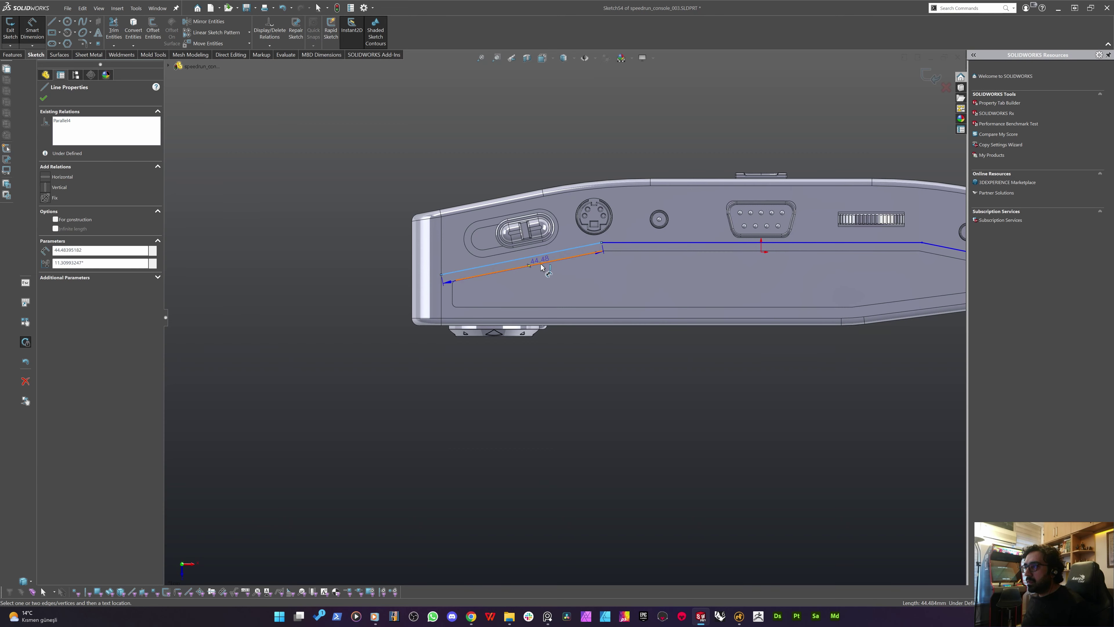
click(541, 266)
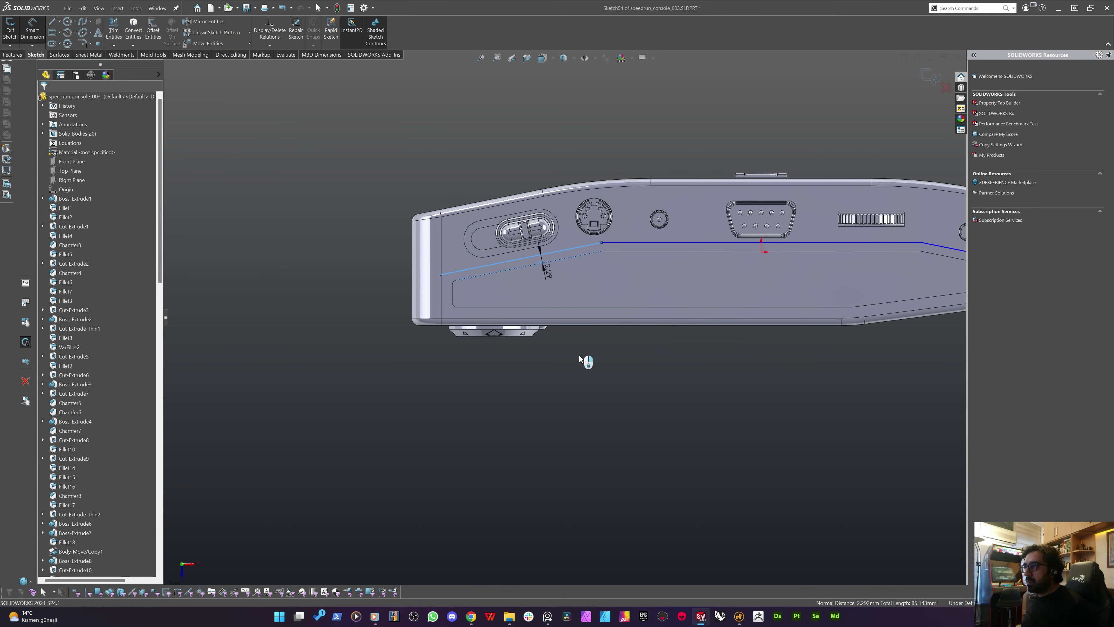
click(581, 346)
text(2,25)
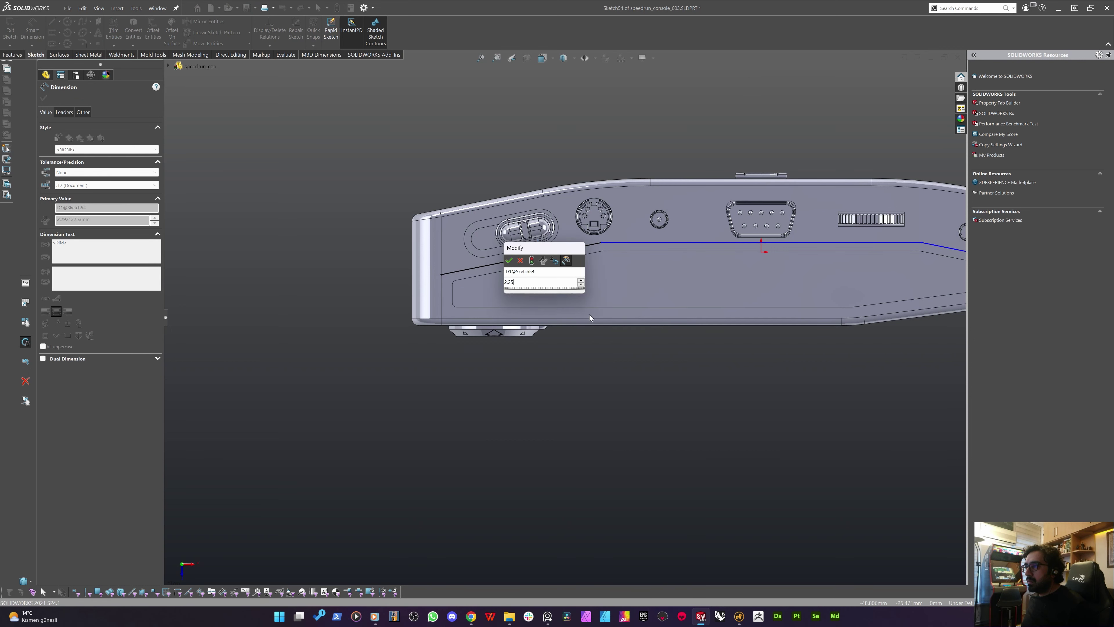
key(Return)
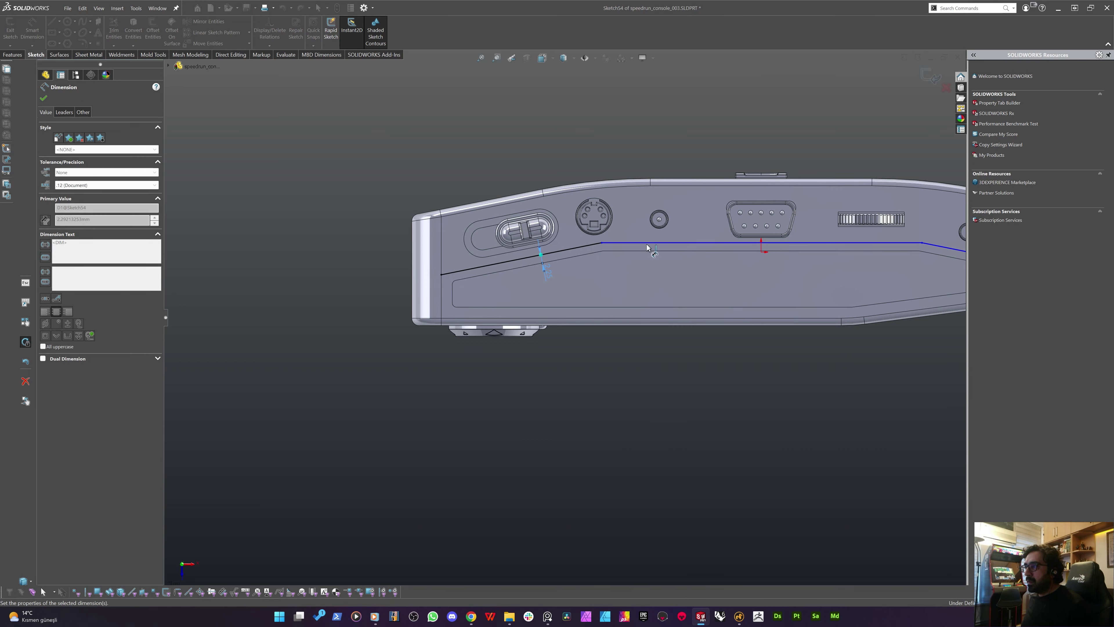
Dimension the long middle line 2.25 mm from the inset panel's upper horizontal edge
click(653, 244)
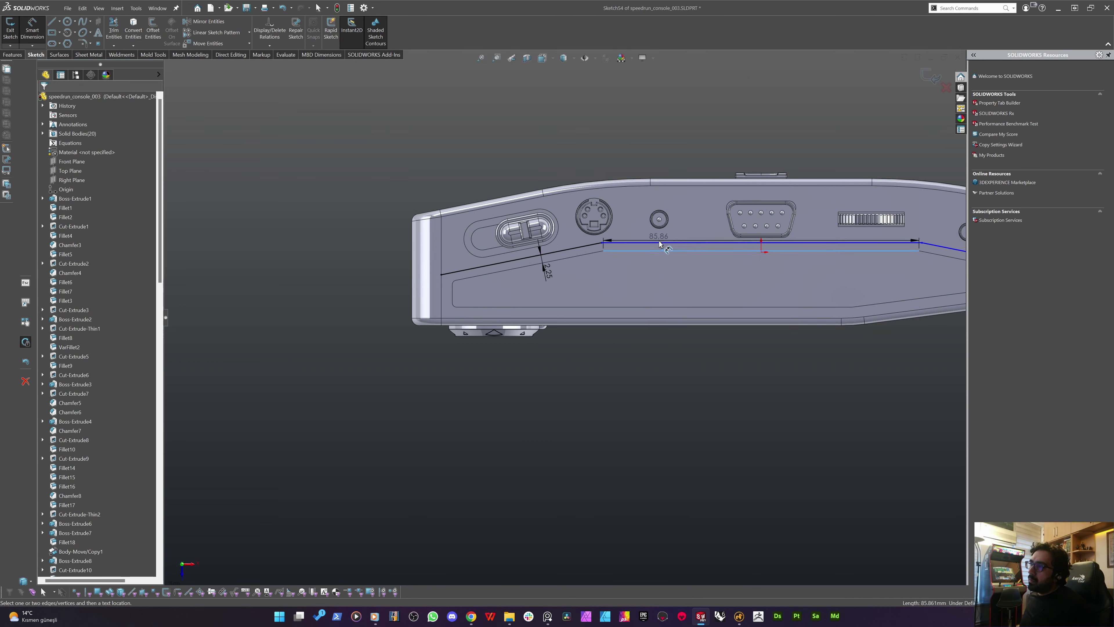
click(659, 242)
click(667, 290)
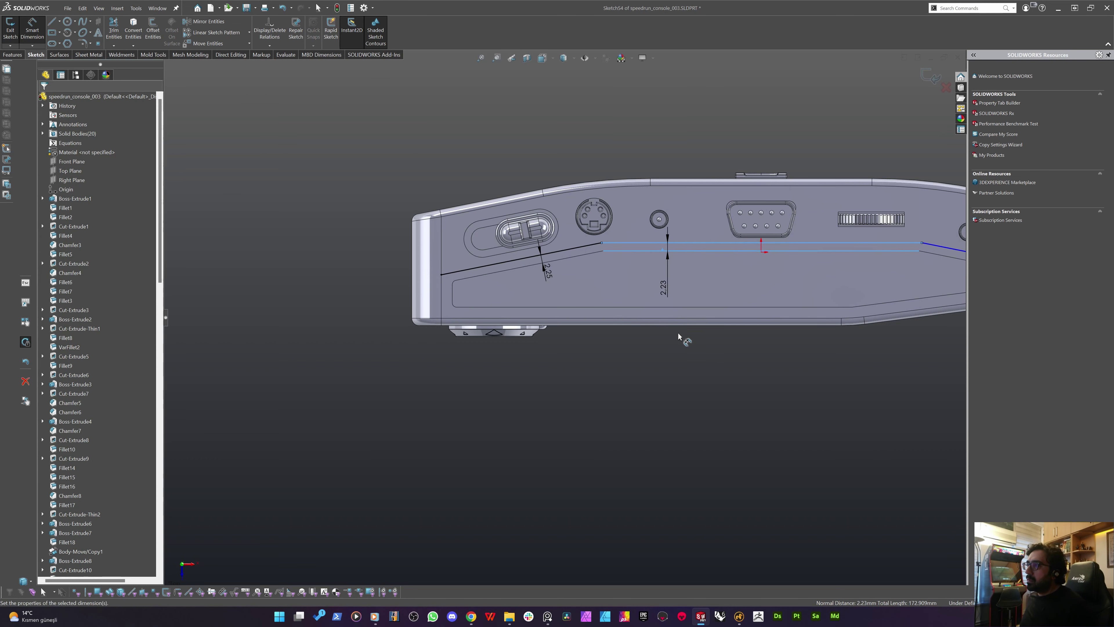
text(2,25)
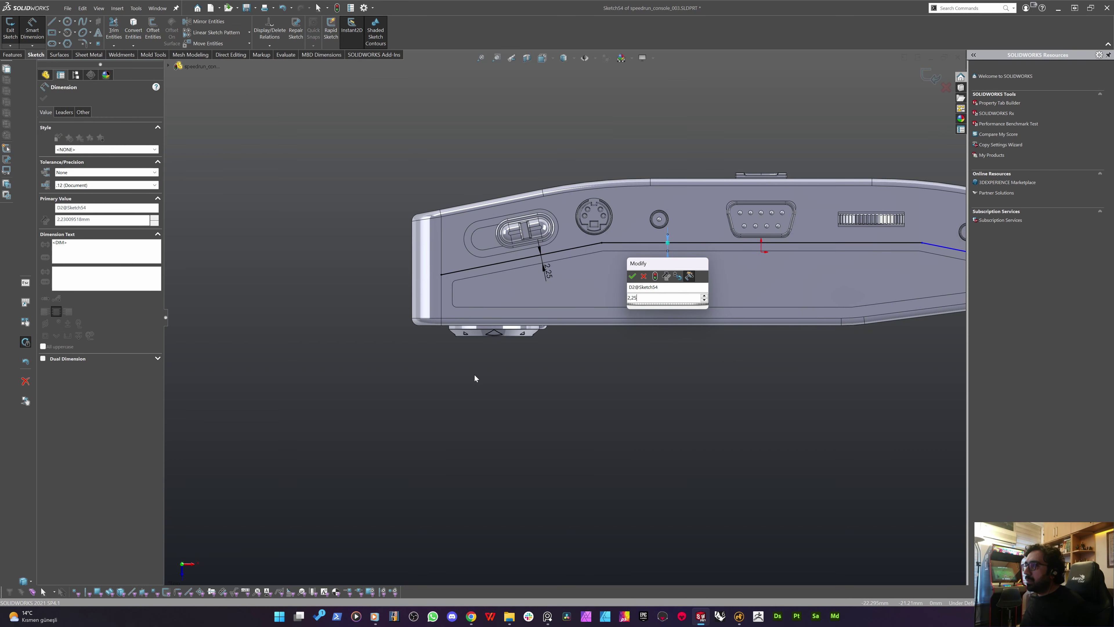
key(Return)
Dimension the sloped line nearest the rounded corner 2.25 mm from the inset panel's adjacent sloped edge
scroll(713, 332, up, 3)
scroll(710, 316, down, 2)
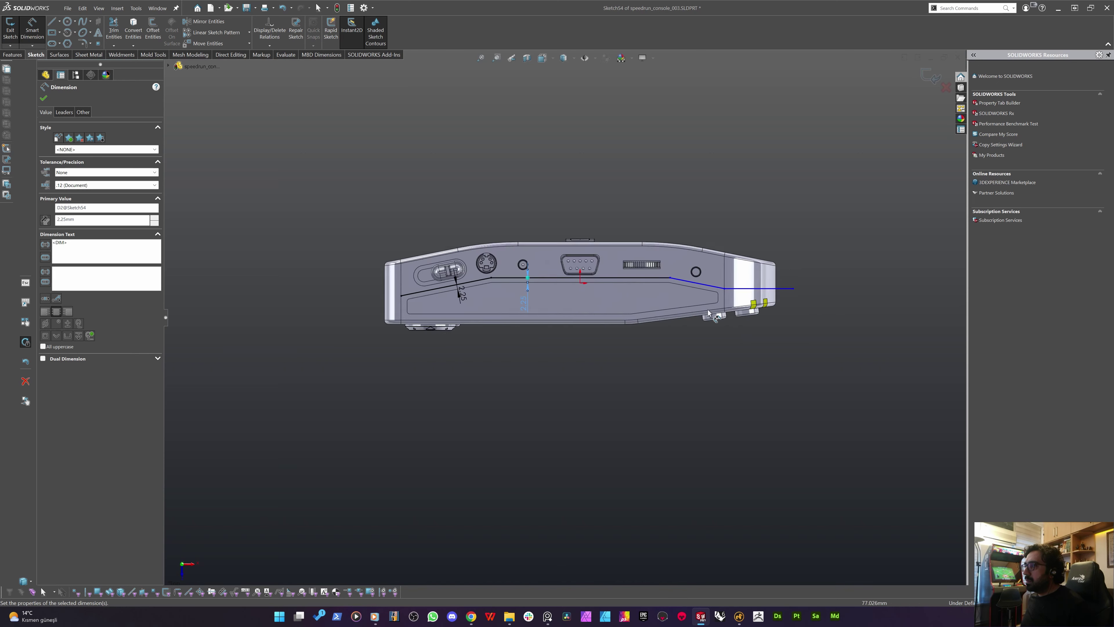
scroll(709, 312, down, 3)
click(667, 248)
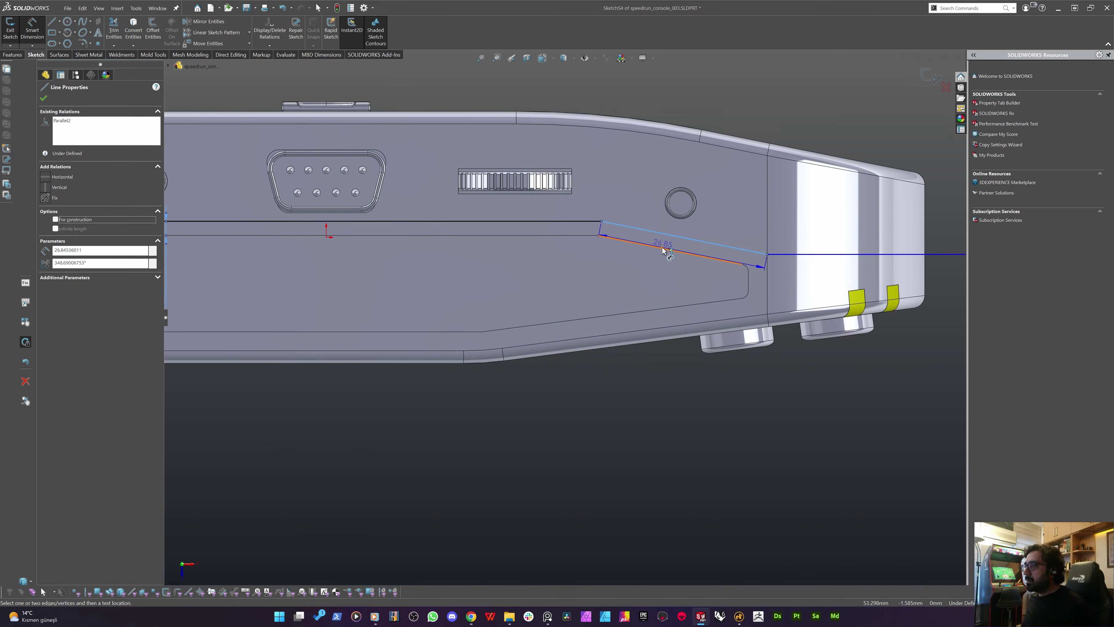
click(604, 349)
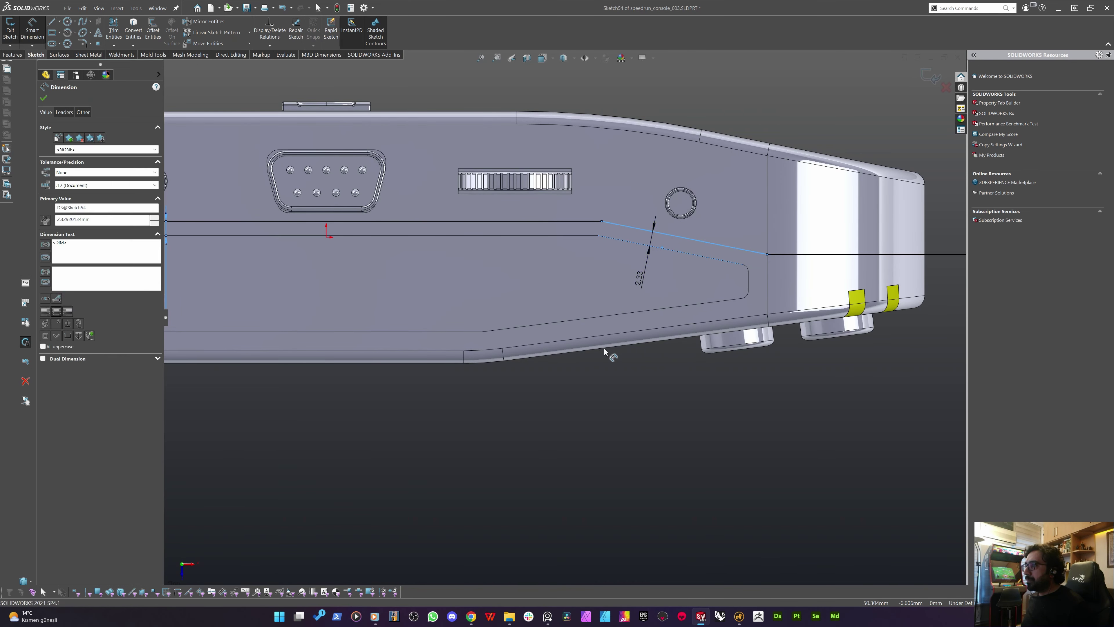
text(2,25)
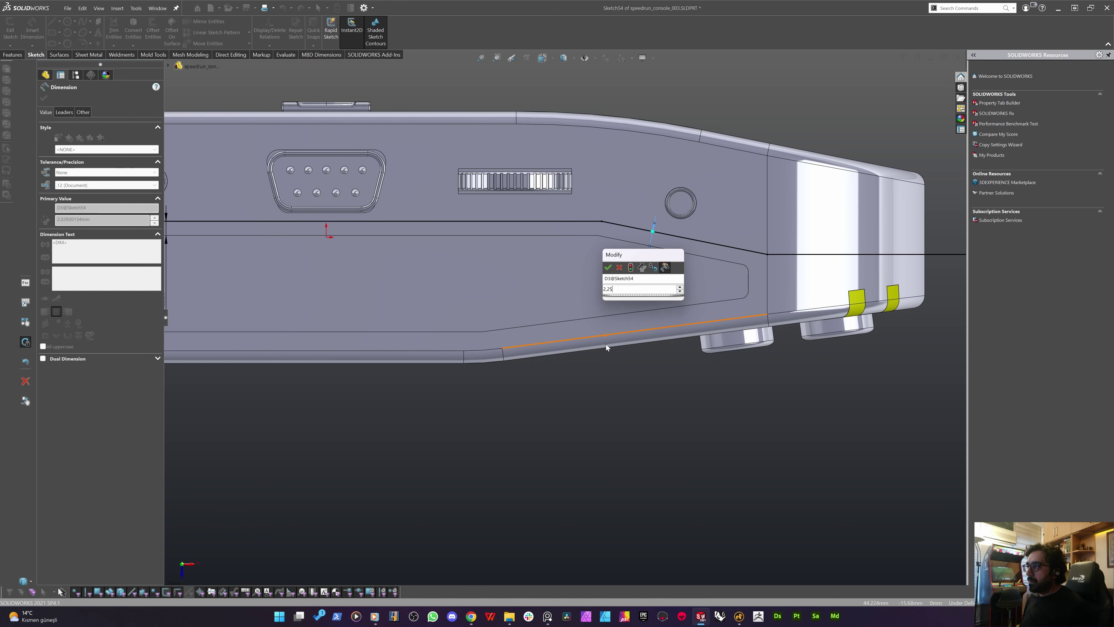
key(Return)
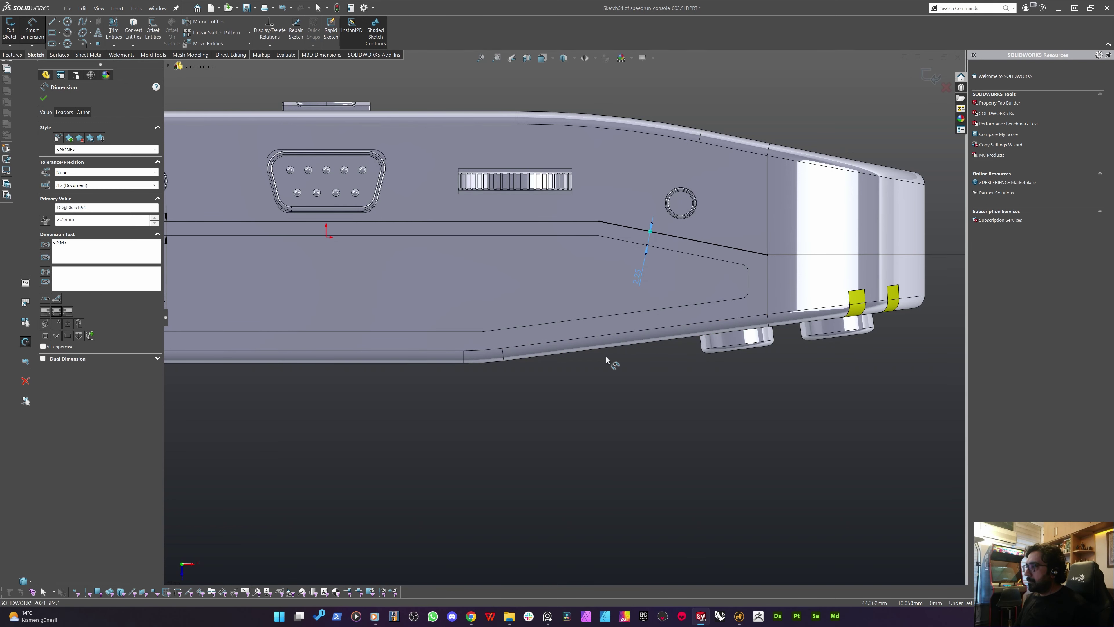
Delete the horizontal line that extends past the console's rounded corner
key(Escape)
scroll(845, 238, up, 2)
scroll(729, 251, down, 3)
drag(830, 213, 694, 359)
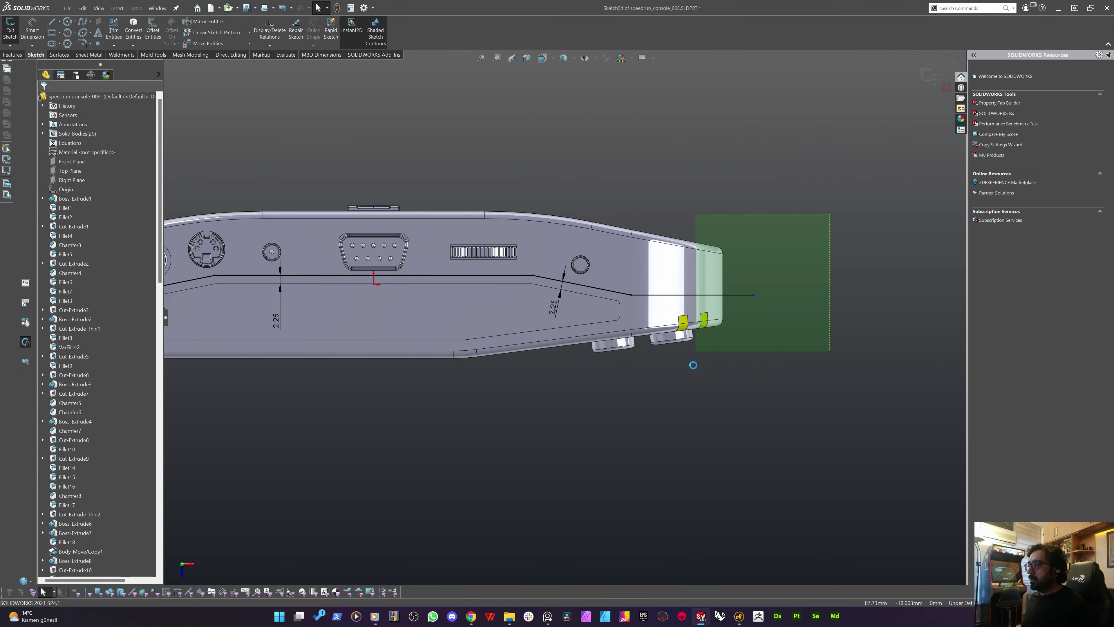
key(Delete)
Examine from several angles how the sketched line meets the console's corner and side wall beside the slide switch
scroll(368, 391, down, 3)
middle_drag(399, 323, 337, 198)
scroll(492, 276, up, 1)
scroll(492, 276, up, 2)
middle_drag(492, 276, 505, 365)
scroll(422, 341, down, 2)
scroll(522, 355, up, 3)
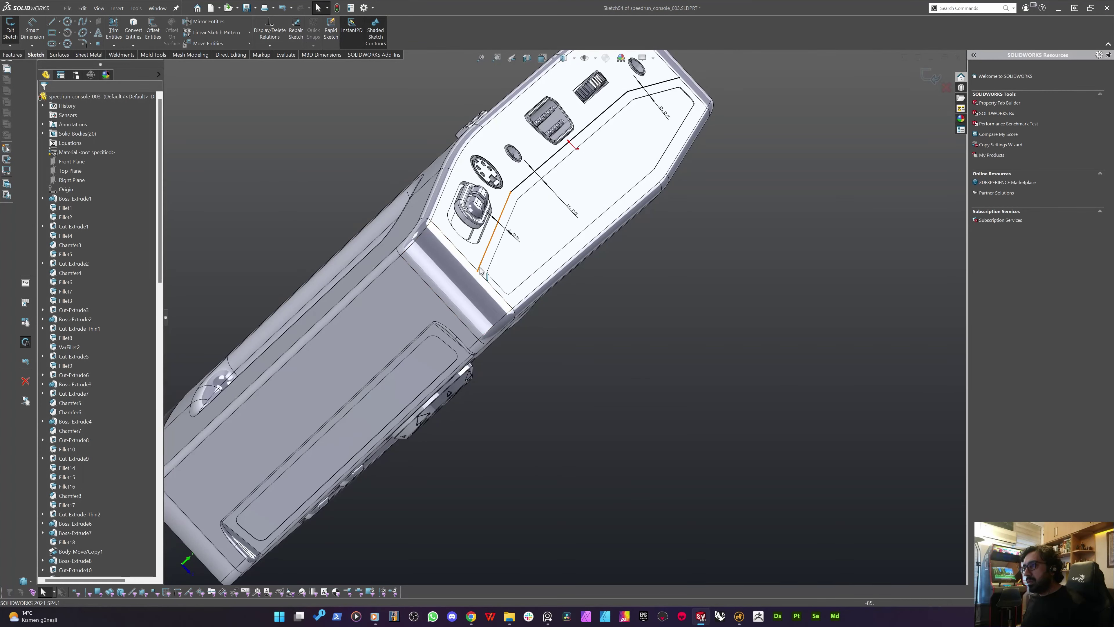
middle_drag(453, 284, 409, 328)
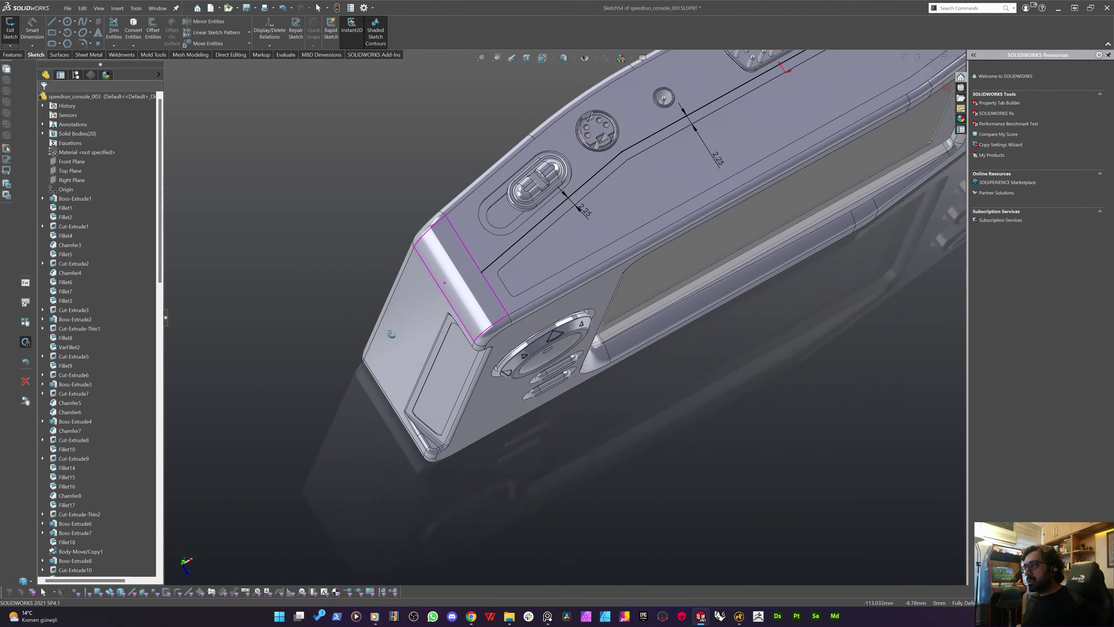
Sketch a horizontal line from the console's outer side edge to the sloped line below the slide switch, viewed square to the sketch
key(space)
click(440, 342)
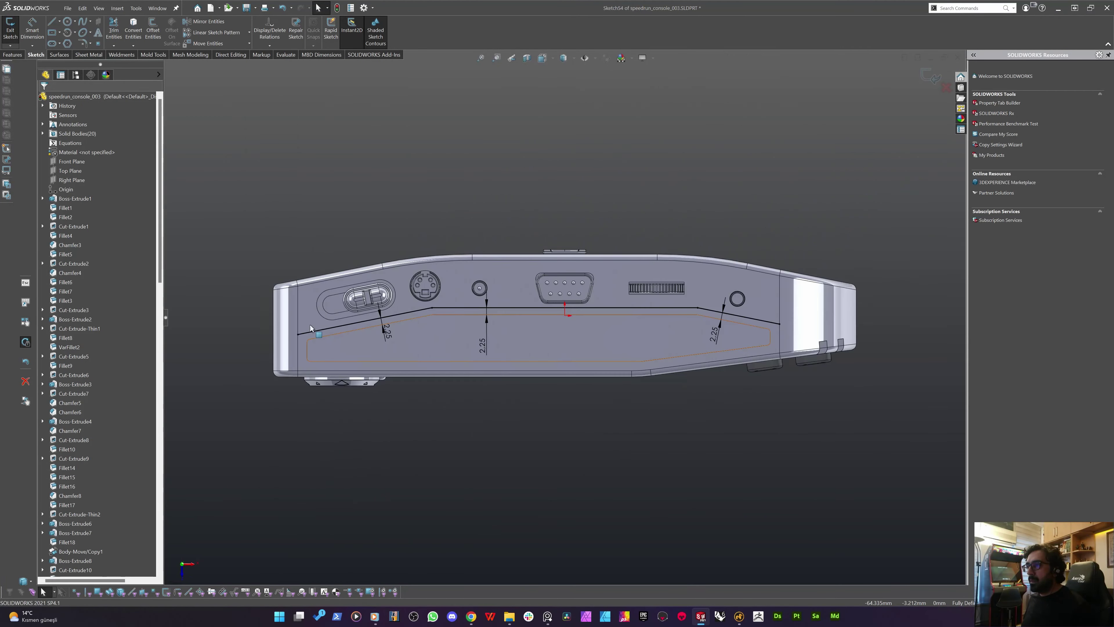
scroll(417, 312, up, 6)
right_drag(387, 307, 335, 310)
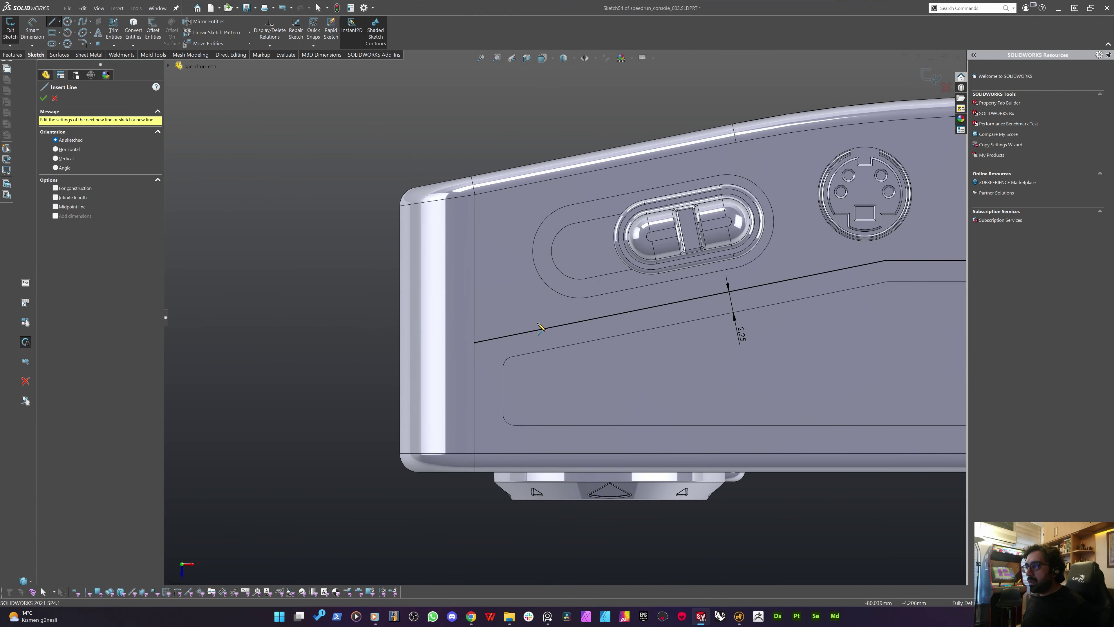
click(400, 326)
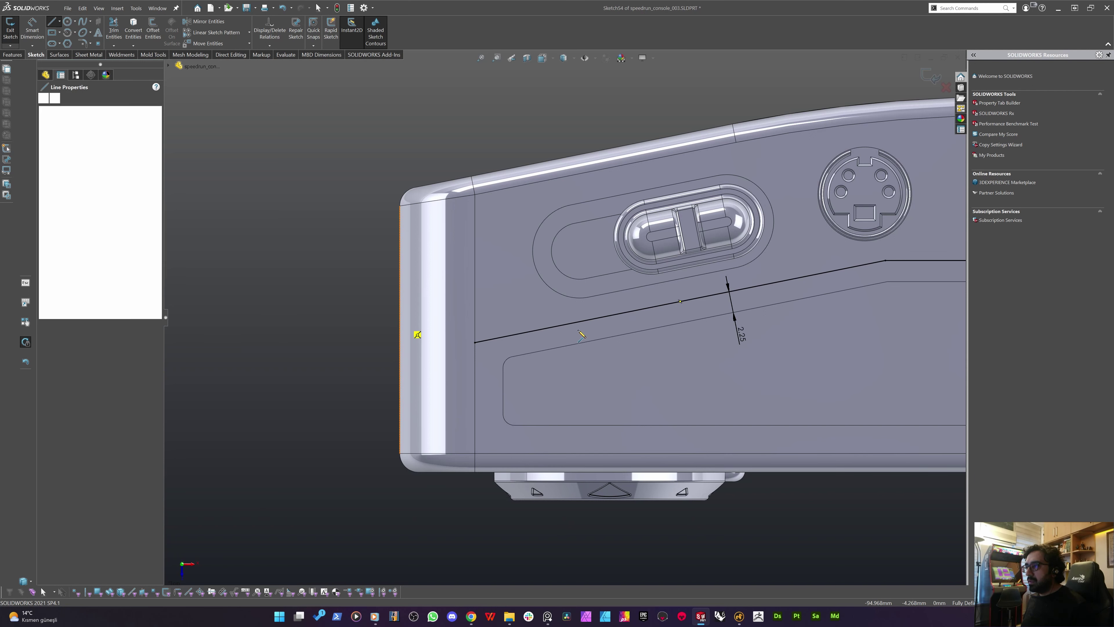
click(564, 325)
key(alt+Tab)
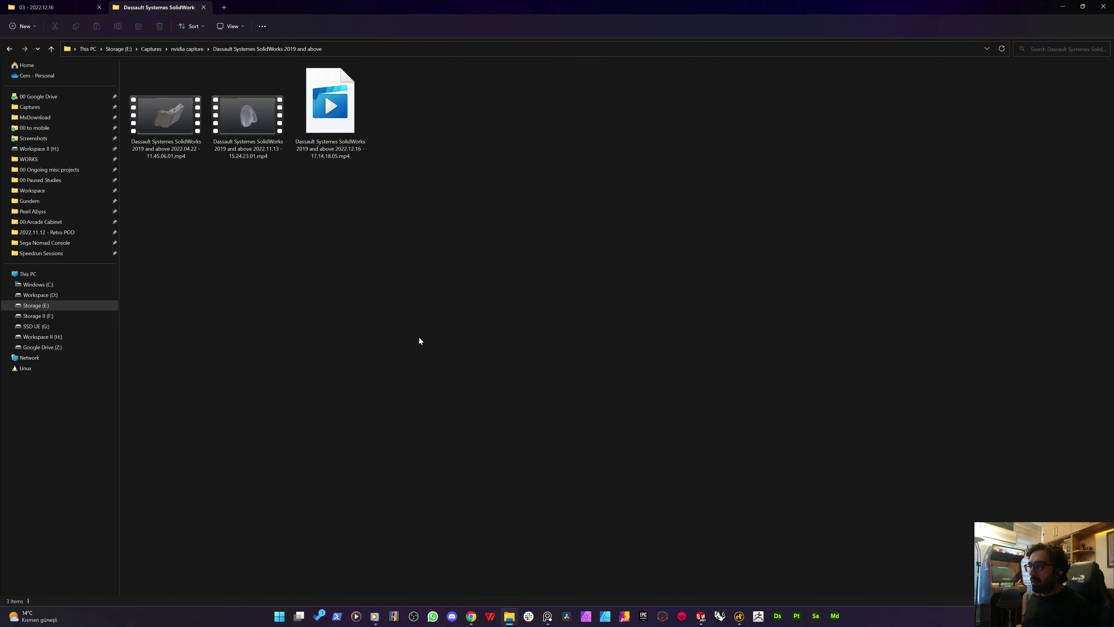
click(739, 616)
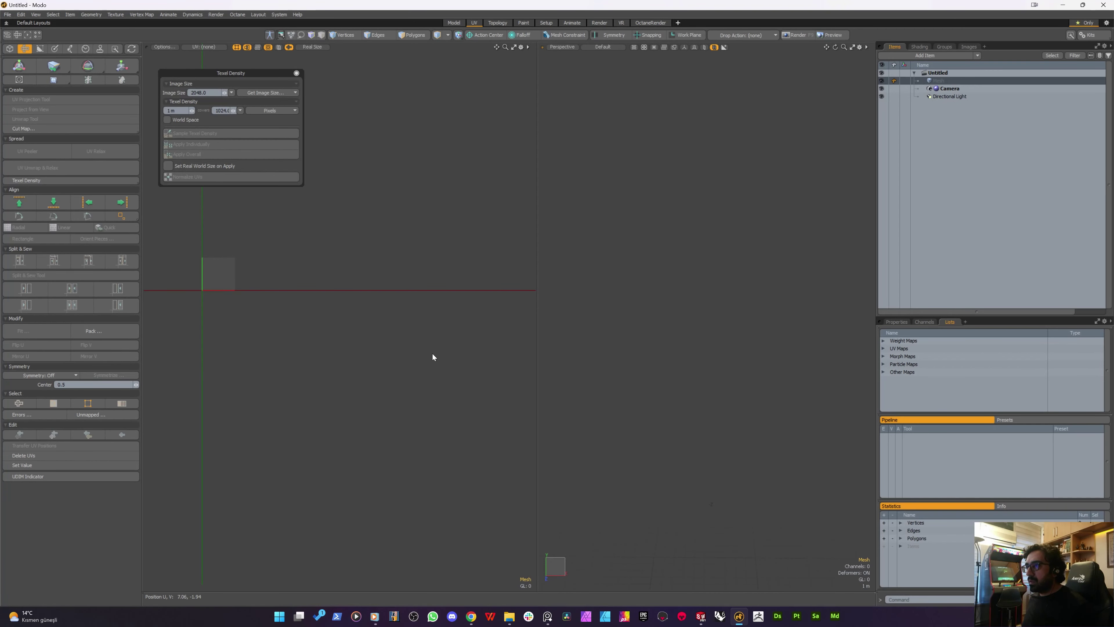
click(701, 616)
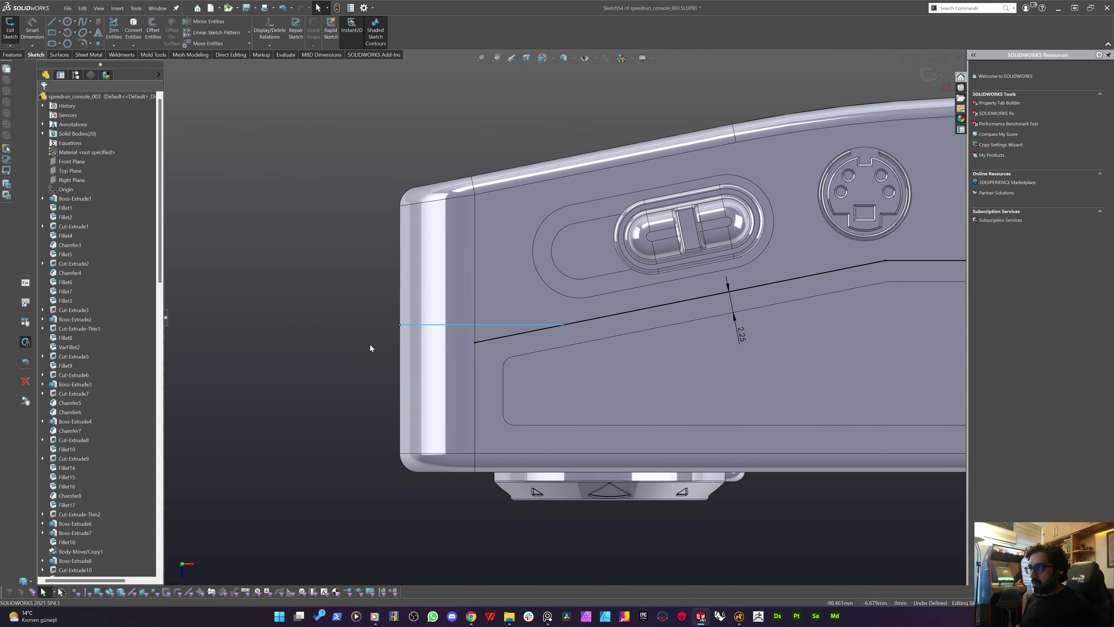
Constrain the outer end of the short horizontal line to the midpoint of the corner face's vertical edge
mouse_move(371, 348)
middle_down()
mouse_move(366, 331)
mouse_move(411, 333)
middle_up()
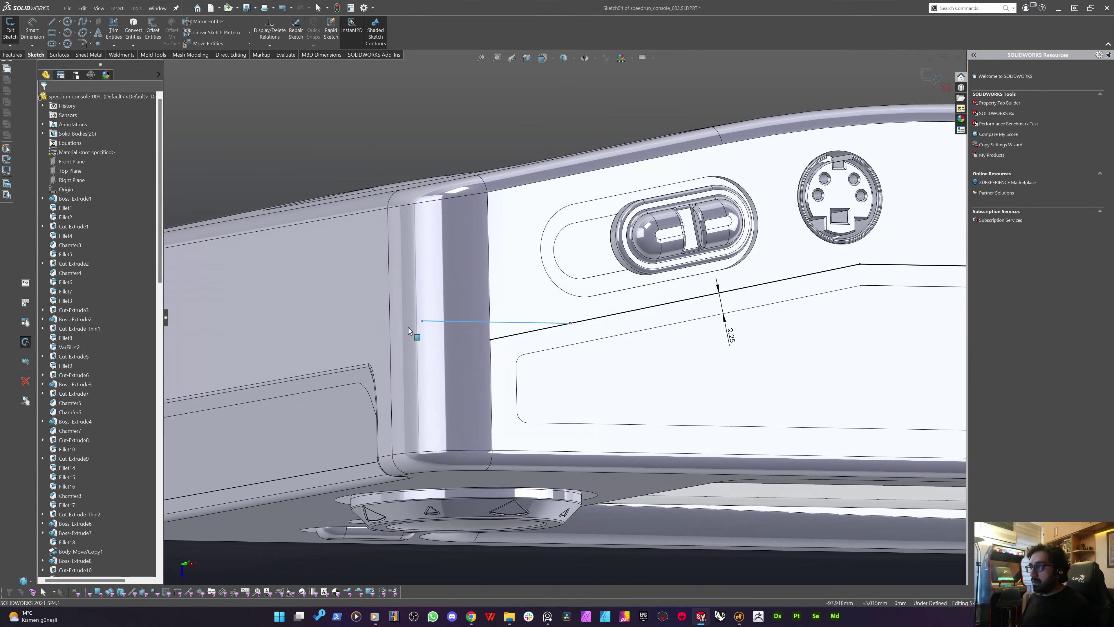
double_click(422, 323)
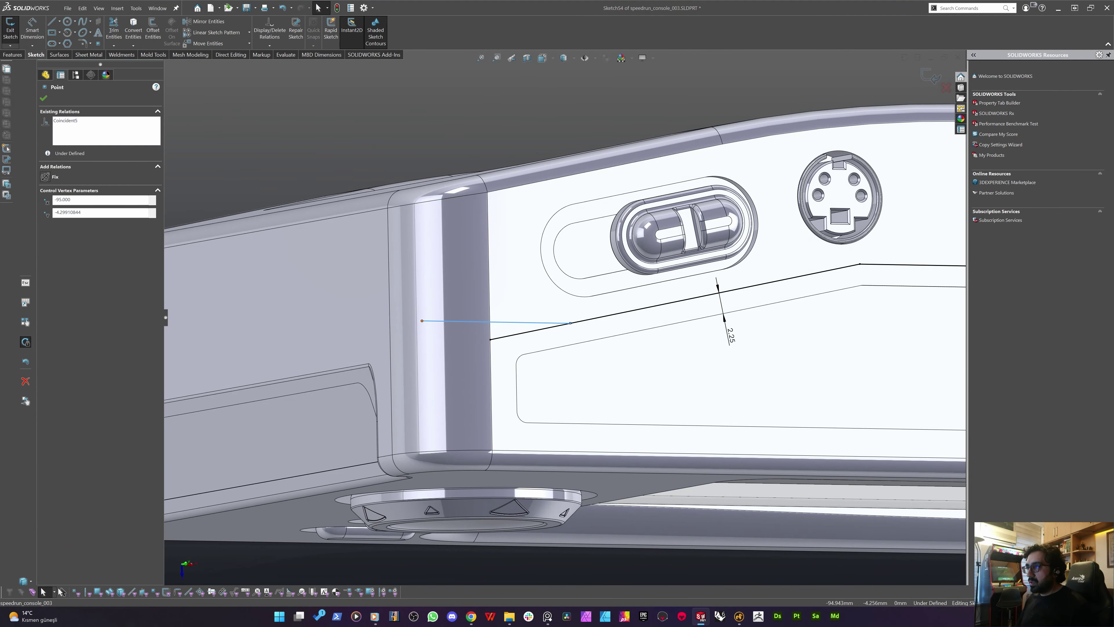
ctrl+click(390, 325)
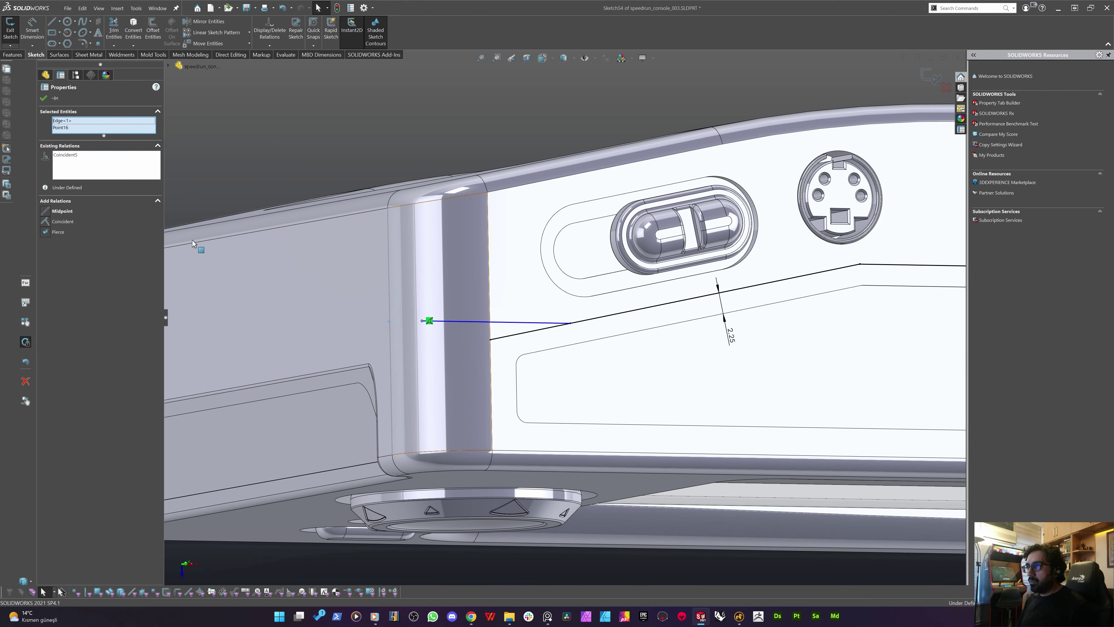
click(62, 211)
middle_drag(509, 316, 346, 307)
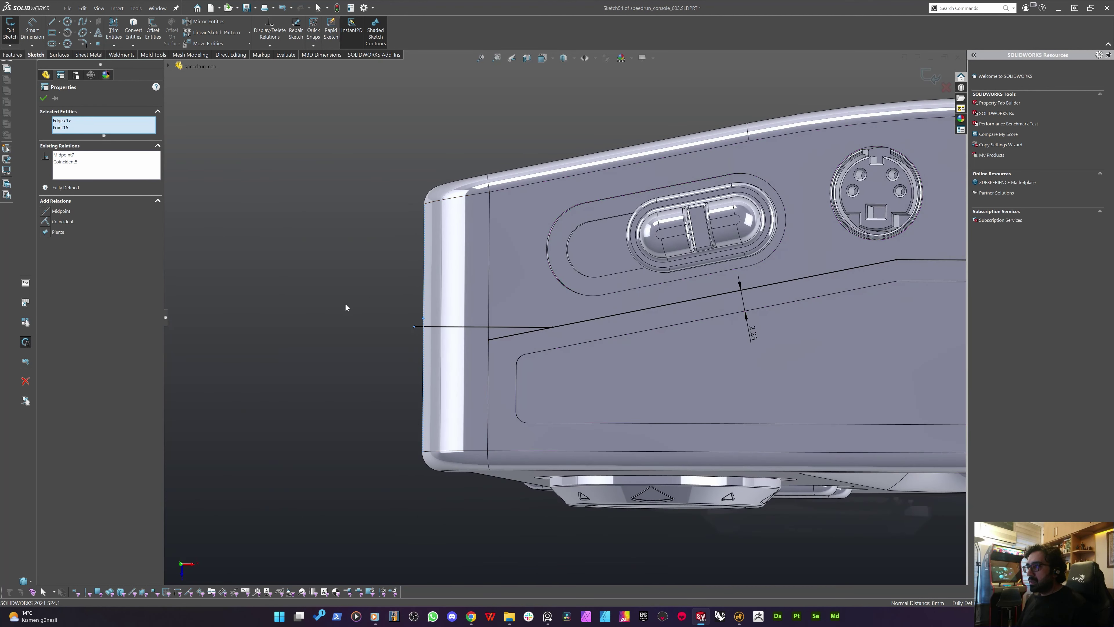
click(345, 308)
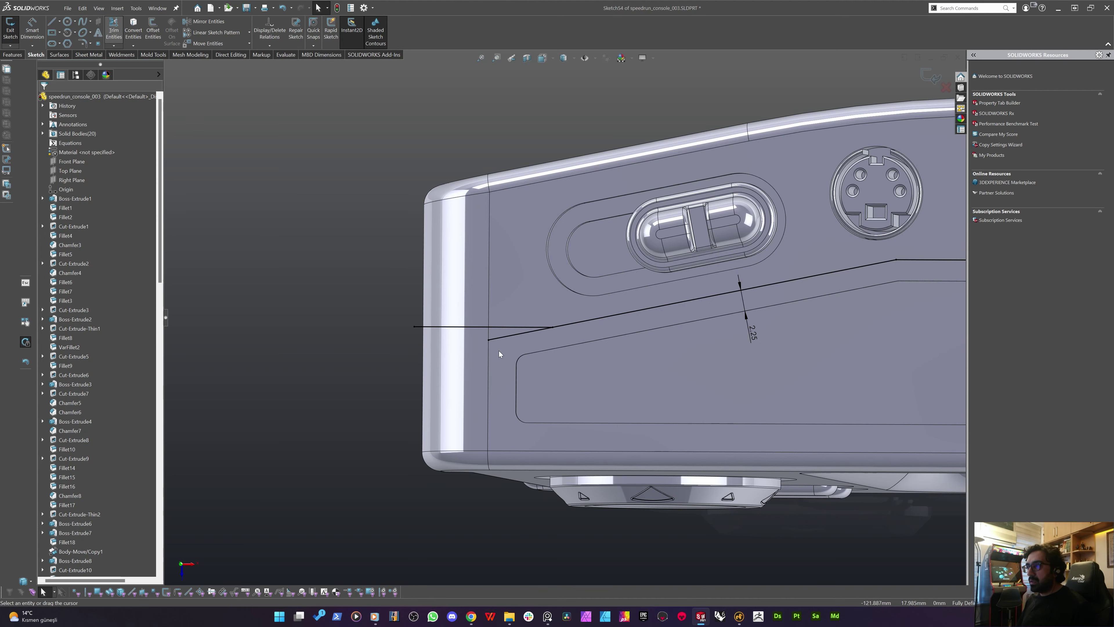
Trim off the end of the sloped line that overhangs below its junction with the short horizontal line
key(t)
scroll(490, 356, up, 3)
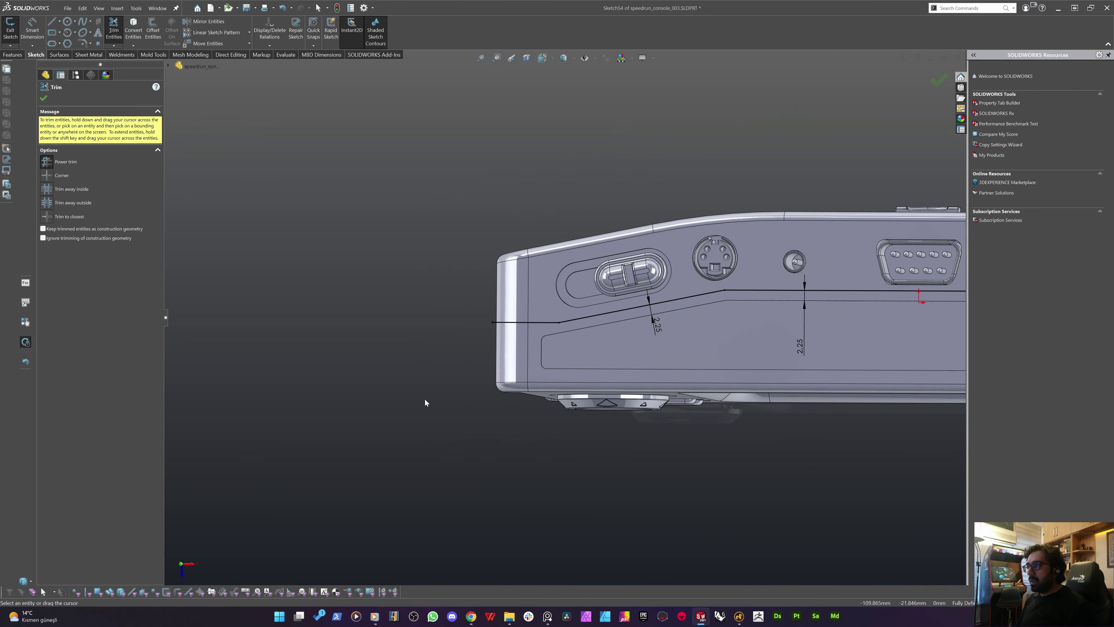
key(Escape)
Sketch a line about 53 mm long from the slope below the small round port outward across the console's rounded corner
middle_drag(398, 386, 349, 315)
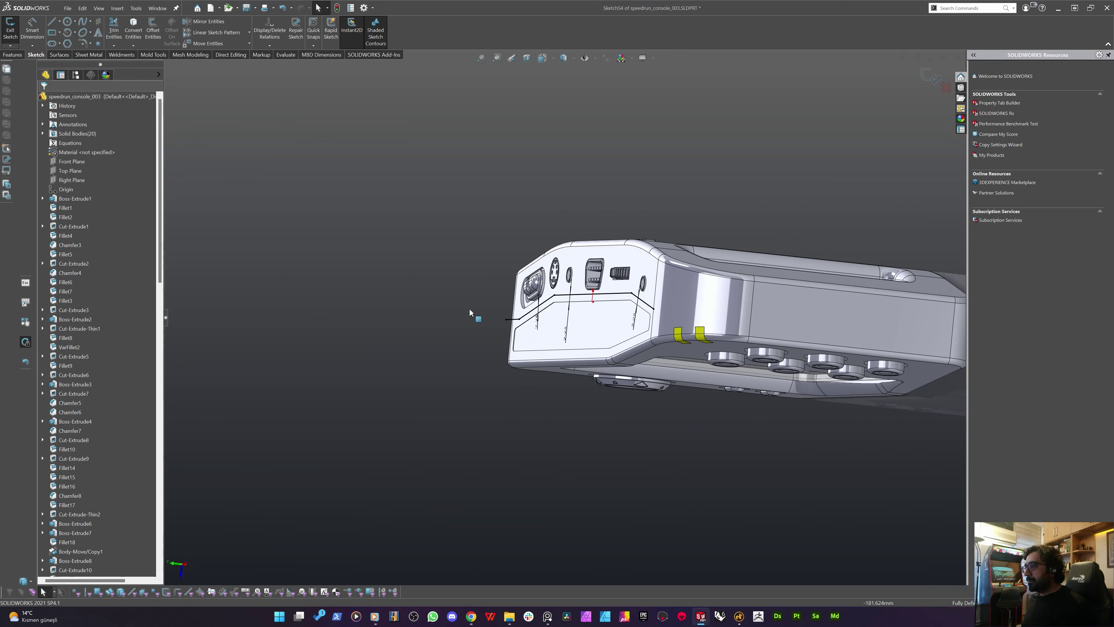
scroll(639, 312, down, 2)
middle_drag(560, 333, 567, 335)
click(426, 420)
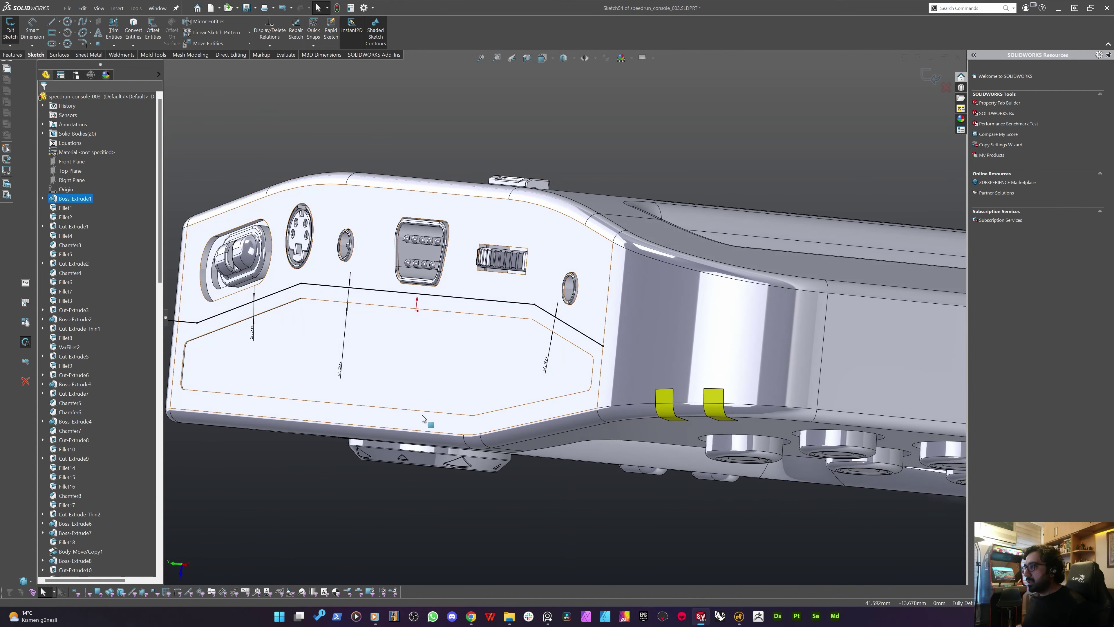
key(l)
middle_drag(555, 386, 566, 372)
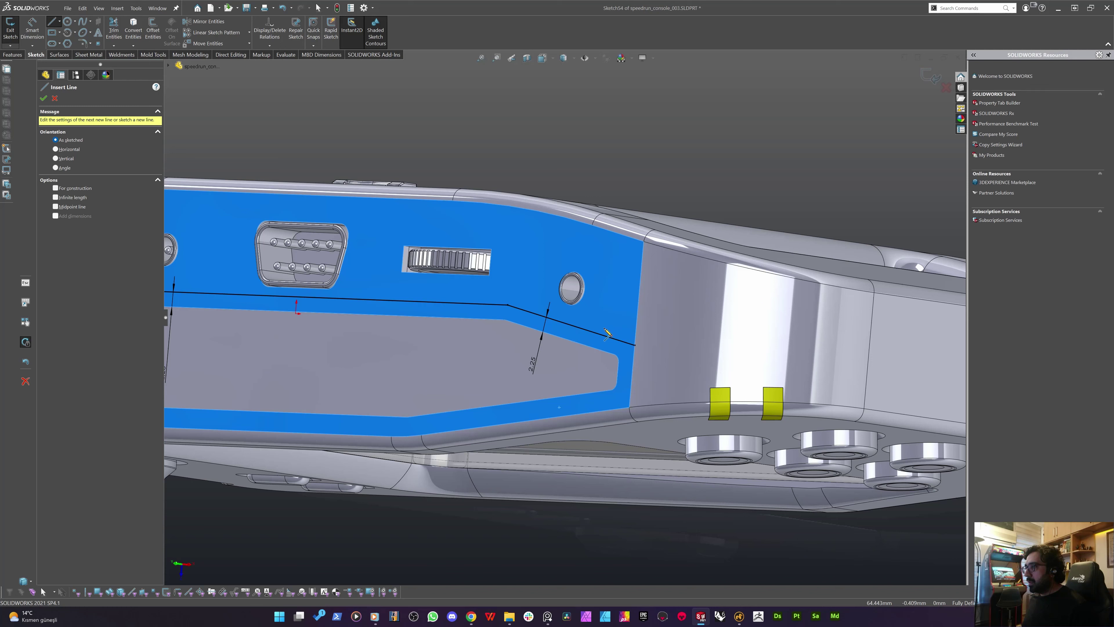
click(587, 330)
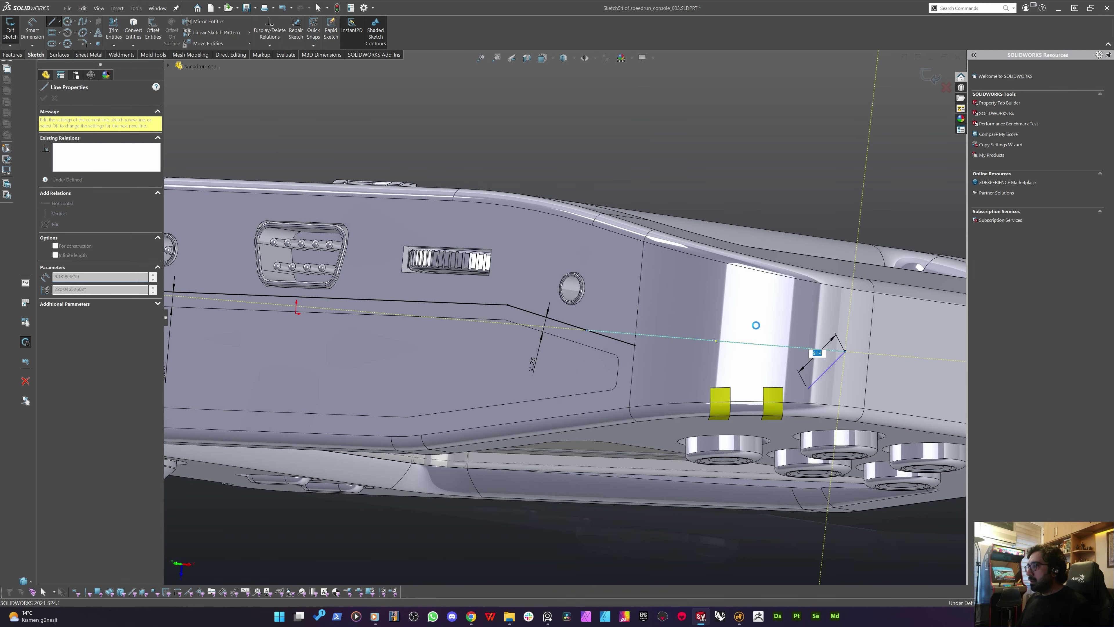
click(844, 352)
key(Escape)
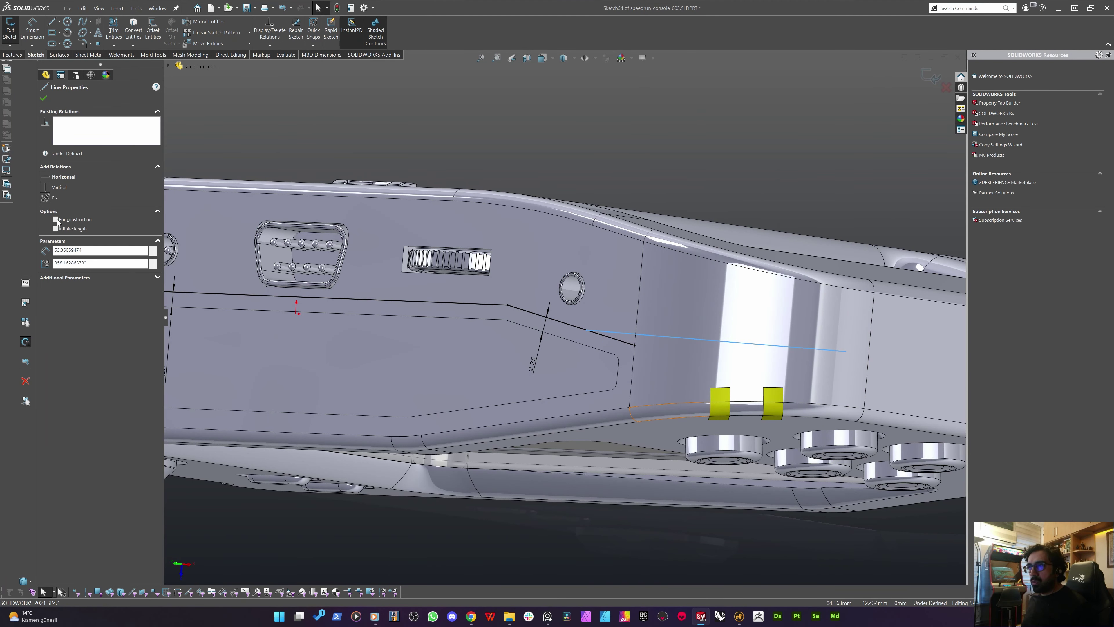
Make the long outer line horizontal and constrain its outer end to the midpoint of the rounded corner's far vertical edge
click(57, 178)
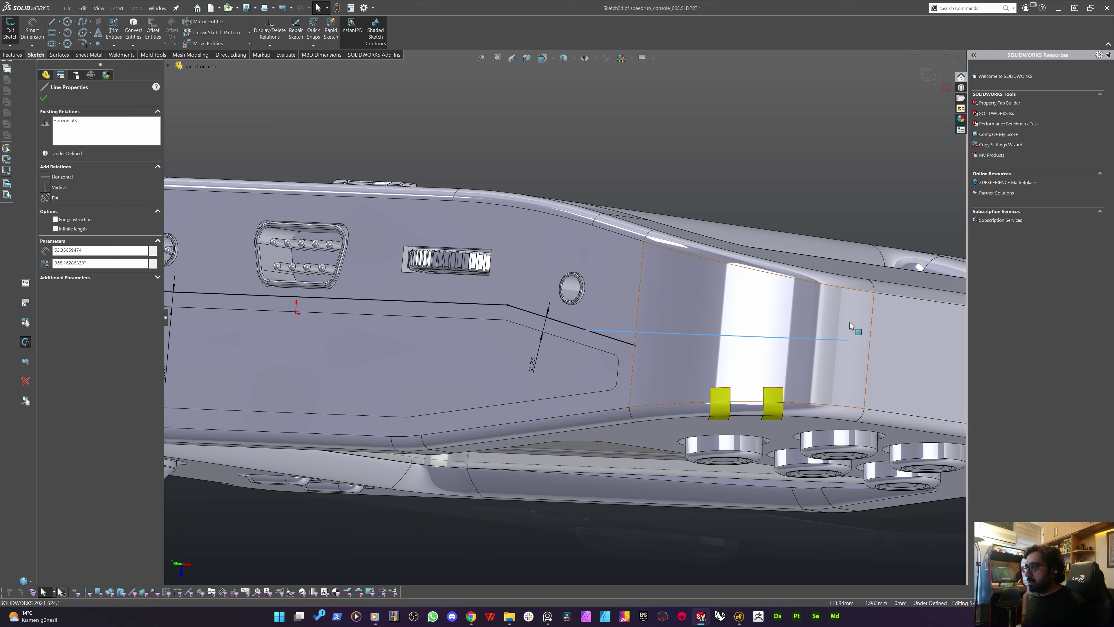
click(846, 340)
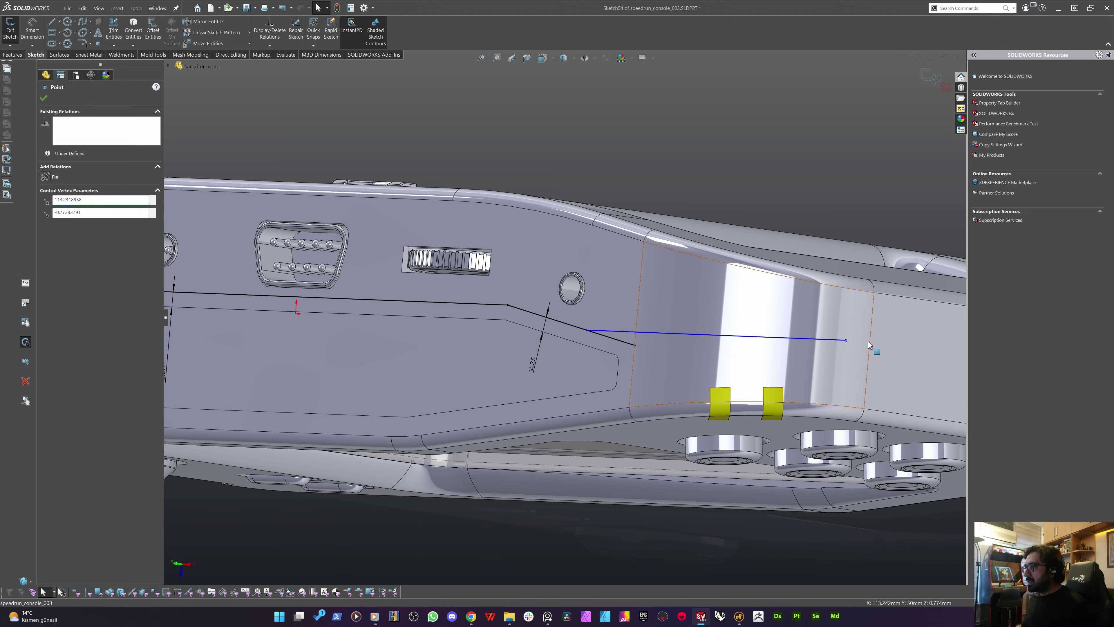
ctrl+click(870, 345)
key(Escape)
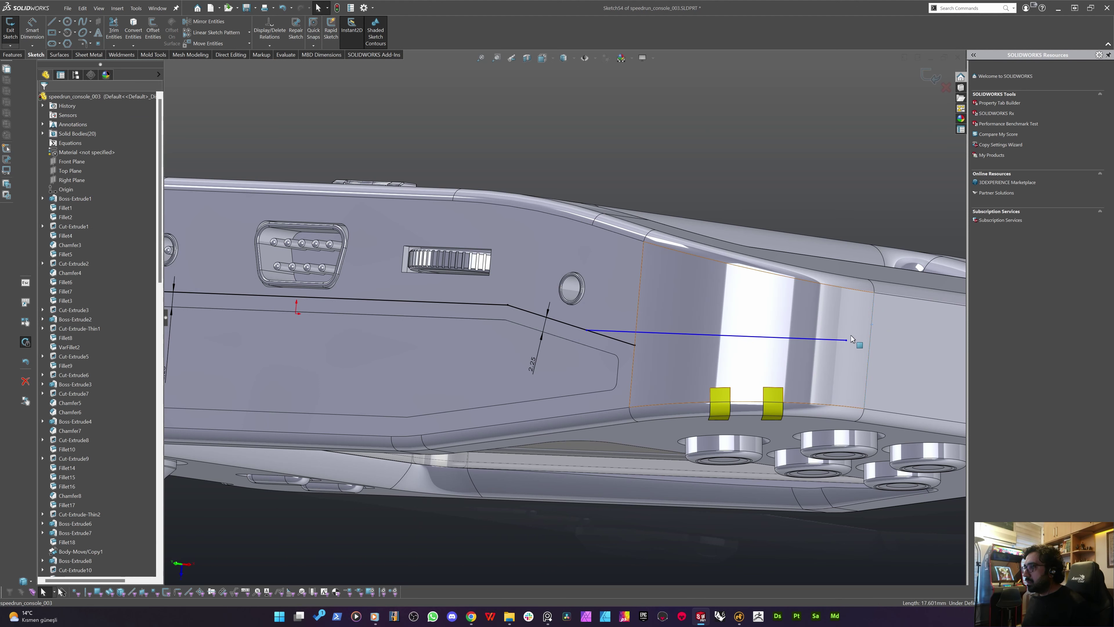
ctrl+click(844, 340)
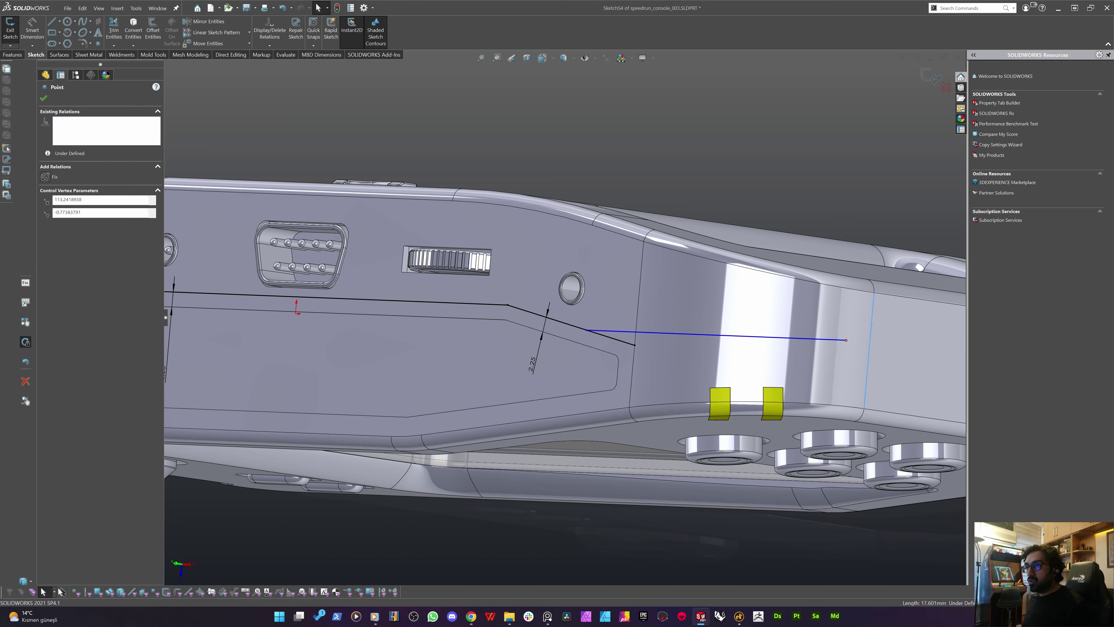
click(56, 211)
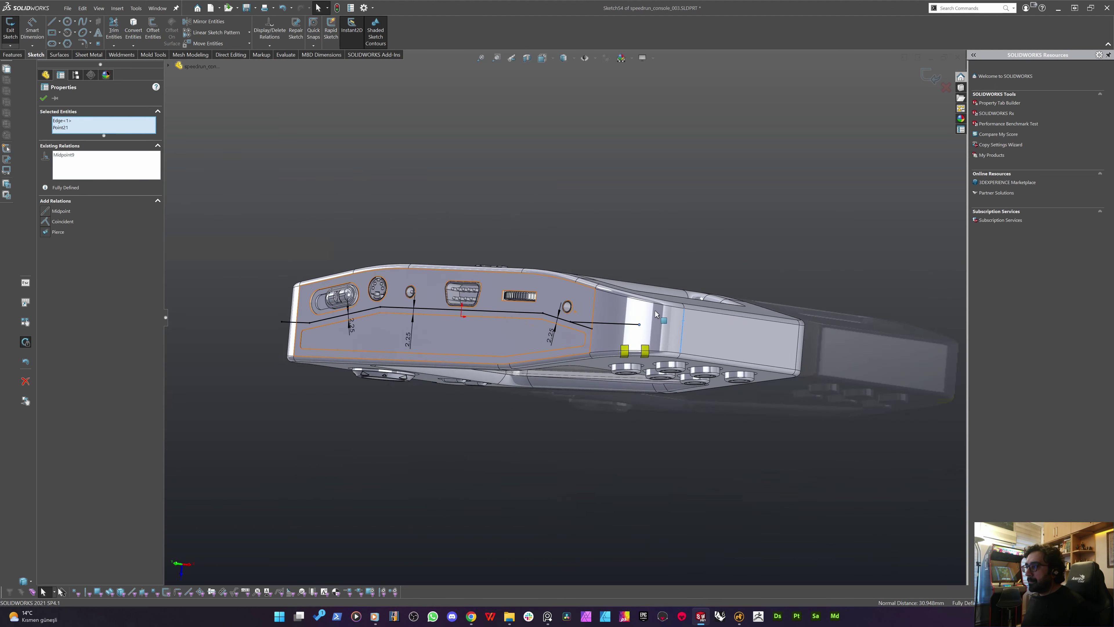
middle_drag(619, 264, 602, 262)
click(704, 209)
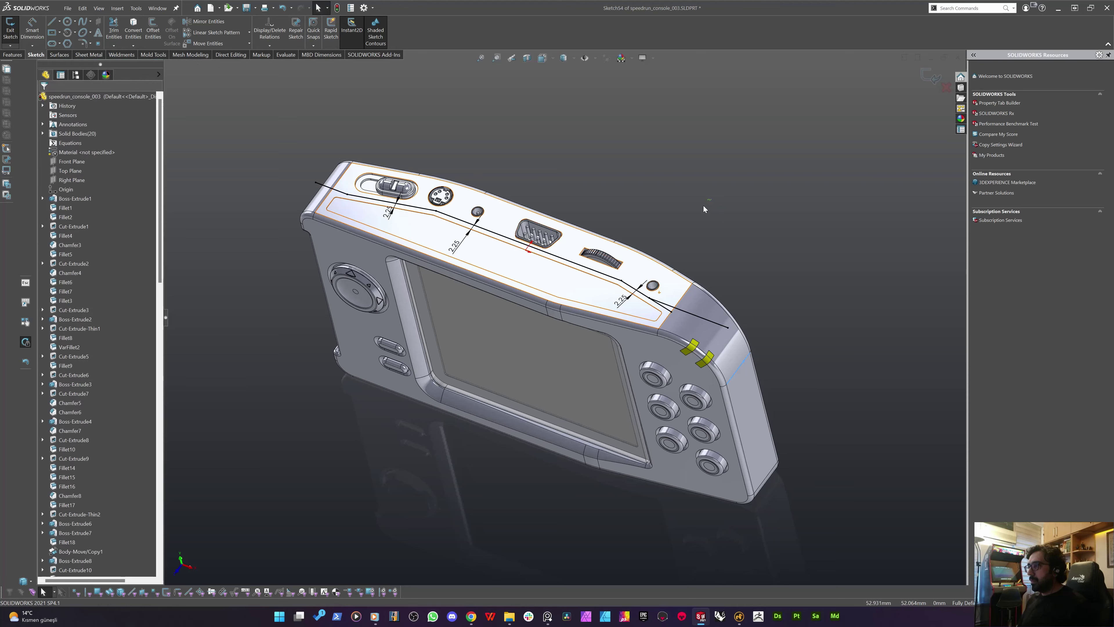
Trim off the end of the sloped line that overhangs past its junction with the horizontal line near the small round port
scroll(707, 213, down, 4)
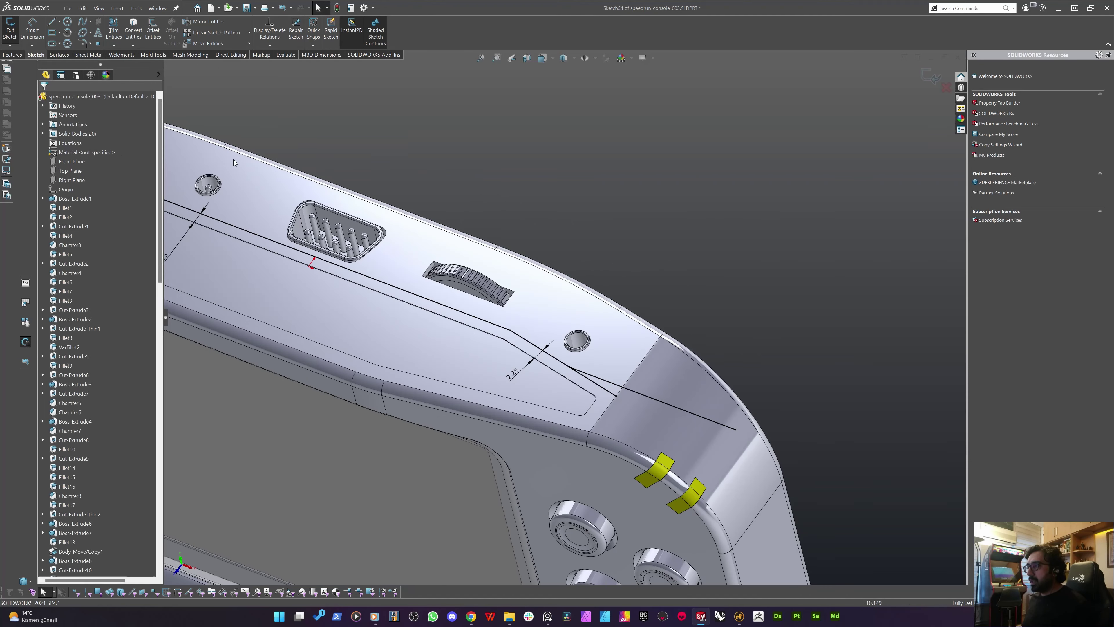
click(114, 34)
scroll(671, 439, up, 5)
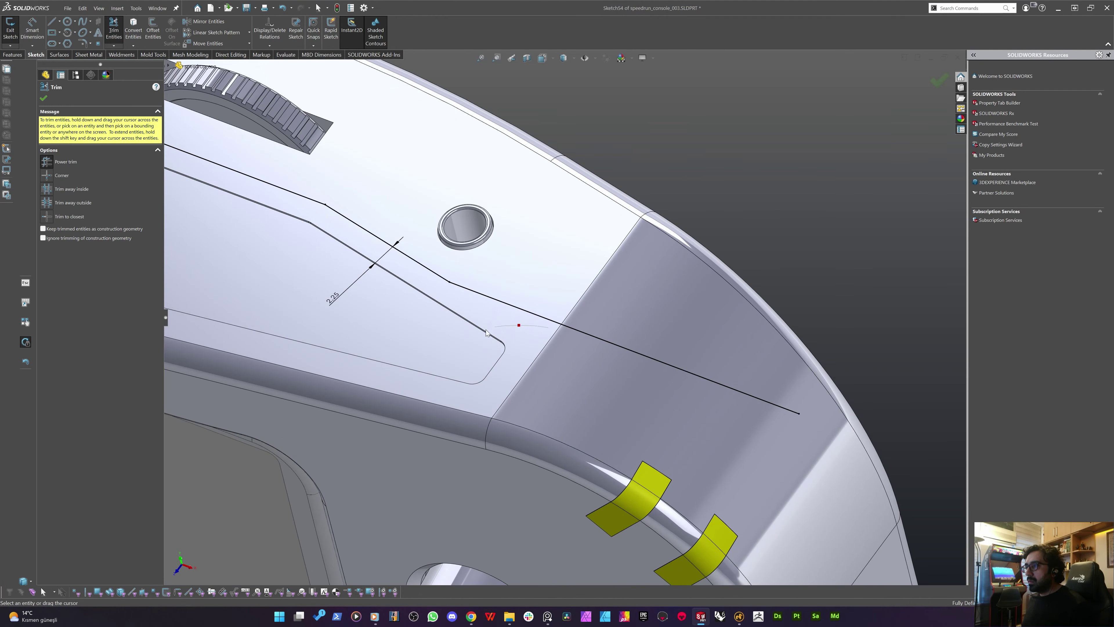
scroll(486, 332, down, 8)
key(Escape)
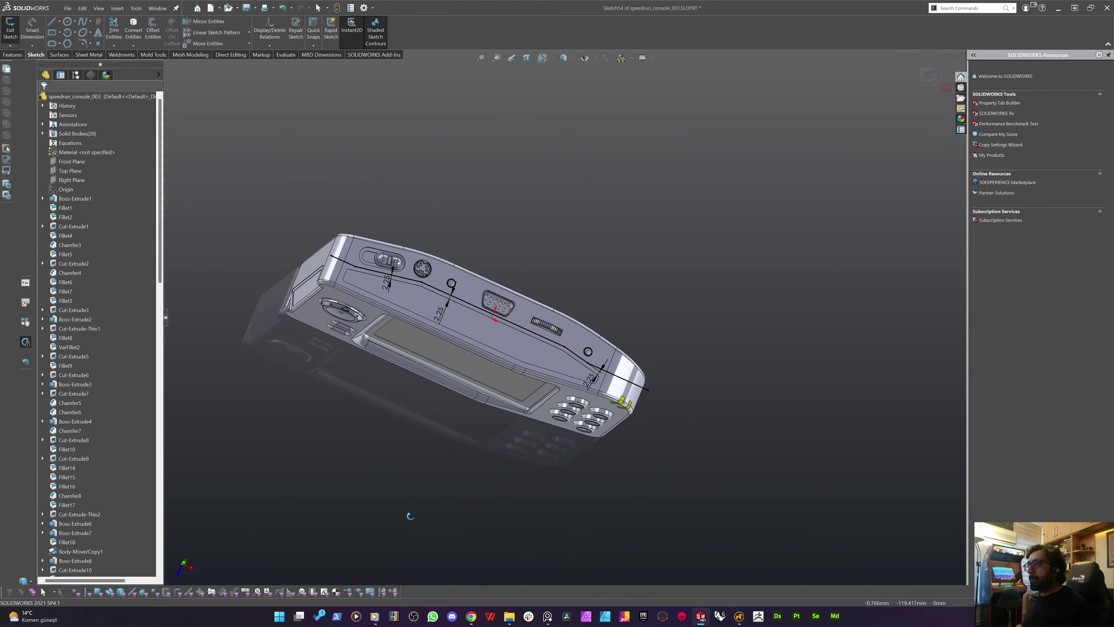
middle_drag(411, 515, 430, 237)
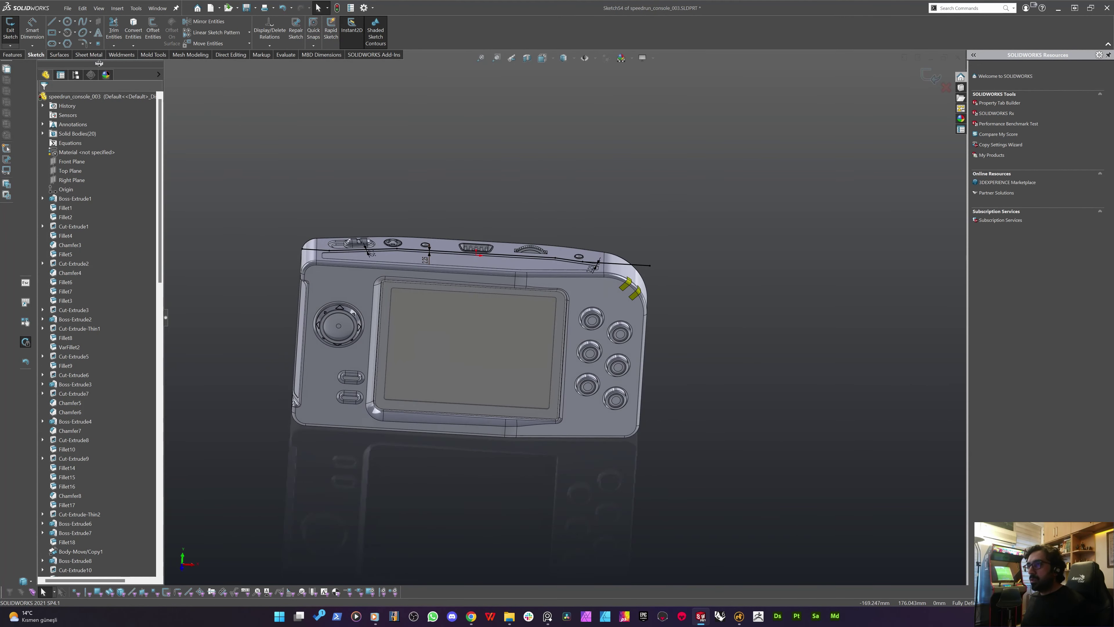
Extrude the stepped line as a blind surface 153 mm down through the whole console body
click(59, 54)
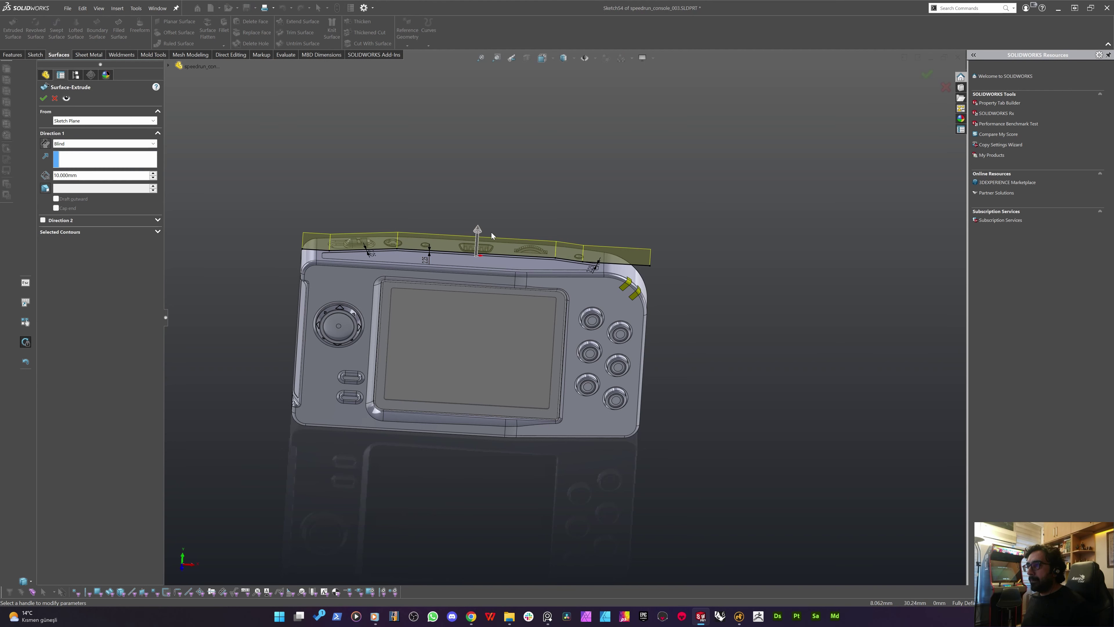
drag(480, 236, 459, 519)
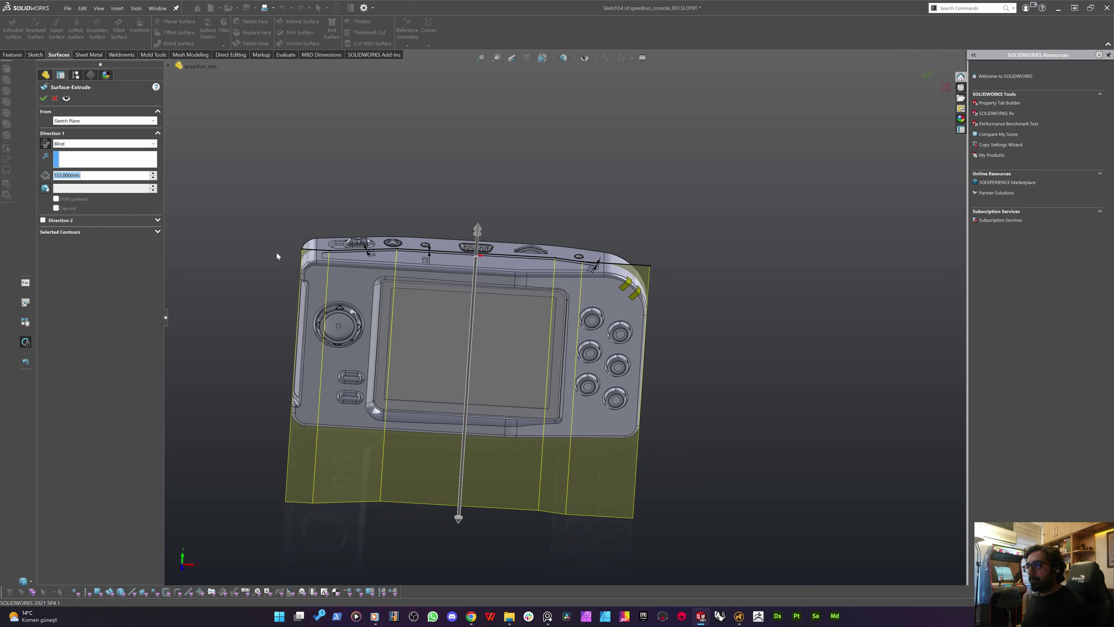
key(Return)
middle_drag(398, 381, 390, 303)
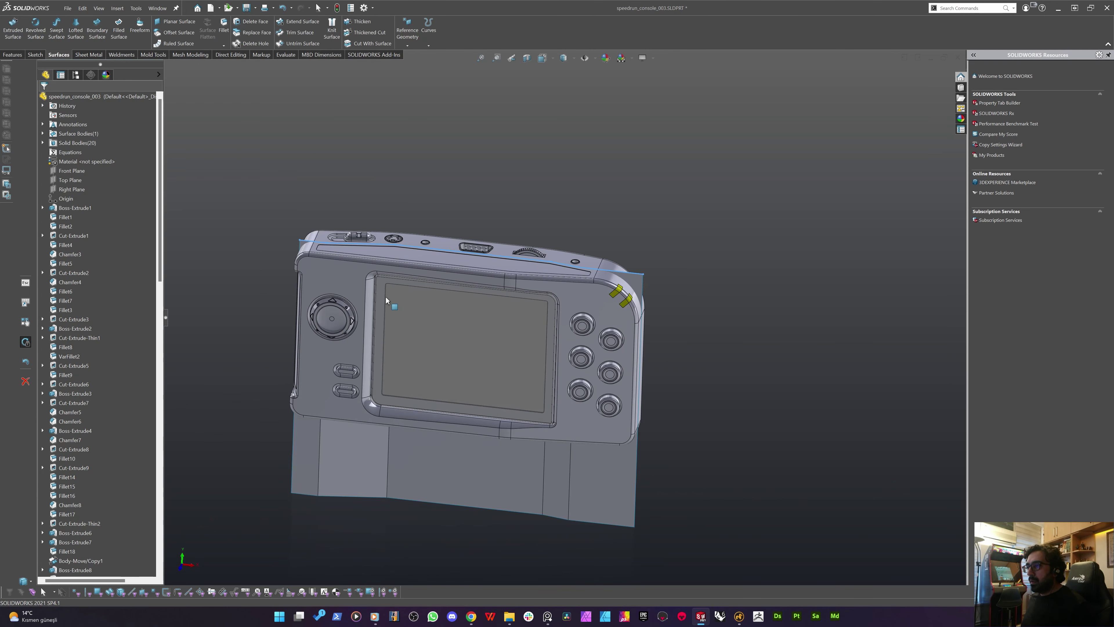
scroll(445, 478, up, 3)
middle_drag(446, 478, 450, 363)
Reopen the extruded surface's sketch for editing, viewed square to the port face
click(419, 465)
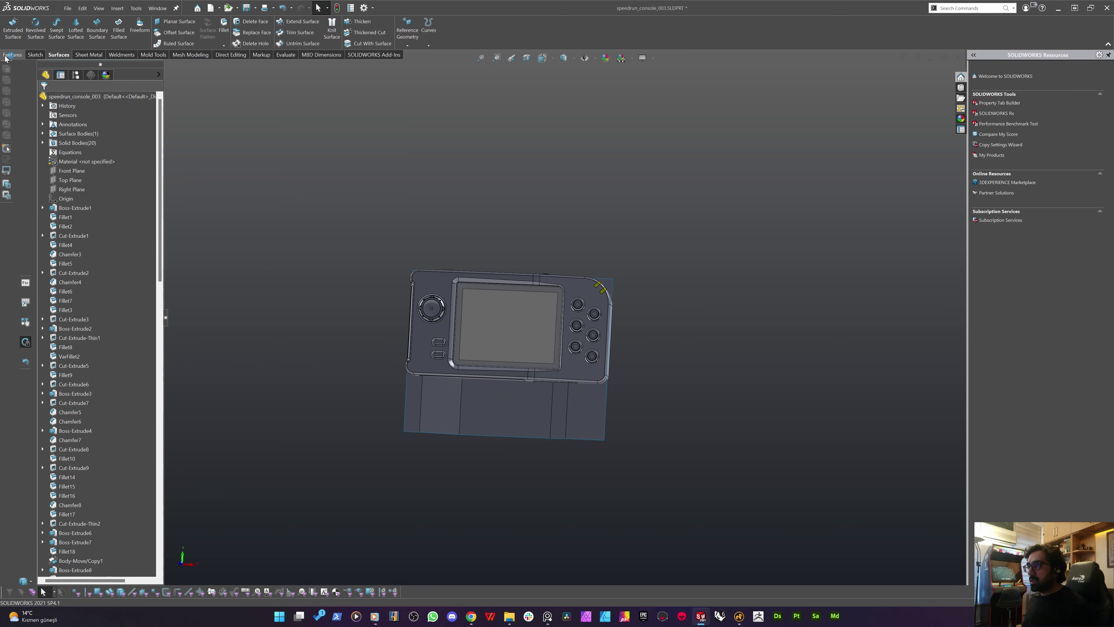
scroll(504, 387, down, 4)
middle_drag(504, 386, 476, 459)
scroll(673, 180, down, 3)
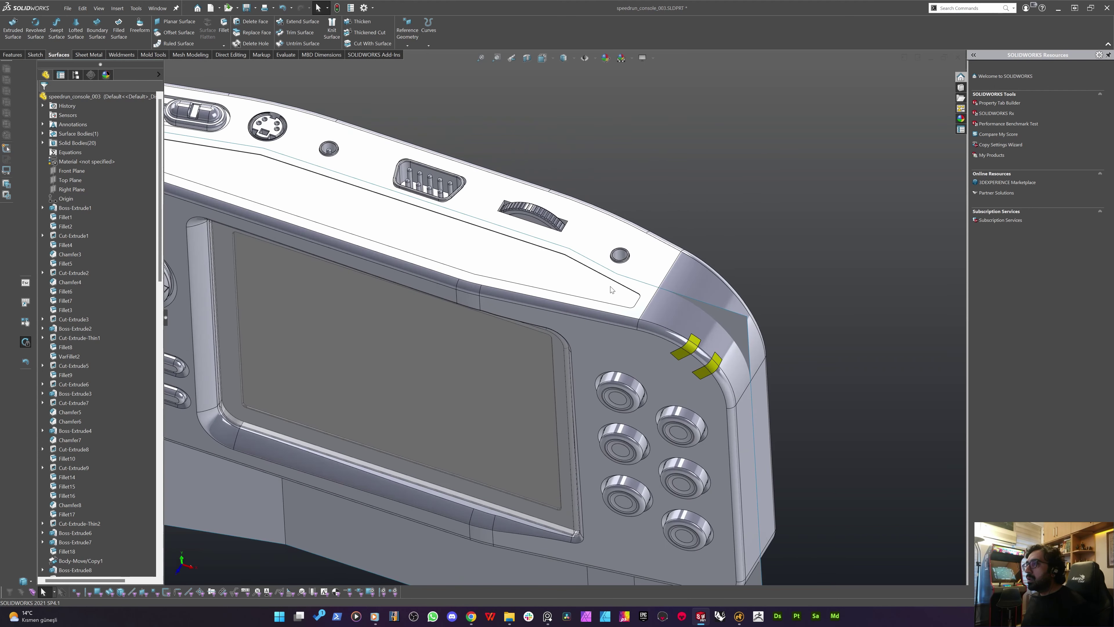
scroll(612, 290, down, 5)
right_click(554, 448)
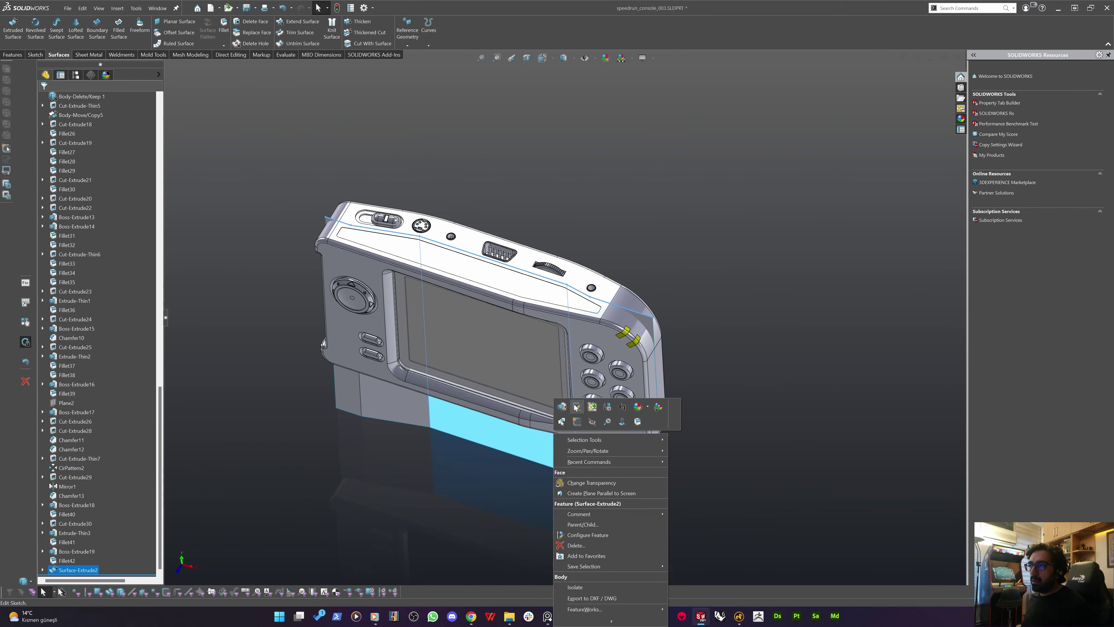
click(579, 412)
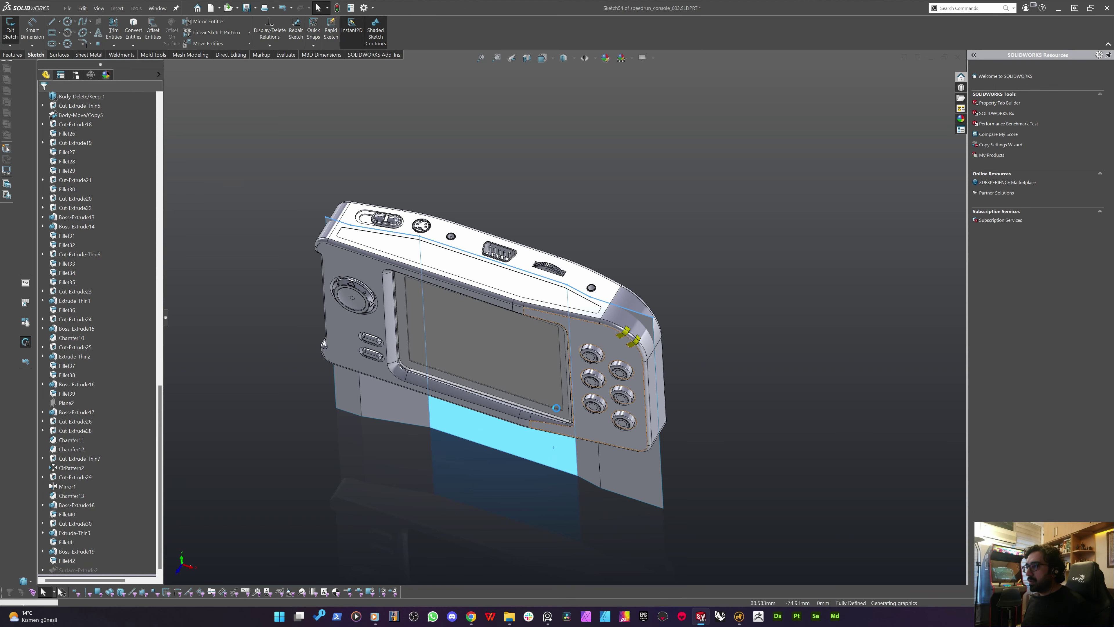
key(space)
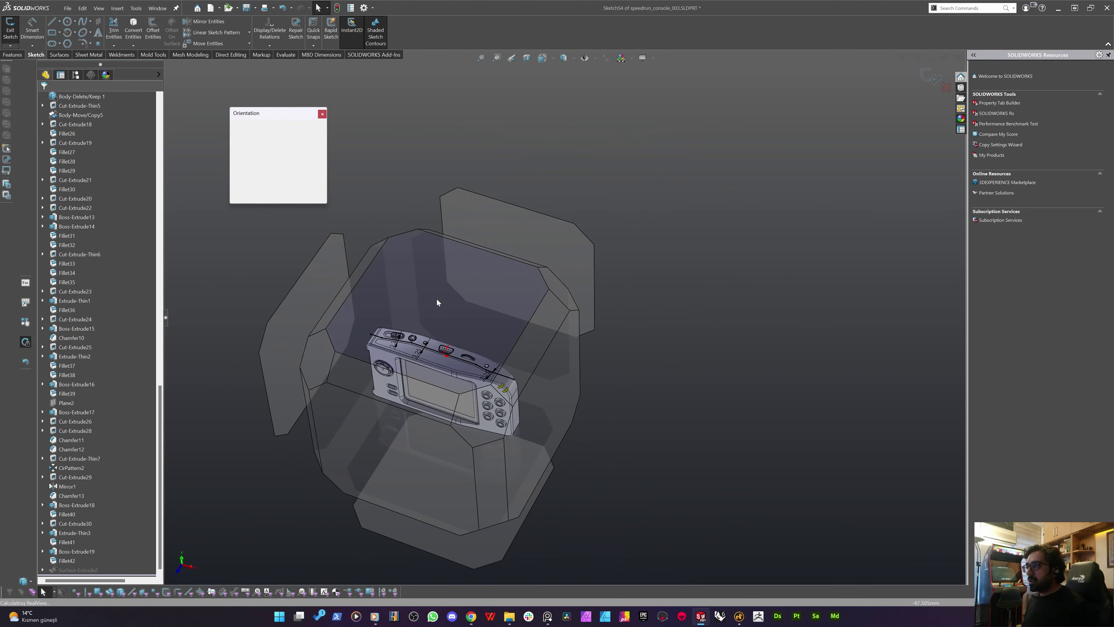
click(437, 299)
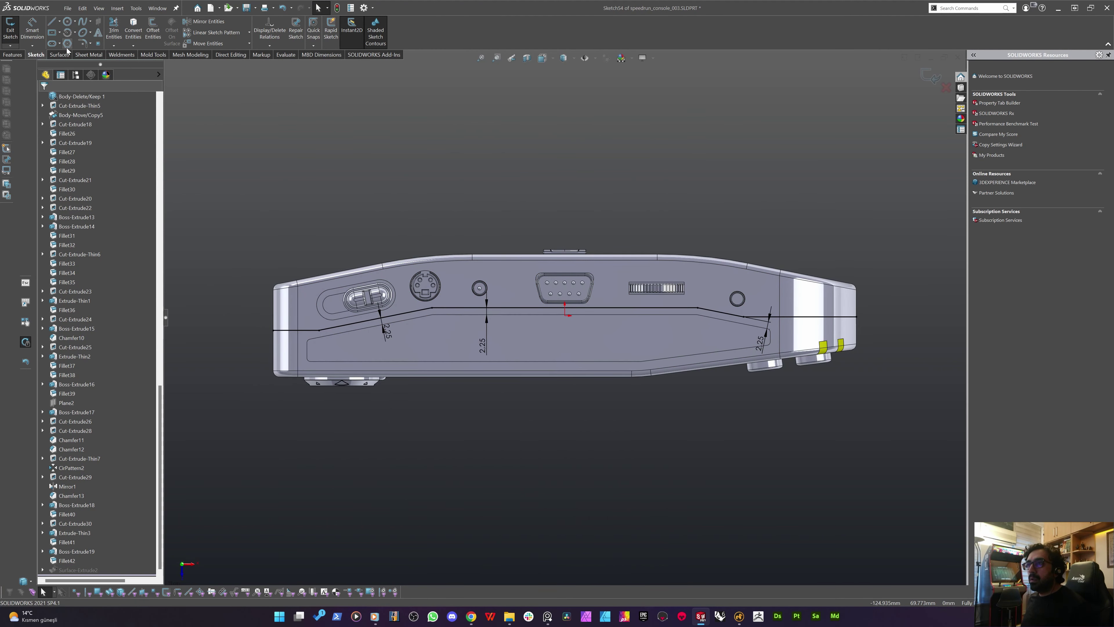
Round the four corners of the stepped line with 20 mm sketch fillets and exit the sketch to rebuild the surface
click(88, 43)
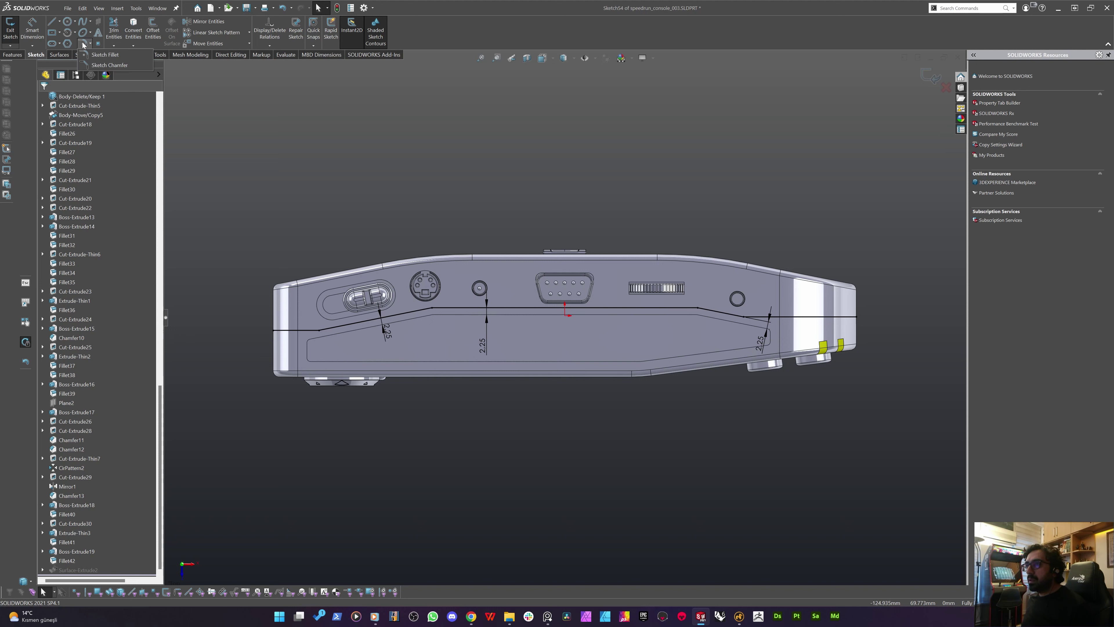
click(105, 54)
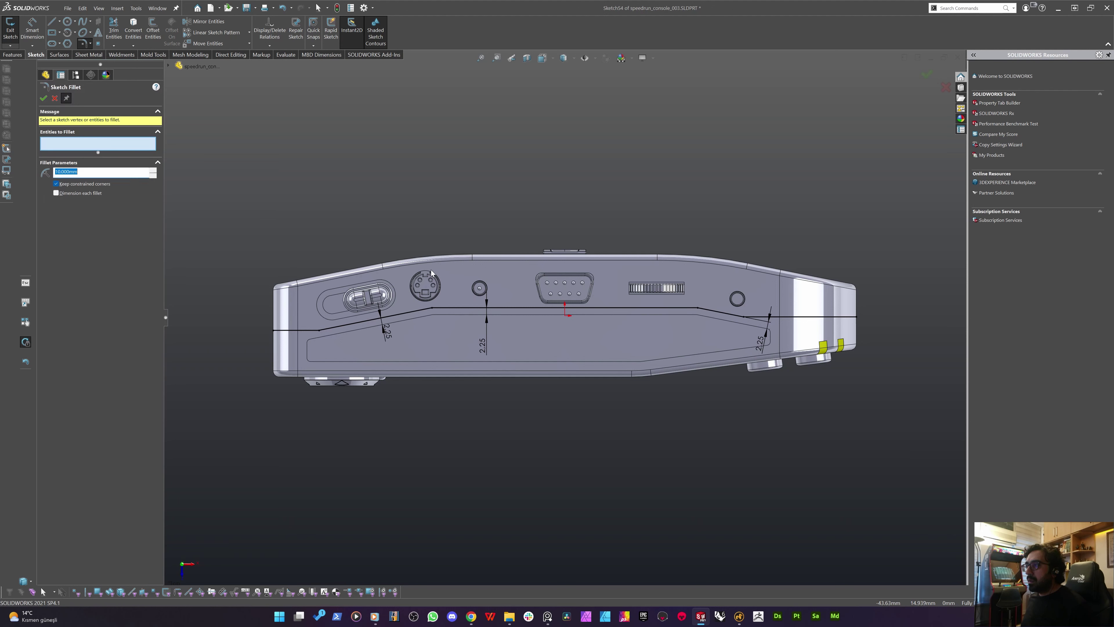
text(2)
key(BackSpace)
text(4)
key(Return)
drag(308, 204, 460, 391)
drag(695, 167, 752, 413)
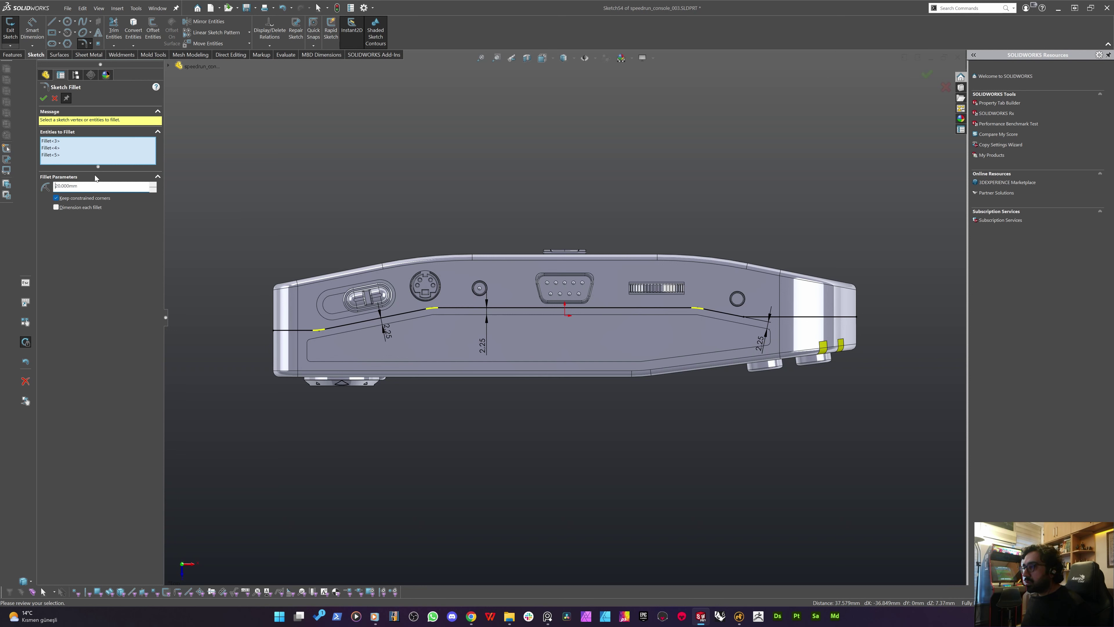
drag(713, 230, 766, 364)
right_click(522, 310)
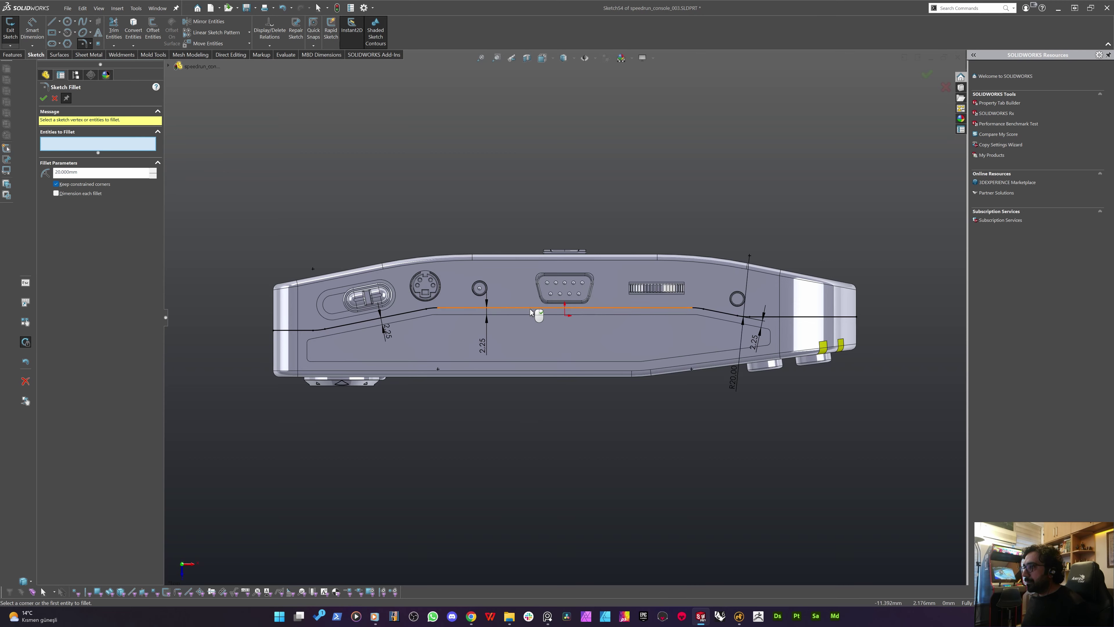
middle_drag(530, 308, 480, 237)
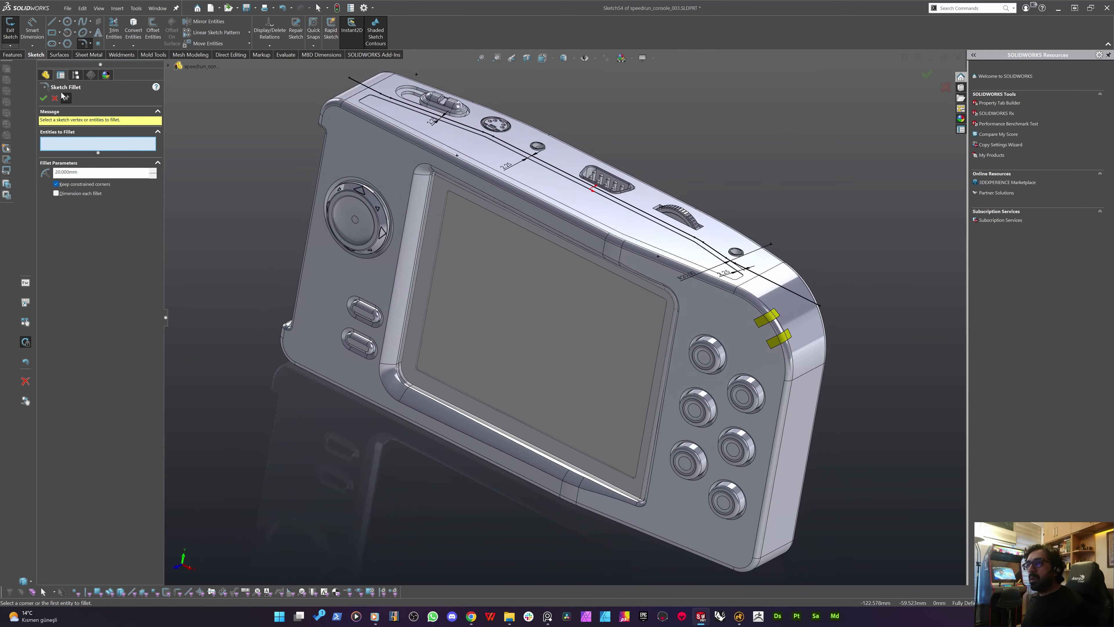
click(43, 98)
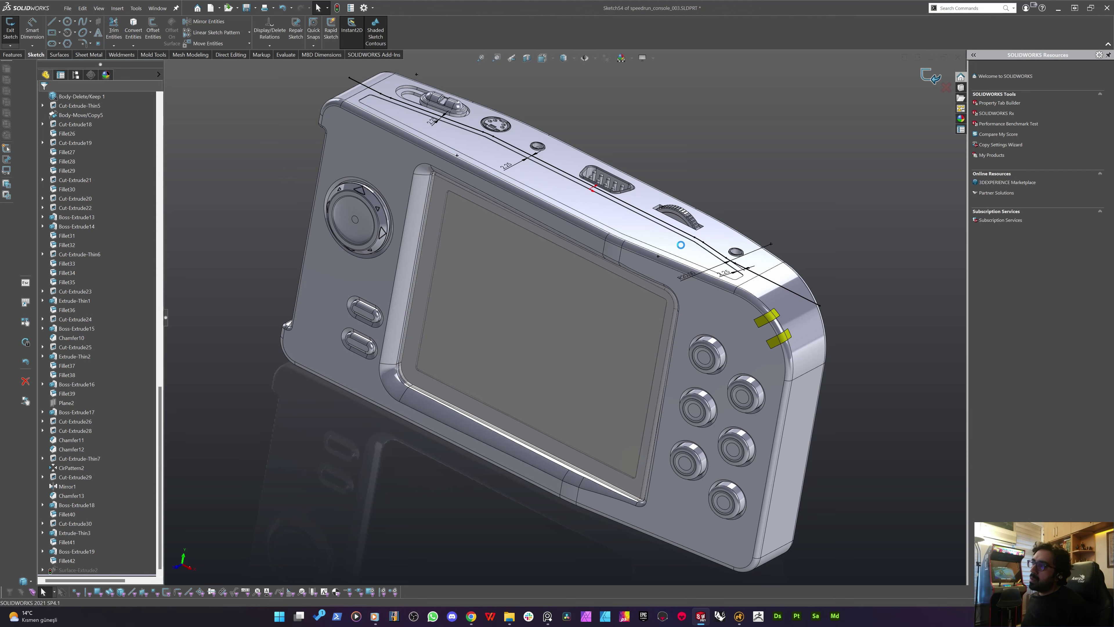
scroll(602, 336, up, 3)
mouse_move(600, 334)
middle_down()
mouse_move(544, 300)
mouse_move(585, 455)
mouse_move(570, 483)
mouse_move(592, 518)
middle_up()
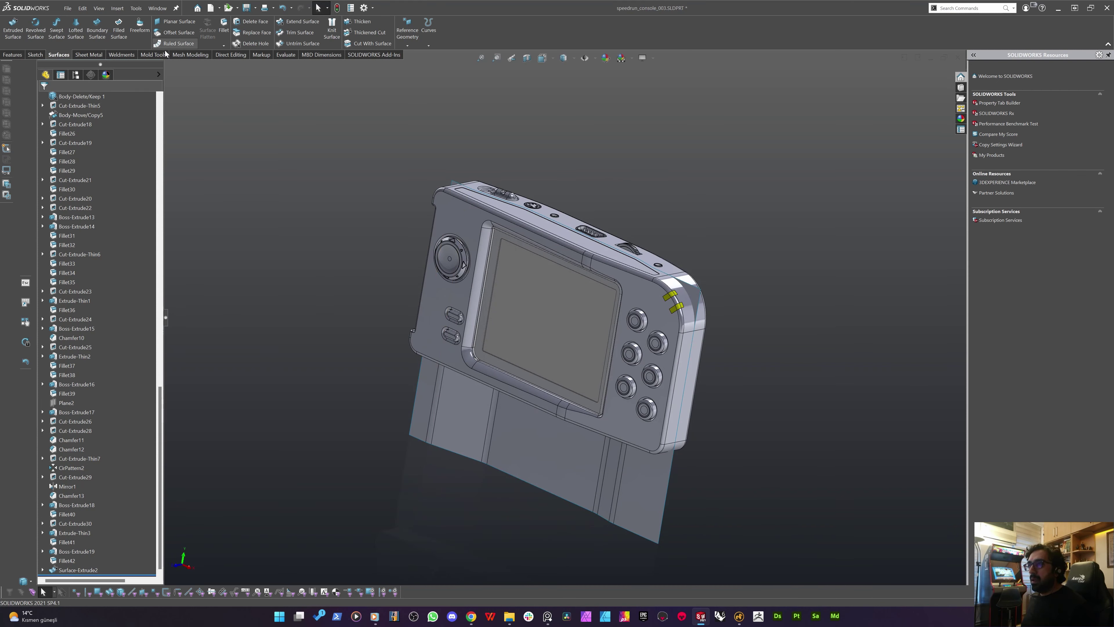
Start a new 3D sketch in the console part
click(29, 53)
click(10, 46)
click(22, 64)
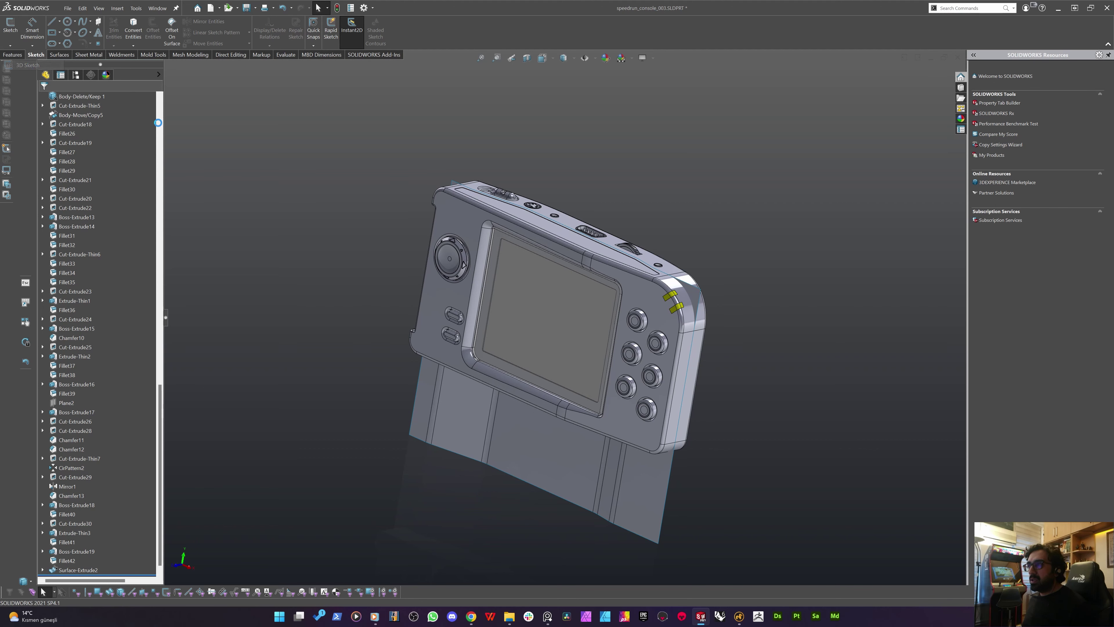
scroll(544, 239, down, 5)
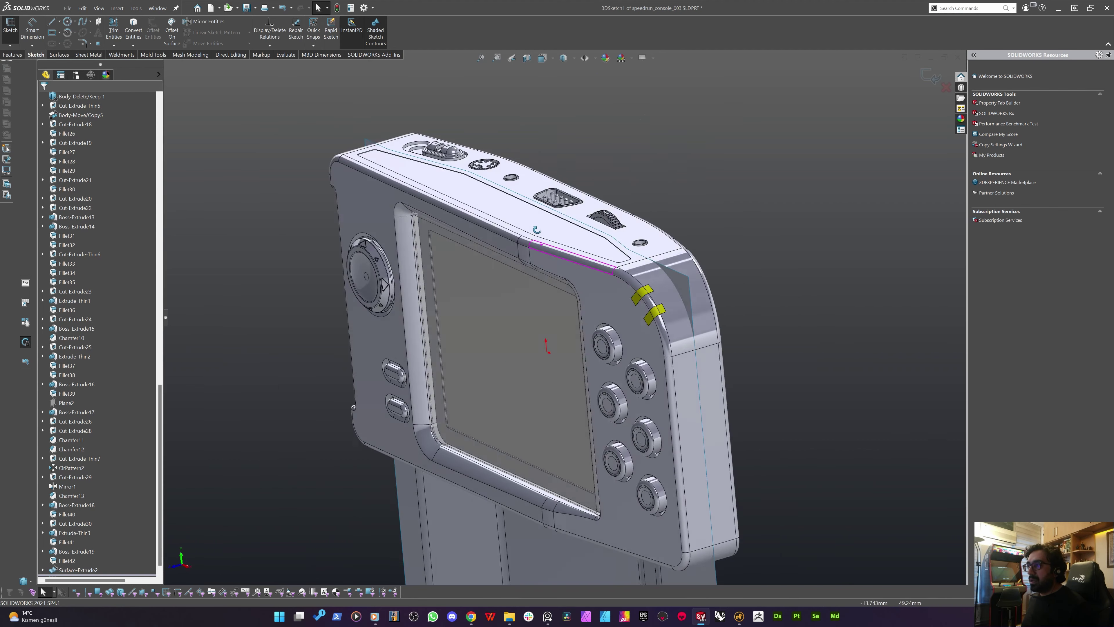
middle_drag(536, 230, 553, 263)
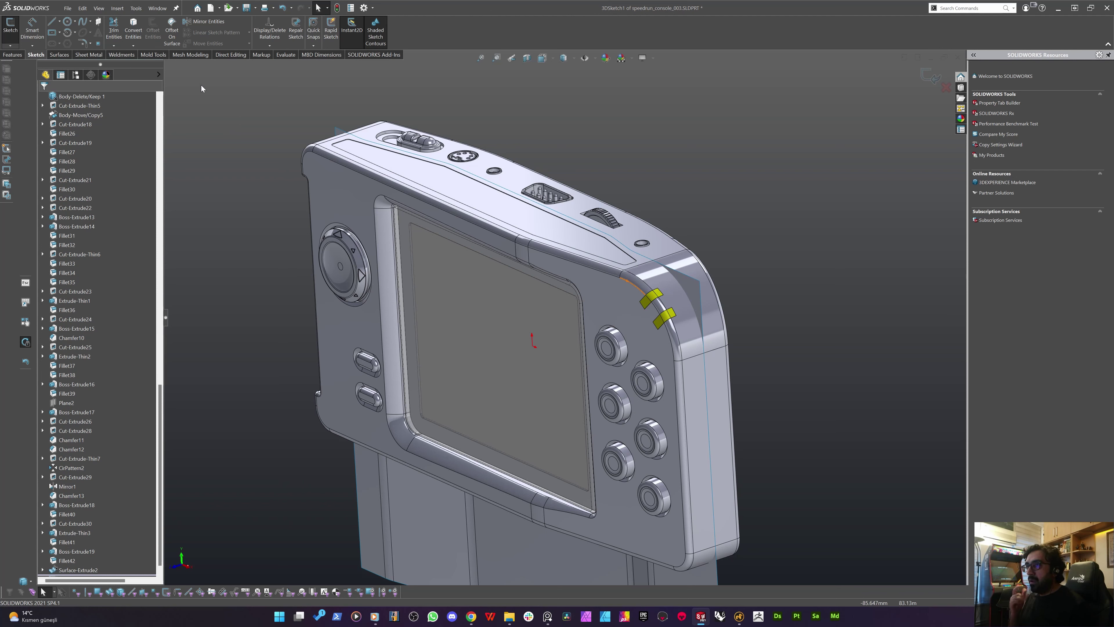
Start an Intersection Curve in the 3D sketch and select the whole Surface-Extrude2 surface body as its first entity
click(136, 44)
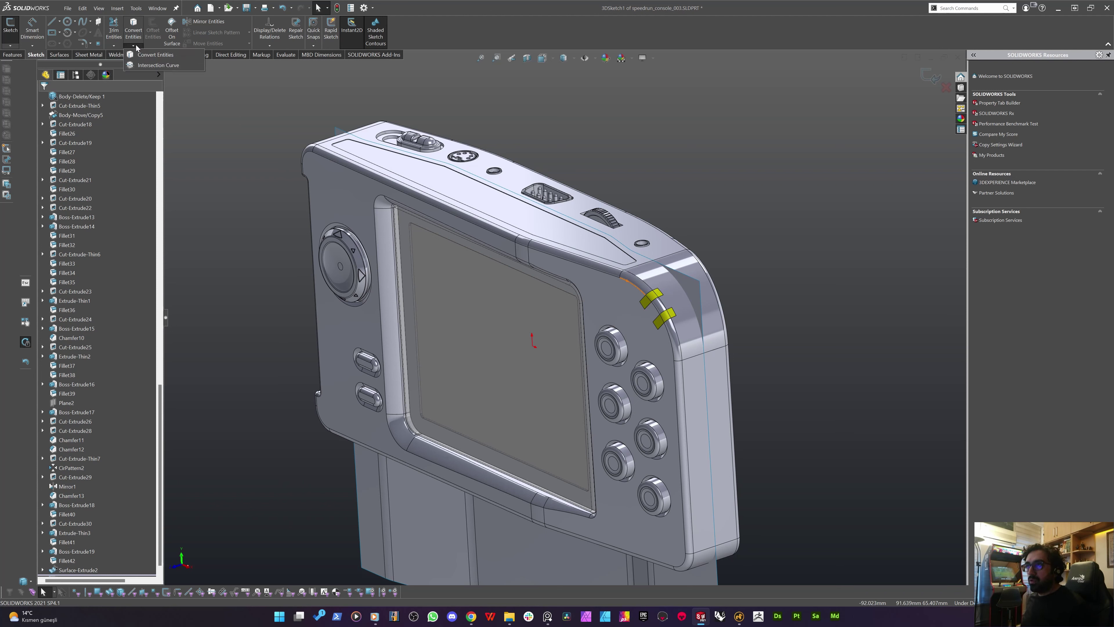
click(142, 65)
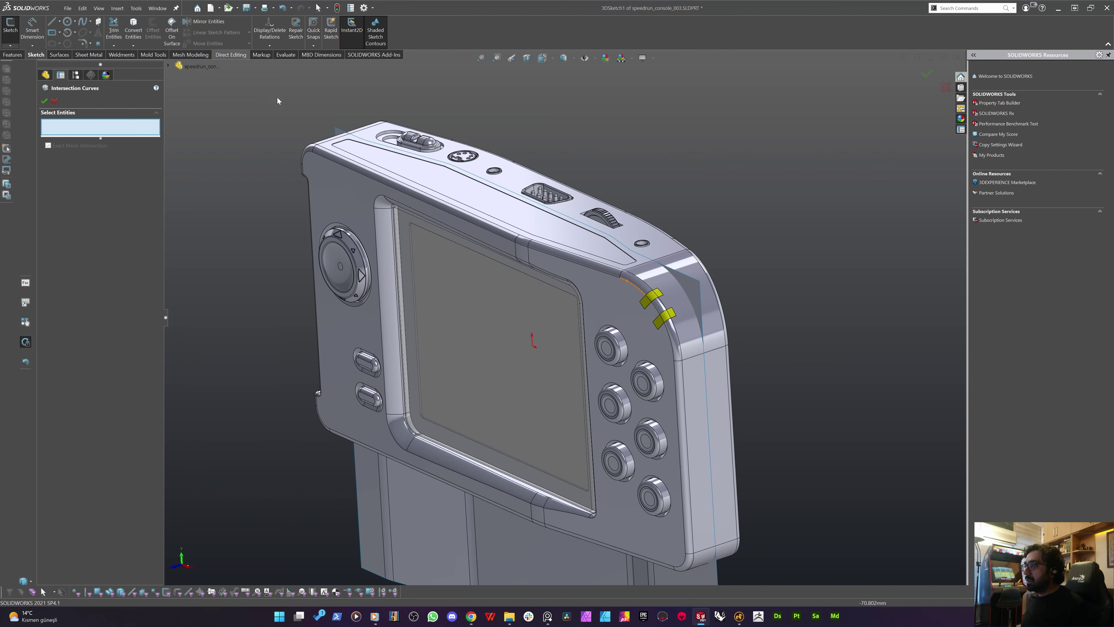
scroll(588, 316, up, 2)
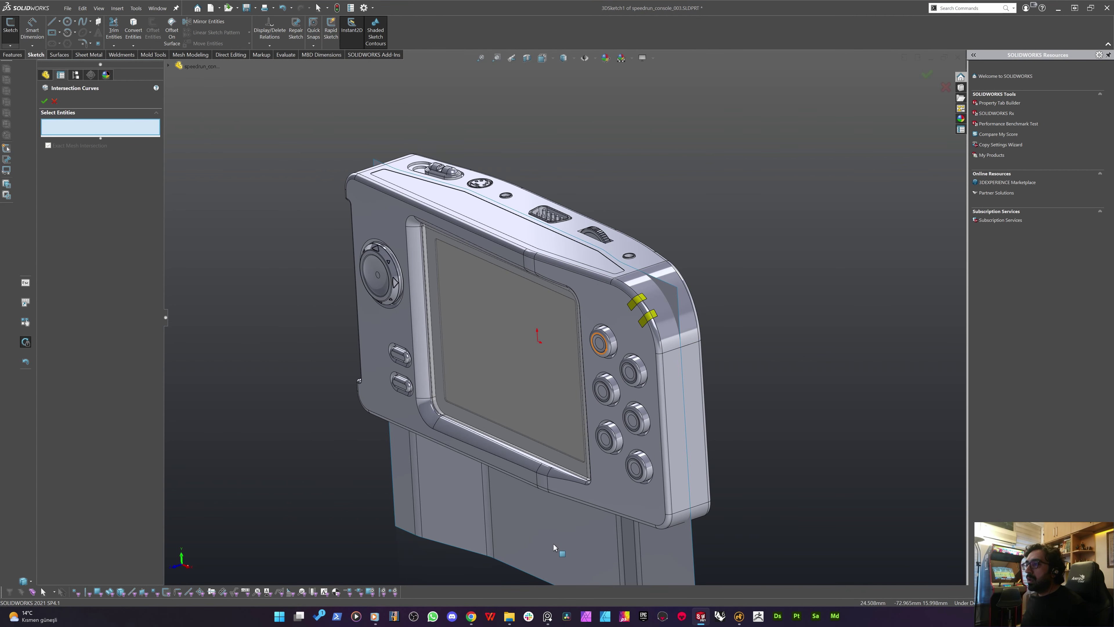
click(517, 555)
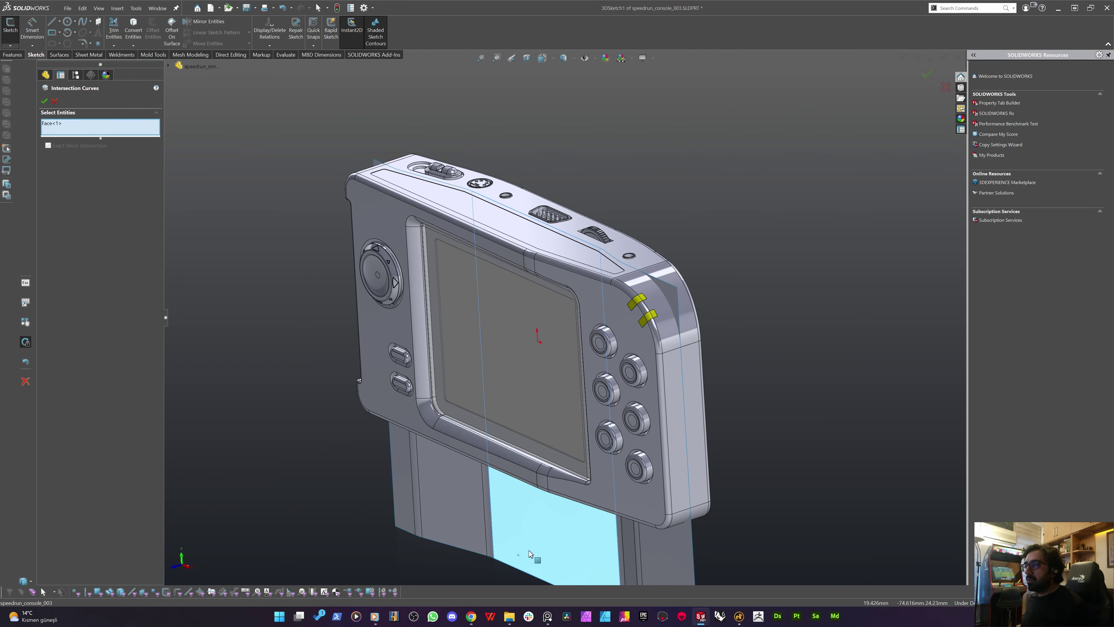
click(529, 550)
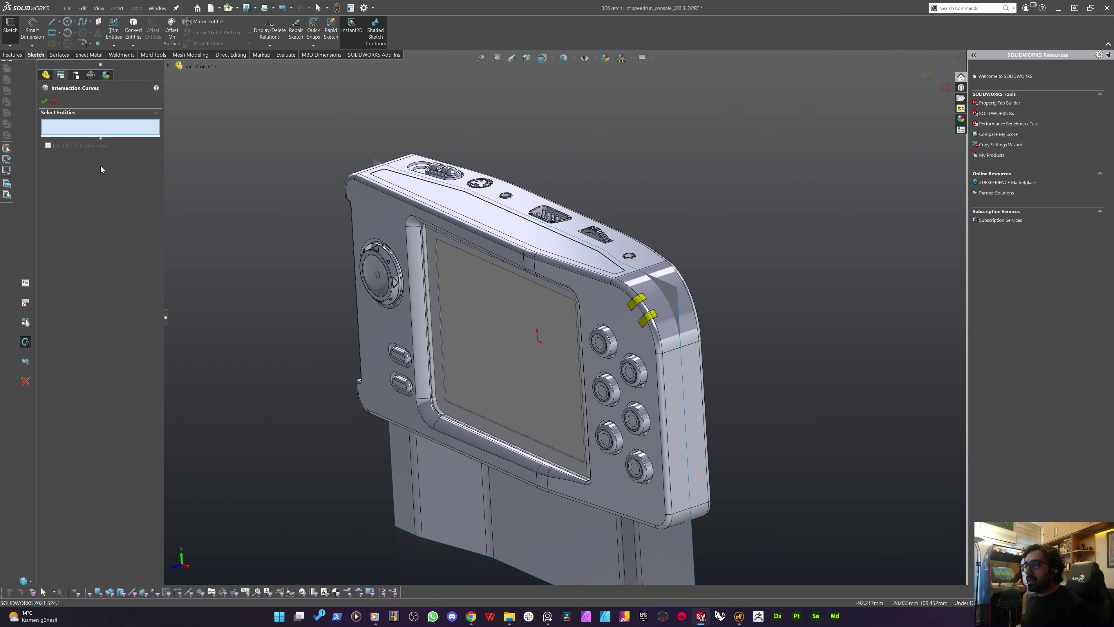
click(47, 77)
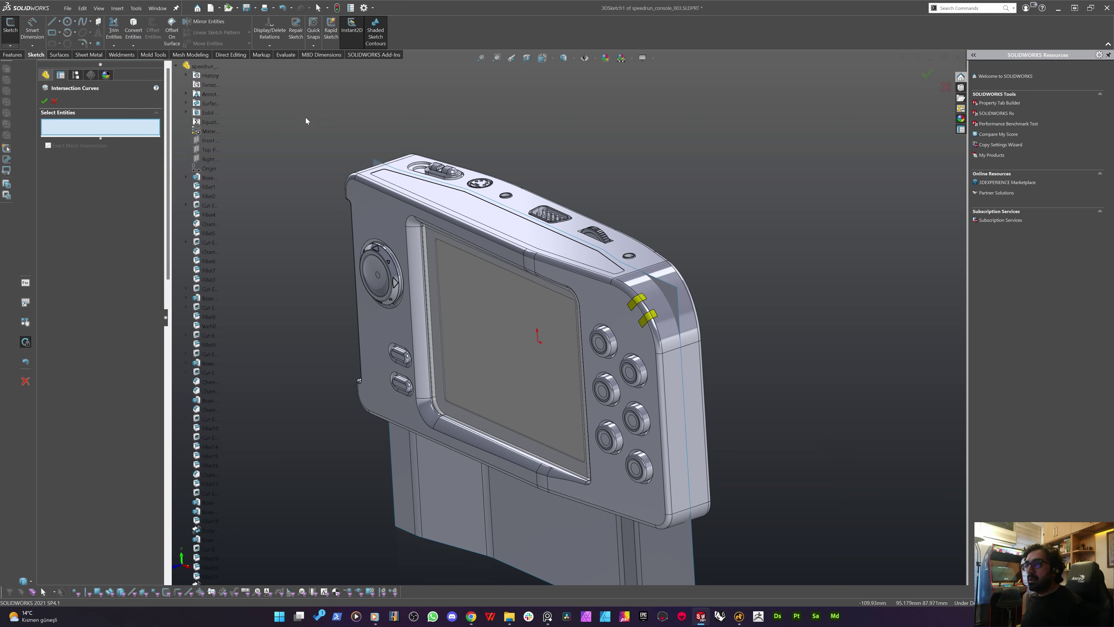
click(186, 103)
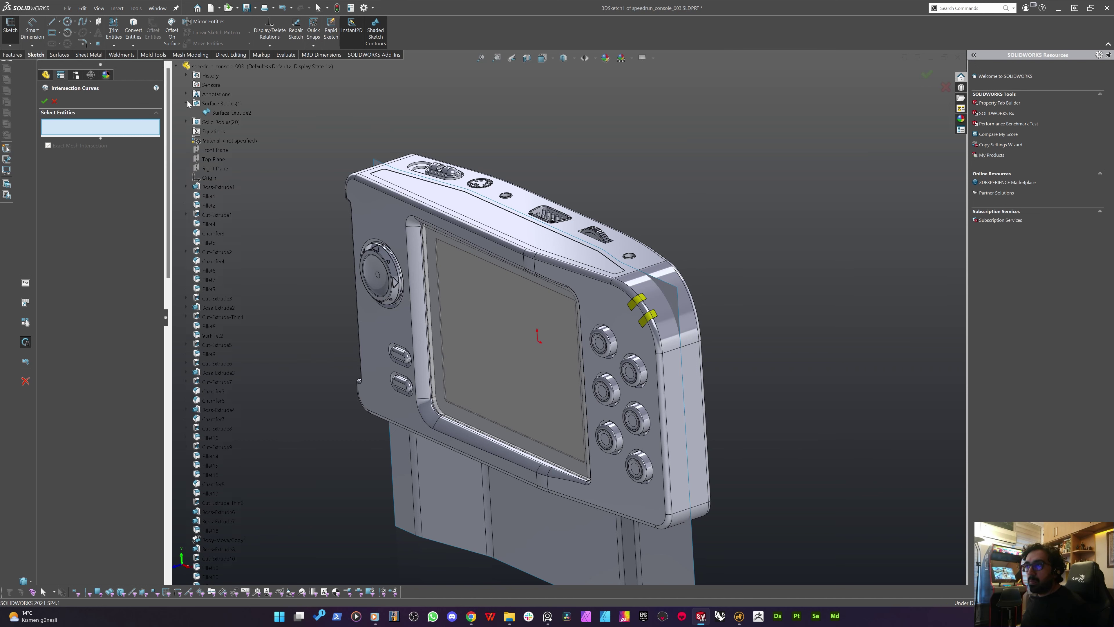
click(228, 110)
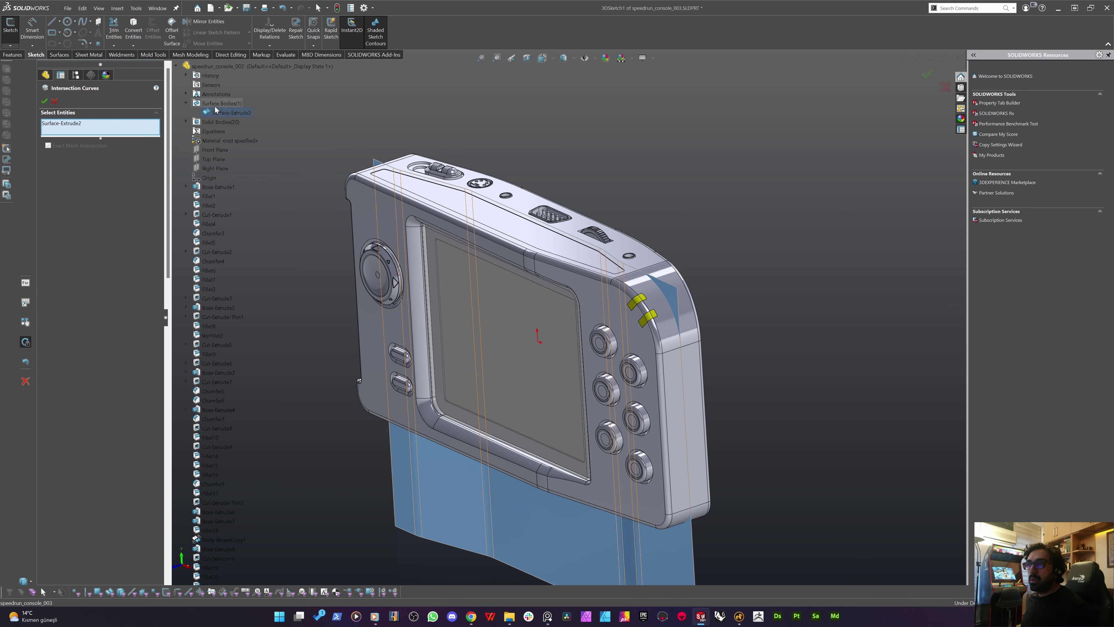
Add the main console body Fillet42 to the selection, generate the intersection curve and close the command
click(188, 120)
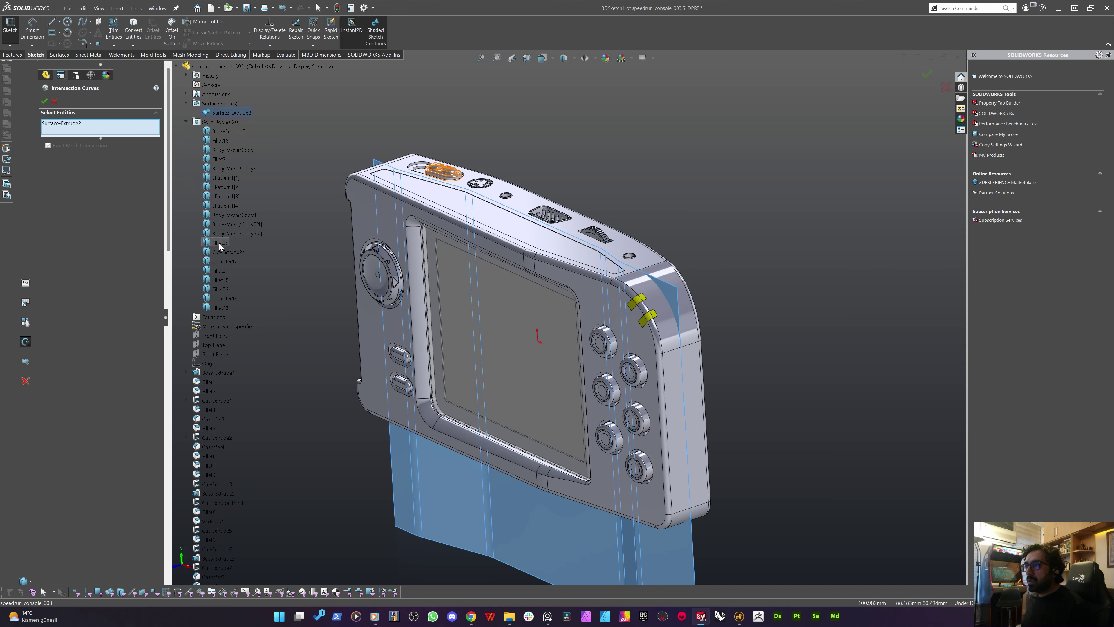
click(220, 309)
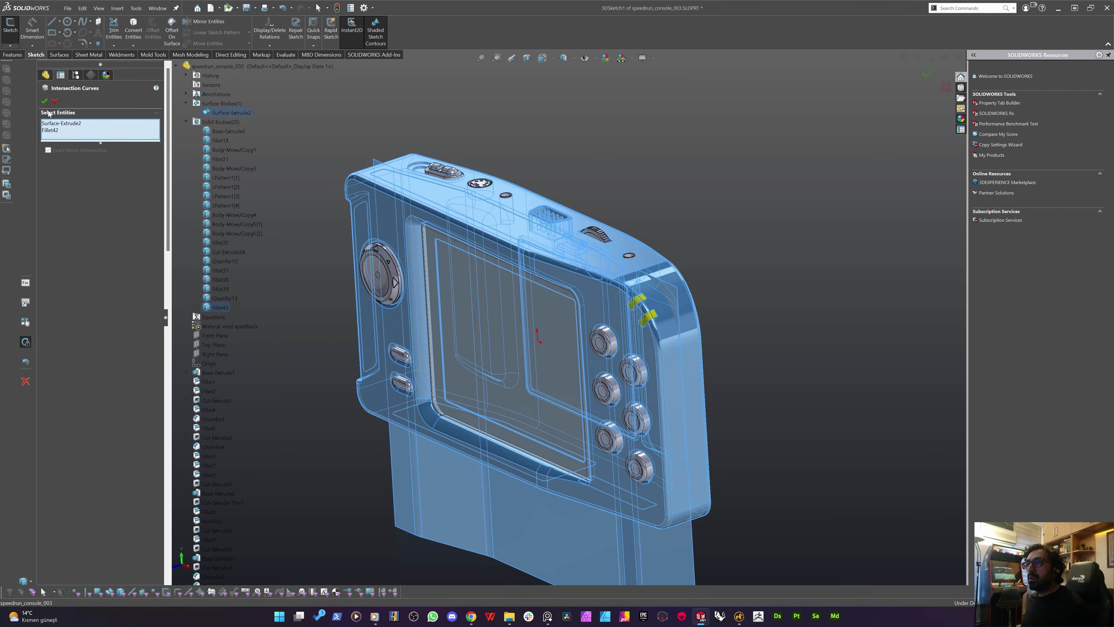
click(44, 102)
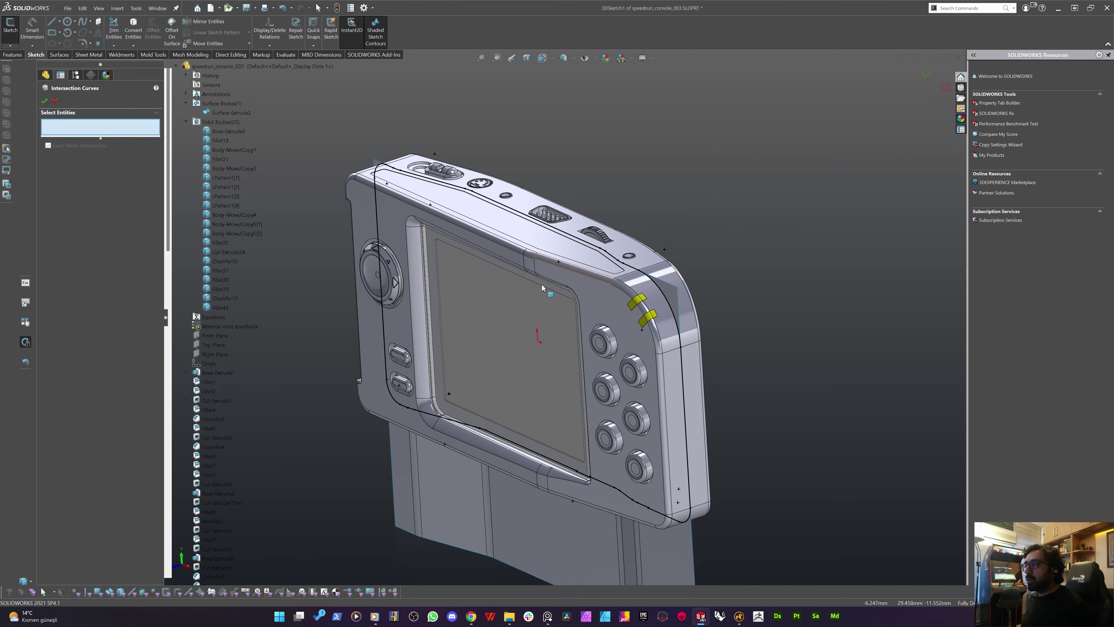
mouse_move(542, 284)
middle_down()
mouse_move(546, 321)
mouse_move(547, 304)
middle_up()
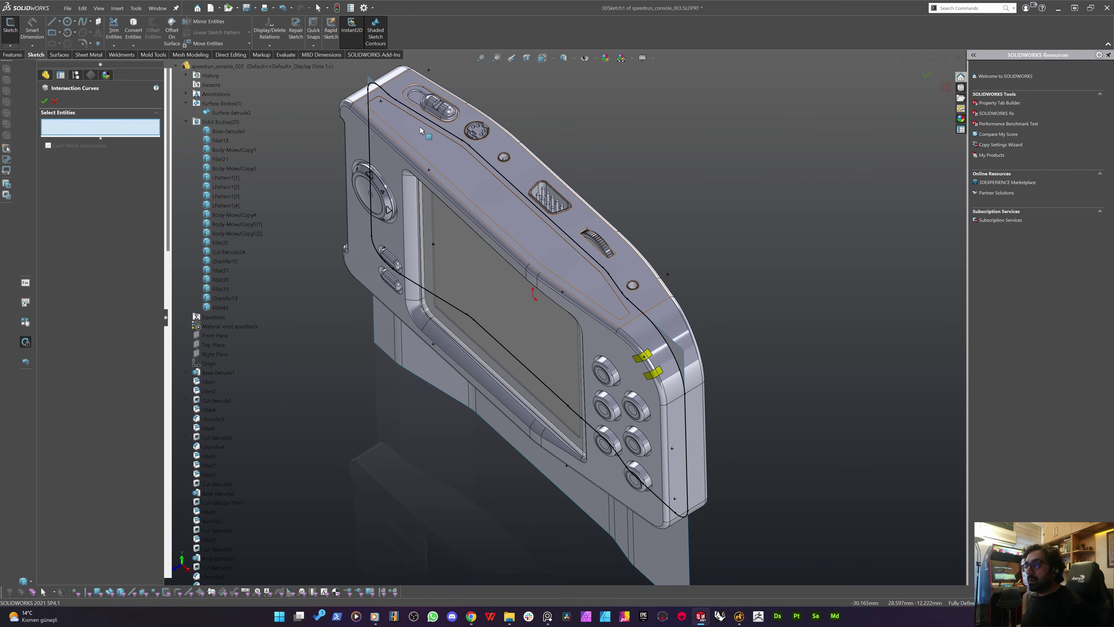
middle_drag(349, 256, 565, 177)
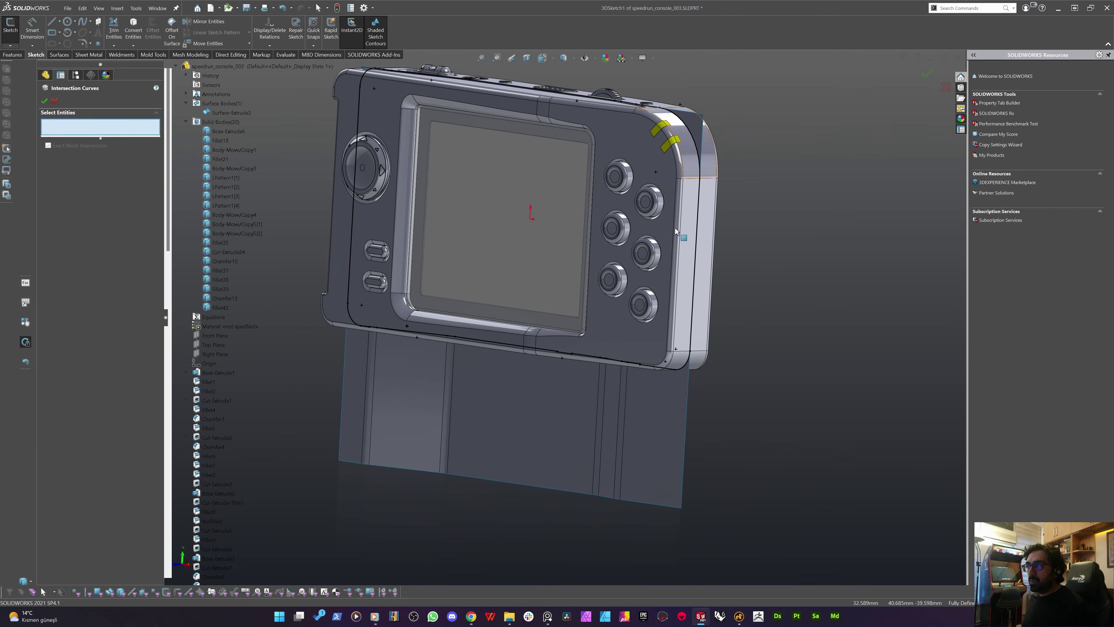
middle_drag(456, 145, 439, 178)
scroll(439, 178, up, 2)
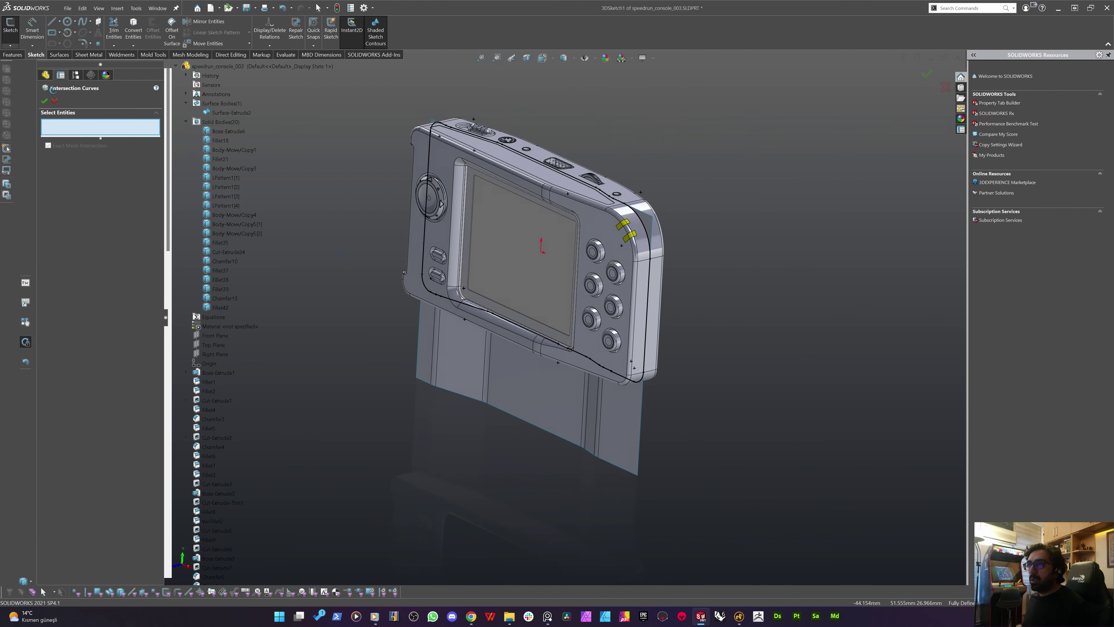
click(54, 102)
Hide the stepped extruded surface body, leaving the console and its intersection curve on display
scroll(587, 163, down, 3)
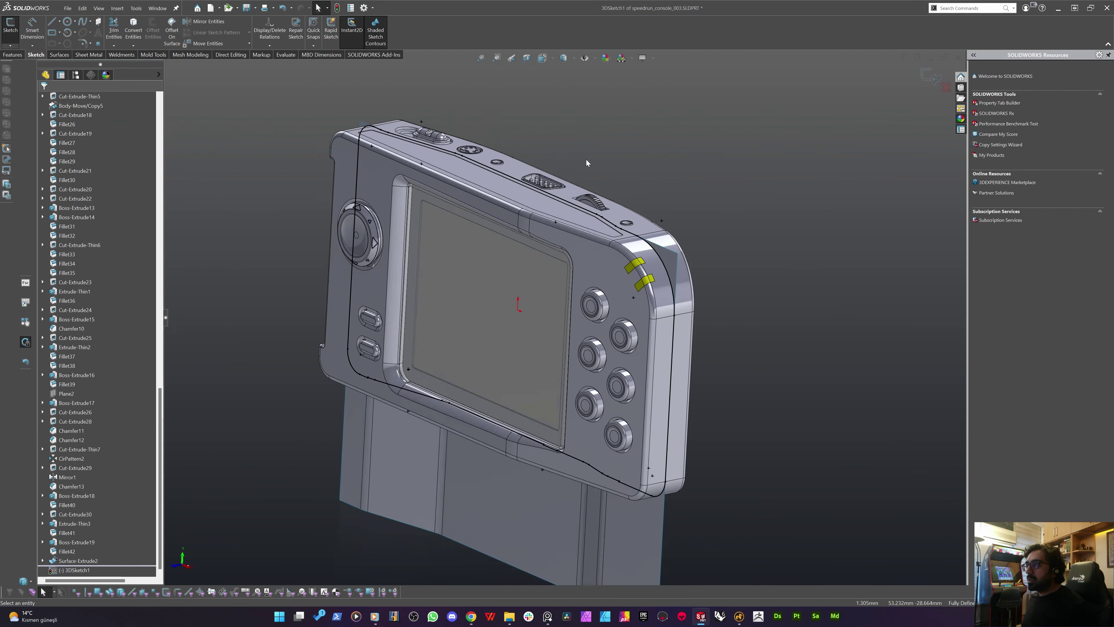
middle_drag(515, 275, 564, 246)
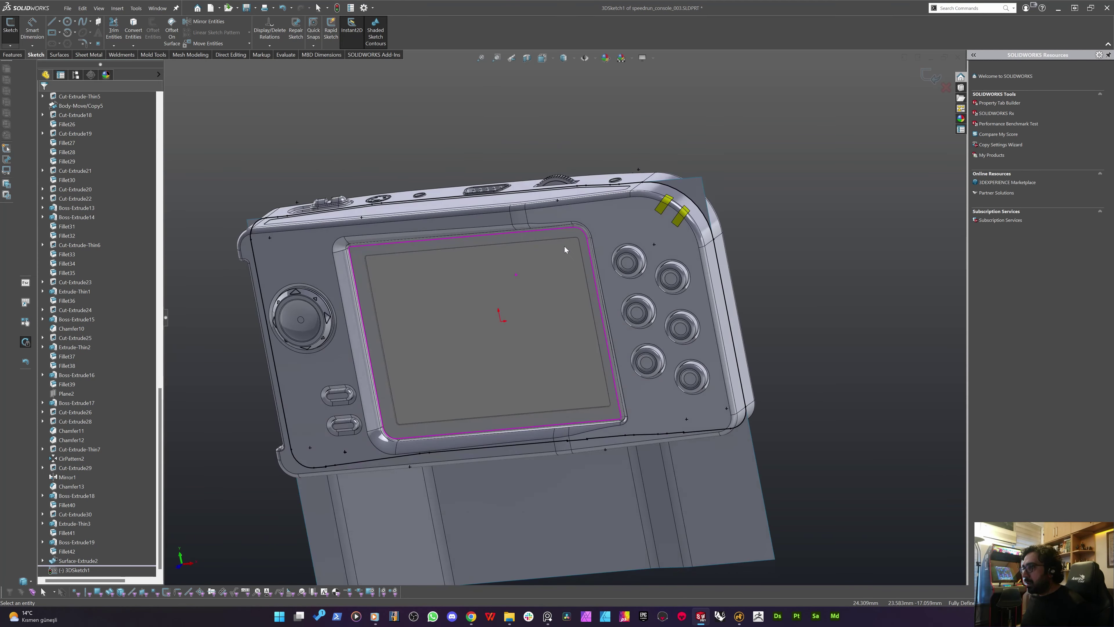
right_click(595, 487)
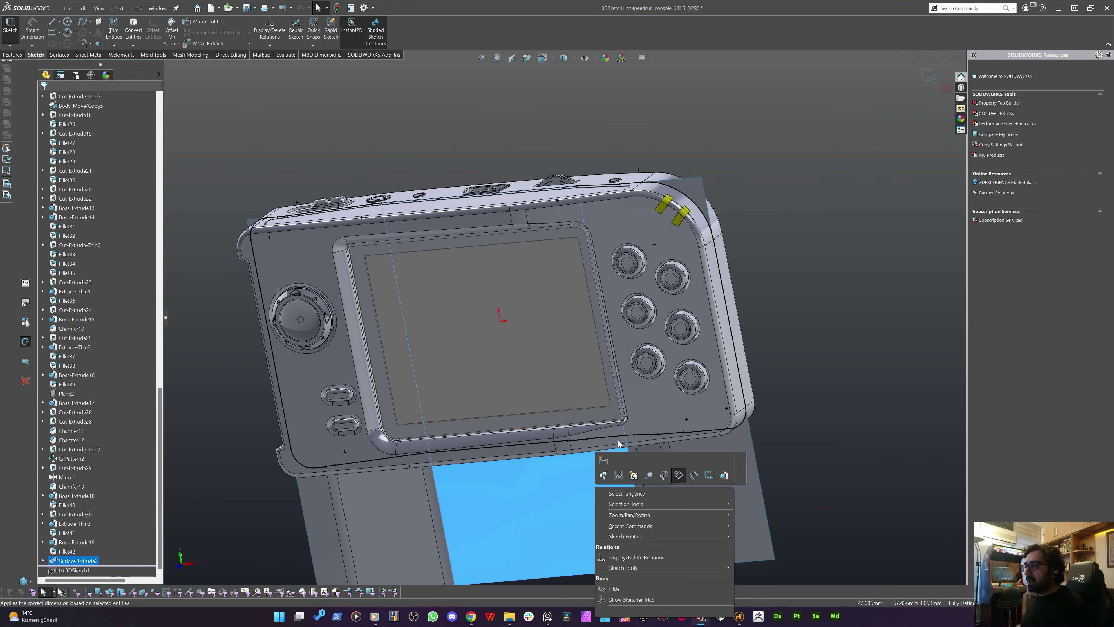
click(611, 589)
click(818, 251)
Delete the stepped lines and arcs of the intersection curve along the console's bottom face, keeping its short end segments
middle_drag(796, 259, 614, 355)
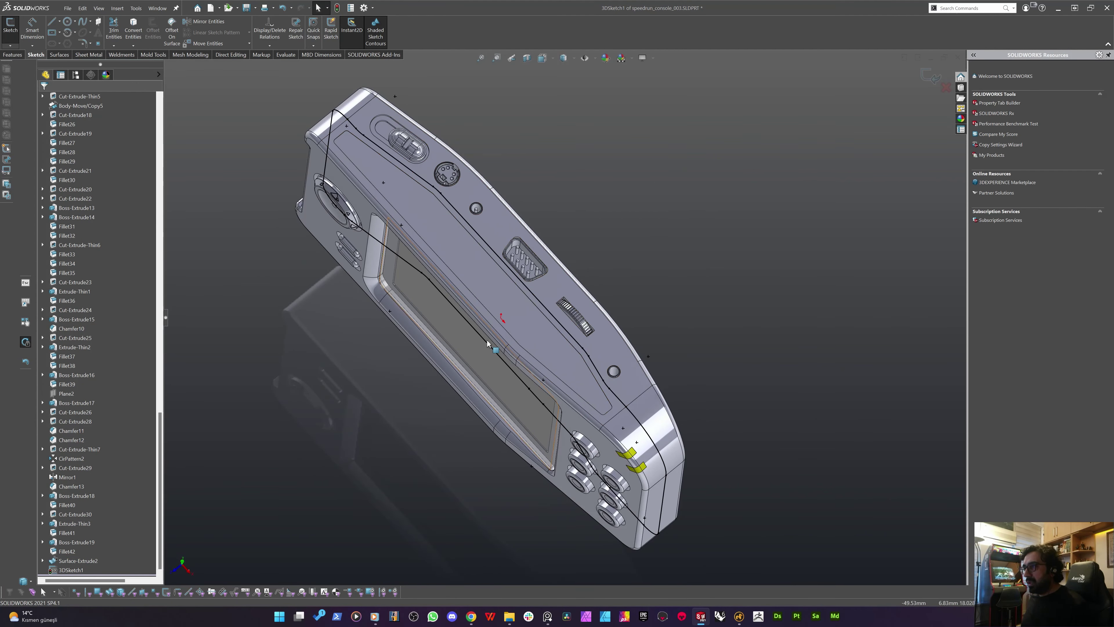
middle_drag(667, 442, 522, 246)
middle_drag(404, 453, 744, 472)
drag(699, 452, 629, 411)
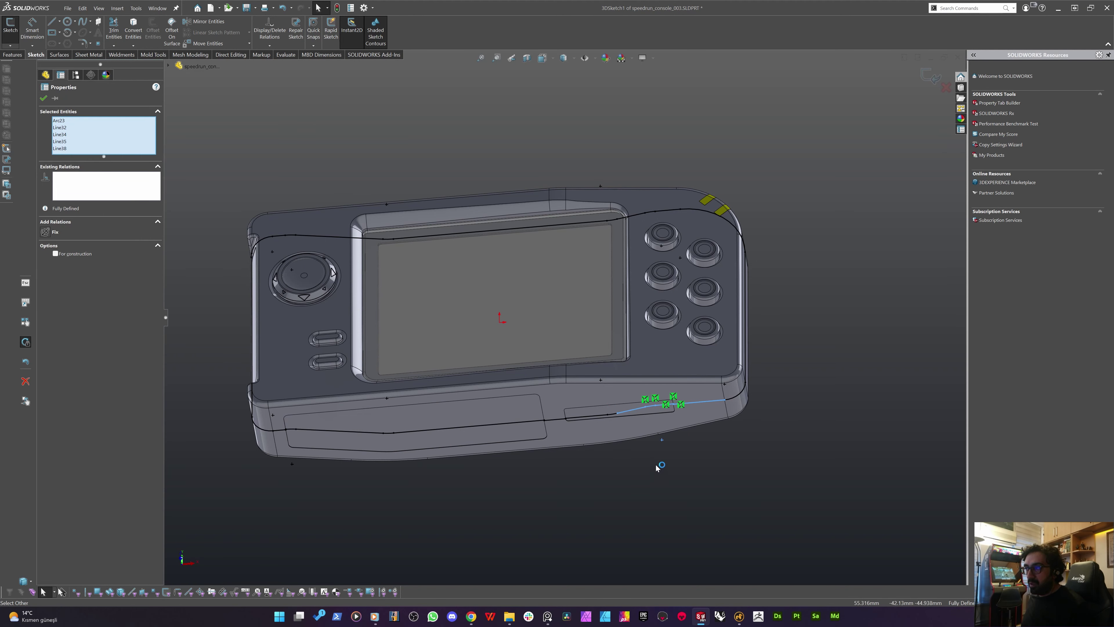
mouse_move(659, 470)
mouse_down()
mouse_move(468, 395)
mouse_move(410, 401)
mouse_up()
key(Delete)
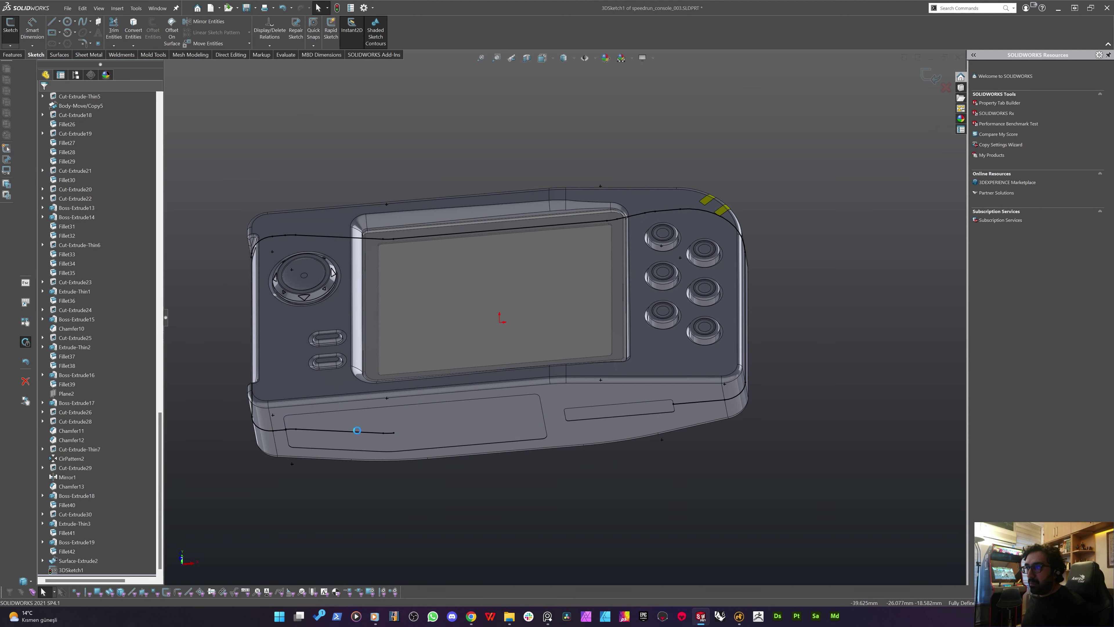
mouse_move(331, 413)
mouse_down()
mouse_move(424, 507)
mouse_move(312, 406)
mouse_up()
key(Delete)
drag(348, 517, 279, 415)
key(Delete)
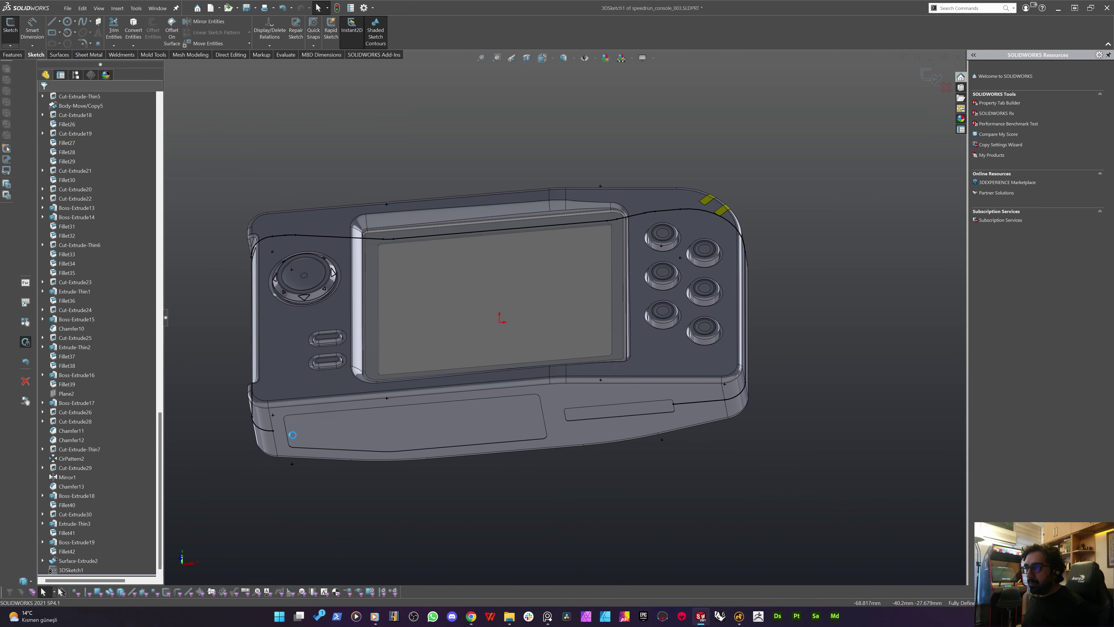
Bridge the bottom face with a straight line about 174 mm long between the curve's corner ends and delete the leftover short segment
key(l)
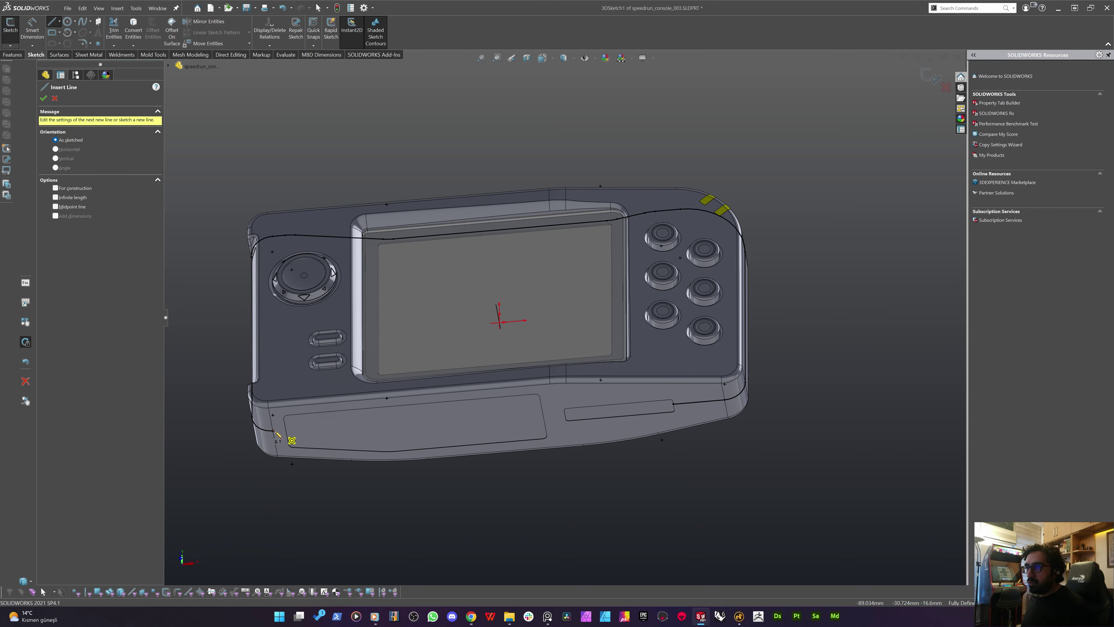
click(273, 430)
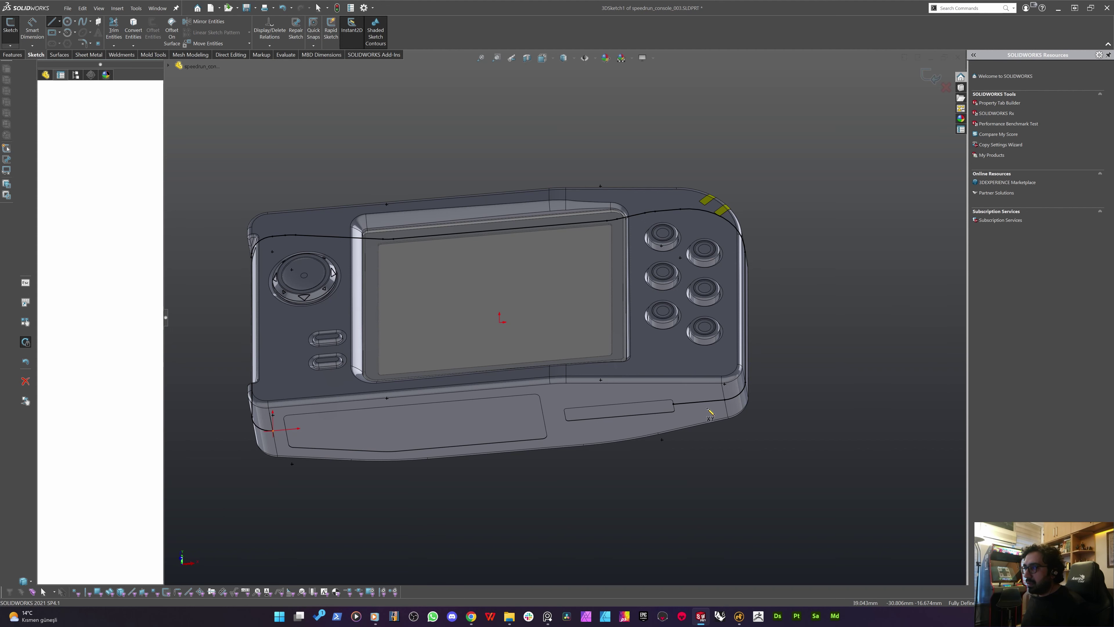
click(724, 401)
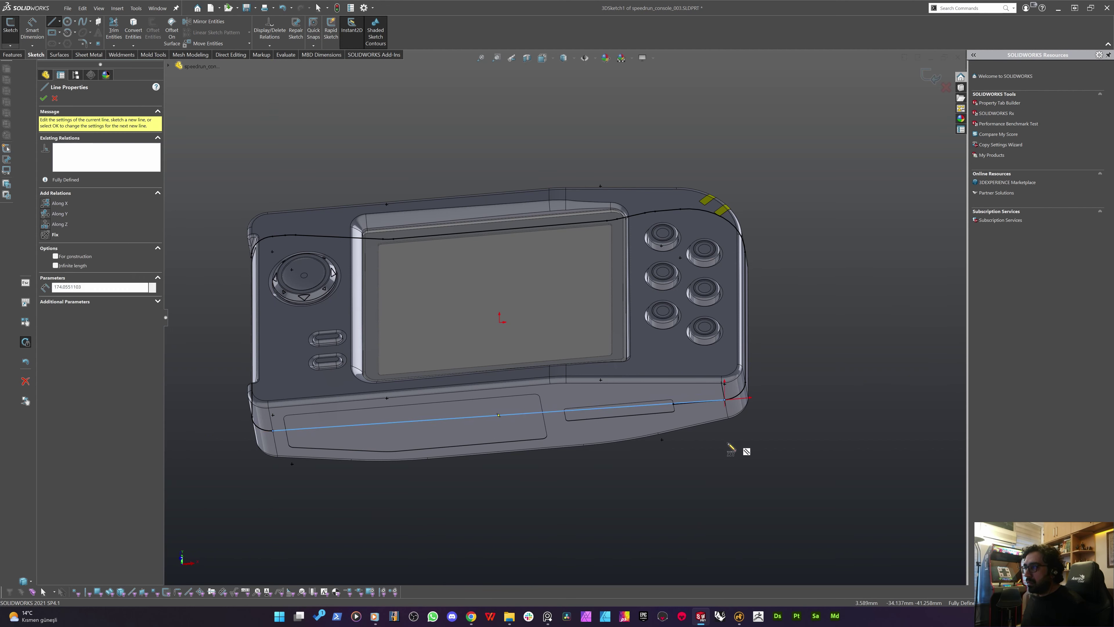
key(Escape)
drag(657, 473, 732, 392)
key(Delete)
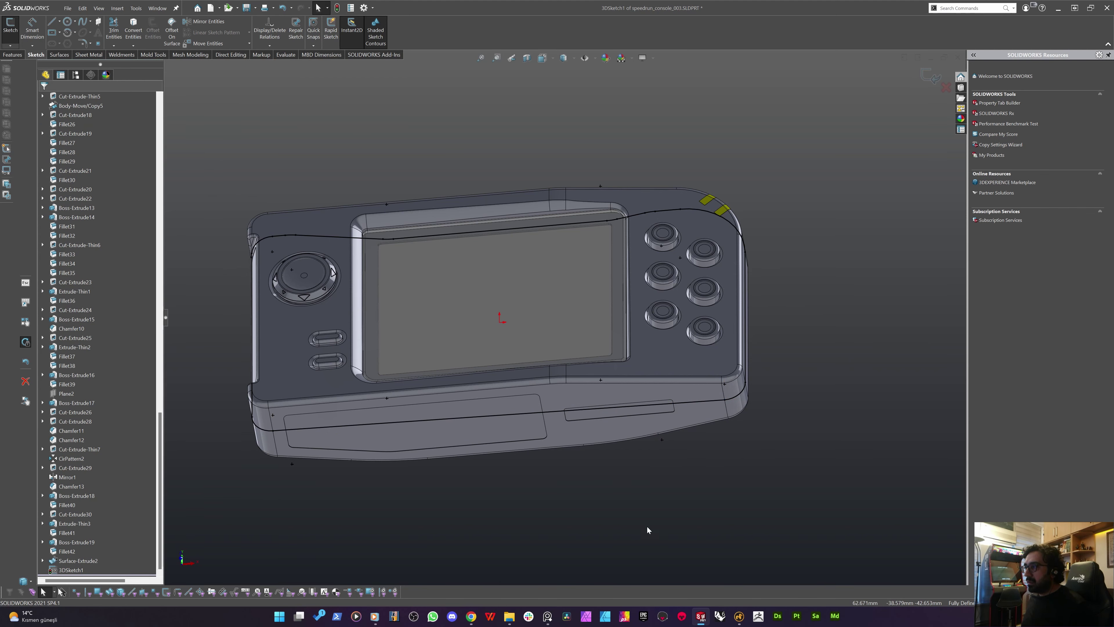
Exit the 3D sketch containing the edited parting curve
middle_drag(648, 530, 537, 459)
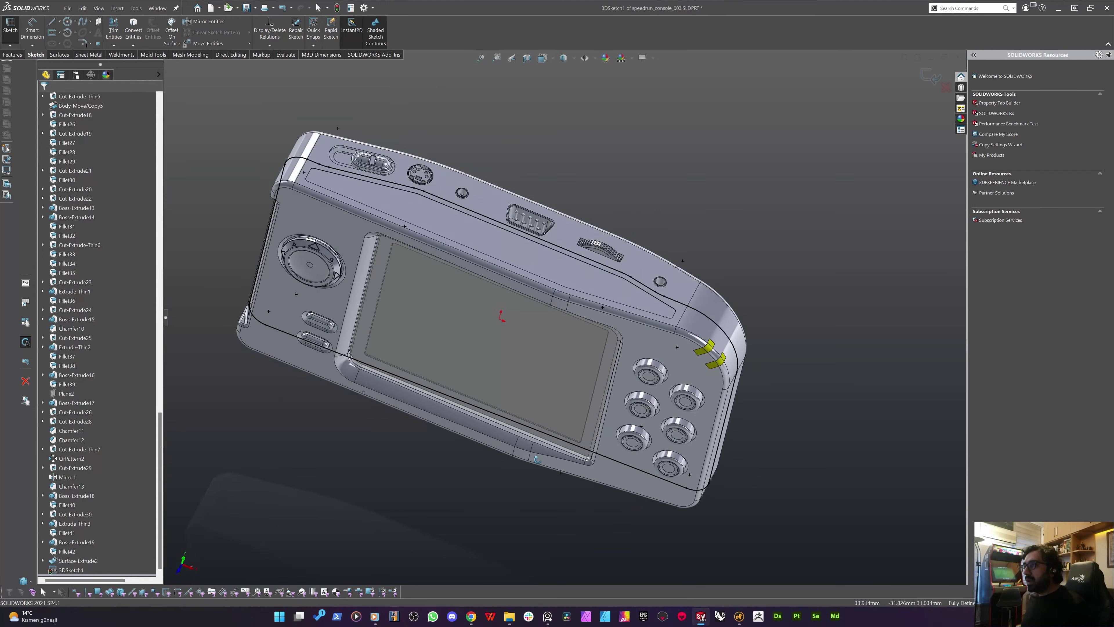
scroll(562, 316, up, 3)
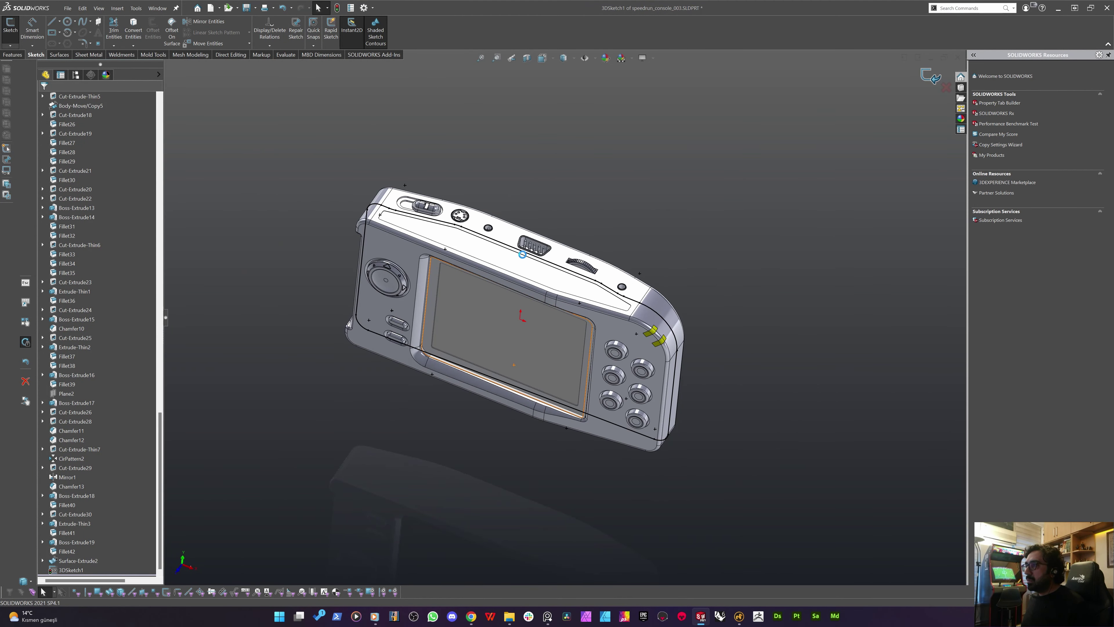
middle_drag(417, 213, 364, 207)
click(308, 189)
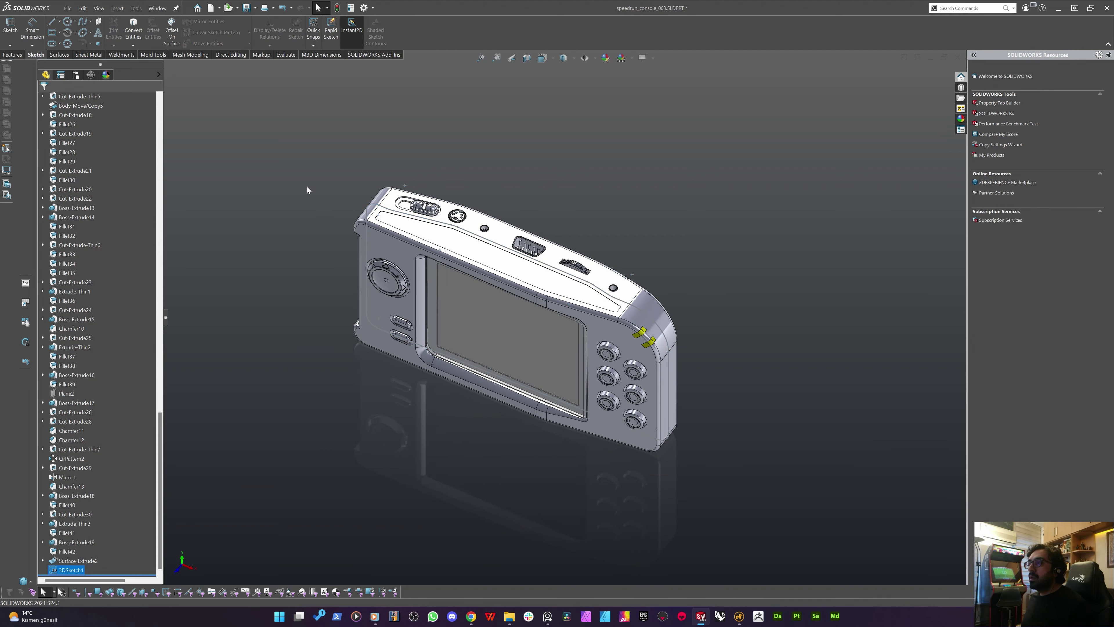
Collapse the solid and surface body folders in the feature tree and start a new sketch on the Right Plane
scroll(471, 236, down, 5)
ctrl+middle_drag(421, 262, 457, 275)
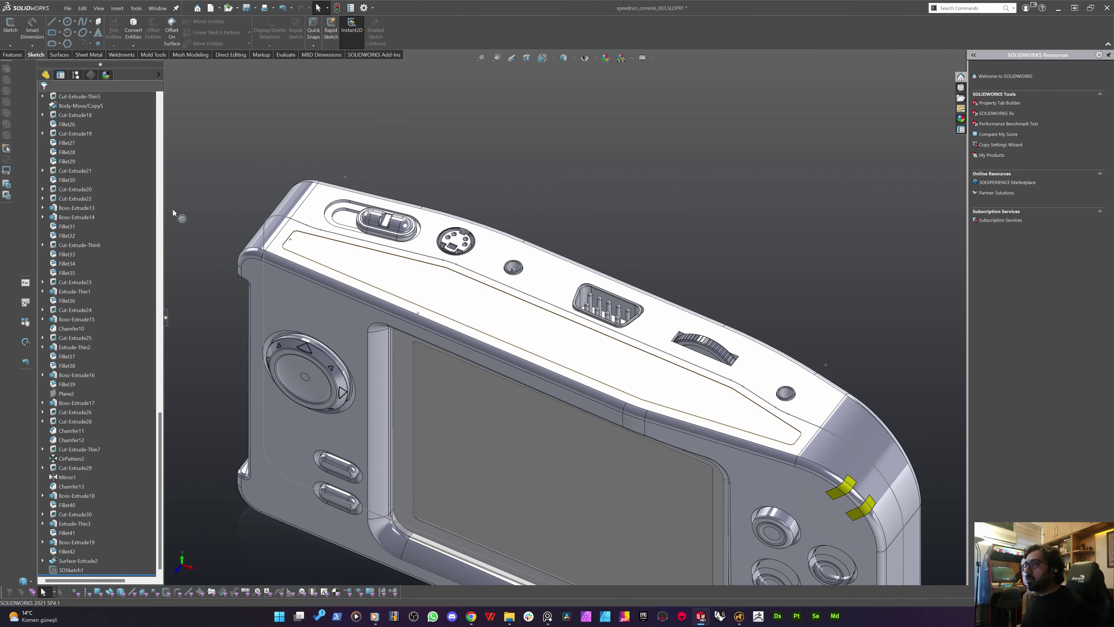
scroll(99, 191, up, 8)
scroll(80, 202, up, 20)
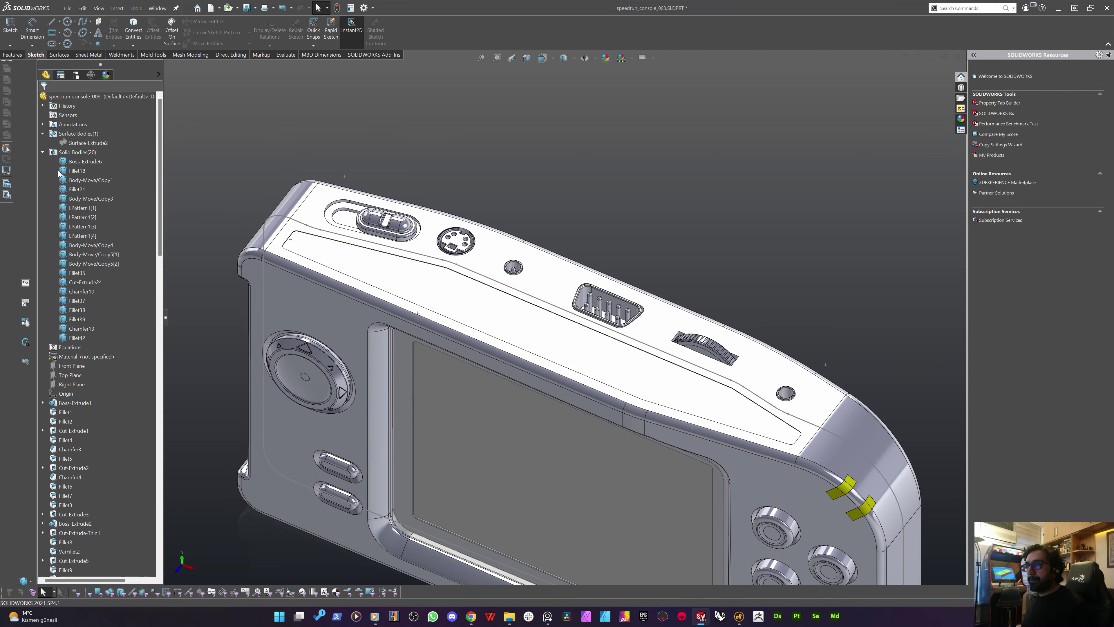
click(43, 152)
click(43, 134)
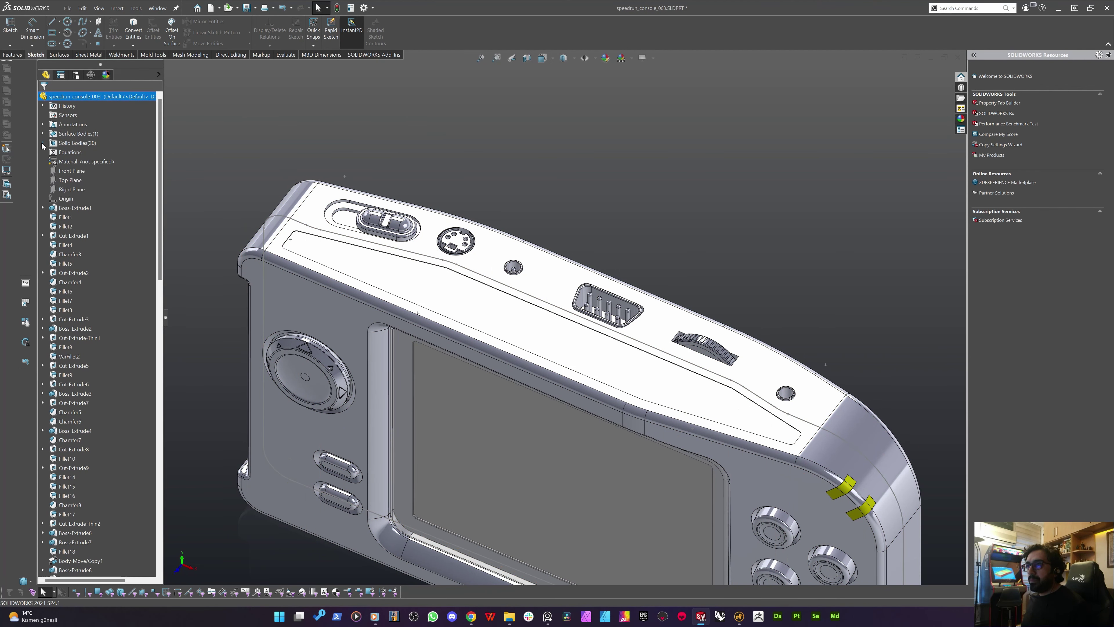
click(71, 190)
click(9, 32)
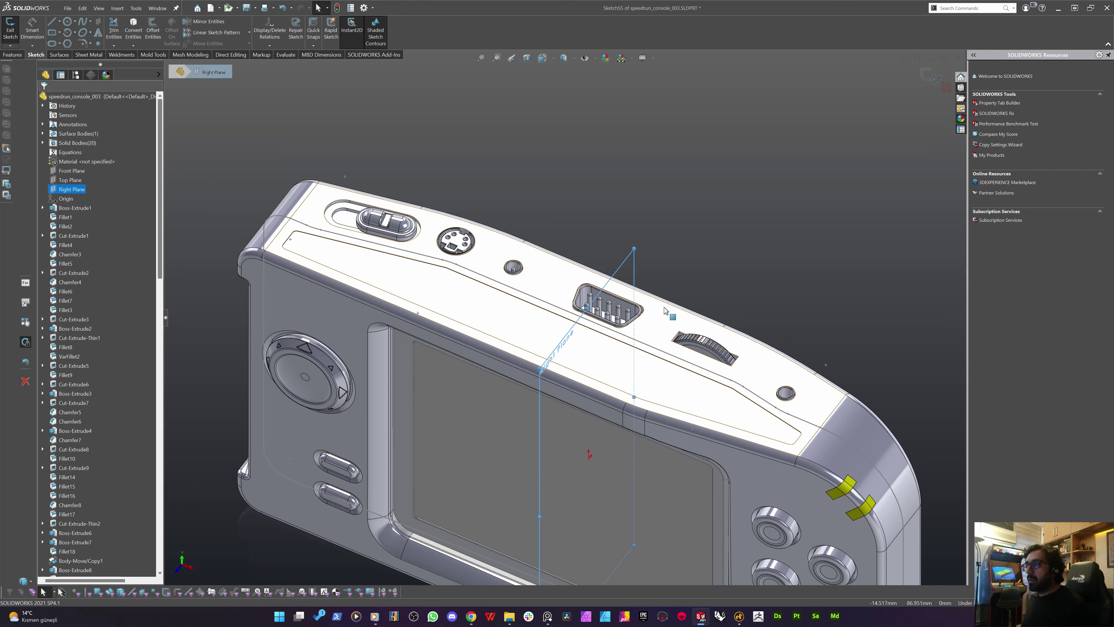
Sketch a center rectangle about 3 mm by 4.5 mm over the console's top face, beside the pin connector recess
middle_drag(524, 324, 564, 300)
click(59, 32)
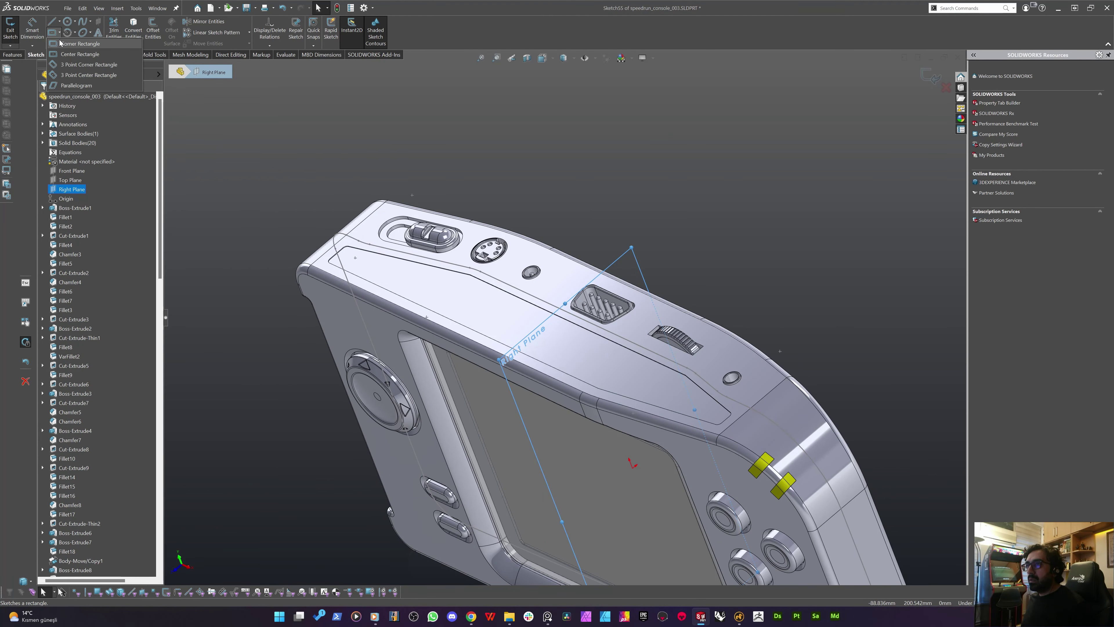
click(67, 42)
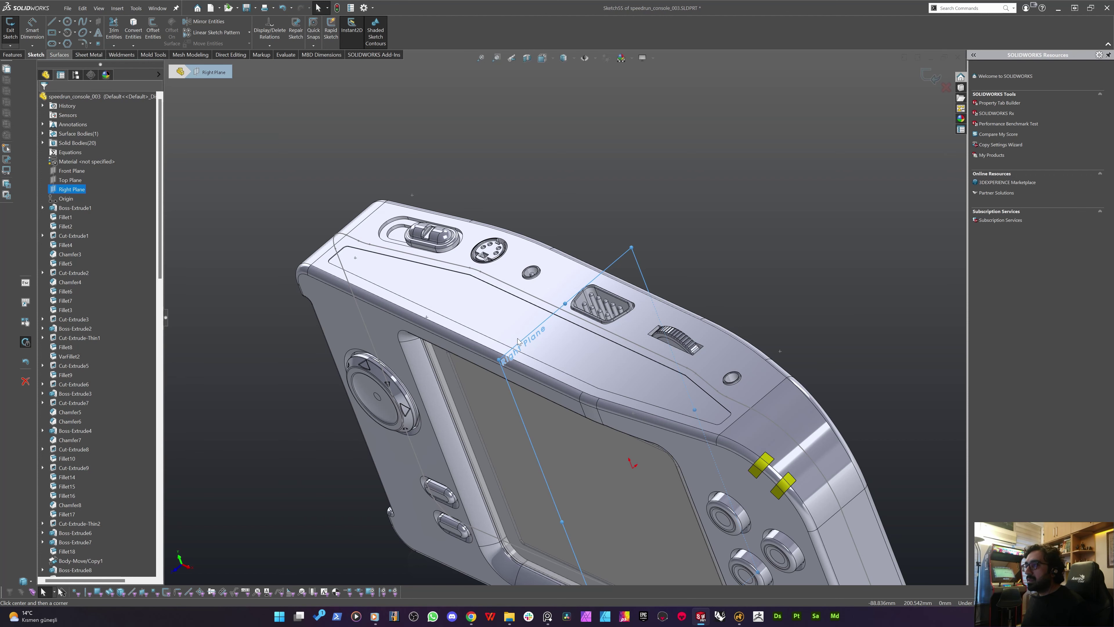
scroll(520, 343, down, 10)
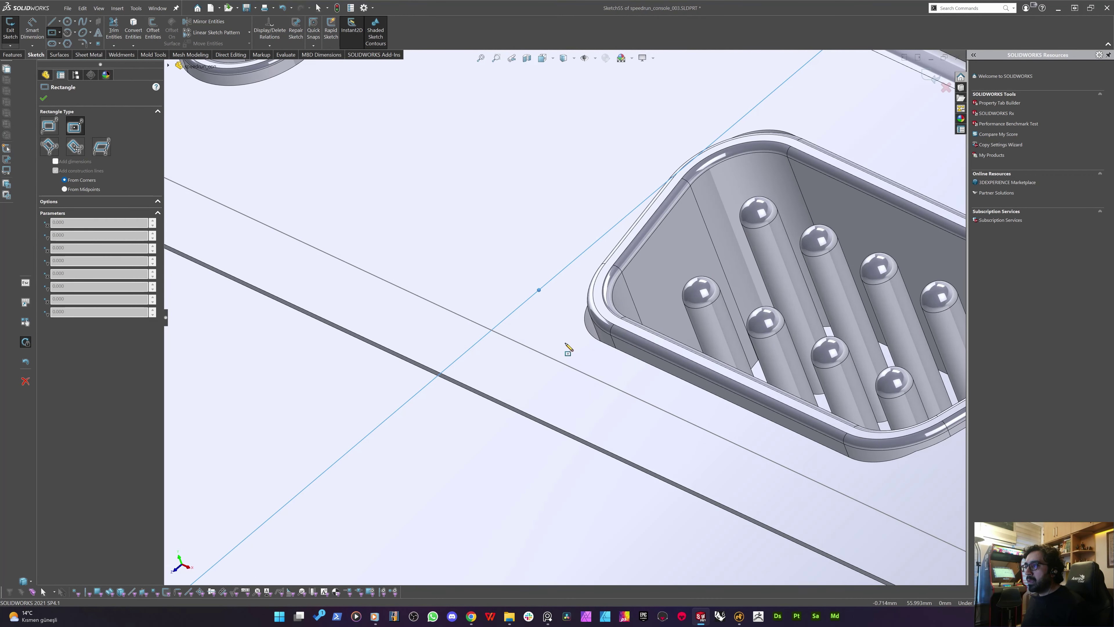
click(565, 342)
click(510, 317)
key(Escape)
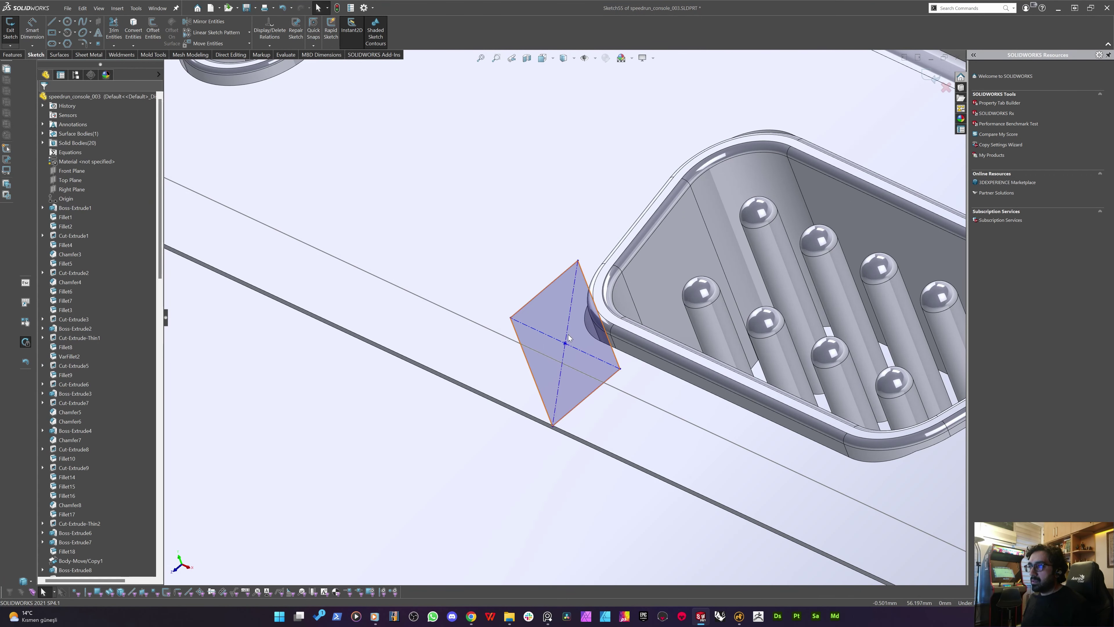
Add a Pierce relation between the rectangle's center point and the straight top line of the 3D parting curve
click(565, 343)
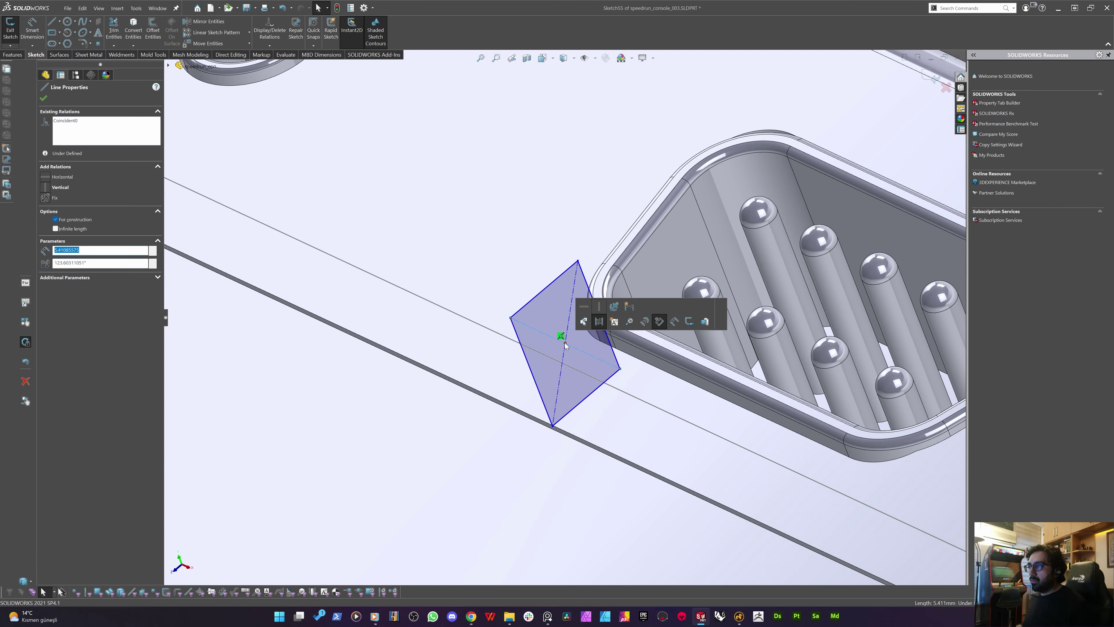
click(565, 343)
ctrl+click(490, 332)
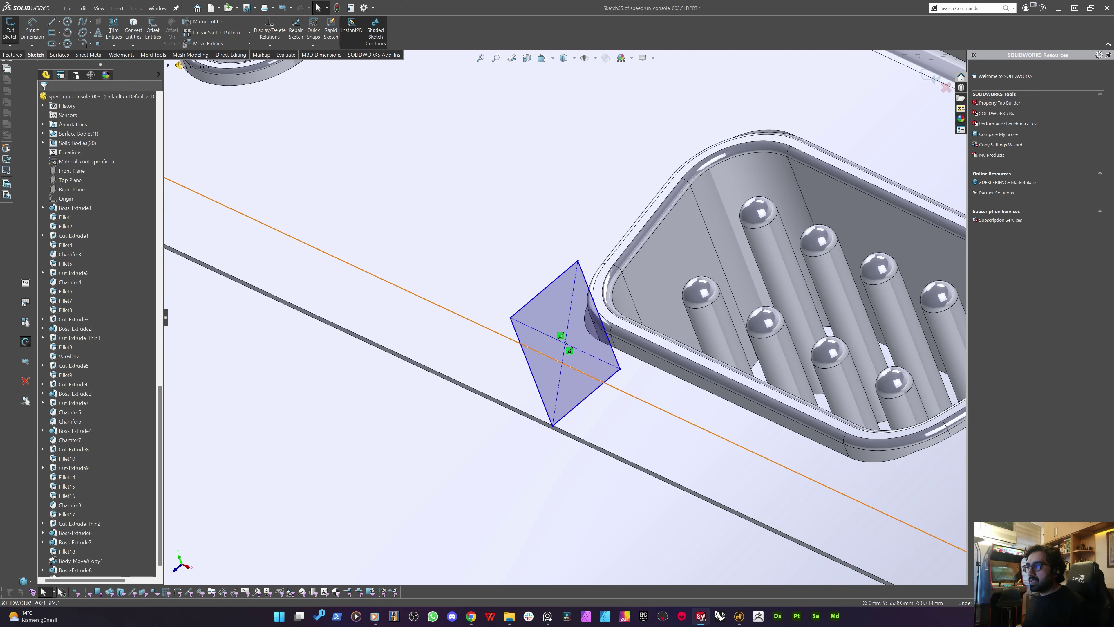
click(51, 211)
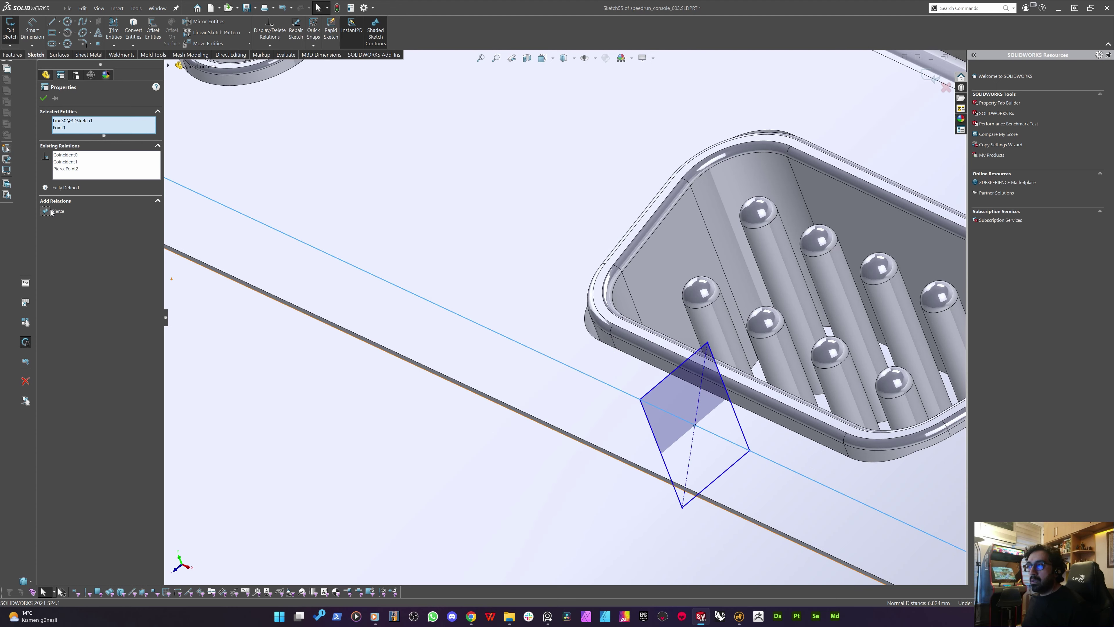
mouse_move(548, 483)
middle_down()
mouse_move(556, 337)
mouse_move(555, 351)
middle_up()
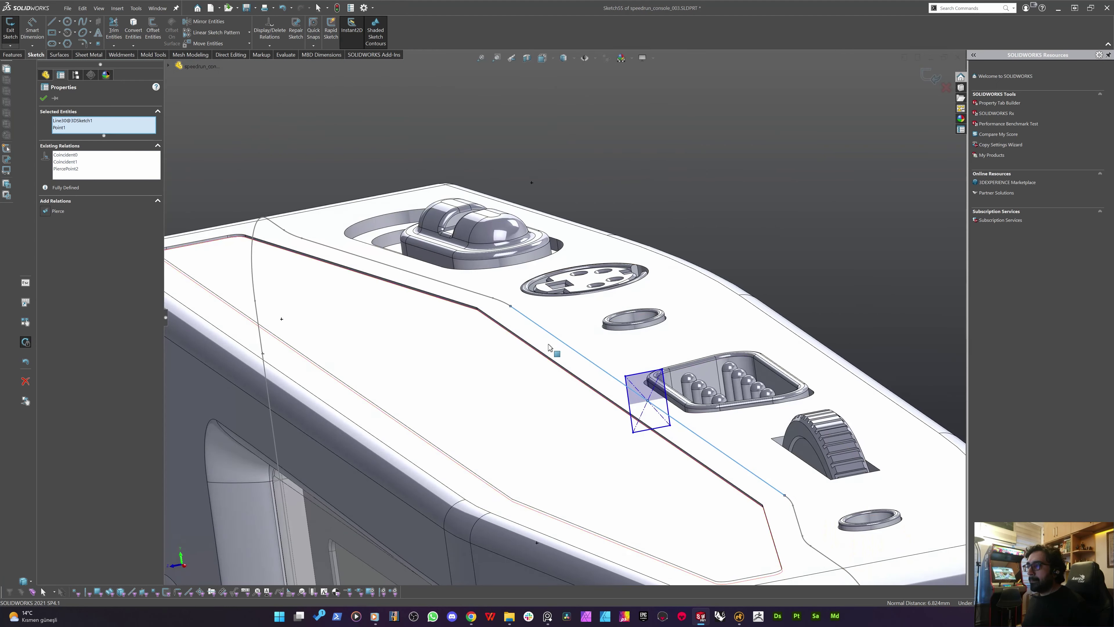
click(768, 128)
Dimension the rectangle's short lower edge and set its width to 1 mm
right_drag(770, 140, 771, 110)
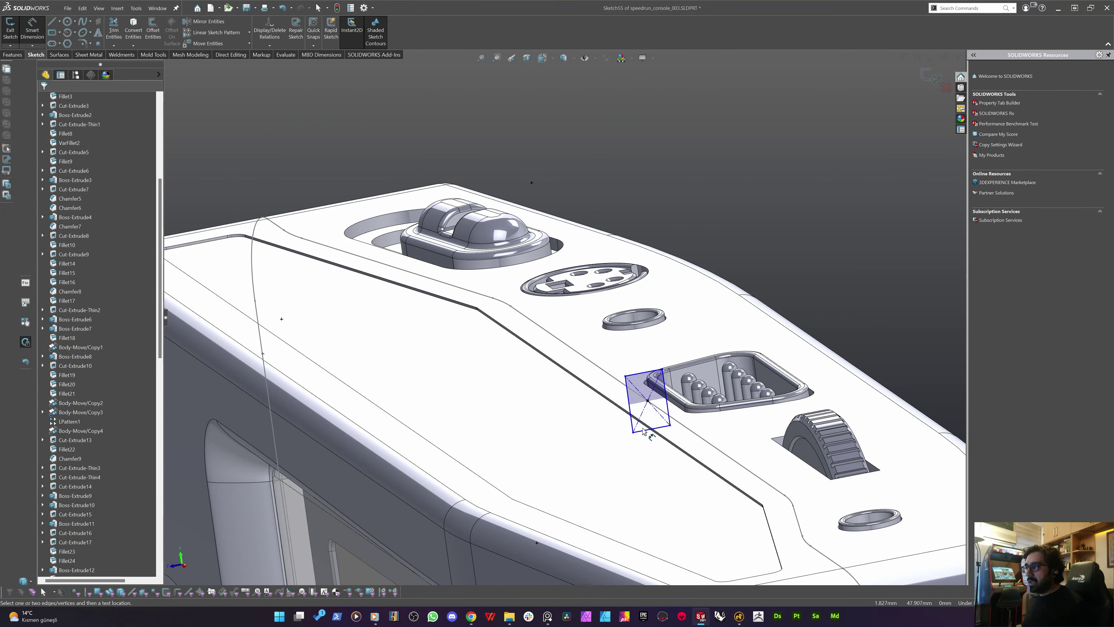
click(646, 434)
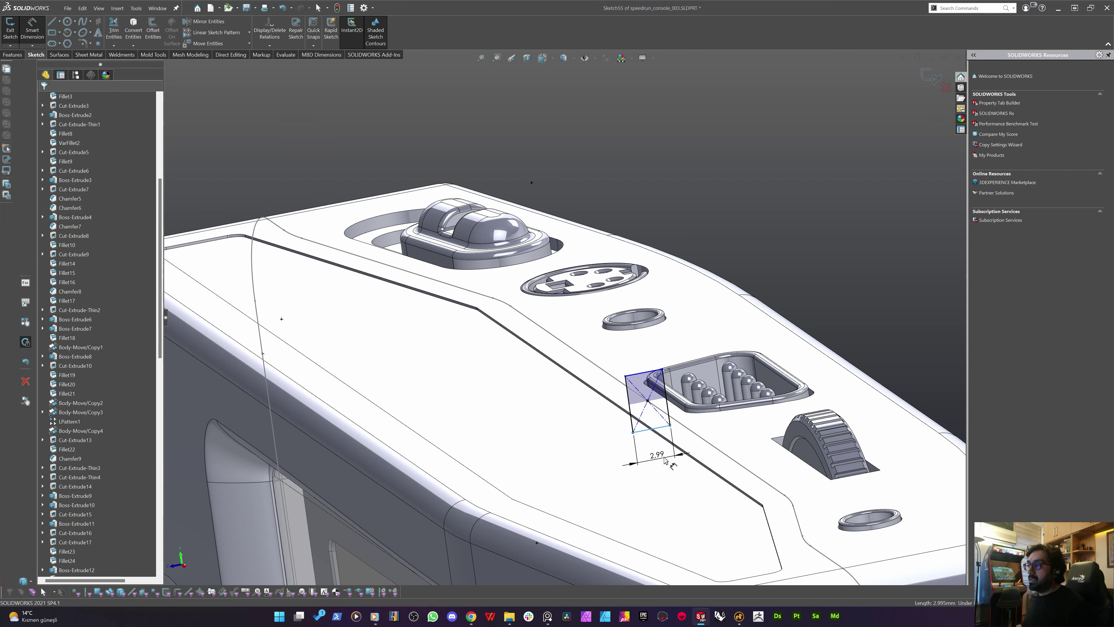
click(665, 459)
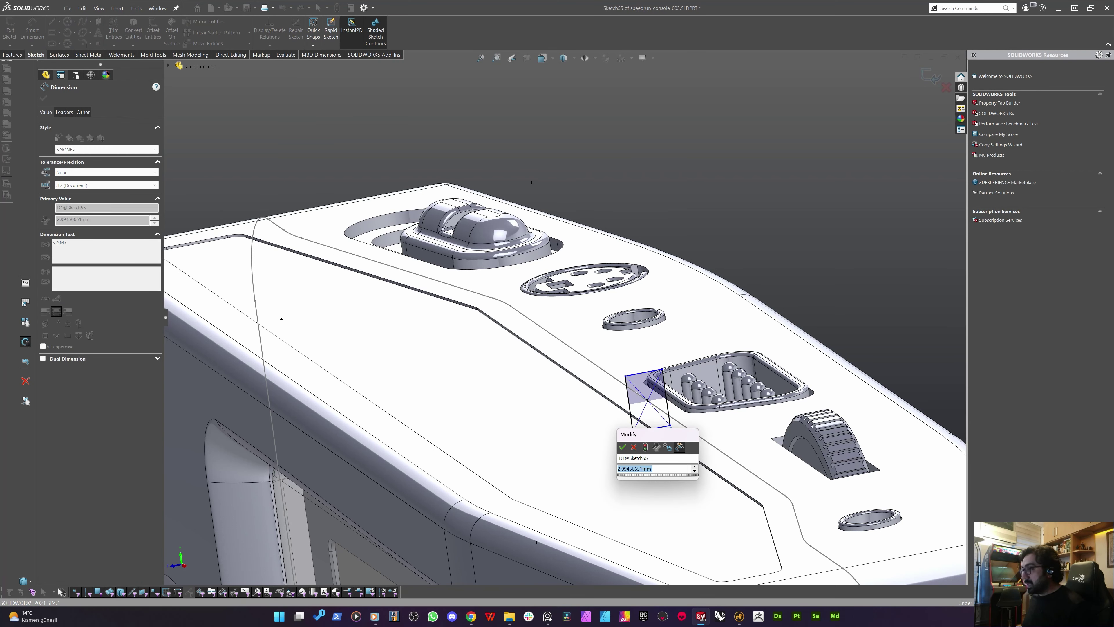
text(1)
key(Escape)
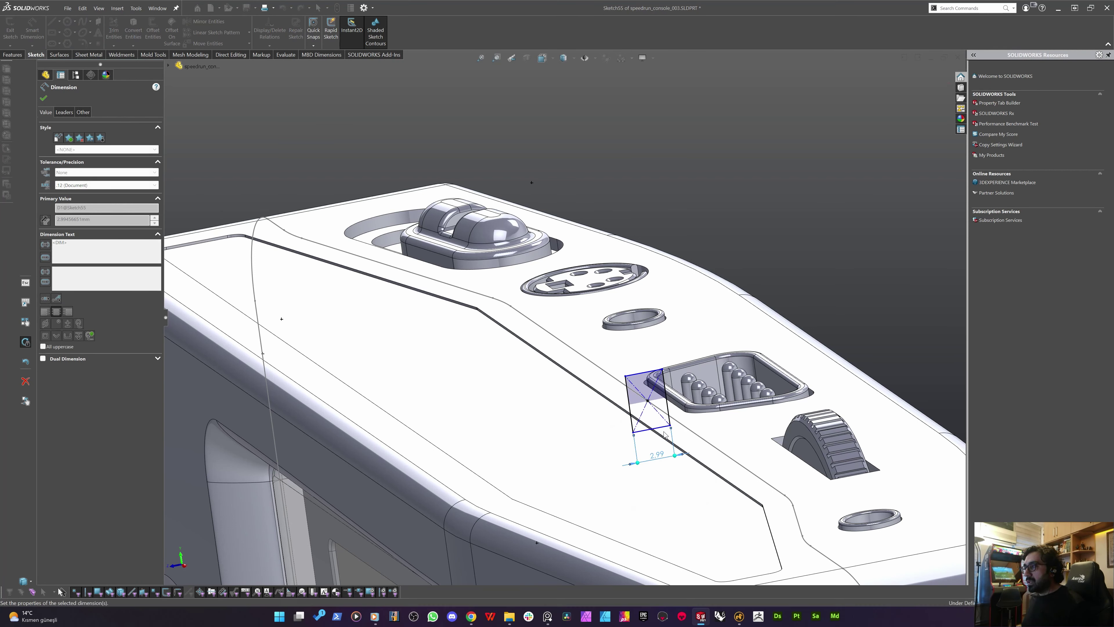
Dimension the rectangle's long side edge and set its height to 1 mm
scroll(649, 434, down, 4)
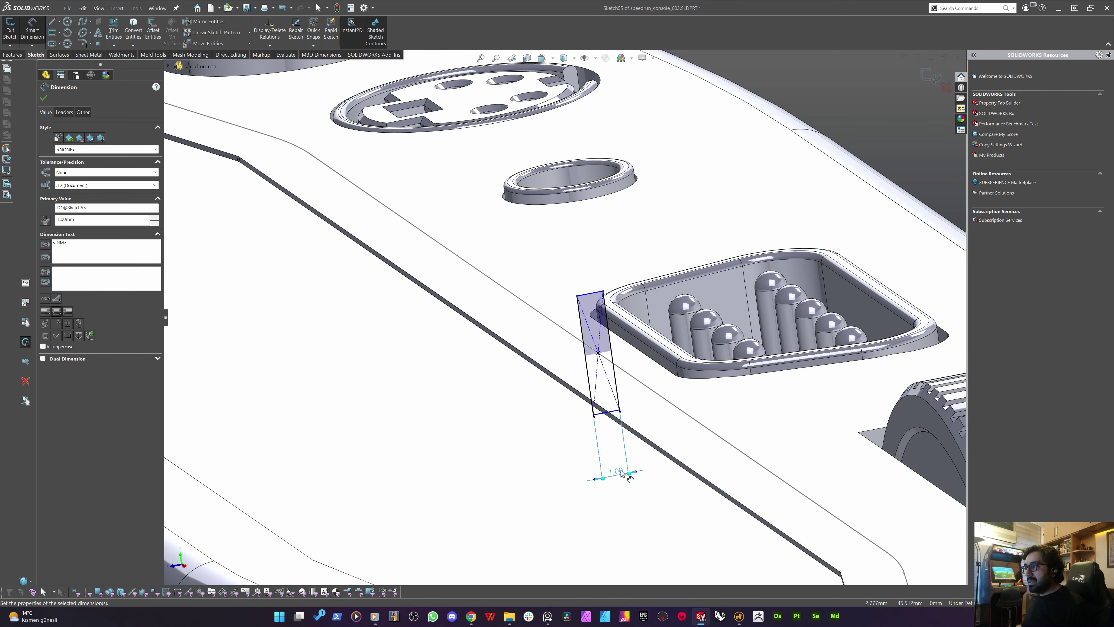
click(589, 382)
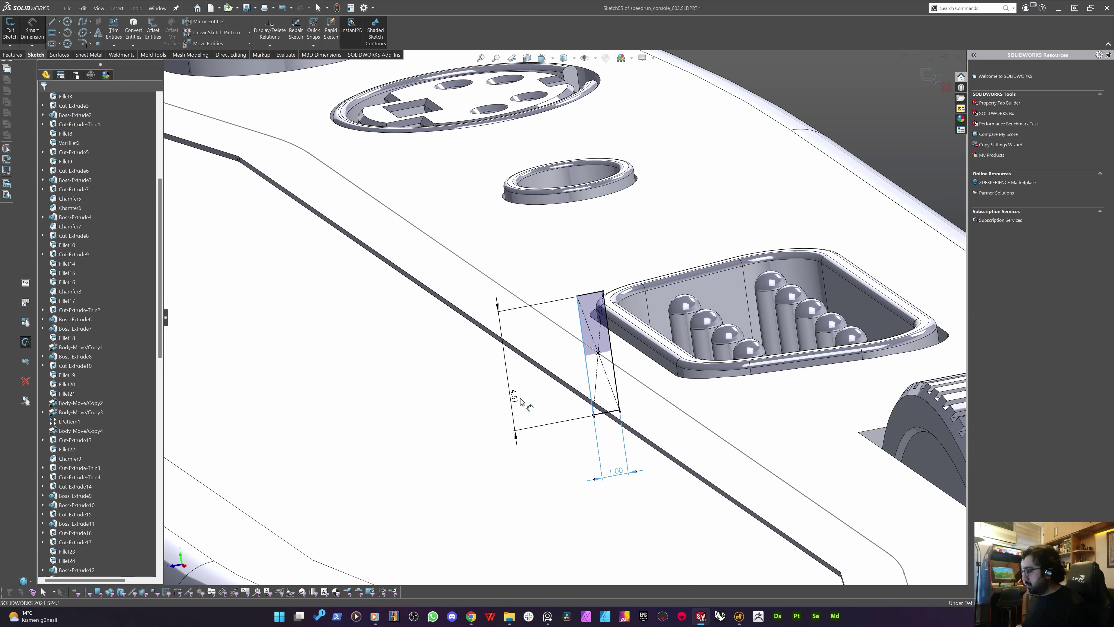
click(523, 400)
text(1)
key(Escape)
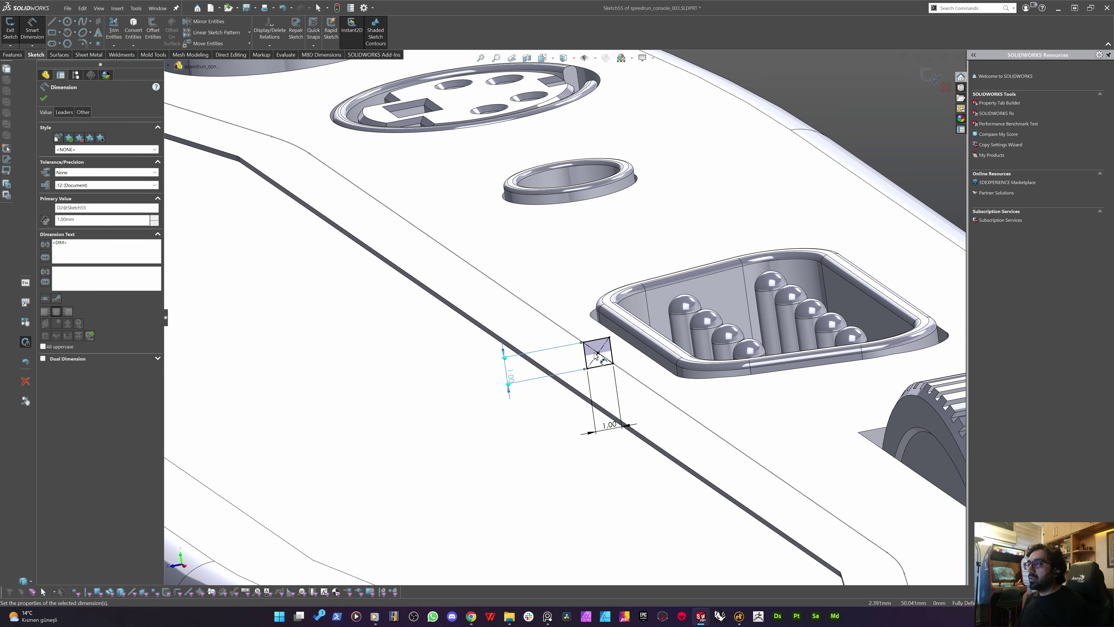
key(Escape)
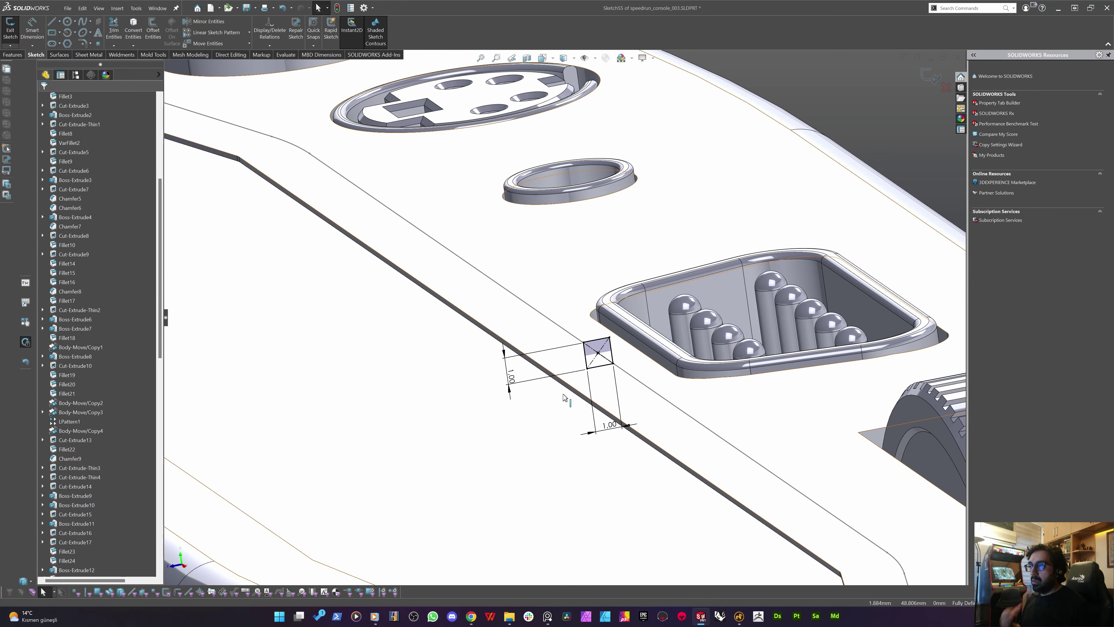
Exit the sketch containing the 1 mm square profile and rebuild the model
scroll(591, 365, down, 4)
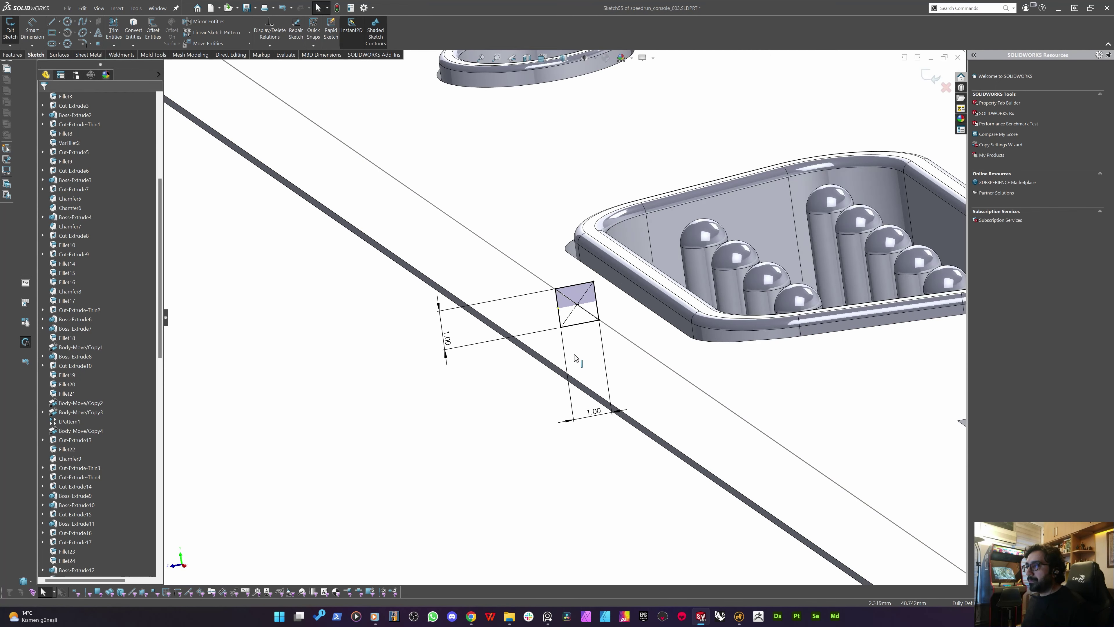
mouse_move(575, 357)
middle_down()
mouse_move(551, 355)
mouse_move(526, 310)
middle_up()
scroll(561, 351, up, 7)
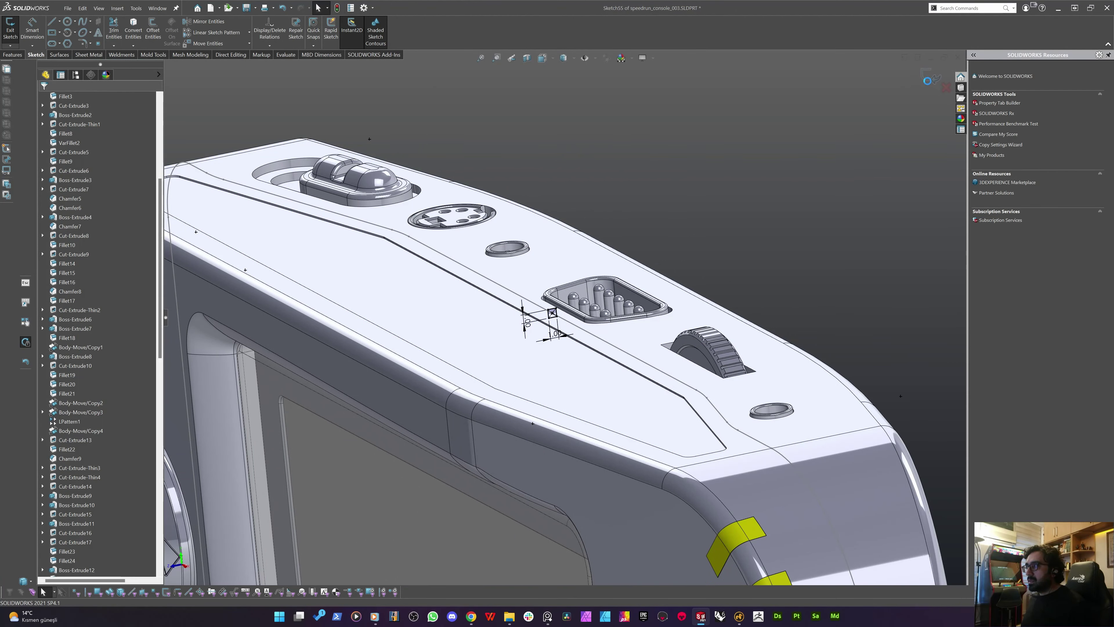
key(ctrl+b)
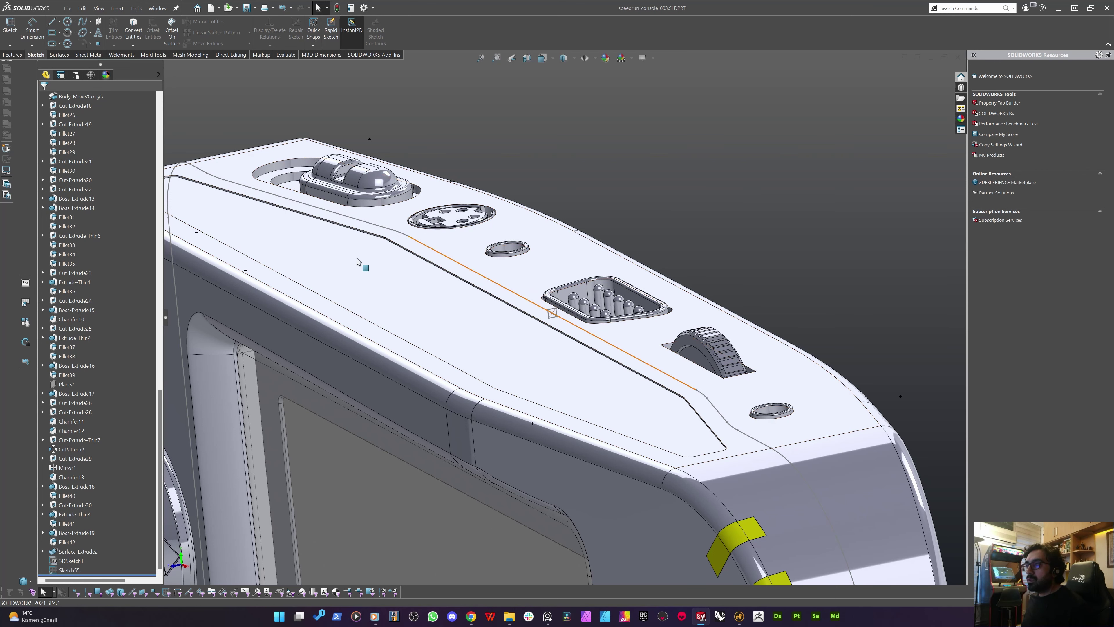
Highlight the square profile sketch and the 3D parting curve sketch from the feature tree to examine them on the console
click(69, 571)
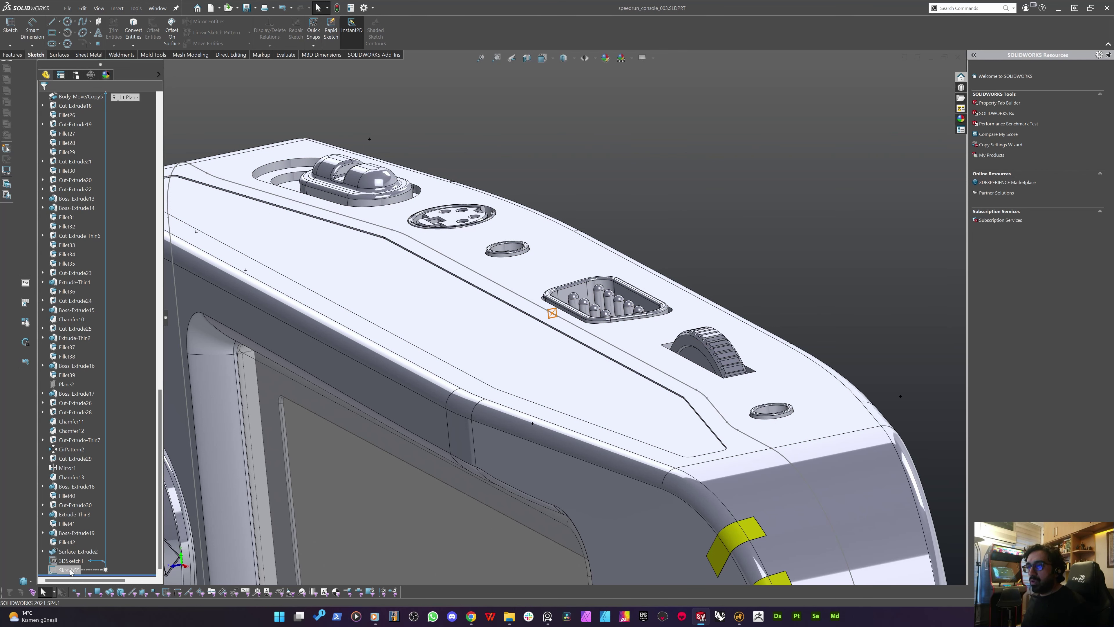
scroll(522, 319, down, 5)
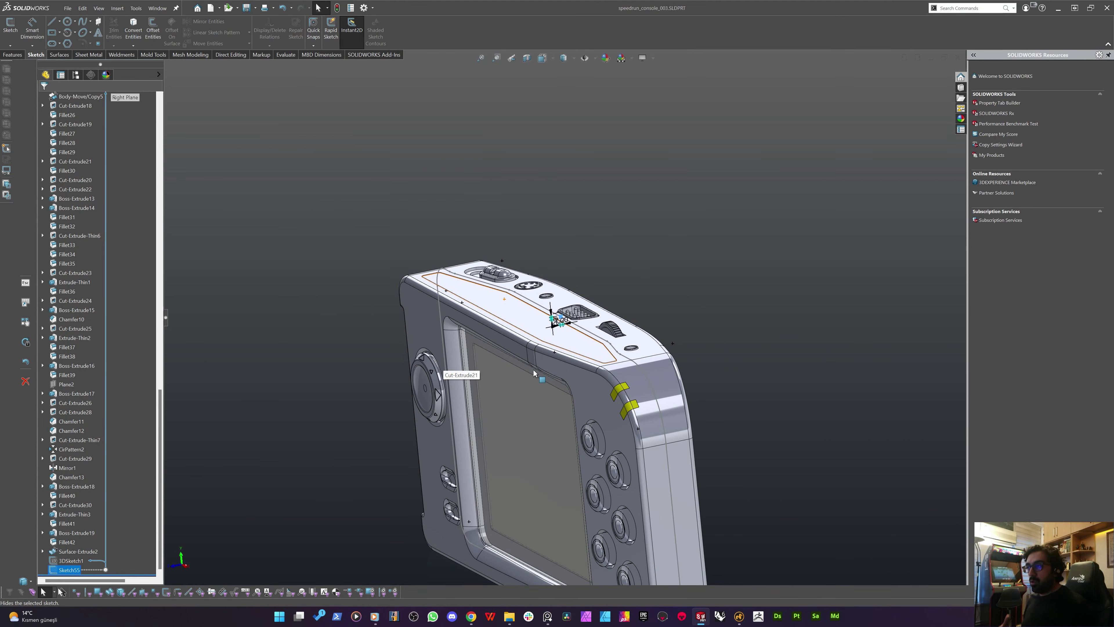
scroll(477, 358, up, 2)
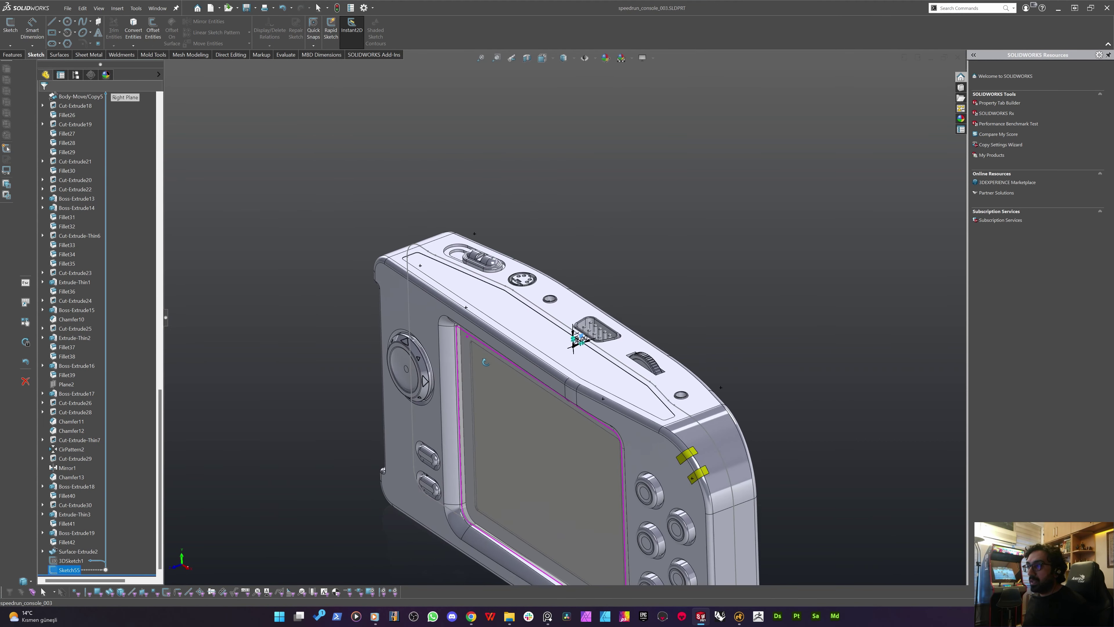
click(64, 561)
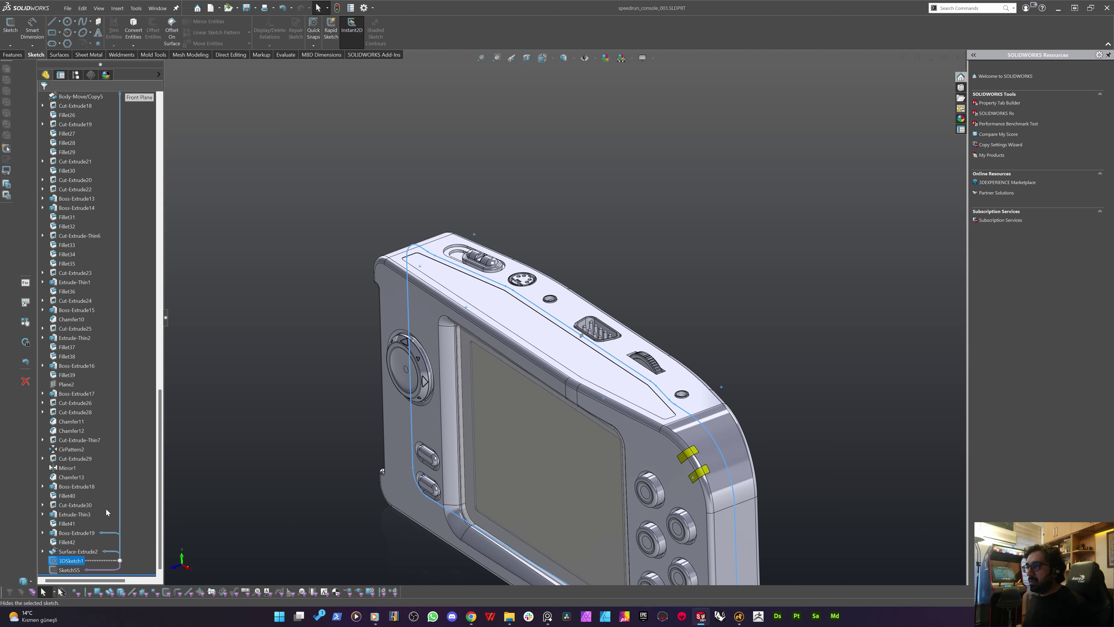
click(370, 210)
click(12, 54)
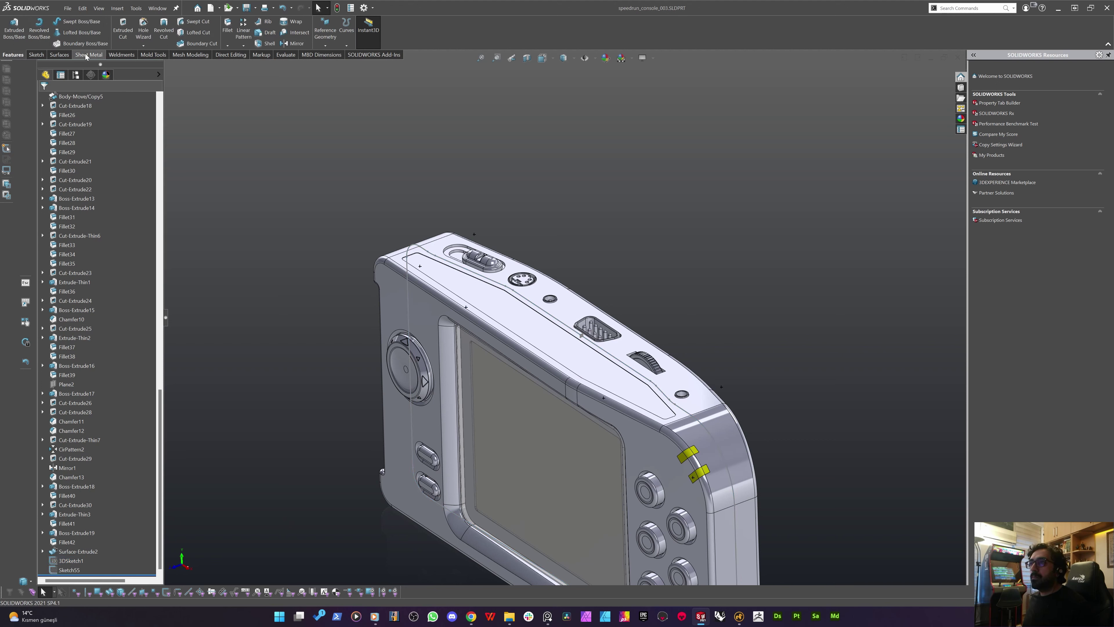
drag(186, 14, 189, 18)
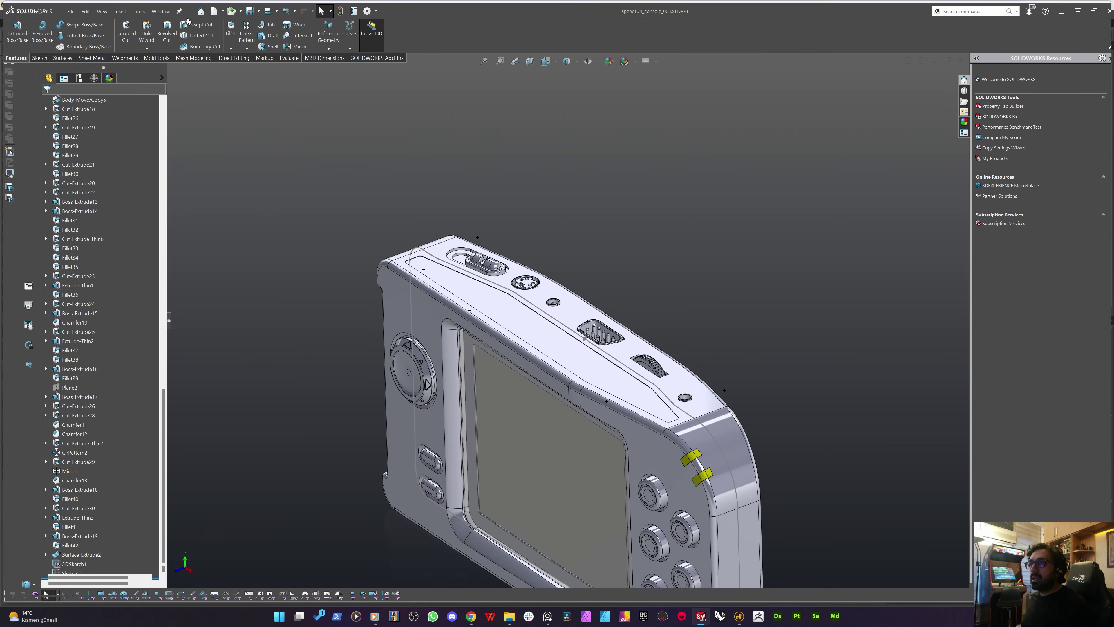
drag(507, 13, 501, 13)
double_click(501, 13)
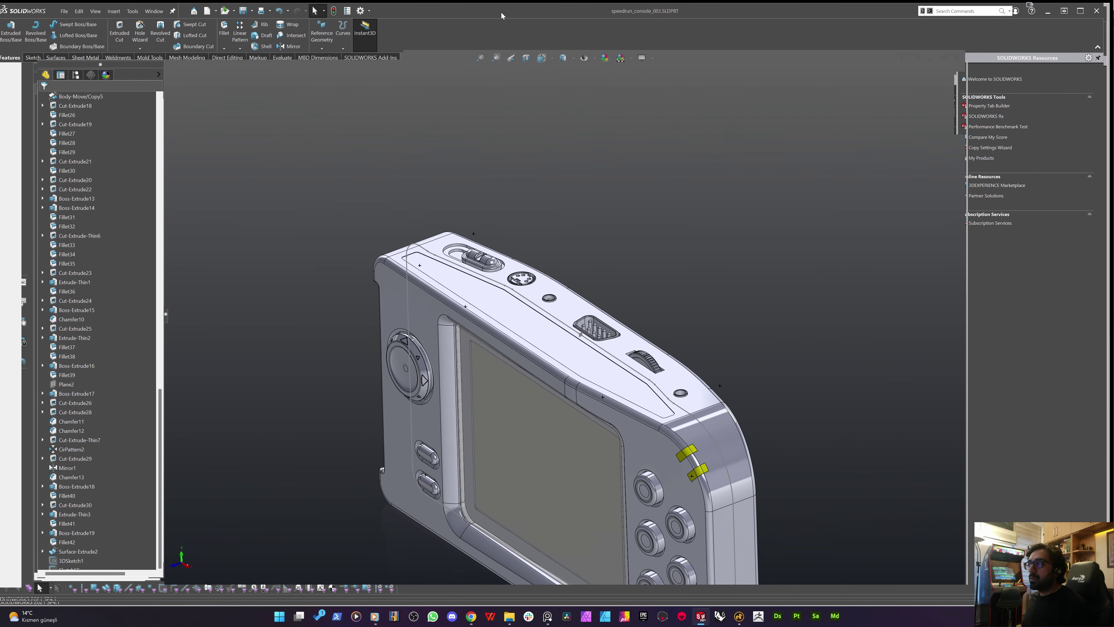
Start a Swept Cut and use the square sketch Sketch55 as its profile
click(191, 23)
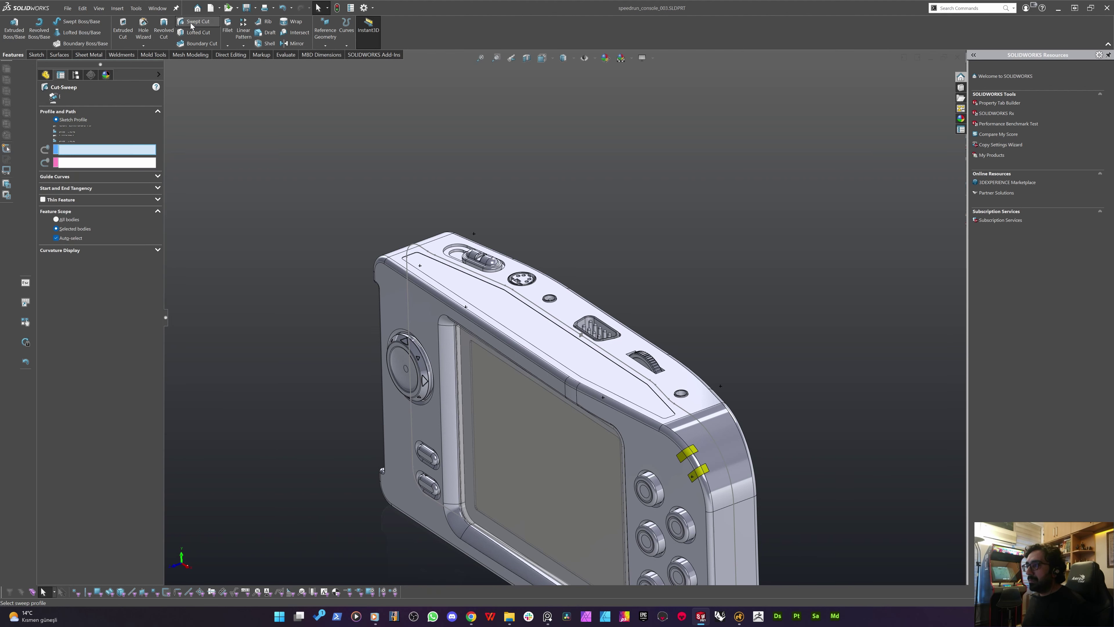
scroll(529, 269, down, 8)
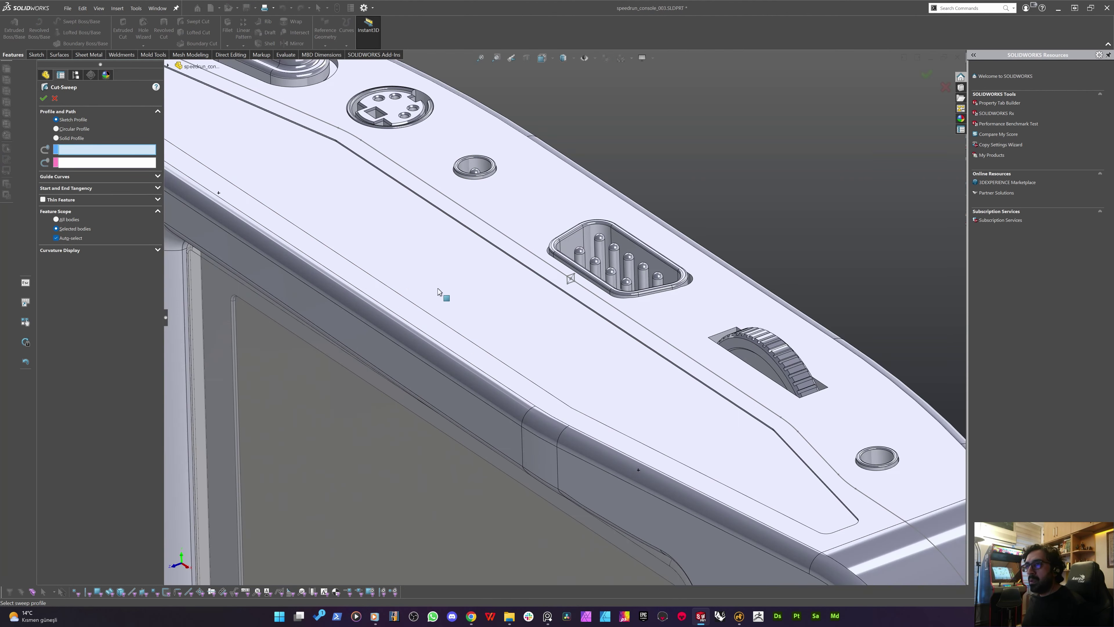
scroll(566, 283, down, 3)
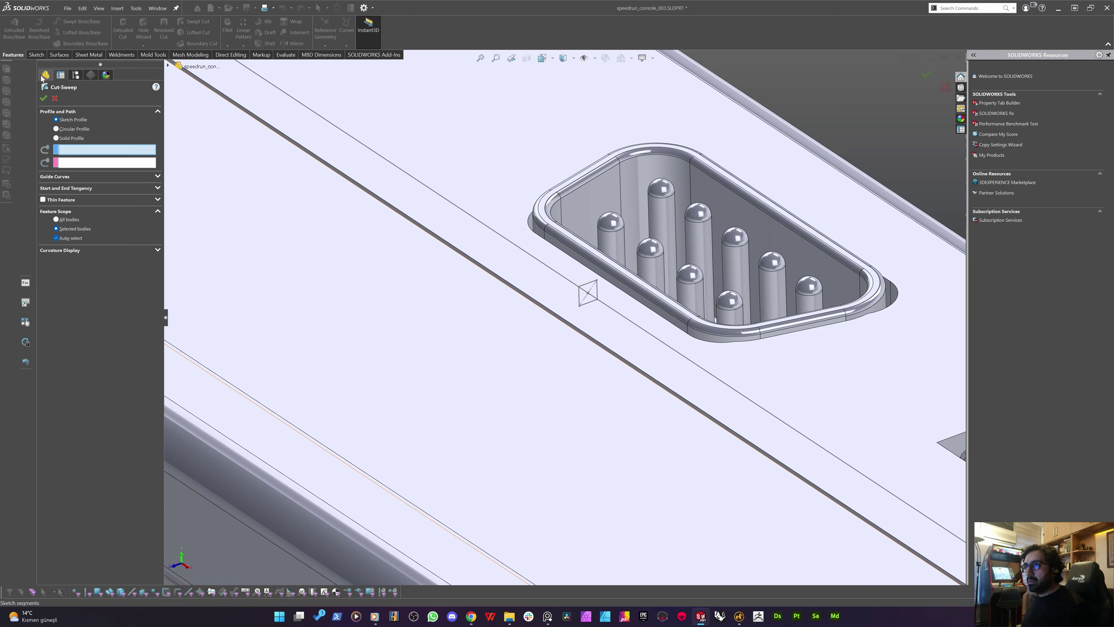
key(c)
scroll(231, 466, down, 2)
scroll(208, 506, down, 5)
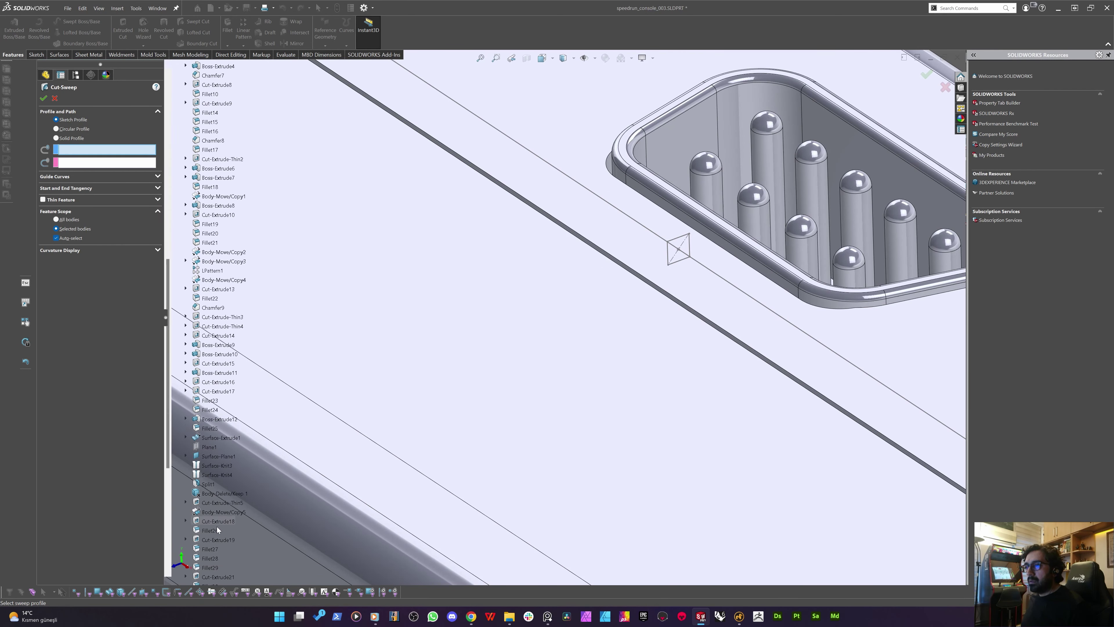
scroll(213, 543, down, 2)
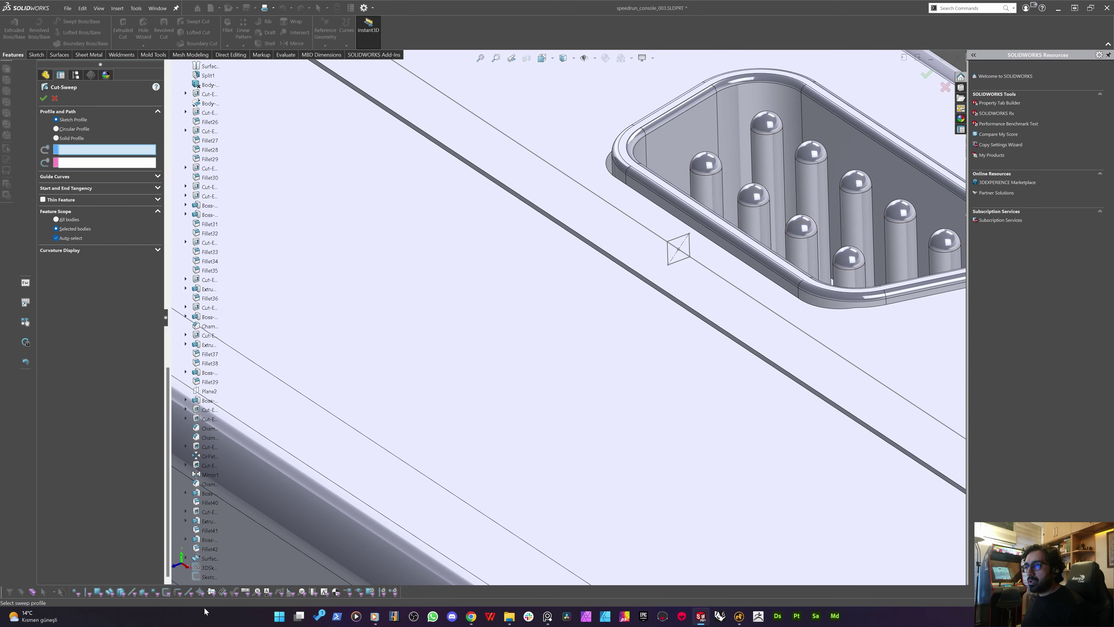
click(206, 577)
Use the closed curve 3DSketch1 as the sweep path and create the groove cut around the console body
click(81, 163)
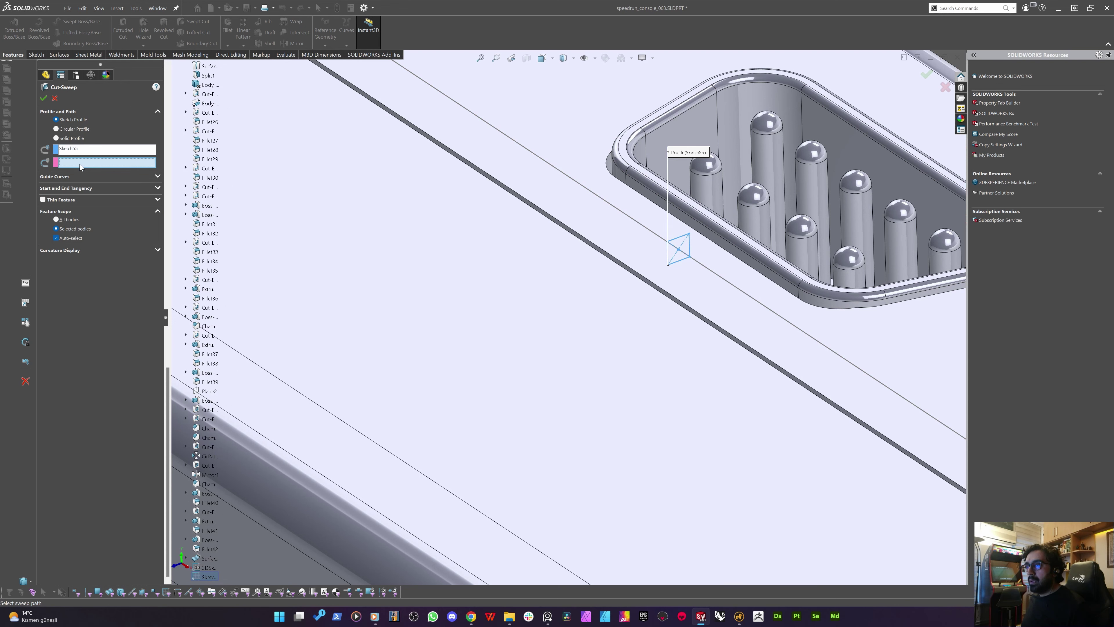
click(215, 566)
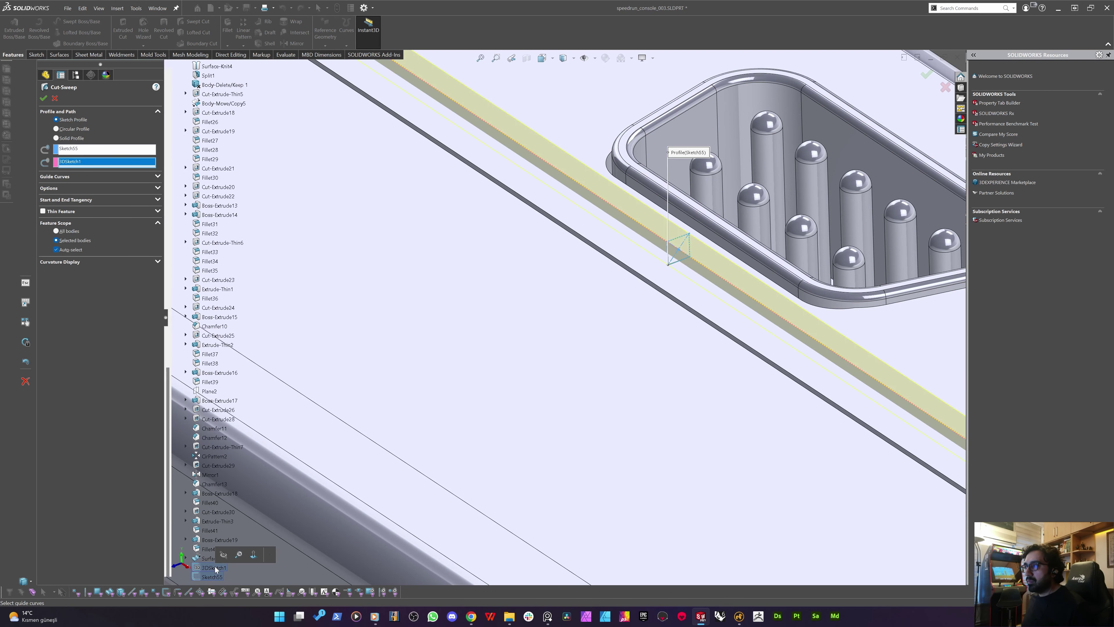
scroll(518, 288, up, 5)
scroll(518, 288, up, 5)
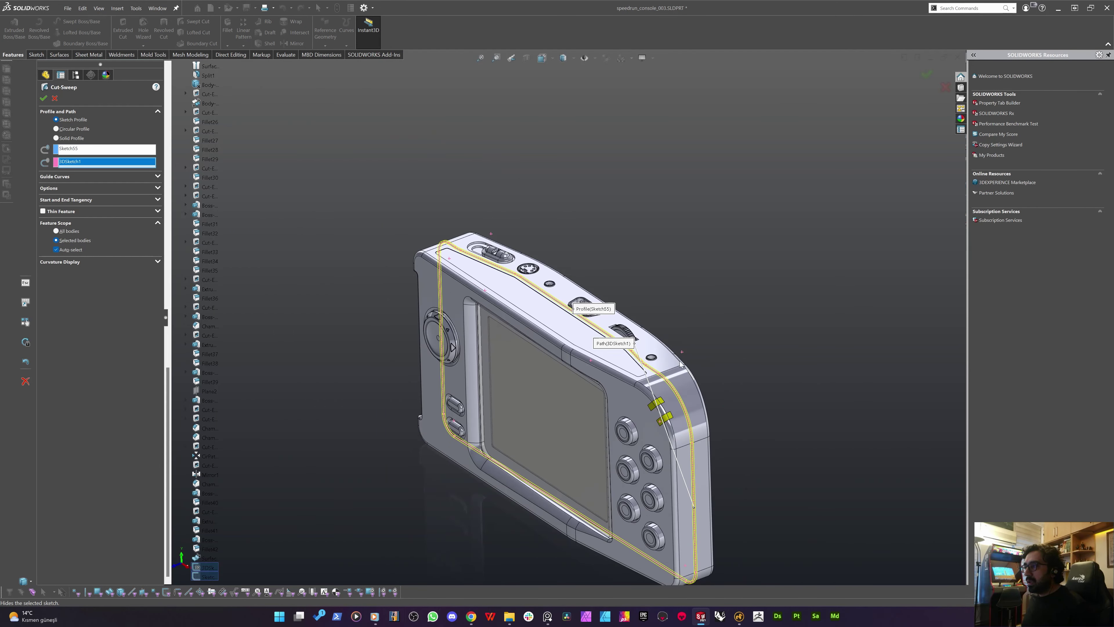
scroll(625, 433, down, 2)
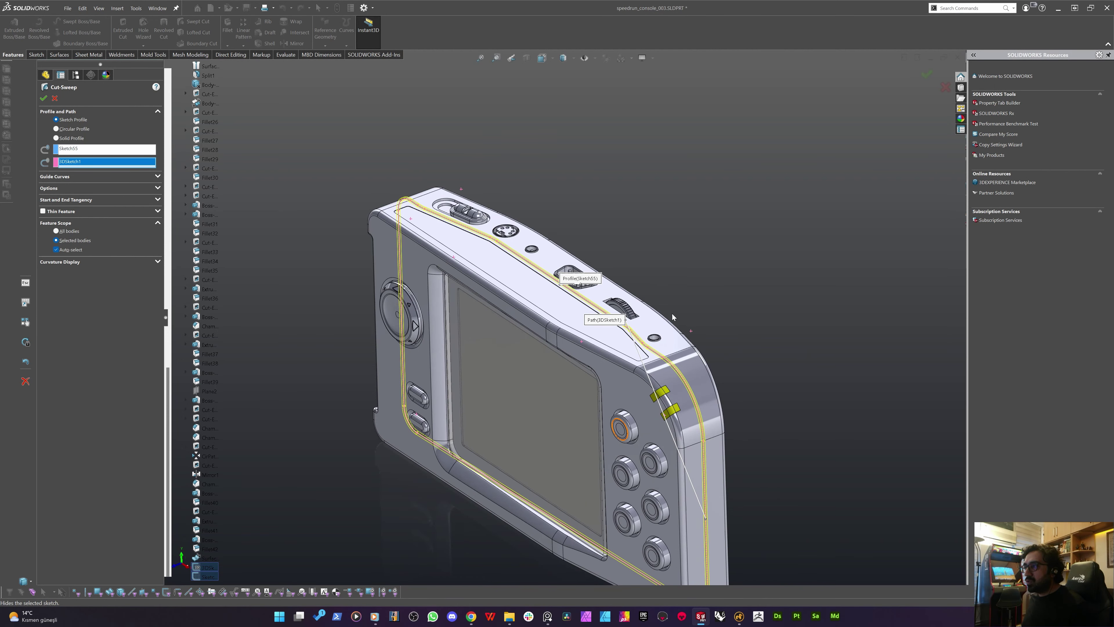
scroll(584, 439, down, 5)
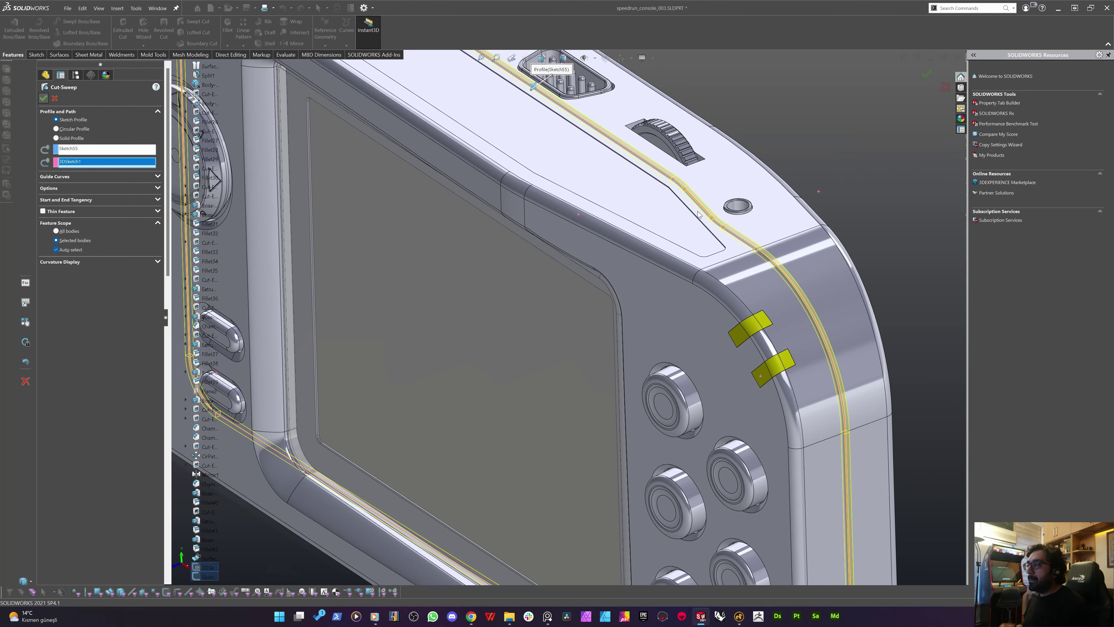
key(Return)
Set the width of the swept groove's profile to 0.6 mm and rebuild the model
middle_drag(613, 224, 569, 163)
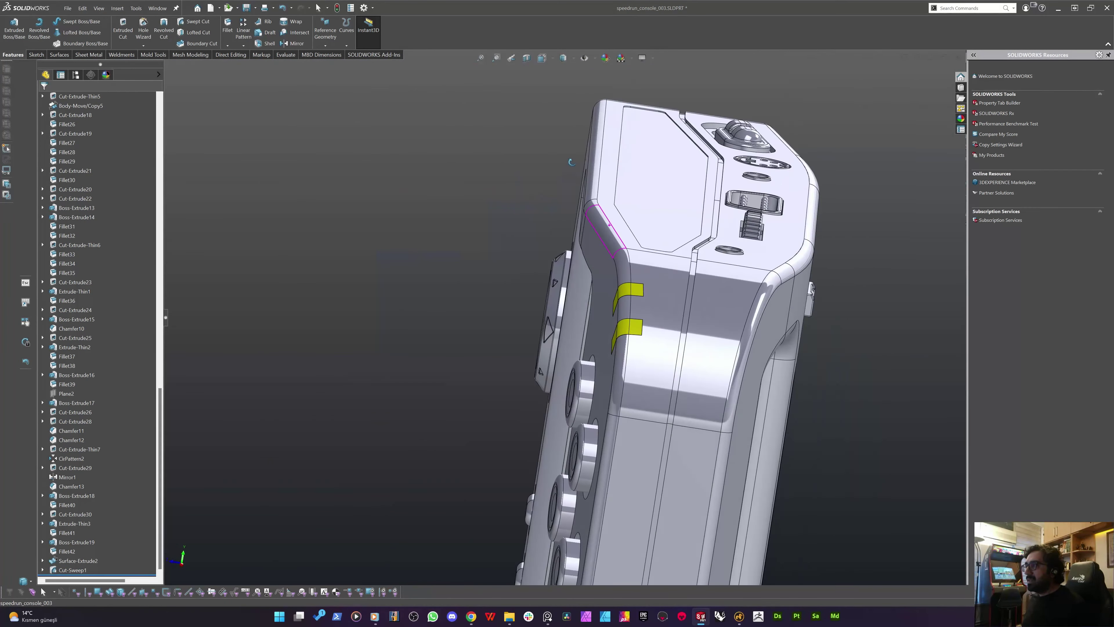
scroll(665, 249, up, 5)
middle_drag(615, 333, 650, 289)
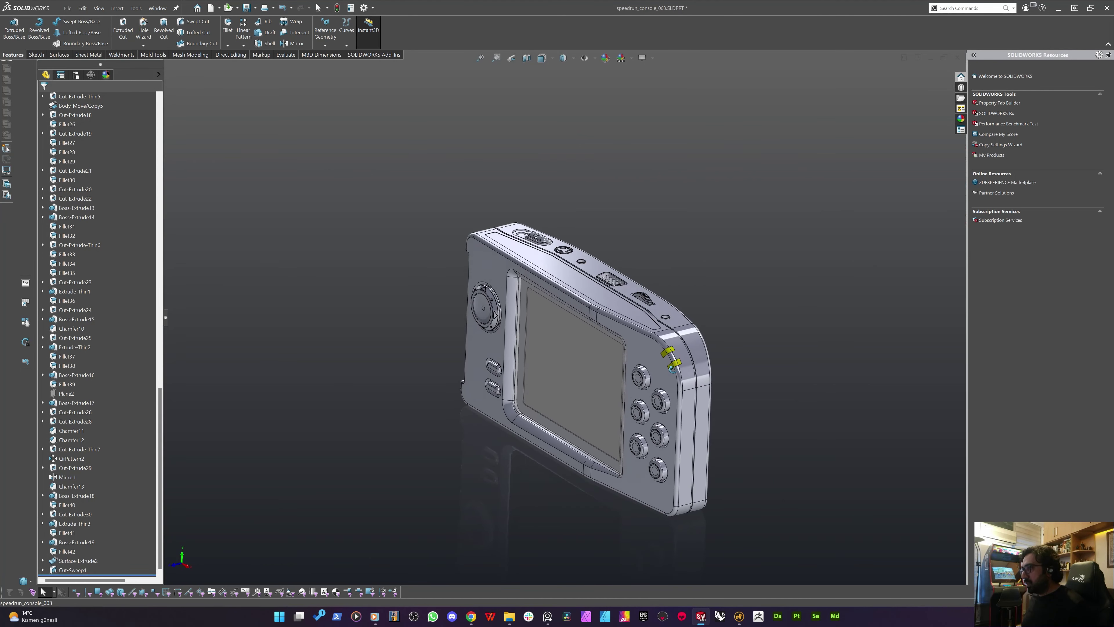
scroll(650, 289, down, 4)
scroll(495, 343, down, 1)
scroll(486, 307, down, 3)
scroll(486, 307, down, 5)
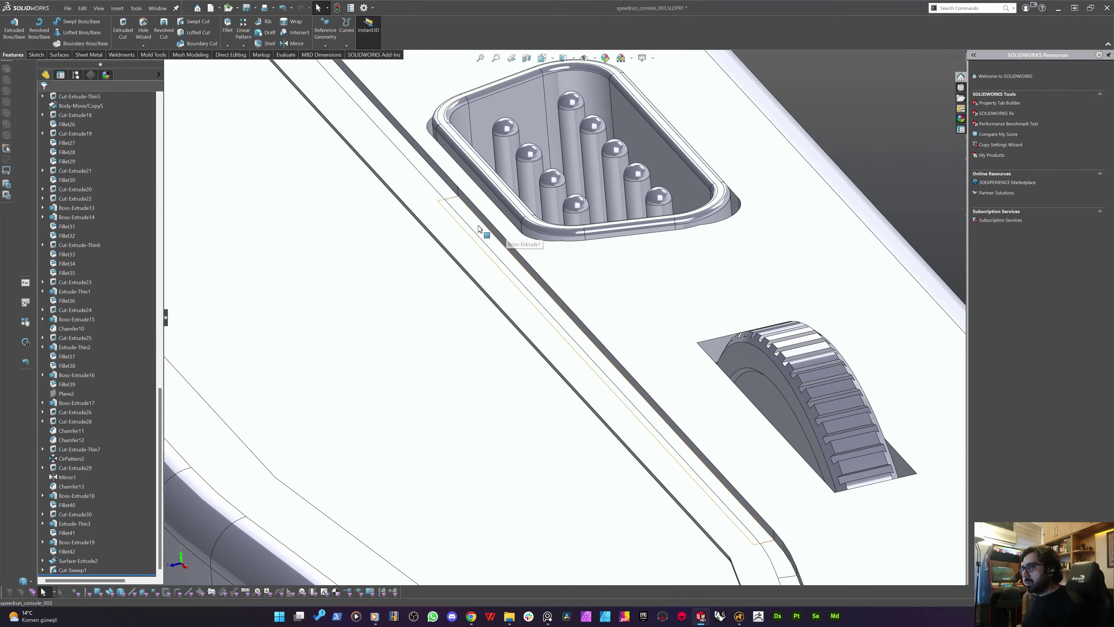
double_click(479, 228)
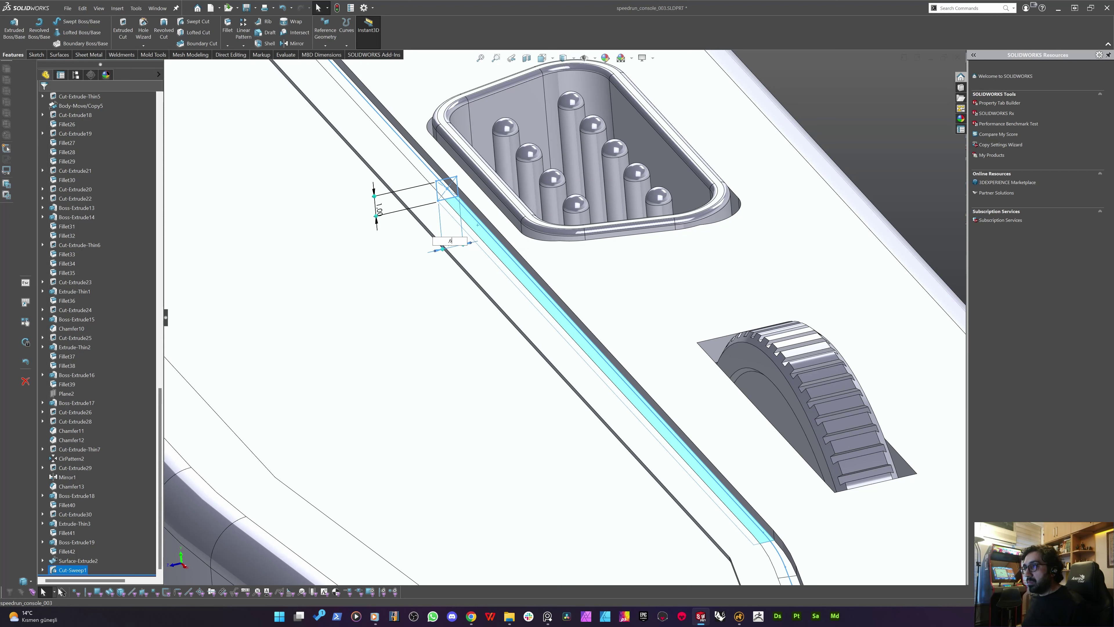
key(Return)
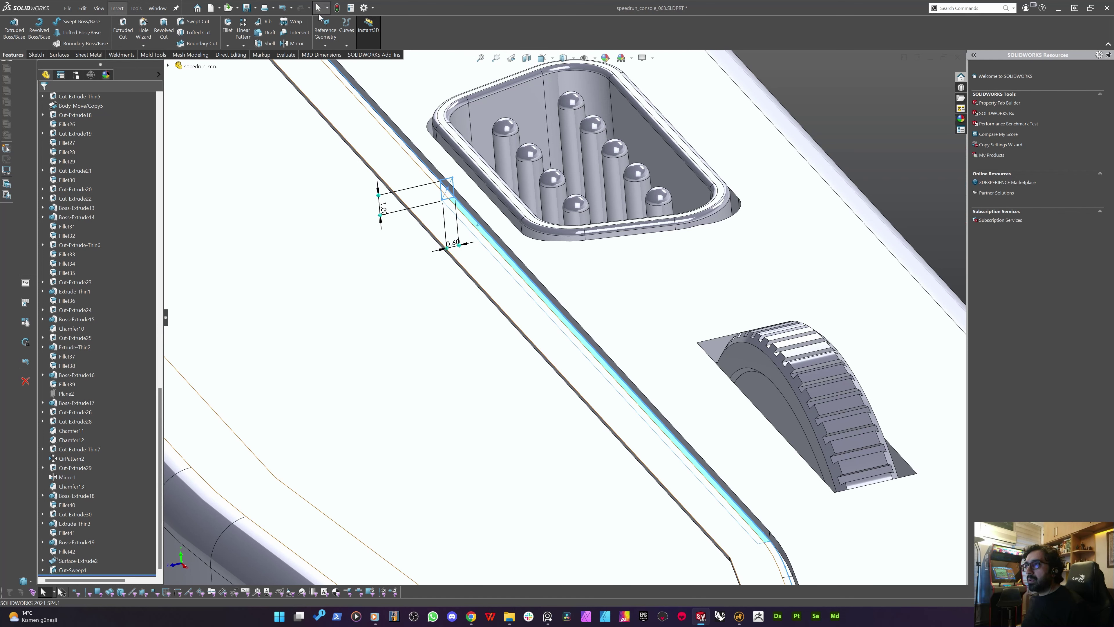
click(337, 8)
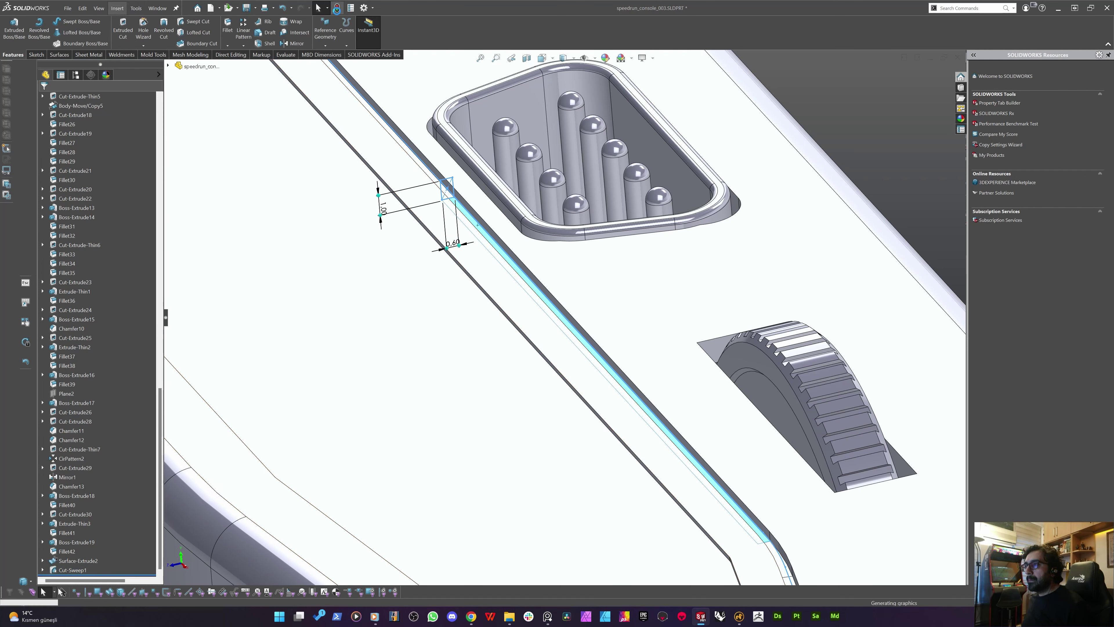
Show the swept groove's dimensions again and set its profile width to 0.4 mm
scroll(571, 201, up, 5)
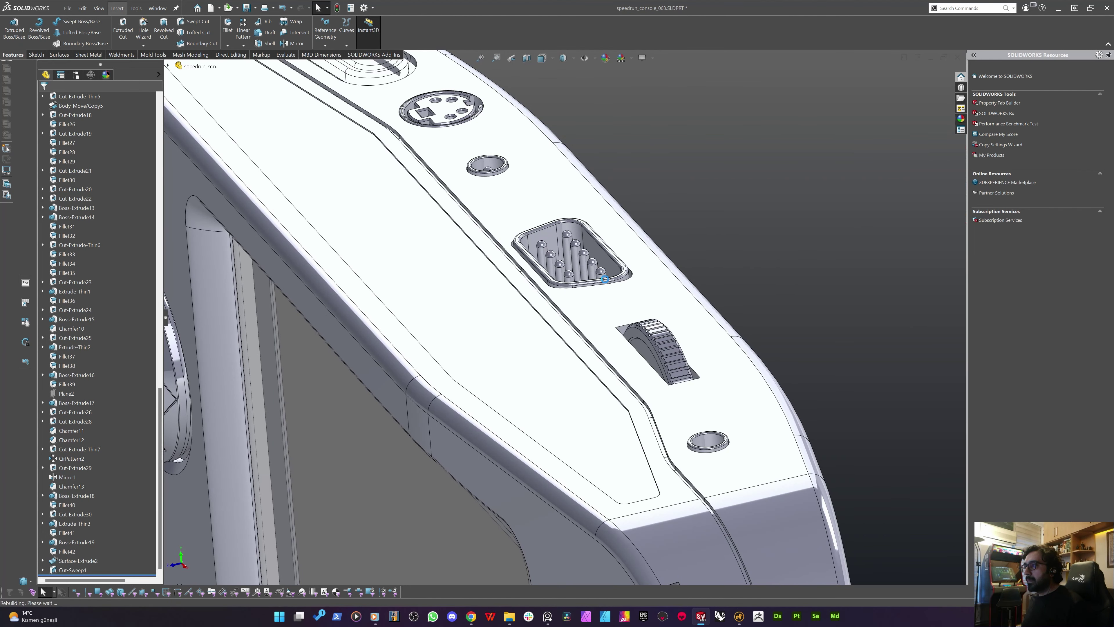
scroll(564, 316, up, 8)
middle_drag(482, 316, 482, 189)
scroll(542, 314, down, 5)
scroll(542, 315, down, 10)
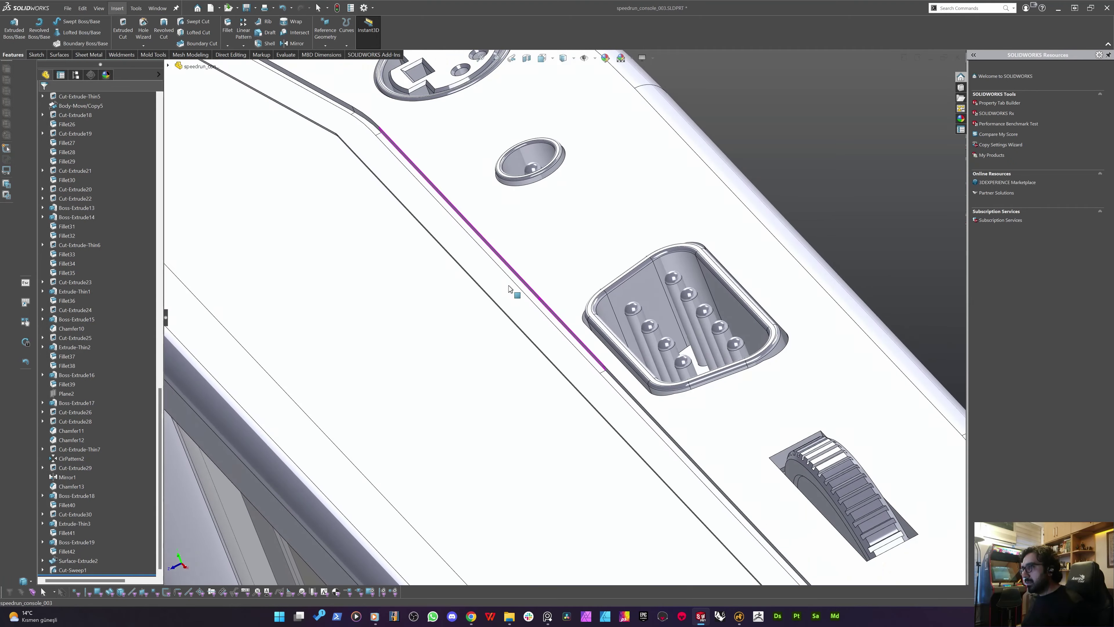
double_click(537, 276)
scroll(563, 321, up, 6)
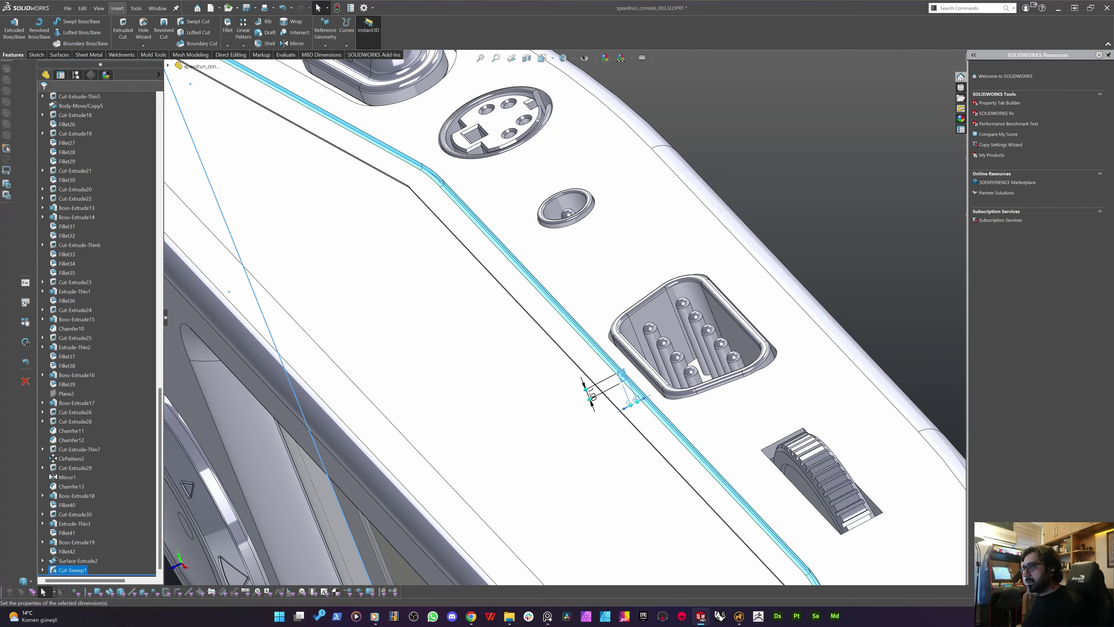
double_click(591, 394)
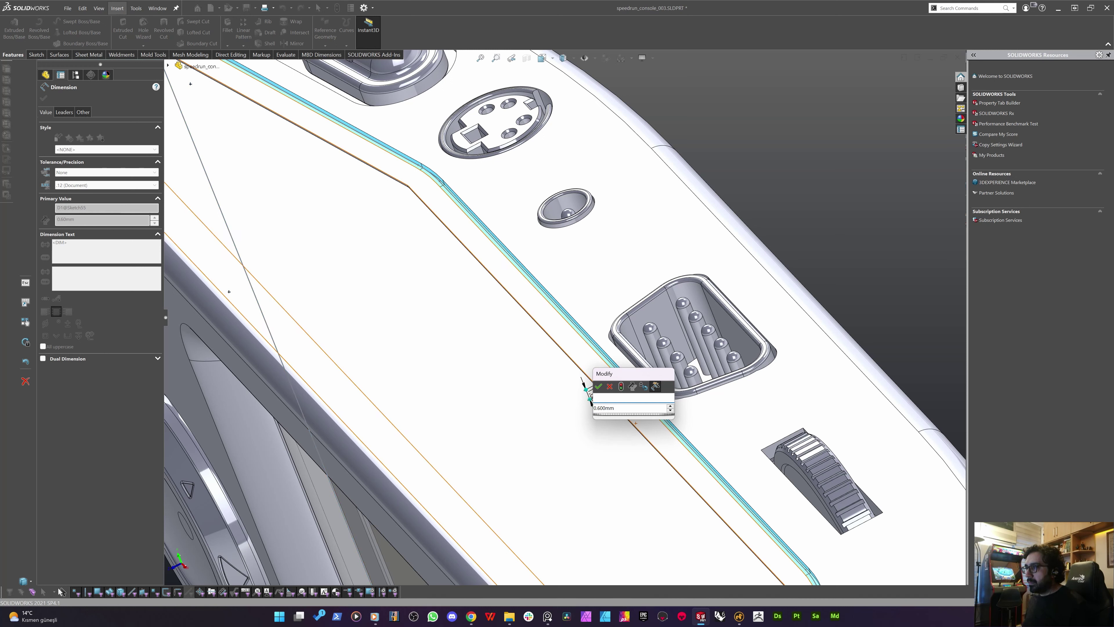
click(619, 413)
click(616, 314)
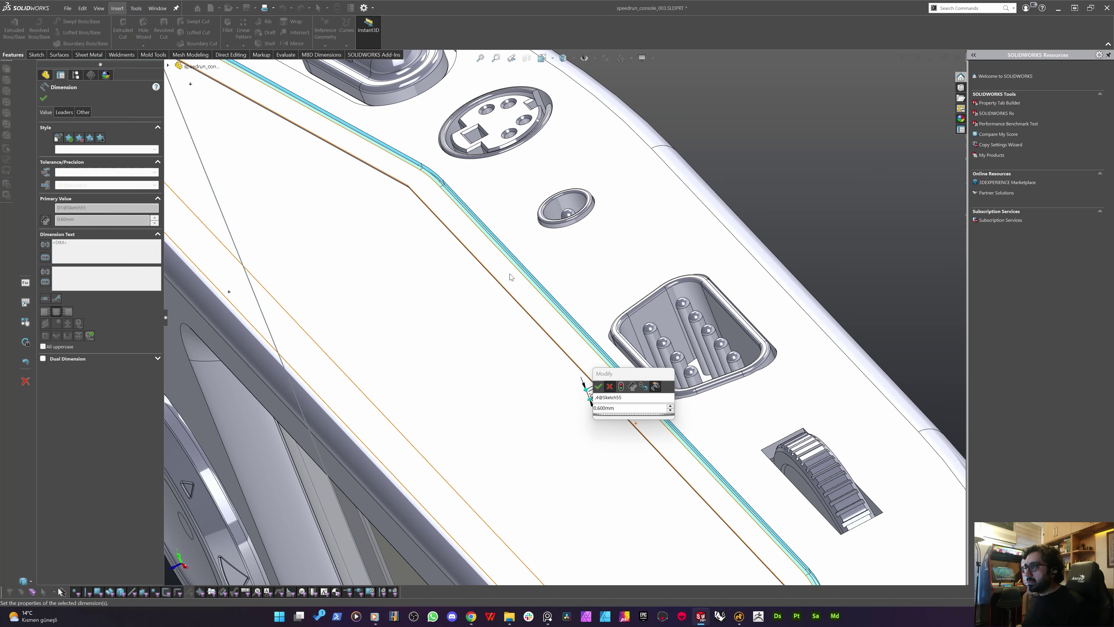
key(Return)
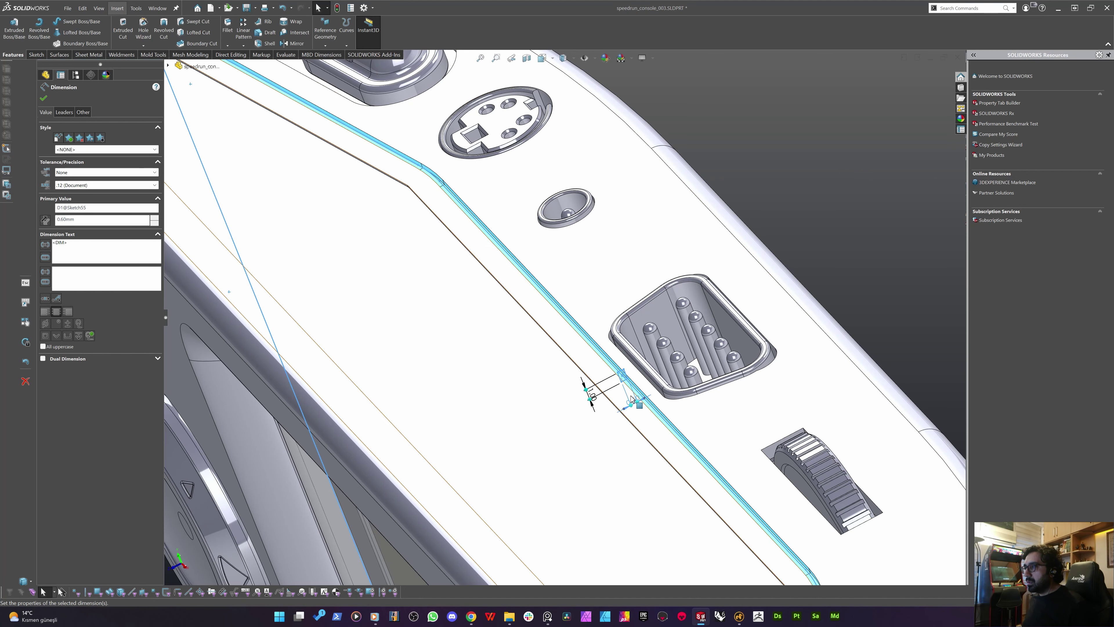
double_click(632, 401)
text(.4)
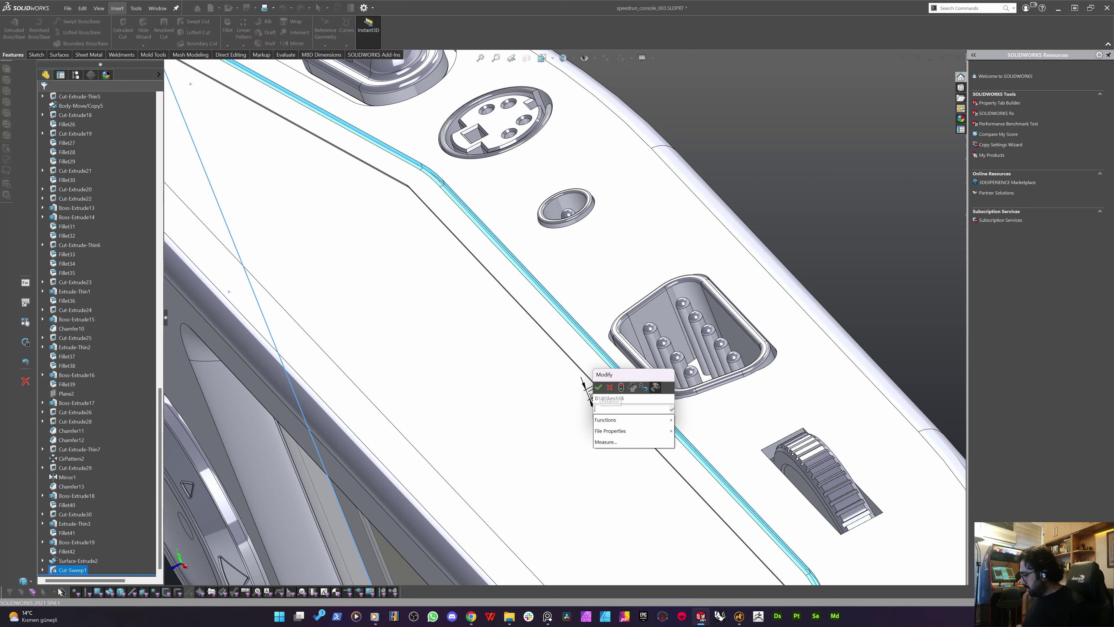
key(Return)
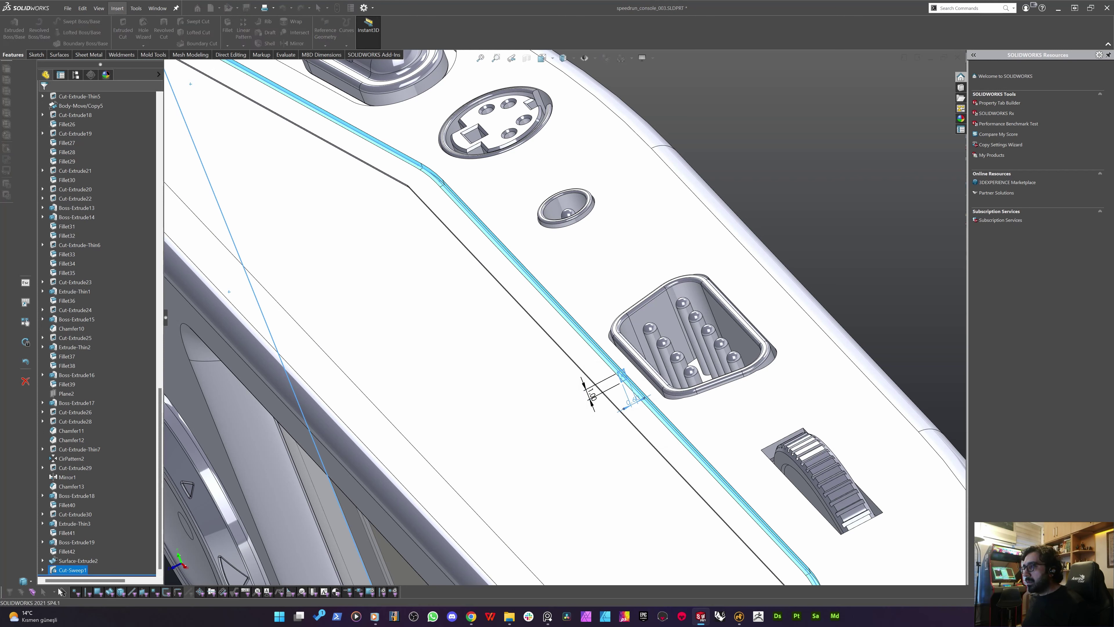
Change the height dimension of the swept groove's profile and rebuild the model
double_click(592, 396)
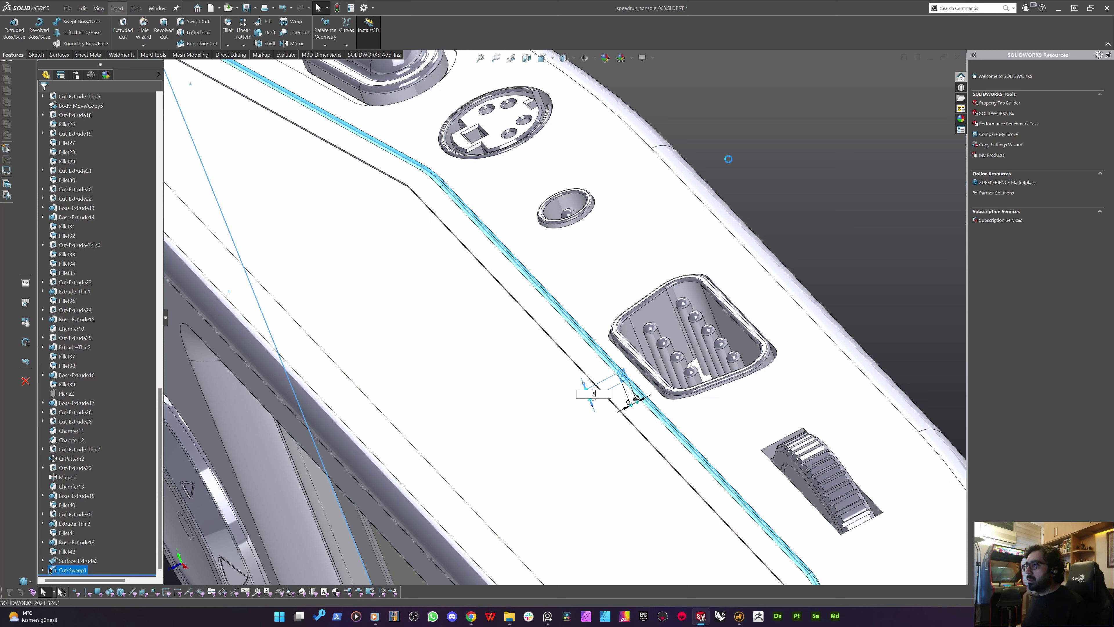
key(Return)
key(Escape)
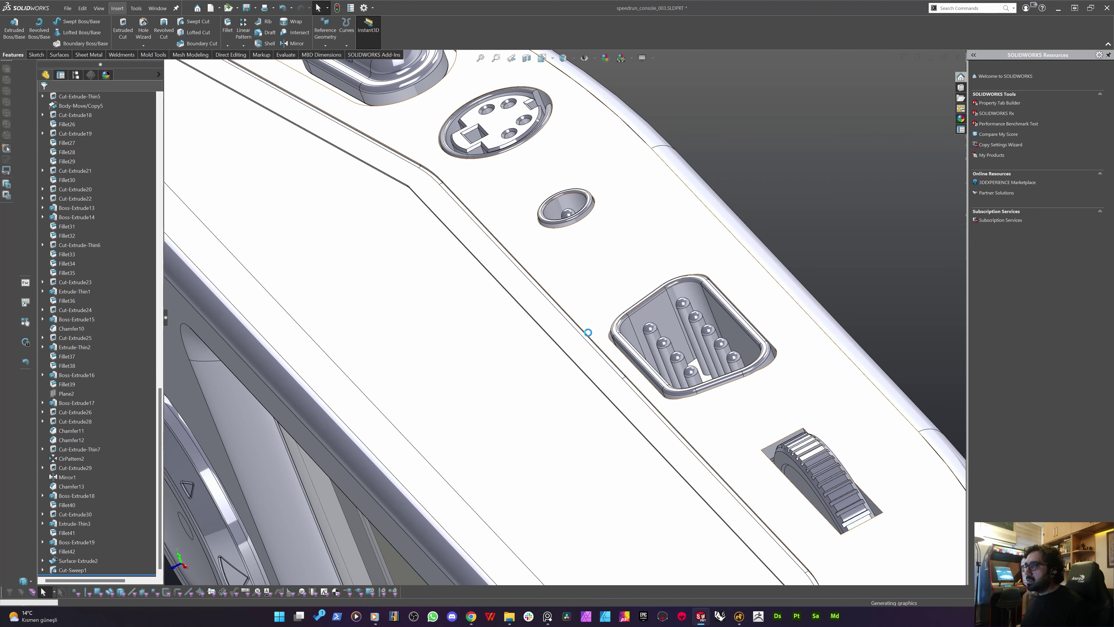
Examine the swept groove's walls on the console's underside where it crosses the edges of the shallow recessed outline
scroll(565, 317, up, 5)
middle_drag(472, 443, 698, 154)
scroll(599, 335, down, 8)
middle_drag(598, 335, 422, 436)
scroll(647, 332, down, 6)
click(568, 330)
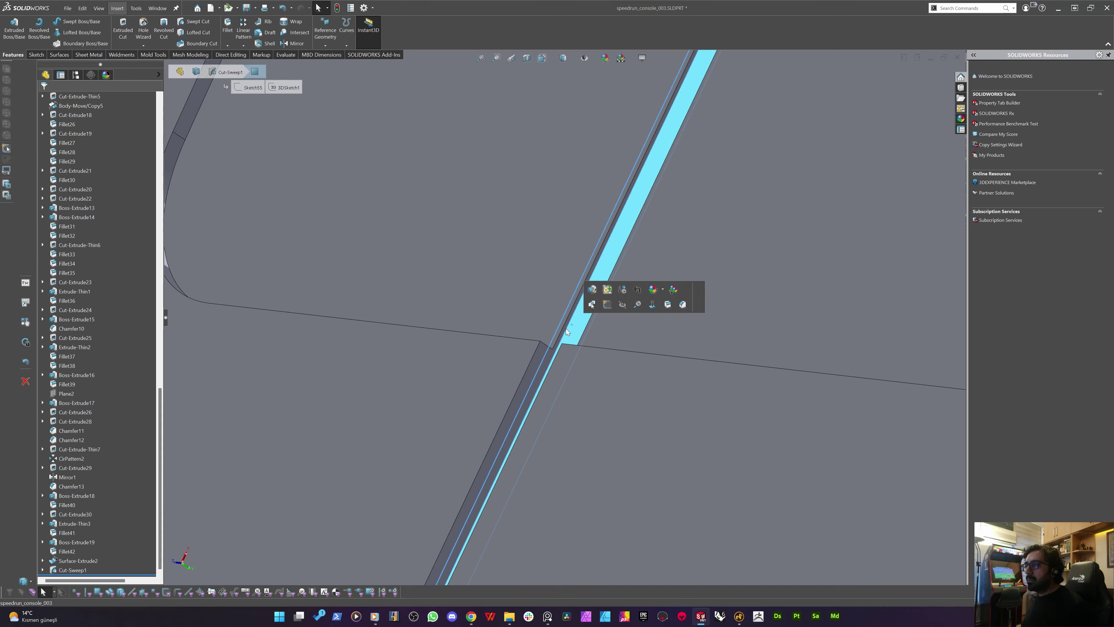
scroll(565, 328, up, 4)
middle_drag(545, 340, 527, 369)
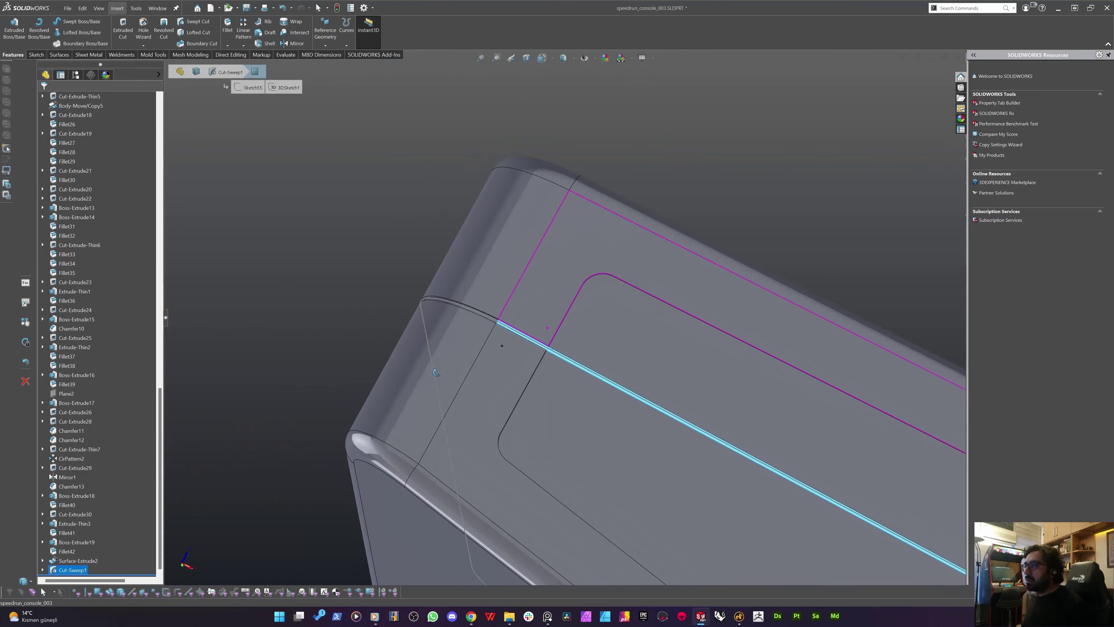
scroll(509, 289, down, 5)
middle_drag(505, 228, 562, 229)
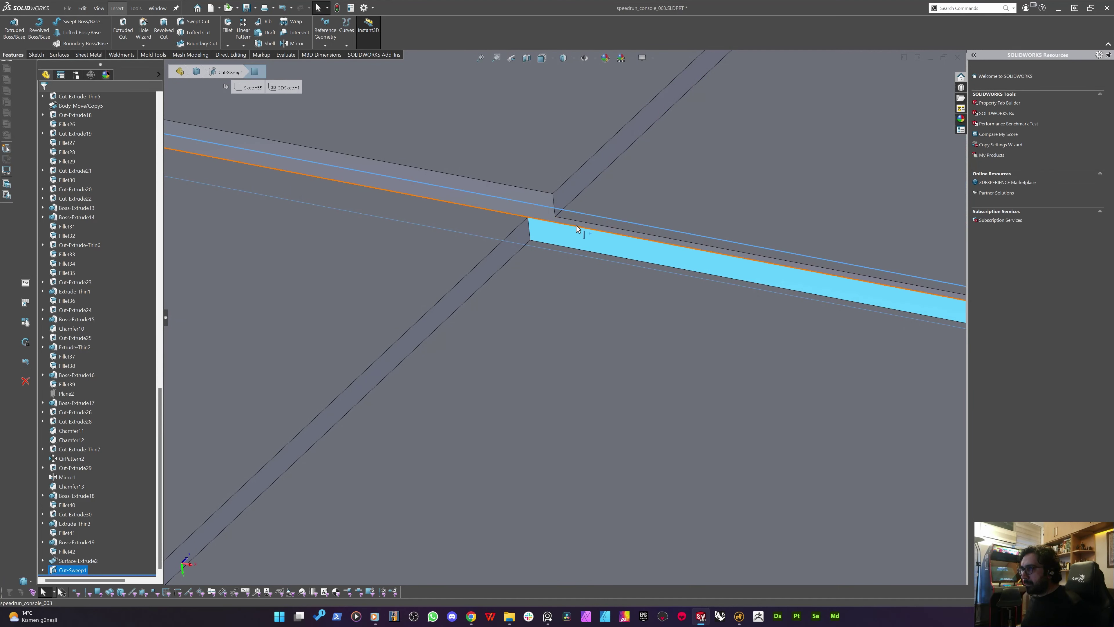
Sketch a corner rectangle about 99 mm long on the groove's floor along the larger recessed outline, ending at the recess edge
click(569, 221)
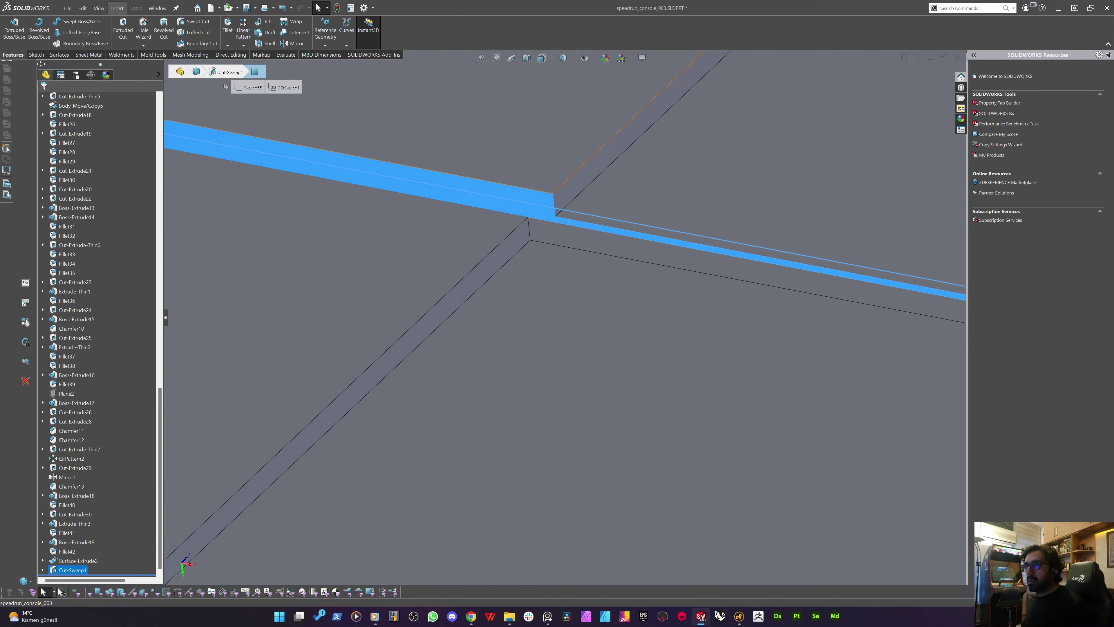
click(33, 55)
click(10, 30)
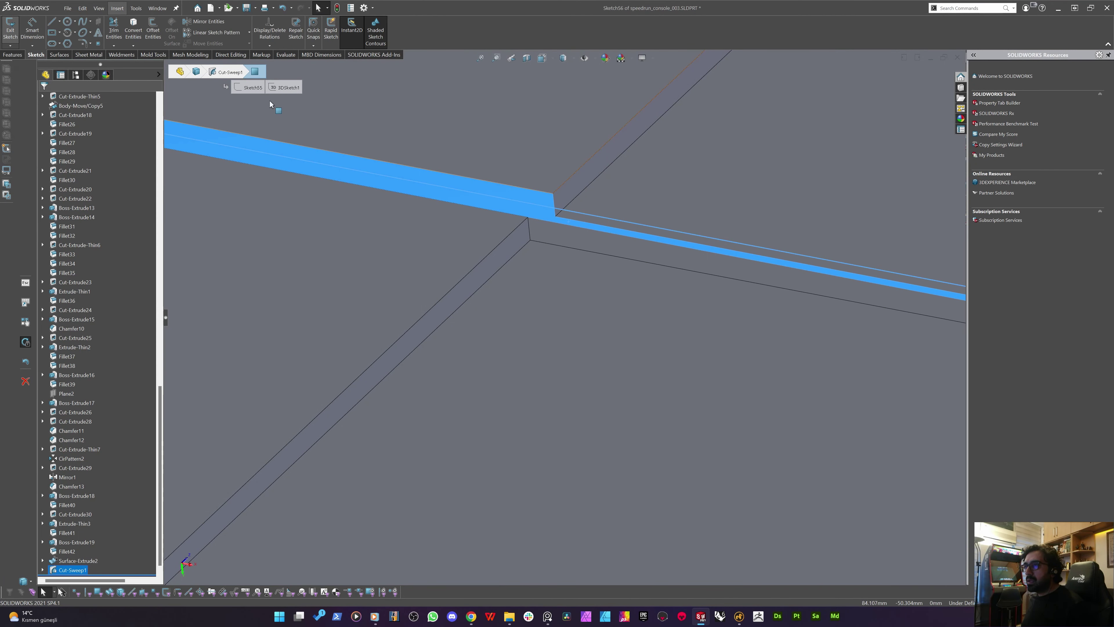
click(57, 33)
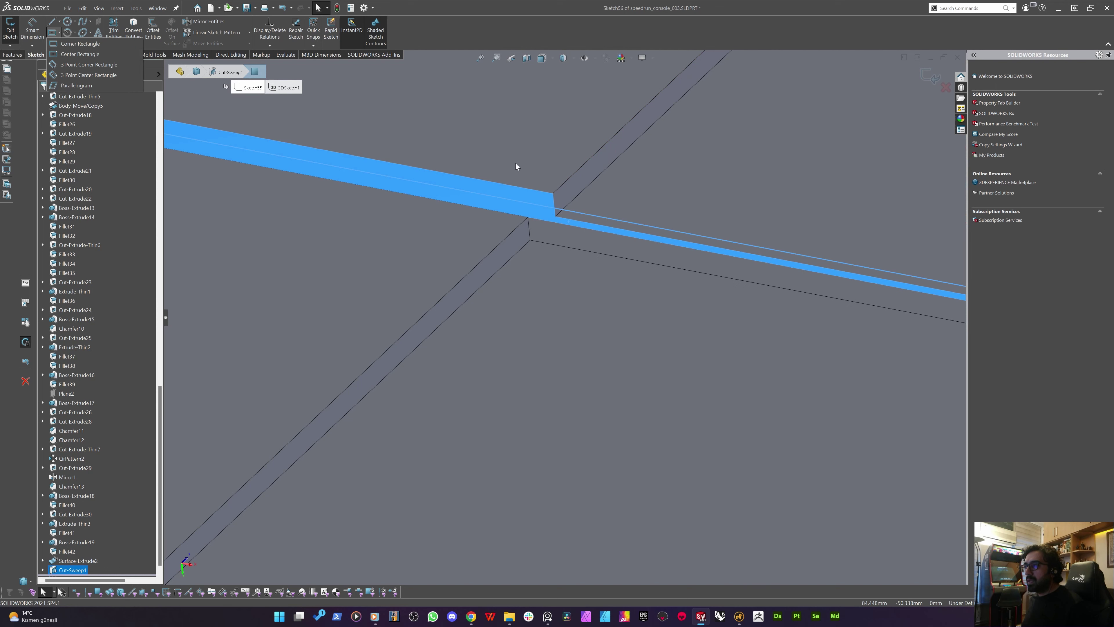
click(68, 46)
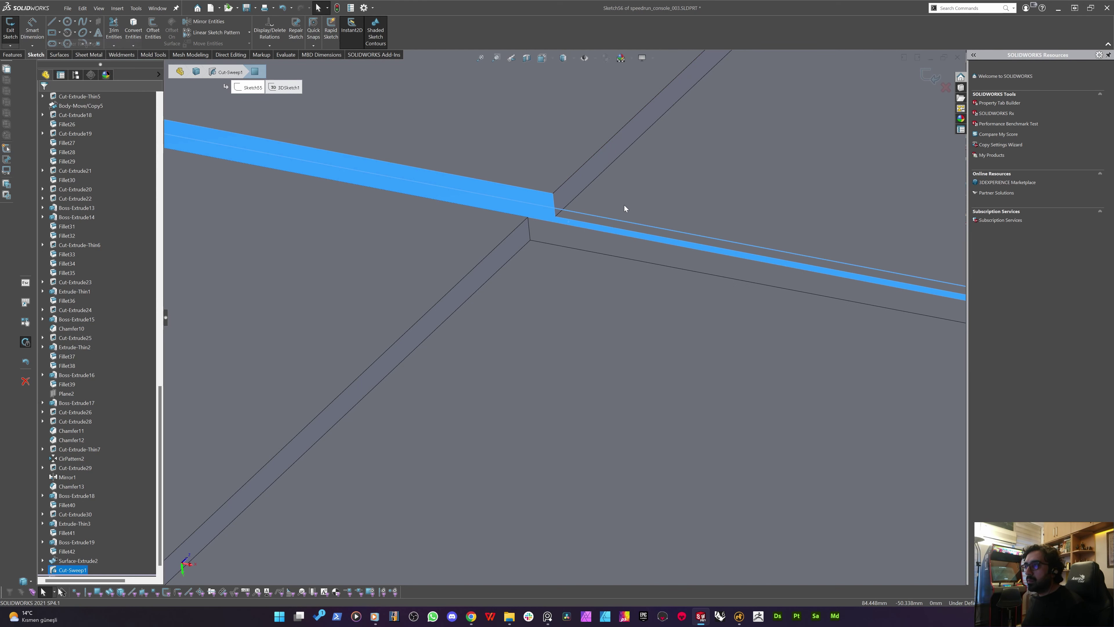
click(557, 218)
scroll(570, 263, up, 10)
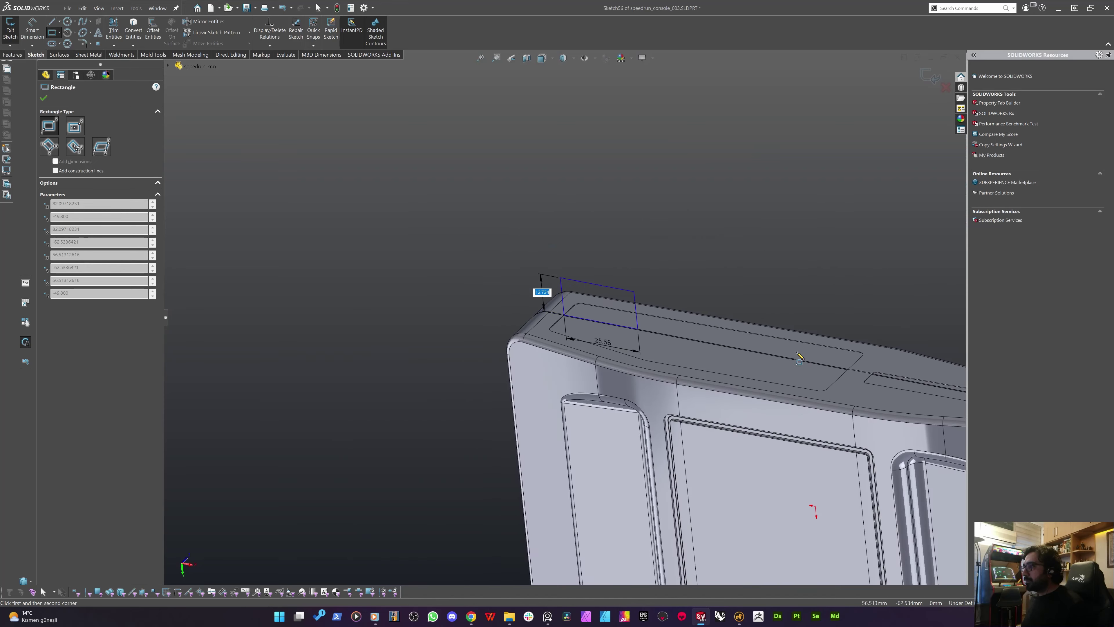
scroll(798, 358, down, 12)
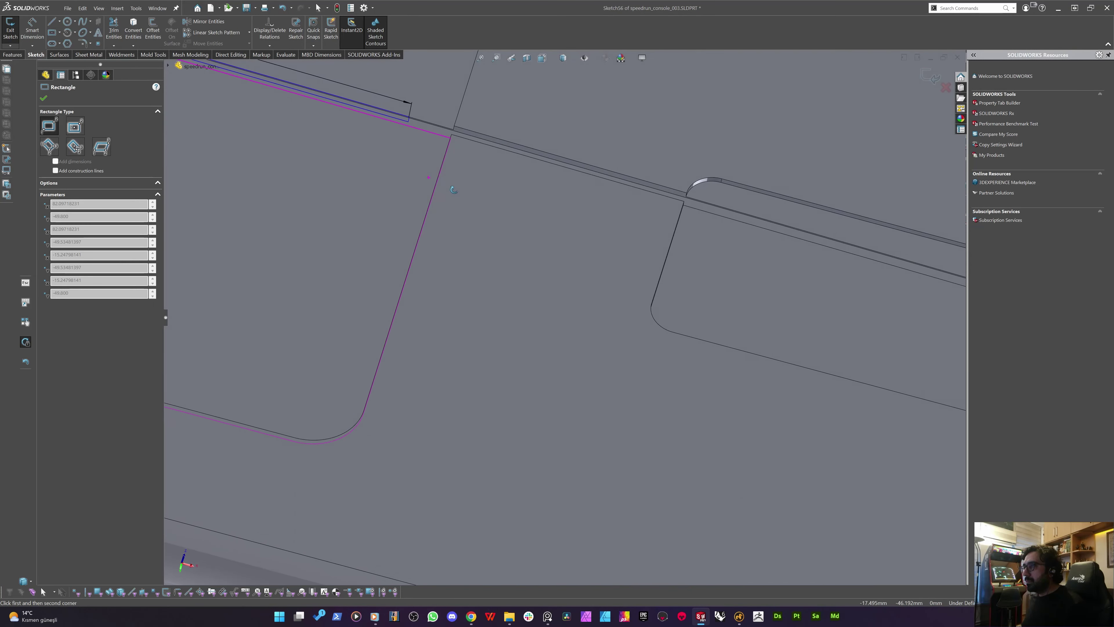
scroll(453, 190, down, 8)
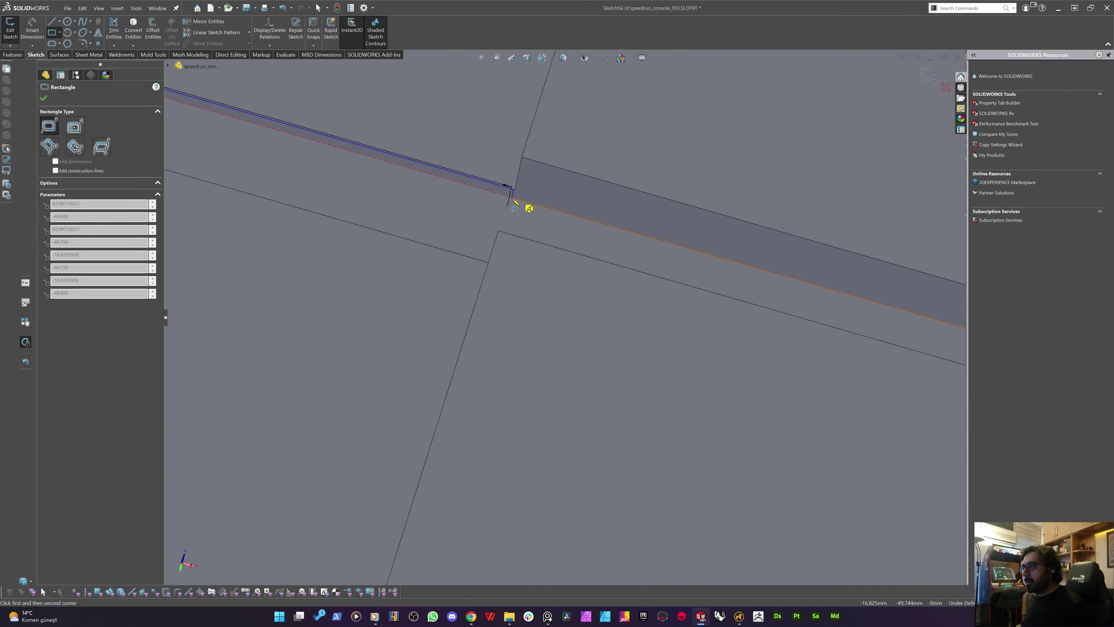
click(517, 198)
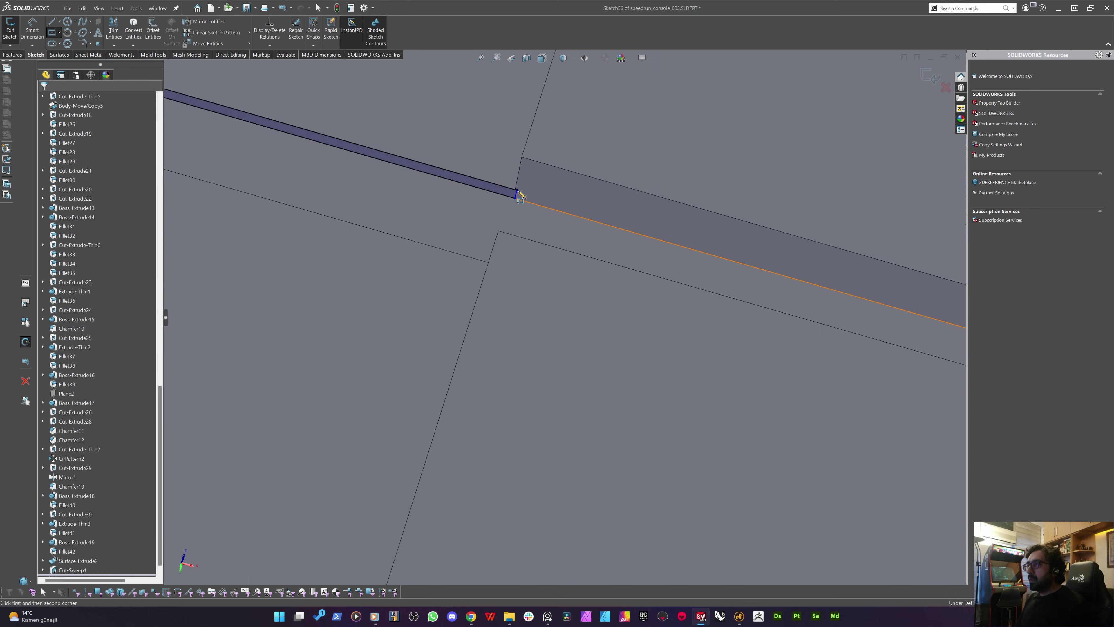
click(516, 190)
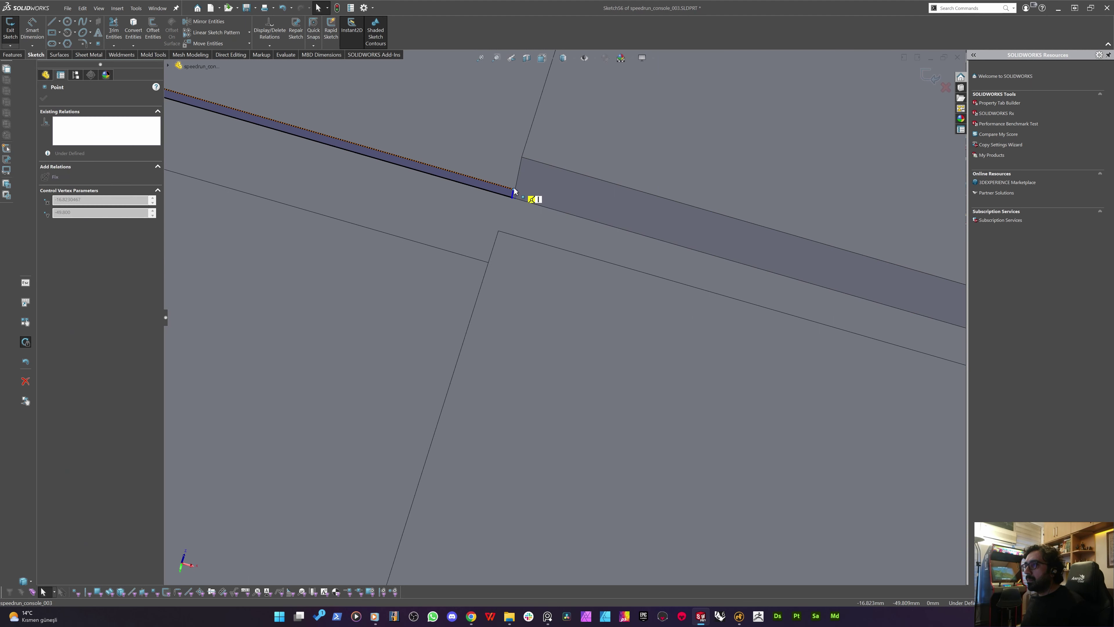
Add a second corner rectangle about 42 mm long across the groove inside the smaller recessed outline, with its end corner on the recess edge
scroll(463, 223, up, 4)
scroll(613, 327, up, 6)
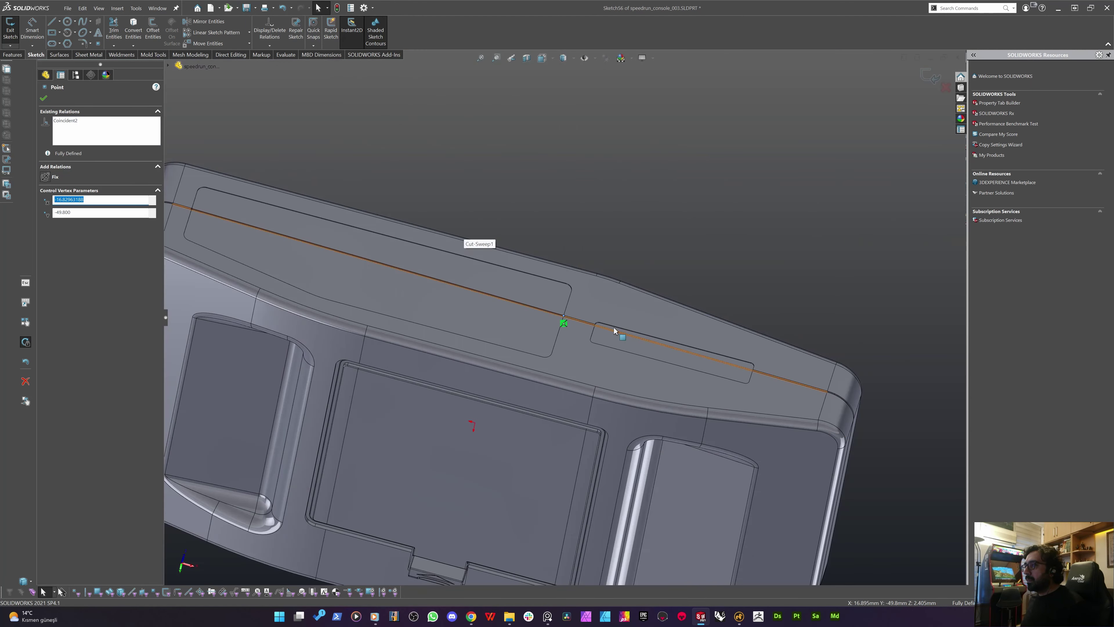
scroll(610, 325, down, 8)
middle_drag(577, 316, 511, 265)
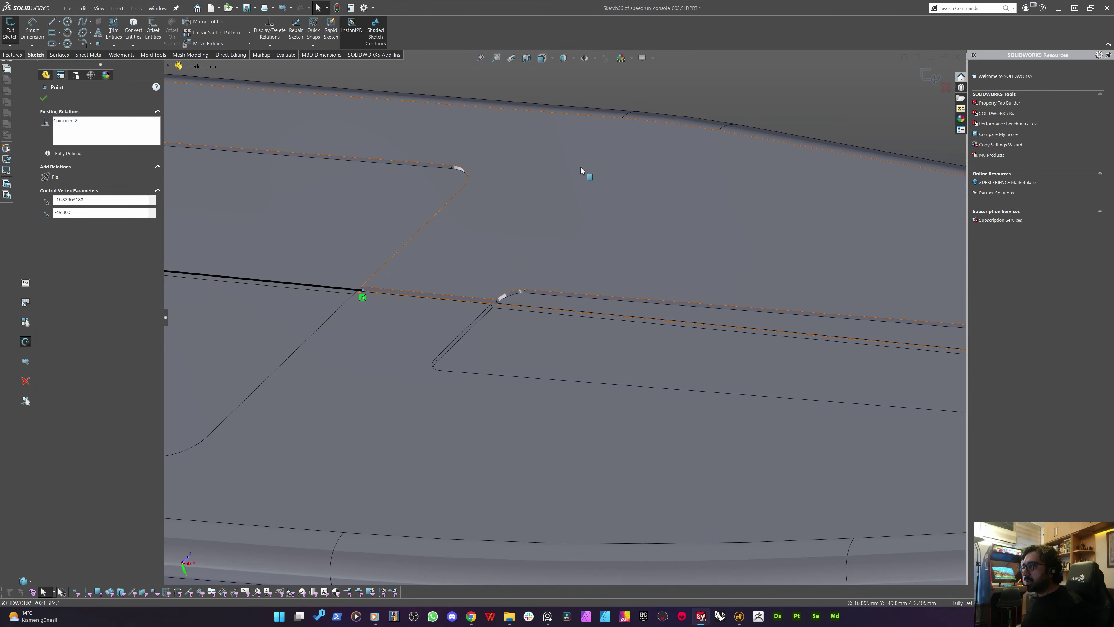
click(479, 186)
right_drag(619, 195, 711, 197)
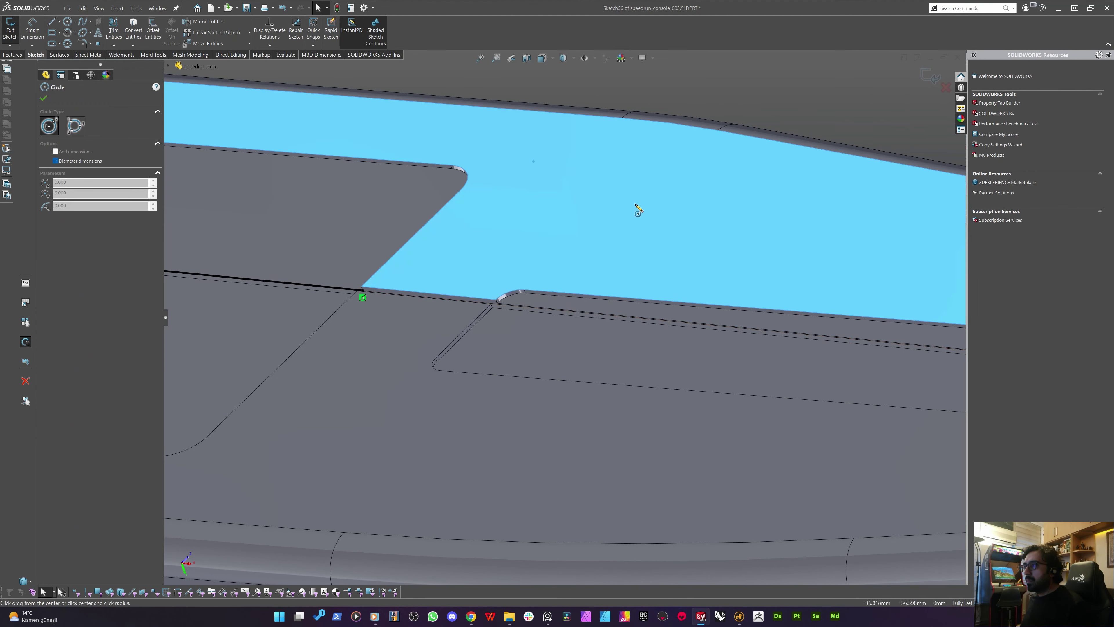
right_drag(562, 272, 603, 259)
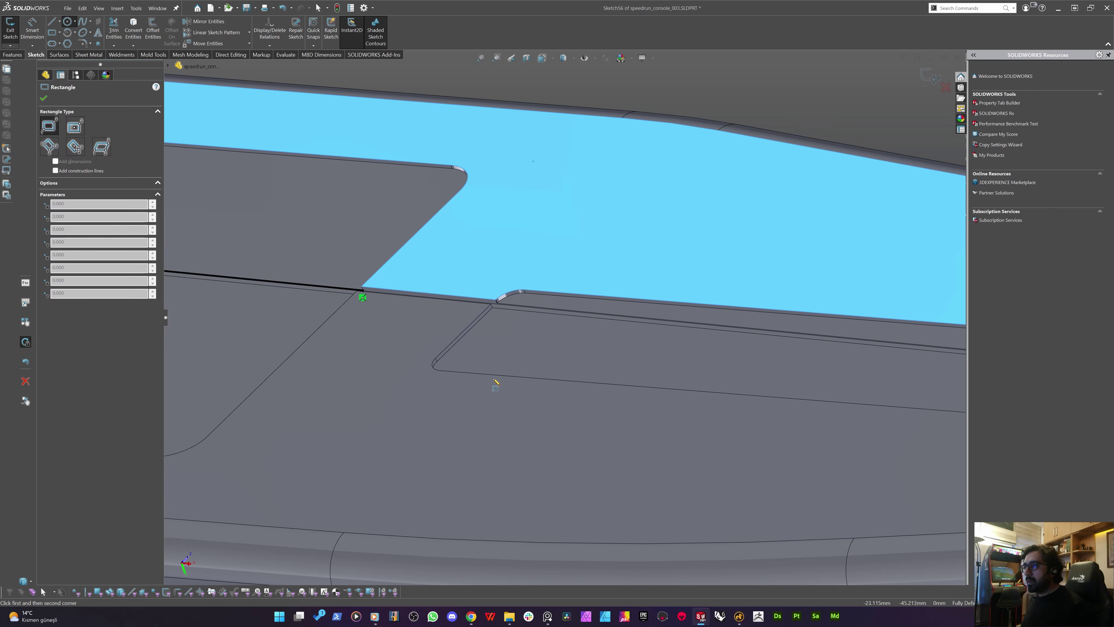
scroll(499, 315, down, 6)
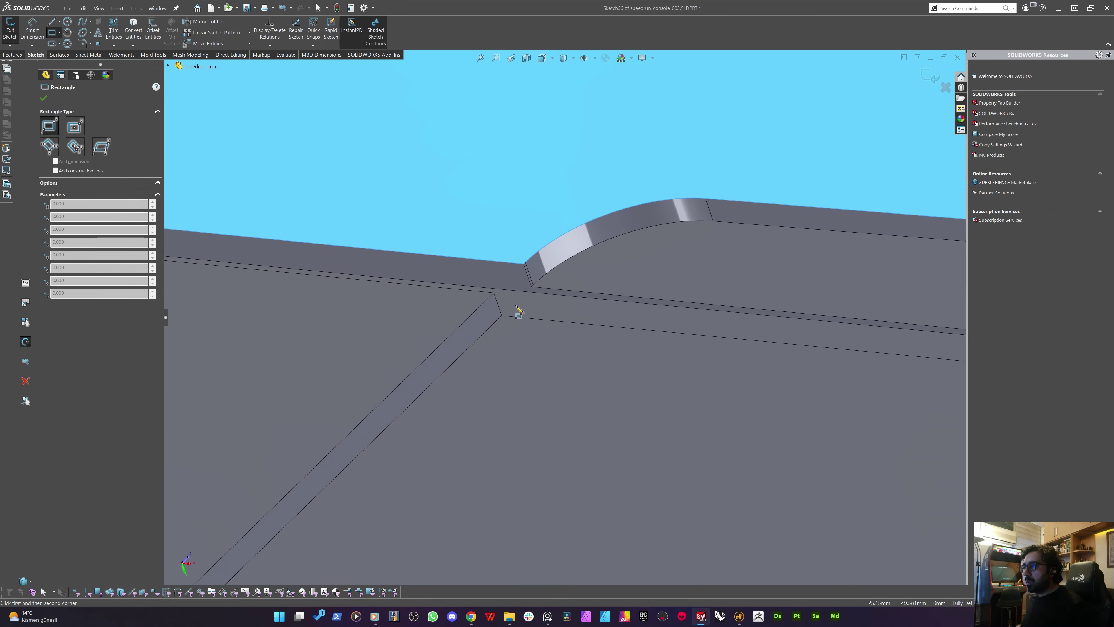
click(552, 284)
scroll(562, 307, up, 10)
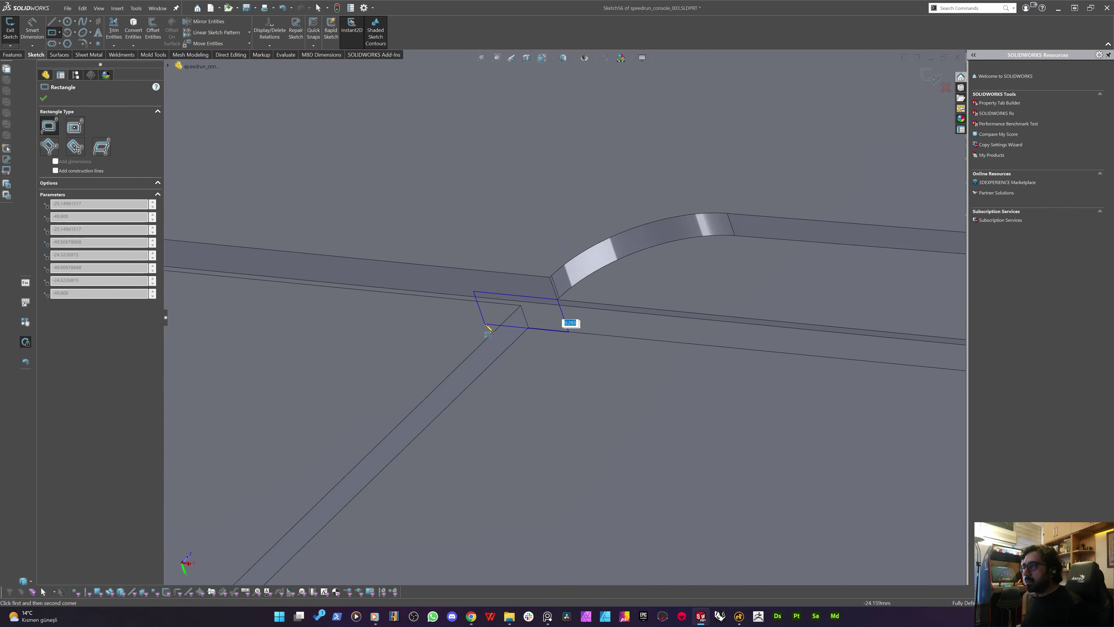
scroll(656, 324, down, 8)
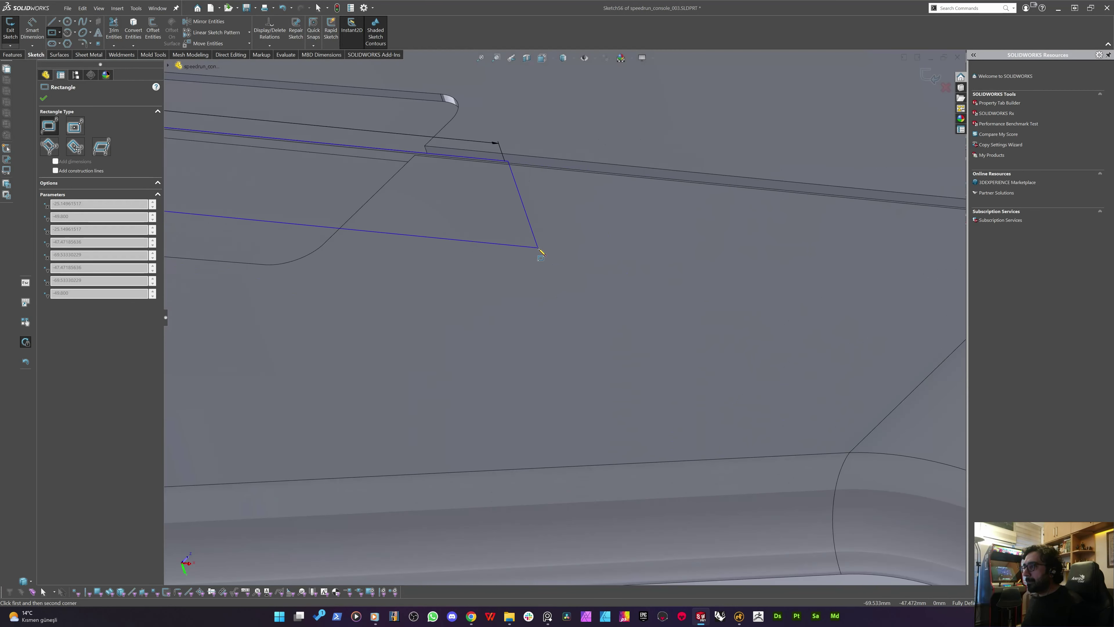
scroll(558, 317, down, 3)
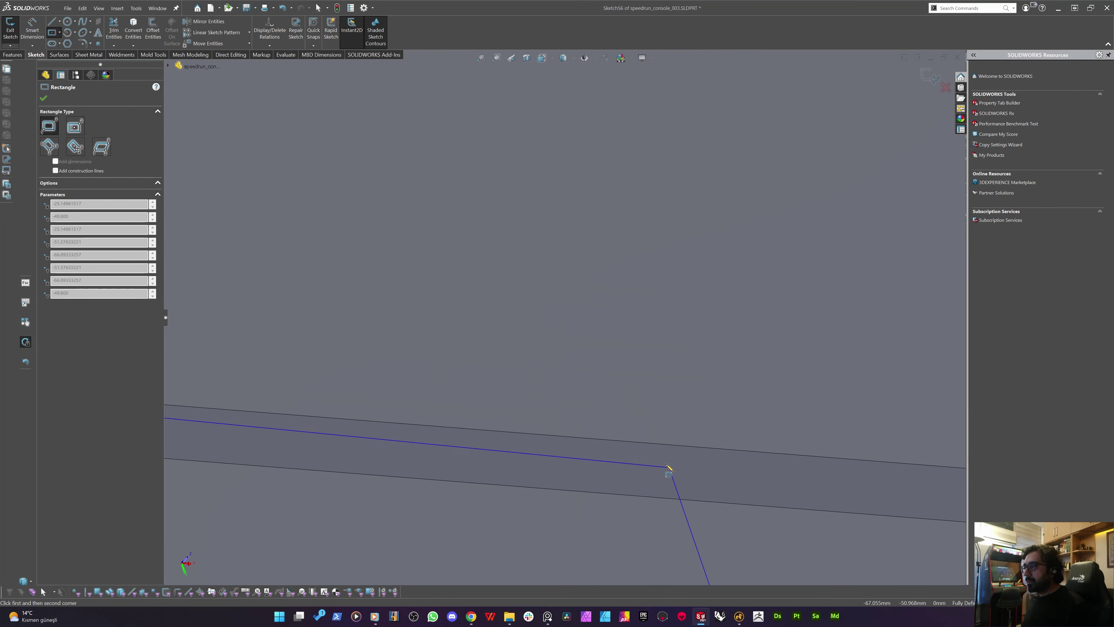
scroll(669, 468, up, 6)
scroll(610, 479, down, 4)
scroll(691, 456, down, 2)
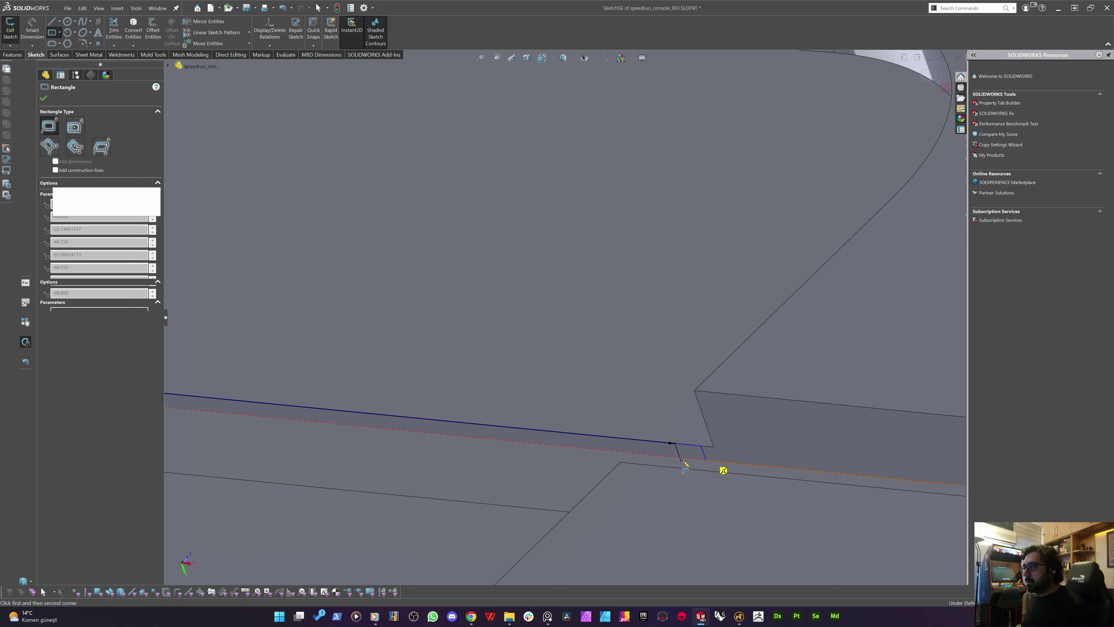
click(705, 459)
key(Escape)
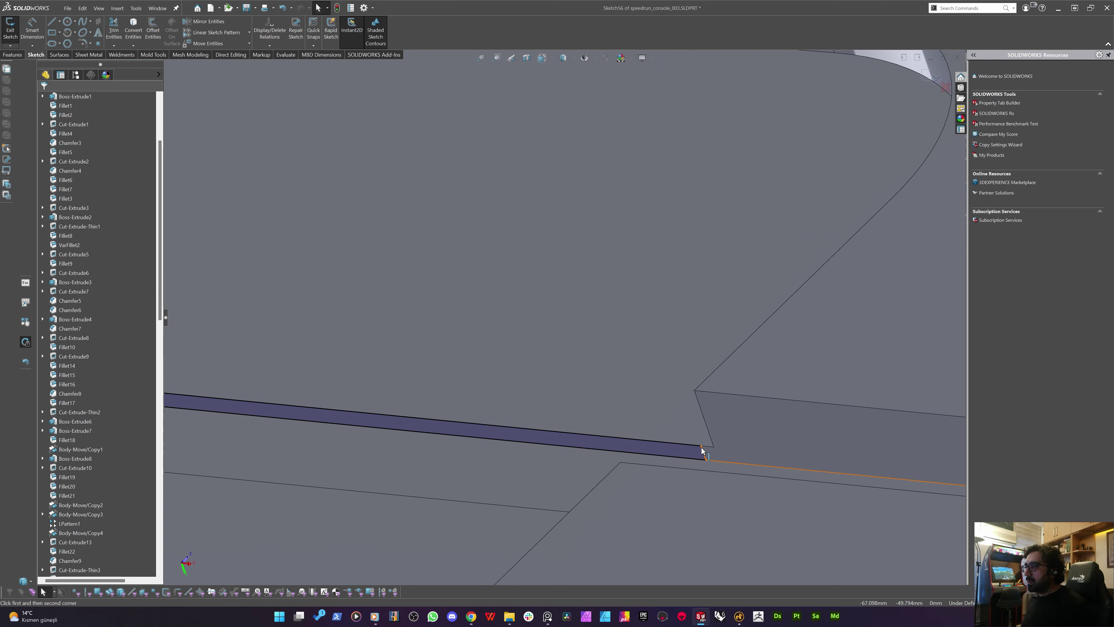
drag(701, 447, 714, 446)
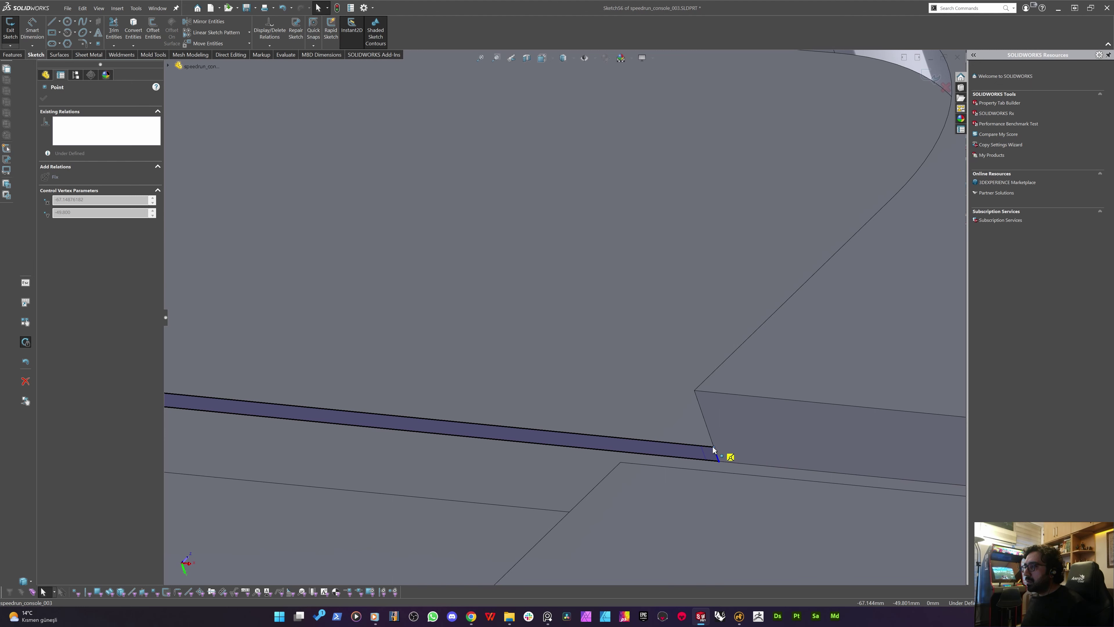
Extrude both groove-floor rectangles up to the recess's corner vertex, with automatic body selection off and the console body as feature scope
mouse_move(654, 449)
middle_down()
mouse_move(565, 441)
mouse_move(487, 365)
middle_up()
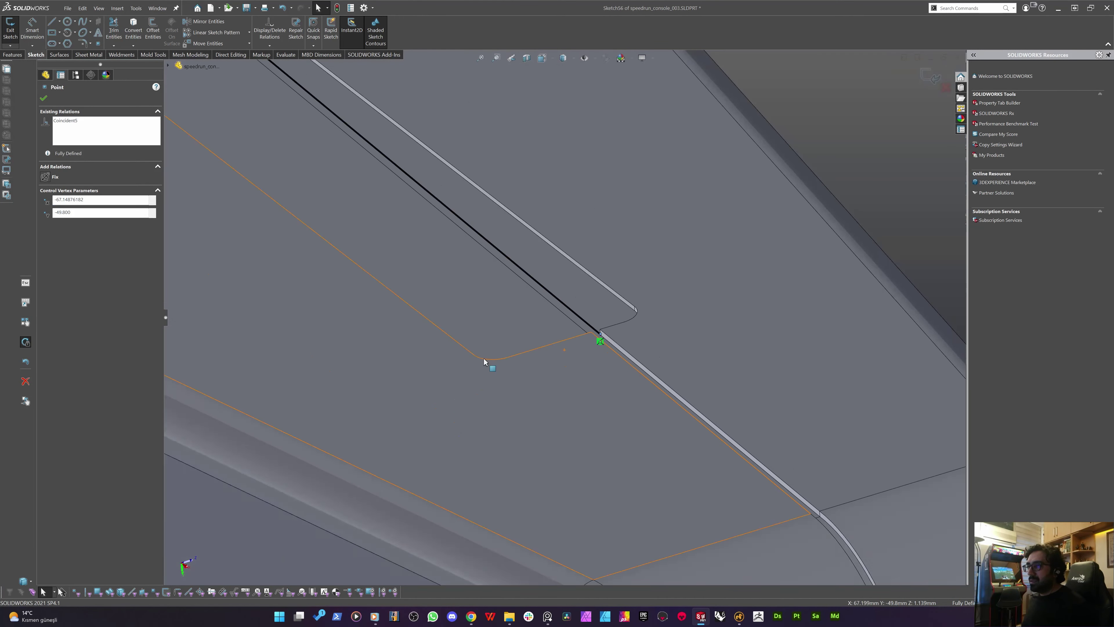
click(12, 55)
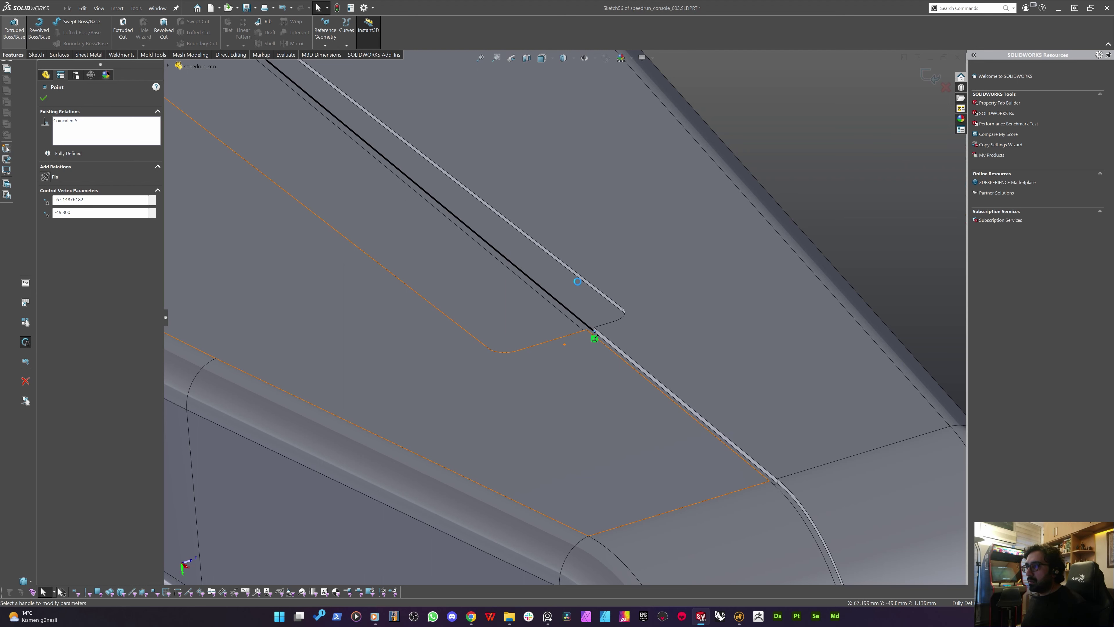
scroll(551, 293, down, 4)
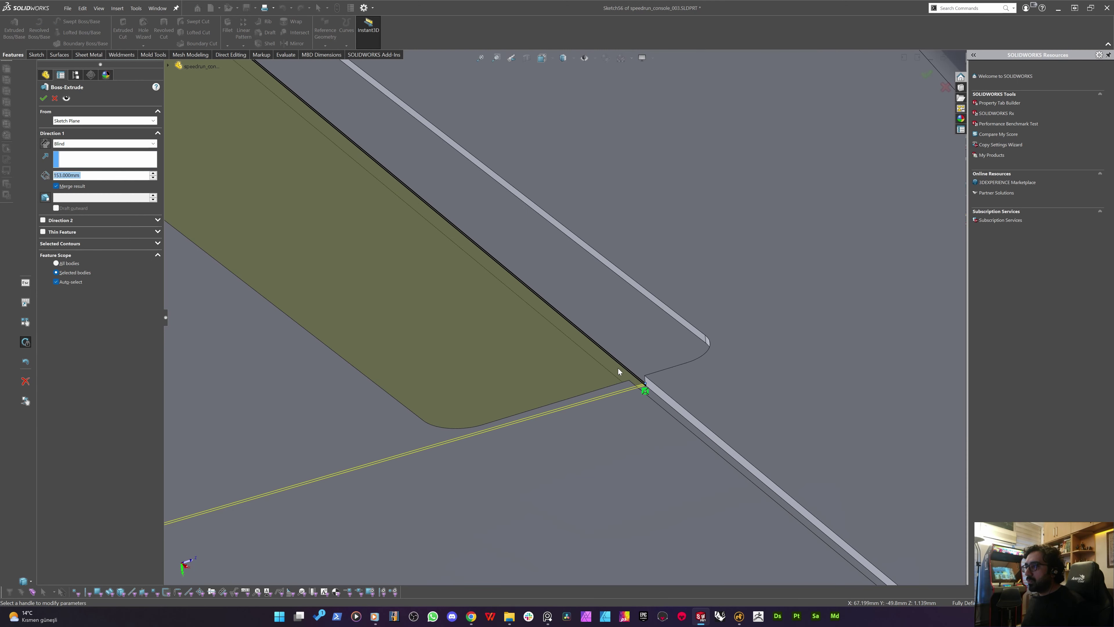
scroll(619, 372, down, 4)
middle_drag(593, 393, 580, 415)
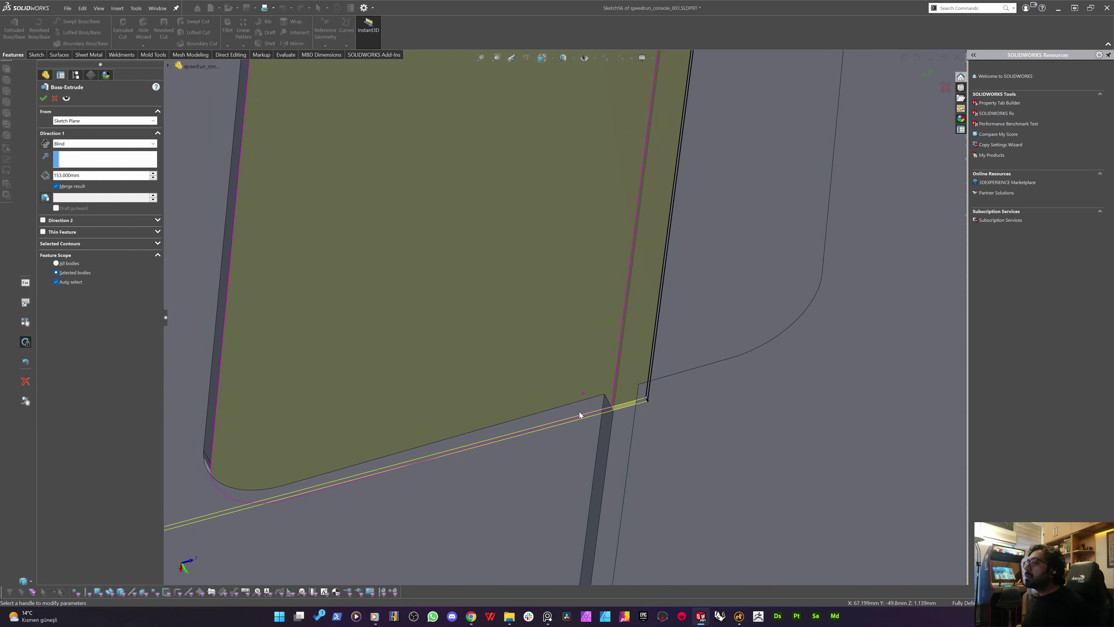
click(605, 397)
scroll(609, 406, up, 4)
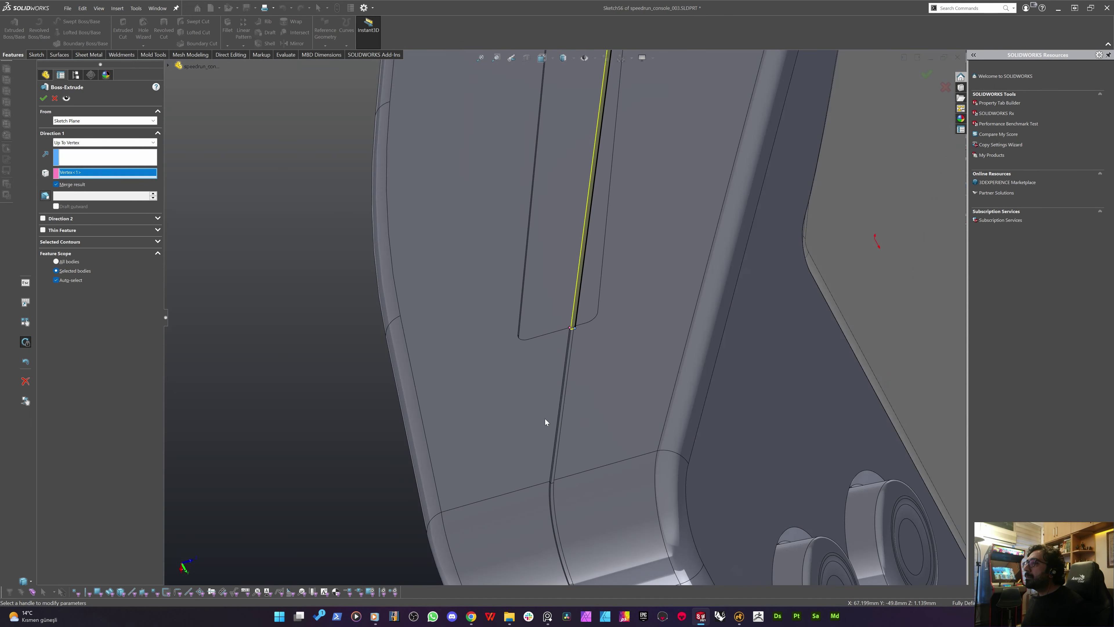
click(56, 280)
click(515, 377)
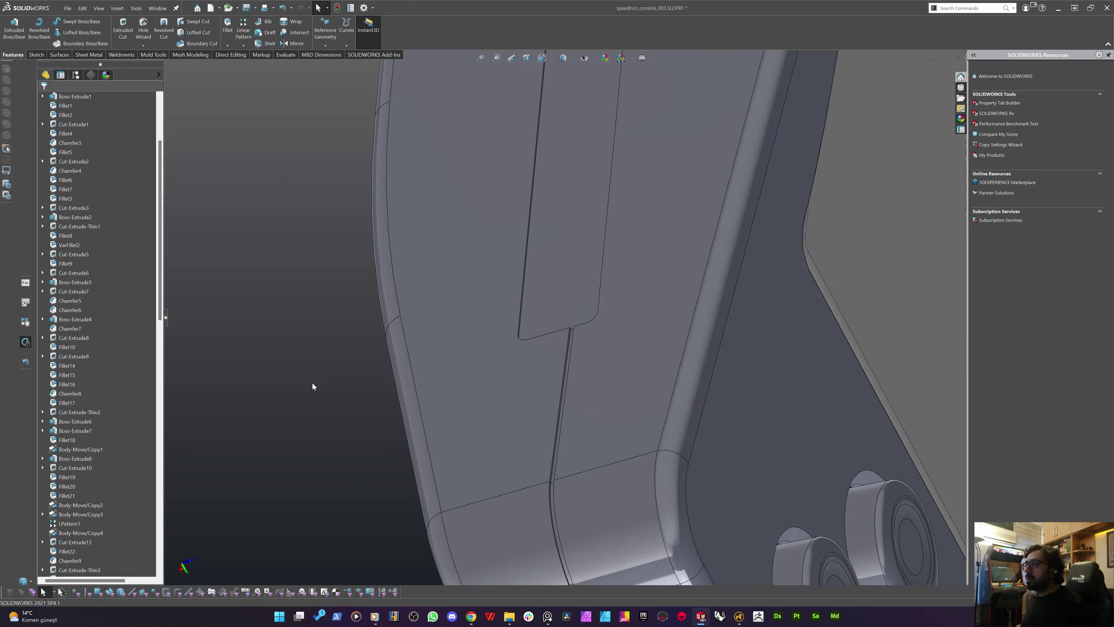
scroll(311, 382, up, 5)
middle_drag(363, 349, 439, 353)
scroll(469, 204, up, 3)
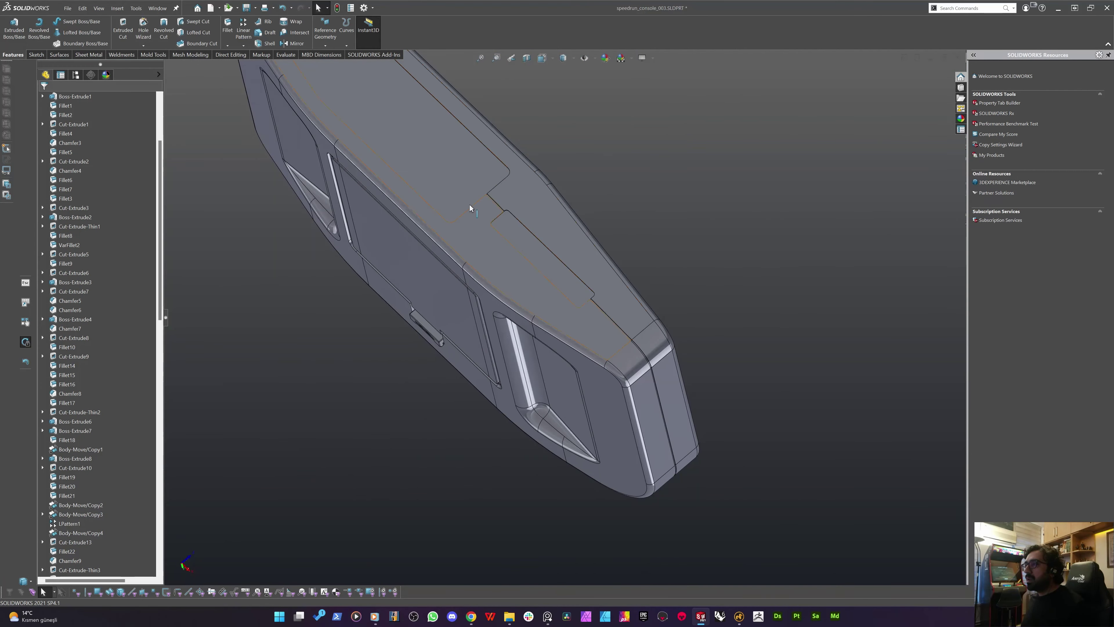
middle_drag(469, 205, 321, 183)
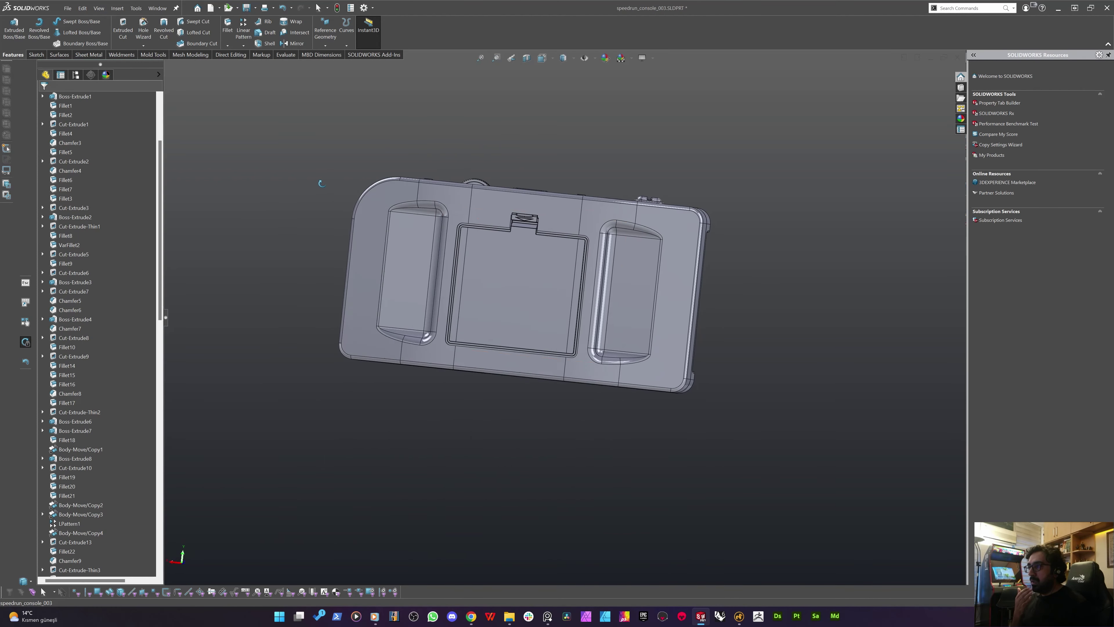
click(370, 217)
click(36, 55)
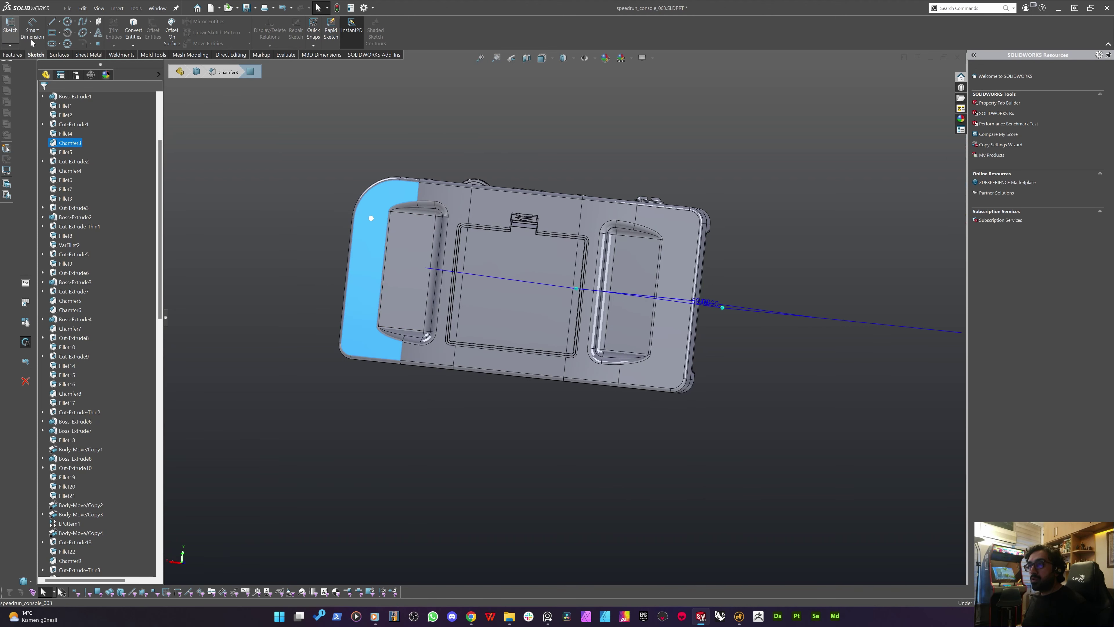
click(9, 27)
key(space)
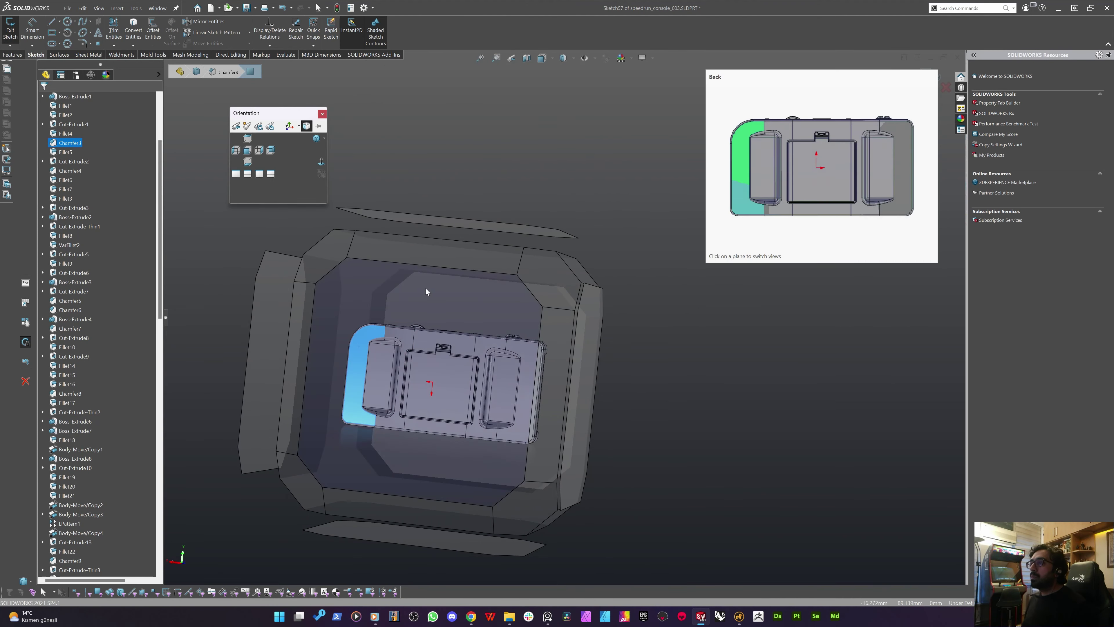
click(426, 288)
click(618, 109)
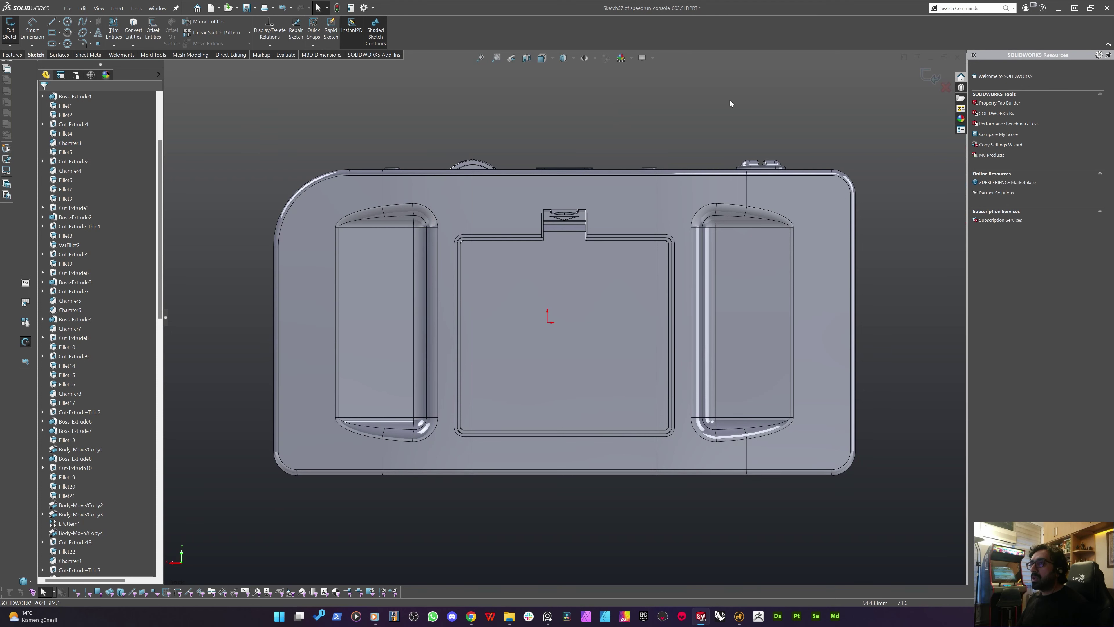
click(922, 69)
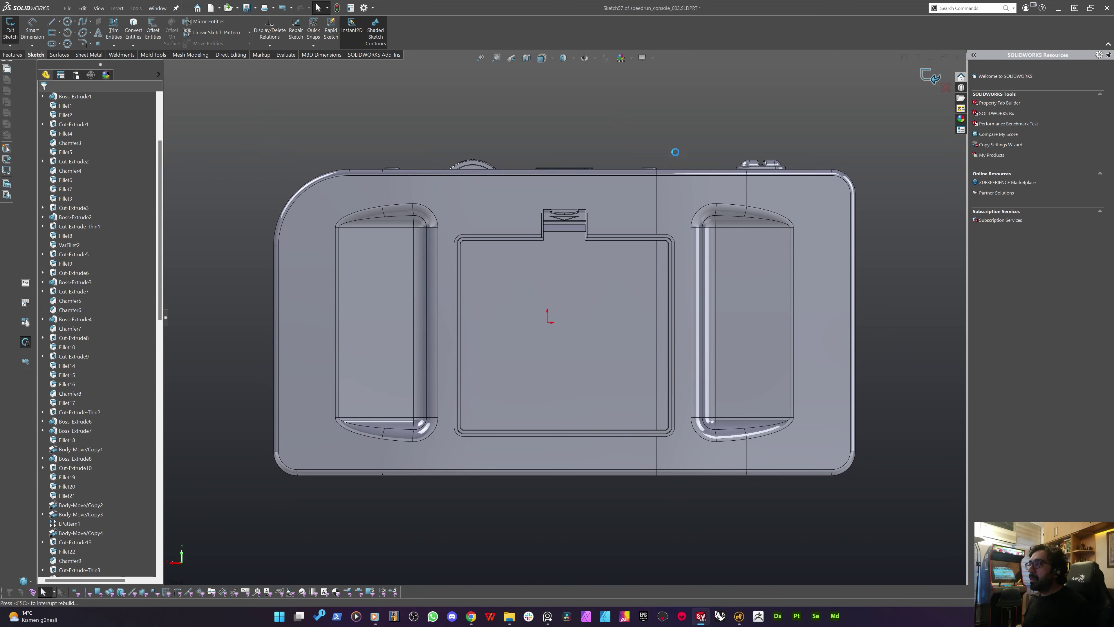
Start a sketch on the console's flat back face and draw four circles about 6 to 9 mm in diameter, one near each corner
double_click(527, 193)
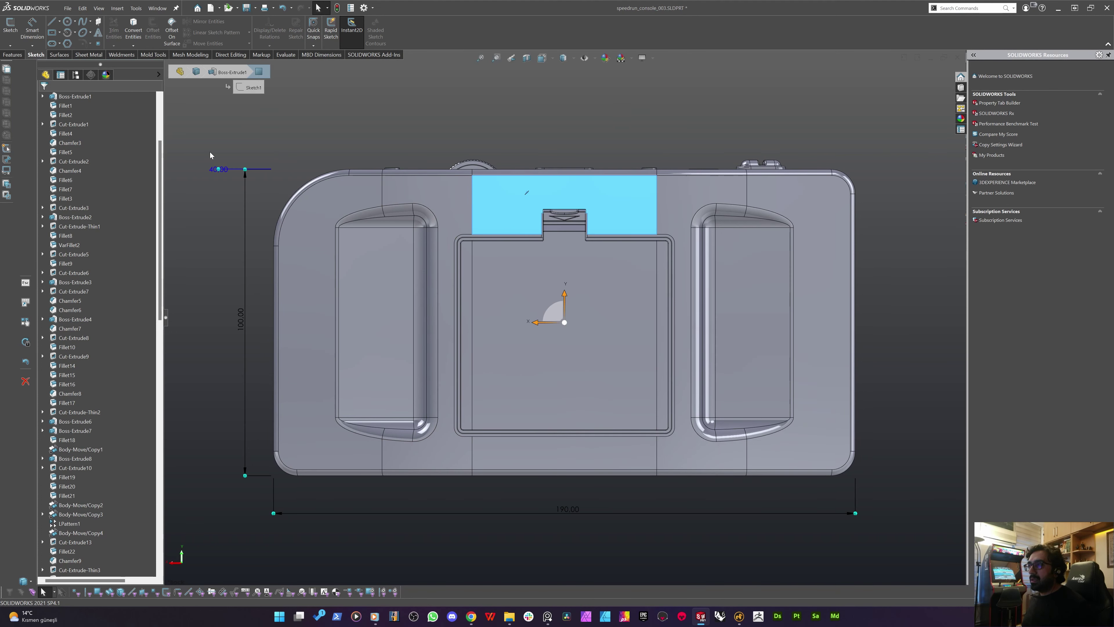
click(10, 27)
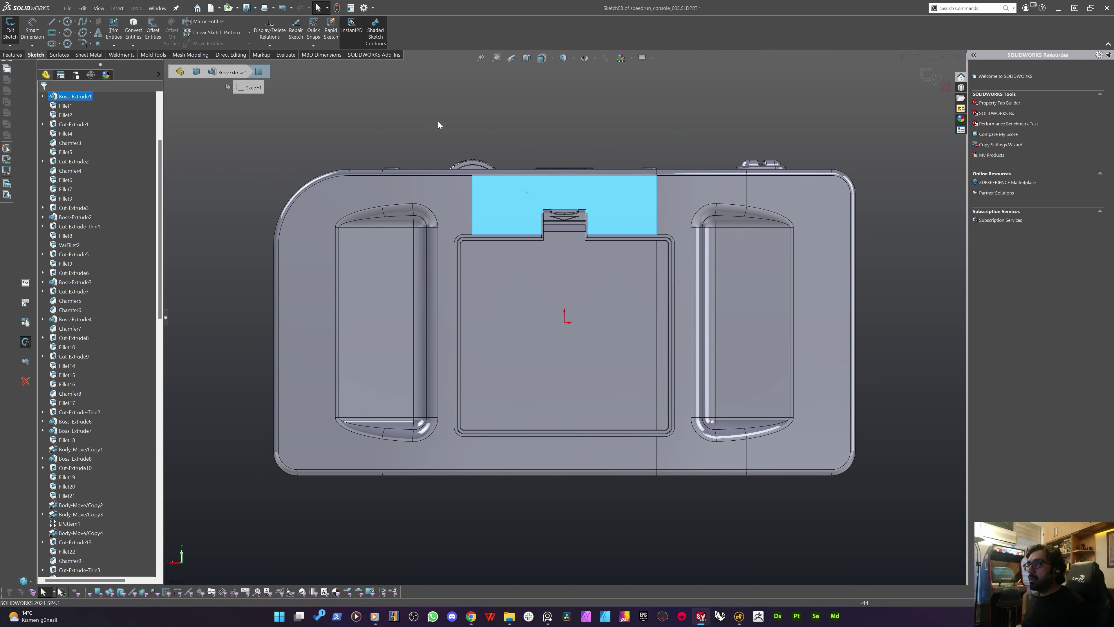
right_drag(591, 103, 674, 120)
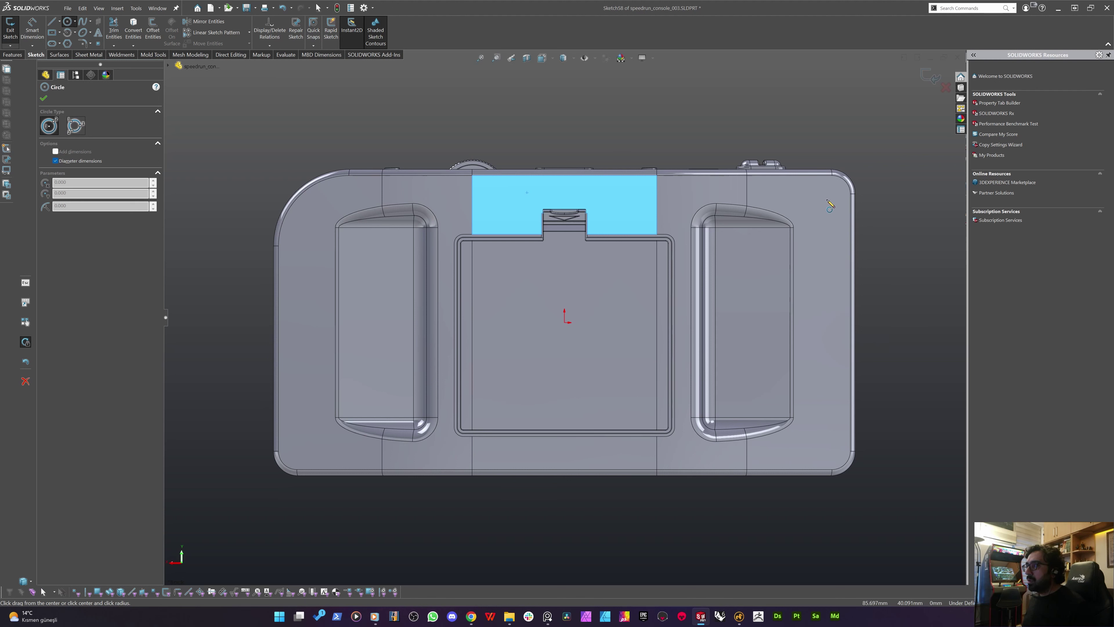
click(827, 200)
click(819, 207)
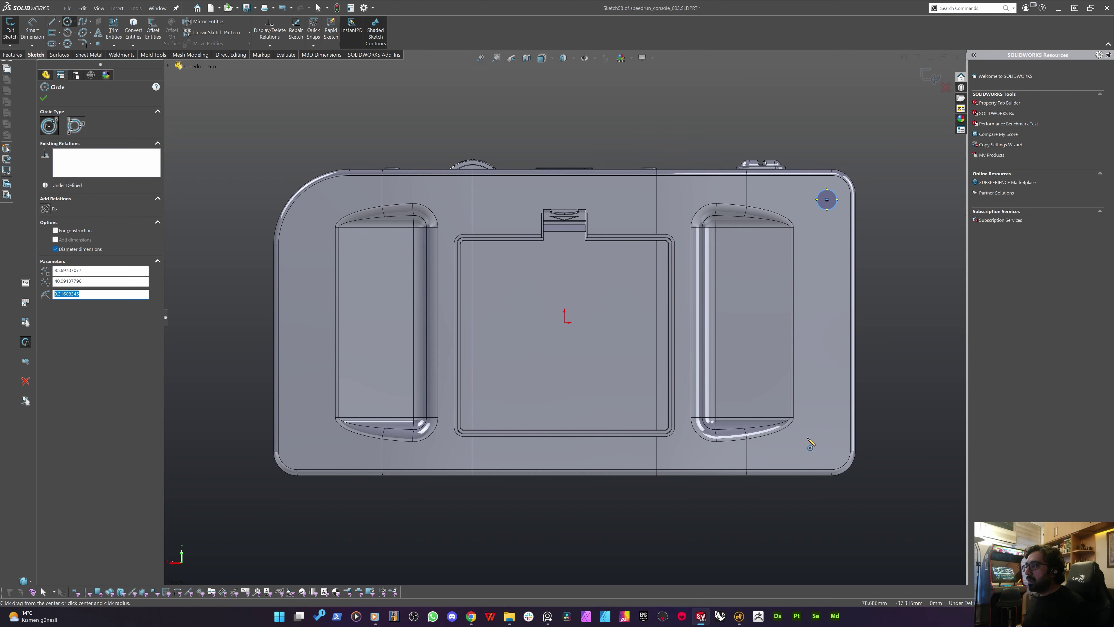
click(826, 447)
click(802, 449)
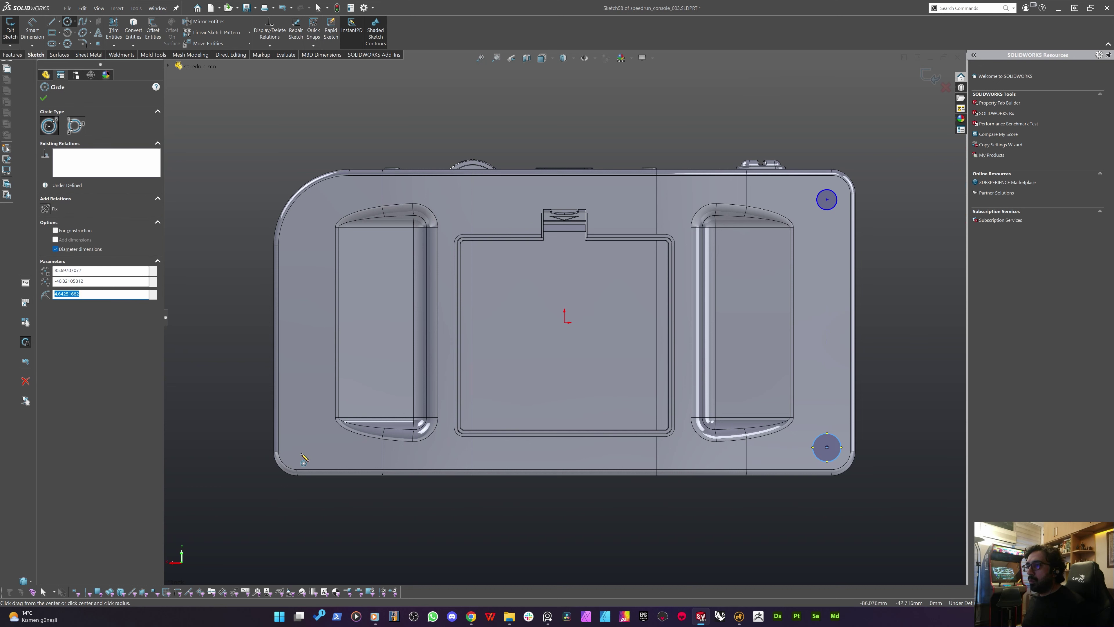
click(302, 452)
click(311, 449)
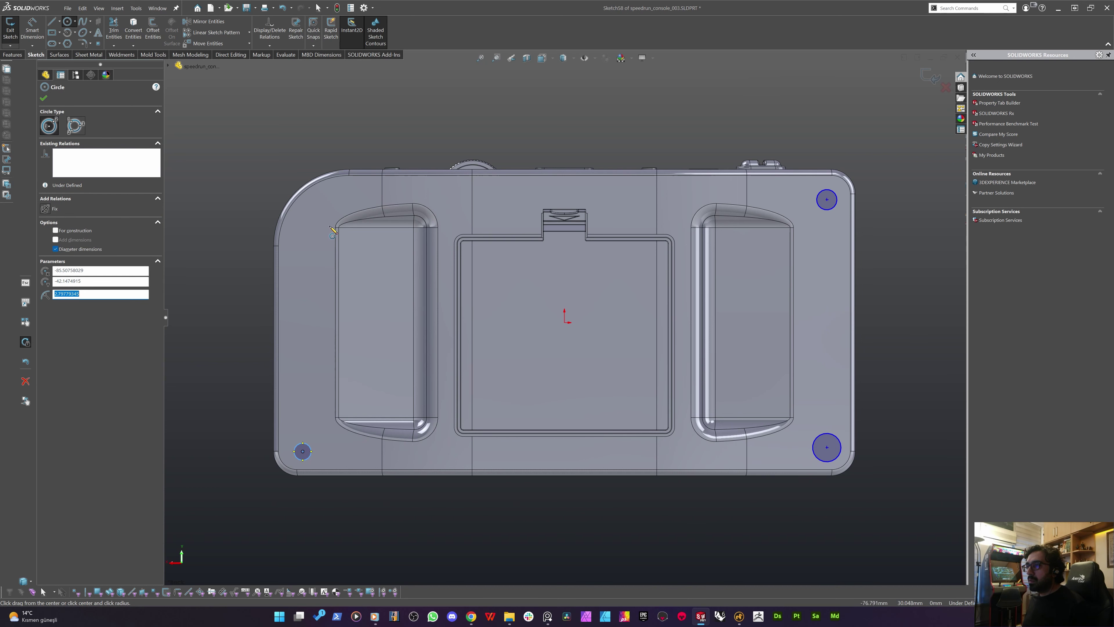
click(311, 209)
click(321, 214)
click(565, 455)
click(557, 462)
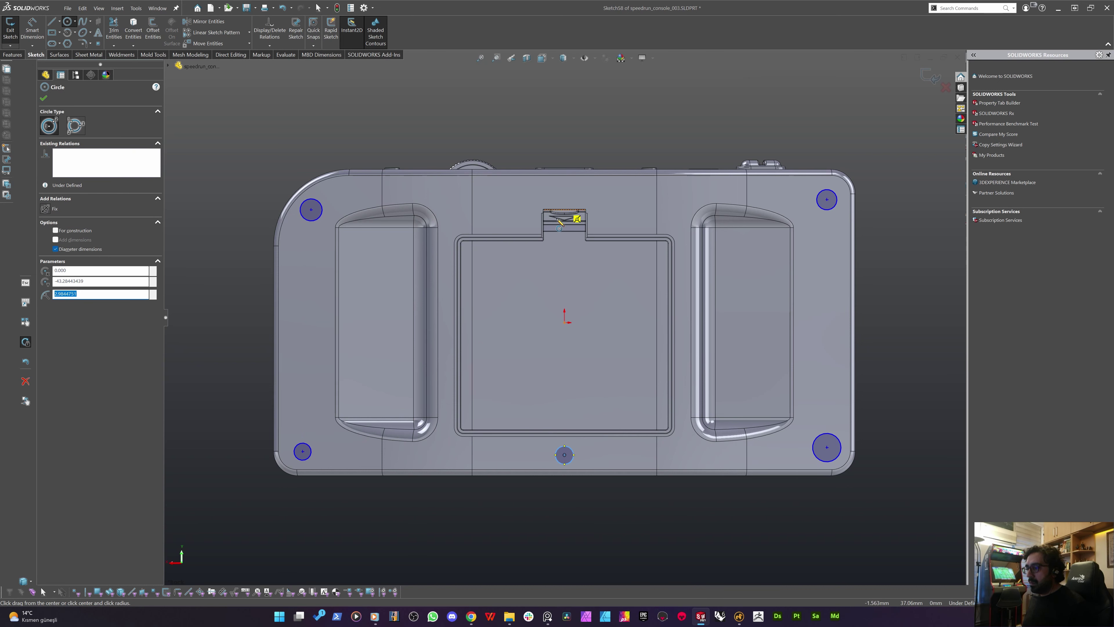
key(Escape)
key(ctrl+z)
key(Escape)
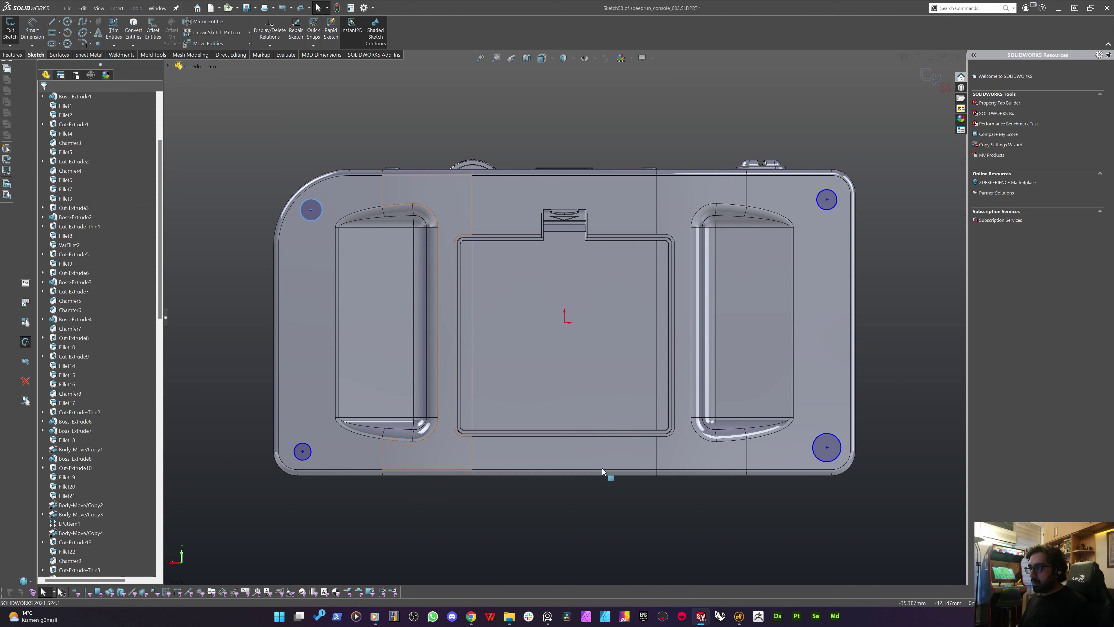
right_drag(477, 556, 472, 519)
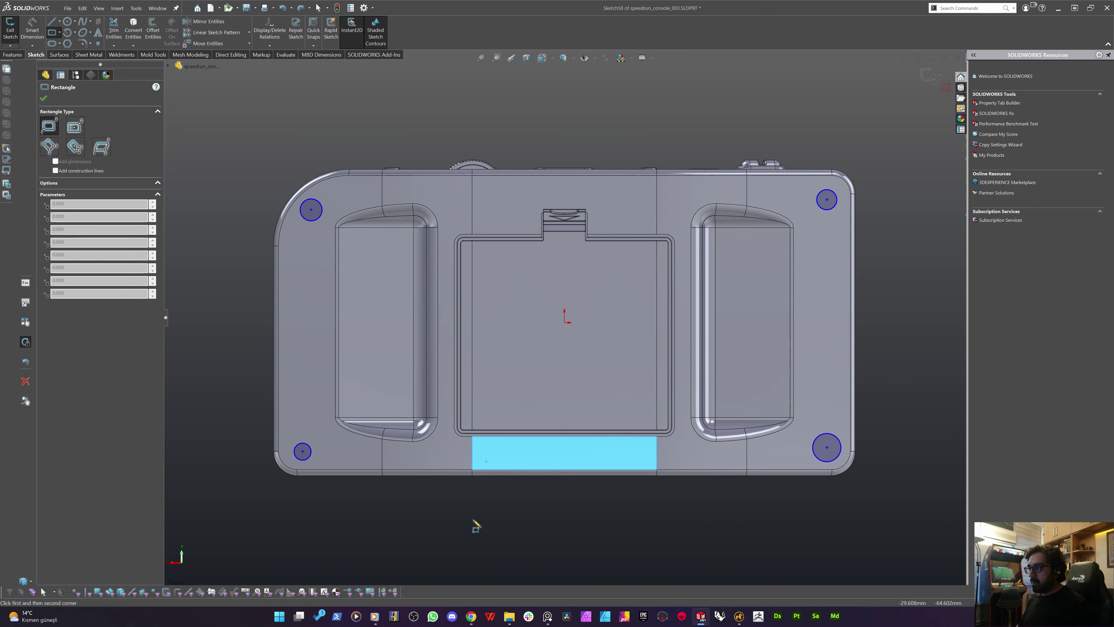
key(Escape)
right_drag(402, 500, 552, 519)
key(Escape)
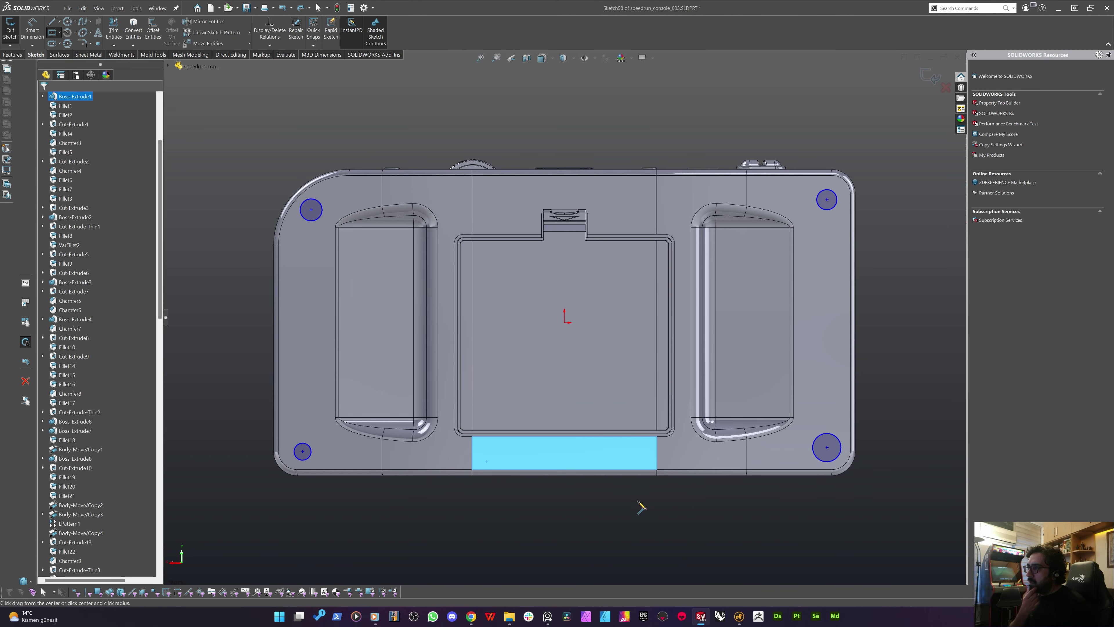
Draw a circle about 10 mm in diameter below the battery cover and one about 6 mm above its latch, both vertically aligned with the origin
right_drag(640, 506, 568, 482)
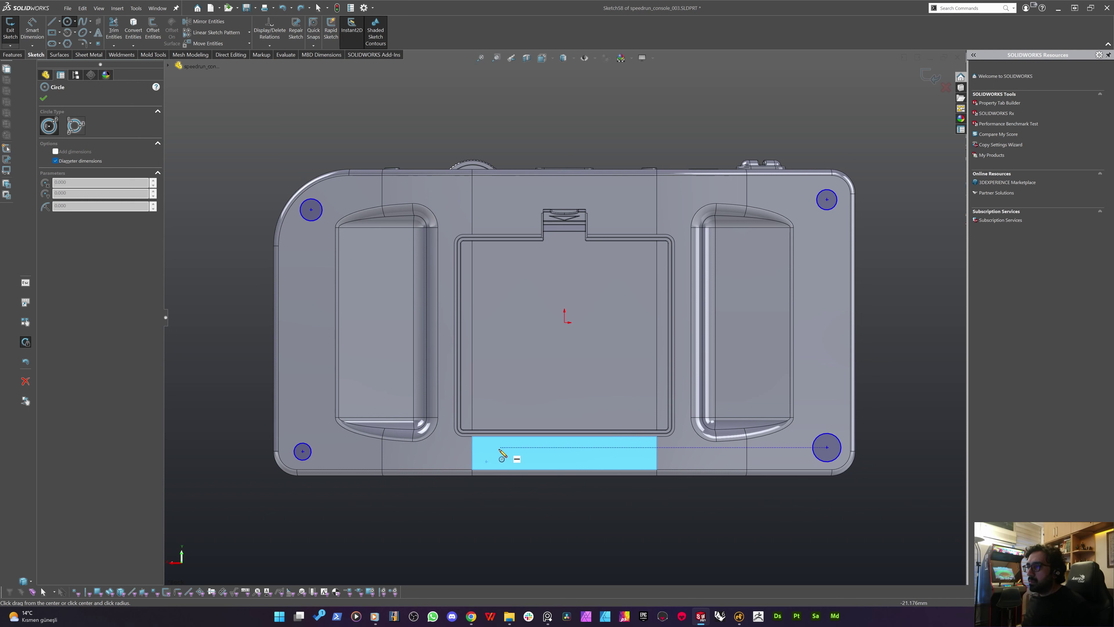
click(565, 456)
click(554, 444)
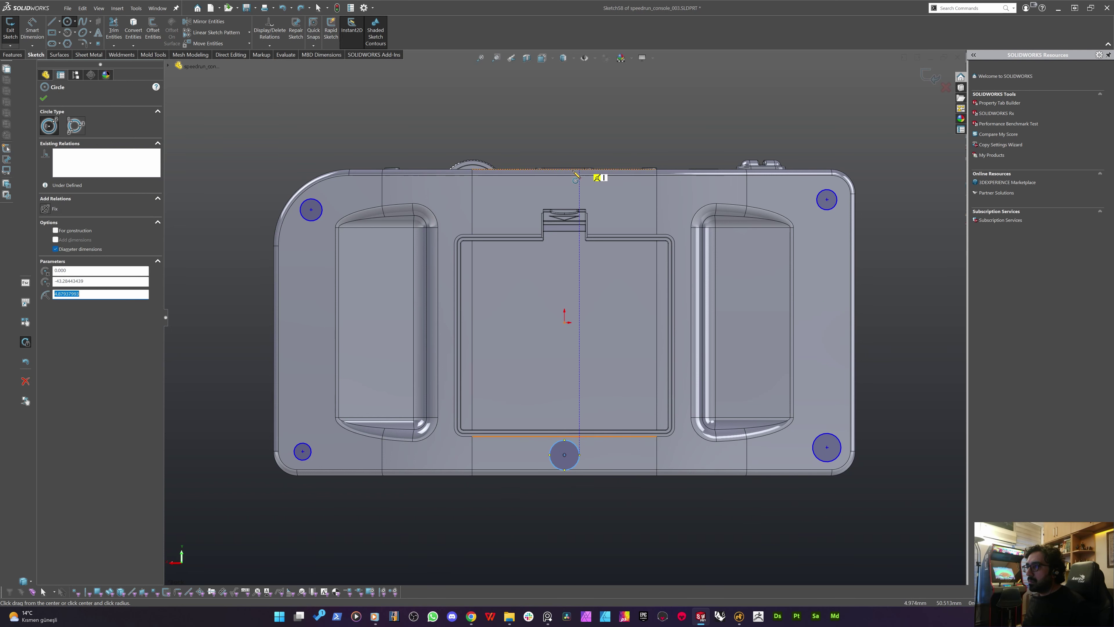
click(564, 191)
click(558, 198)
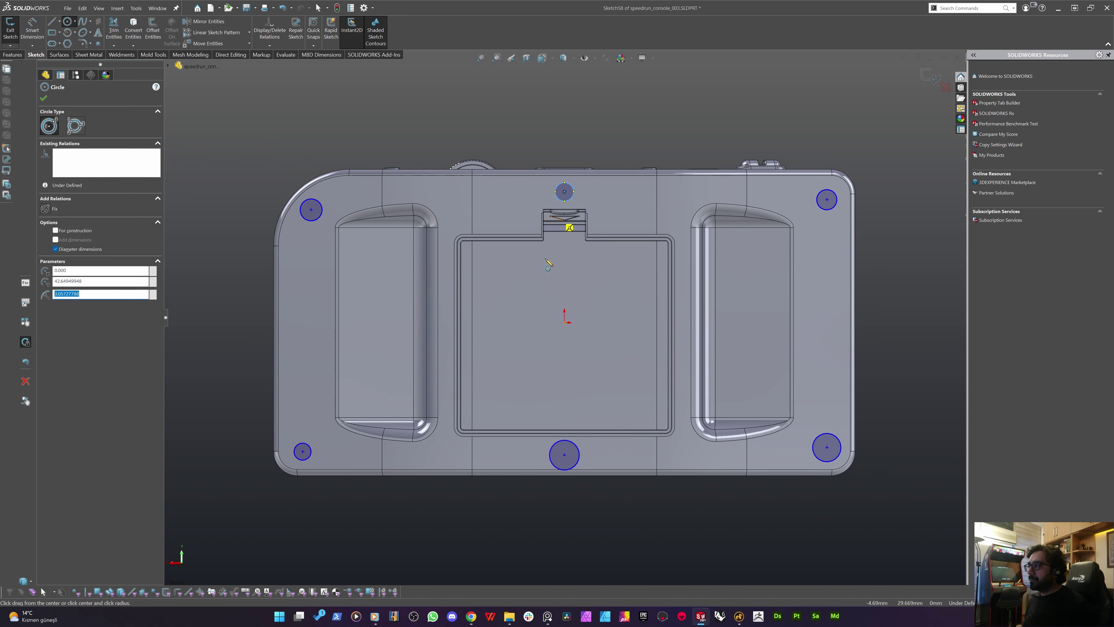
key(Escape)
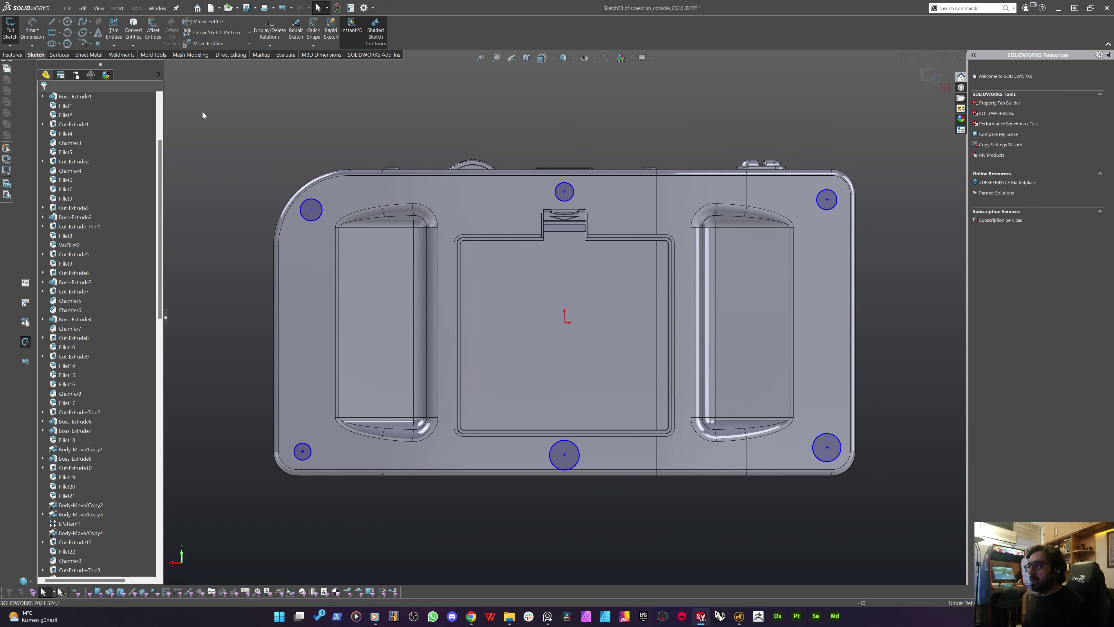
Select all six circles on the console's back and make them equal in size
drag(200, 111, 870, 529)
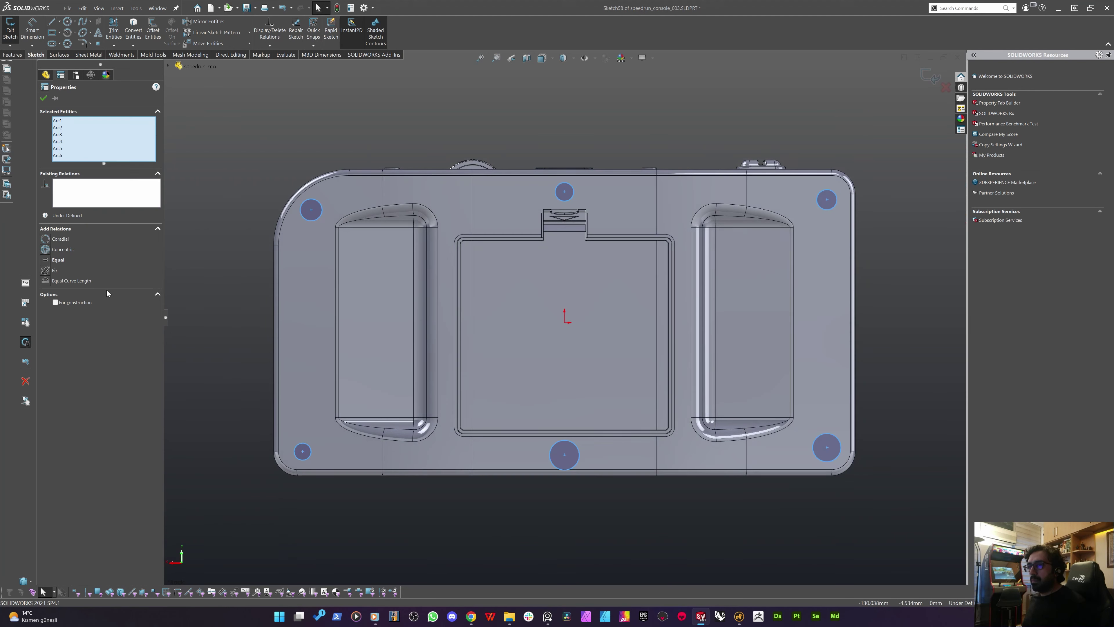
click(50, 259)
click(302, 118)
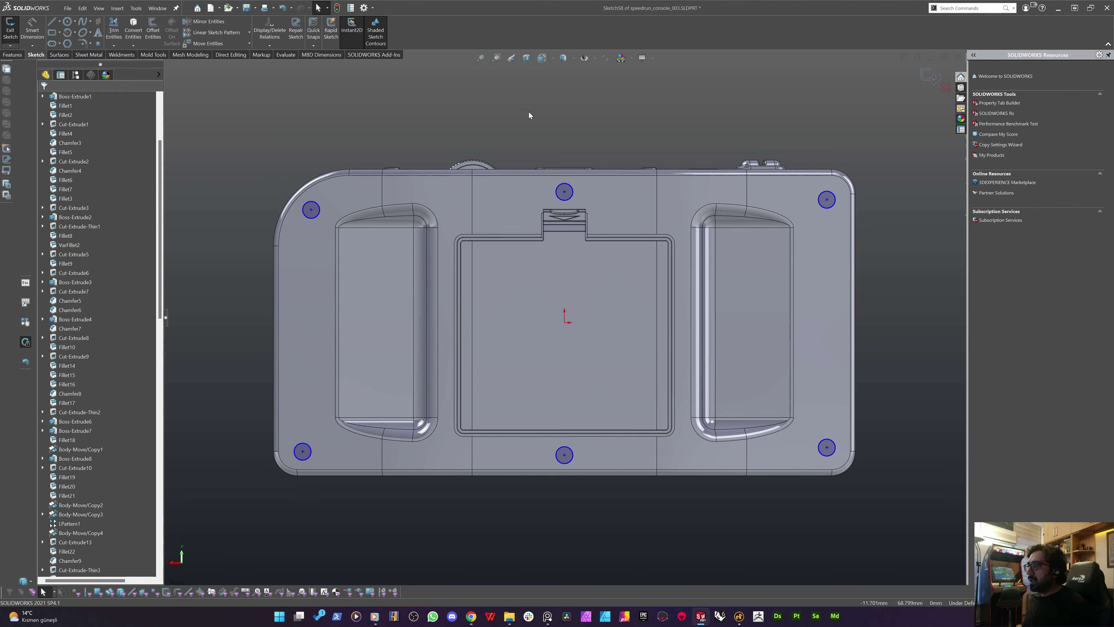
Dimension the diameter of the circle near the large rounded corner and set it to 7 mm
key(d)
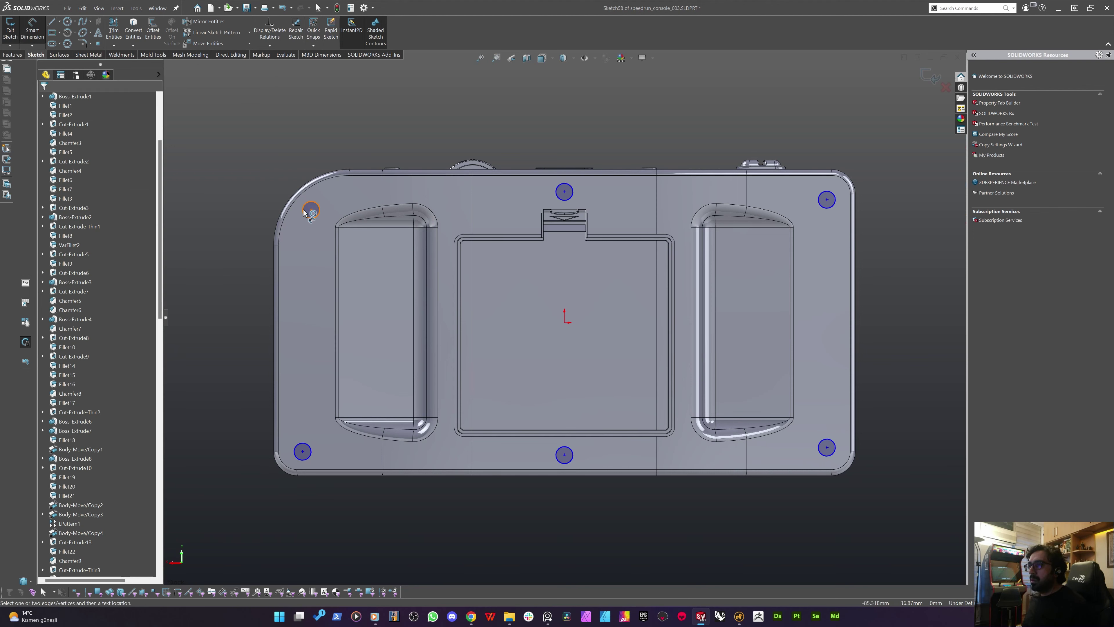
click(311, 212)
click(270, 166)
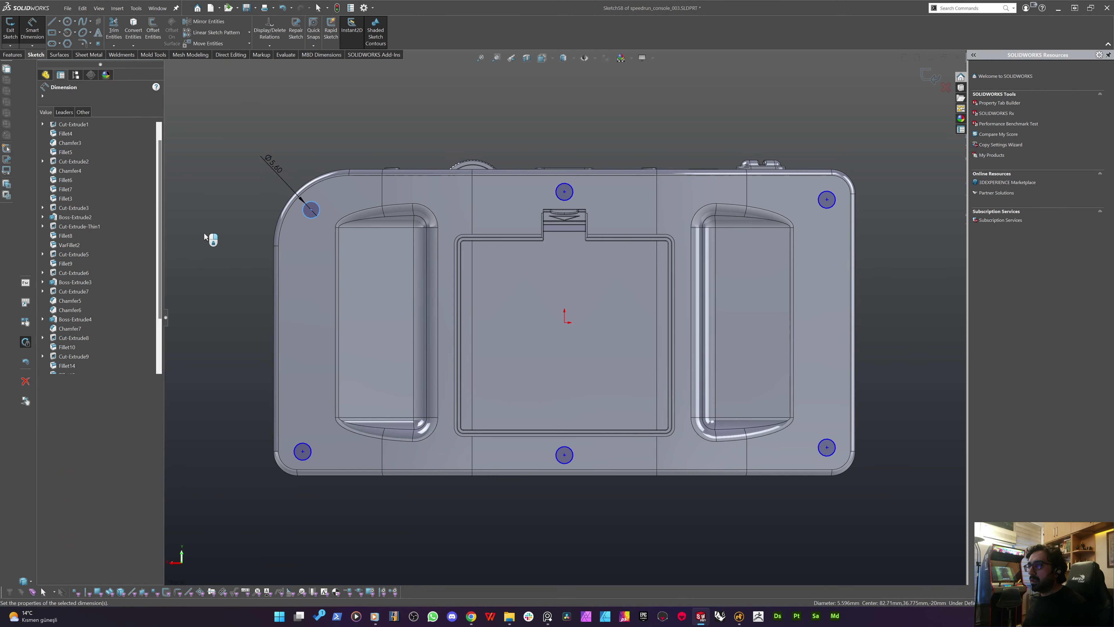
text(7)
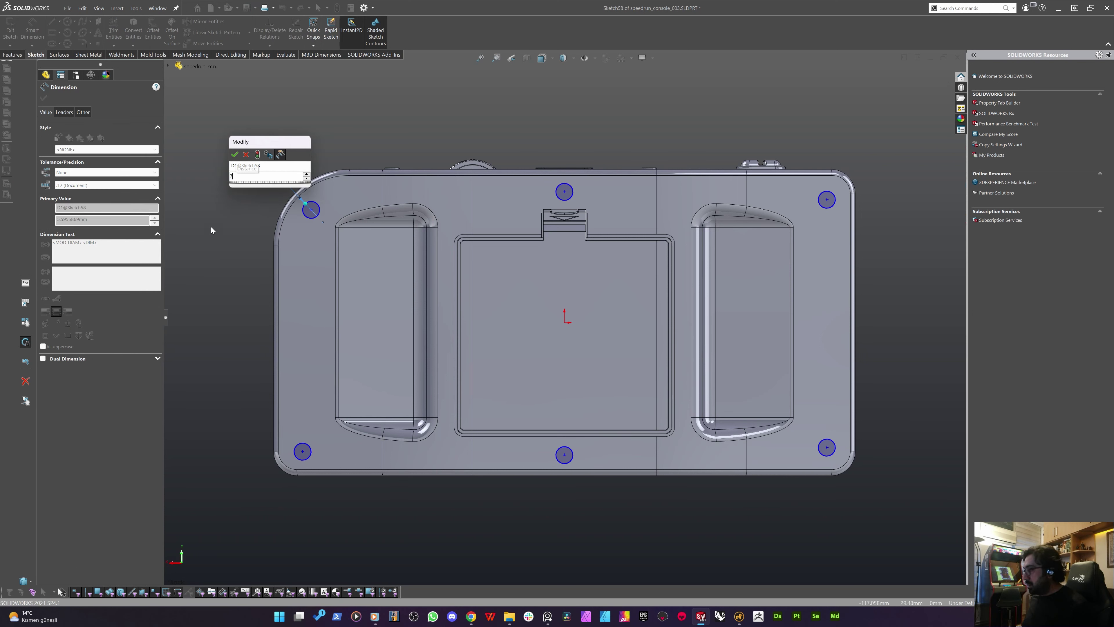
key(Return)
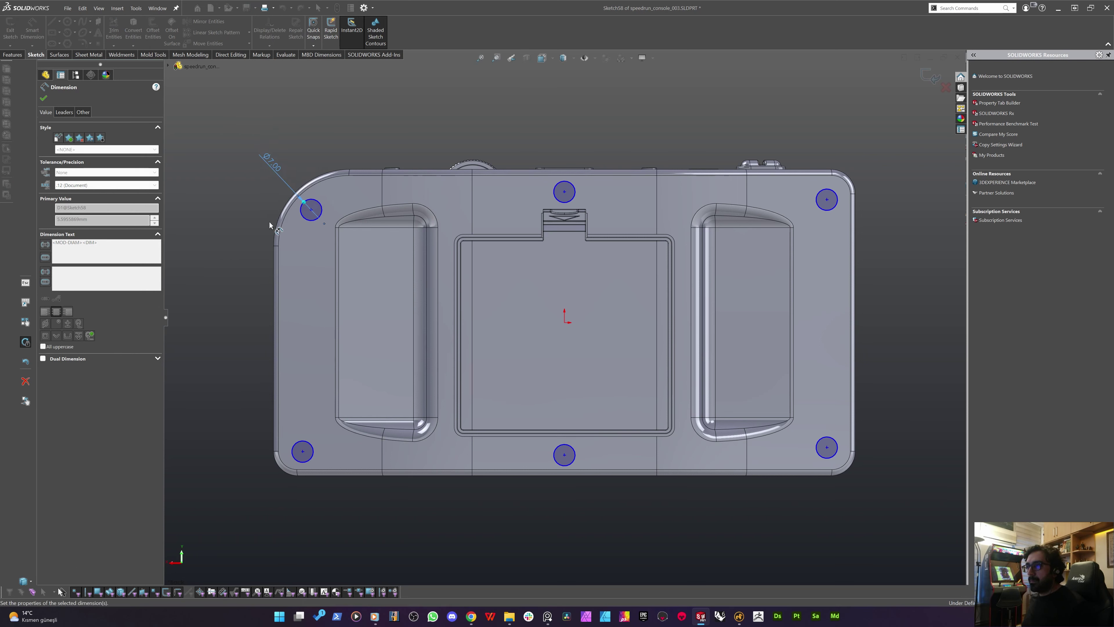
click(255, 205)
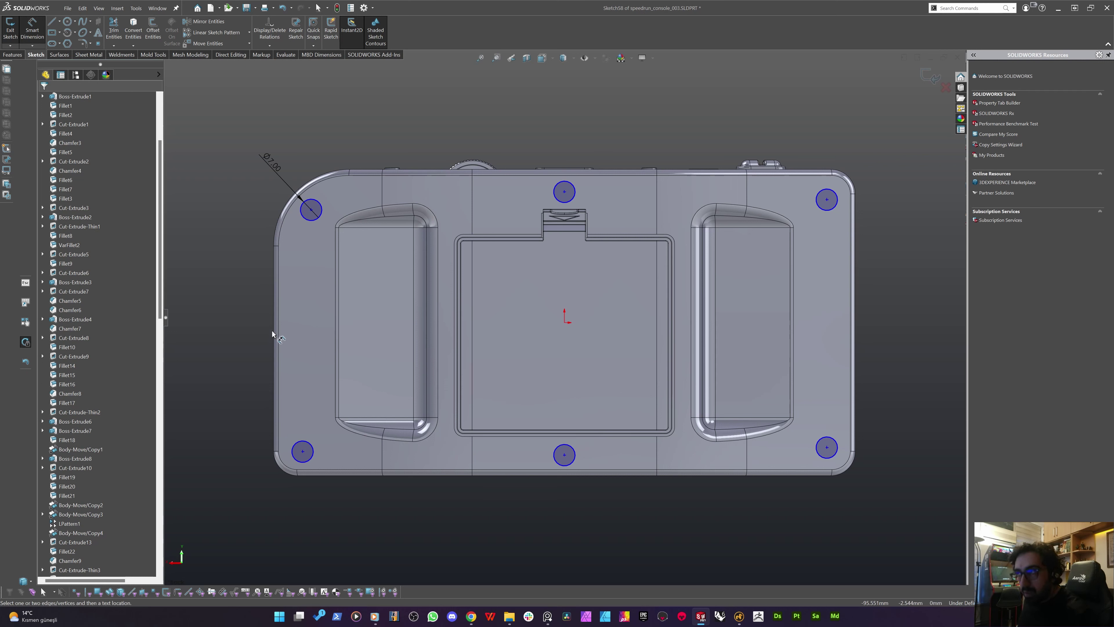
Change the diameter dimension shared by the six circles to 5 mm
click(272, 165)
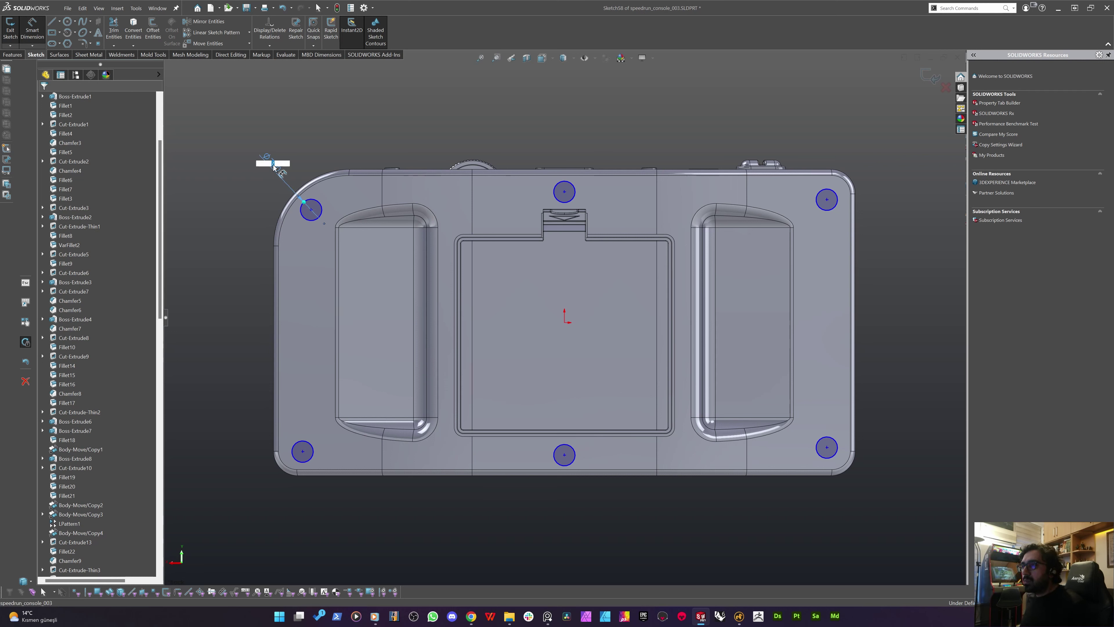
text(5)
key(Return)
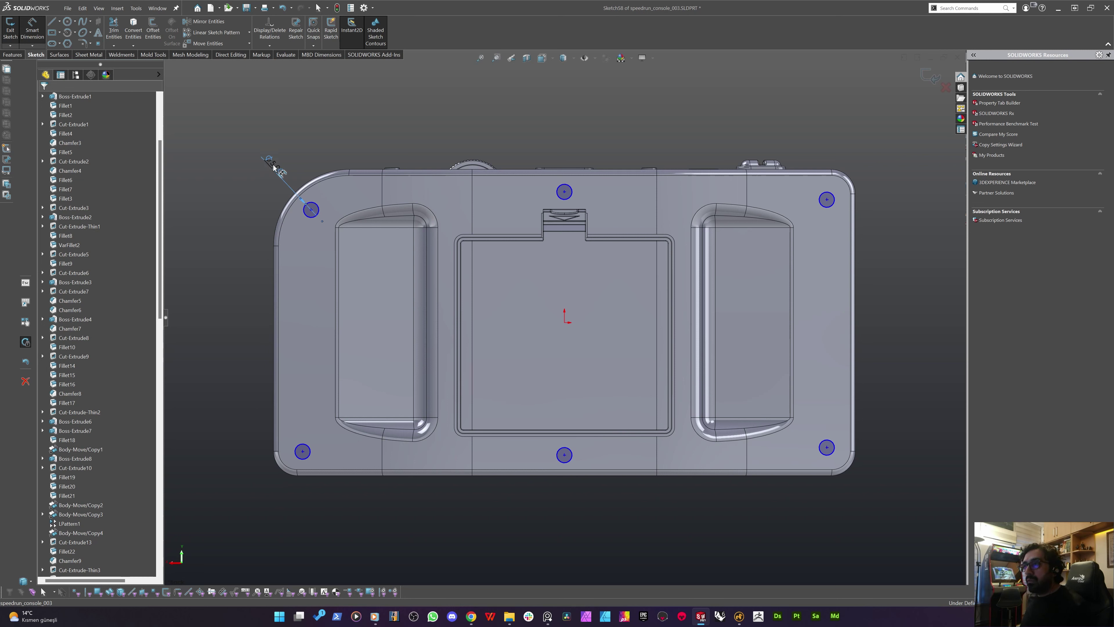
key(Escape)
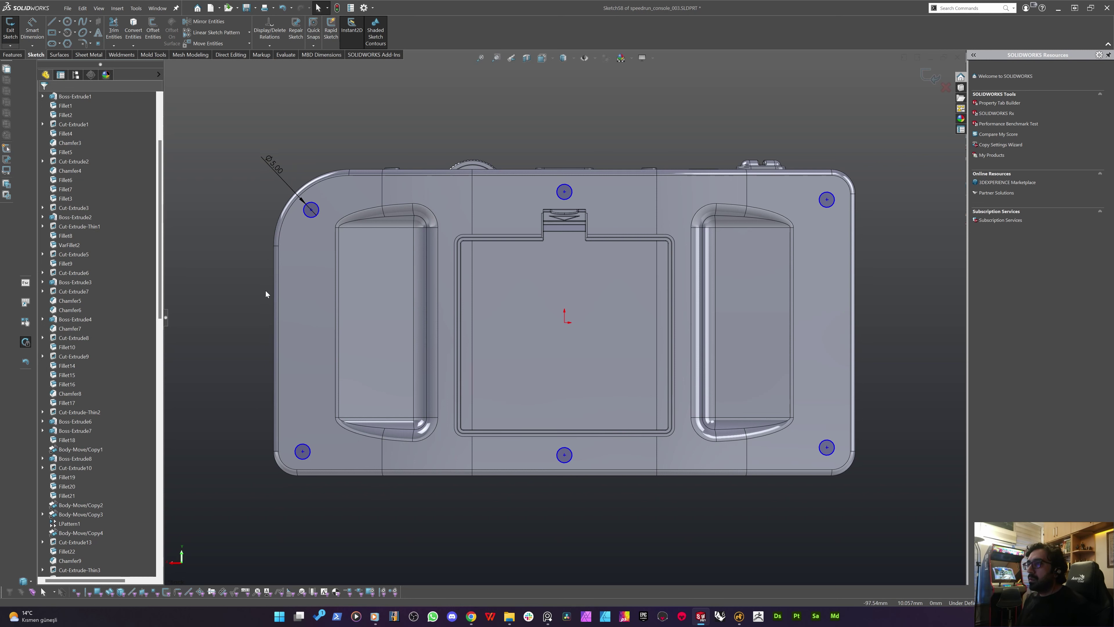
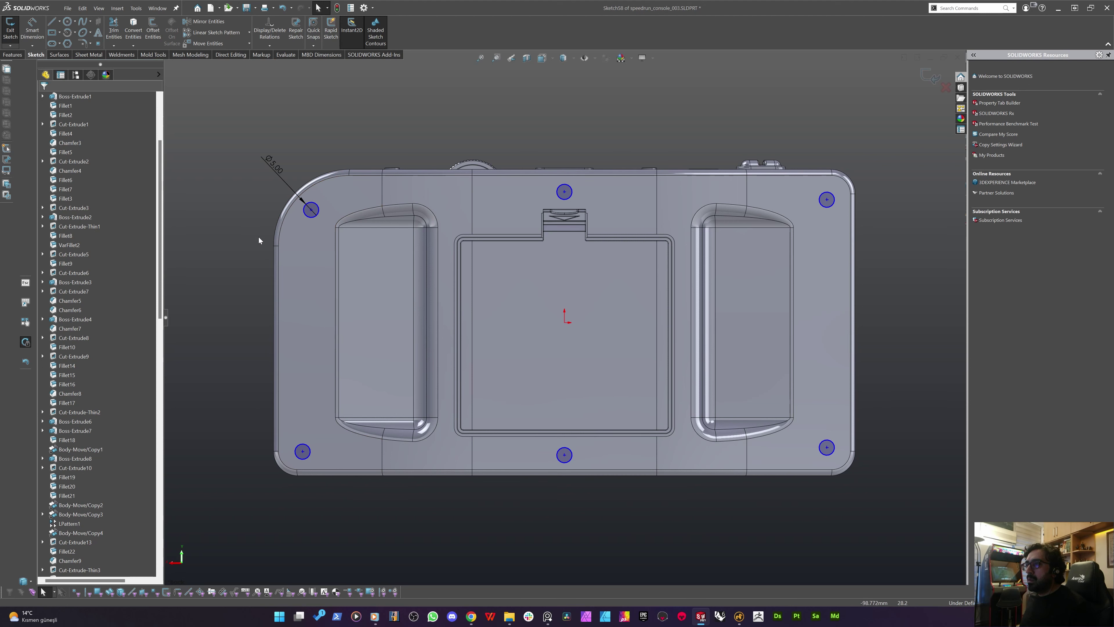
Sketch a short slanted line just below the circle at the console's large rounded corner
key(l)
click(308, 232)
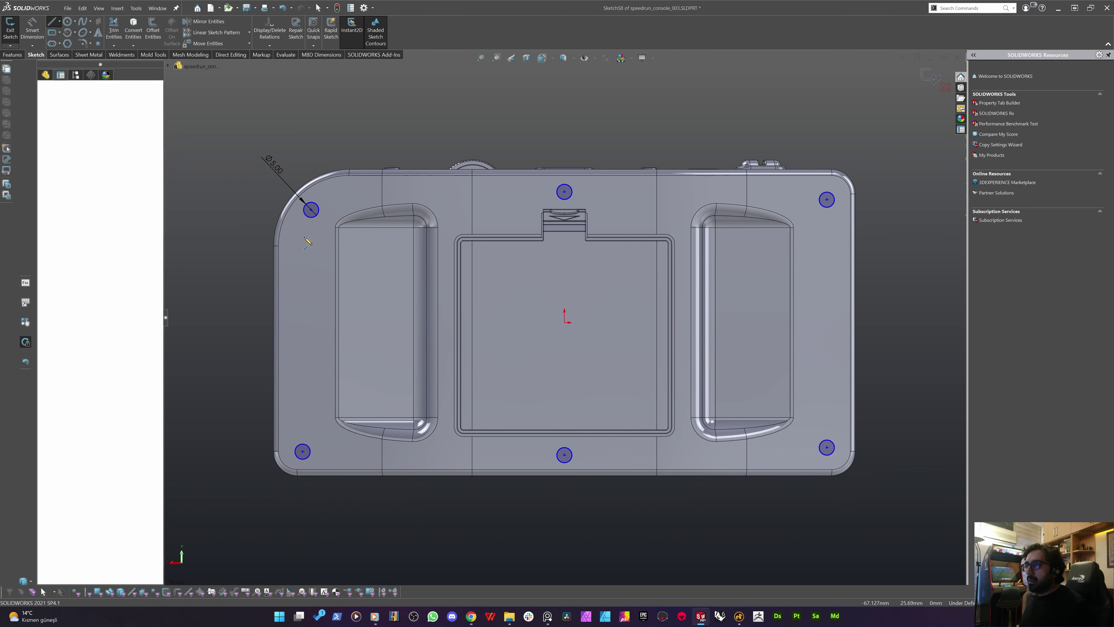
key(Escape)
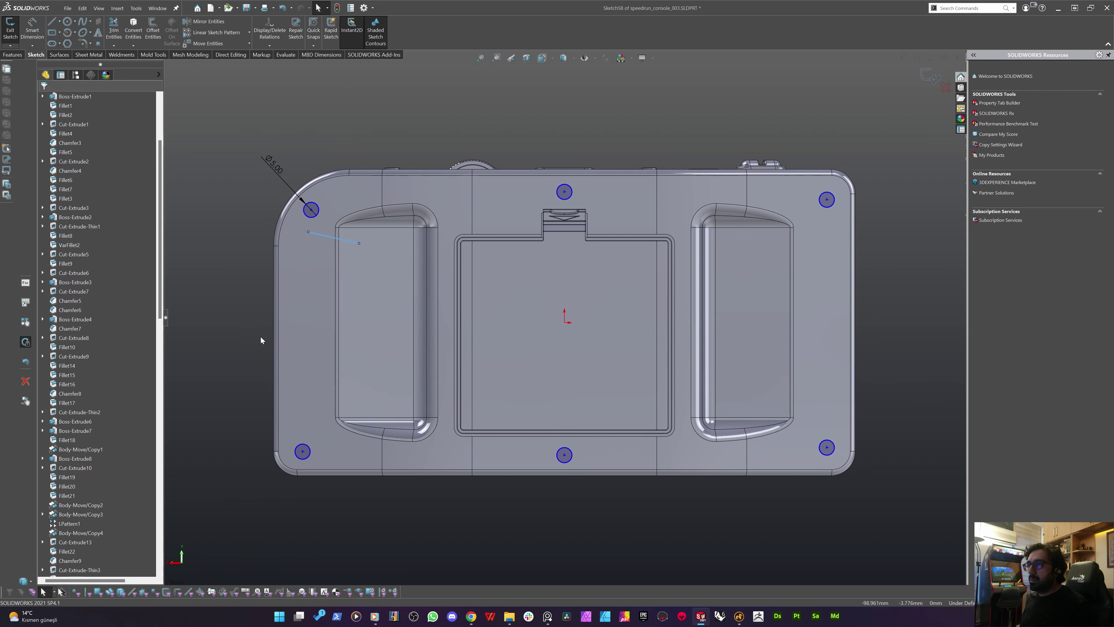
Dimension the angle between the short slanted line and the console's lower edge and set it to 45°
key(d)
click(329, 239)
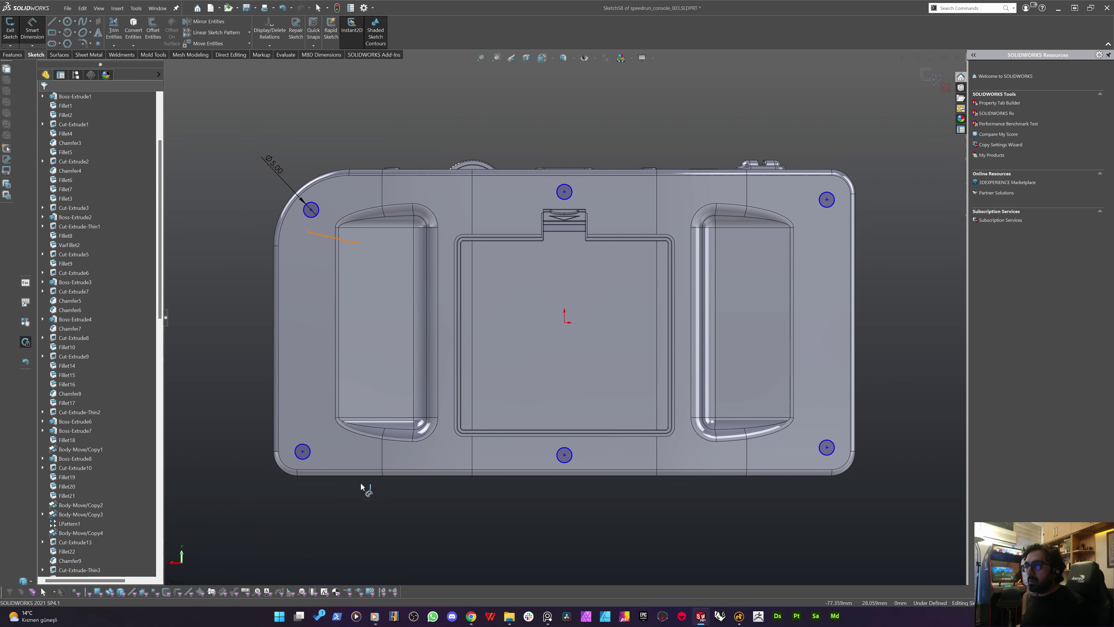
click(357, 470)
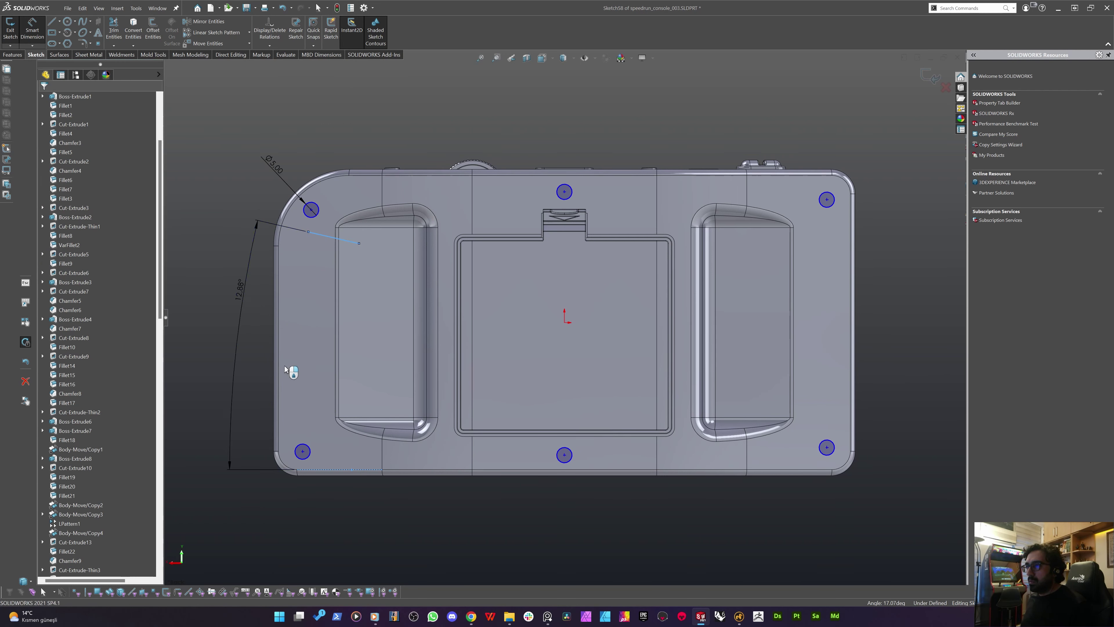
click(309, 371)
text(45)
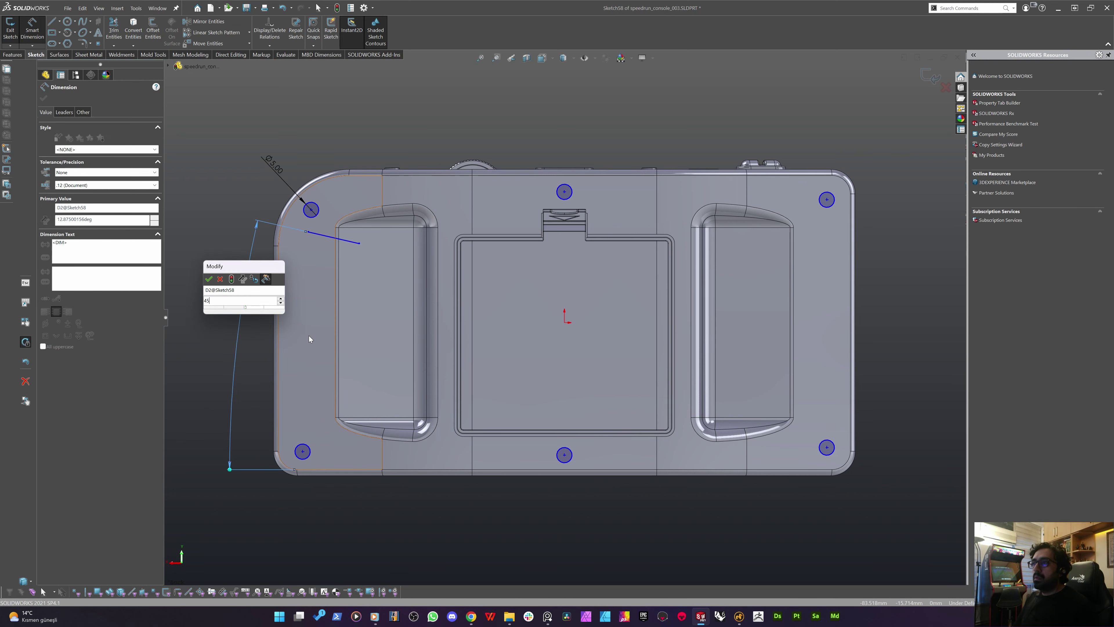
key(Escape)
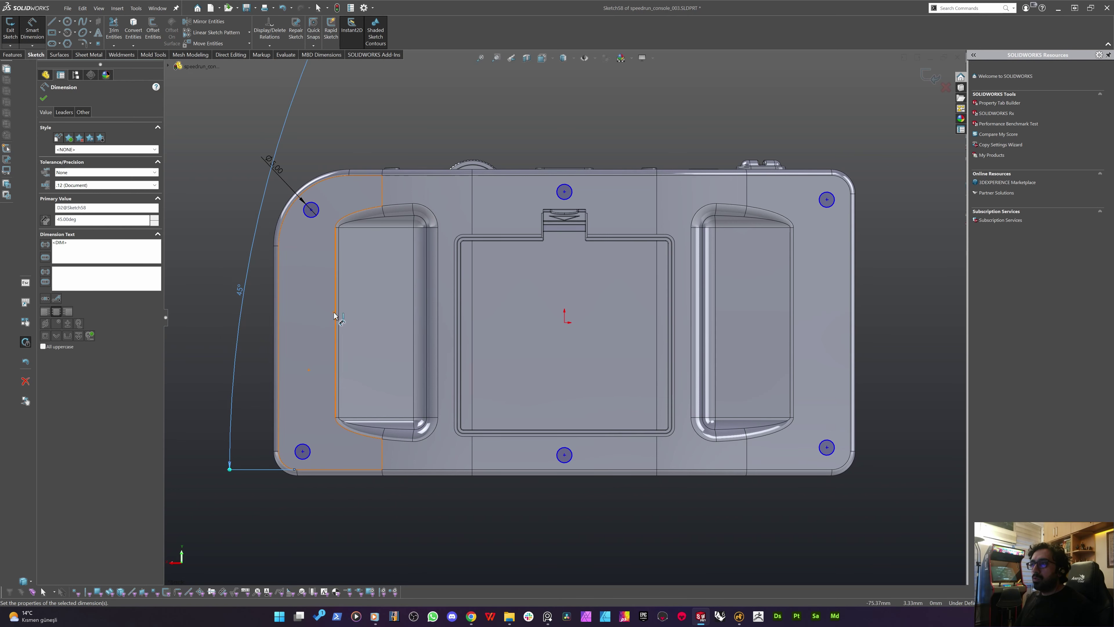
key(Escape)
Add a concentric relation between the angled line's end point and the arc edge of the console's large rounded corner
scroll(355, 303, up, 6)
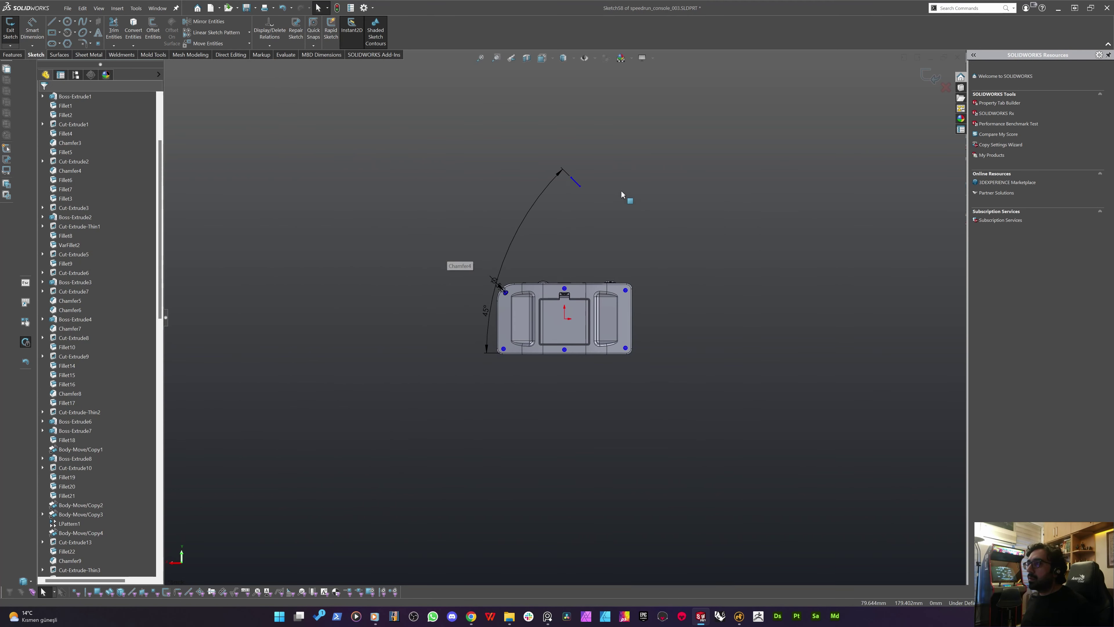
scroll(496, 329, down, 6)
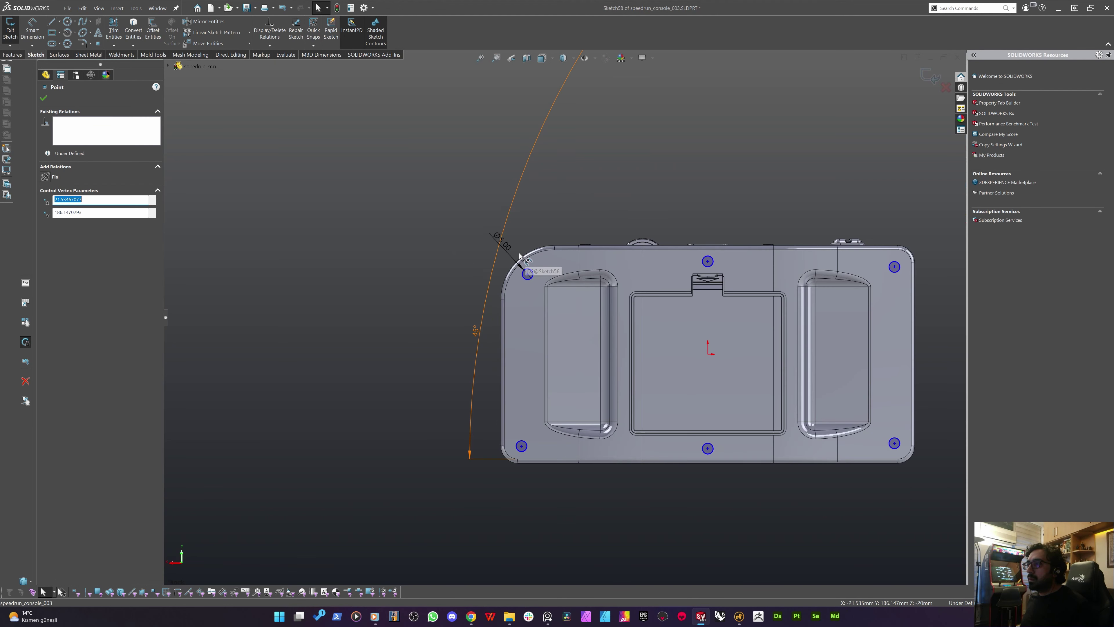
ctrl+click(513, 275)
scroll(565, 318, up, 5)
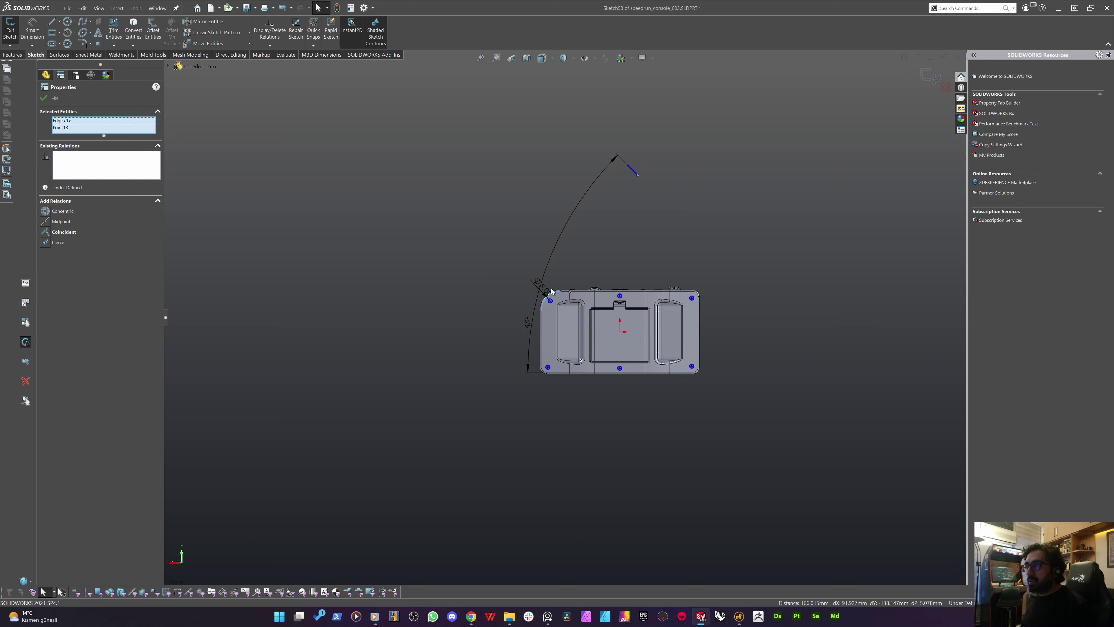
click(49, 213)
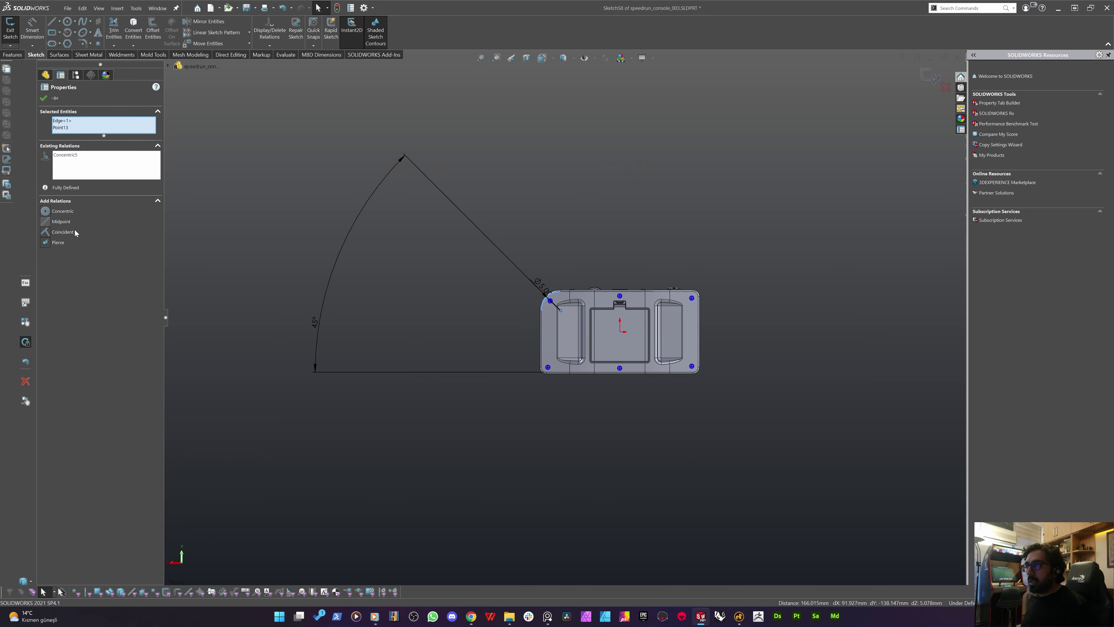
Stretch the angled line's outer end past the console's large rounded corner and slide the corner circle slightly along the line
scroll(553, 303, up, 8)
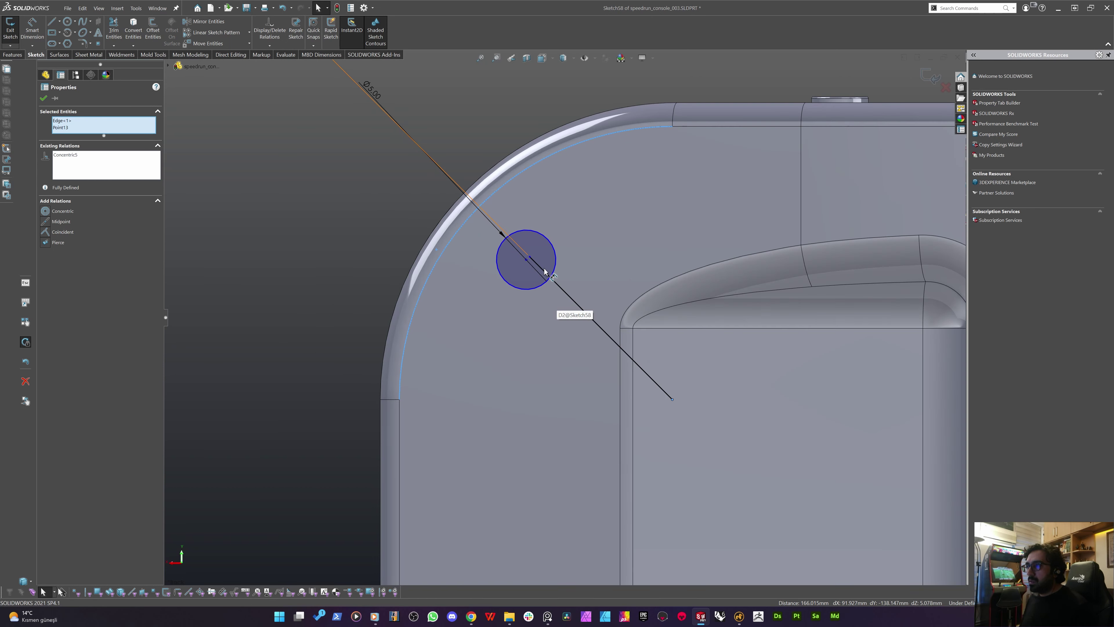
key(Escape)
drag(529, 257, 308, 101)
scroll(416, 198, down, 4)
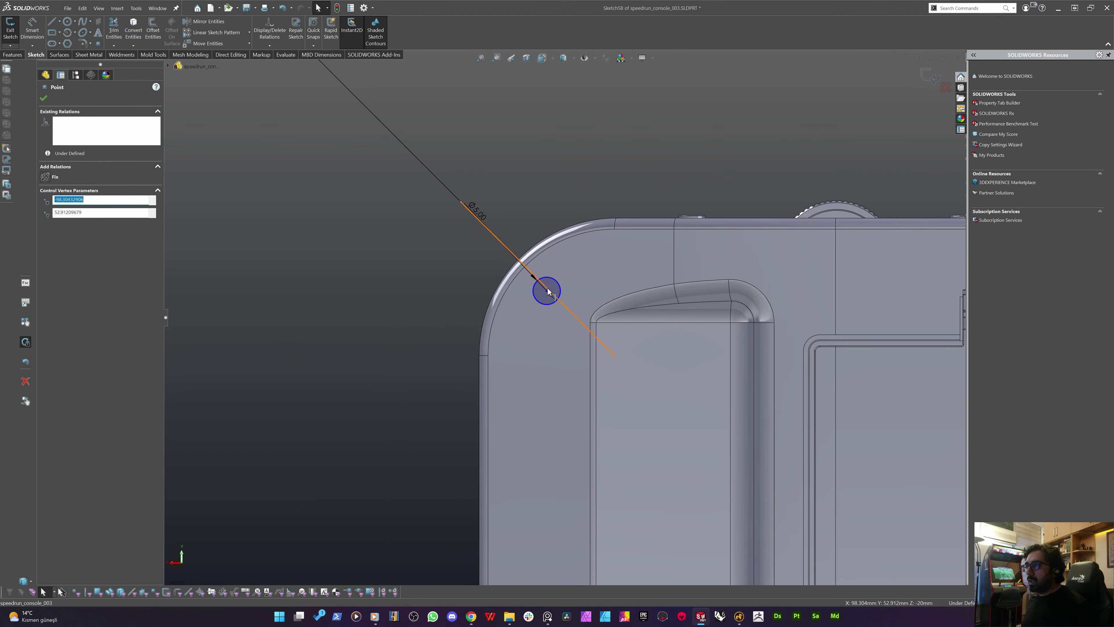
drag(547, 291, 556, 300)
click(408, 328)
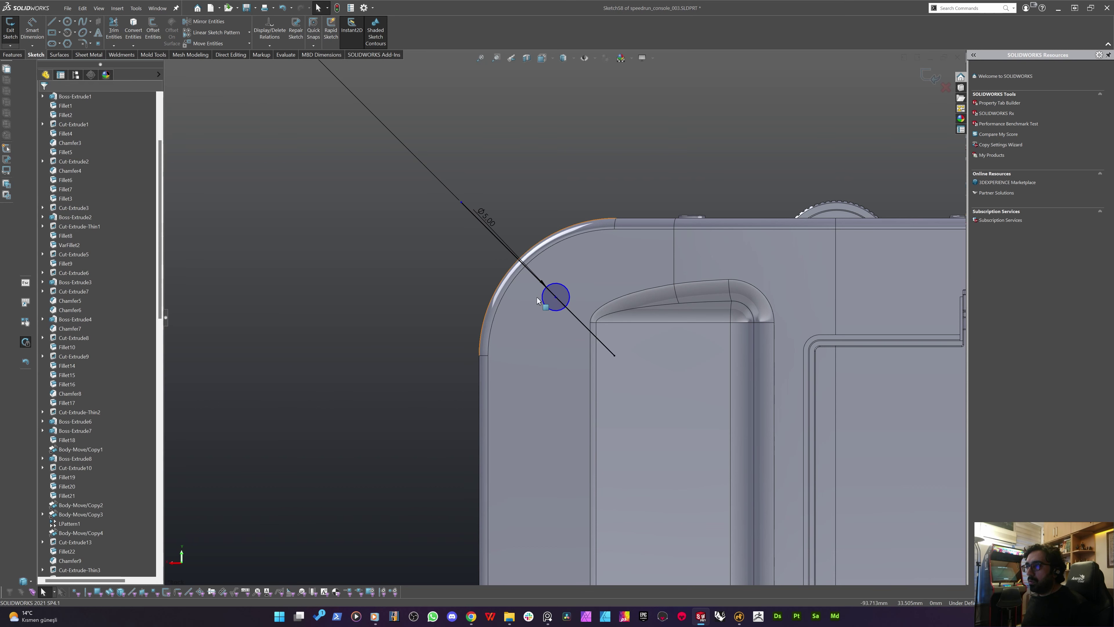
Convert the 45° angled line through the corner circle to construction geometry
scroll(548, 299, up, 3)
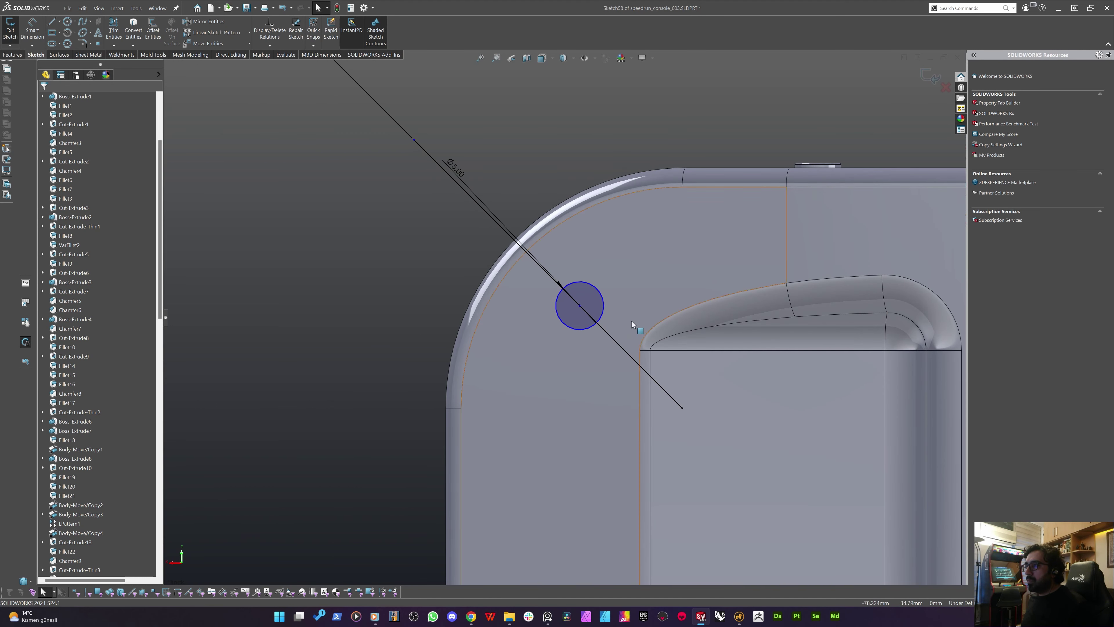
drag(686, 350, 643, 416)
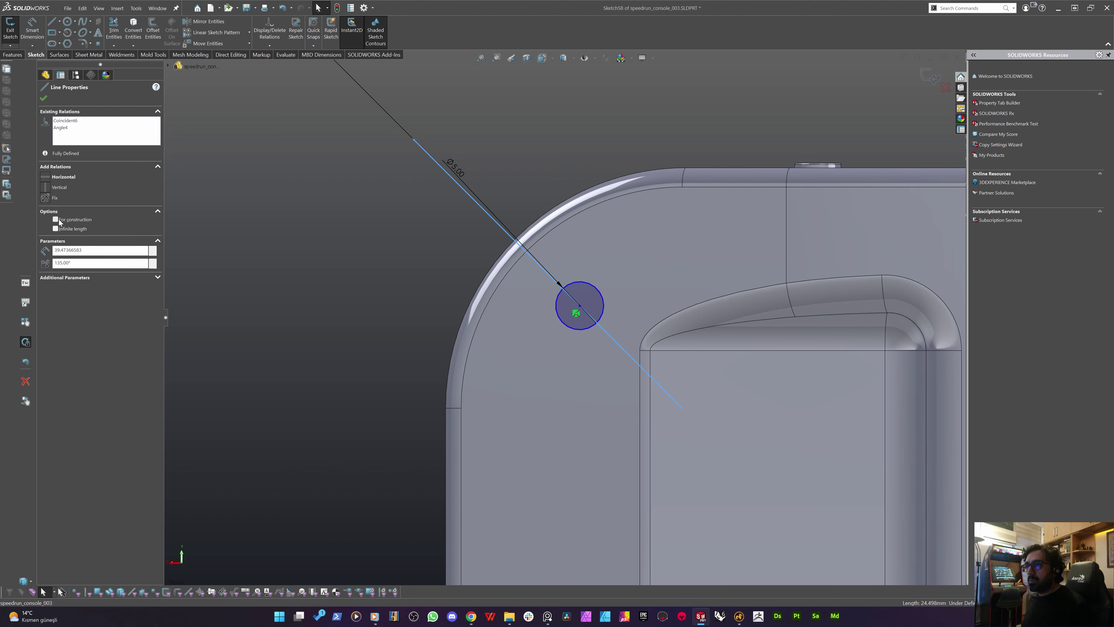
click(329, 299)
key(z)
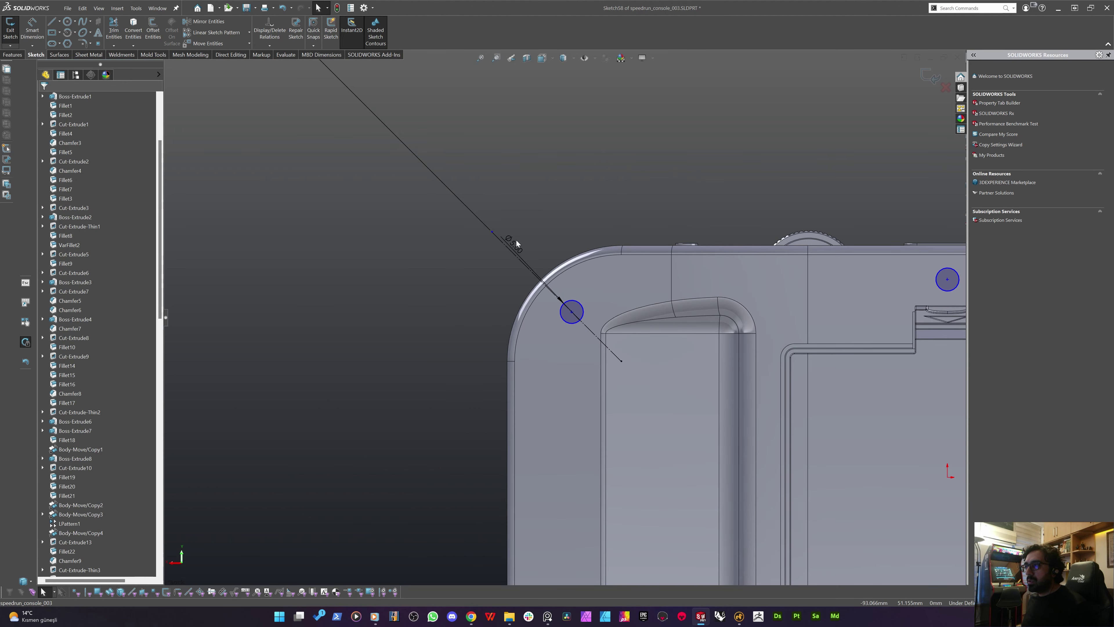
Reposition the 5 mm diameter dimension away from the angled line and bring the 45° angle dimension close to the console
drag(516, 240, 664, 228)
scroll(549, 288, down, 8)
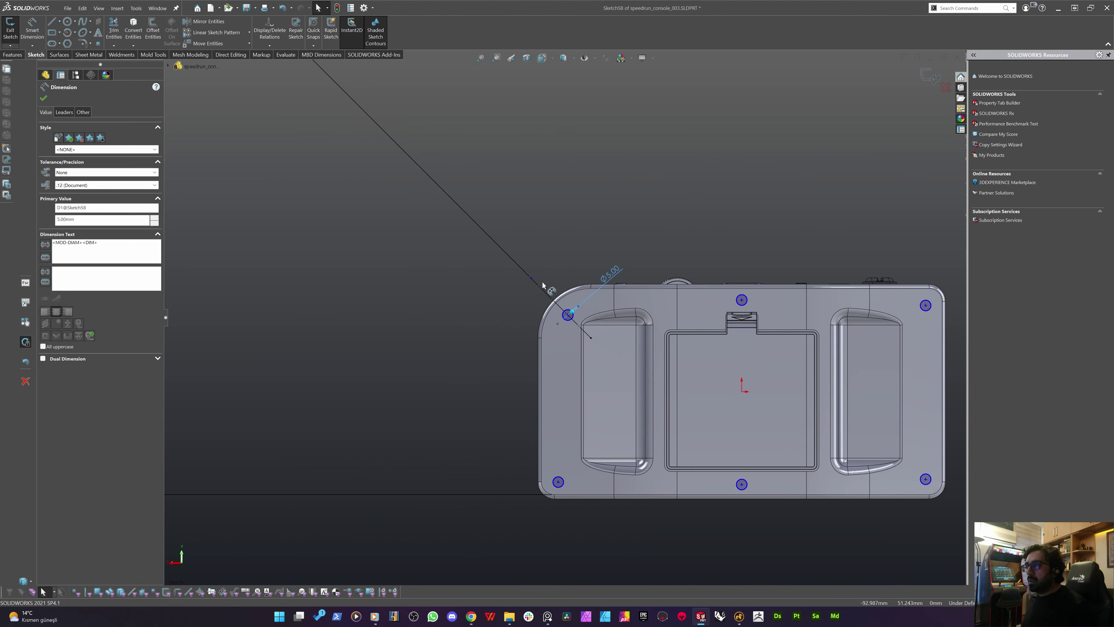
drag(277, 340, 543, 366)
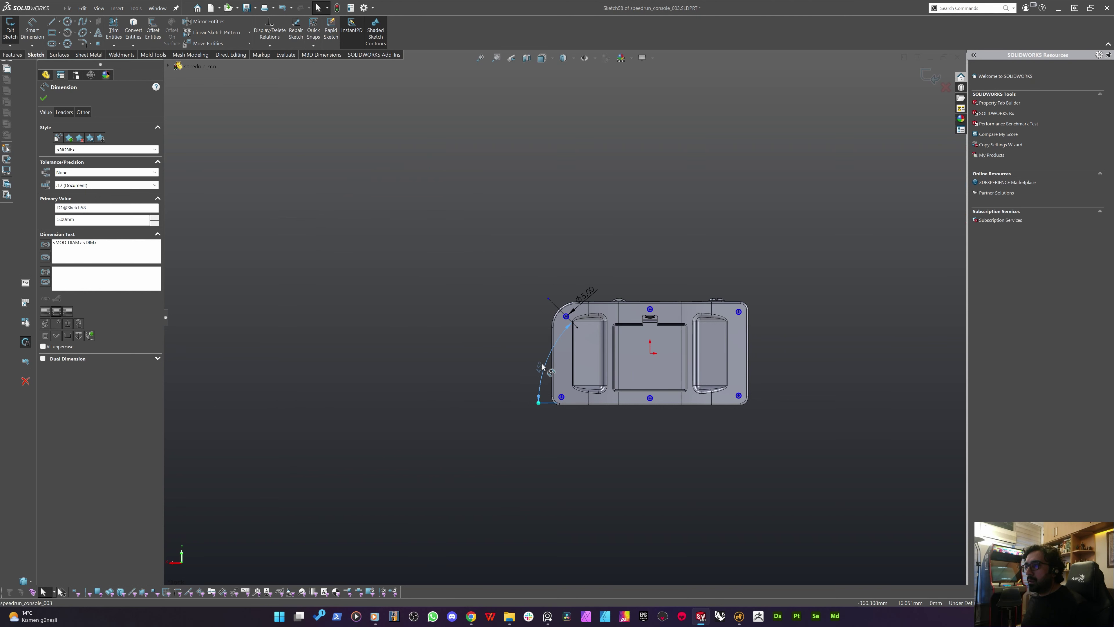
scroll(558, 327, down, 8)
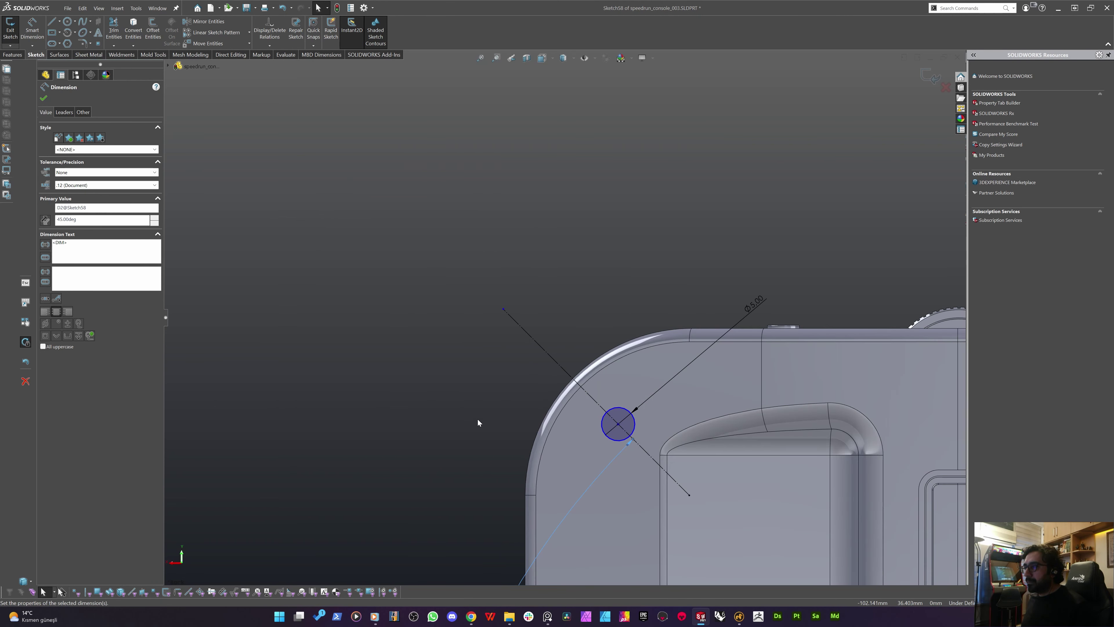
key(Escape)
Try a Fix relation on the corner circle's center point and undo it
scroll(606, 429, down, 4)
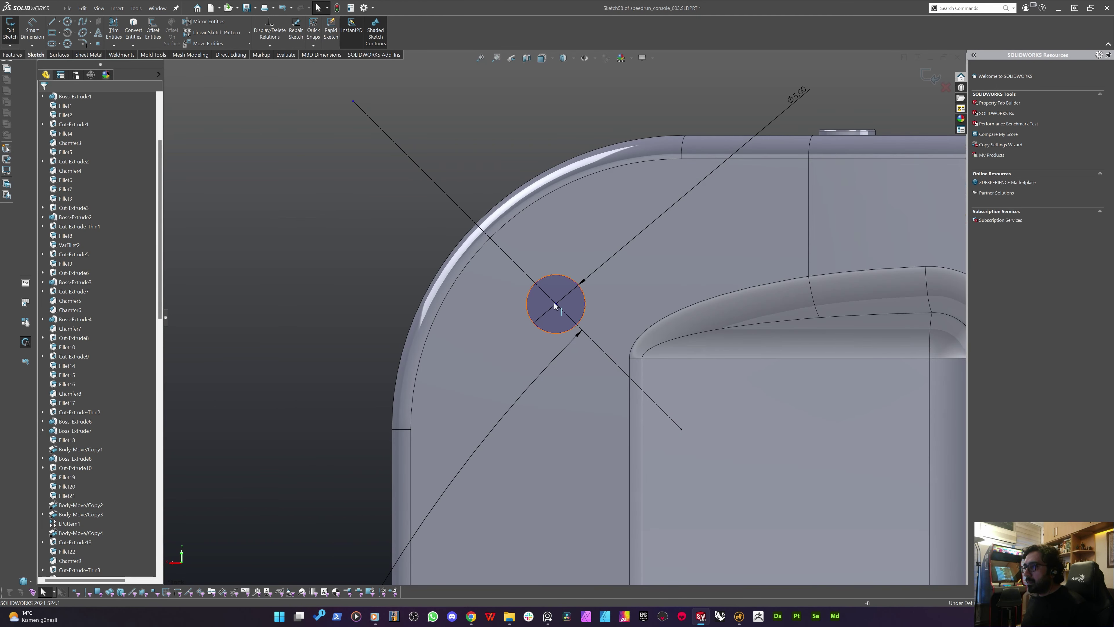
click(555, 306)
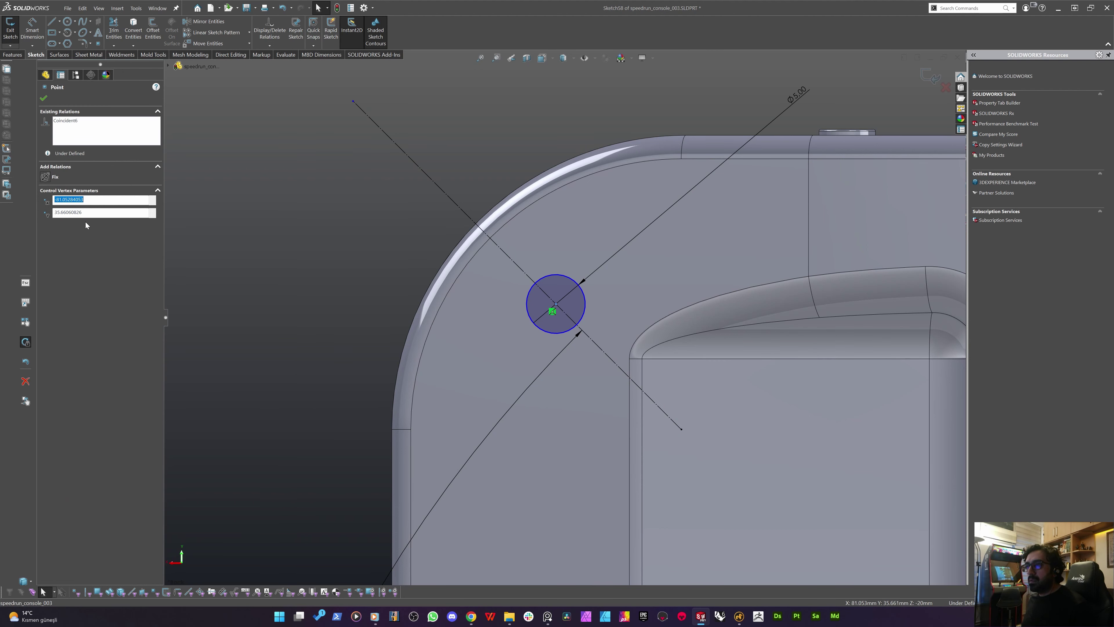
click(54, 176)
scroll(473, 335, up, 6)
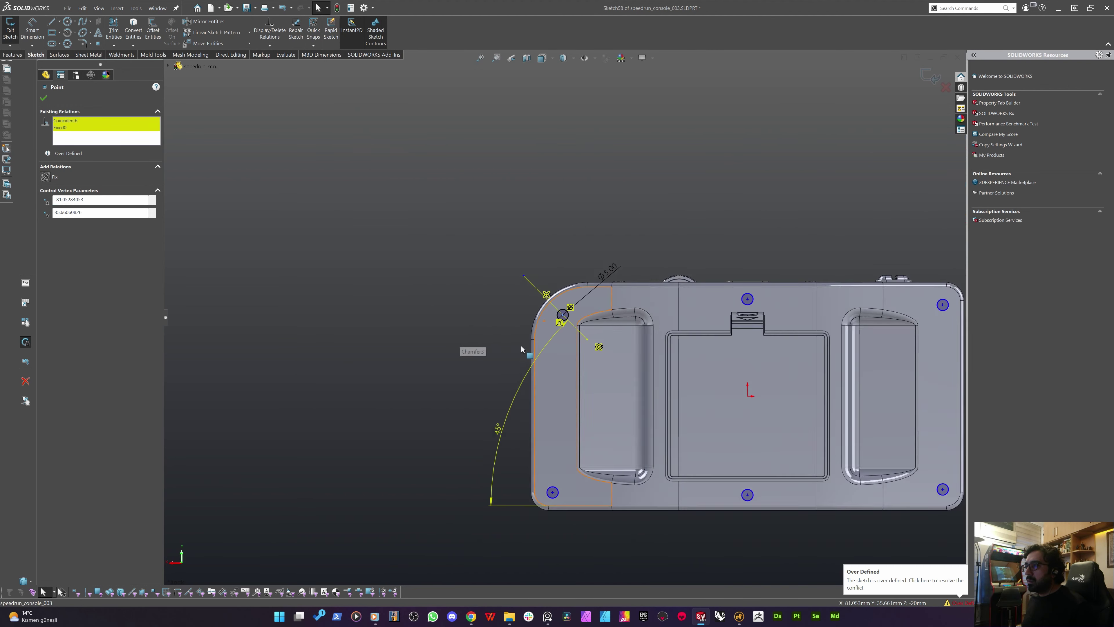
scroll(546, 325, down, 5)
scroll(588, 294, down, 3)
key(ctrl+z)
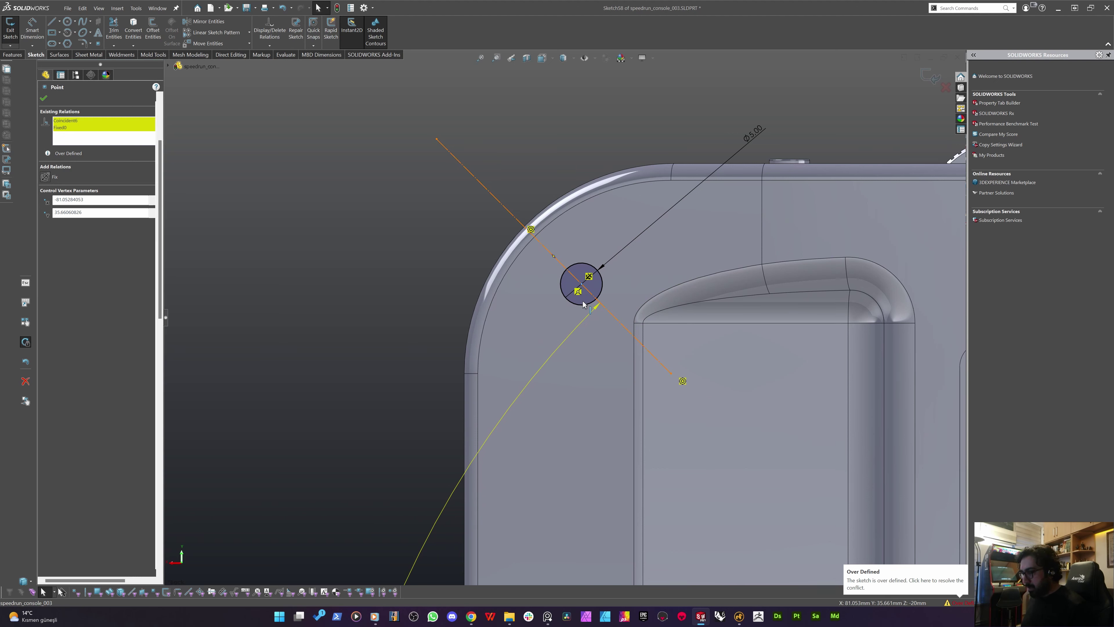
Shorten the angled construction line by moving its outer end back to the inner edge of the rounded corner
click(408, 188)
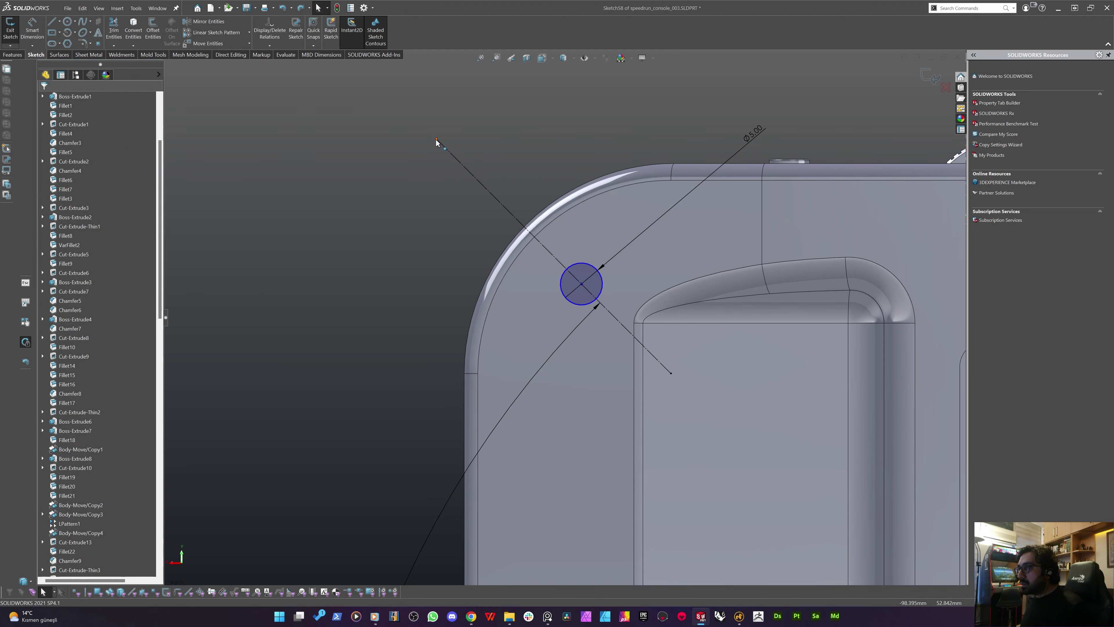
drag(436, 140, 533, 234)
click(329, 419)
key(d)
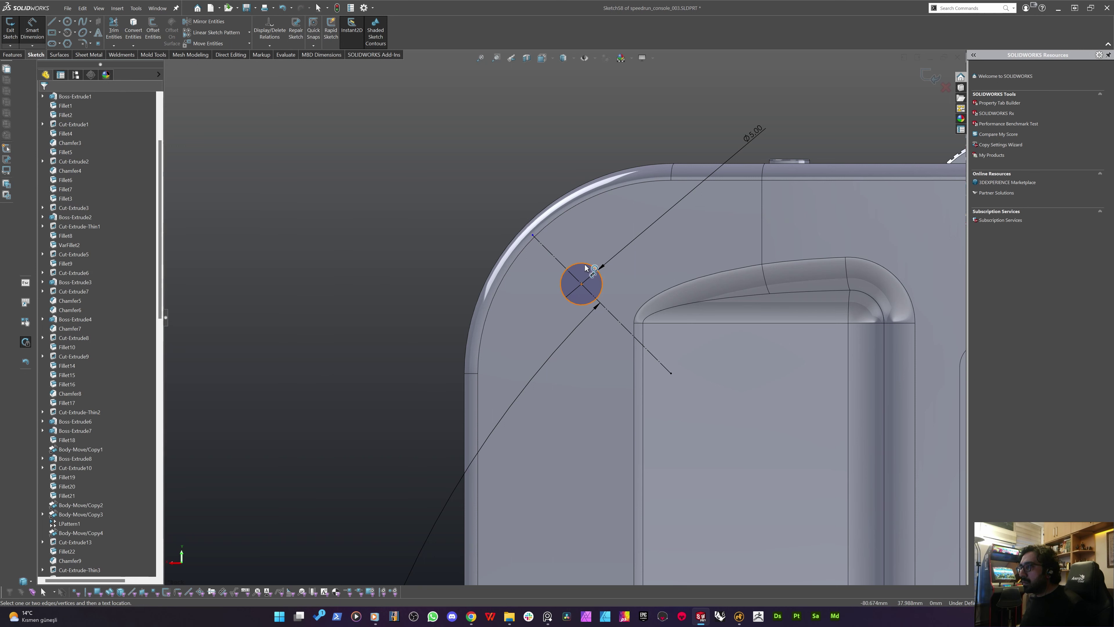
click(566, 301)
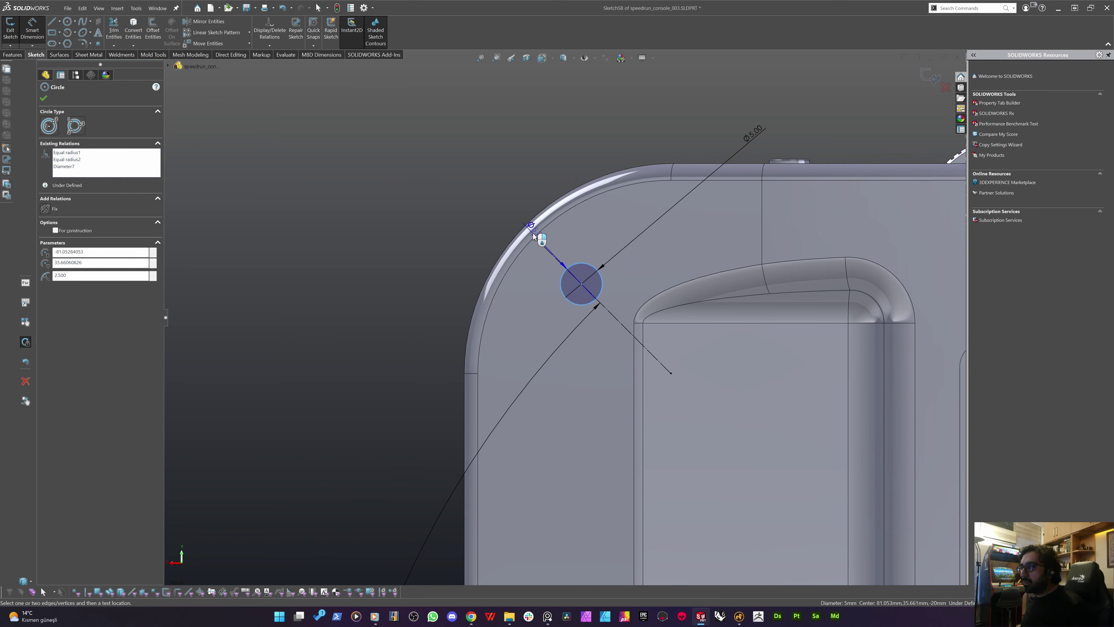
click(533, 233)
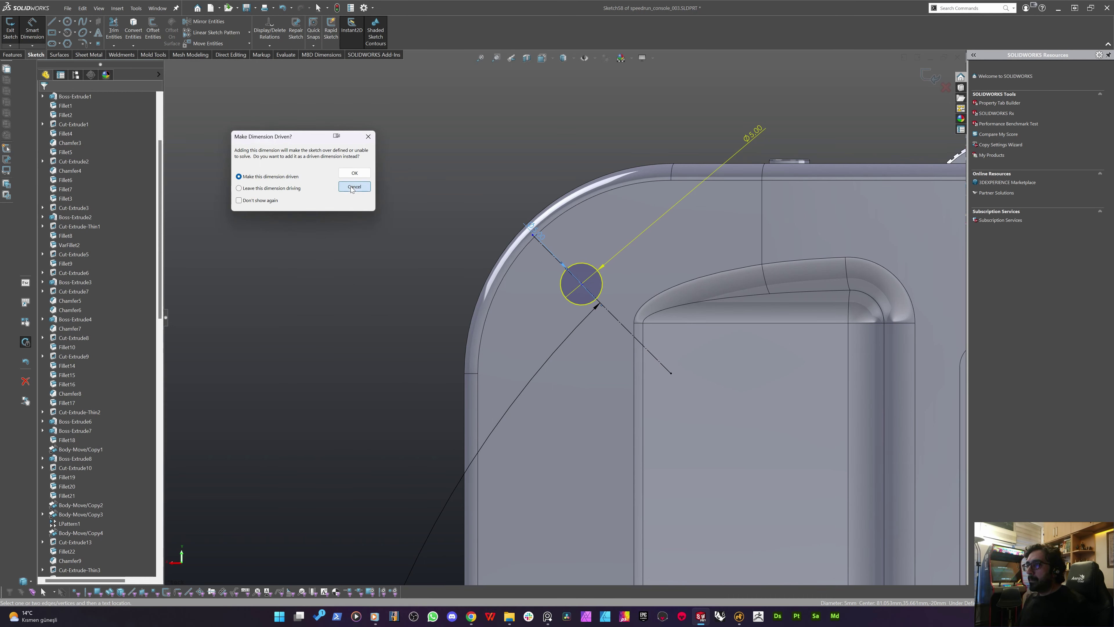
click(352, 187)
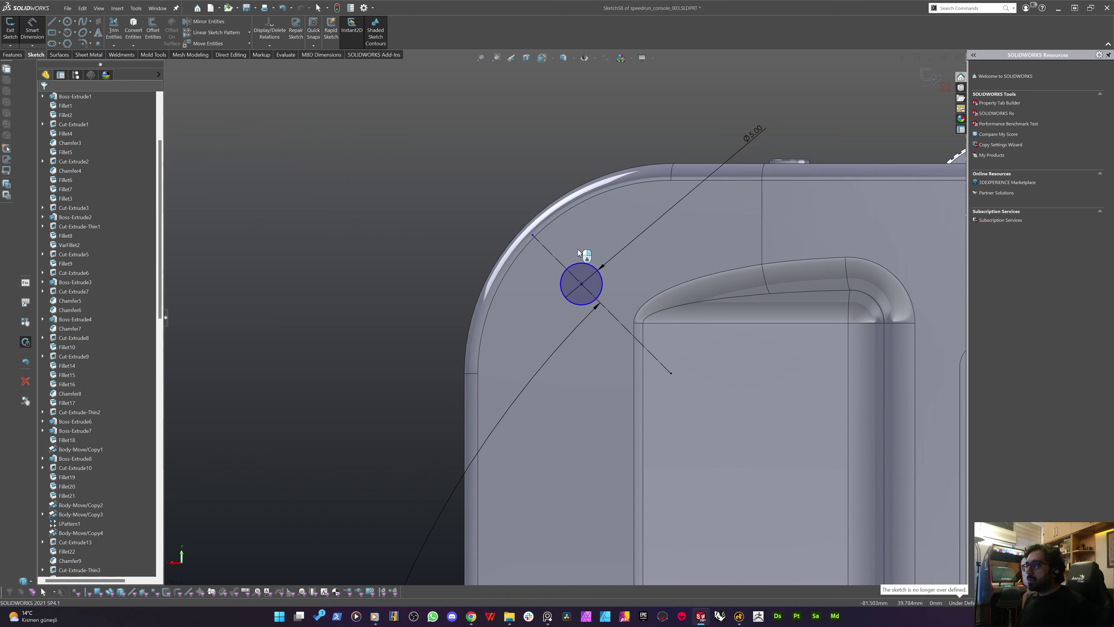
Dimension the distance between the corner circle and the construction line's outer end and set it to 8.25 mm
click(584, 263)
click(532, 235)
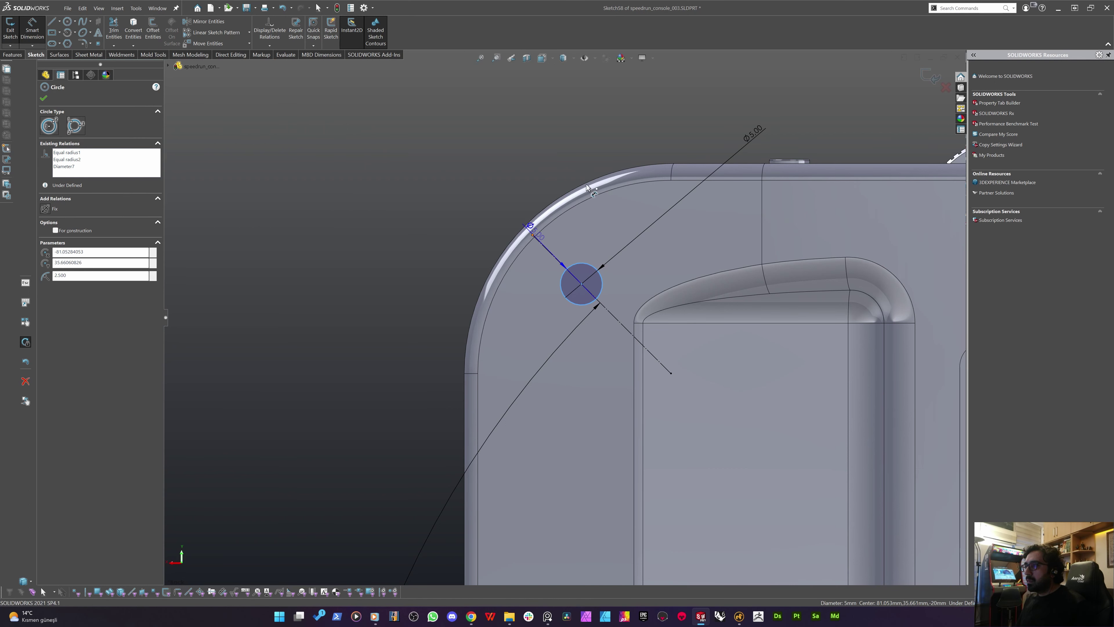
click(650, 102)
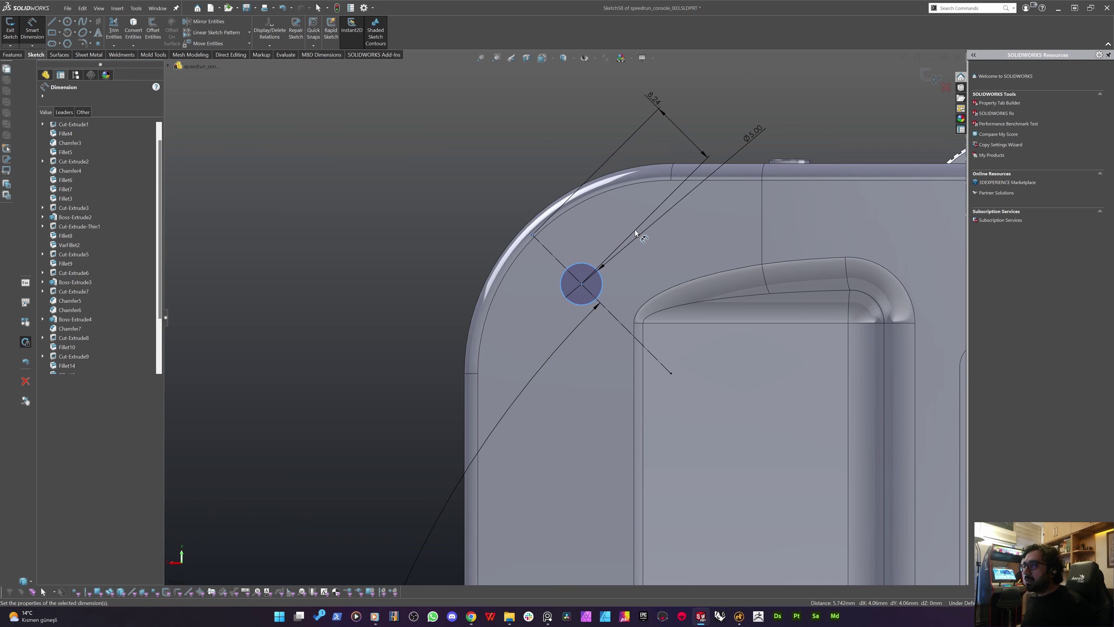
text(8,2)
key(Return)
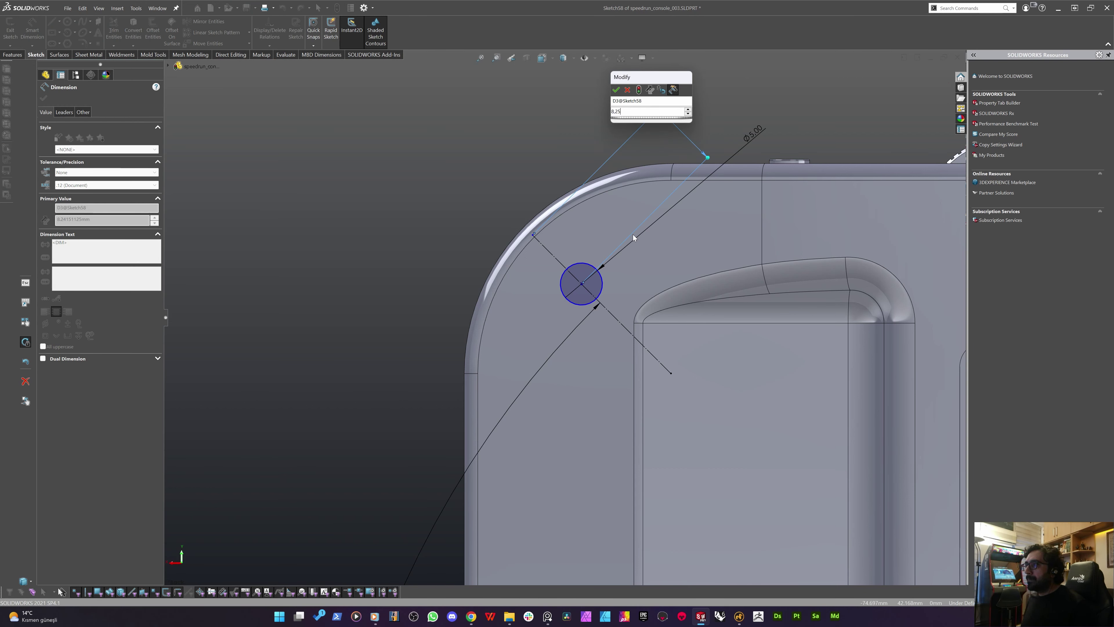
key(Escape)
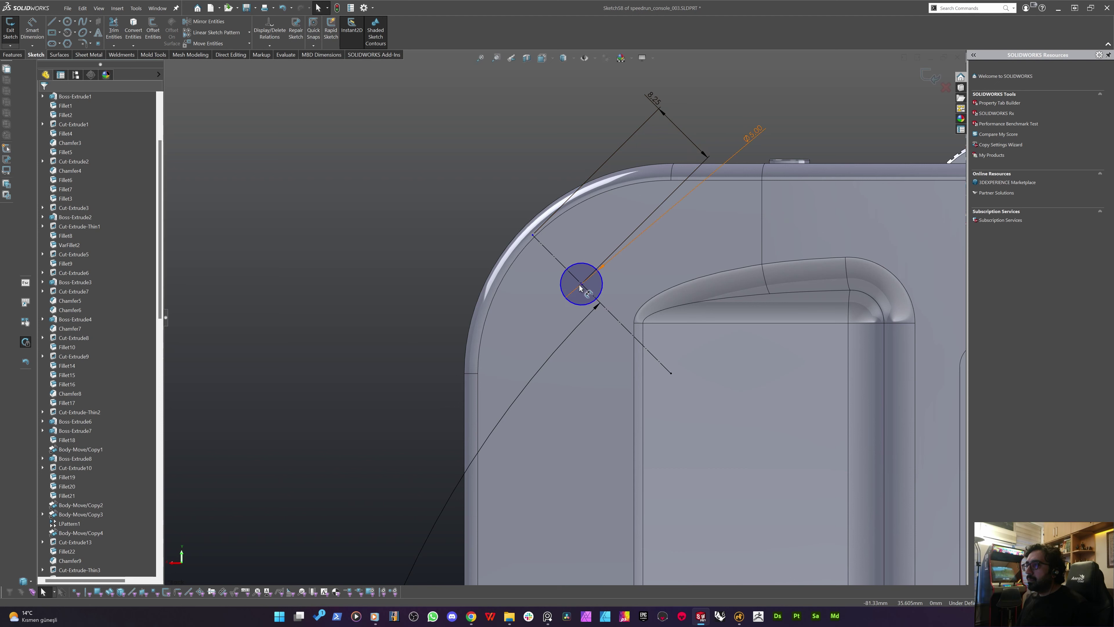
Slide the corner circle outward along the construction line, and make the line's outer end coincident with the rounded corner's inner arc edge
drag(582, 284, 551, 260)
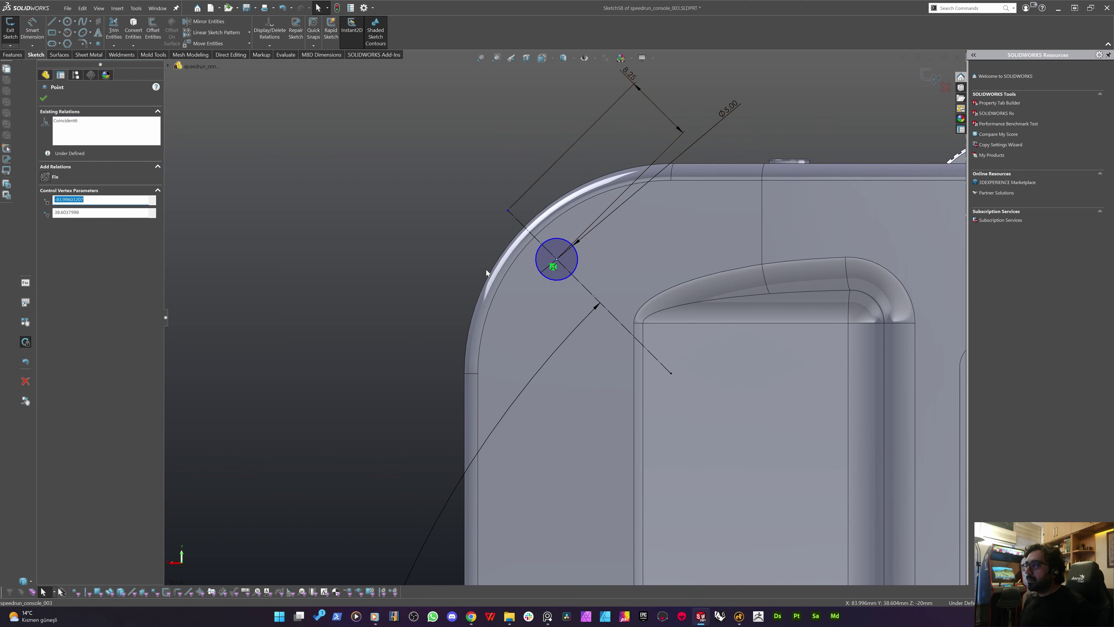
key(Escape)
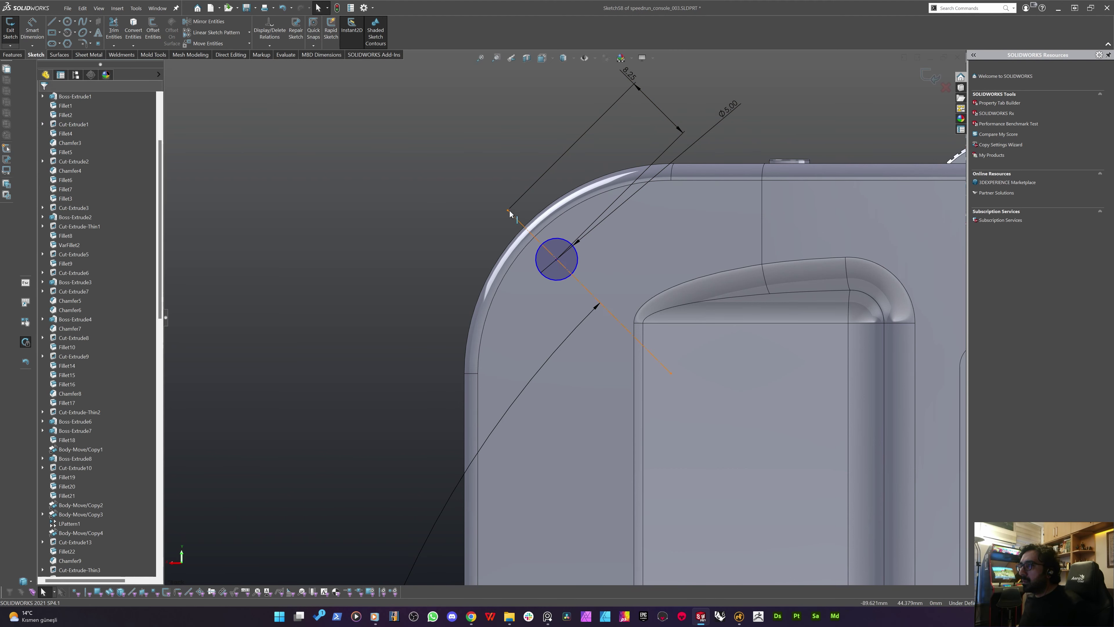
click(509, 211)
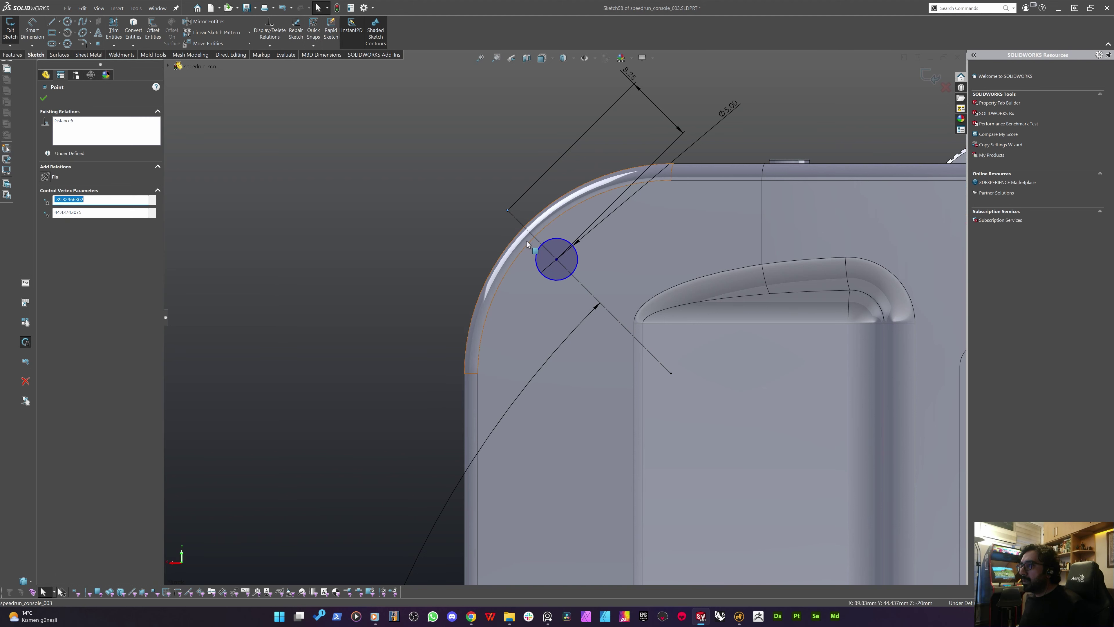
ctrl+click(538, 229)
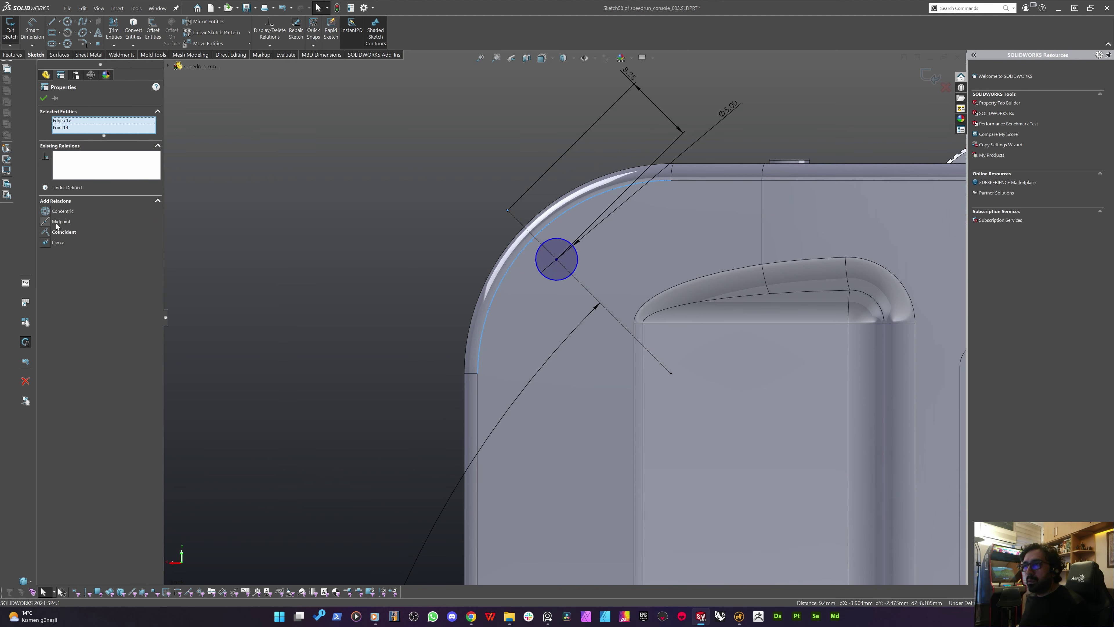
click(57, 242)
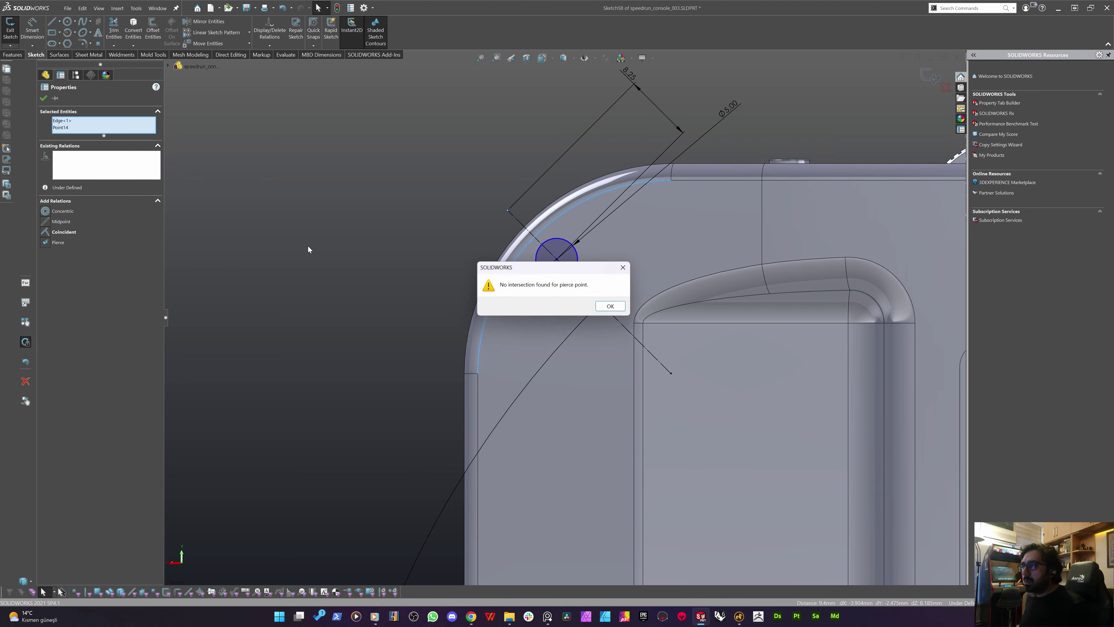
click(610, 306)
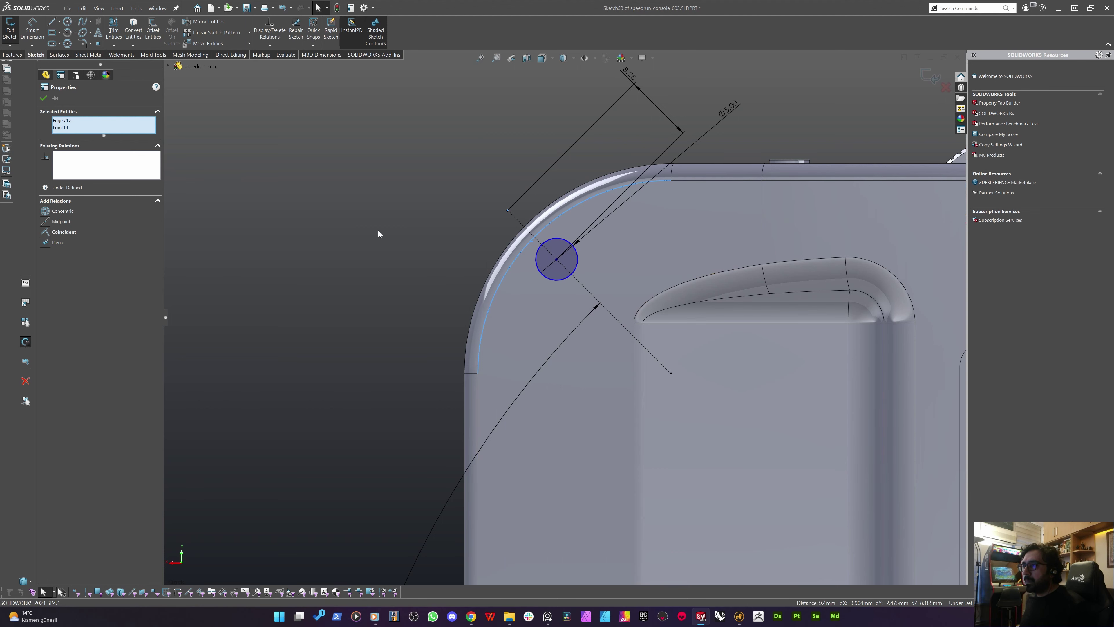
click(44, 232)
click(385, 193)
scroll(441, 265, up, 8)
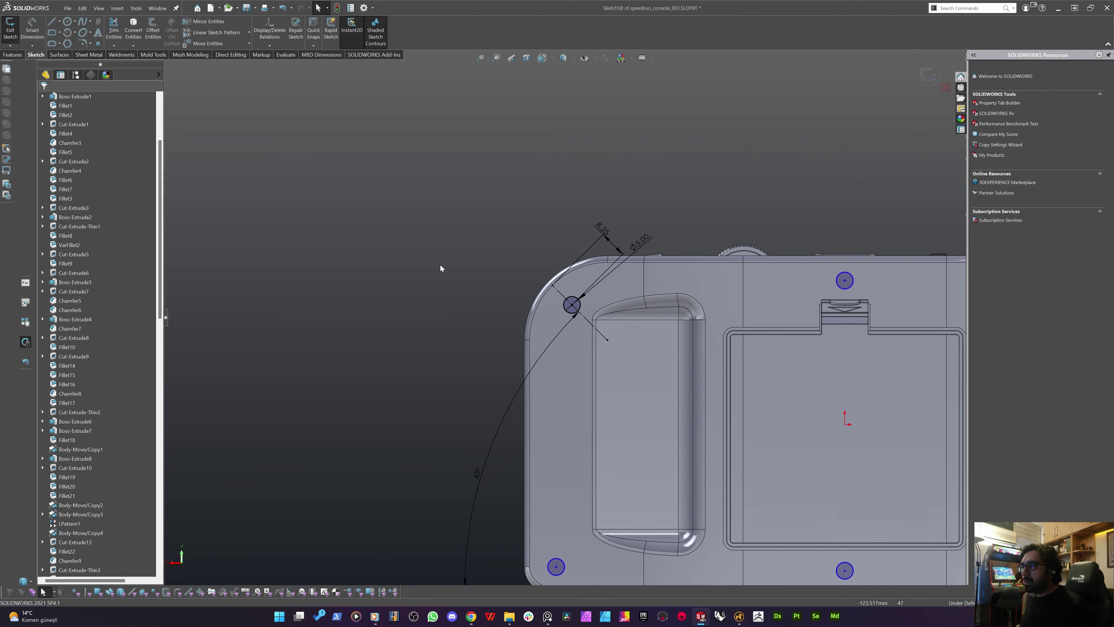
scroll(534, 338, down, 4)
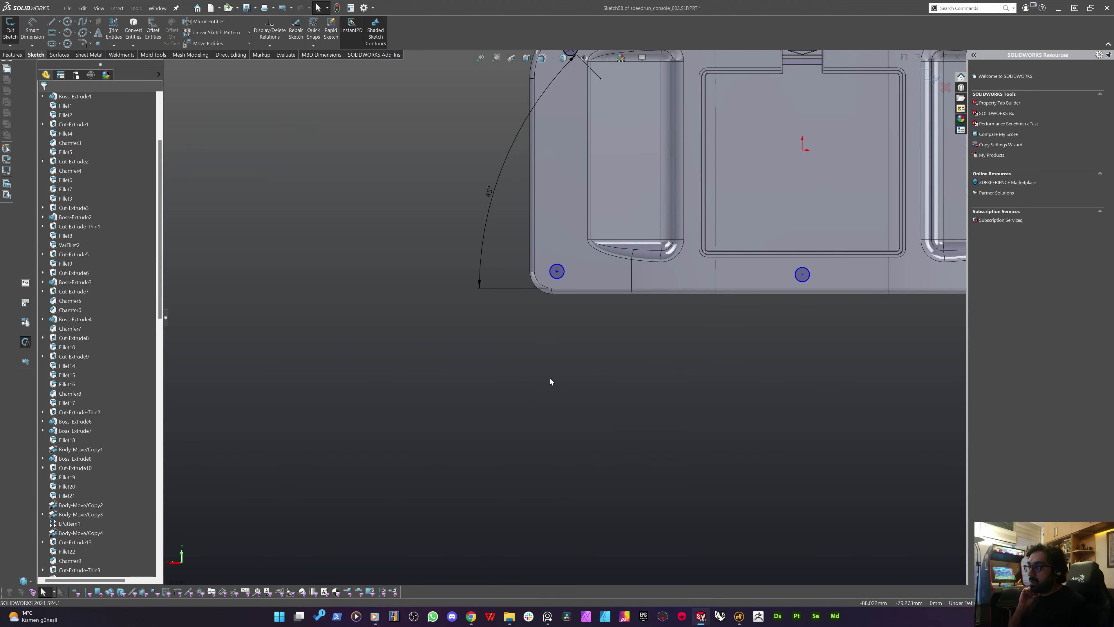
Sketch a diagonal line from the middle of the lower-left corner's inner arc, running past the nearby circle
scroll(525, 338, up, 3)
scroll(549, 298, down, 3)
scroll(549, 298, up, 3)
right_drag(609, 415, 574, 386)
scroll(580, 330, down, 2)
scroll(582, 325, down, 3)
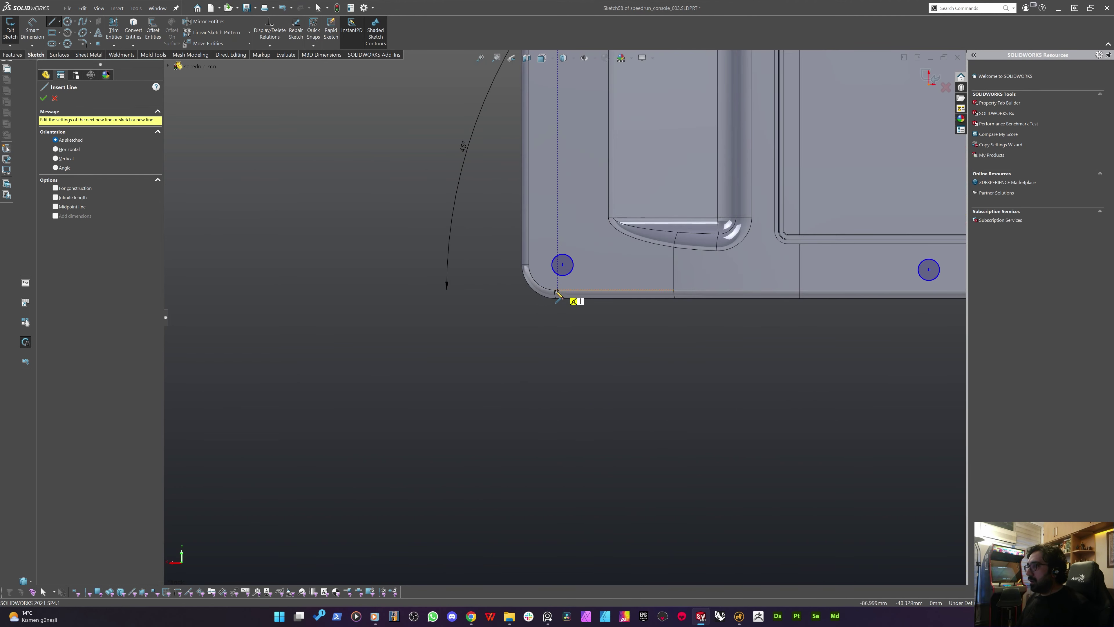
click(537, 283)
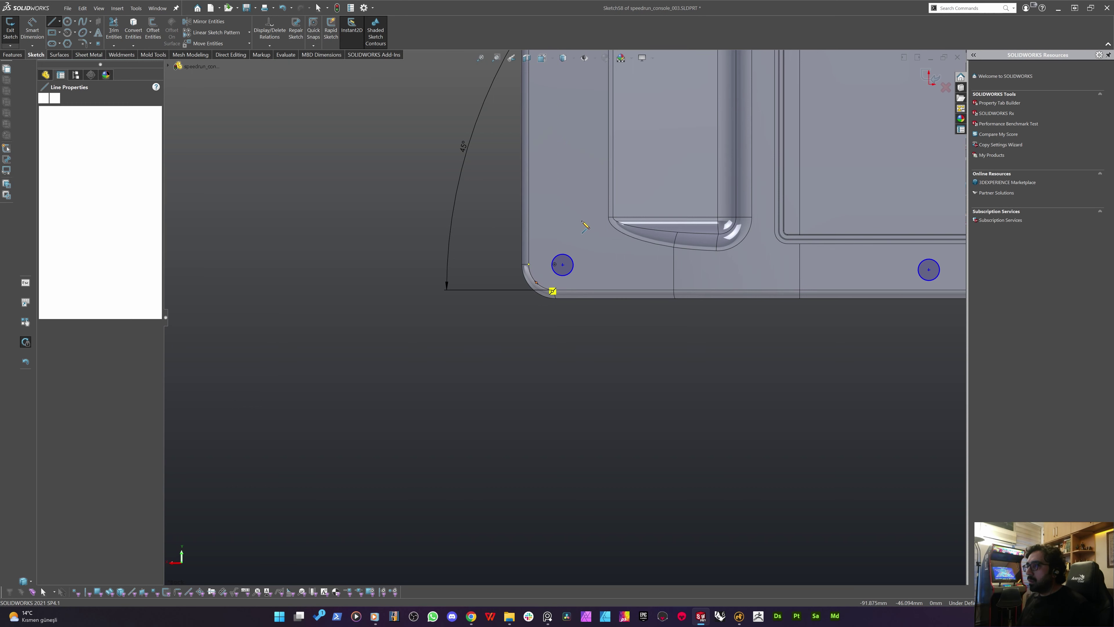
double_click(594, 225)
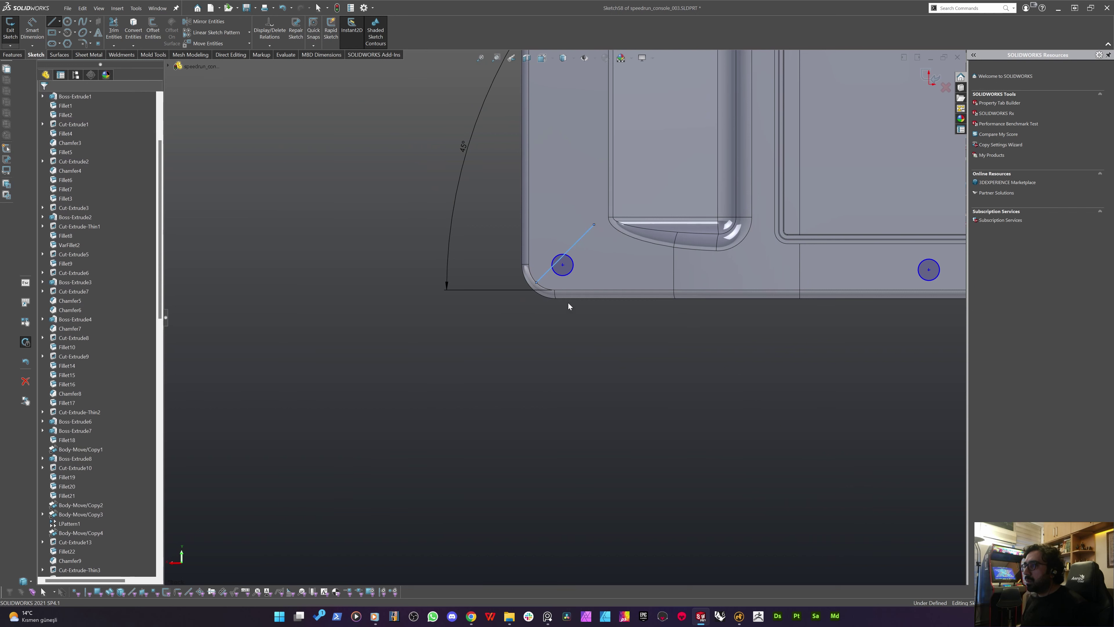
Add a Concentric relation between the diagonal line's inner endpoint and the lower-left corner's inner arc
scroll(545, 294, down, 2)
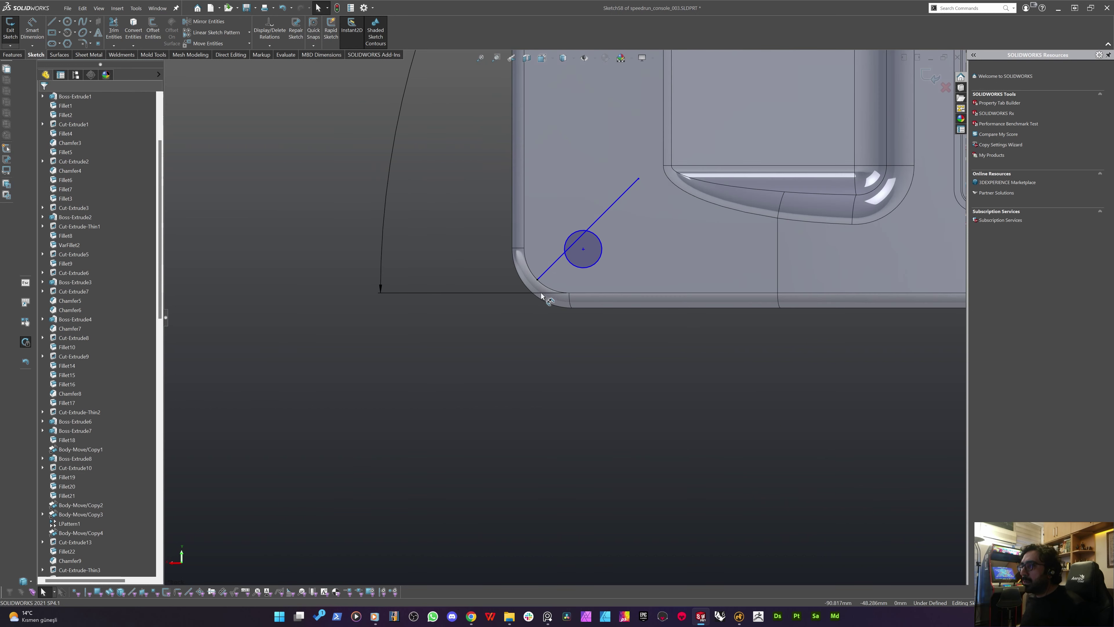
click(539, 276)
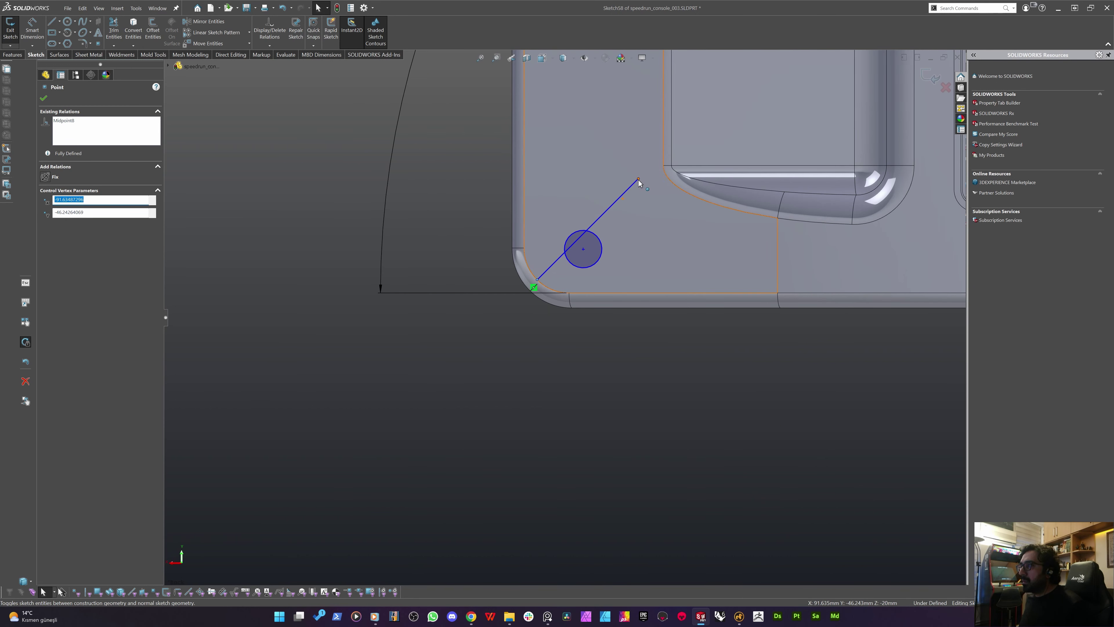
ctrl+click(556, 290)
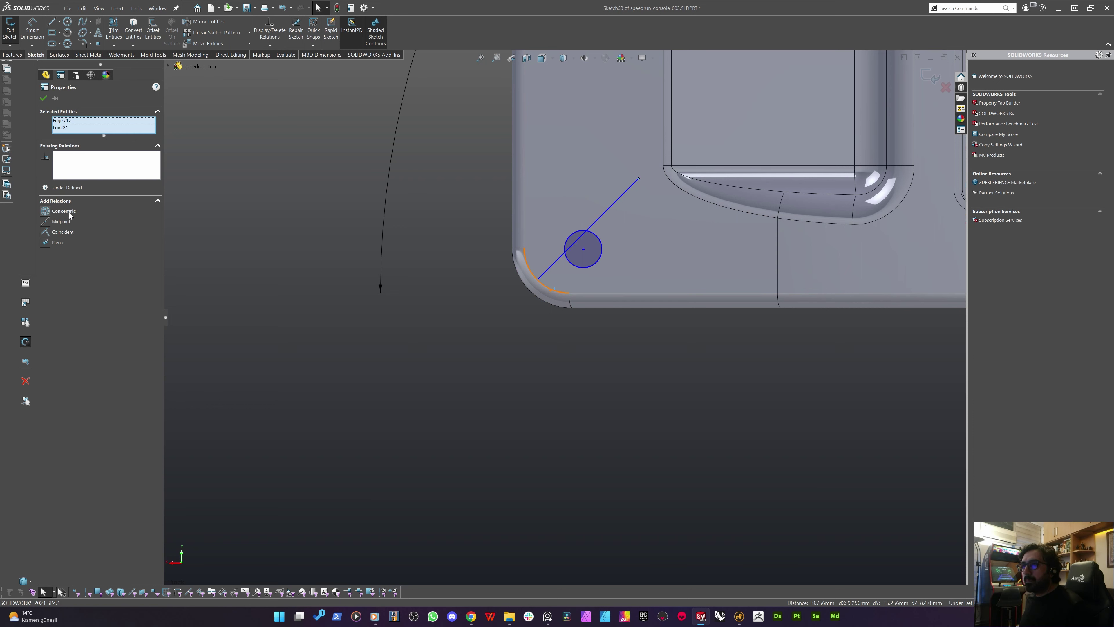
key(c)
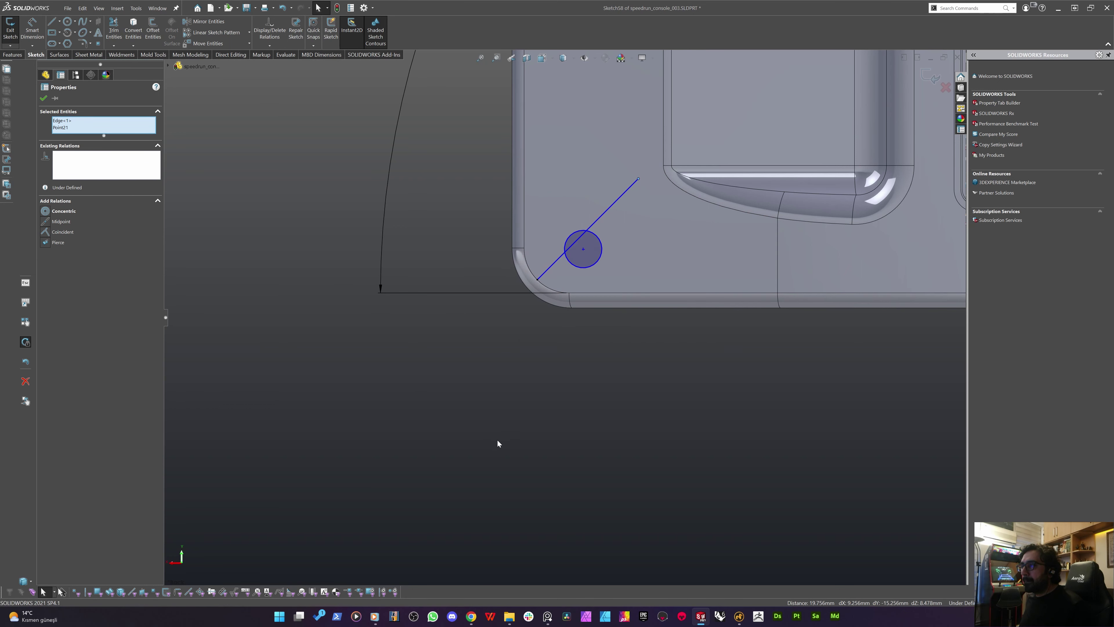
click(497, 440)
click(546, 291)
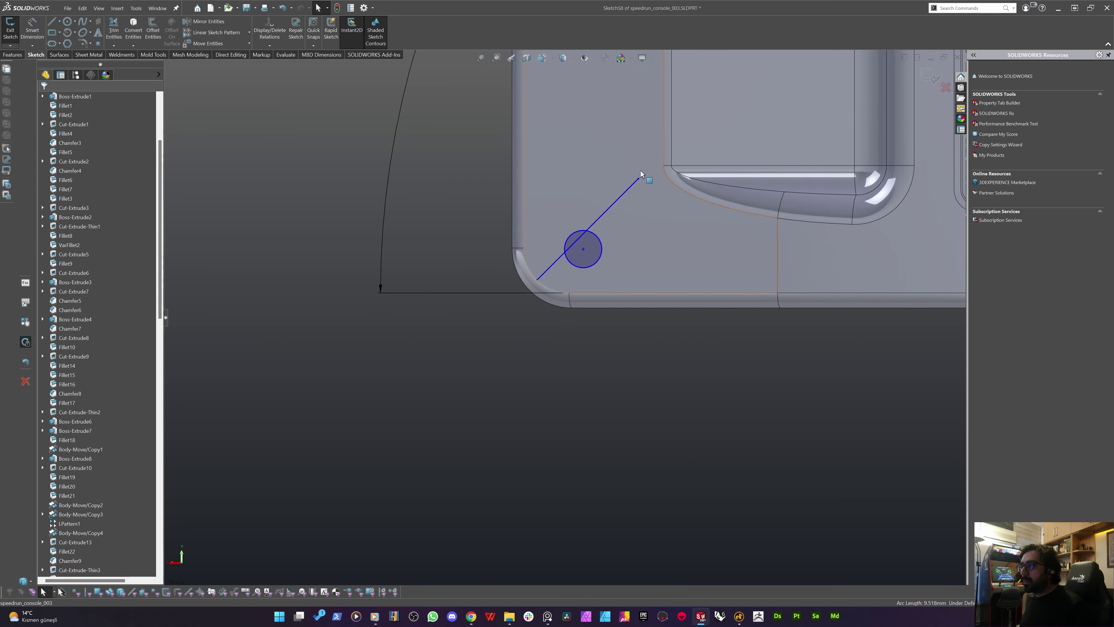
ctrl+click(639, 179)
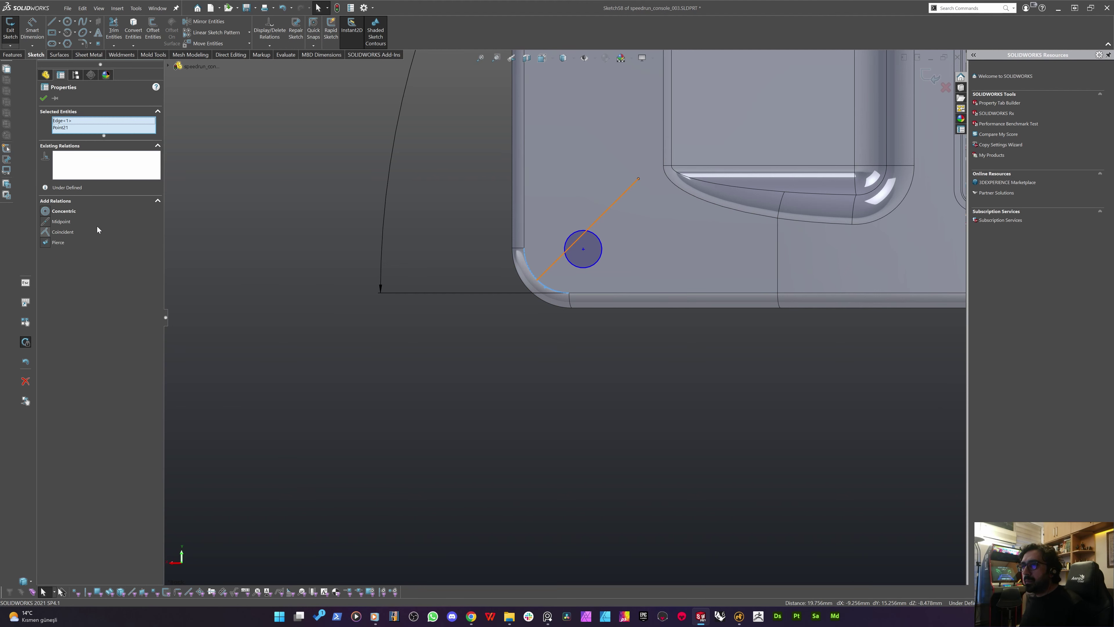
click(53, 213)
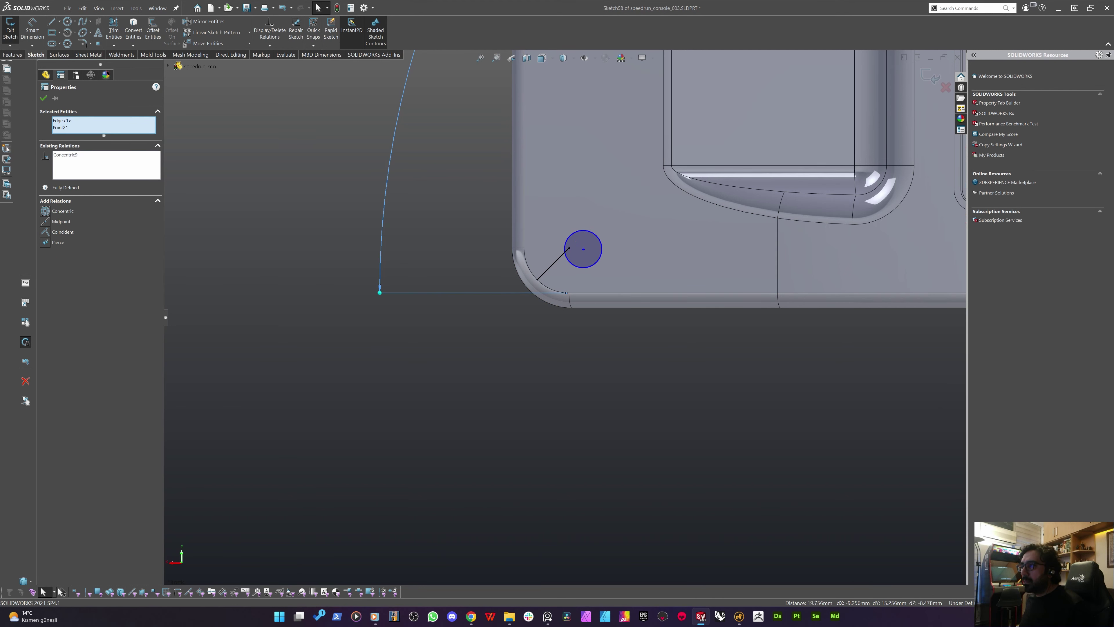
Delete the short line in the lower-left corner together with the 45° angle dimension
click(590, 324)
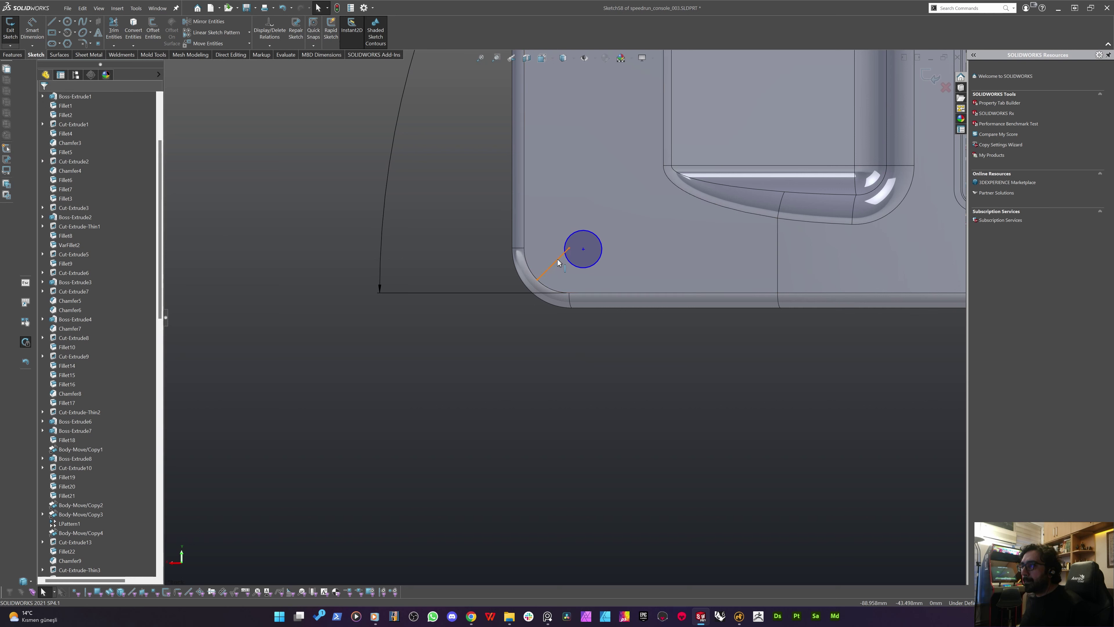
click(543, 274)
drag(560, 377, 510, 262)
key(Delete)
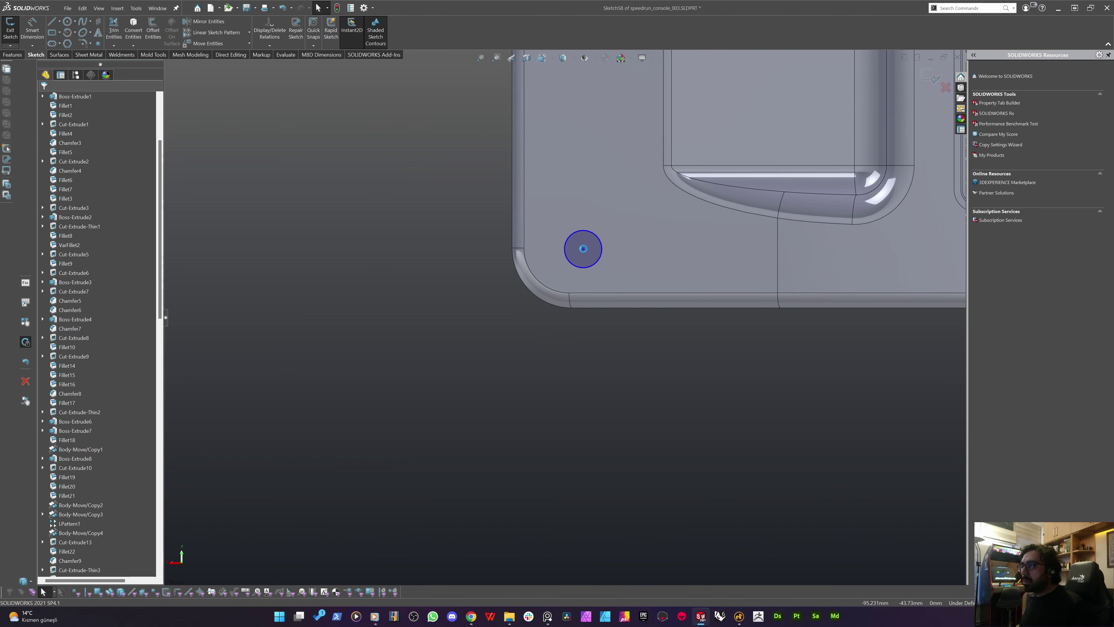
Make the lower-left circle's centre concentric with the inner arc of the rounded body corner
click(582, 253)
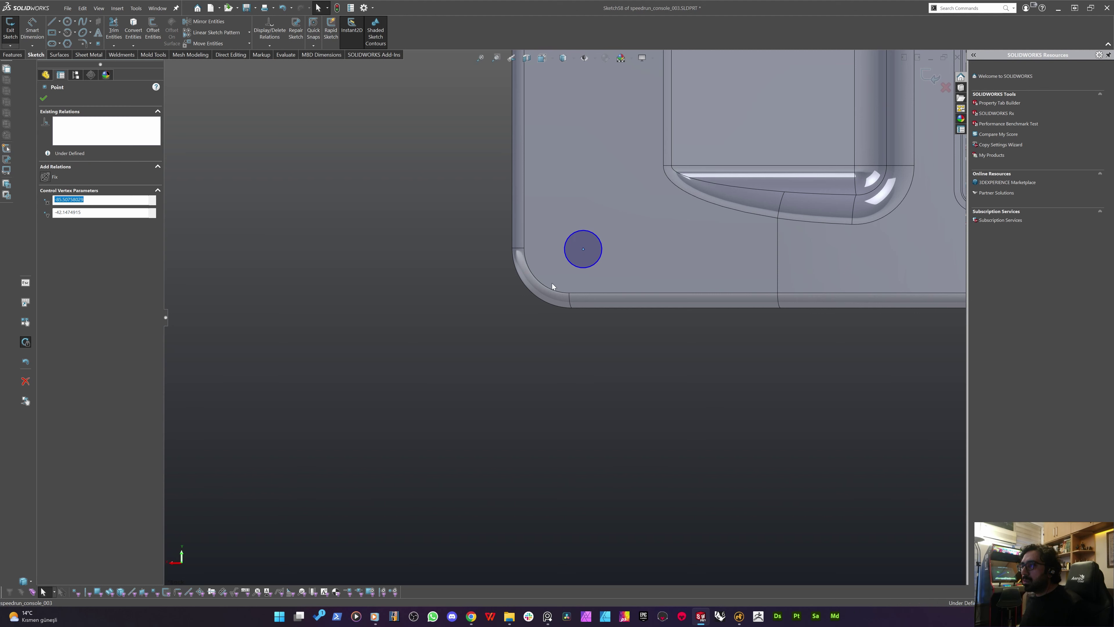
ctrl+click(543, 286)
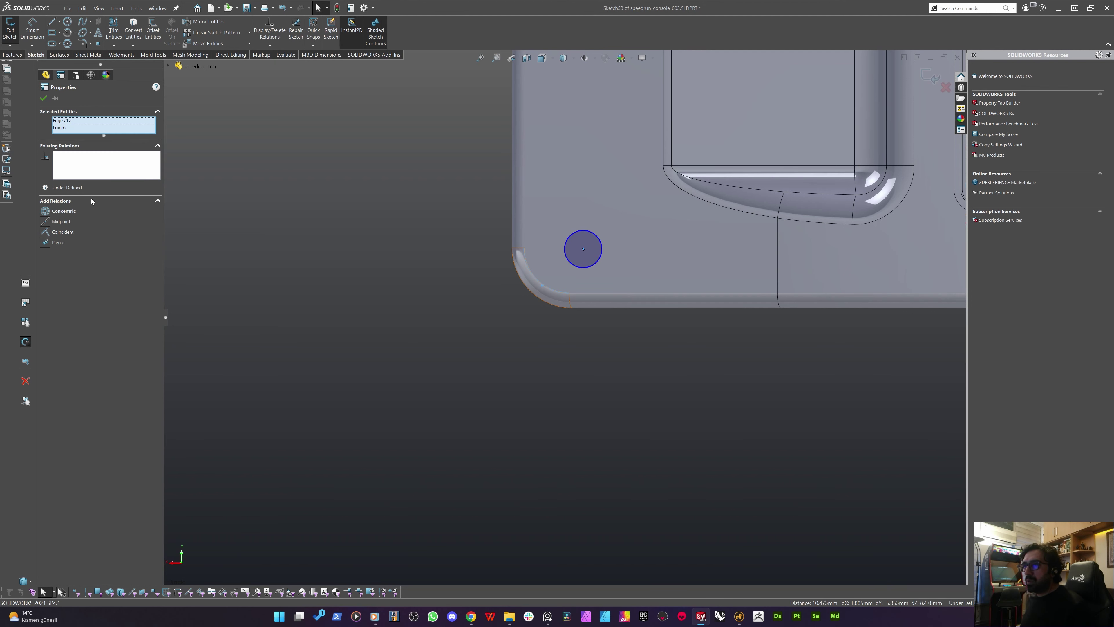
click(42, 212)
click(332, 351)
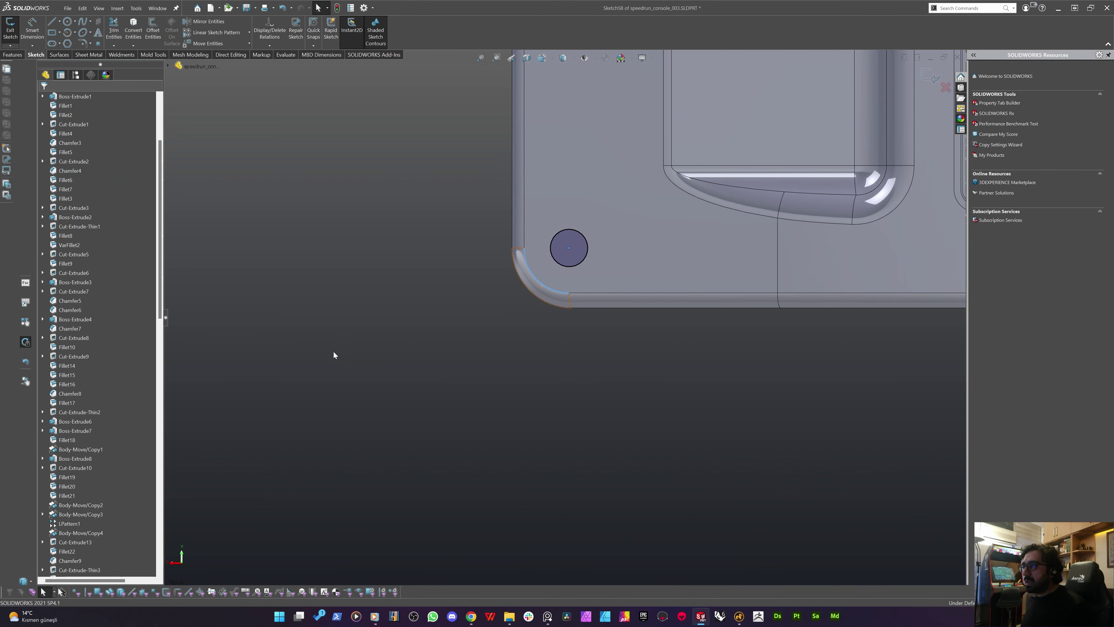
Add a Concentric relation between the lower-right circle and the arc edge of its body corner
scroll(333, 352, down, 10)
scroll(723, 354, up, 5)
drag(750, 283, 885, 129)
scroll(851, 178, down, 2)
ctrl+click(792, 218)
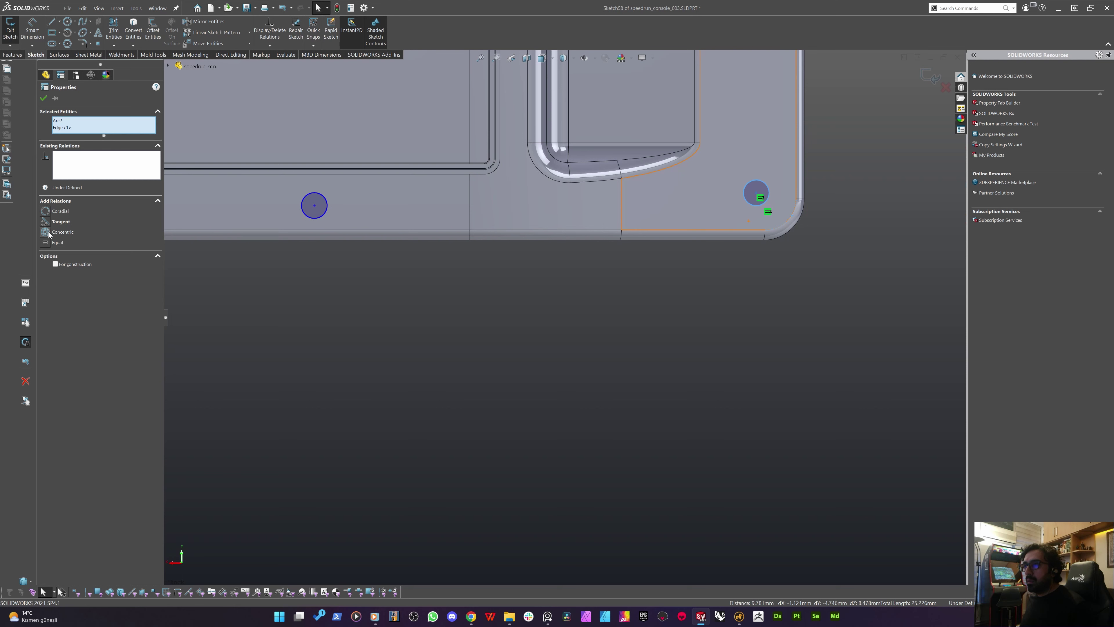
click(51, 234)
scroll(536, 369, up, 3)
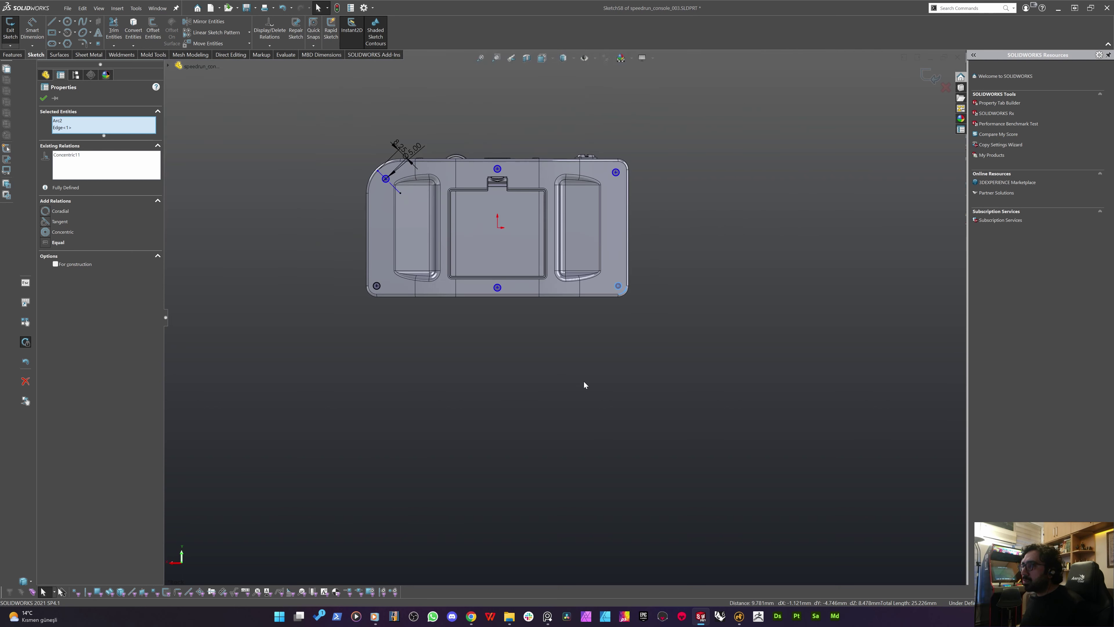
click(584, 381)
Add a Concentric relation between the upper-right circle and the arc edge of its body corner
scroll(605, 236, down, 3)
drag(588, 205, 675, 323)
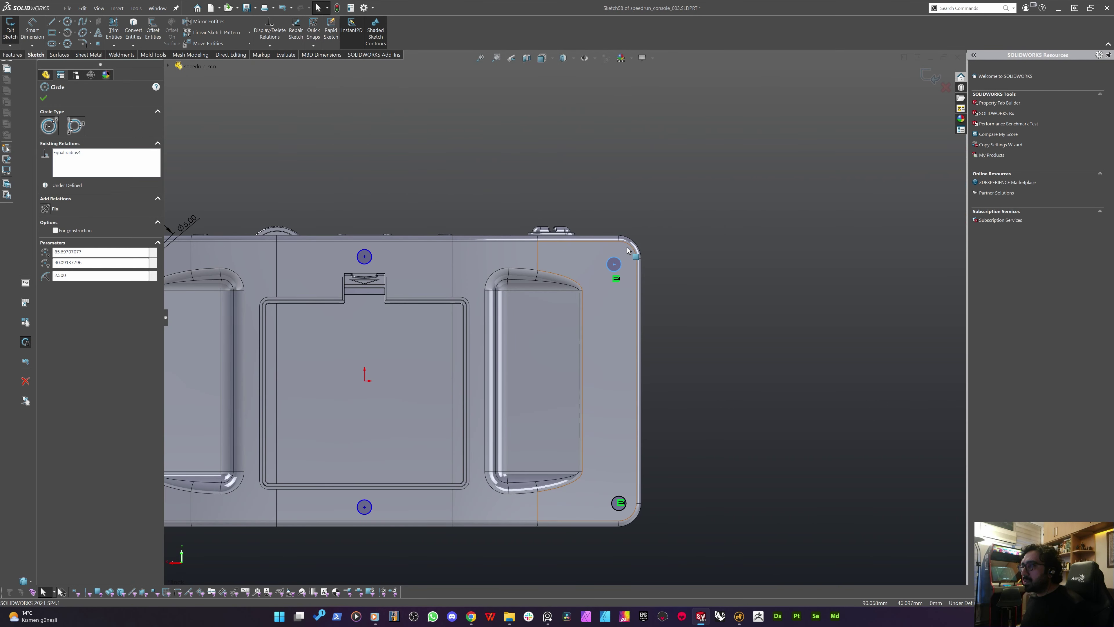
ctrl+click(632, 252)
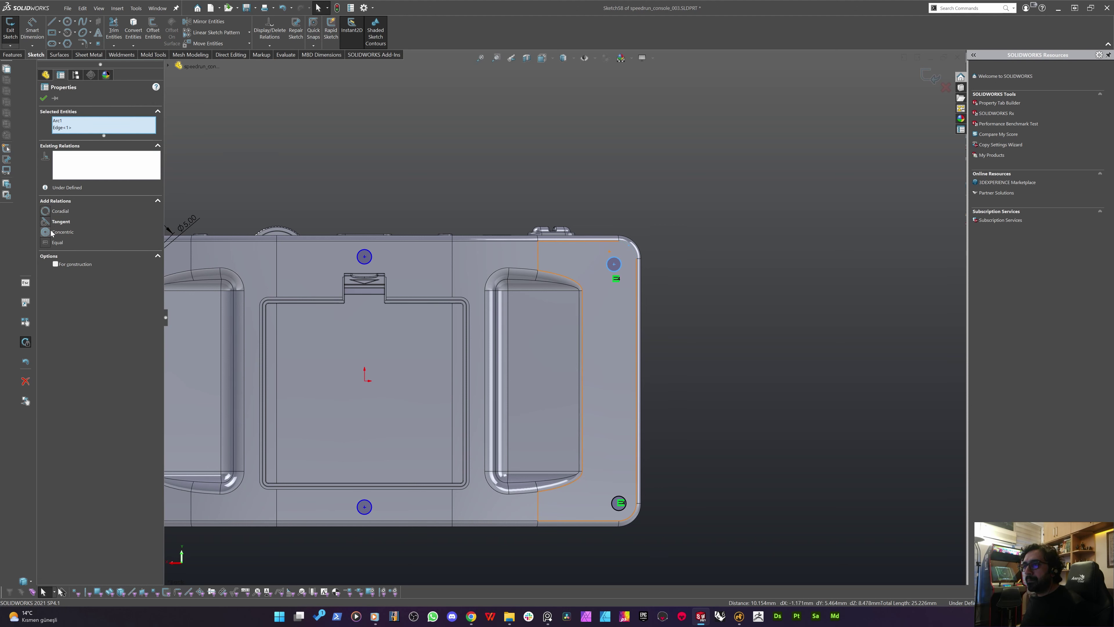
drag(319, 201, 407, 272)
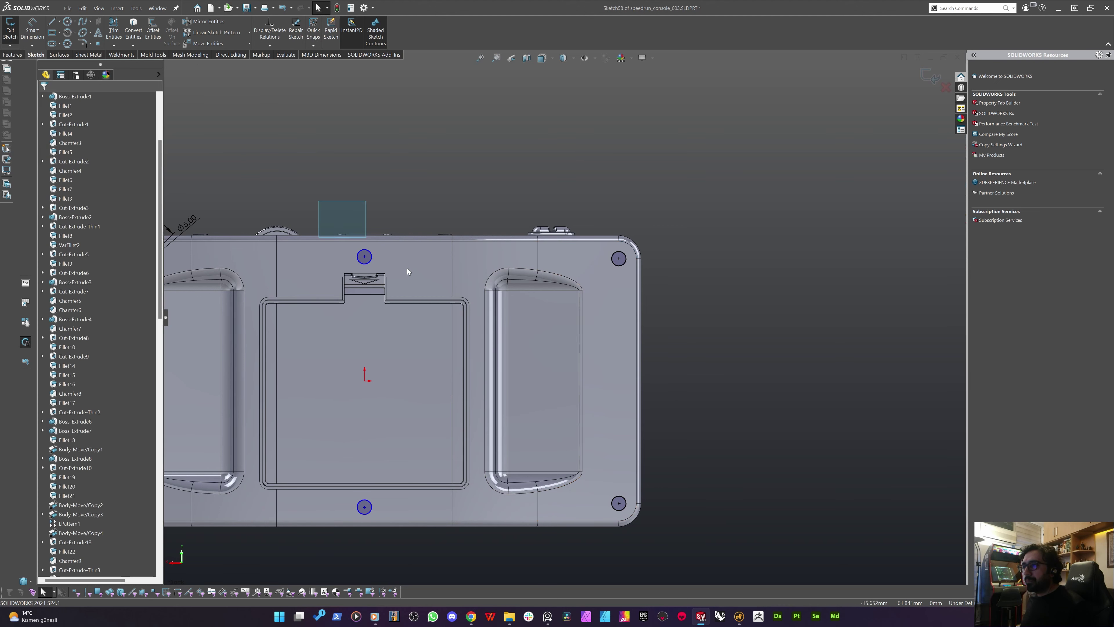
scroll(507, 286, down, 2)
click(497, 179)
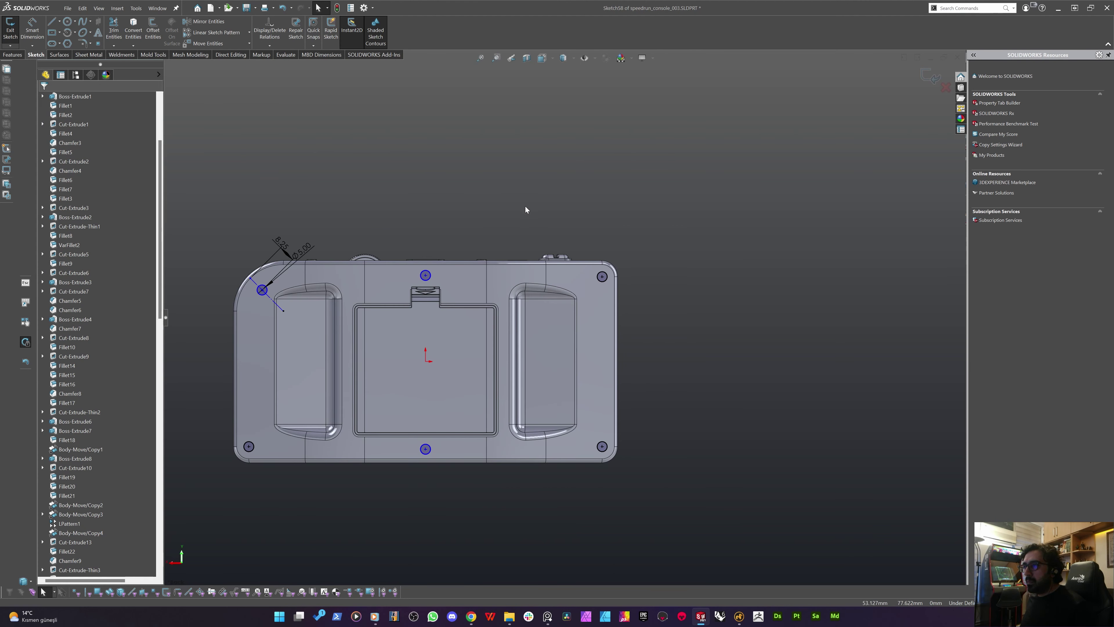
Sketch a vertical line from the centre of the upper middle circle down to the origin
key(l)
scroll(439, 279, down, 1)
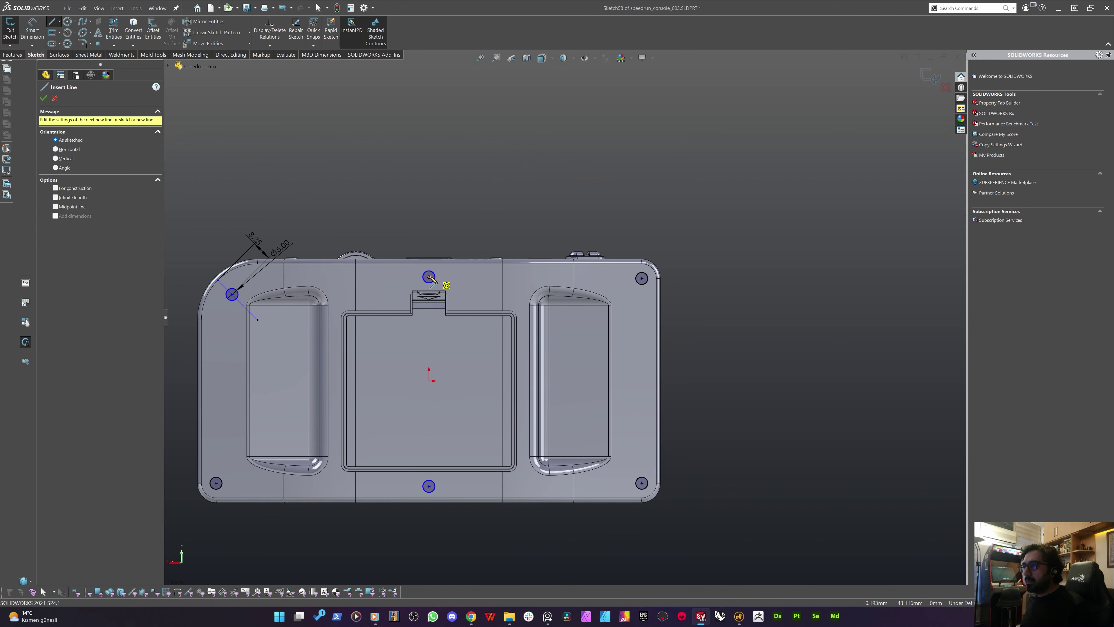
click(429, 277)
click(429, 380)
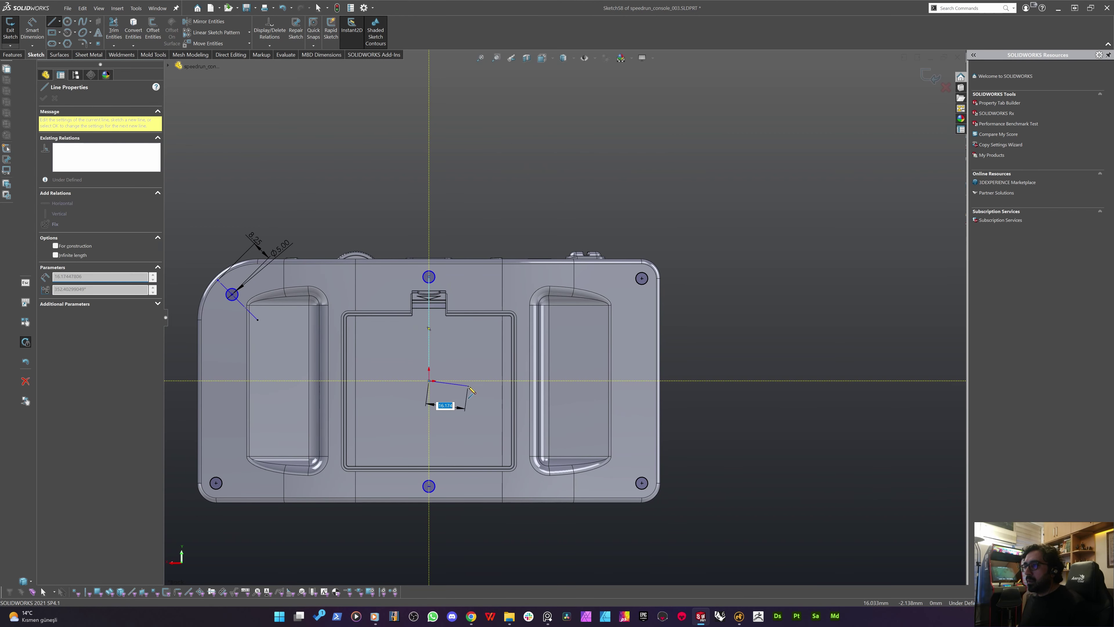
key(Escape)
Sketch a vertical line from the origin down to the centre of the lower middle circle
key(l)
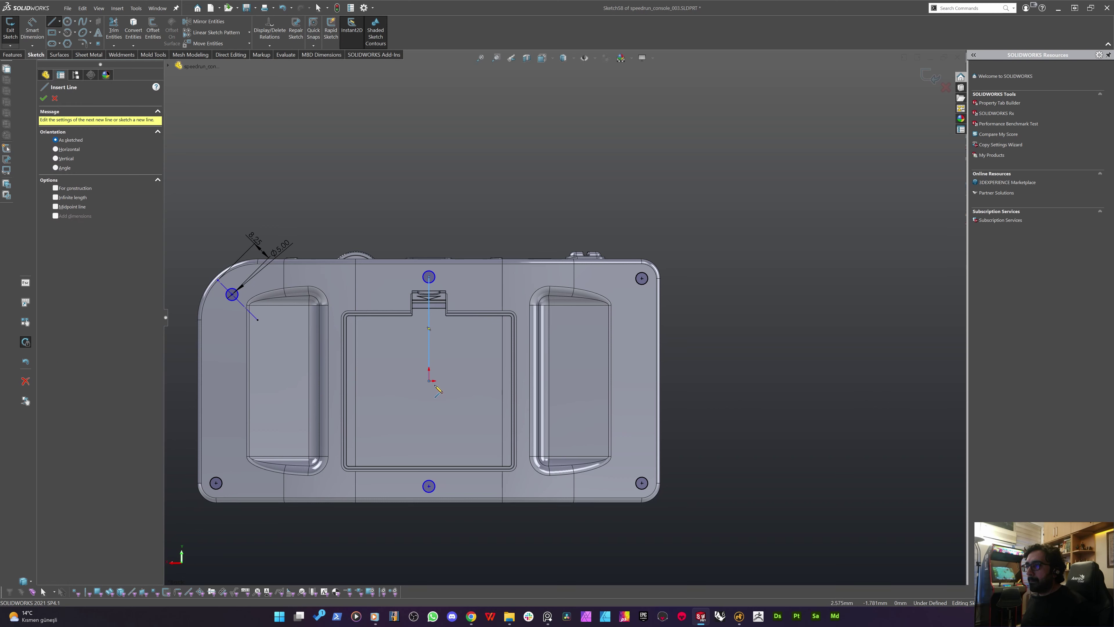
click(429, 381)
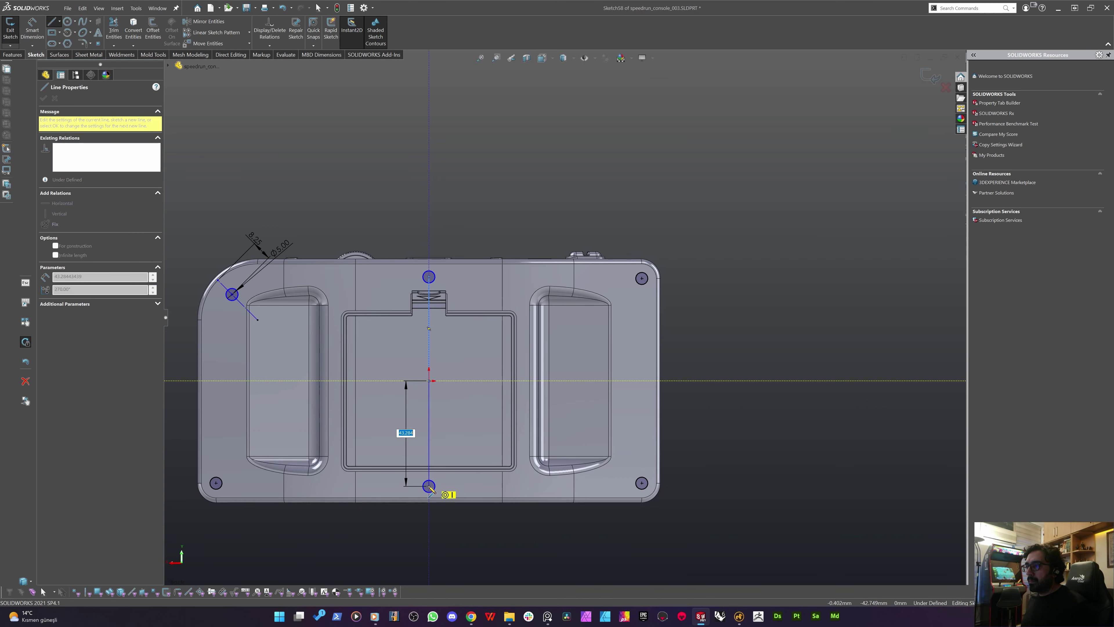
click(429, 486)
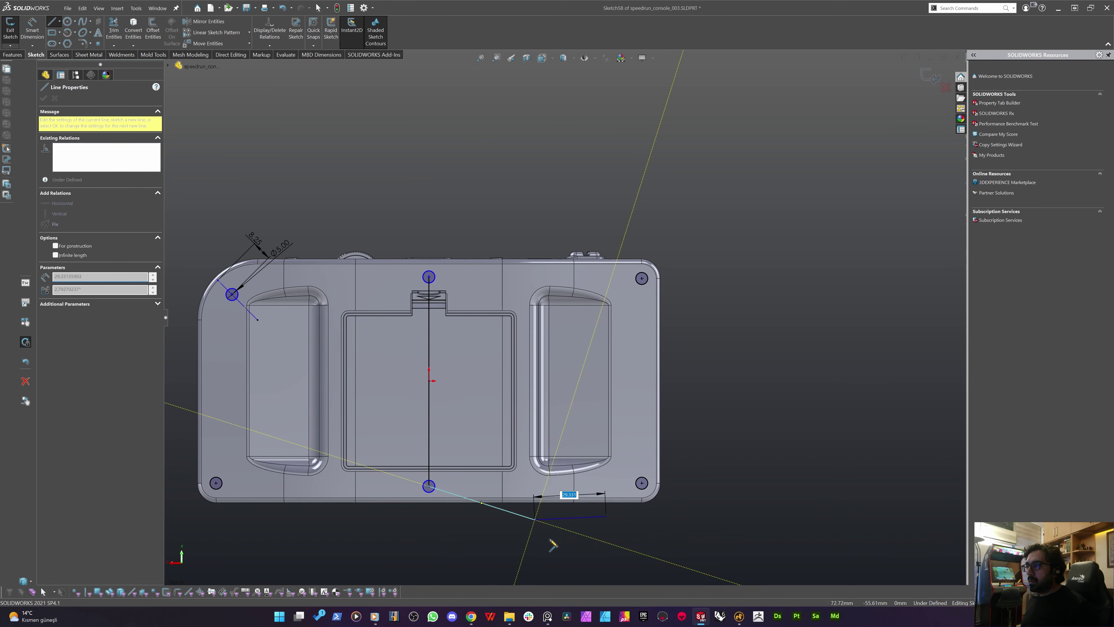
Join the lower middle circle's centre to the lower-right circle's centre with a line and make it a horizontal construction line
click(535, 520)
key(Escape)
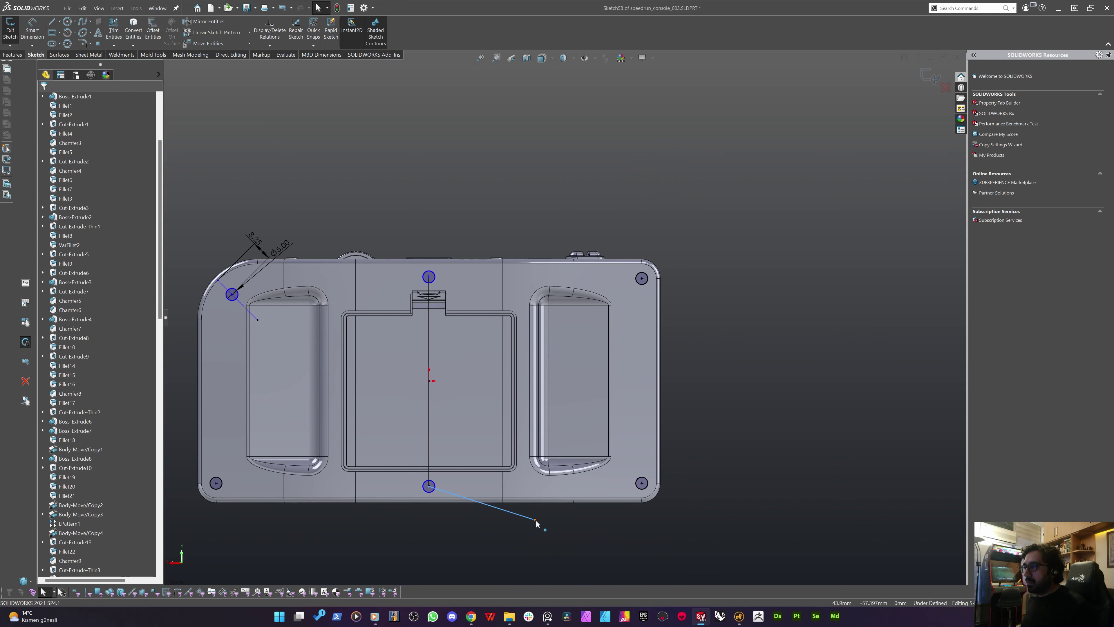
drag(535, 519, 641, 485)
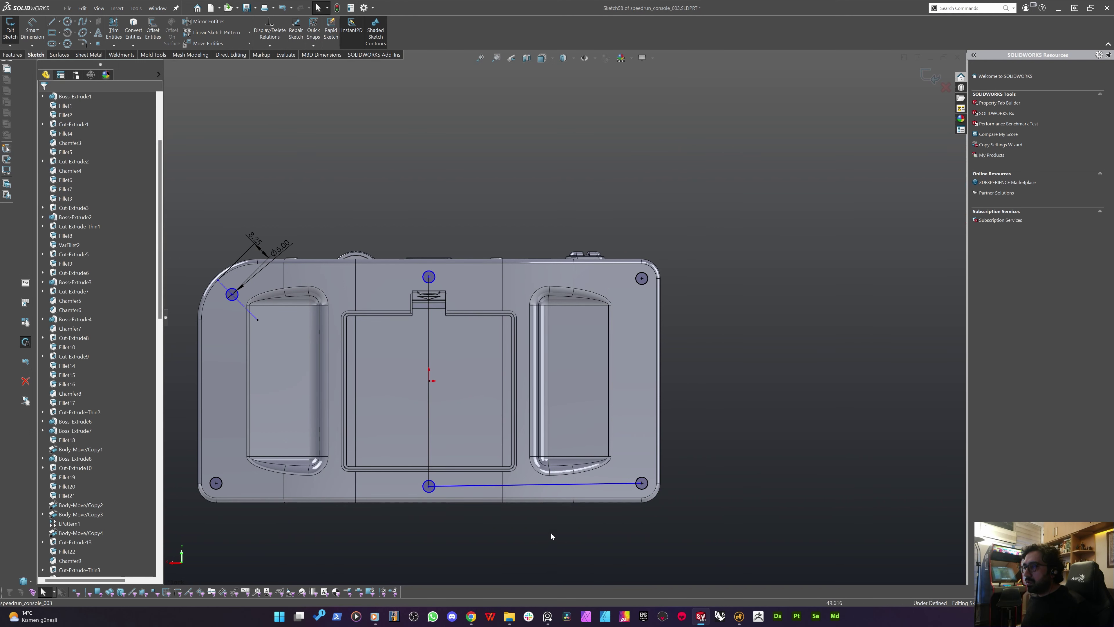
drag(551, 554, 508, 419)
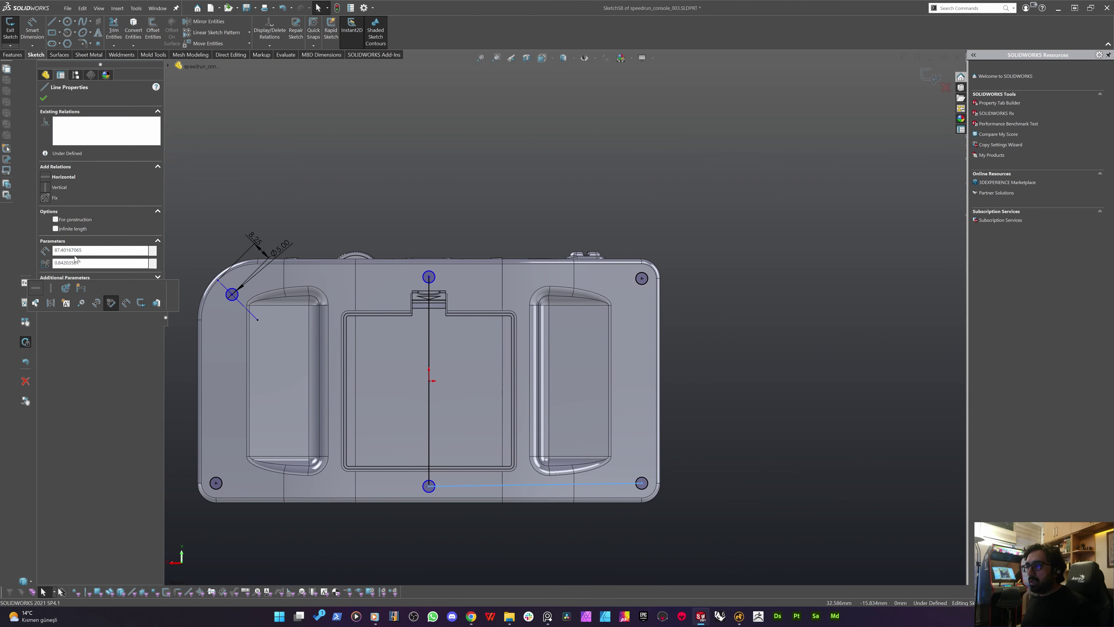
click(55, 177)
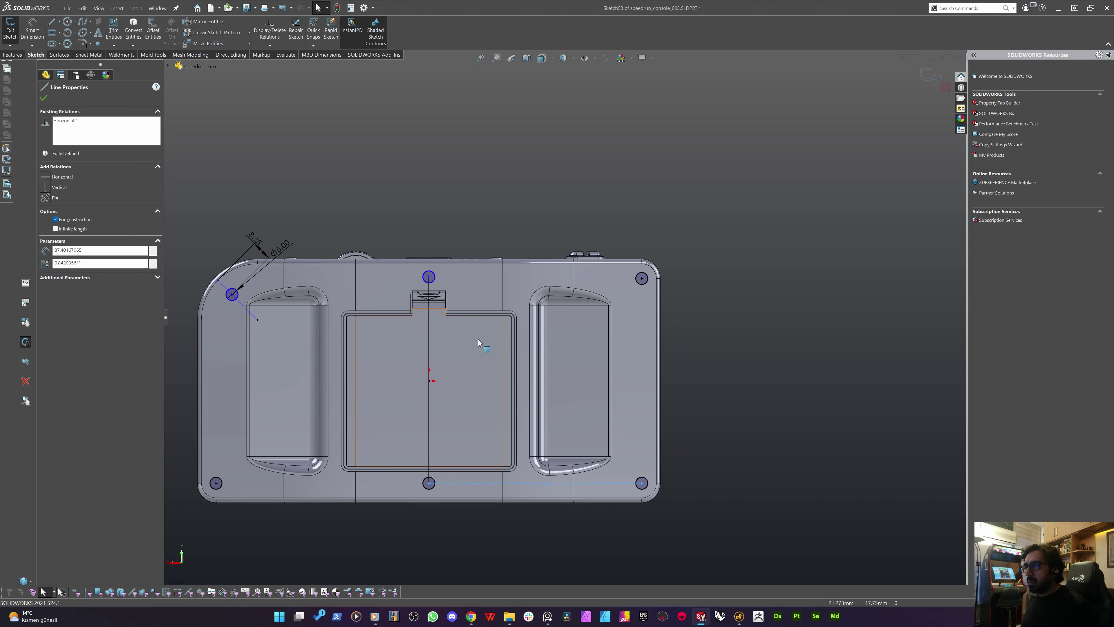
Add an Equal relation between the two vertical lines above and below the origin
drag(480, 338, 390, 425)
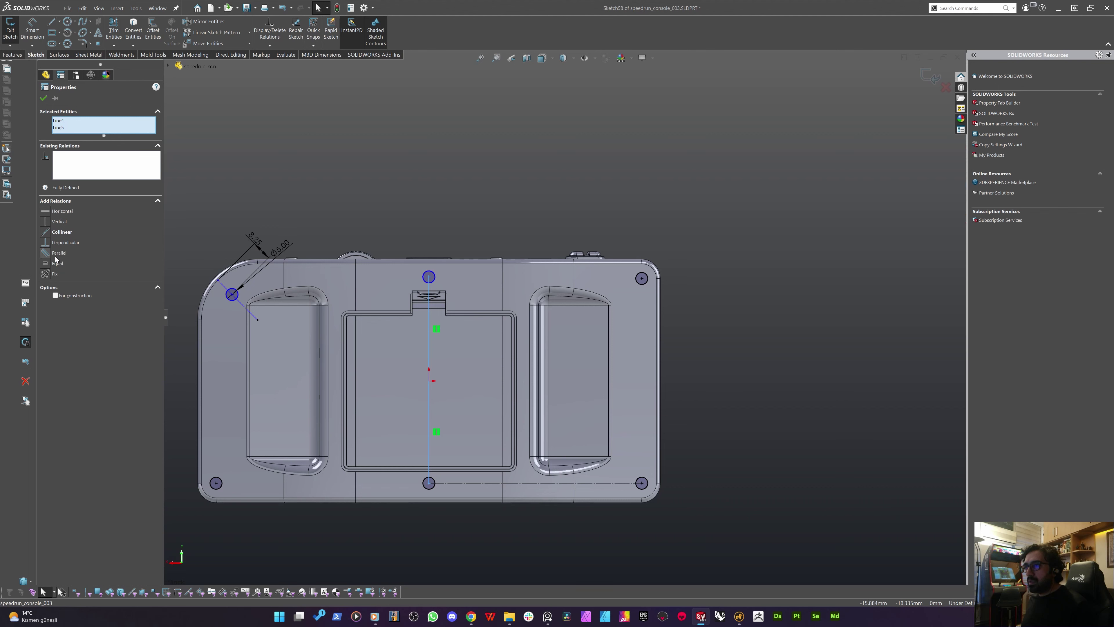
click(469, 230)
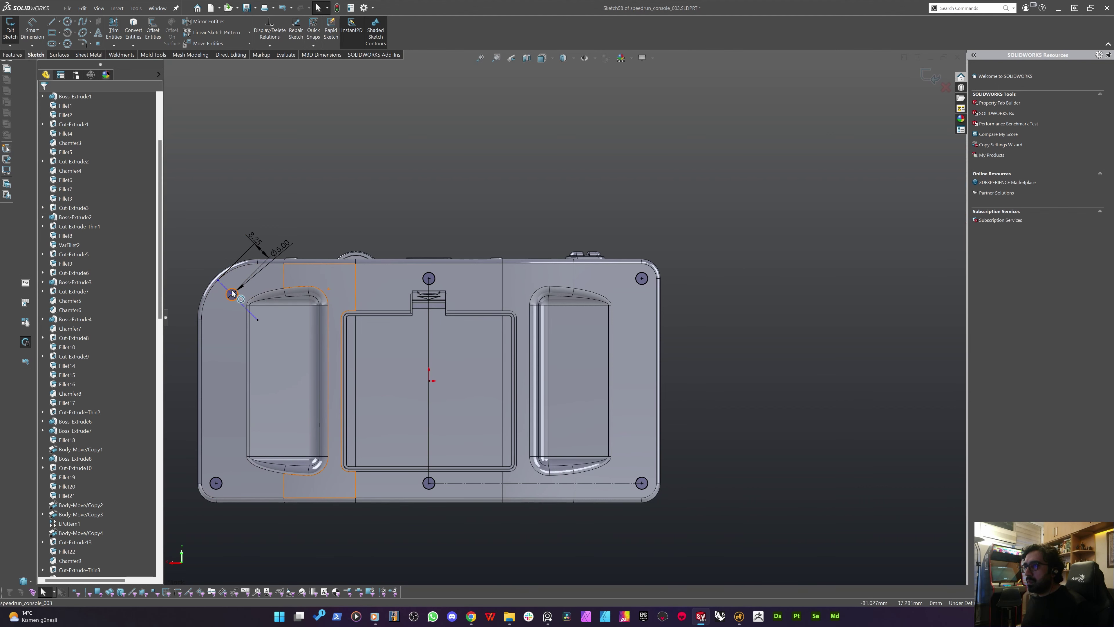
Reattach the outer end of the diagonal construction line to the inner curved edge of the rounded corner
scroll(232, 293, down, 8)
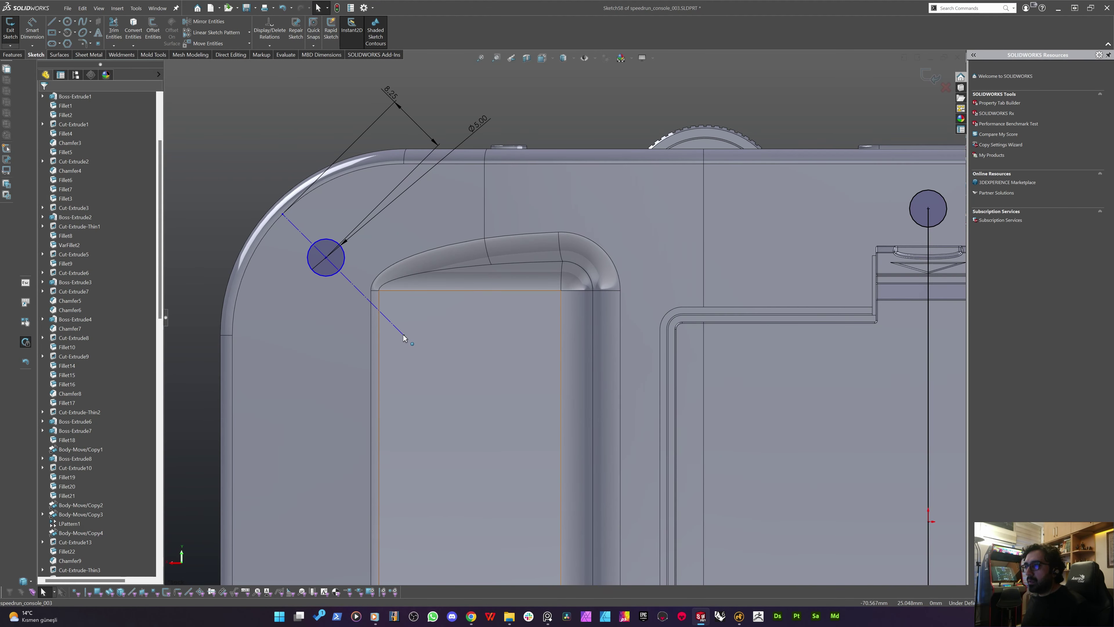
click(404, 335)
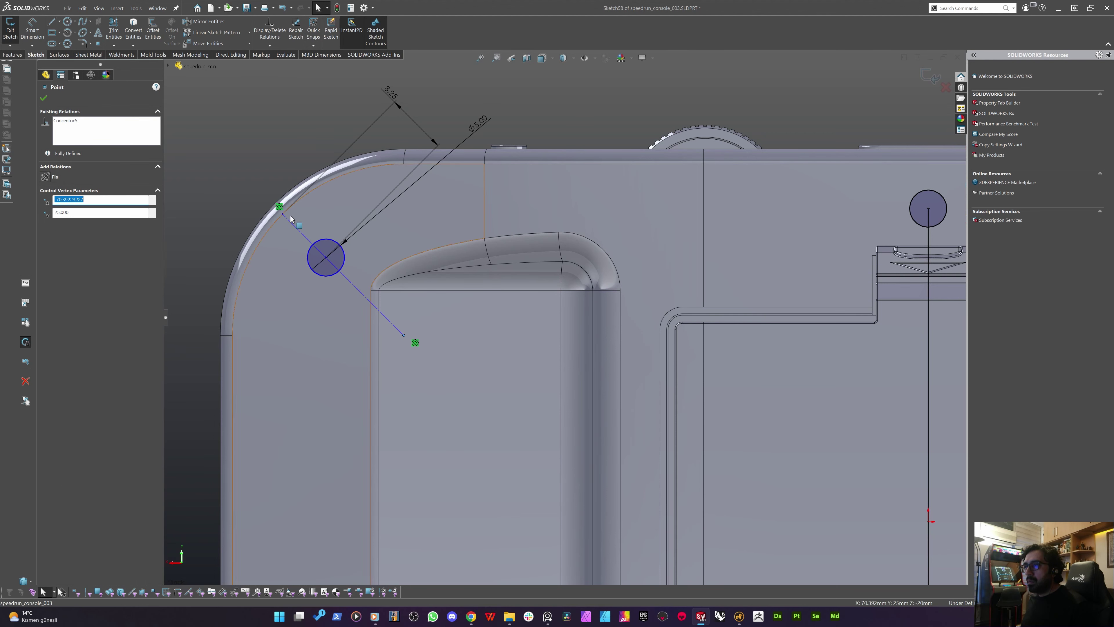
mouse_move(281, 212)
mouse_down()
mouse_move(270, 260)
mouse_move(290, 222)
mouse_move(279, 217)
mouse_up()
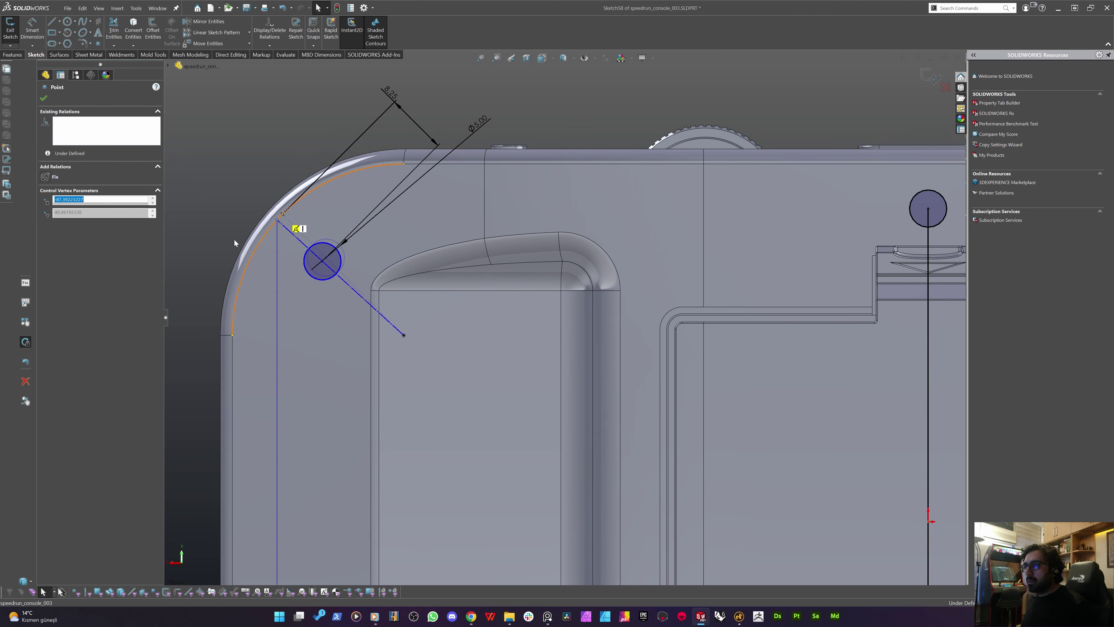
Dimension the angle between the diagonal construction line and the upper horizontal edge of the grip recess as 45 degrees
right_drag(235, 172, 222, 33)
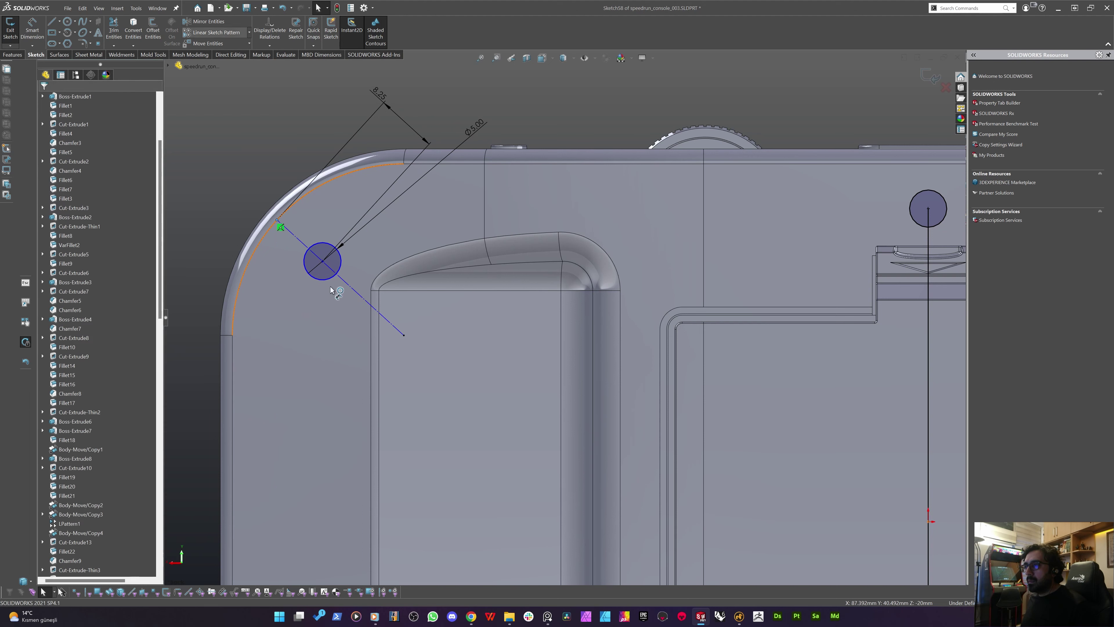
key(d)
click(360, 300)
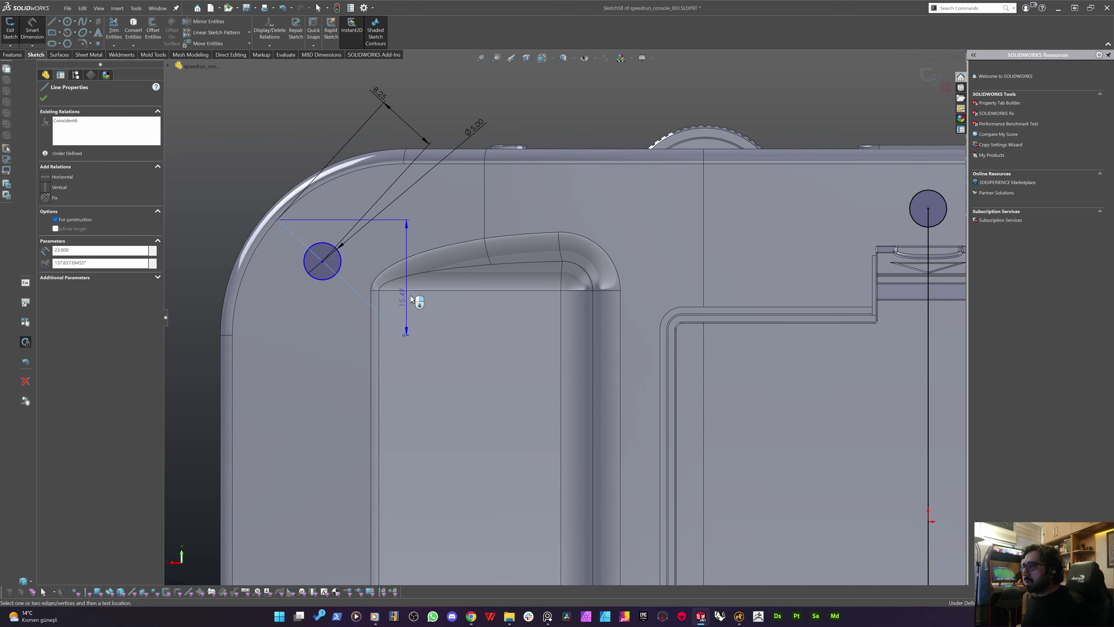
click(414, 291)
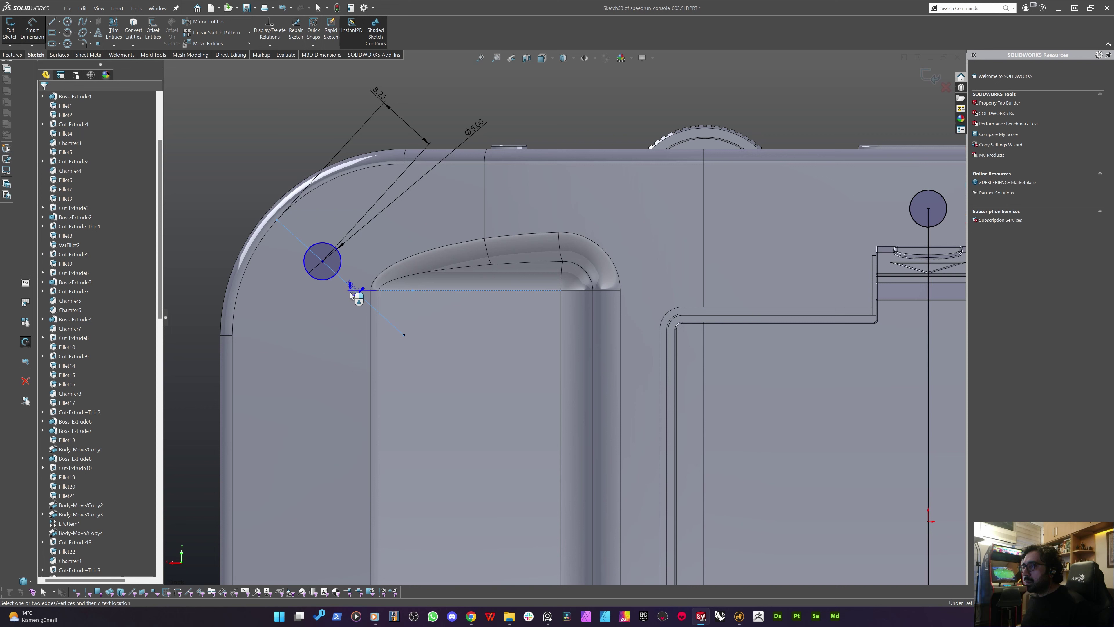
click(406, 309)
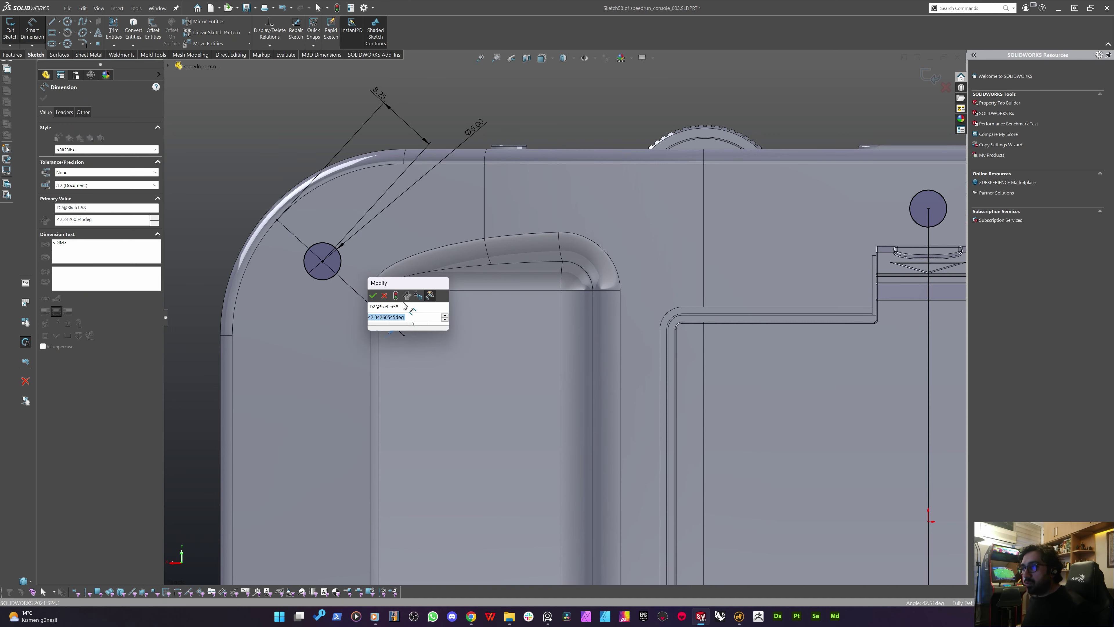
text(45)
key(Return)
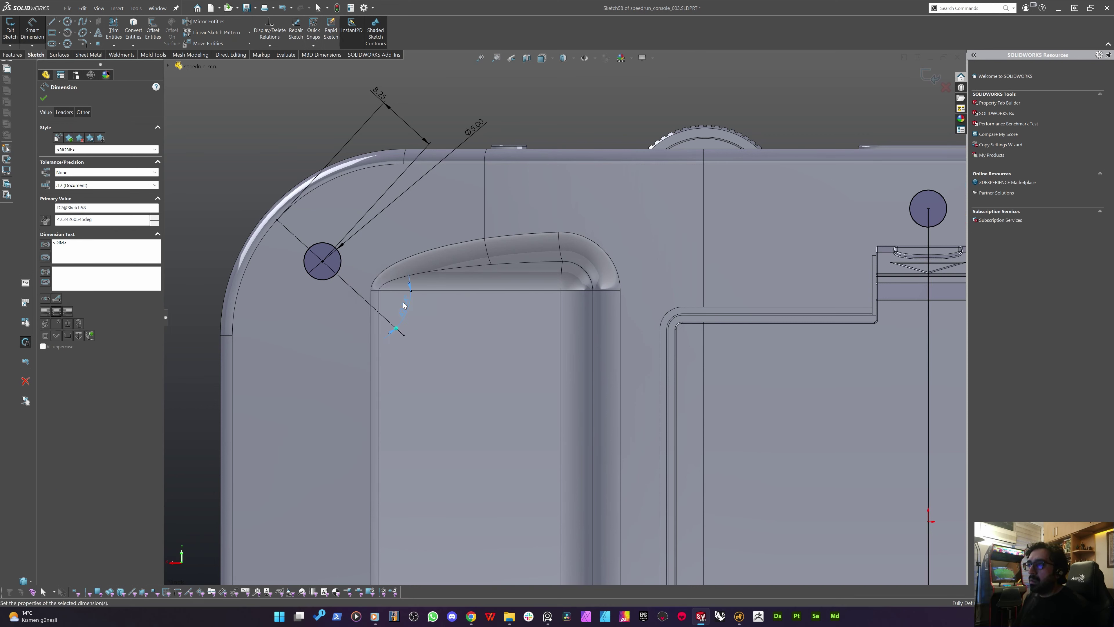
key(Escape)
Convert the two vertical lines above and below the origin to construction geometry
scroll(608, 326, up, 6)
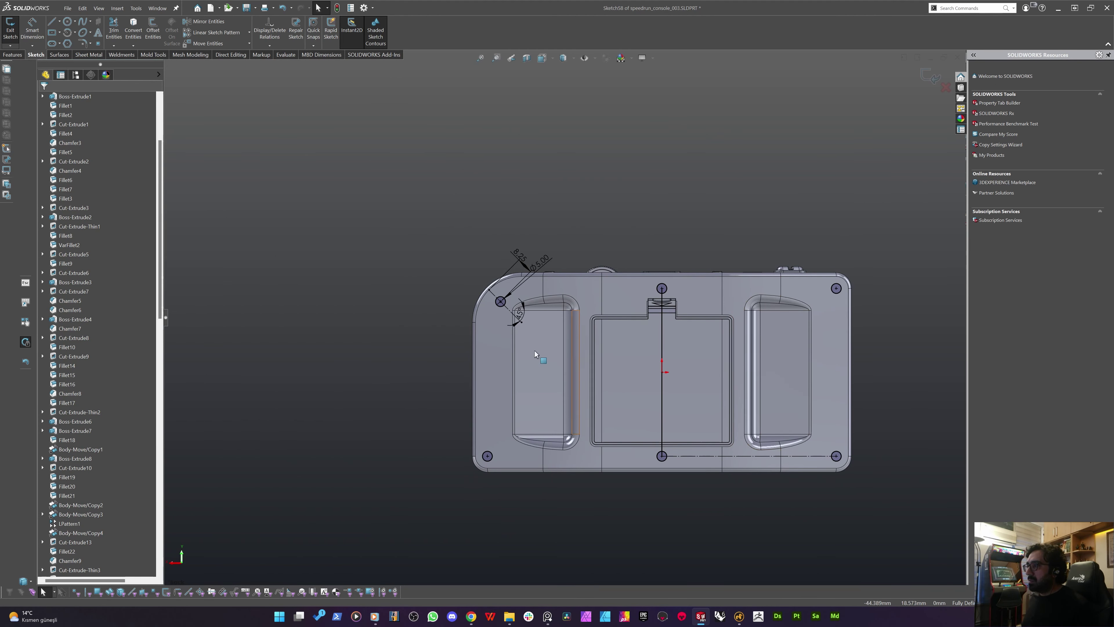
drag(726, 358, 634, 407)
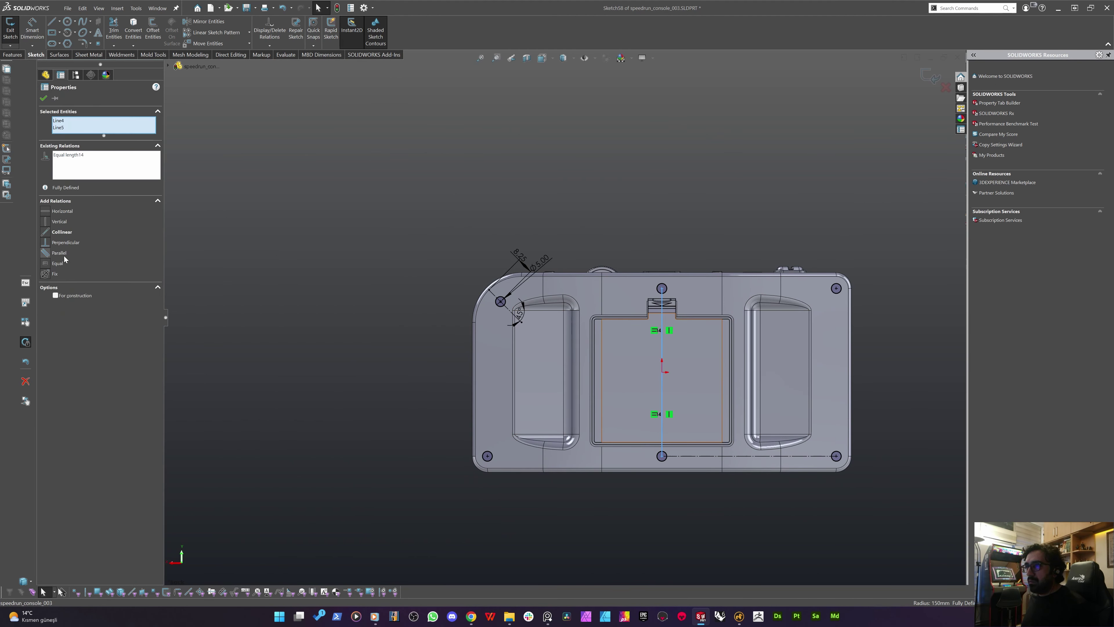
click(61, 296)
click(502, 209)
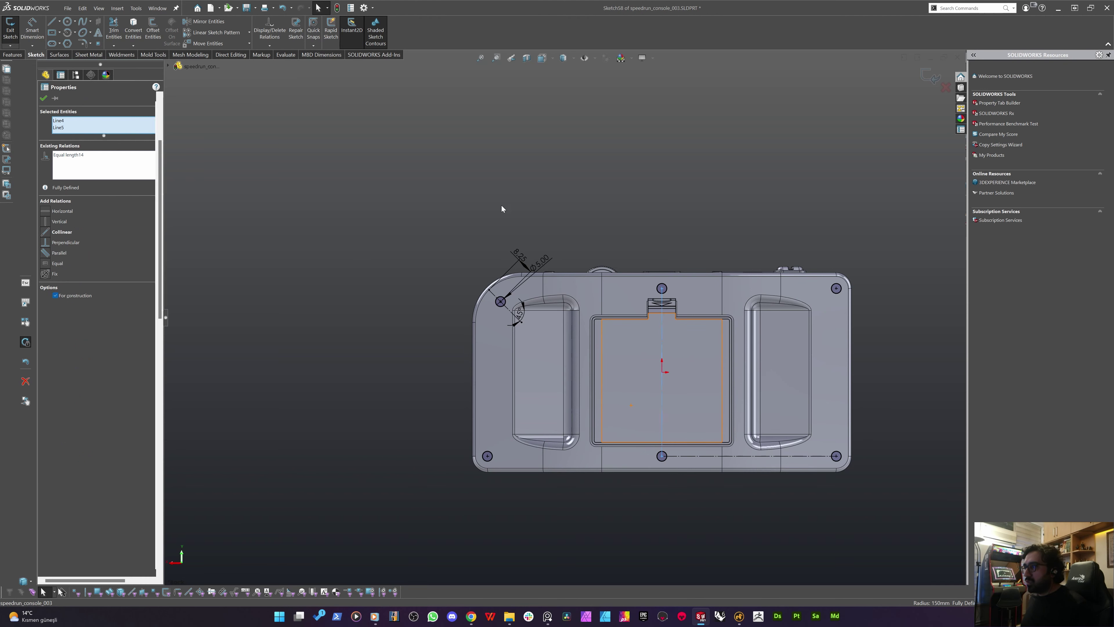
Start an extruded cut from the six-circle sketch with a blind depth of 20 mm
middle_drag(741, 366, 709, 433)
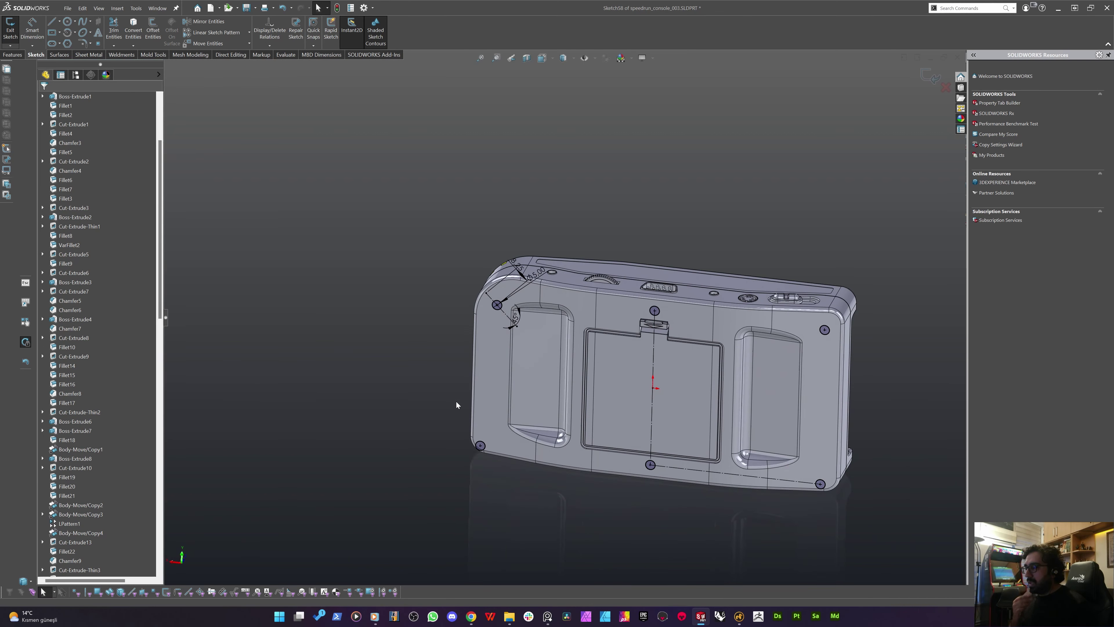
middle_drag(456, 404, 380, 360)
scroll(699, 373, down, 5)
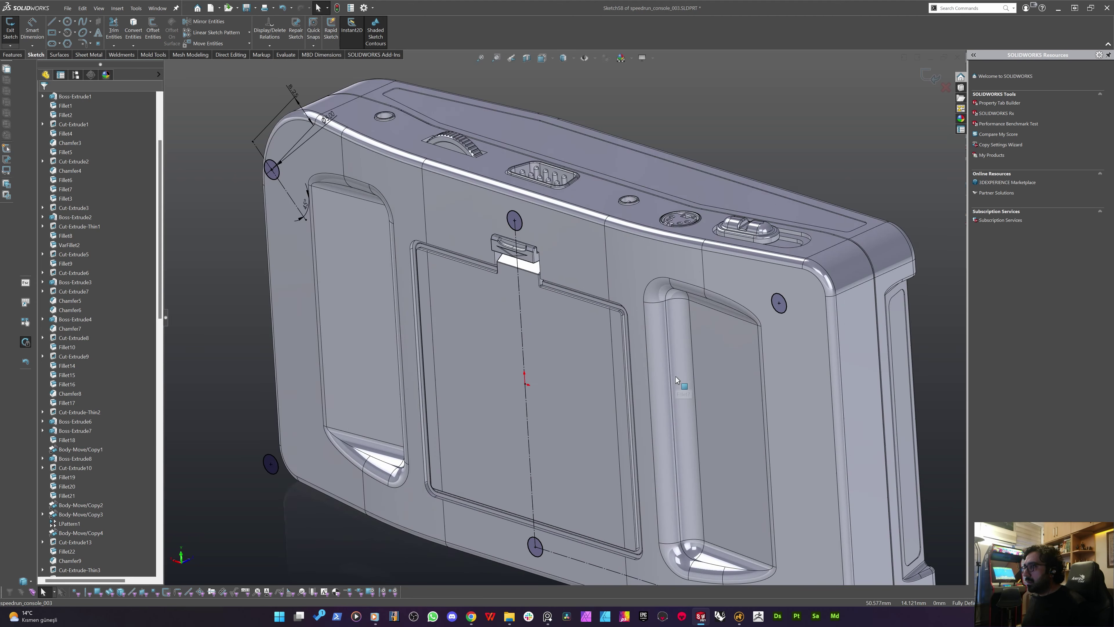
scroll(676, 378, up, 5)
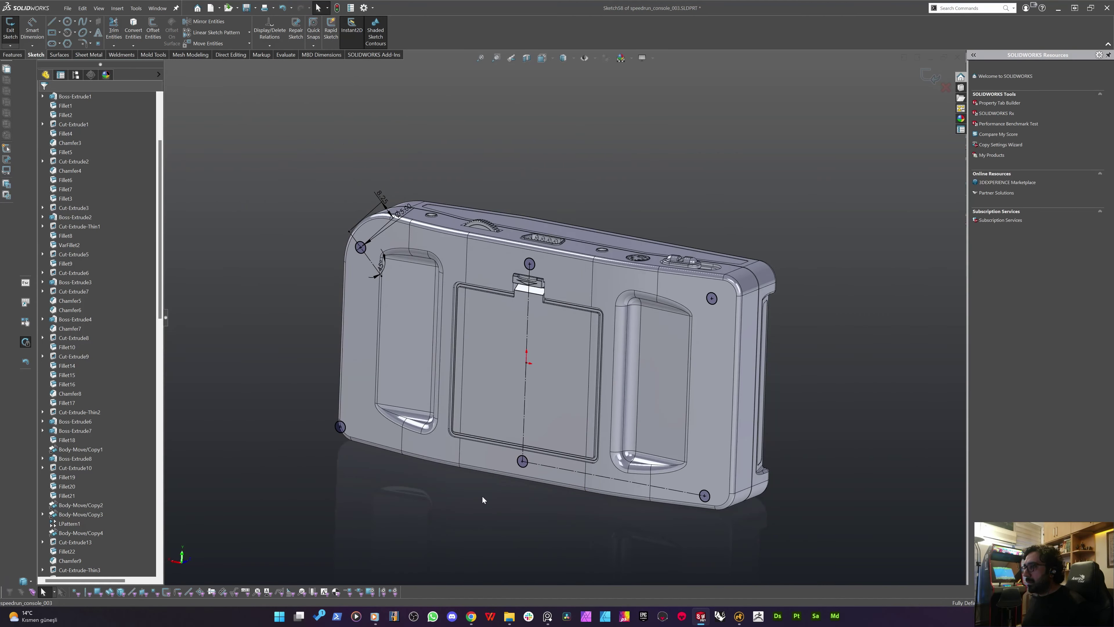
mouse_move(482, 496)
middle_down()
mouse_move(425, 481)
mouse_move(465, 486)
middle_up()
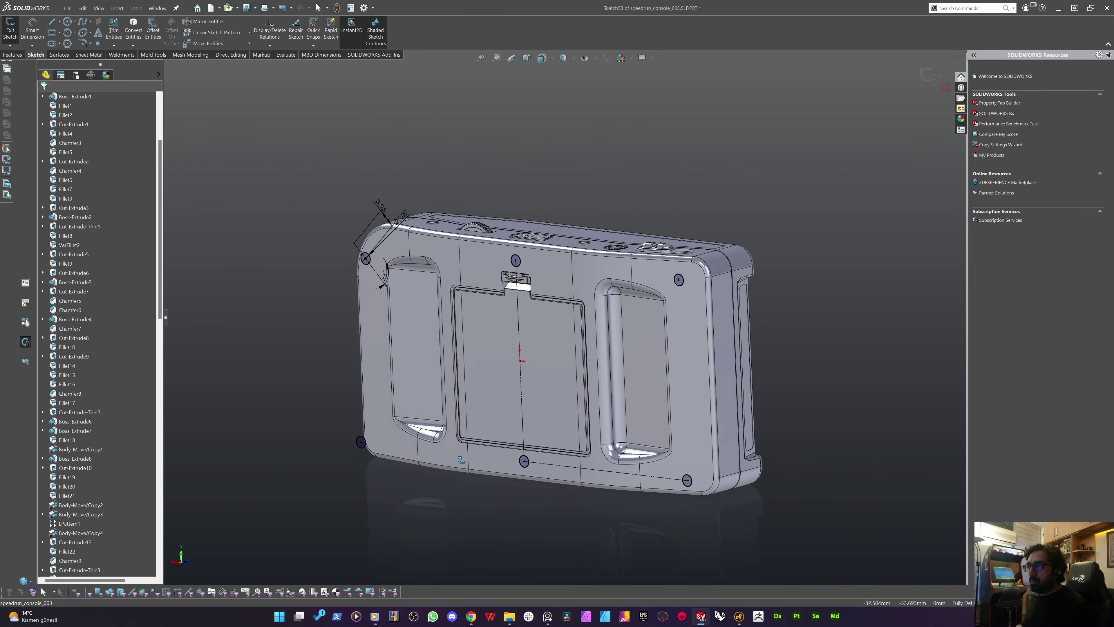
click(9, 55)
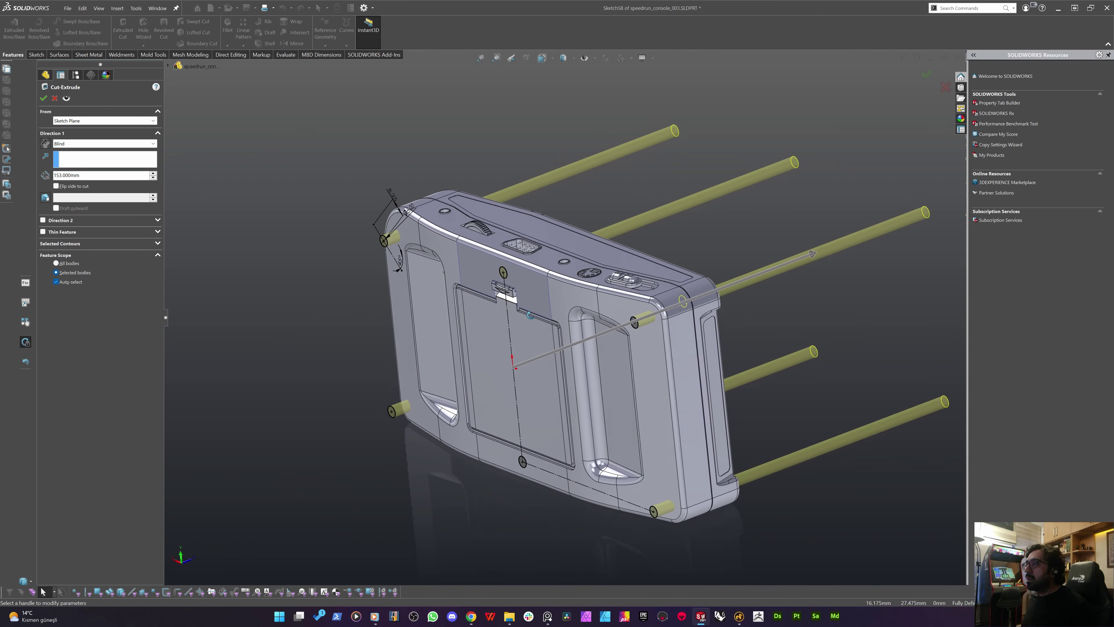
double_click(64, 174)
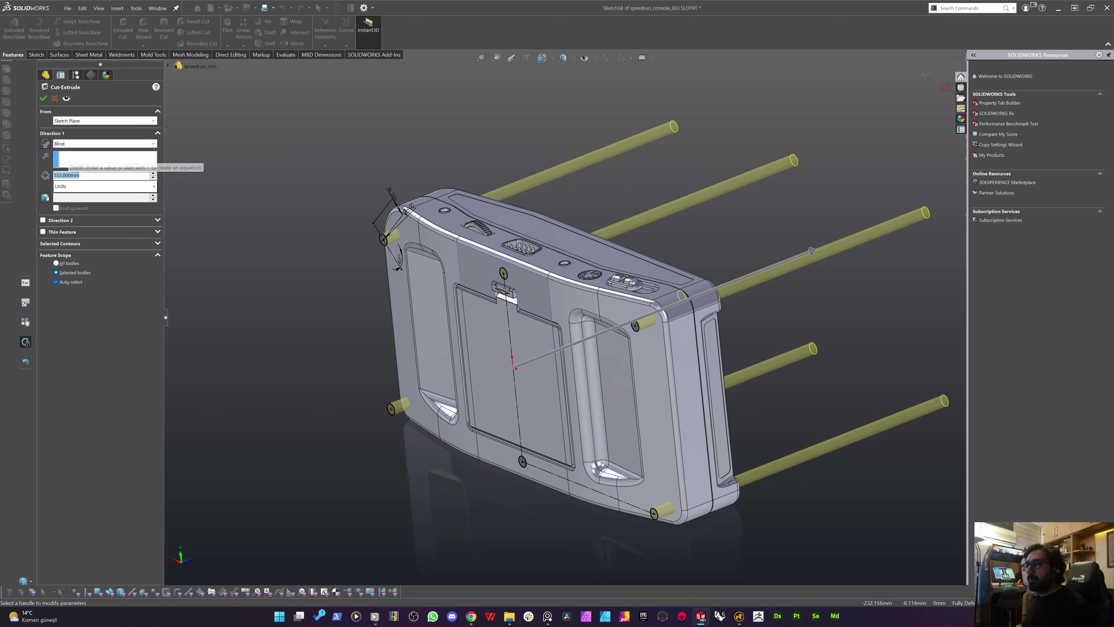
text(50)
key(Return)
text(20)
key(Return)
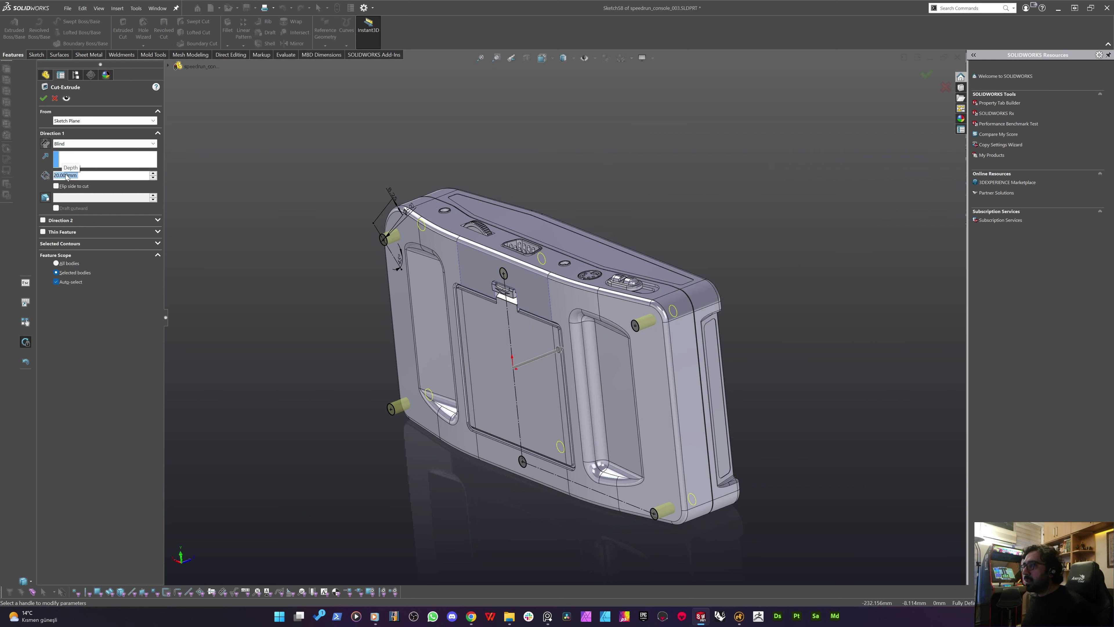
Apply the extruded cut, keeping all the resulting bodies
mouse_move(515, 408)
middle_down()
mouse_move(476, 406)
mouse_move(525, 404)
middle_up()
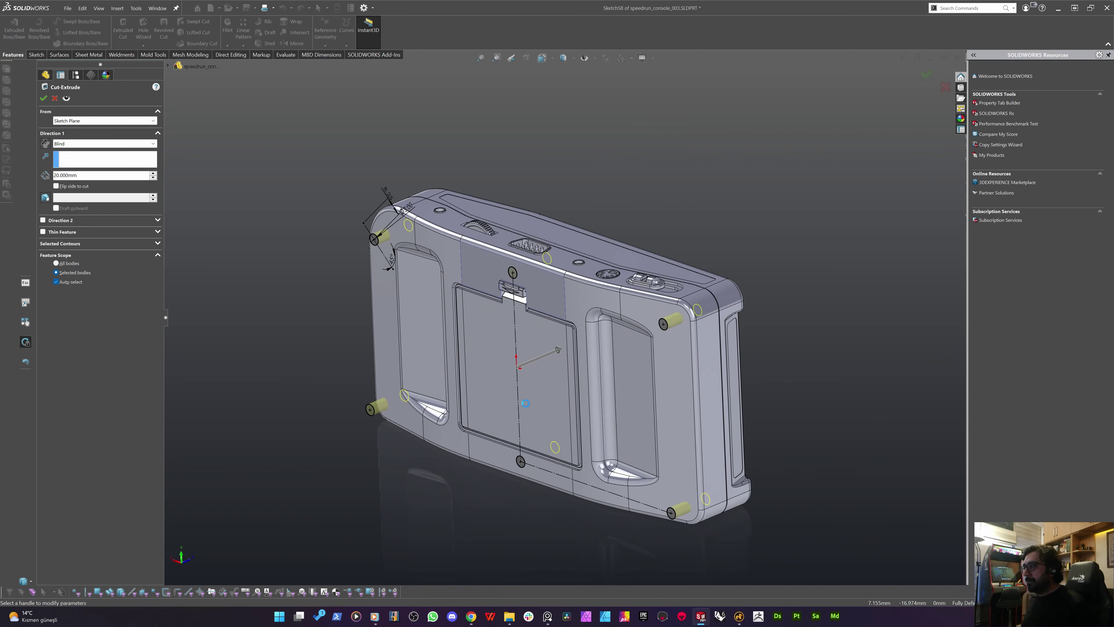
key(Return)
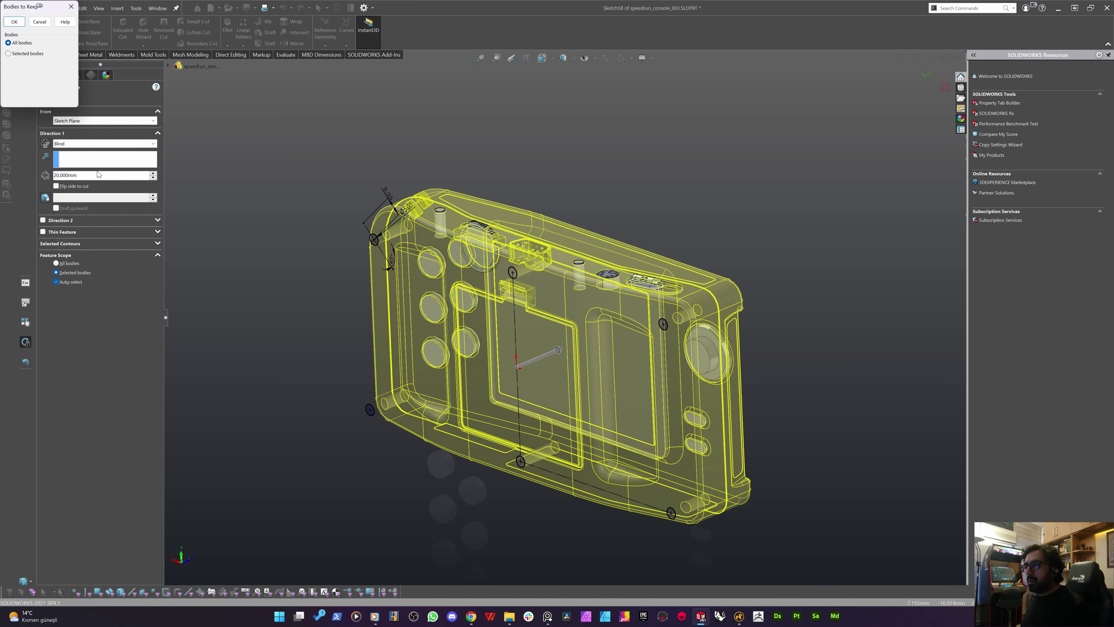
click(19, 23)
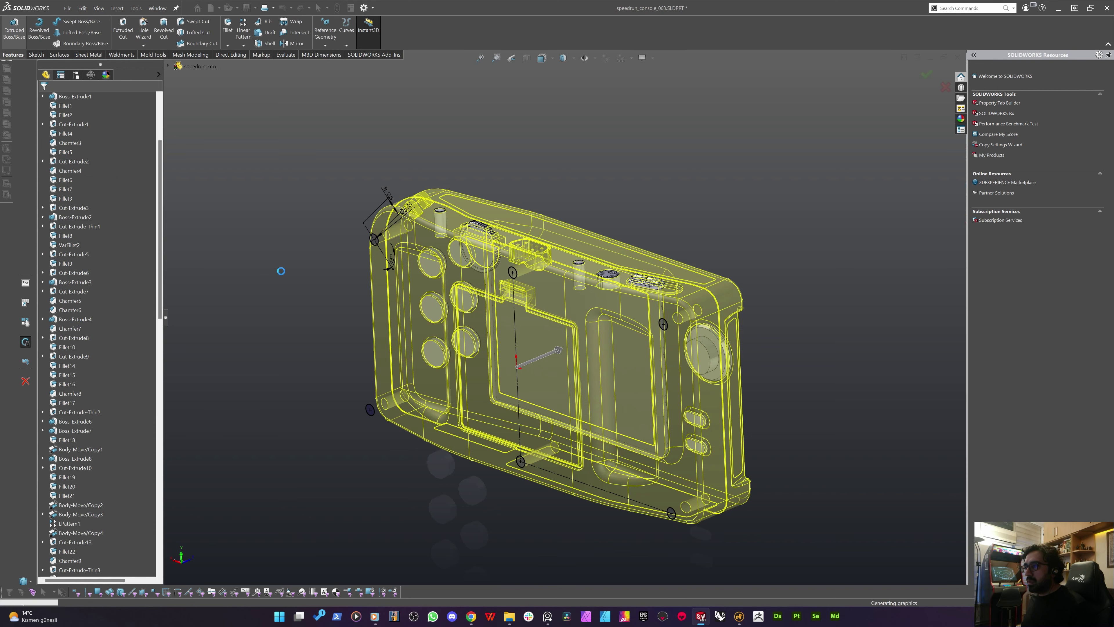
Examine the model's solid bodies, locating the last Cut-Extrude31 body inside the console's upper connector opening
middle_drag(534, 416, 583, 365)
scroll(121, 192, up, 4)
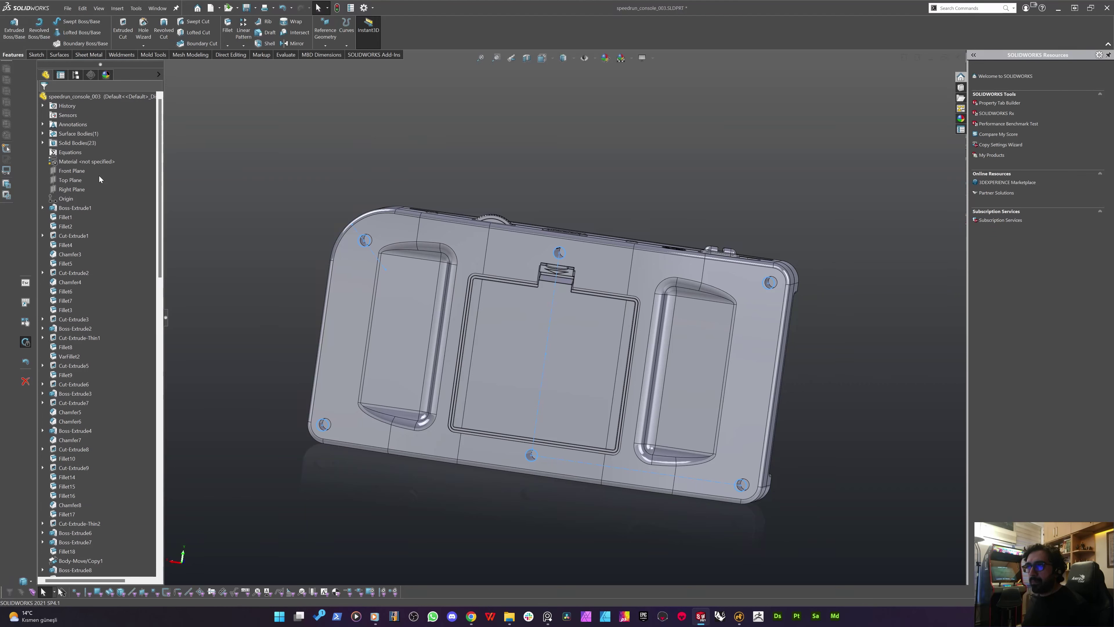
click(42, 143)
click(96, 357)
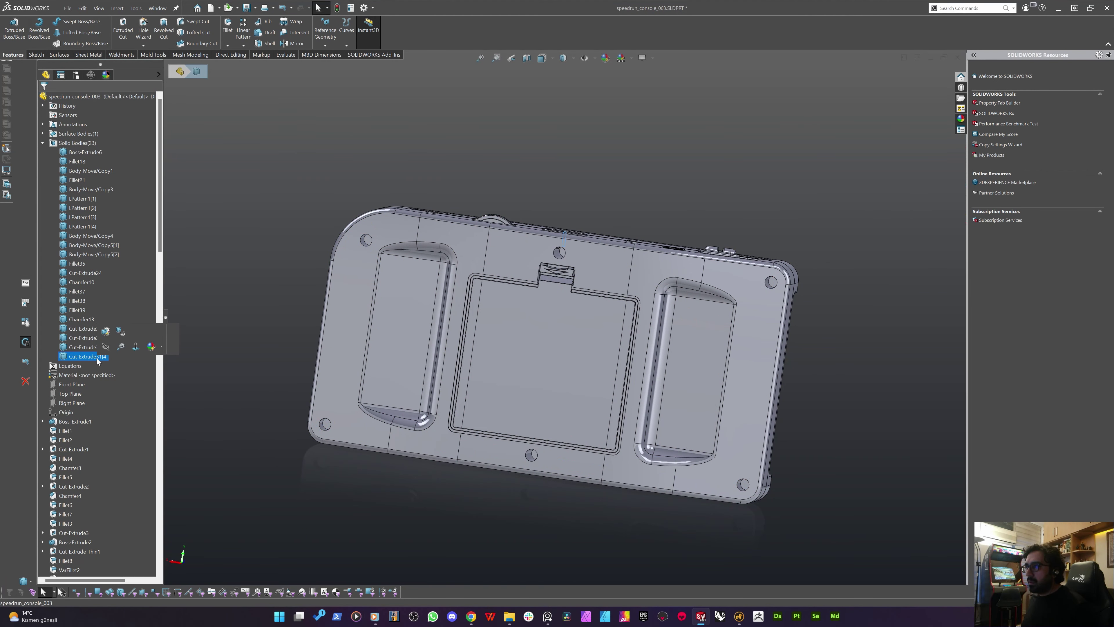
middle_drag(505, 339, 468, 430)
scroll(522, 303, down, 6)
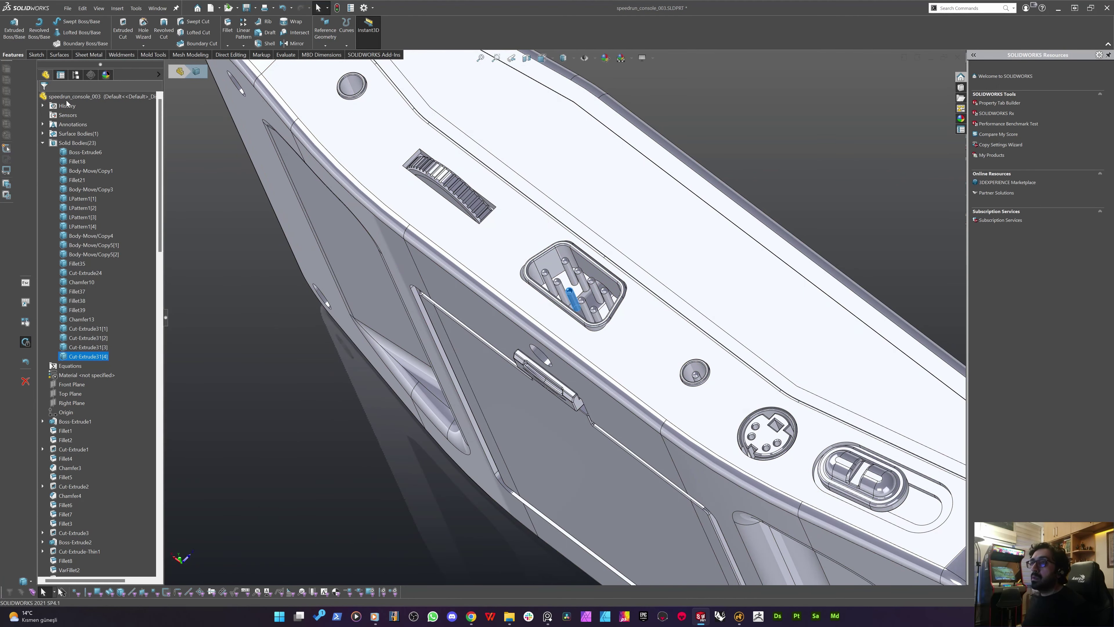
scroll(557, 318, up, 2)
scroll(184, 373, down, 2)
Delete the Cut-Extrude31 feature, leaving its six-circle sketch in place
scroll(119, 453, down, 20)
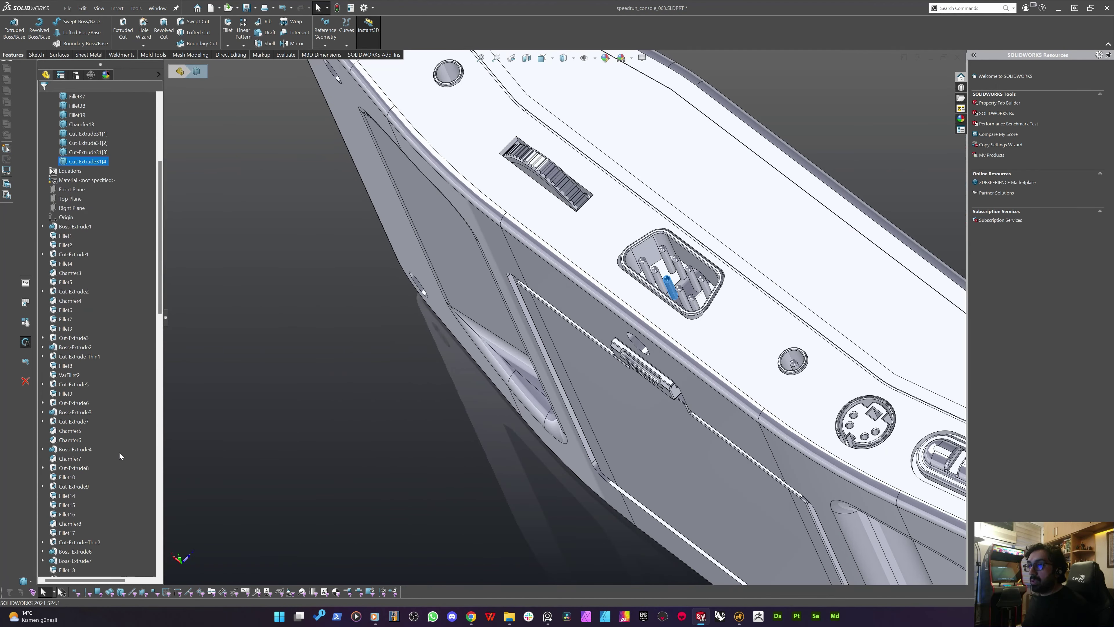
scroll(120, 477, down, 10)
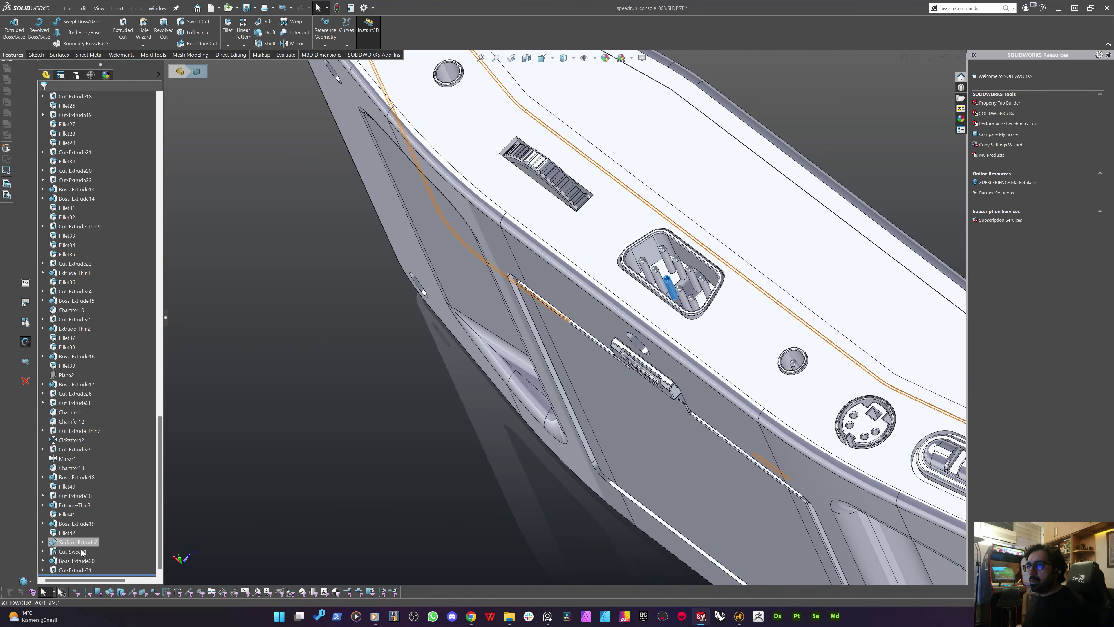
click(67, 570)
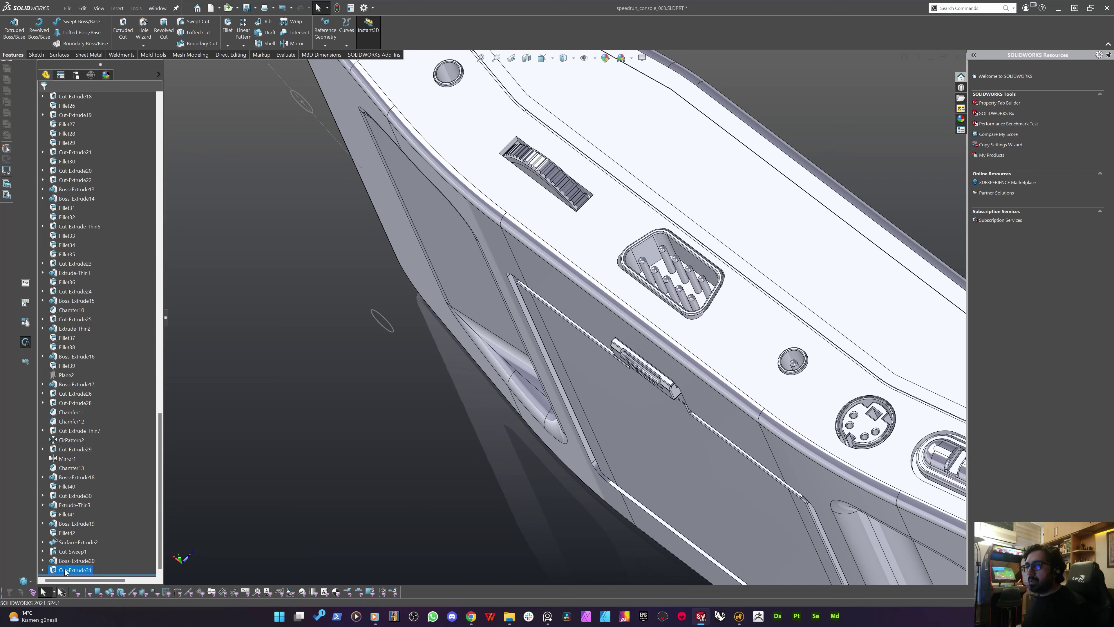
Open Sketch58 for editing, inspect the six circles on the back face, and exit the sketch
right_click(64, 569)
click(73, 418)
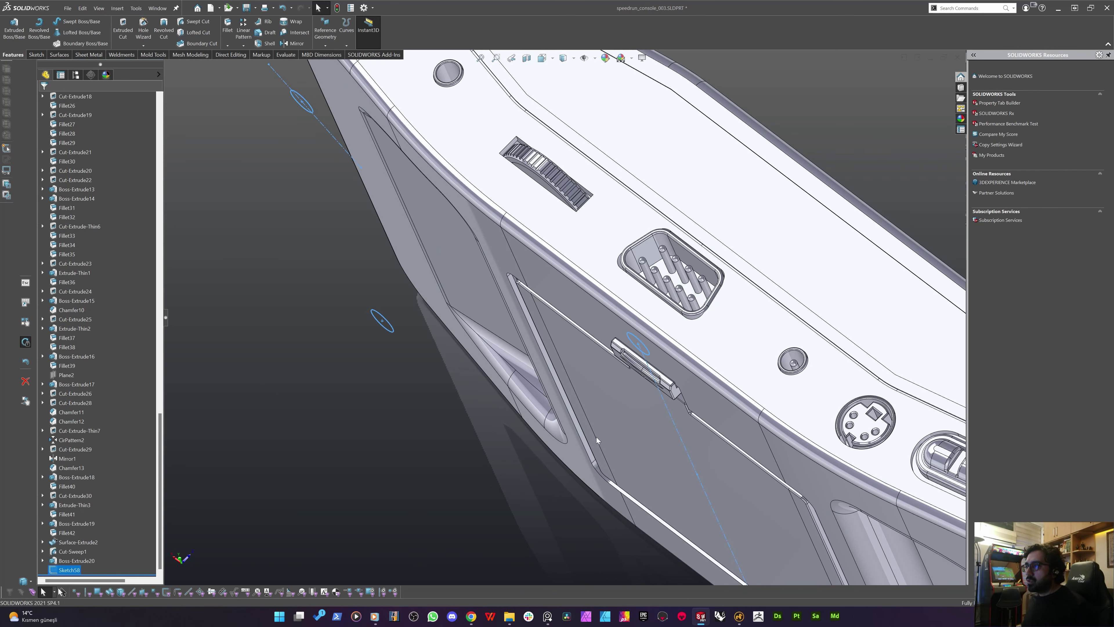
middle_drag(612, 408, 631, 369)
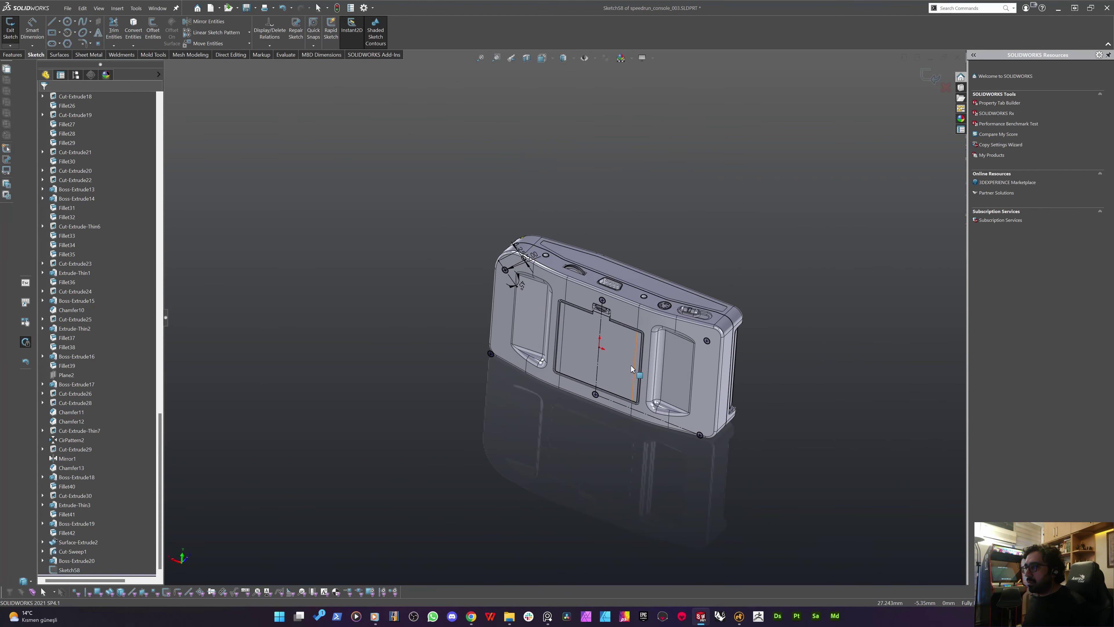
scroll(536, 281, down, 4)
middle_click(528, 304)
mouse_move(528, 304)
middle_down()
mouse_move(488, 304)
mouse_move(519, 308)
middle_up()
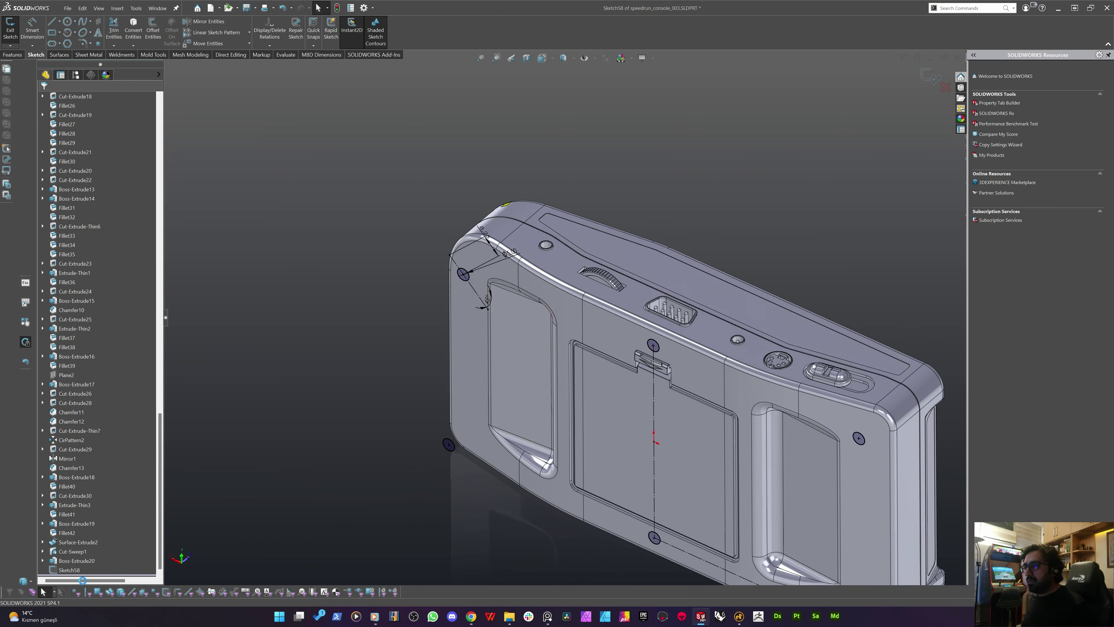
right_click(73, 570)
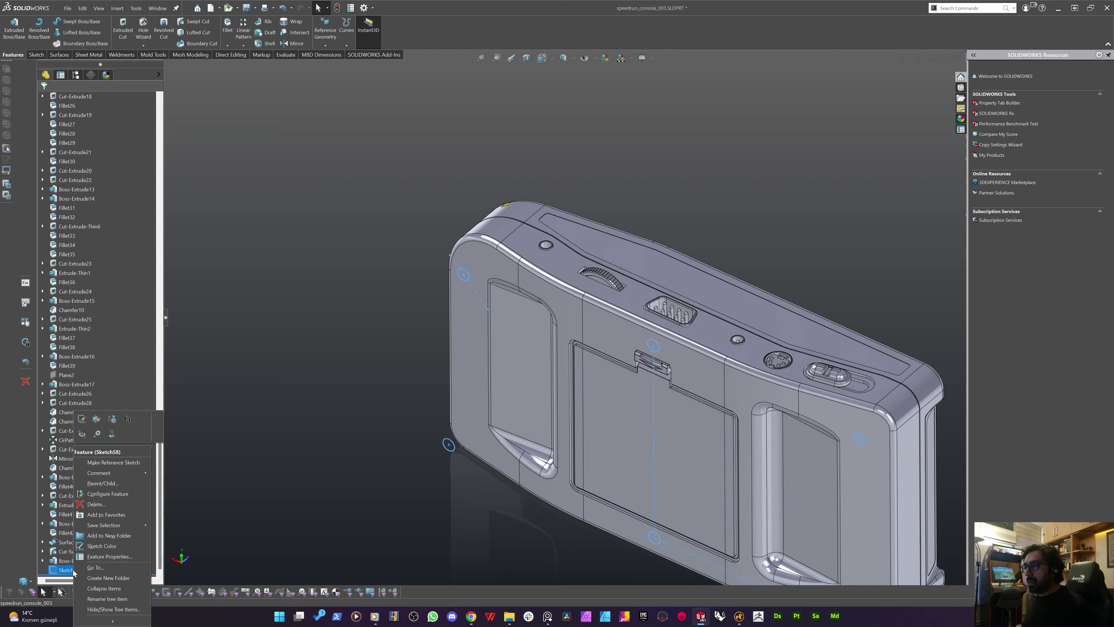
click(387, 338)
click(56, 569)
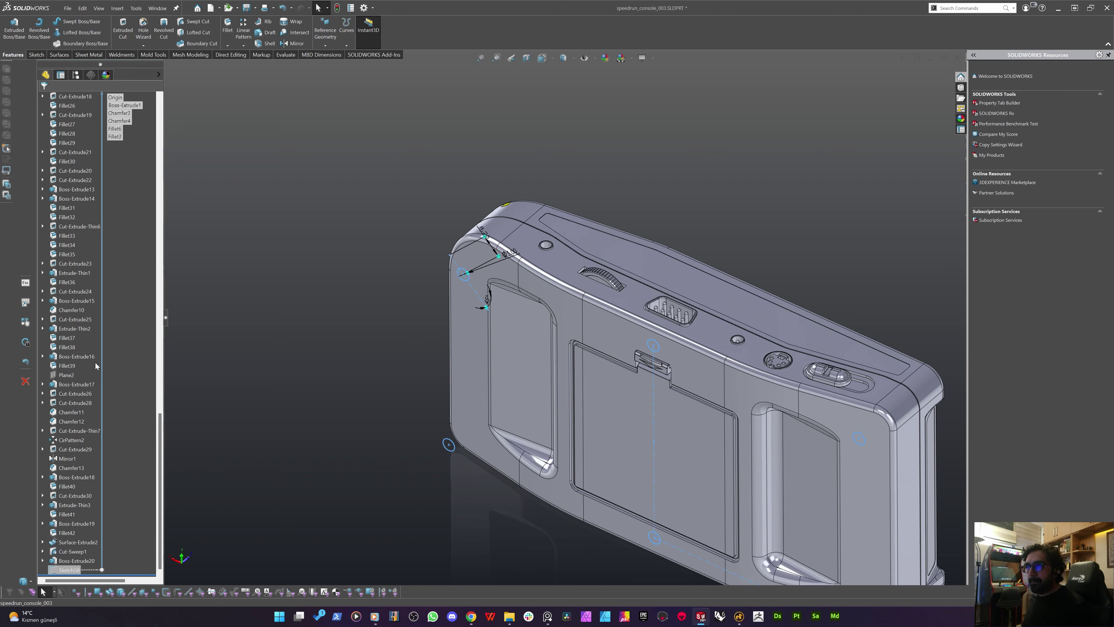
click(131, 40)
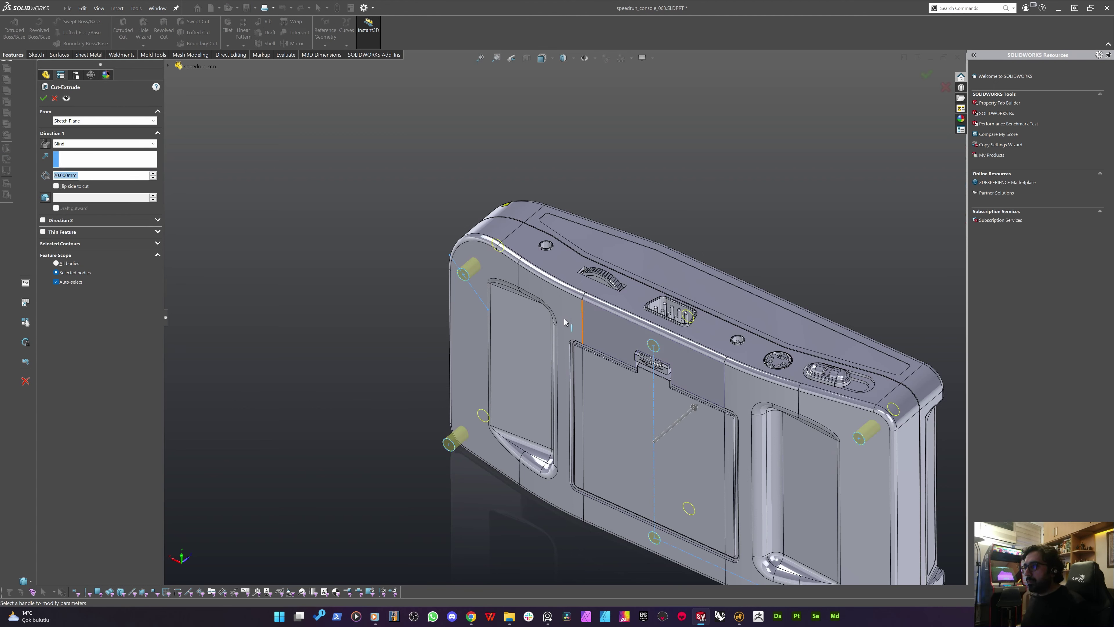
middle_drag(564, 319, 417, 302)
drag(66, 176, 53, 176)
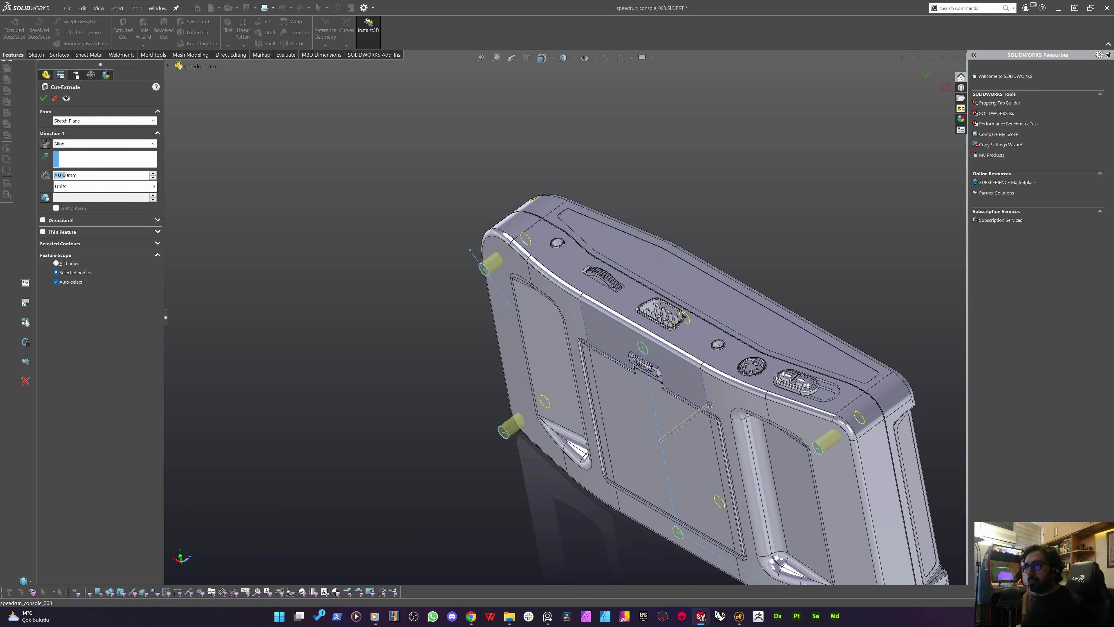
text(5)
key(Return)
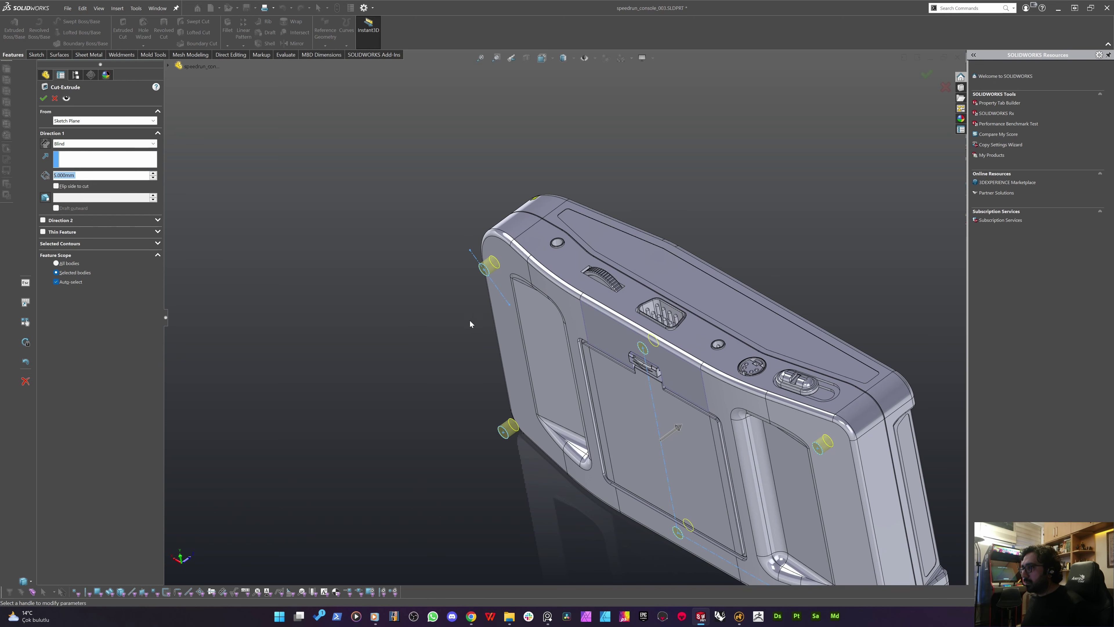
middle_drag(470, 324, 514, 309)
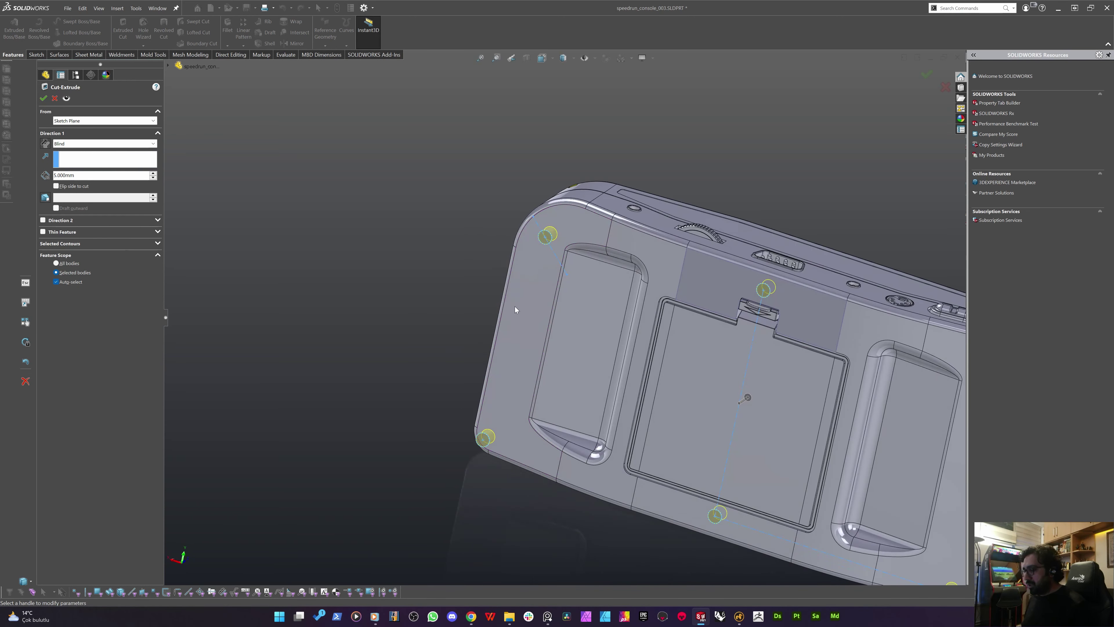
click(54, 98)
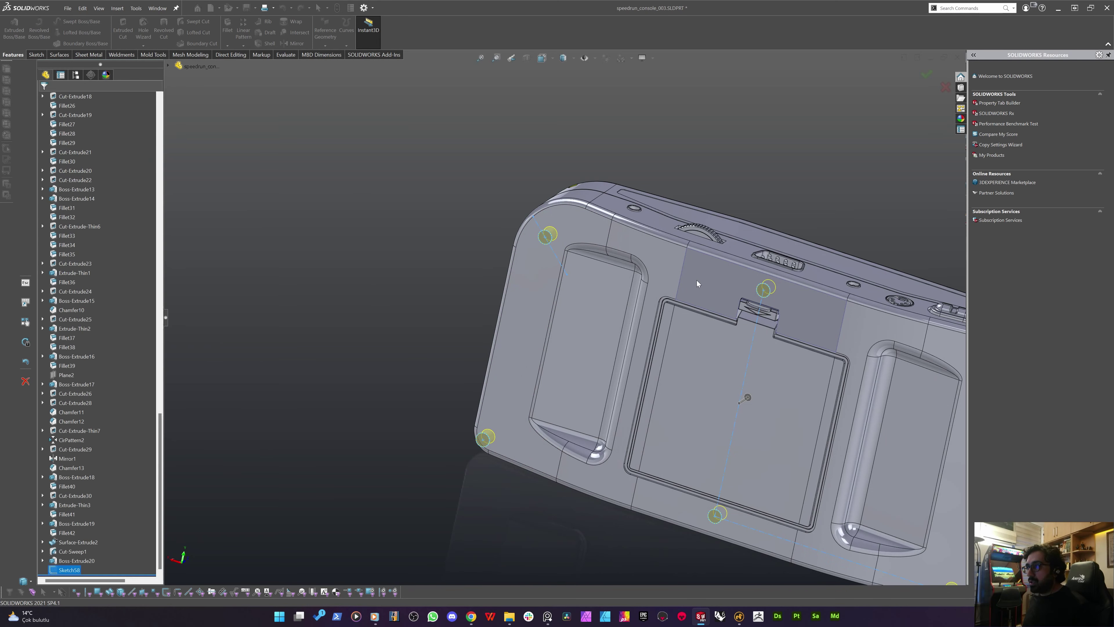
In Sketch58, delete the centreline between the origin and the upper middle circle, and move that circle about 15.6 mm off centre
scroll(811, 299, down, 3)
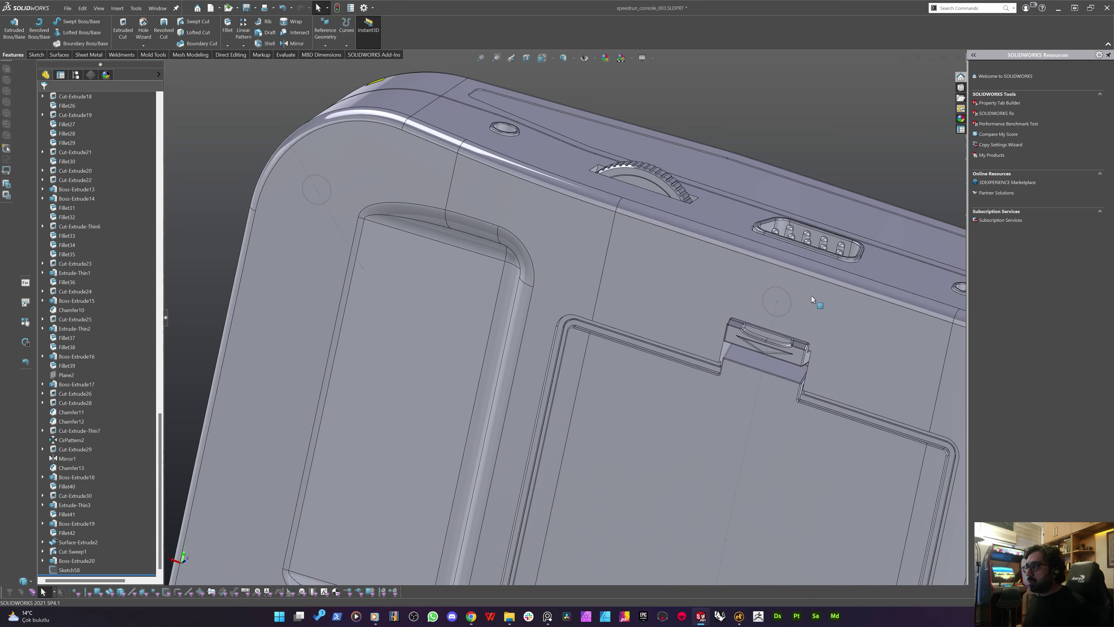
double_click(779, 287)
scroll(786, 290, up, 3)
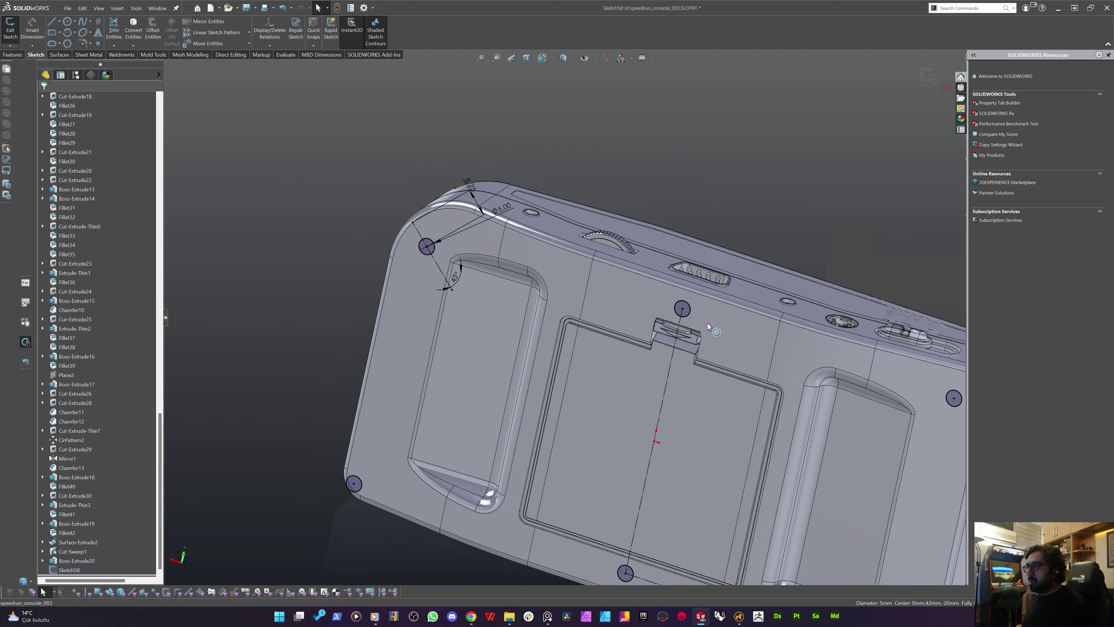
scroll(676, 324, down, 3)
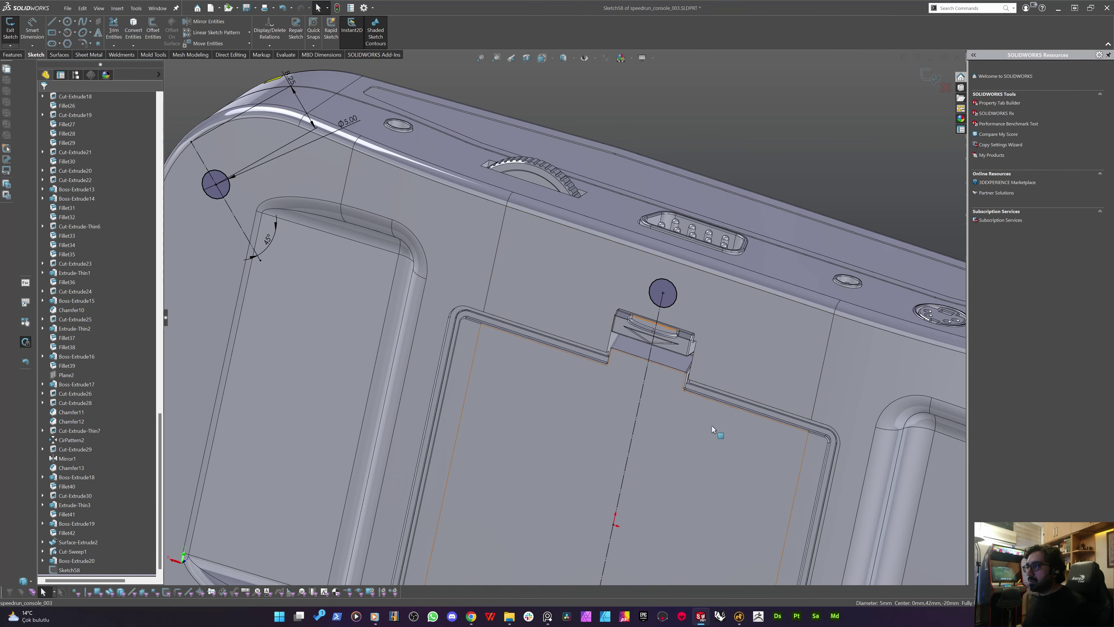
drag(719, 424, 539, 363)
key(Delete)
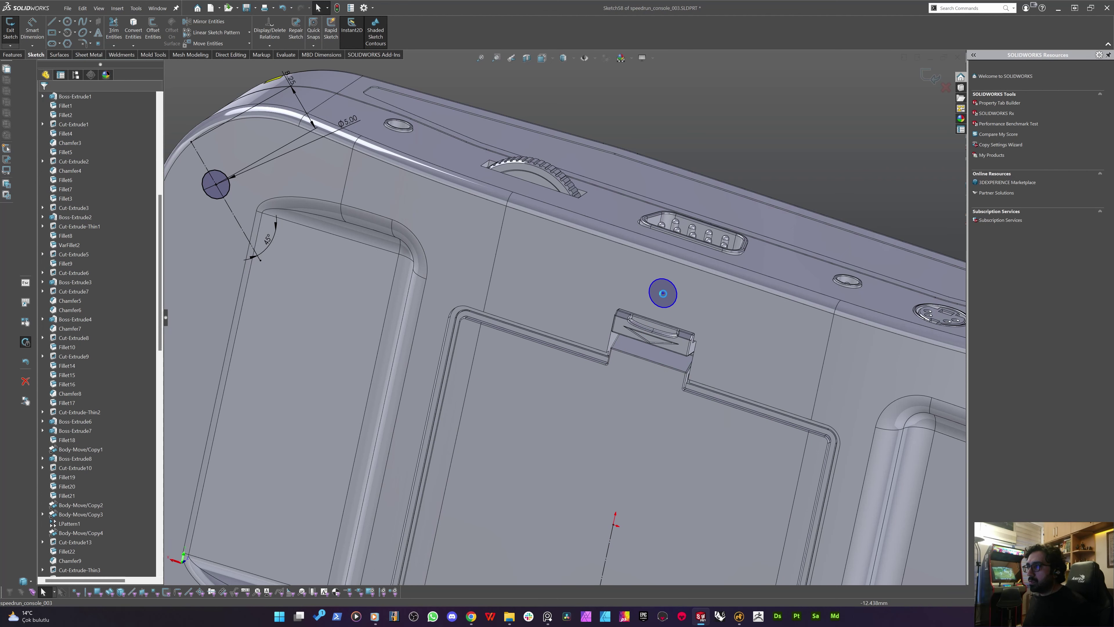
mouse_move(581, 262)
mouse_down()
mouse_move(562, 262)
mouse_move(577, 269)
mouse_up()
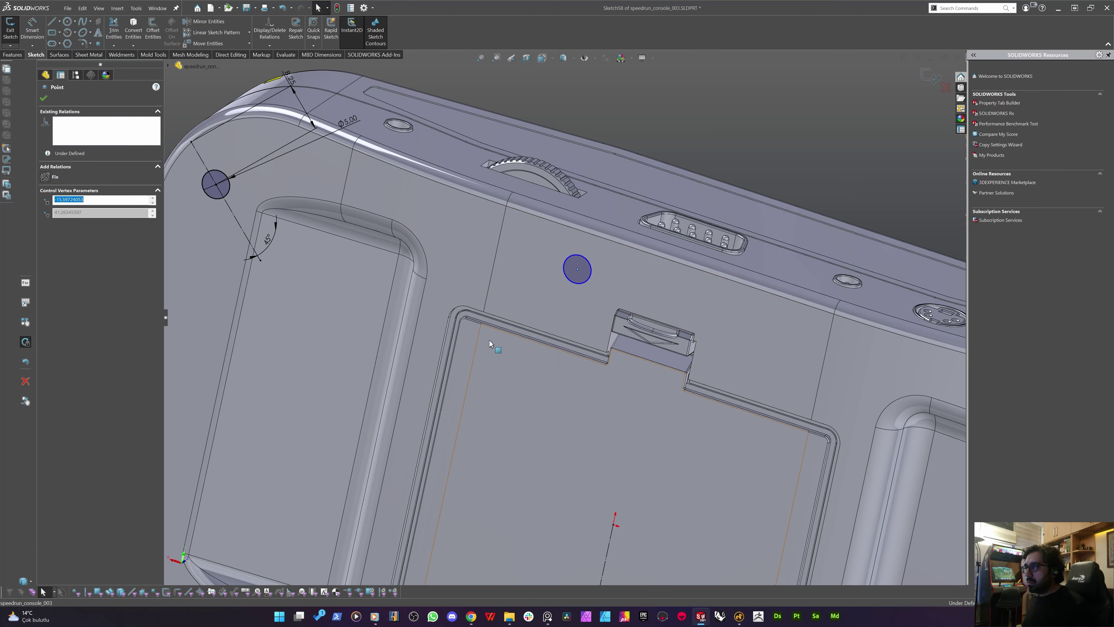
click(490, 344)
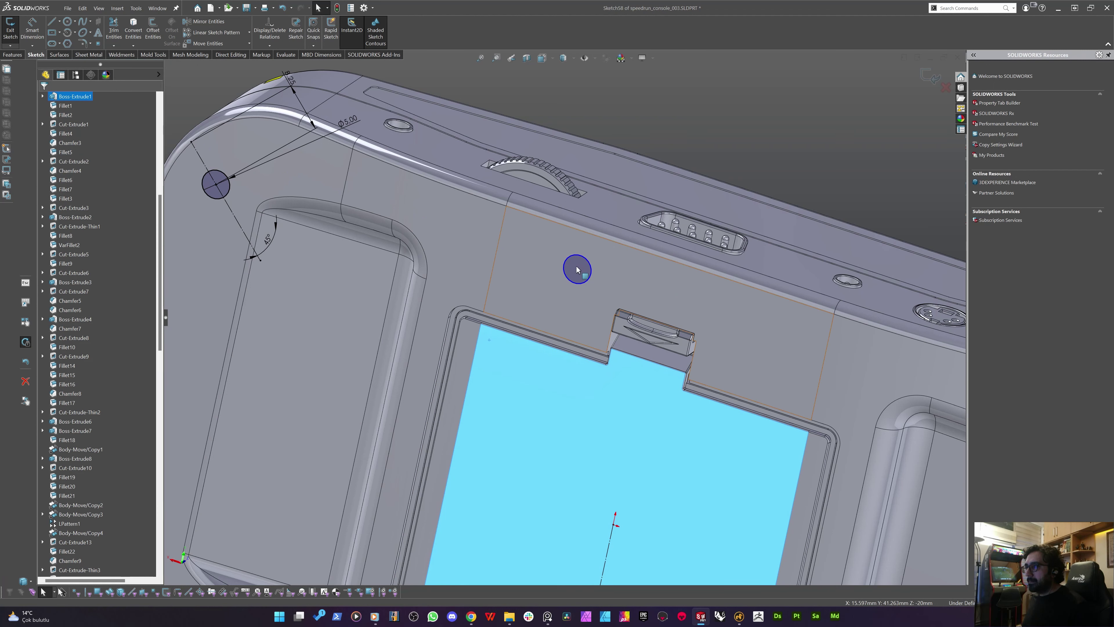
Draw a construction line from the moved circle's centre to the upper corner circle's centre on the far side and make it horizontal
key(l)
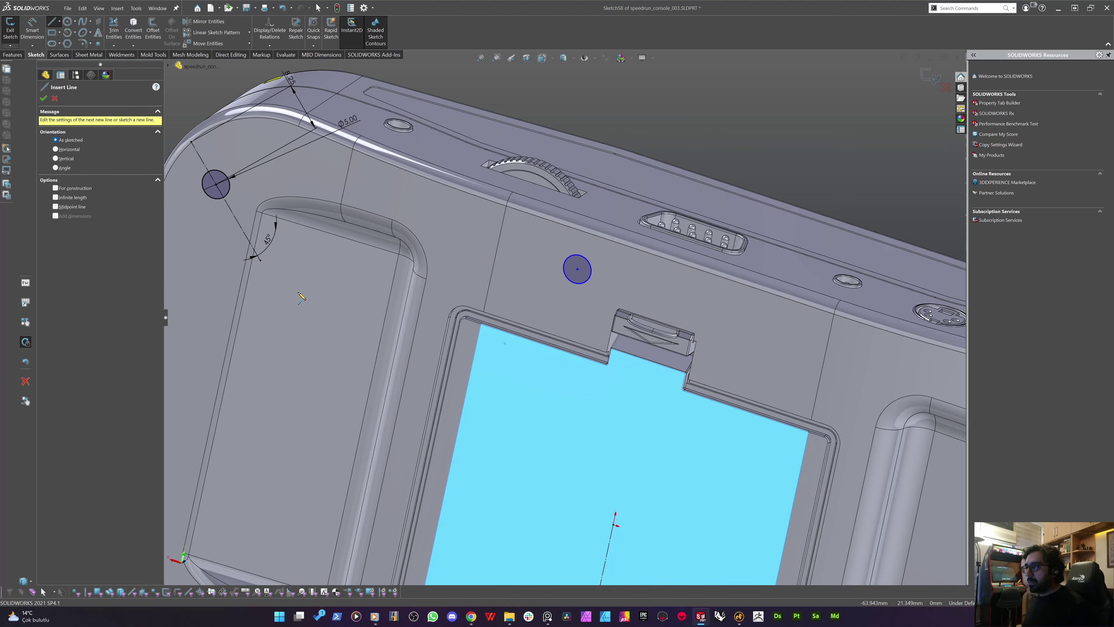
click(578, 270)
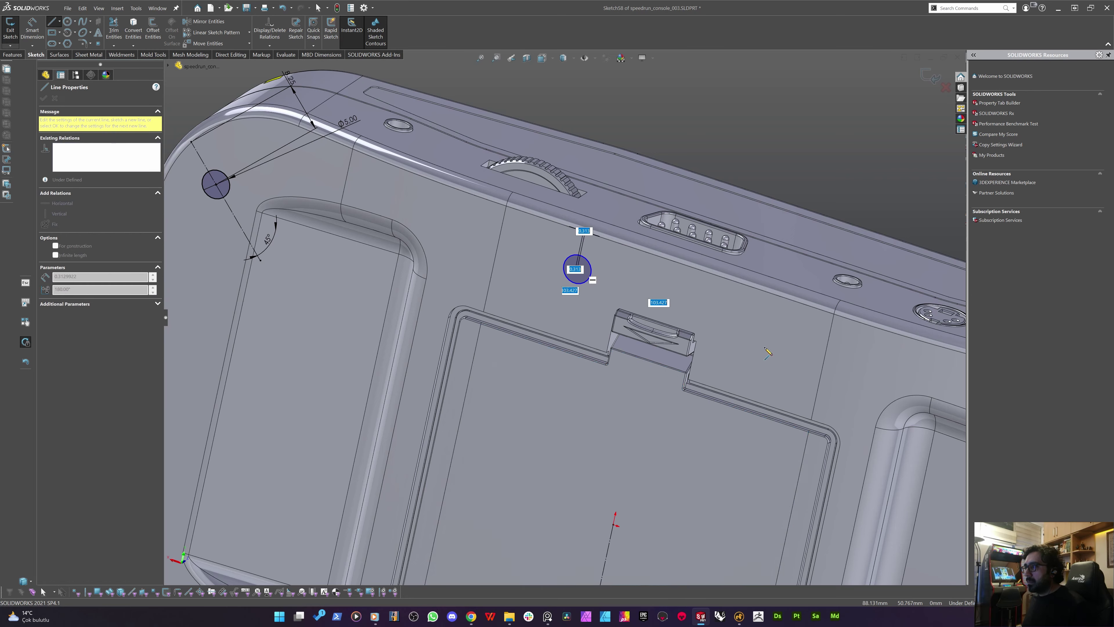
scroll(765, 349, up, 8)
scroll(746, 347, down, 2)
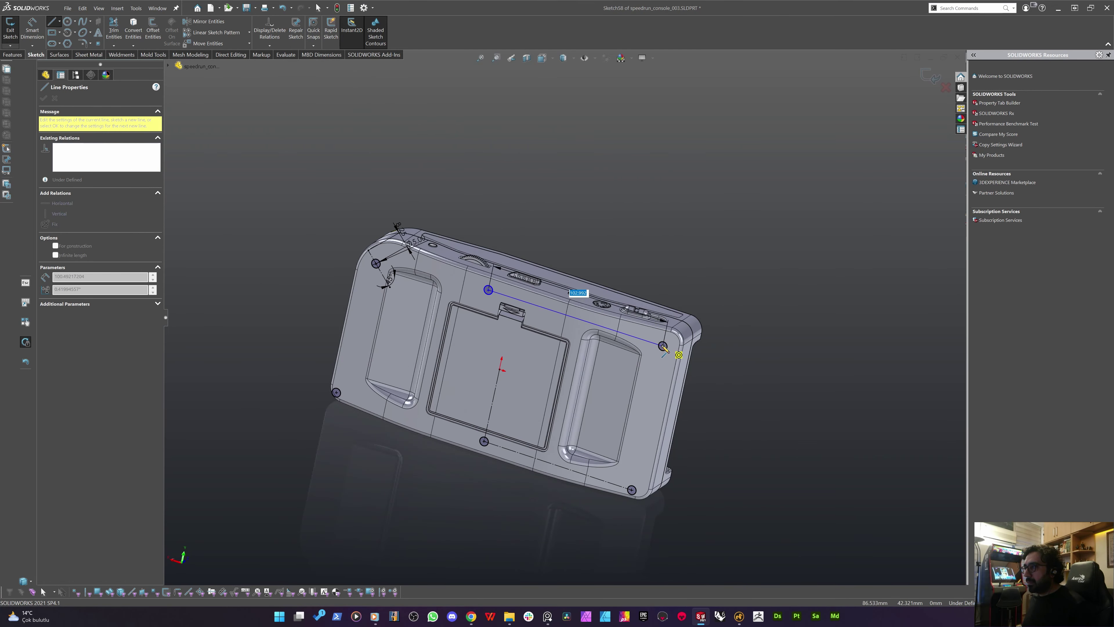
click(662, 346)
scroll(509, 383, down, 5)
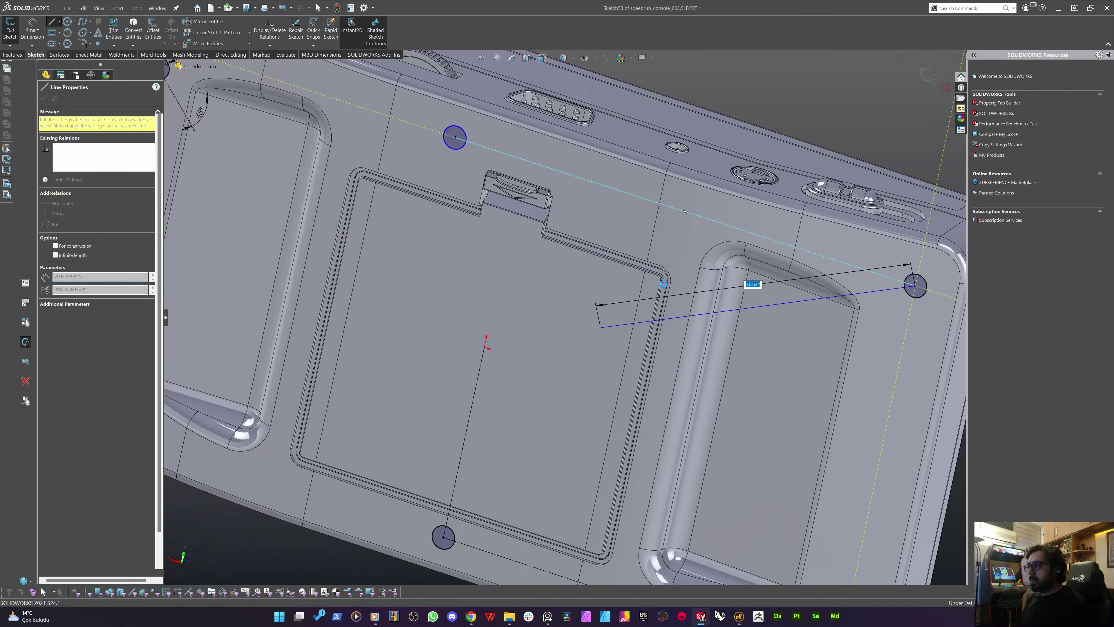
key(Escape)
drag(795, 112, 671, 249)
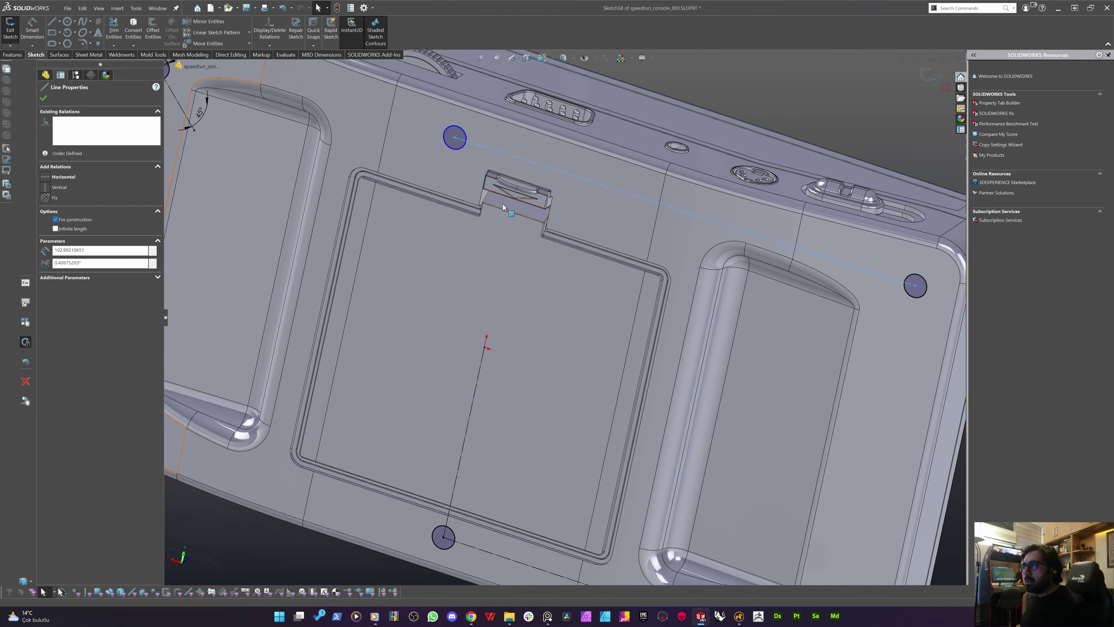
click(79, 217)
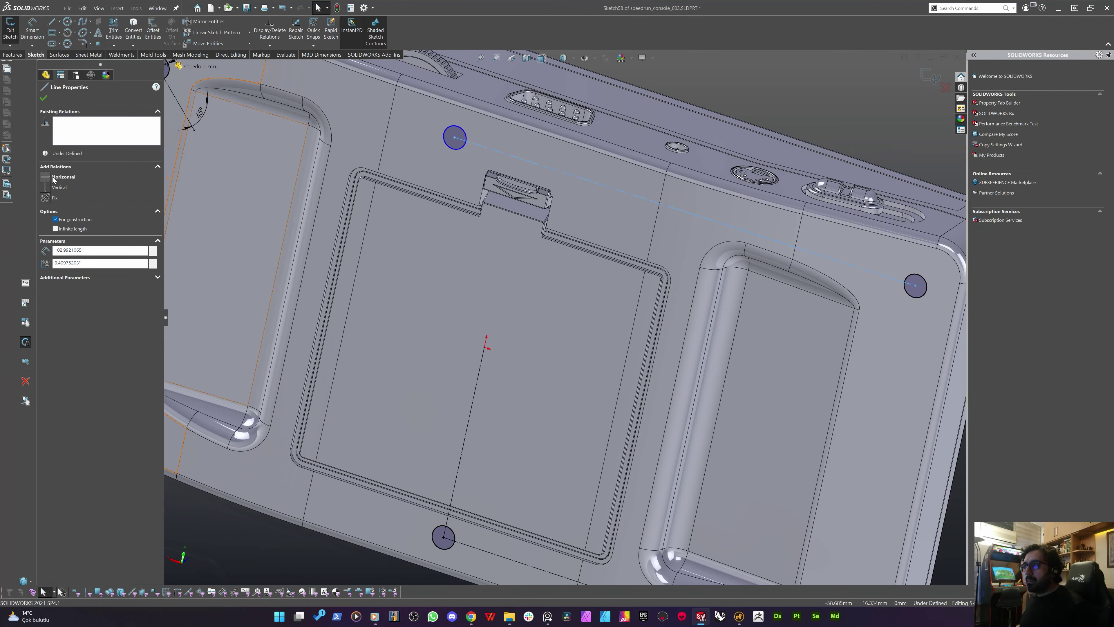
key(Escape)
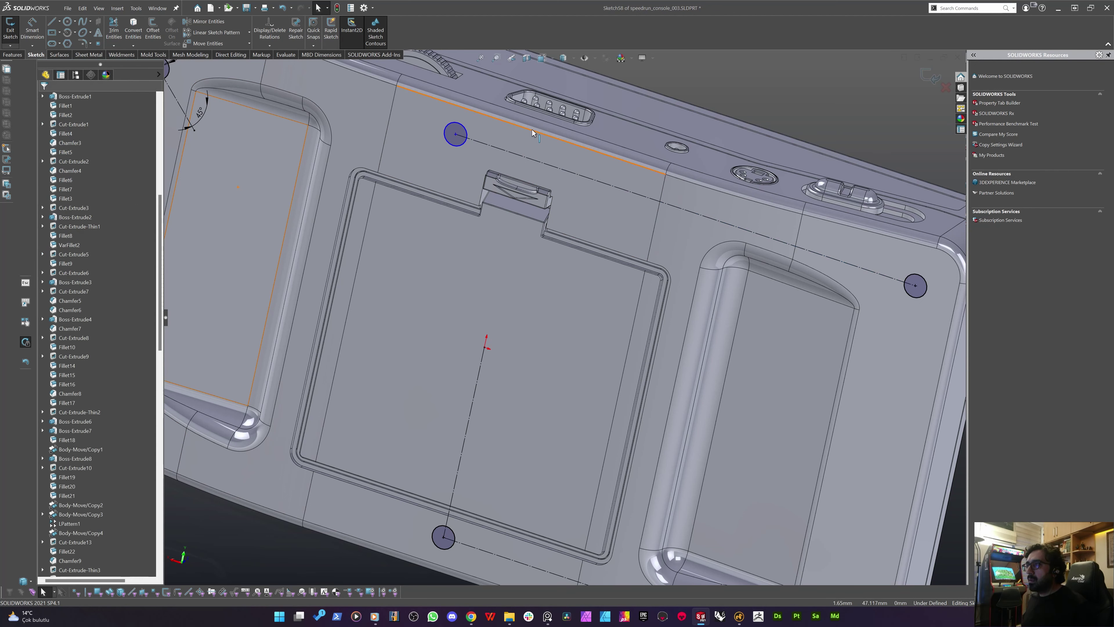
Mirror the off-centre upper circle about the Right Plane
click(454, 132)
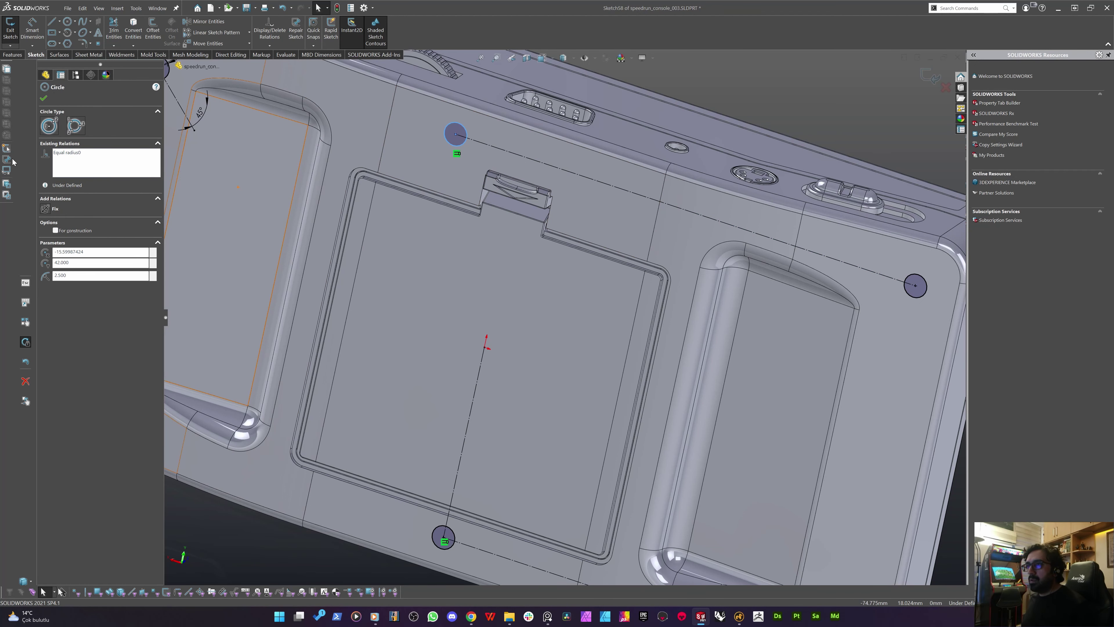
click(45, 75)
scroll(96, 152, up, 20)
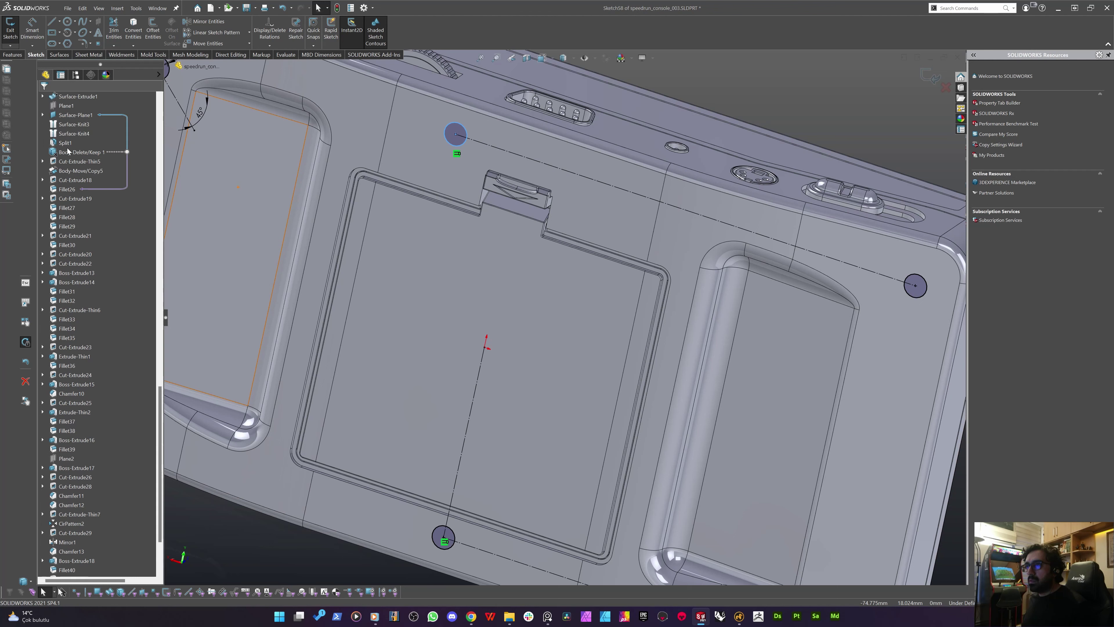
scroll(58, 154, up, 11)
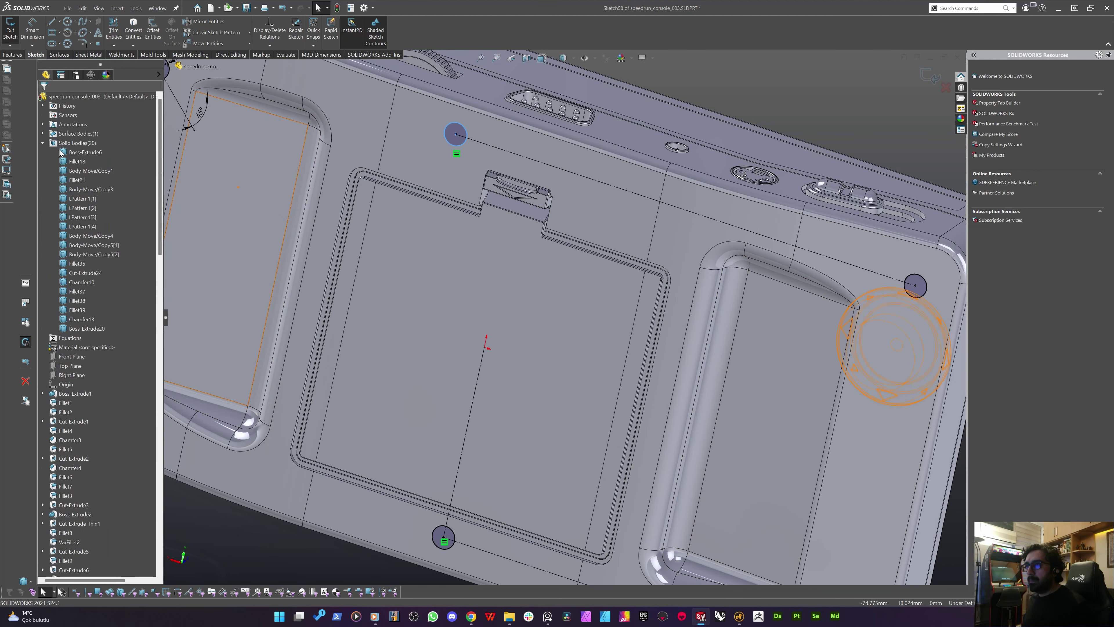
click(70, 375)
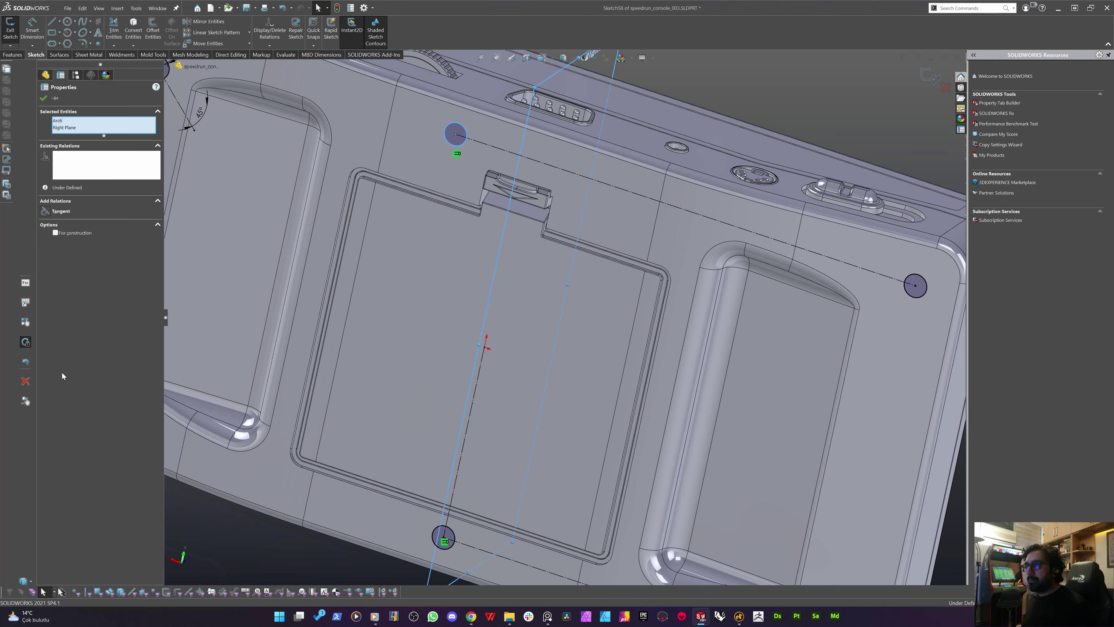
ctrl+click(240, 83)
click(208, 21)
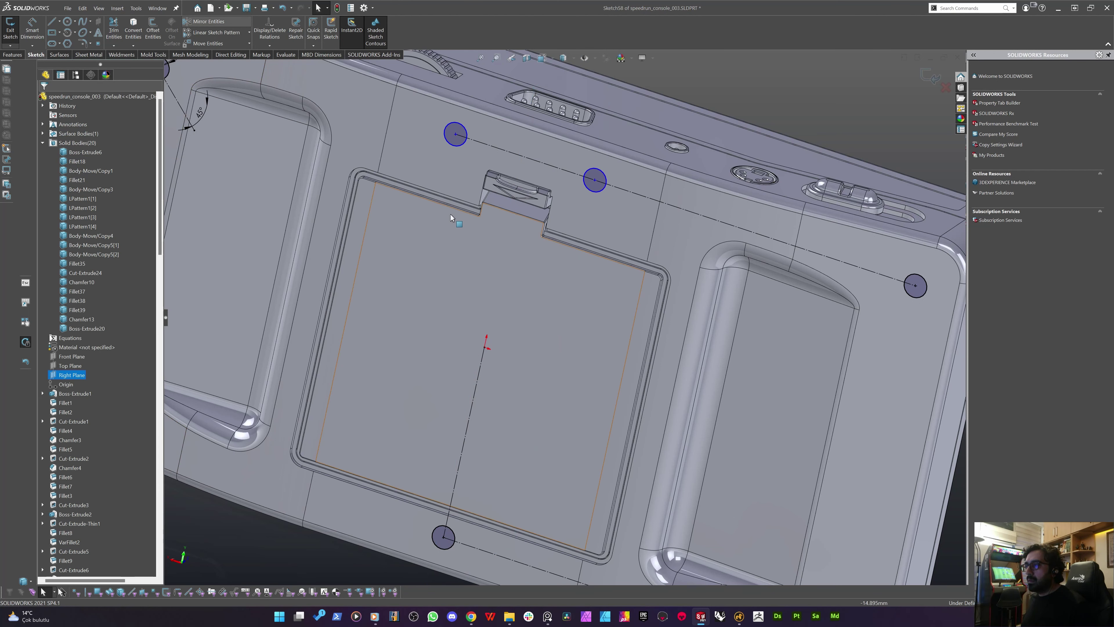
Dimension the distance between the two mirrored upper circles as 32 mm
right_drag(434, 193, 468, 130)
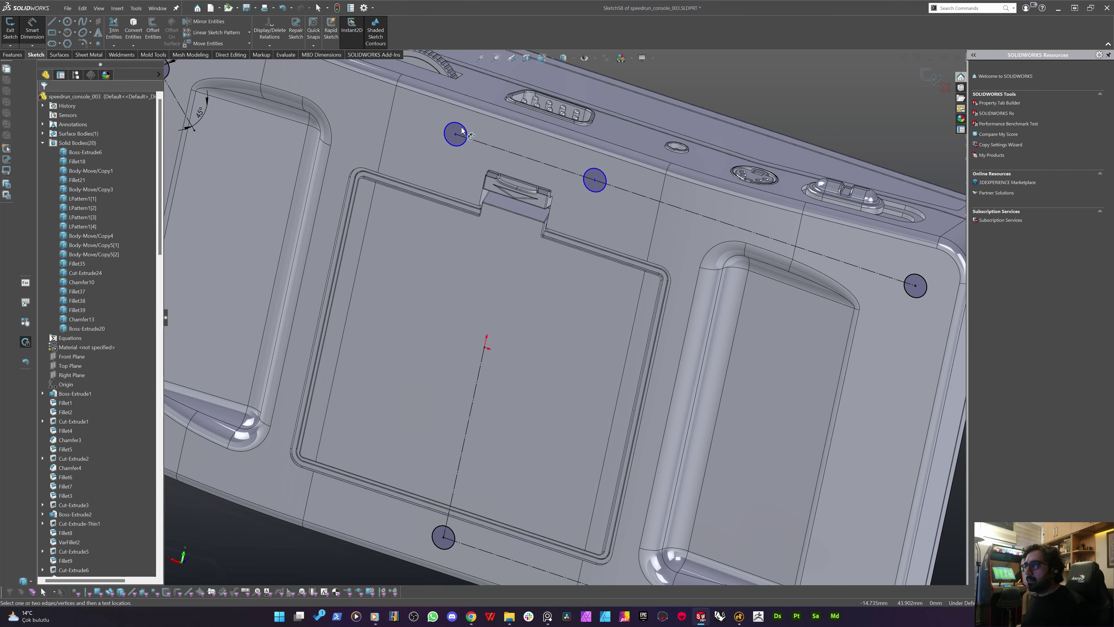
click(462, 129)
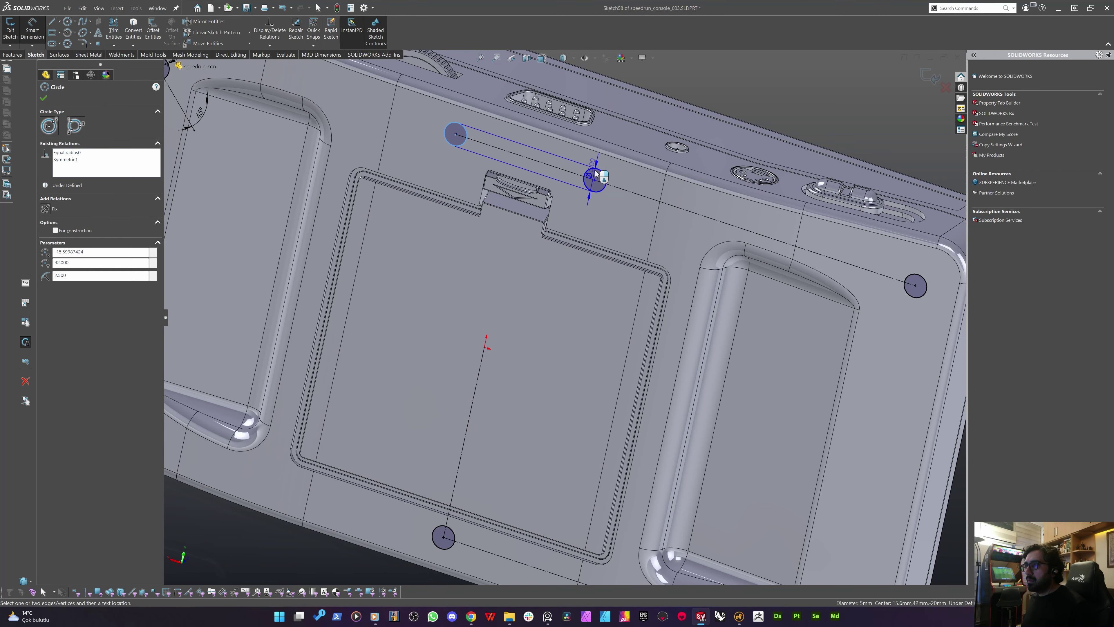
click(596, 175)
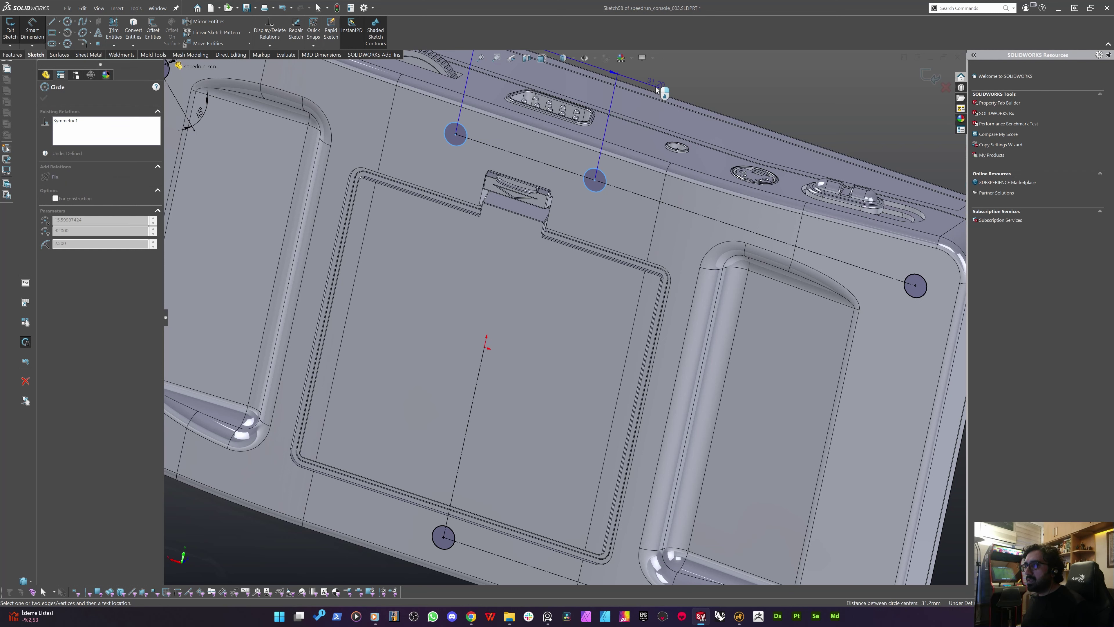
click(621, 145)
text(32)
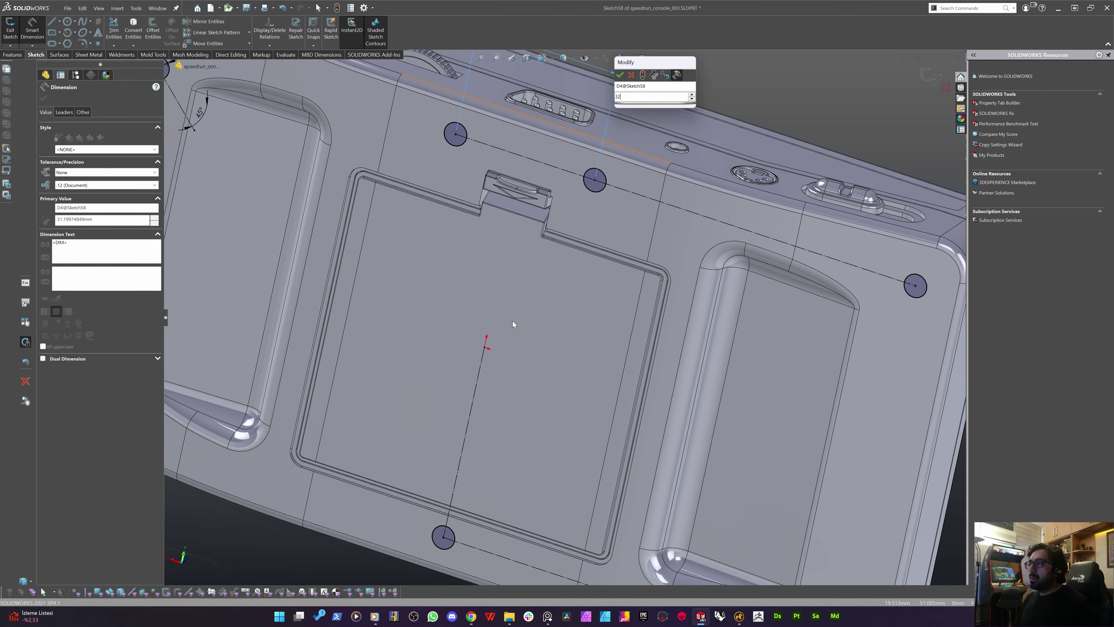
key(Return)
key(Escape)
key(f)
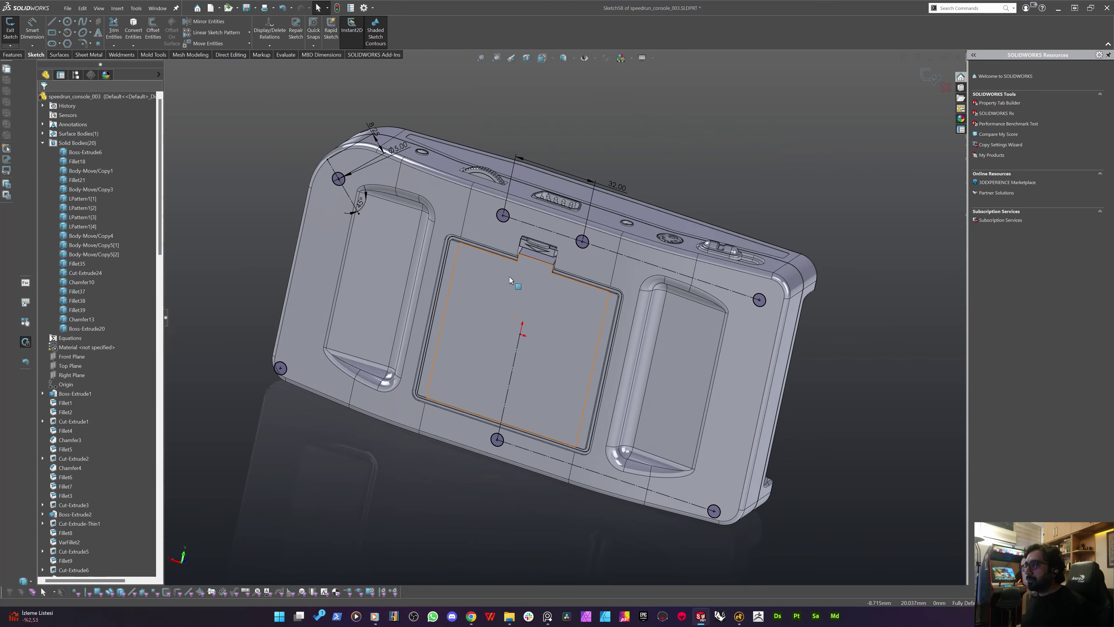
Increase the distance dimension between the two upper circles to space them further apart
middle_drag(510, 280, 609, 300)
click(613, 295)
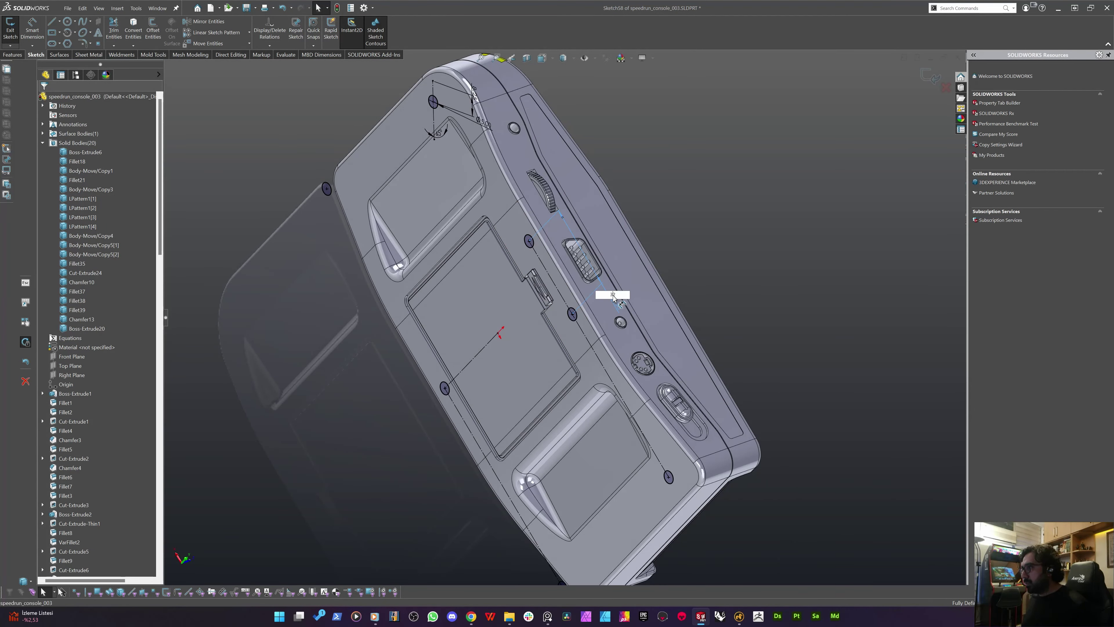
double_click(613, 295)
key(Return)
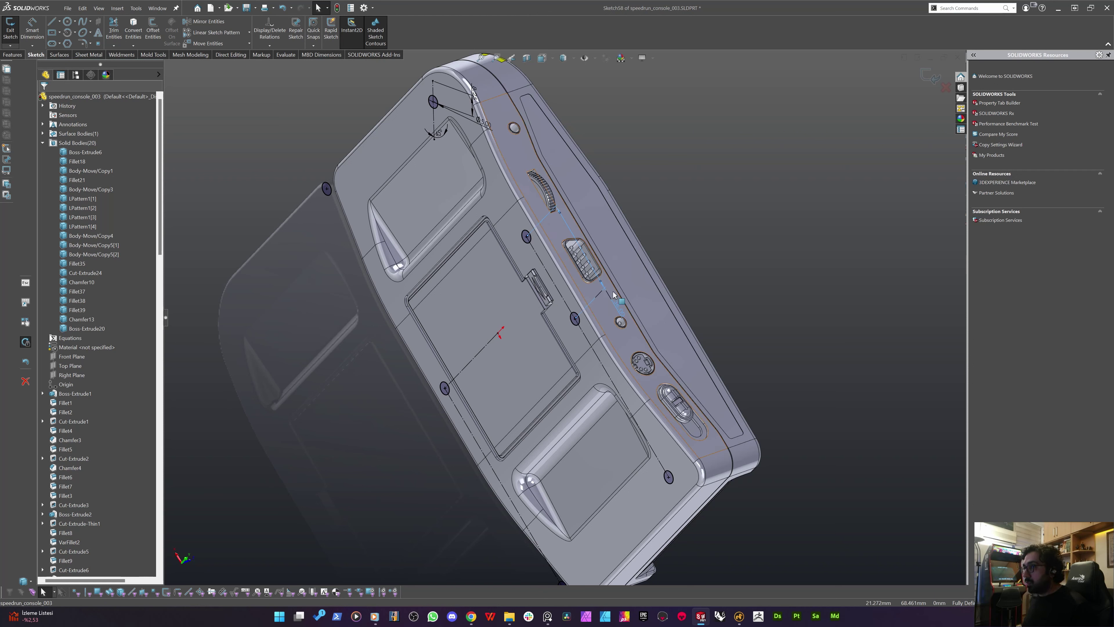
Create a blind extruded cut from the seven sketch circles into the console's back
click(7, 55)
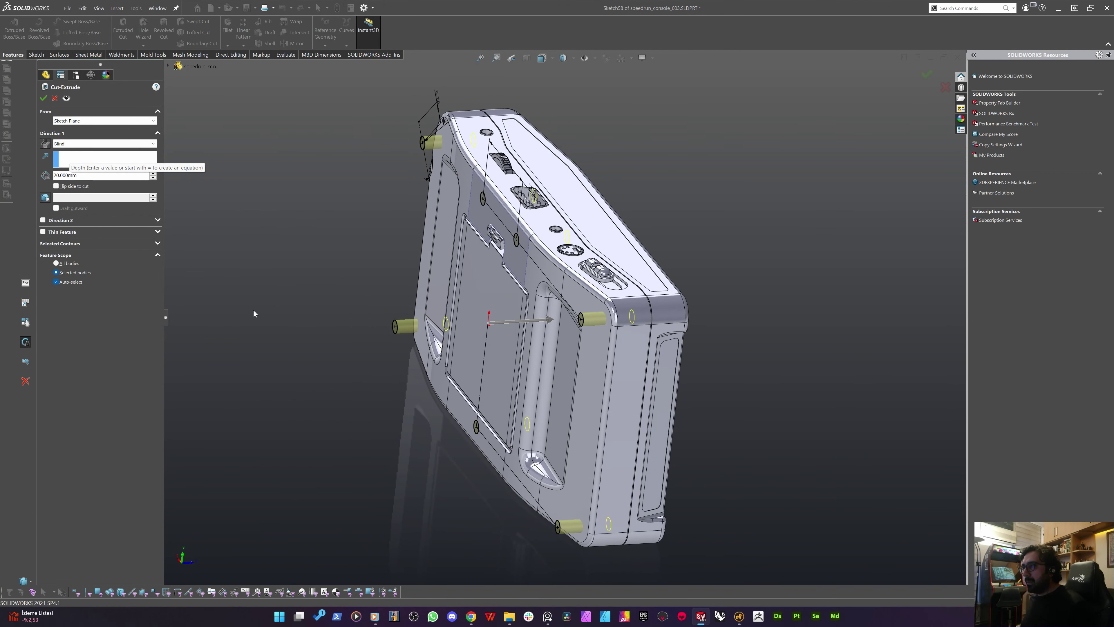
key(Return)
click(313, 220)
middle_drag(405, 307, 481, 439)
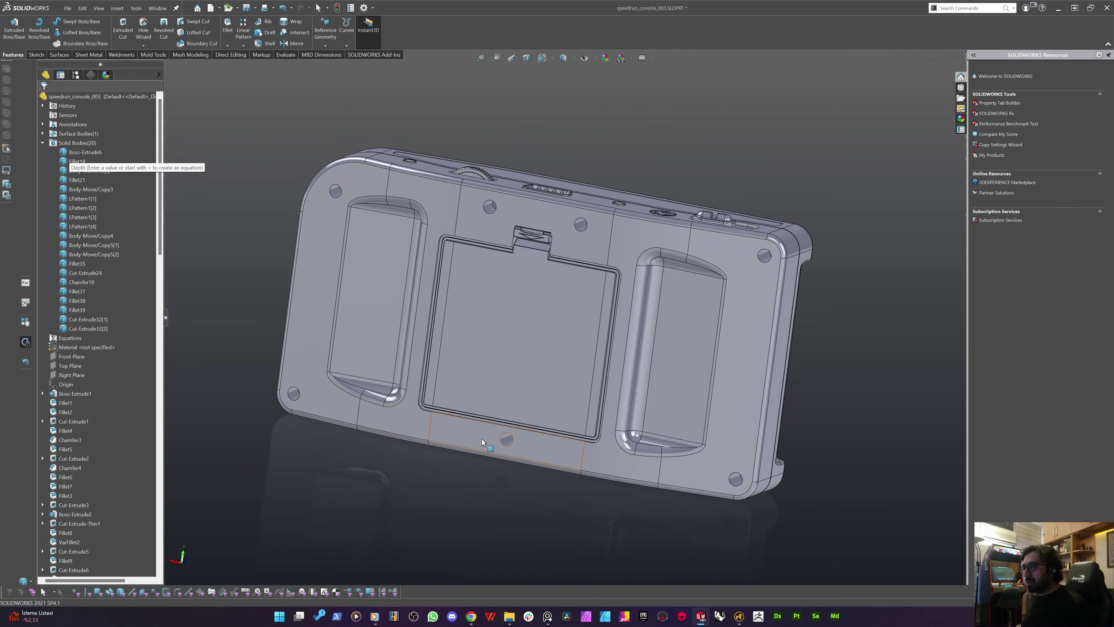
Set the depth of the seven-hole cut in the console's back to 12 mm and rebuild the model
scroll(508, 432, down, 3)
scroll(525, 428, up, 3)
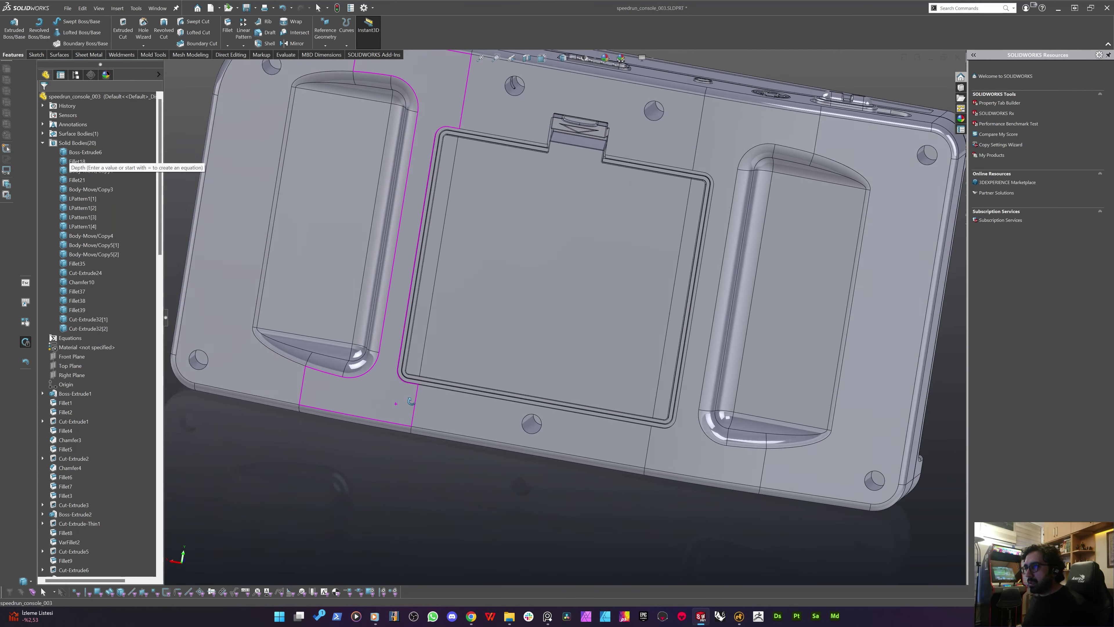
scroll(533, 425, down, 3)
right_click(529, 425)
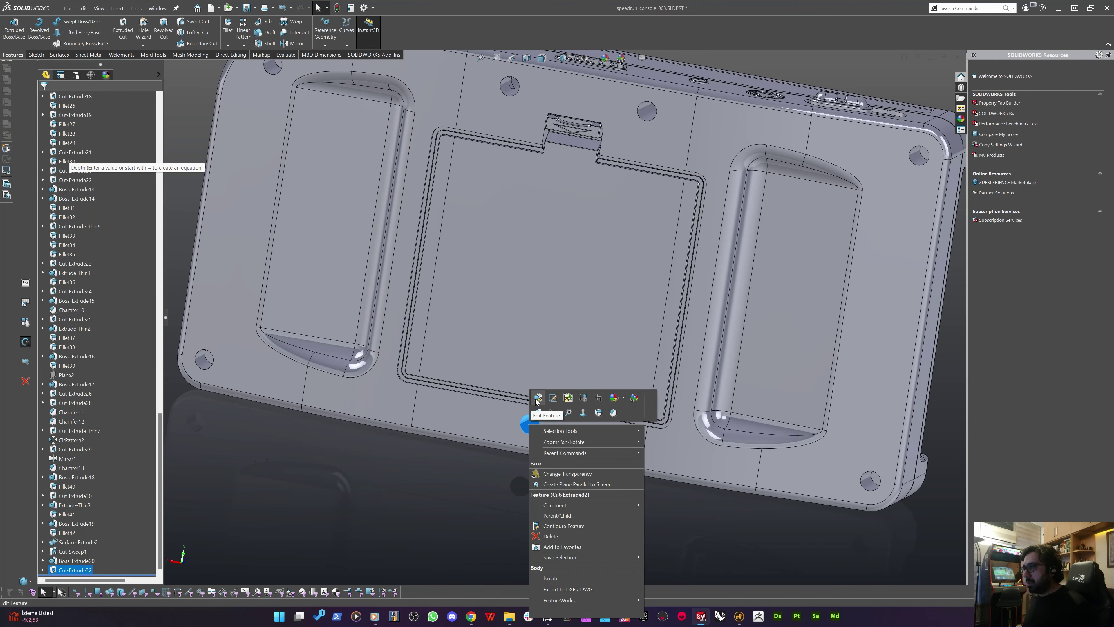
click(505, 467)
double_click(528, 427)
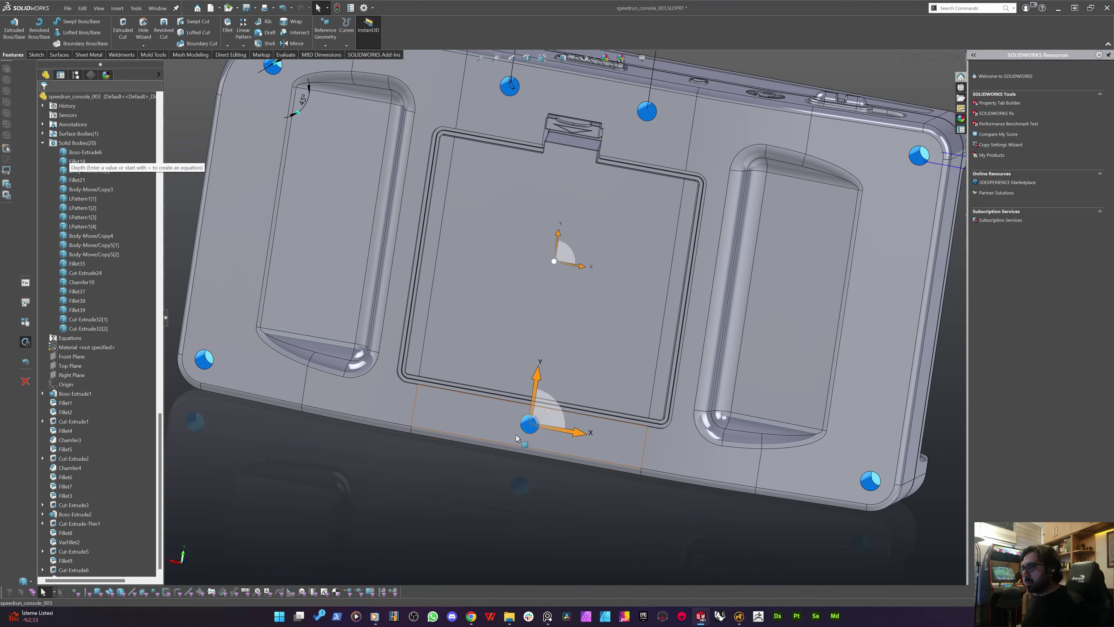
scroll(516, 432, up, 5)
middle_drag(495, 316, 478, 345)
scroll(542, 257, down, 2)
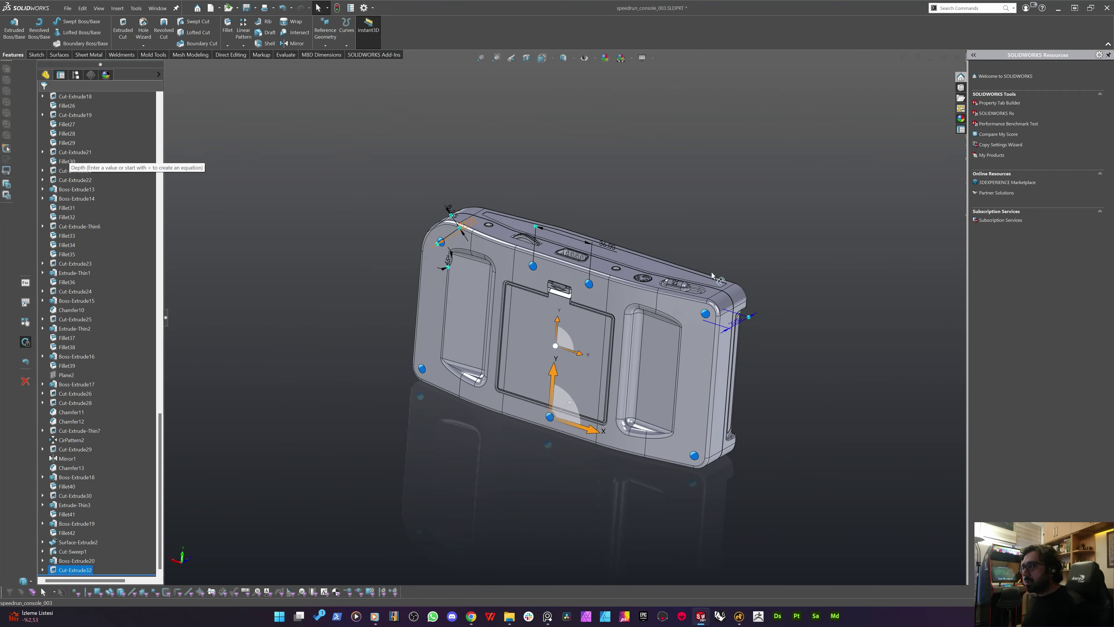
double_click(732, 324)
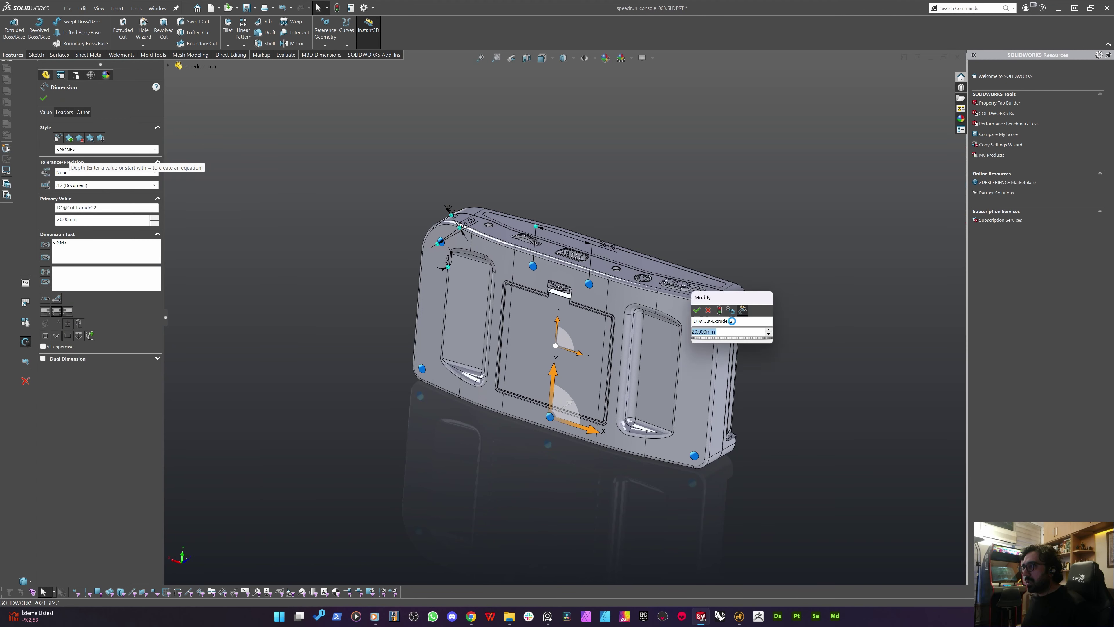
text(12)
key(Return)
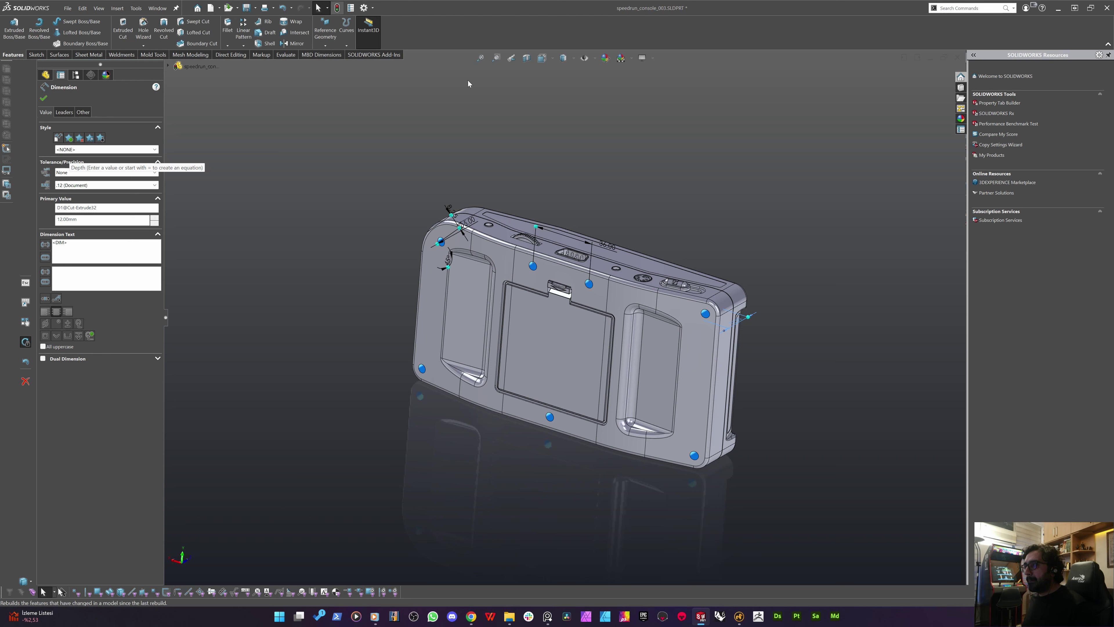
key(Escape)
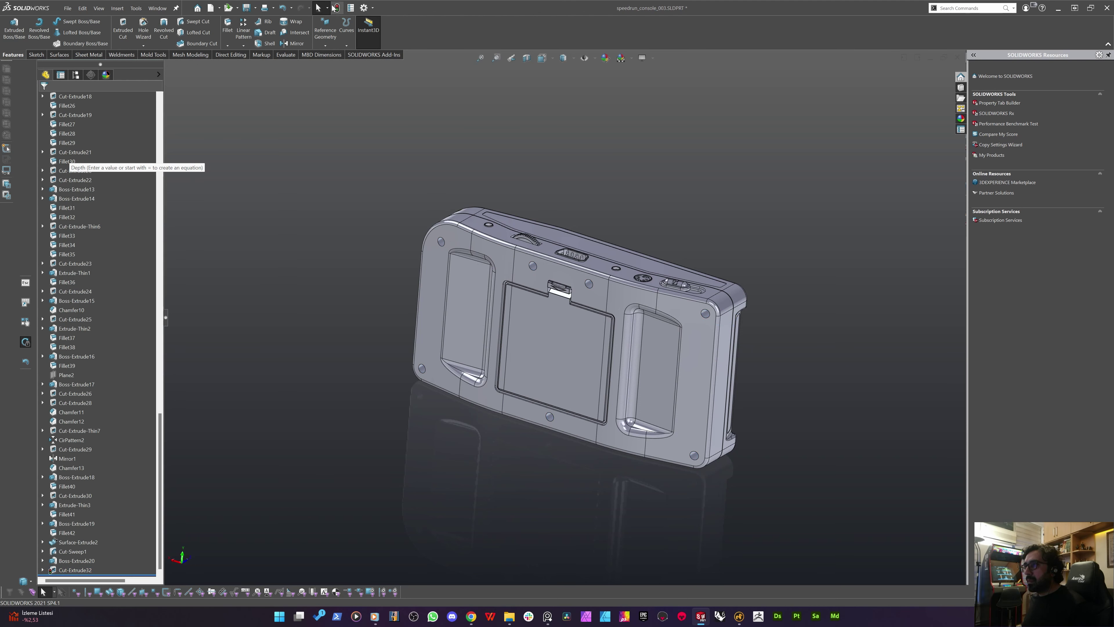
Set the distance between the two upper holes beside the connector to 32 mm
middle_drag(506, 261, 558, 249)
scroll(564, 250, up, 8)
middle_click(585, 294)
mouse_move(585, 294)
middle_down()
mouse_move(609, 274)
mouse_move(590, 281)
mouse_move(560, 351)
mouse_move(586, 277)
middle_up()
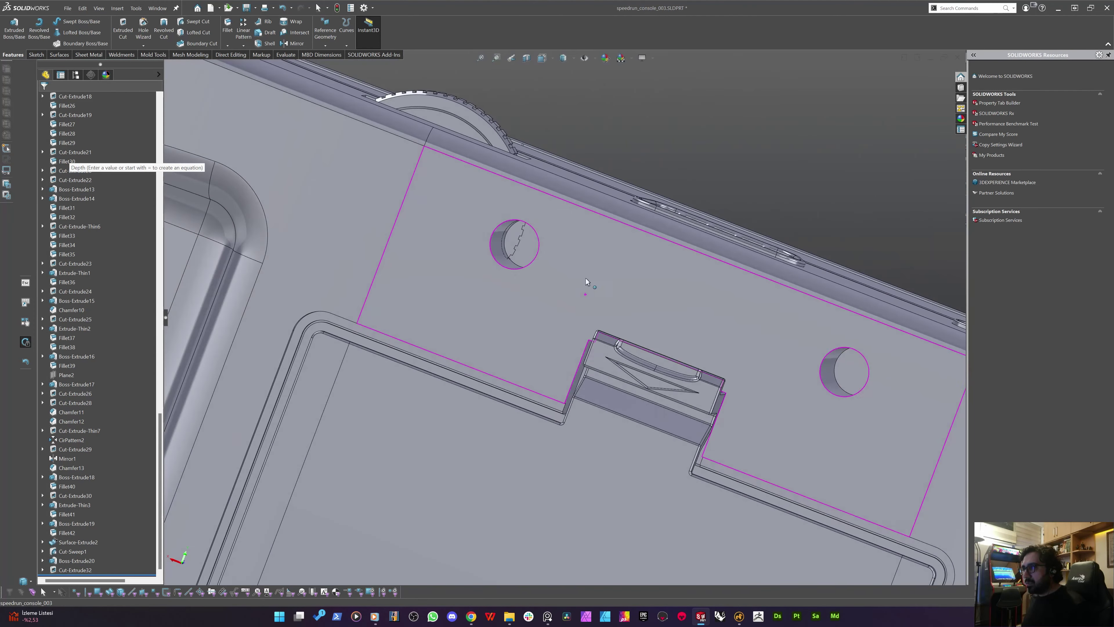
click(497, 250)
middle_drag(698, 230, 721, 173)
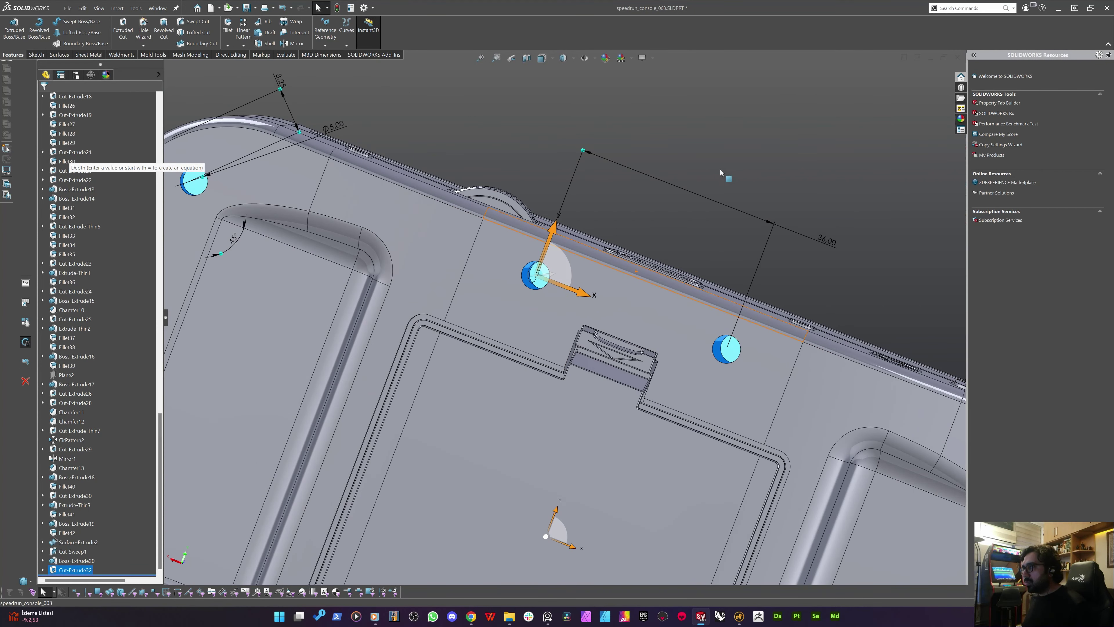
click(822, 238)
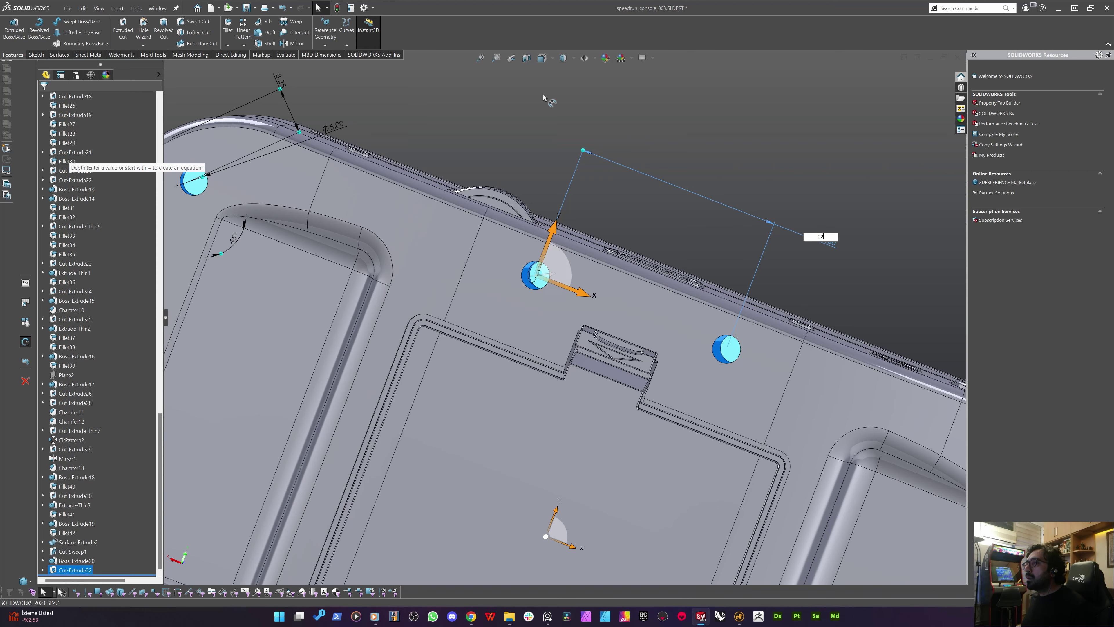
key(Return)
mouse_move(557, 327)
middle_down()
mouse_move(535, 386)
mouse_move(527, 373)
middle_up()
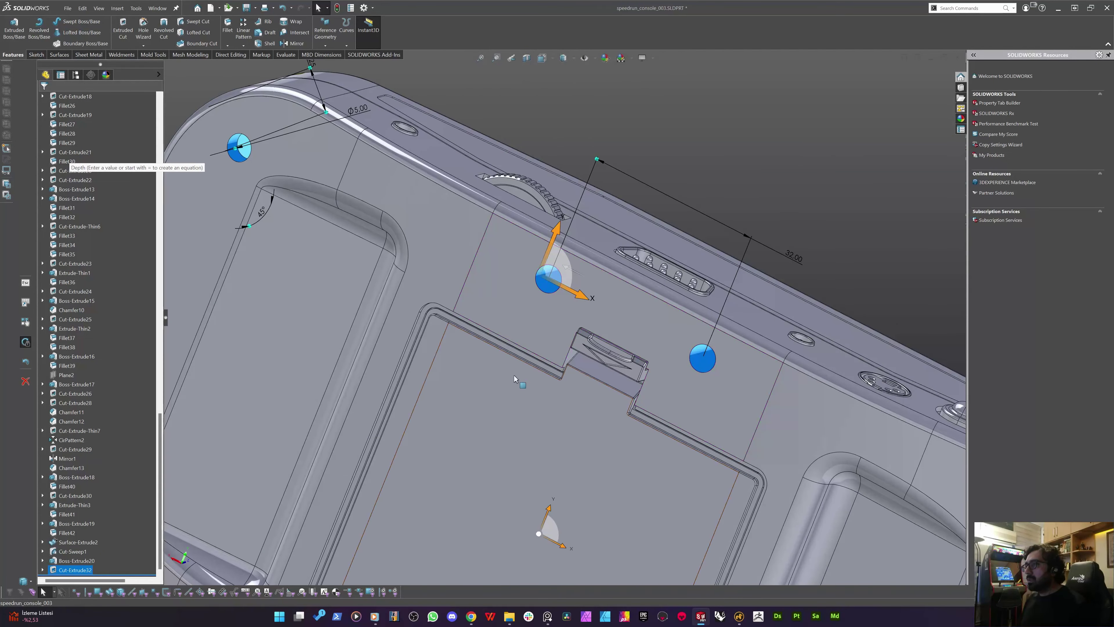
key(Escape)
Reduce the depth of the existing back-face hole cut to 4 mm
scroll(526, 370, up, 4)
middle_drag(357, 283, 331, 270)
scroll(628, 308, down, 3)
click(639, 300)
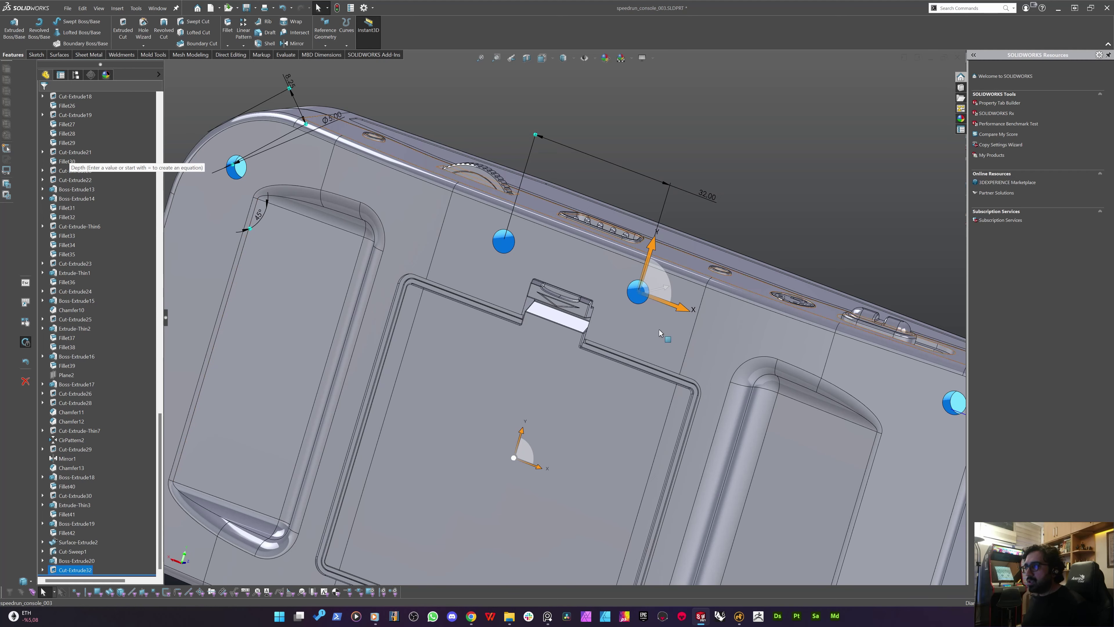
scroll(659, 329, up, 6)
middle_drag(598, 356, 658, 432)
scroll(658, 432, down, 3)
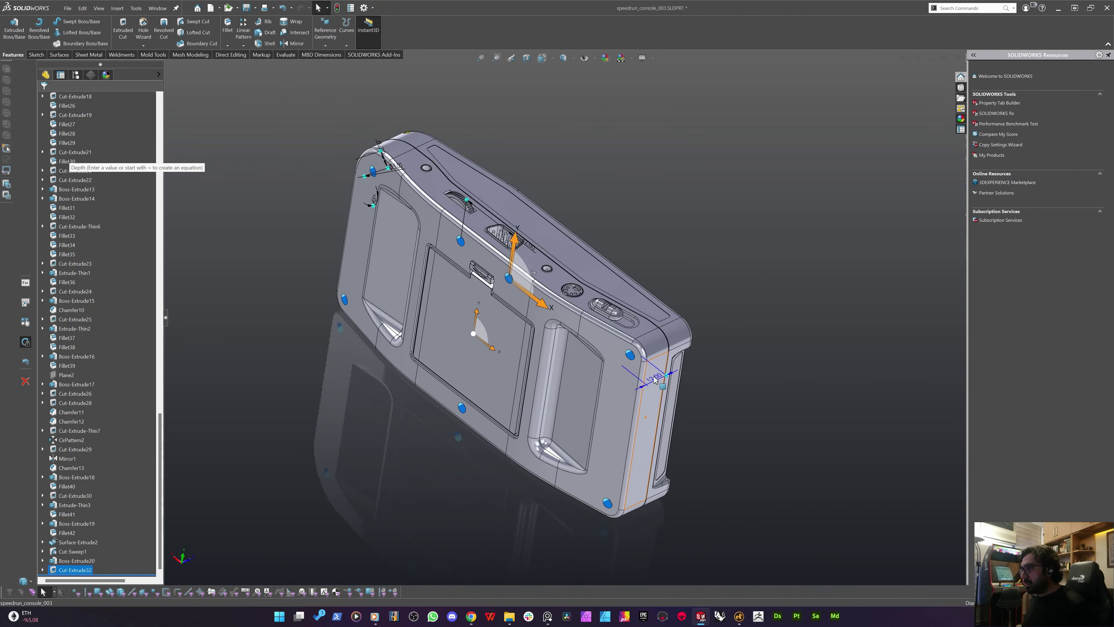
click(656, 385)
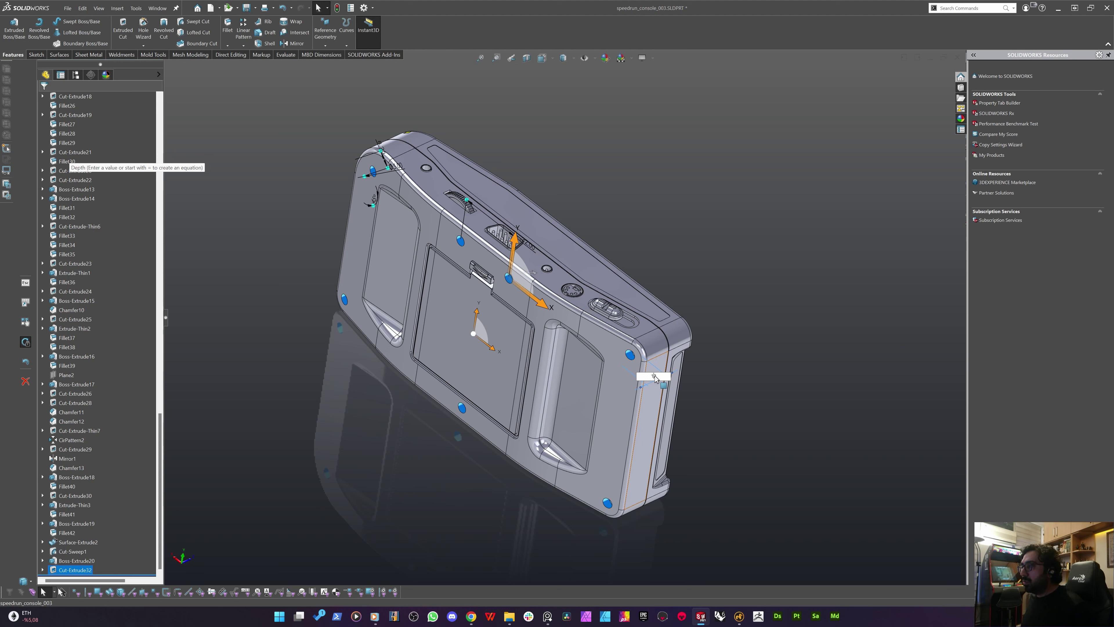
text(4)
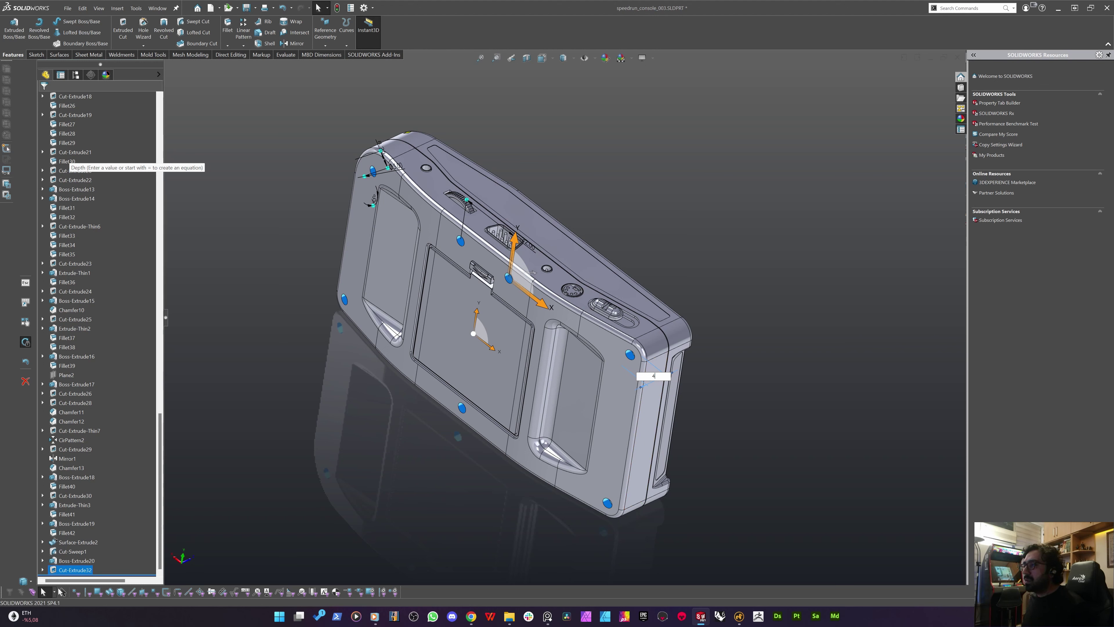
key(Return)
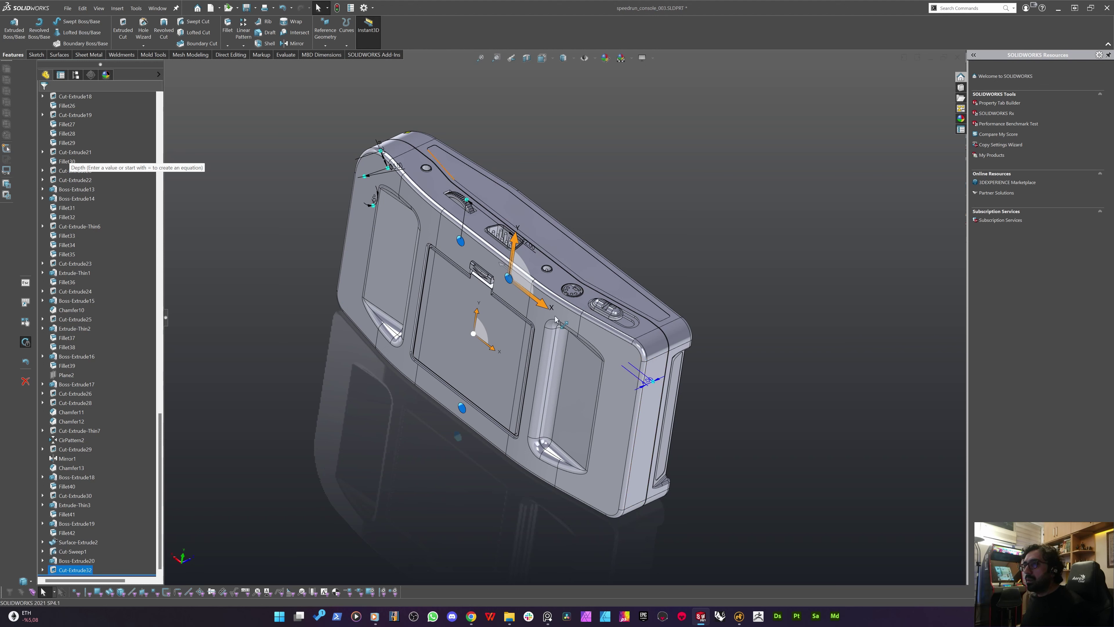
key(Escape)
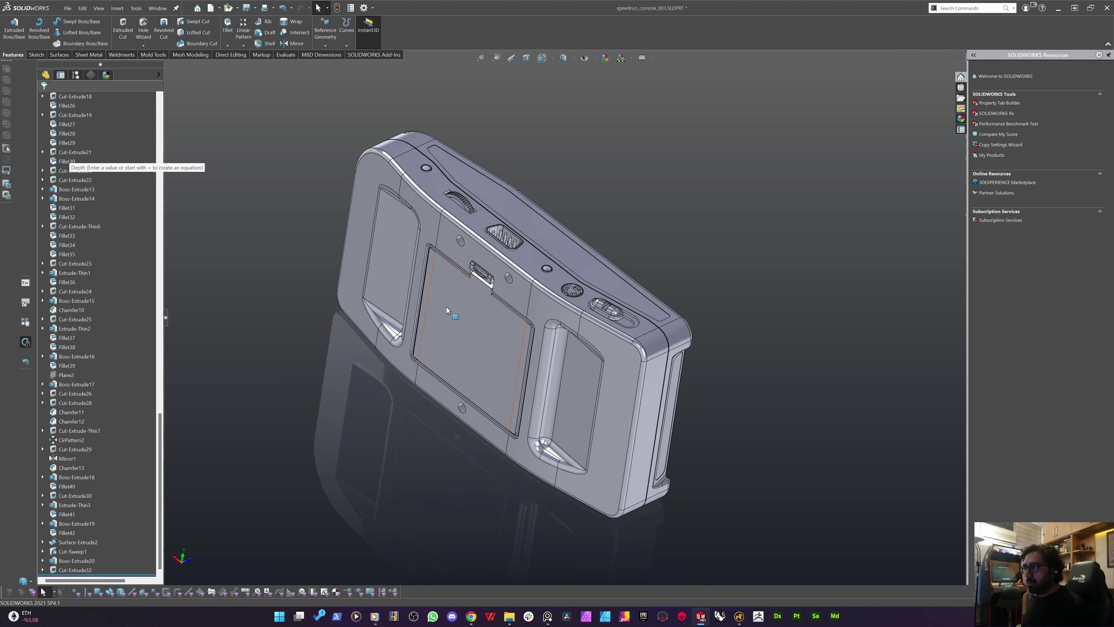
Set the depth of the back-face hole cut to 2.5 mm and rebuild the model
middle_drag(447, 310, 461, 246)
scroll(492, 217, down, 8)
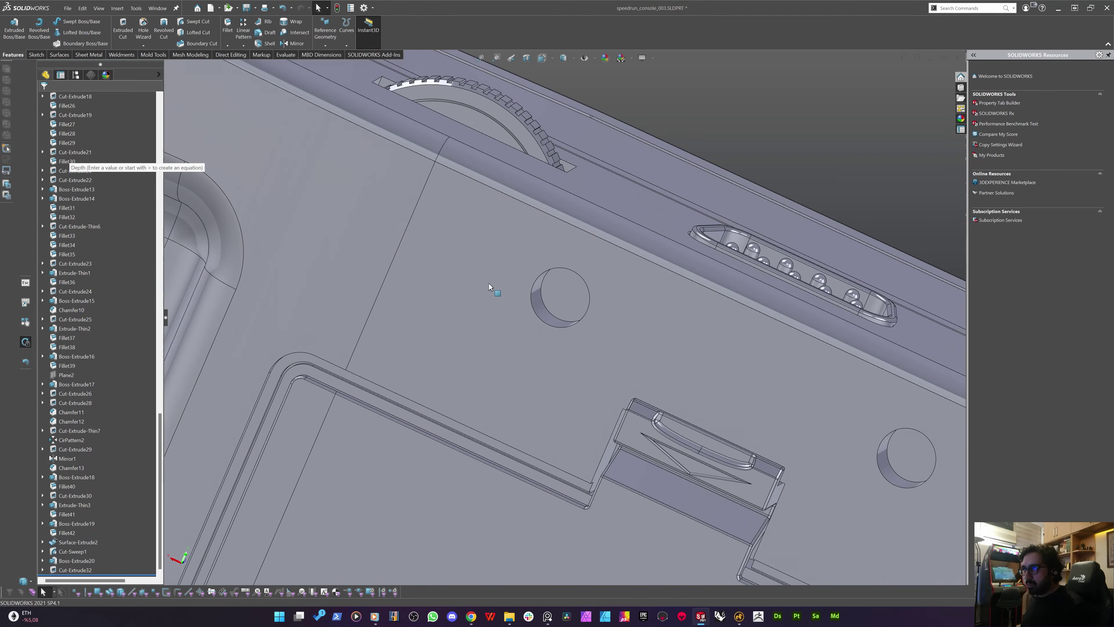
middle_drag(475, 296, 447, 311)
click(566, 298)
scroll(564, 314, up, 5)
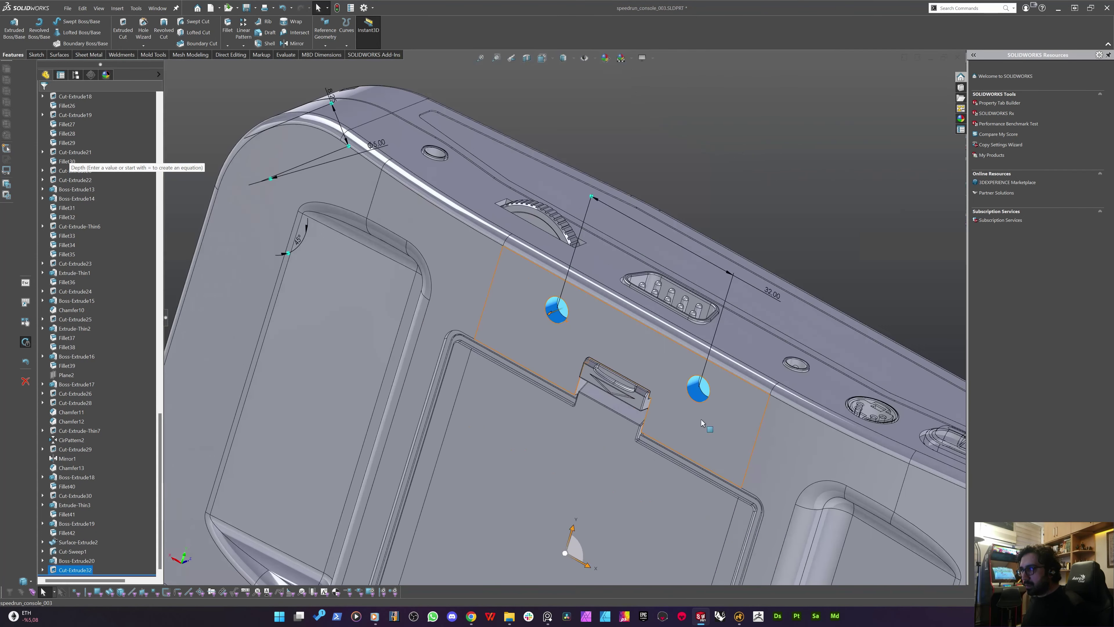
scroll(741, 320, up, 5)
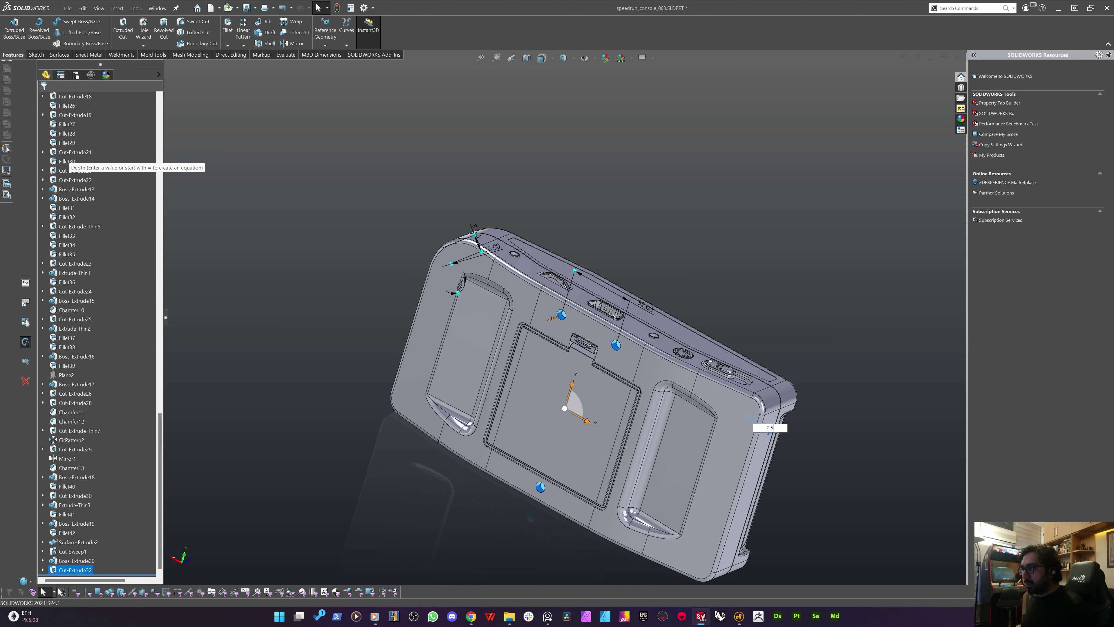
click(330, 151)
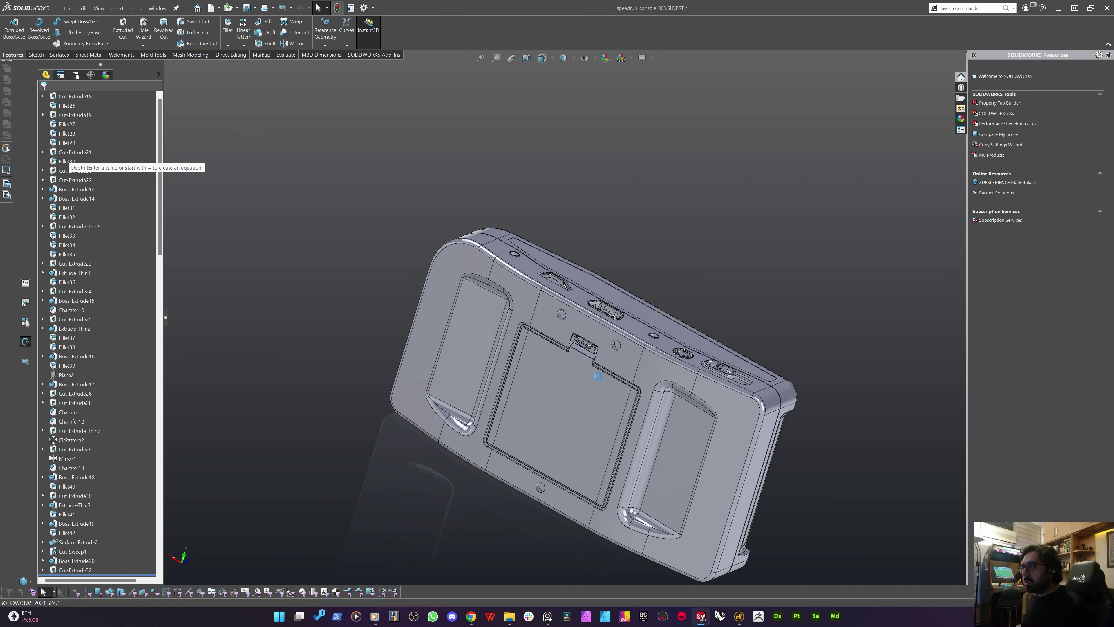
scroll(605, 387, down, 1)
scroll(544, 425, up, 5)
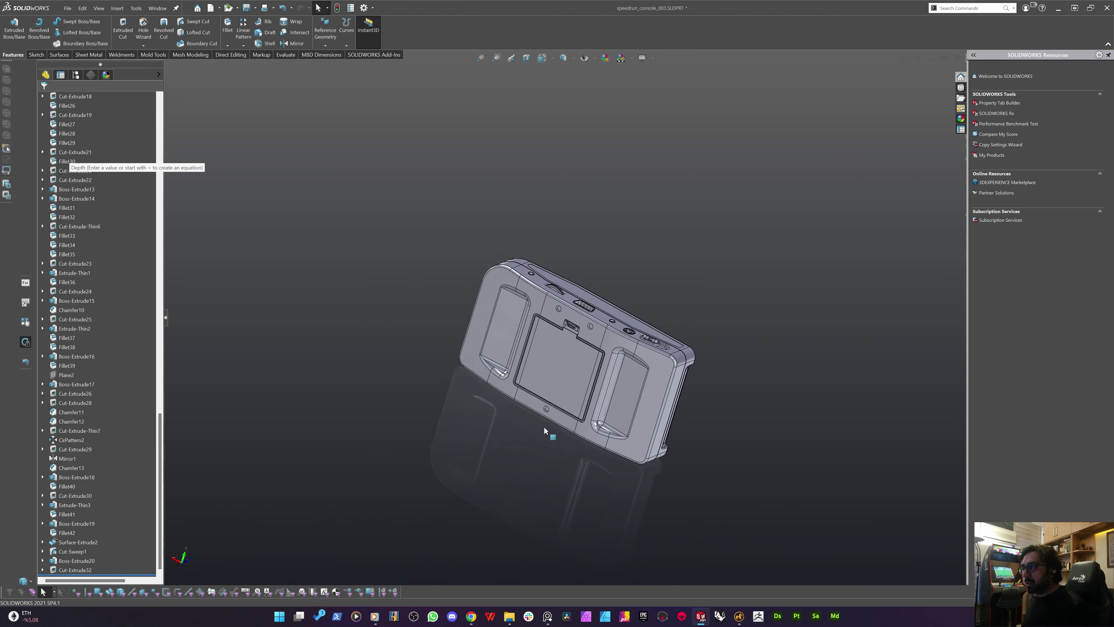
Start a second blind extruded cut from the existing hole sketch, trying a 12 mm depth
middle_drag(544, 425, 664, 297)
scroll(558, 422, down, 5)
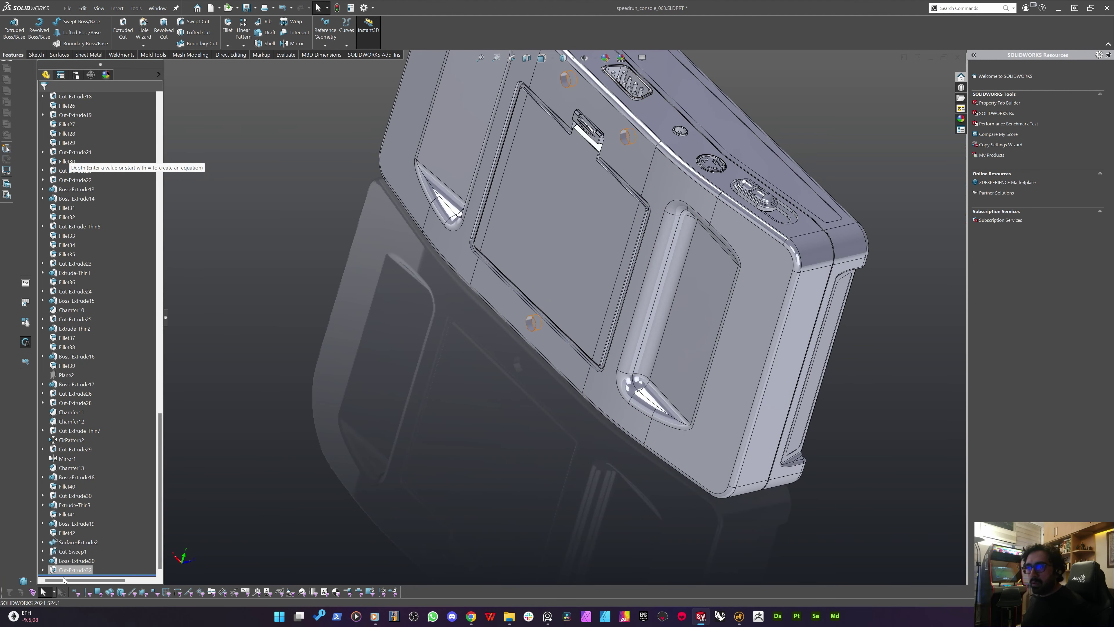
click(77, 570)
click(77, 570)
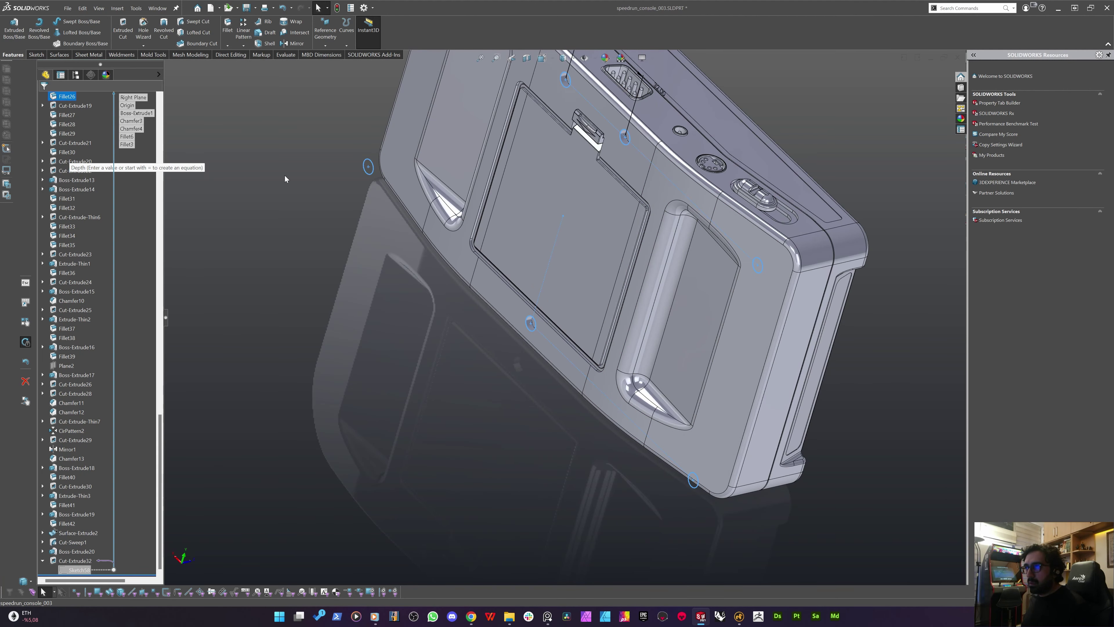
click(126, 31)
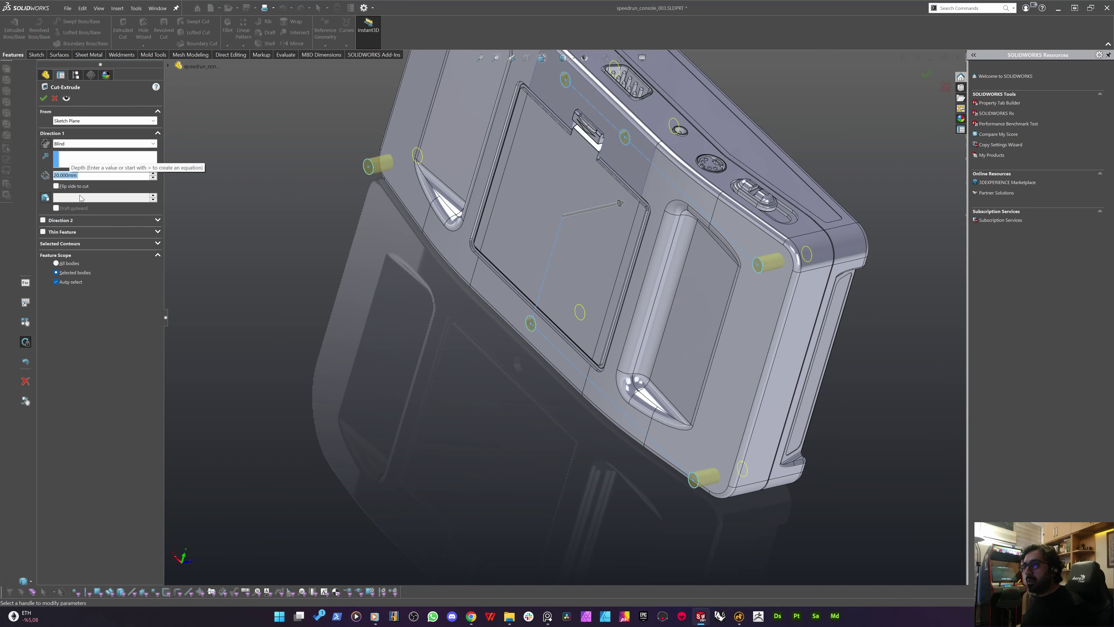
text(12mm)
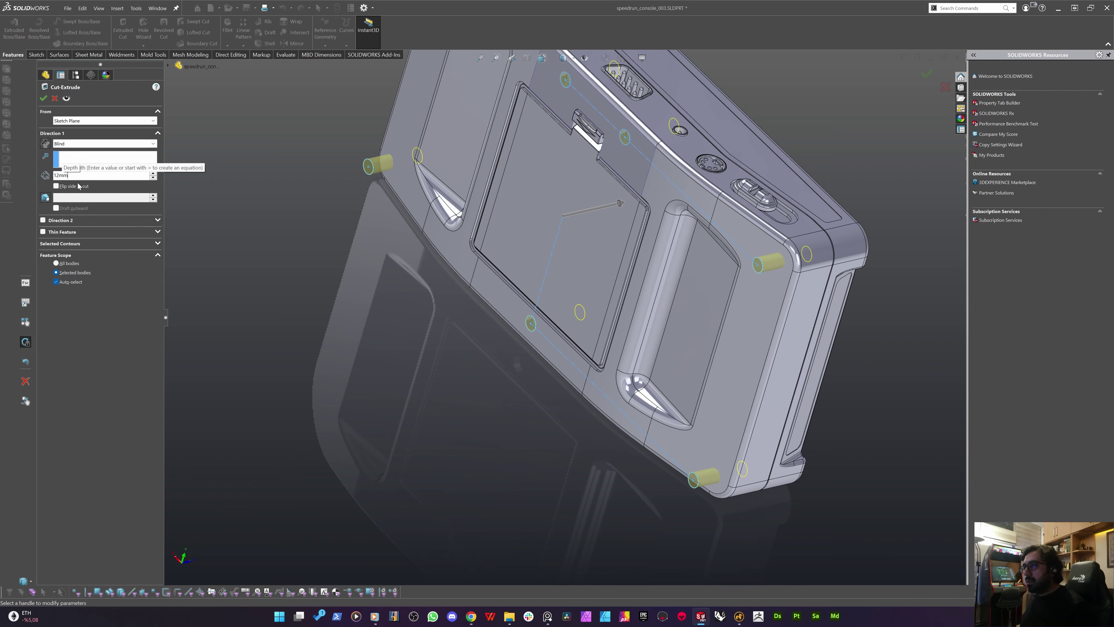
key(ctrl+z)
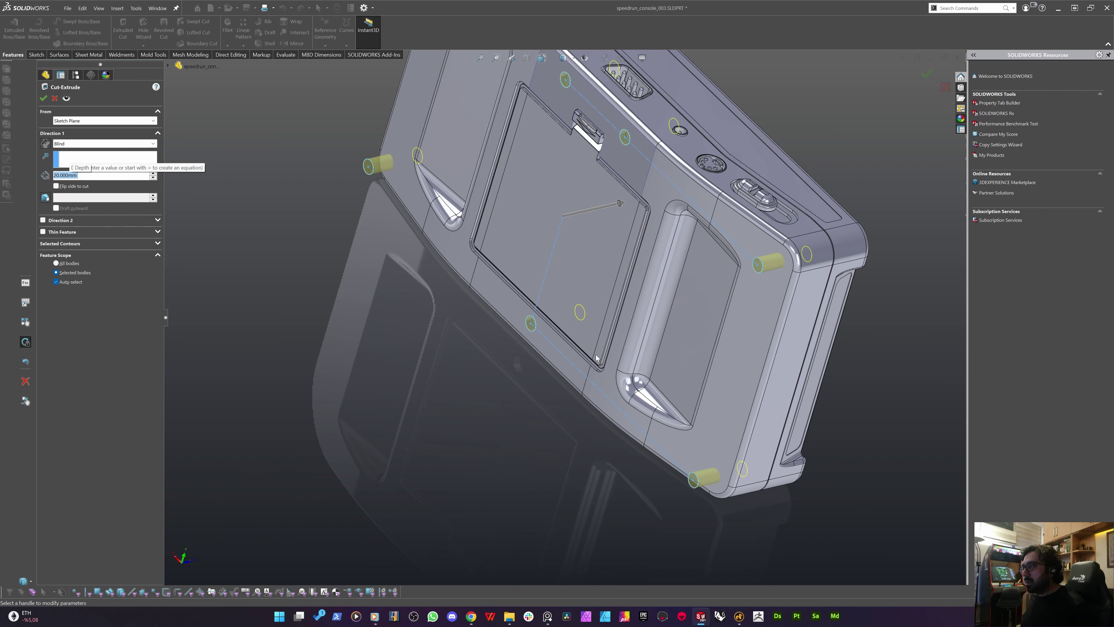
Try depths of 8 mm and 10 mm for the new cut and settle on 11 mm
middle_drag(596, 358, 439, 347)
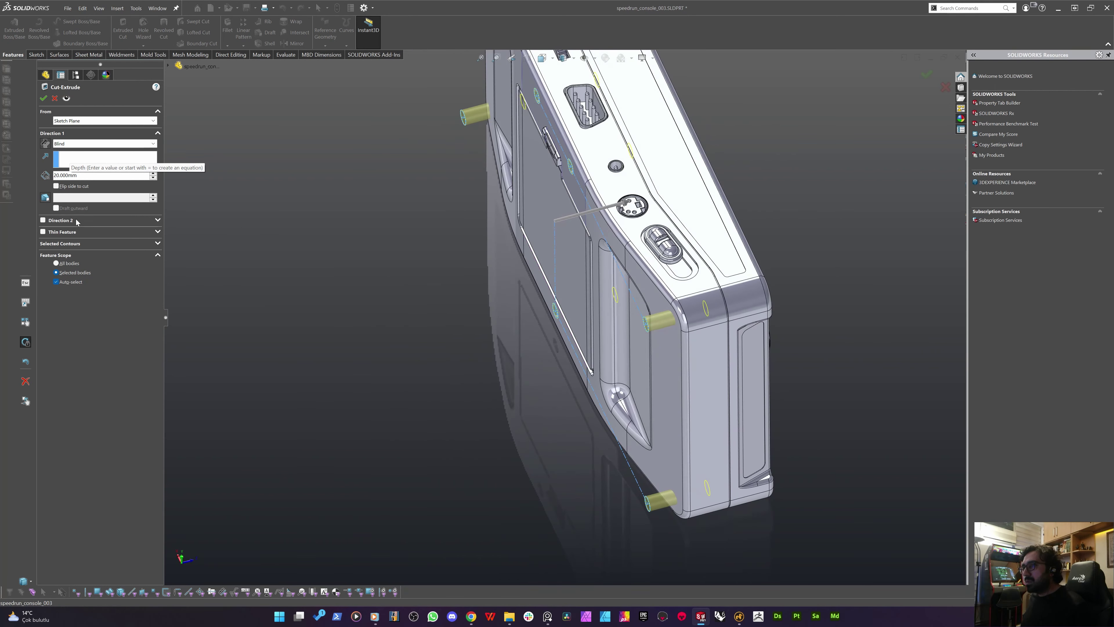
double_click(76, 175)
text(8)
key(Return)
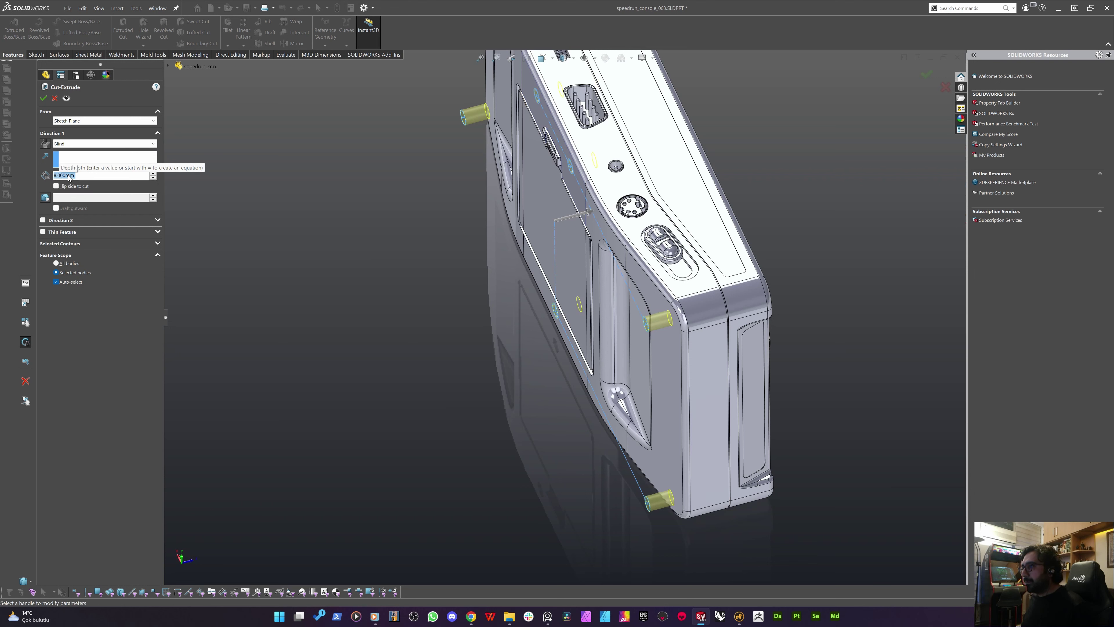
text(10)
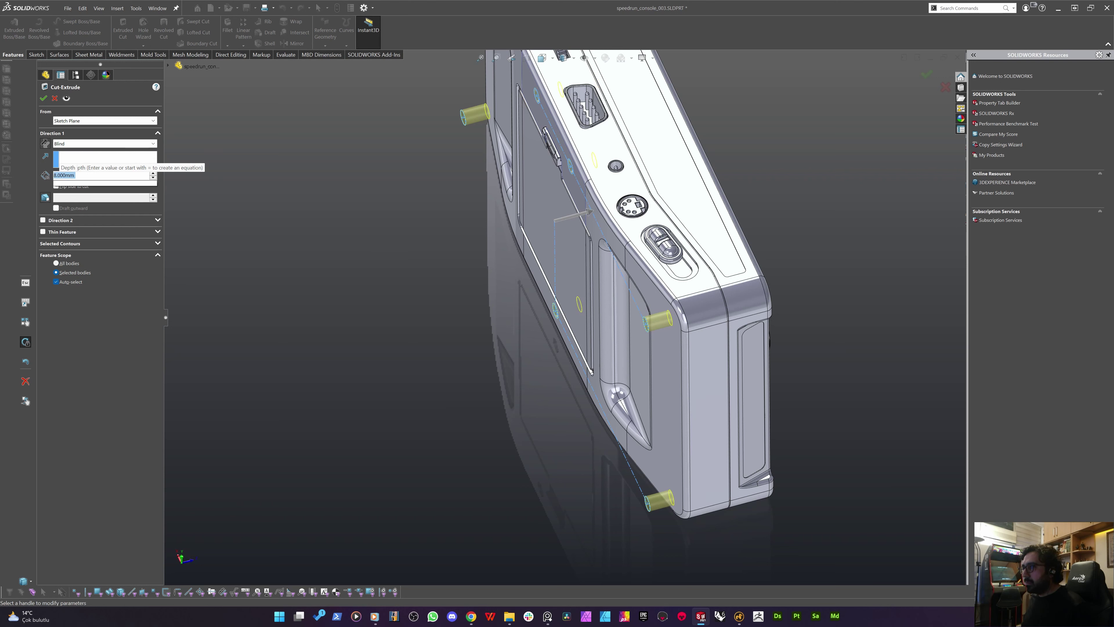
key(Return)
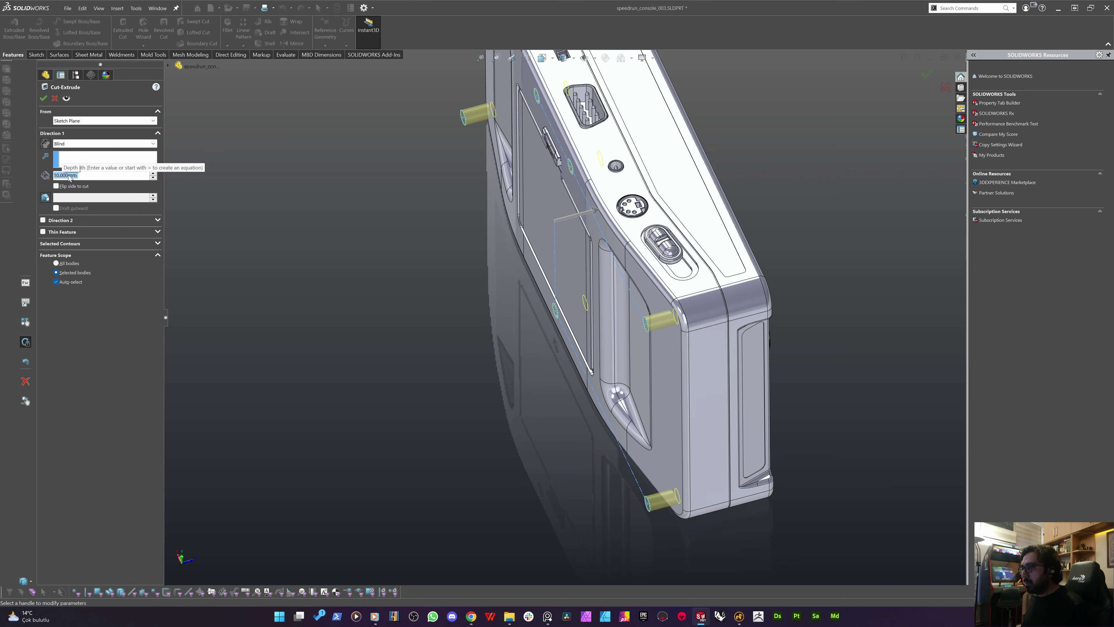
text(11)
key(Return)
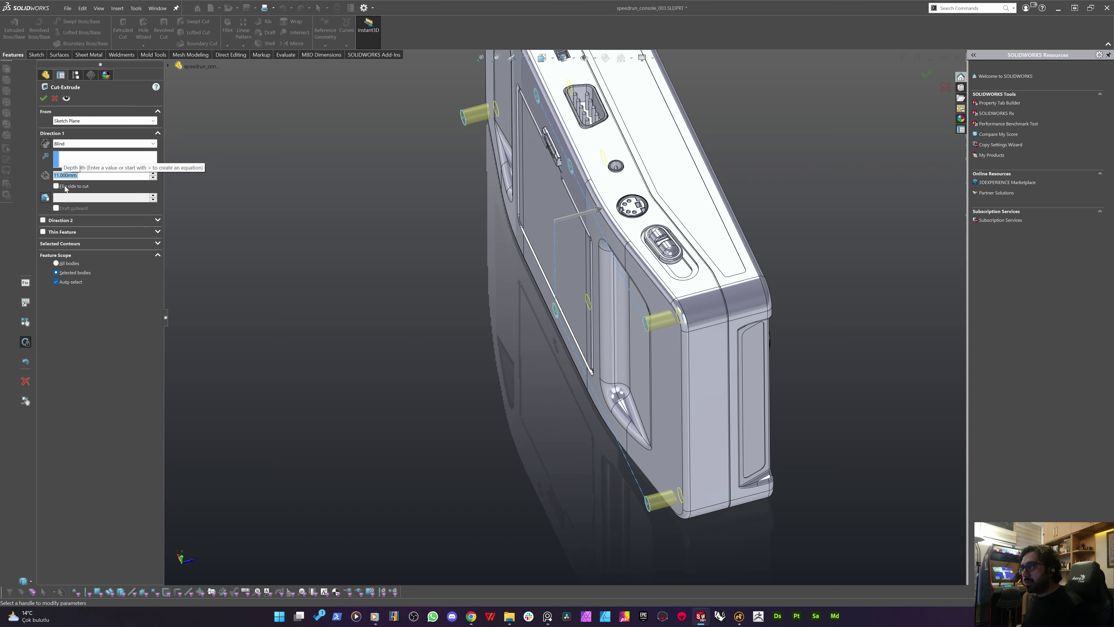
Restrict the deep cut's contours, picking the two corner circles at the end of the back face nearest the slide switch
click(56, 245)
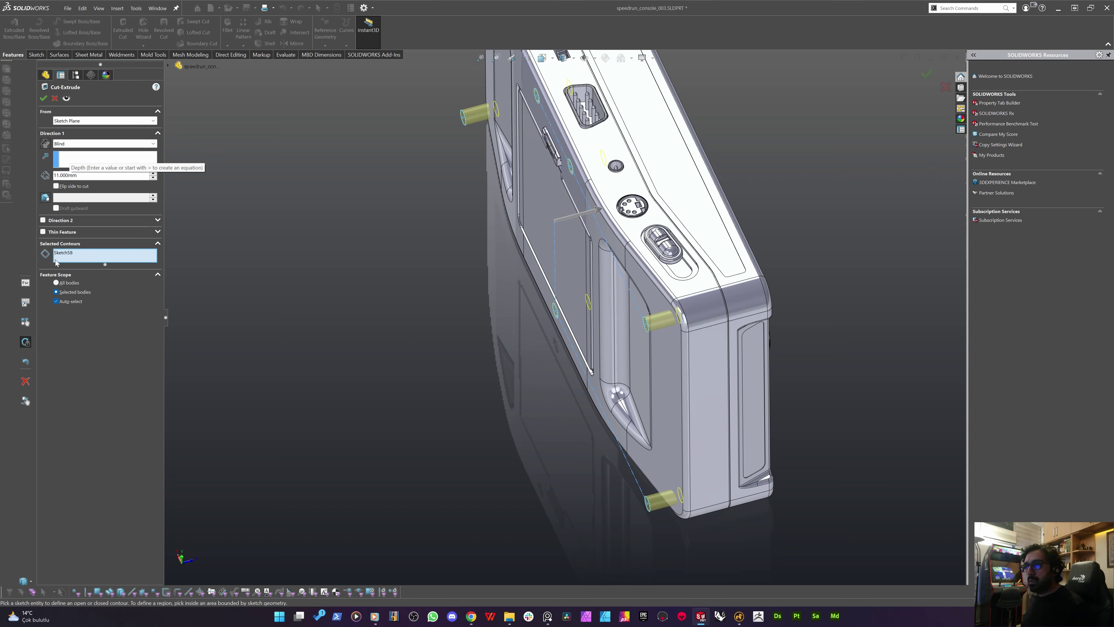
middle_drag(592, 337, 893, 289)
click(878, 306)
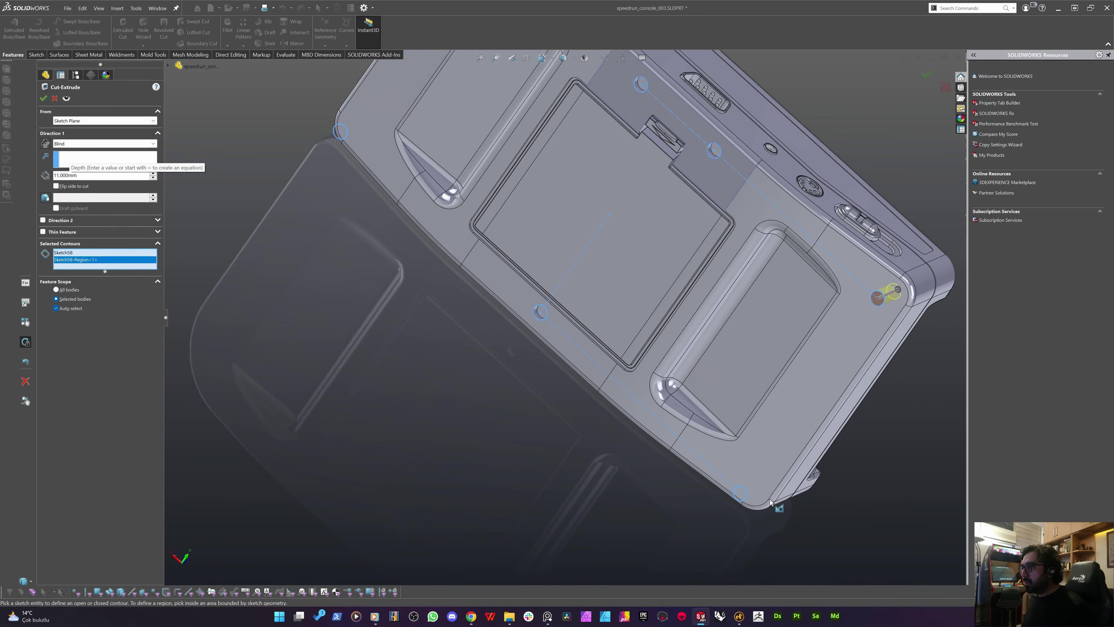
click(740, 492)
scroll(607, 419, up, 5)
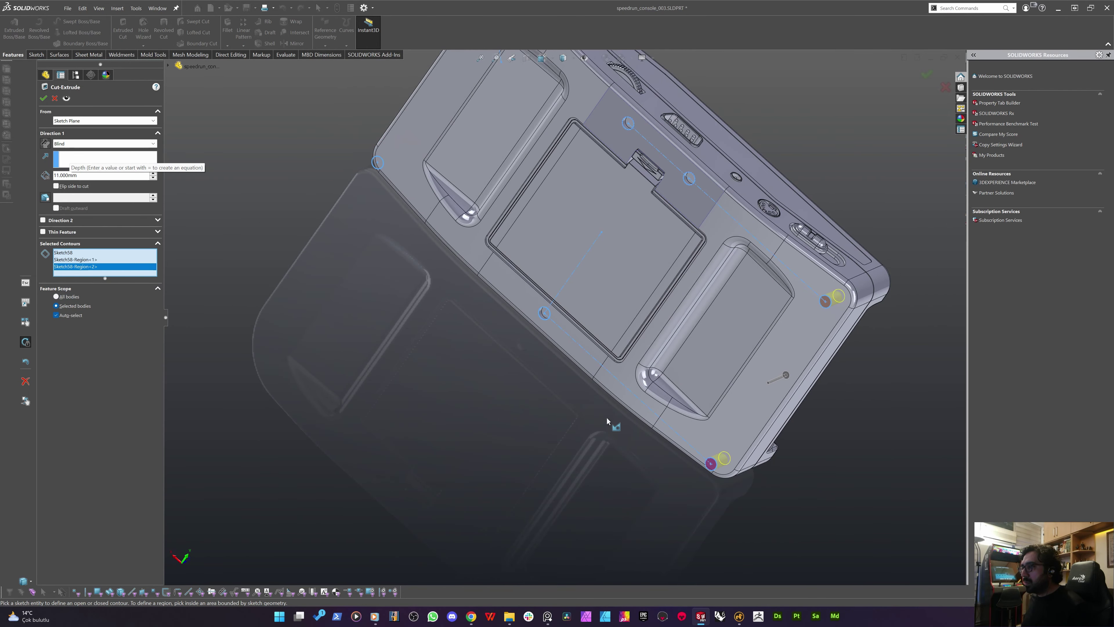
Add the two corner circles at the opposite end as contours and complete the 11 mm blind cut
scroll(575, 282, down, 8)
scroll(576, 282, down, 3)
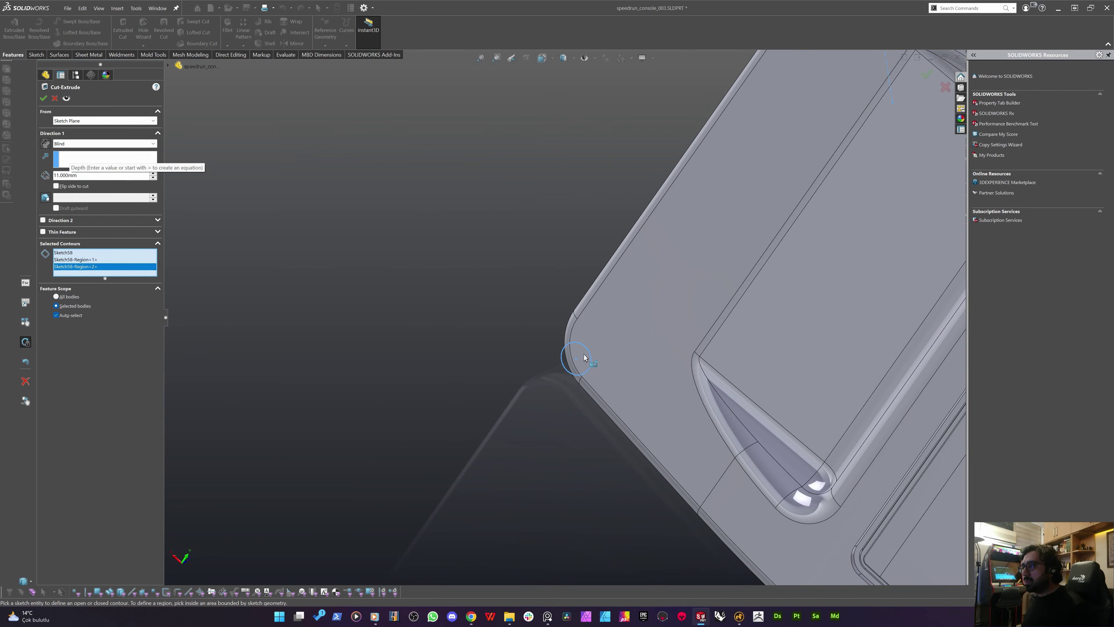
click(584, 358)
scroll(539, 420, up, 5)
scroll(652, 276, down, 5)
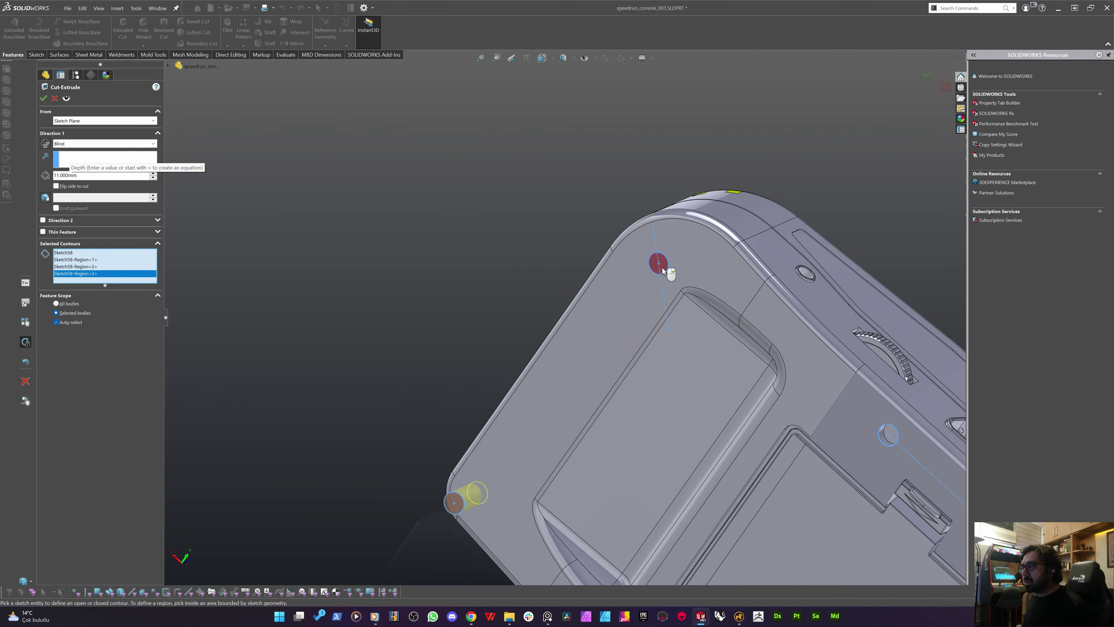
click(658, 264)
scroll(617, 359, up, 5)
middle_drag(666, 559, 557, 441)
scroll(685, 495, down, 3)
middle_drag(684, 496, 723, 465)
scroll(723, 461, up, 2)
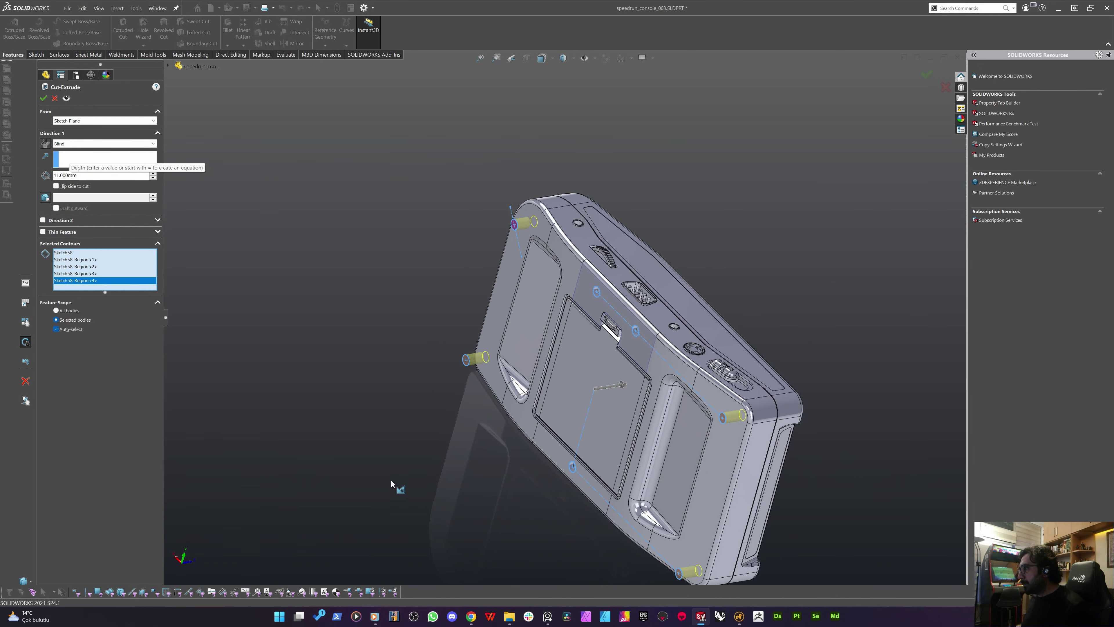
key(Return)
middle_drag(406, 434, 467, 419)
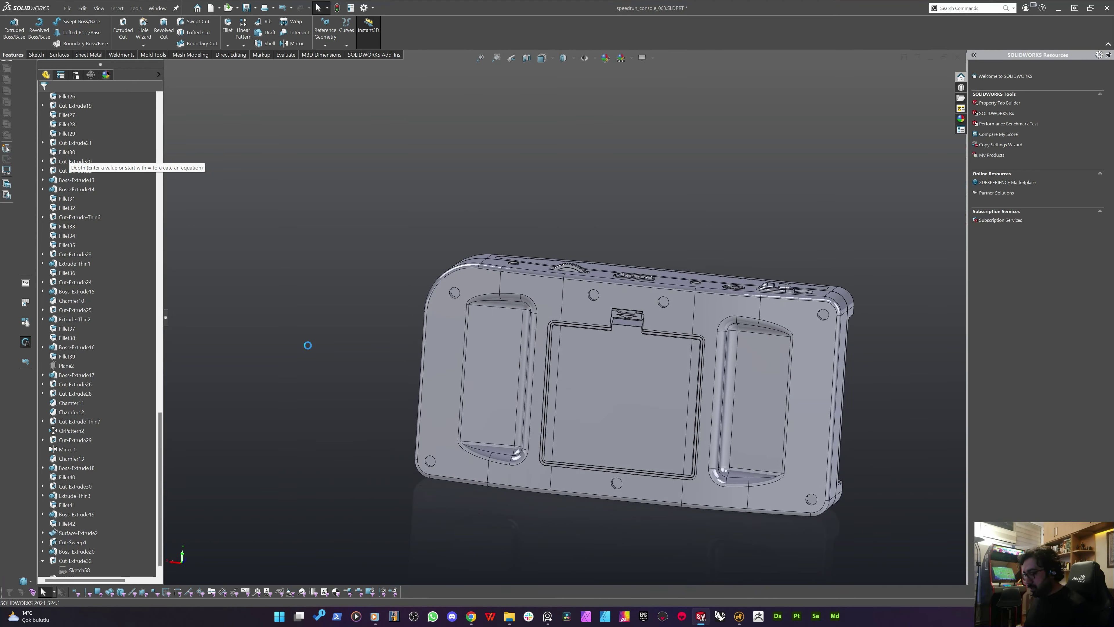
On the floor of the hole between the thumbwheel and battery latch, sketch a circle offset 0.5 mm inward from its edge
scroll(441, 286, down, 4)
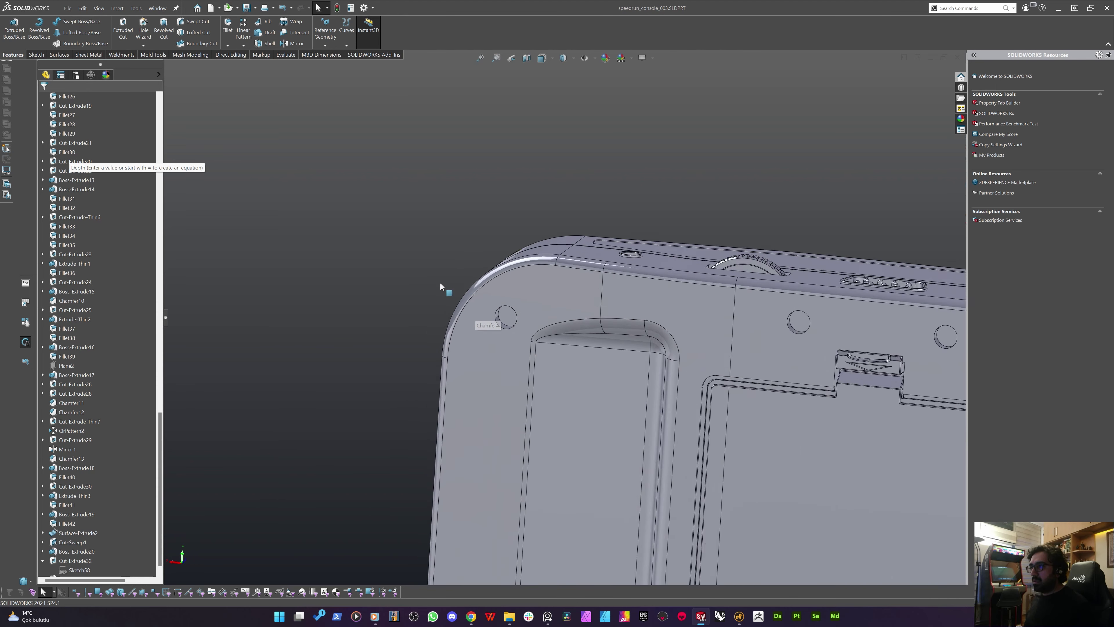
scroll(512, 315, down, 2)
scroll(746, 329, up, 3)
scroll(720, 302, down, 5)
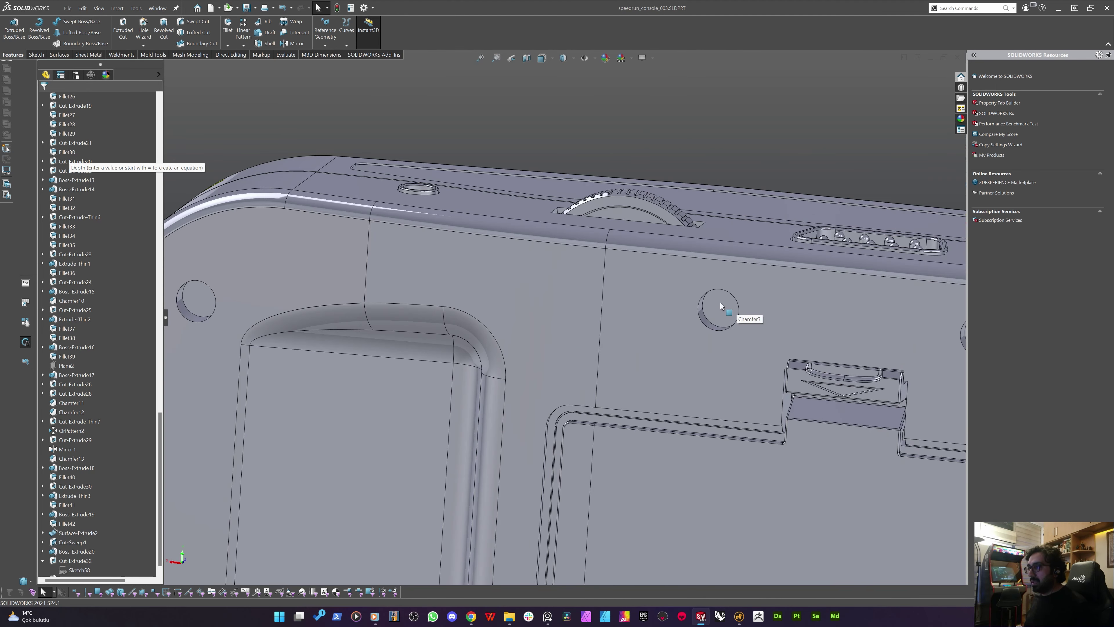
click(719, 302)
click(30, 54)
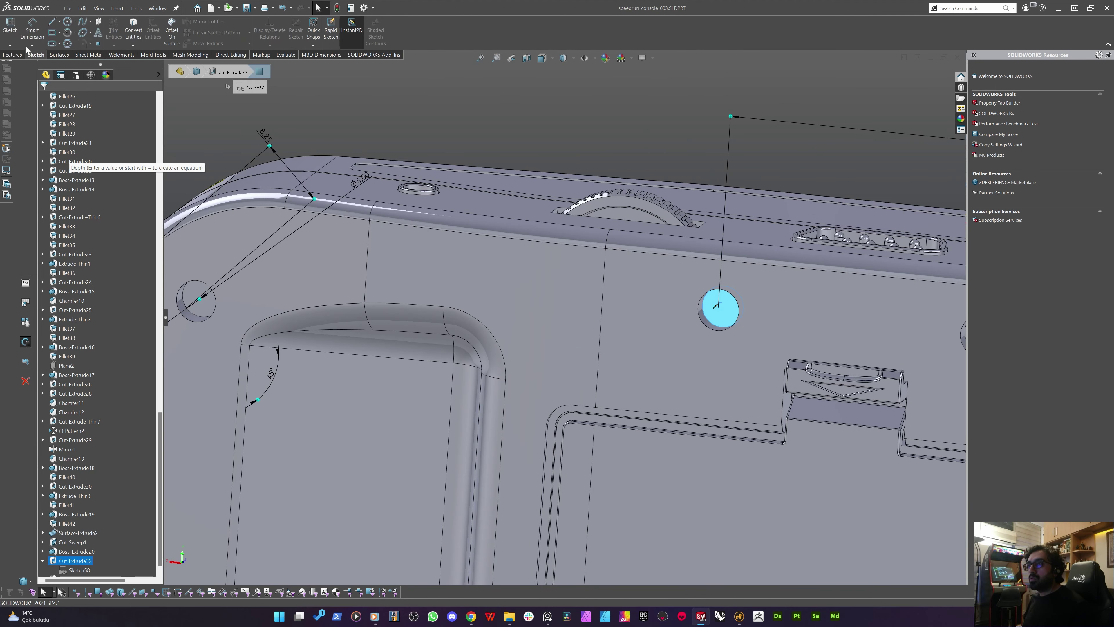
click(11, 31)
click(154, 31)
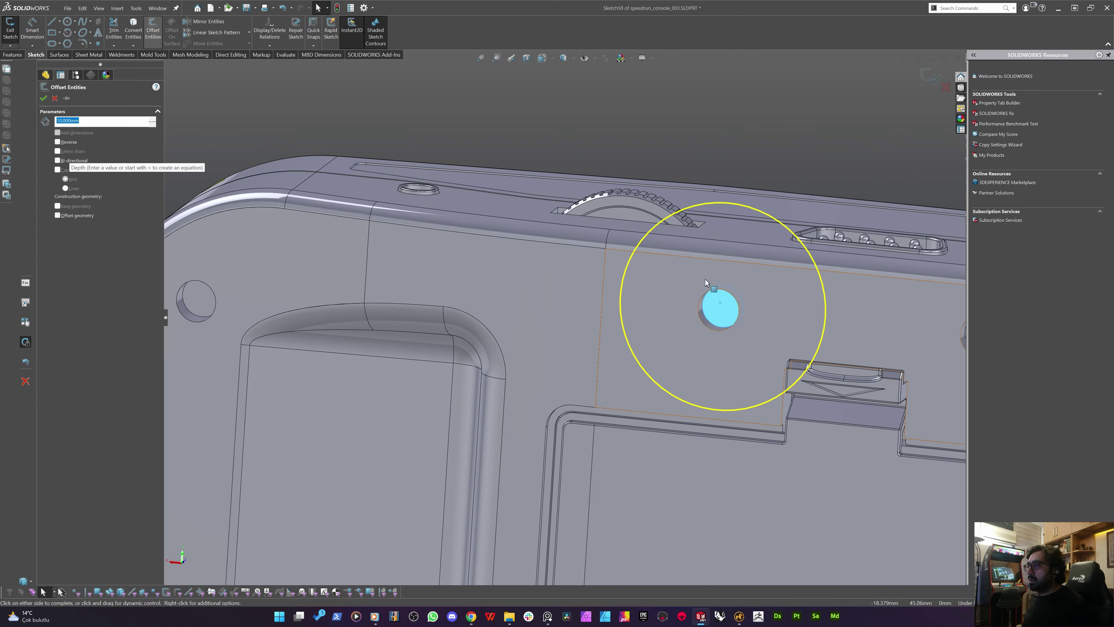
text(0.5)
key(Return)
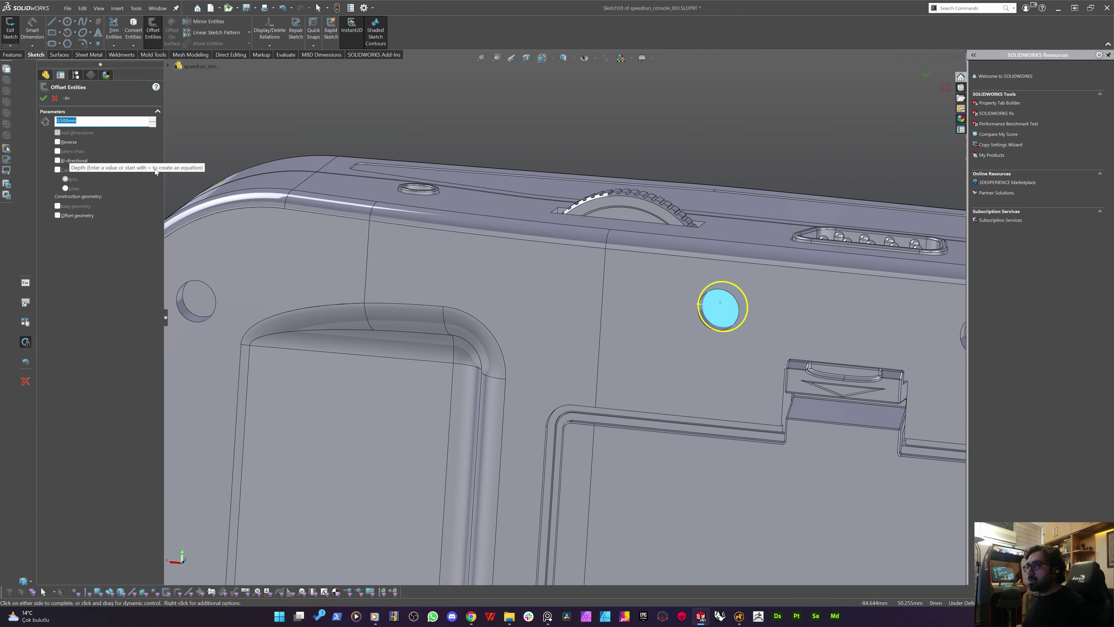
key(Return)
scroll(702, 314, down, 5)
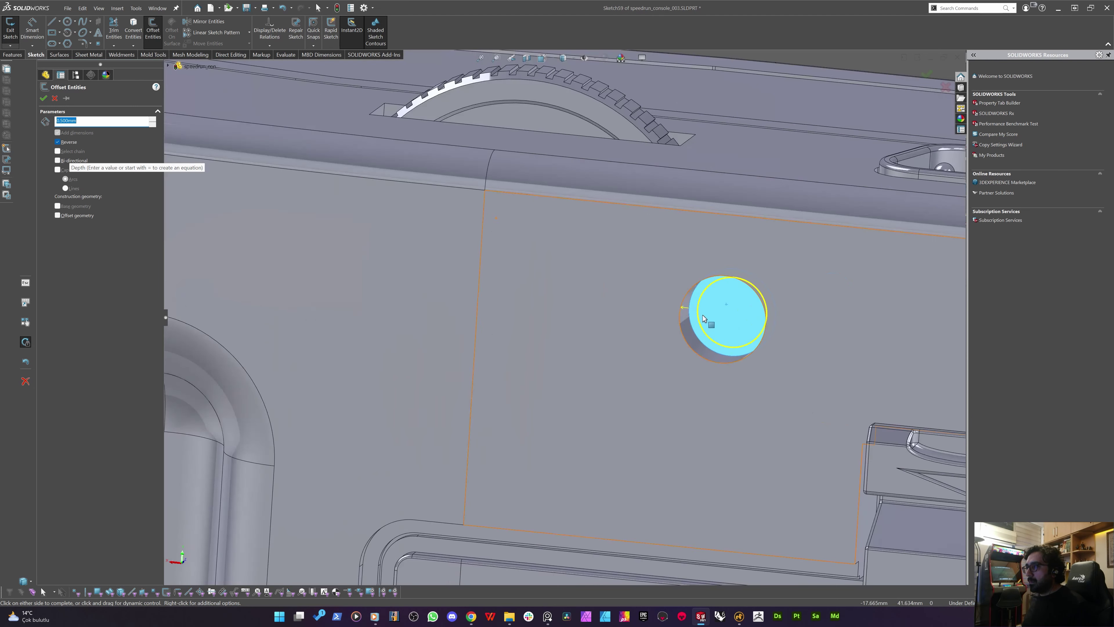
click(753, 345)
middle_drag(615, 337, 599, 316)
Extrude the offset circle 2 mm as a separate body, without merging it into the console
click(12, 55)
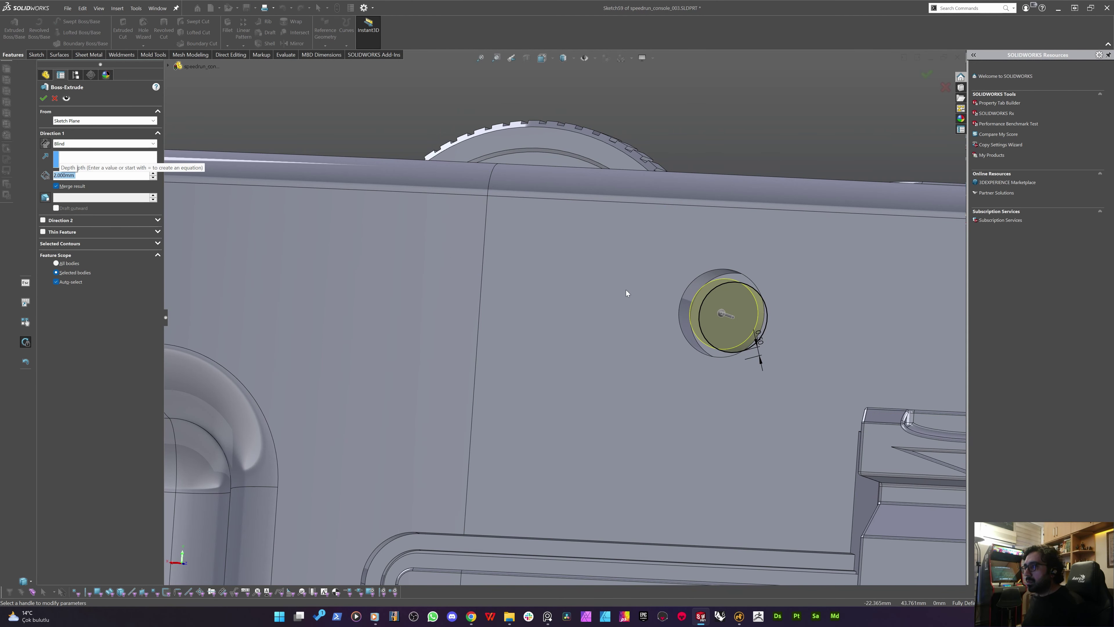
mouse_move(627, 319)
middle_down()
mouse_move(669, 361)
mouse_move(623, 339)
middle_up()
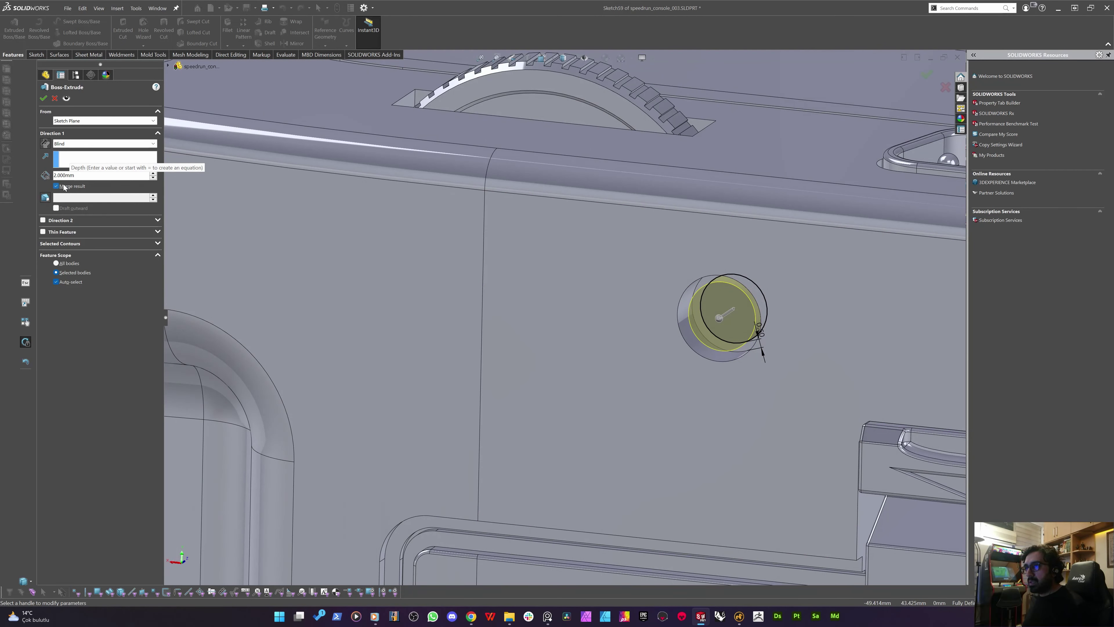
click(64, 186)
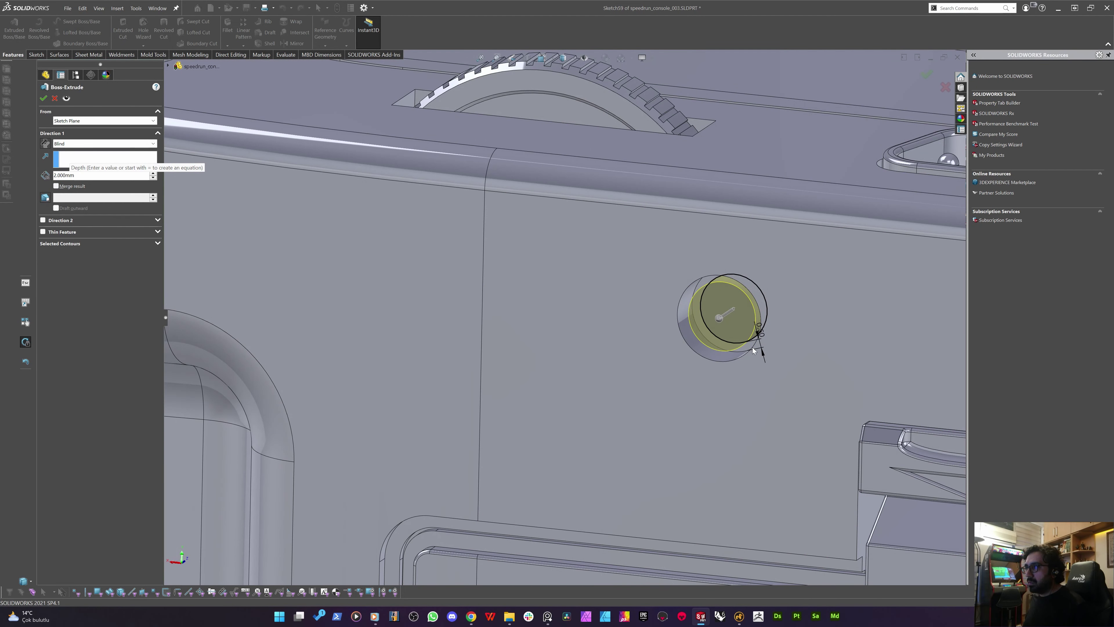
key(Return)
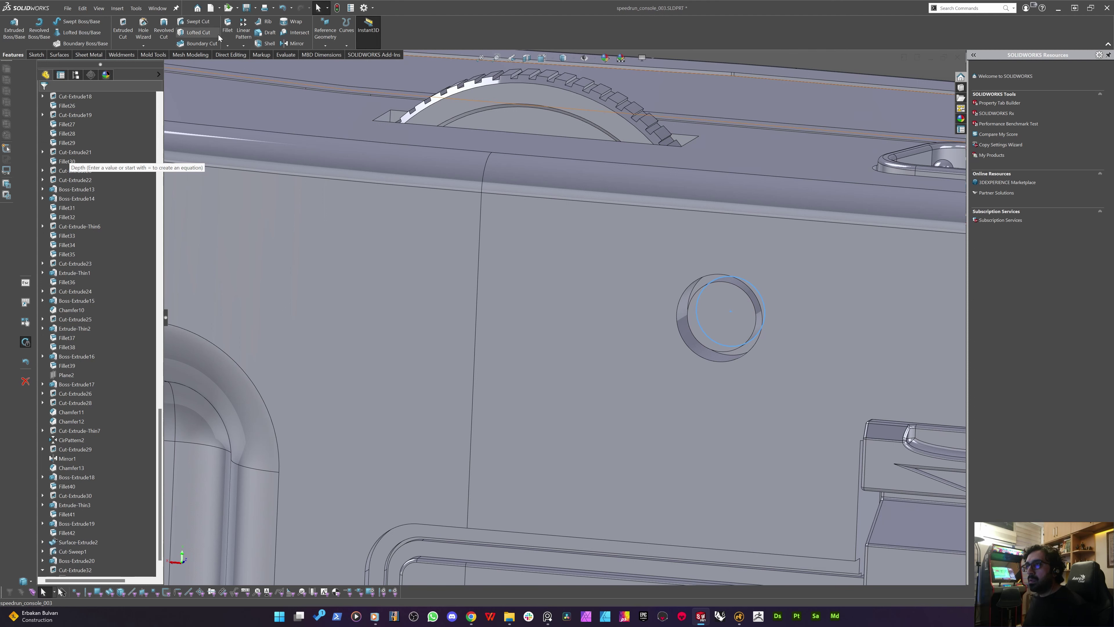
Fillet the outer edge of the new cylinder in the hole with a 1.5 mm radius, after trying 1 mm
click(227, 31)
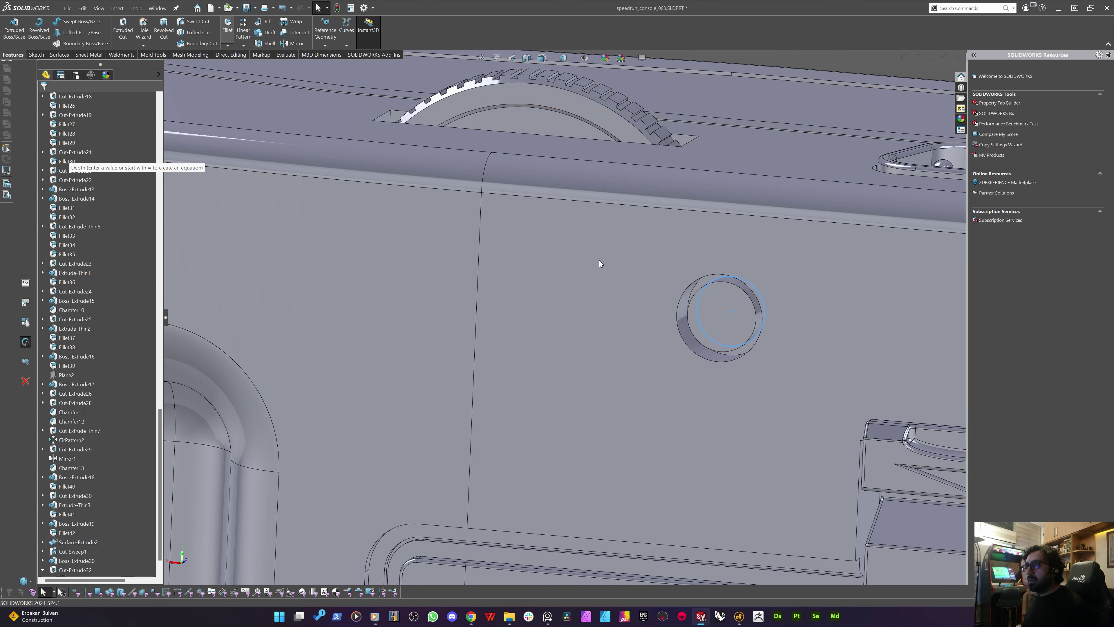
click(727, 282)
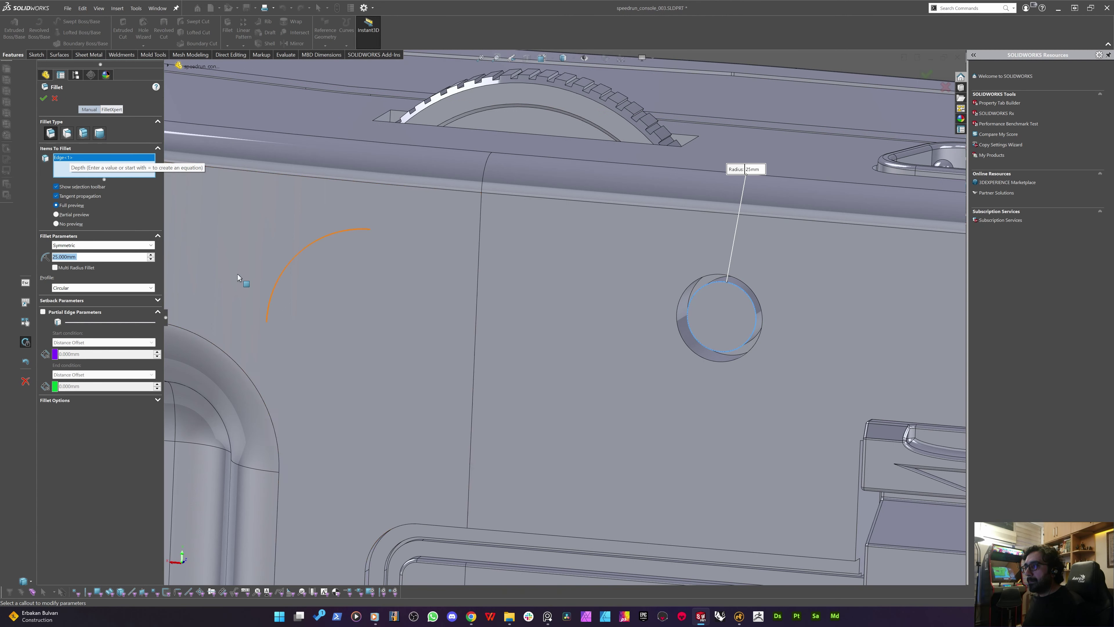
text(1)
key(Return)
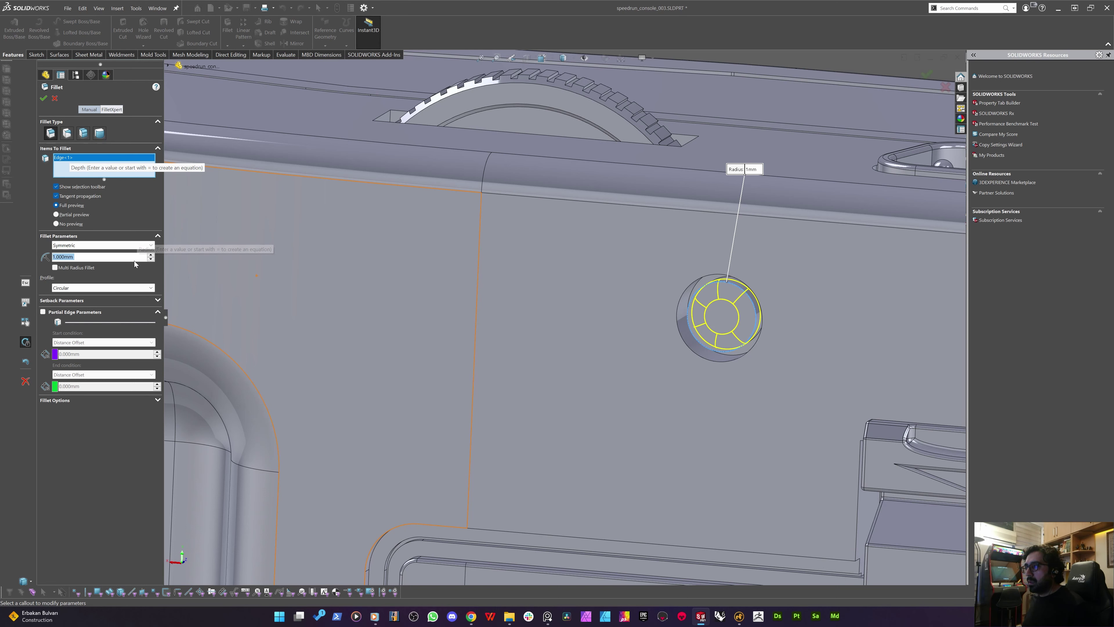
text(1.5)
key(Return)
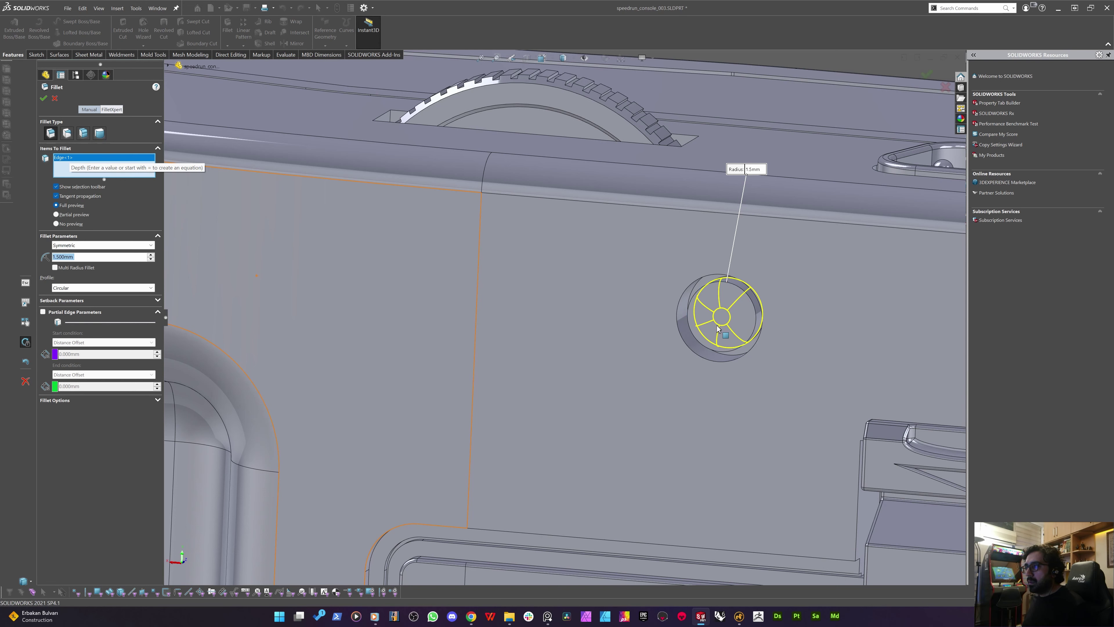
key(Return)
Open a new sketch on the small flat top of the rounded screw head, using the Back view
scroll(717, 324, up, 3)
mouse_move(718, 322)
middle_down()
mouse_move(742, 303)
mouse_move(716, 306)
middle_up()
click(716, 307)
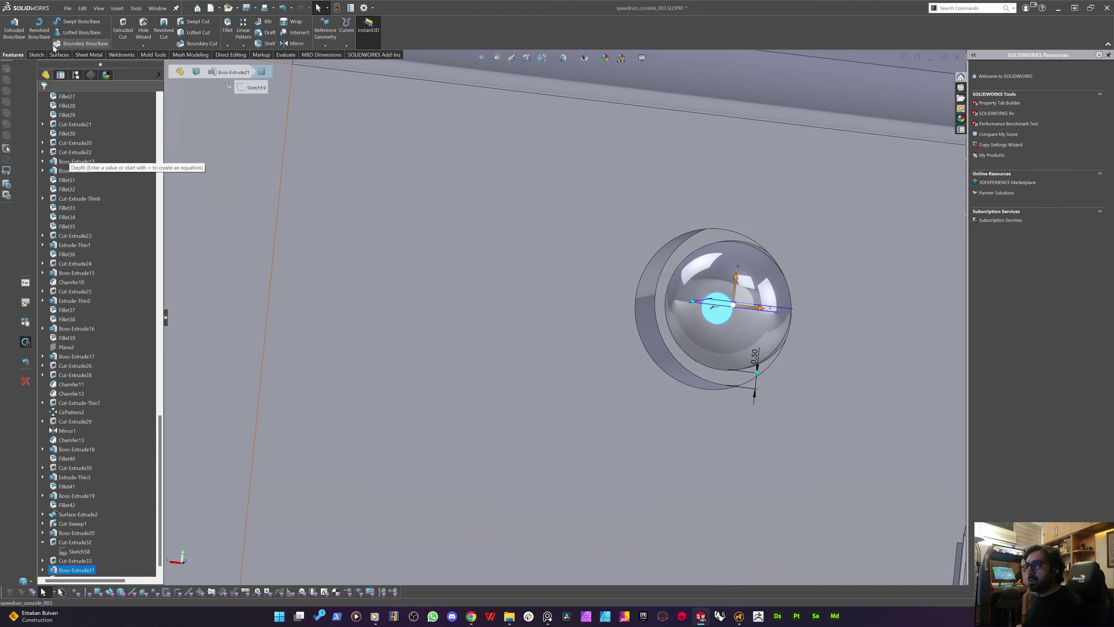
click(36, 55)
click(10, 27)
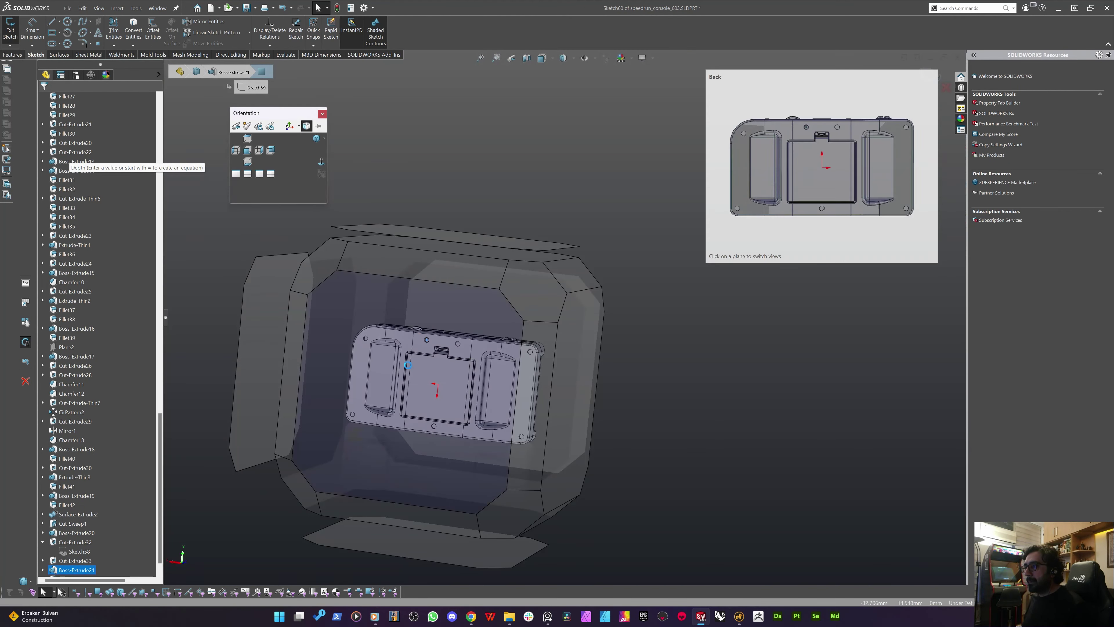
click(407, 365)
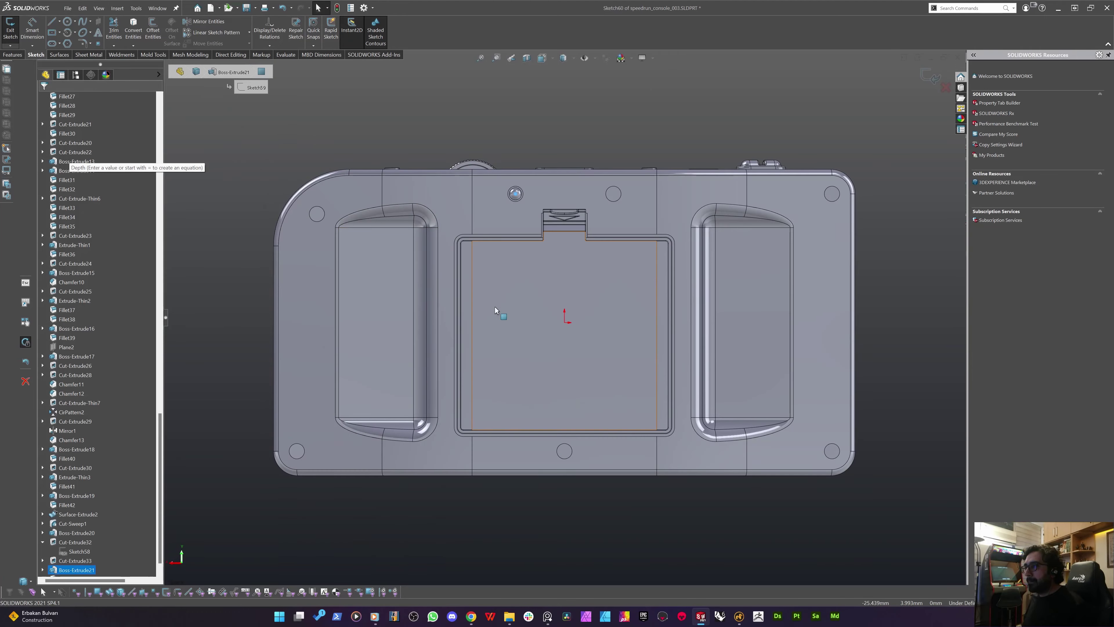
scroll(522, 206, down, 5)
Sketch two crossing diagonal lines, each about 2.6 mm long, over the screw head
right_drag(635, 167, 608, 169)
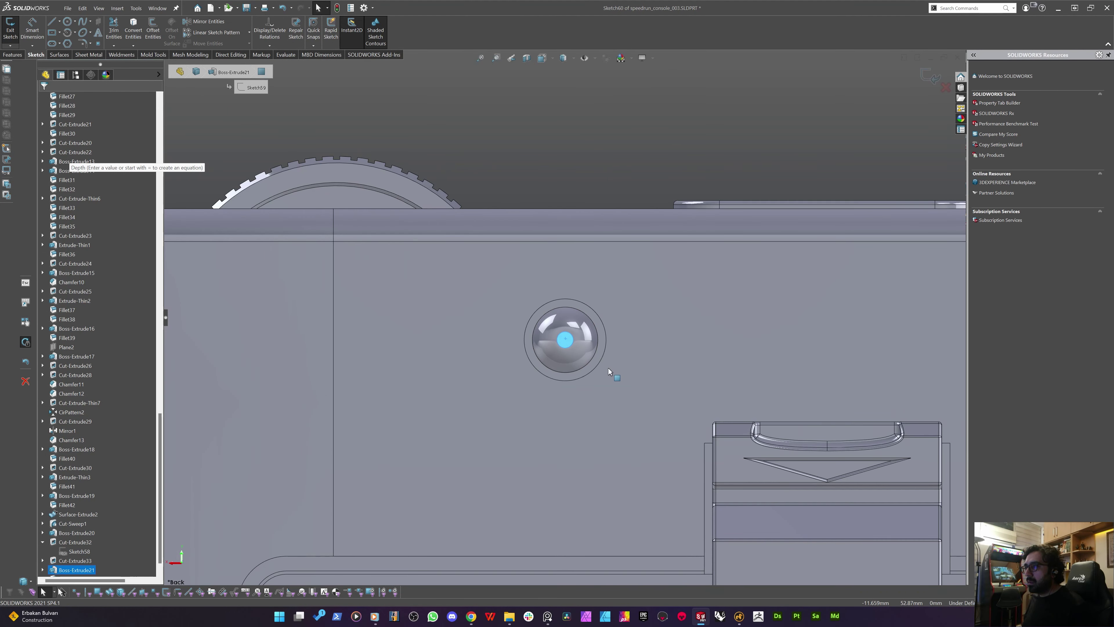
scroll(567, 315, down, 8)
click(380, 221)
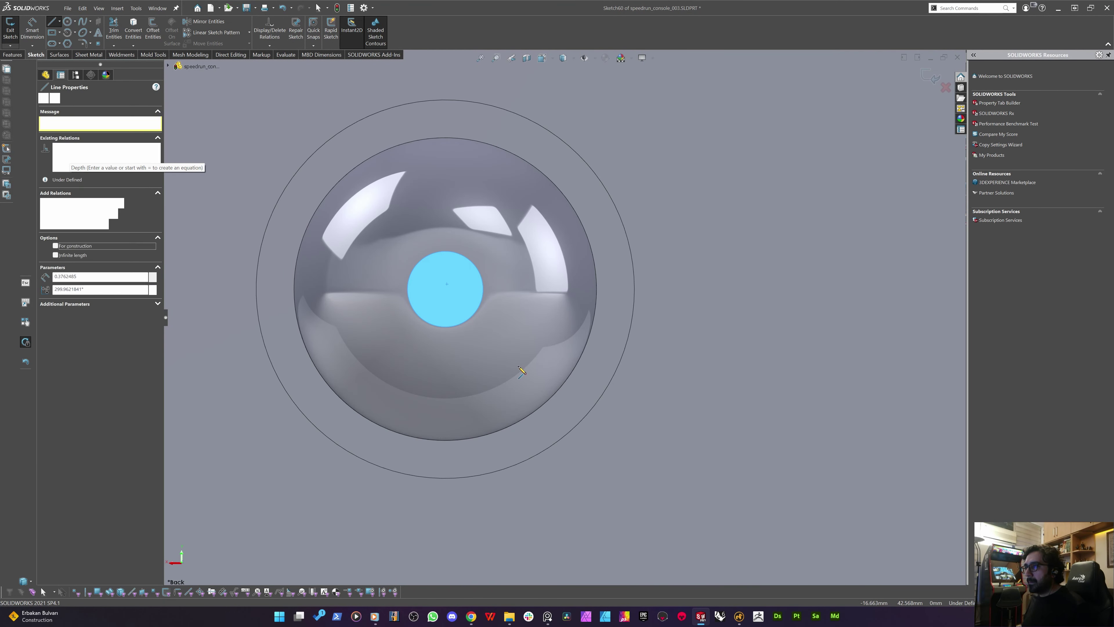
click(518, 366)
key(Escape)
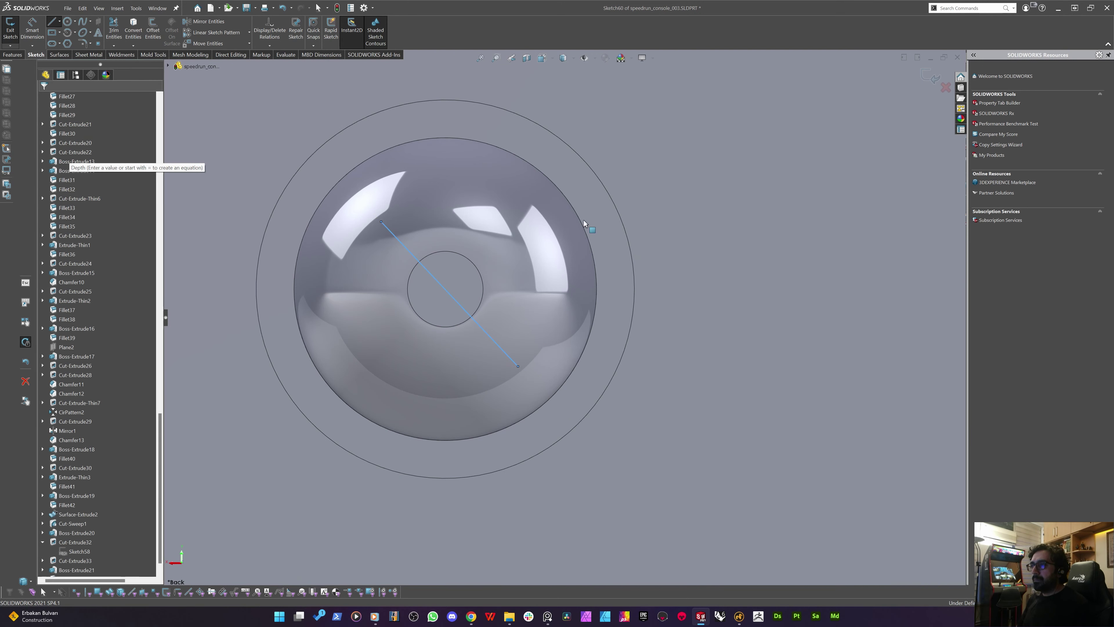
right_drag(585, 223, 560, 222)
click(516, 216)
click(515, 216)
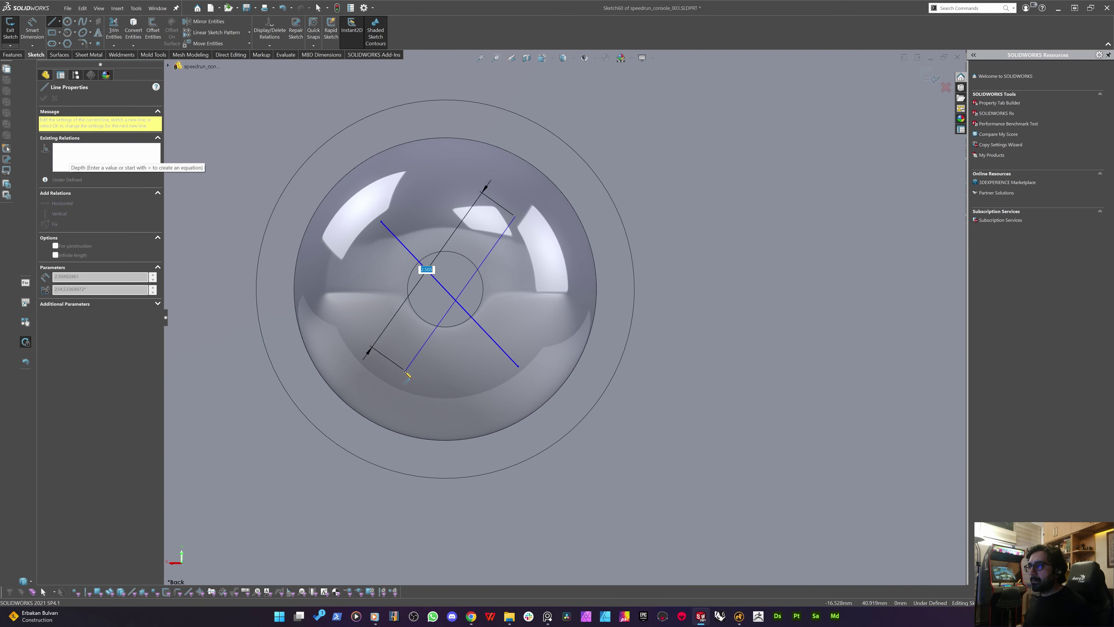
click(400, 372)
key(Escape)
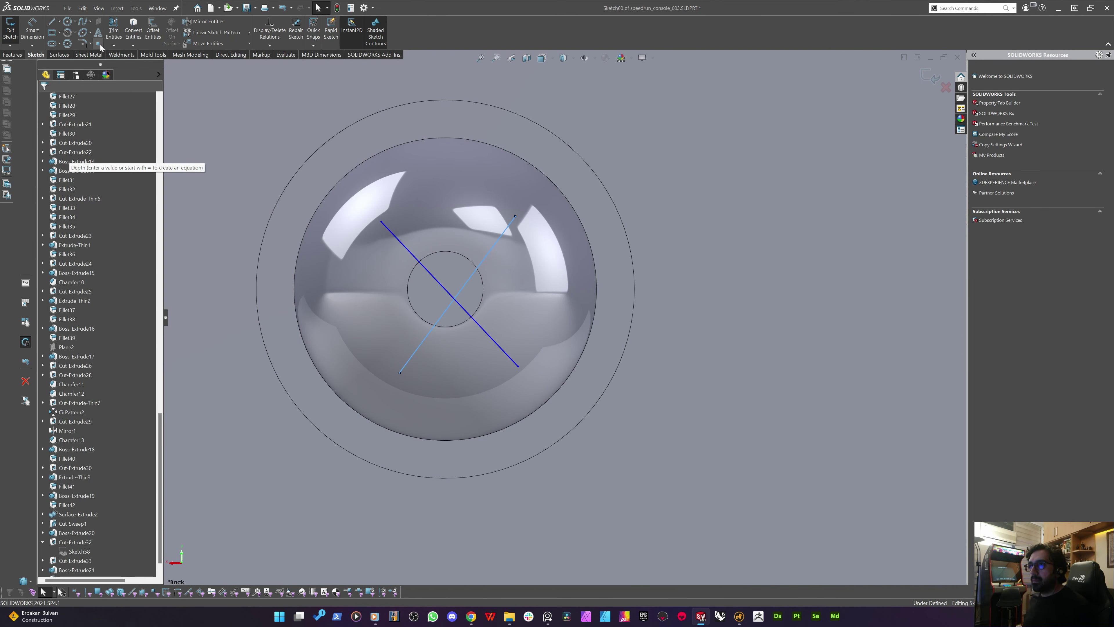
Place a point at the screw head's centre and constrain the second diagonal line to it
click(98, 43)
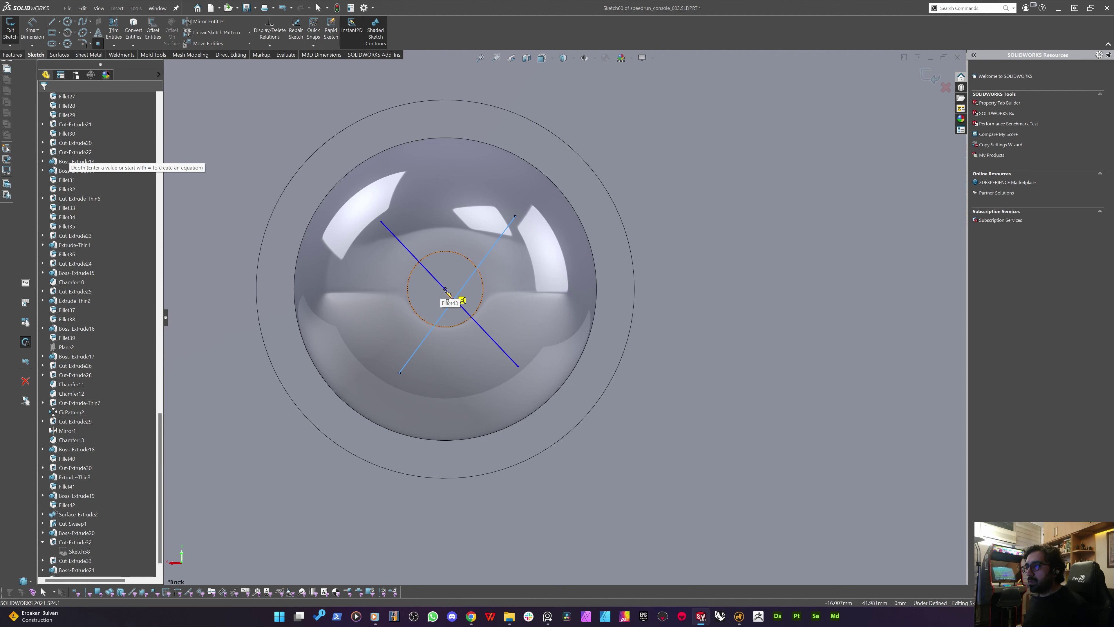
click(445, 290)
key(Escape)
click(452, 302)
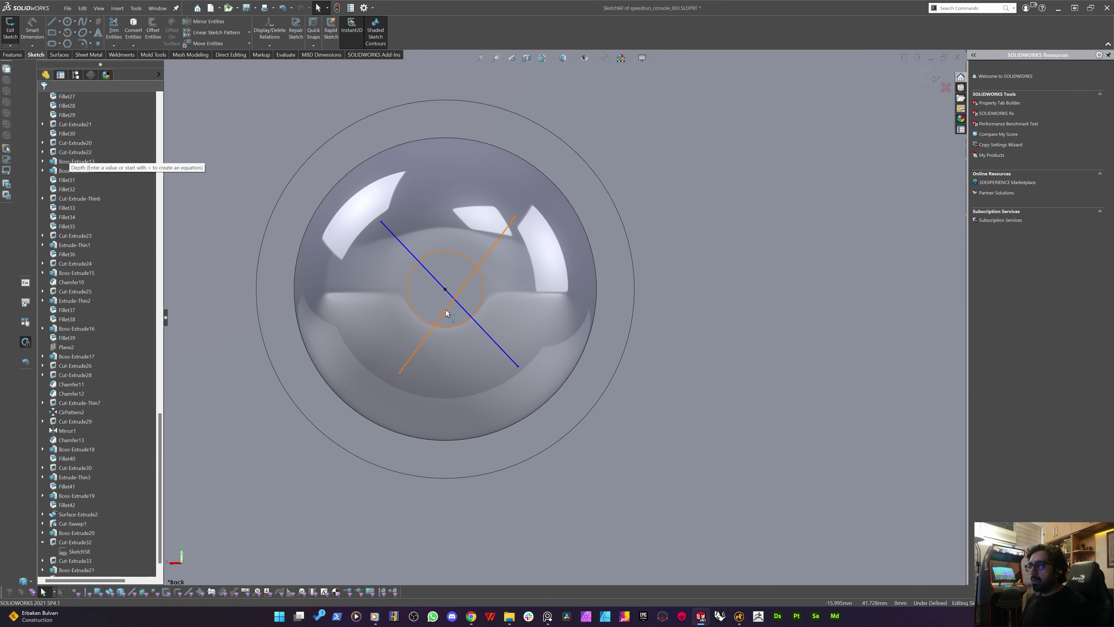
ctrl+click(445, 289)
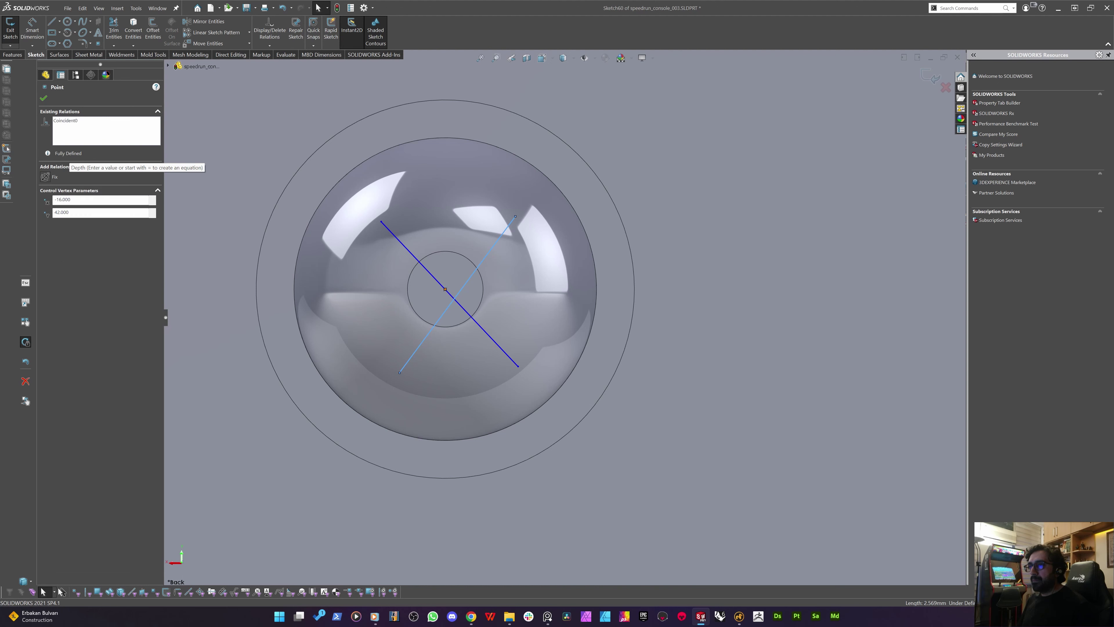
click(63, 212)
Make the two crossing lines perpendicular and equal in length
drag(540, 182, 478, 363)
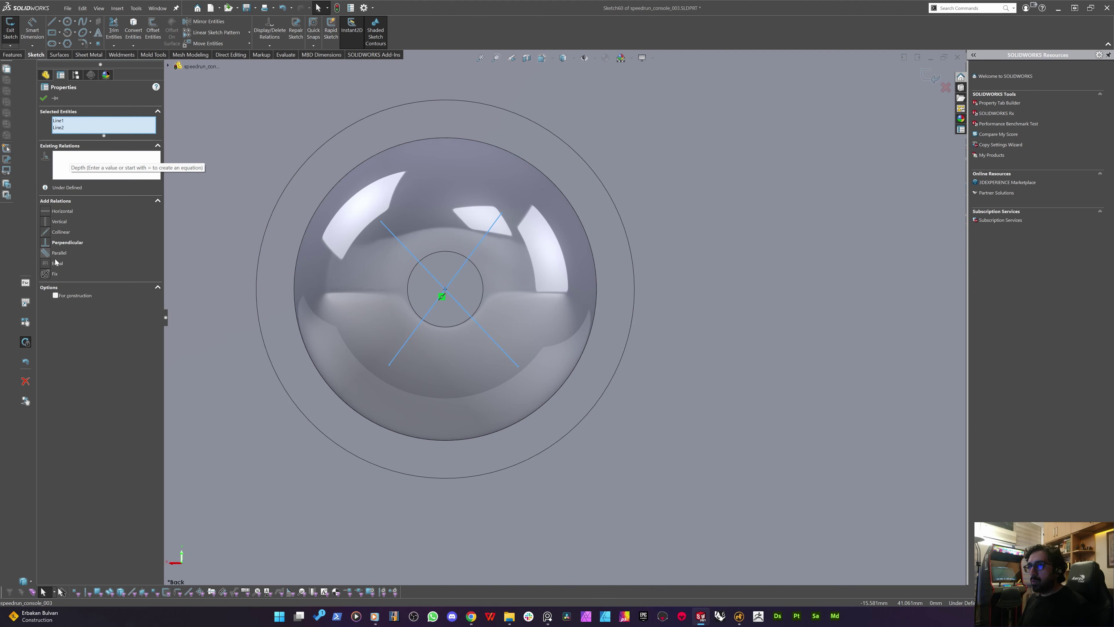
click(53, 263)
drag(571, 190, 474, 362)
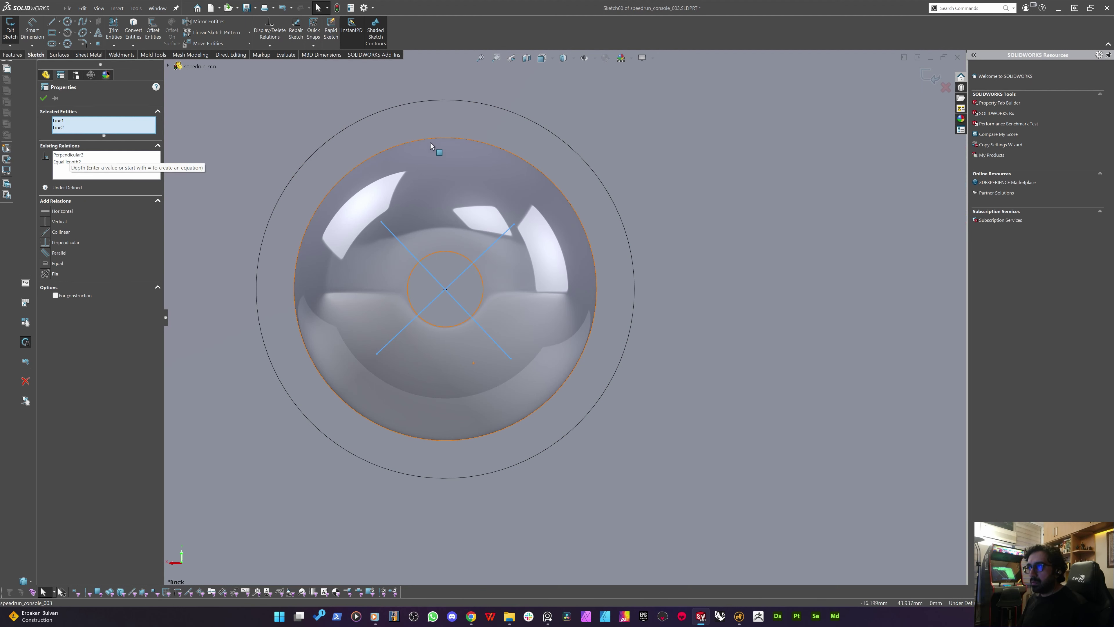
key(Escape)
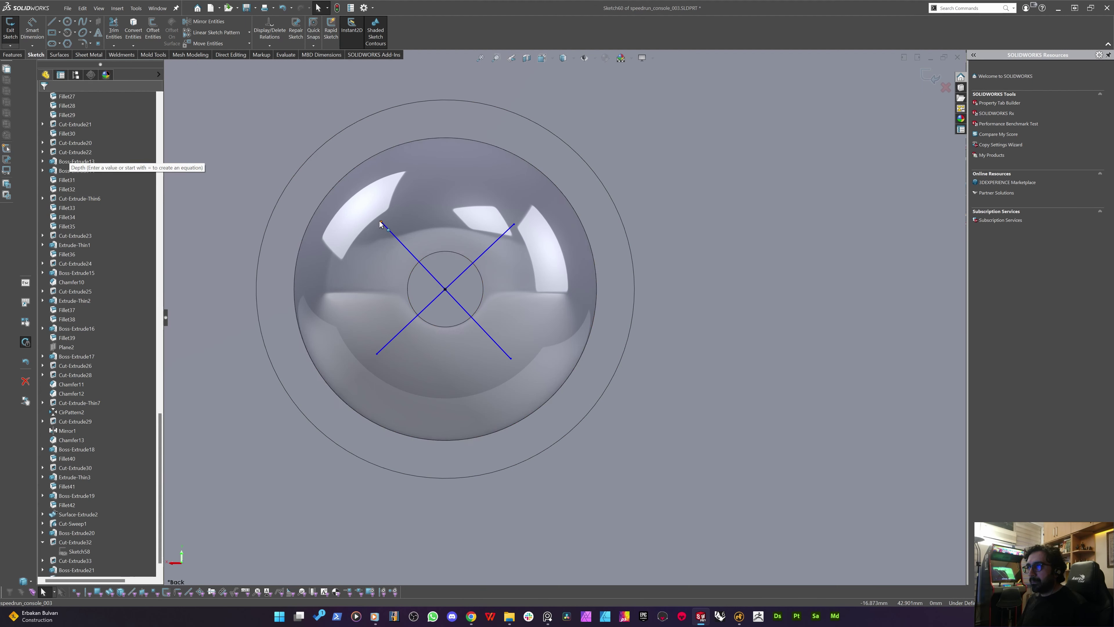
Shift the first diagonal line off centre and constrain its midpoint to the screw head's centre point
drag(381, 223, 404, 249)
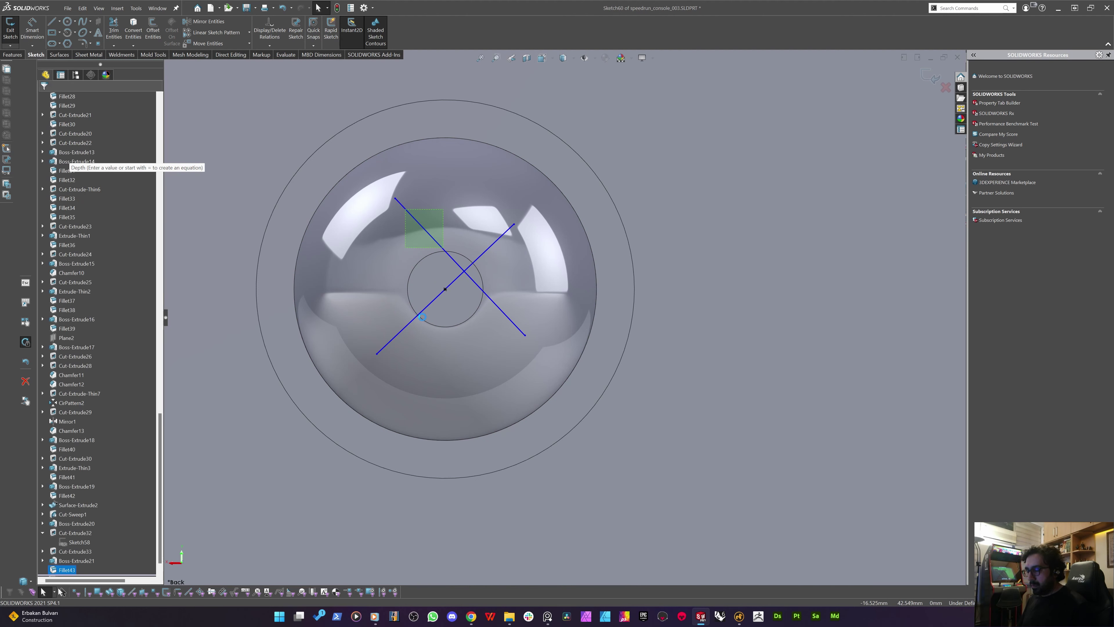
ctrl+click(445, 289)
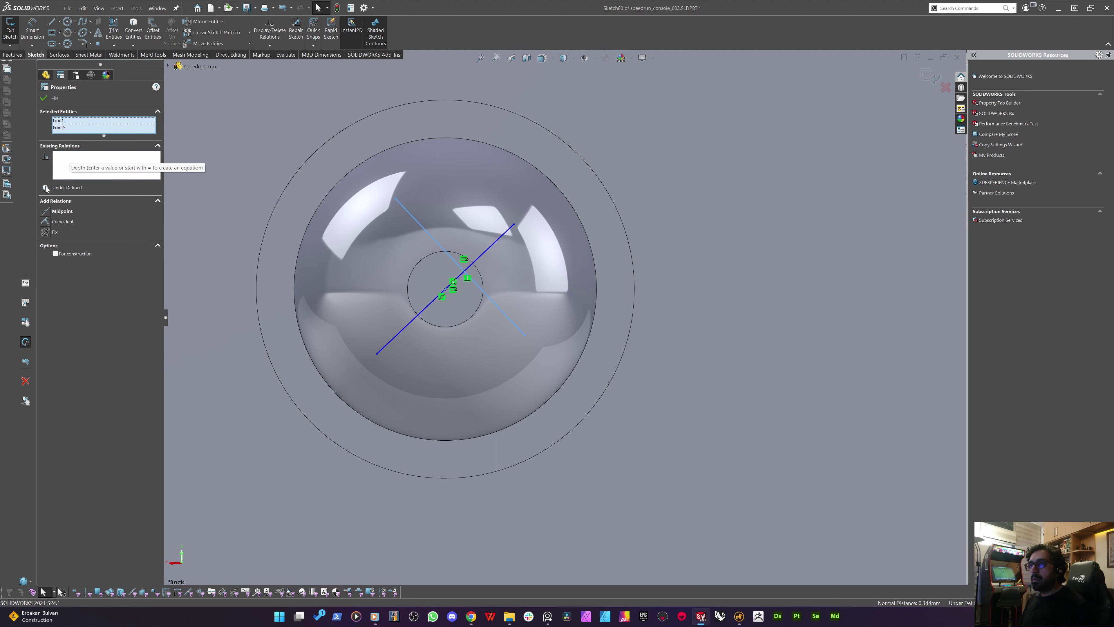
click(47, 211)
click(501, 215)
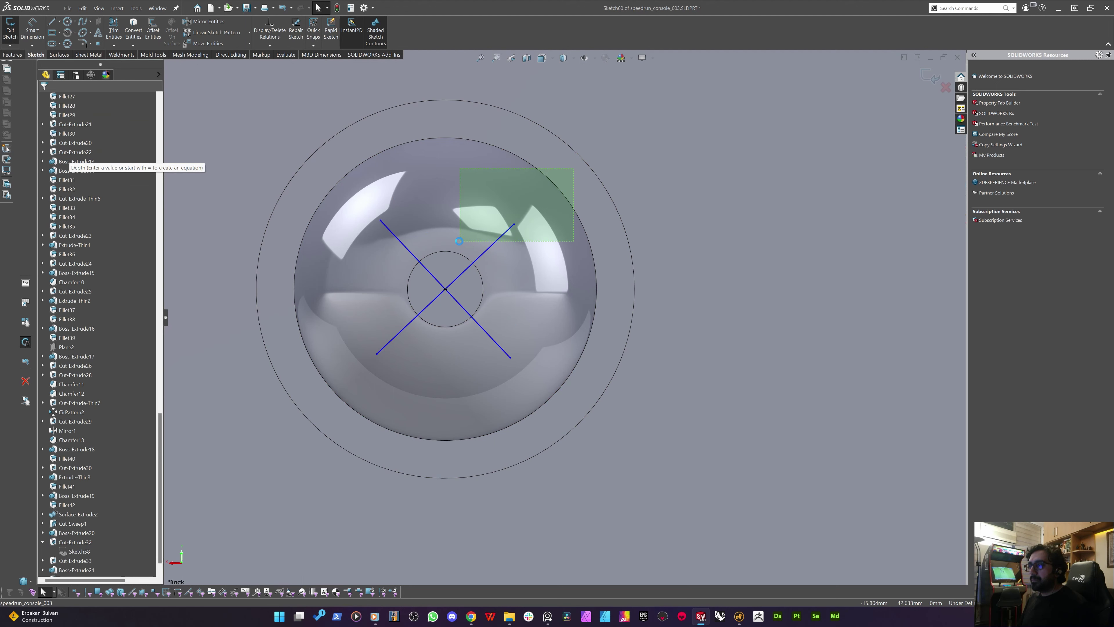
click(512, 228)
key(Escape)
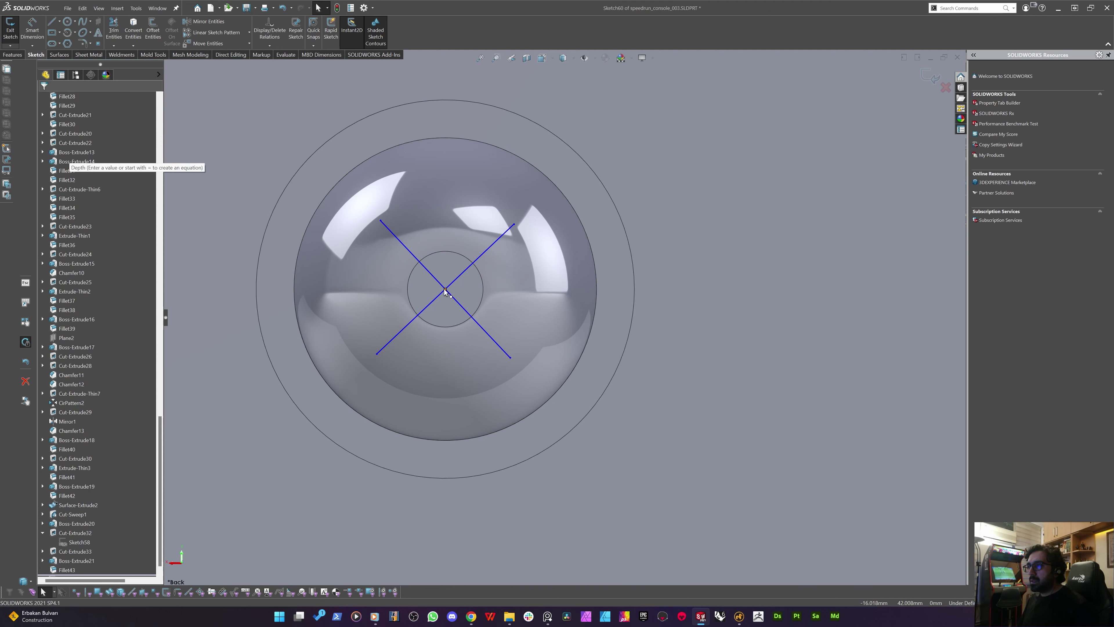
Make the centre point of the cross concentric with the small circular edge of the screw head's flat top
click(444, 289)
ctrl+click(447, 253)
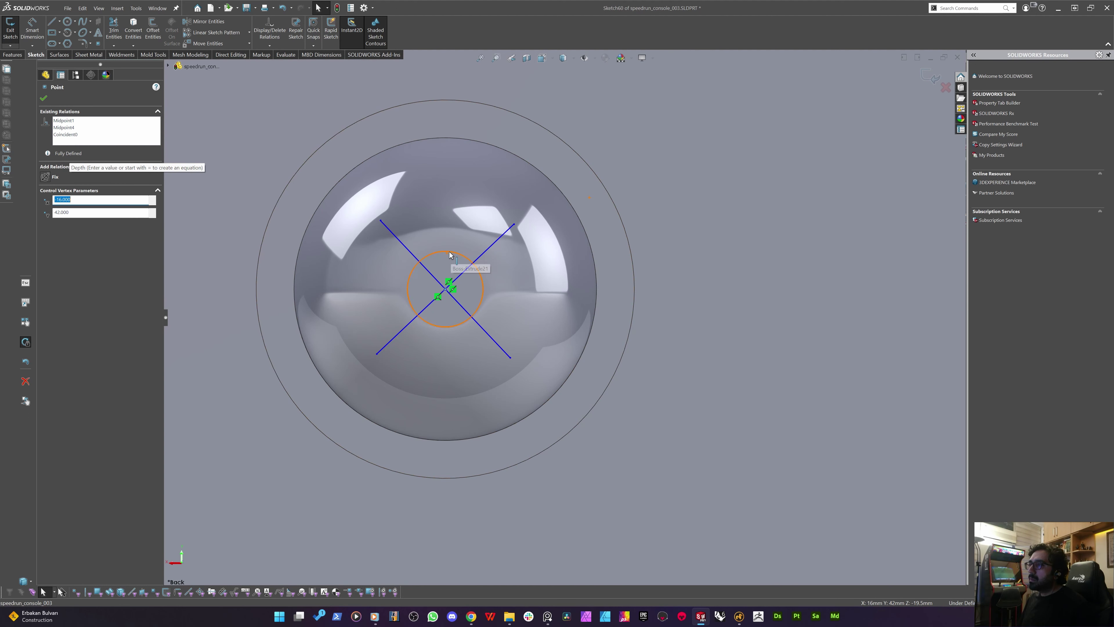
click(57, 212)
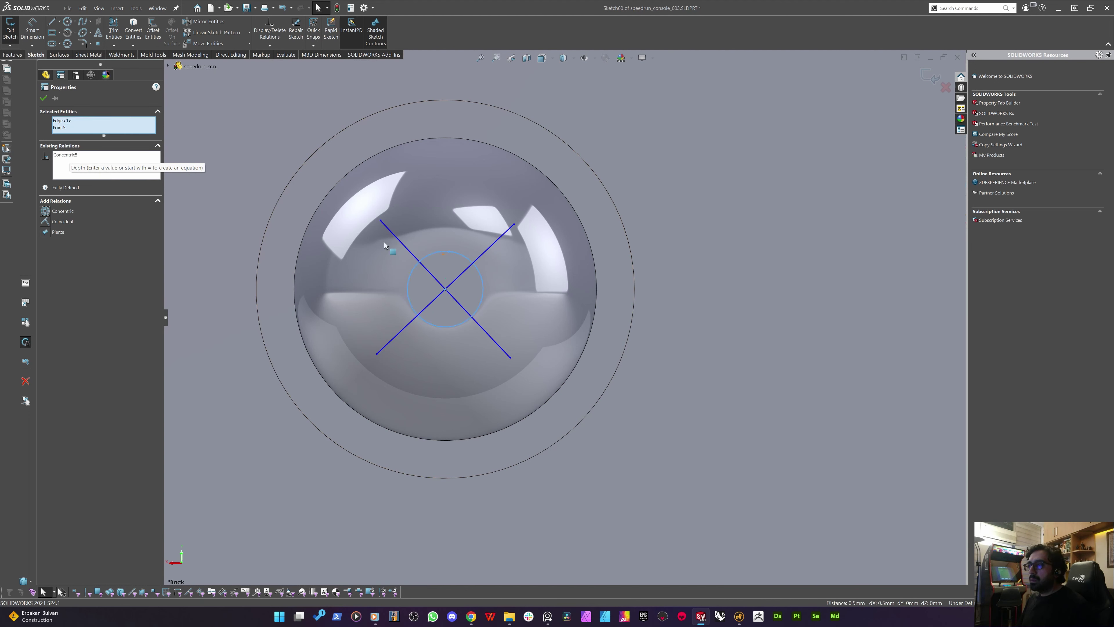
key(Escape)
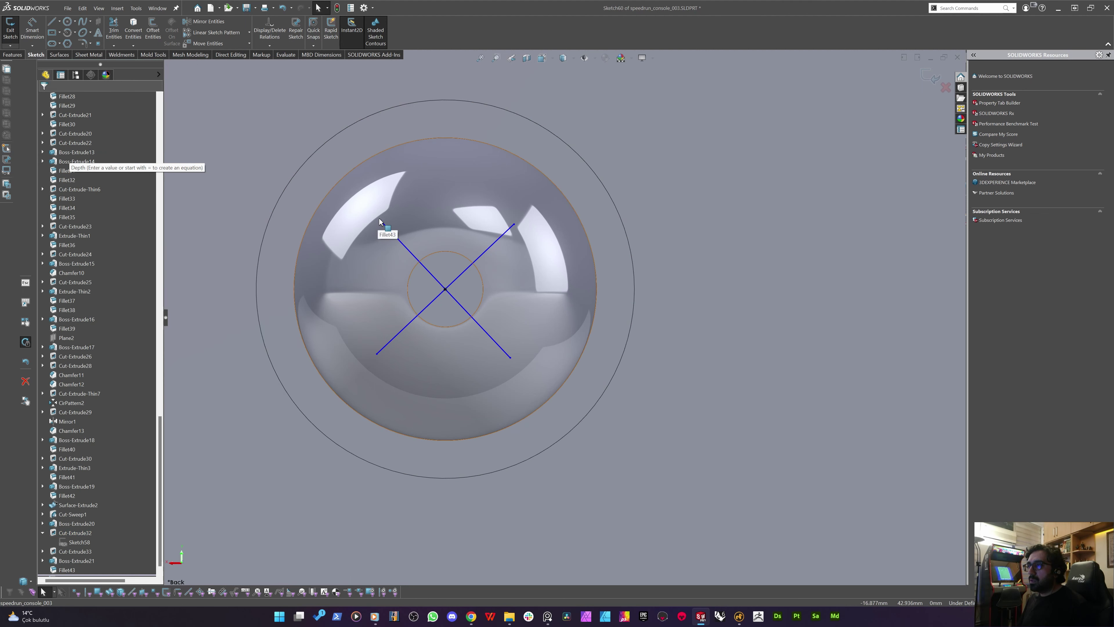
Rotate and enlarge the cross about its centre by moving the upper endpoint of the first line outward
mouse_move(379, 218)
mouse_down()
mouse_move(350, 167)
mouse_move(390, 222)
mouse_move(345, 257)
mouse_move(370, 209)
mouse_move(342, 213)
mouse_move(334, 226)
mouse_move(349, 229)
mouse_up()
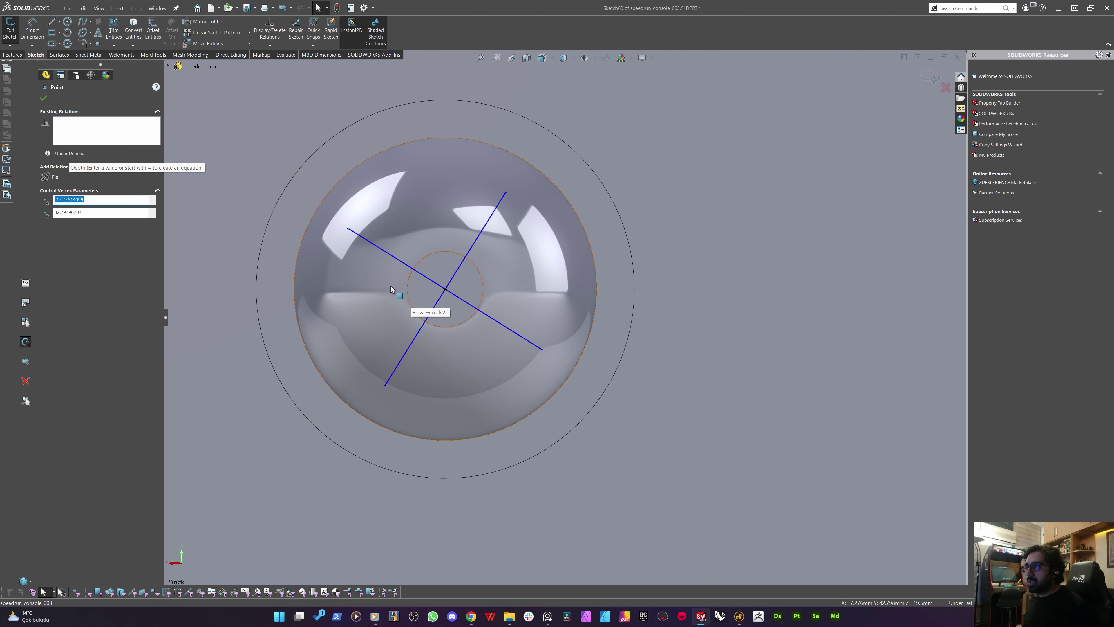
middle_drag(391, 289, 367, 351)
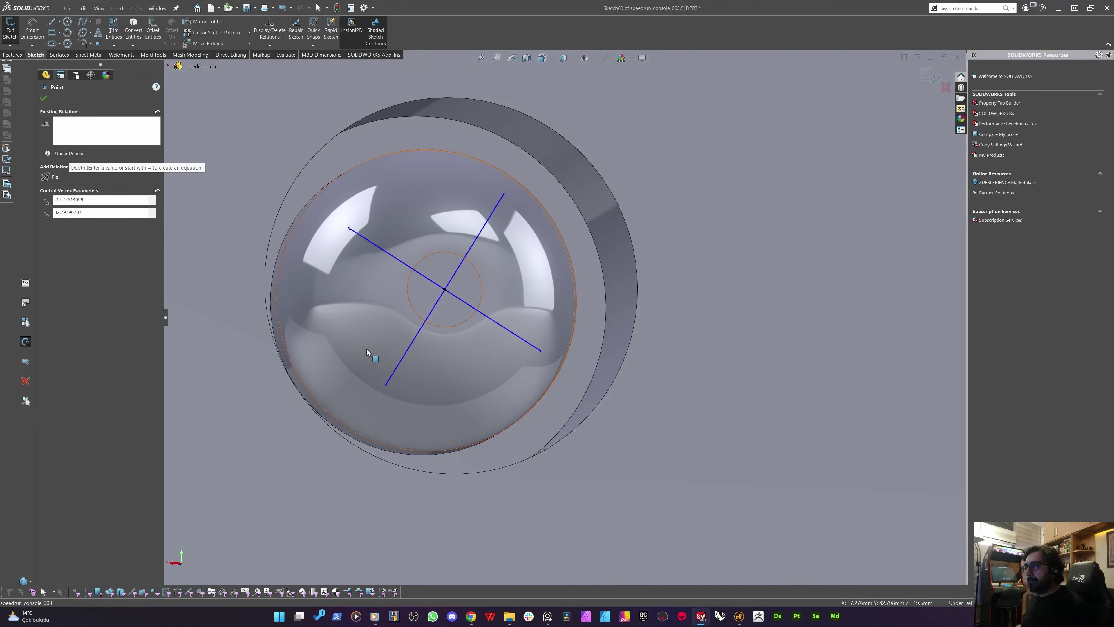
key(Escape)
Dimension the first line's upper endpoint to the screw head's outer circular edge, using the Min arc condition
click(381, 248)
right_drag(295, 365, 355, 137)
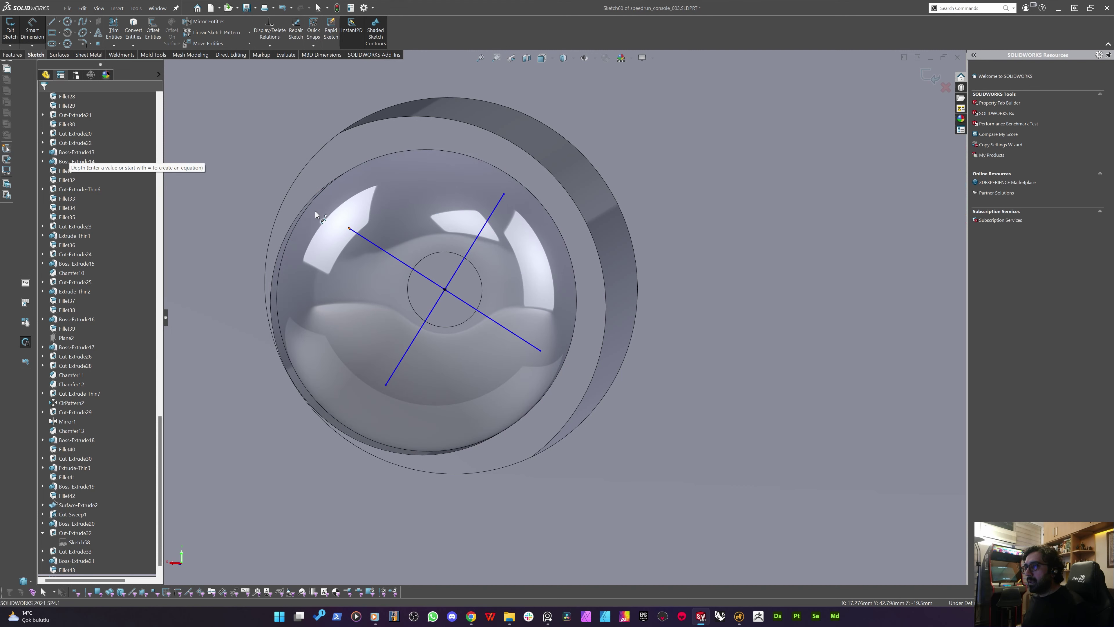
click(350, 229)
click(304, 210)
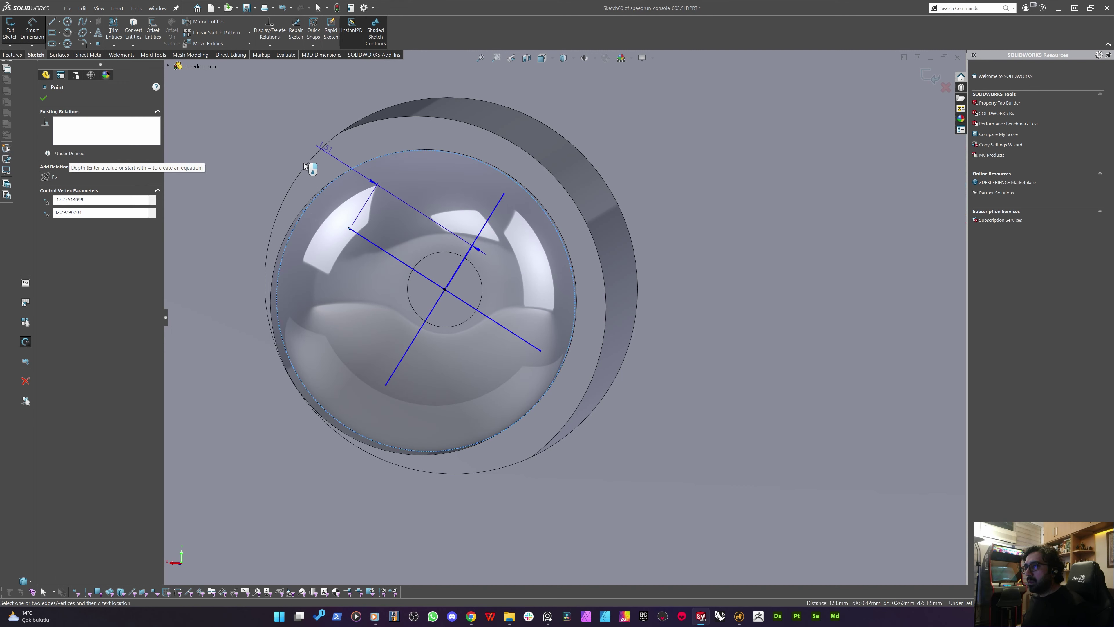
middle_drag(309, 203, 303, 205)
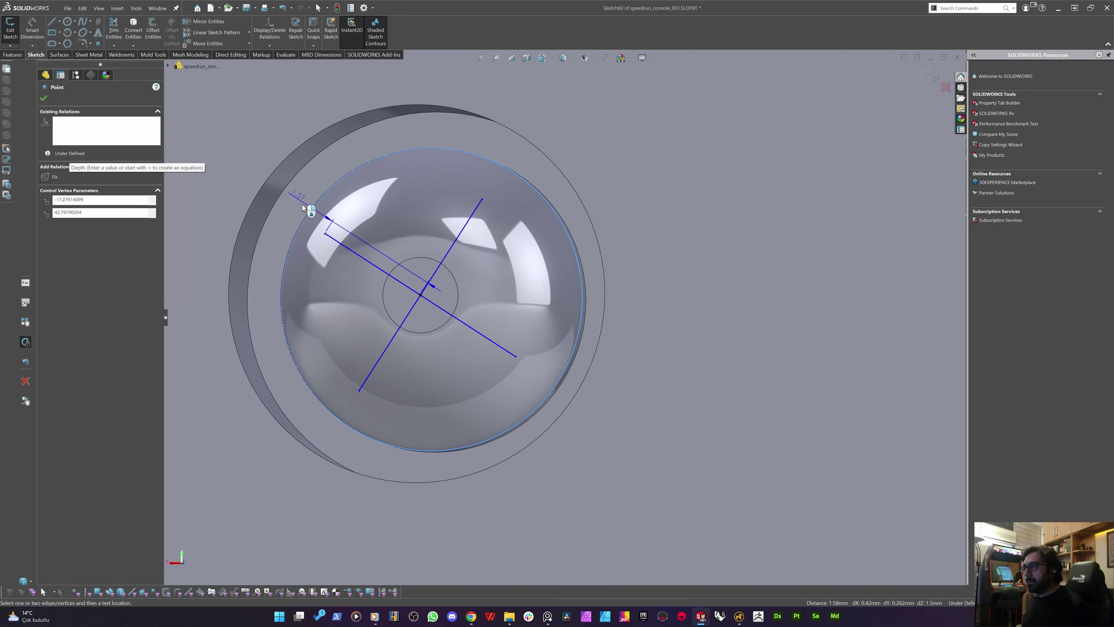
click(325, 188)
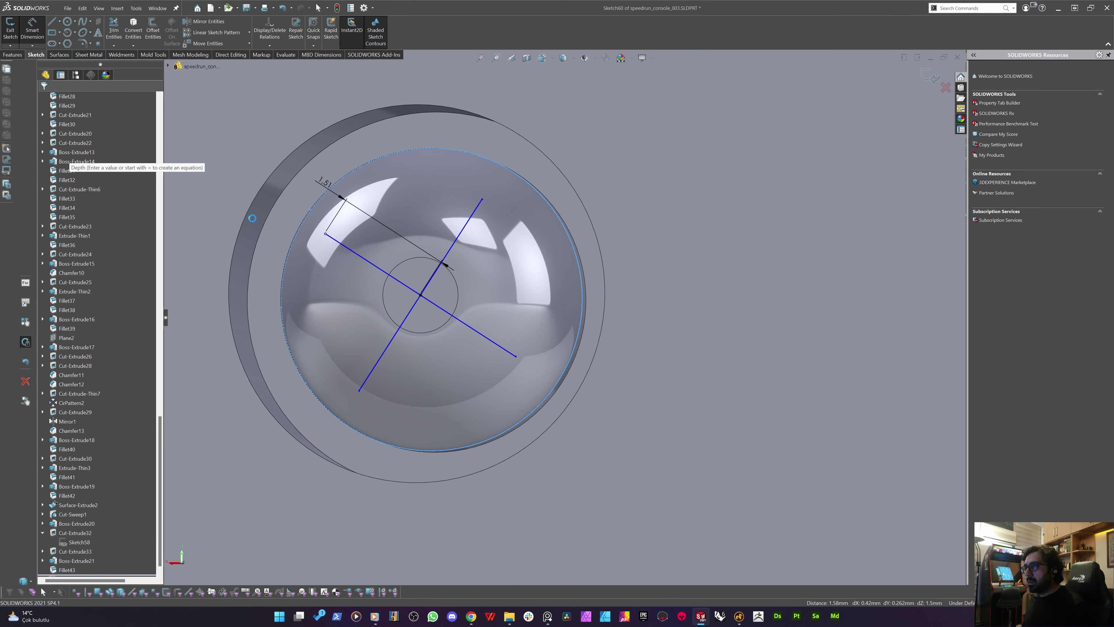
key(Return)
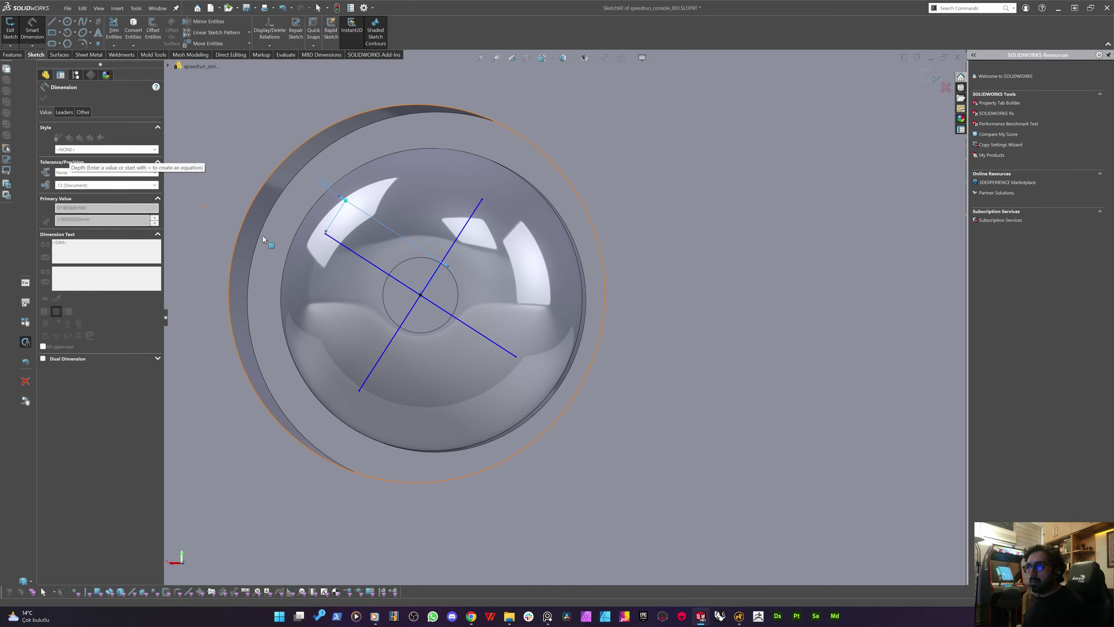
click(64, 116)
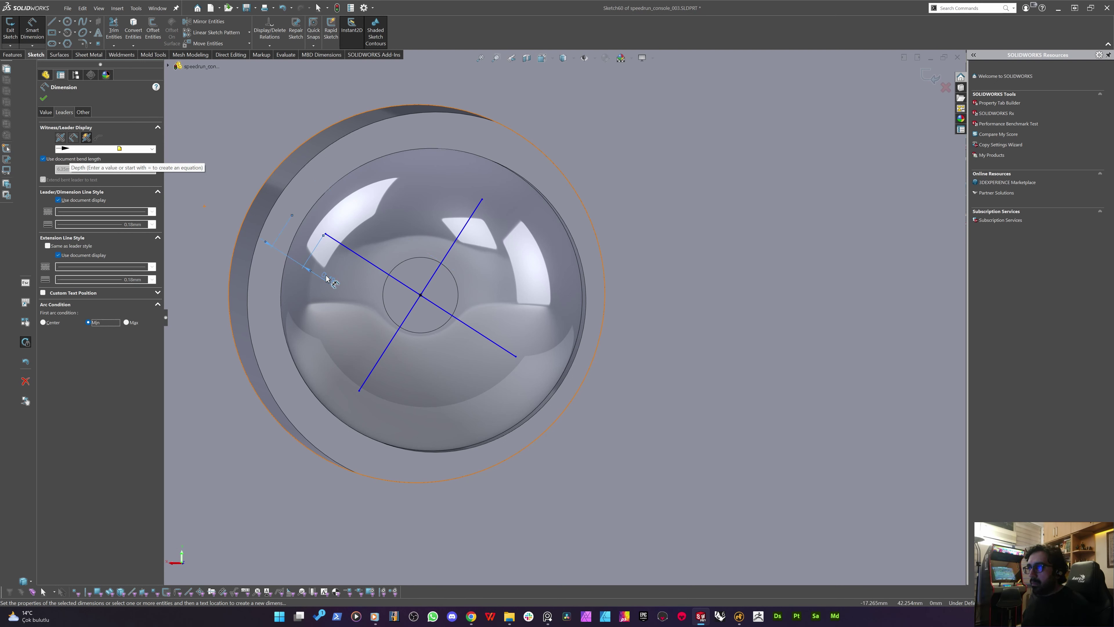
Set the distance between the line's endpoint and the screw head's outer edge to 0.25 mm
click(327, 279)
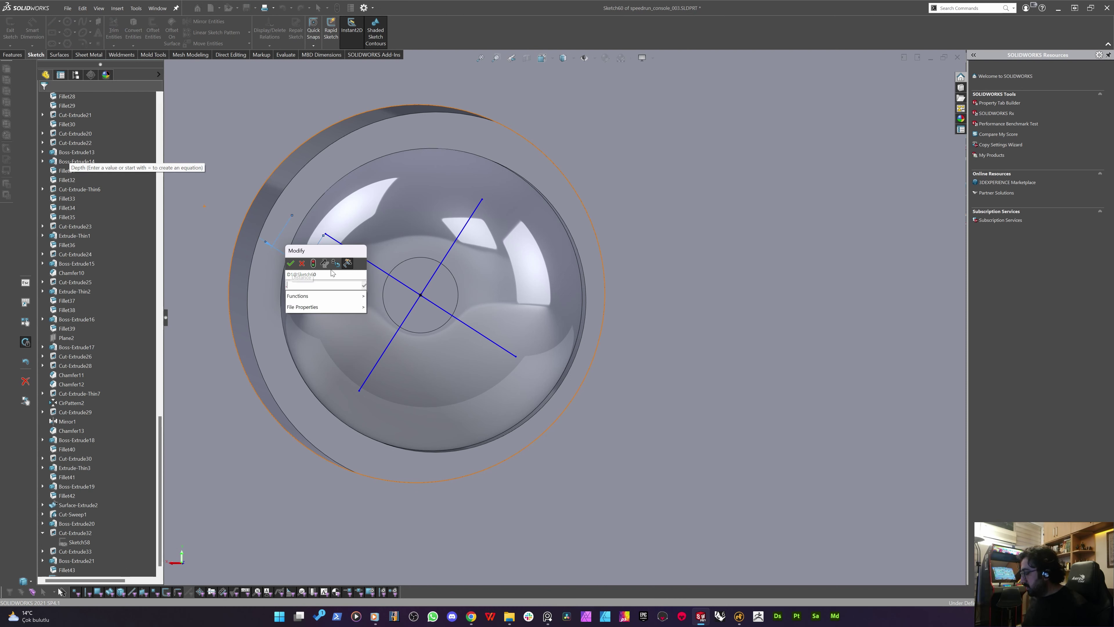
text(0.49)
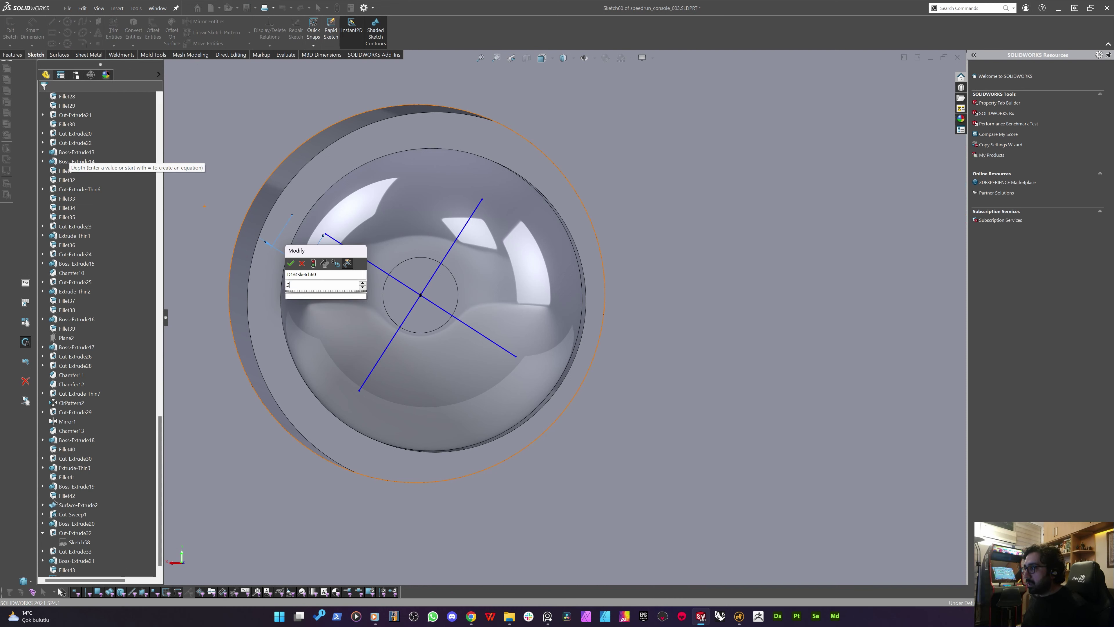
key(Return)
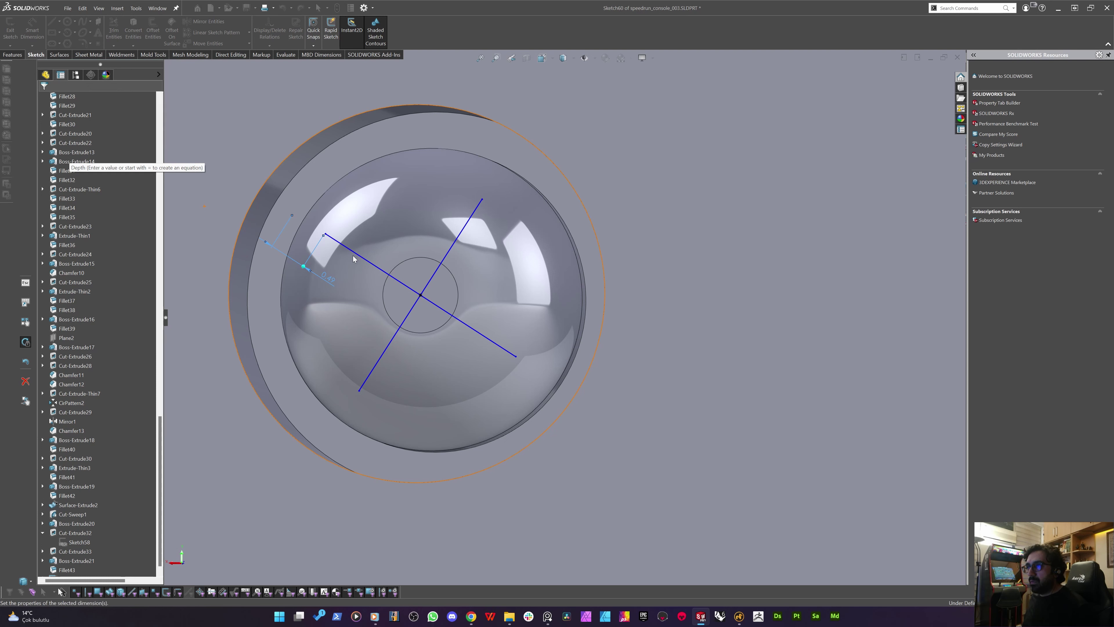
key(Return)
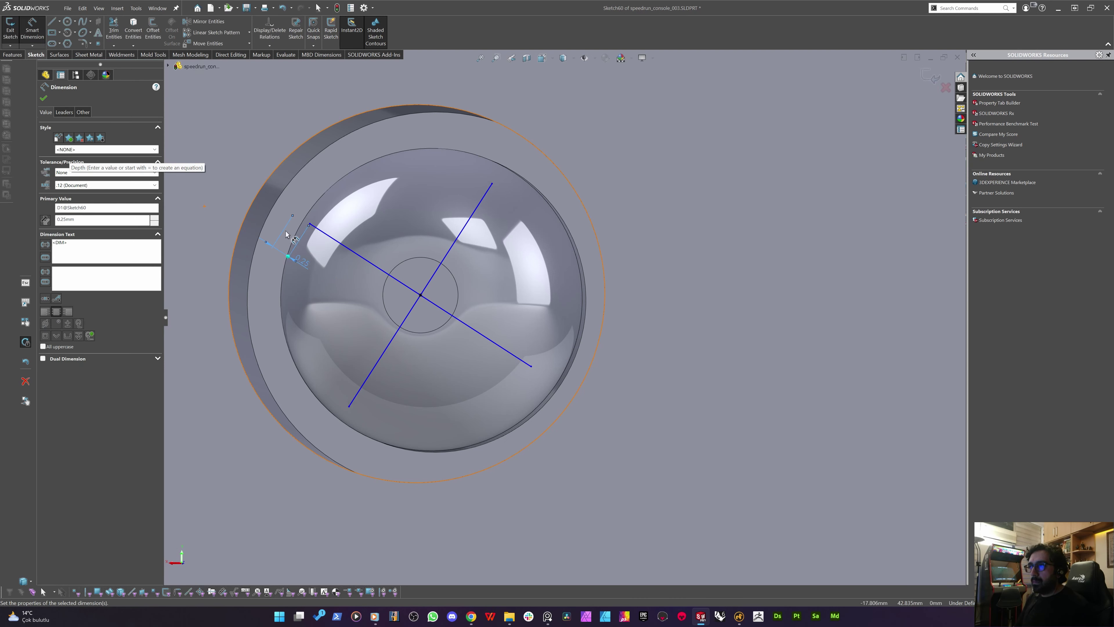
key(Escape)
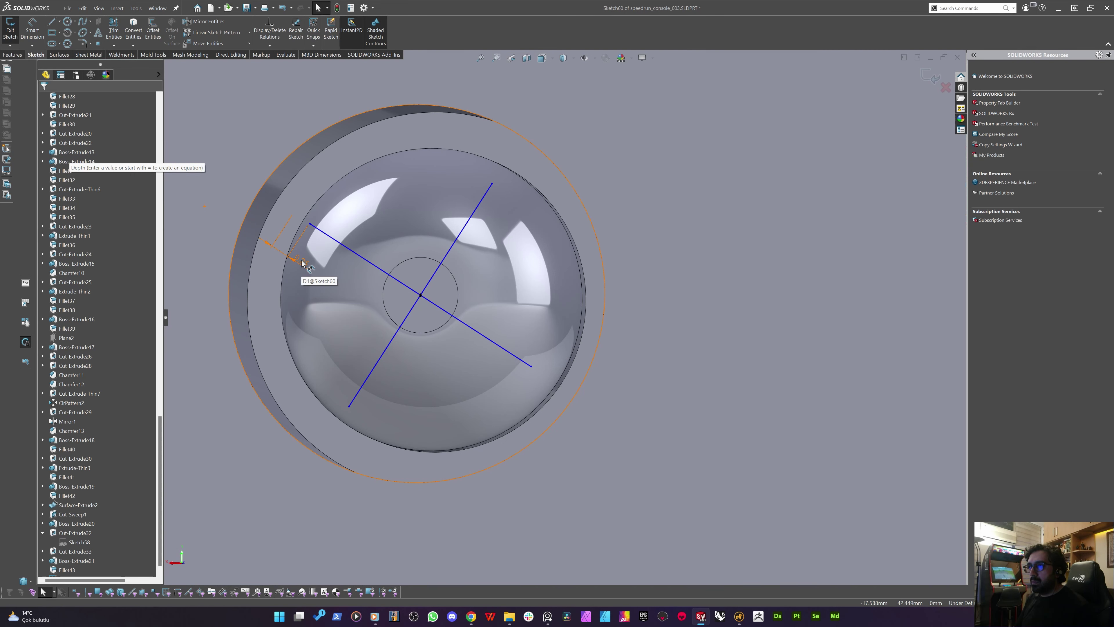
Set the distance between the line's endpoint and the screw head's outer edge to 0.4 mm
click(302, 261)
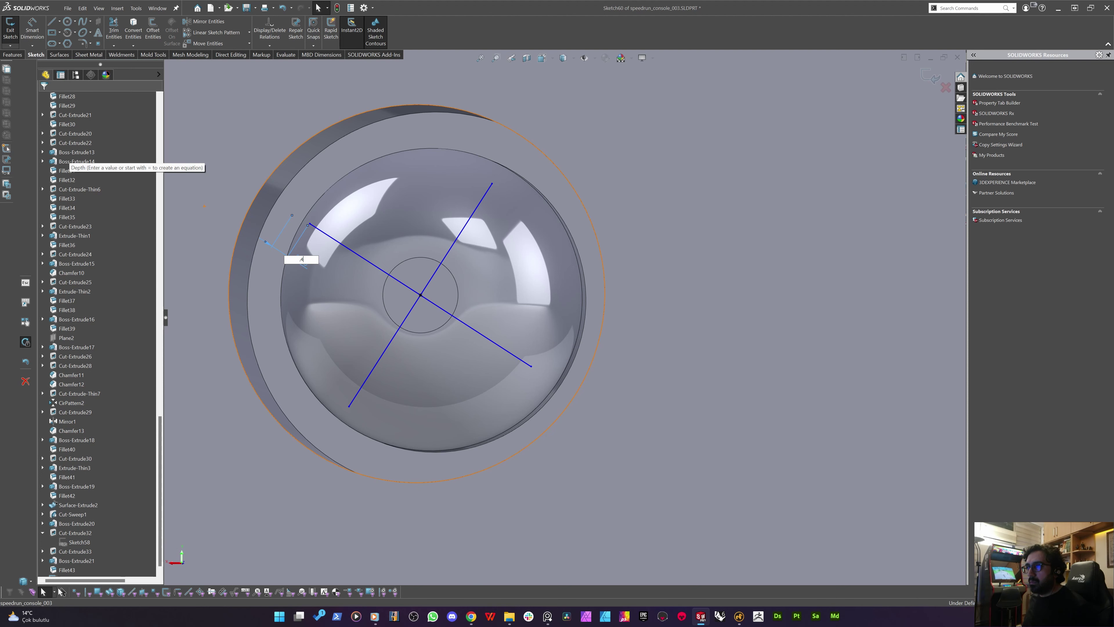
text(,4)
key(Return)
Set up a blind extruded thin cut from the cross sketch, mid-plane, 0.5 mm thick and 0.8 mm deep
middle_drag(316, 254, 368, 261)
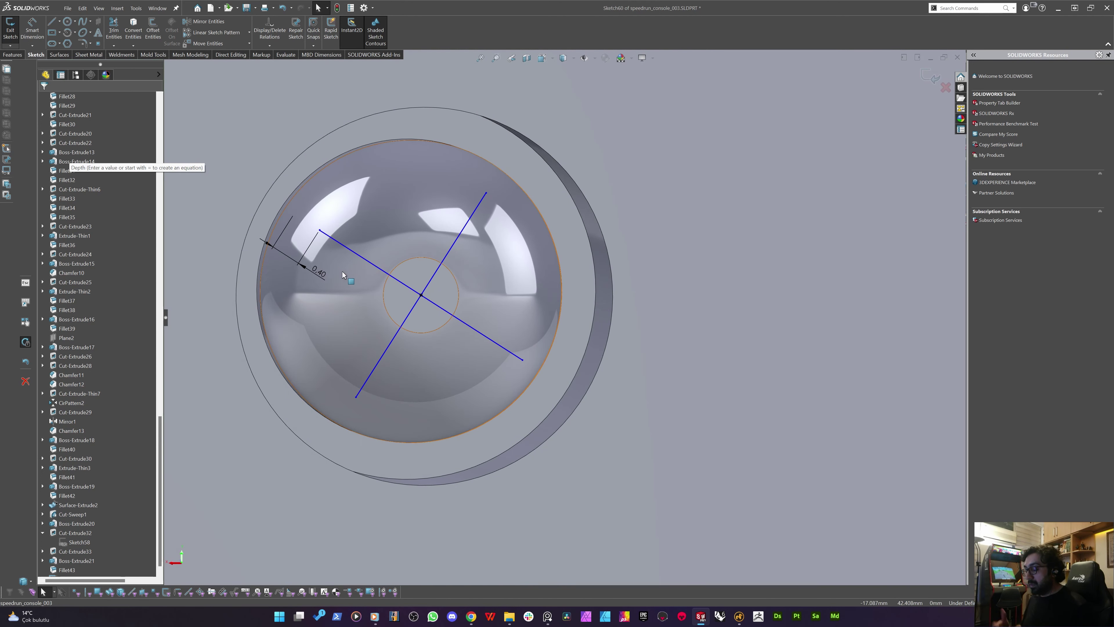
scroll(307, 323, down, 4)
middle_drag(307, 325, 306, 346)
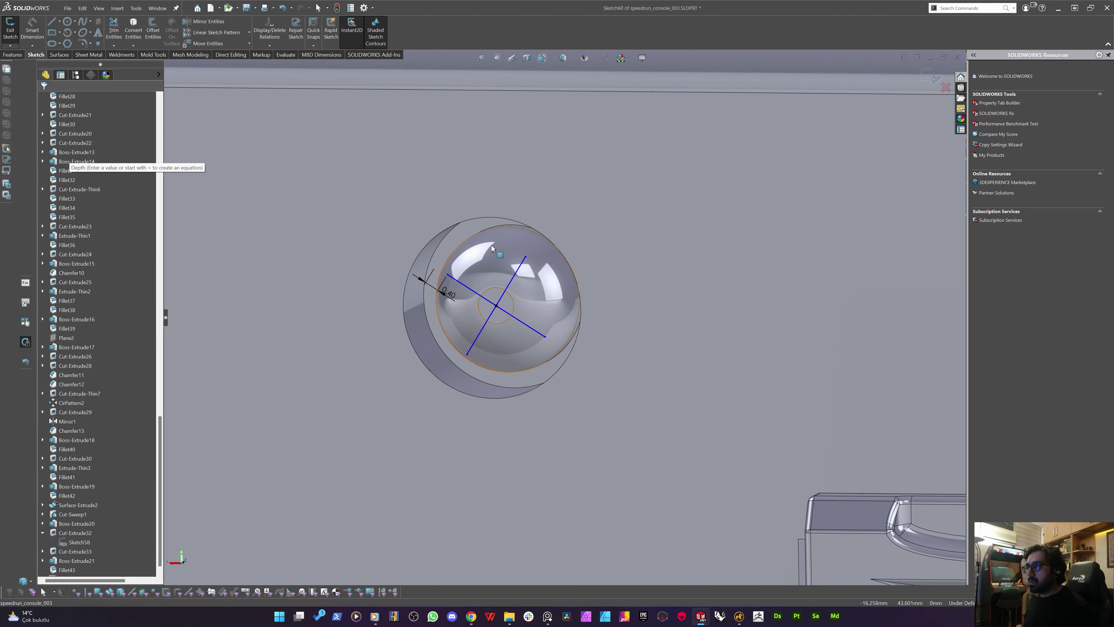
scroll(491, 245, down, 3)
click(10, 55)
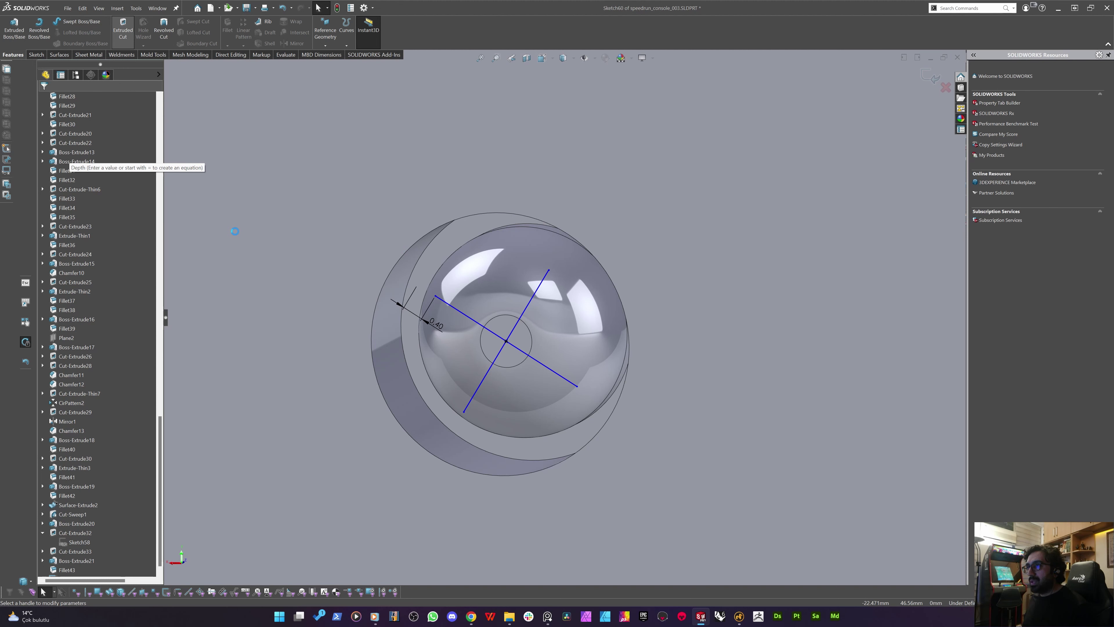
click(69, 242)
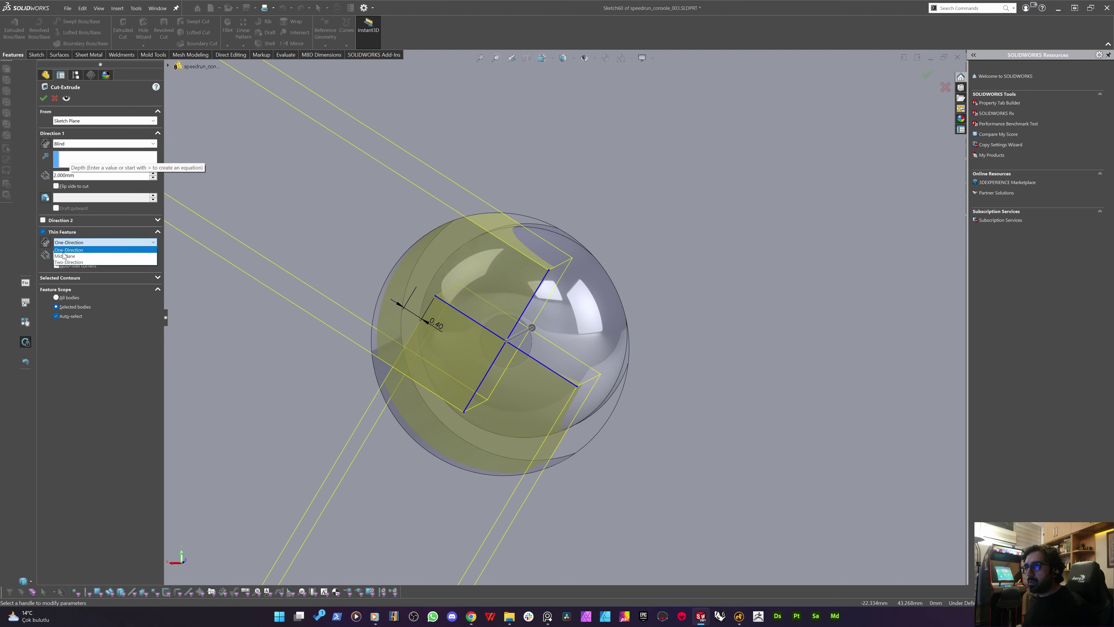
click(66, 257)
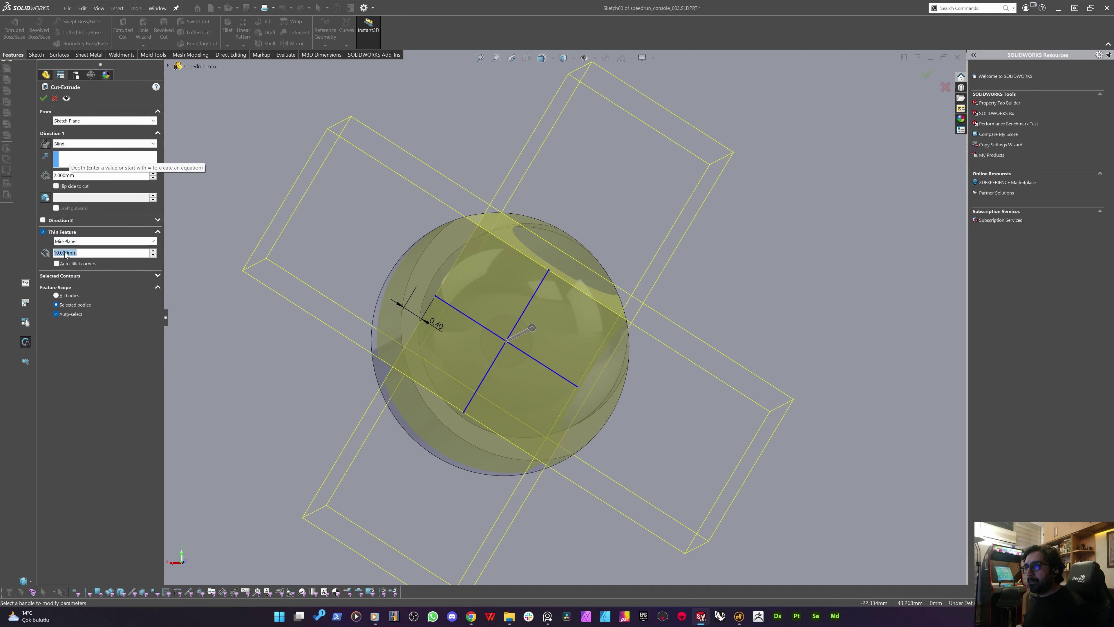
text(0.5)
key(Return)
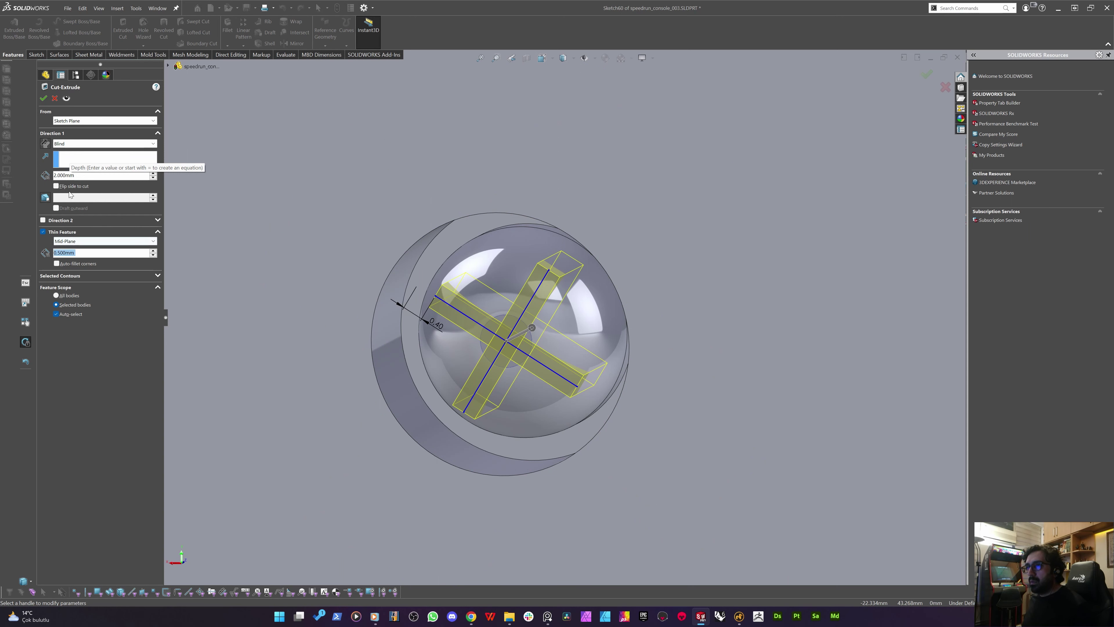
text(=8)
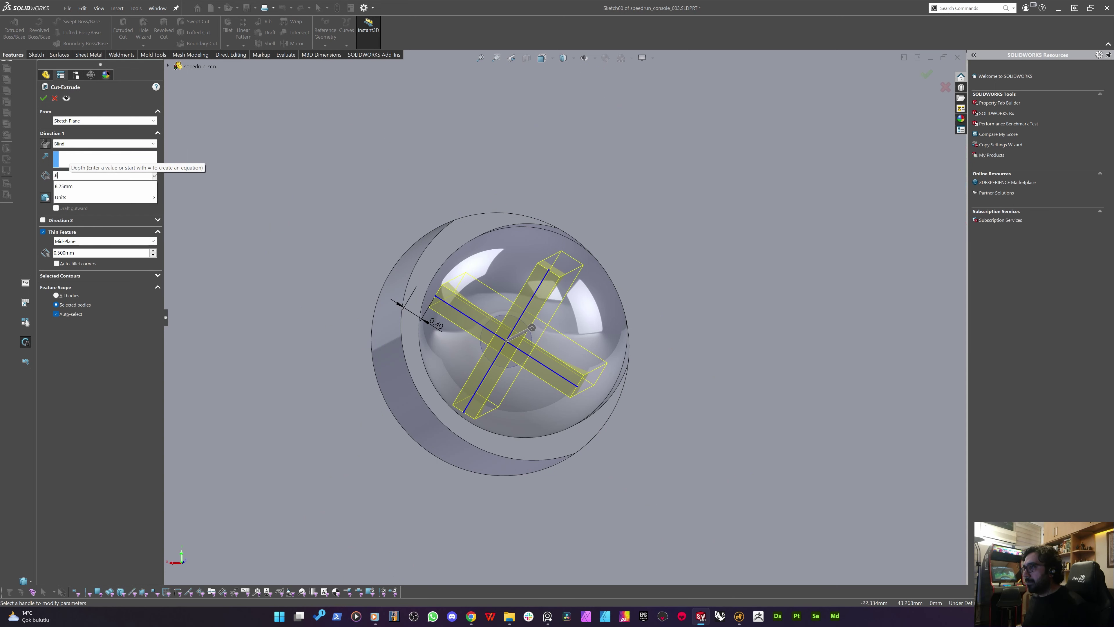
key(Return)
Set the mid-plane thickness of the cross-shaped thin cut to 0.8 mm
middle_drag(486, 304, 467, 285)
scroll(468, 381, down, 5)
mouse_move(469, 381)
middle_down()
mouse_move(447, 374)
mouse_move(511, 367)
mouse_move(472, 373)
middle_up()
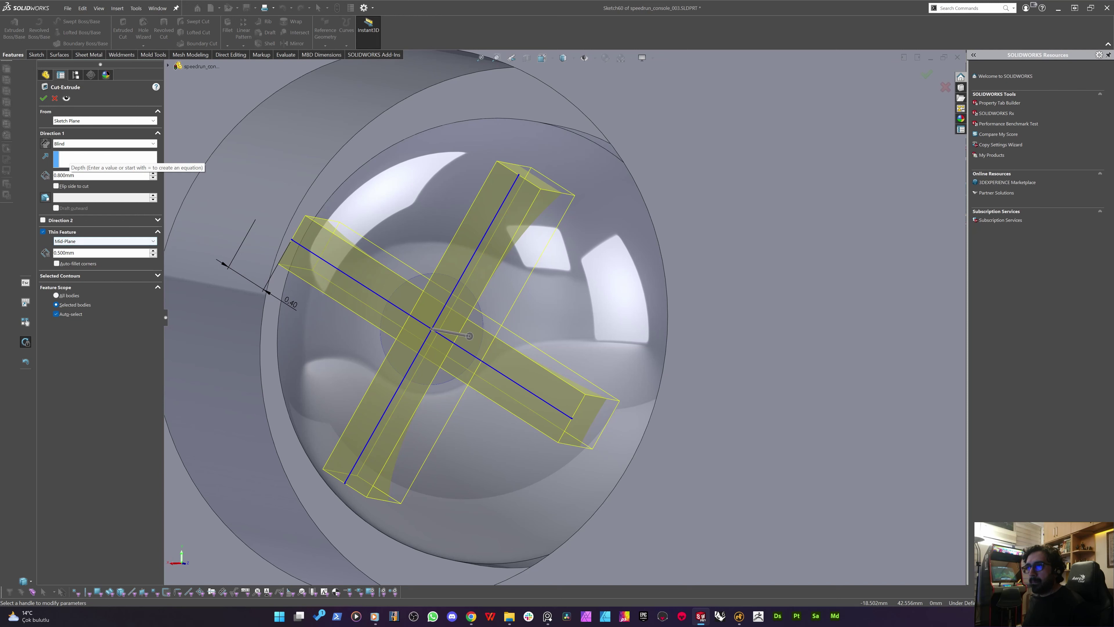
double_click(67, 253)
text(0.8)
key(Return)
mouse_move(419, 314)
middle_down()
mouse_move(408, 308)
mouse_move(409, 280)
mouse_move(434, 303)
middle_up()
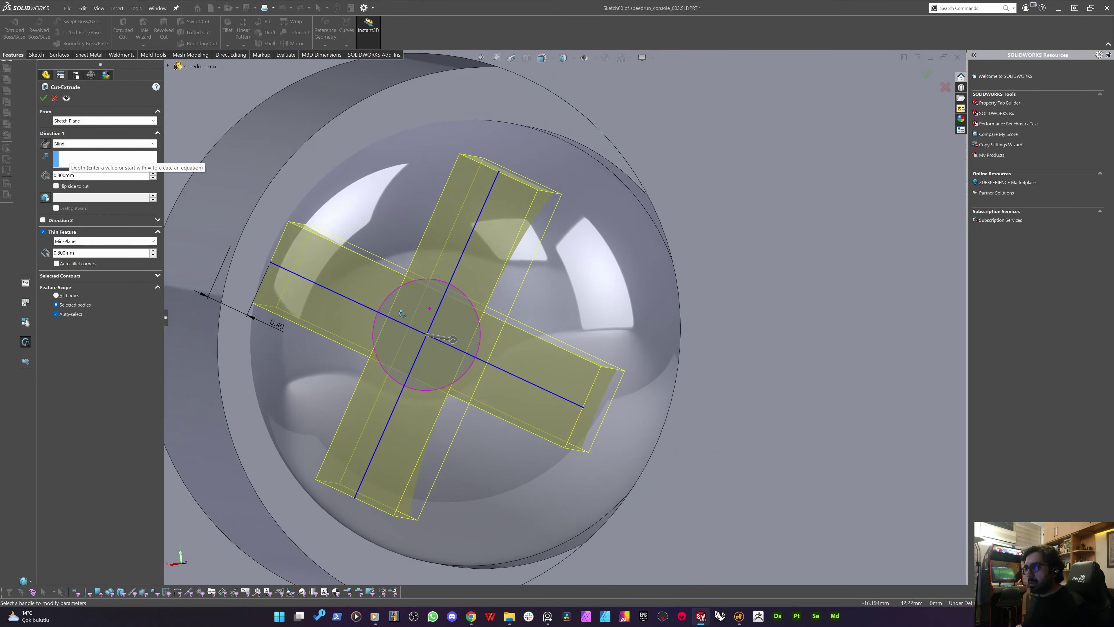
Limit the cut's feature scope to the screw head body instead of automatic selection, and finish the cut
click(69, 316)
click(363, 216)
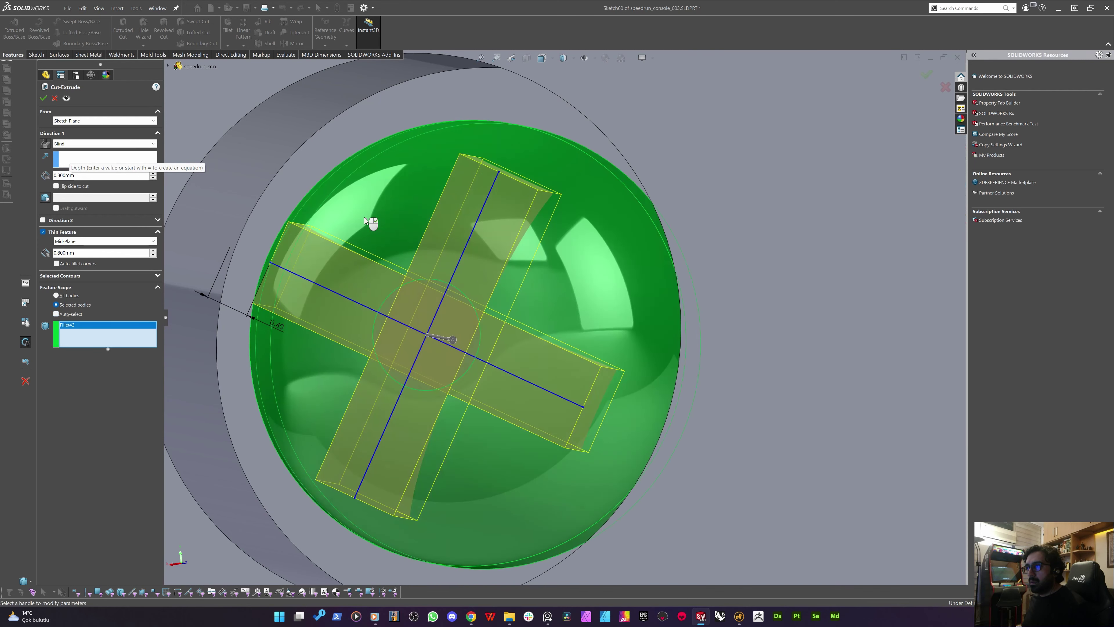
right_click(363, 264)
Start a chamfer on the floor face of the cross recess, trying distances of 0.2 mm and 0.4 mm
scroll(460, 336, up, 5)
middle_drag(403, 324, 516, 333)
scroll(516, 334, down, 5)
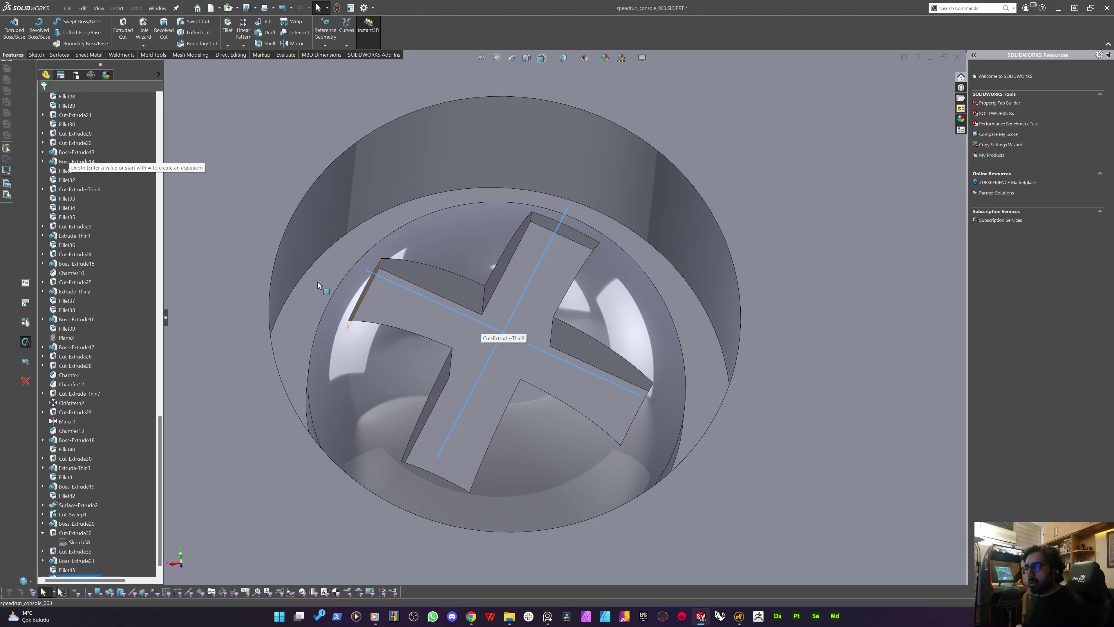
click(228, 45)
click(233, 66)
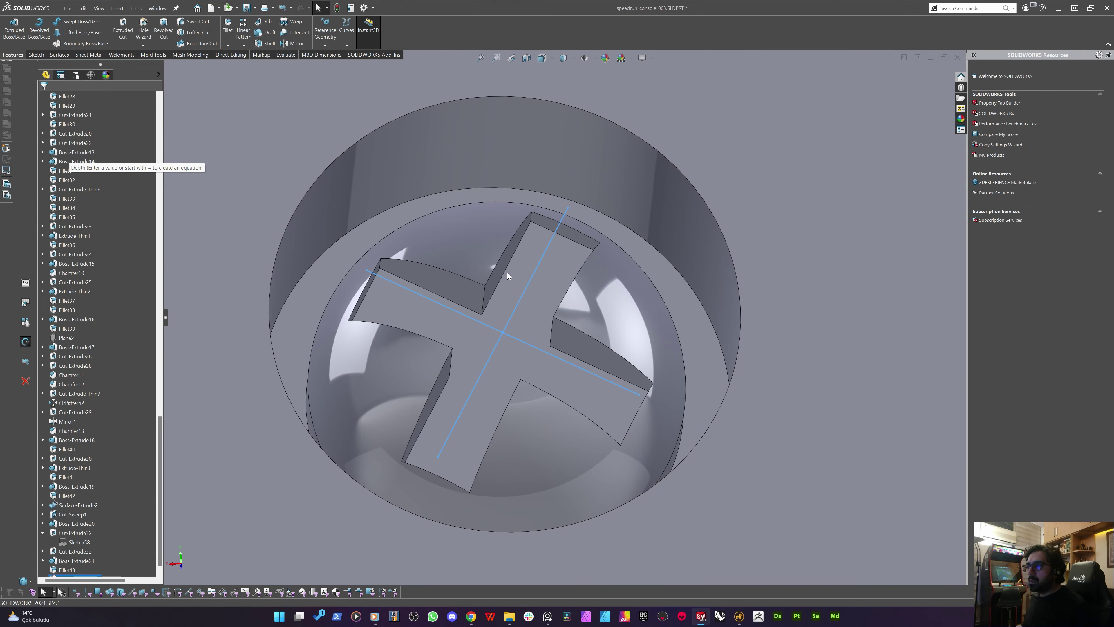
click(513, 278)
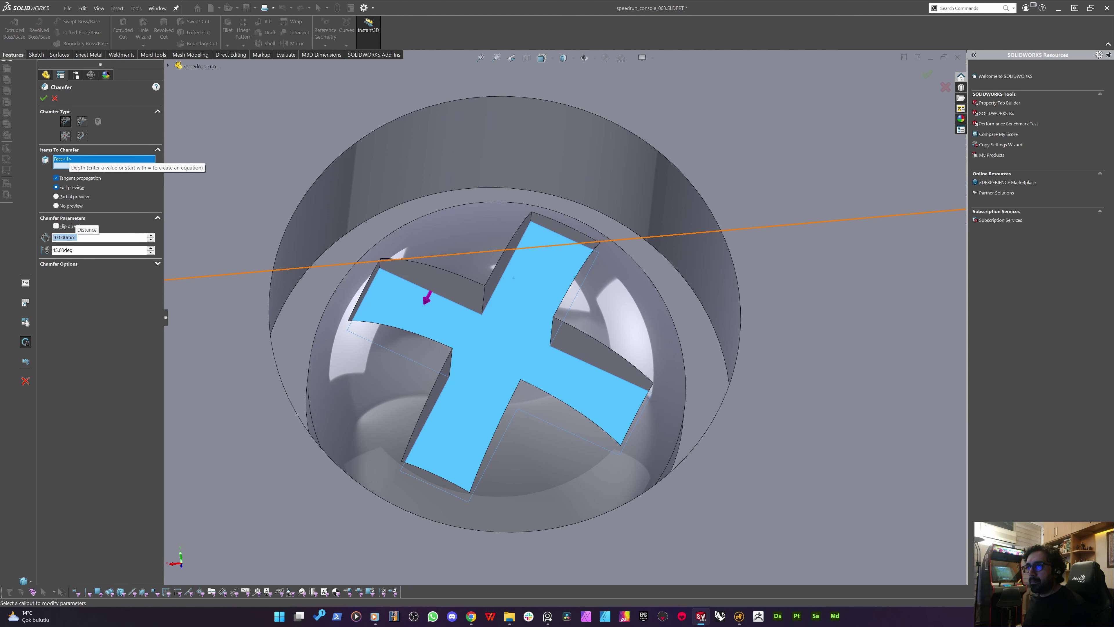
text(0.2)
key(Return)
text(.)
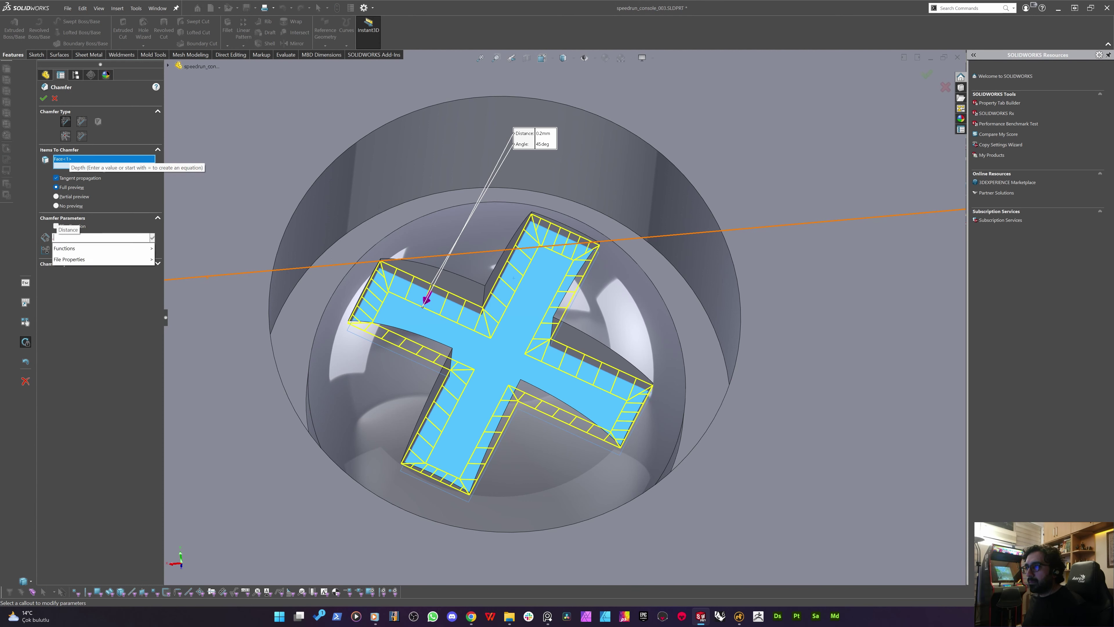
text(4)
key(Return)
Set the recess chamfer's distance to 0.2 mm and its angle to 80 degrees
middle_drag(415, 332, 366, 308)
double_click(66, 241)
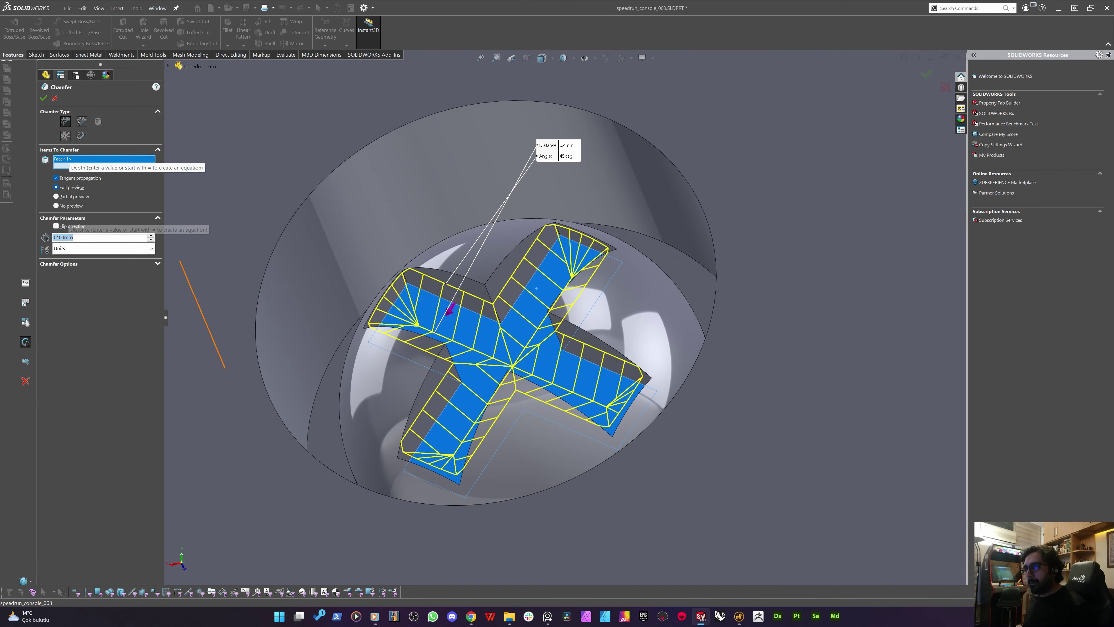
text(.2)
key(Return)
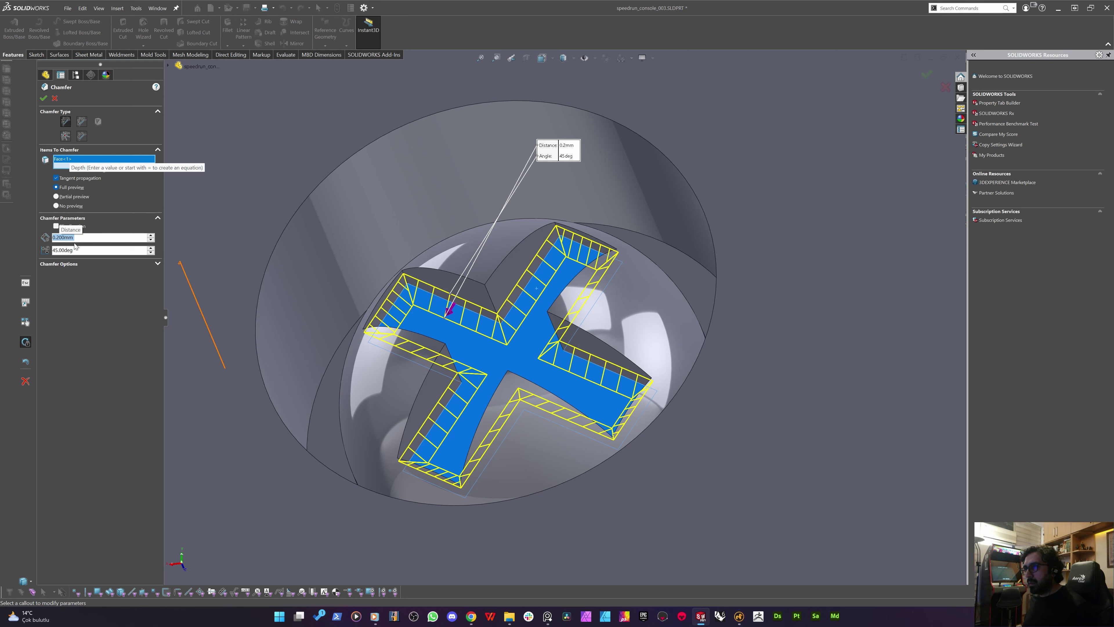
text(80)
key(Return)
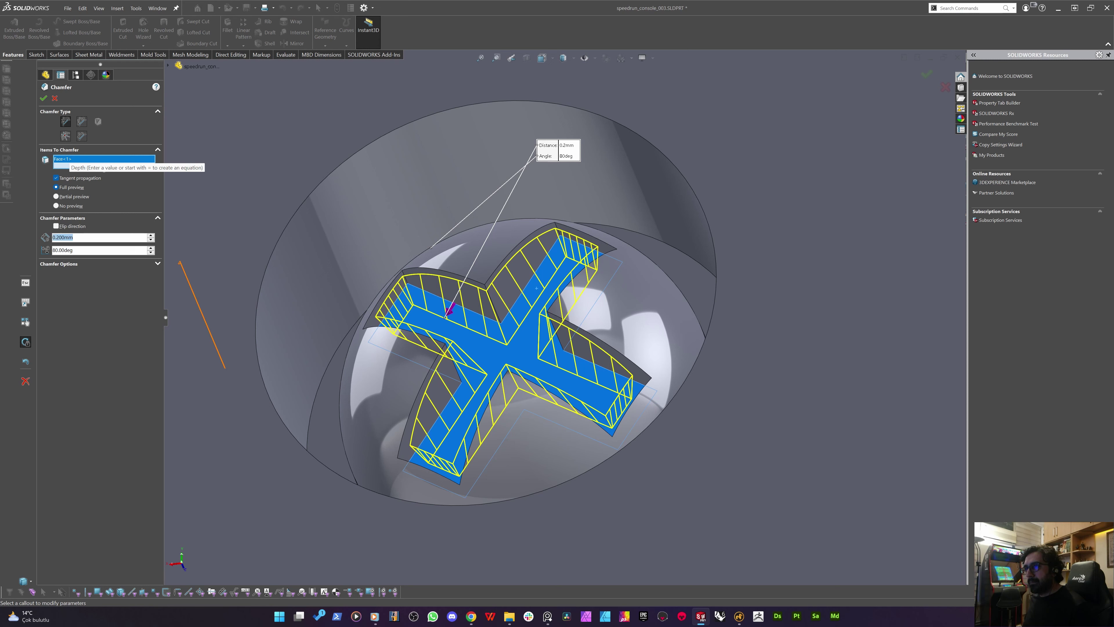
Set the recess chamfer's angle to 65 degrees and its distance to 0.4 mm, and finish the feature
double_click(62, 250)
text(0.65)
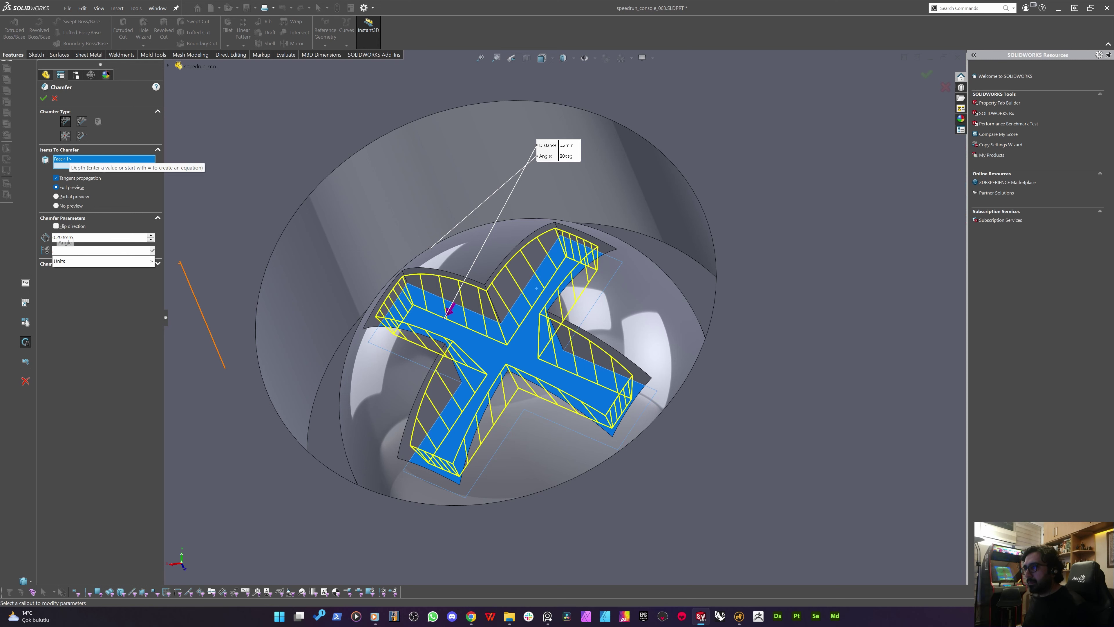
key(Return)
text(,)
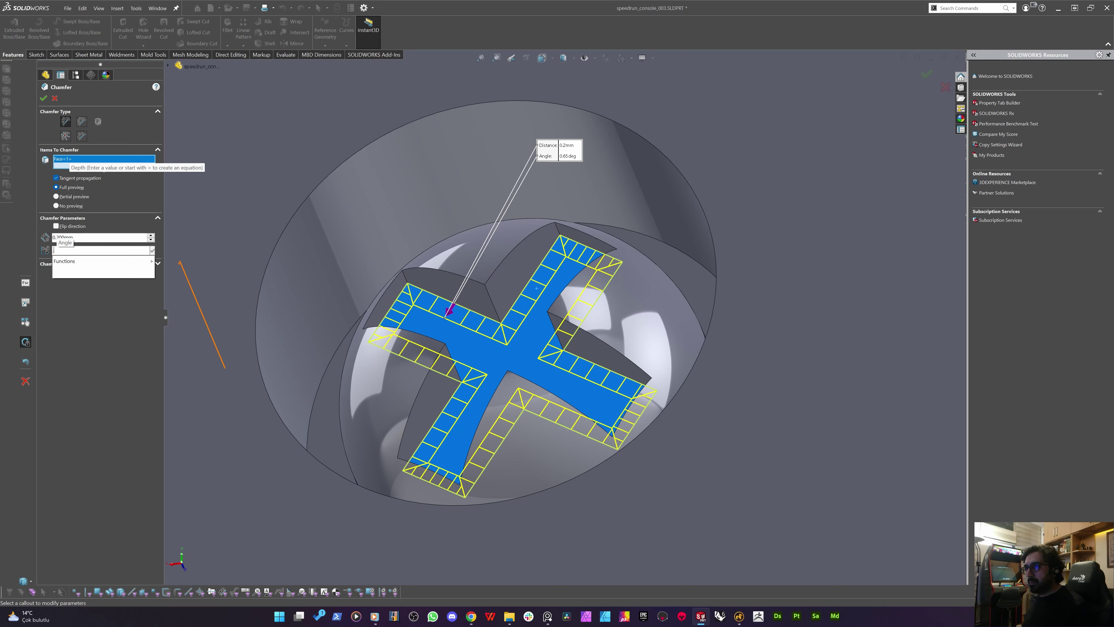
key(BackSpace)
text(65.00deg)
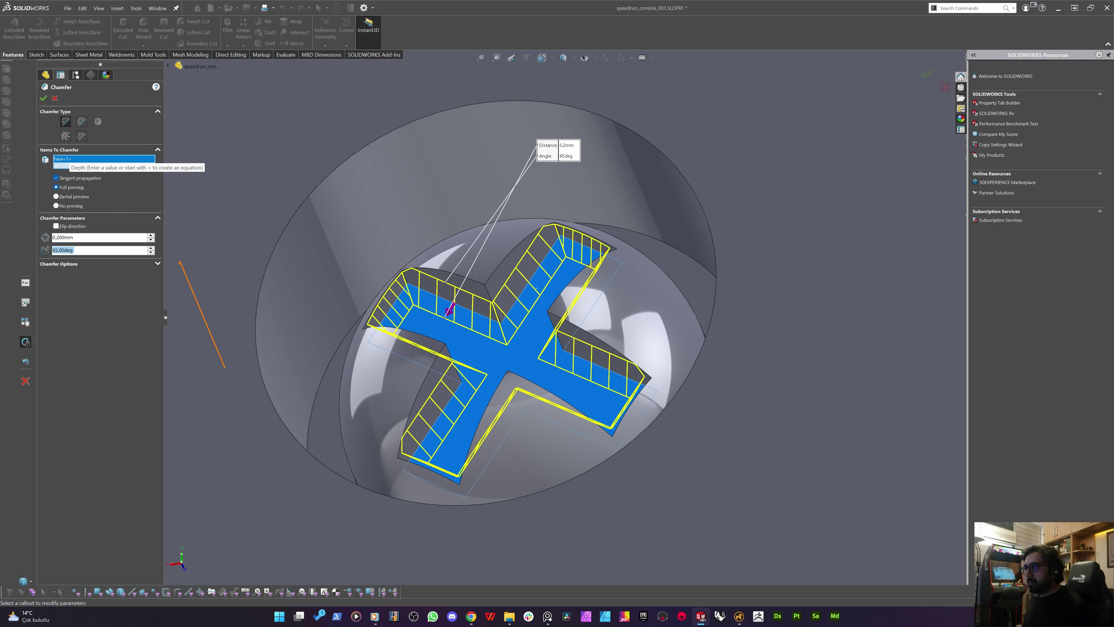
text(0.4)
key(Return)
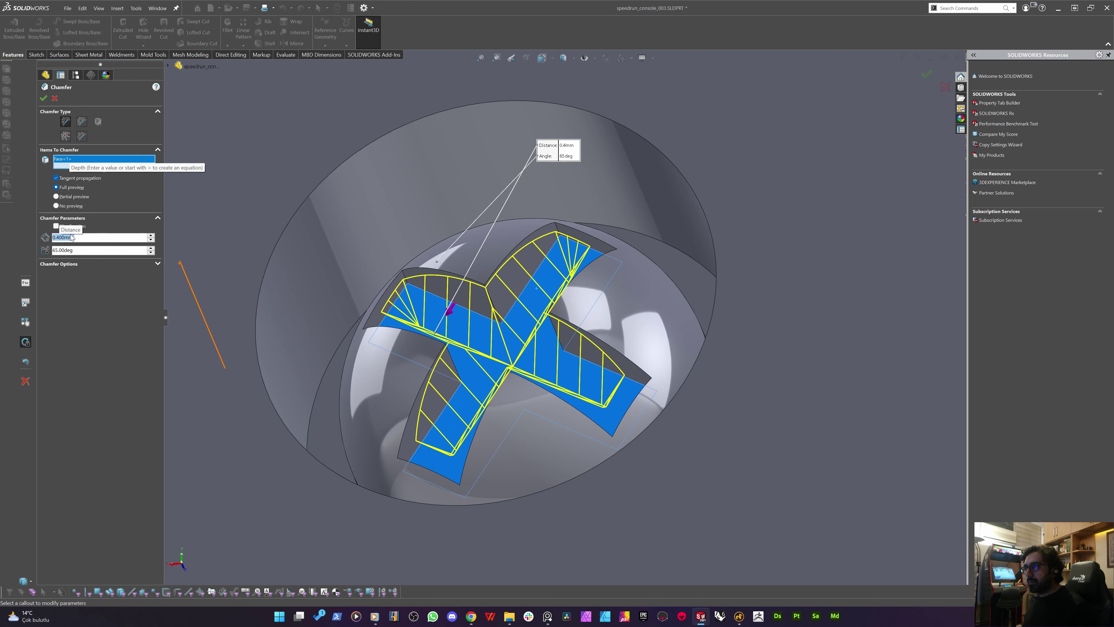
key(Return)
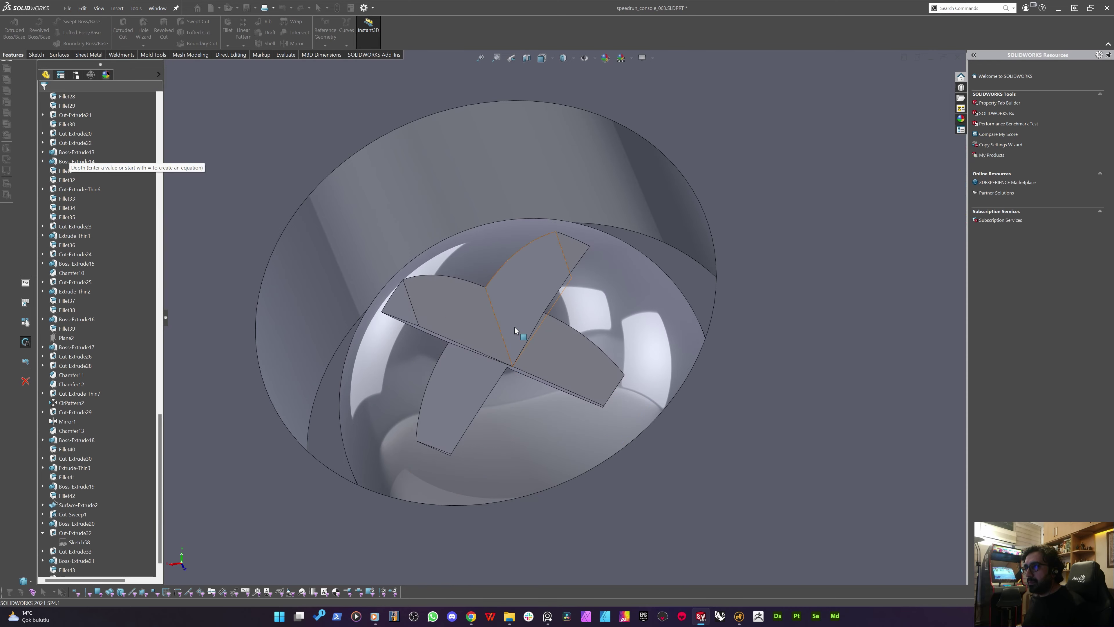
Edit the cross recess chamfer and set its distance to 0.258 mm
middle_drag(516, 328, 478, 306)
click(472, 308)
right_click(472, 307)
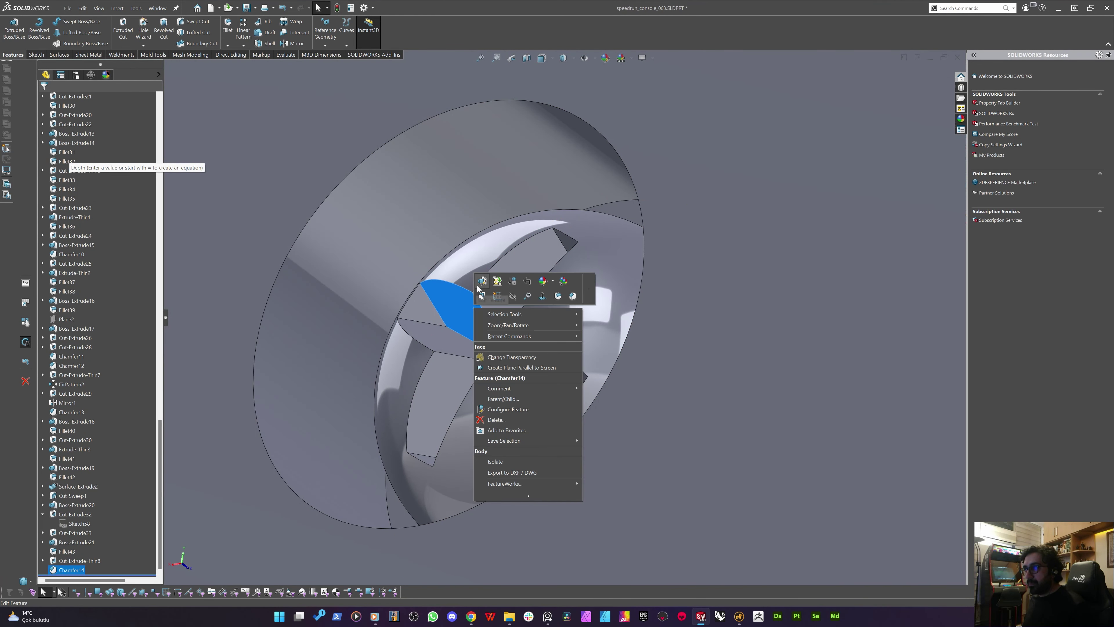
click(481, 282)
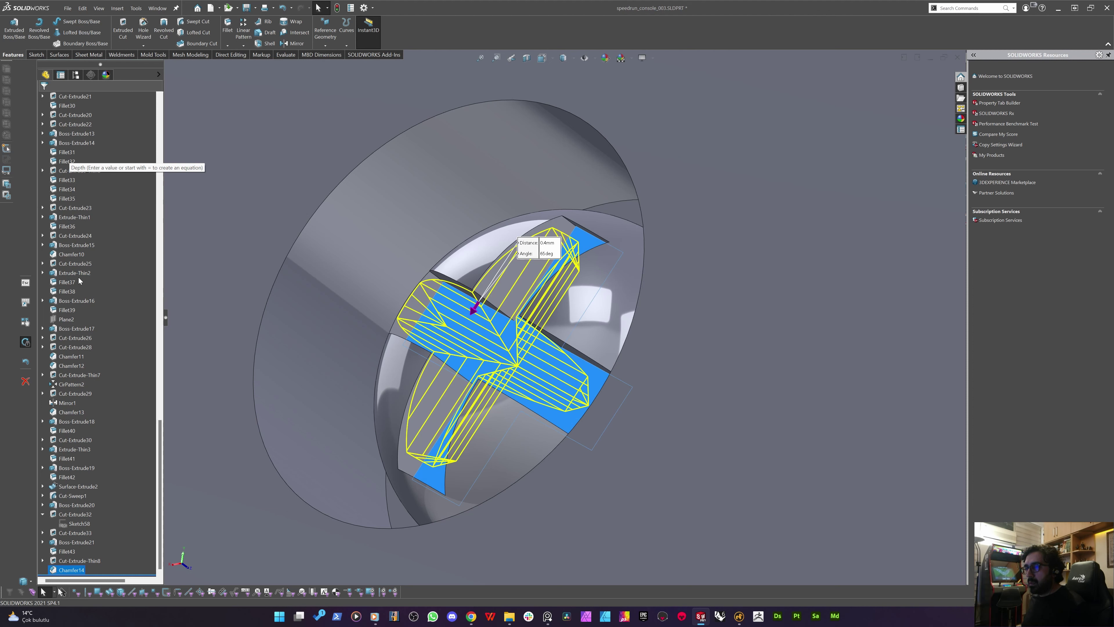
click(71, 235)
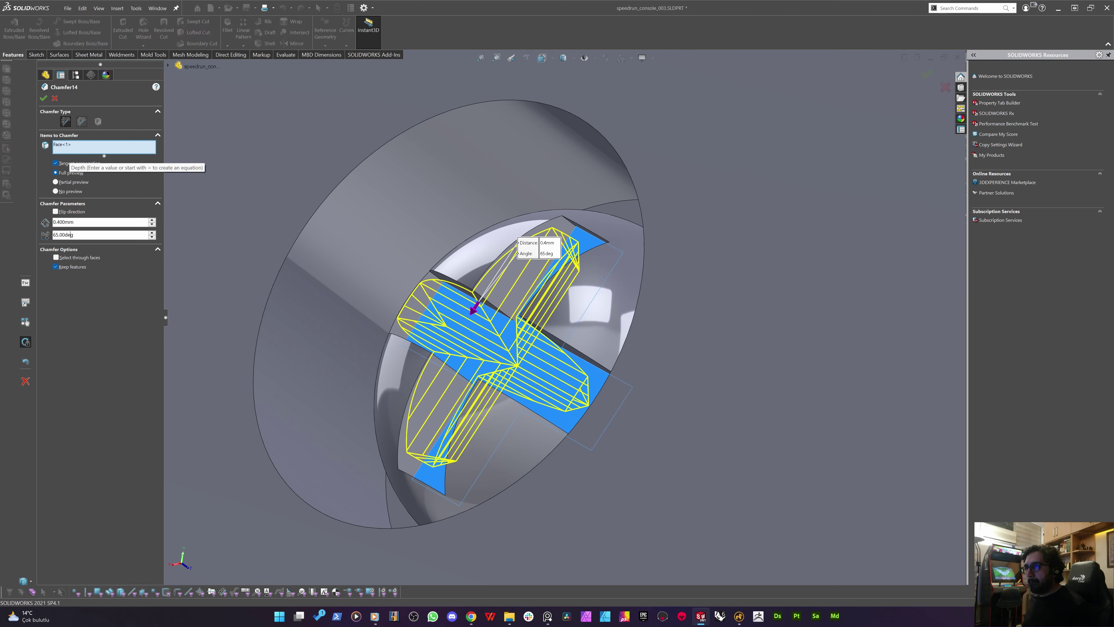
click(57, 222)
text(0.258)
key(Return)
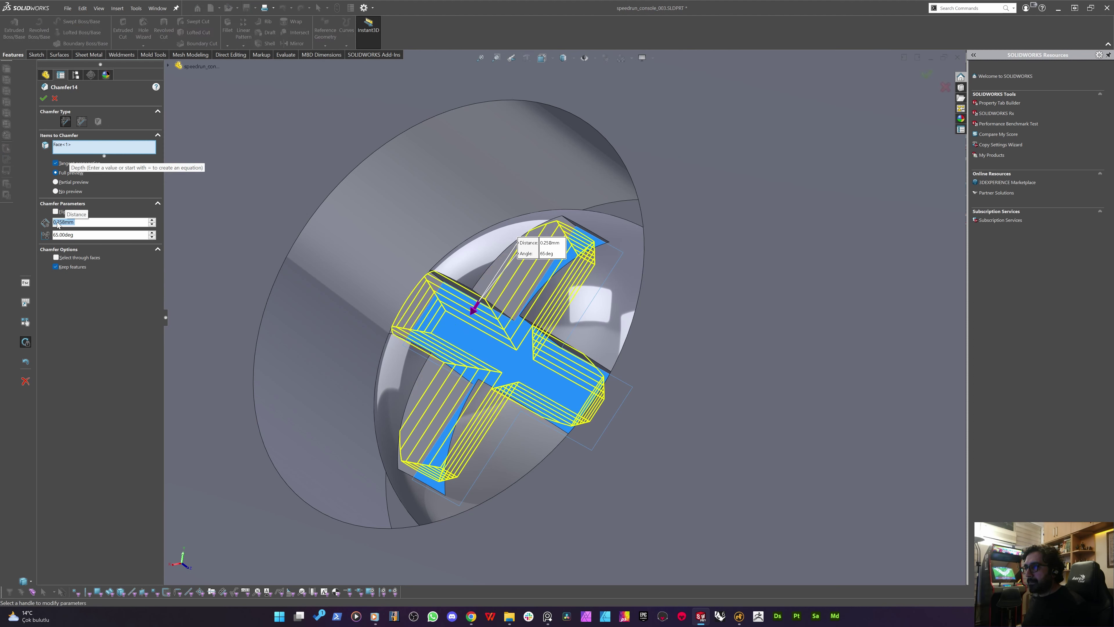
key(Return)
Reopen the recess chamfer for editing and try angles of 45 and 6 degrees with a distance of 0.5 mm
middle_drag(473, 352, 477, 295)
right_click(476, 298)
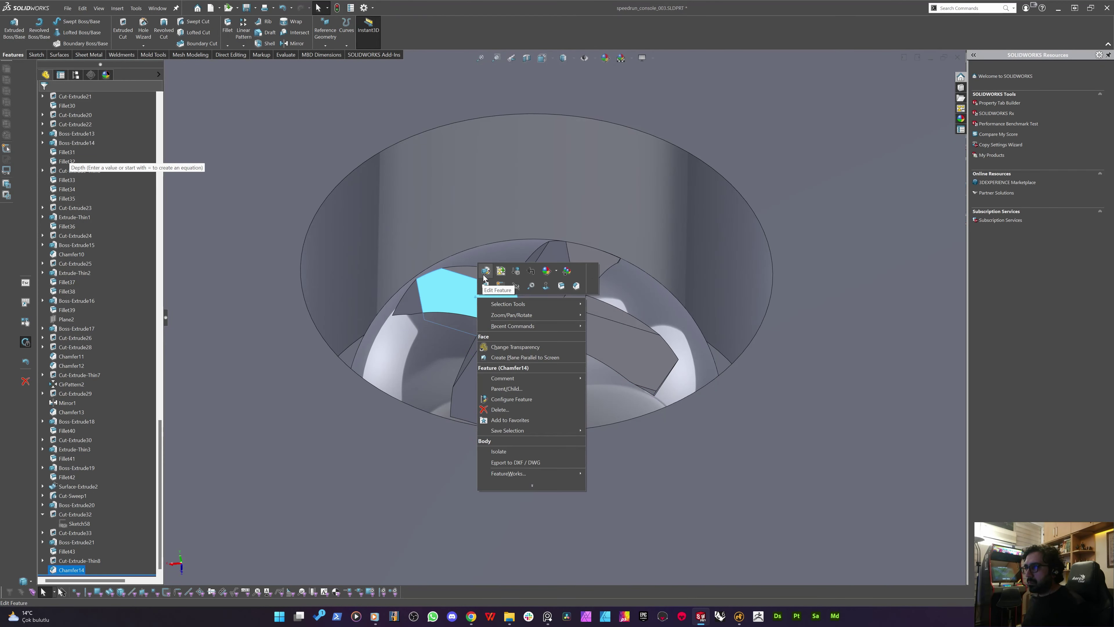
click(482, 277)
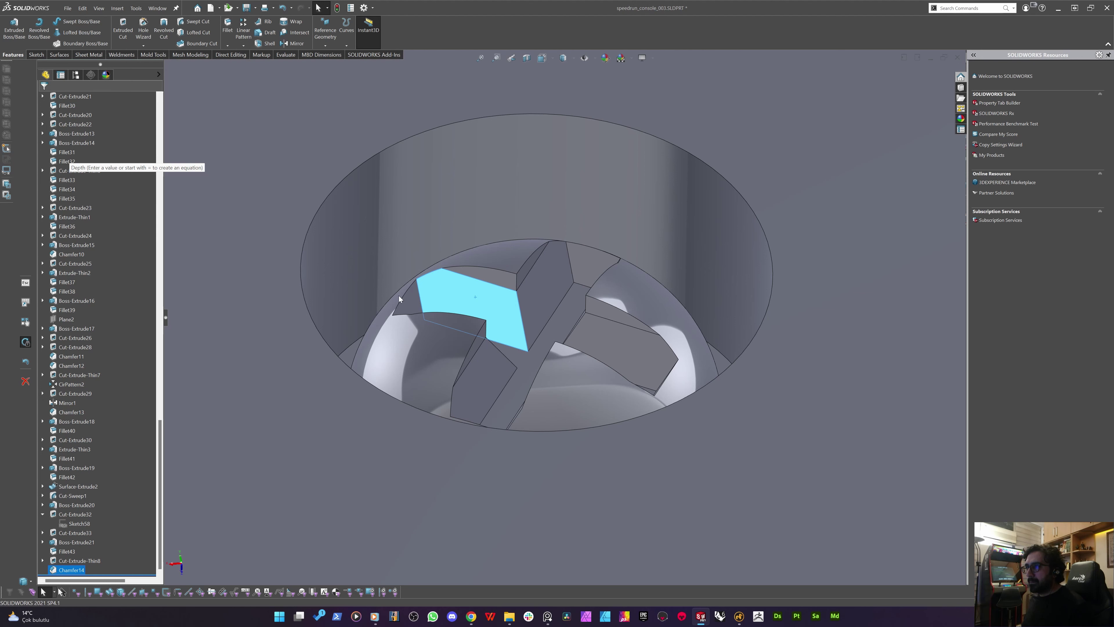
click(60, 236)
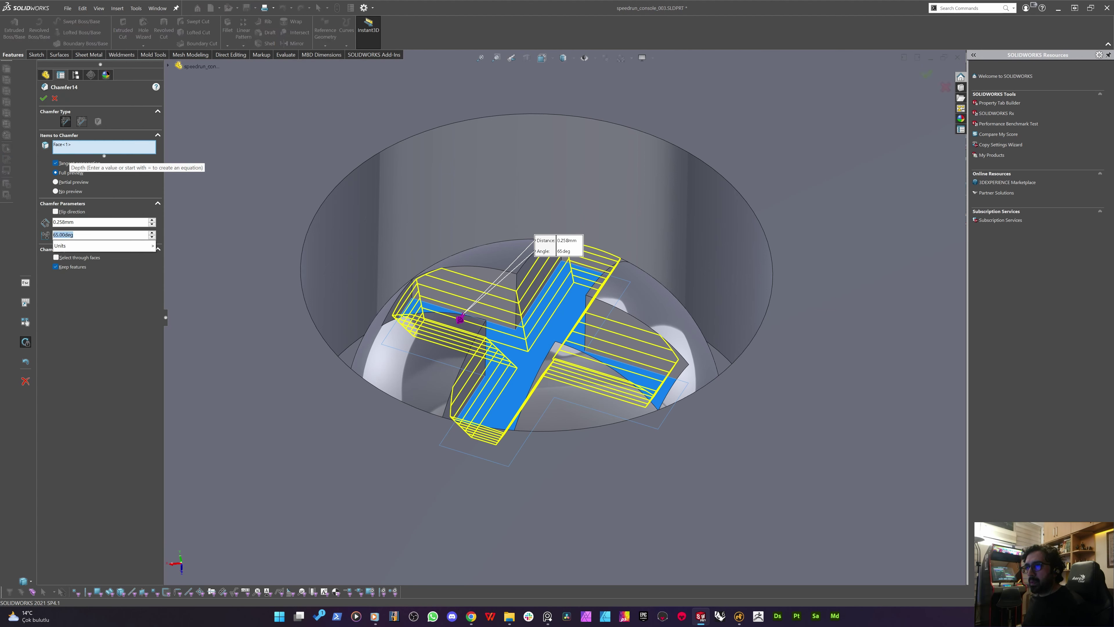
text(45)
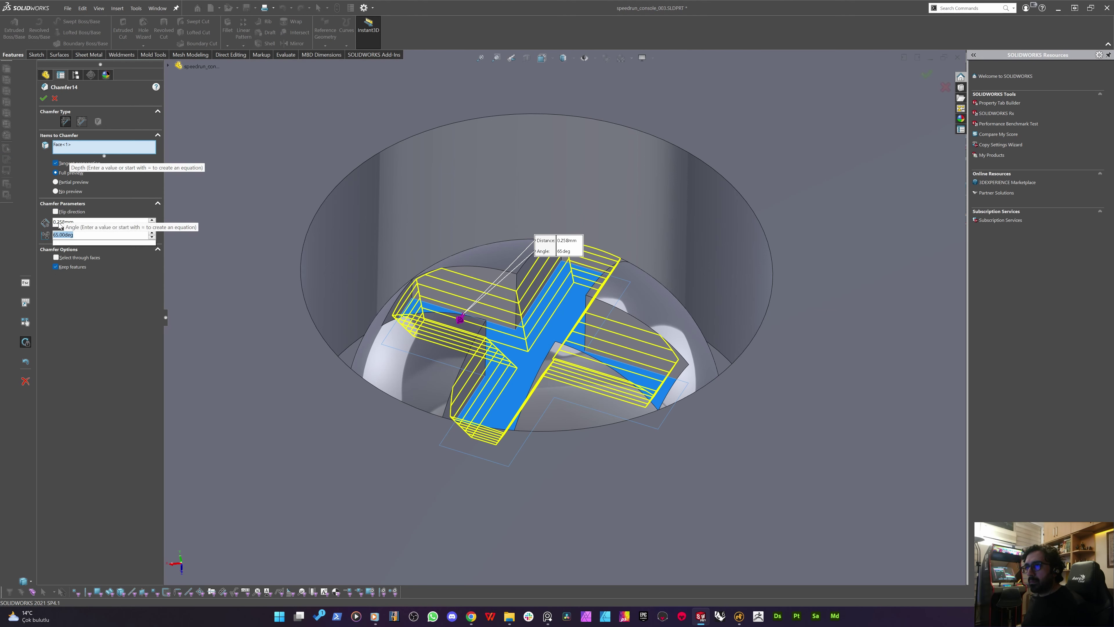
key(Return)
text(6)
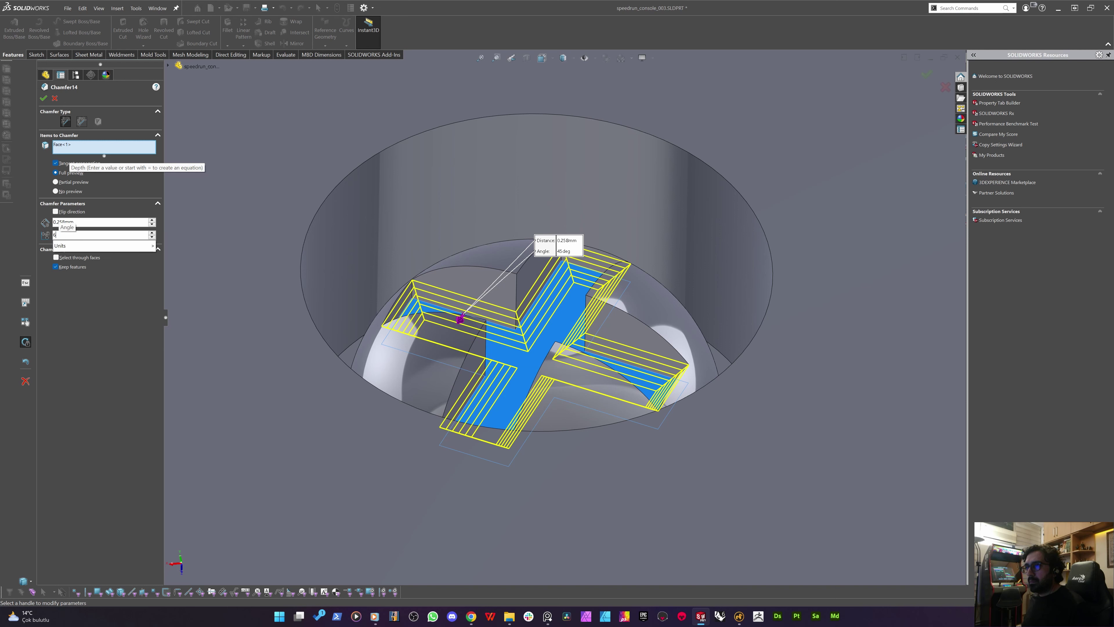
key(Return)
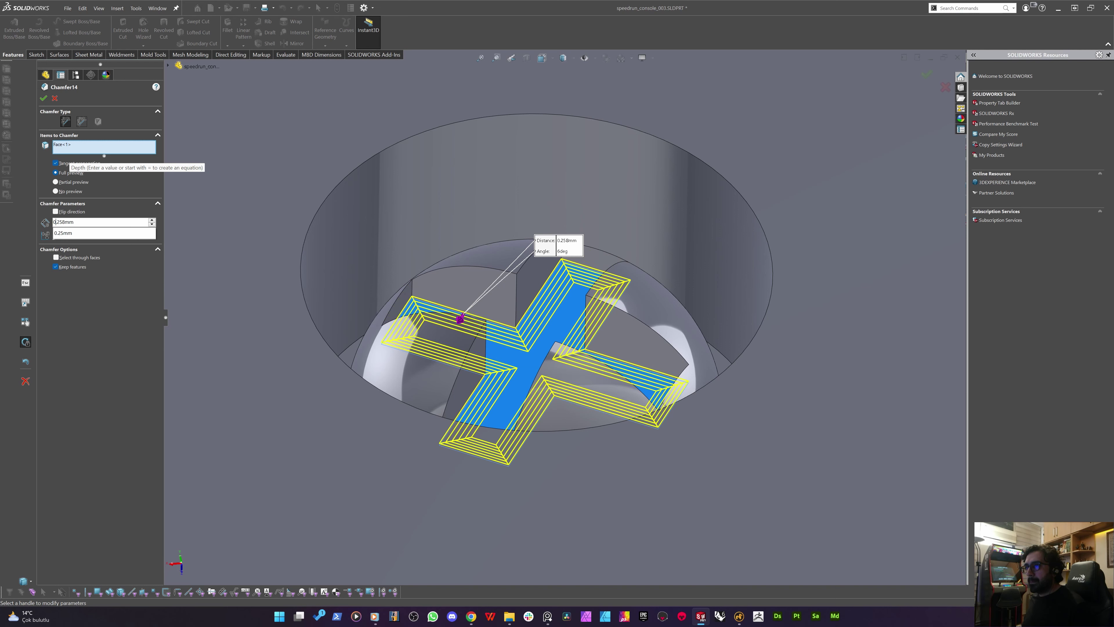
text(0.5)
key(Return)
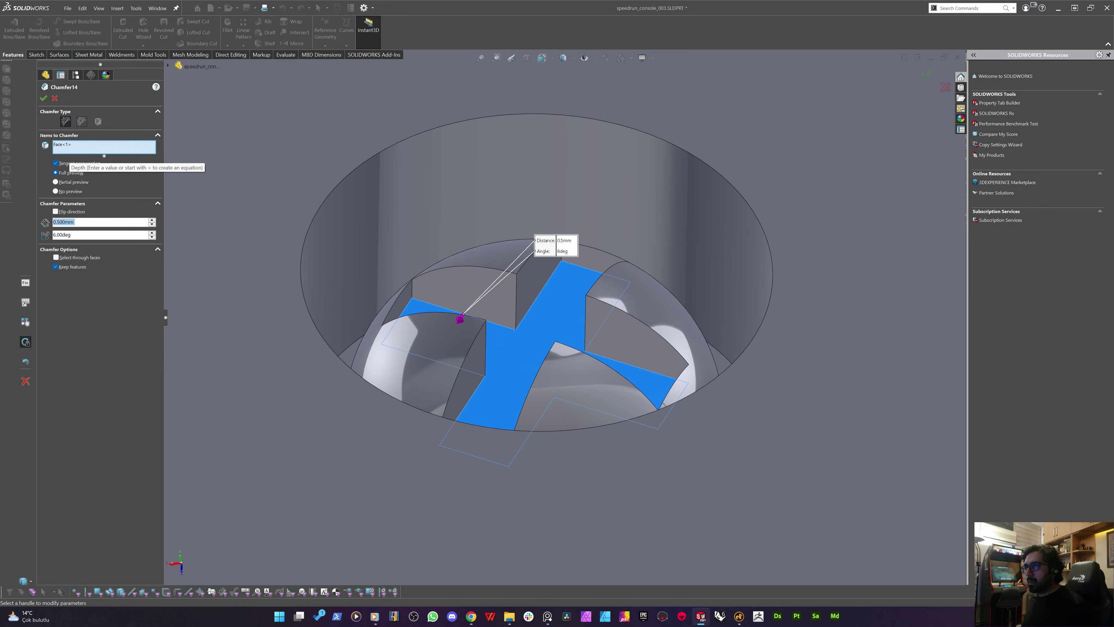
Set the recess chamfer's angle to 60 degrees and its distance to 0.4 mm
text(,8)
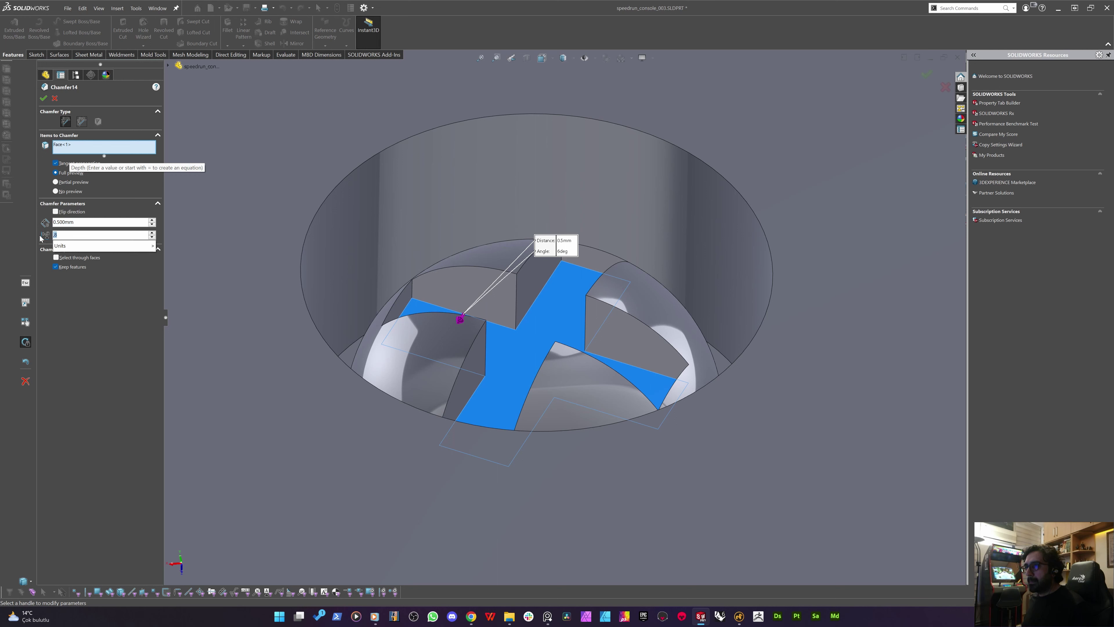
text(0)
key(Return)
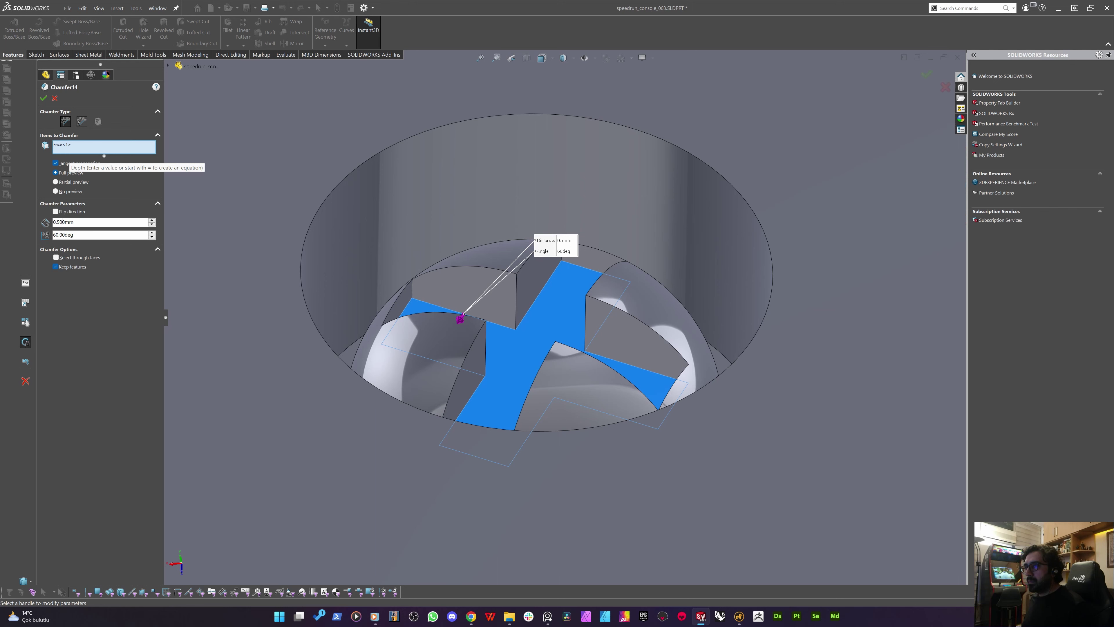
text(0.4)
key(Return)
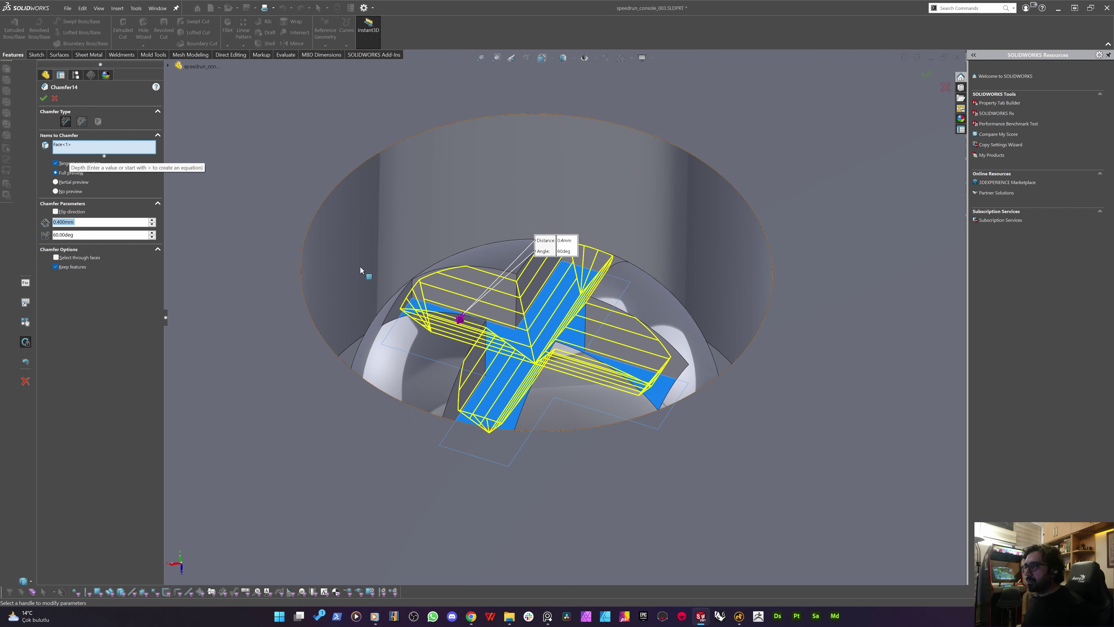
Try an 80-degree angle for the recess chamfer, and settle on 70 degrees
middle_drag(517, 304, 487, 356)
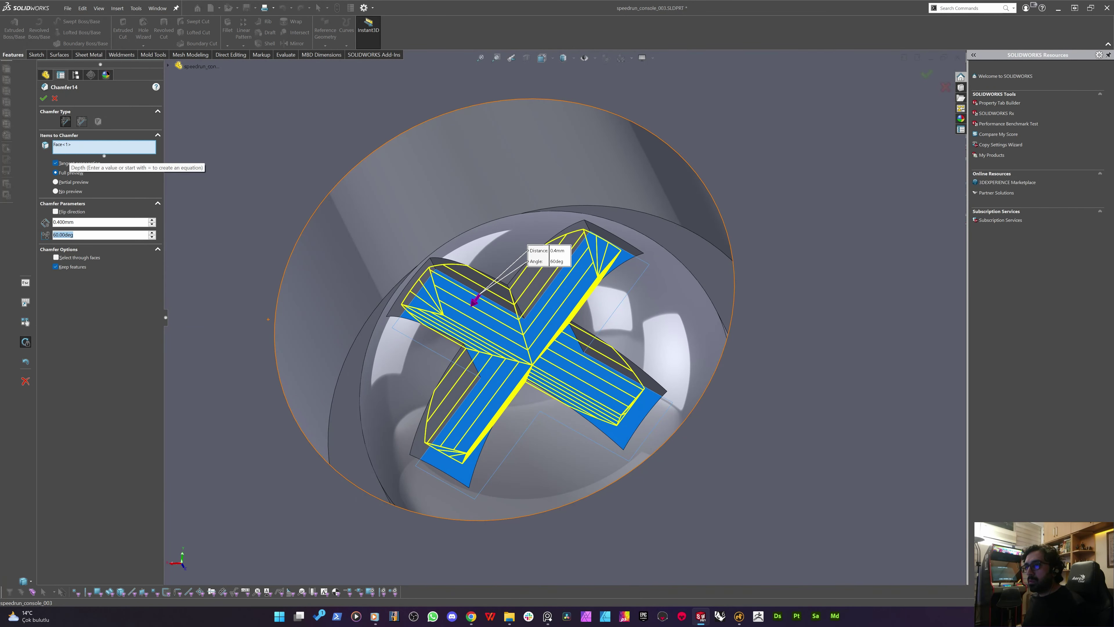
text(80)
key(Return)
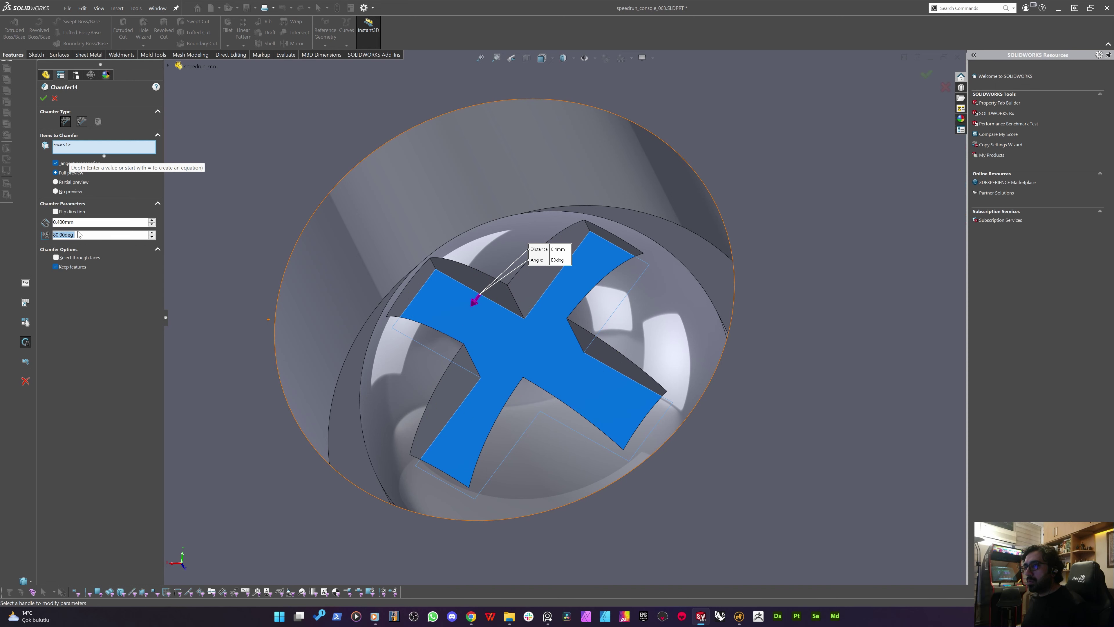
text(60)
text(70)
key(Return)
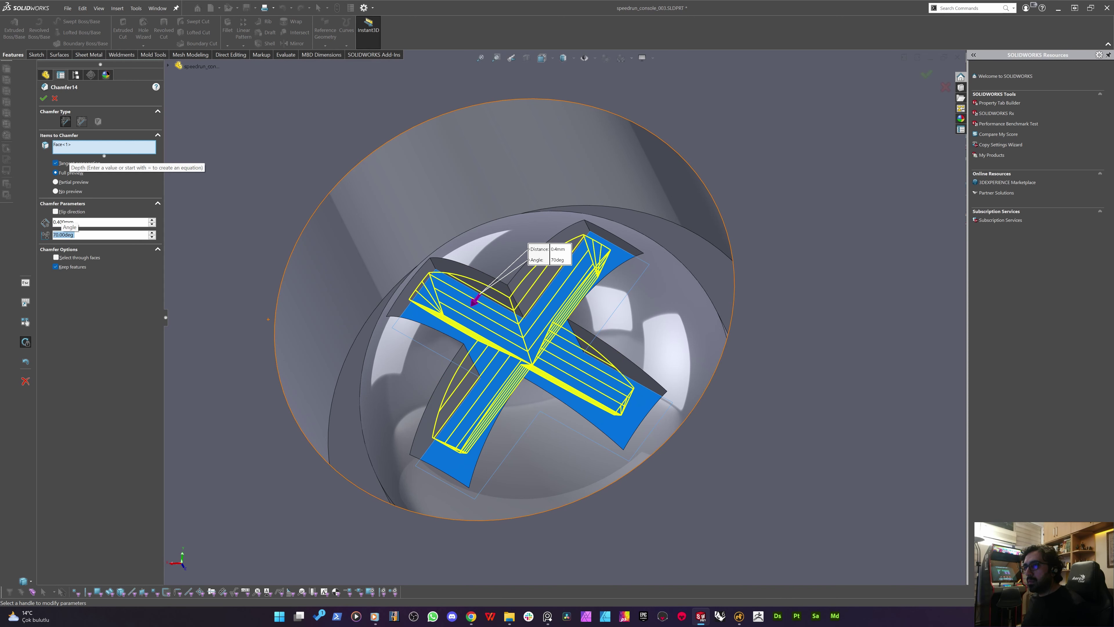
Set the recess chamfer's distance to 0.3 mm and finish the edit
text(,63)
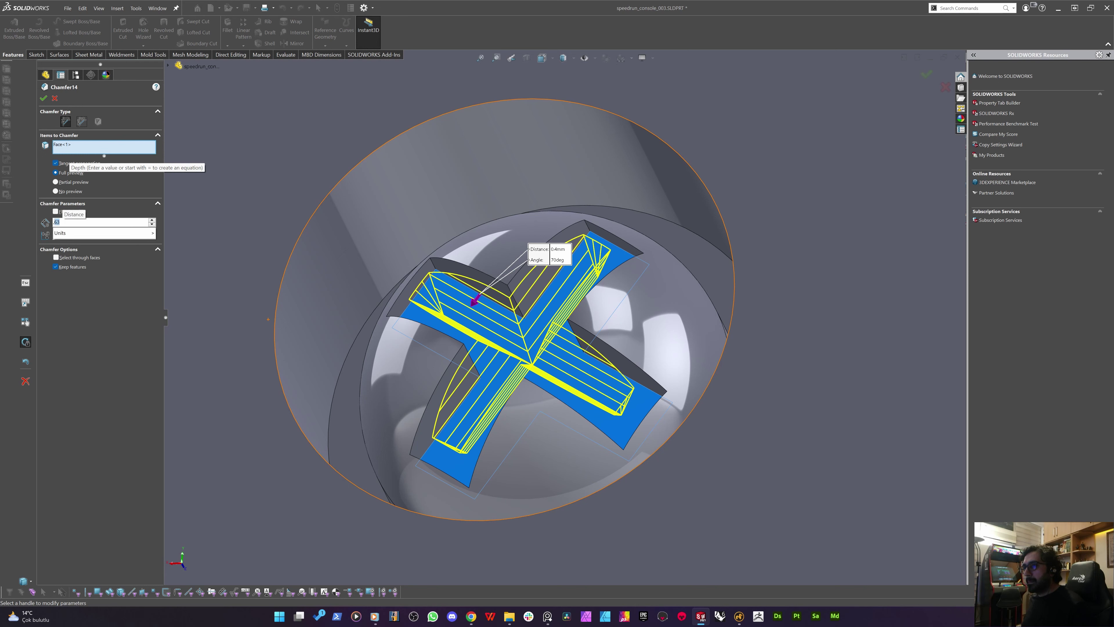
key(Return)
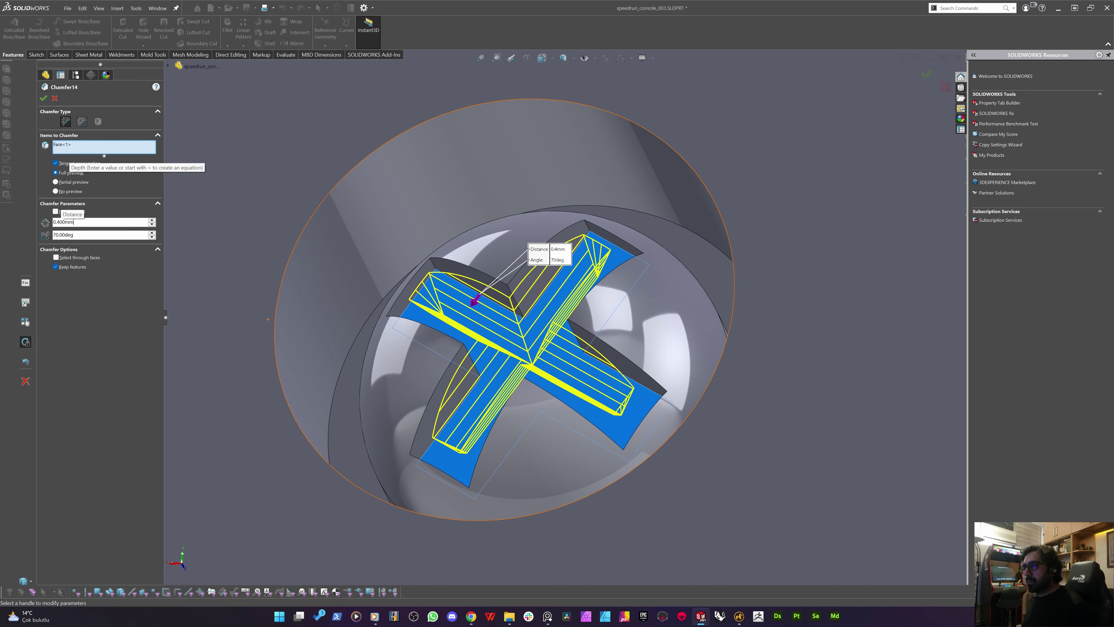
text(,3)
key(Return)
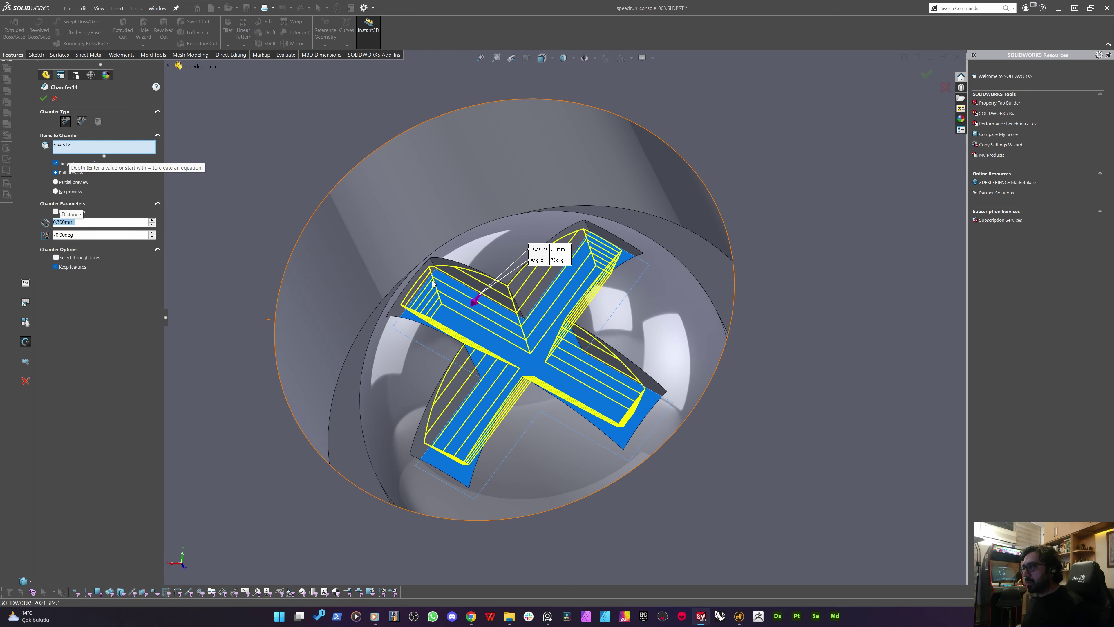
key(Return)
Start a chamfer on the four inner corner edges where the arms of the cross recess meet
mouse_move(492, 354)
middle_down()
mouse_move(499, 362)
mouse_move(492, 298)
mouse_move(504, 361)
middle_up()
click(227, 45)
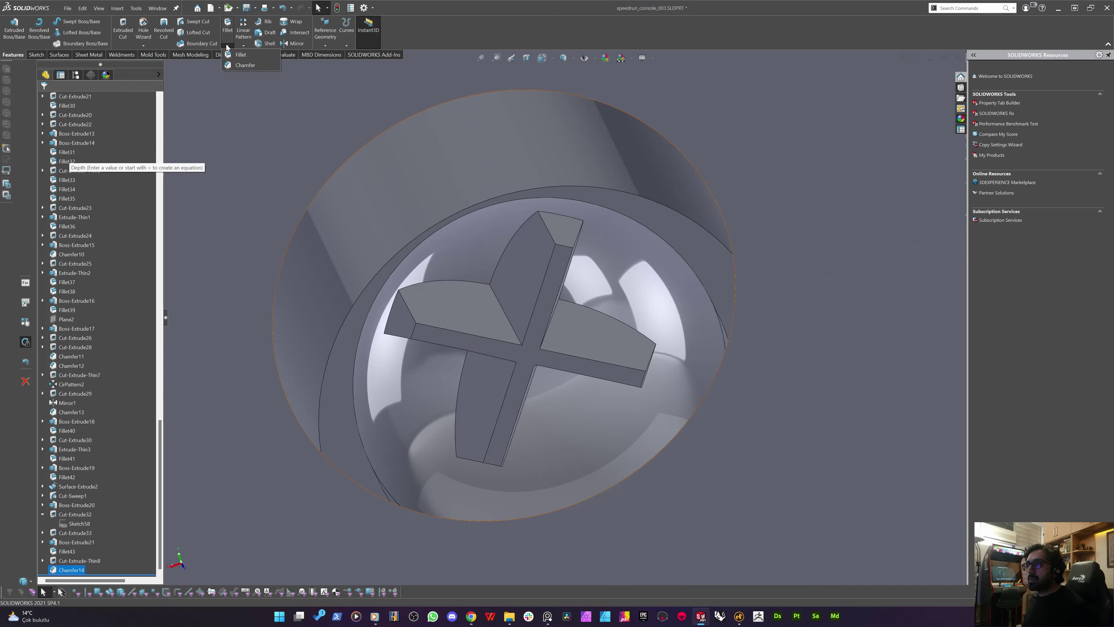
click(242, 64)
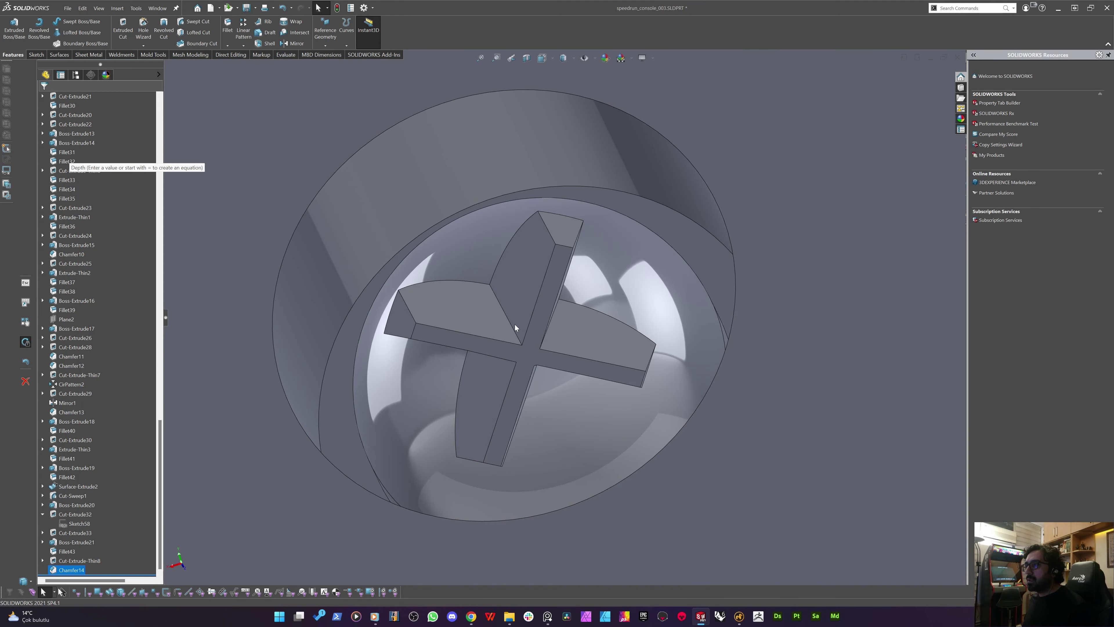
click(508, 318)
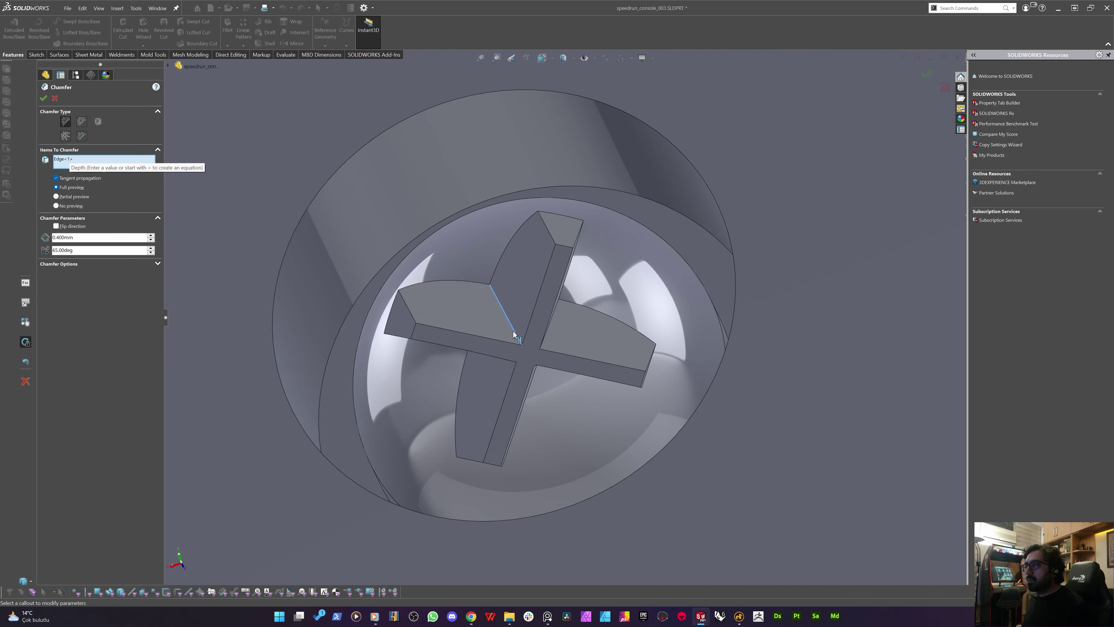
click(551, 330)
middle_drag(552, 330, 490, 360)
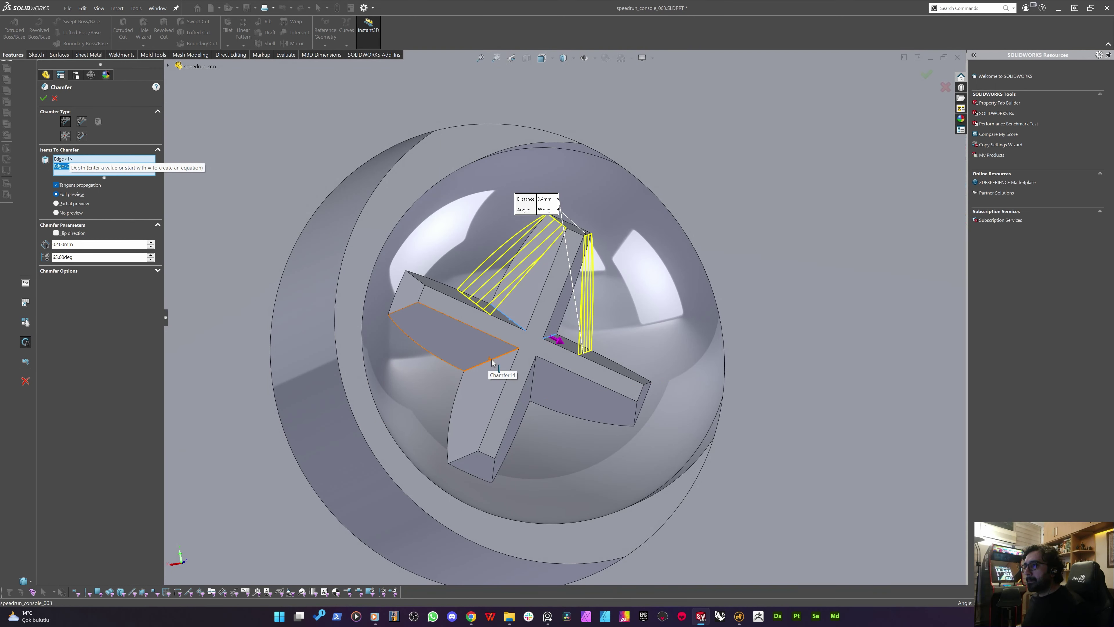
click(491, 362)
click(532, 373)
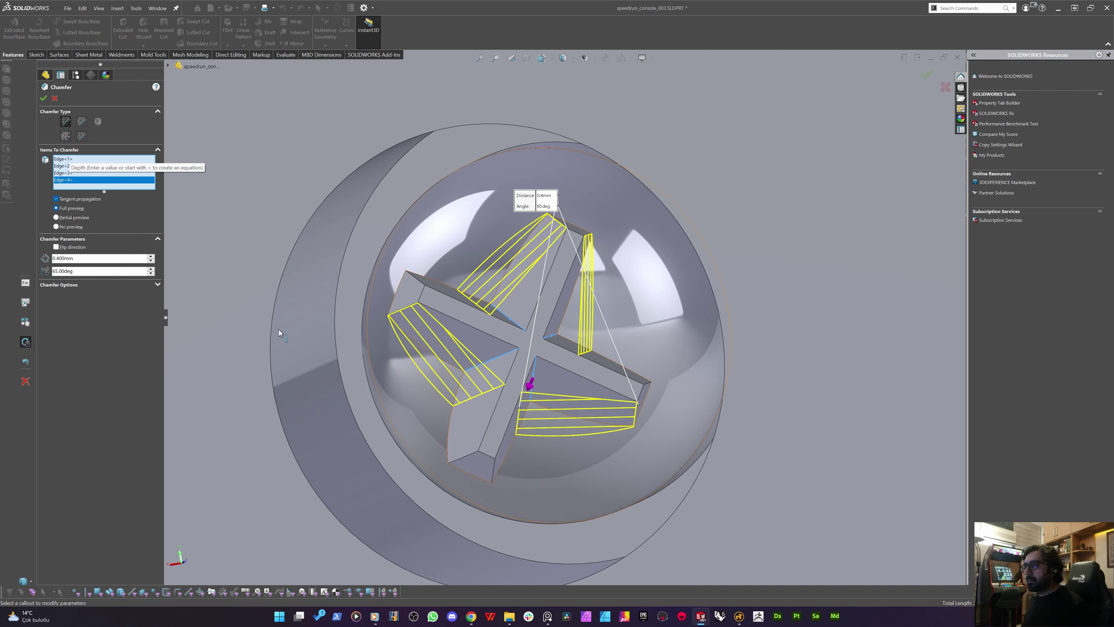
Set the corner chamfer's angle to 45 degrees, try a distance of 0.1 mm, and apply it at 0.2 mm
double_click(82, 272)
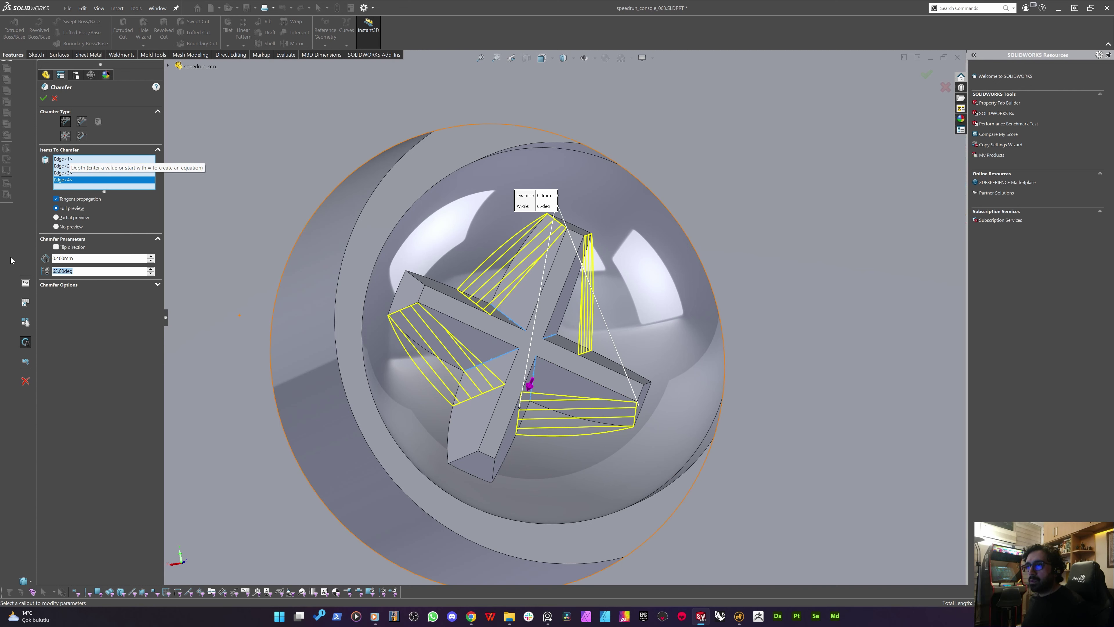
text(45)
key(Return)
text(0.1)
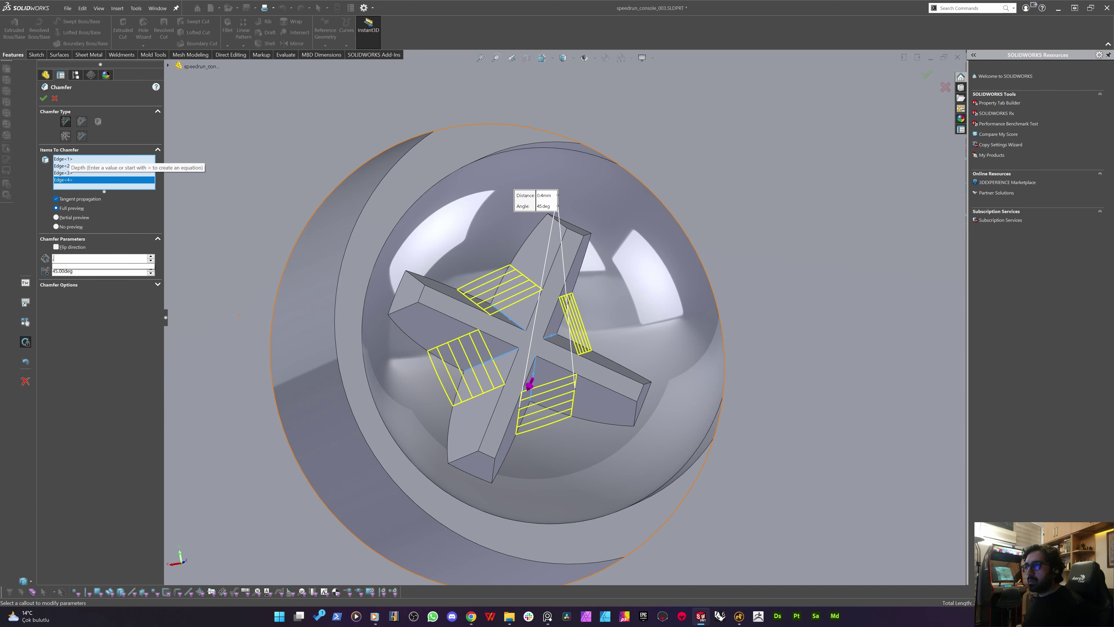
key(Return)
text(0.2)
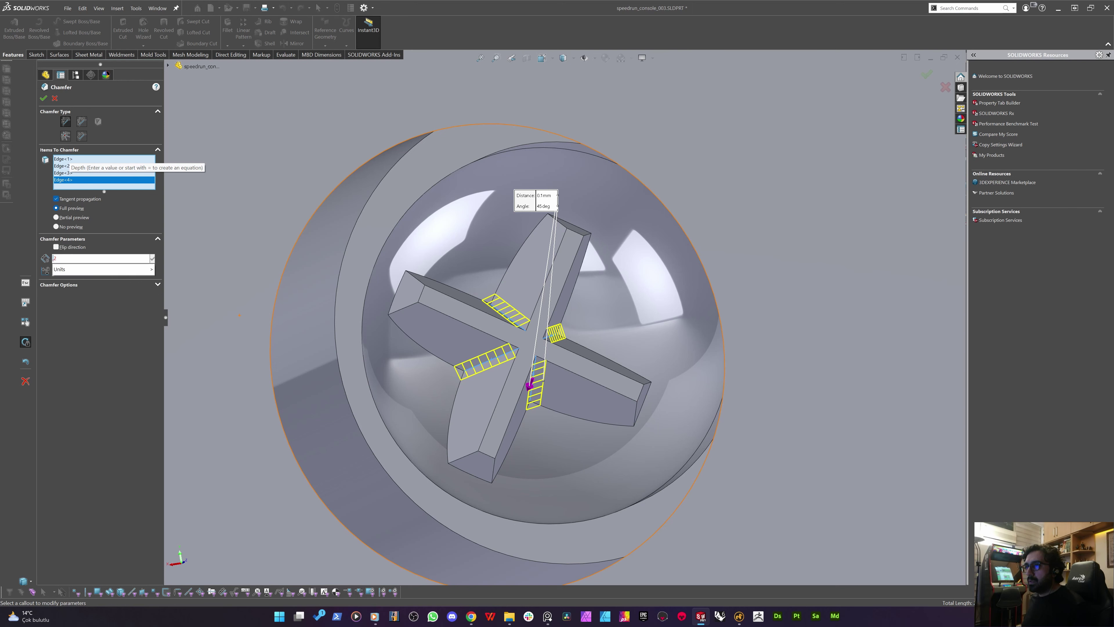
key(Return)
scroll(505, 281, down, 10)
scroll(592, 194, up, 10)
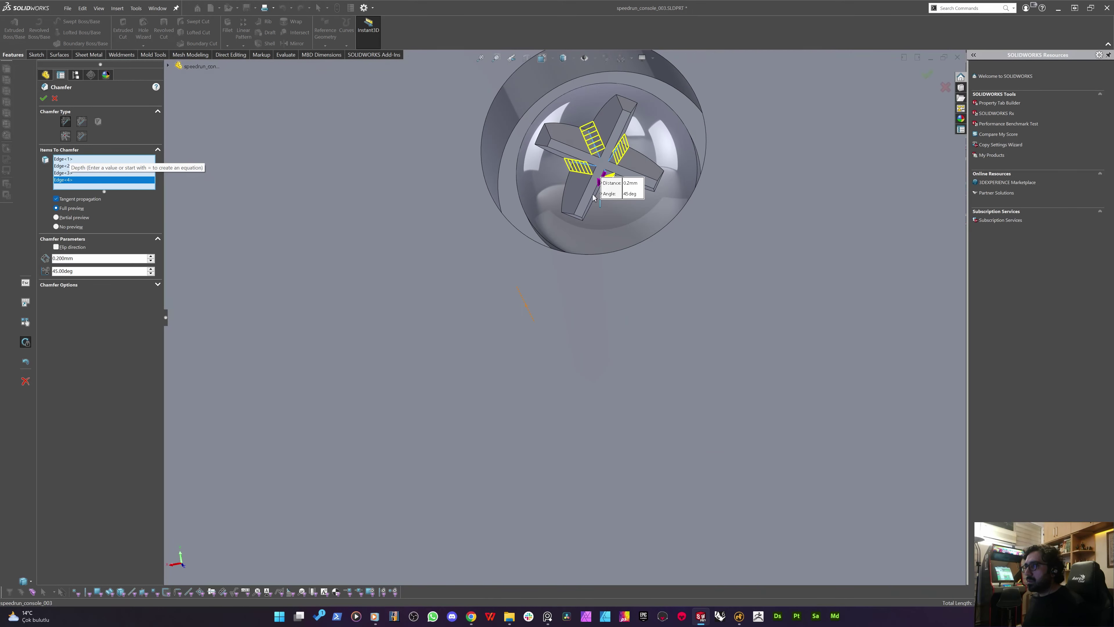
key(Return)
scroll(551, 184, up, 5)
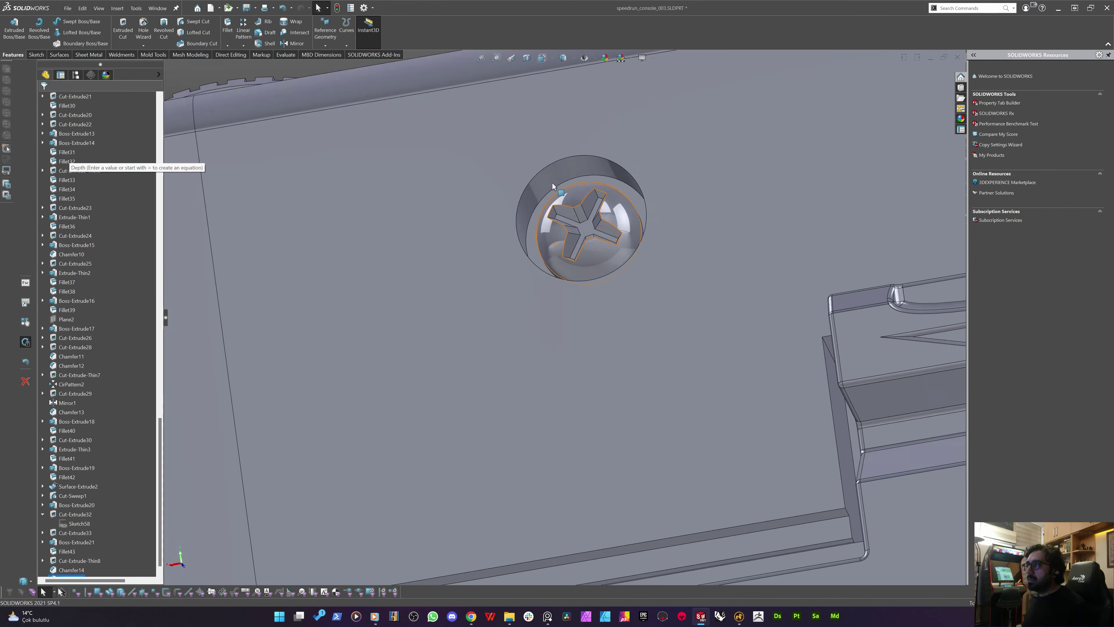
Reopen the chamfer on the cross recess walls and set its angle to 75 degrees
middle_drag(566, 256, 533, 240)
scroll(575, 242, down, 8)
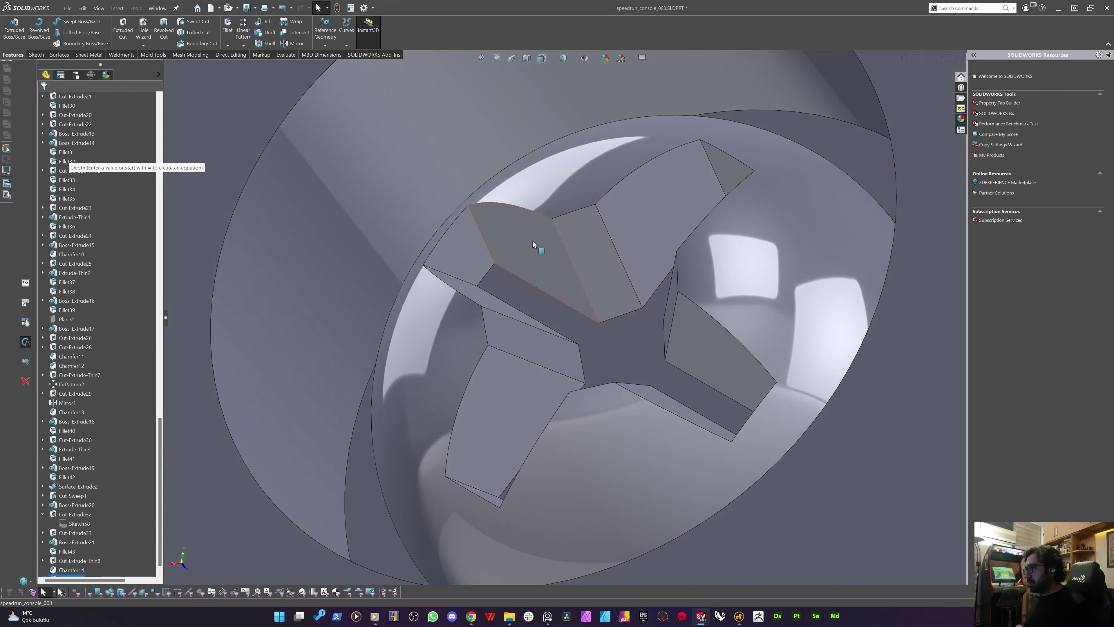
click(533, 240)
right_click(518, 226)
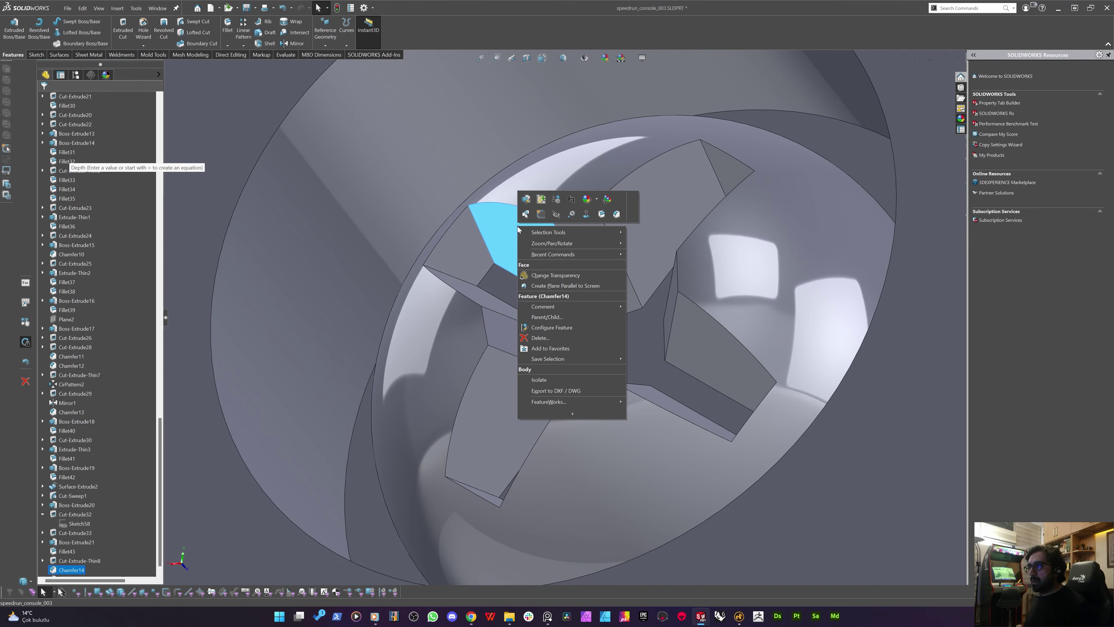
click(525, 201)
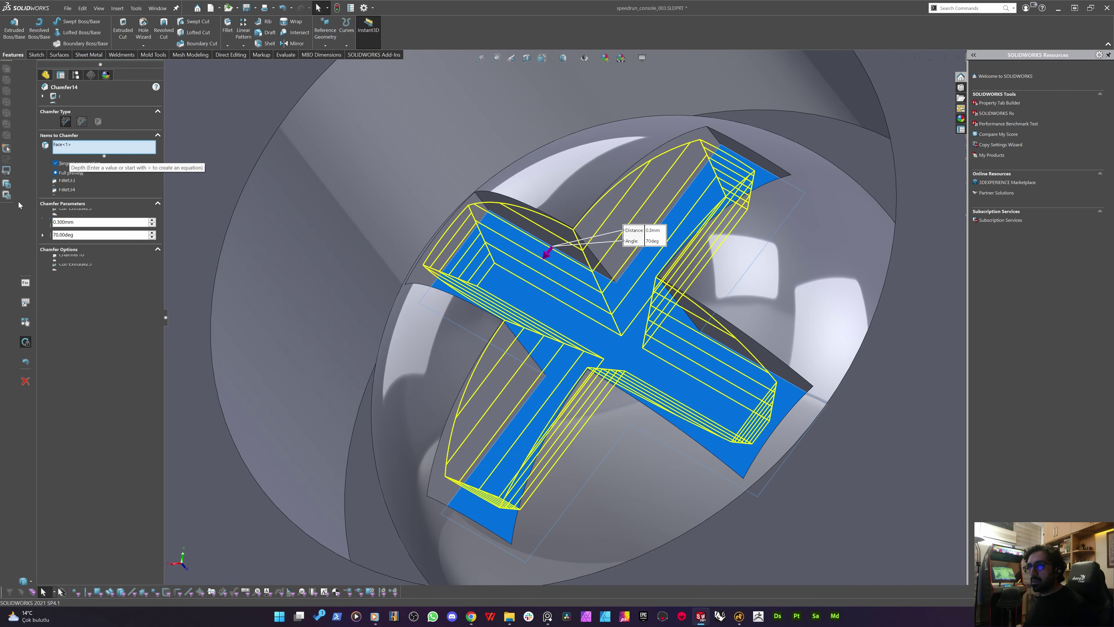
key(Tab)
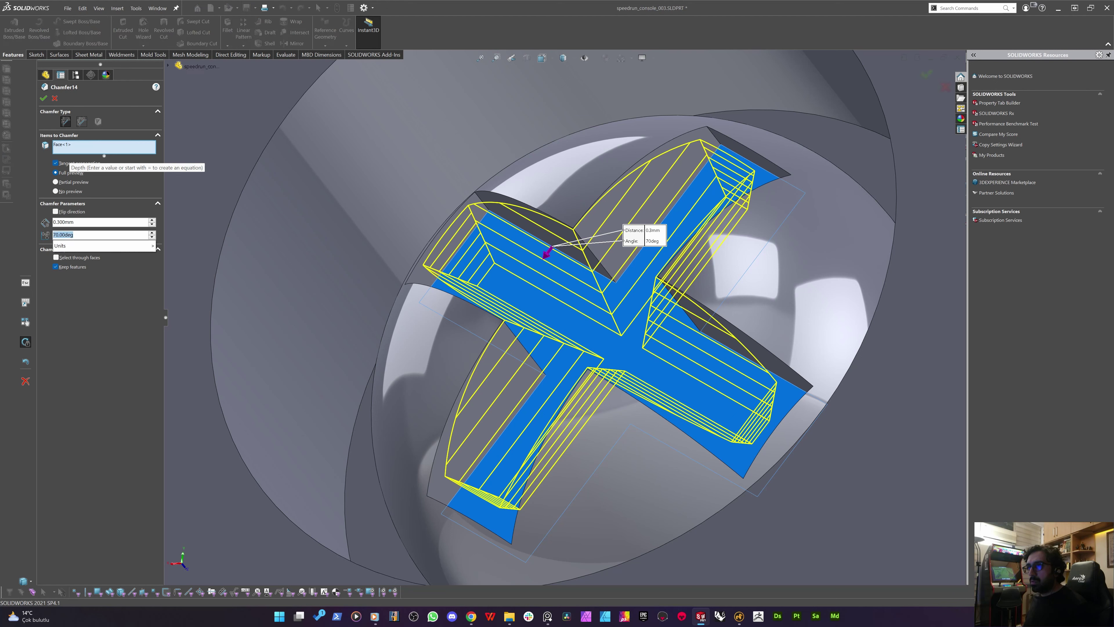
text(75)
key(Return)
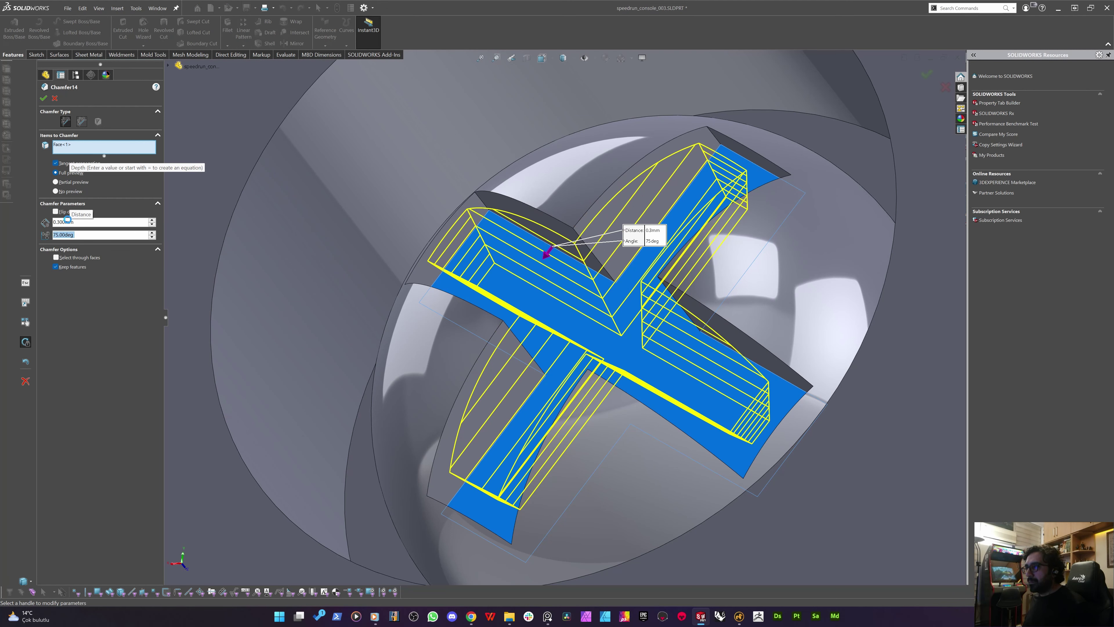
key(Return)
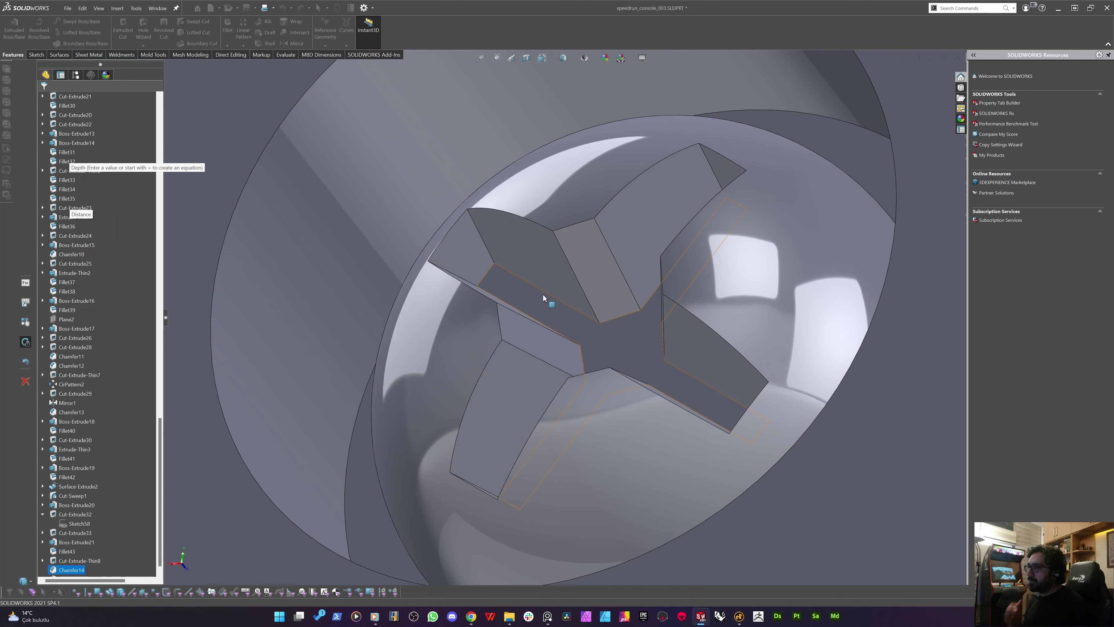
Edit the thin cut that forms the cross recess and set its mid-plane thickness to 1 mm
scroll(543, 298, up, 5)
click(545, 238)
scroll(522, 272, up, 2)
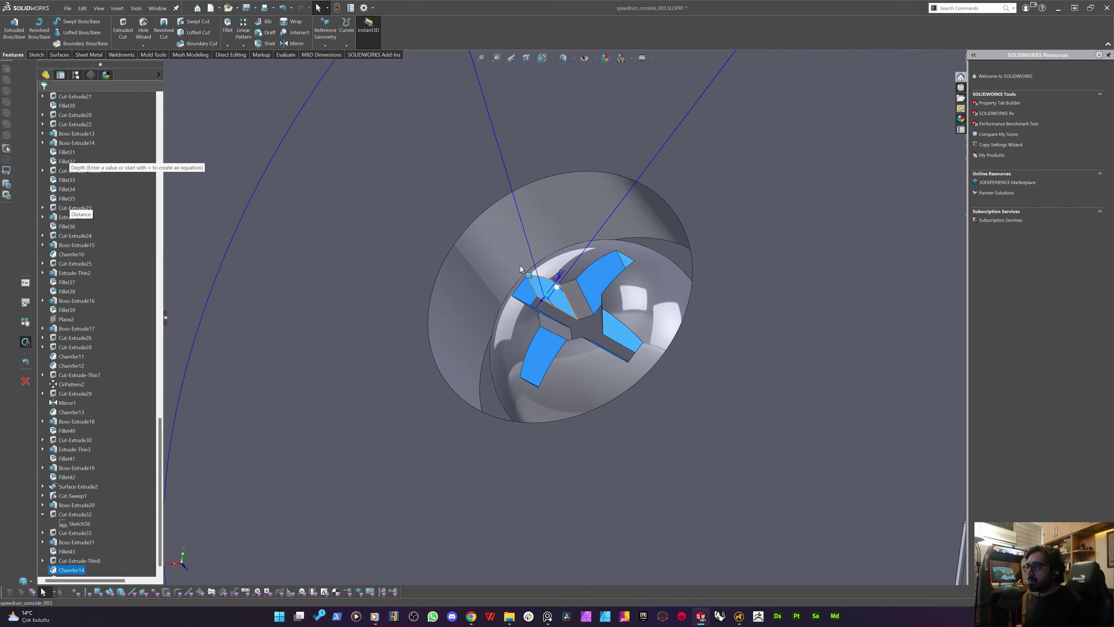
click(74, 561)
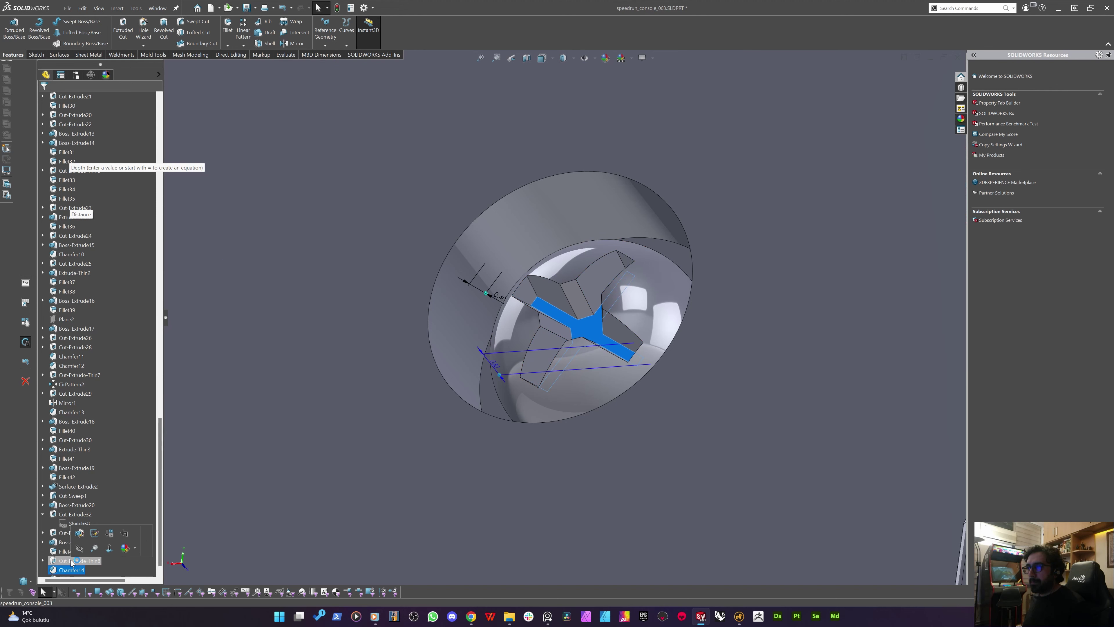
middle_drag(441, 341, 499, 368)
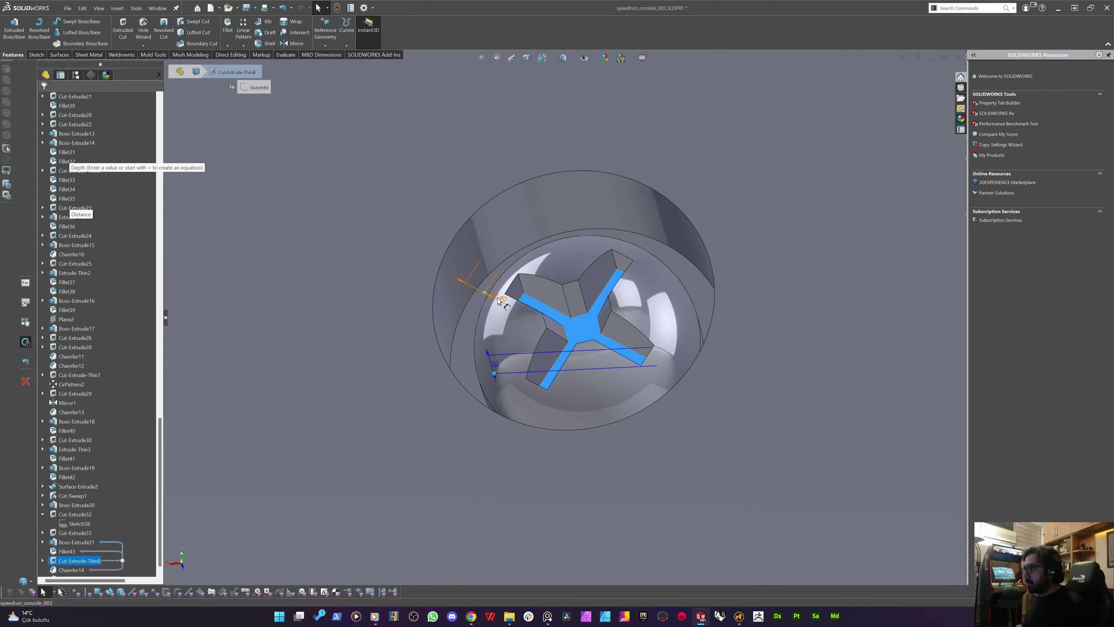
middle_drag(576, 401, 565, 315)
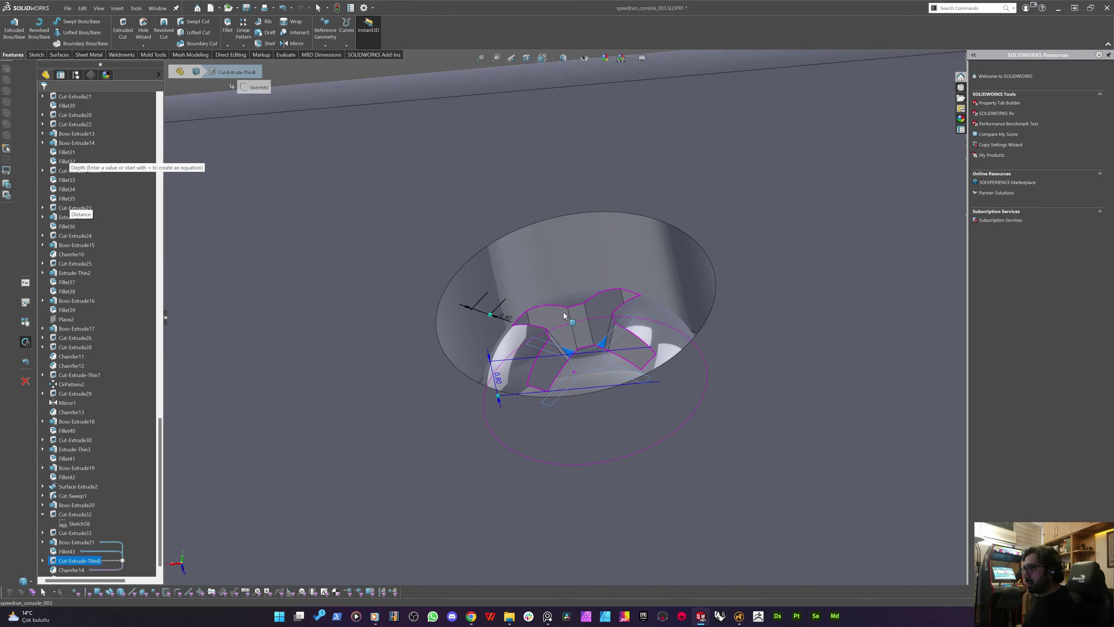
right_click(79, 561)
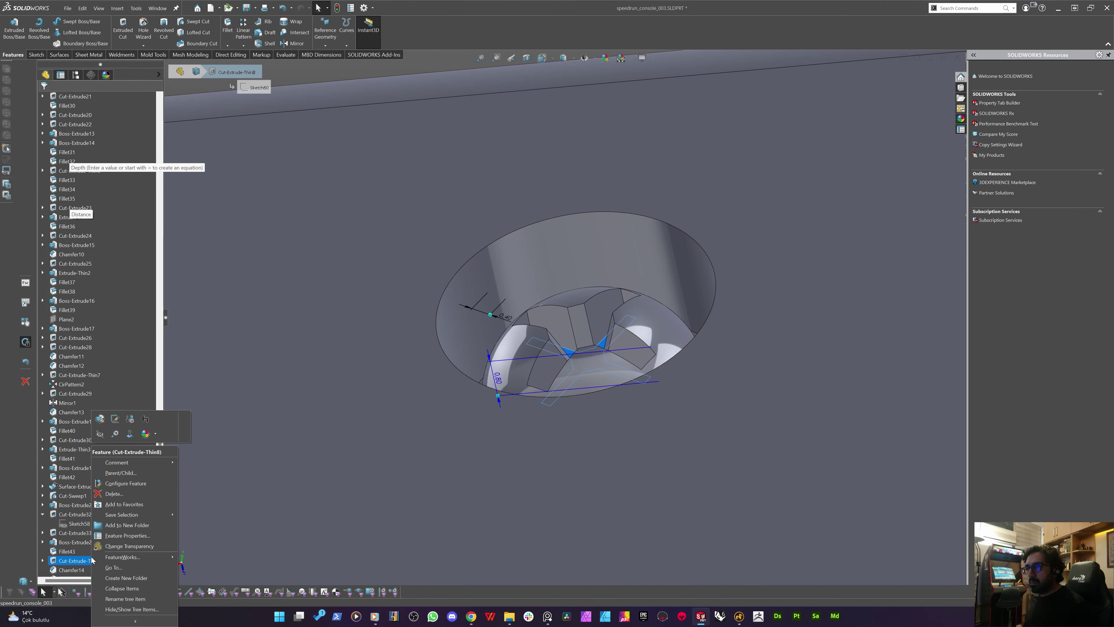
click(99, 424)
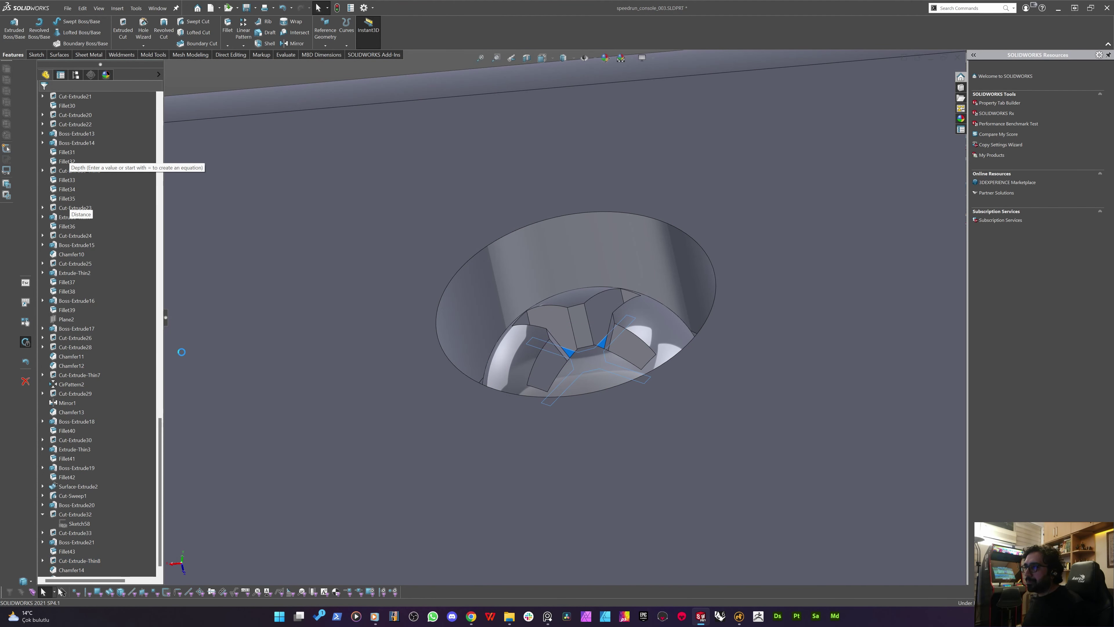
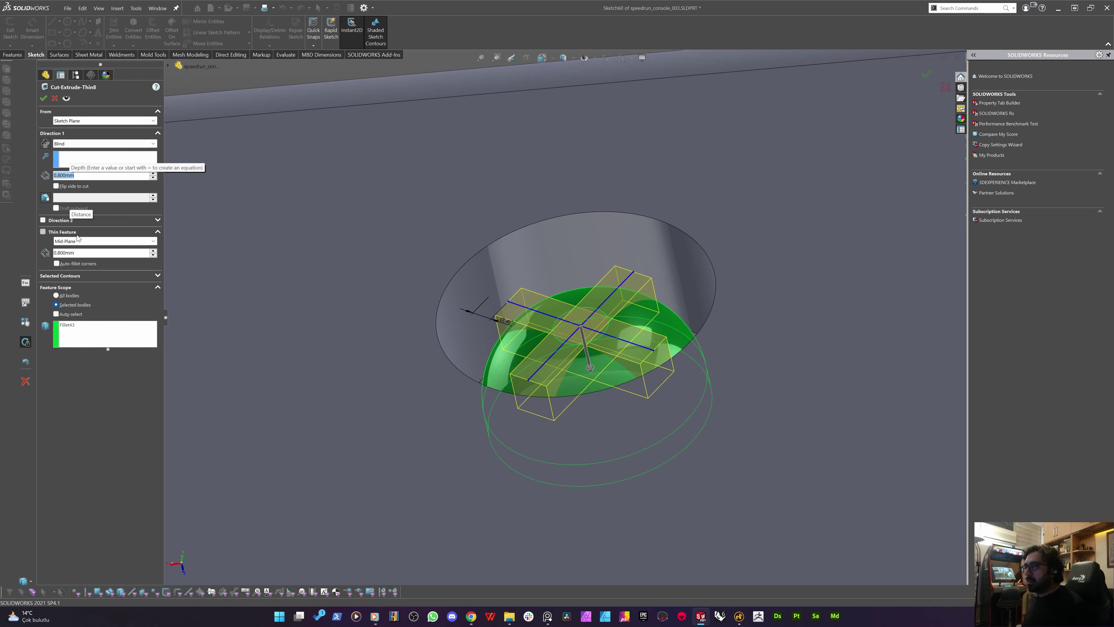
text(1)
key(Return)
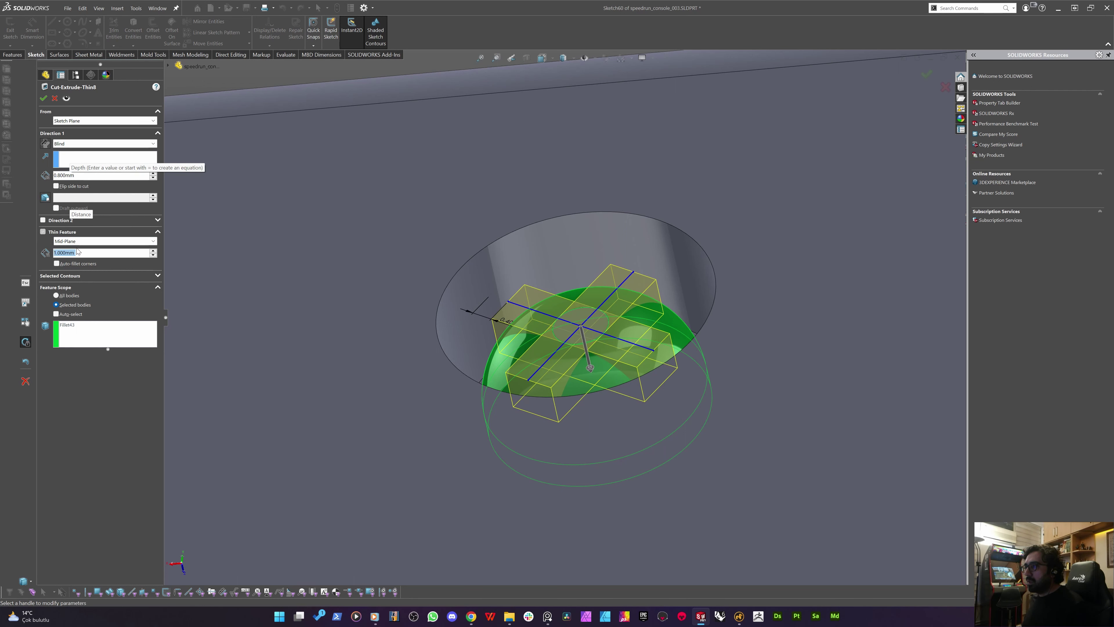
key(Return)
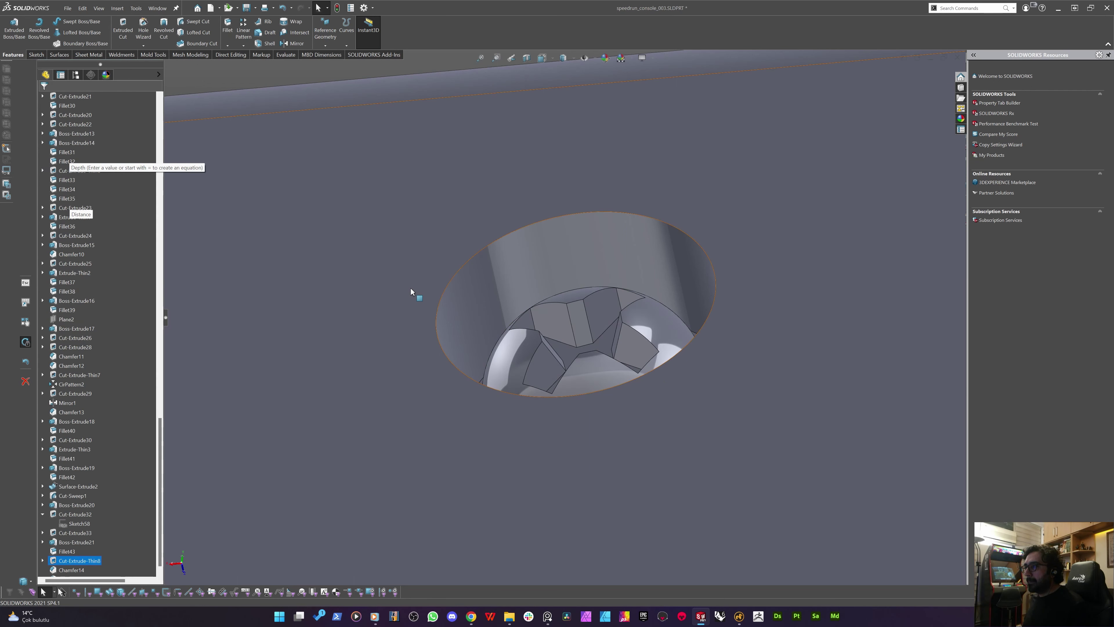
Examine the screw head and its cross recess from several angles, in proportion to the hole and the battery latch
middle_drag(509, 300, 519, 389)
scroll(515, 414, up, 10)
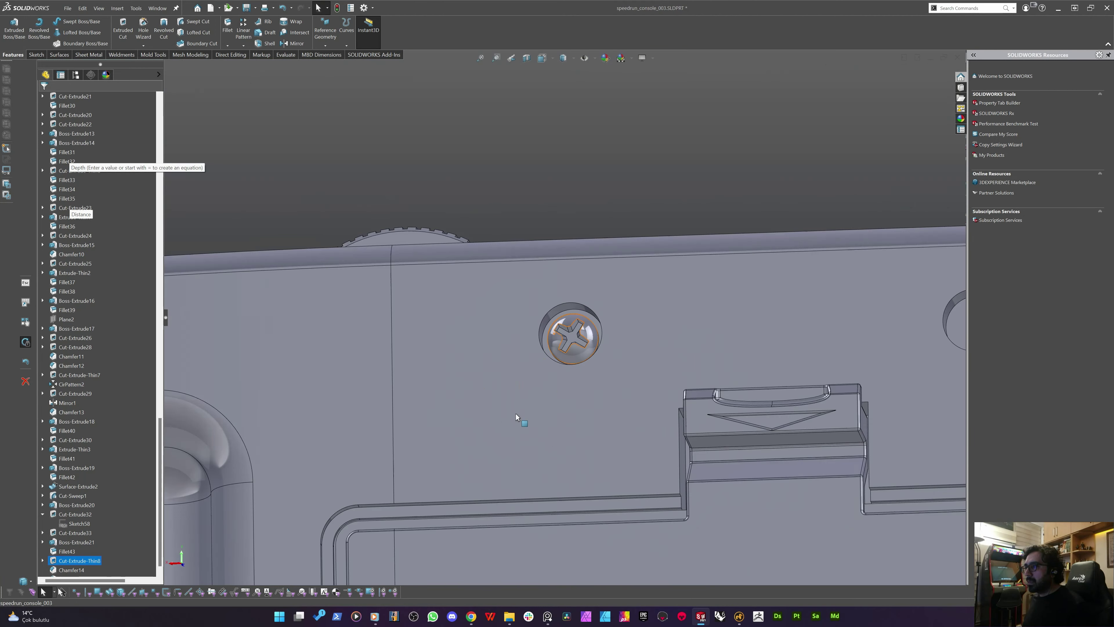
click(541, 259)
scroll(541, 262, up, 2)
scroll(526, 277, down, 8)
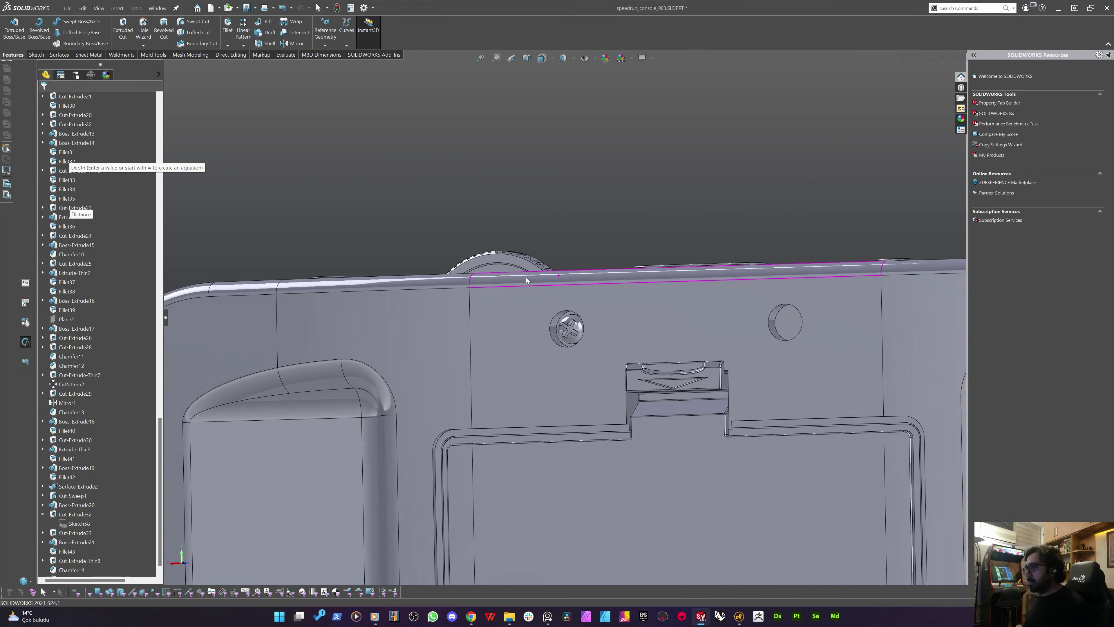
middle_drag(674, 240, 746, 218)
click(745, 218)
scroll(649, 252, up, 3)
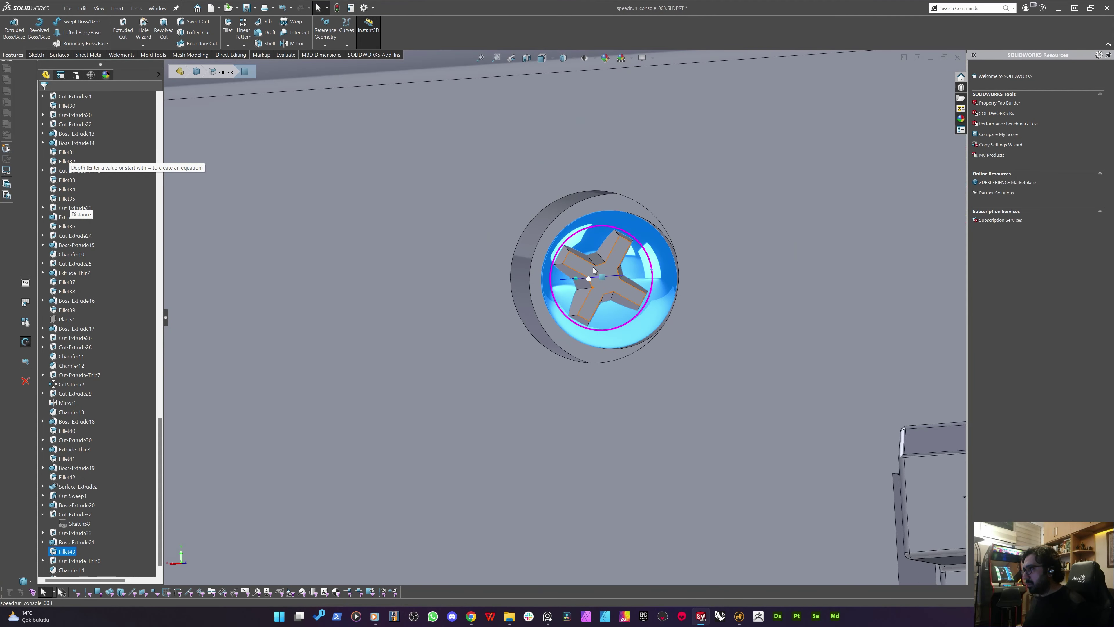
middle_drag(582, 261, 515, 221)
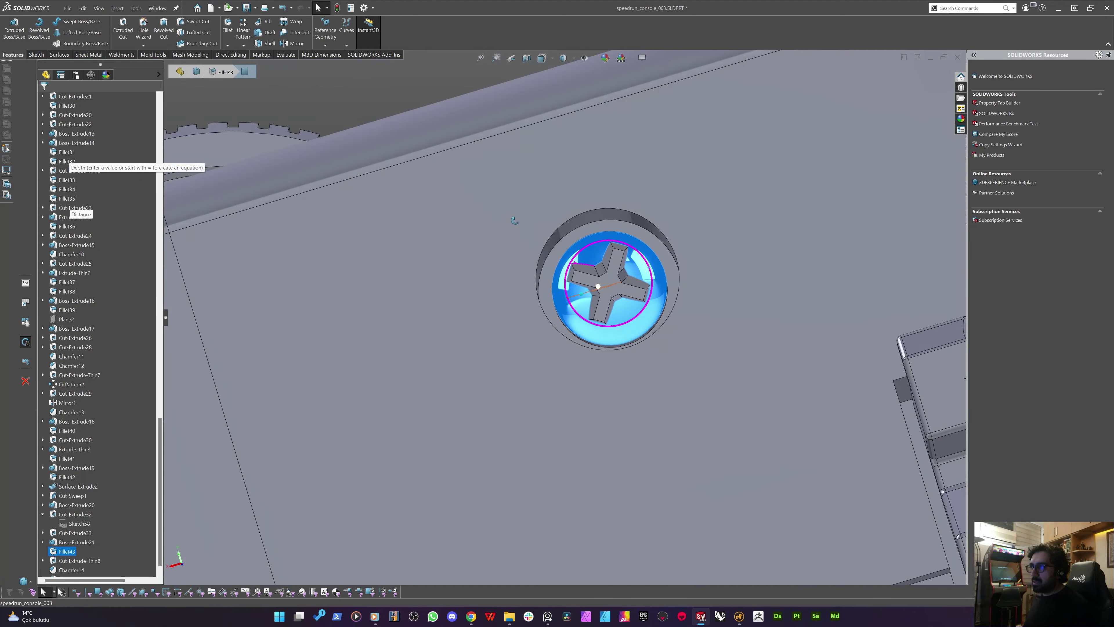
scroll(603, 289, down, 2)
scroll(603, 293, down, 2)
Set the offset between the hole's edge and the screw head's outline to 0.3 mm
click(604, 298)
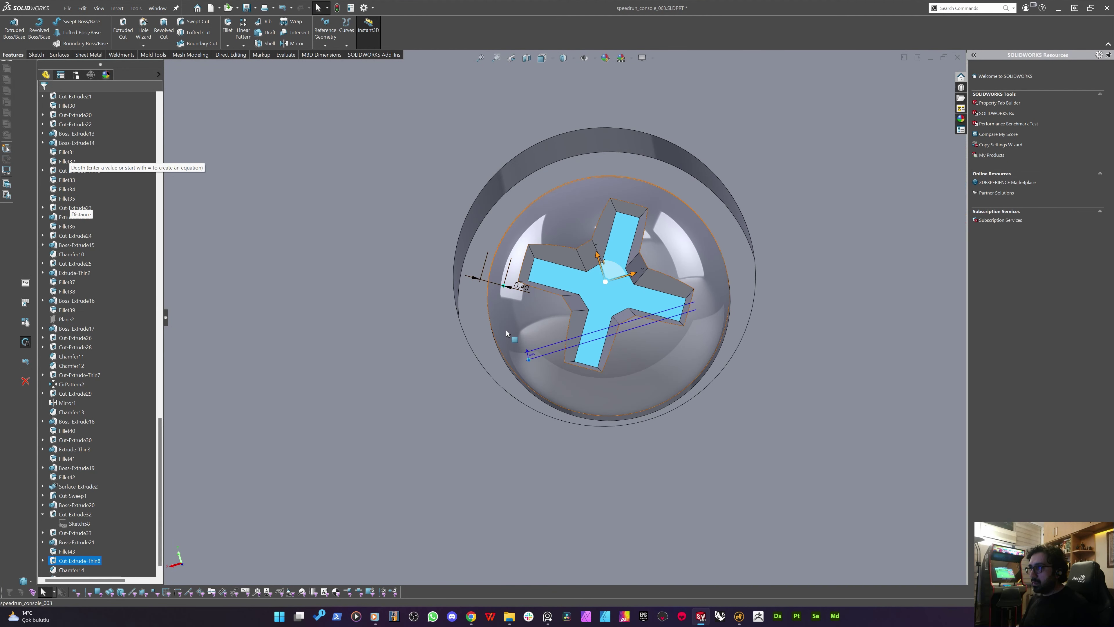
mouse_move(502, 337)
middle_down()
mouse_move(507, 325)
mouse_move(497, 342)
middle_up()
click(498, 347)
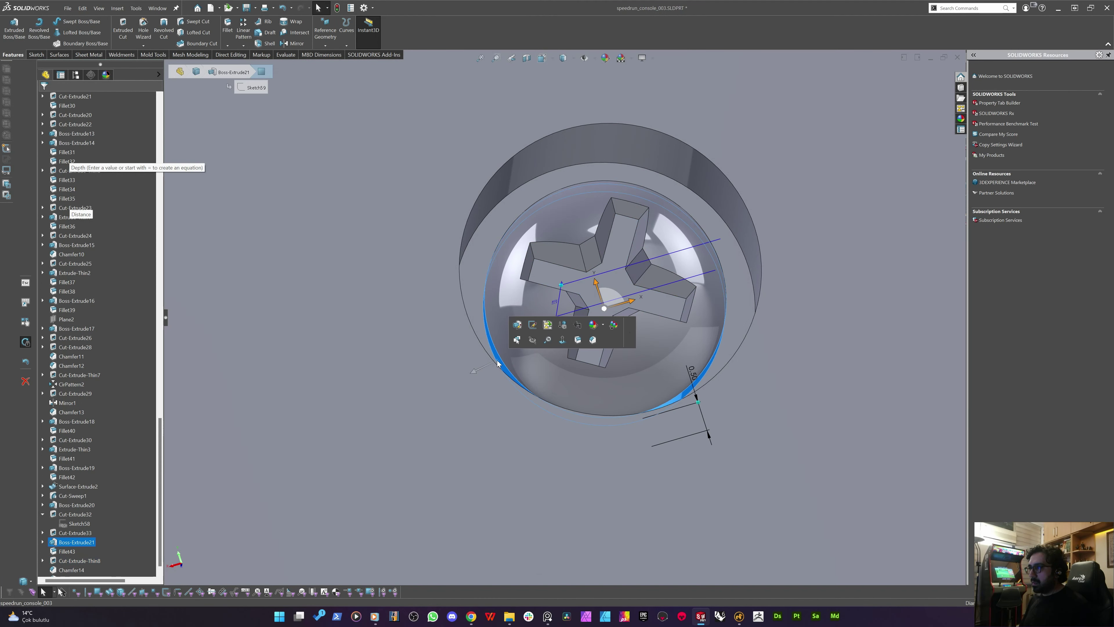
click(696, 380)
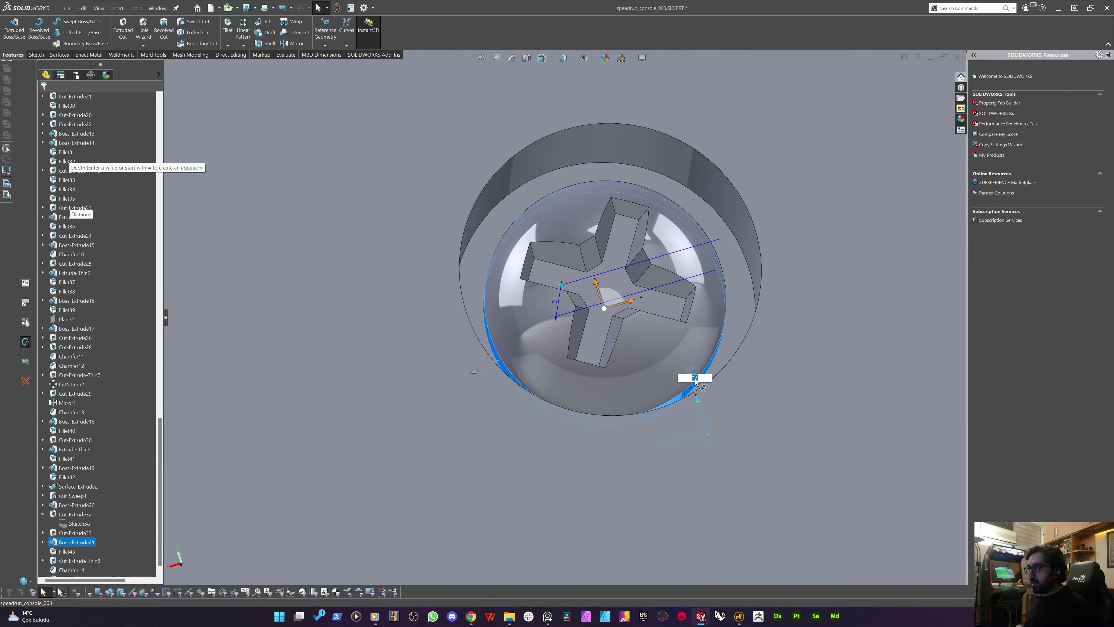
text(,3)
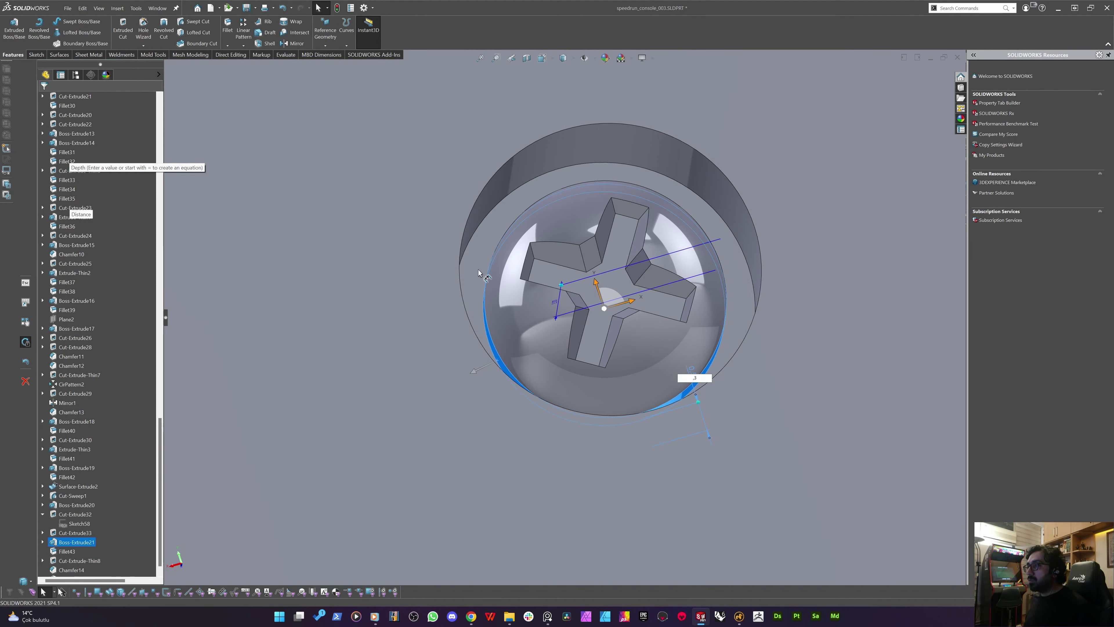
key(Return)
middle_drag(474, 291, 544, 262)
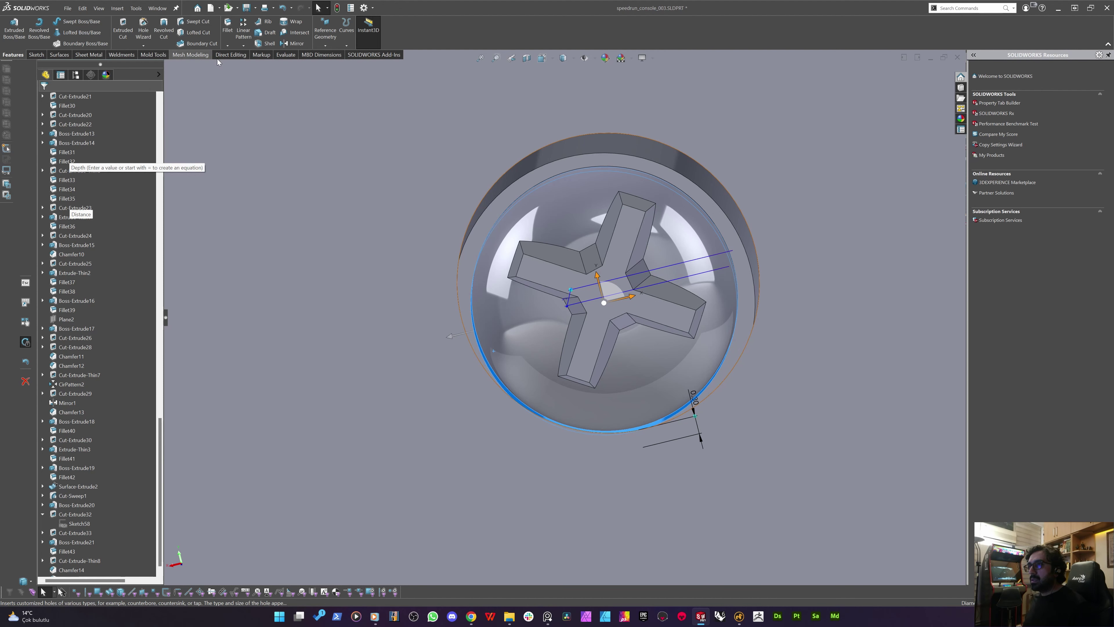
click(225, 54)
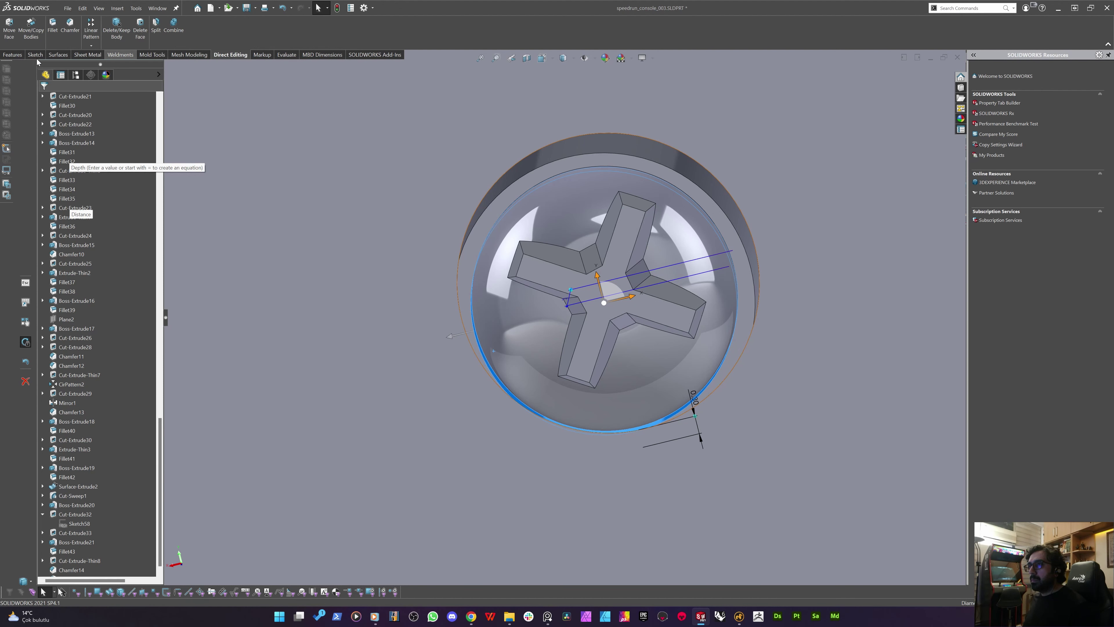
Fillet the rim edges of the seven screw holes on the console's back face with a 0.5 mm radius
click(9, 33)
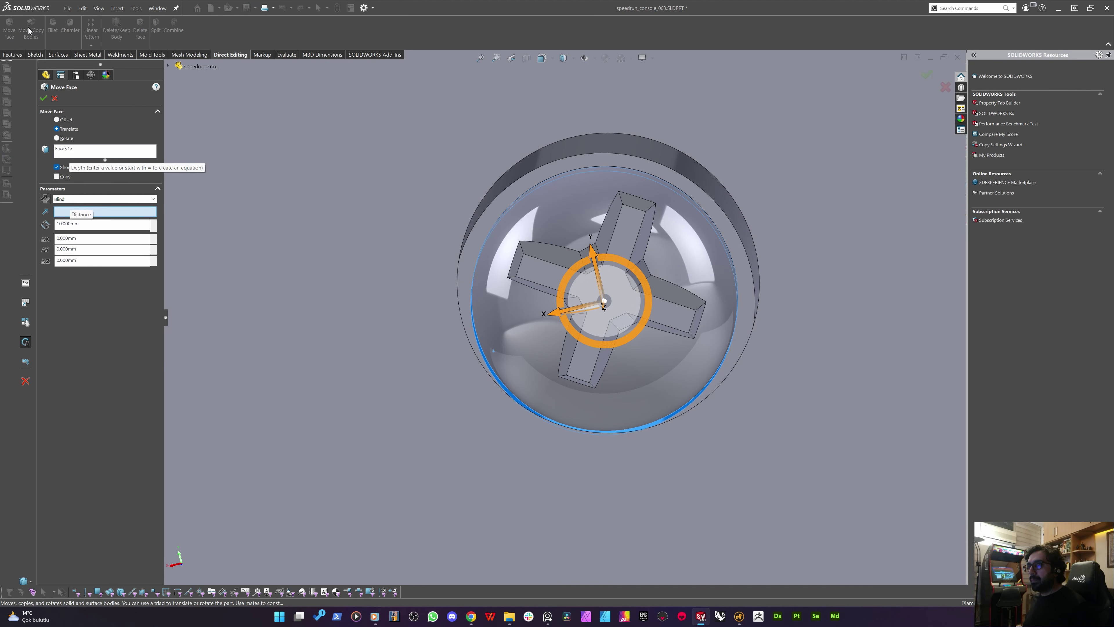
key(Escape)
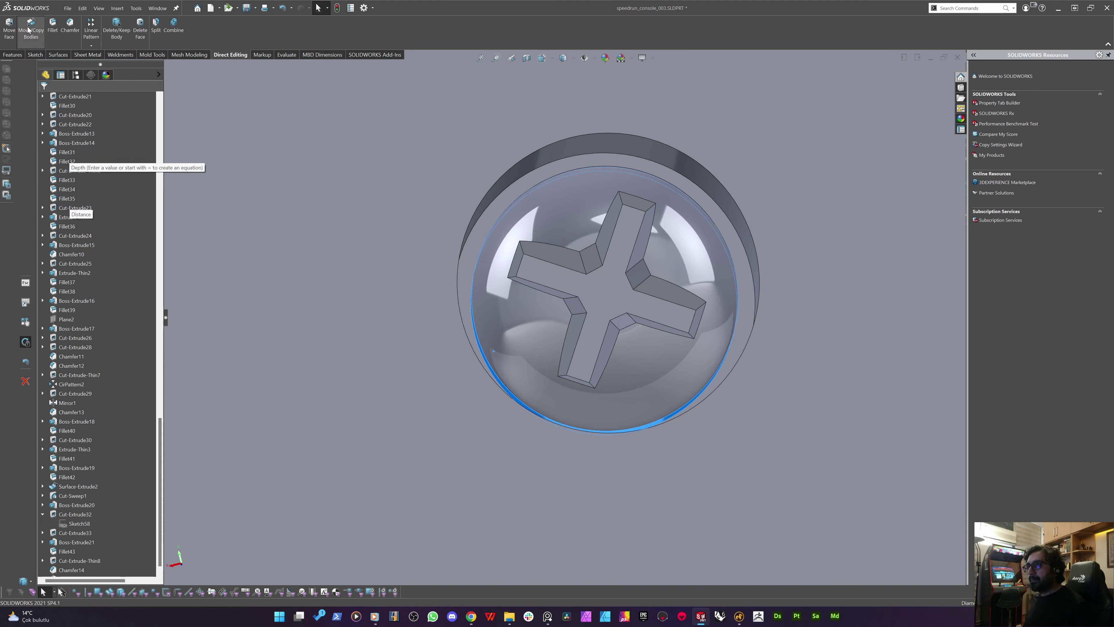
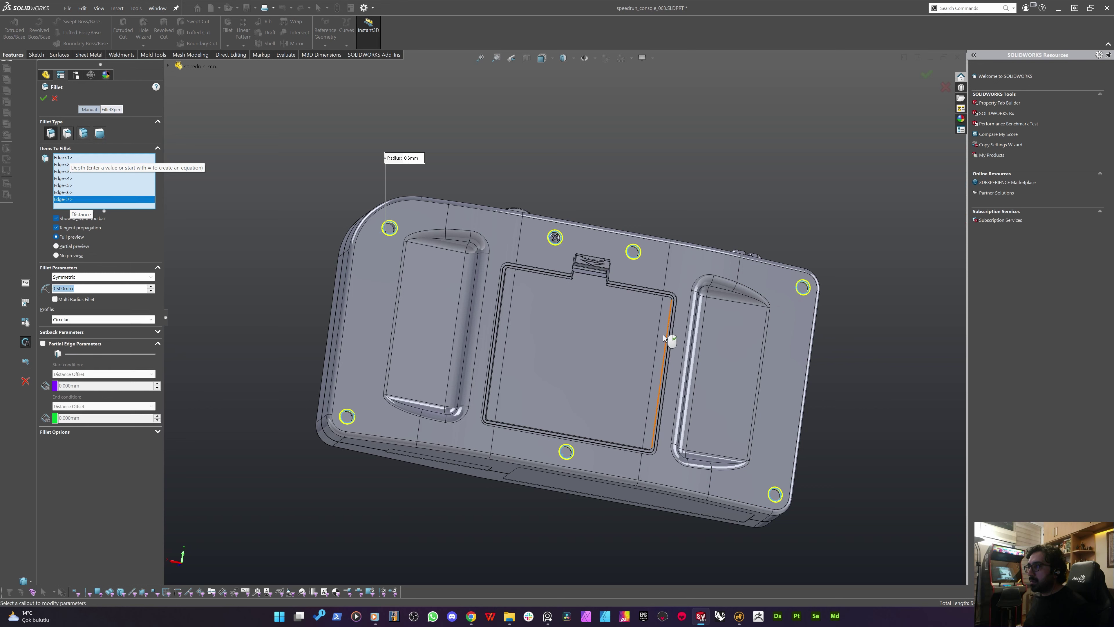
key(Return)
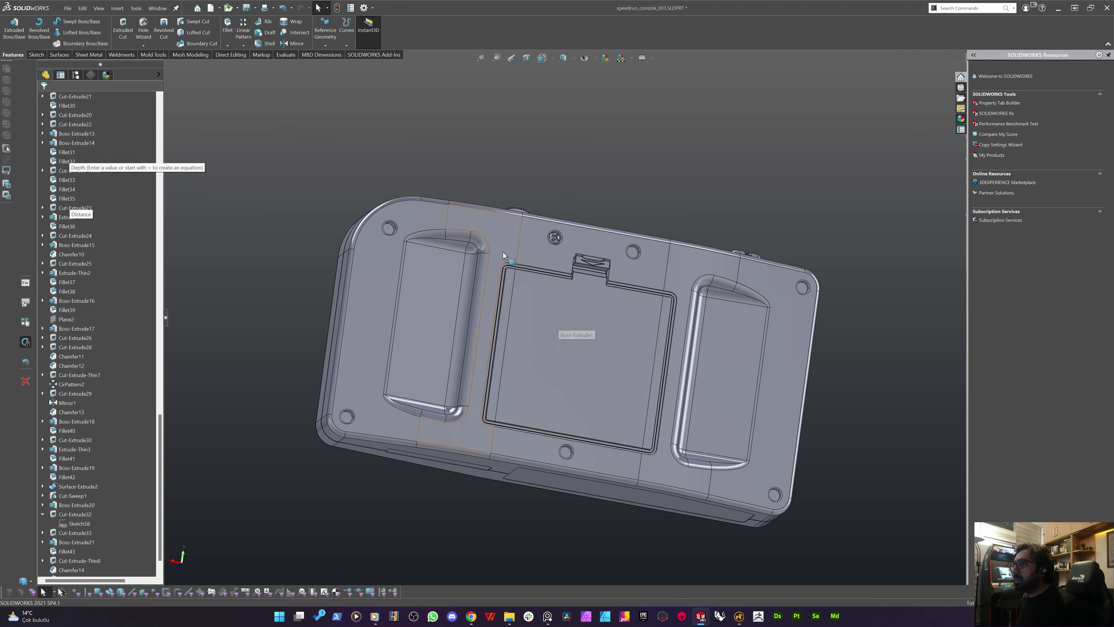
Edit the body move of the screw head and set its Z translation to -0.25 mm
middle_drag(503, 251, 605, 139)
scroll(533, 245, down, 10)
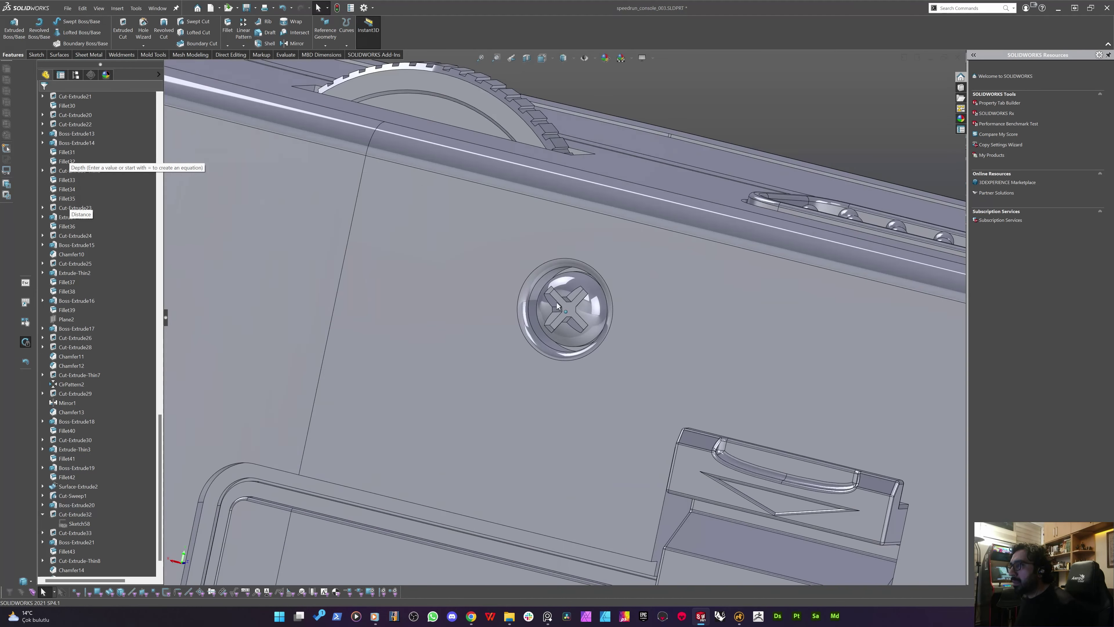
middle_drag(543, 300, 498, 356)
click(558, 307)
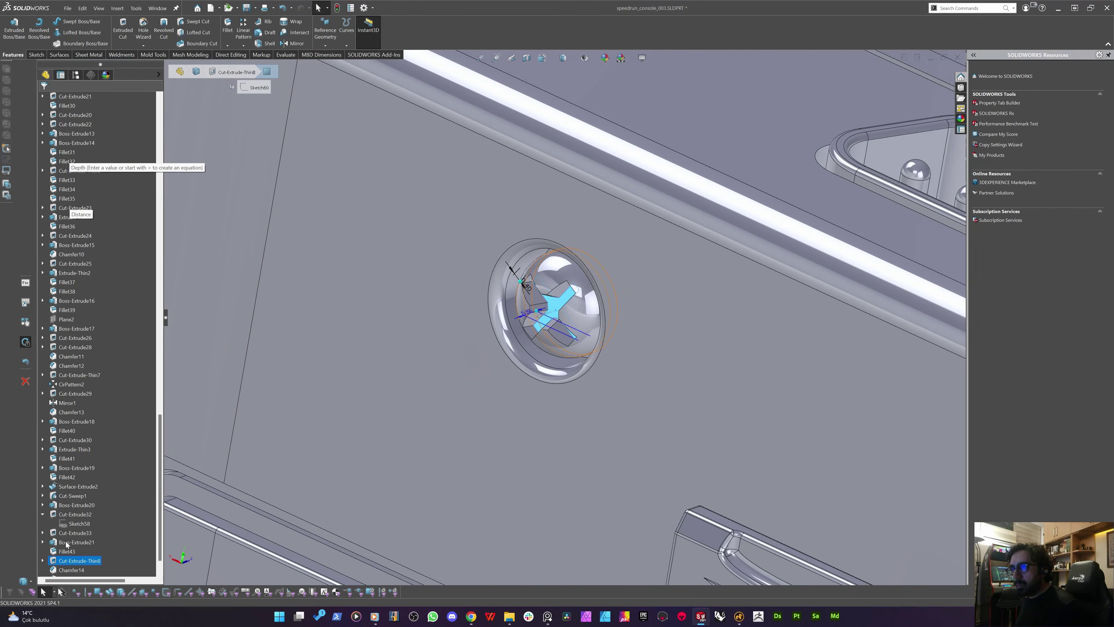
scroll(63, 564, down, 1)
right_click(63, 561)
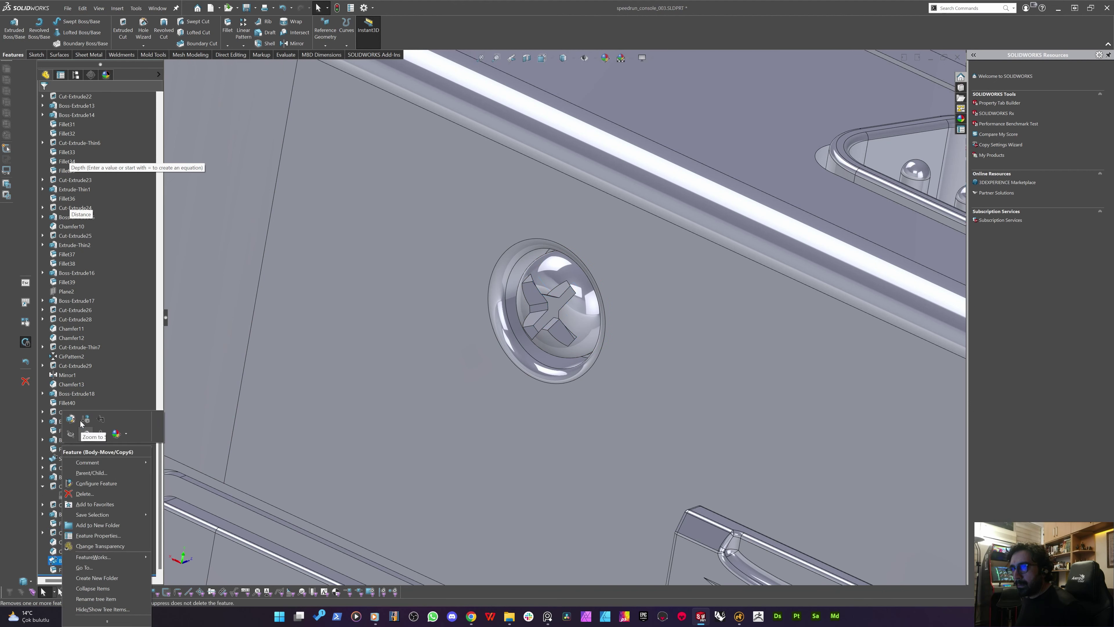
click(73, 421)
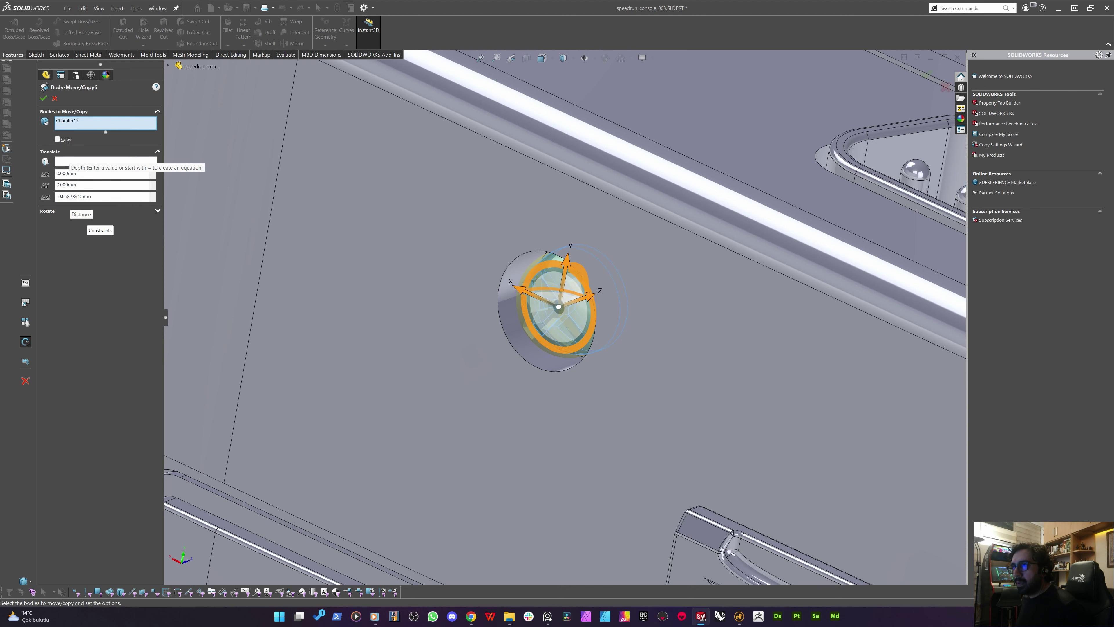
double_click(81, 197)
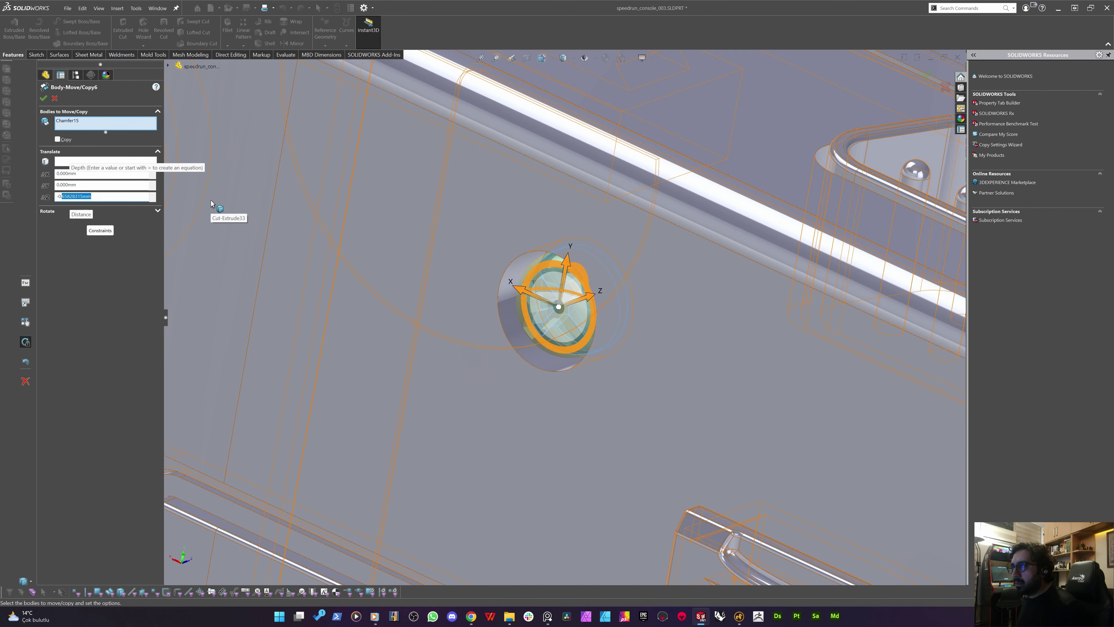
key(Return)
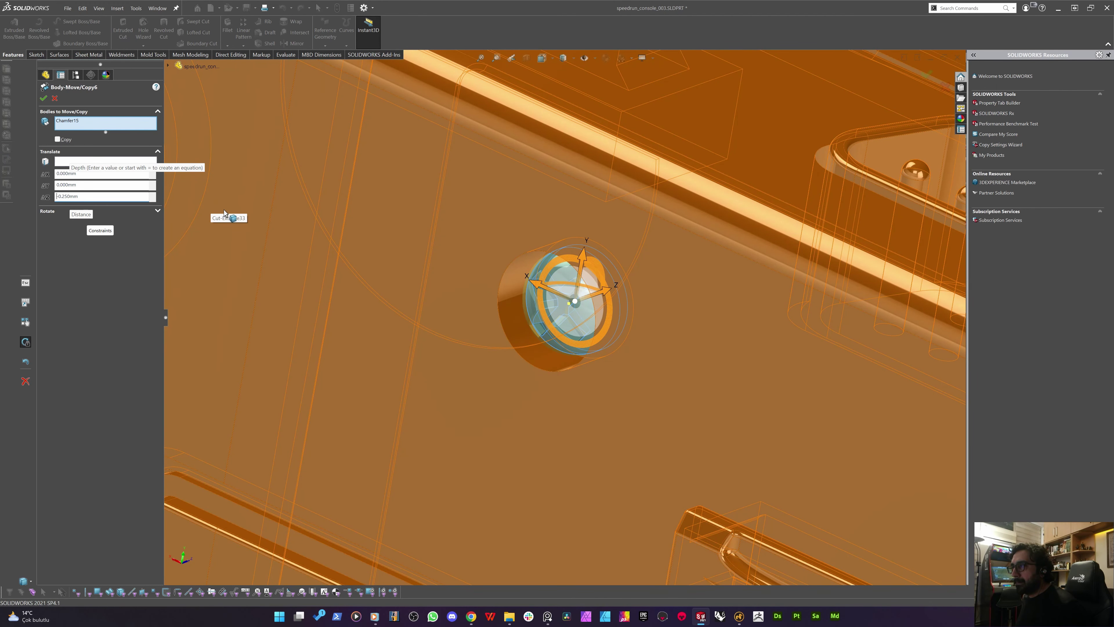
key(Return)
Isolate the screw head body and turn it to its flat underside
scroll(478, 373, up, 3)
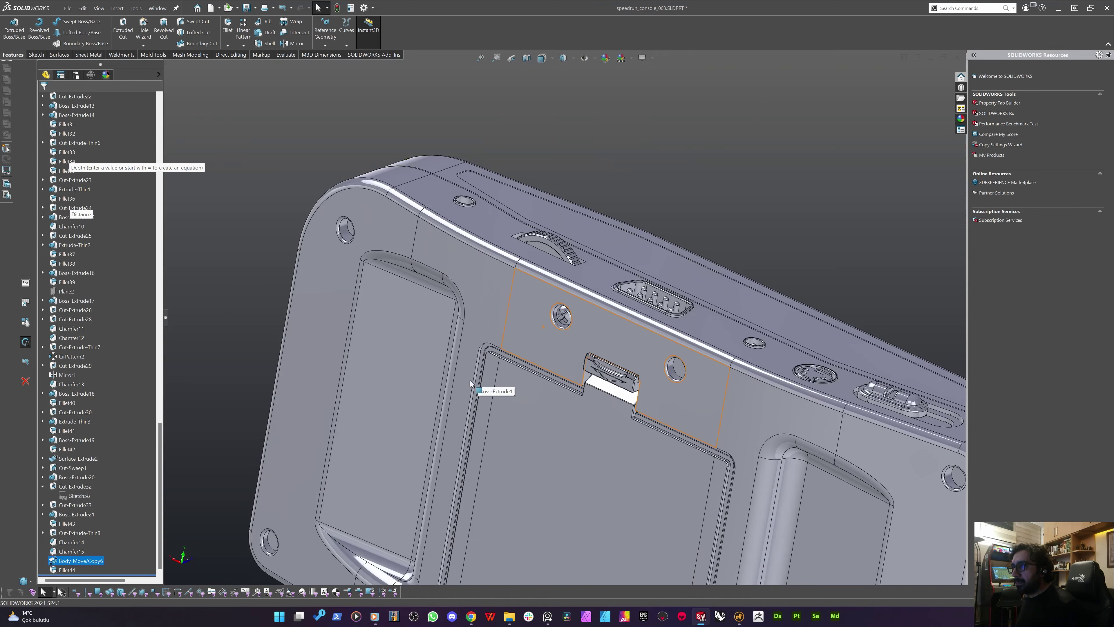
middle_drag(470, 380, 591, 149)
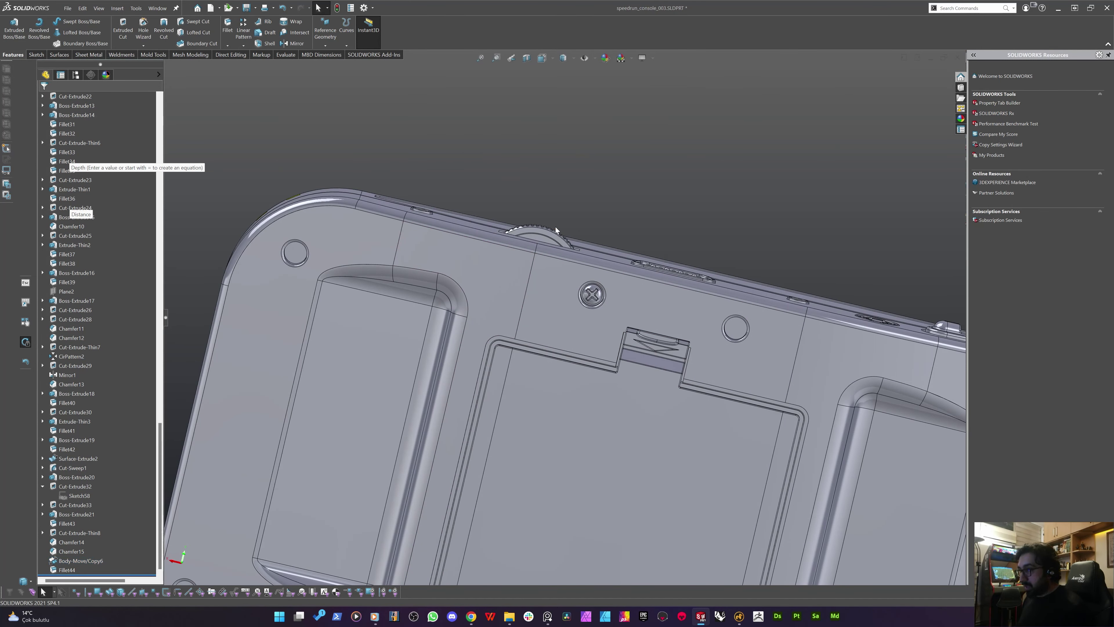
scroll(583, 289, down, 10)
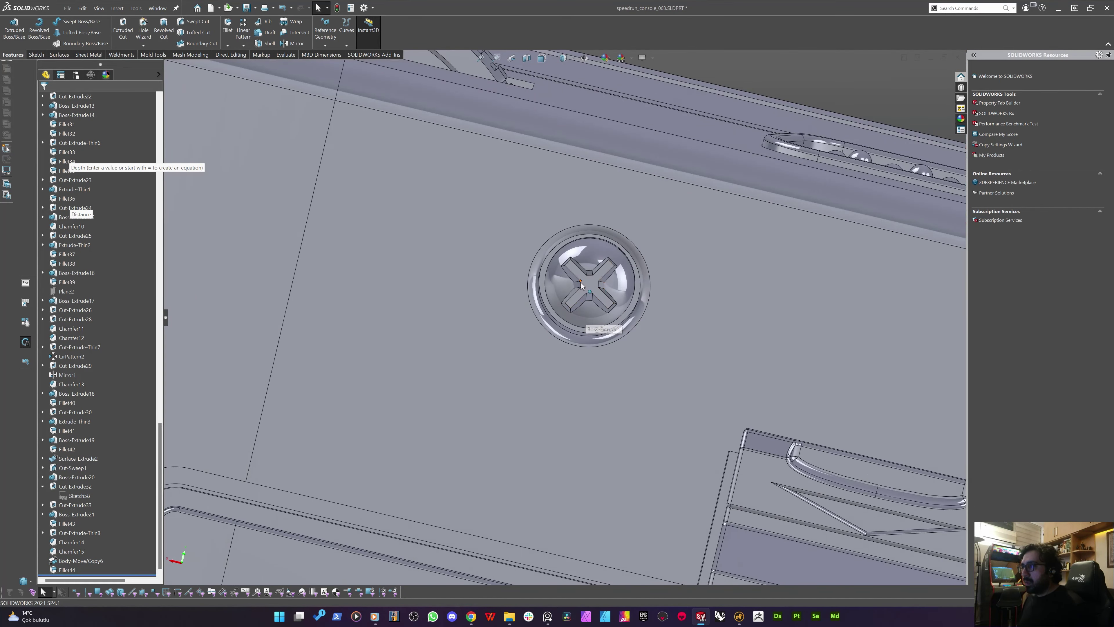
click(589, 283)
right_click(589, 283)
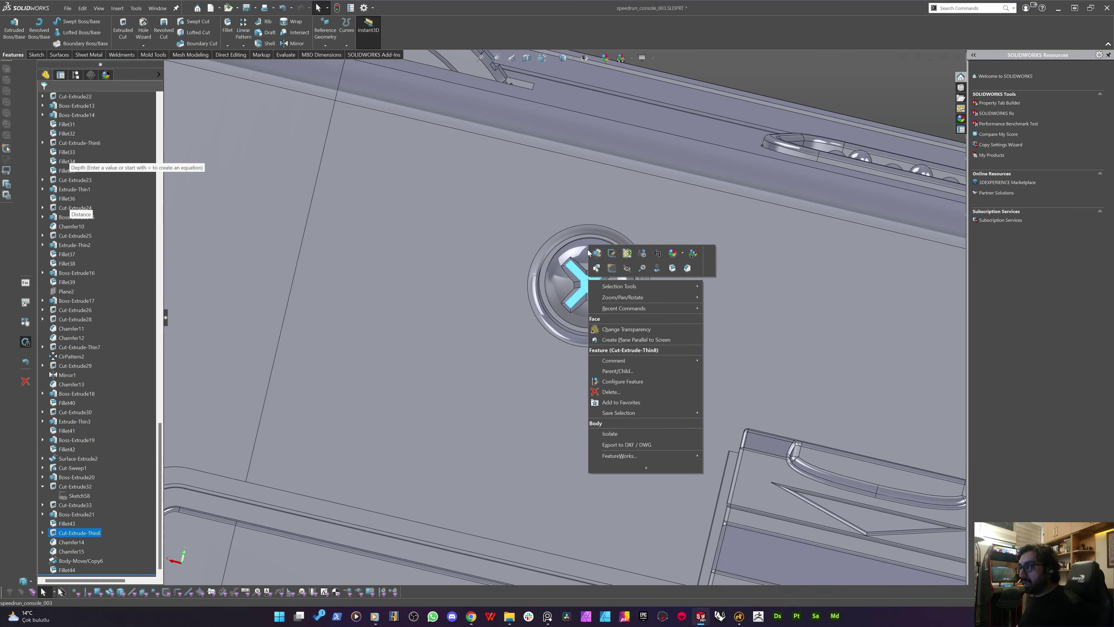
right_click(565, 296)
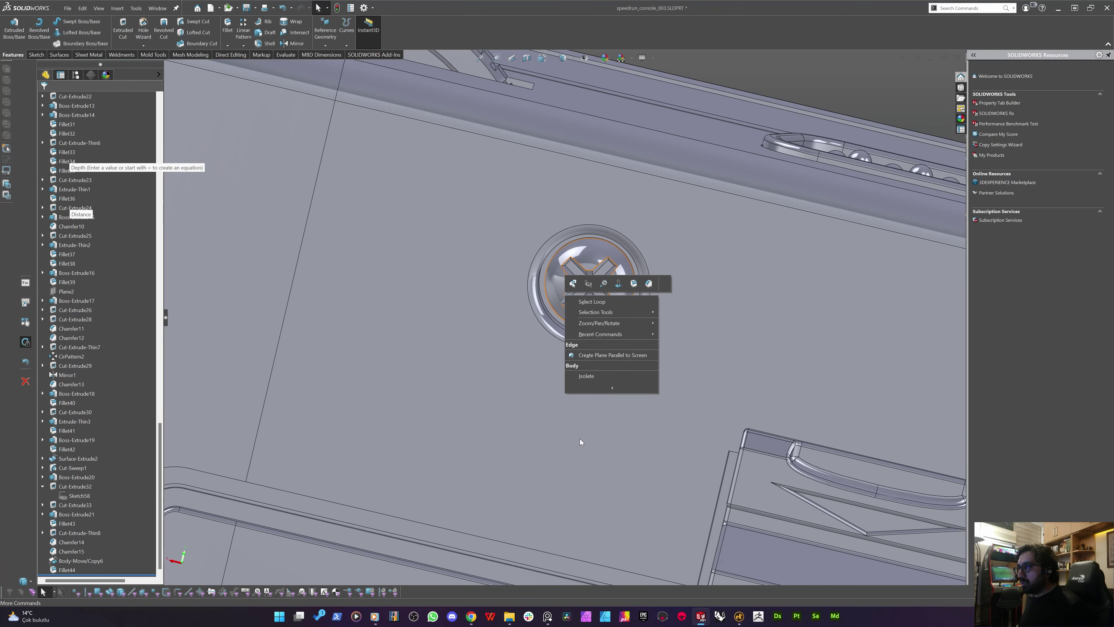
click(584, 372)
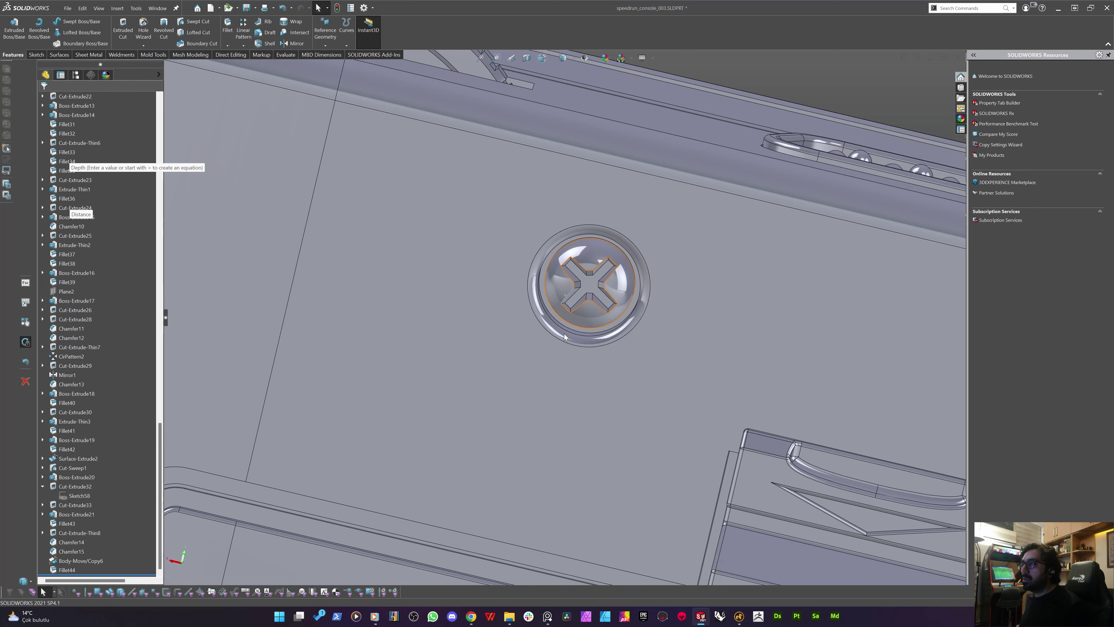
middle_drag(532, 342, 351, 340)
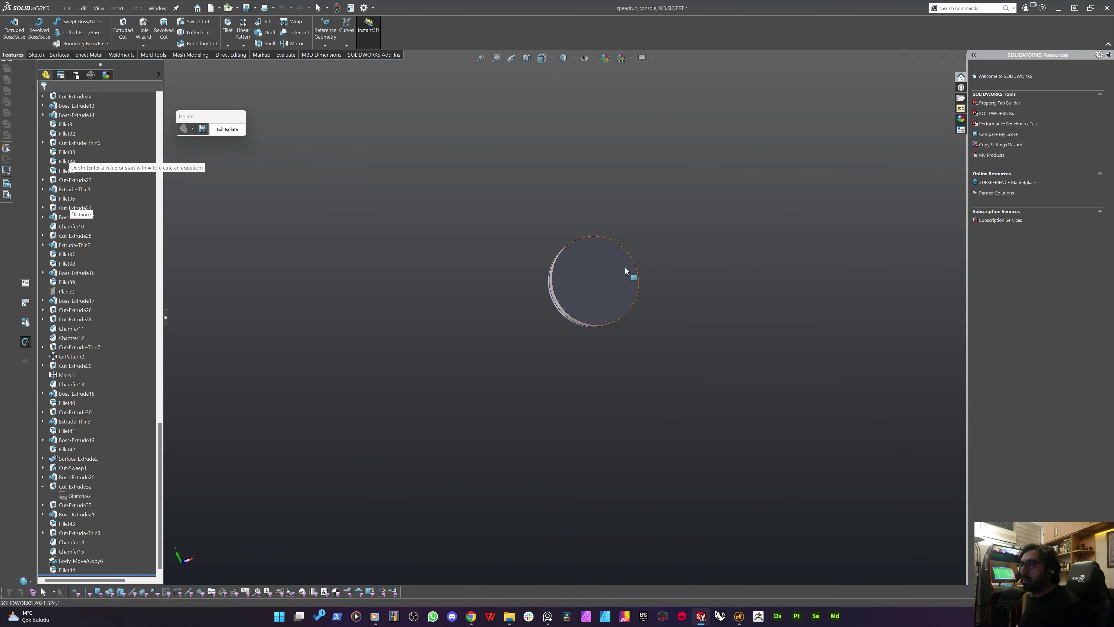
Sketch a circle on the screw head's flat underside by offsetting its edge inward, and set the offset to 1 mm
click(588, 277)
click(37, 54)
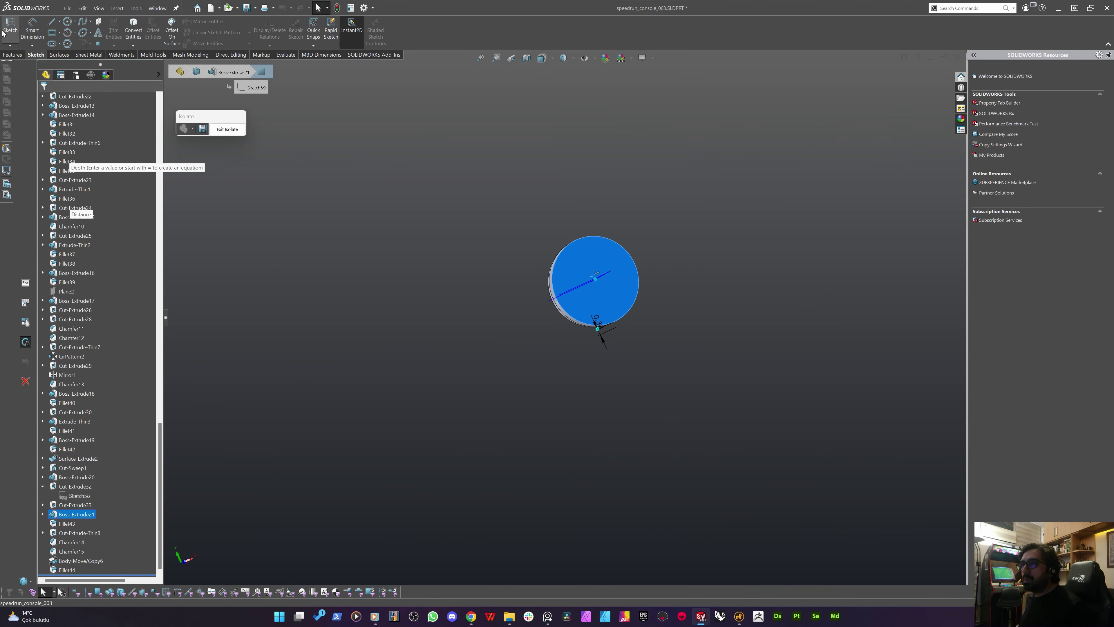
click(10, 27)
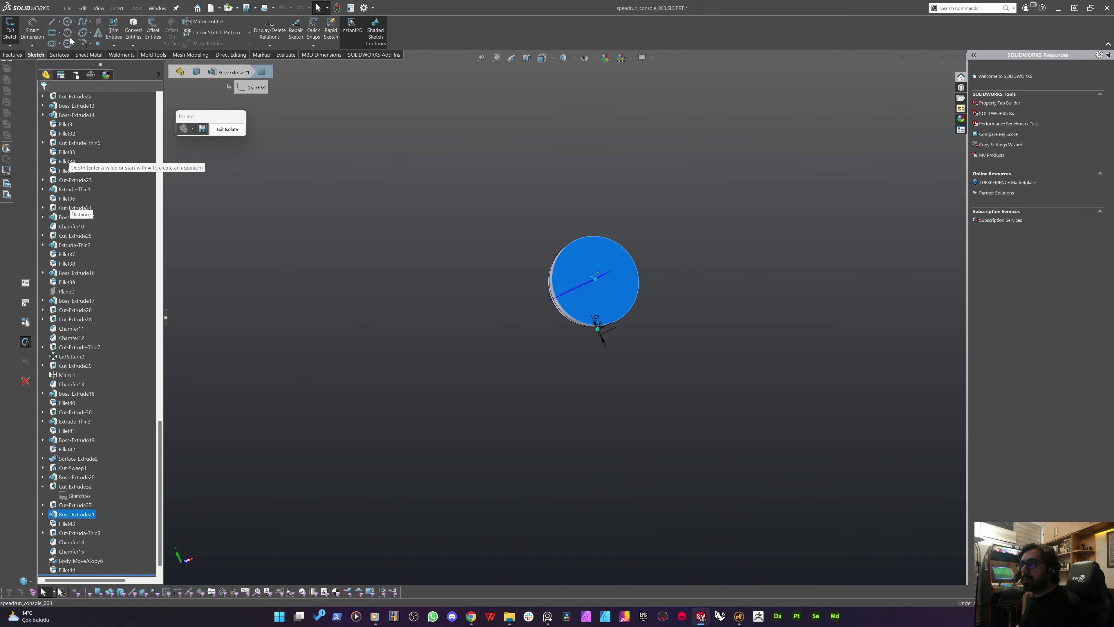
click(153, 30)
click(66, 141)
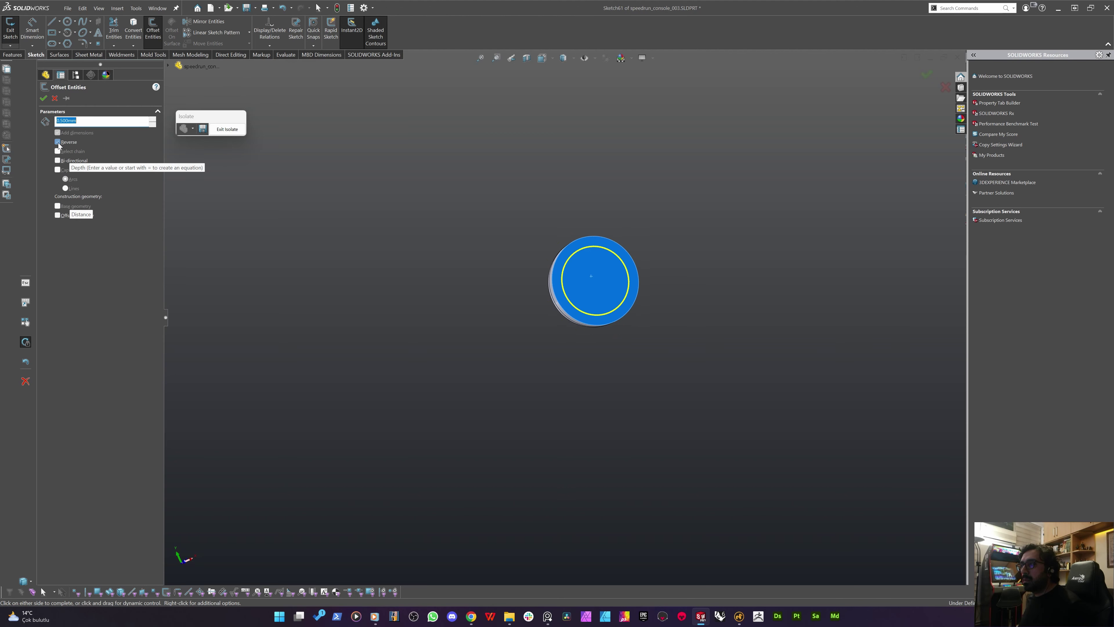
click(599, 311)
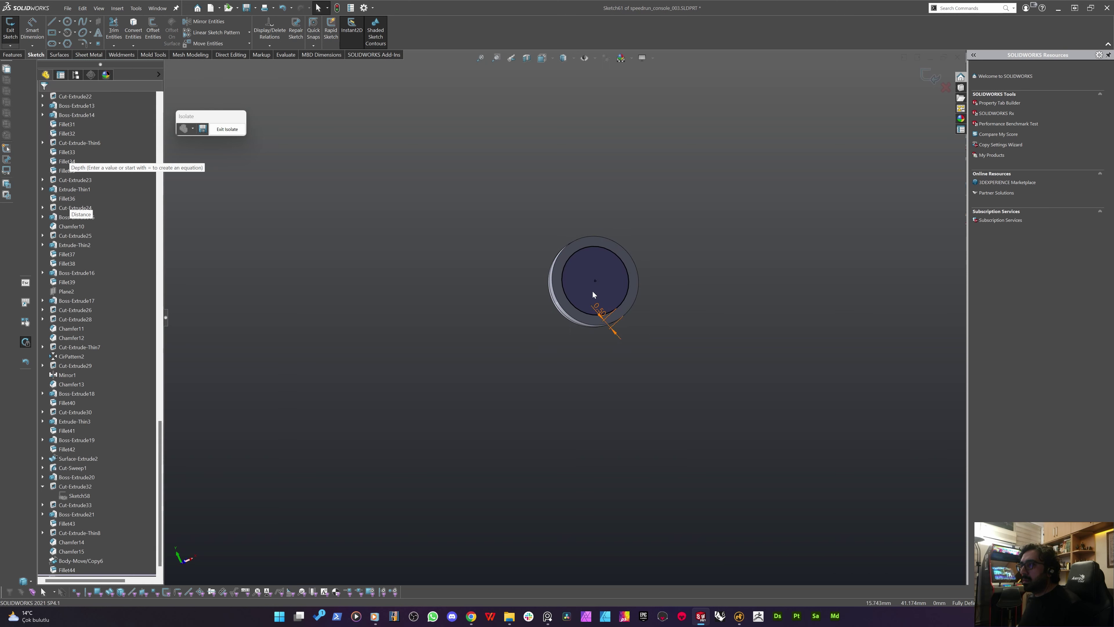
double_click(602, 311)
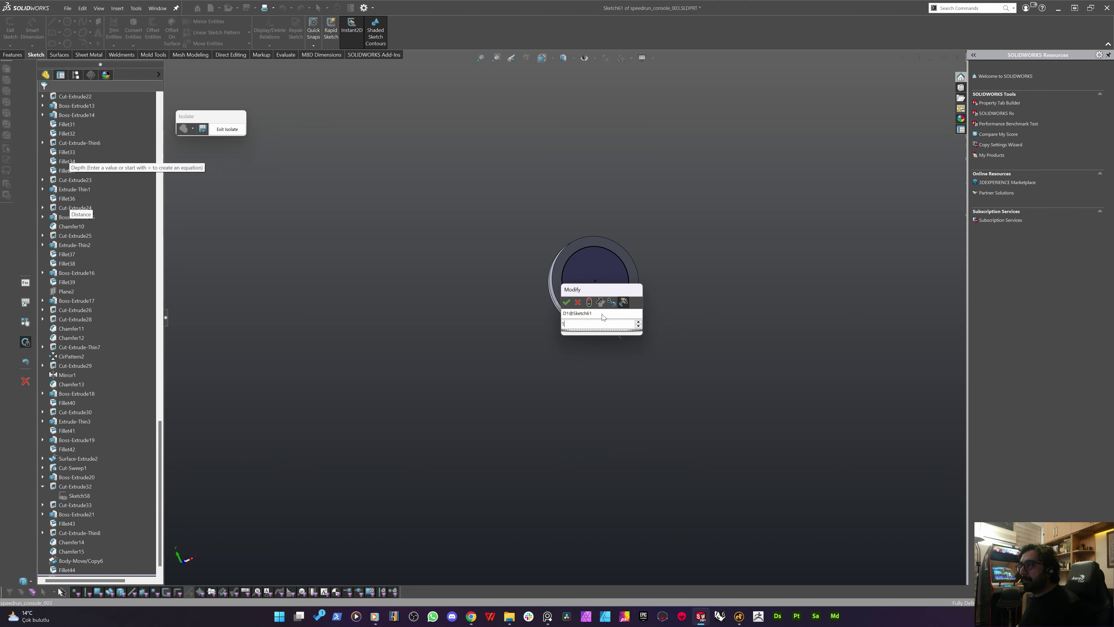
key(Return)
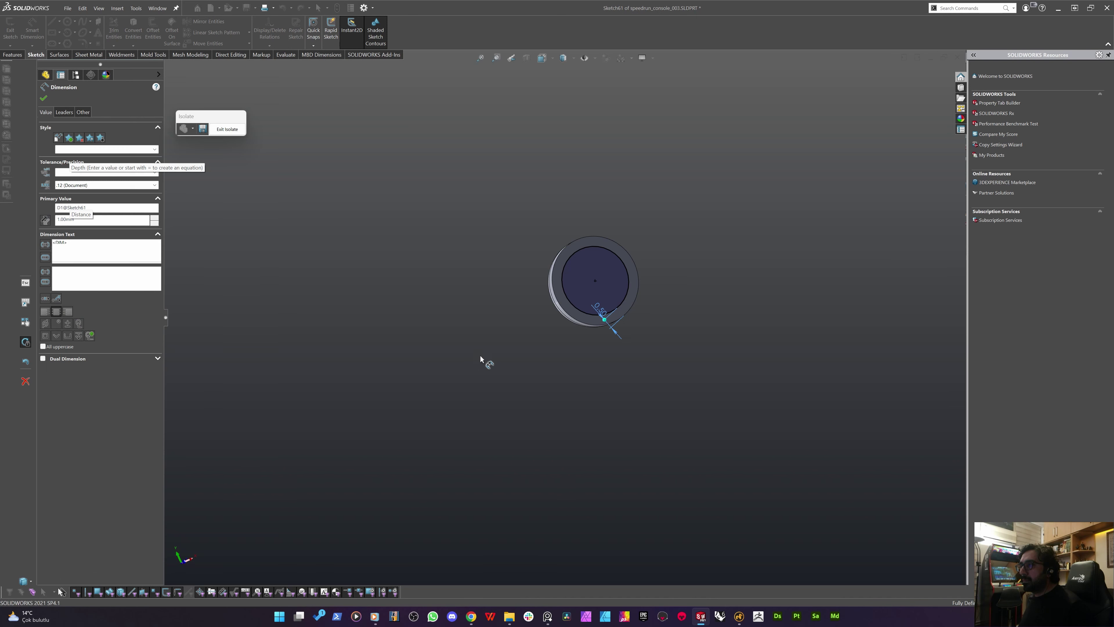
key(Escape)
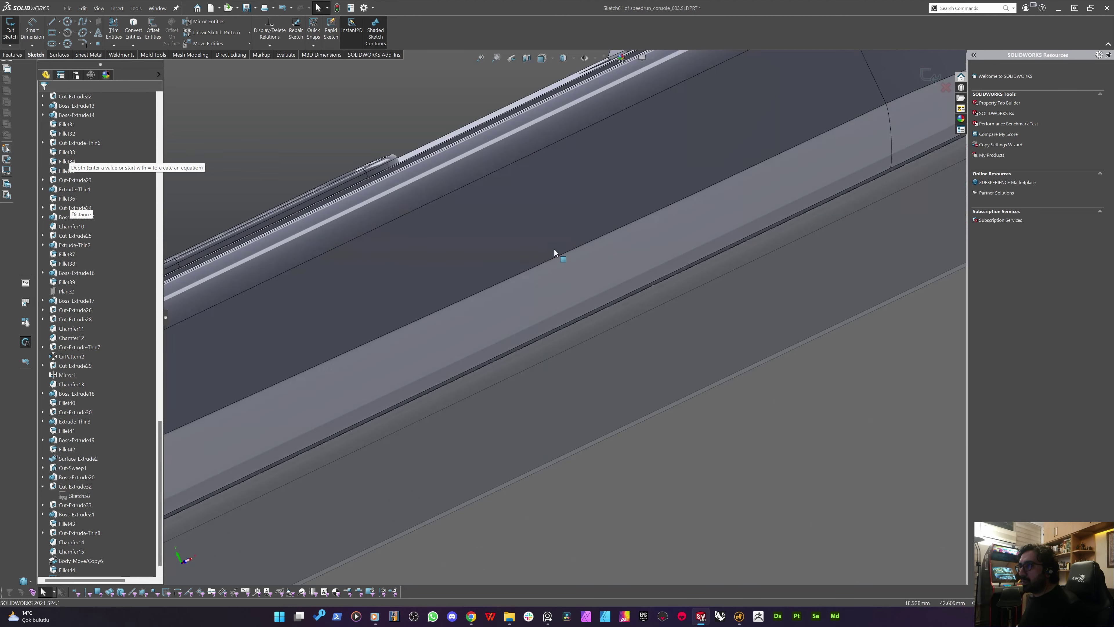
Start a boss extrusion from the underside circle with a blind depth of 0.25 mm
middle_drag(548, 259, 675, 281)
scroll(624, 347, up, 5)
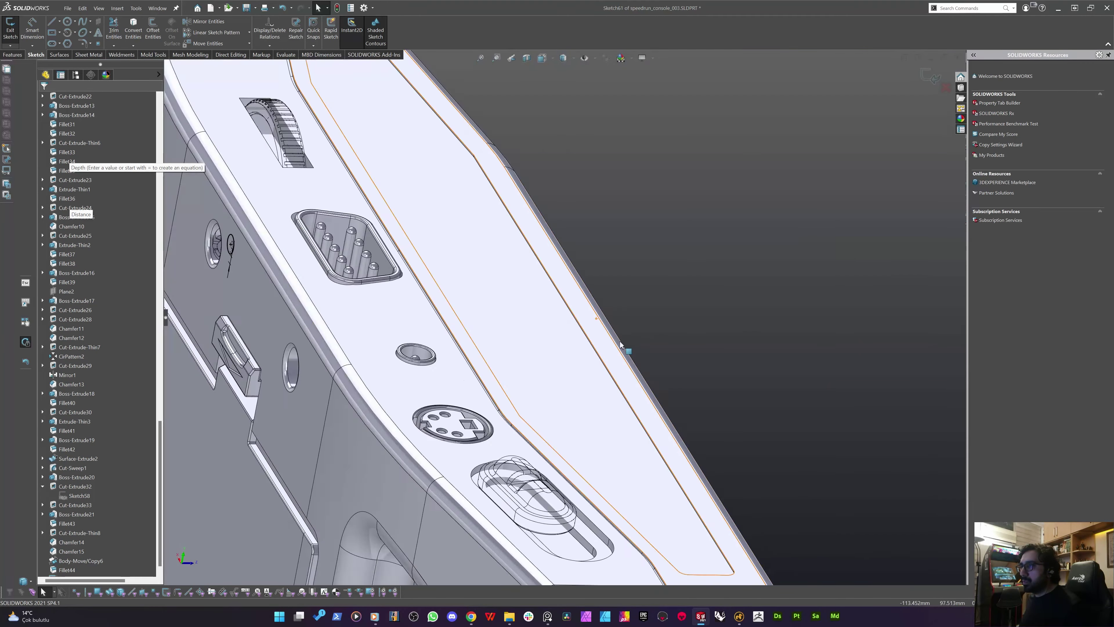
middle_drag(624, 349, 671, 344)
scroll(303, 290, down, 5)
middle_drag(302, 290, 373, 289)
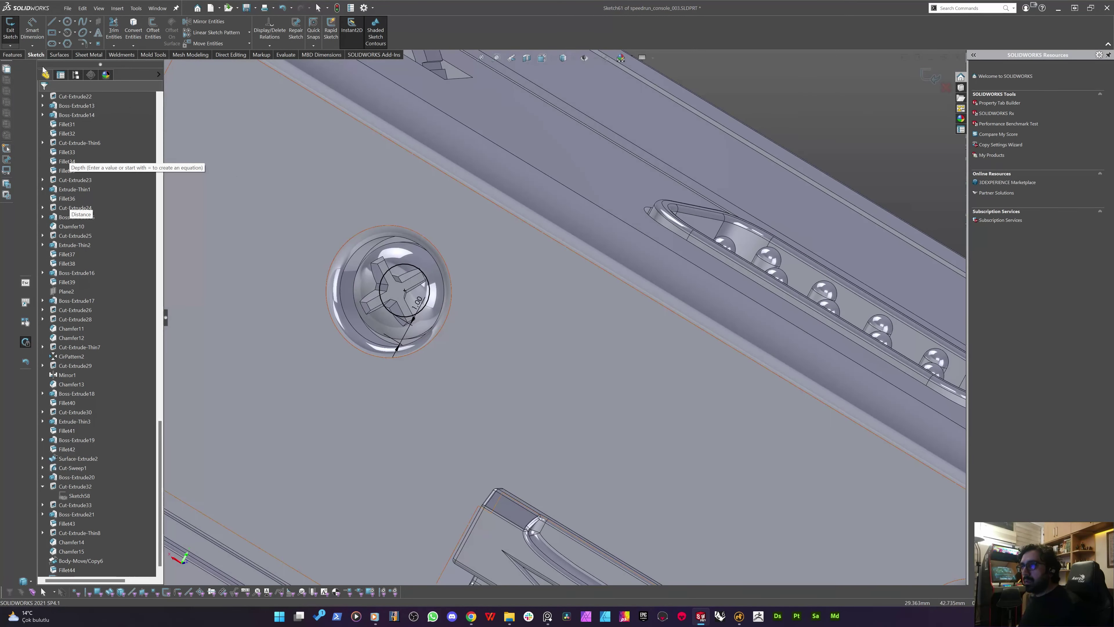
click(15, 56)
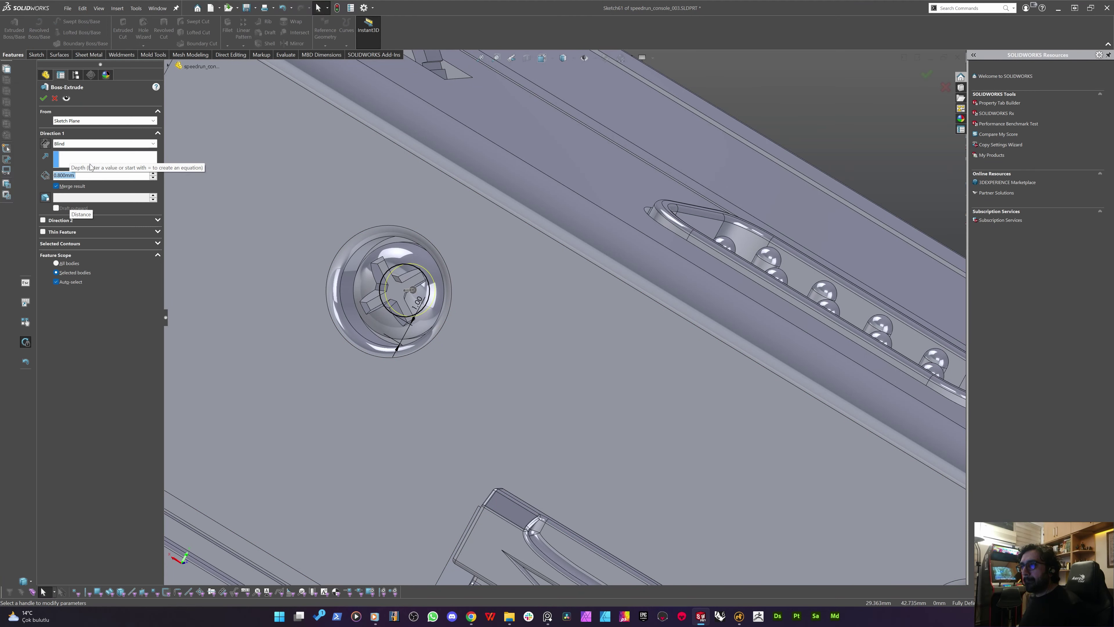
scroll(359, 264, down, 3)
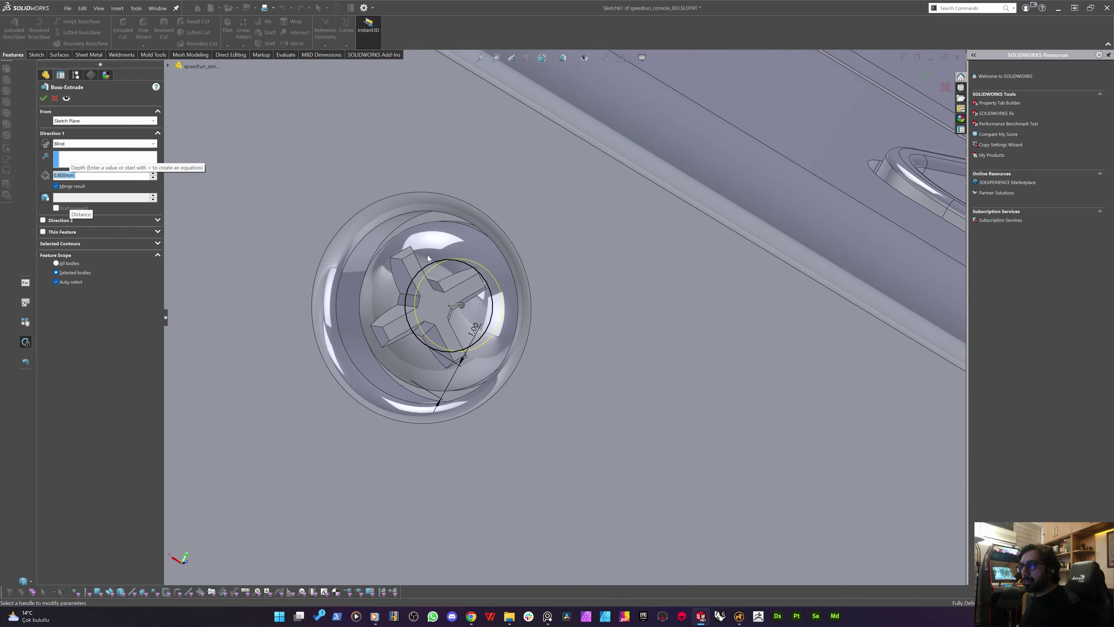
mouse_move(424, 255)
middle_down()
mouse_move(505, 263)
mouse_move(415, 224)
mouse_move(424, 228)
middle_up()
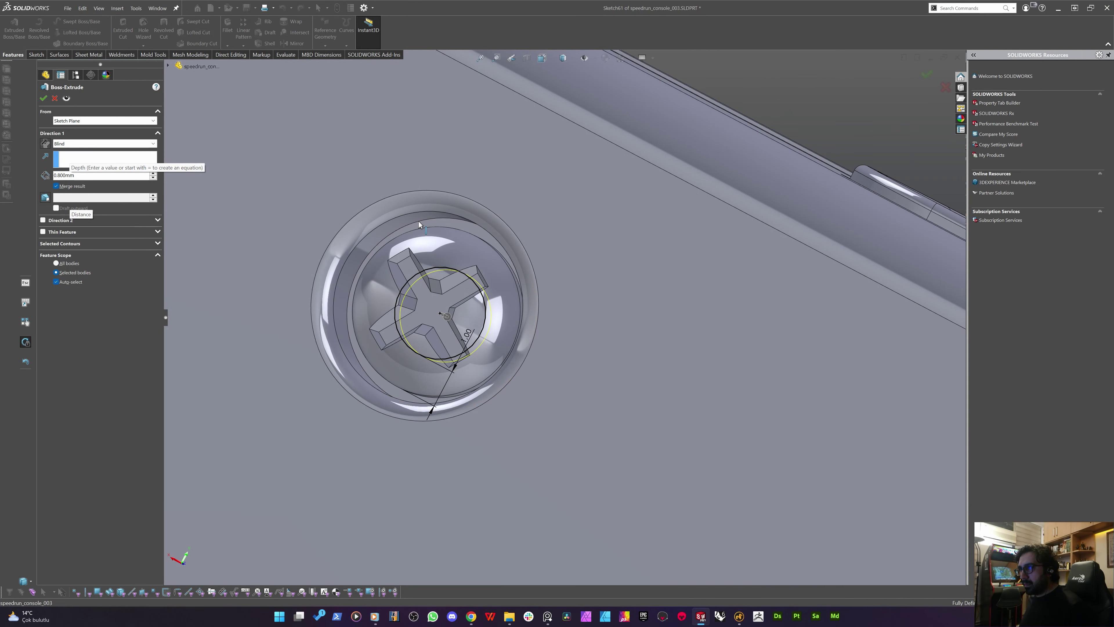
mouse_move(431, 249)
middle_down()
mouse_move(416, 249)
mouse_move(425, 242)
middle_up()
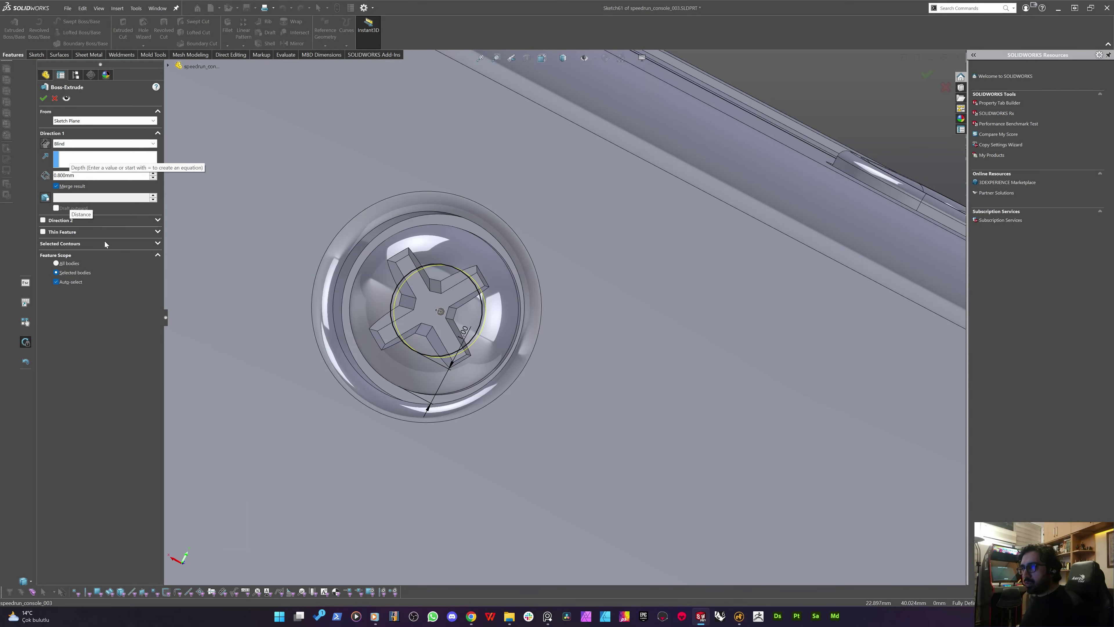
double_click(66, 176)
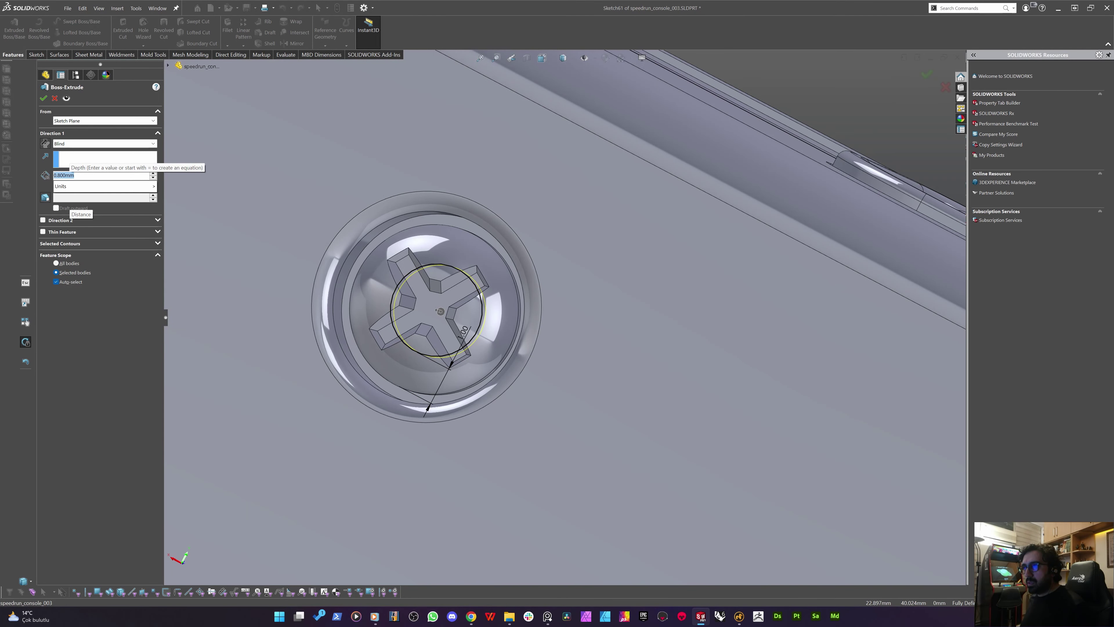
text(0.25)
key(Return)
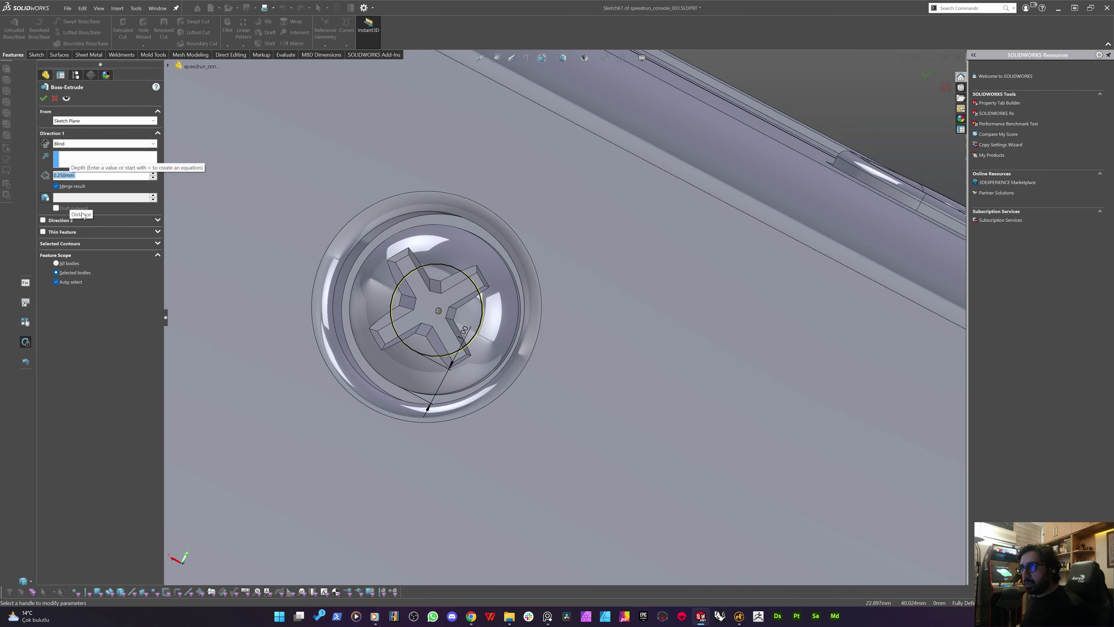
Limit the extrusion's feature scope to the screw head body instead of automatic selection, and complete the boss
mouse_move(400, 324)
middle_down()
mouse_move(504, 325)
mouse_move(425, 347)
mouse_move(396, 308)
mouse_move(524, 357)
middle_up()
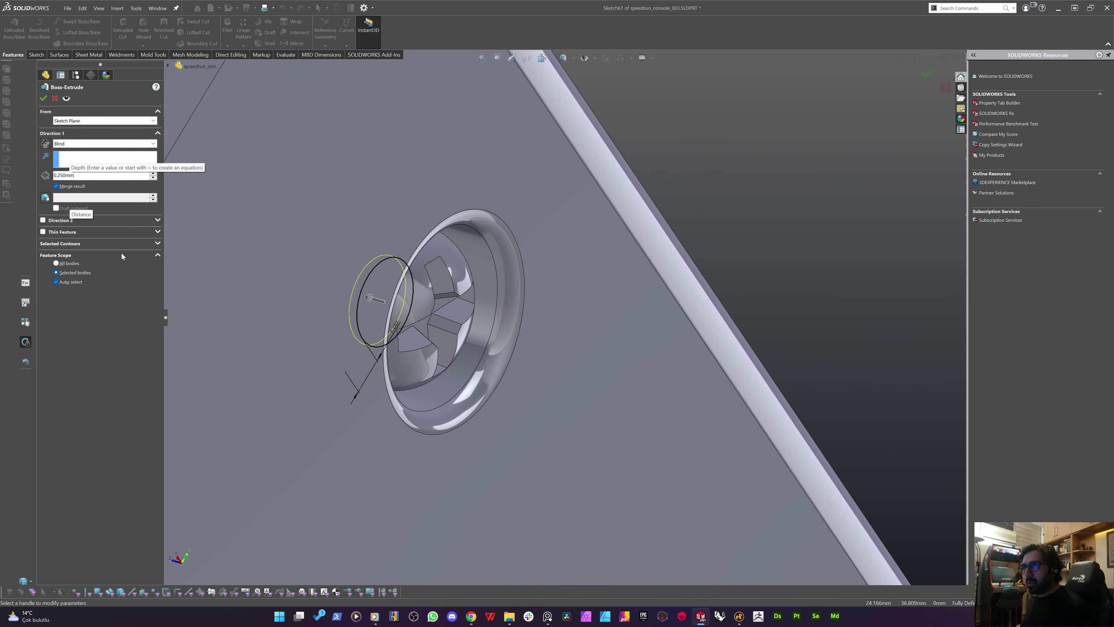
click(69, 285)
click(451, 281)
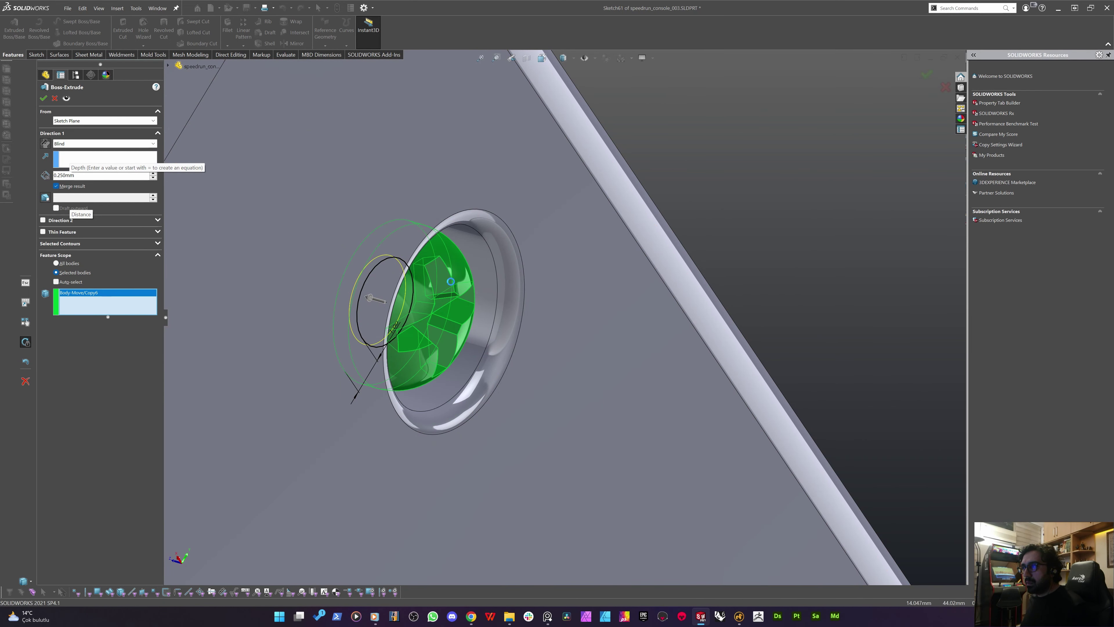
key(Return)
scroll(454, 373, up, 4)
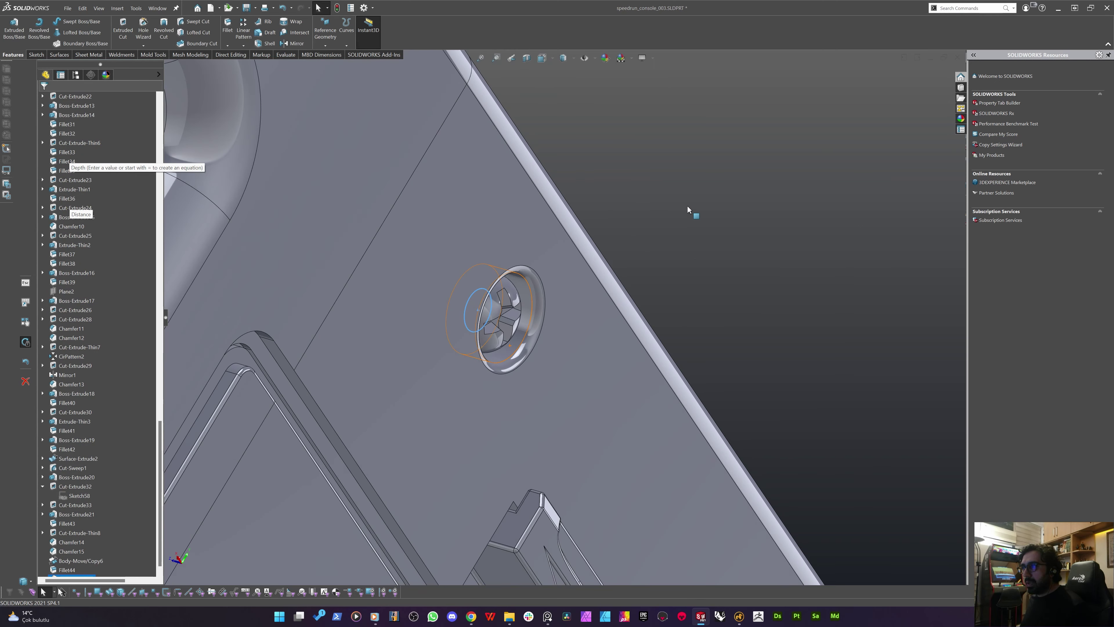
Clear the selection, check how the screw head sits in its hole on the console's back face, and save the part
click(688, 210)
mouse_move(575, 250)
middle_down()
mouse_move(420, 284)
mouse_move(478, 316)
middle_up()
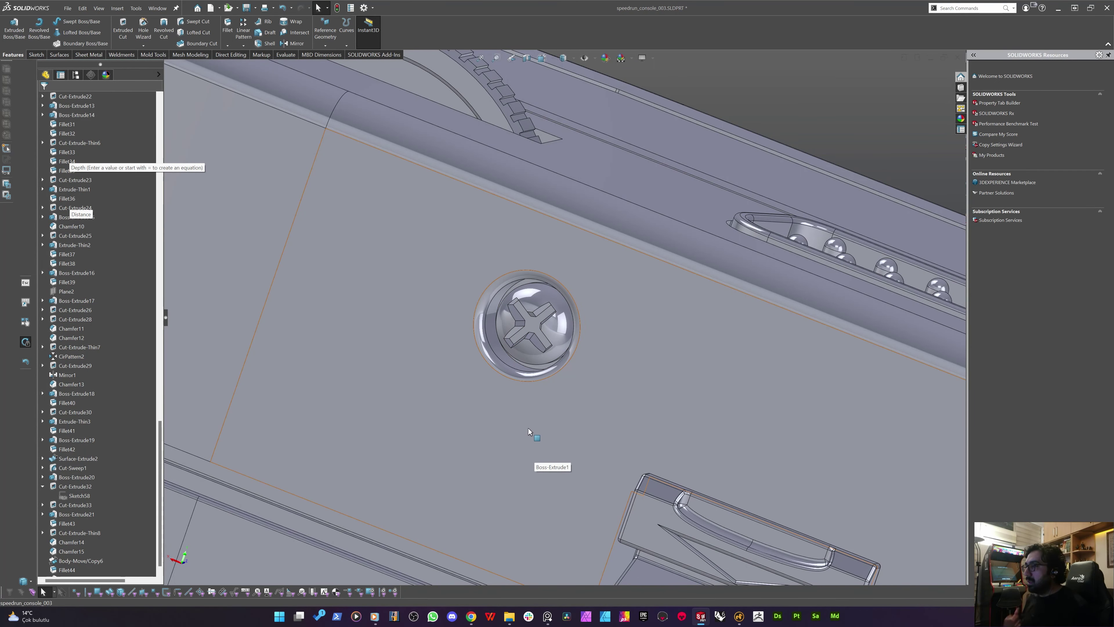
middle_drag(512, 392, 578, 365)
scroll(578, 363, down, 3)
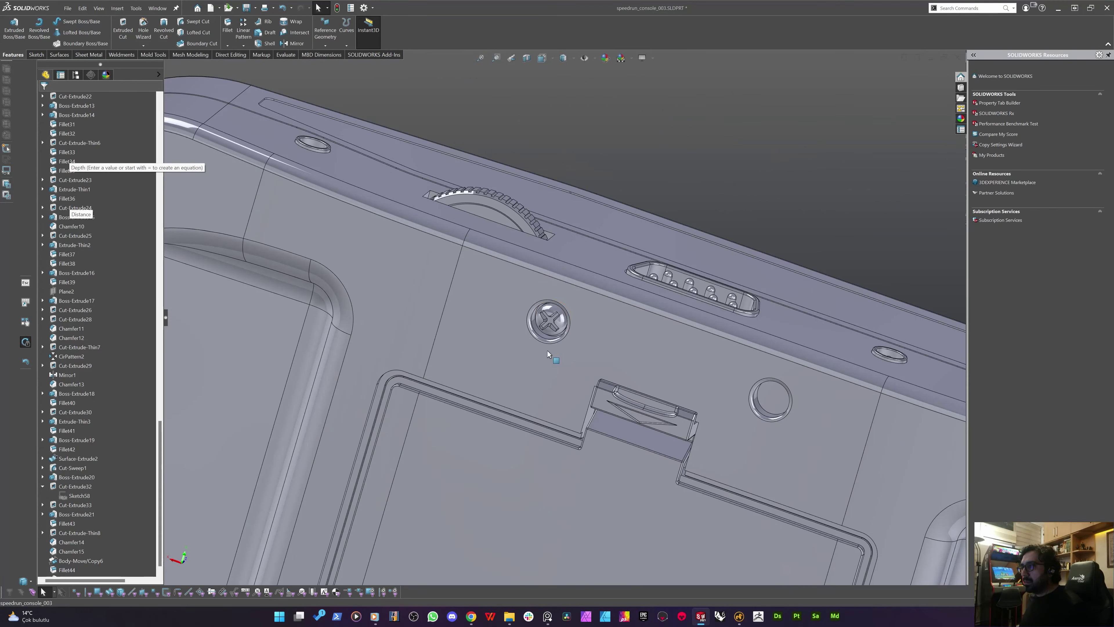
key(ctrl+s)
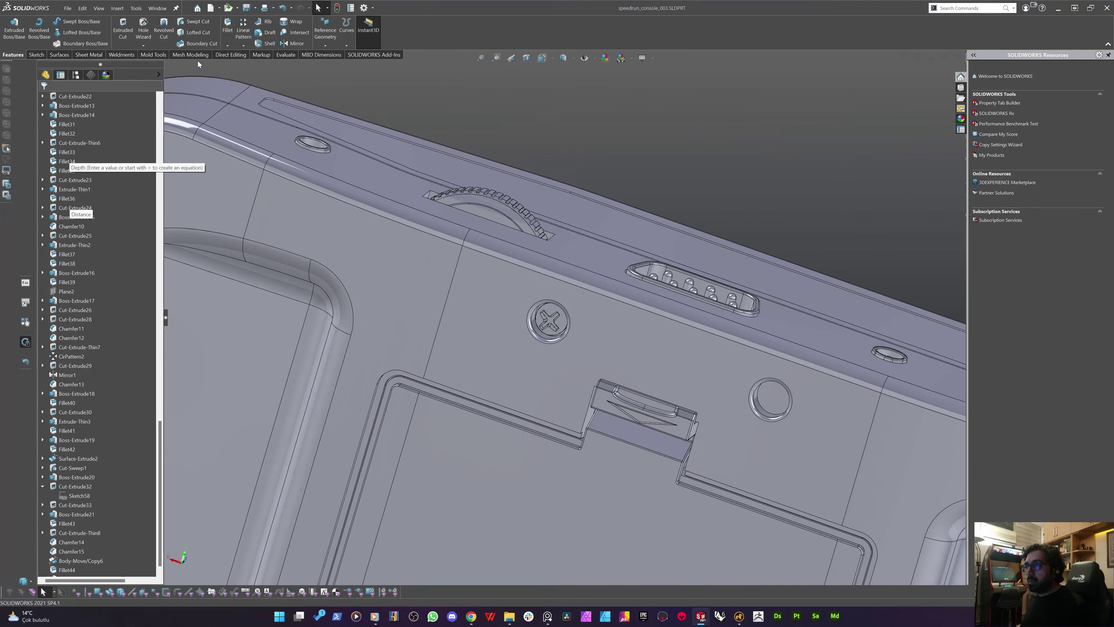
Start a Move/Copy Body operation on the cross-recessed screw head body and enable copying
click(232, 56)
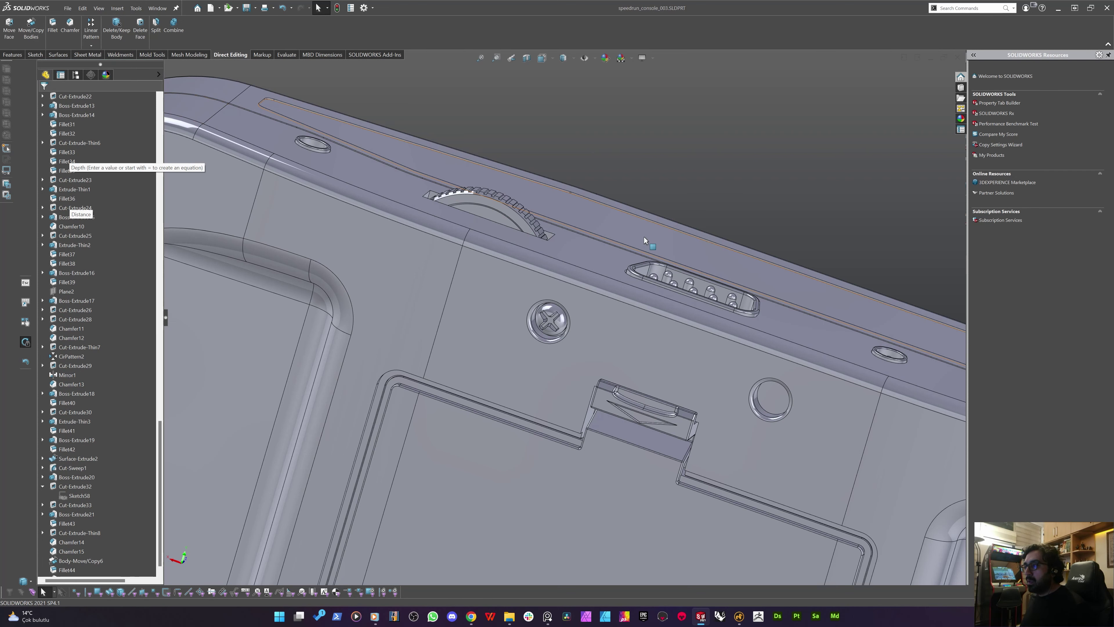
scroll(723, 196, up, 4)
middle_drag(720, 200, 514, 301)
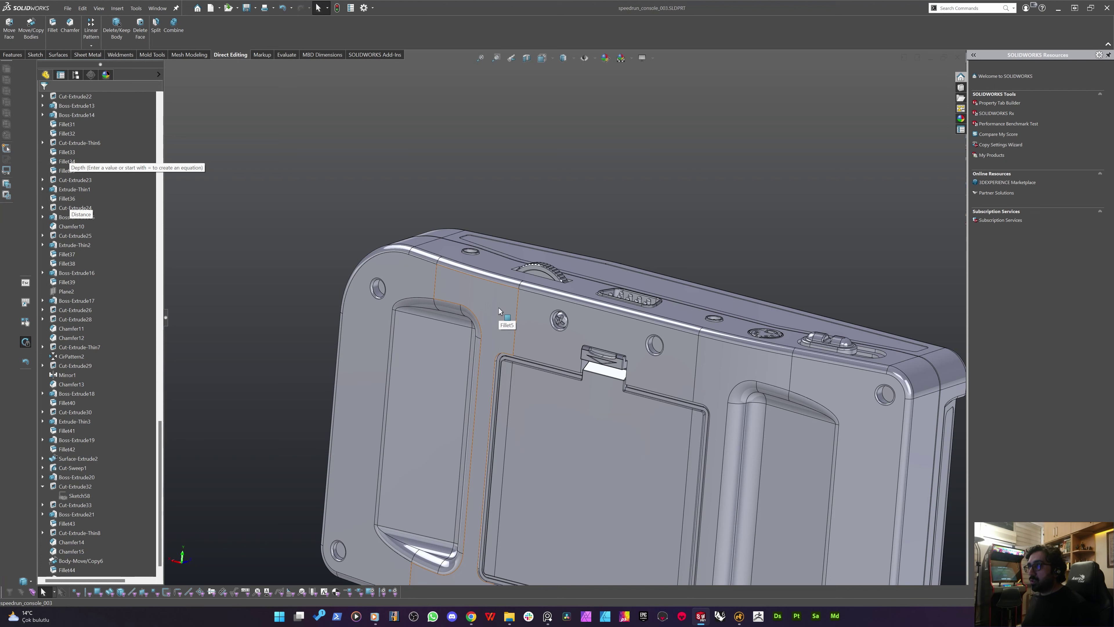
scroll(493, 311, down, 8)
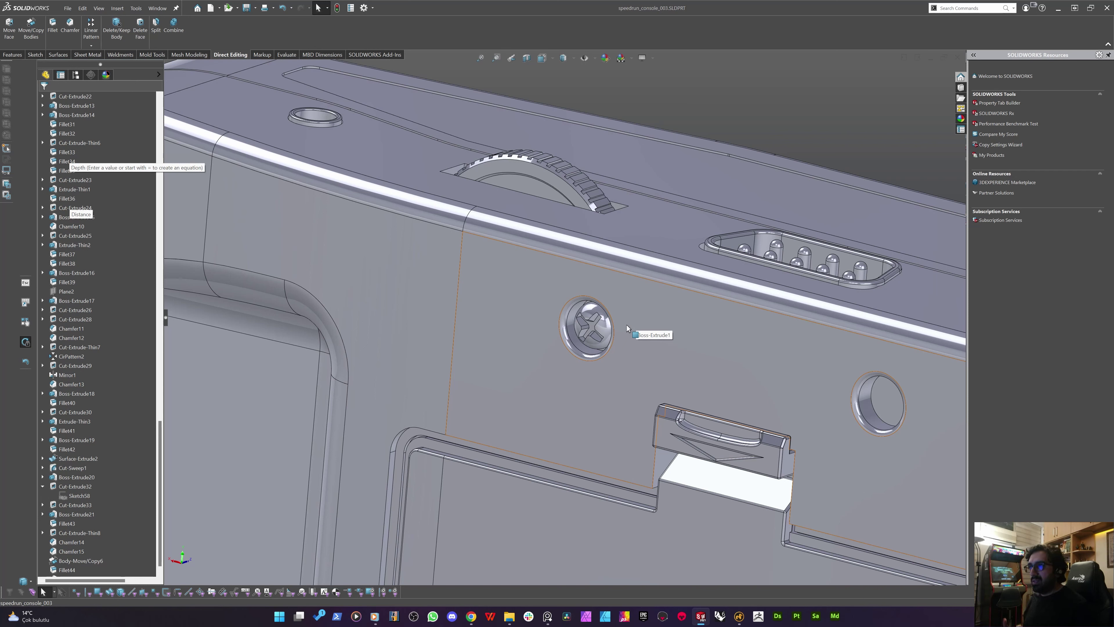
click(583, 317)
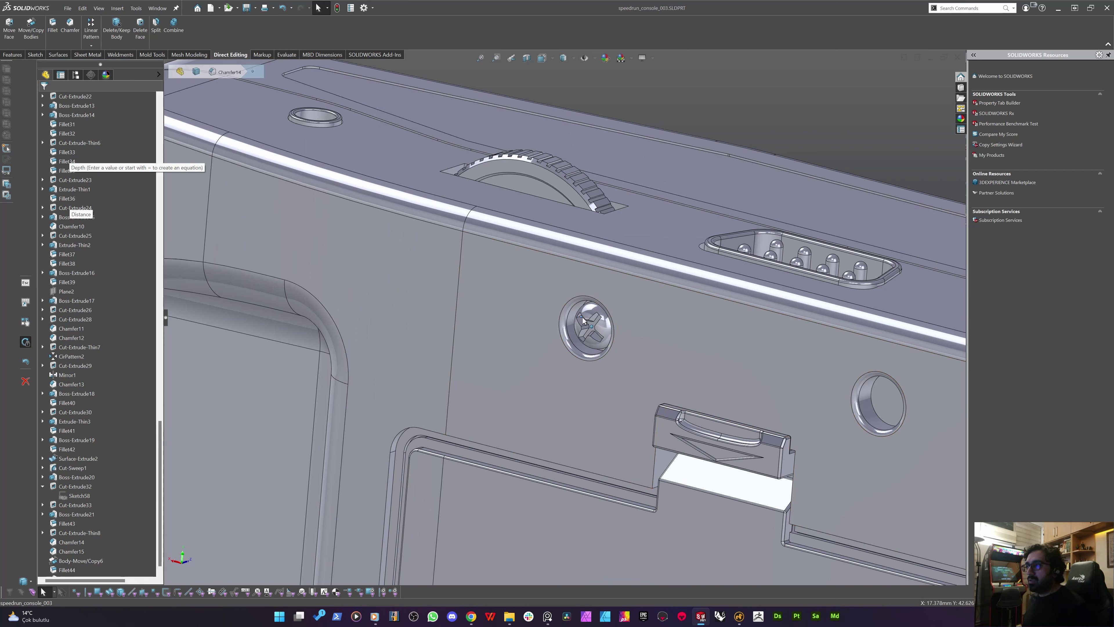
click(595, 334)
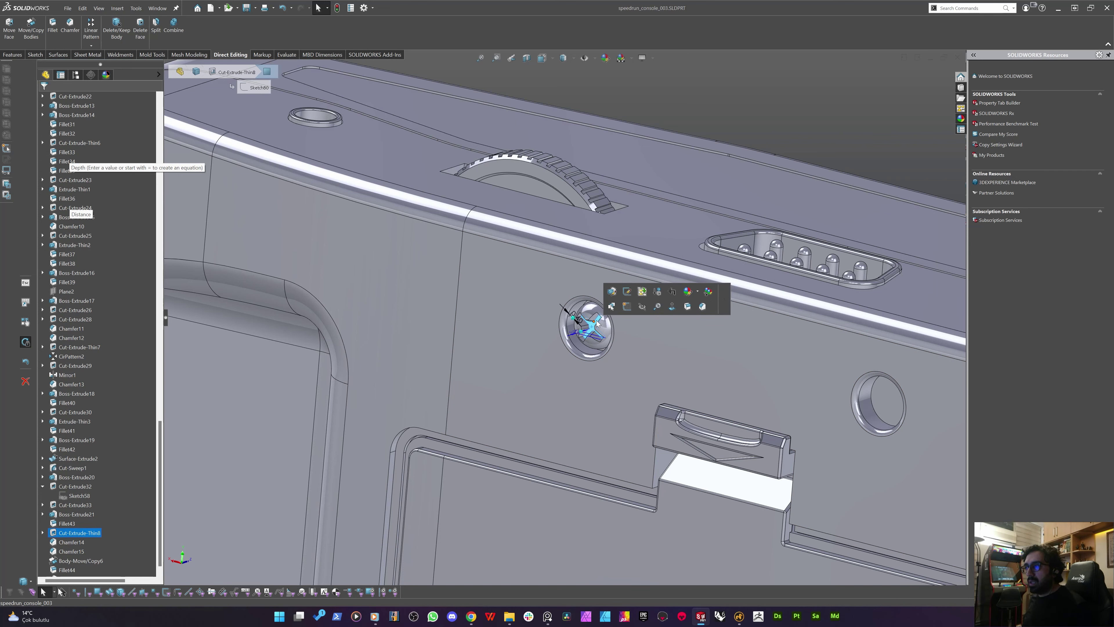
key(z)
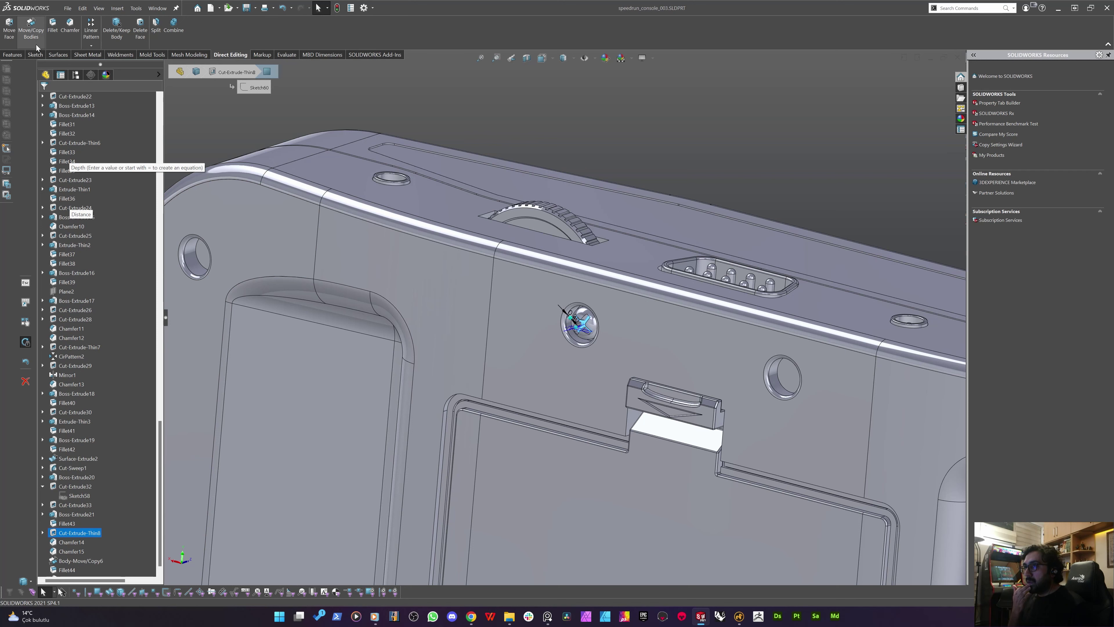
click(32, 31)
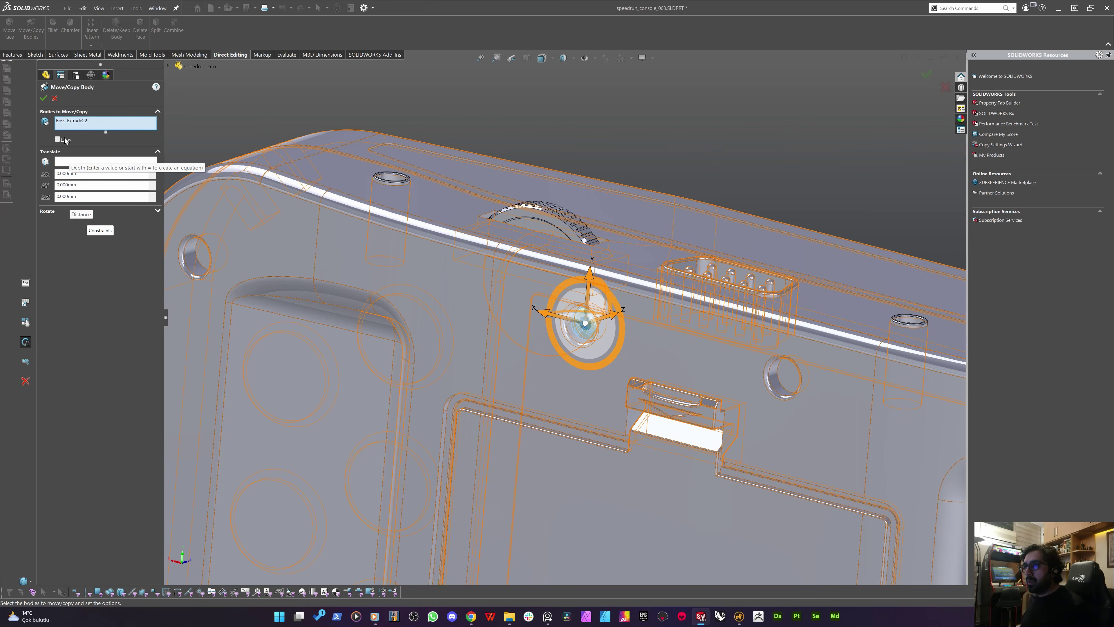
click(58, 139)
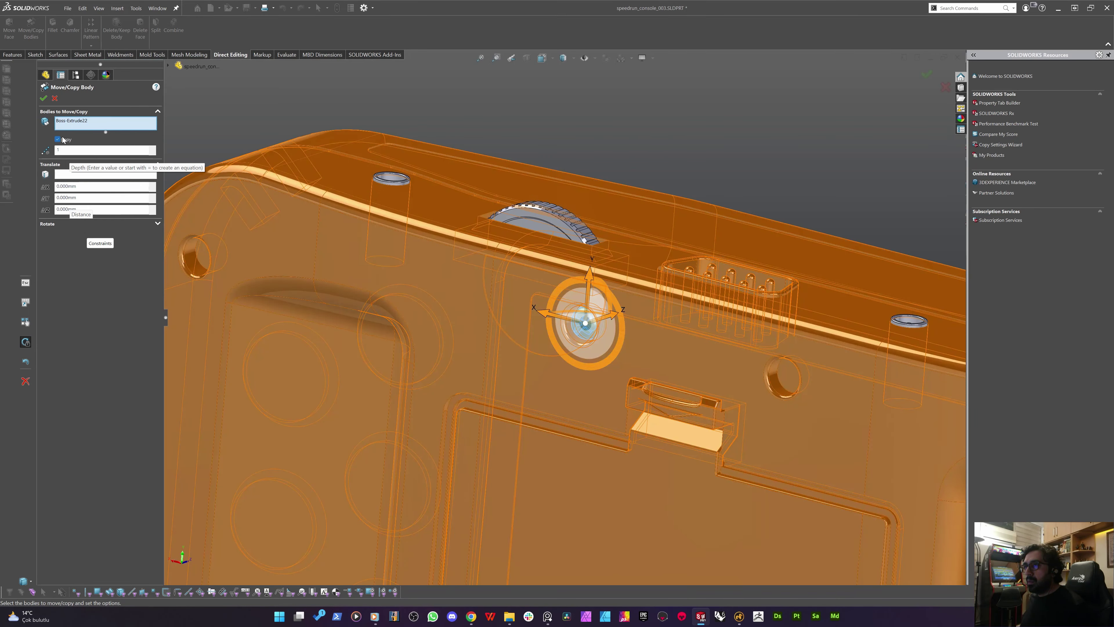
Set the number of screw head copies to 6 and create them in place without any translation or rotation
scroll(583, 323, up, 2)
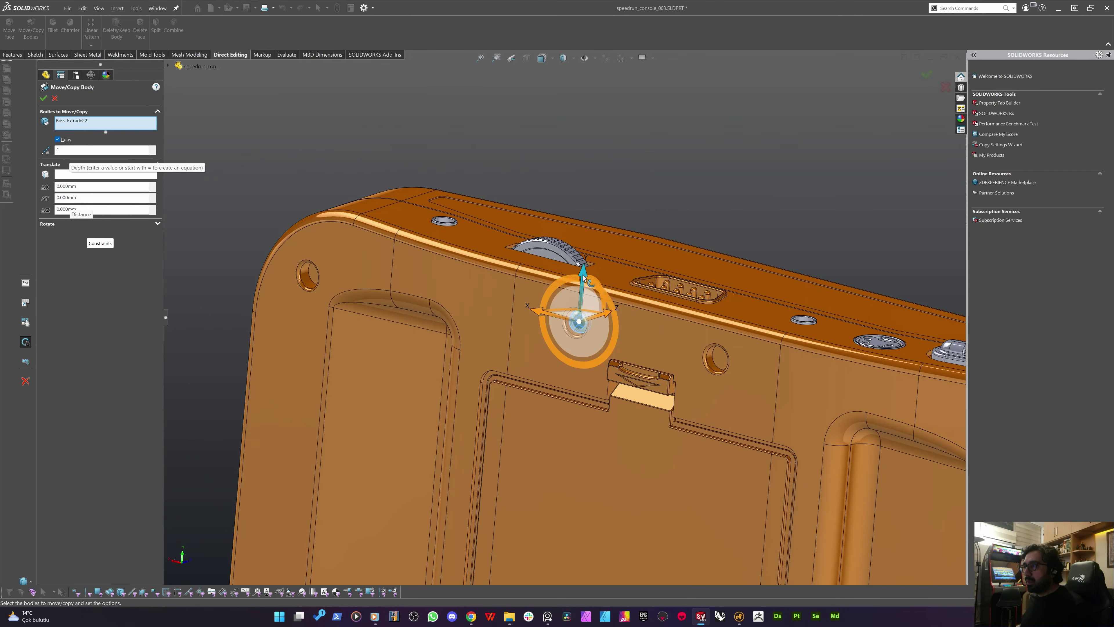
scroll(575, 320, up, 4)
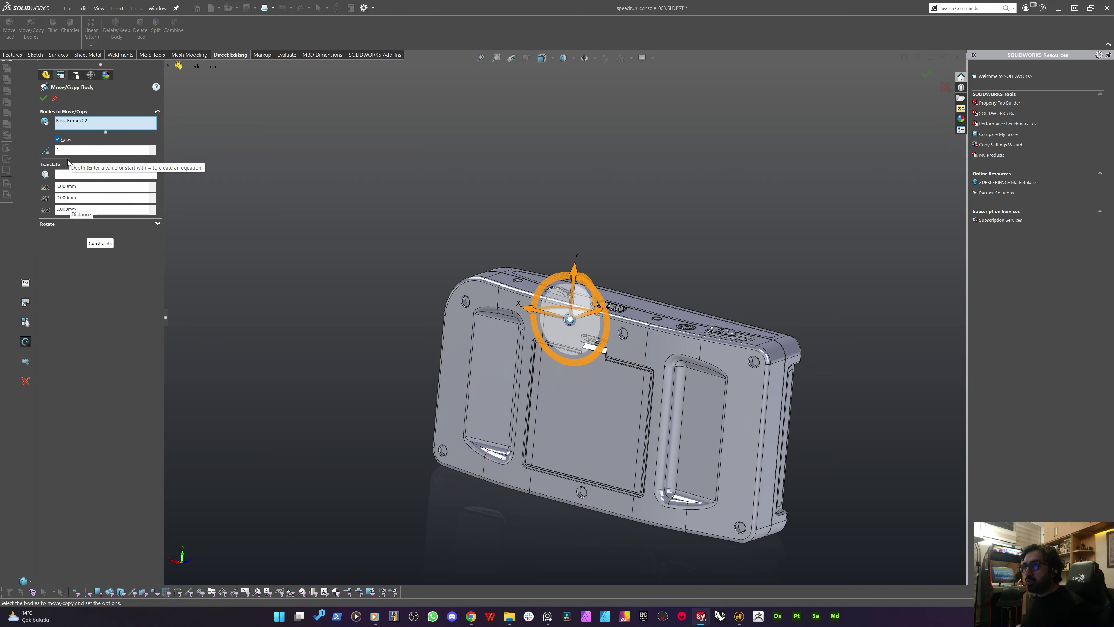
click(43, 98)
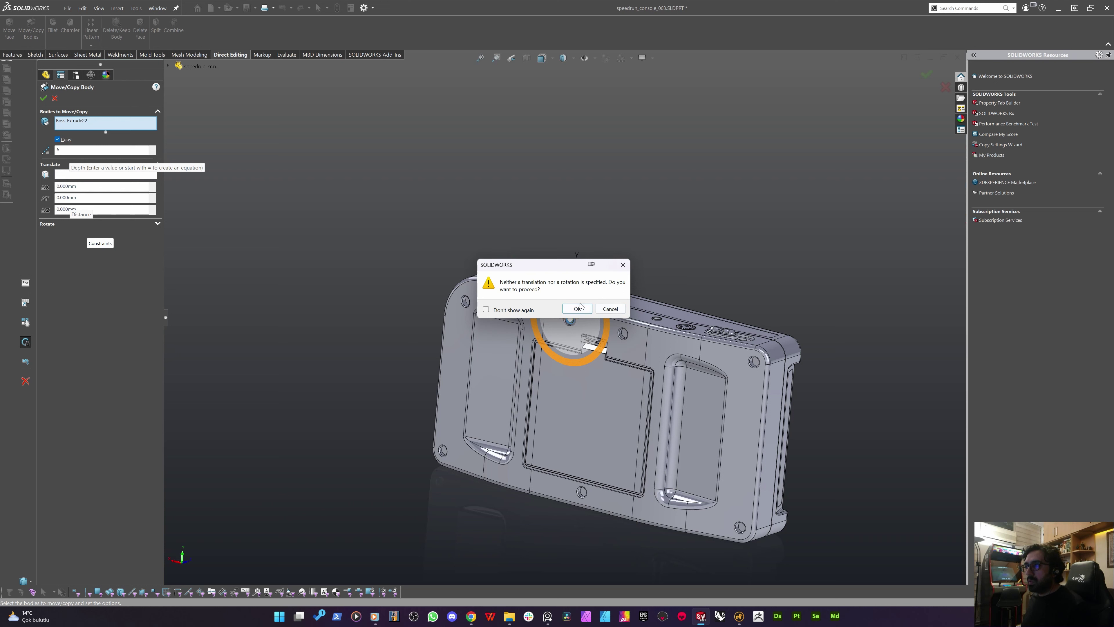
click(579, 308)
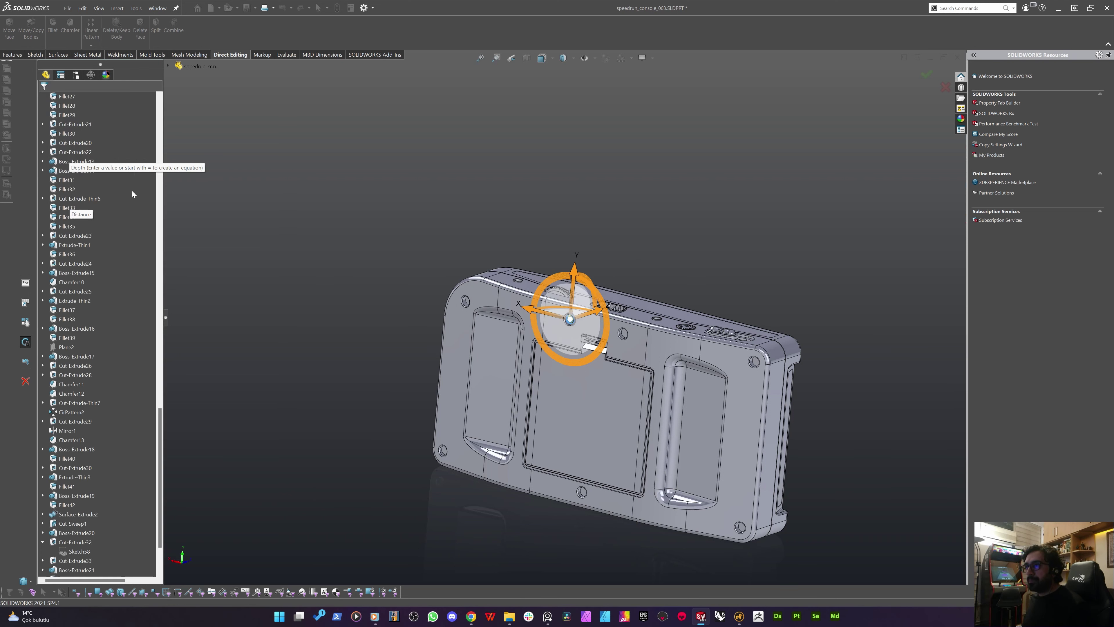
Examine the copied screw bodies in the Solid Bodies folder and the latest features in the feature tree
scroll(123, 310, up, 20)
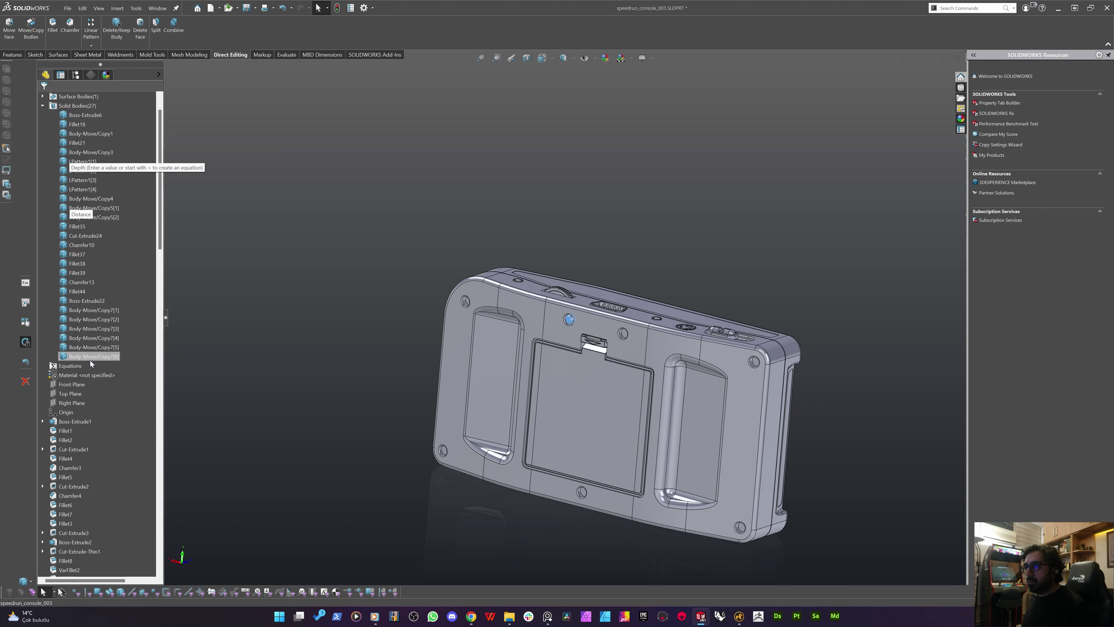
click(89, 358)
shift+click(95, 311)
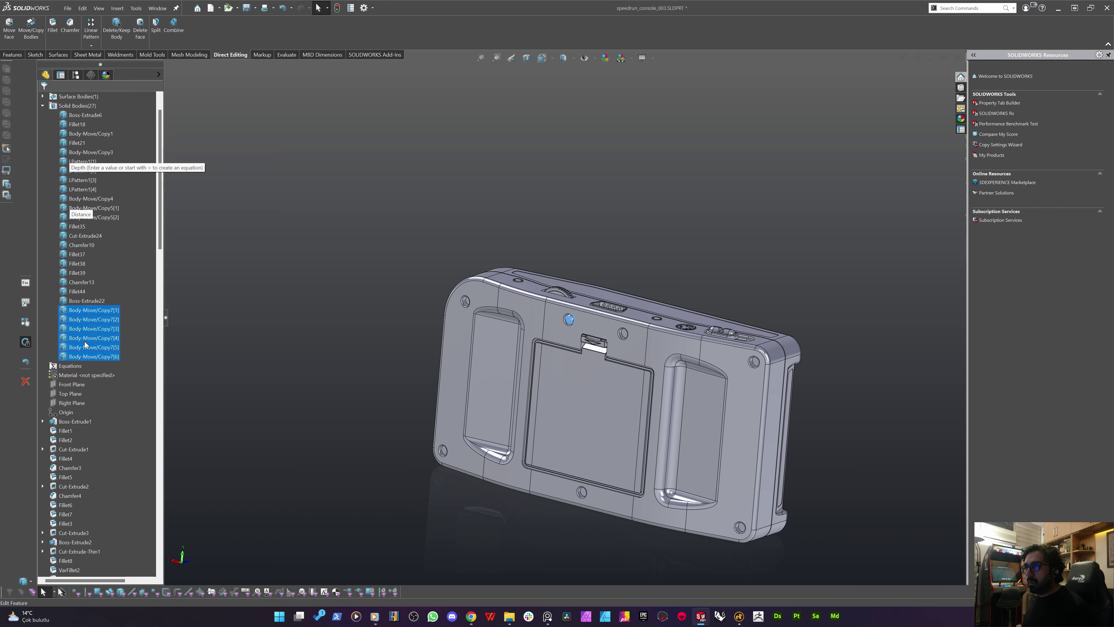
ctrl+click(88, 300)
middle_drag(390, 364, 437, 336)
click(354, 321)
scroll(544, 288, down, 4)
middle_drag(537, 310, 530, 313)
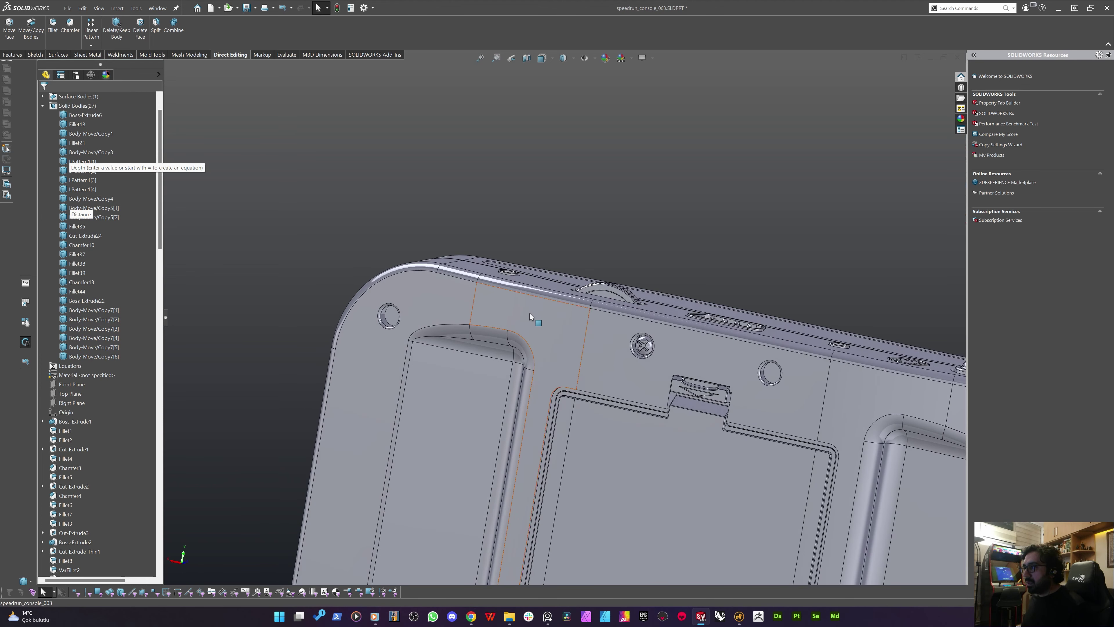
scroll(97, 297, down, 15)
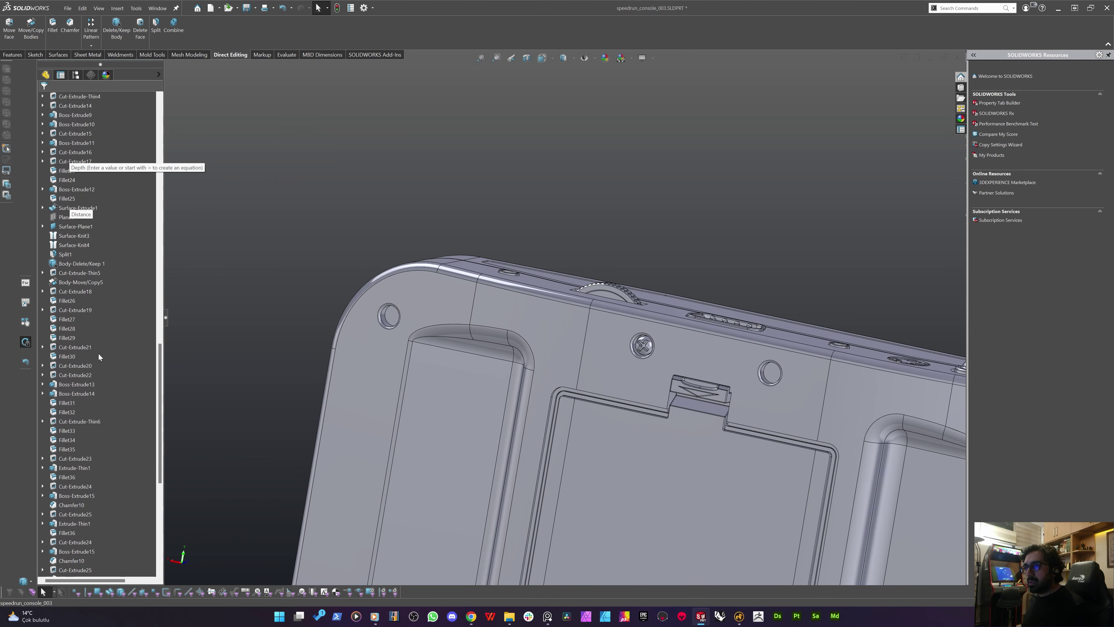
scroll(97, 356, down, 10)
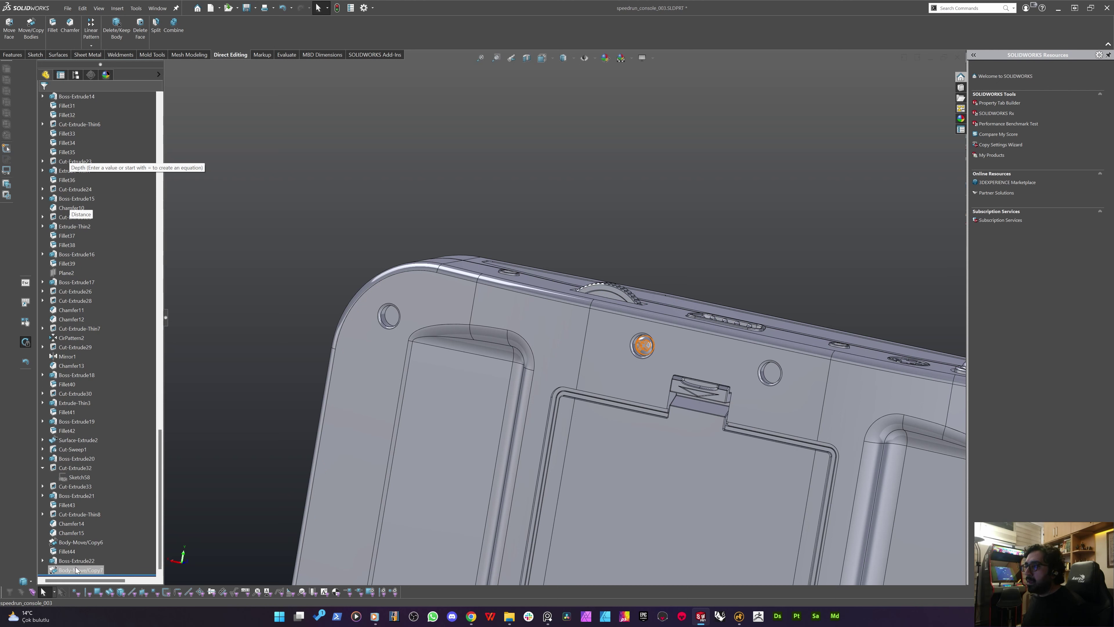
scroll(122, 310, up, 20)
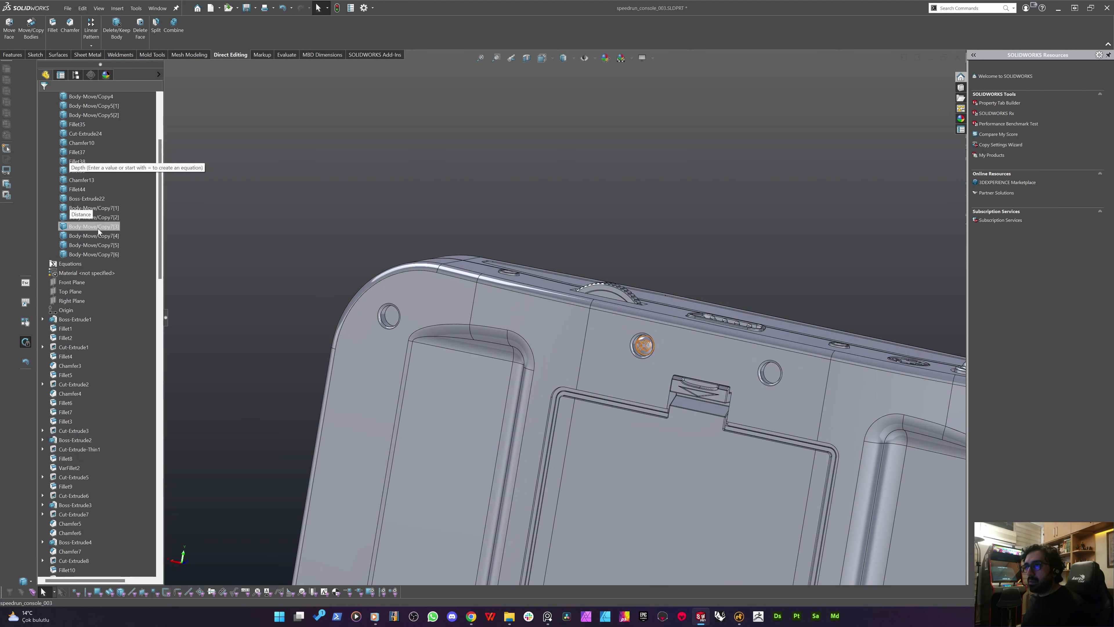
click(105, 209)
click(86, 199)
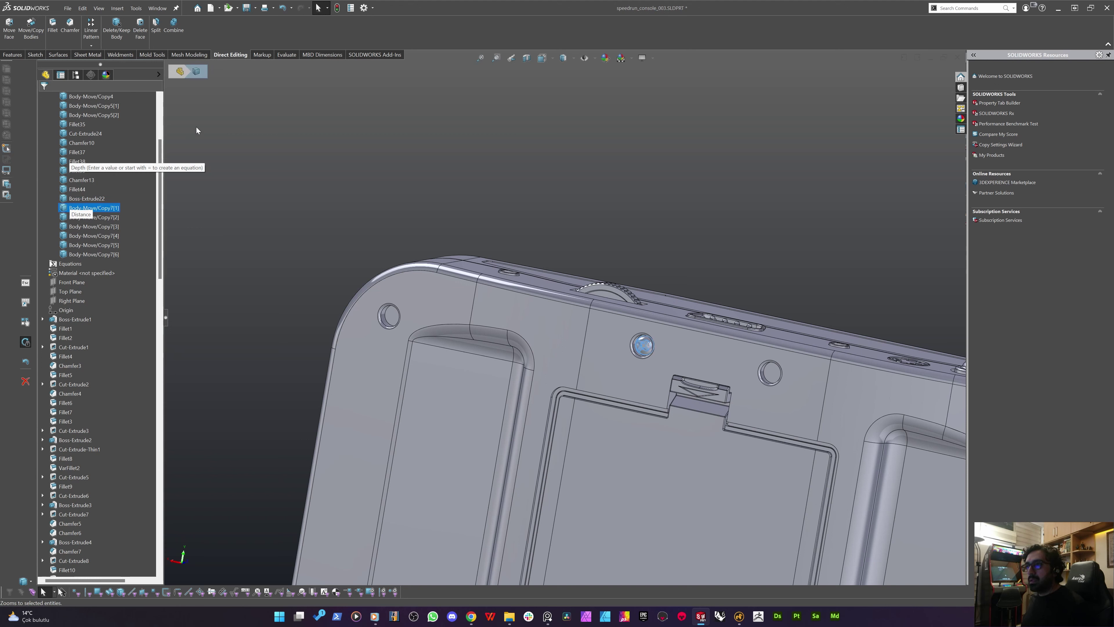
click(116, 38)
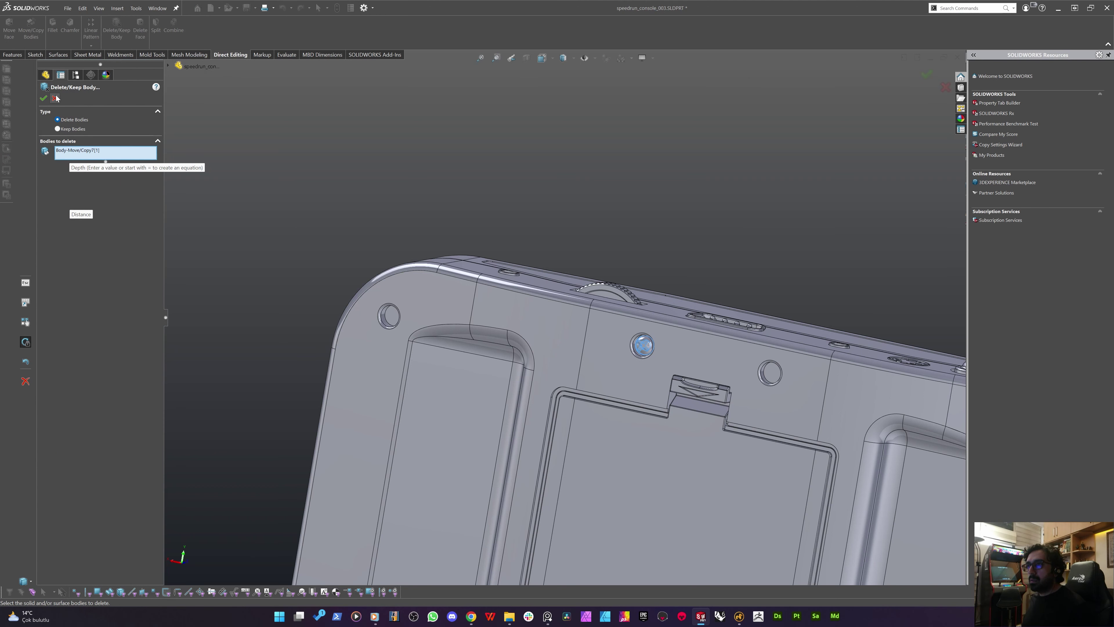
key(Escape)
Set up a Move/Copy Body for one of the stacked screws with Copy turned off, positioned by mate constraints
click(31, 41)
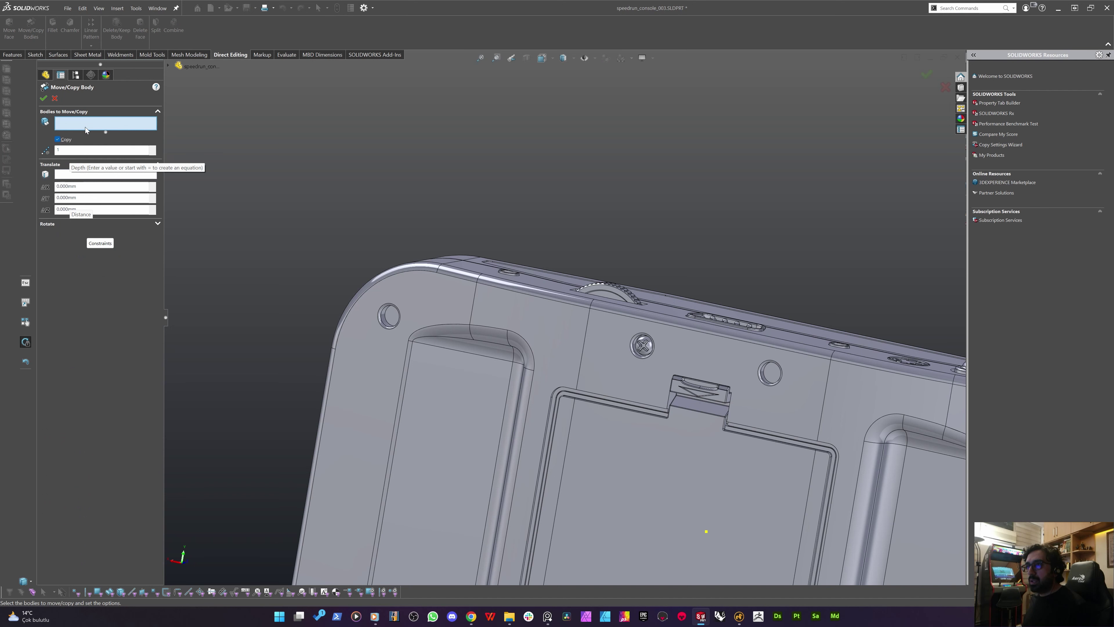
scroll(633, 325, down, 5)
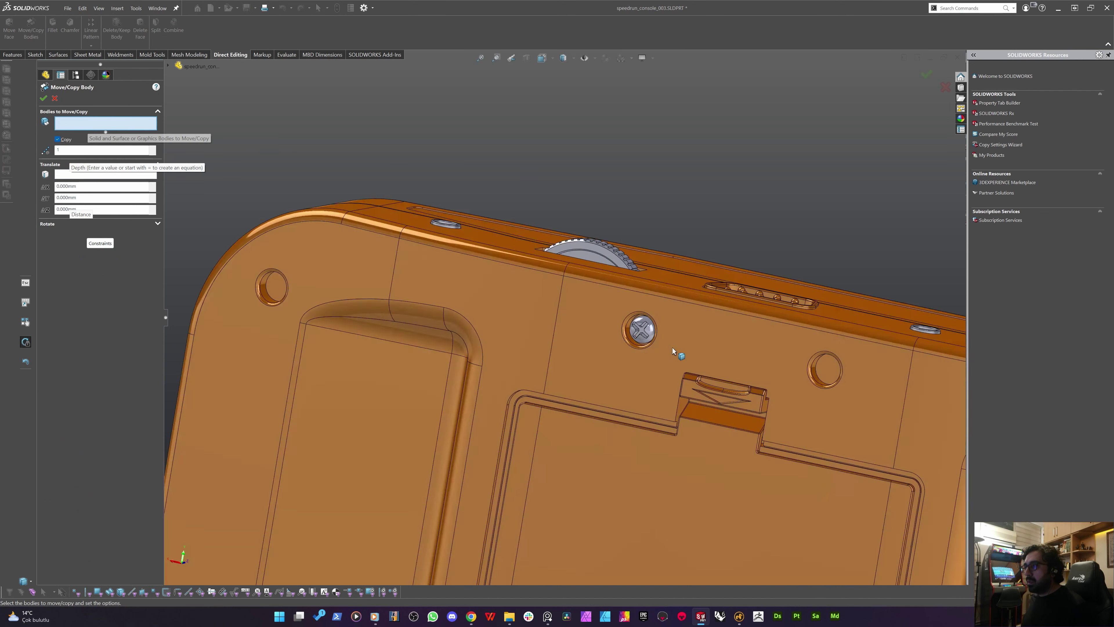
click(633, 326)
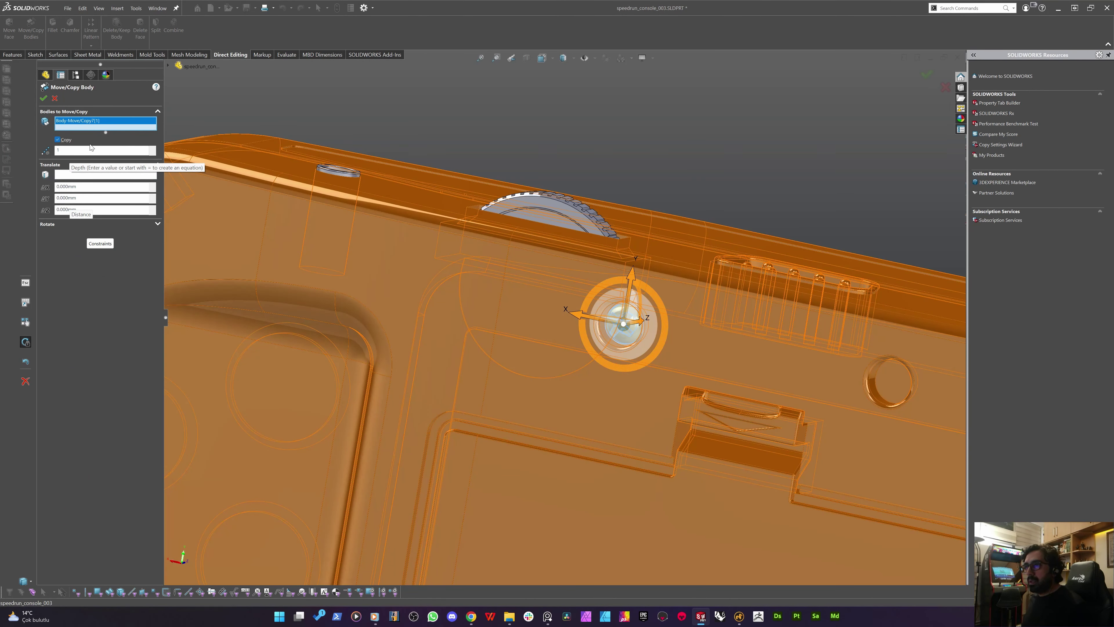
click(58, 140)
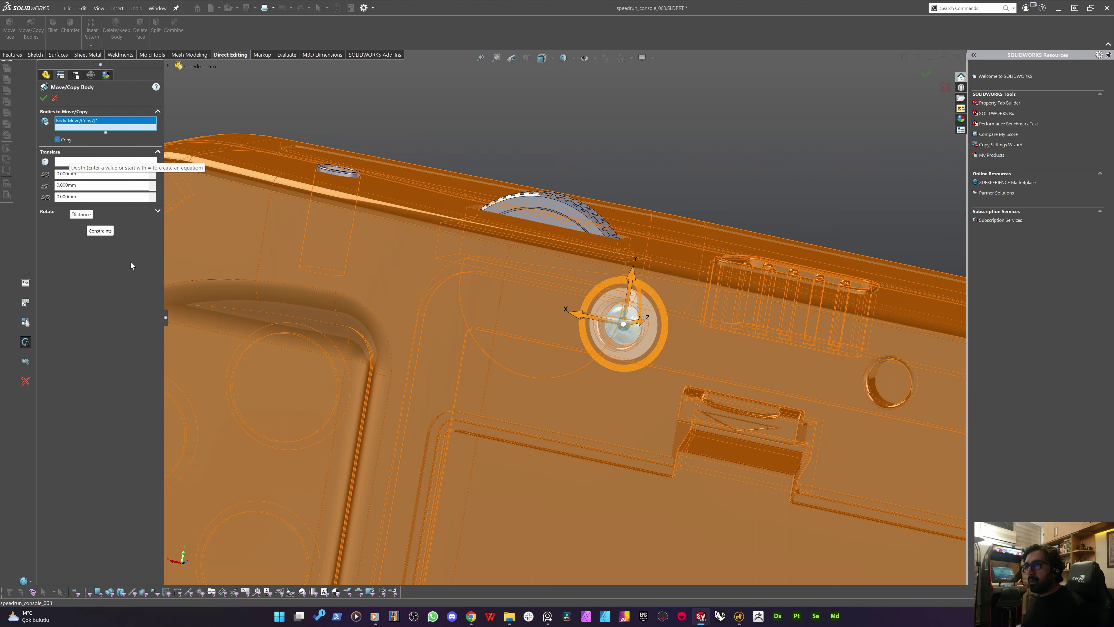
click(107, 230)
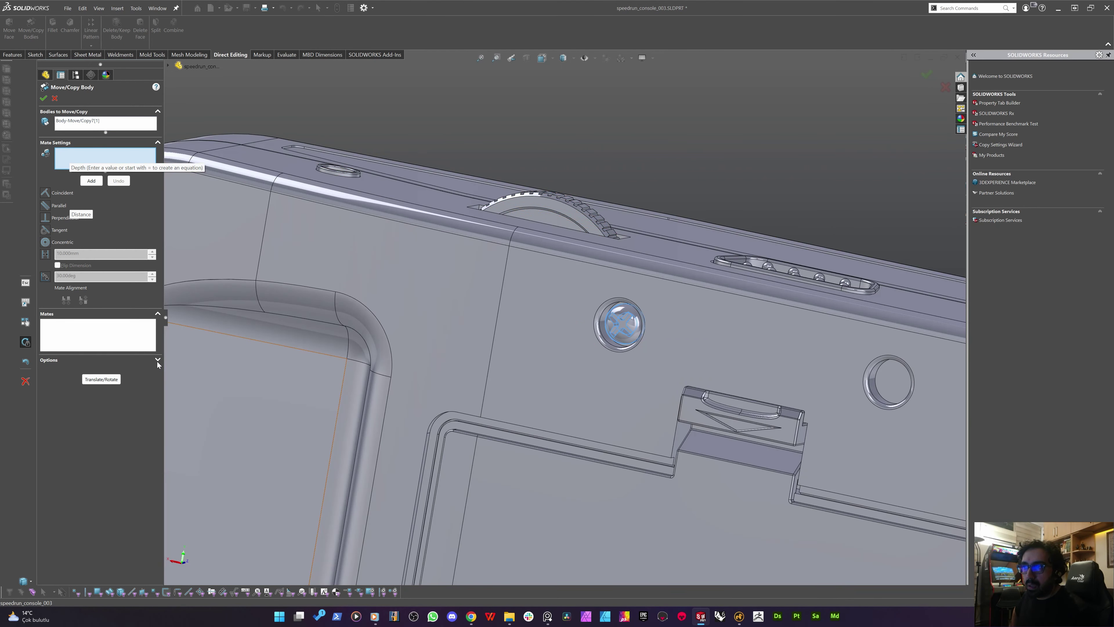
click(158, 360)
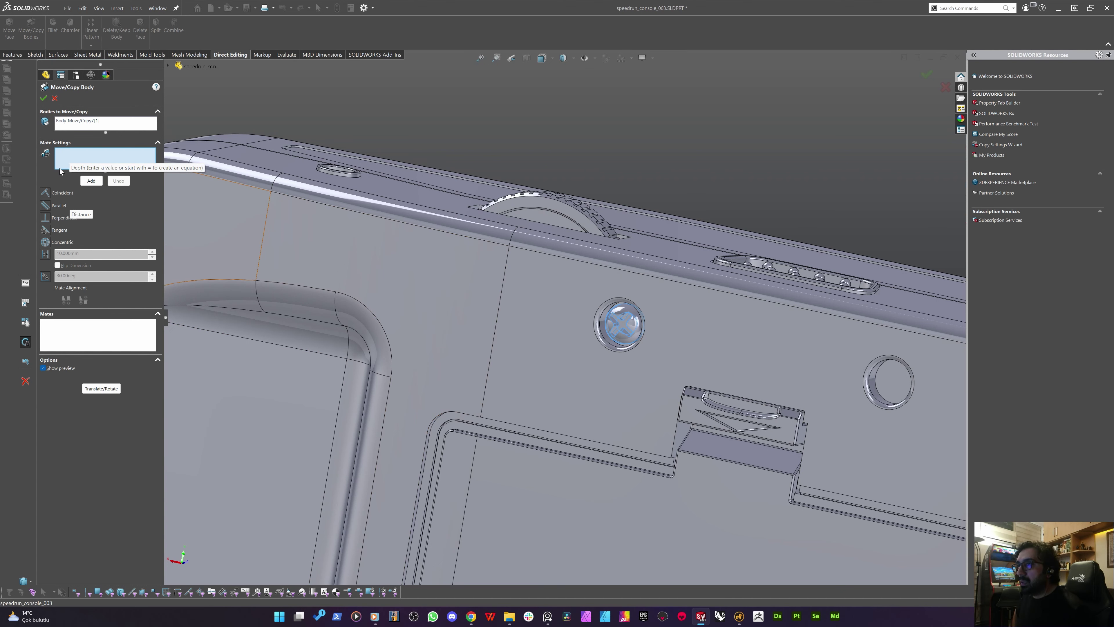
Mate the screw's round edge concentric with the empty hole on the other side of the battery cover latch and apply the move
scroll(597, 300, up, 8)
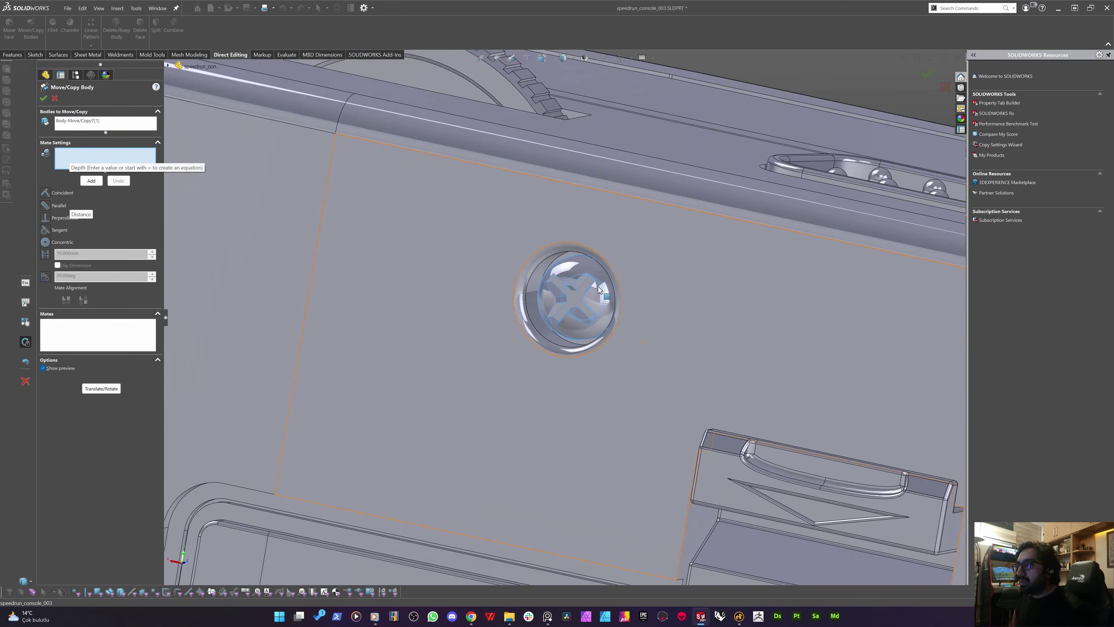
middle_drag(533, 262, 623, 309)
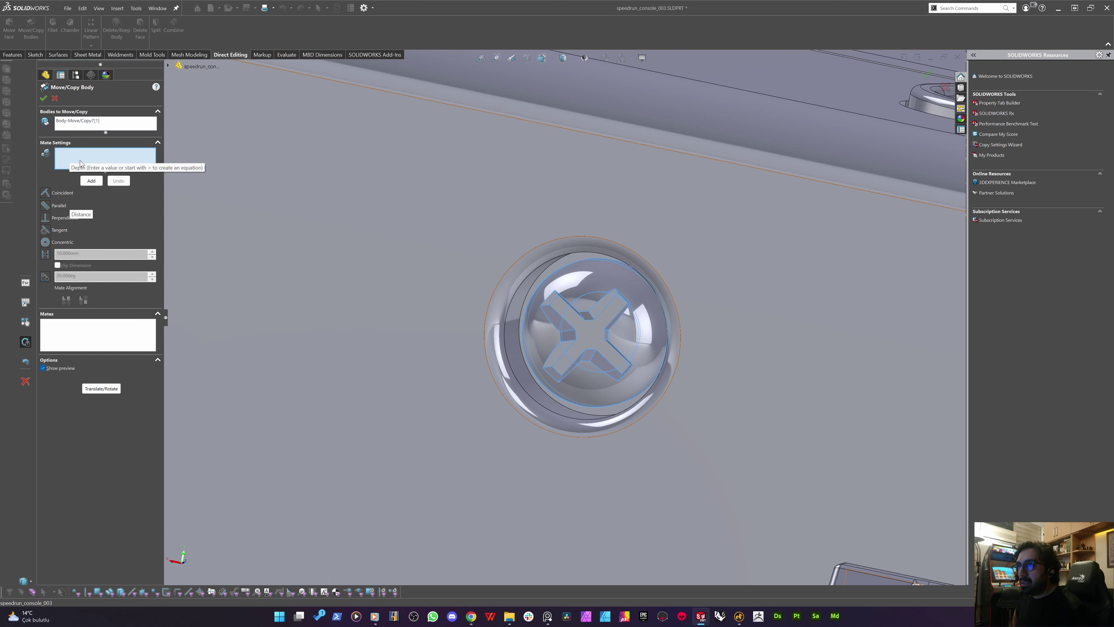
click(85, 126)
click(48, 196)
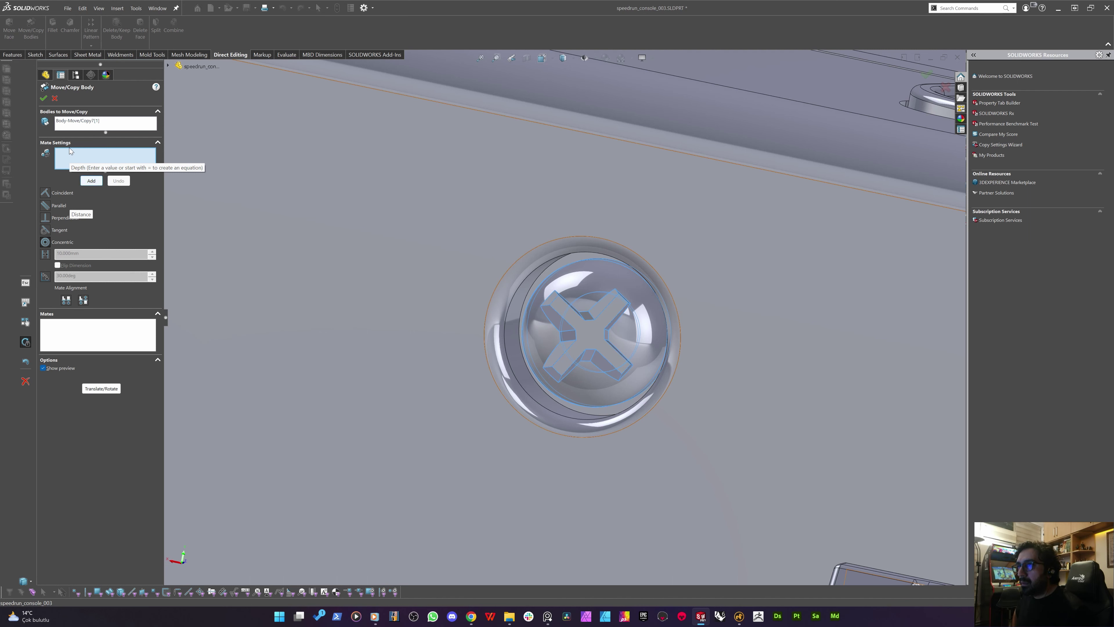
click(596, 261)
scroll(622, 297, up, 10)
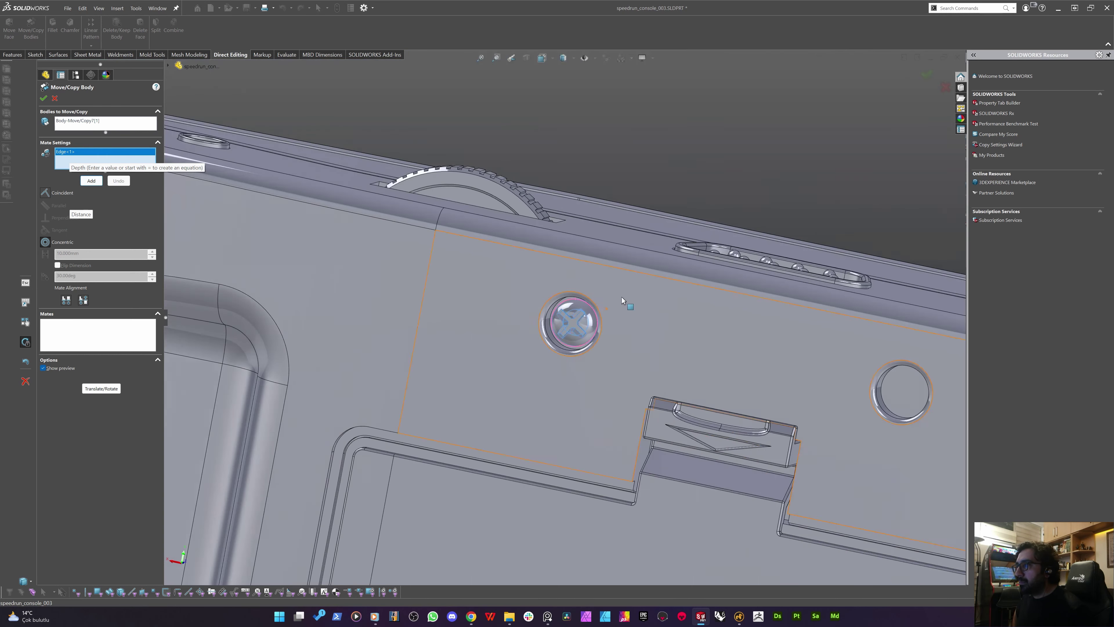
scroll(720, 351, down, 11)
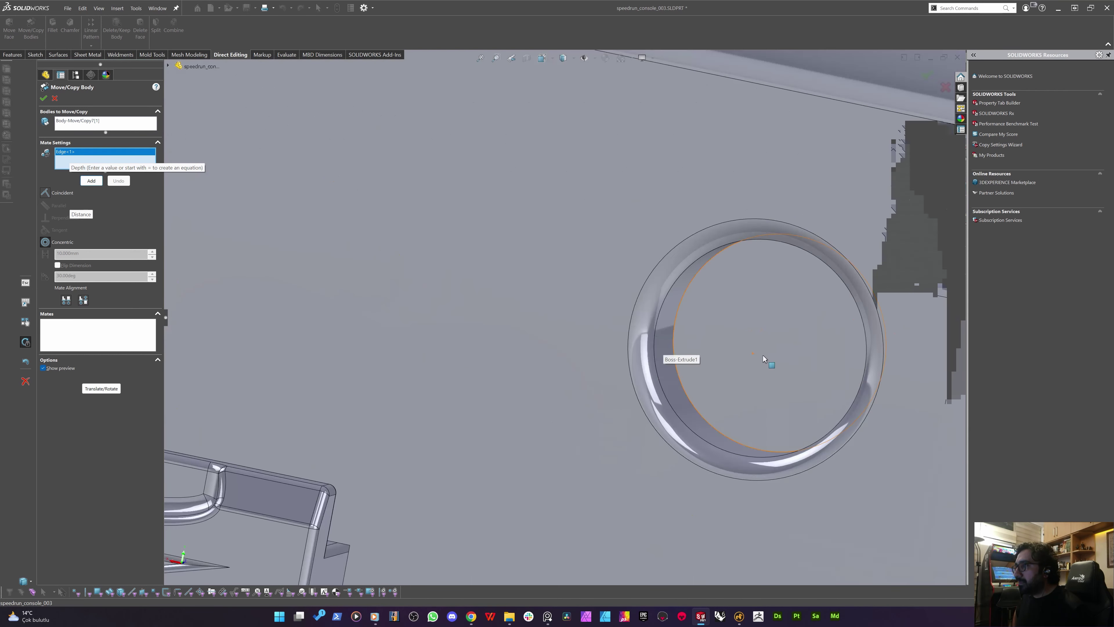
click(657, 370)
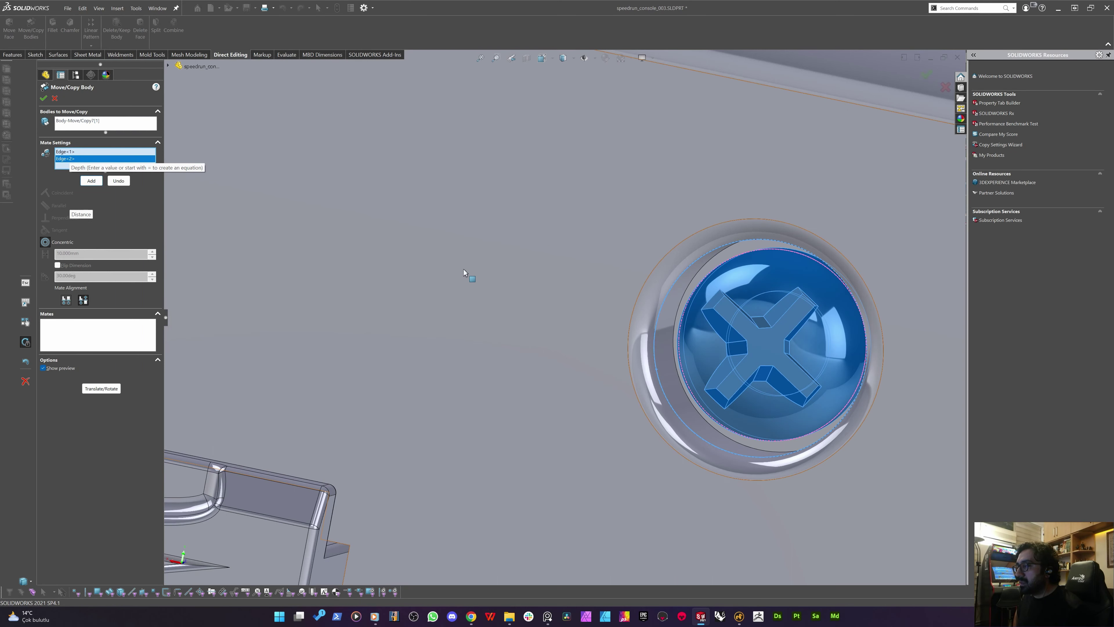
scroll(463, 269, up, 8)
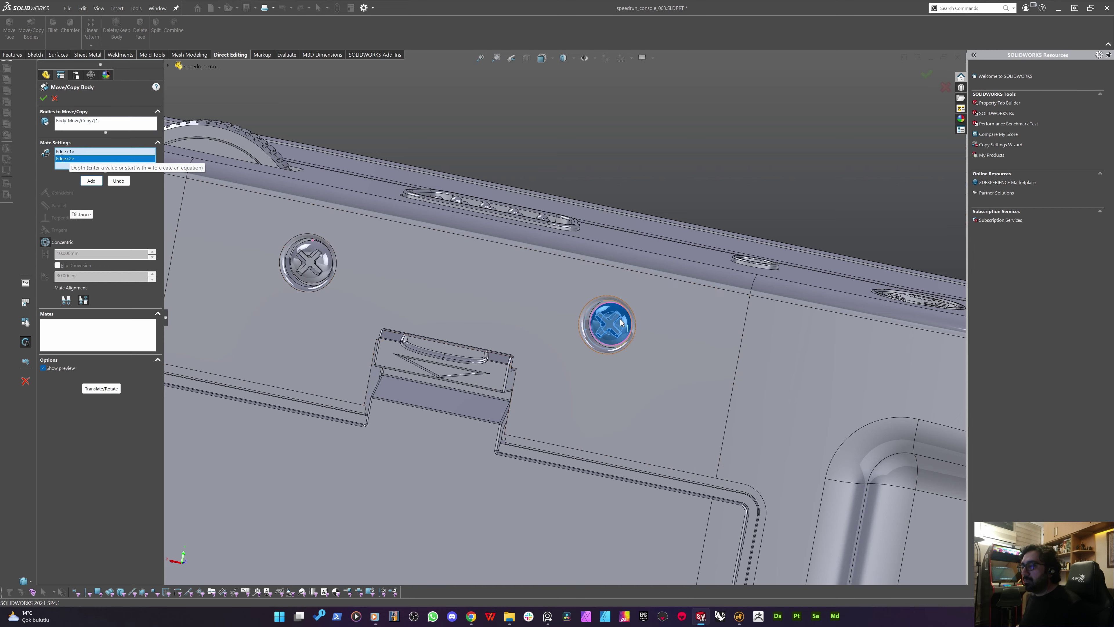
scroll(605, 275, down, 8)
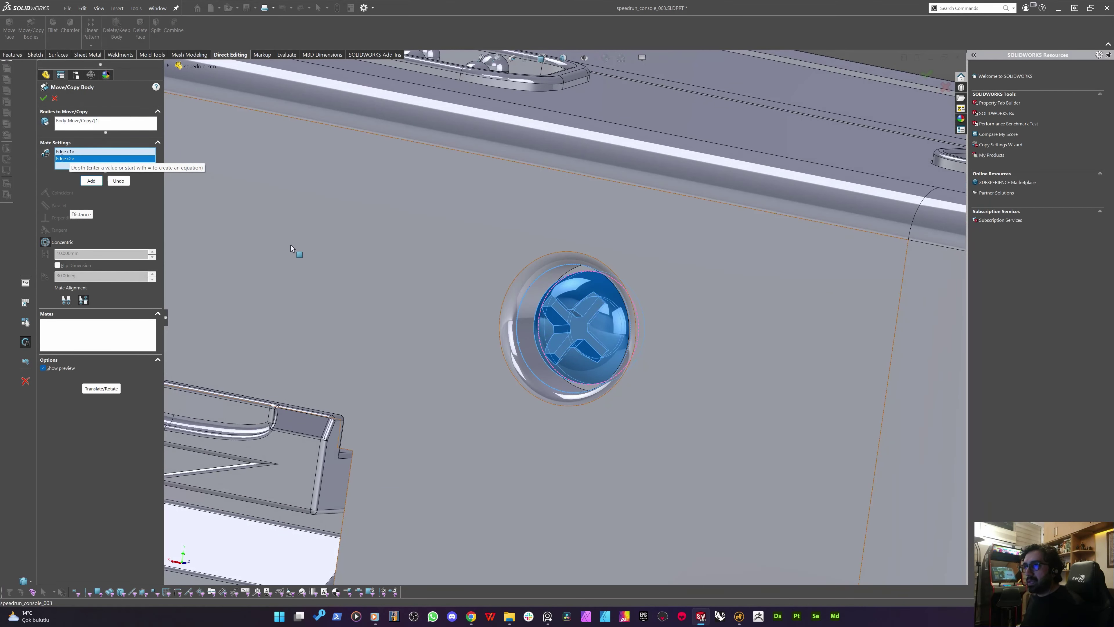
click(91, 181)
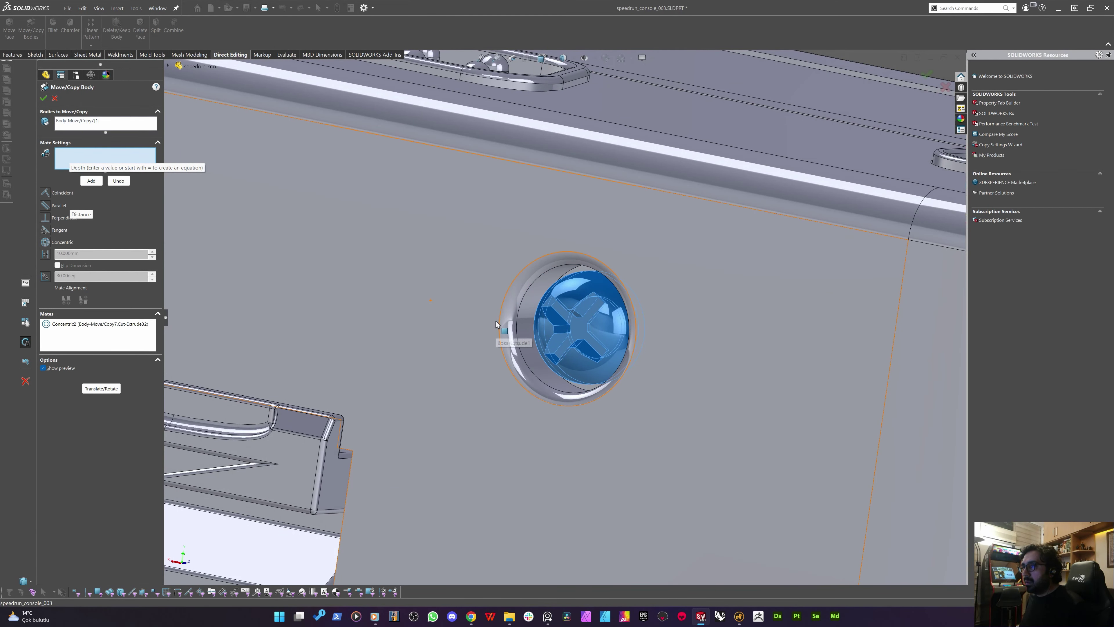
middle_drag(579, 328, 487, 230)
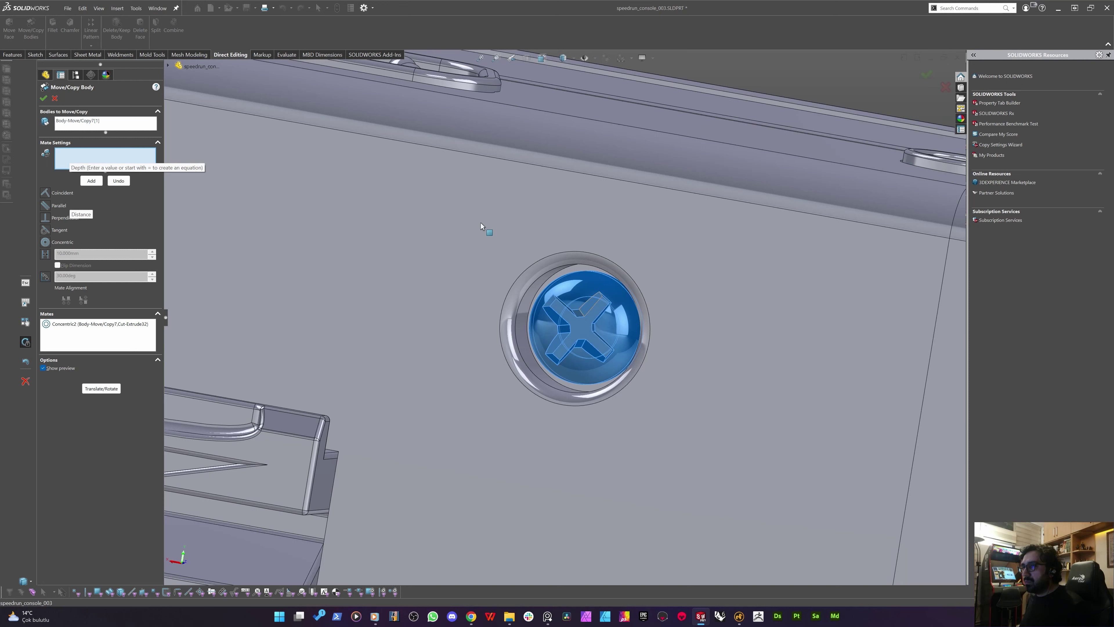
click(43, 98)
scroll(484, 300, up, 5)
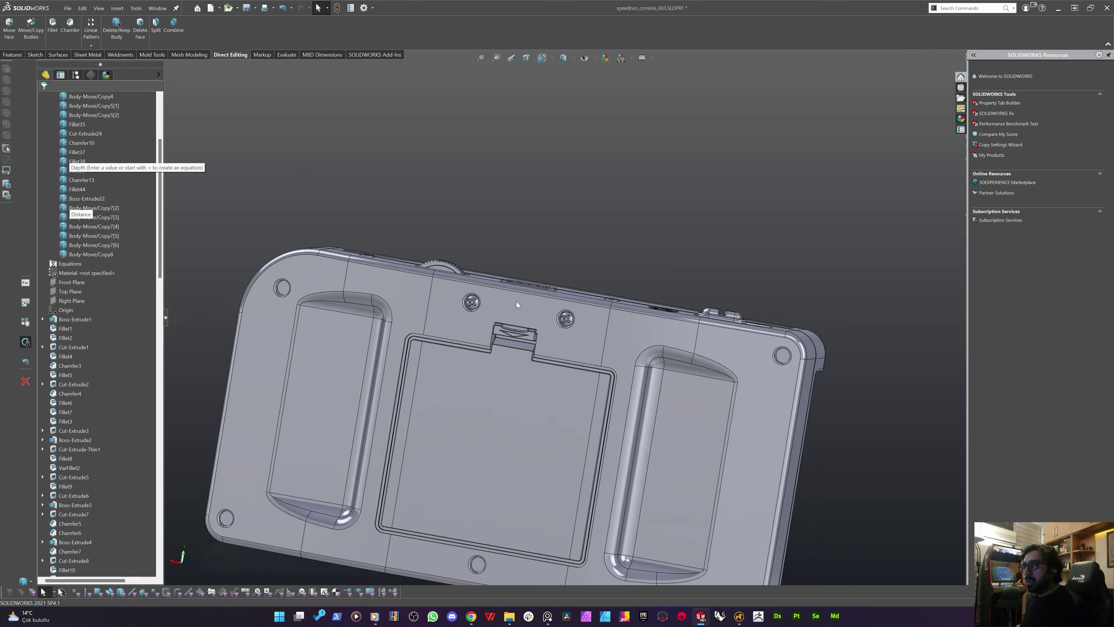
Start another Move/Copy Body with only a remaining screw copy from the original hole as the body to move
scroll(516, 301, up, 3)
scroll(450, 233, down, 8)
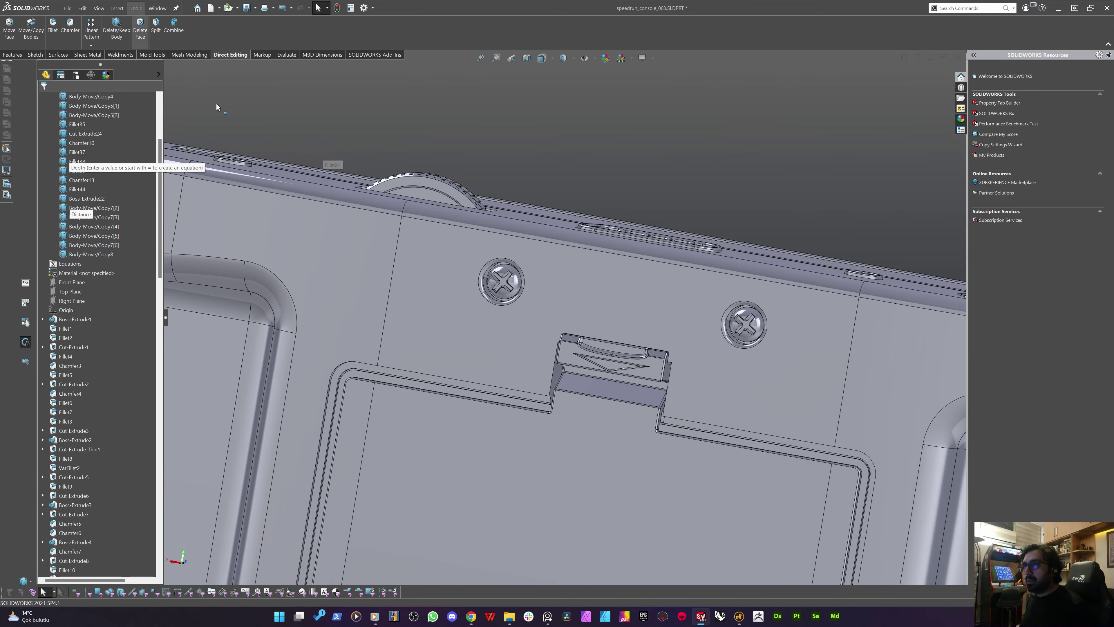
click(31, 24)
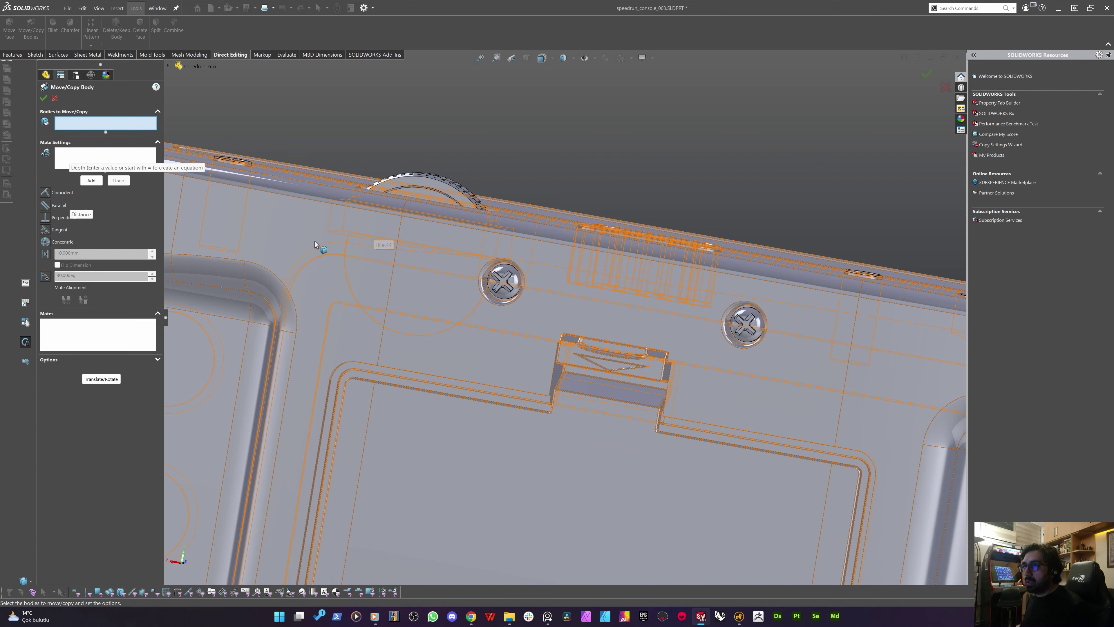
click(503, 281)
key(f)
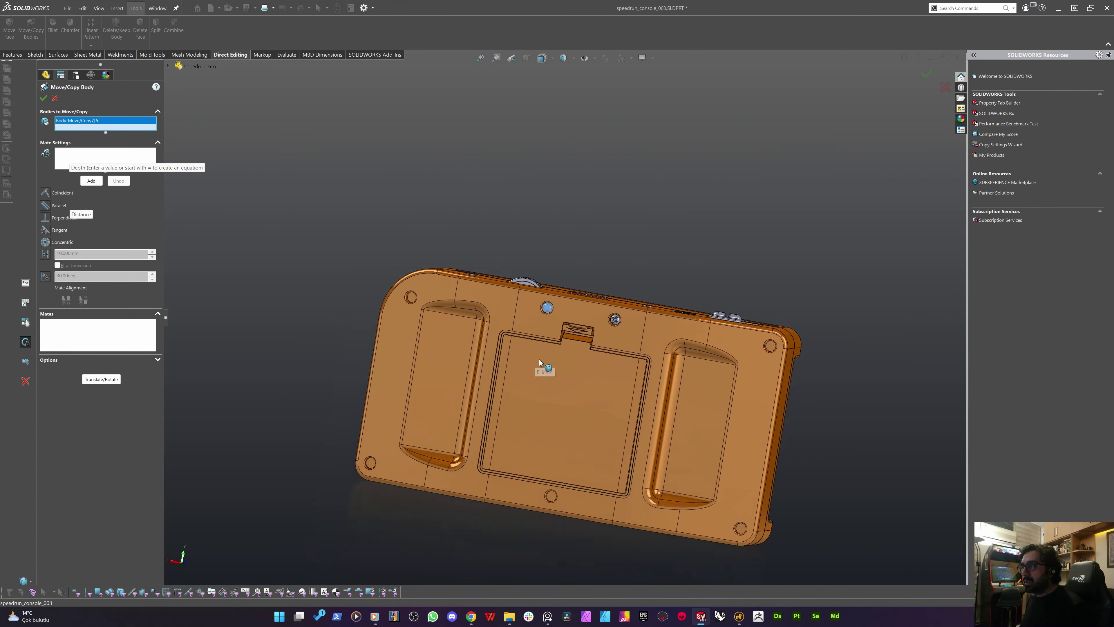
click(524, 171)
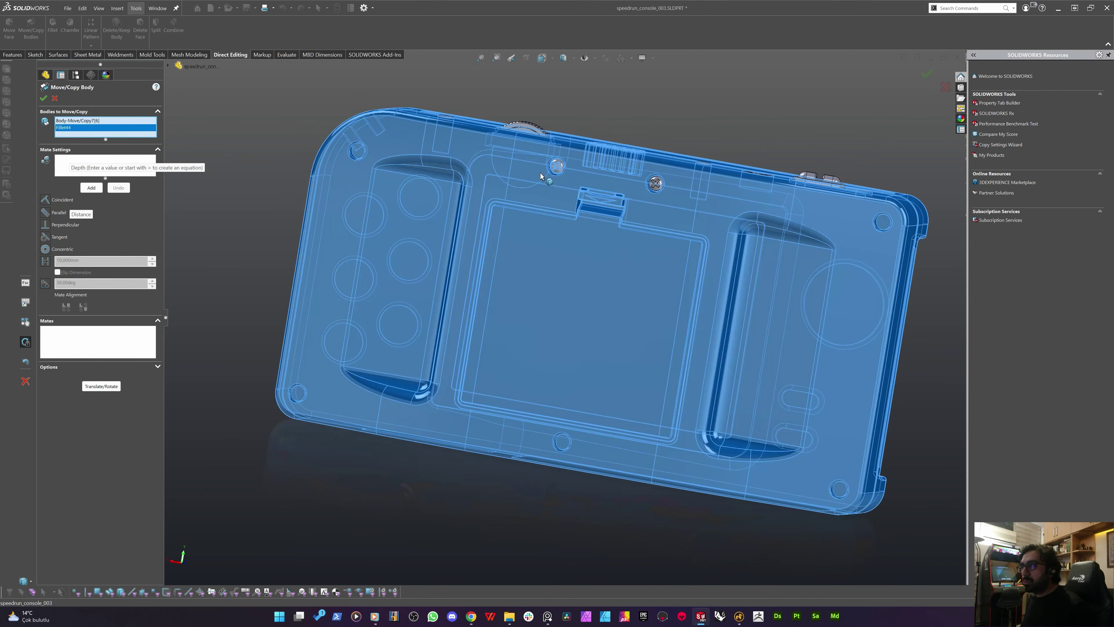
click(539, 176)
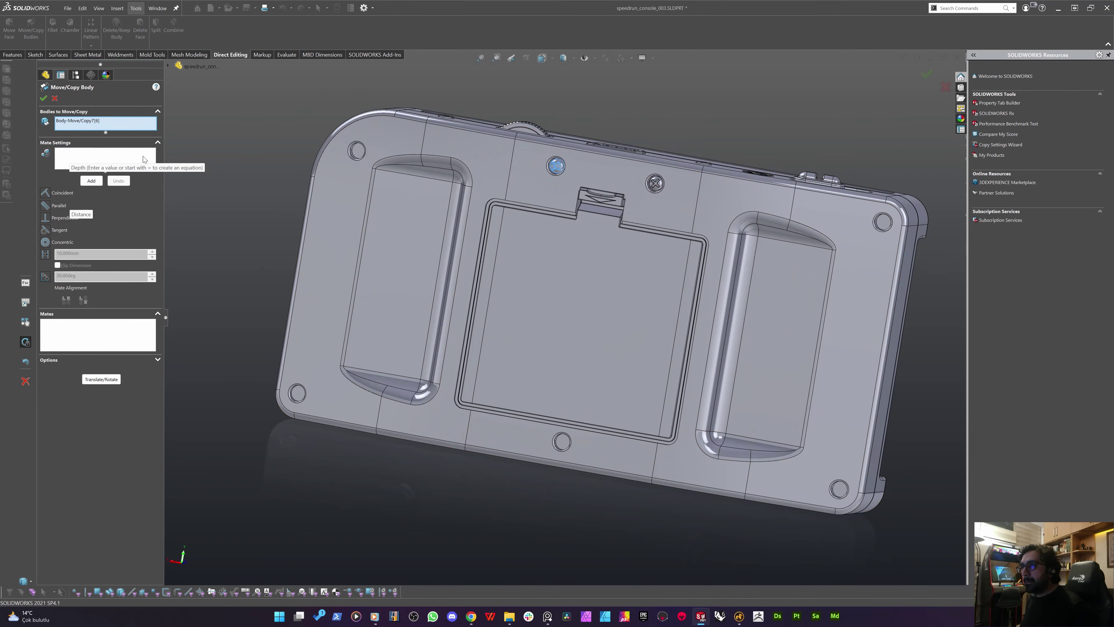
Try to mate the screw's round edge concentric with the empty hole below the battery cover
click(90, 158)
scroll(514, 182, down, 10)
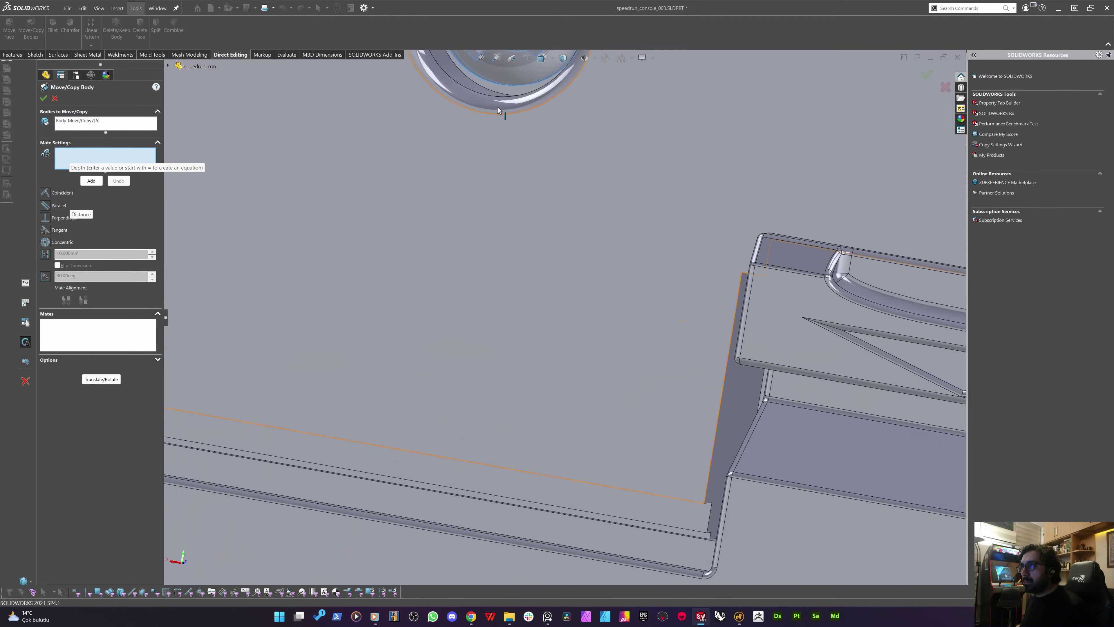
click(454, 78)
scroll(498, 226, up, 2)
scroll(509, 246, up, 8)
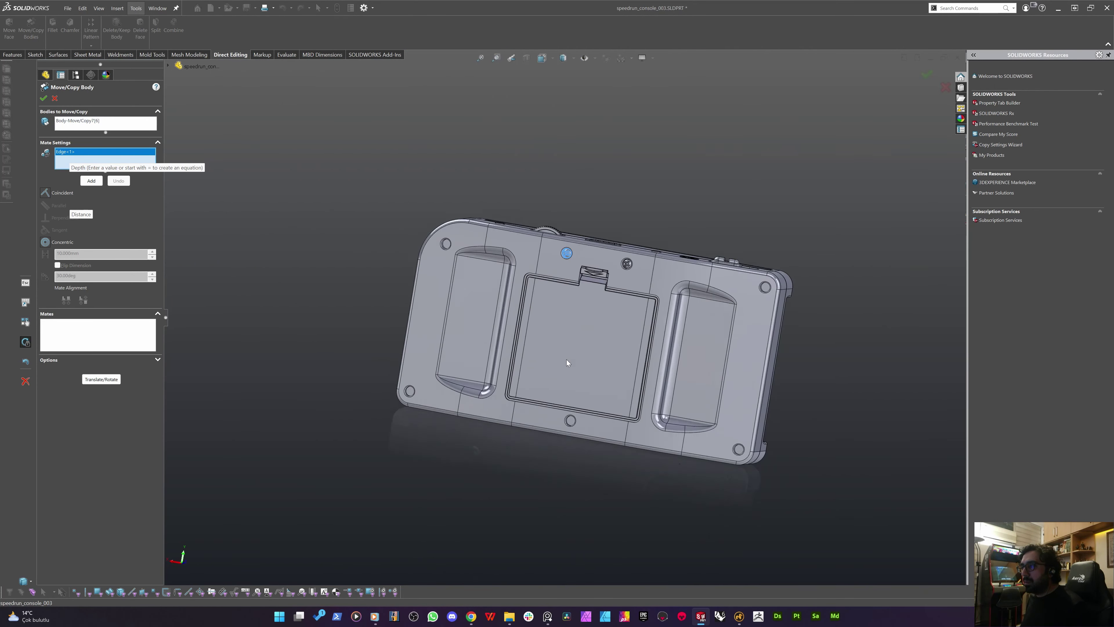
scroll(566, 360, down, 8)
scroll(569, 382, down, 3)
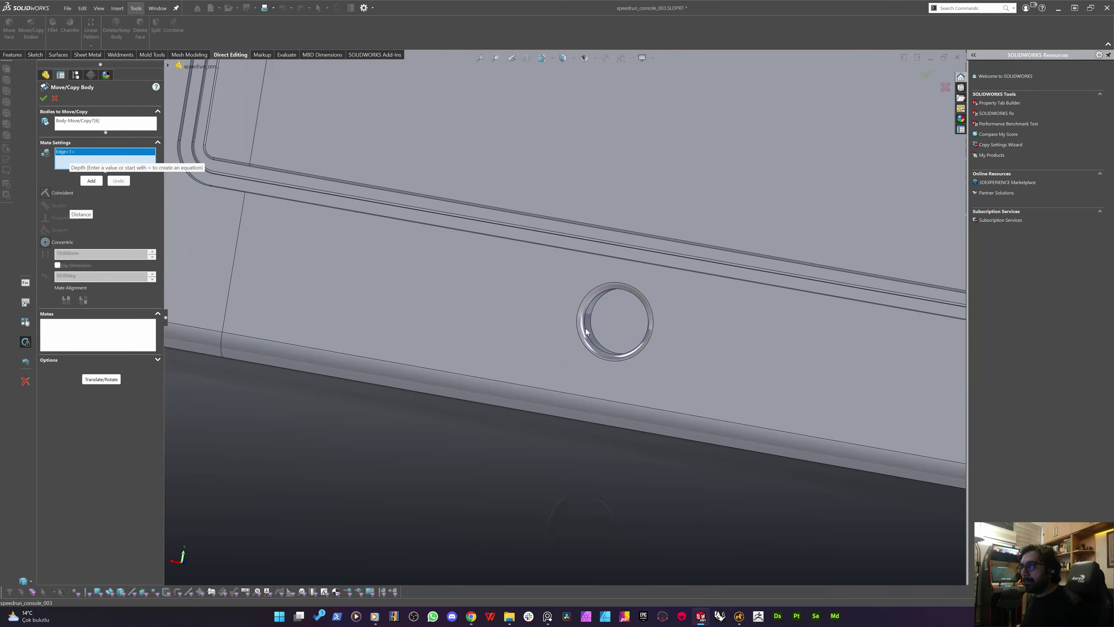
click(593, 346)
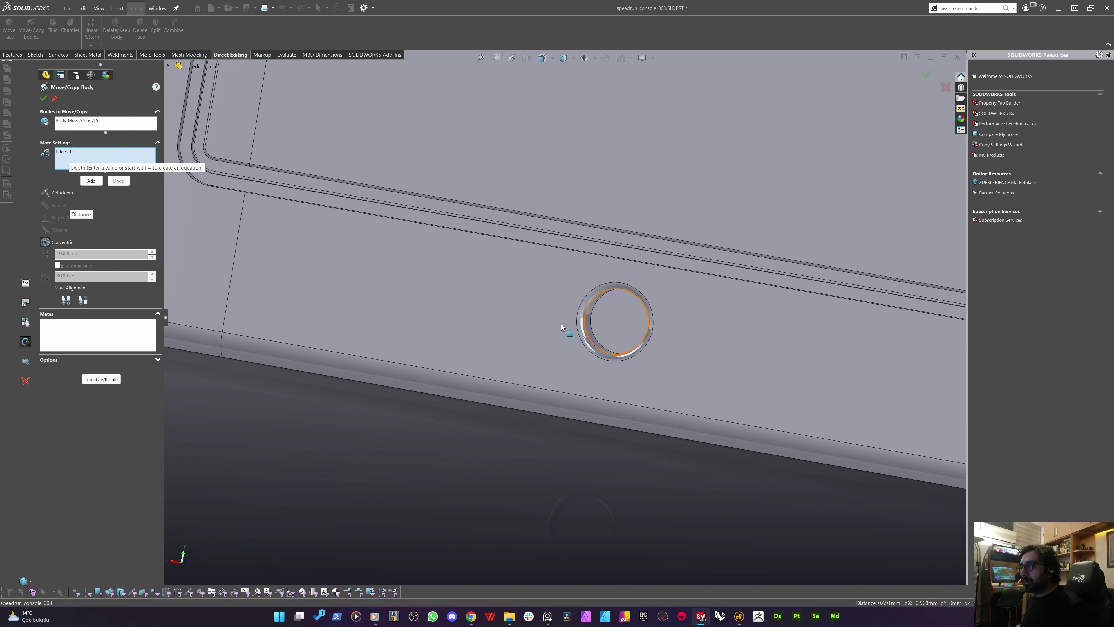
click(62, 151)
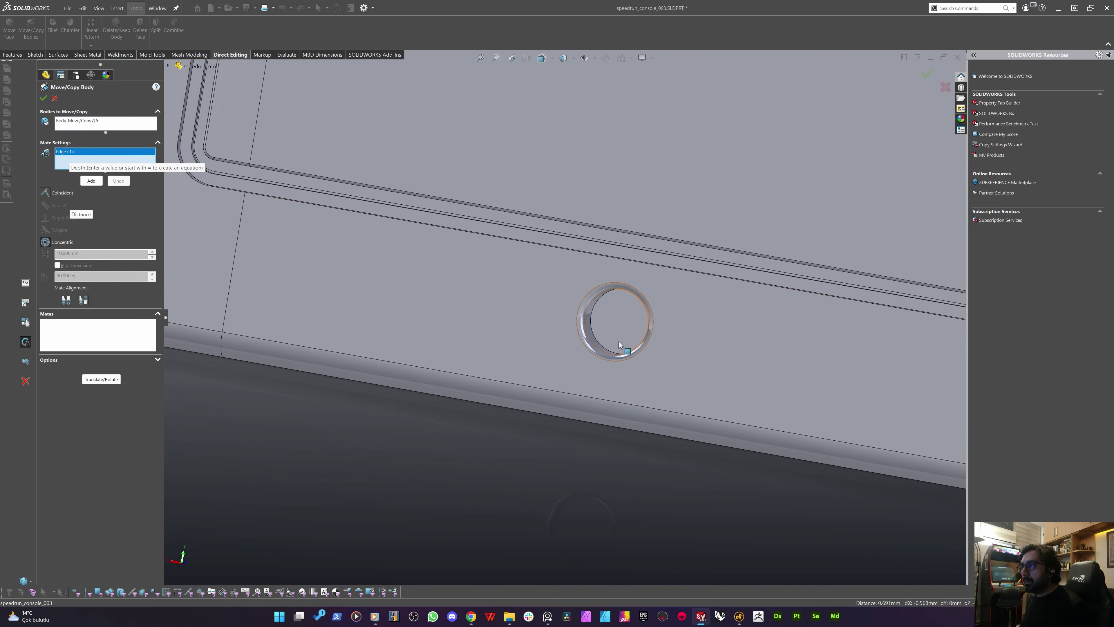
click(594, 346)
scroll(561, 342, up, 9)
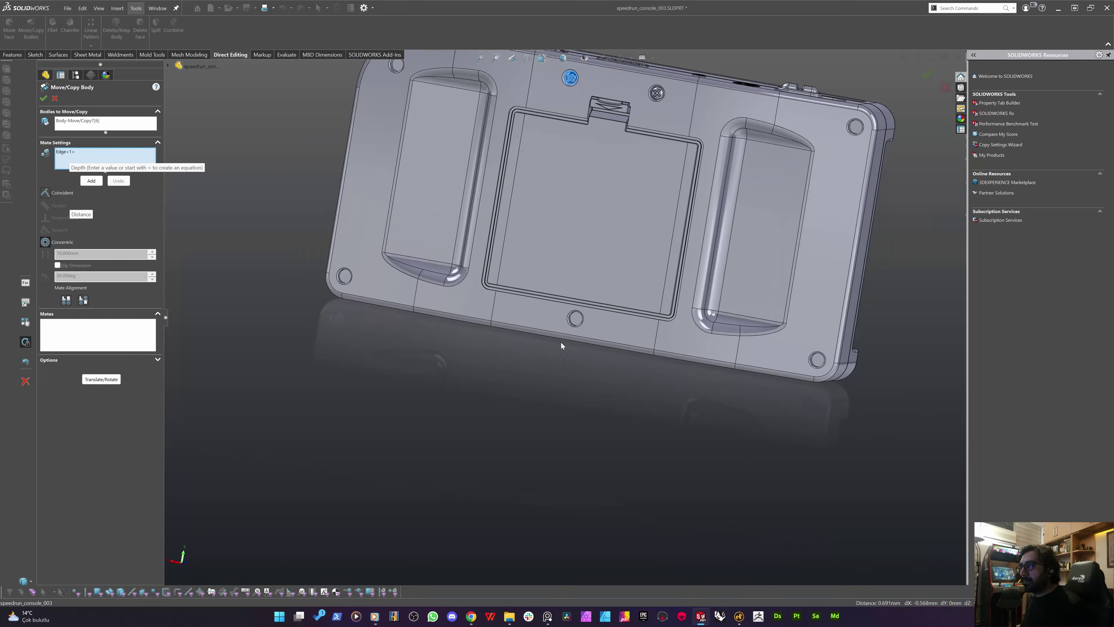
scroll(560, 150, down, 9)
scroll(592, 247, down, 6)
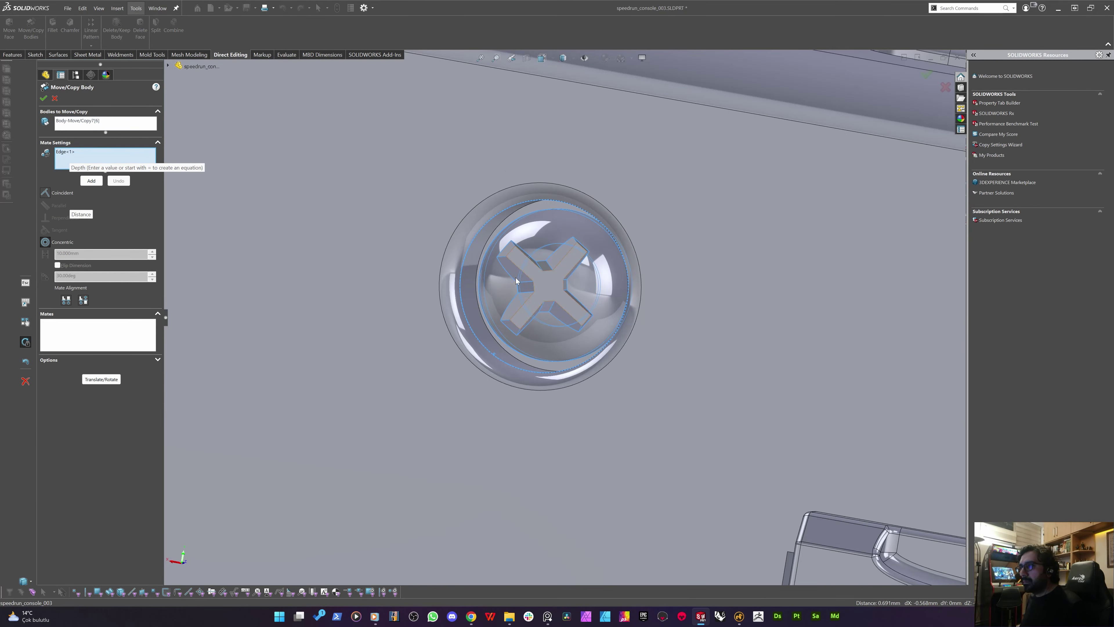
Clear the mate selection, mate the screw's round edge concentric with the hole below the battery cover, and apply the move
key(Delete)
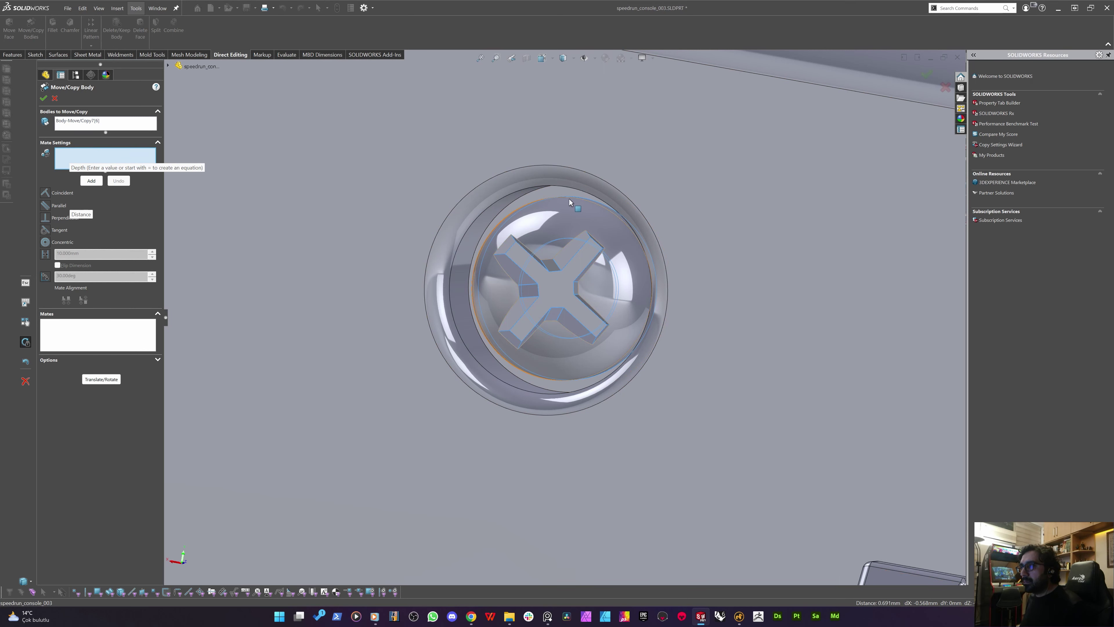
click(590, 204)
scroll(562, 283, up, 10)
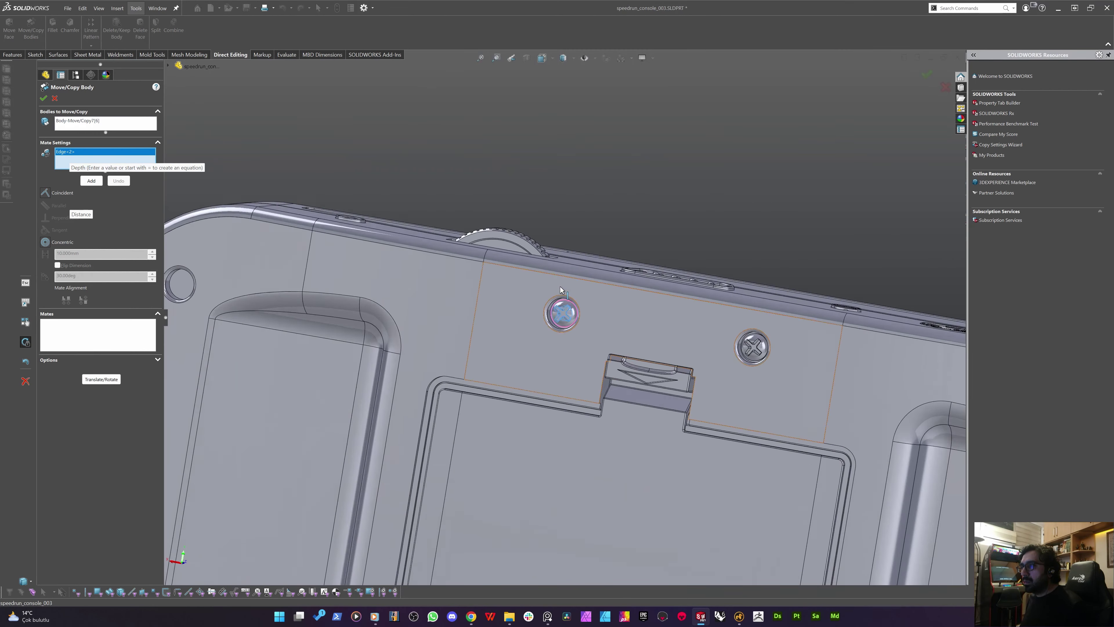
scroll(570, 368, down, 10)
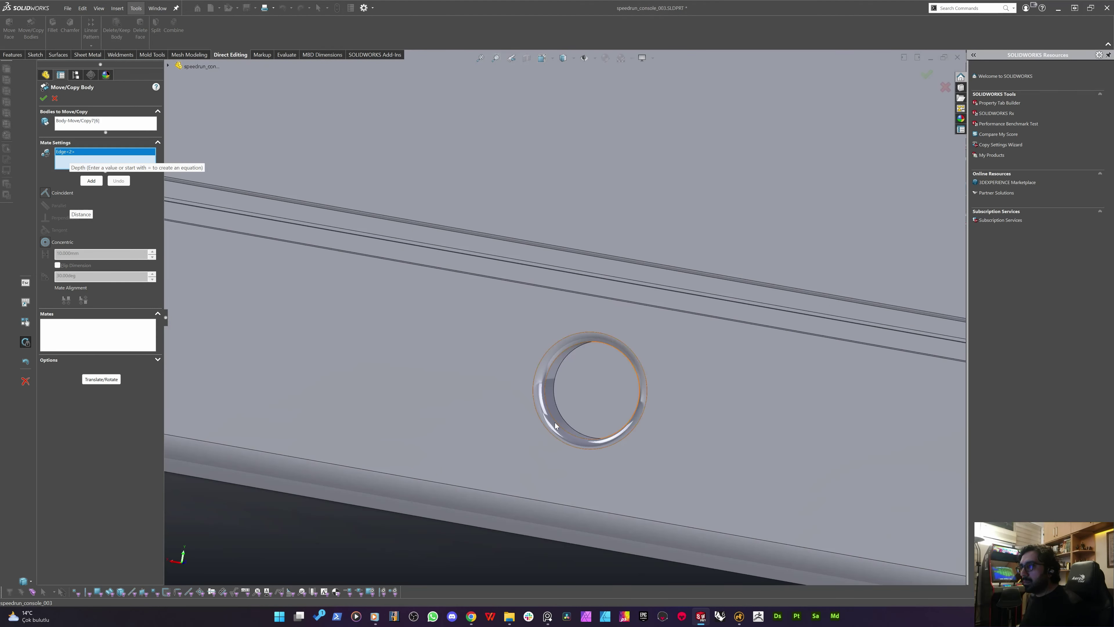
click(554, 419)
scroll(553, 417, up, 5)
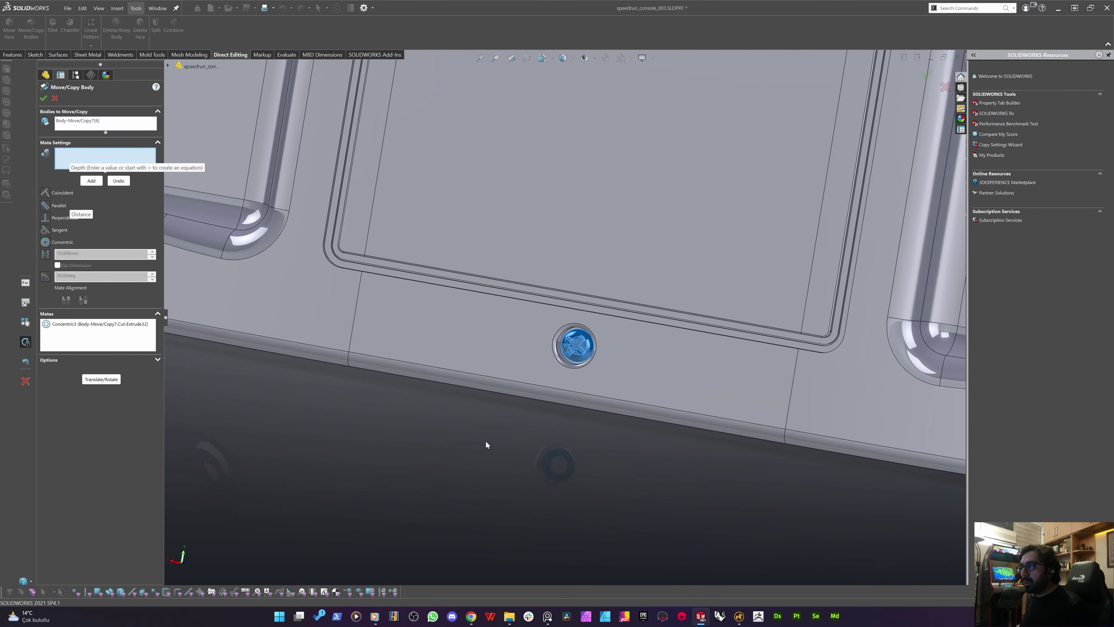
click(43, 99)
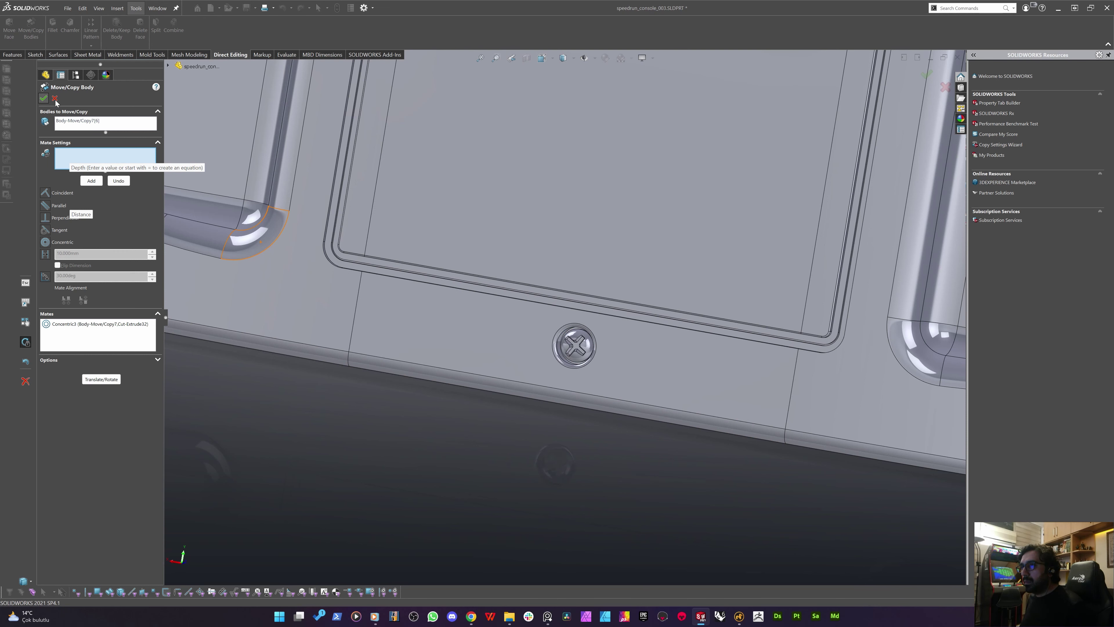
Measure the distance between the screw's cross-recess face and the ring face of the hole at the original screw location
scroll(482, 390, up, 5)
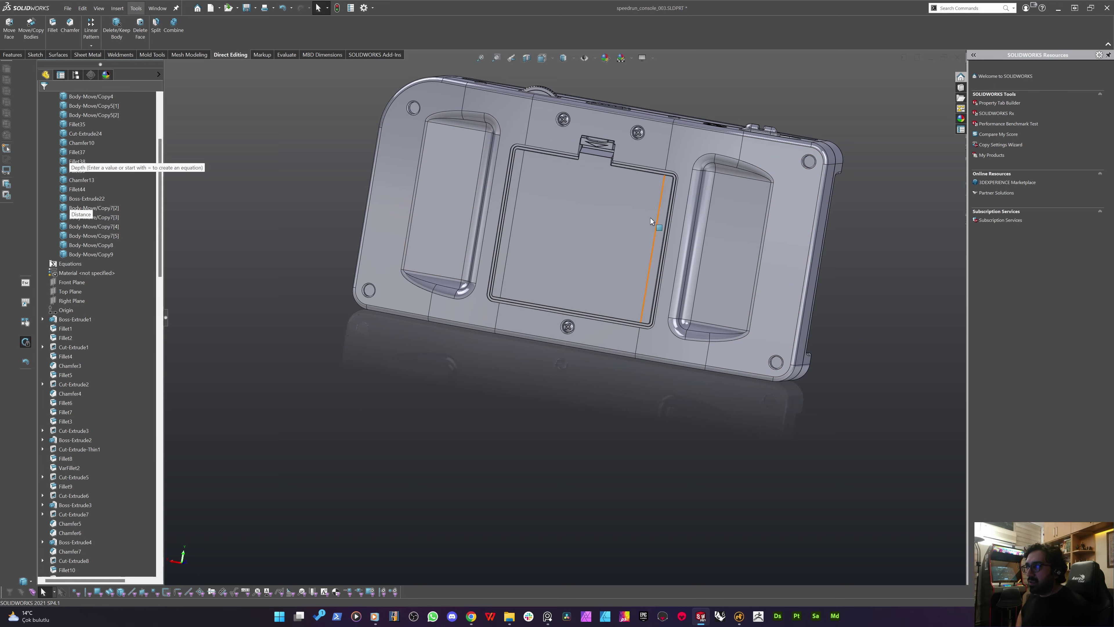
middle_drag(650, 218, 671, 200)
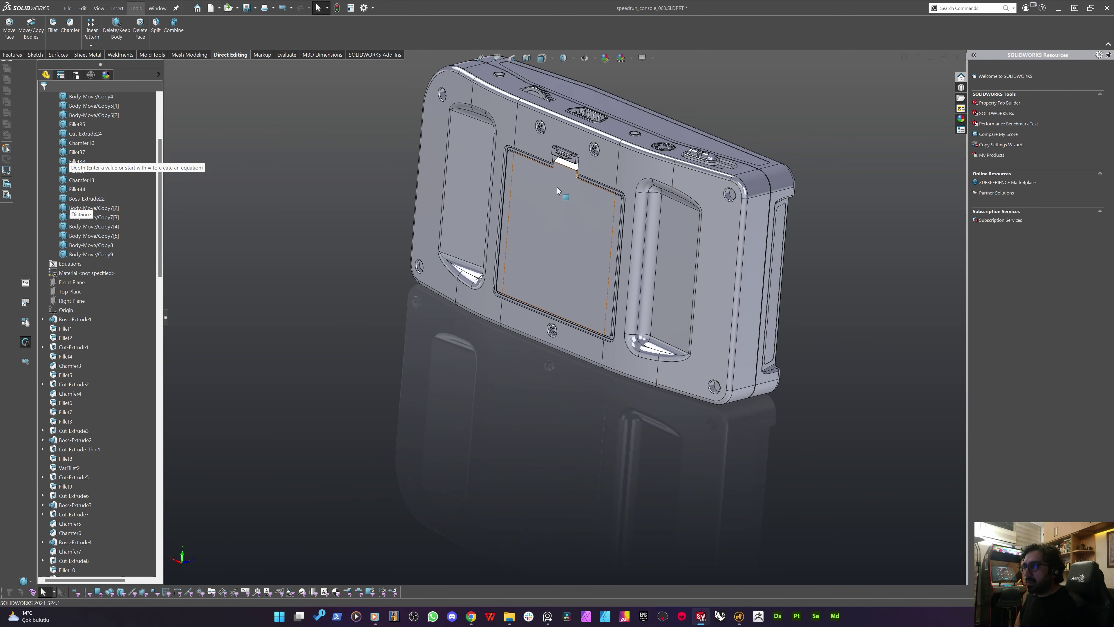
scroll(516, 136, down, 5)
scroll(498, 183, down, 6)
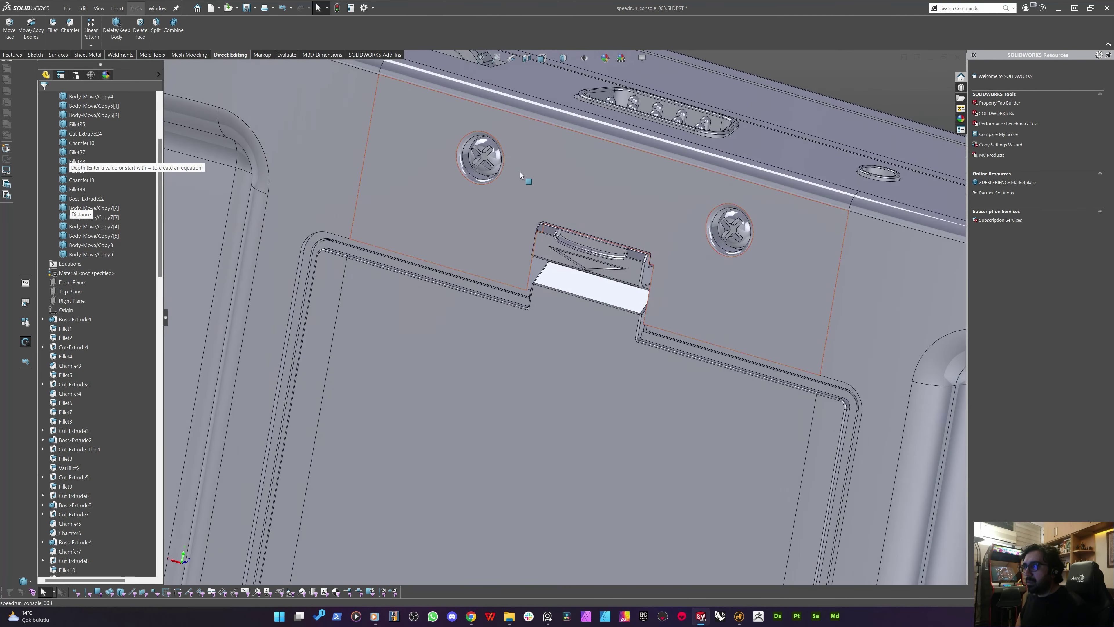
click(475, 203)
middle_drag(475, 202, 480, 202)
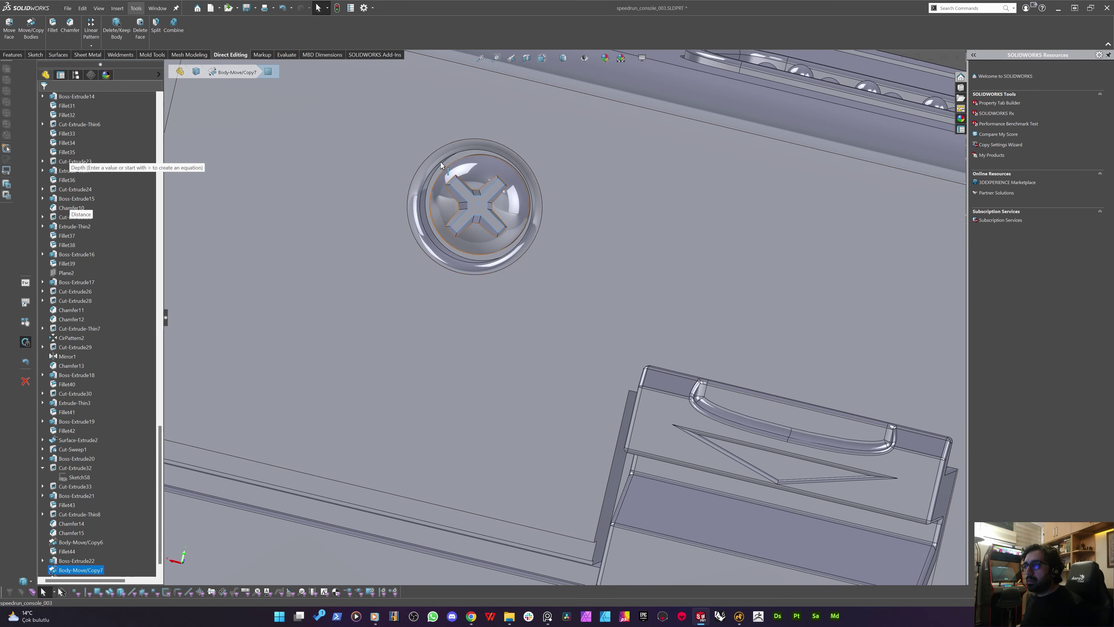
ctrl+click(452, 158)
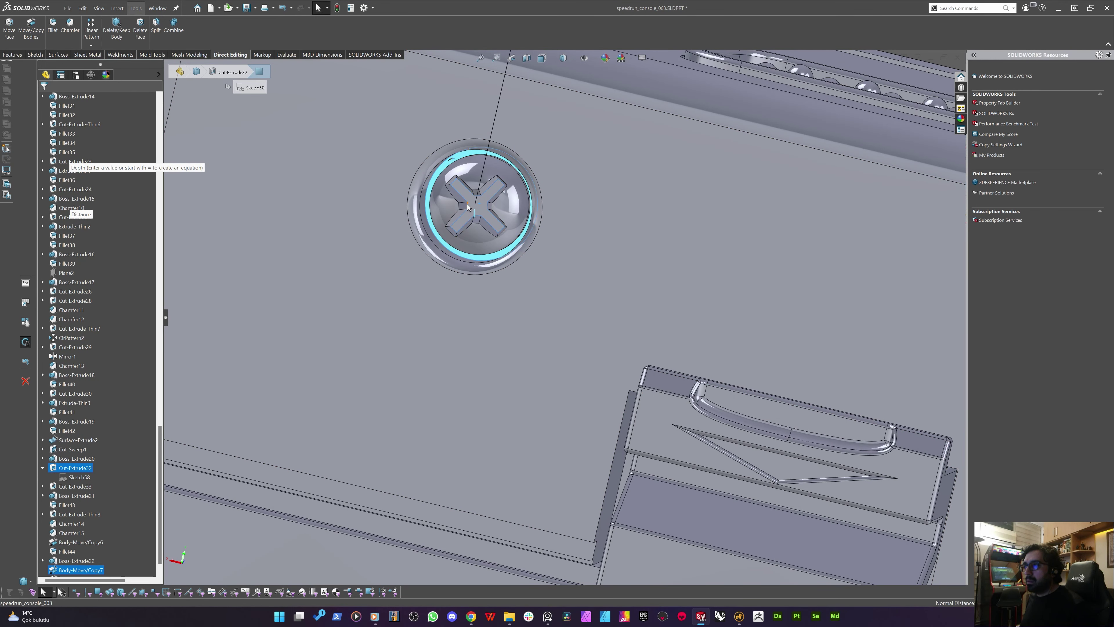
scroll(467, 204, up, 4)
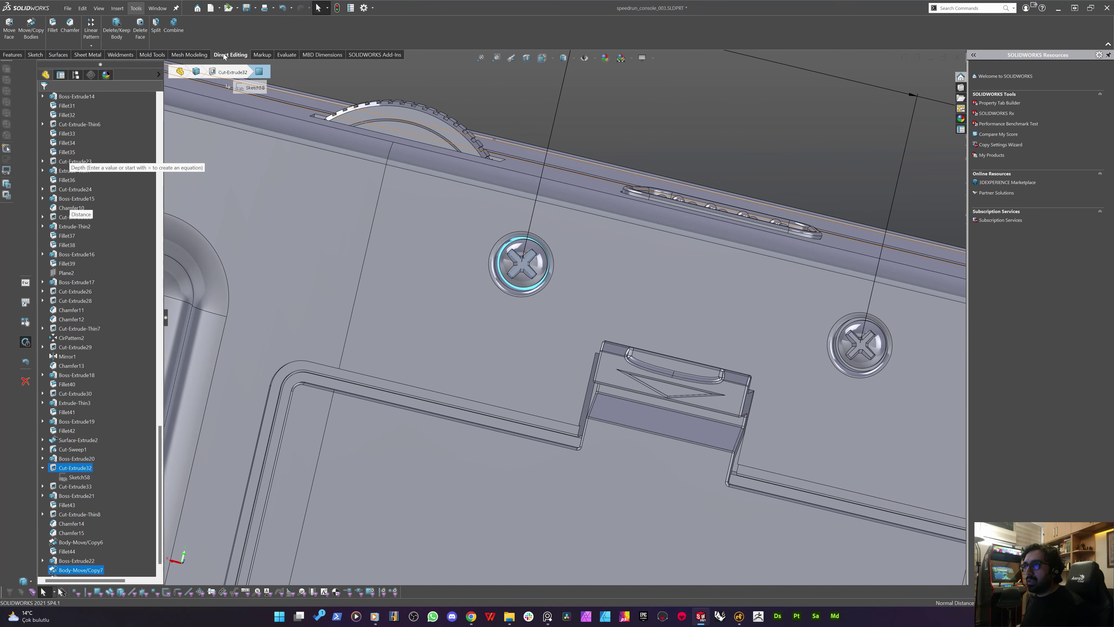
click(287, 55)
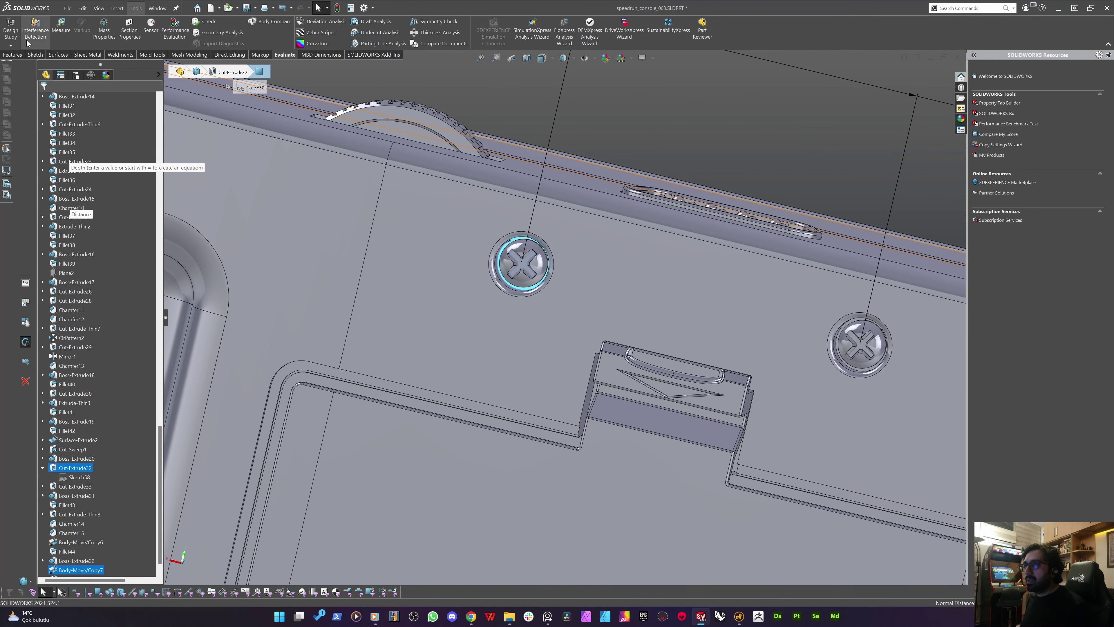
click(60, 27)
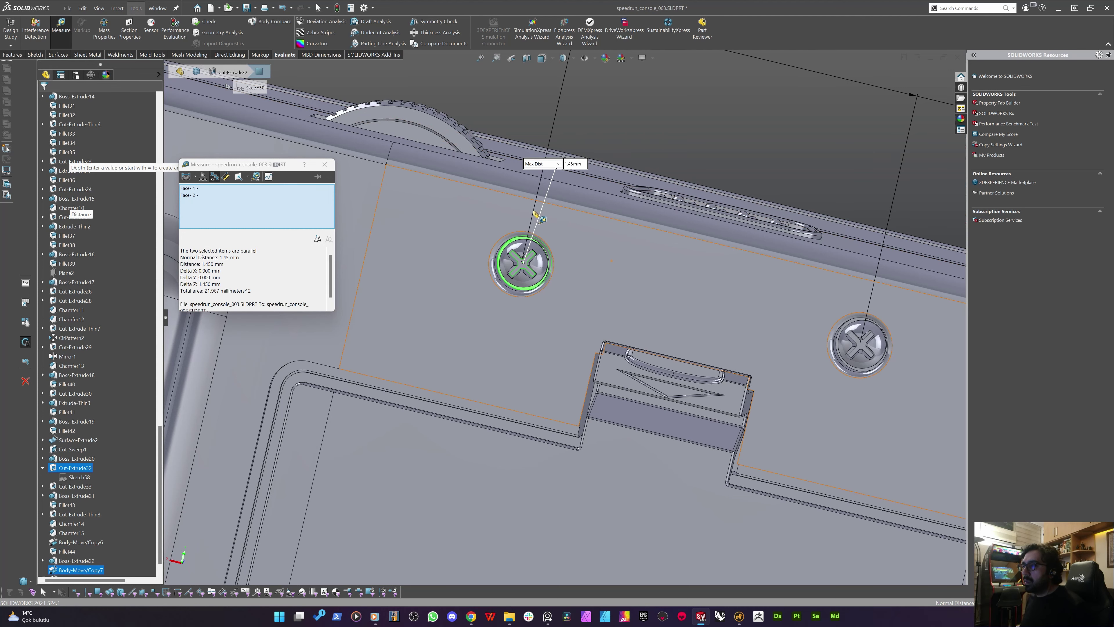
scroll(504, 266, up, 1)
scroll(504, 265, down, 5)
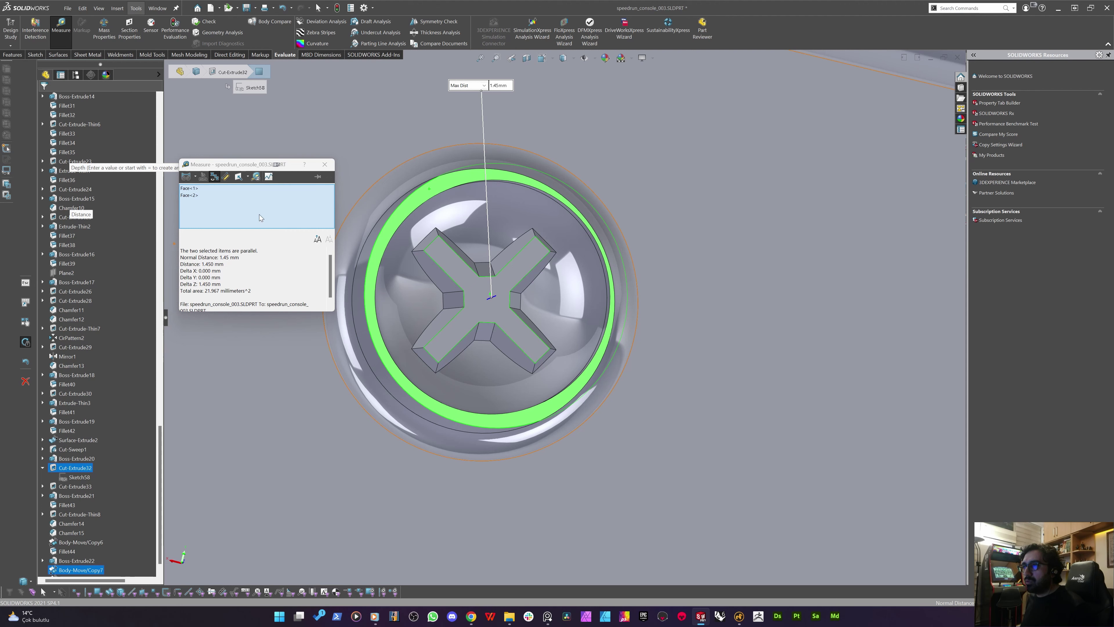
click(325, 164)
Start another Move/Copy Body with one of the remaining screw copies from the original hole, ready for mate selections
scroll(439, 346, up, 6)
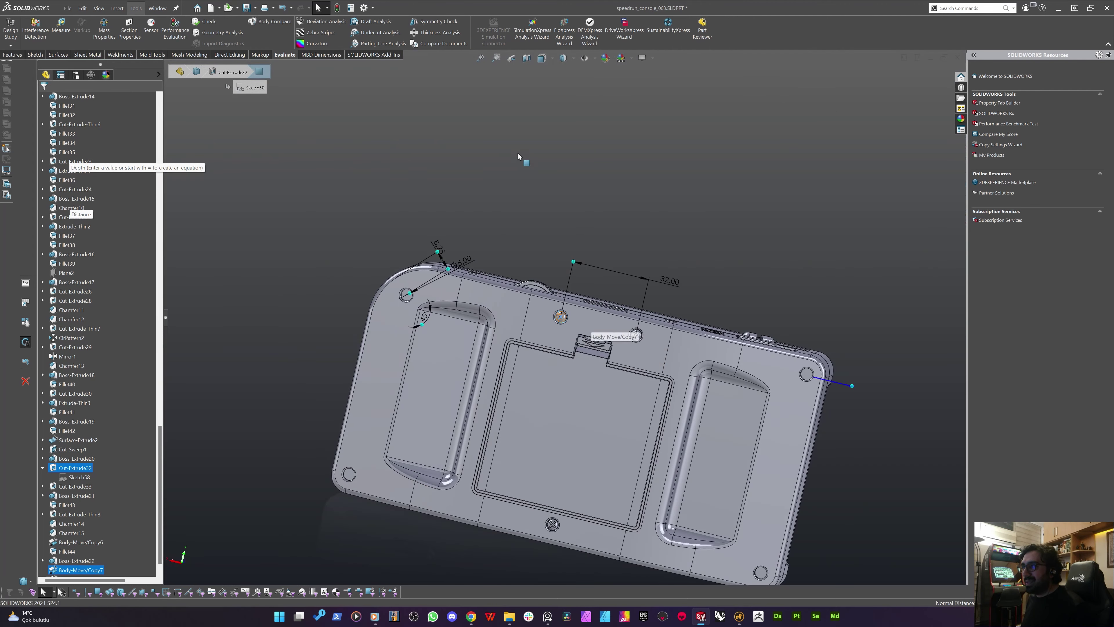
scroll(650, 362, down, 2)
scroll(528, 307, down, 6)
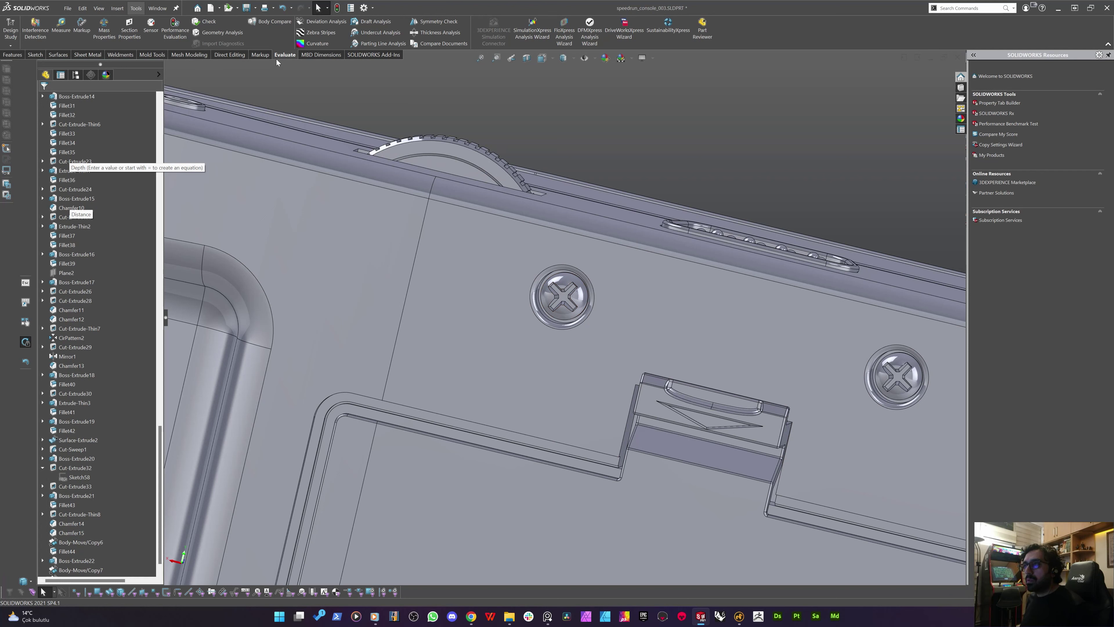
click(242, 58)
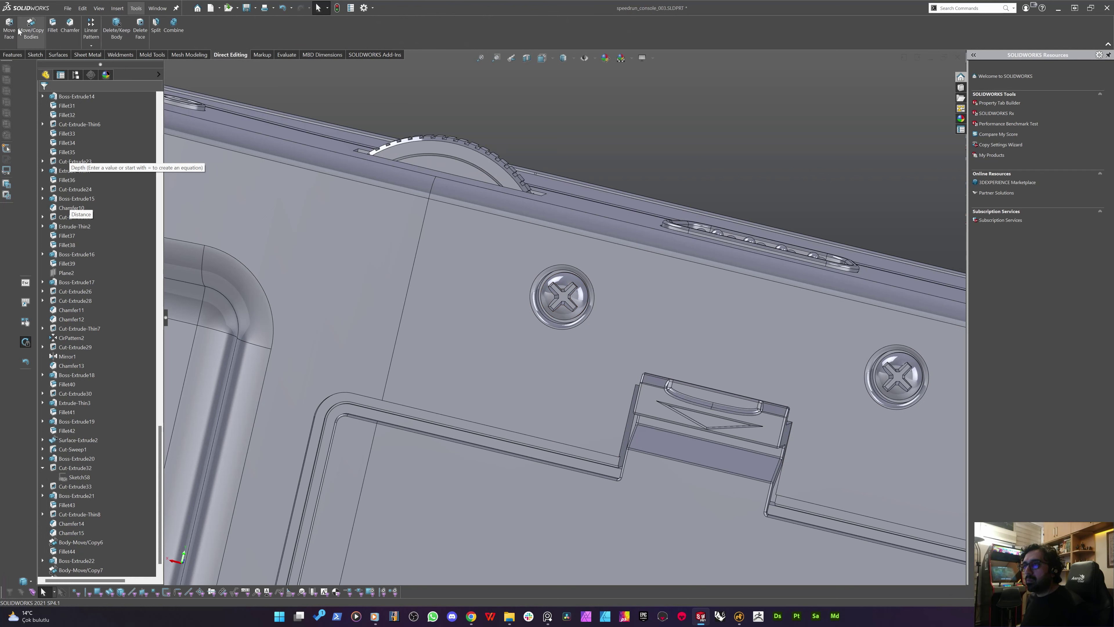
click(557, 299)
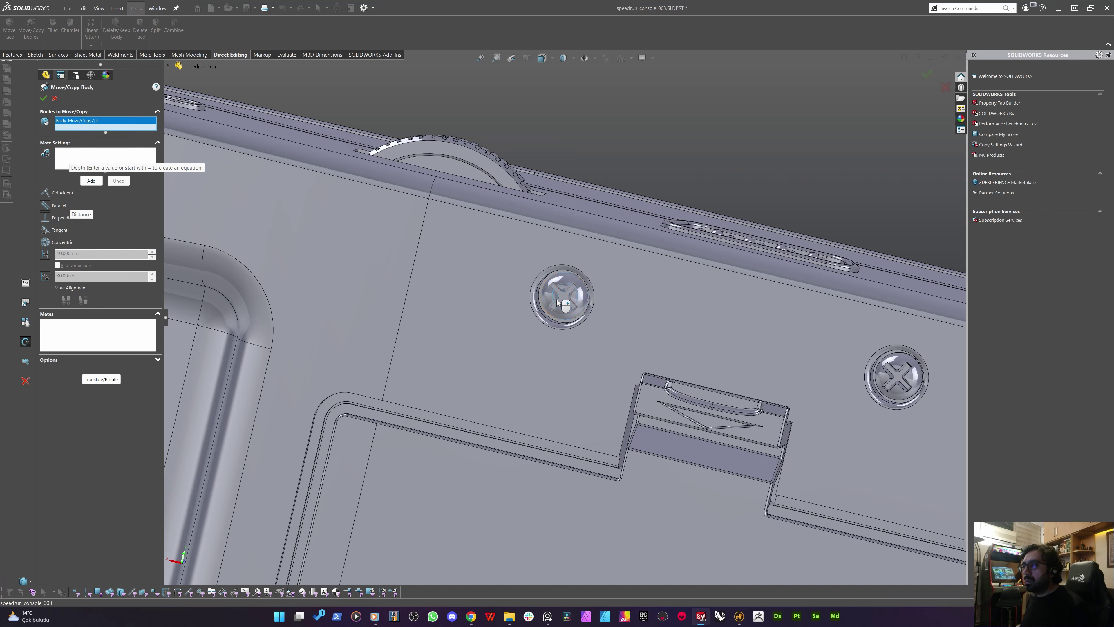
click(92, 155)
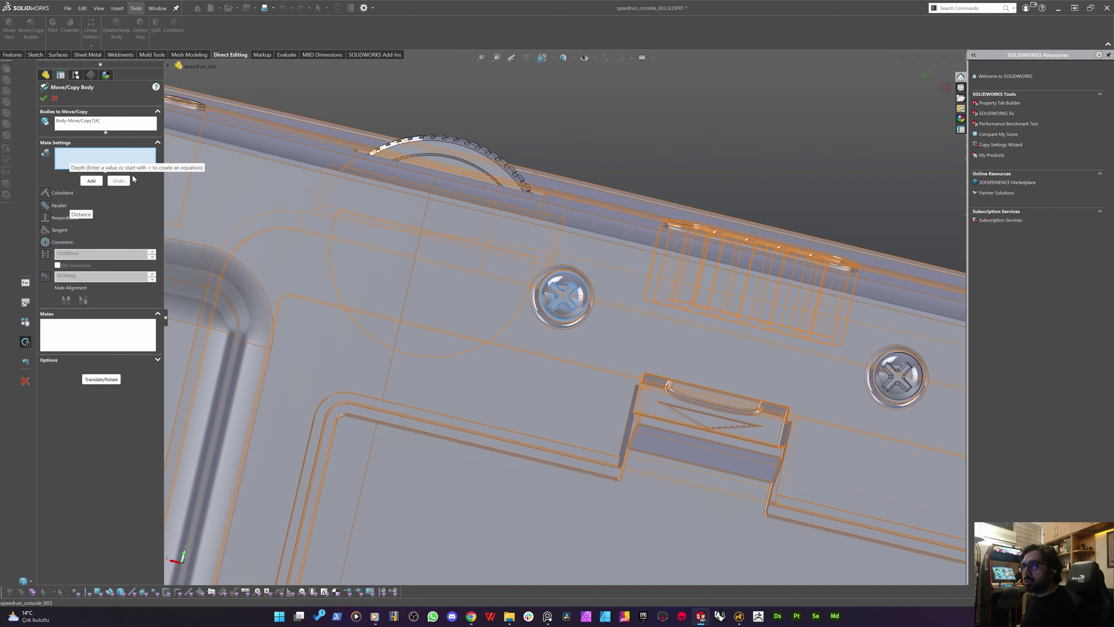
Try to mate the screw's round edge concentric with the empty hole in the upper-right corner of the console's back
scroll(562, 246, down, 5)
scroll(562, 240, down, 4)
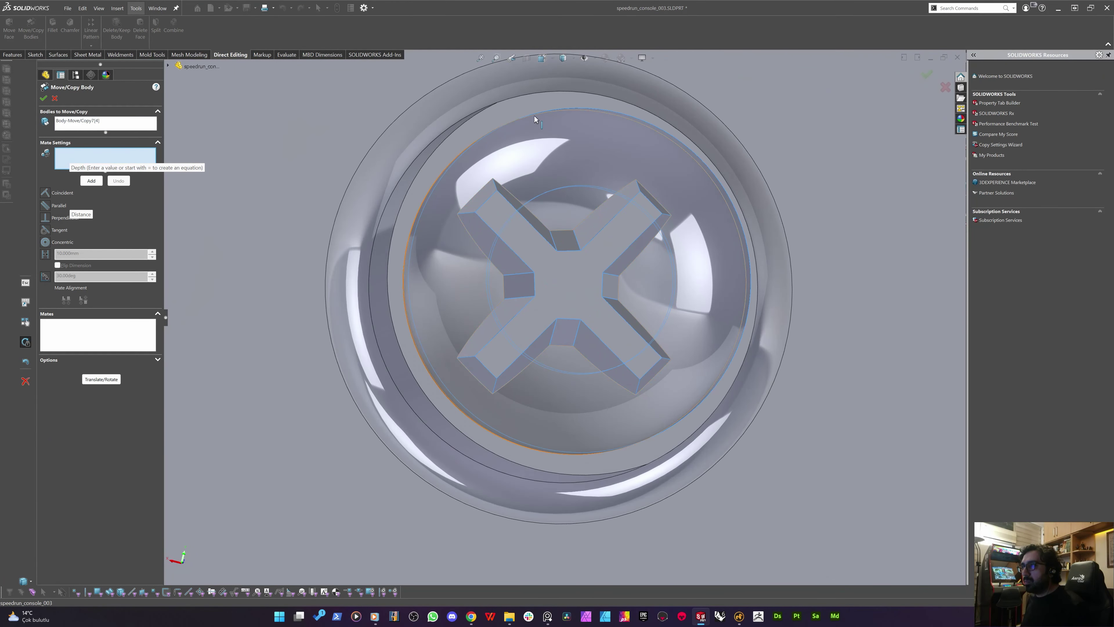
click(576, 113)
scroll(443, 271, up, 10)
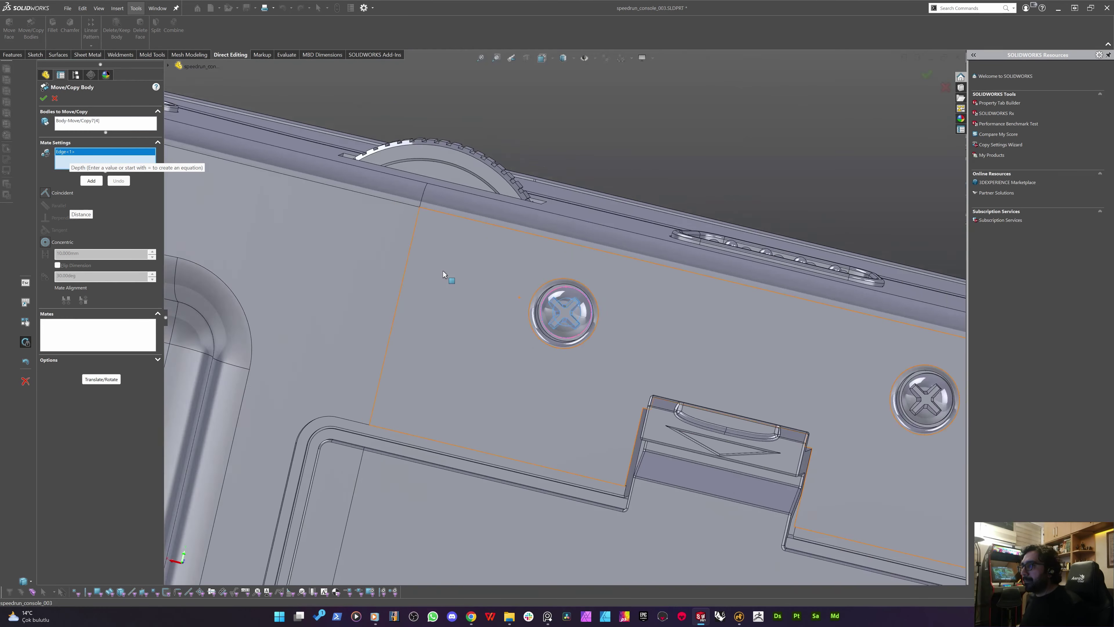
scroll(614, 339, down, 8)
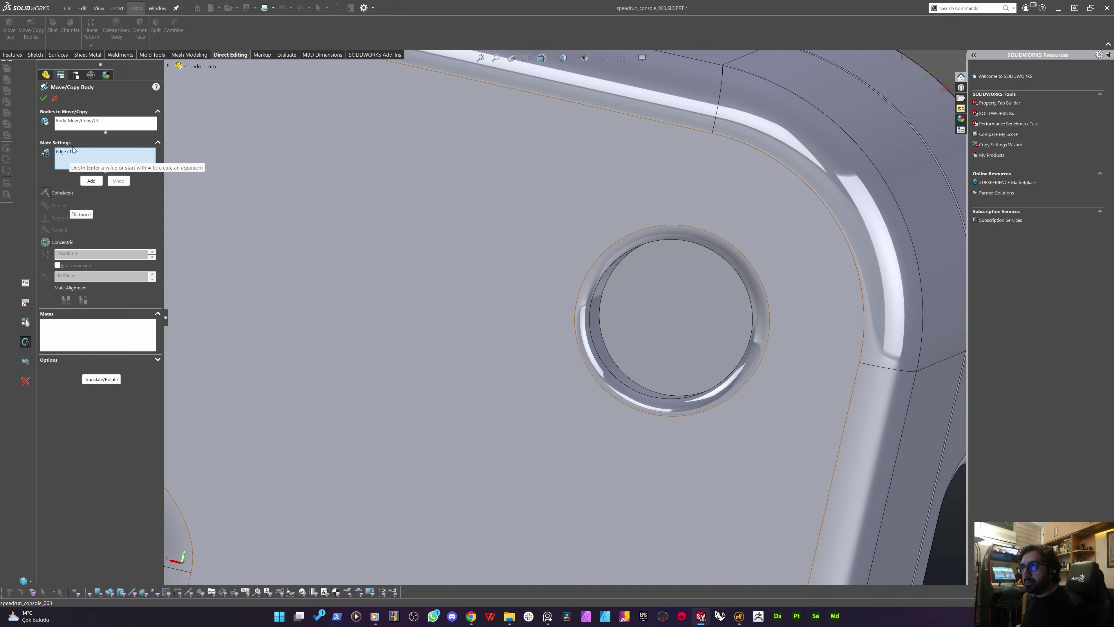
click(62, 147)
click(62, 145)
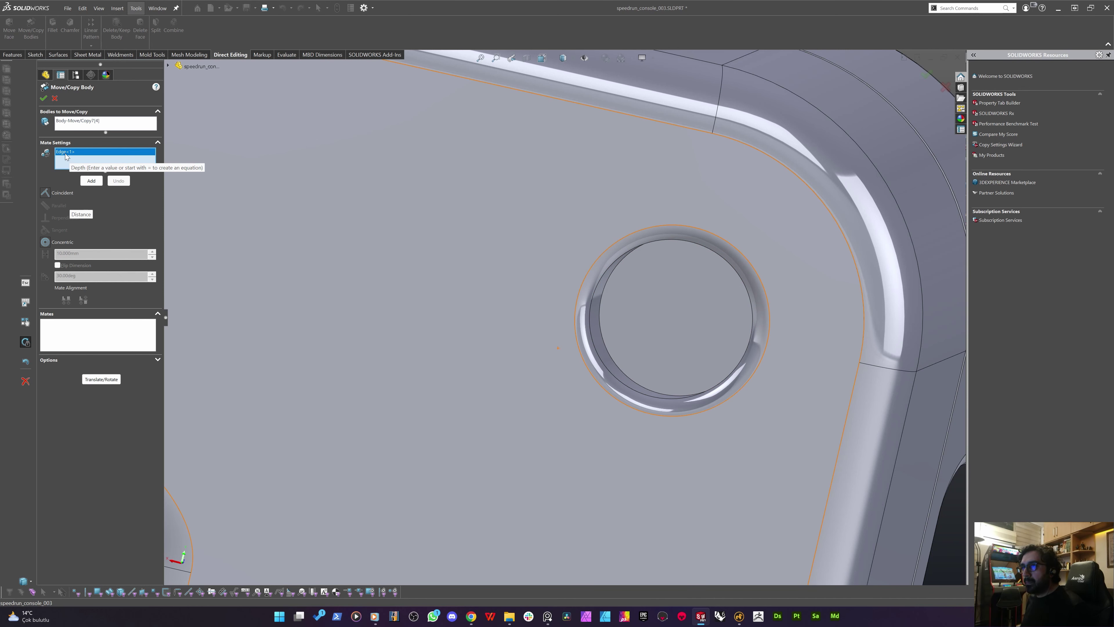
scroll(579, 332, up, 8)
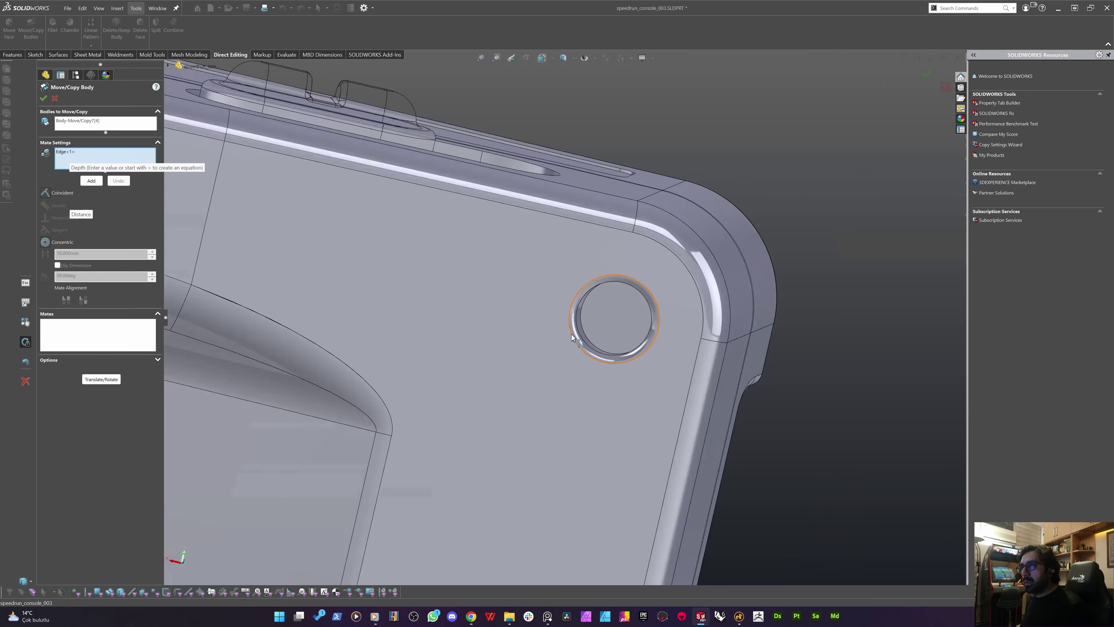
scroll(573, 336, down, 5)
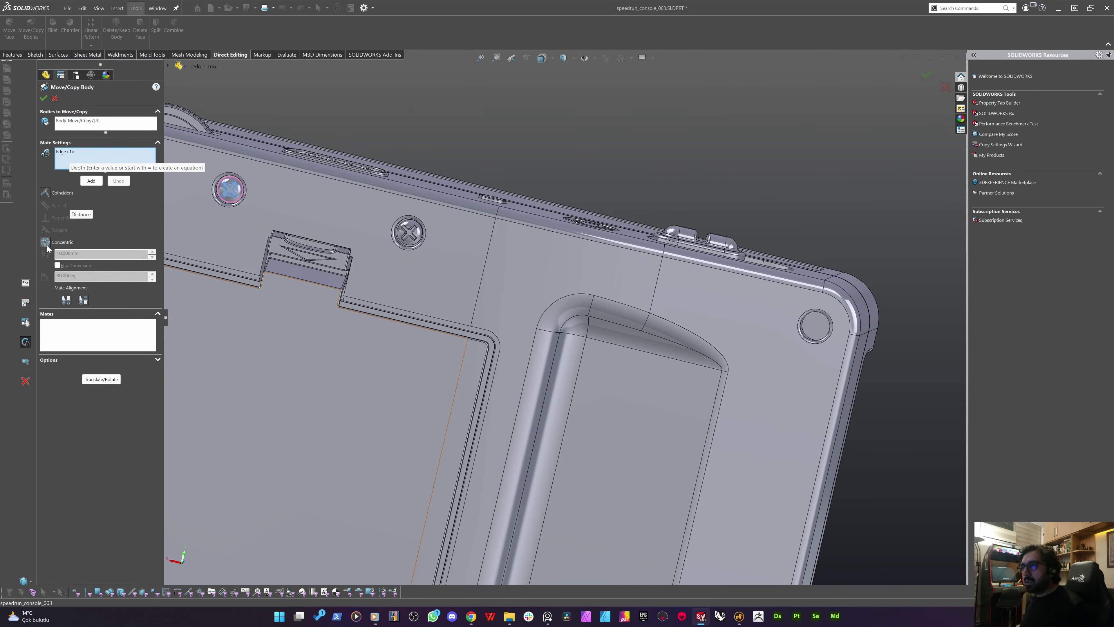
scroll(807, 327, down, 2)
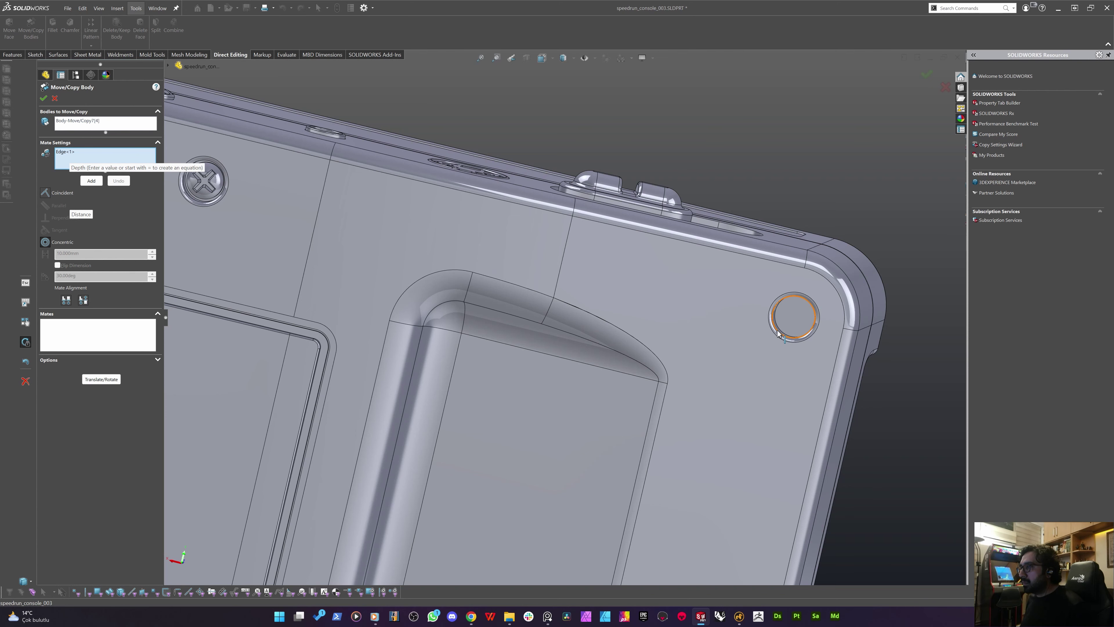
scroll(548, 307, up, 2)
scroll(290, 245, down, 3)
scroll(253, 231, up, 4)
scroll(329, 242, down, 4)
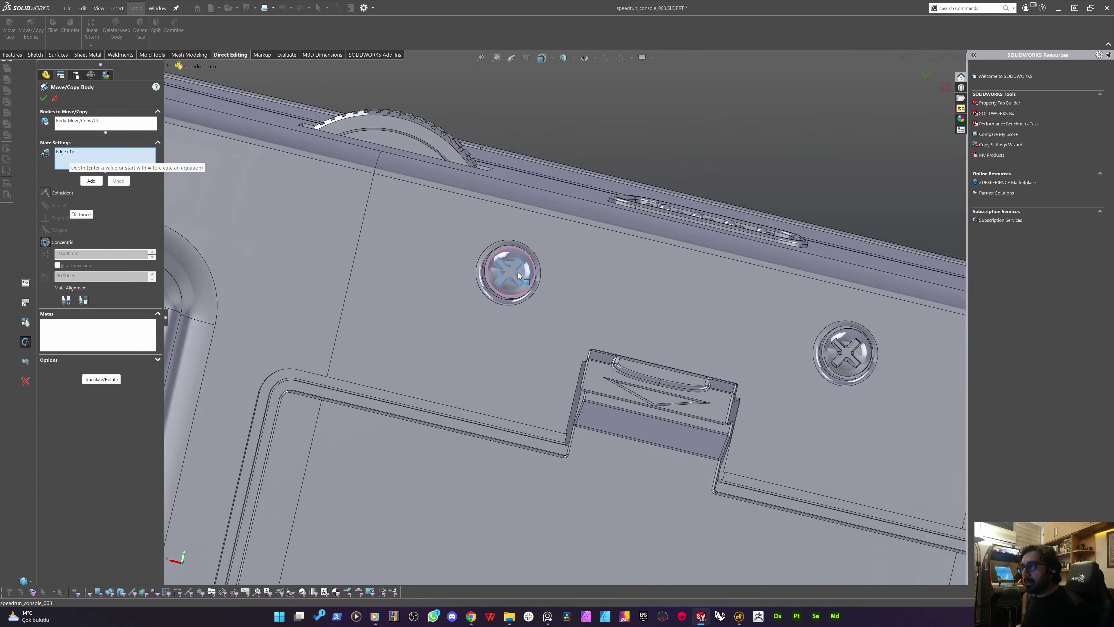
scroll(518, 276, down, 5)
middle_drag(527, 152, 333, 194)
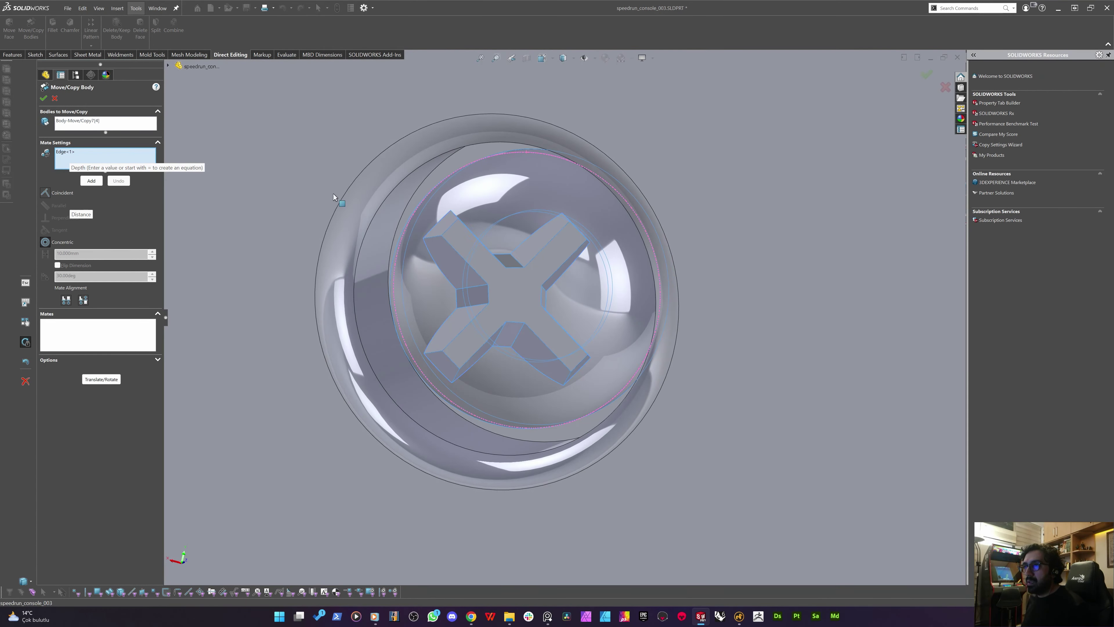
Clear the mate selection, reselect the screw's round edge, and try again to pick the edge of the upper-right corner hole
click(69, 152)
key(Delete)
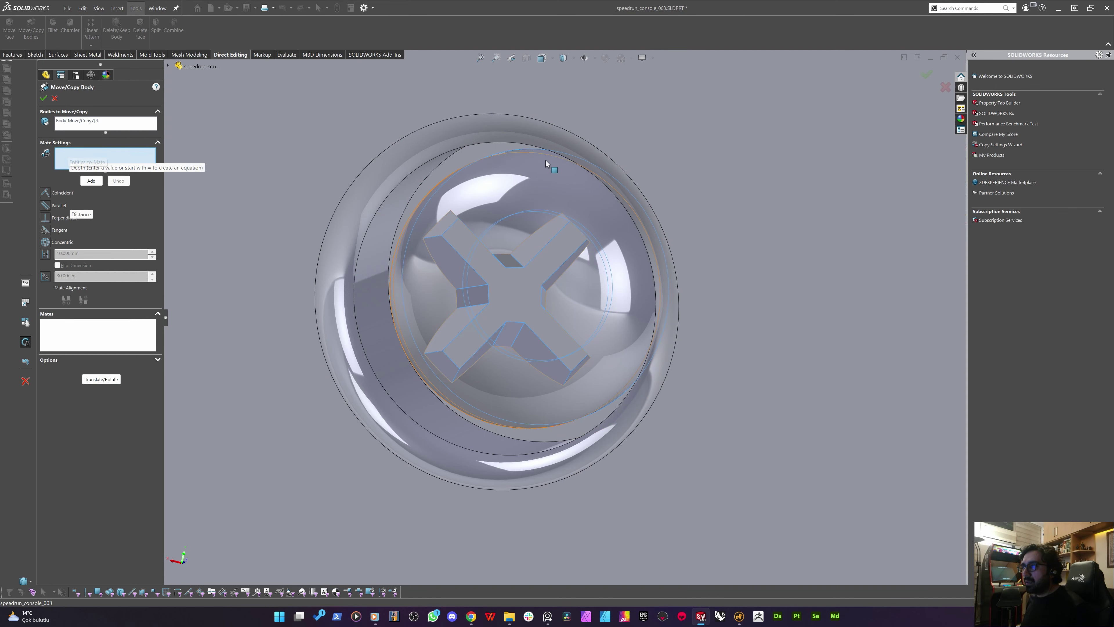
click(529, 151)
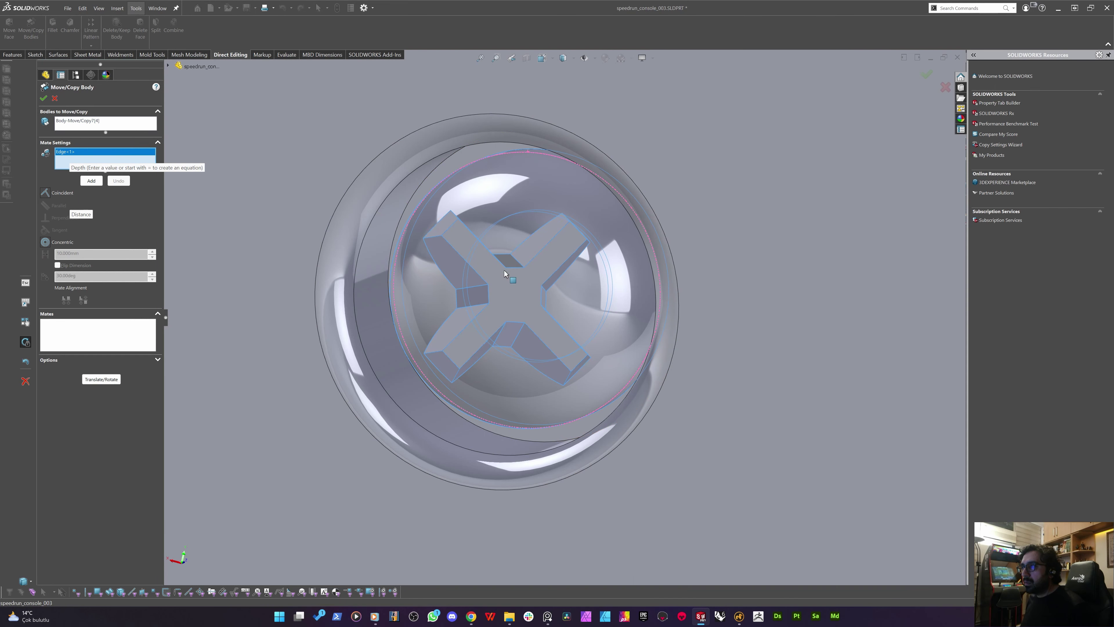
scroll(505, 273, up, 10)
scroll(804, 383, down, 6)
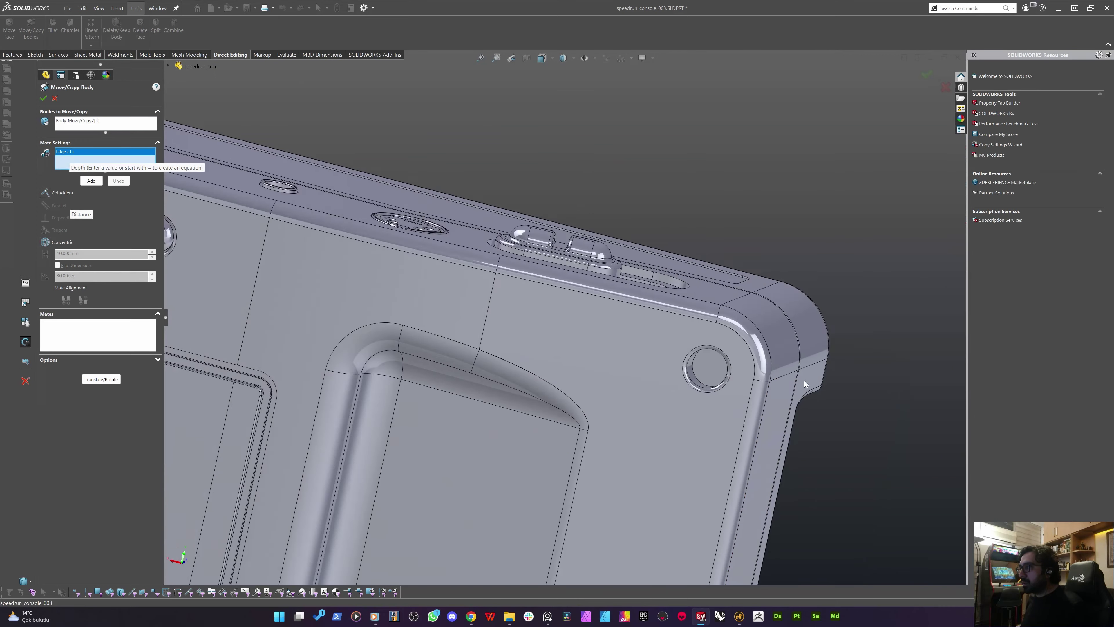
scroll(746, 382, down, 3)
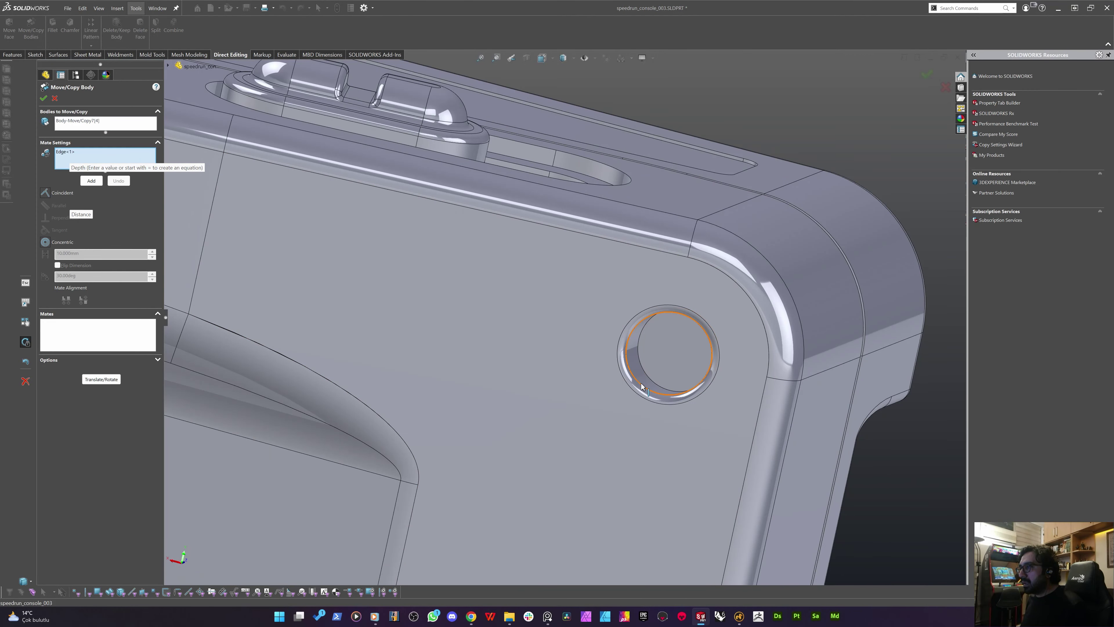
scroll(578, 373, up, 8)
scroll(370, 233, down, 6)
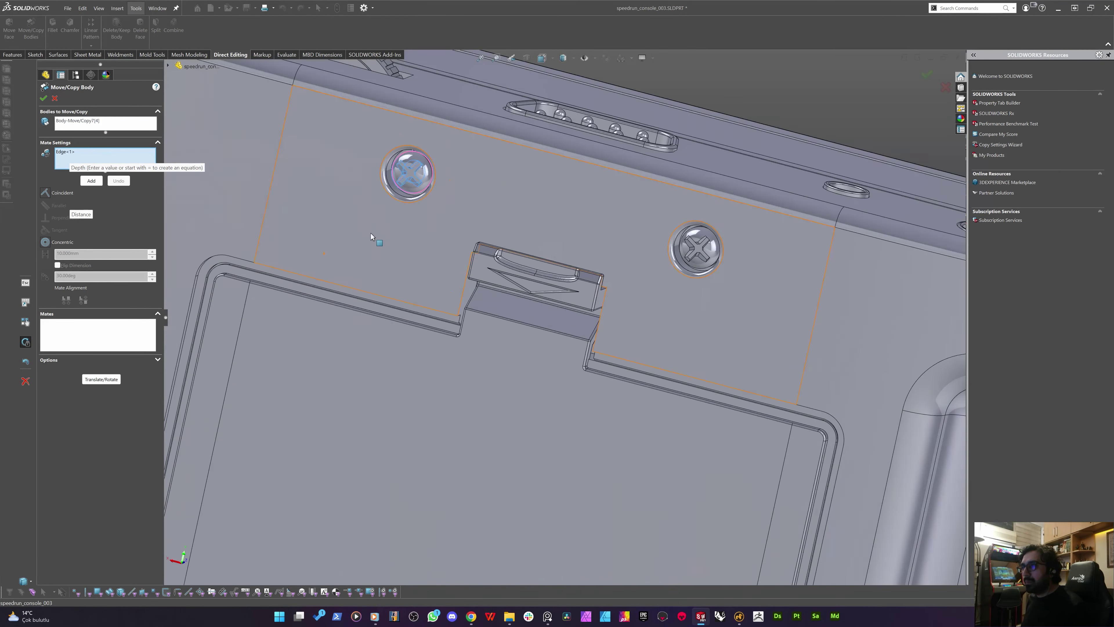
scroll(411, 171, down, 6)
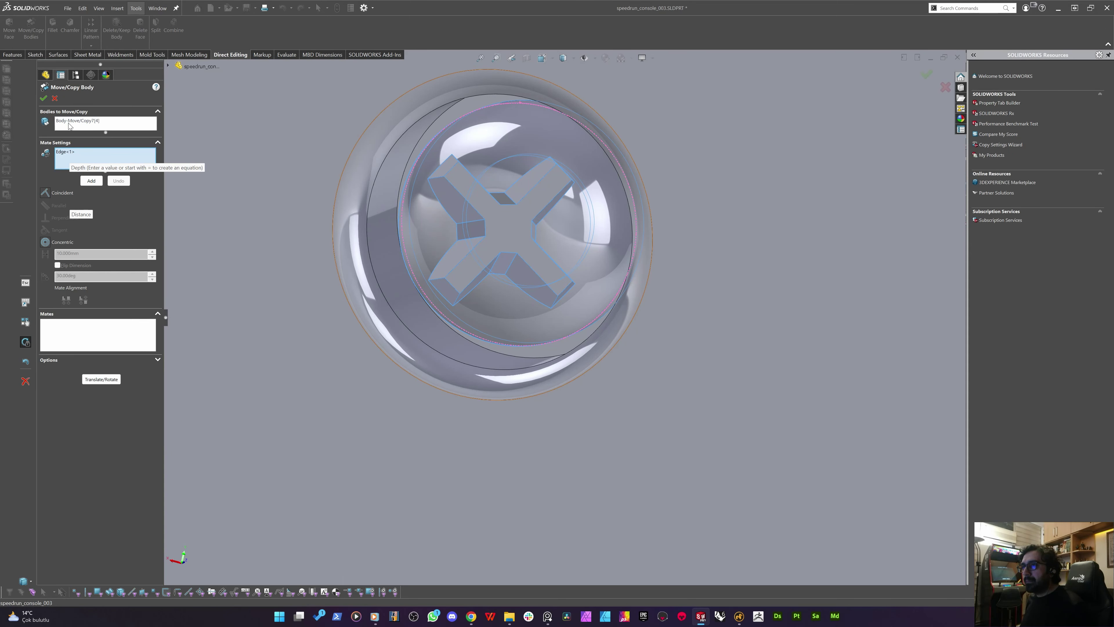
Look up the selected screw copy among the solid bodies and cancel the Move/Copy Body
click(74, 119)
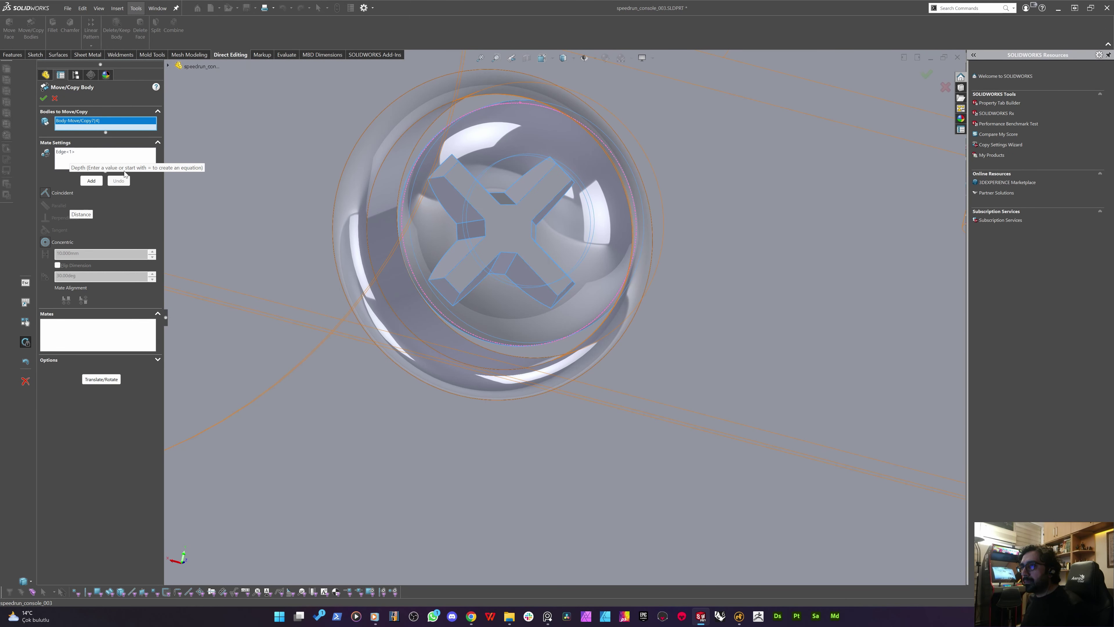
scroll(505, 256, up, 10)
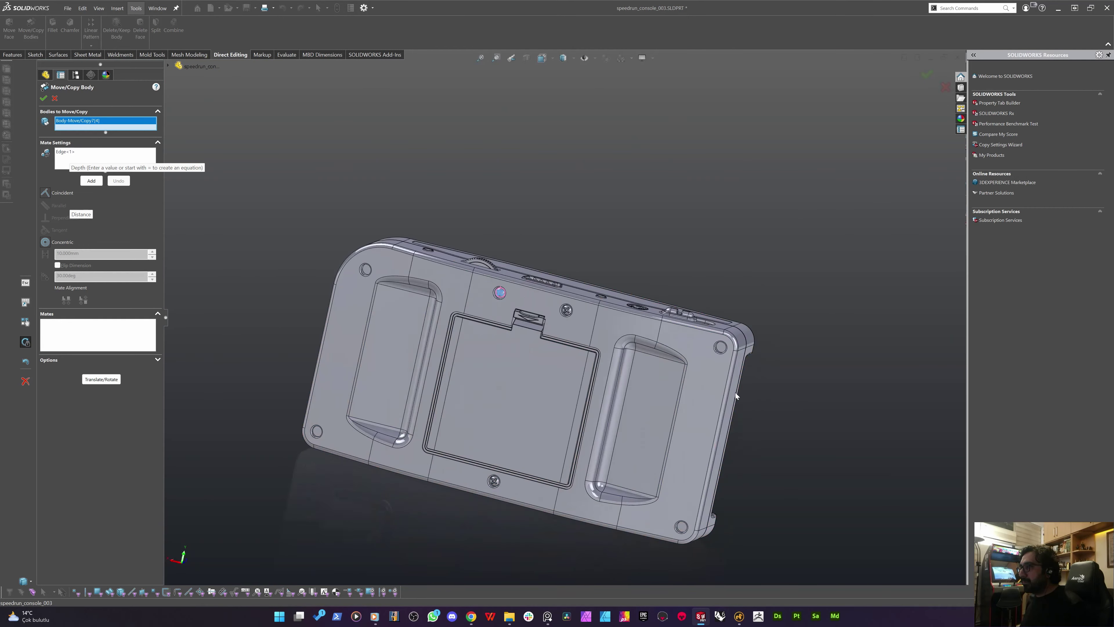
scroll(679, 309, down, 6)
scroll(679, 309, down, 3)
click(110, 160)
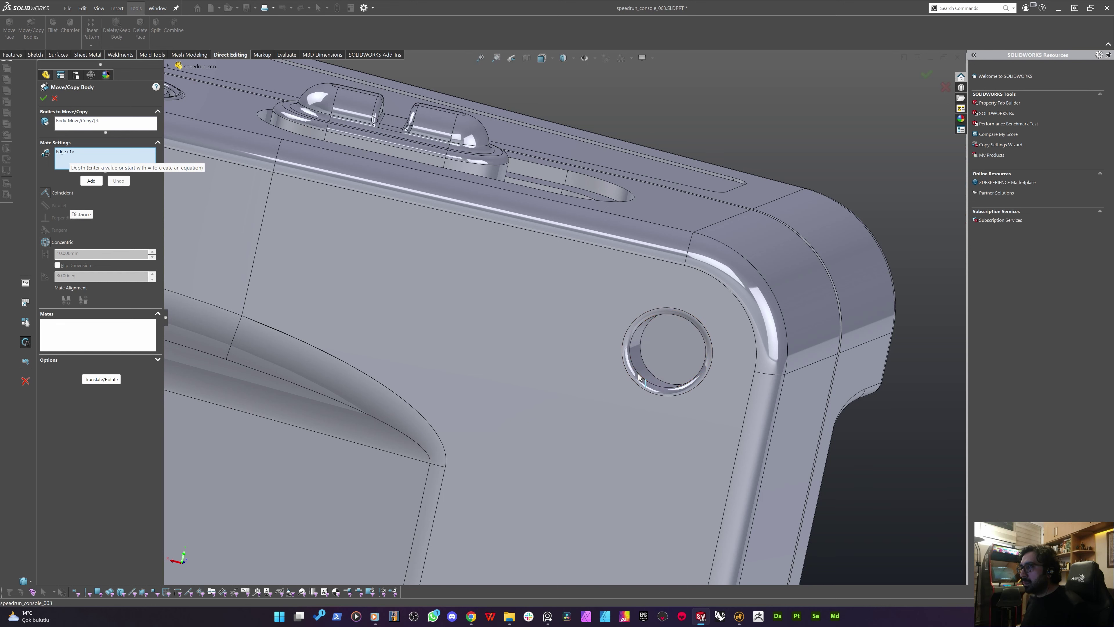
scroll(638, 373, up, 5)
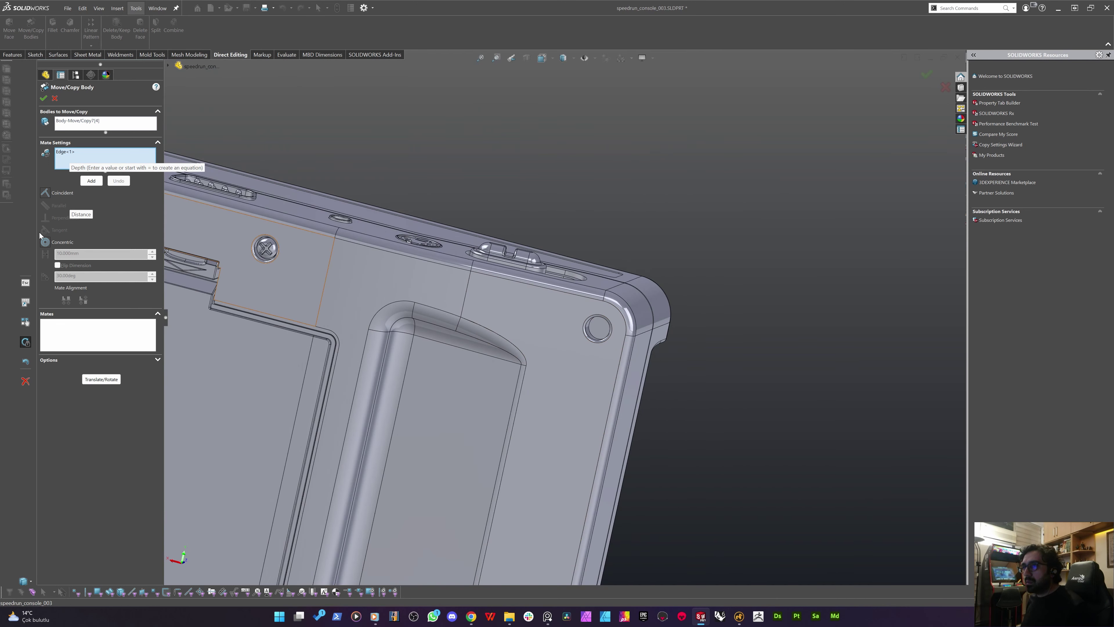
scroll(362, 292, up, 5)
scroll(512, 294, down, 10)
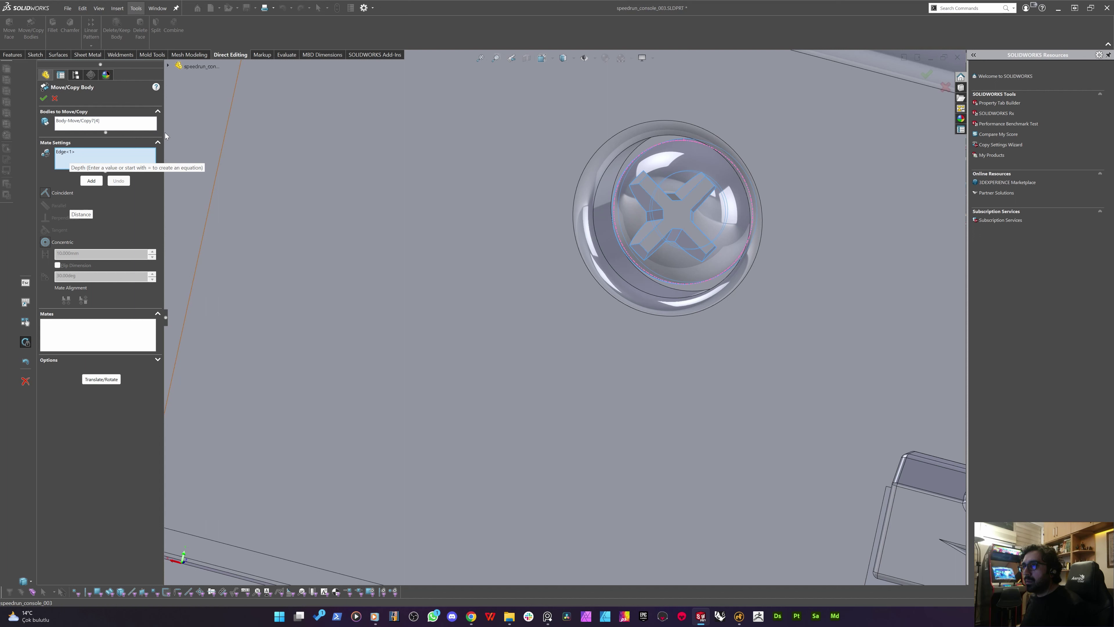
key(c)
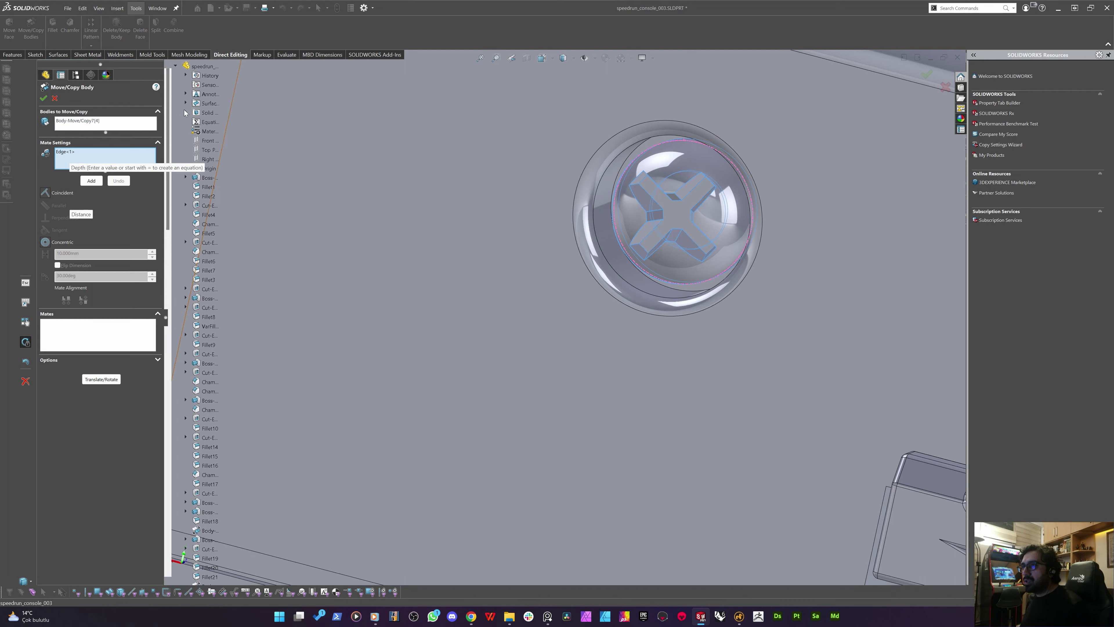
click(185, 112)
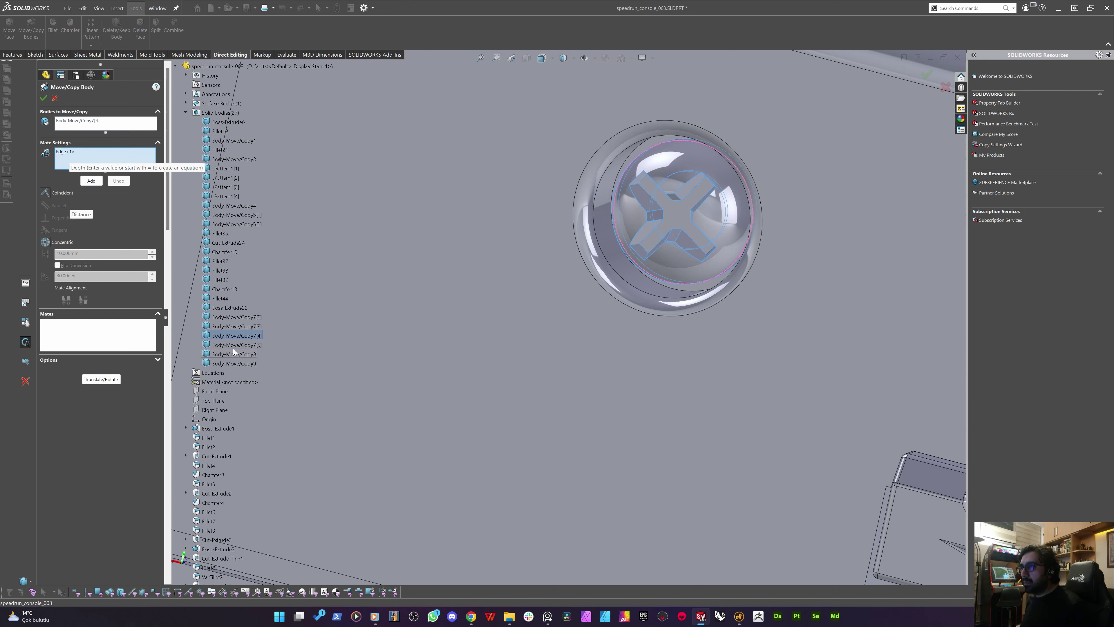
click(55, 99)
Isolate the screw copy in the original hole together with the console's back shell
click(635, 208)
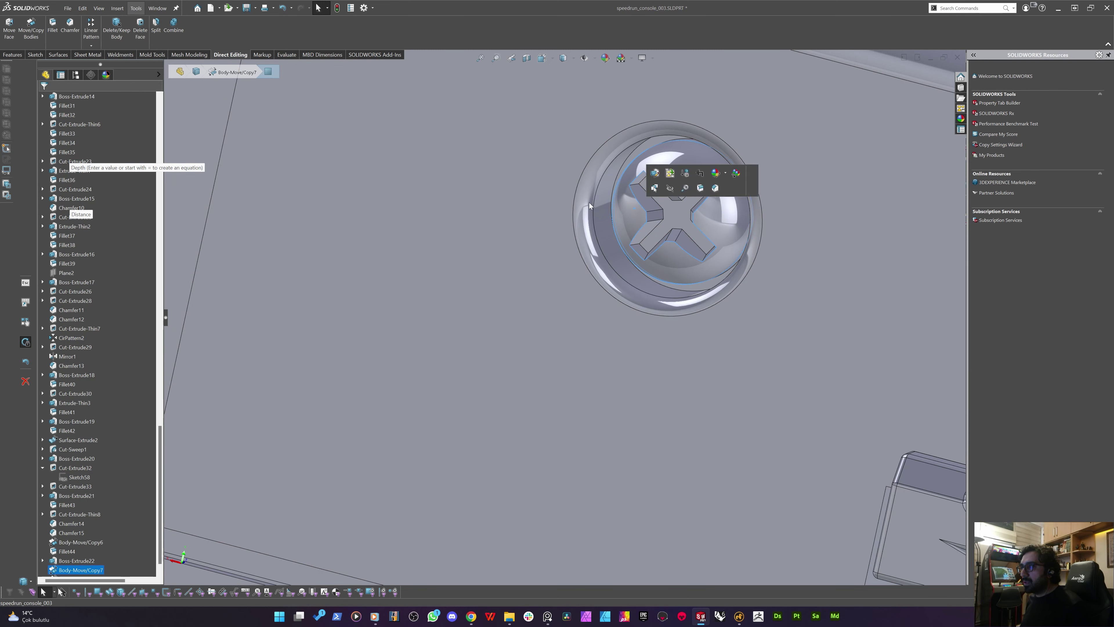
click(488, 249)
right_click(487, 249)
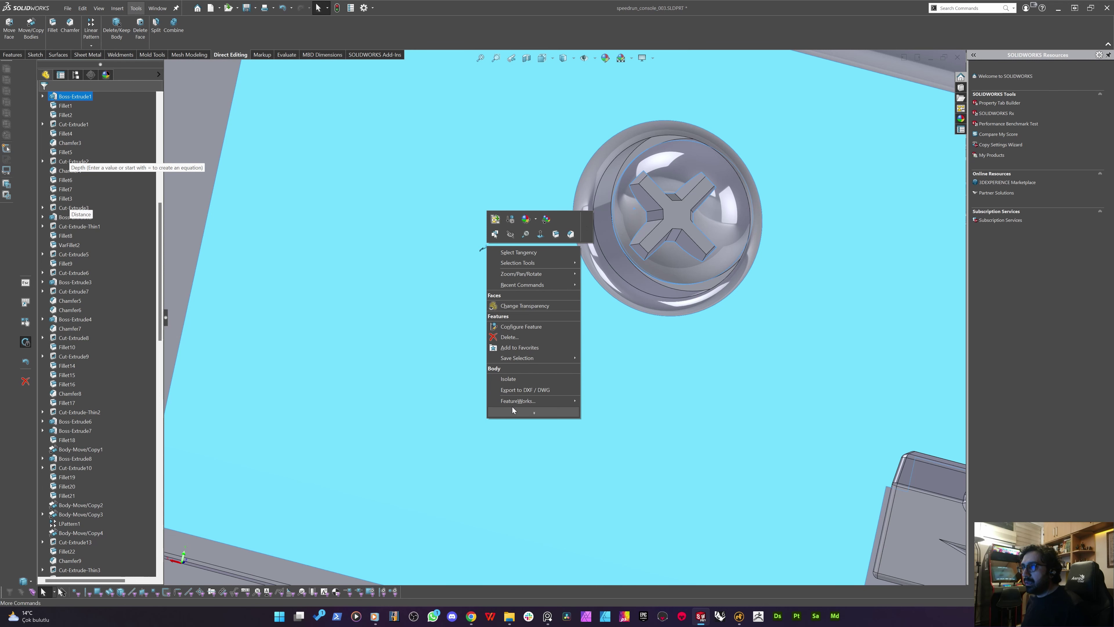
click(510, 376)
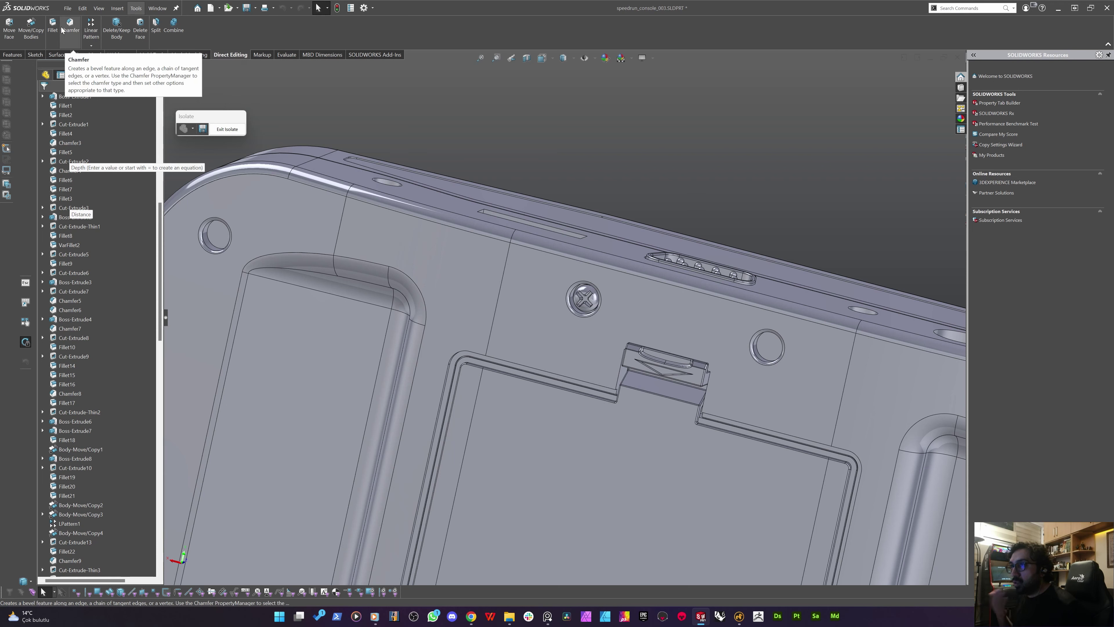
Start a Move/Copy Body for the isolated screw and add a concentric mate between its round edge and the upper-right corner hole's edge
click(31, 26)
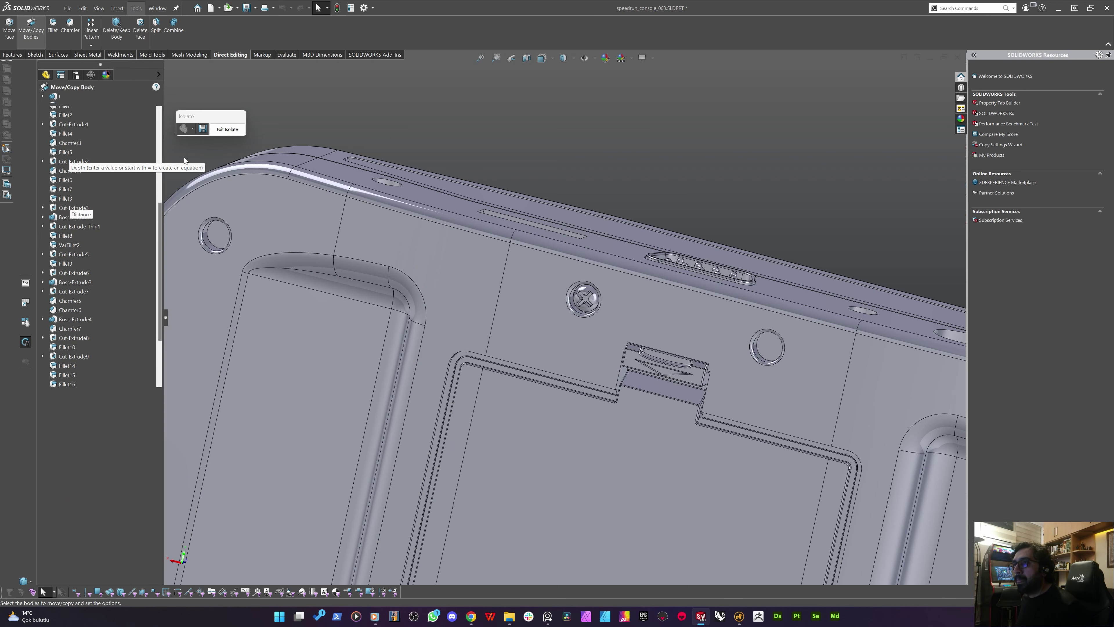
click(587, 308)
click(89, 160)
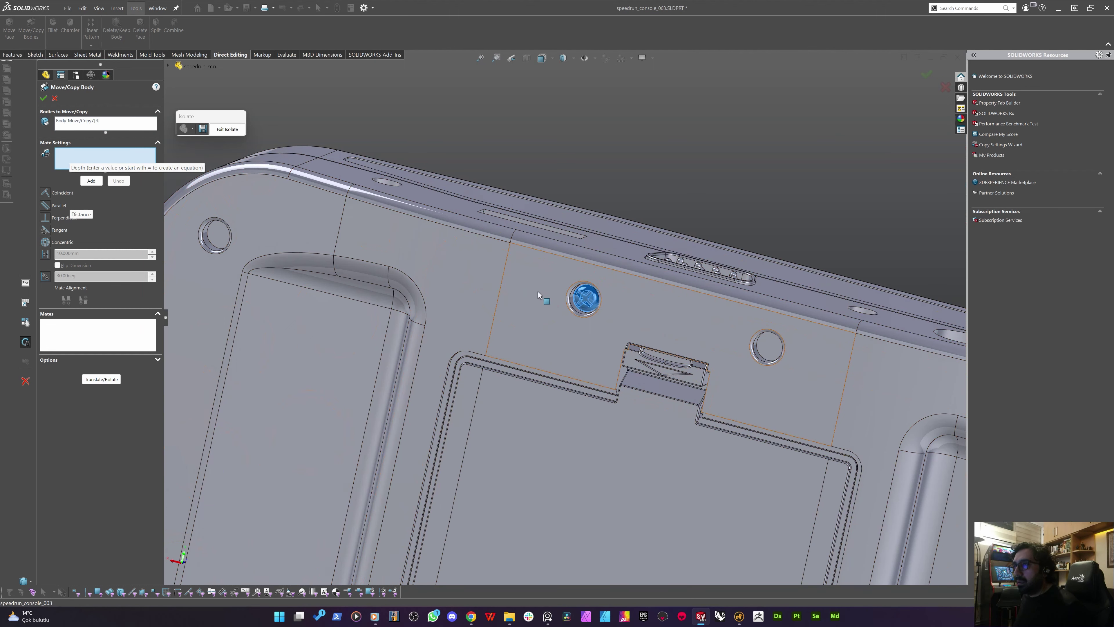
scroll(570, 291, down, 6)
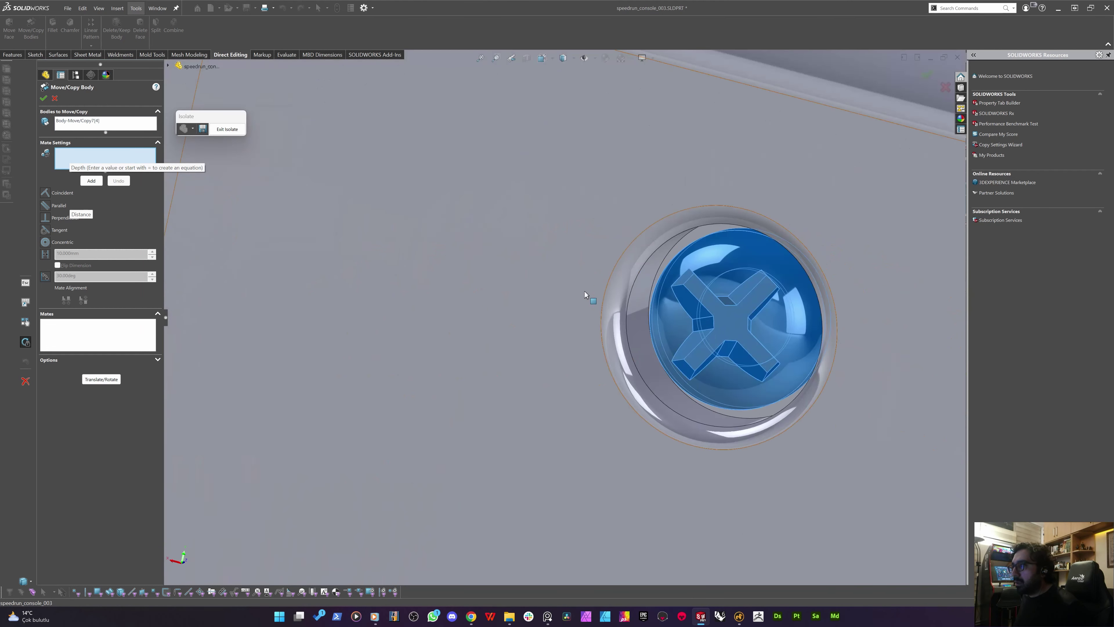
click(745, 233)
scroll(408, 311, up, 8)
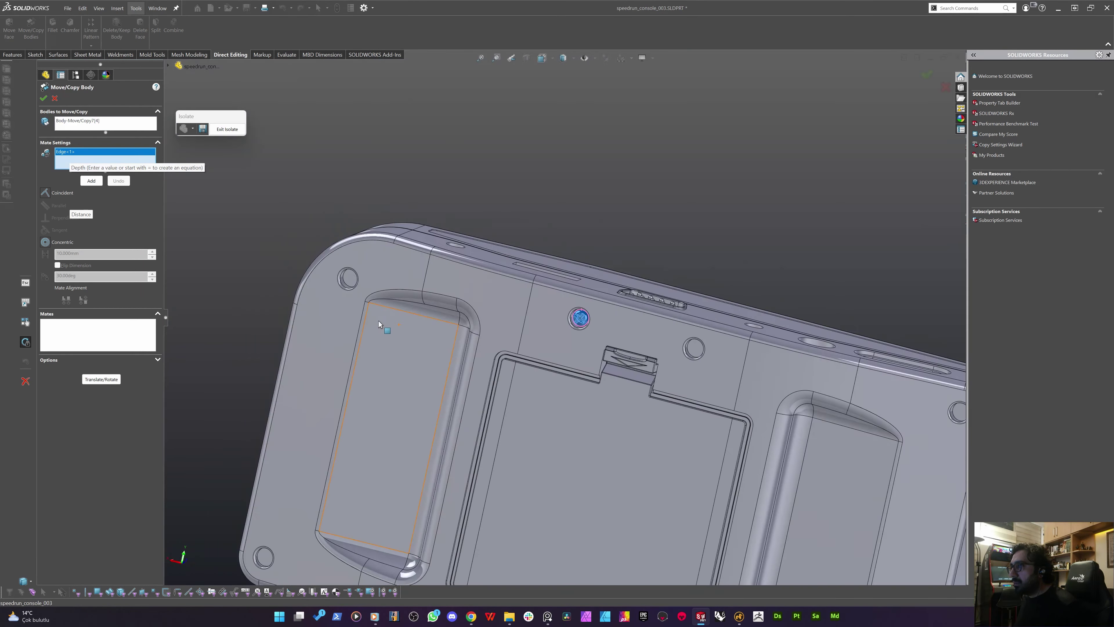
scroll(379, 322, up, 3)
scroll(759, 349, down, 10)
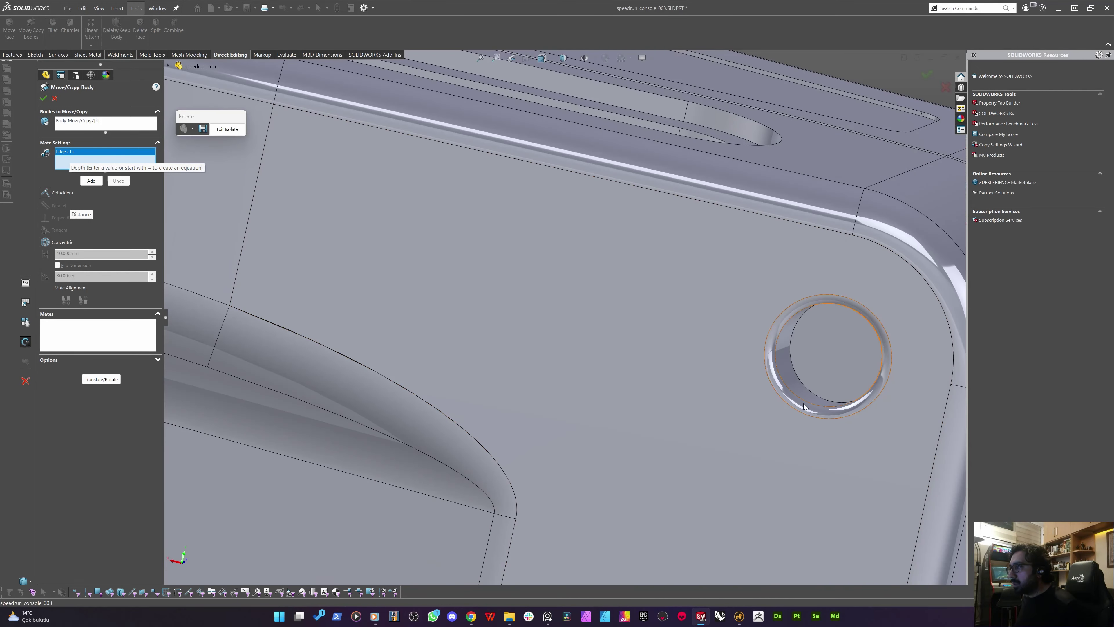
click(805, 403)
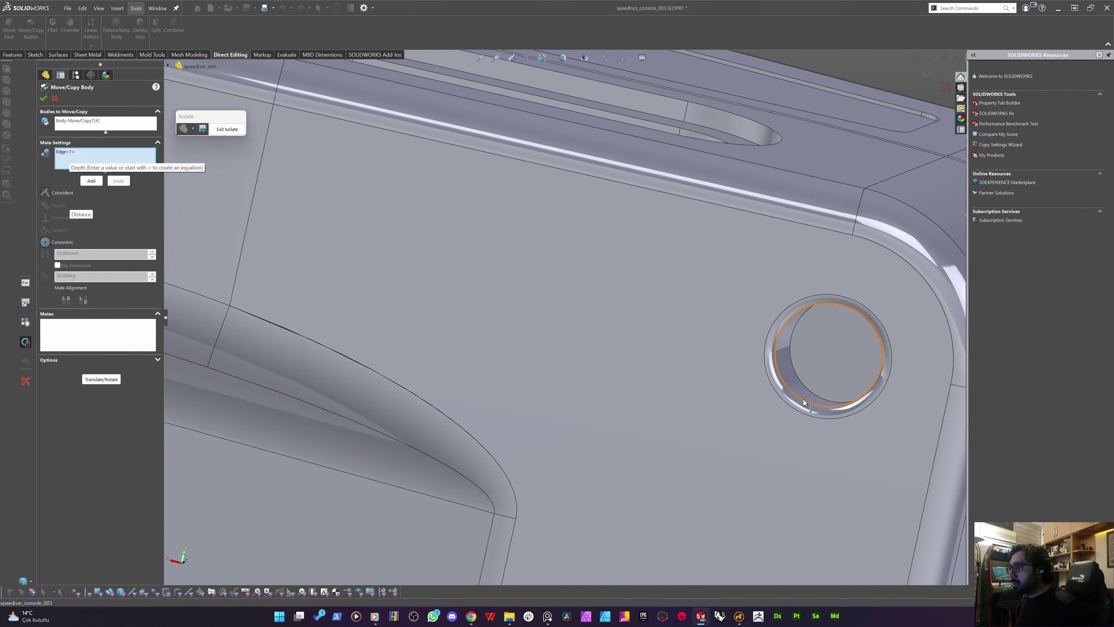
click(799, 380)
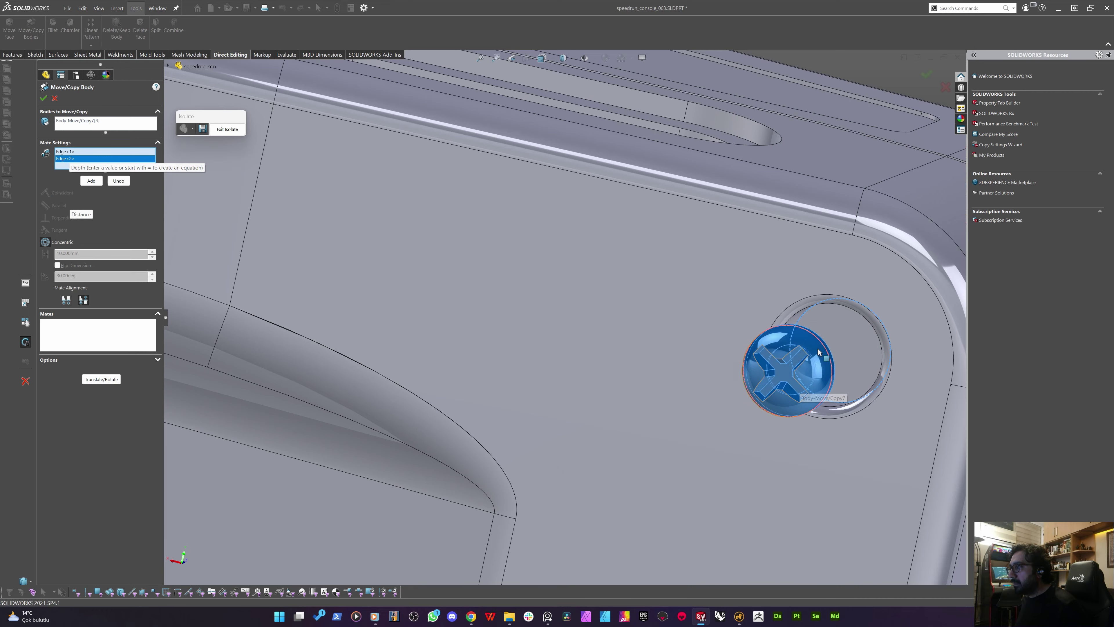
middle_drag(800, 379, 773, 372)
click(89, 181)
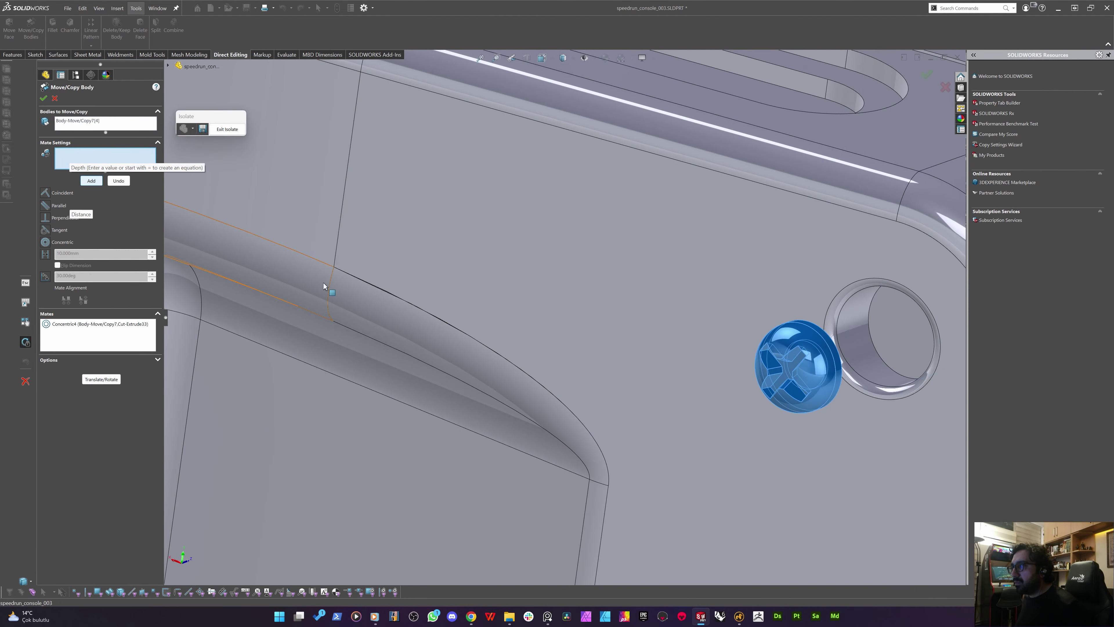
Add a 1.45 mm distance mate between the isolated screw's face and the floor of the upper-right corner hole
middle_drag(709, 348, 778, 376)
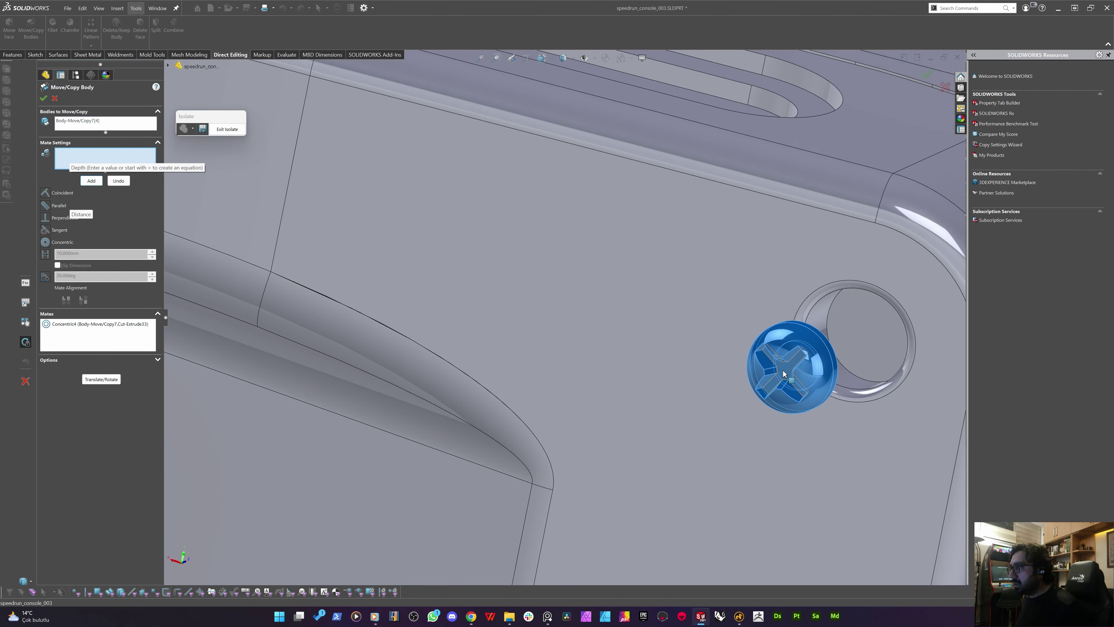
click(784, 374)
click(879, 332)
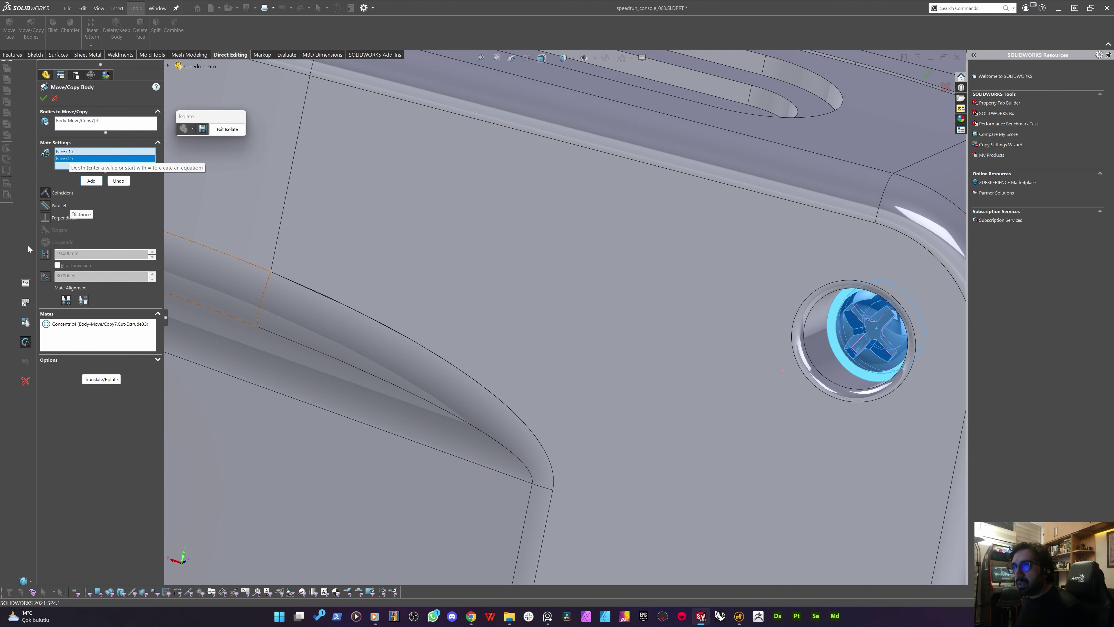
click(45, 255)
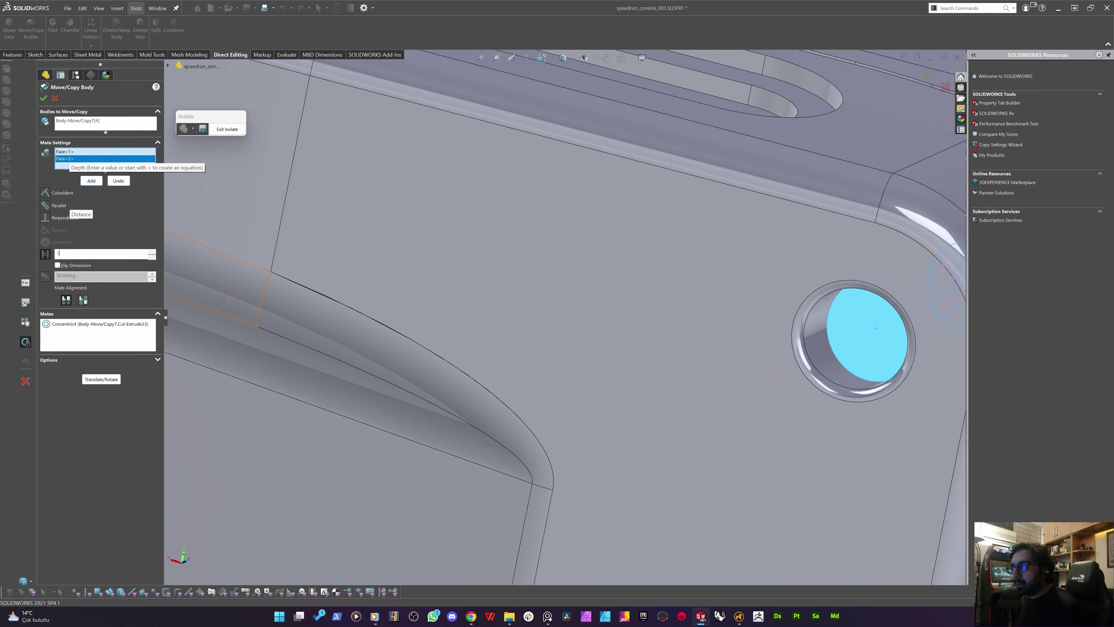
key(Return)
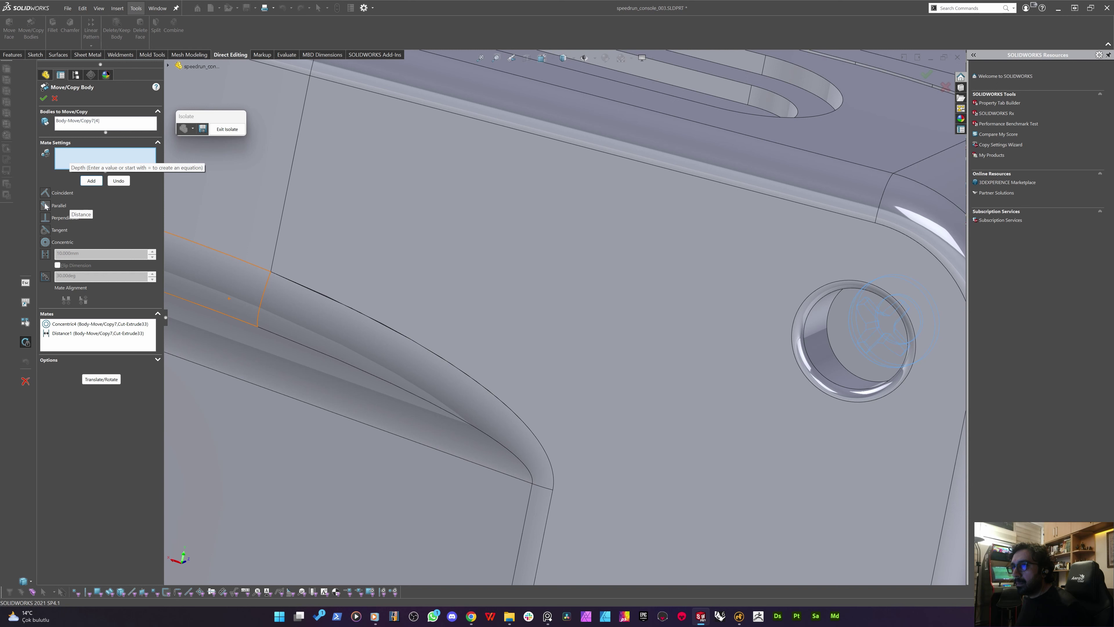
click(46, 254)
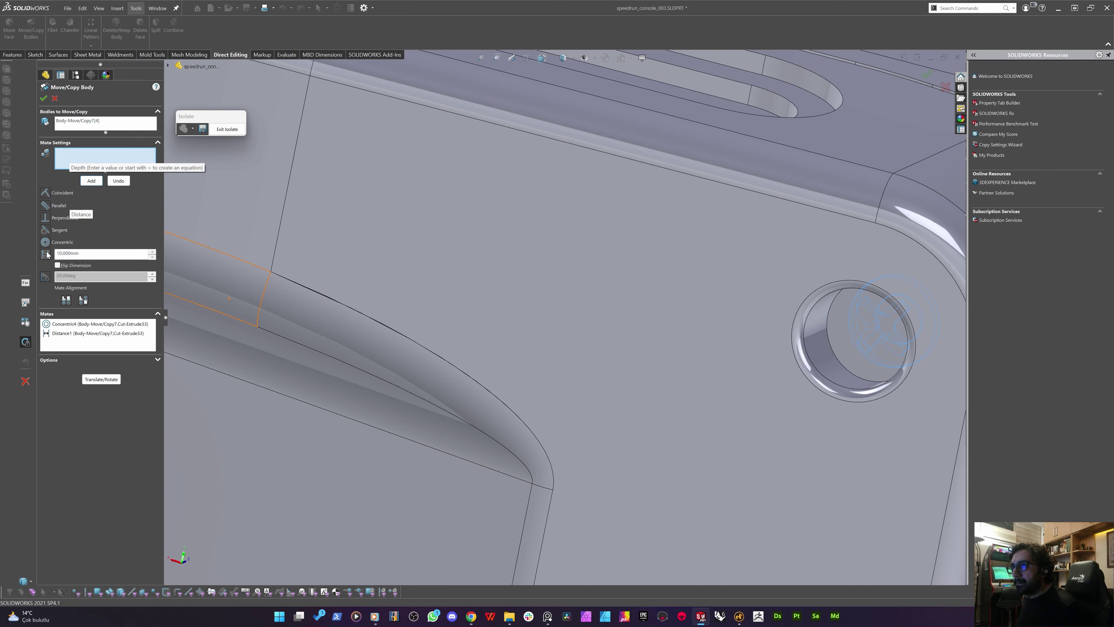
double_click(70, 254)
click(57, 265)
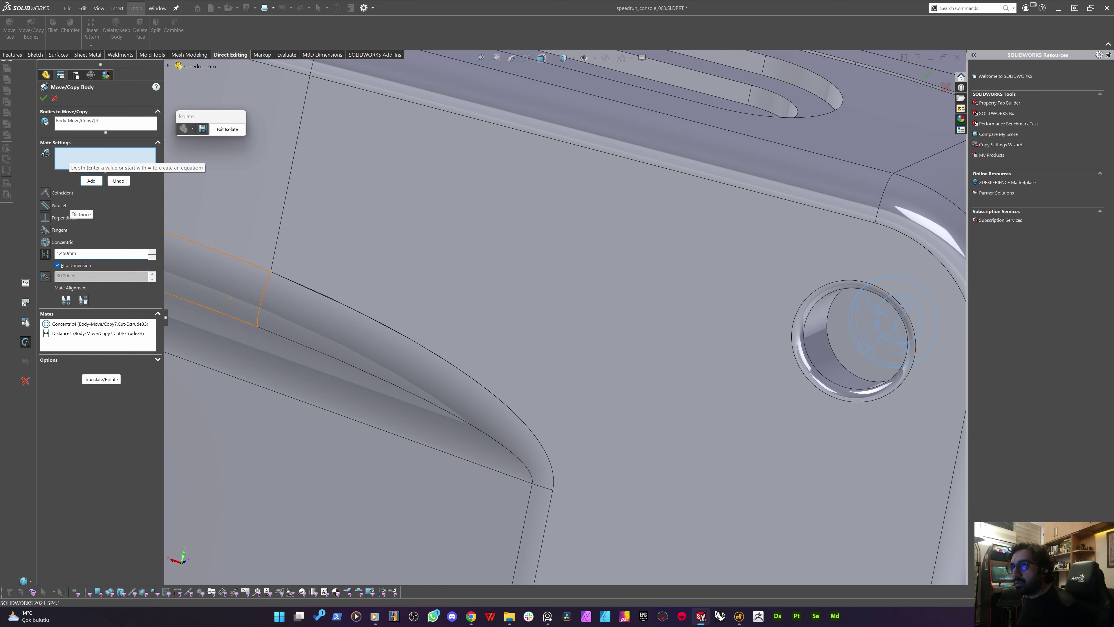
click(48, 194)
click(48, 254)
Flip the dimension direction of the existing 1.45 mm distance mate and accept the Move/Copy Body
click(63, 333)
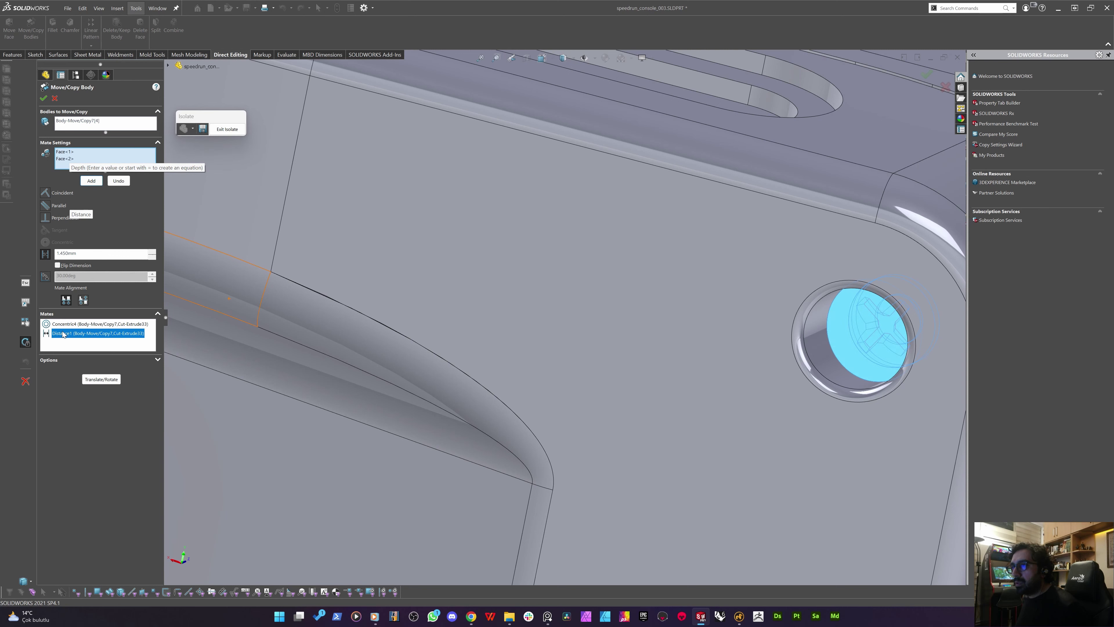
click(67, 253)
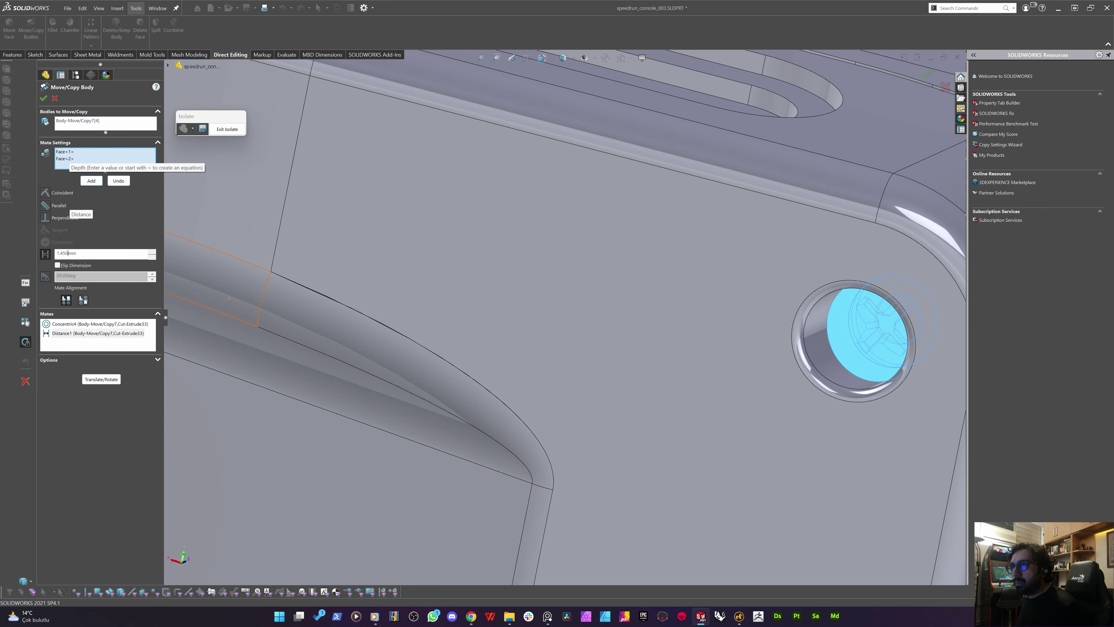
click(58, 265)
middle_drag(666, 305, 644, 274)
scroll(880, 327, up, 5)
middle_drag(755, 308, 789, 310)
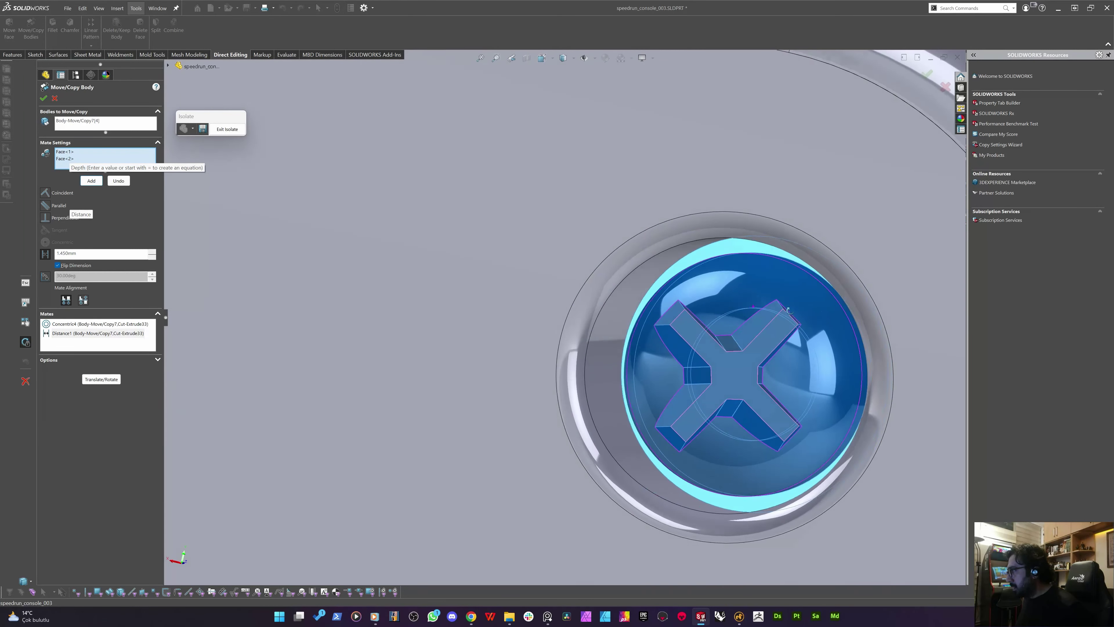
scroll(788, 310, up, 8)
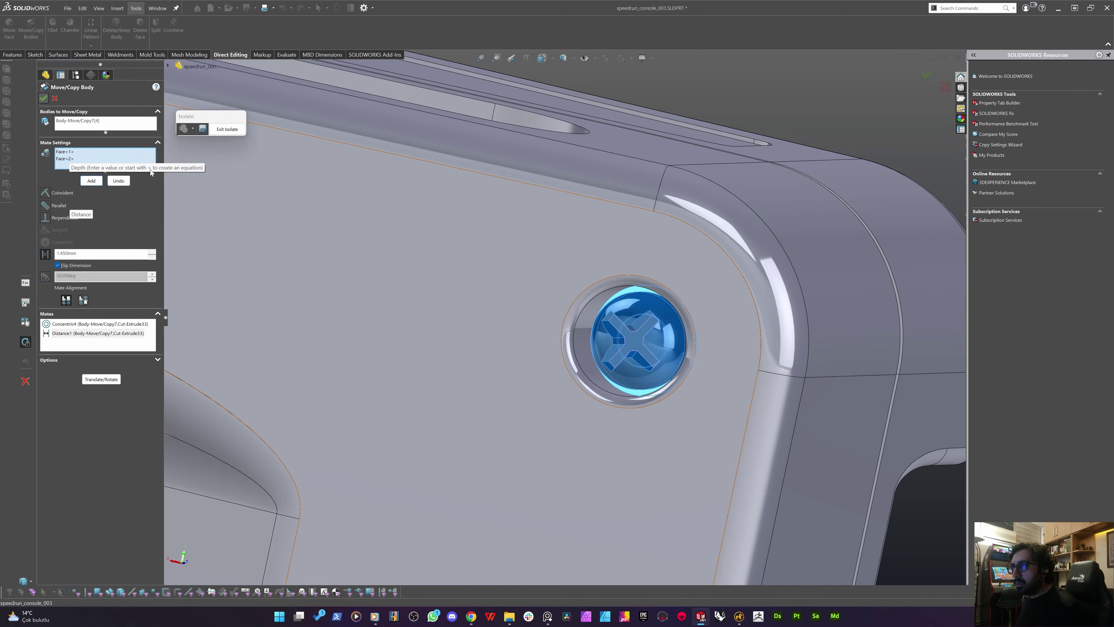
key(Return)
Unhide the screw body overlapping the knurled wheel, in the hole just left of the center panel's latch
scroll(598, 232, up, 10)
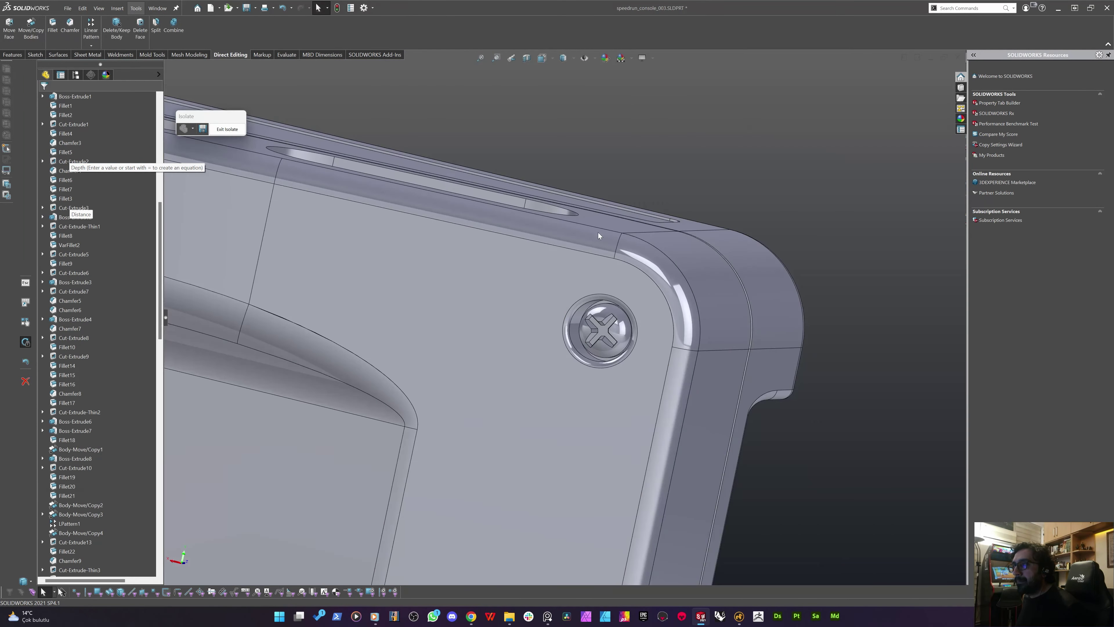
scroll(452, 239, down, 4)
right_click(441, 291)
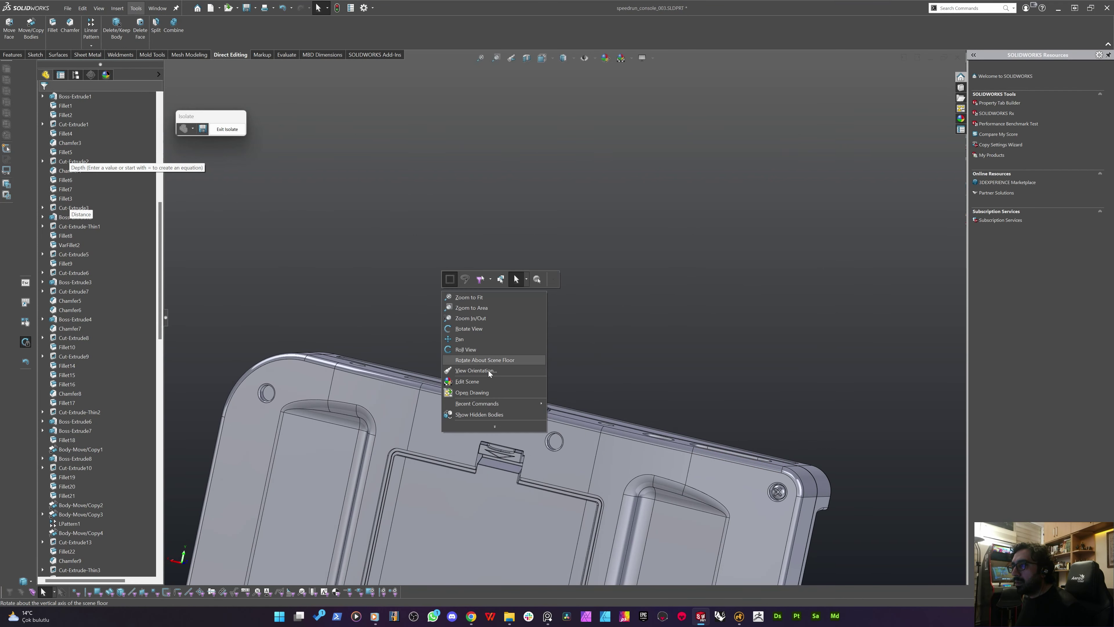
click(466, 416)
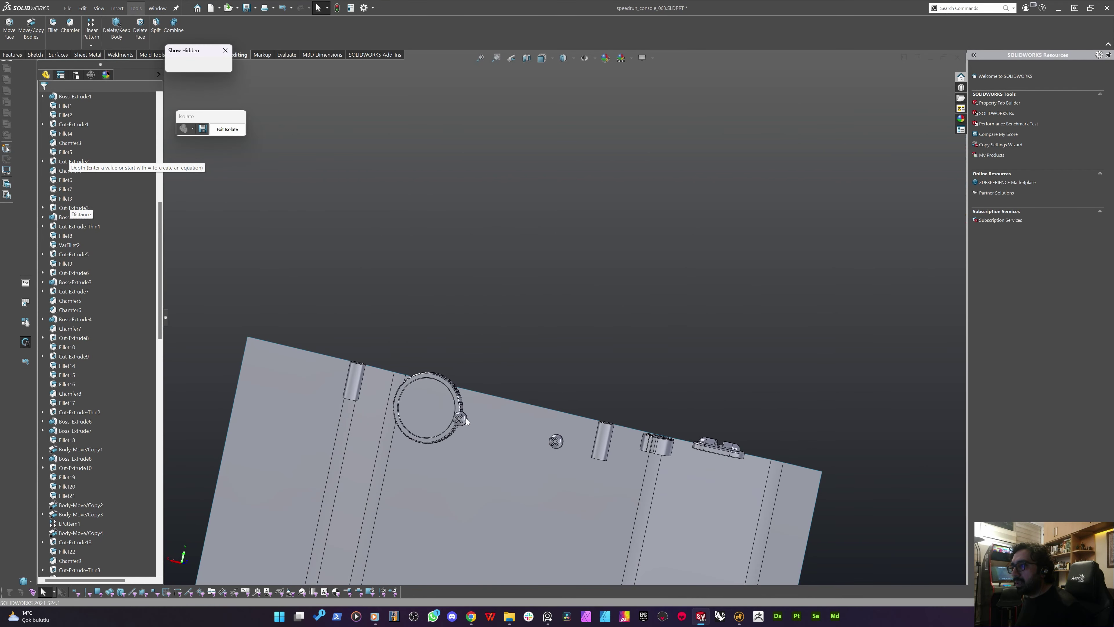
scroll(466, 416, down, 5)
click(476, 406)
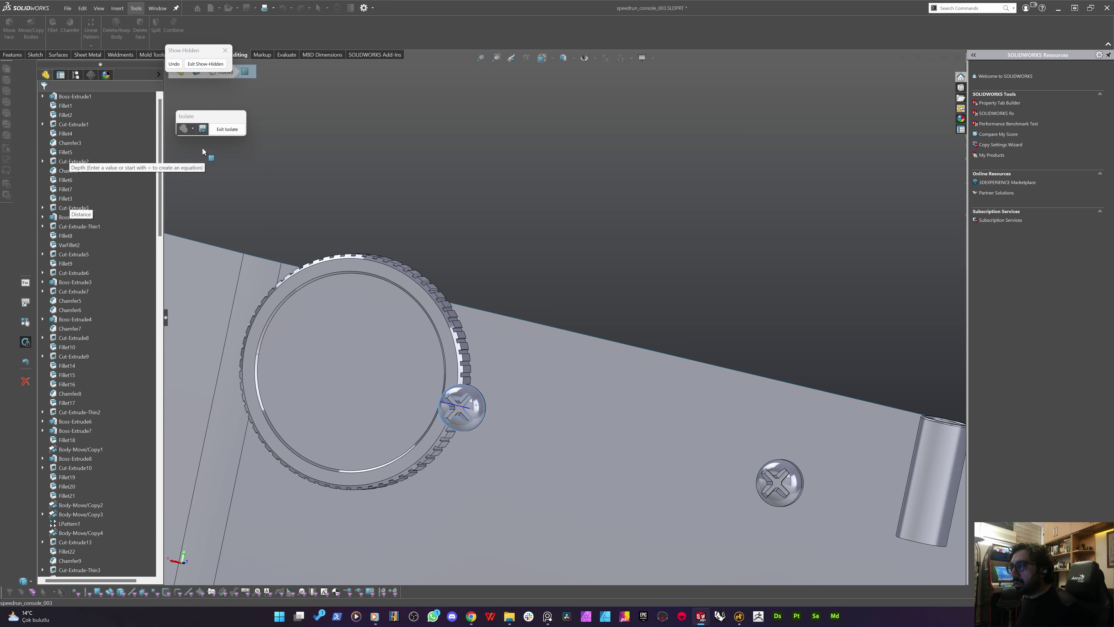
click(203, 68)
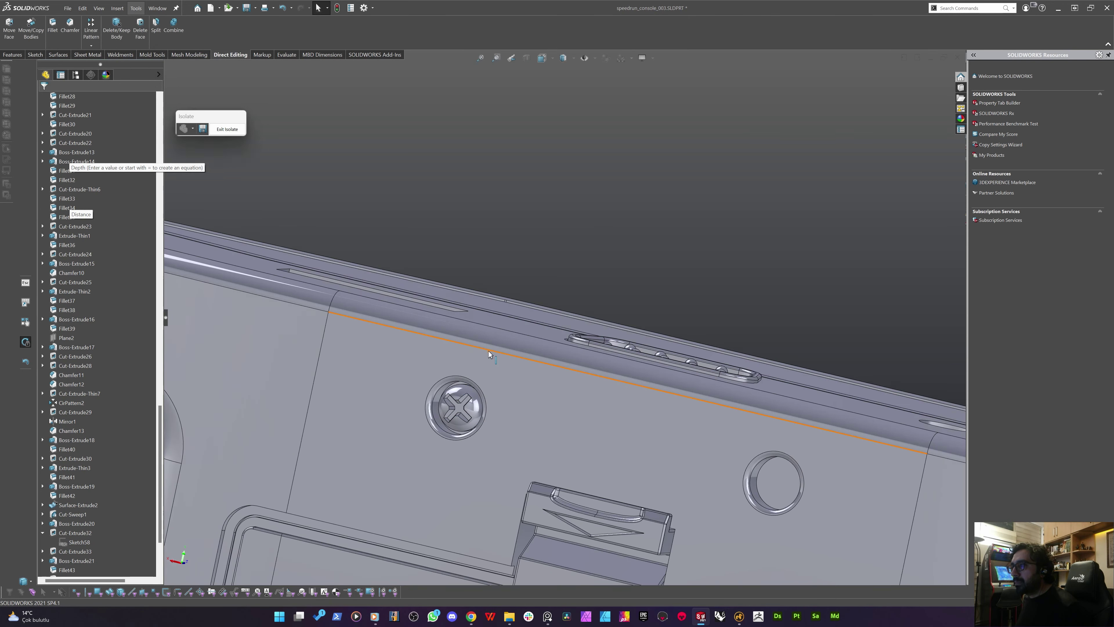
Start a Move/Copy Body for the screw in the hole left of the center panel's latch
scroll(486, 357, up, 5)
scroll(440, 395, down, 5)
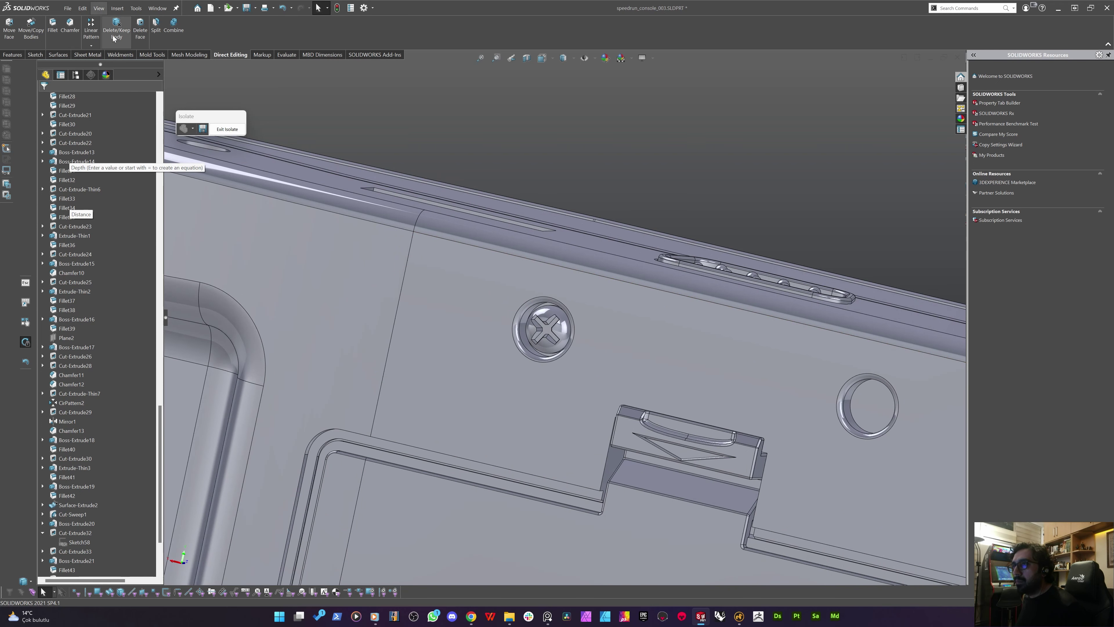
click(31, 34)
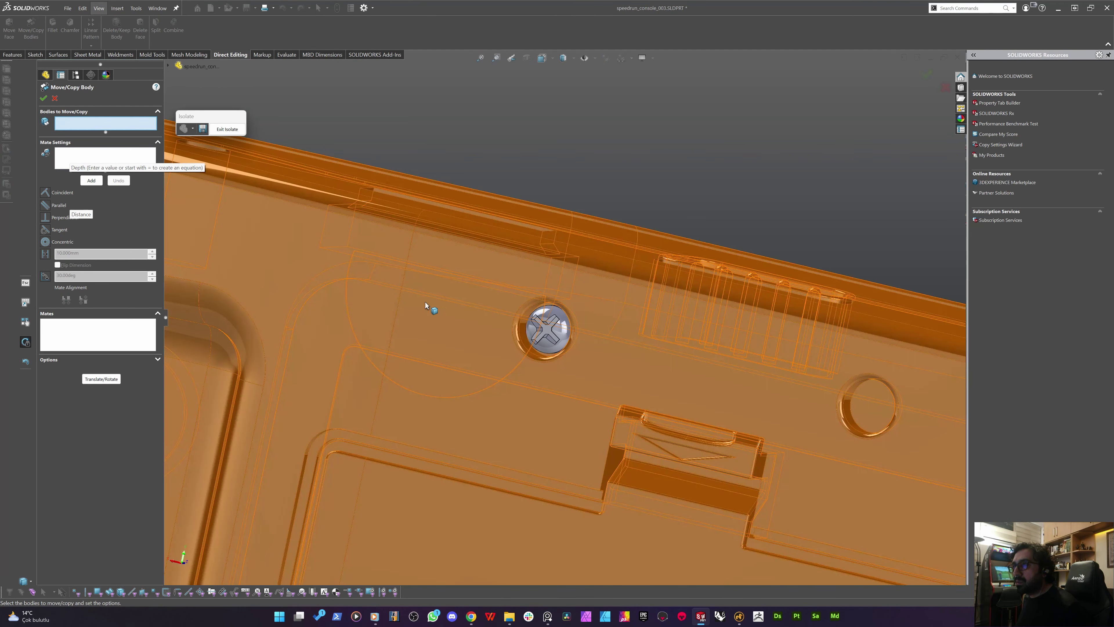
click(518, 327)
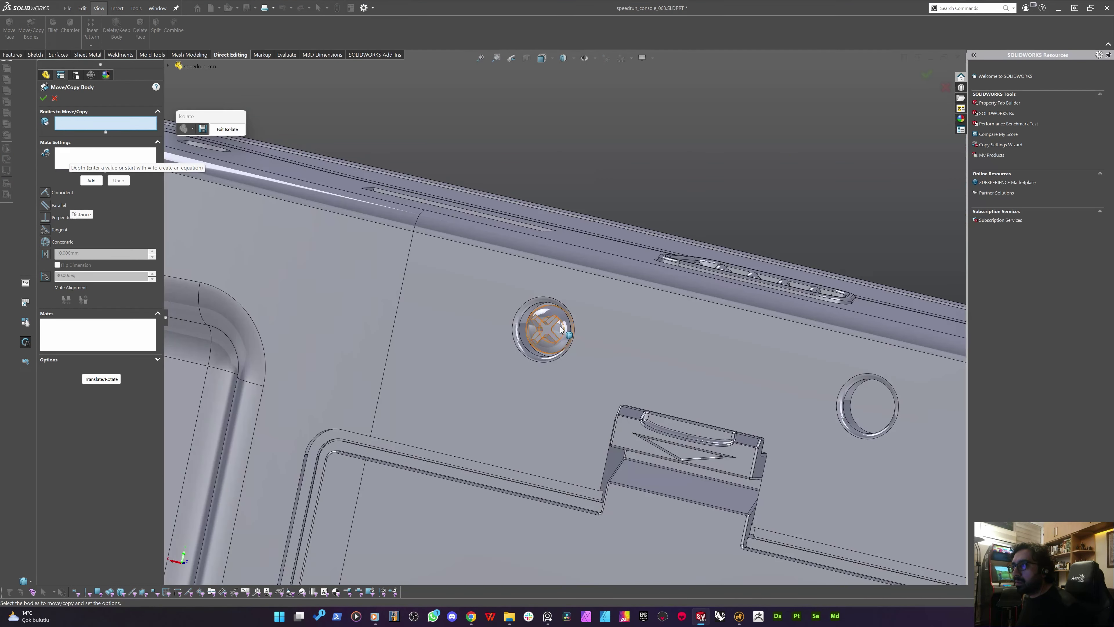
Add a concentric mate between the screw's round edge and the edge of the upper-left corner hole
click(95, 157)
scroll(585, 303, down, 5)
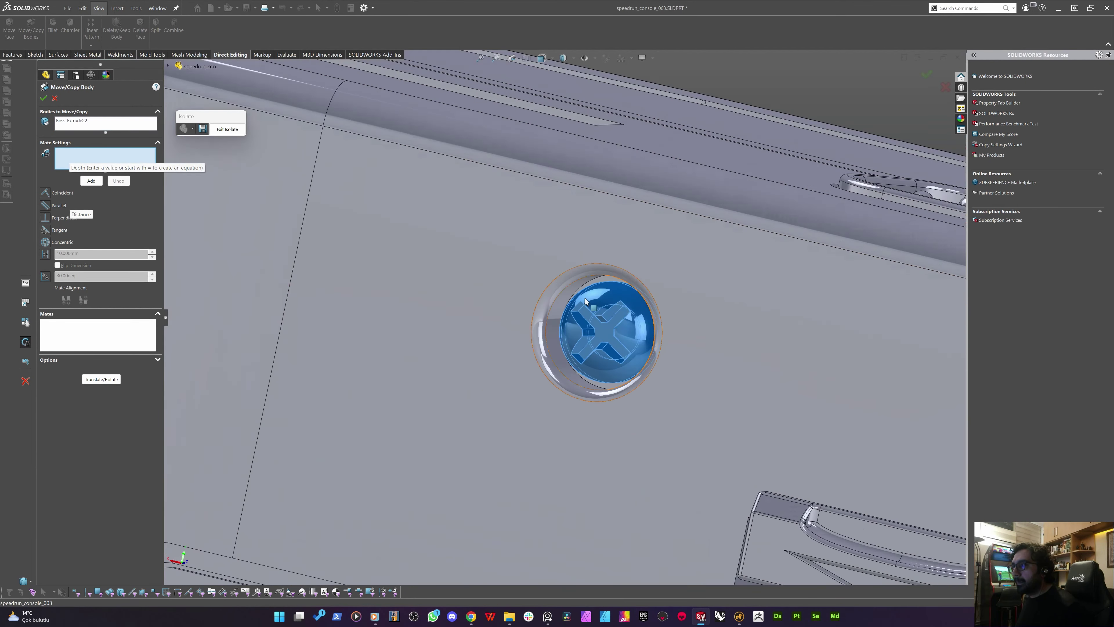
click(617, 280)
scroll(589, 306, up, 5)
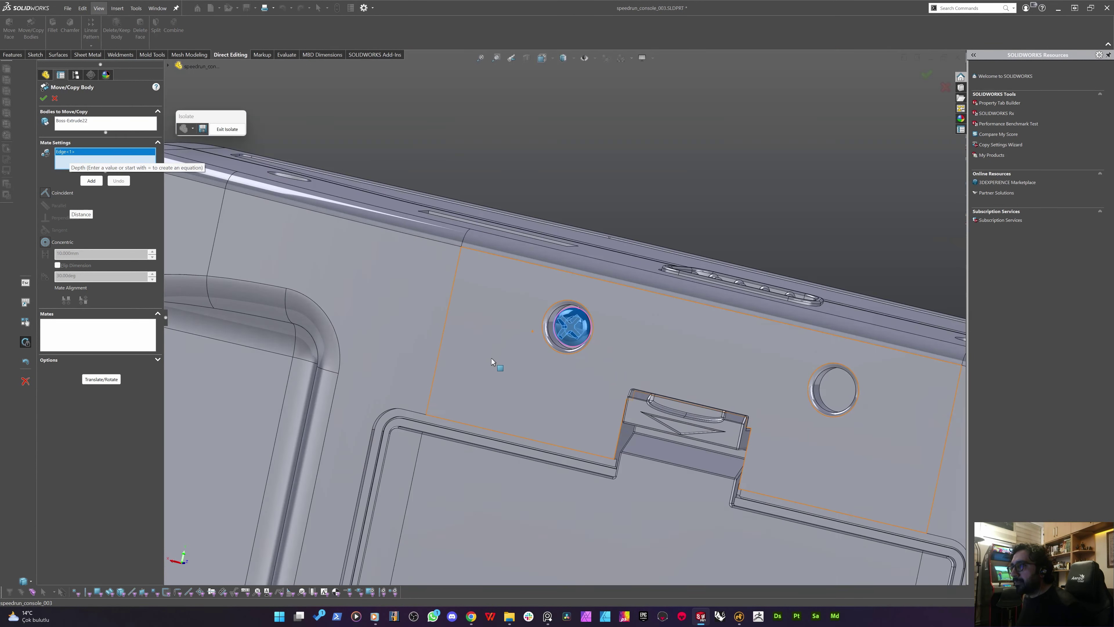
middle_drag(491, 358, 289, 325)
scroll(474, 291, down, 5)
scroll(474, 291, down, 3)
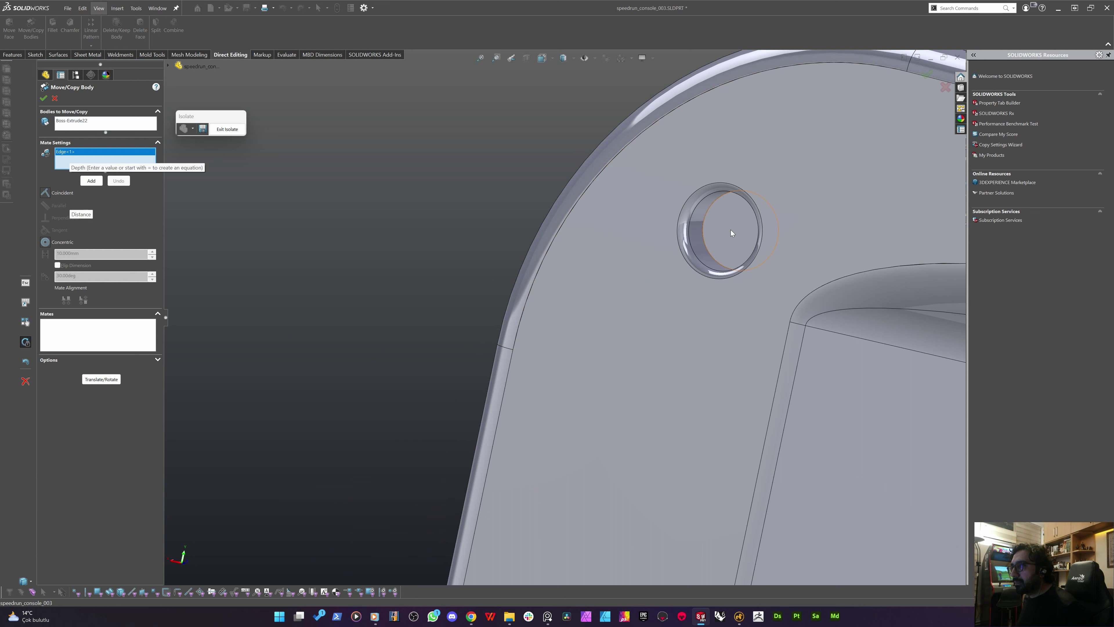
click(705, 249)
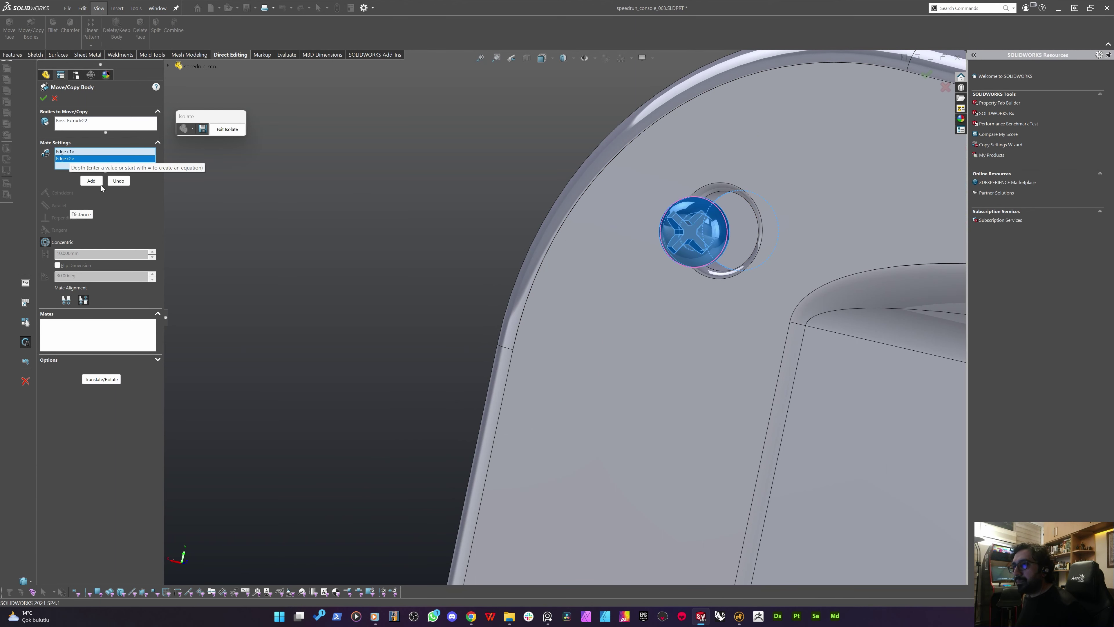
click(91, 183)
Add a 1.45 mm distance mate between the screw's face and the floor of the upper-left corner hole
scroll(634, 246, down, 3)
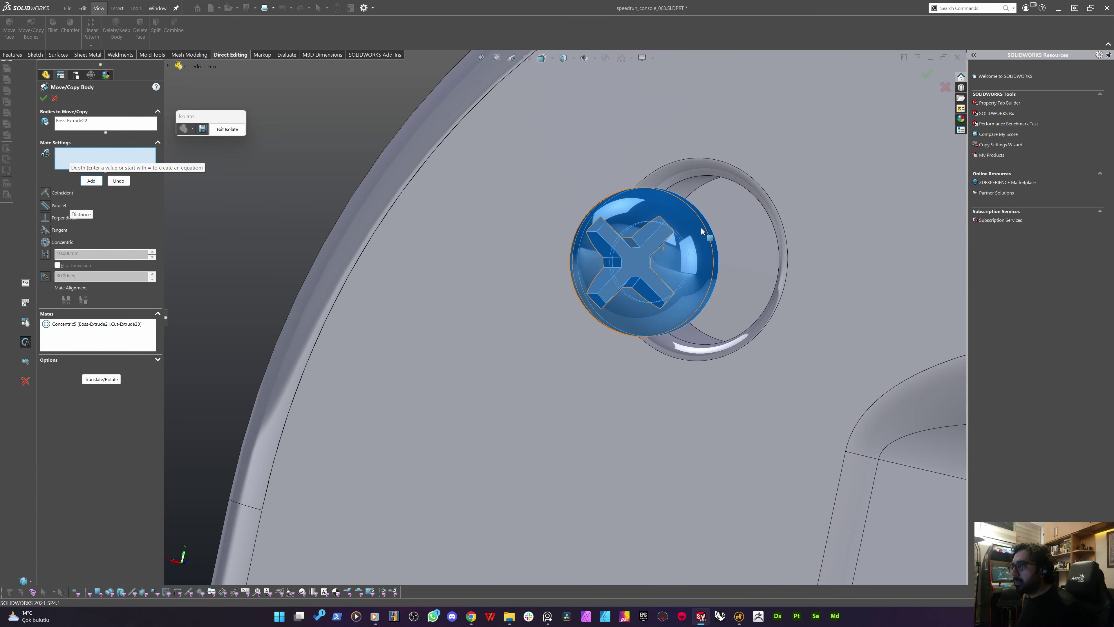
click(632, 263)
click(738, 263)
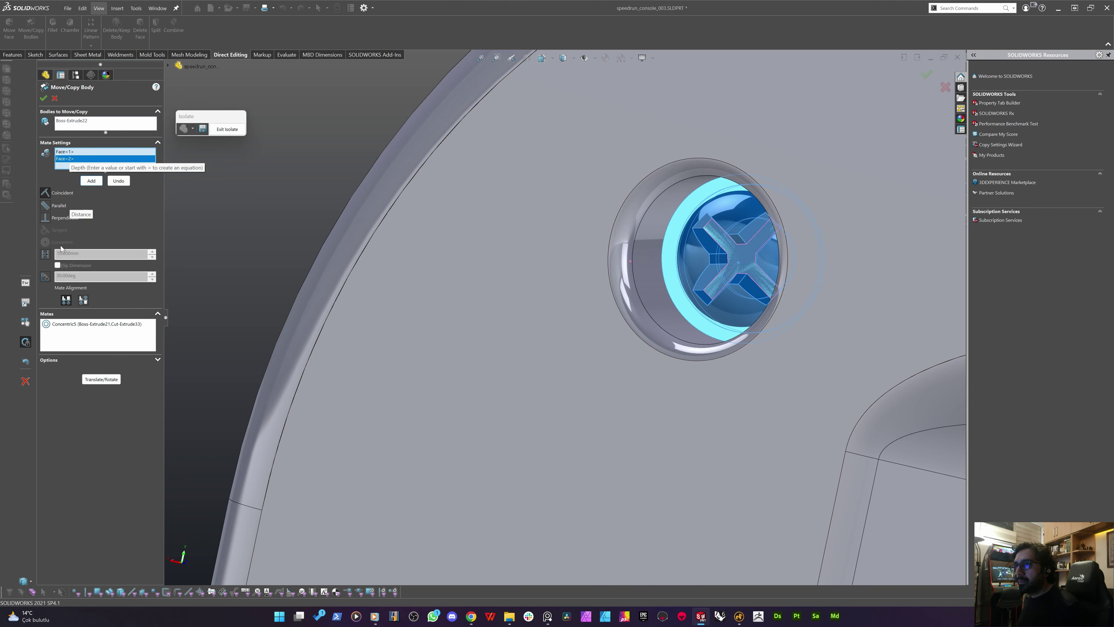
click(46, 254)
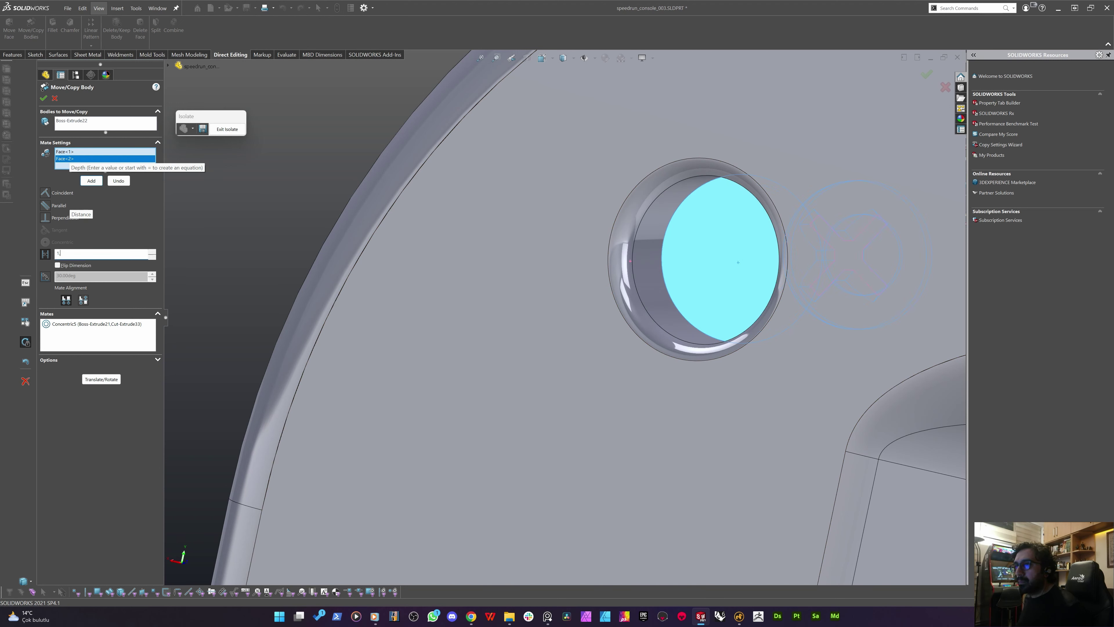
key(Return)
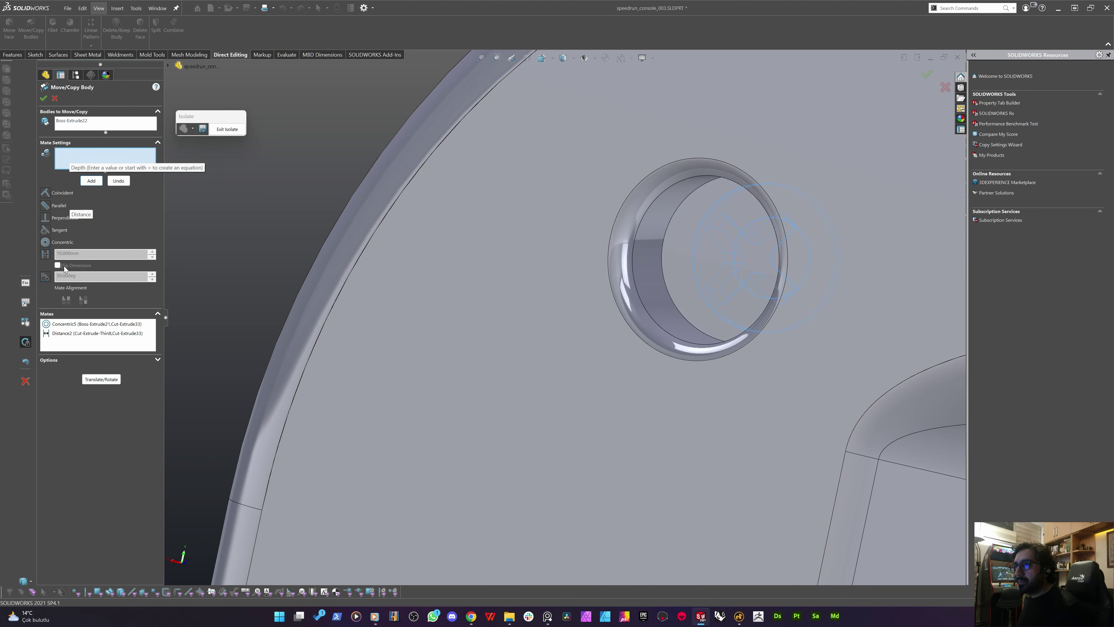
Flip the dimension direction of the upper-left screw's distance mate and accept the Move/Copy Body
click(73, 334)
click(57, 265)
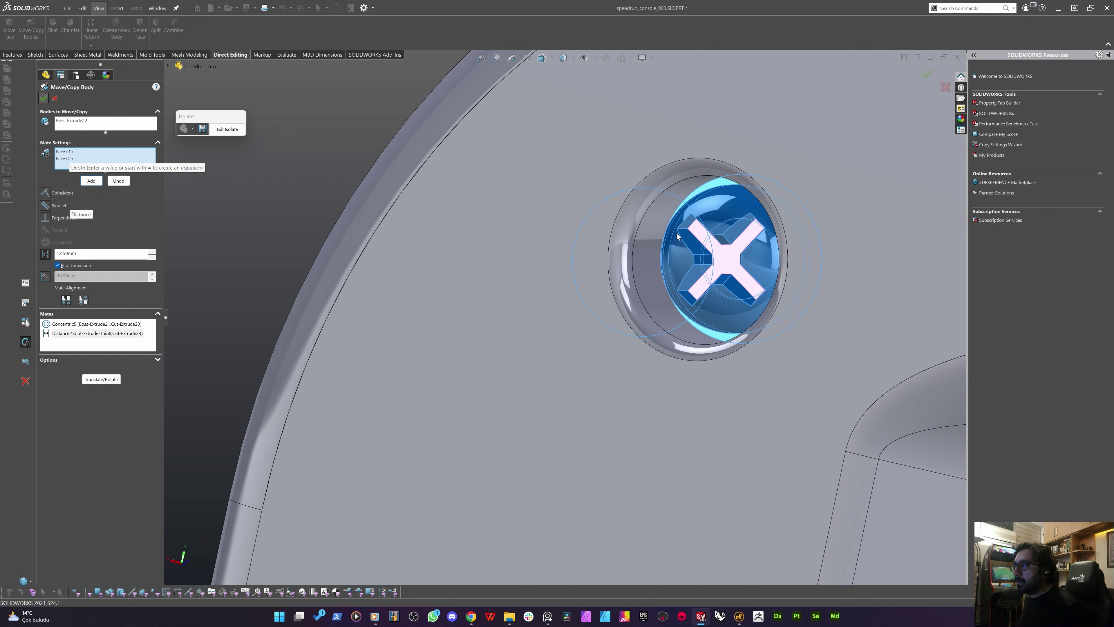
scroll(608, 219, down, 15)
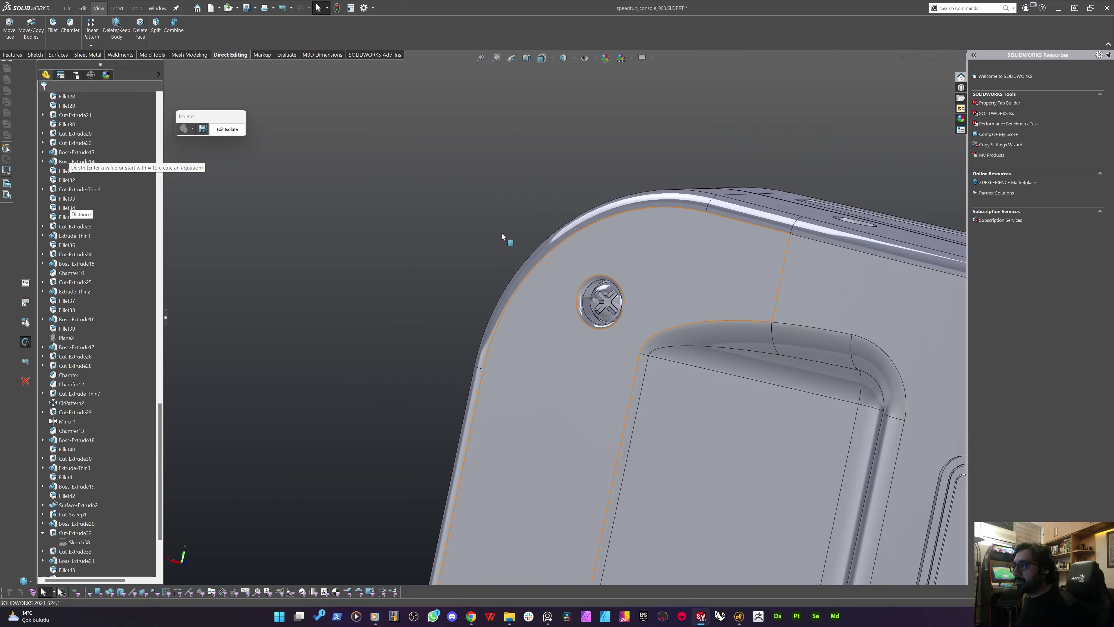
Unhide the next screw copy beside the knurled wheel so it shows in the hole left of the latch
scroll(491, 306, up, 4)
right_click(610, 160)
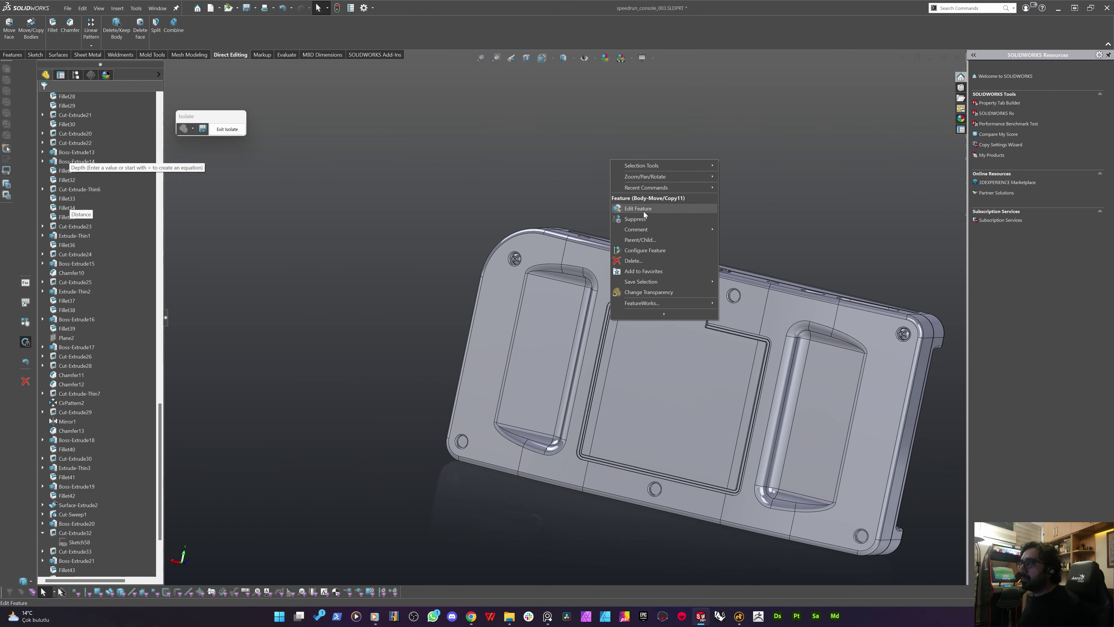
click(548, 134)
right_click(544, 143)
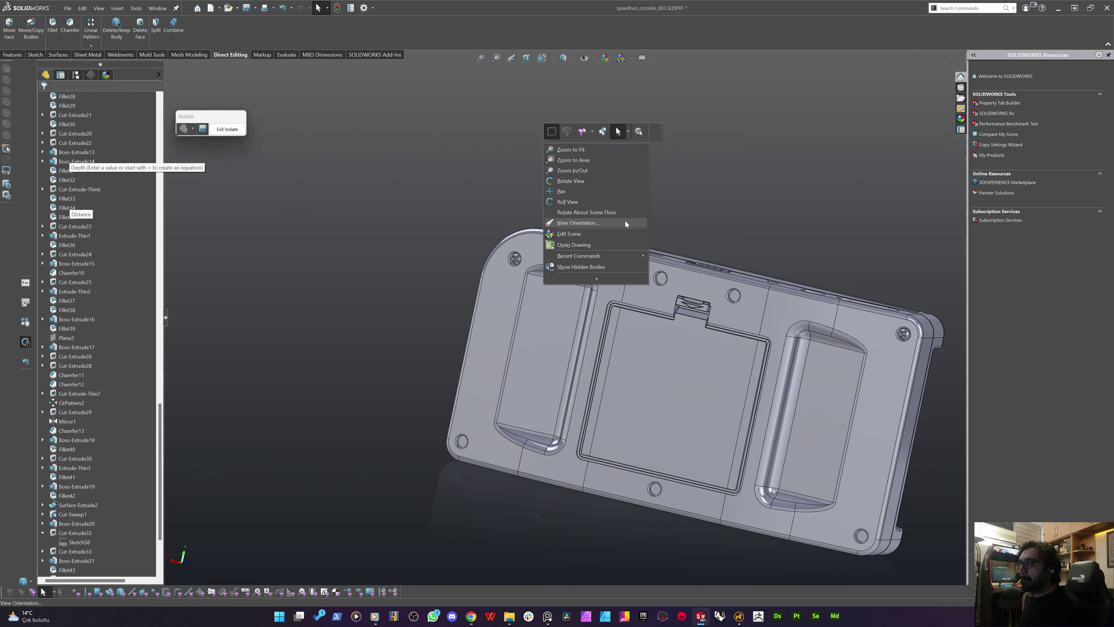
click(570, 267)
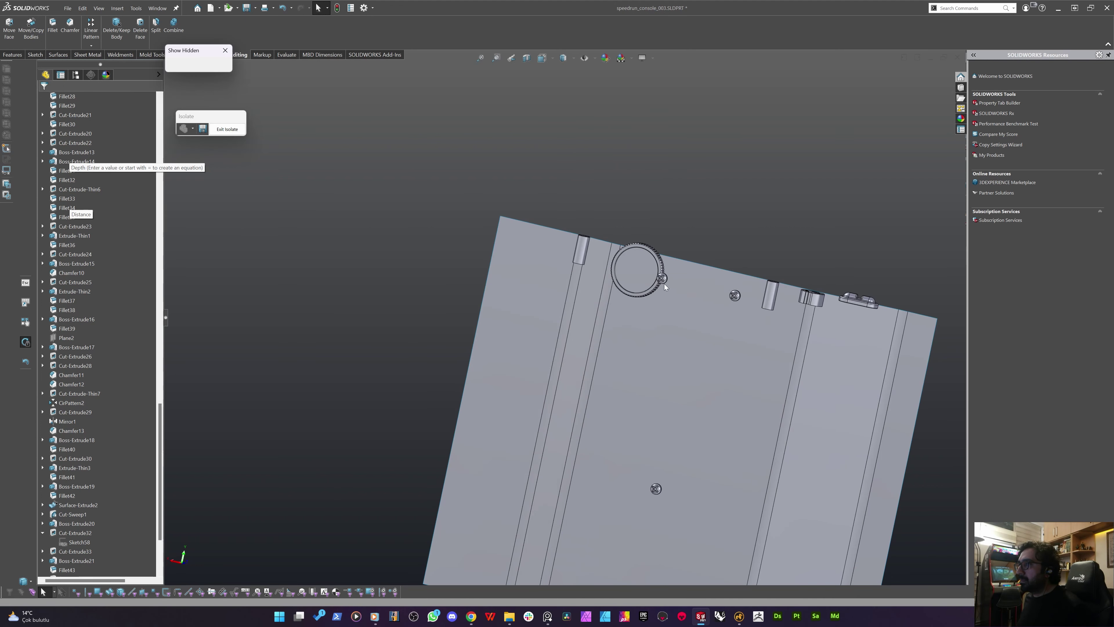
scroll(664, 284, down, 2)
click(662, 280)
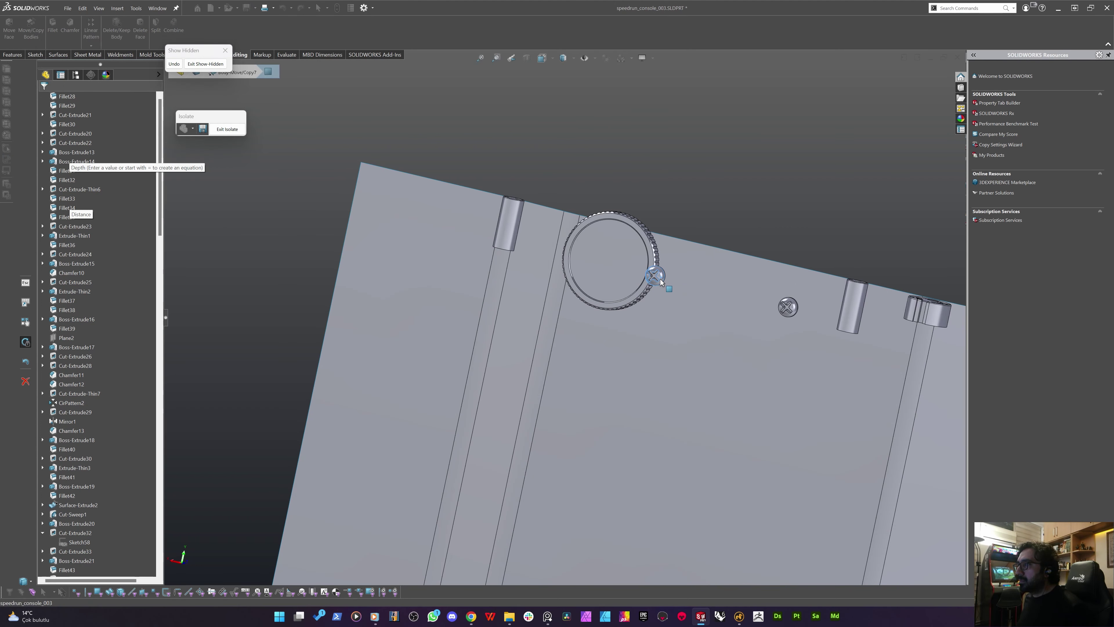
click(205, 64)
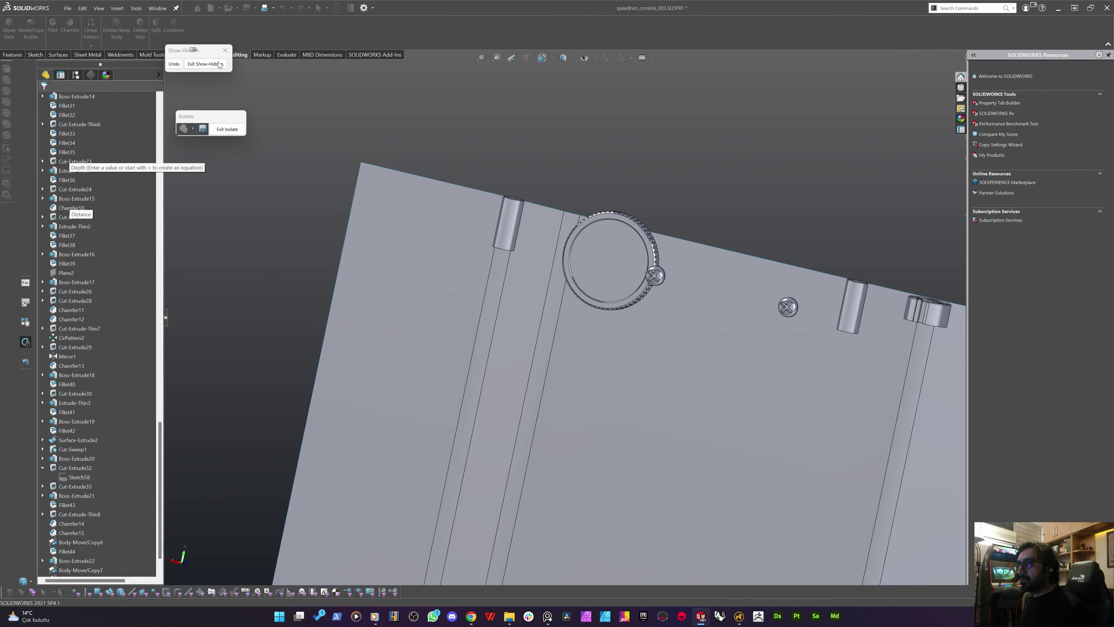
click(205, 64)
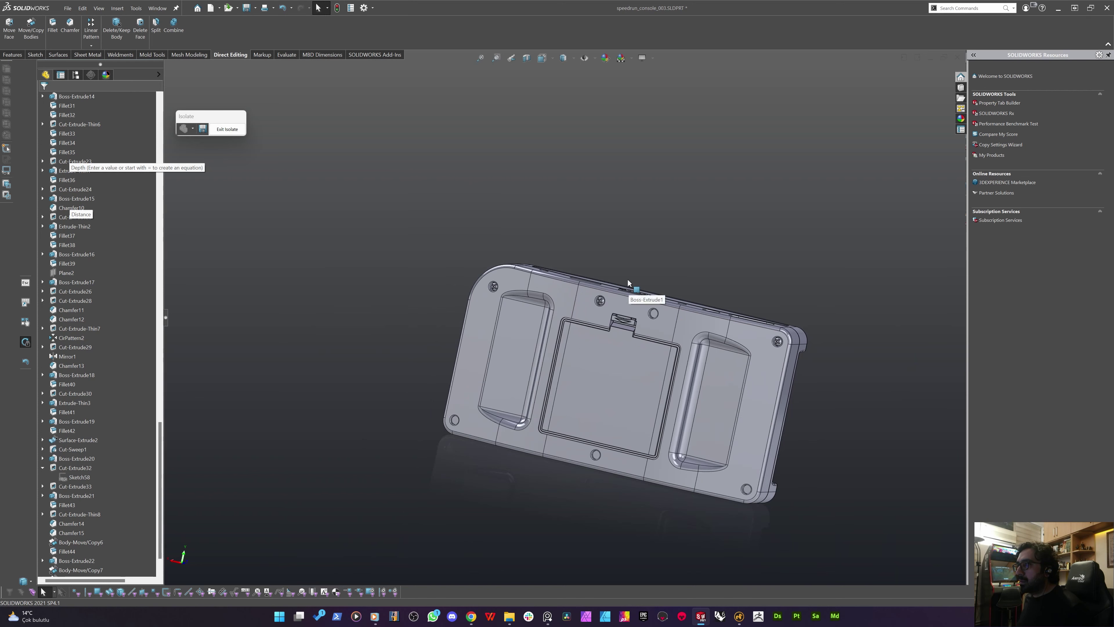
scroll(607, 304, down, 5)
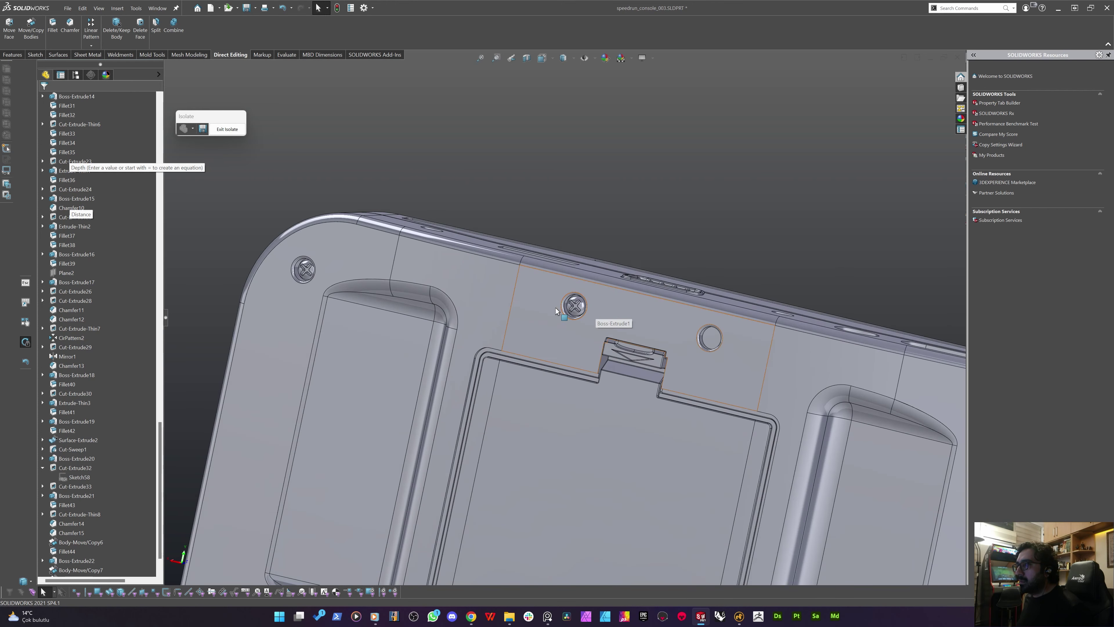
scroll(555, 308, down, 3)
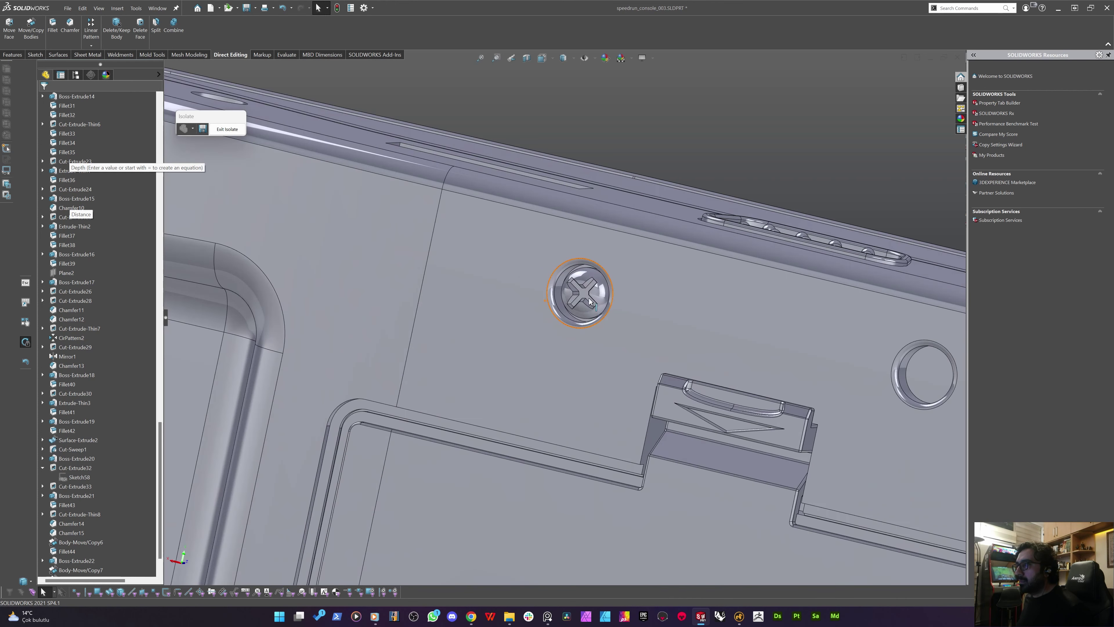
click(28, 34)
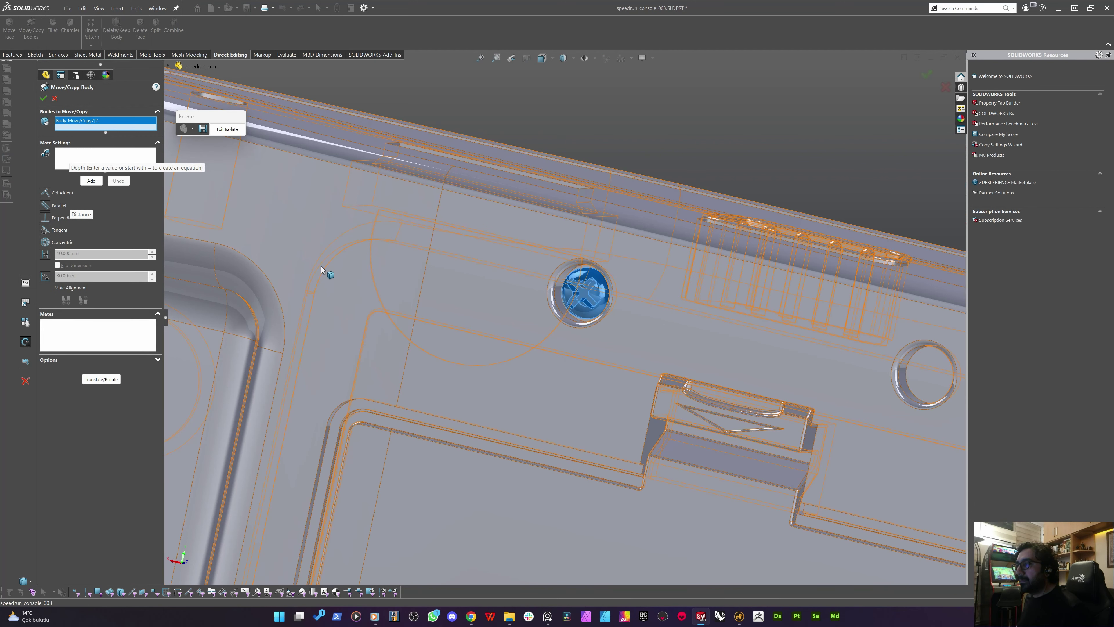
click(78, 155)
scroll(509, 255, down, 4)
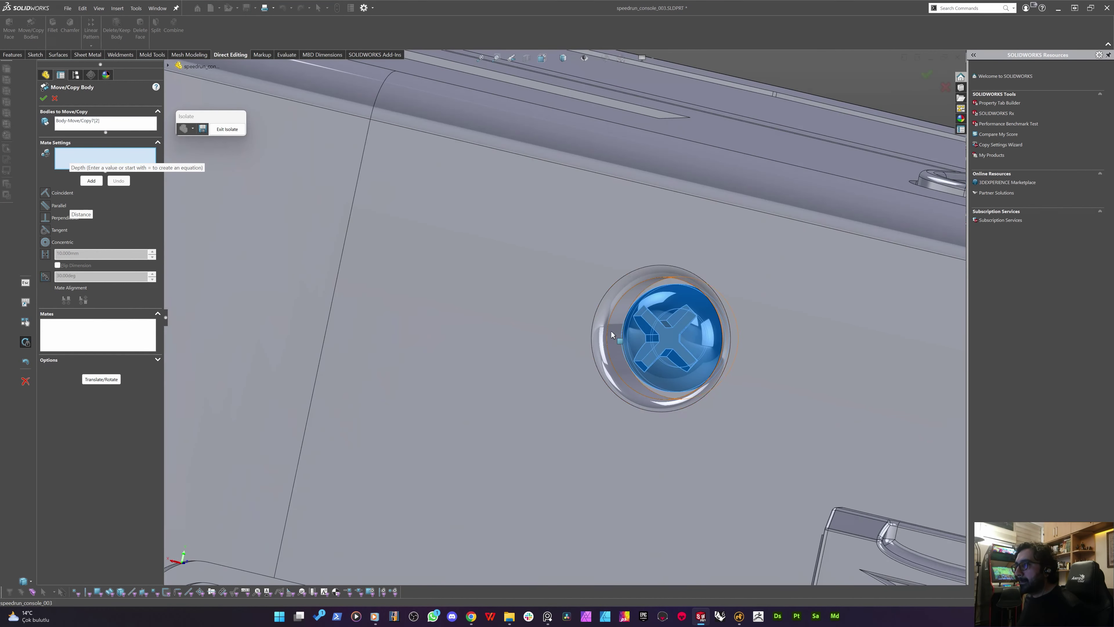
click(609, 333)
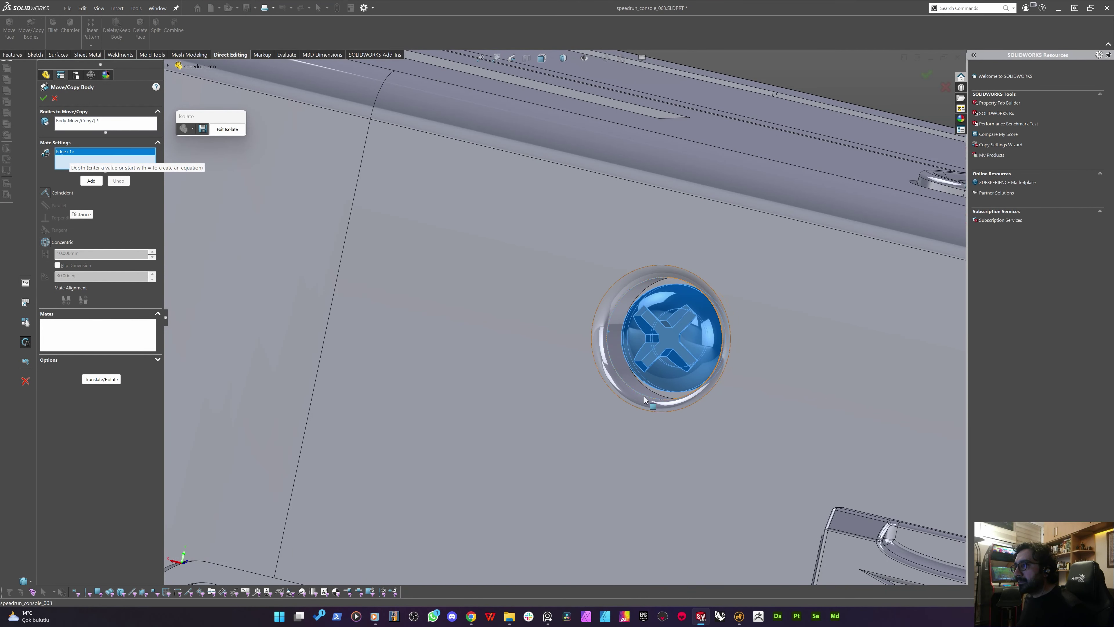
scroll(600, 344, up, 5)
scroll(598, 342, down, 8)
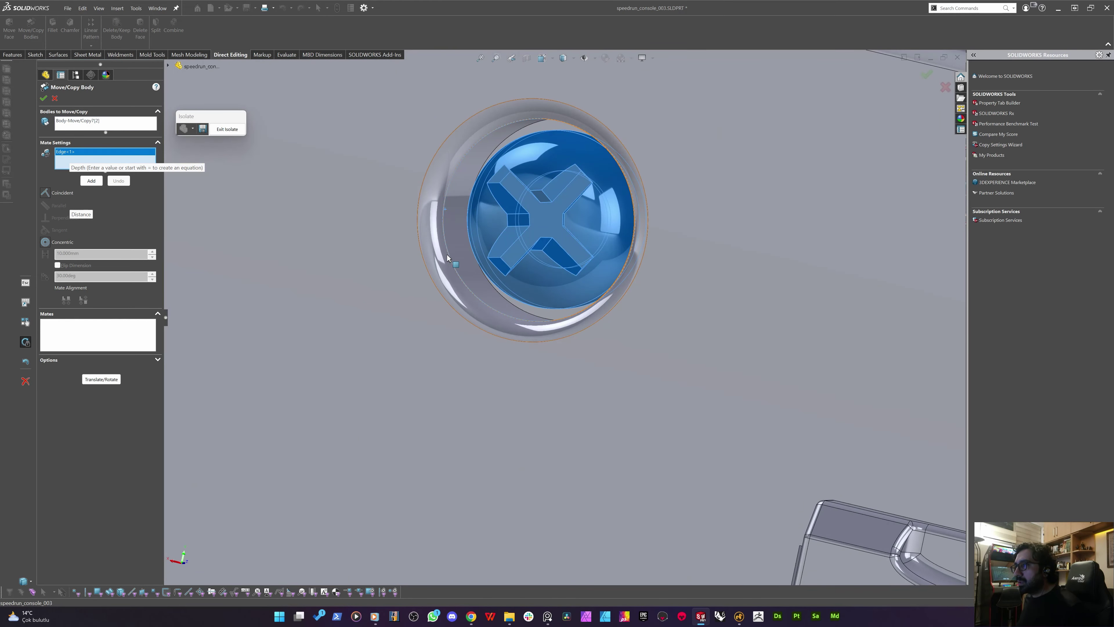
click(585, 134)
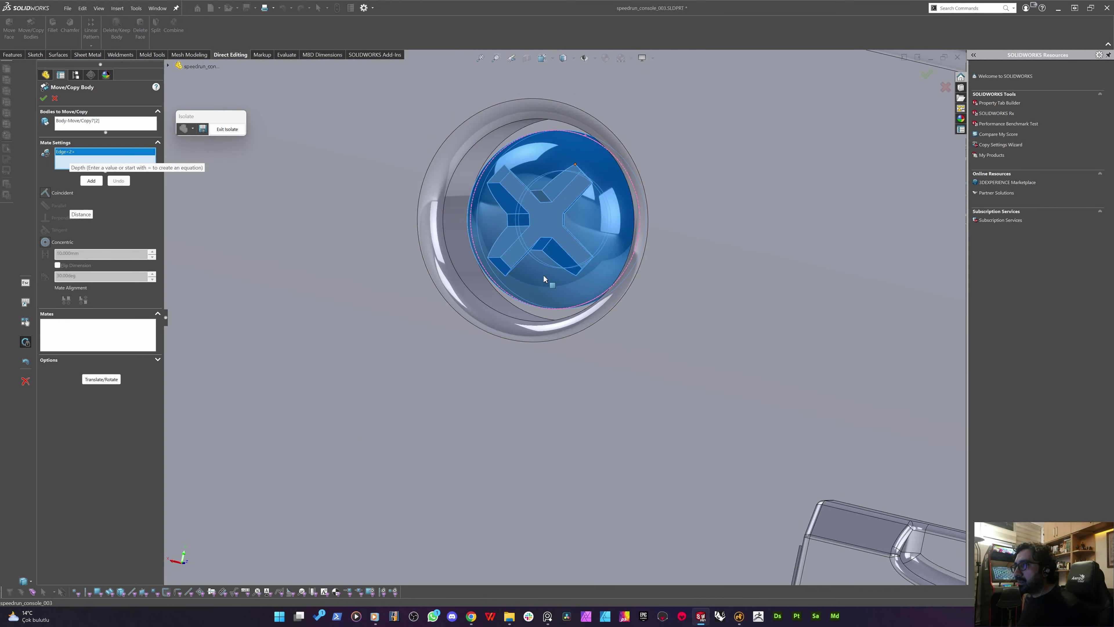
scroll(564, 350, up, 6)
scroll(564, 350, up, 3)
scroll(321, 530, down, 10)
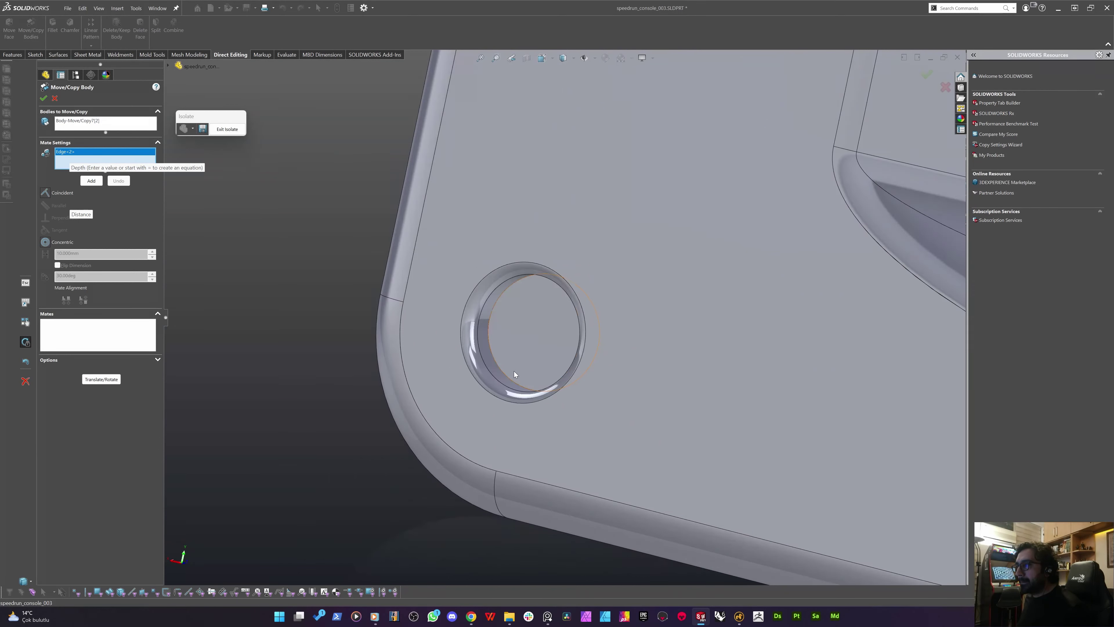
click(495, 360)
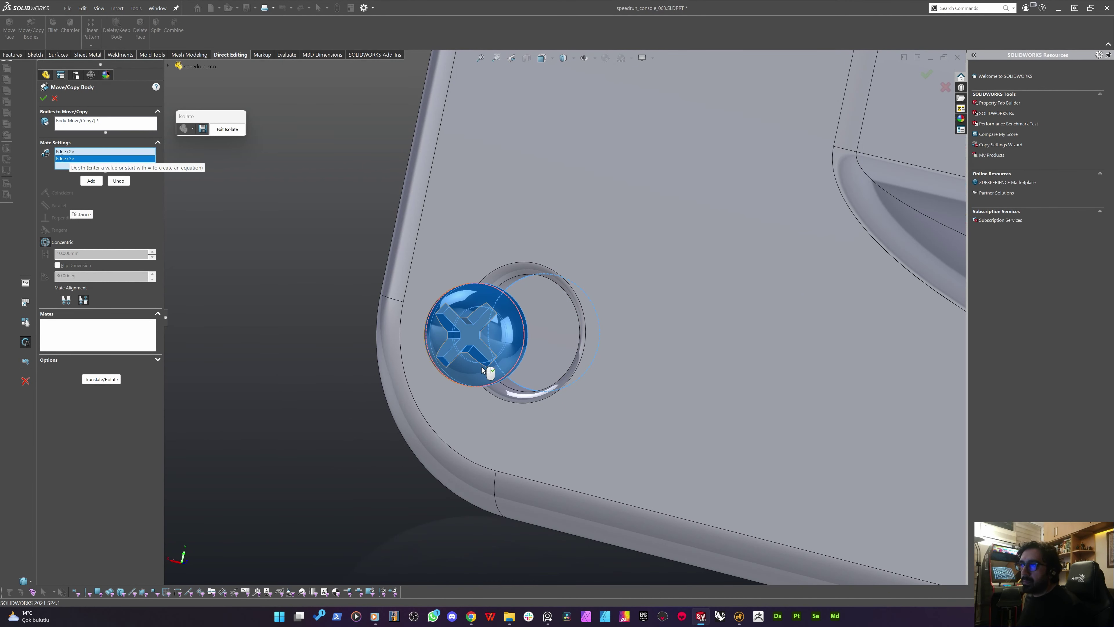
click(93, 180)
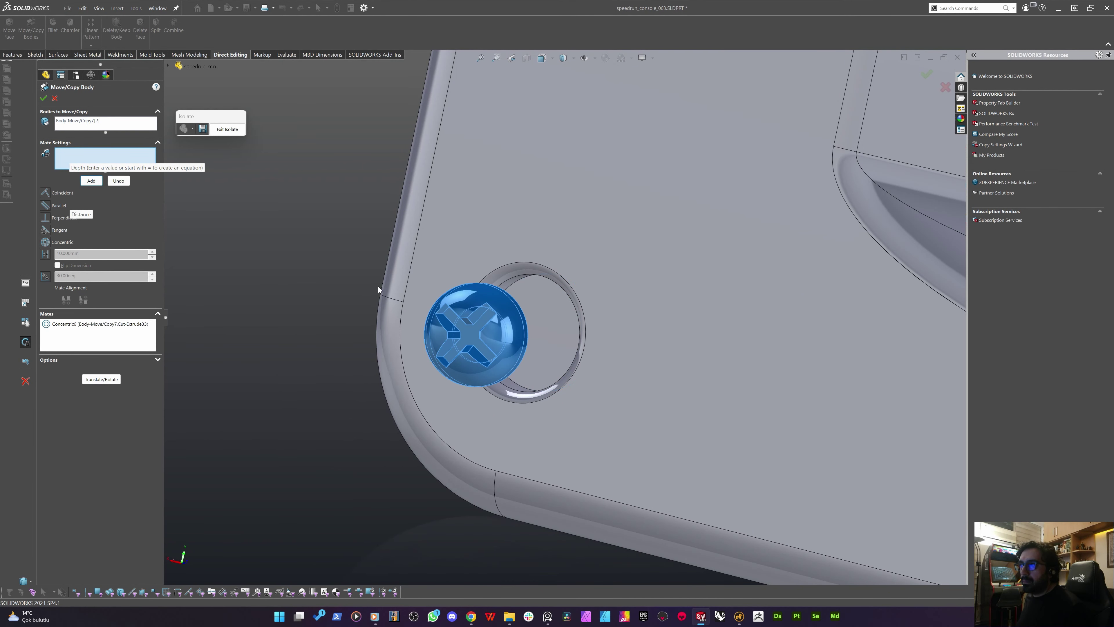
click(466, 327)
click(540, 338)
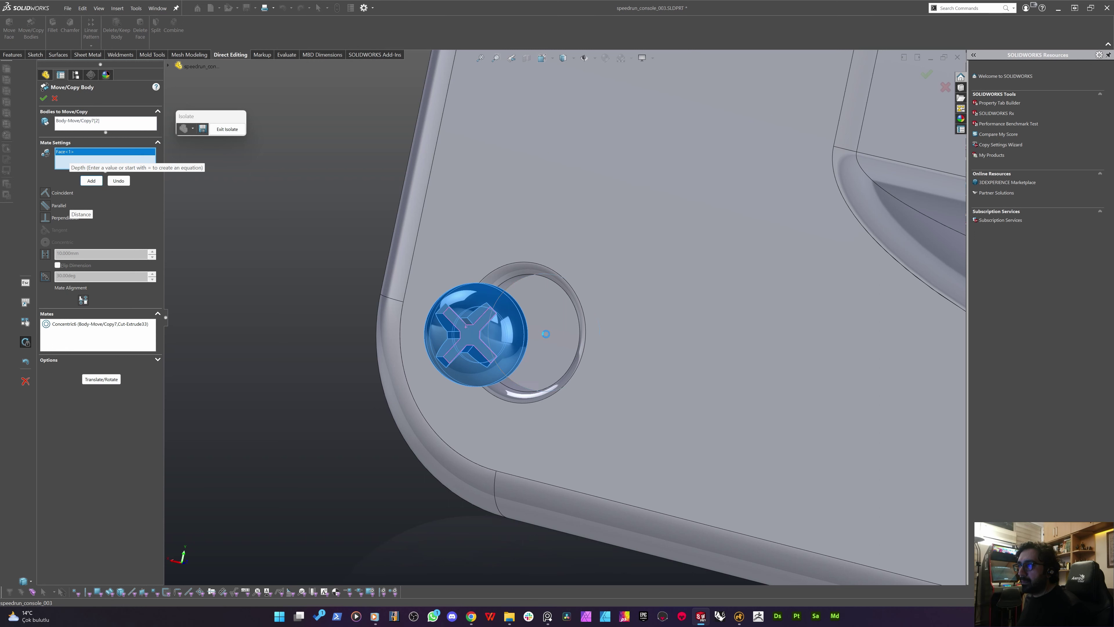
click(45, 255)
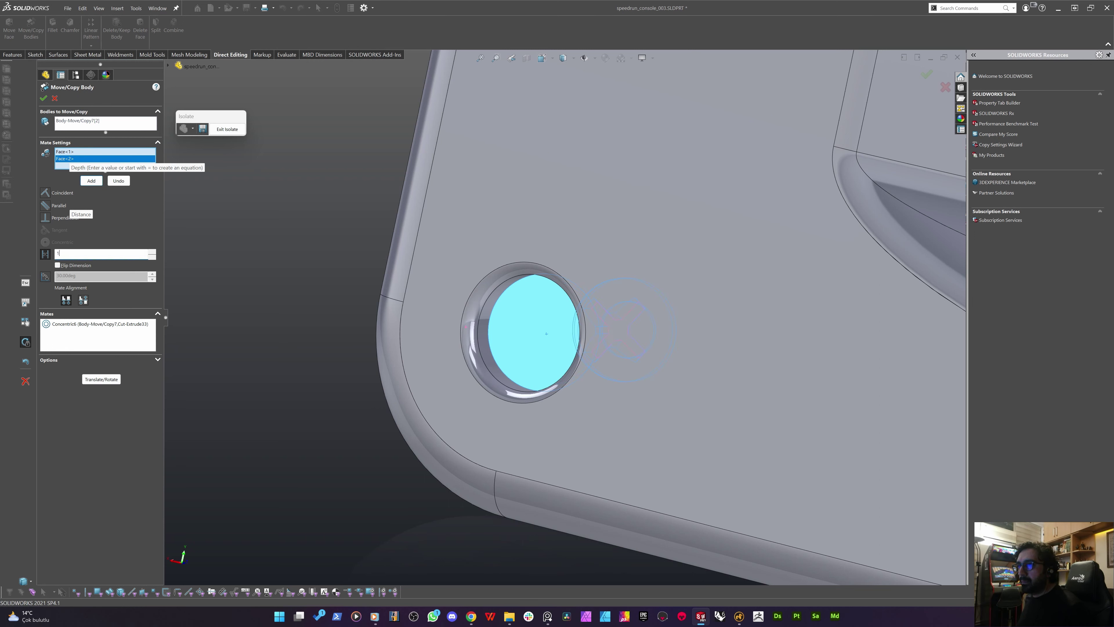
key(Return)
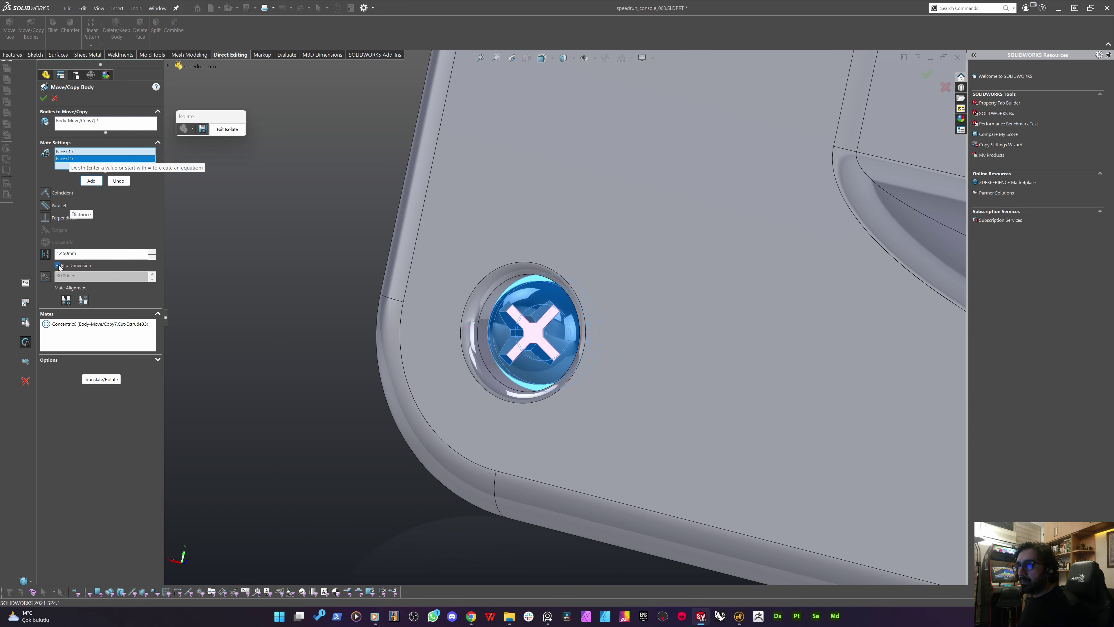
scroll(364, 350, up, 5)
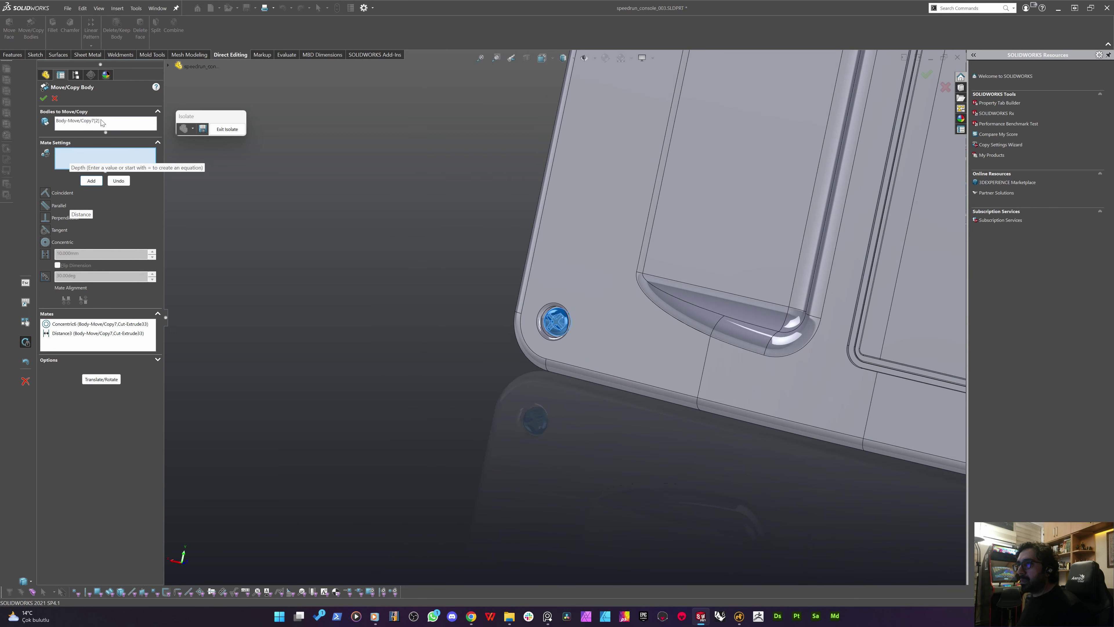
click(55, 98)
Select the screw left of the latch for Move/Copy Body and add a concentric mate between its round edge and the lower-left corner hole's edge
key(f)
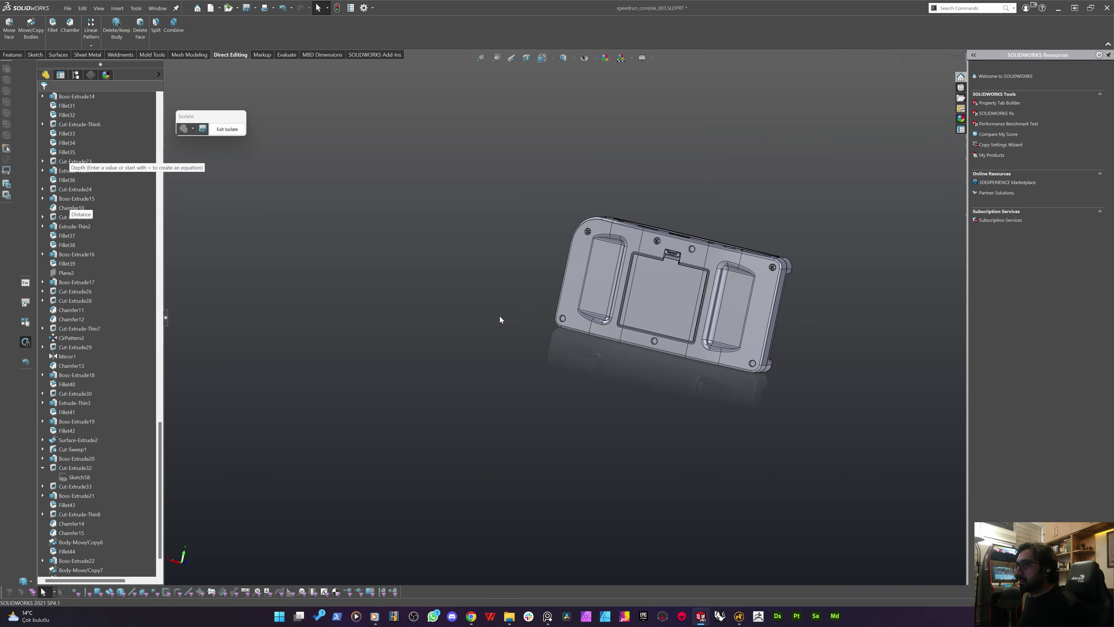
scroll(591, 313, down, 3)
scroll(722, 151, down, 3)
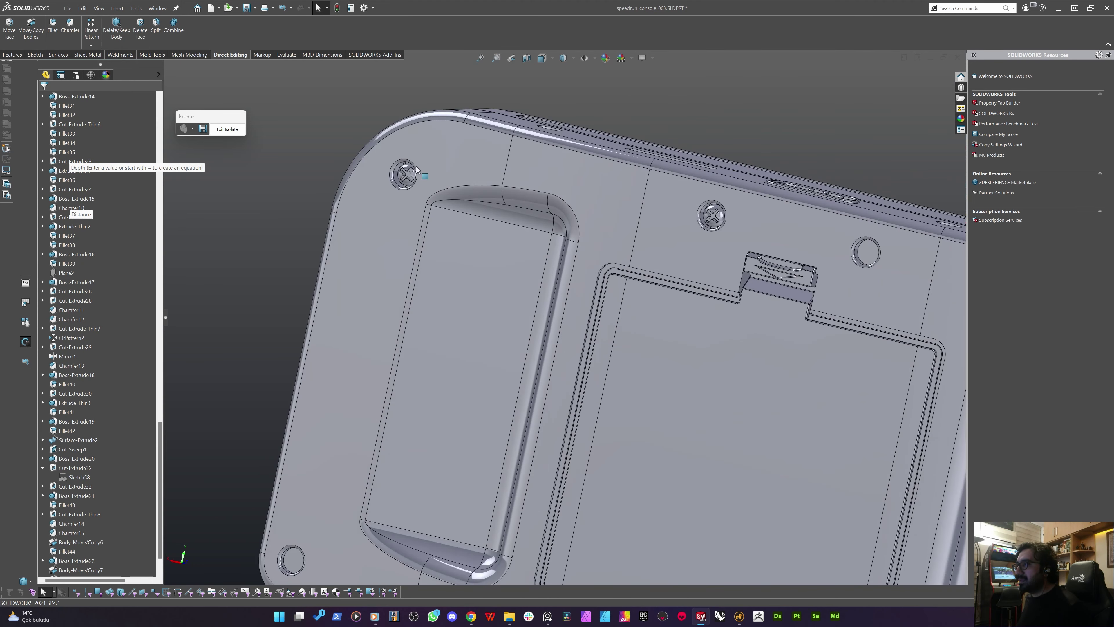
click(38, 36)
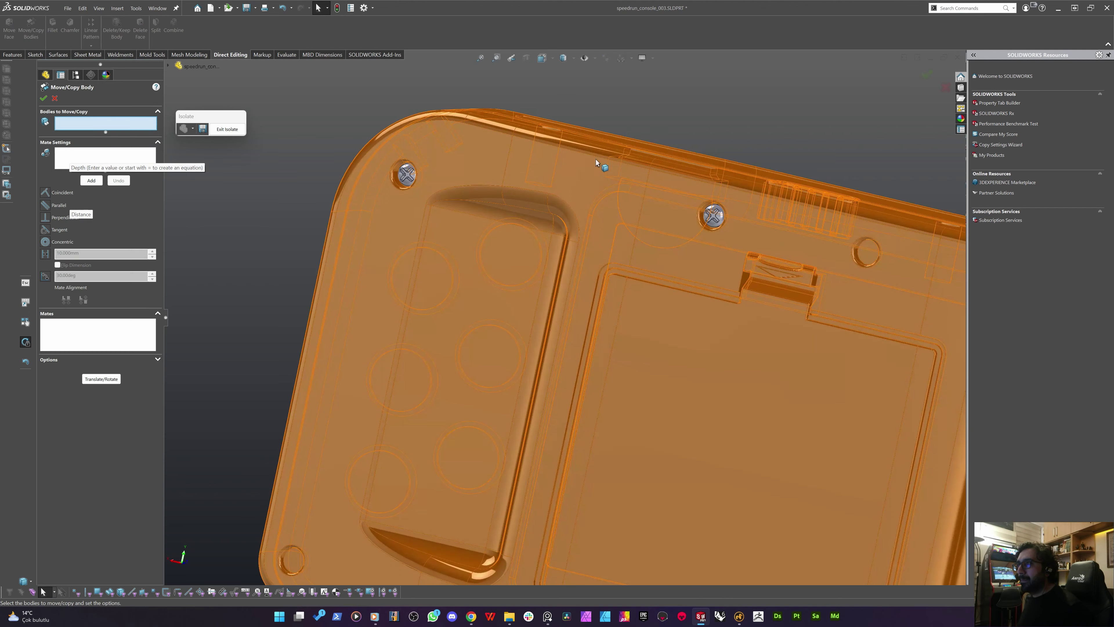
click(711, 215)
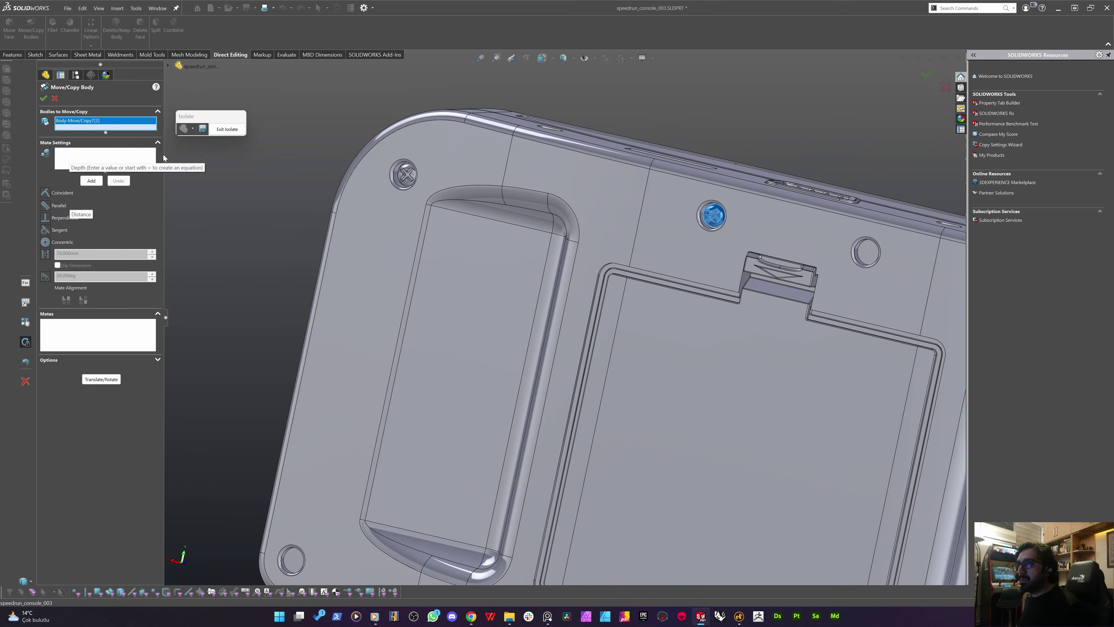
click(79, 158)
scroll(702, 219, down, 3)
scroll(638, 233, down, 3)
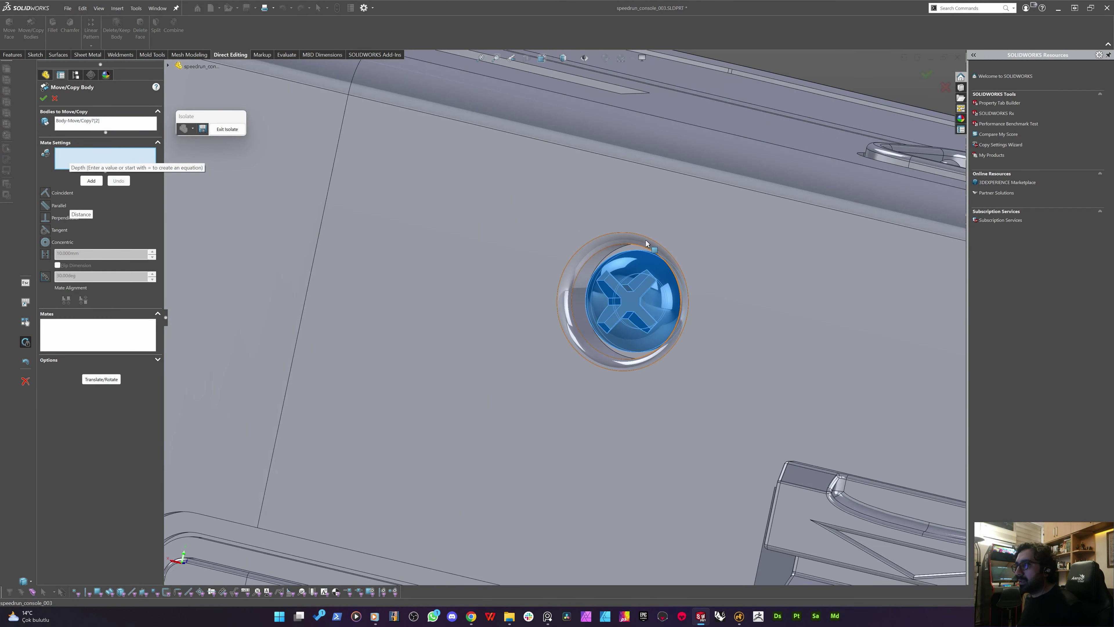
click(654, 251)
scroll(632, 305, up, 5)
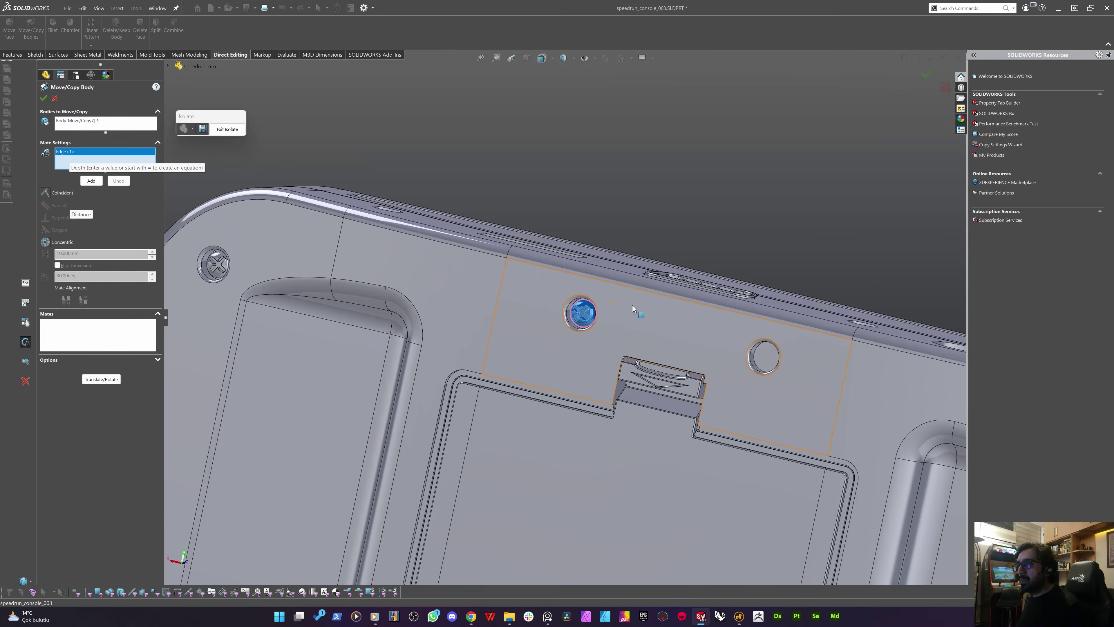
scroll(444, 477, down, 5)
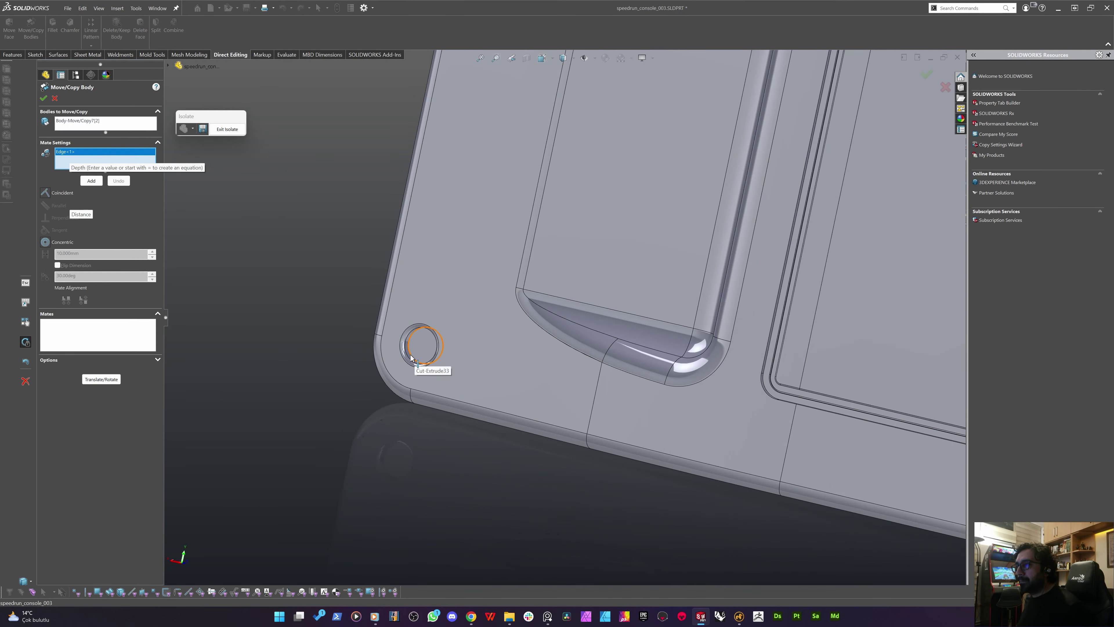
click(432, 360)
click(83, 179)
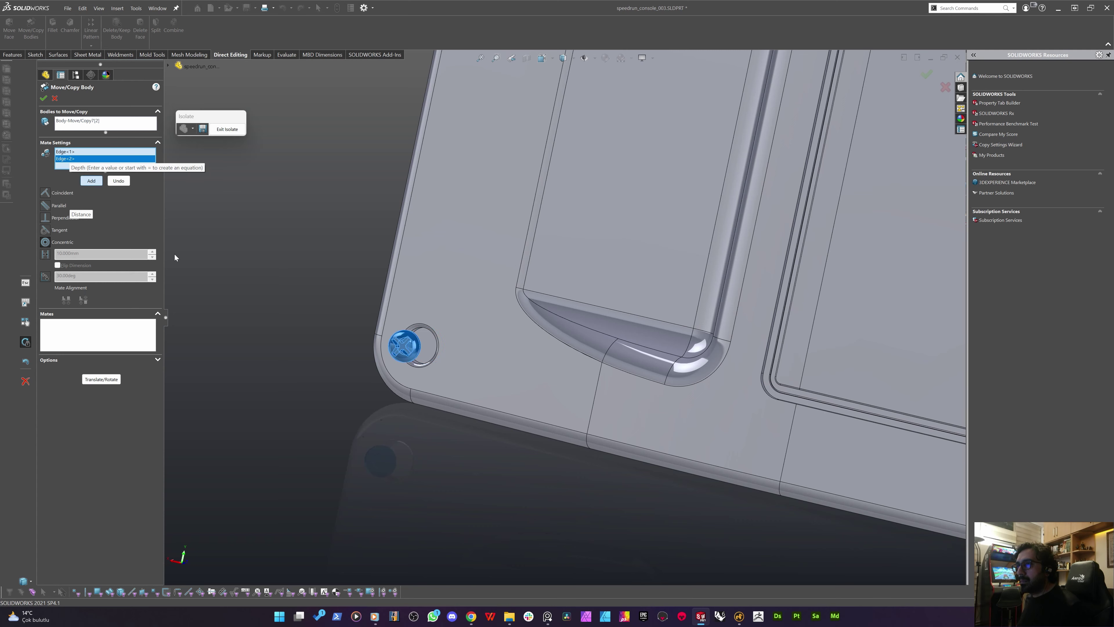
Add a flipped 1.45 mm distance mate between the screw's cross-recess face and the lower-left hole's floor, and accept the move
scroll(417, 354, down, 5)
click(391, 293)
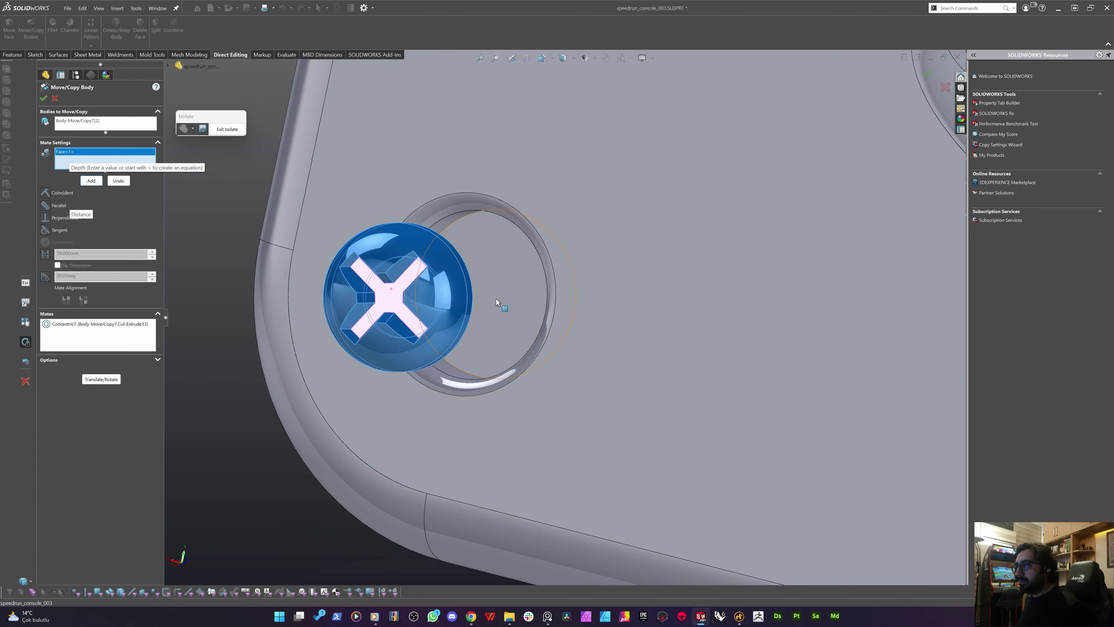
click(496, 299)
click(46, 255)
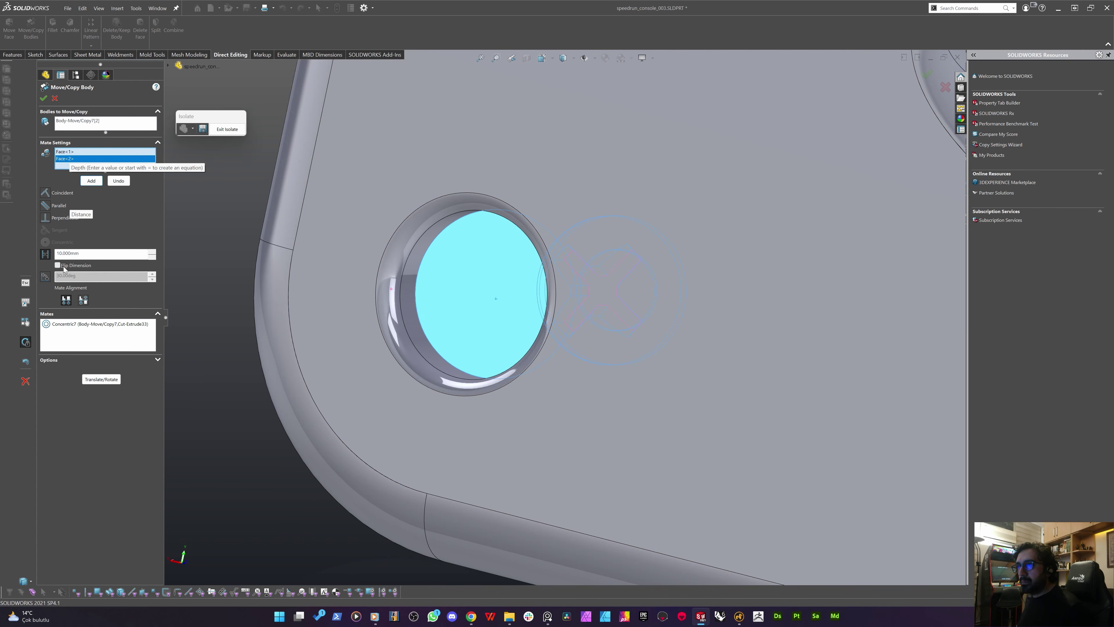
click(63, 266)
text(1,45)
key(Return)
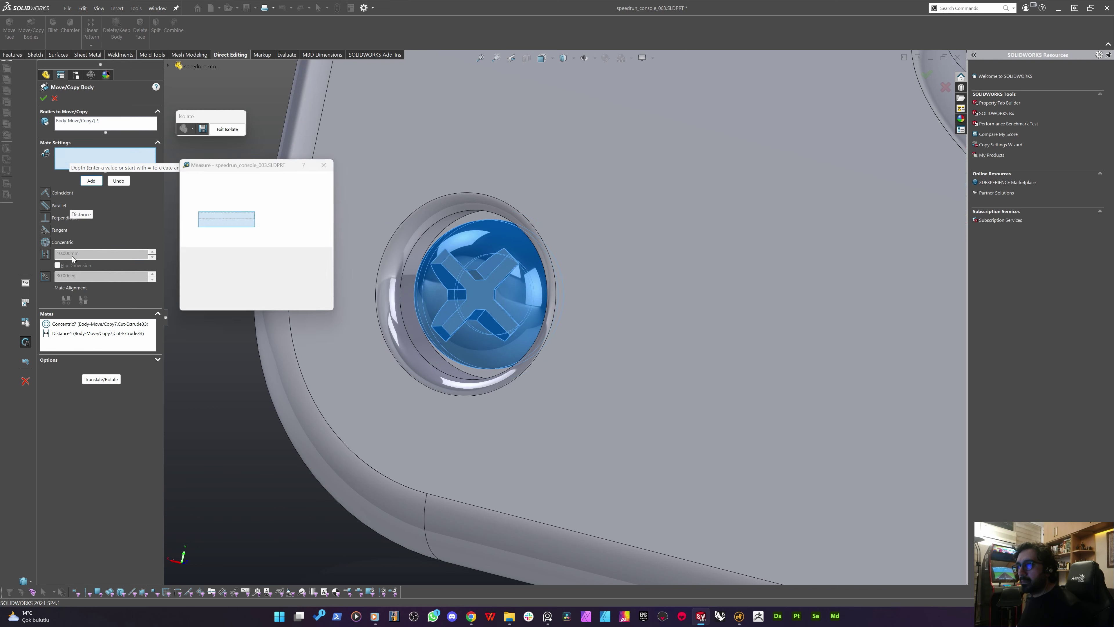
click(43, 99)
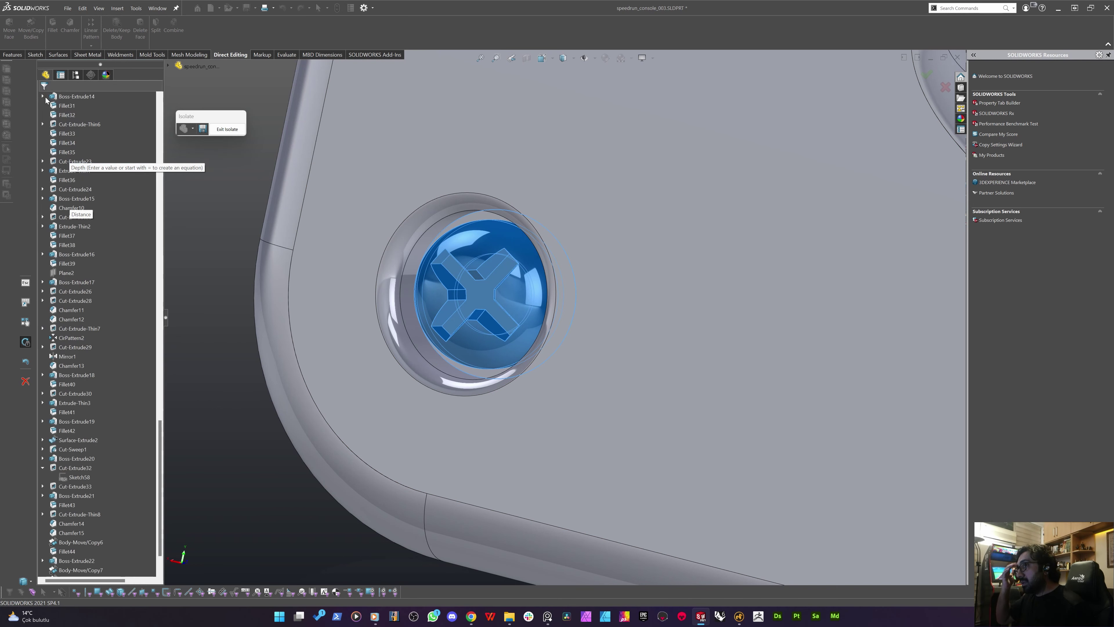
Unhide the next screw copy overlapping the knurled wheel and return to the visible console bodies
scroll(456, 211, down, 10)
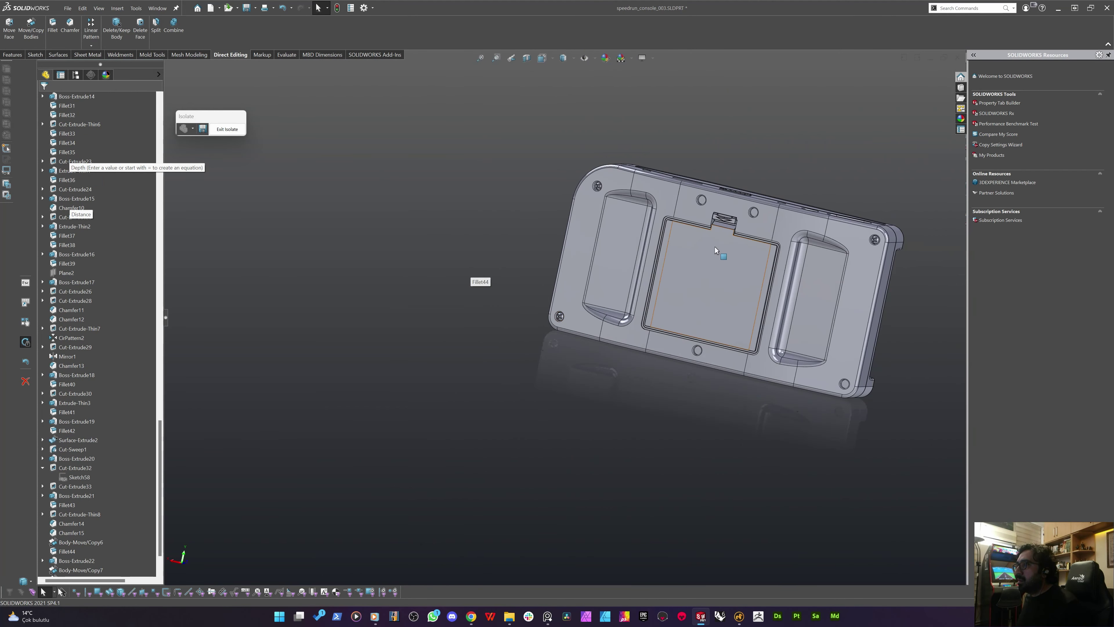
right_click(495, 204)
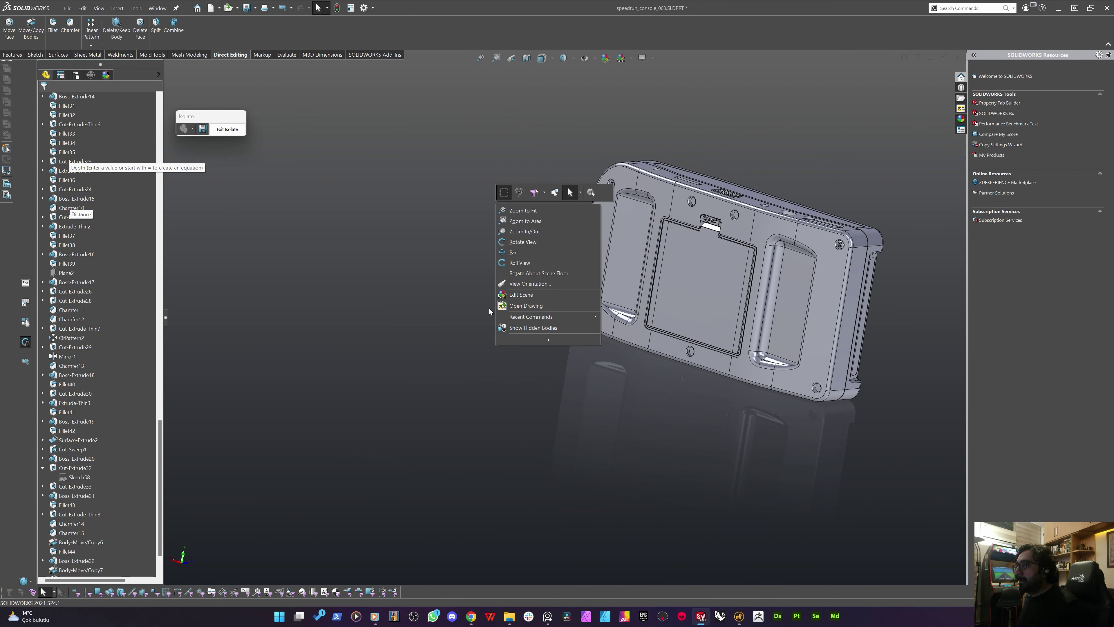
click(529, 325)
click(611, 303)
scroll(674, 219, up, 5)
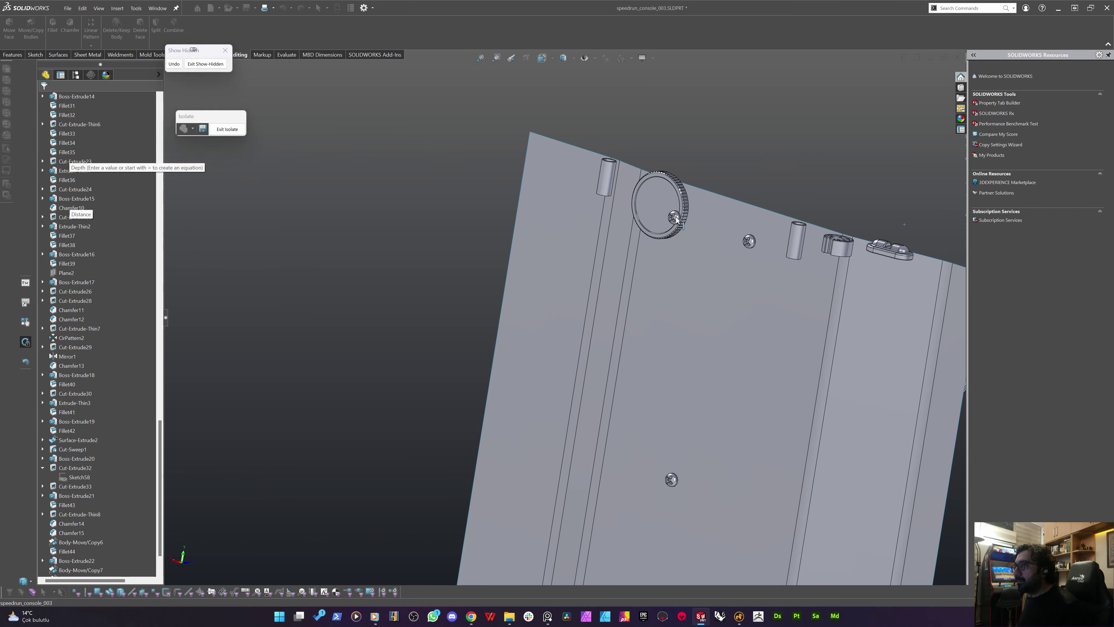
scroll(678, 219, up, 3)
scroll(679, 224, up, 2)
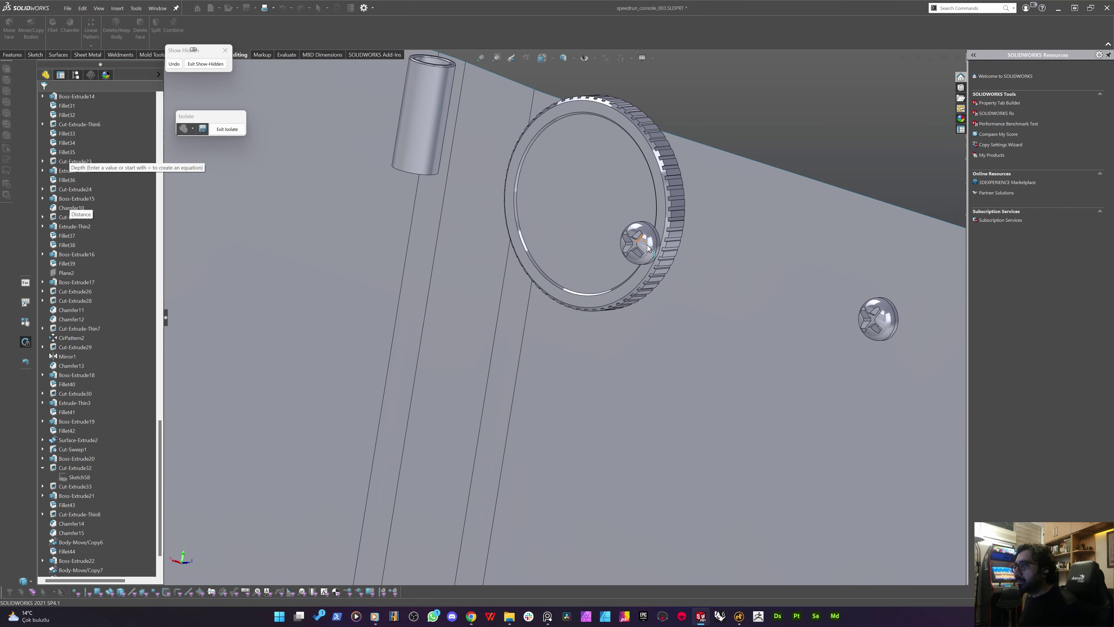
click(639, 243)
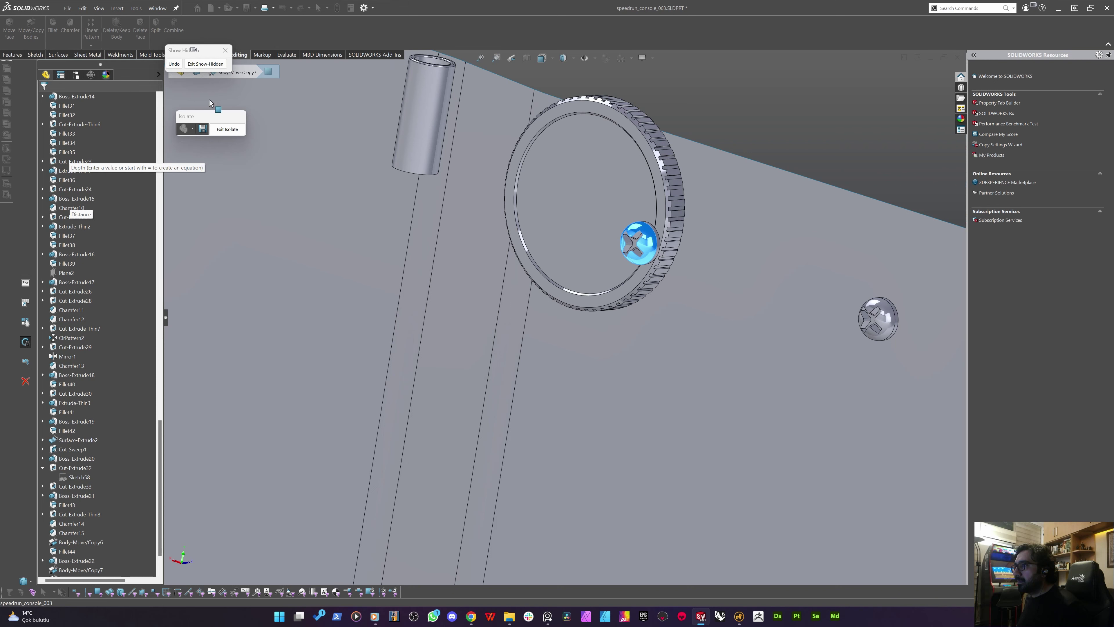
click(205, 66)
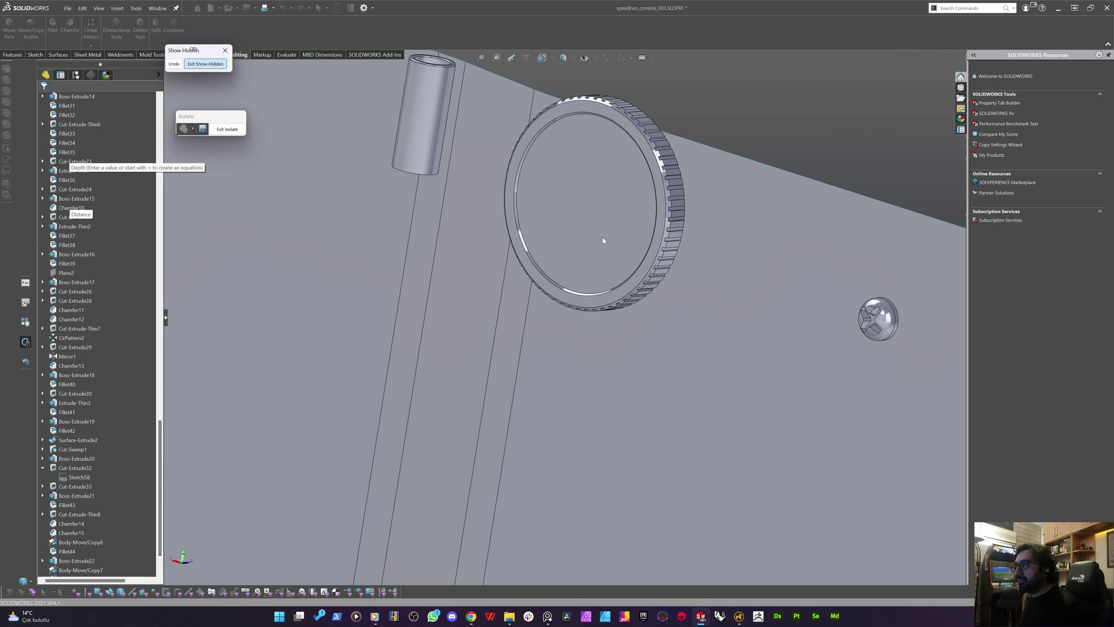
Select the screw left of the latch for Move/Copy Body and add a concentric mate between its round edge and the lower-right corner hole's edge
right_click(640, 243)
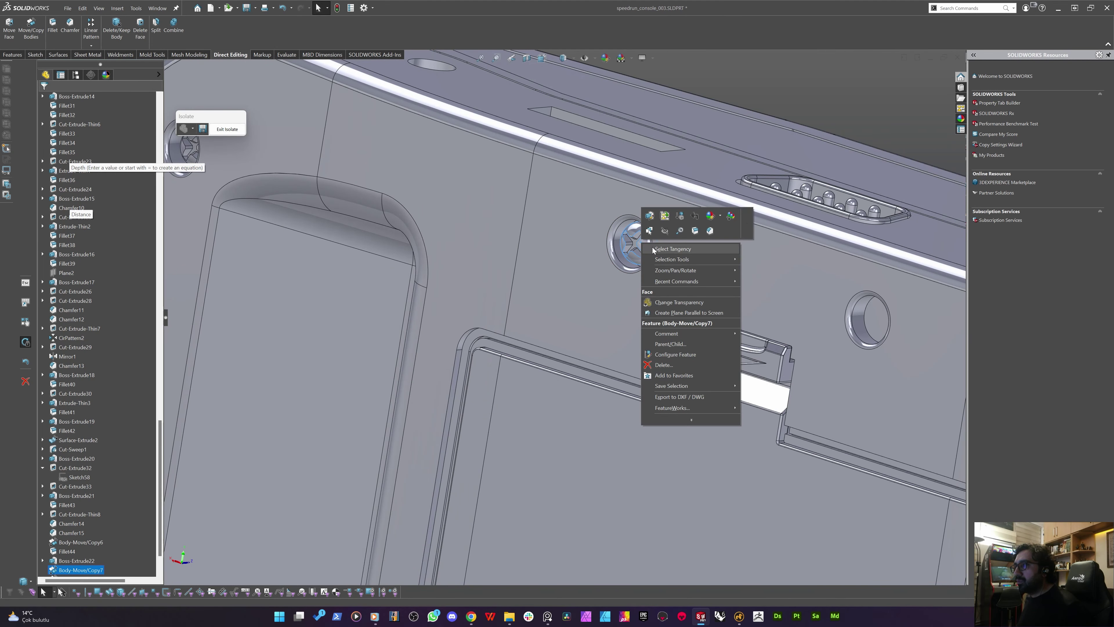
click(669, 237)
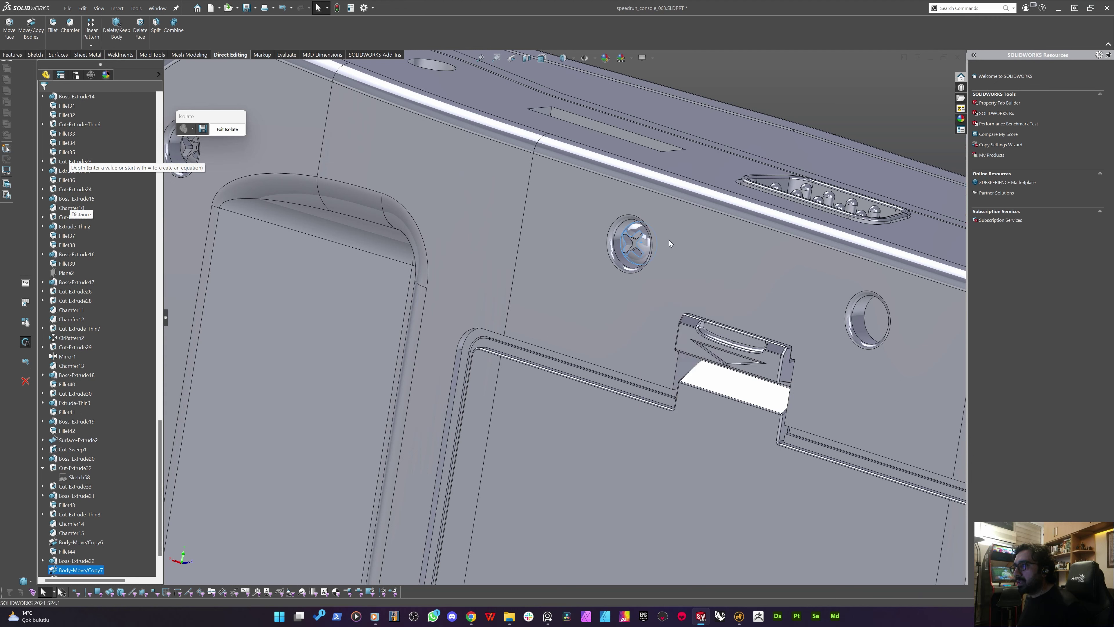
click(836, 111)
click(642, 243)
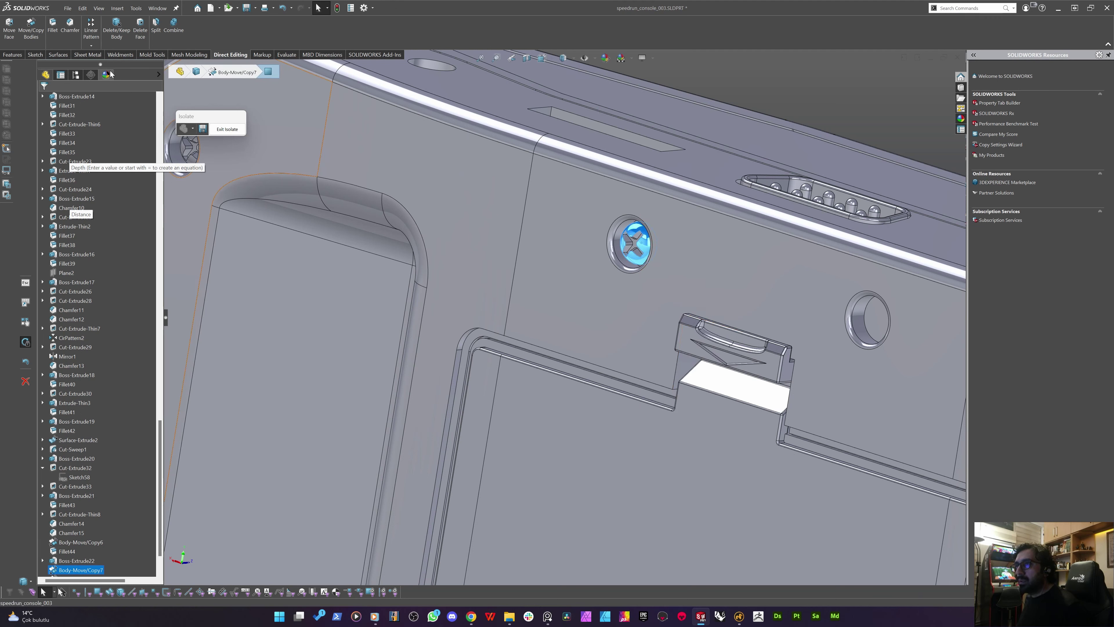
click(31, 27)
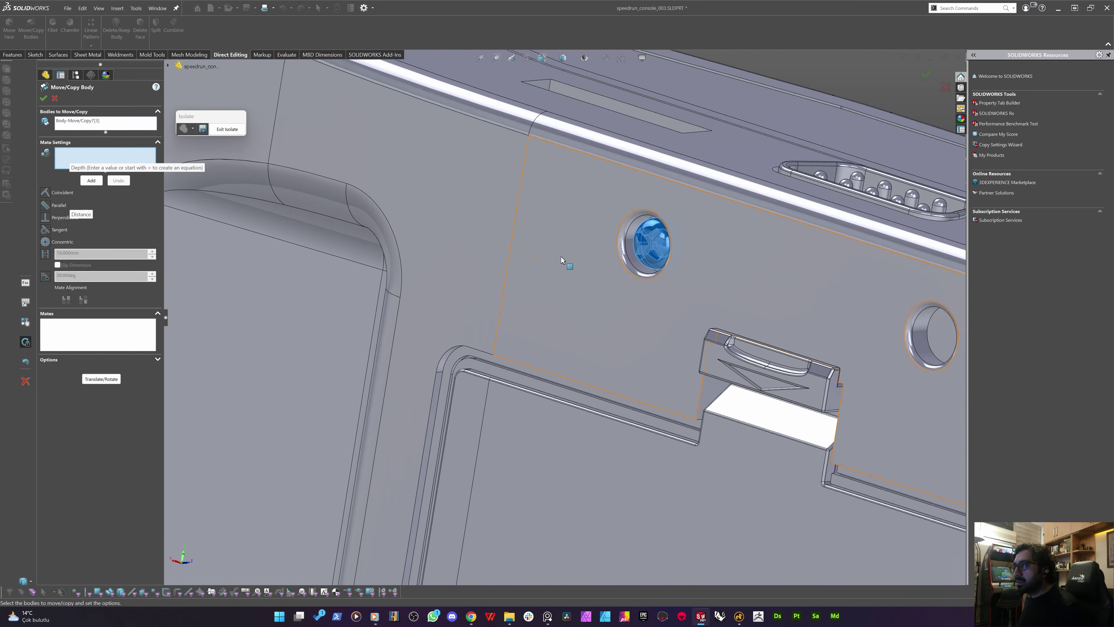
scroll(570, 250, down, 5)
middle_drag(737, 219, 726, 201)
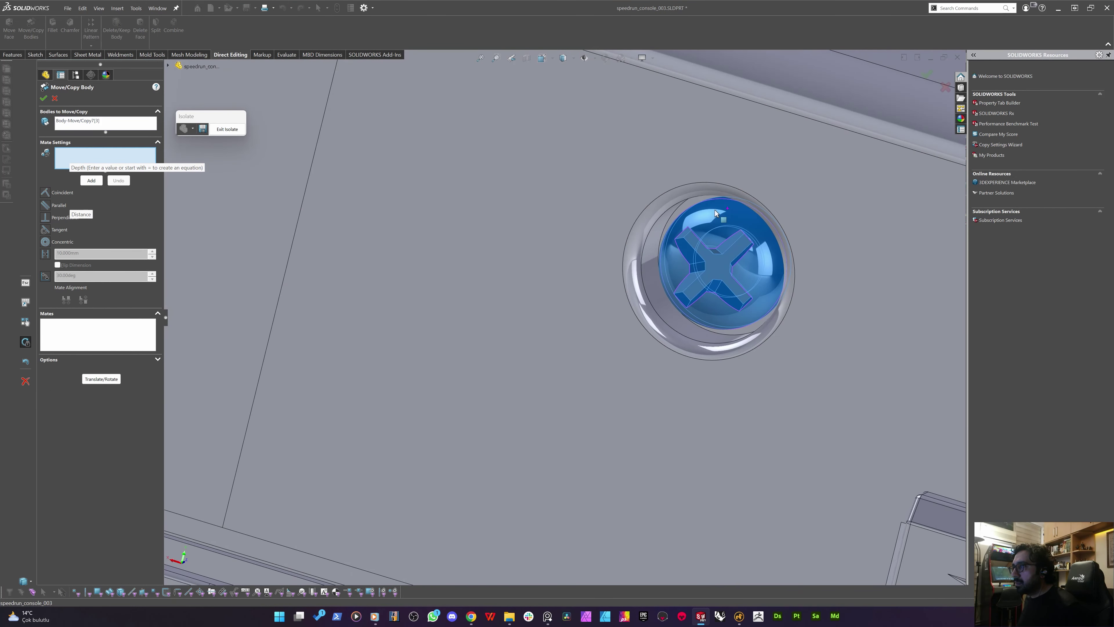
click(727, 197)
scroll(630, 281, up, 6)
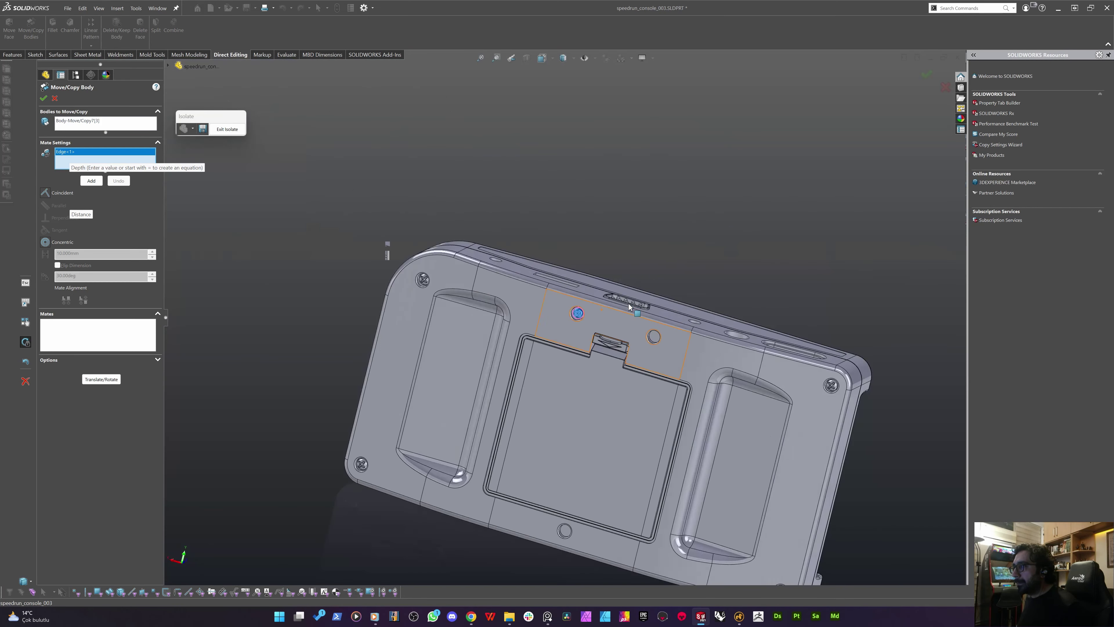
scroll(684, 458, down, 8)
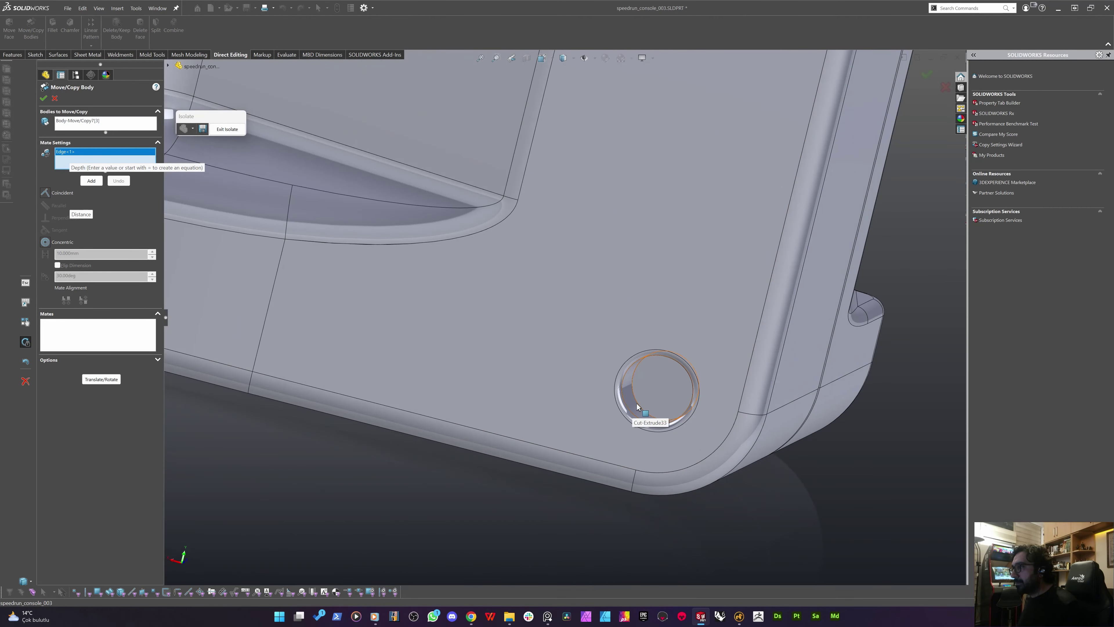
click(638, 404)
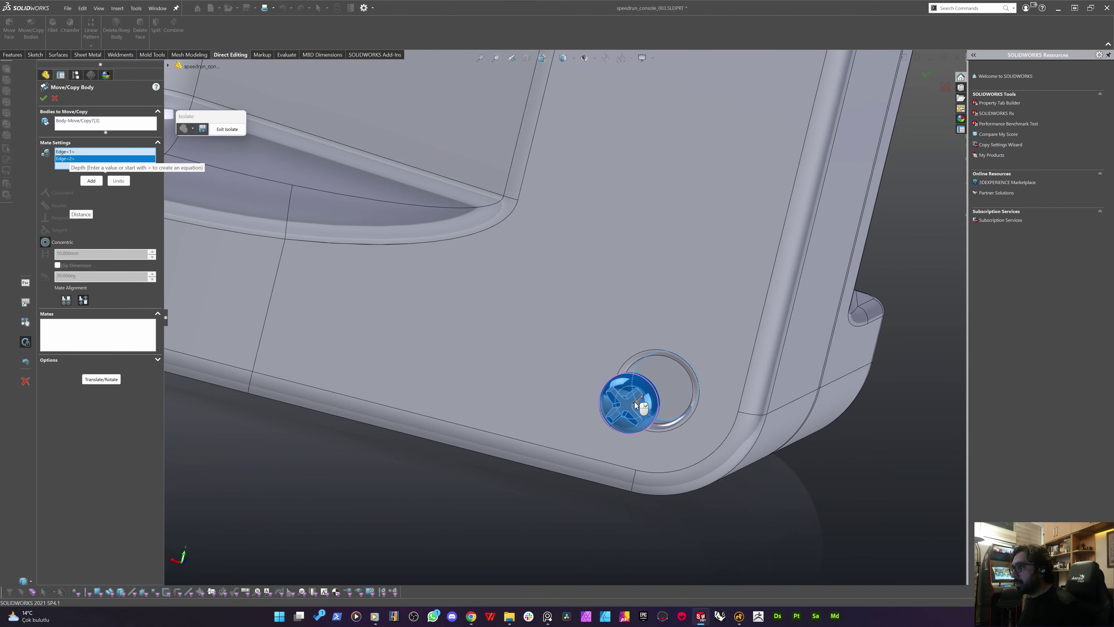
click(89, 181)
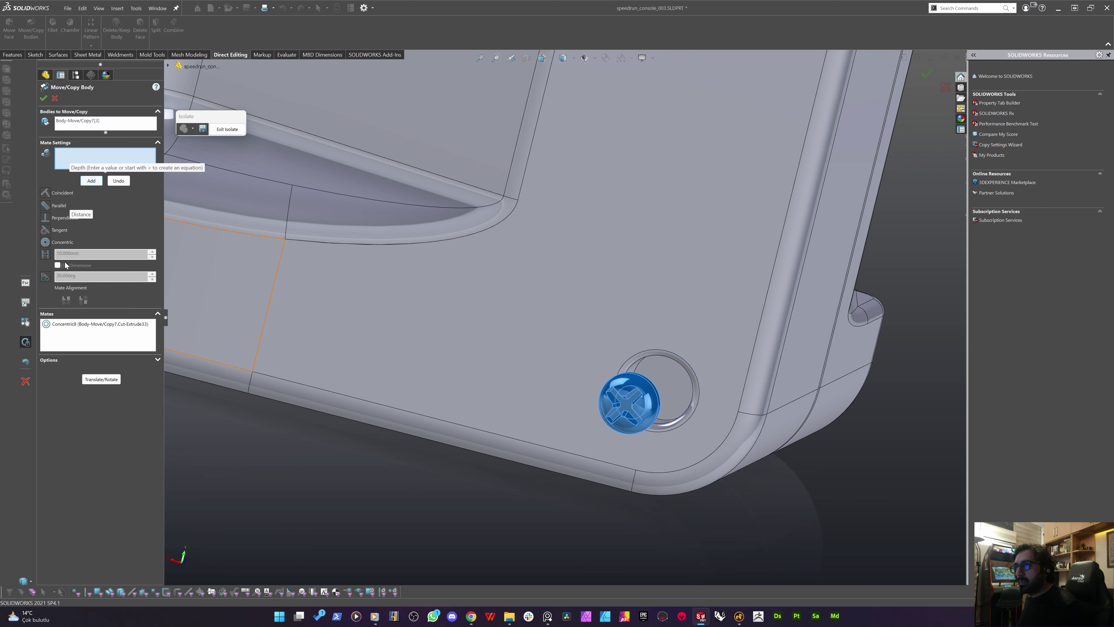
Add a flipped 1.4 mm distance mate between the screw's cross-recess face and the lower-right hole's floor, and accept the move
click(626, 406)
click(677, 382)
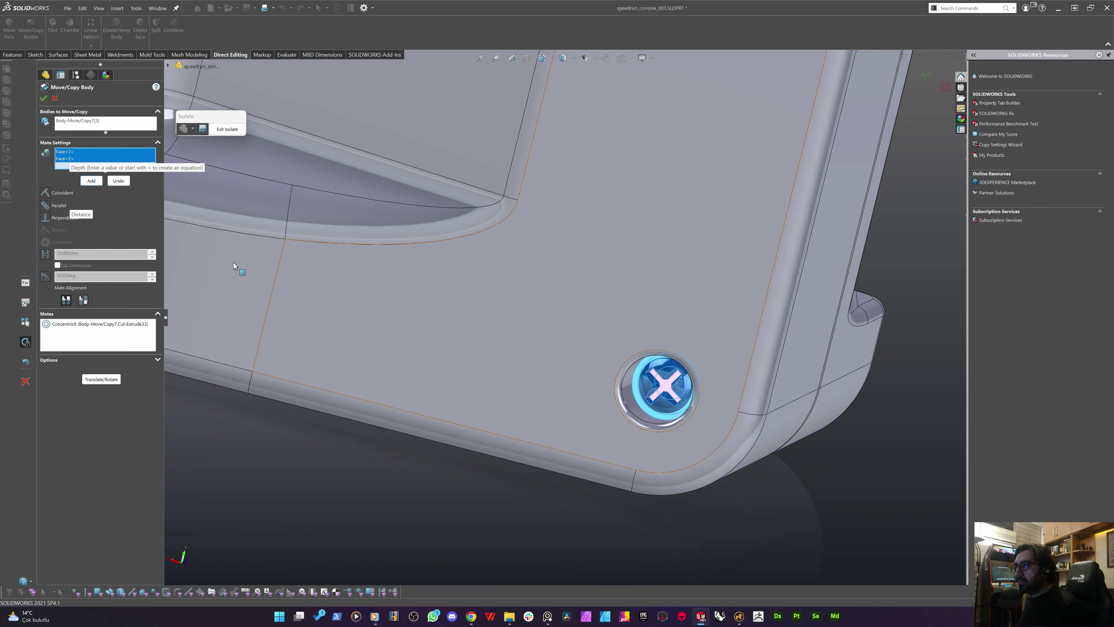
click(45, 254)
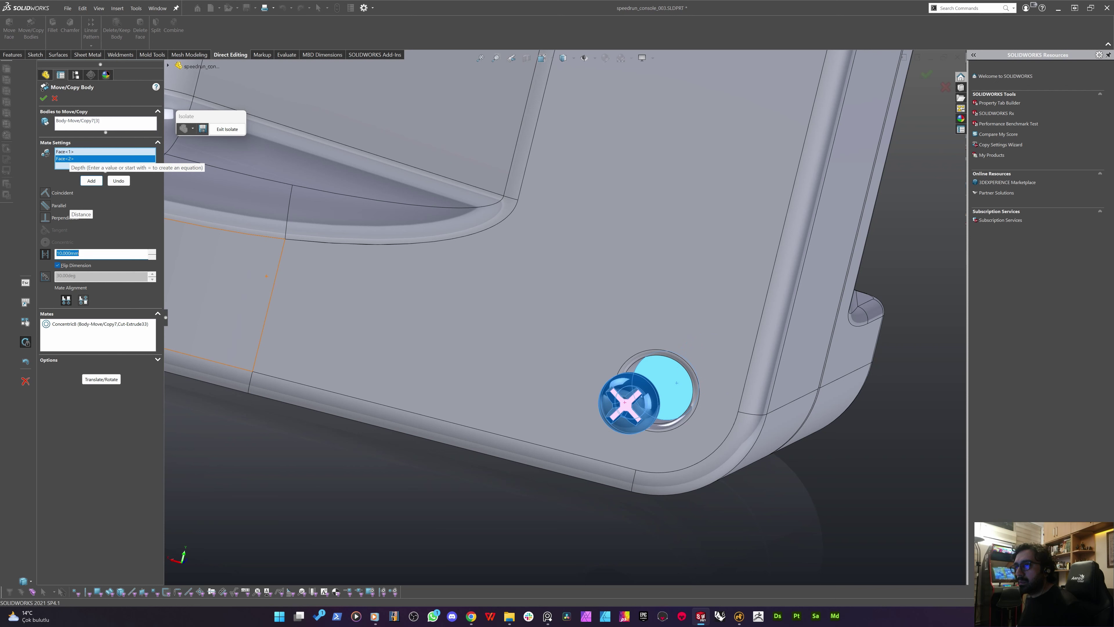
text(1,4)
key(Return)
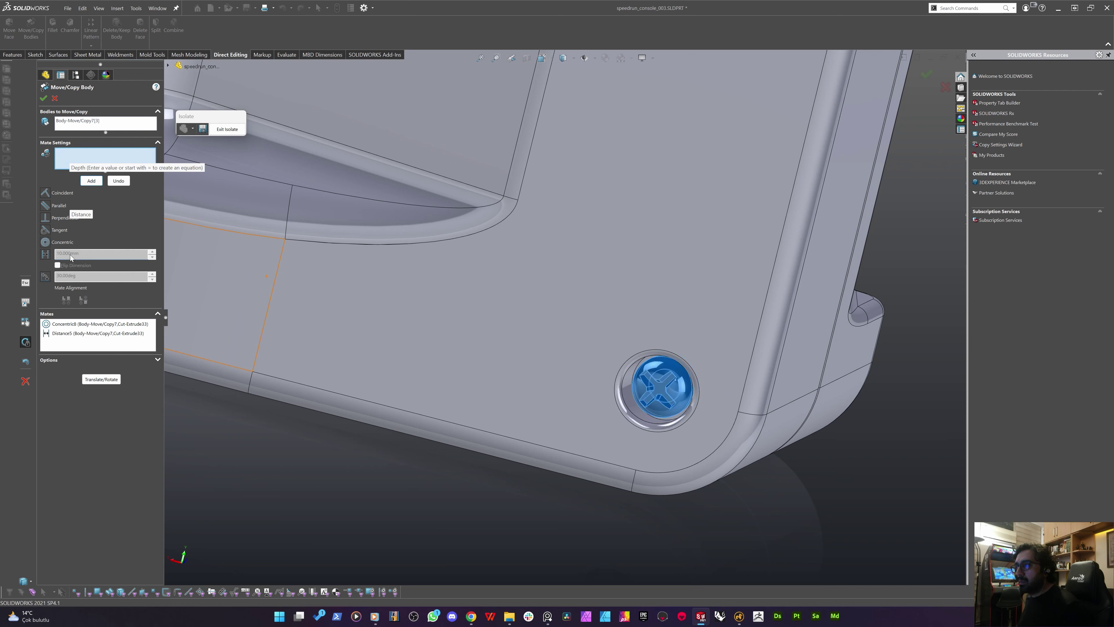
click(43, 99)
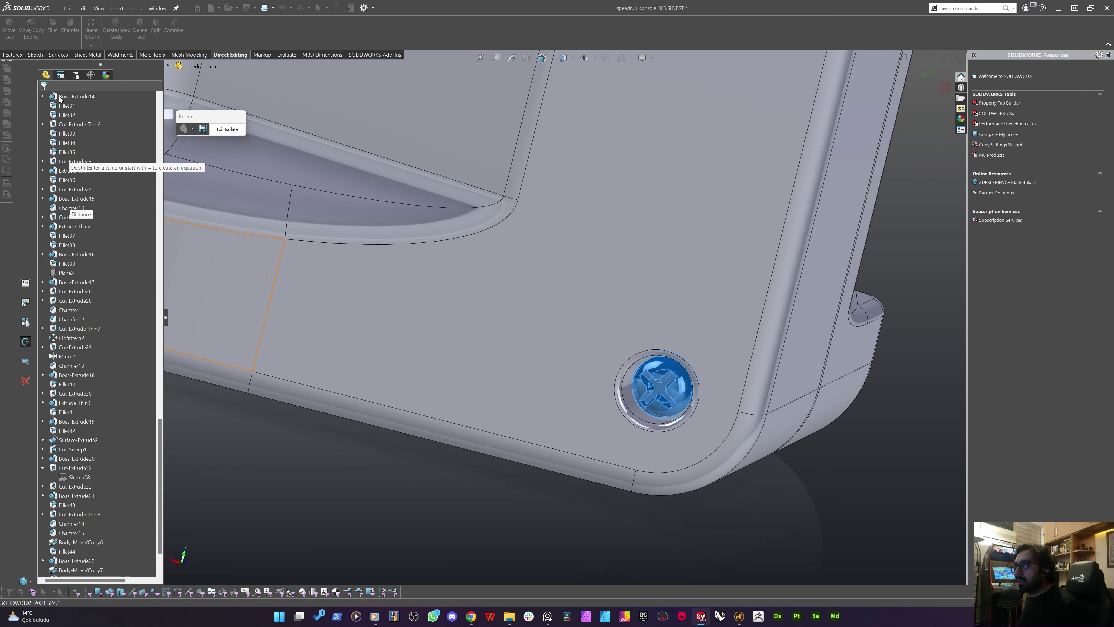
Exit the isolated display to show all console bodies, and inspect the screws on the back and the front of the model
scroll(628, 325, up, 6)
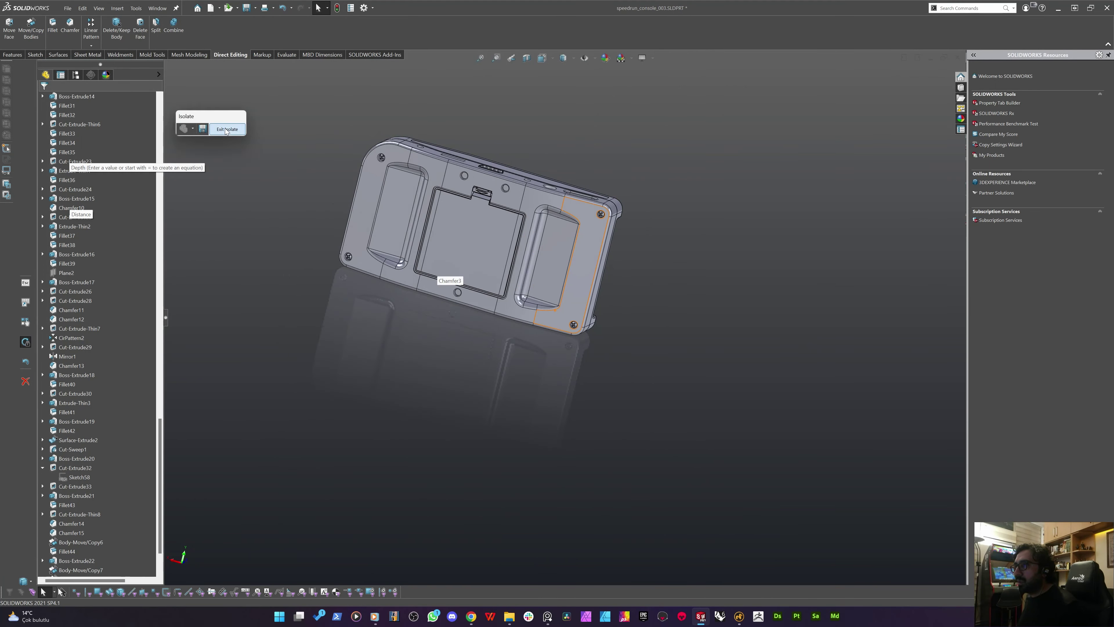
click(226, 129)
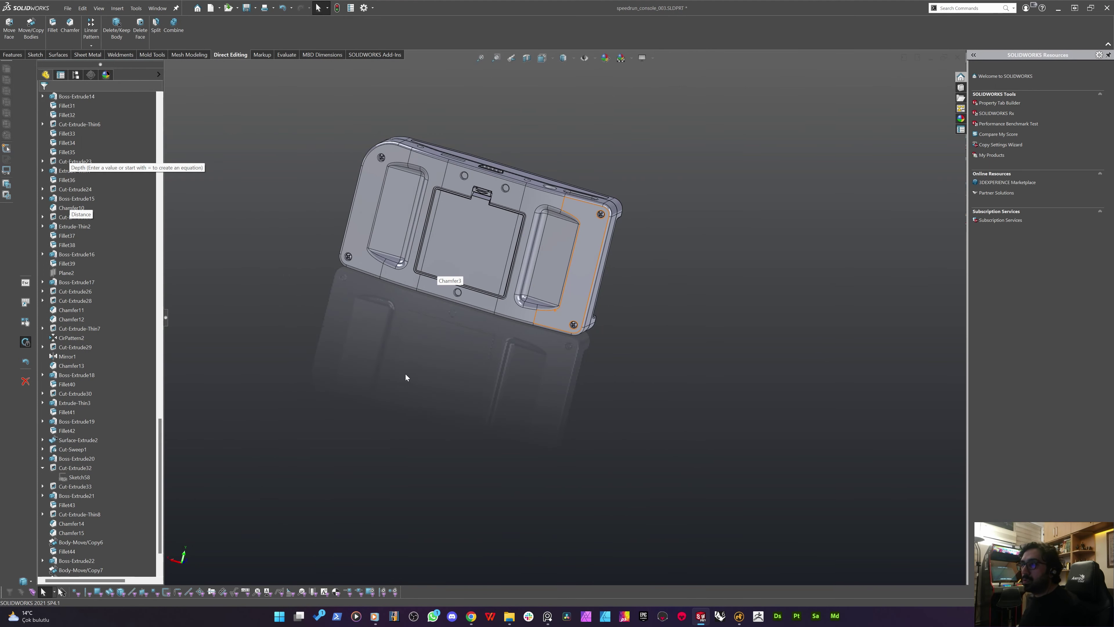
middle_drag(451, 329, 471, 259)
scroll(503, 187, down, 4)
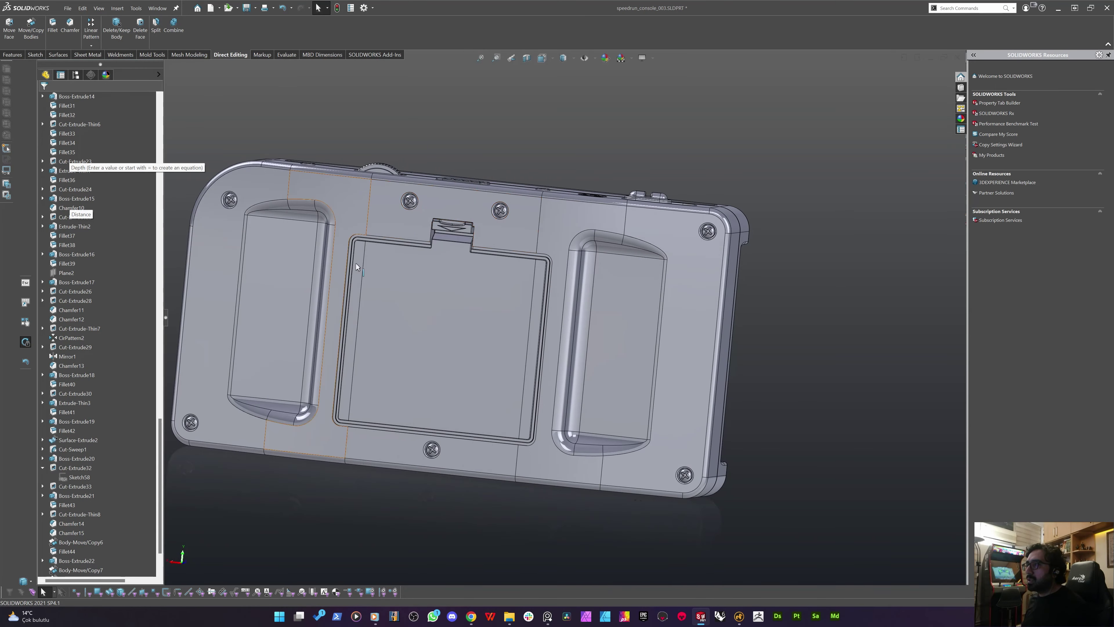
scroll(396, 338, down, 5)
scroll(518, 384, up, 6)
middle_drag(488, 392, 529, 218)
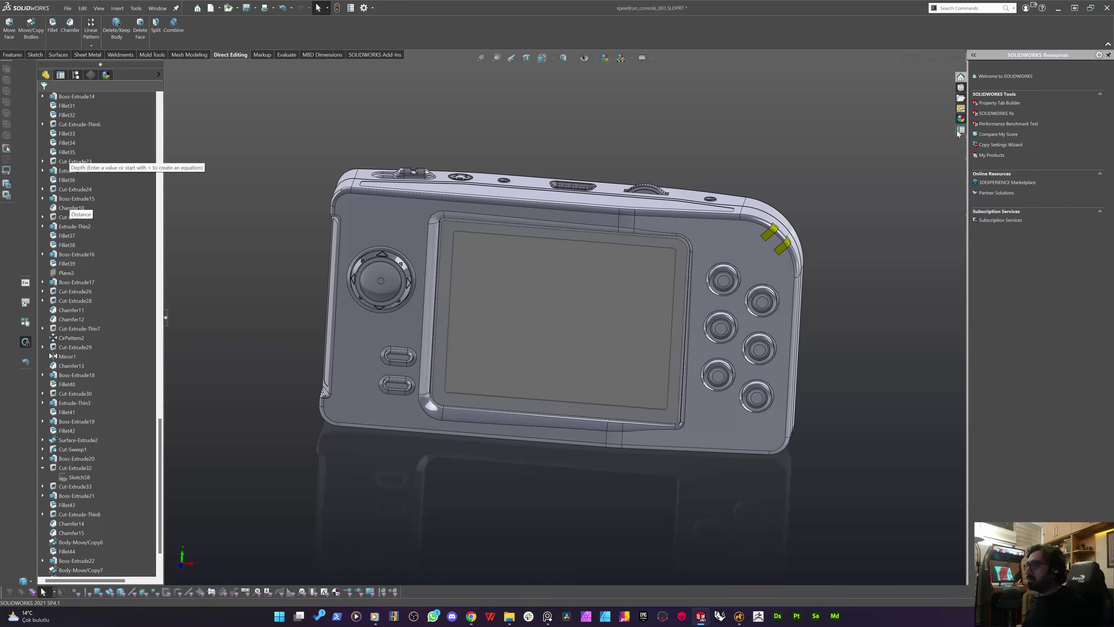
Open the appearances library, expand the Appearances folder and show the Solid color swatches
click(961, 119)
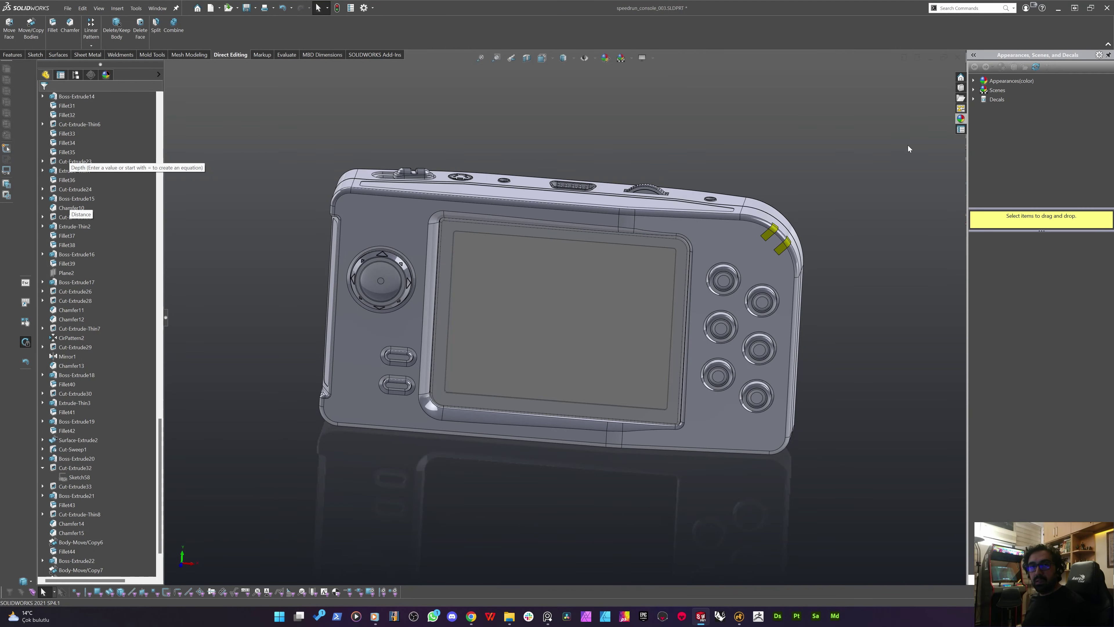
middle_drag(895, 145, 820, 193)
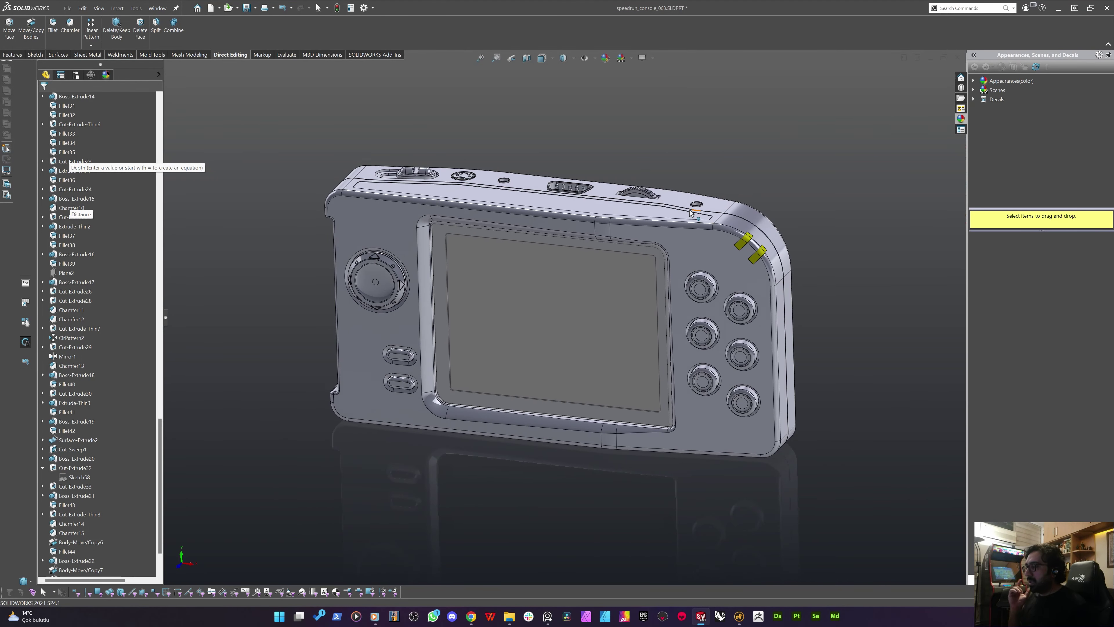
scroll(772, 232, down, 8)
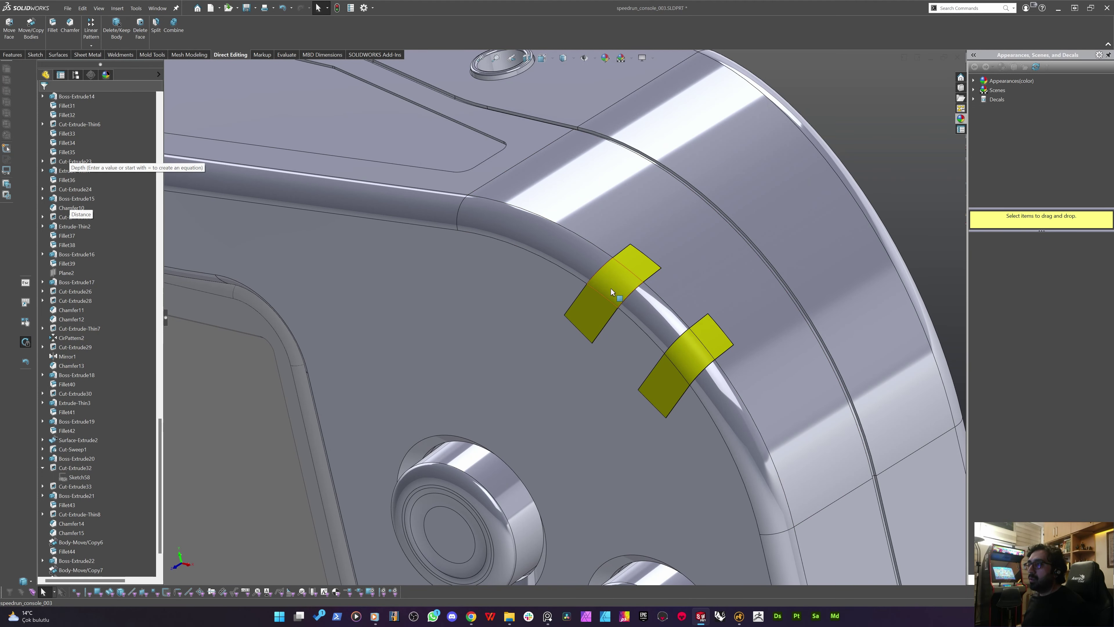
scroll(611, 288, up, 4)
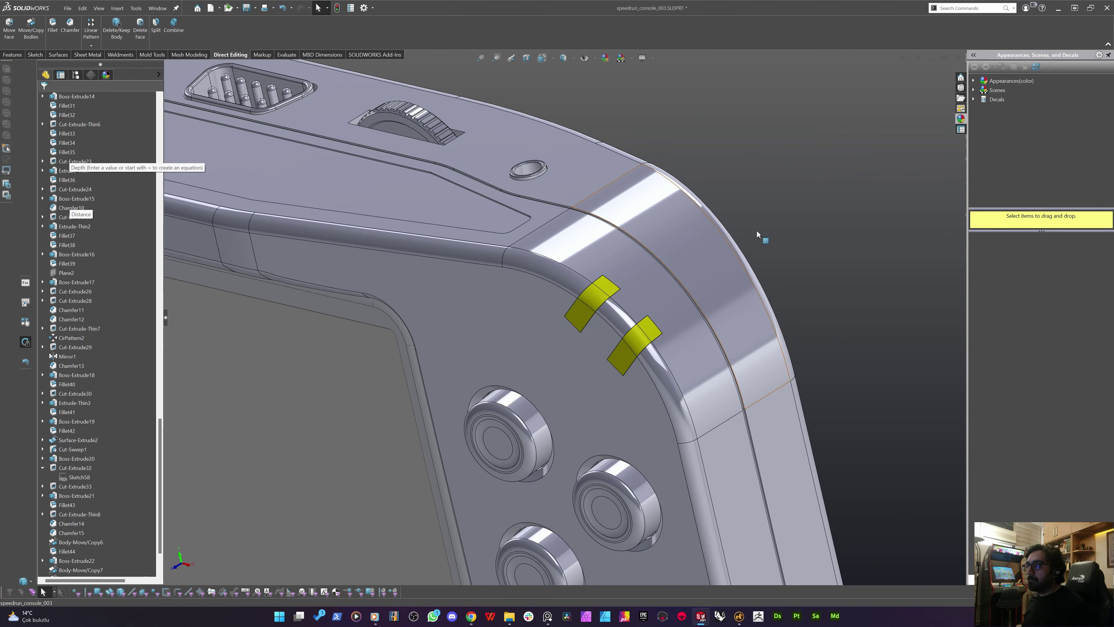
scroll(758, 235, up, 5)
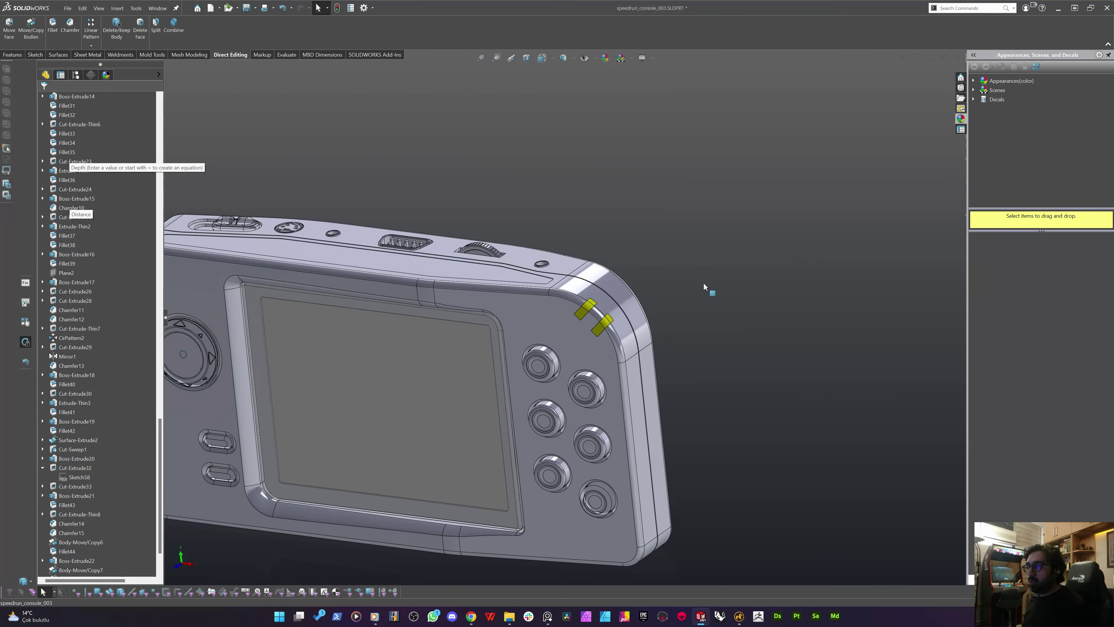
click(972, 81)
click(974, 82)
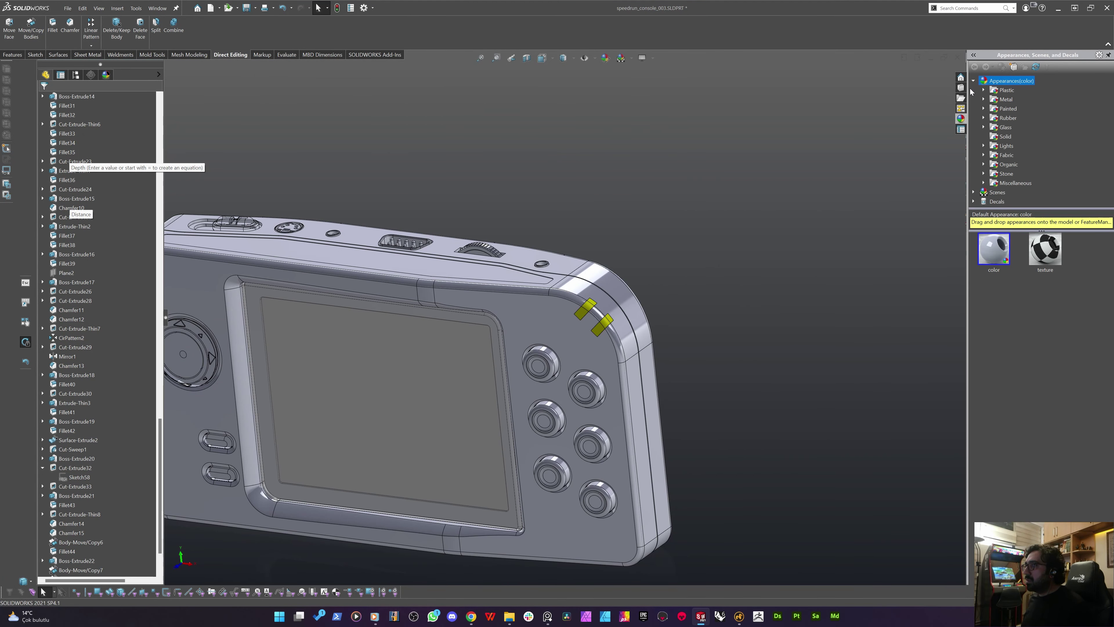
click(1002, 137)
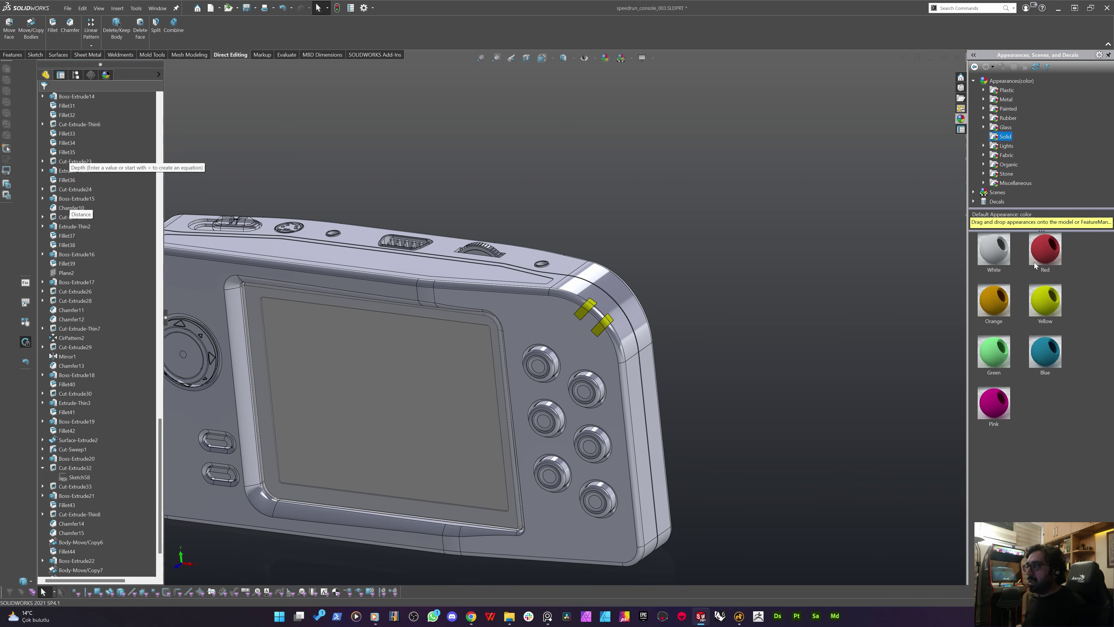
Compare the Plastic appearances with the Solid ones, ending on the Solid swatches with the console's front in view
scroll(779, 244, up, 3)
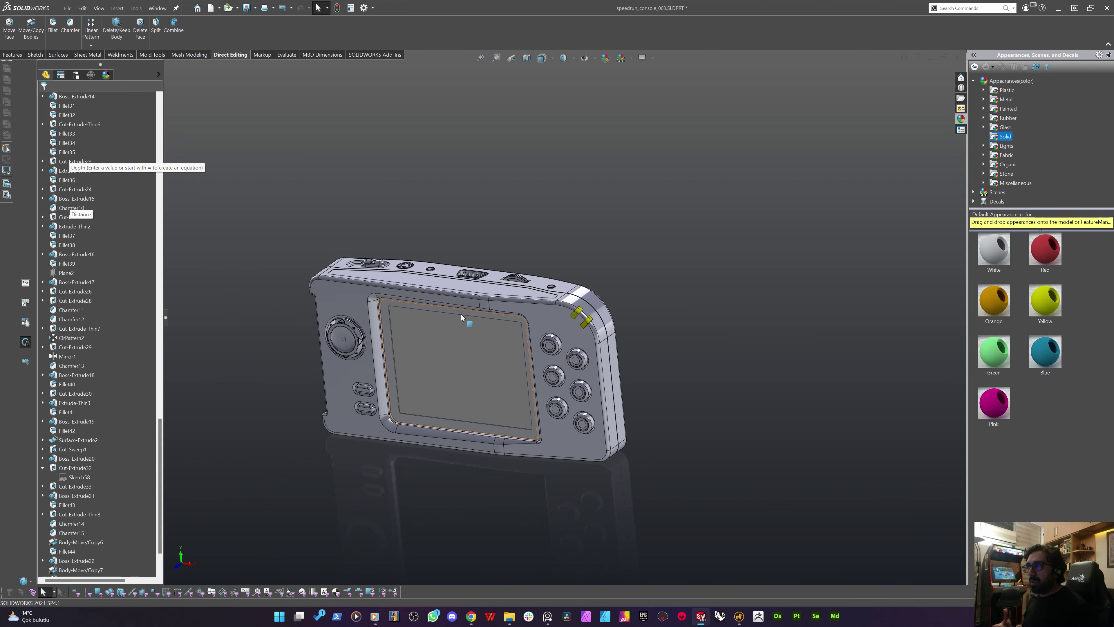
drag(461, 317, 518, 256)
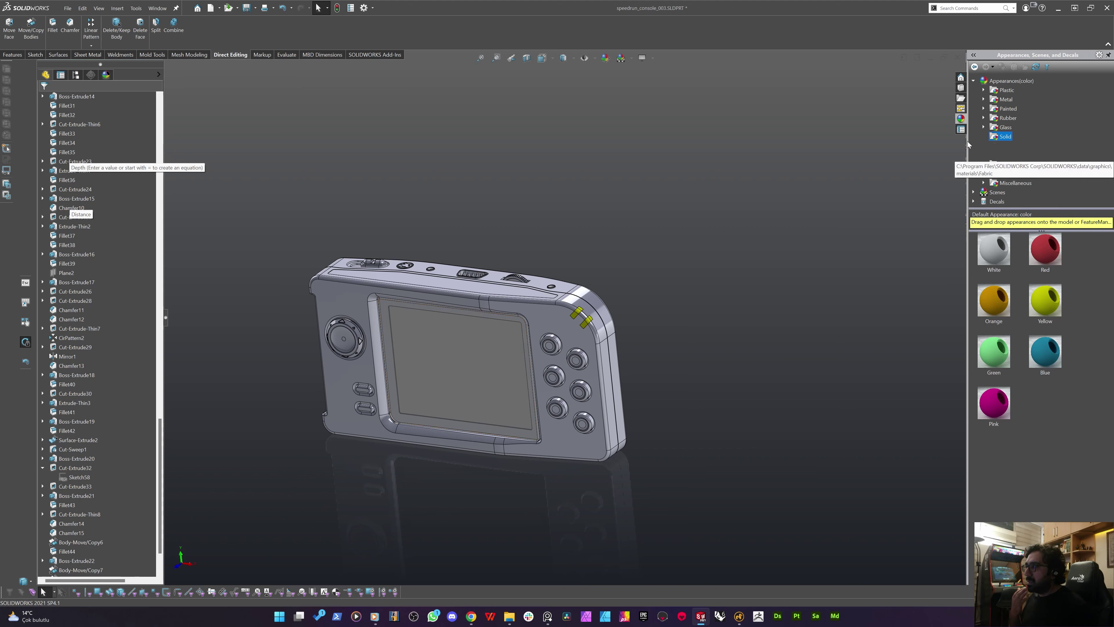
click(1009, 91)
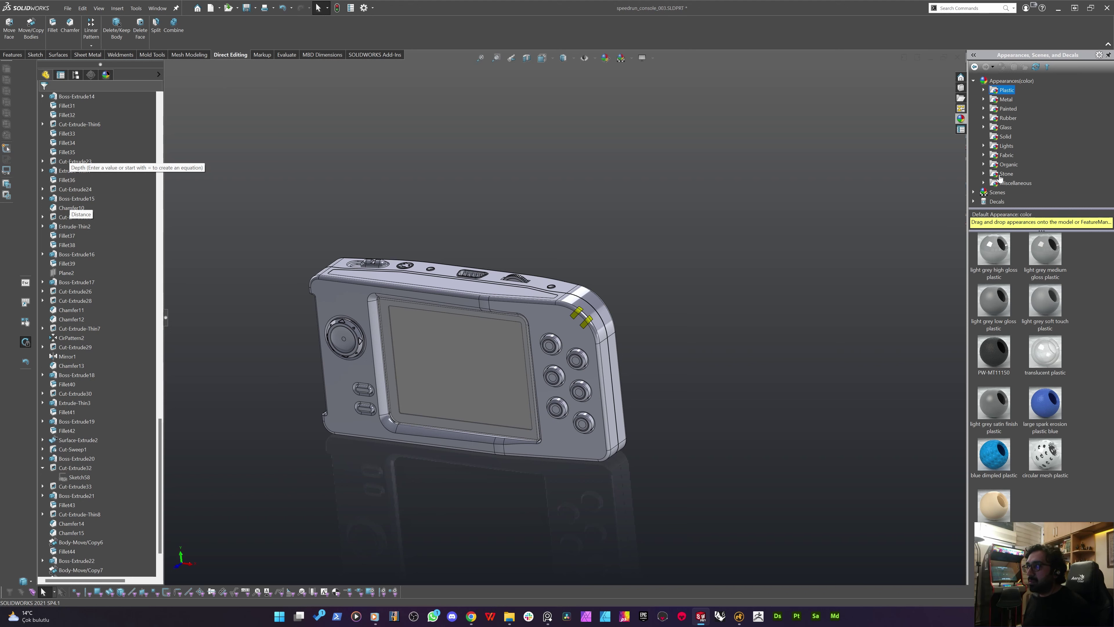
click(1007, 138)
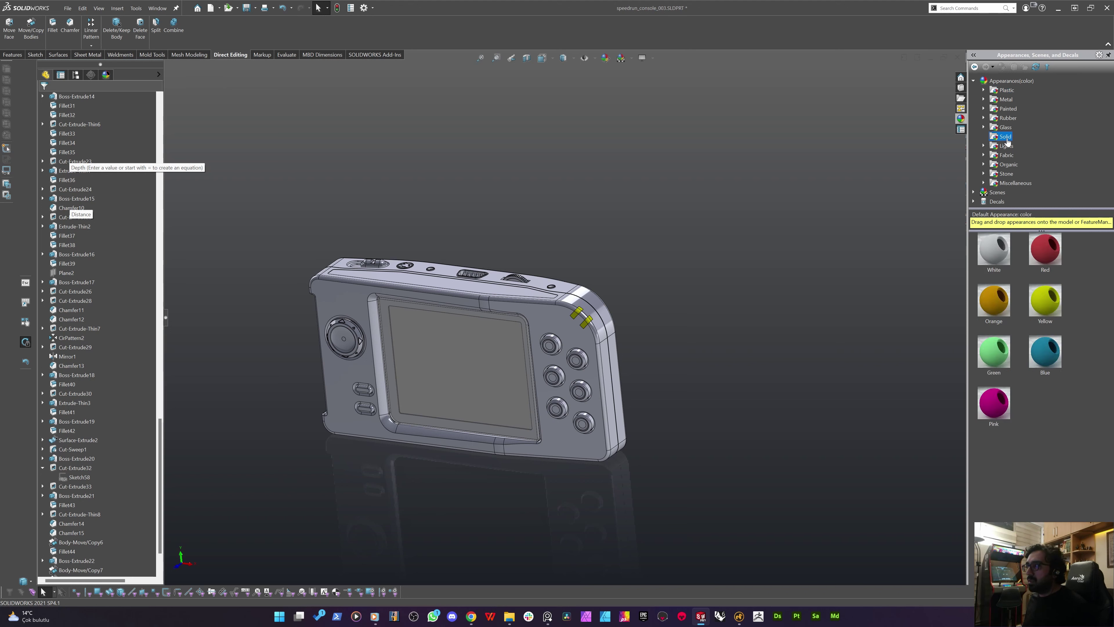
scroll(361, 377, down, 2)
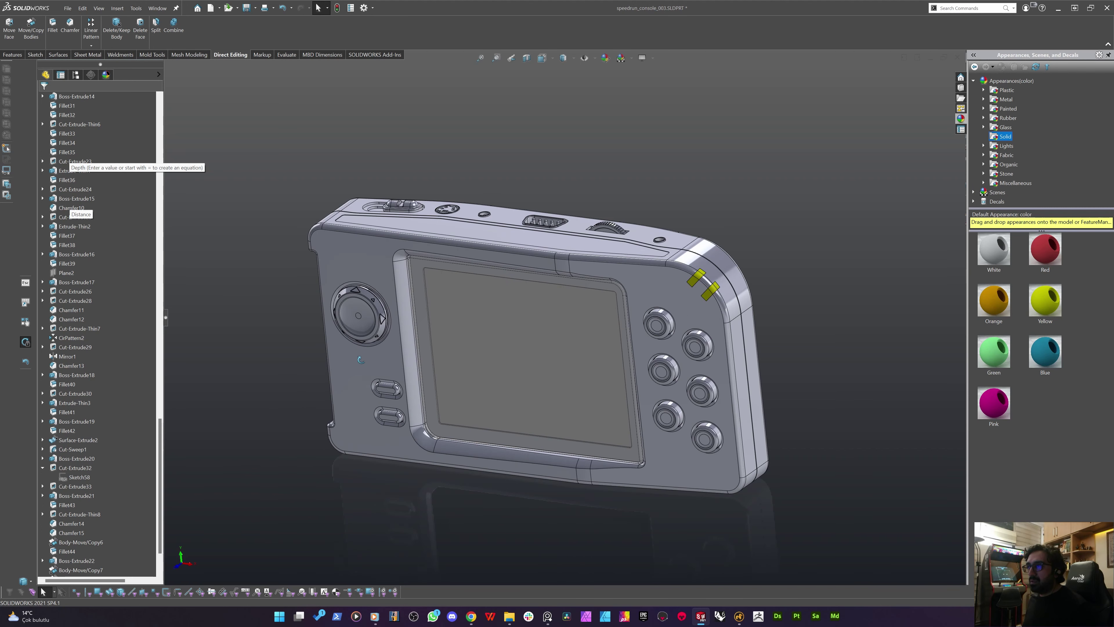
middle_drag(361, 377, 377, 360)
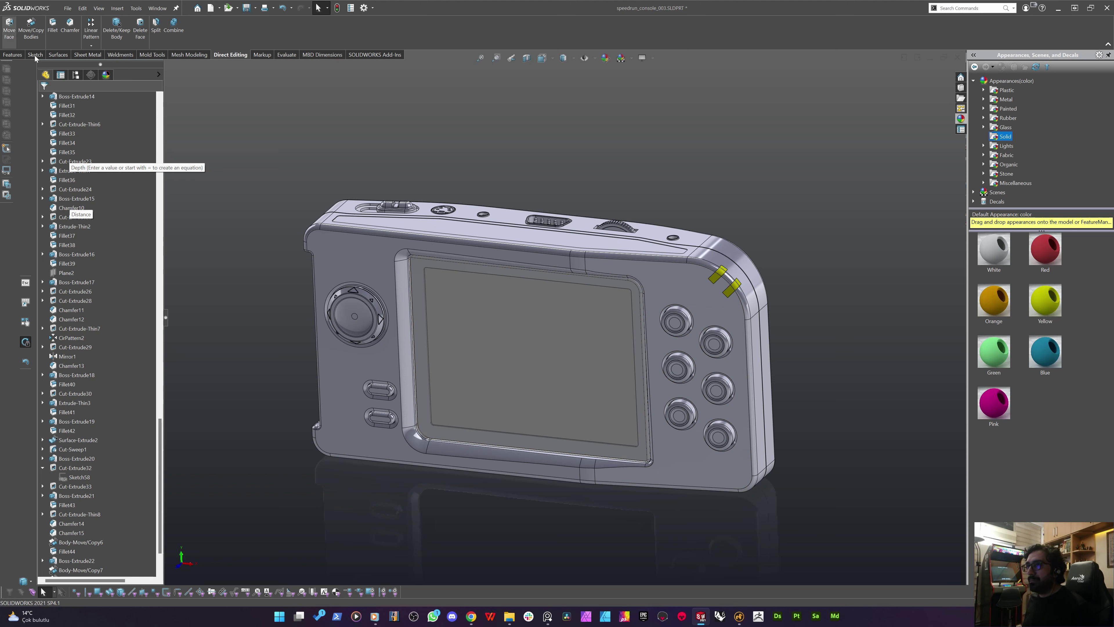
List the appearances already applied to the model and examine the yellow strips on the console's rounded front corner
click(108, 77)
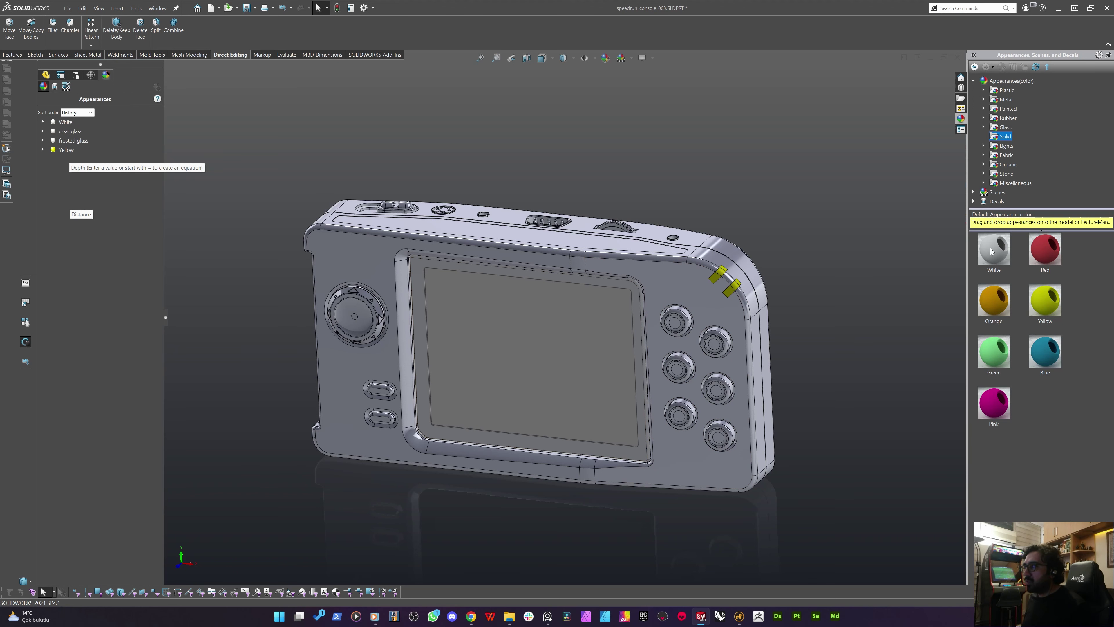
middle_drag(518, 272, 503, 250)
scroll(673, 265, down, 4)
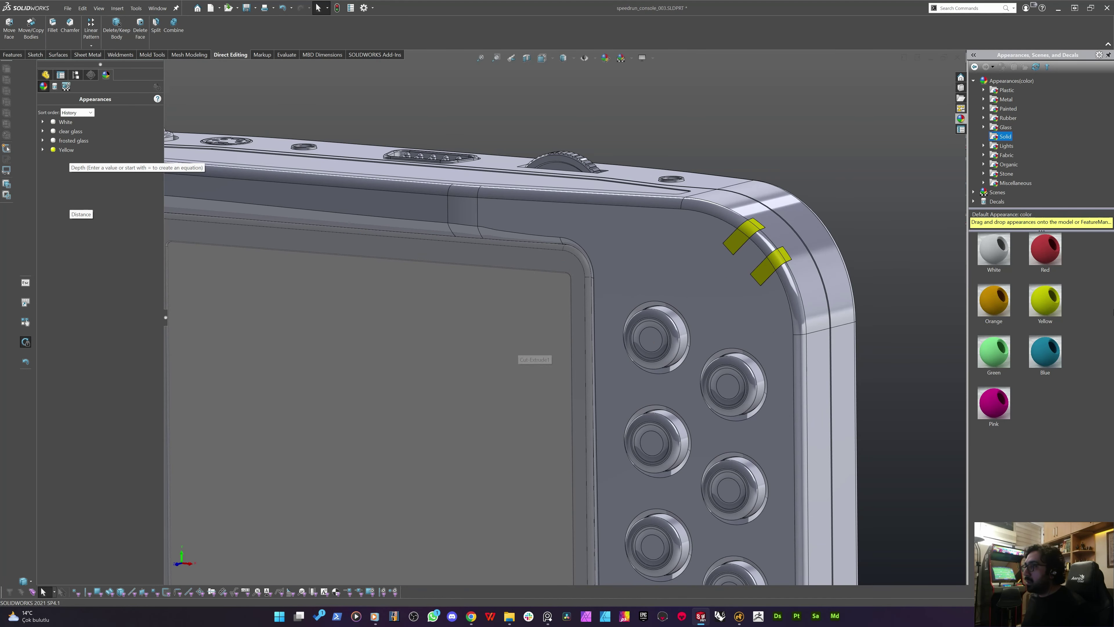
middle_drag(583, 254, 542, 264)
scroll(789, 295, up, 4)
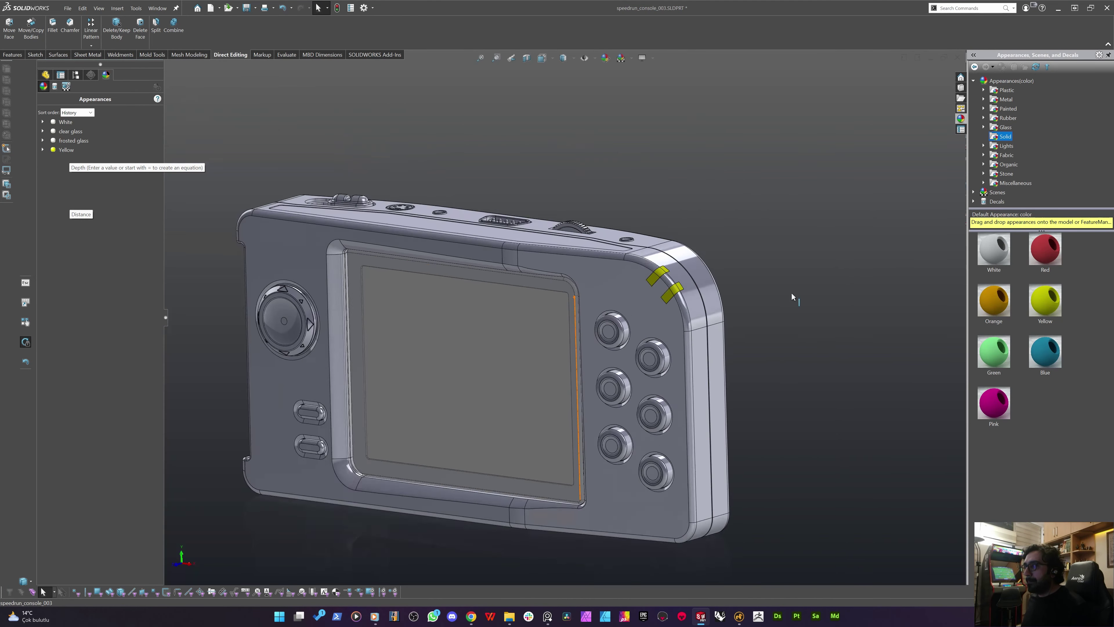
scroll(608, 285, down, 4)
drag(609, 284, 686, 341)
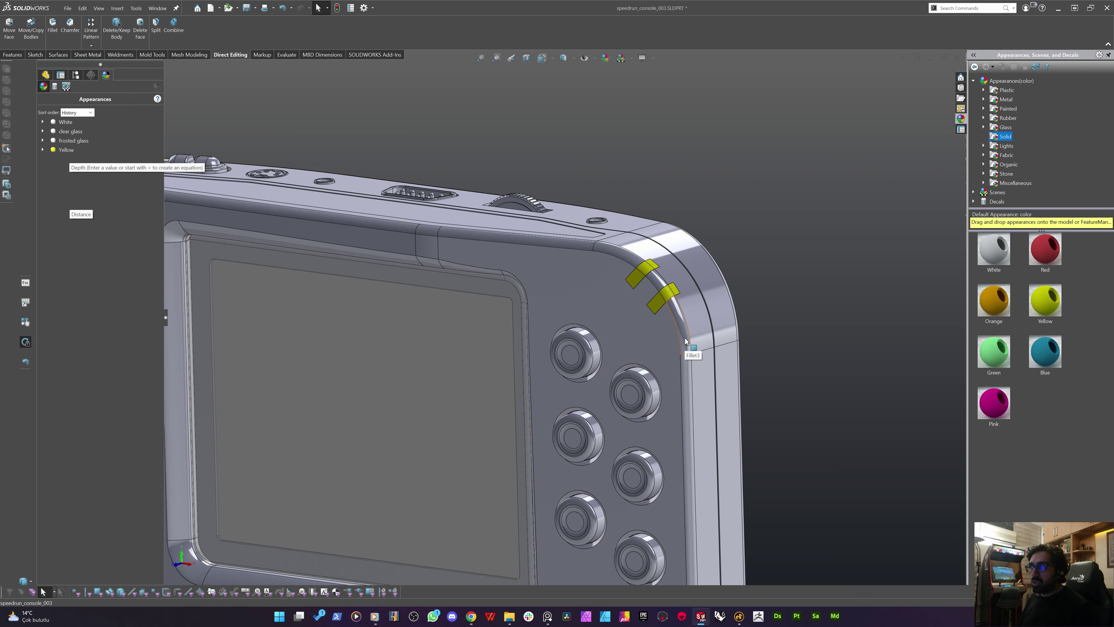
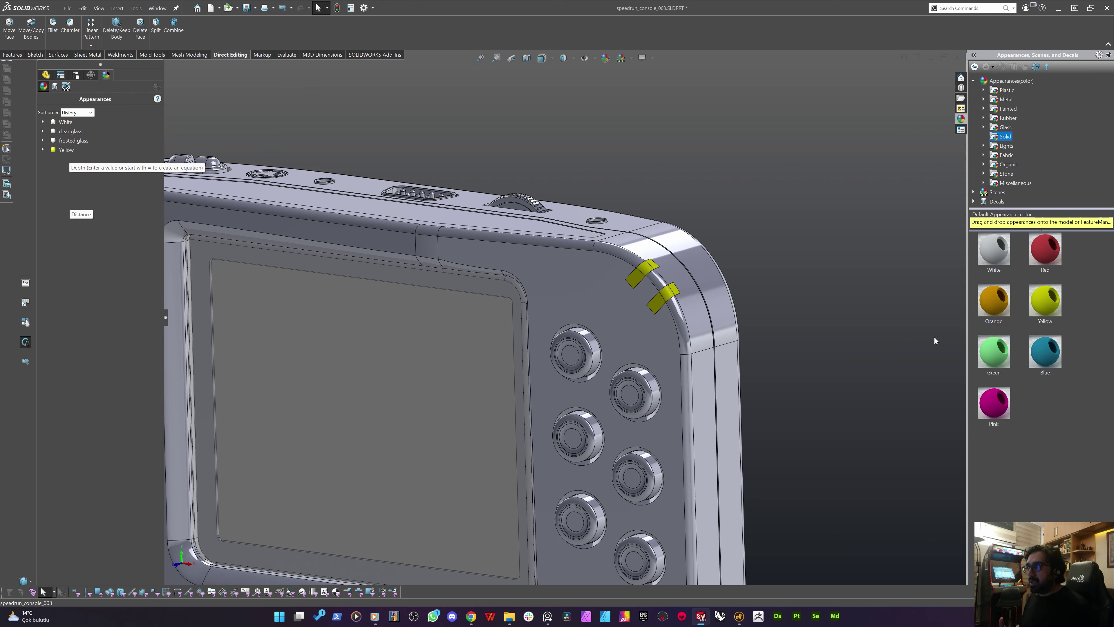
middle_drag(857, 392, 863, 400)
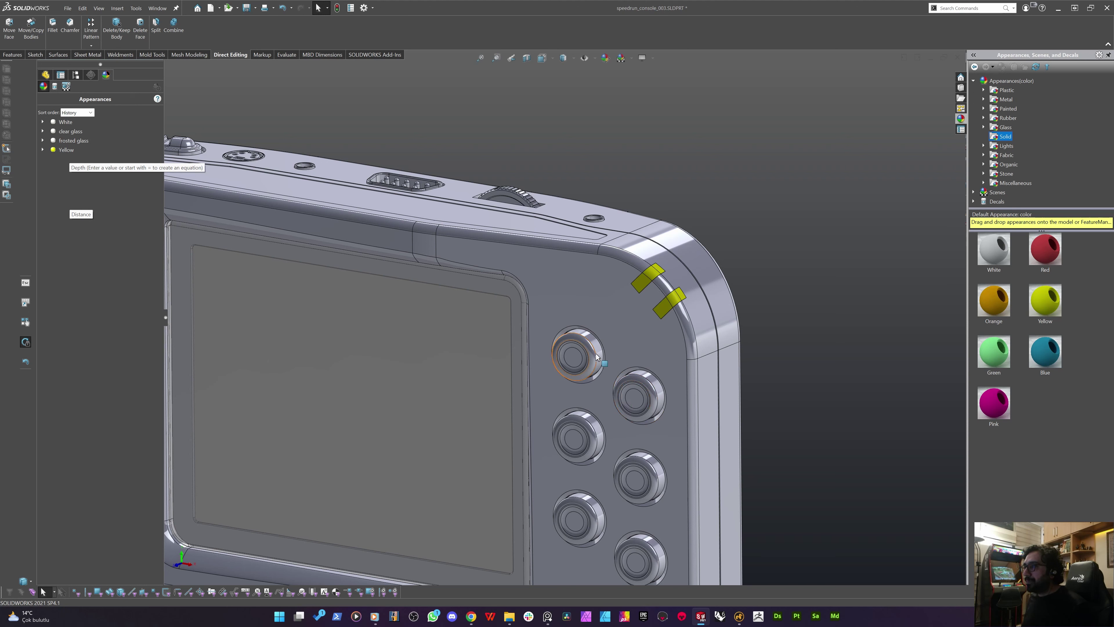
click(1051, 303)
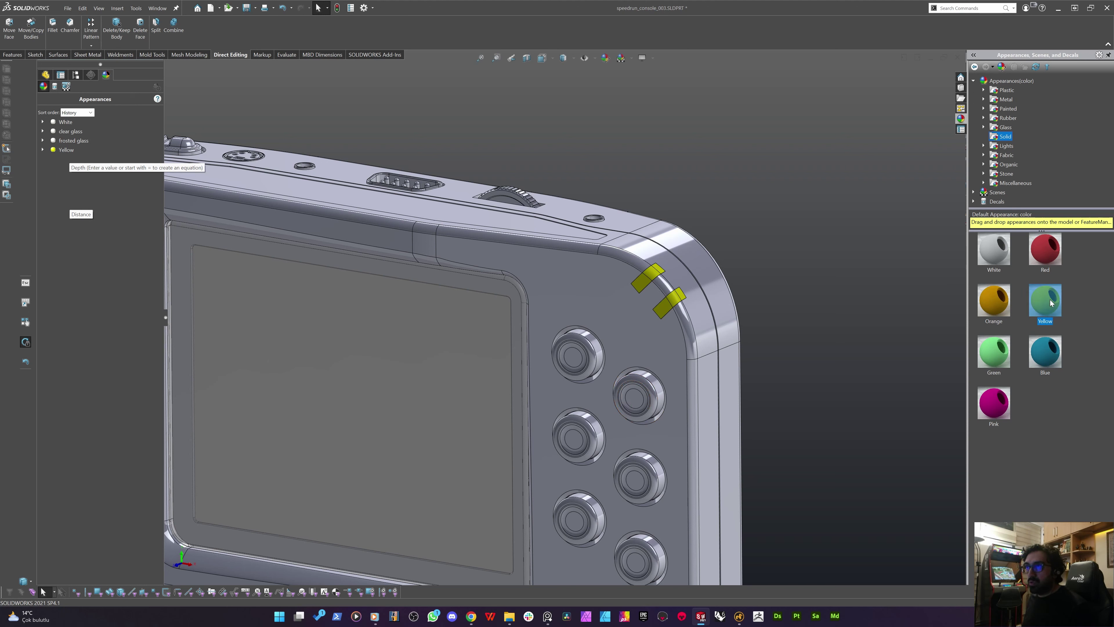
click(571, 356)
key(Escape)
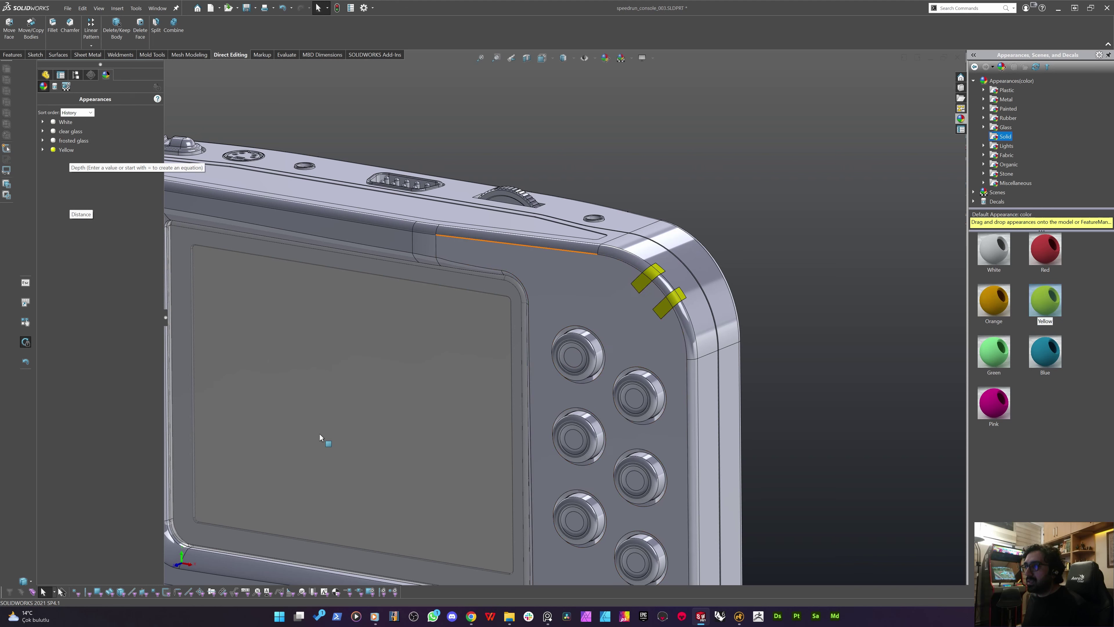
Attach the existing Yellow appearance to the six round button bodies on the console's front, selecting them with the solid body filter
click(119, 593)
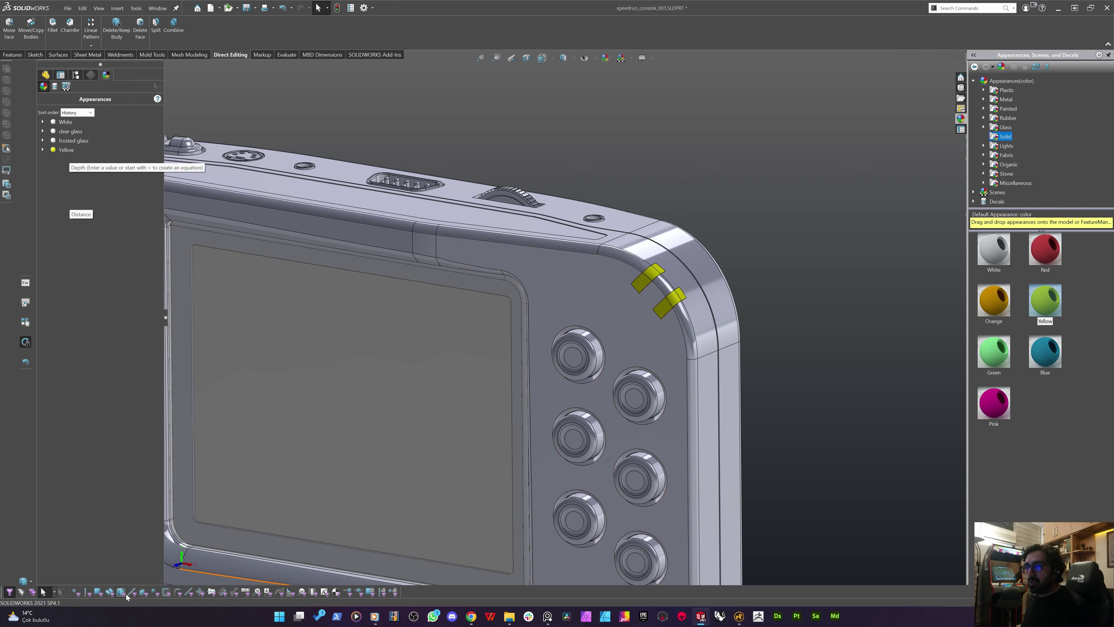
click(571, 356)
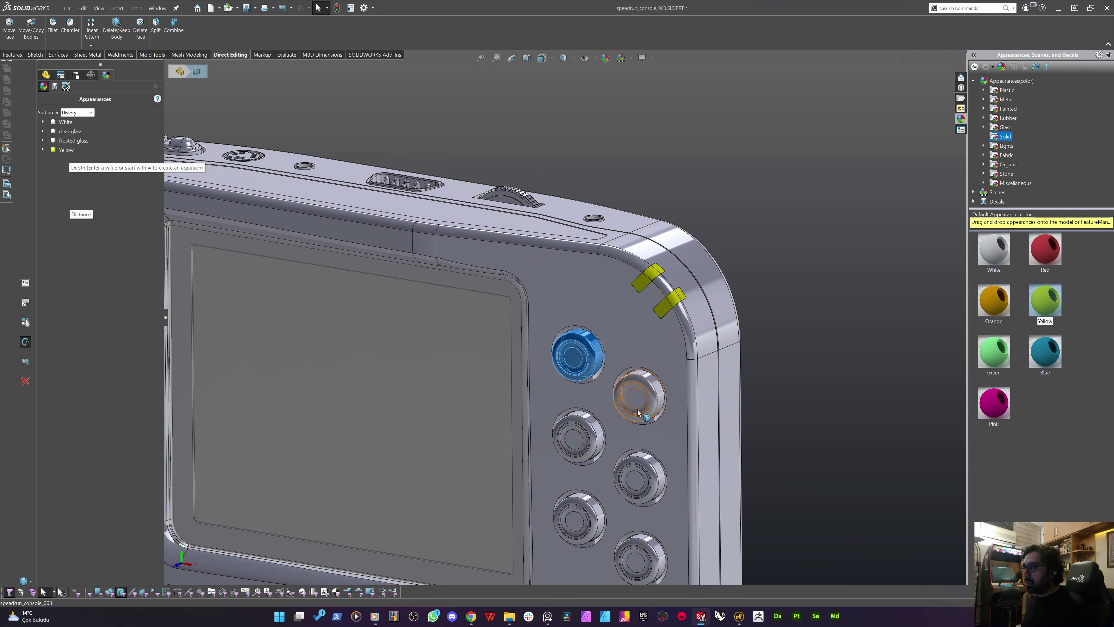
click(637, 396)
click(565, 444)
click(639, 478)
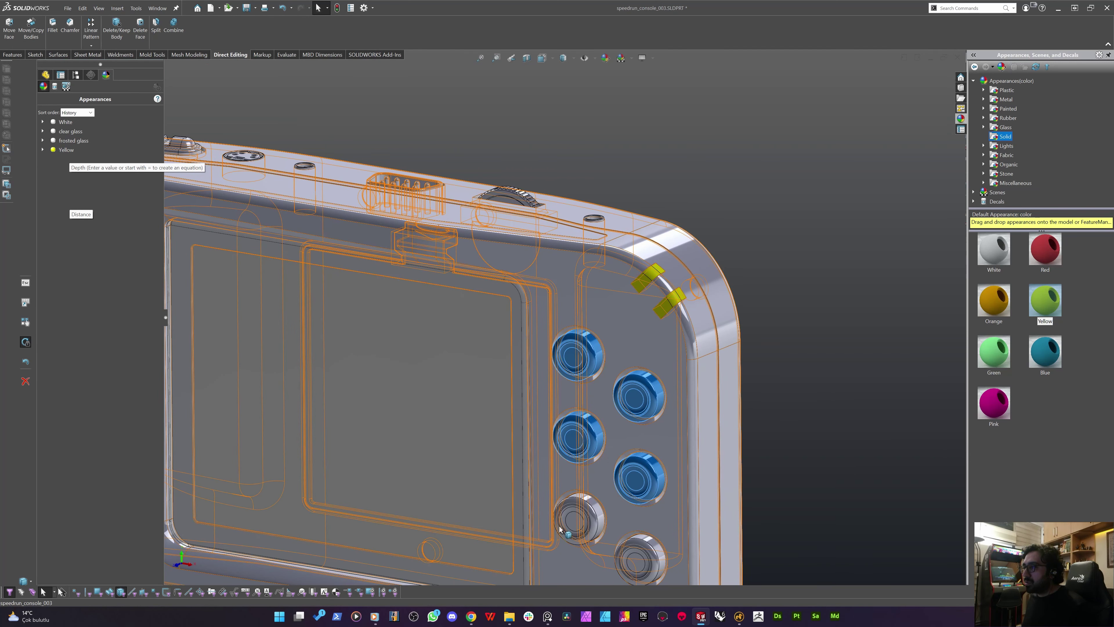
click(578, 520)
click(640, 560)
ctrl+middle_drag(421, 460, 513, 308)
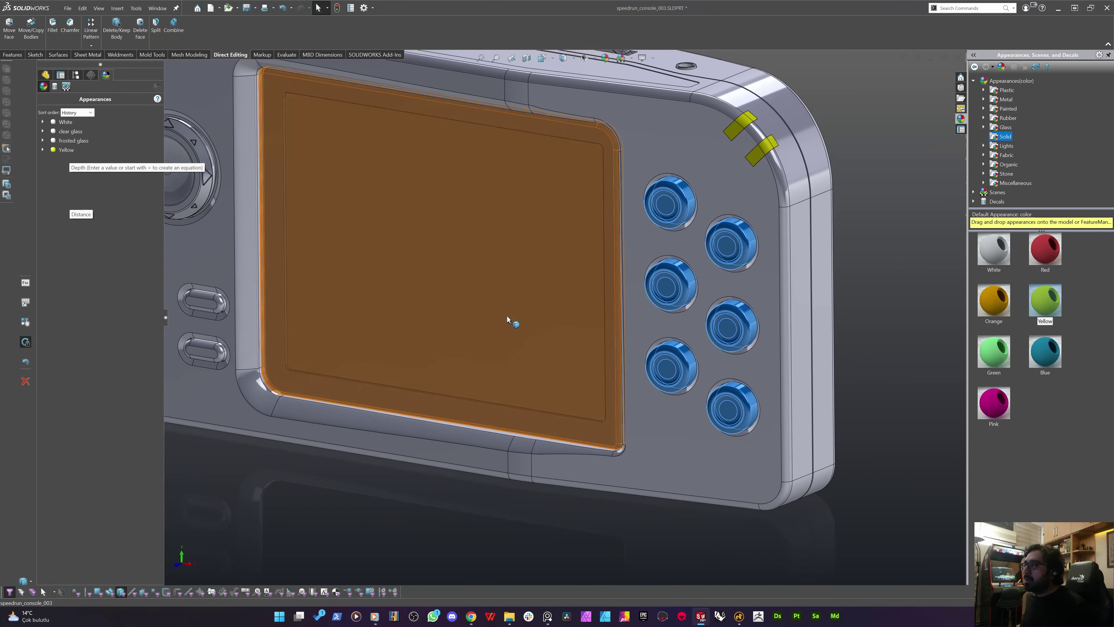
right_click(56, 150)
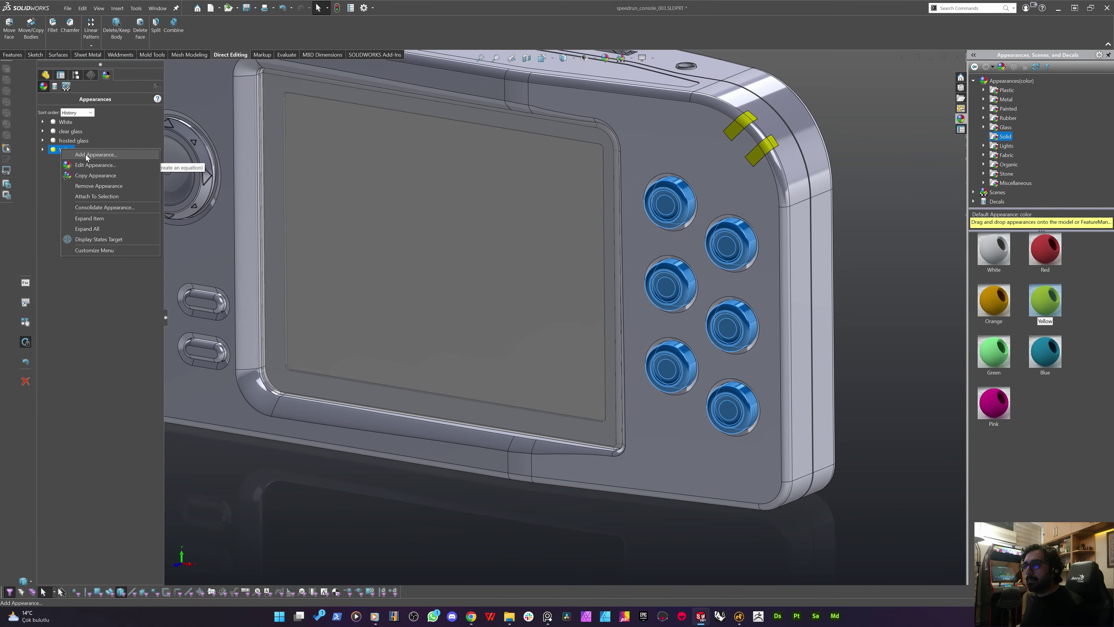
click(97, 196)
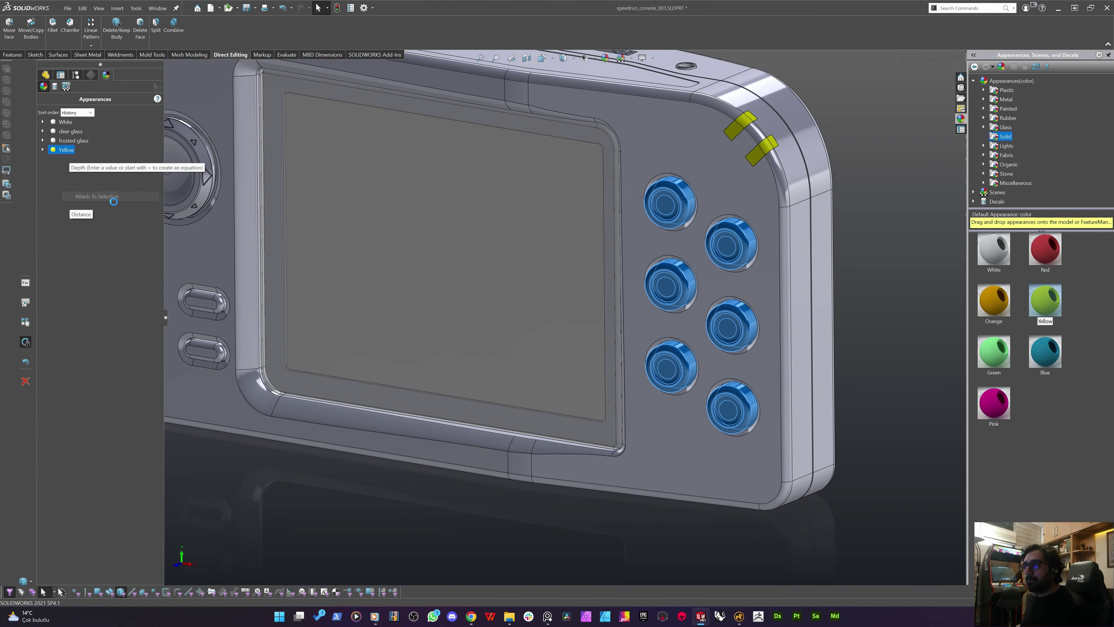
click(878, 271)
Try to apply the White solid color to the console's front without choosing a body, and undo it
scroll(879, 271, up, 4)
scroll(308, 245, down, 4)
middle_drag(372, 244, 495, 248)
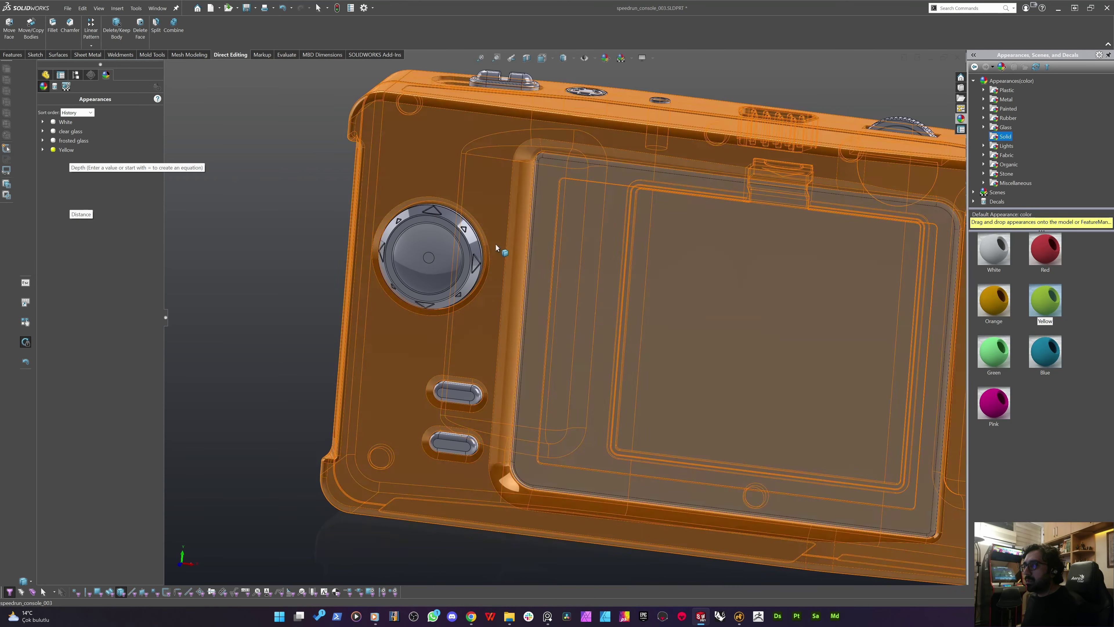
drag(994, 249, 470, 135)
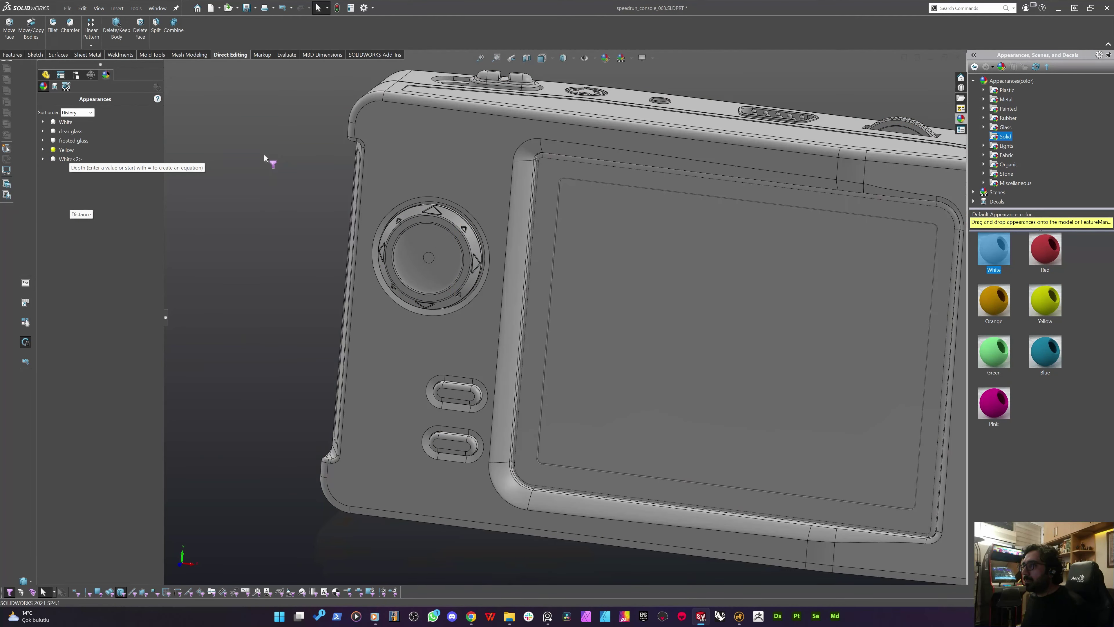
middle_drag(519, 207, 489, 208)
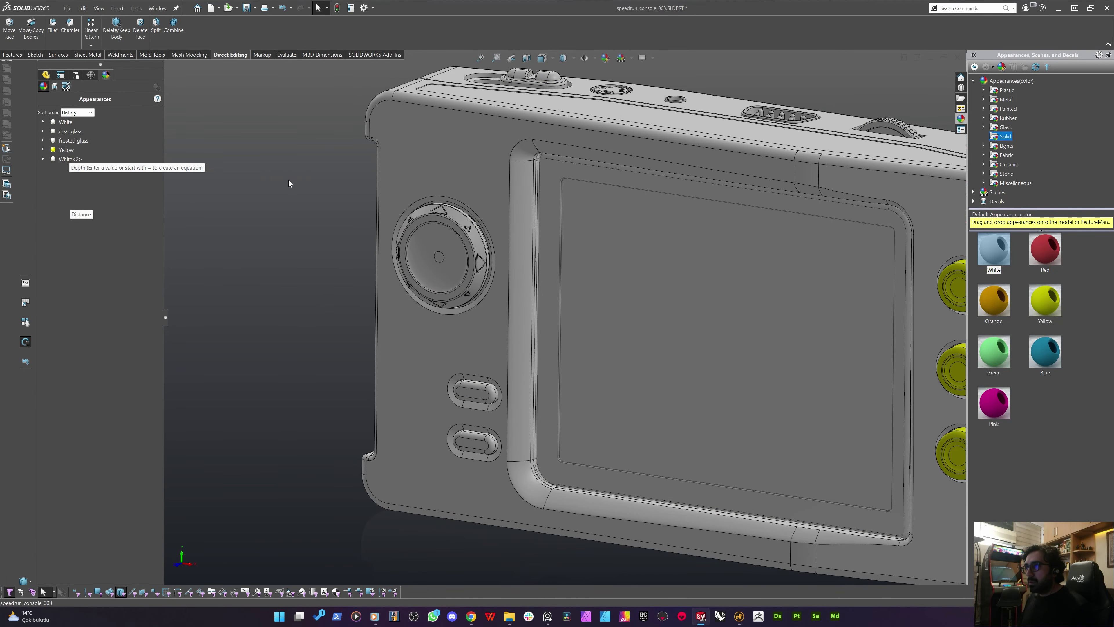
key(ctrl+z)
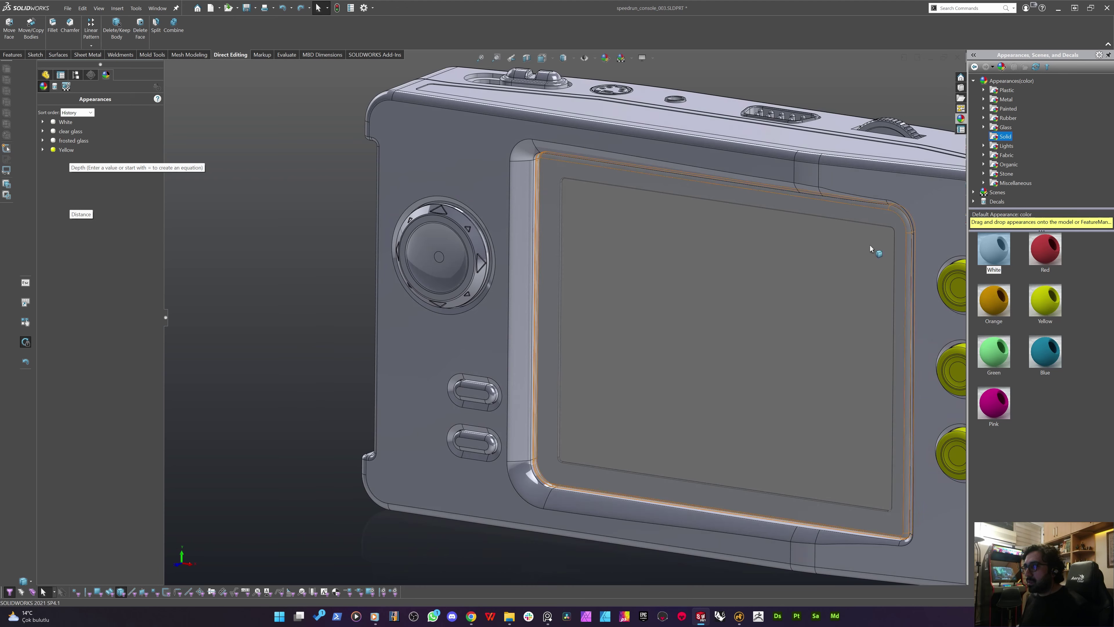
Turn off the body selection filter and apply the White solid color to the console's main shell at body level
click(120, 592)
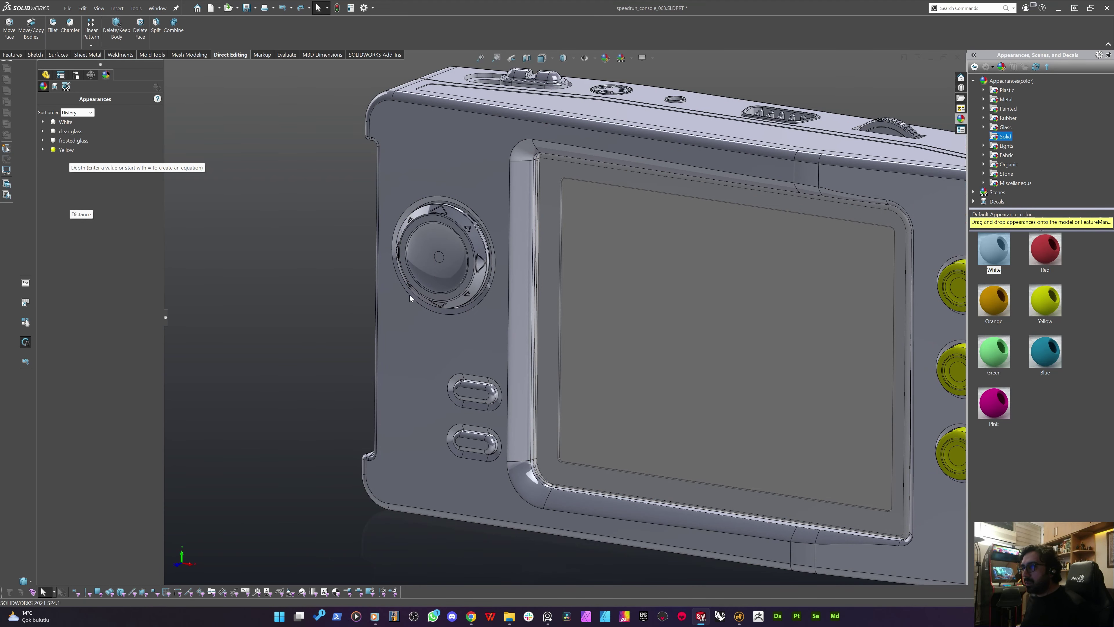
drag(1000, 254, 483, 153)
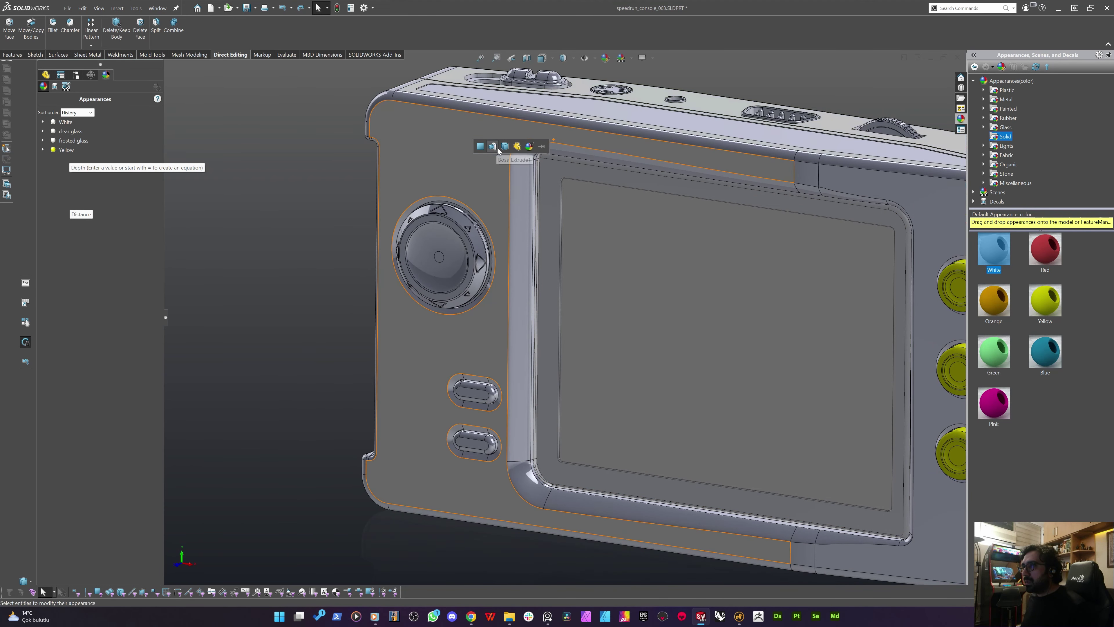
click(506, 149)
scroll(350, 286, down, 3)
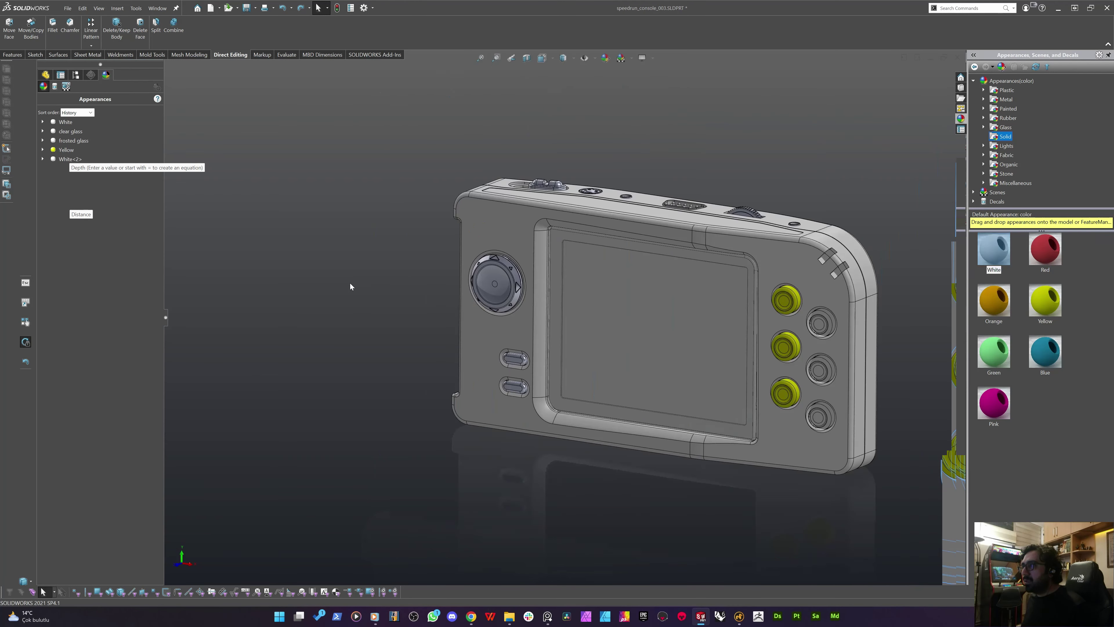
middle_drag(488, 239, 490, 293)
Isolate the console's white shell body and examine the shallow recesses on its bottom edge
right_click(512, 218)
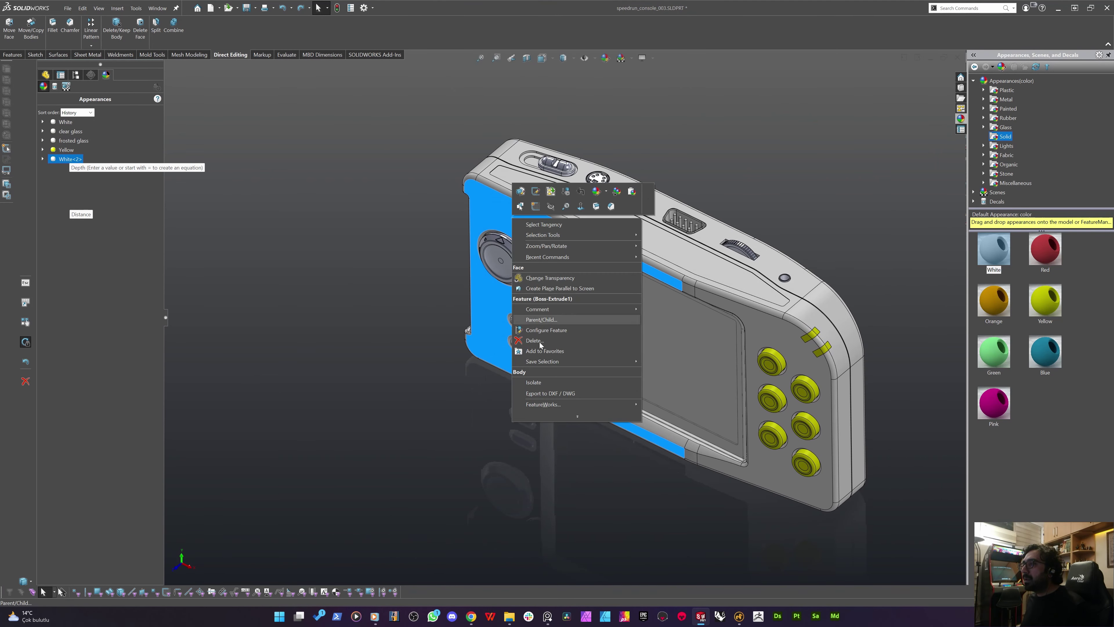
click(533, 383)
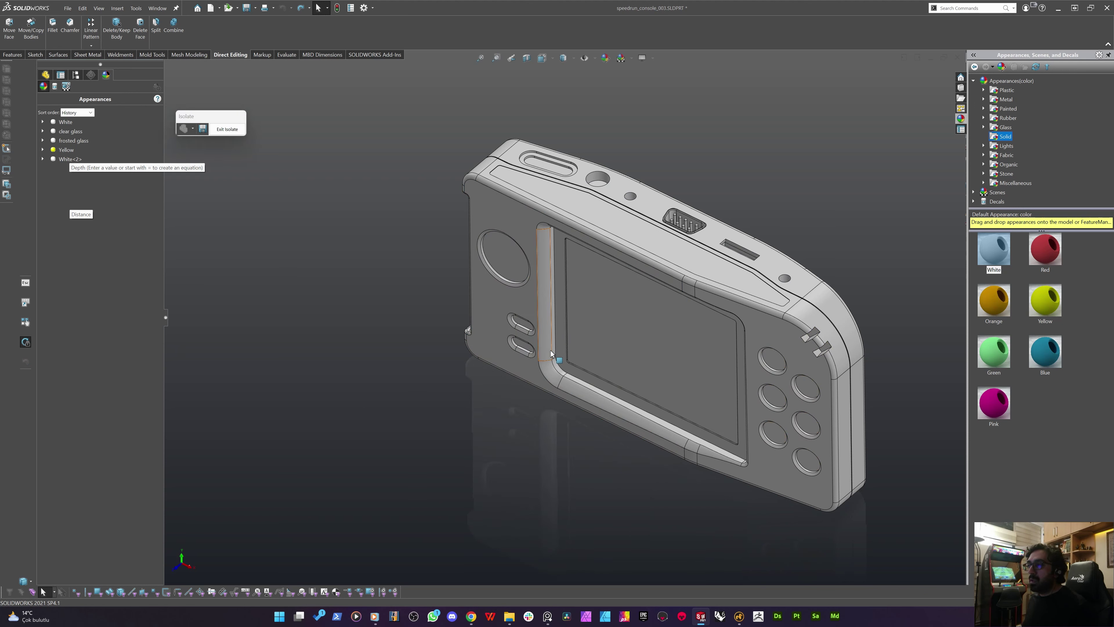
middle_drag(557, 366, 436, 185)
scroll(520, 324, down, 3)
mouse_move(520, 324)
middle_down()
mouse_move(434, 221)
mouse_move(522, 228)
middle_up()
scroll(434, 222, up, 3)
drag(522, 228, 518, 239)
scroll(504, 277, up, 4)
scroll(500, 473, down, 4)
middle_drag(504, 459, 480, 285)
Try the Orange solid color on the large and small recess faces of the bottom edge, and undo both applications
drag(994, 300, 535, 366)
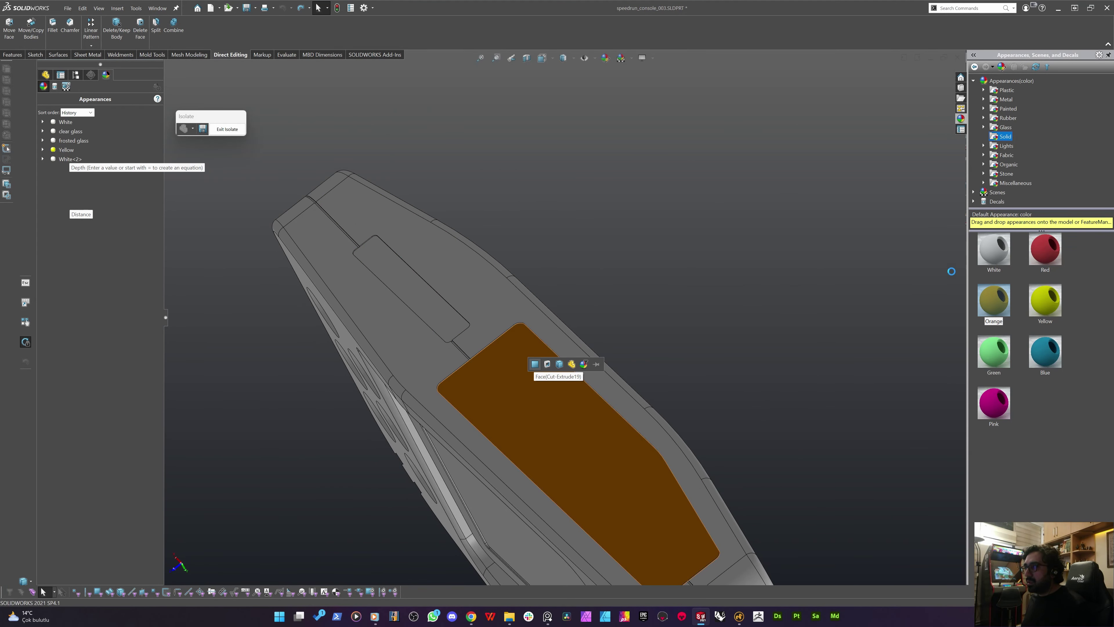
drag(994, 300, 414, 292)
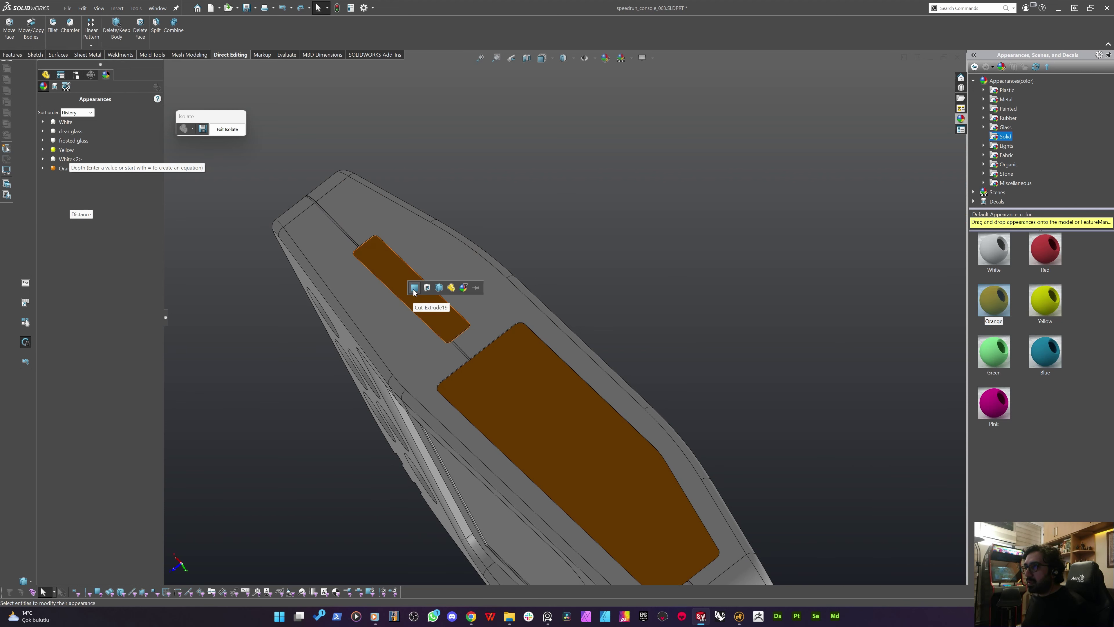
middle_drag(390, 284, 404, 203)
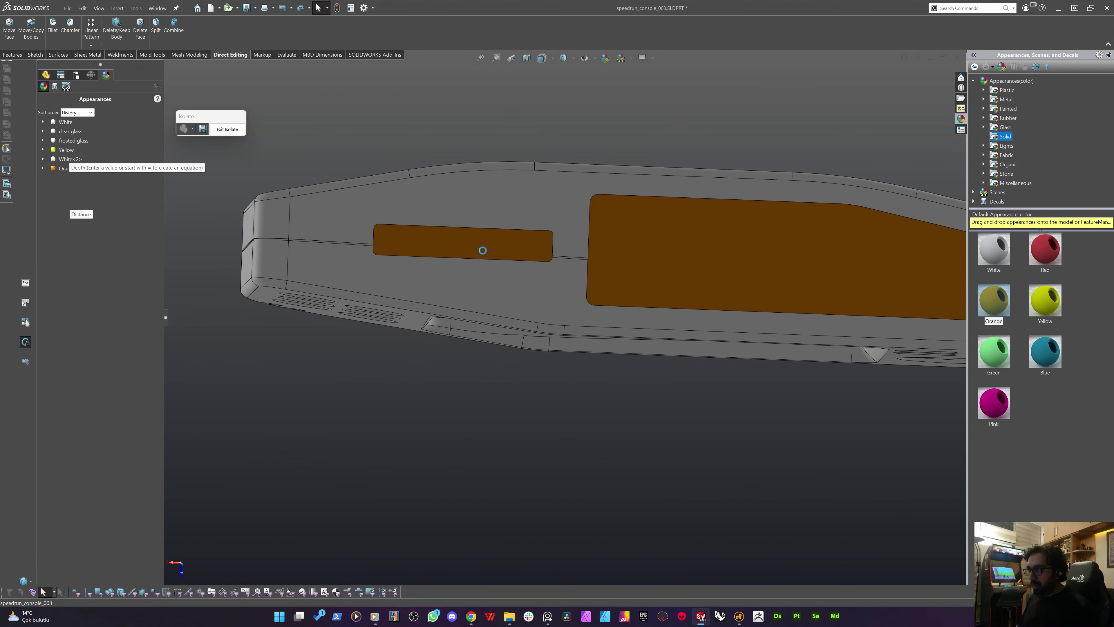
key(ctrl+z)
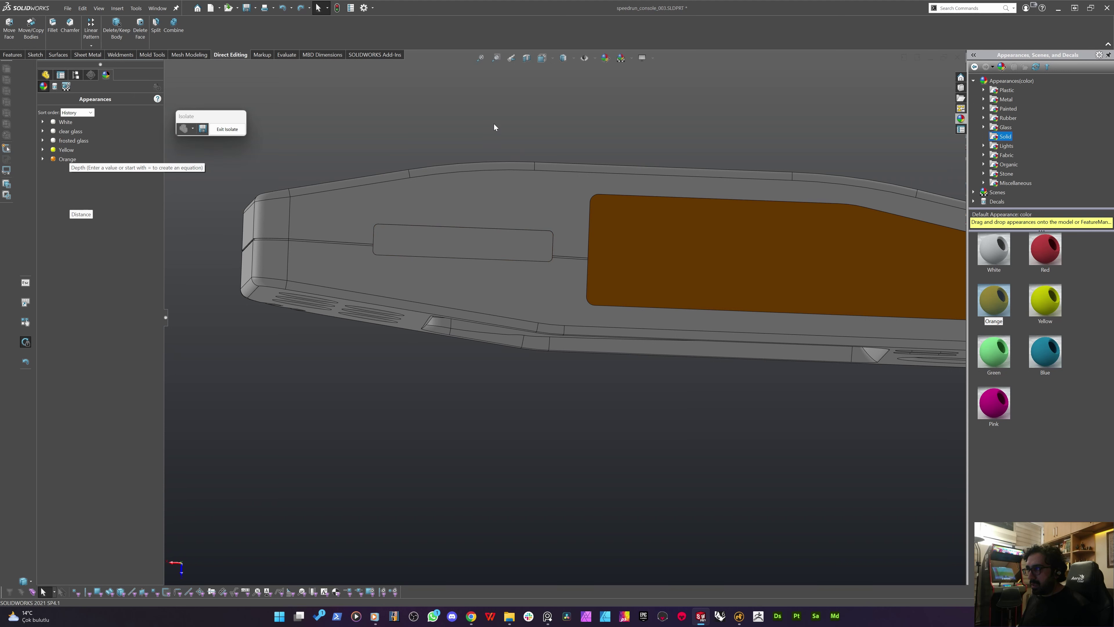
key(ctrl+z)
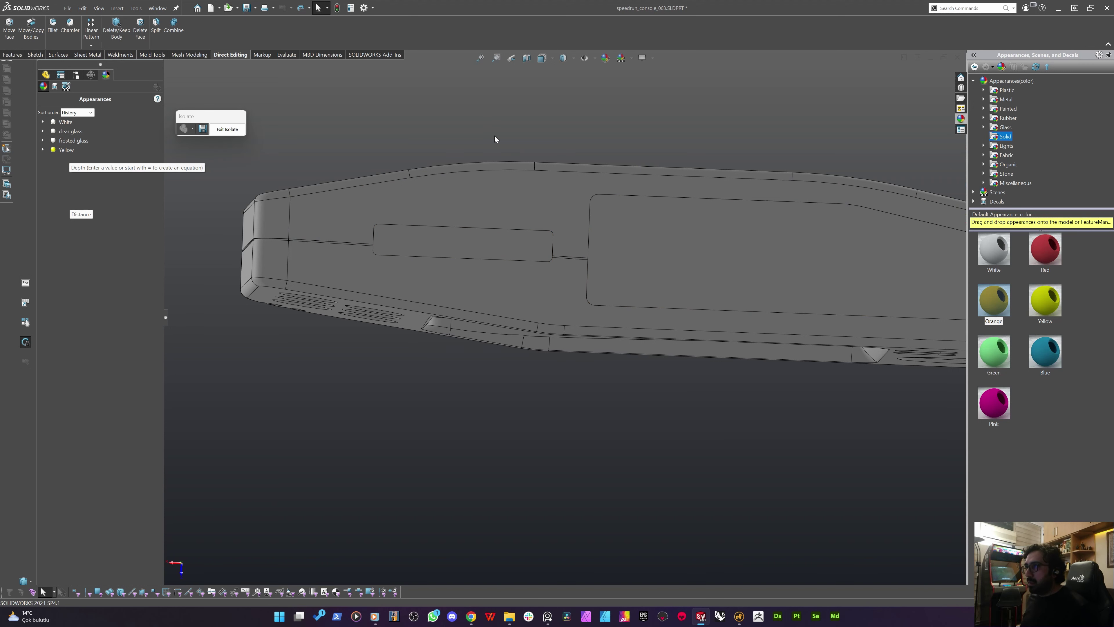
Start a sketch on the small recess face of the bottom edge and offset its outline inward with Offset Entities reversed
click(451, 238)
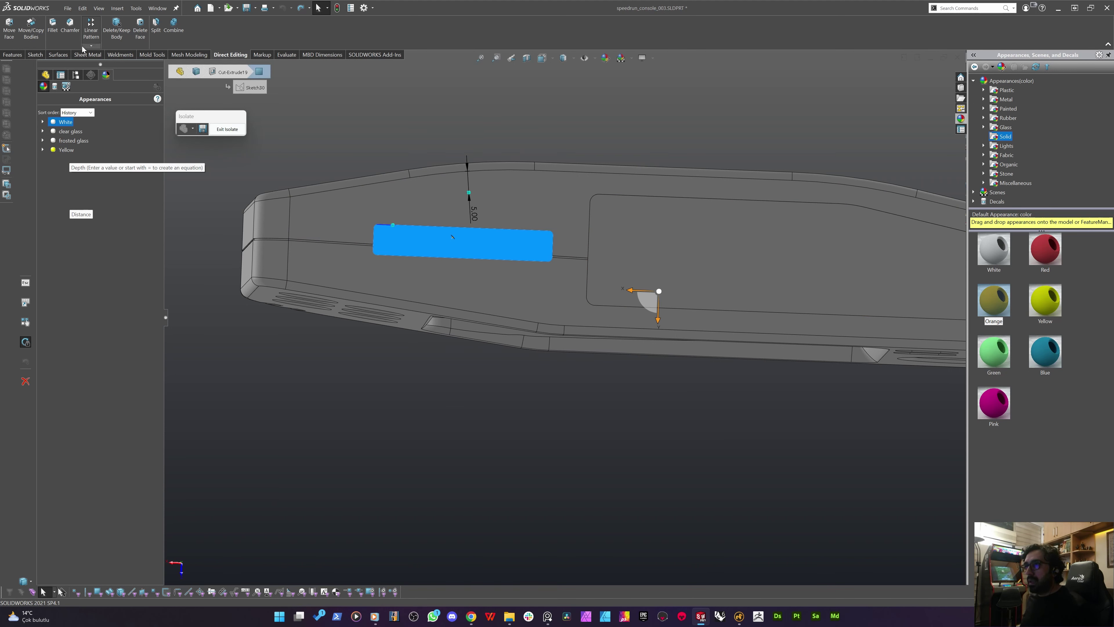
click(35, 55)
click(10, 27)
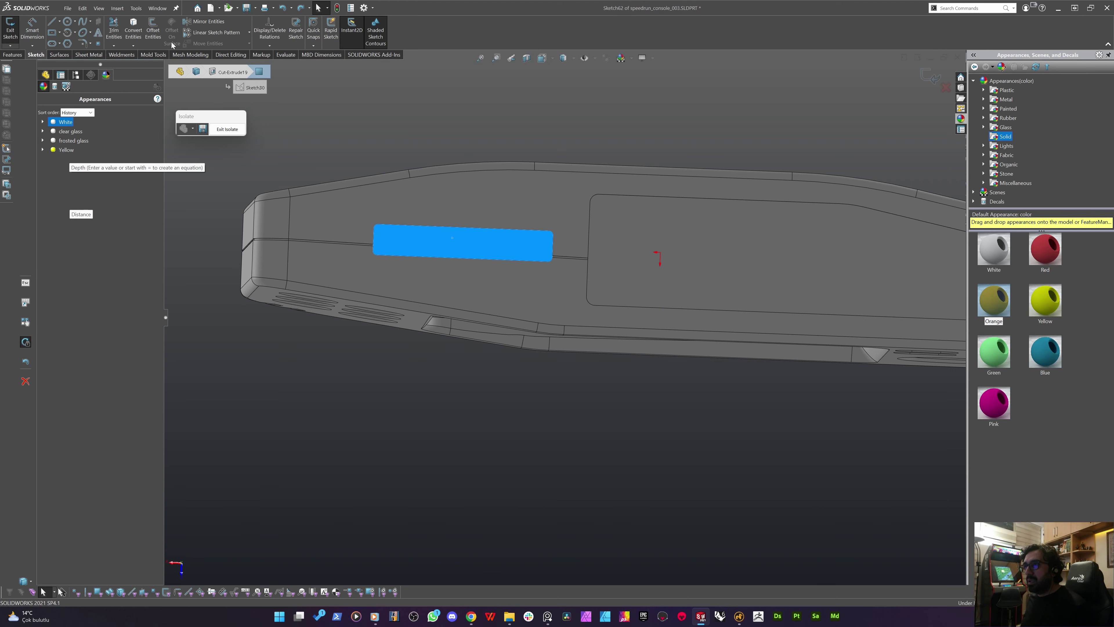
click(152, 30)
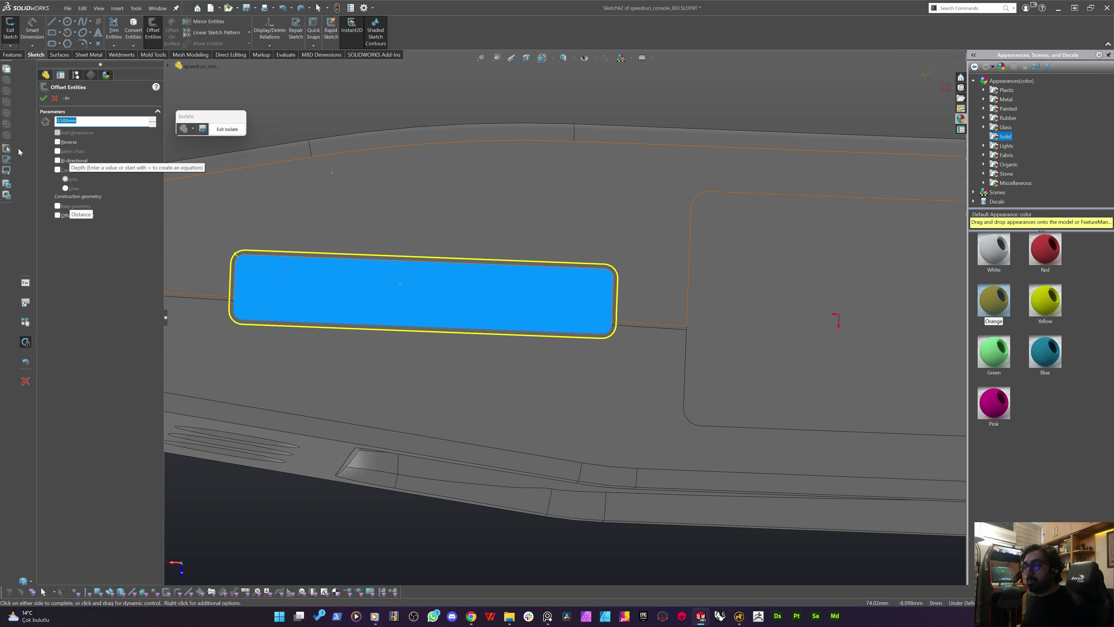
click(68, 143)
middle_drag(444, 283, 406, 210)
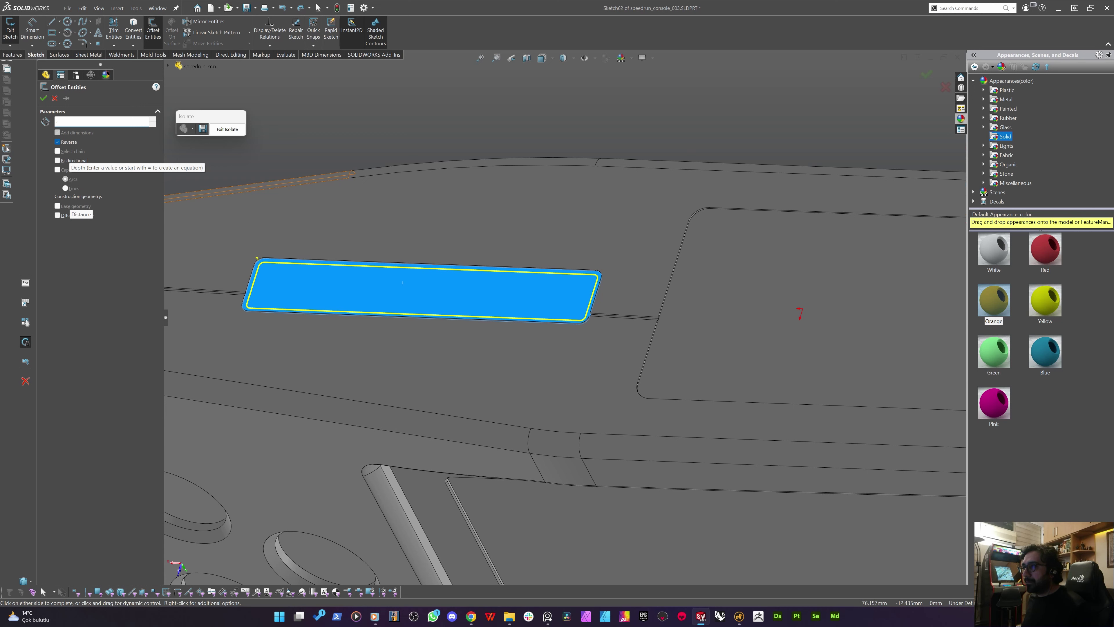
click(673, 241)
Offset the large recess face's outline inward in the same sketch, using the reversed direction
click(792, 318)
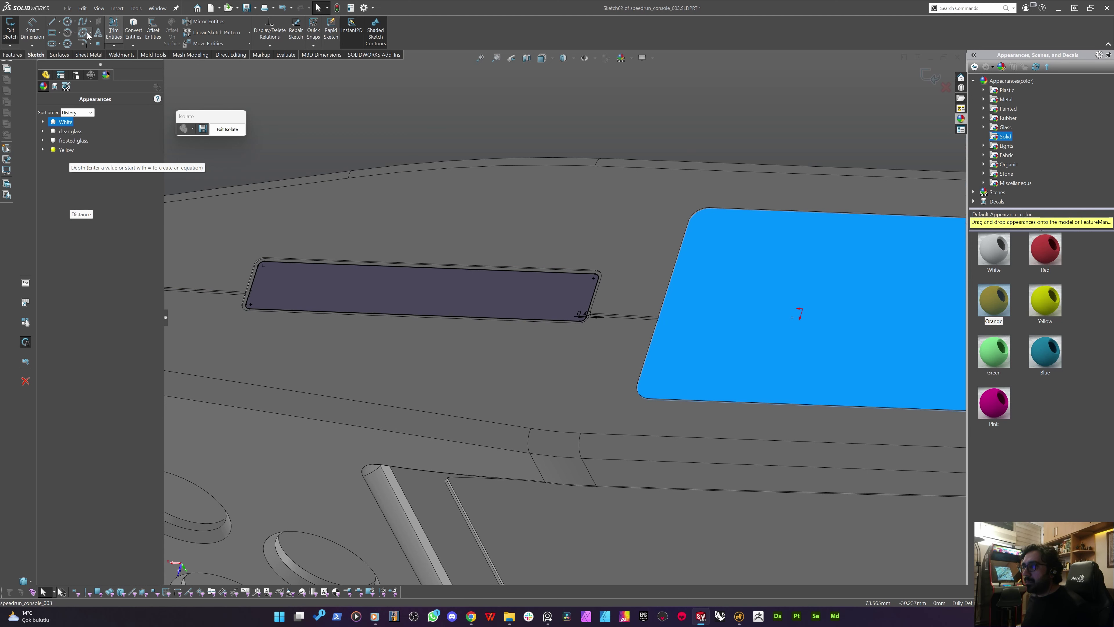
click(153, 30)
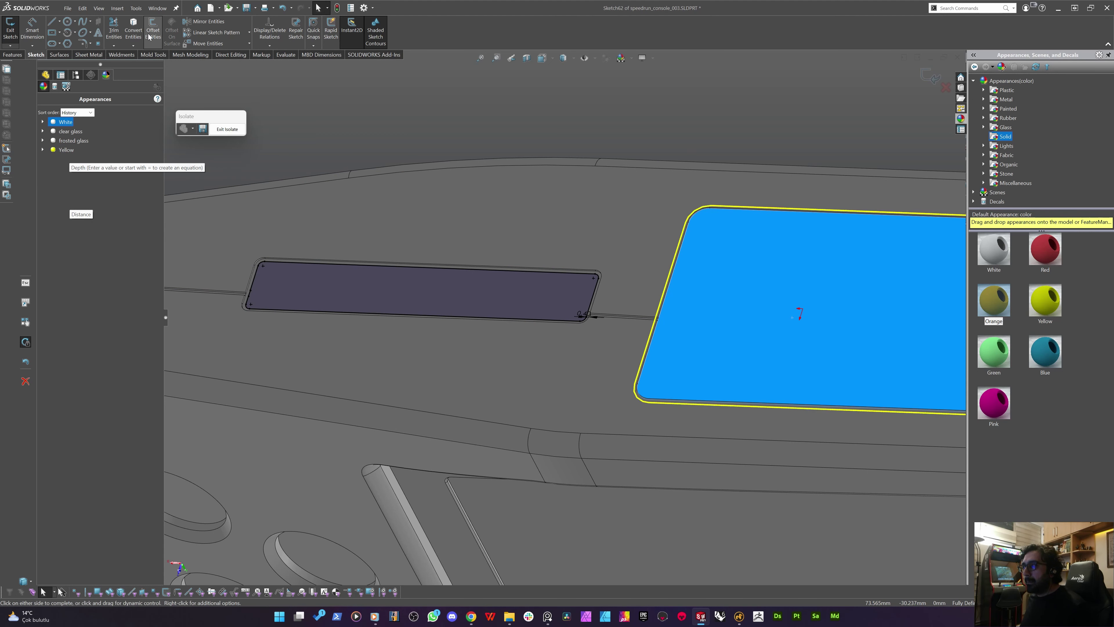
click(58, 142)
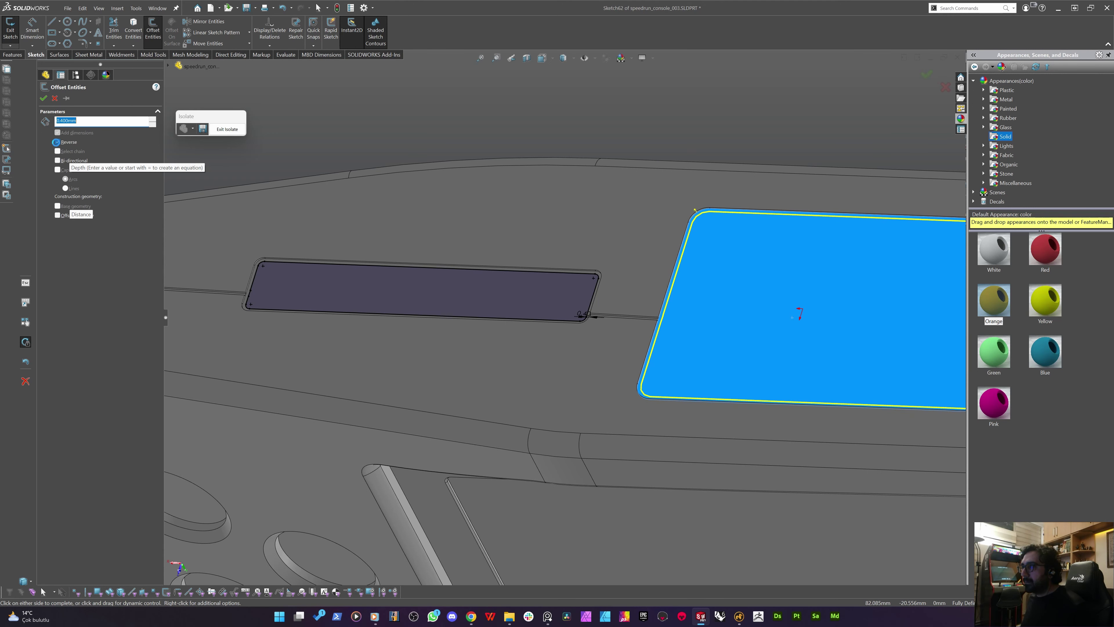
click(793, 317)
Extrude both offset outlines 0.2 mm as separate bodies, with Merge result turned off
click(13, 55)
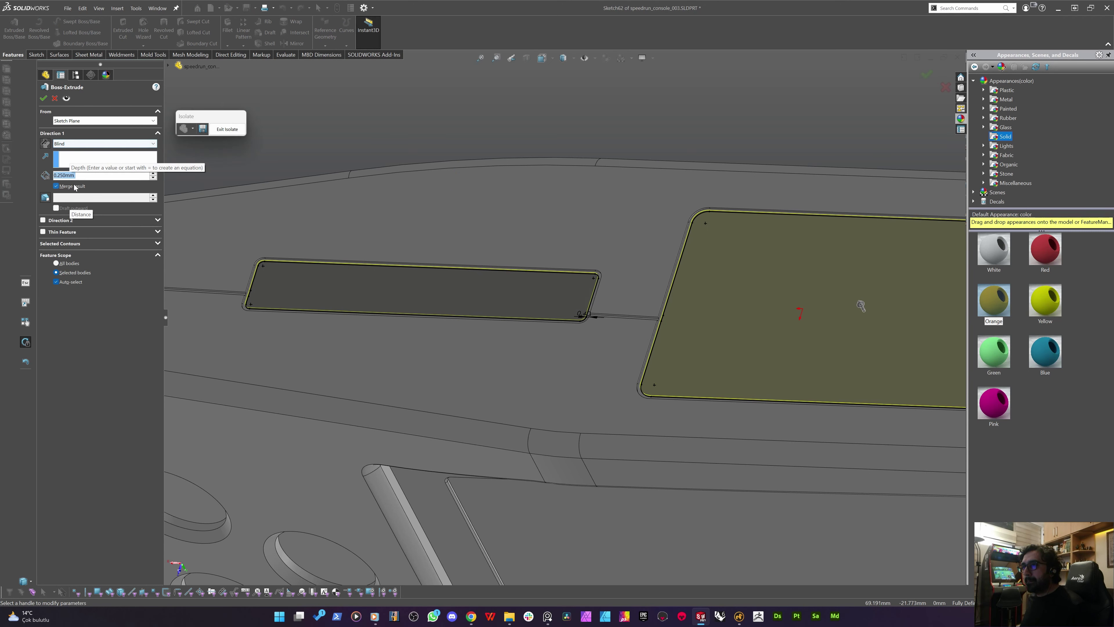
click(69, 187)
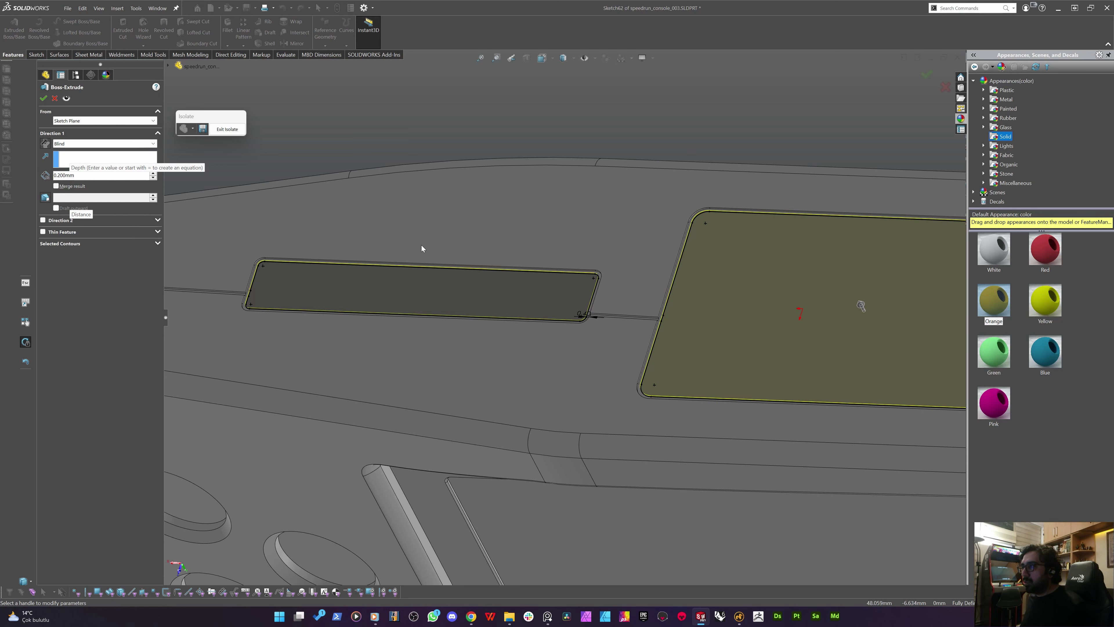
key(Return)
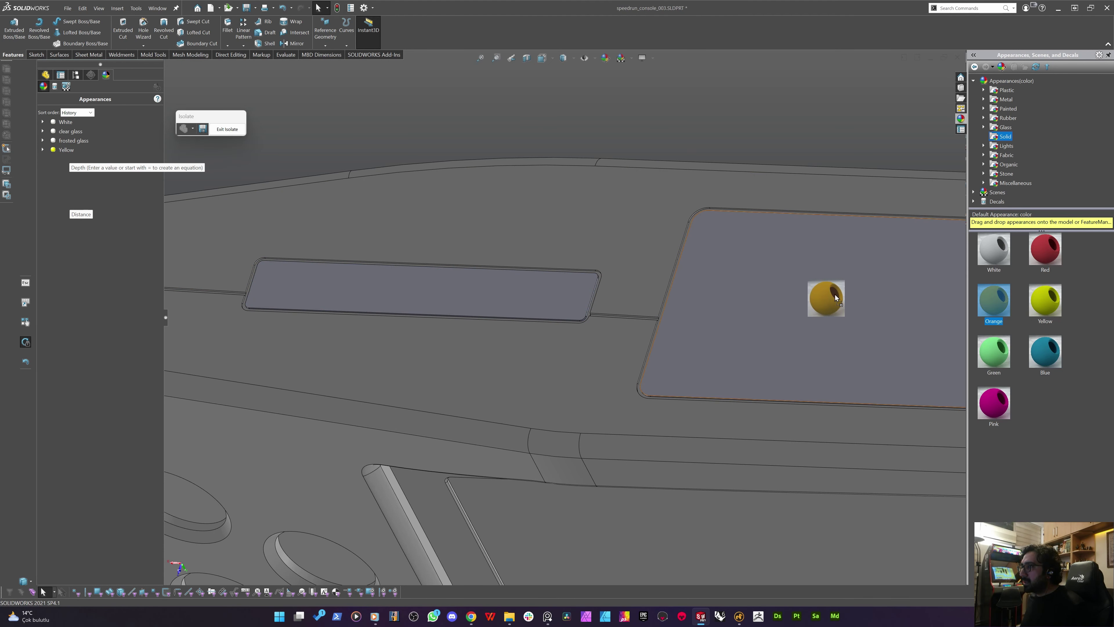
Try the Orange solid color on the large and small recess plate bodies of the bottom edge
drag(834, 294, 837, 294)
click(853, 292)
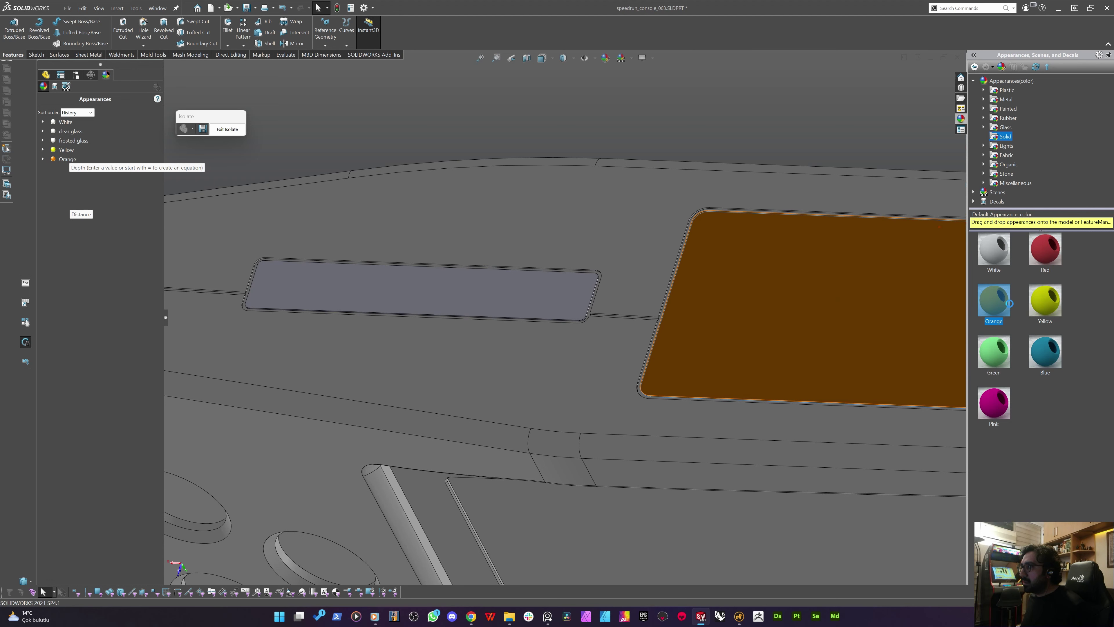
drag(1009, 303, 506, 283)
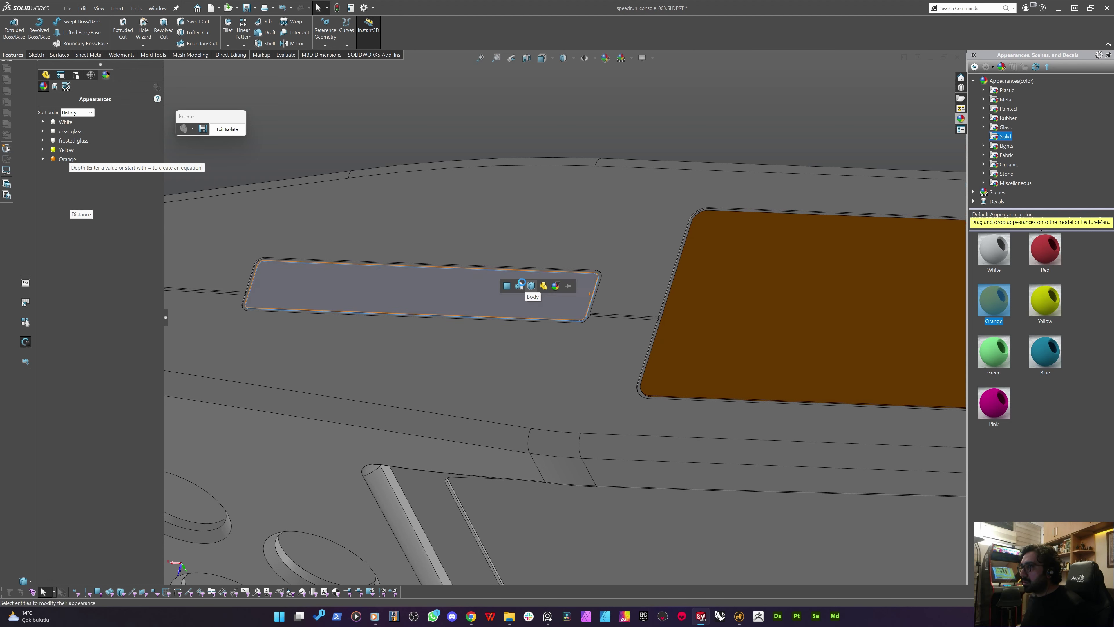
click(520, 283)
Apply the Yellow solid color to the large and small recess plate bodies of the bottom edge
scroll(565, 319, up, 3)
drag(1043, 306, 751, 294)
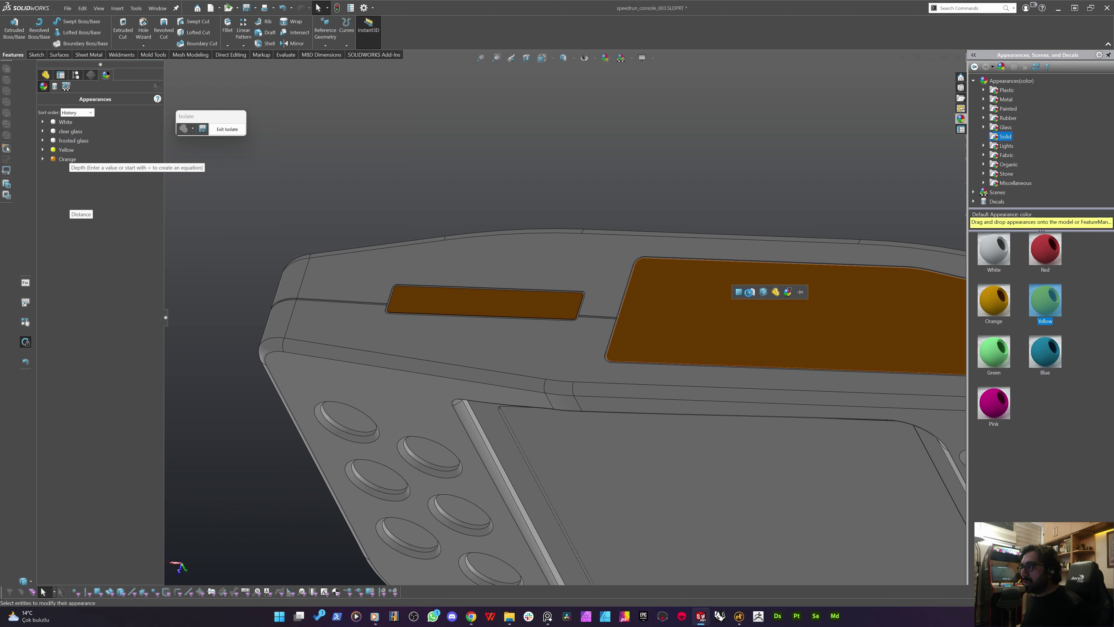
click(763, 291)
drag(1046, 311, 569, 313)
click(587, 312)
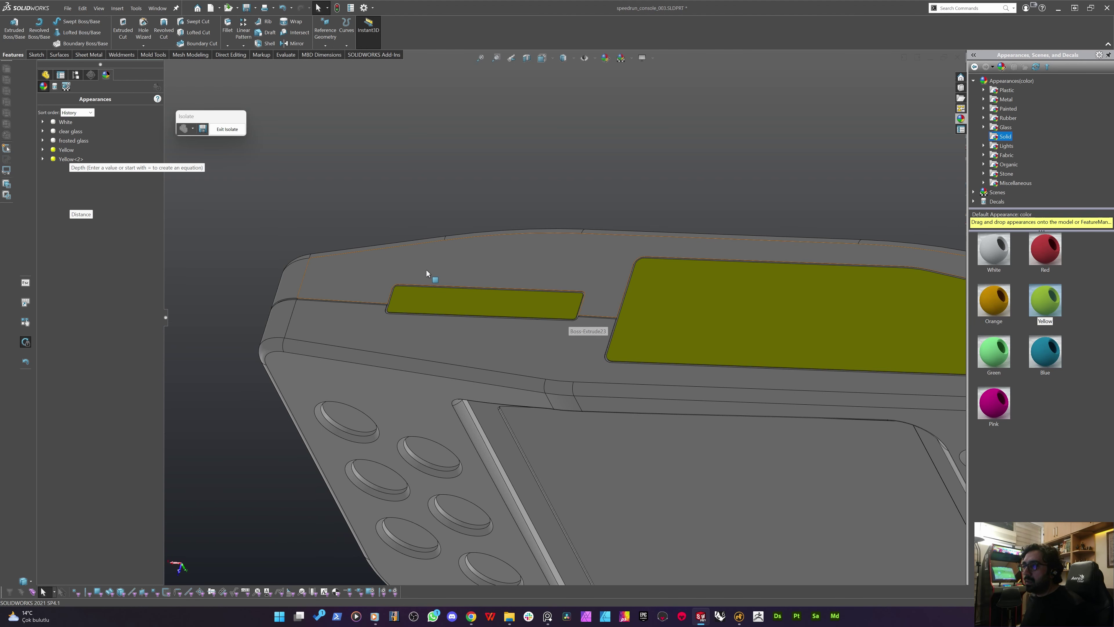
Apply the Yellow solid color to the pins in the rounded multi-pin connector opening, covering both their shafts and domed tips
middle_drag(504, 230, 537, 474)
scroll(526, 394, up, 6)
scroll(588, 290, down, 8)
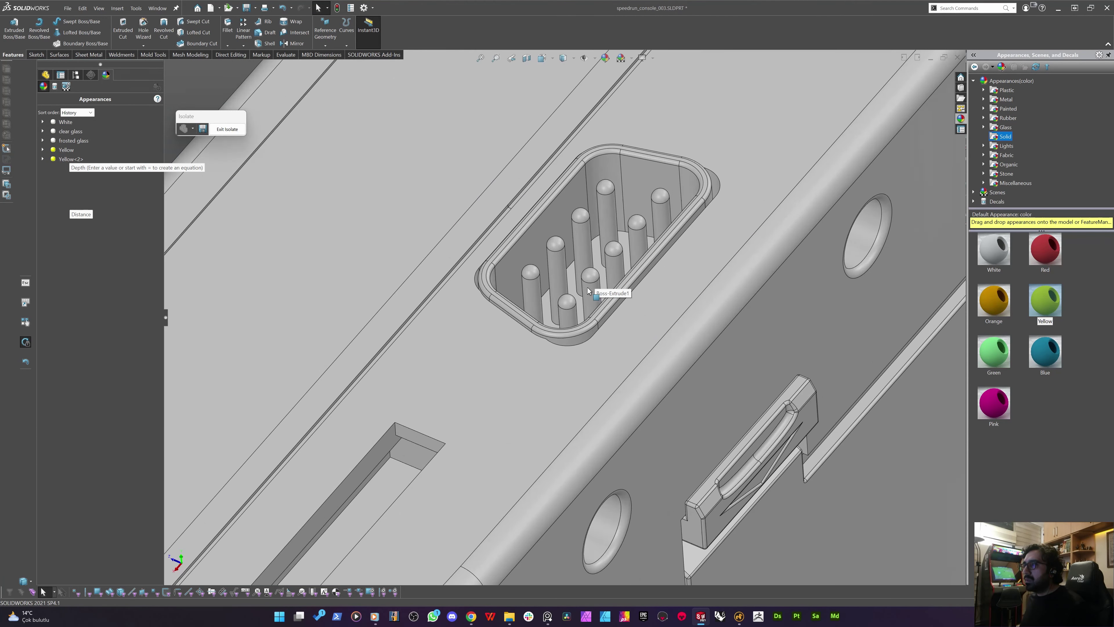
drag(1043, 291, 646, 238)
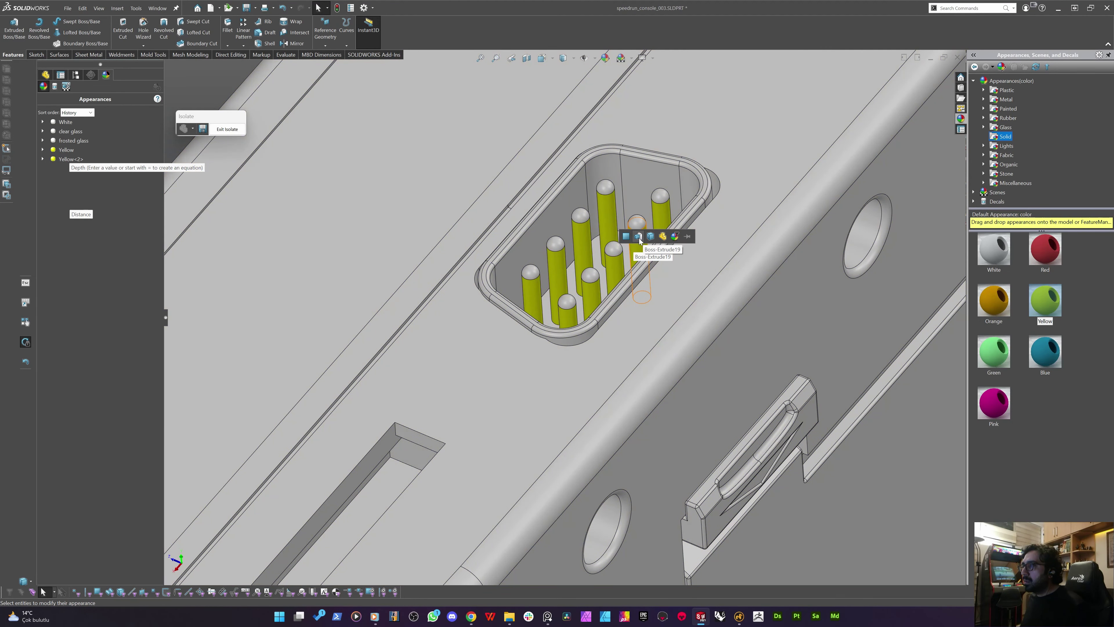
click(639, 239)
drag(1046, 300, 607, 192)
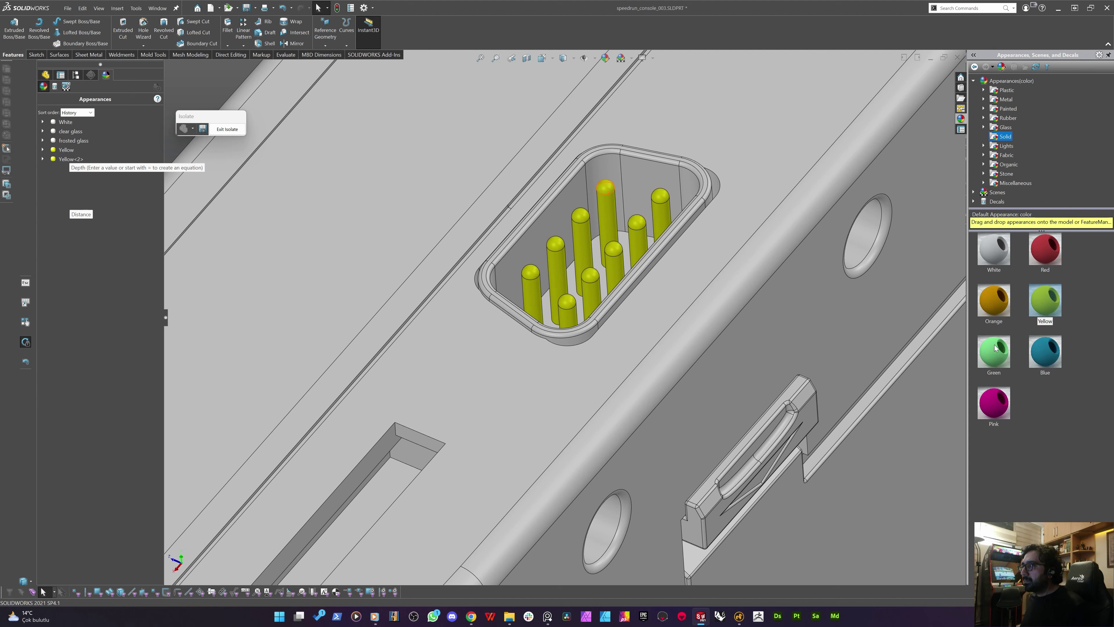
Apply the Orange solid color to the thin-walled shell surrounding the pins of the rounded multi-pin connector, including its filleted rim
drag(995, 348, 1046, 407)
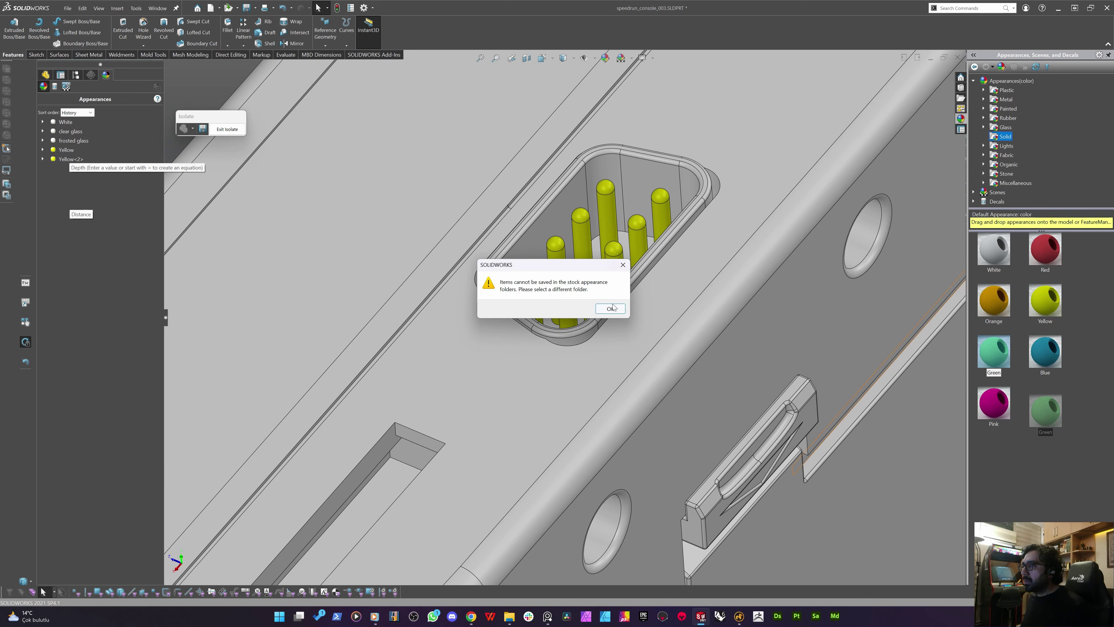
key(Return)
drag(994, 304, 642, 194)
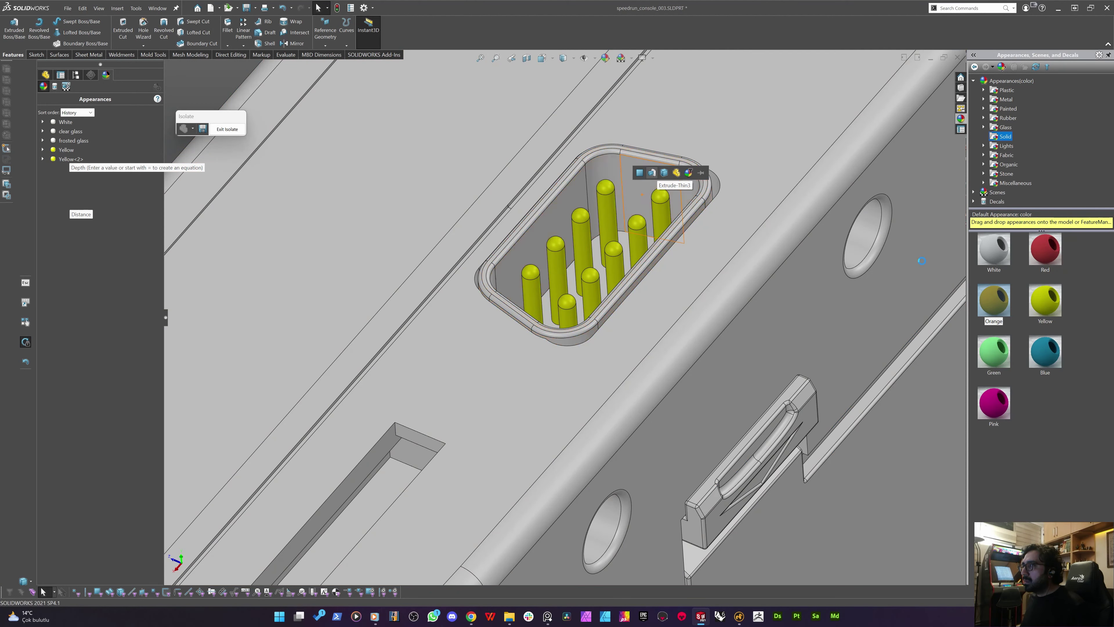
click(653, 173)
drag(991, 307, 645, 155)
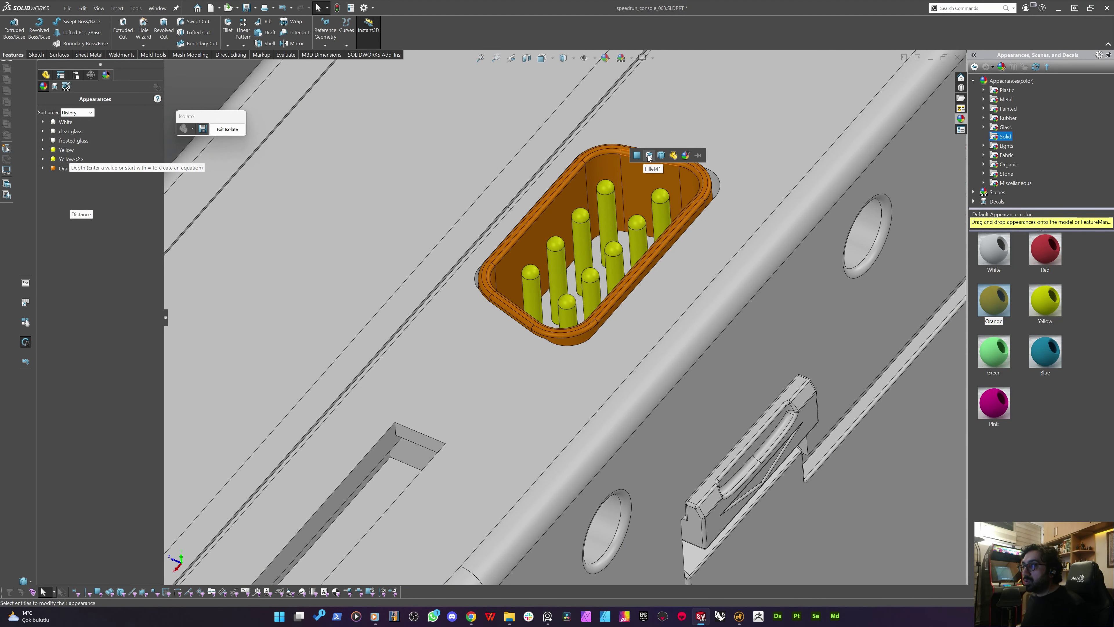
click(649, 155)
scroll(697, 240, up, 4)
scroll(597, 265, down, 5)
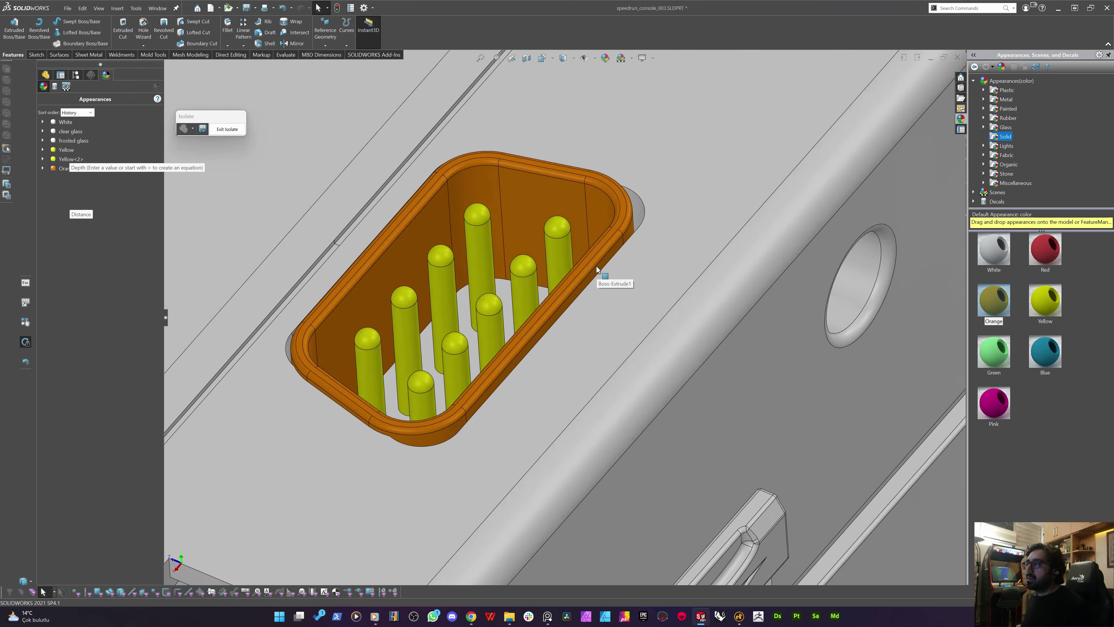
Examine the isolated console housing from several sides, and exit Isolate to bring back the remaining bodies
scroll(597, 266, up, 8)
middle_drag(526, 301, 706, 435)
scroll(706, 436, down, 8)
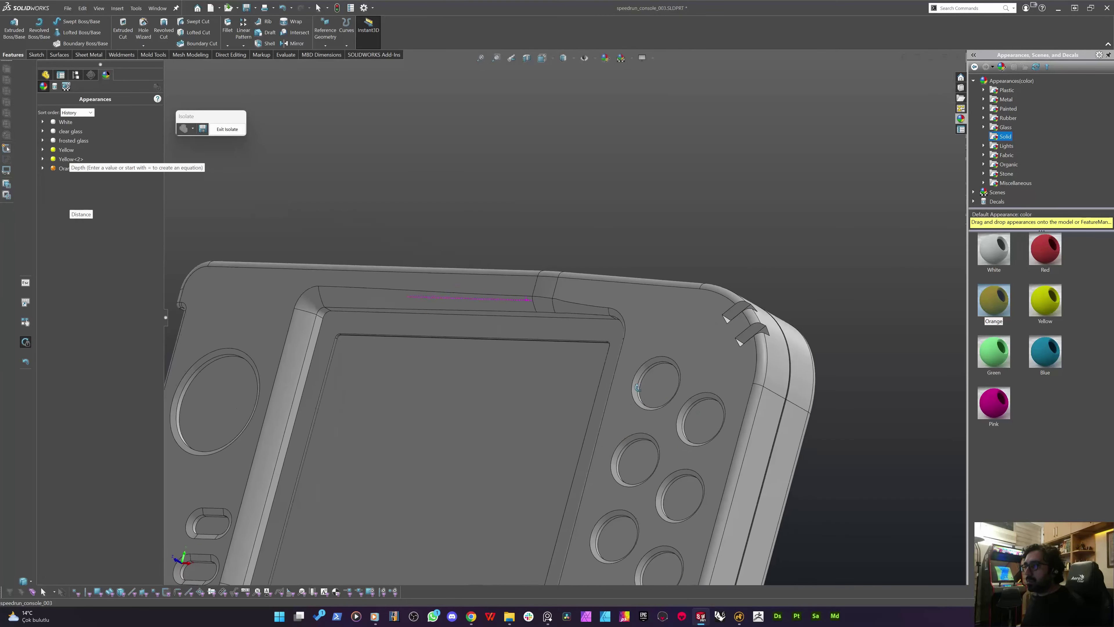
middle_drag(576, 397, 556, 347)
scroll(600, 373, up, 5)
scroll(599, 370, up, 7)
scroll(557, 348, down, 2)
scroll(556, 348, down, 8)
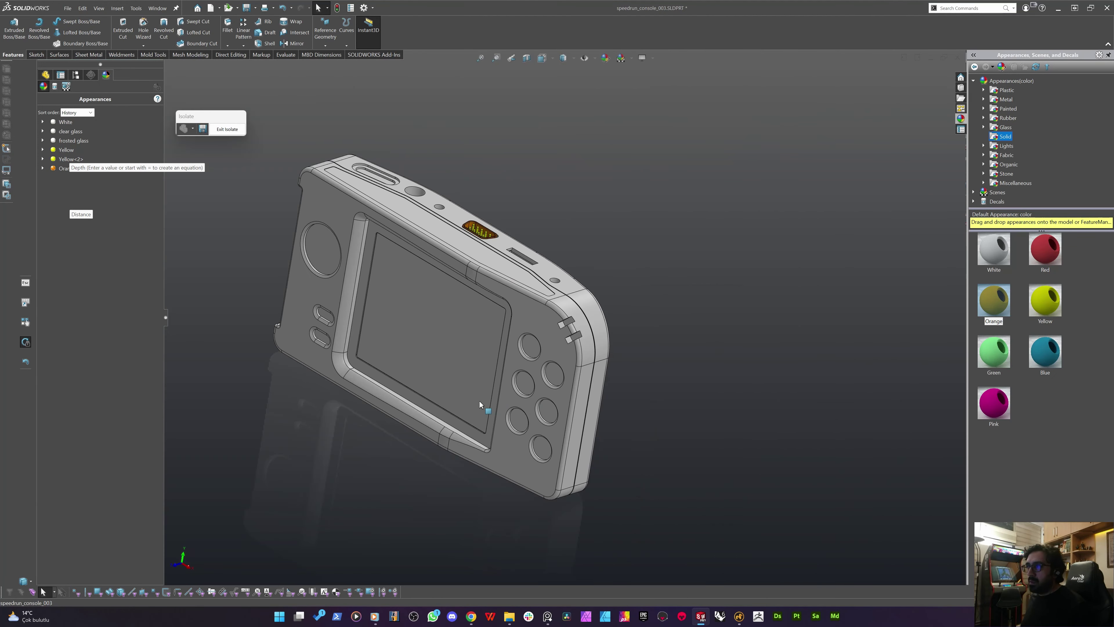
middle_drag(479, 400, 624, 351)
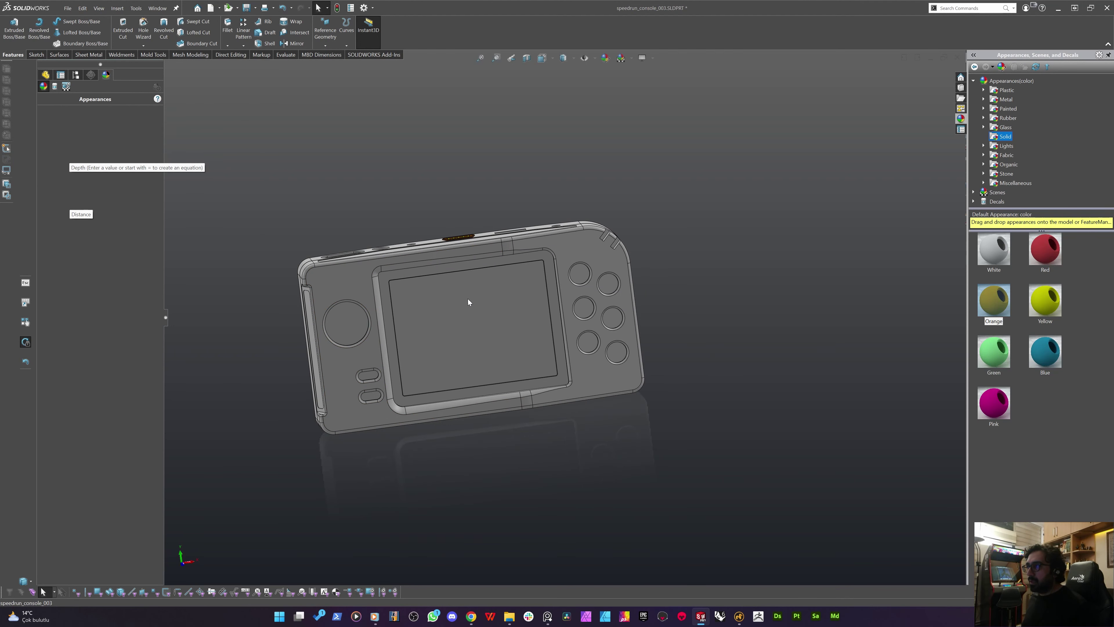
Apply the Yellow solid color to the thumb wheel body and the small round body beside it on the console's top edge
middle_drag(388, 282, 373, 351)
scroll(480, 215, up, 4)
scroll(637, 330, up, 2)
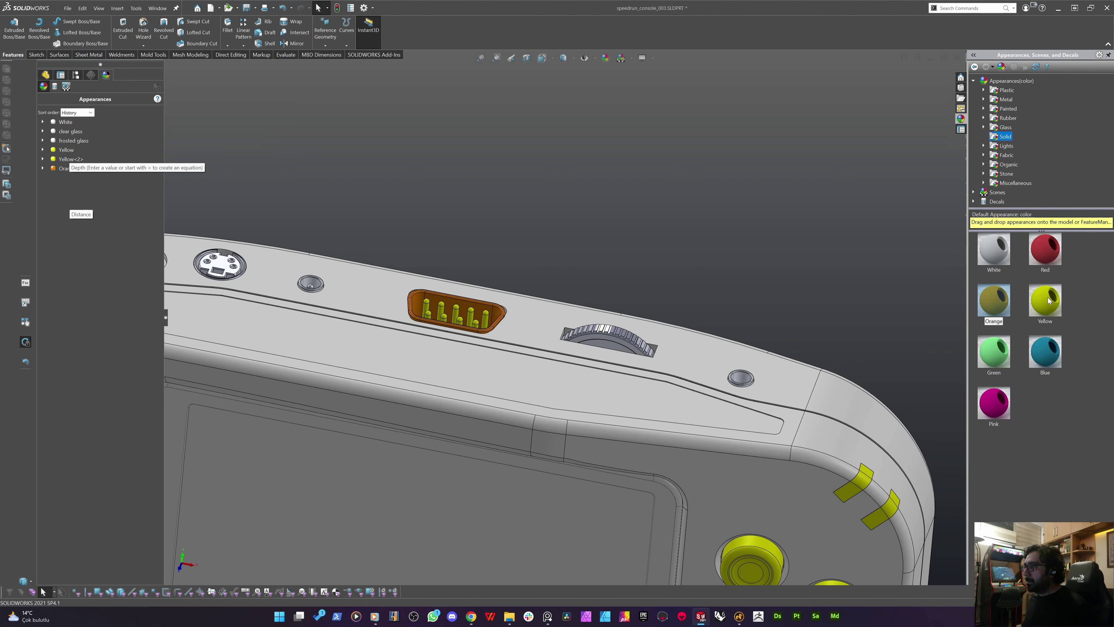
drag(1048, 300, 619, 336)
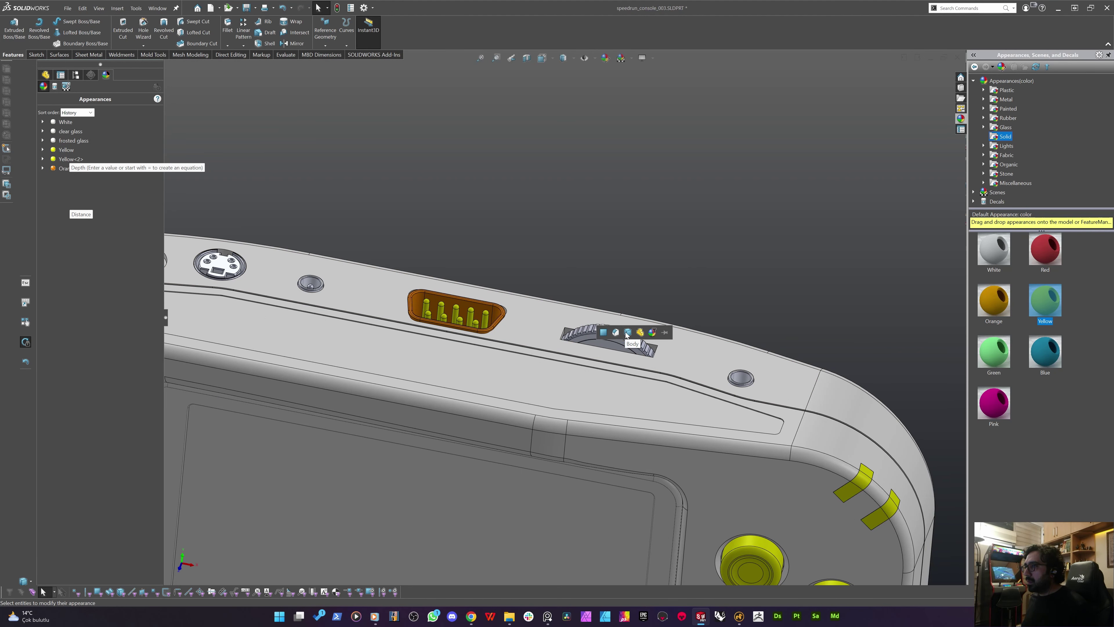
click(627, 334)
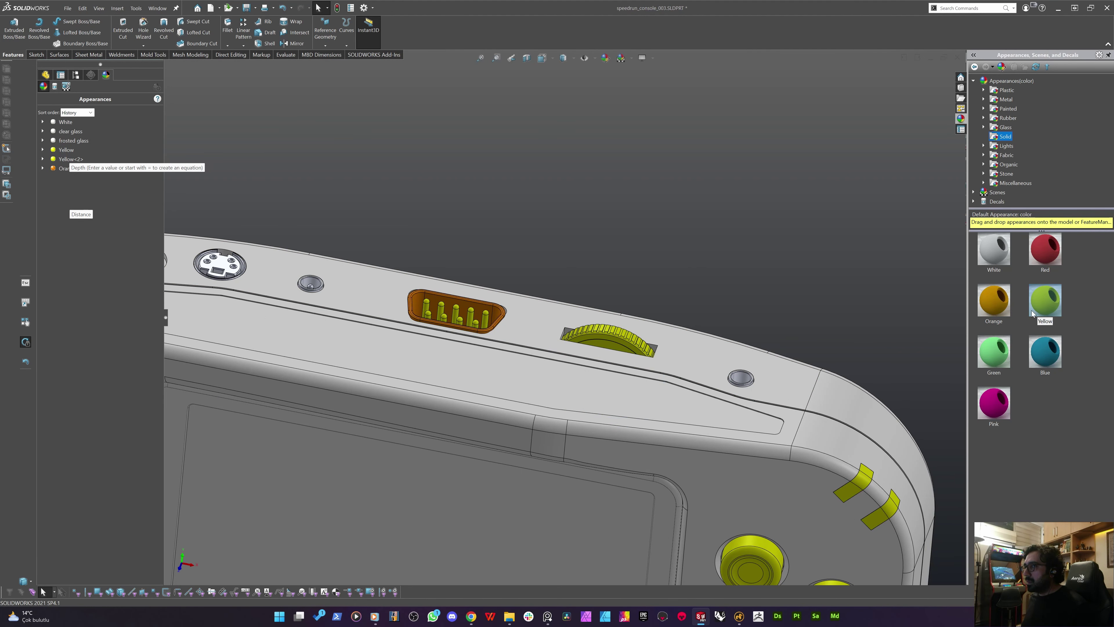
drag(1048, 300, 740, 378)
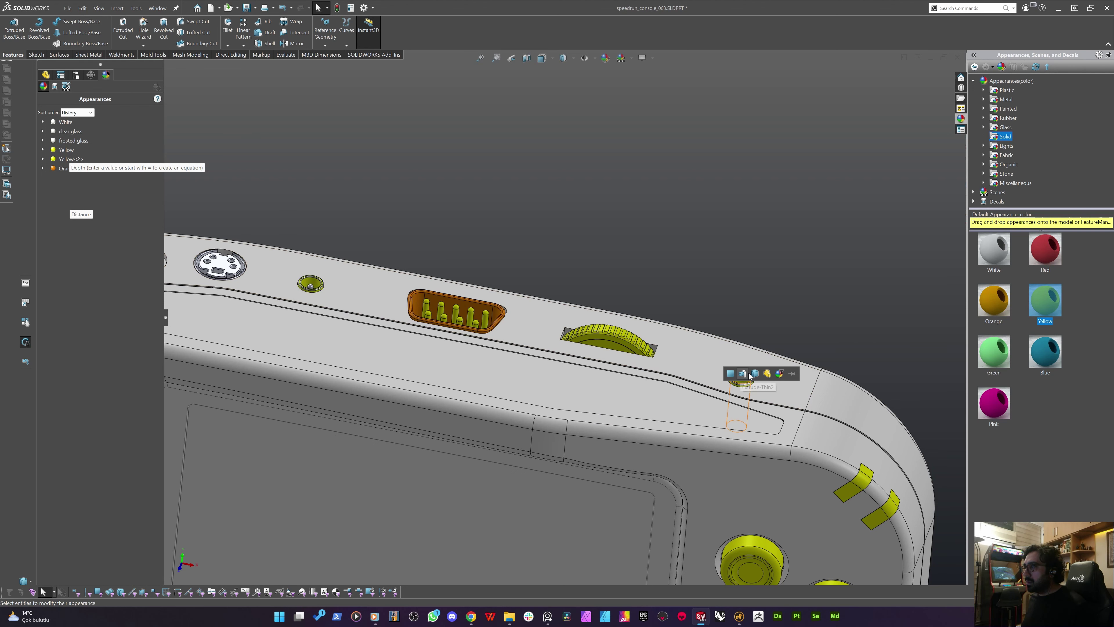
Apply Yellow to the center pin of the small round jack on the top edge and Orange to its surrounding sleeve
scroll(500, 407, up, 5)
scroll(425, 309, down, 7)
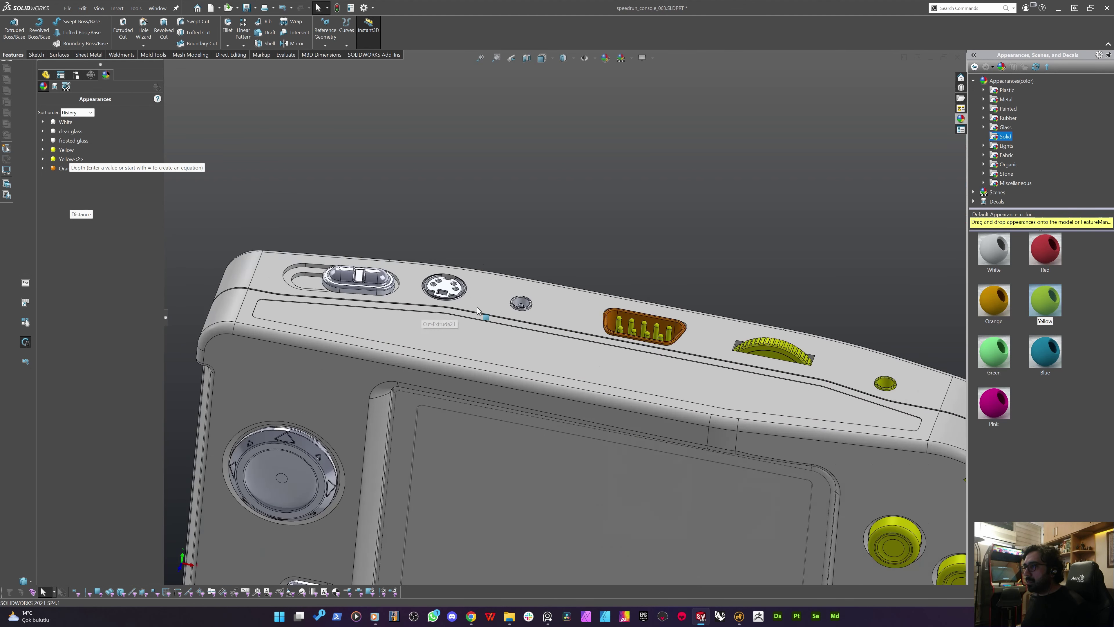
drag(1060, 293, 587, 332)
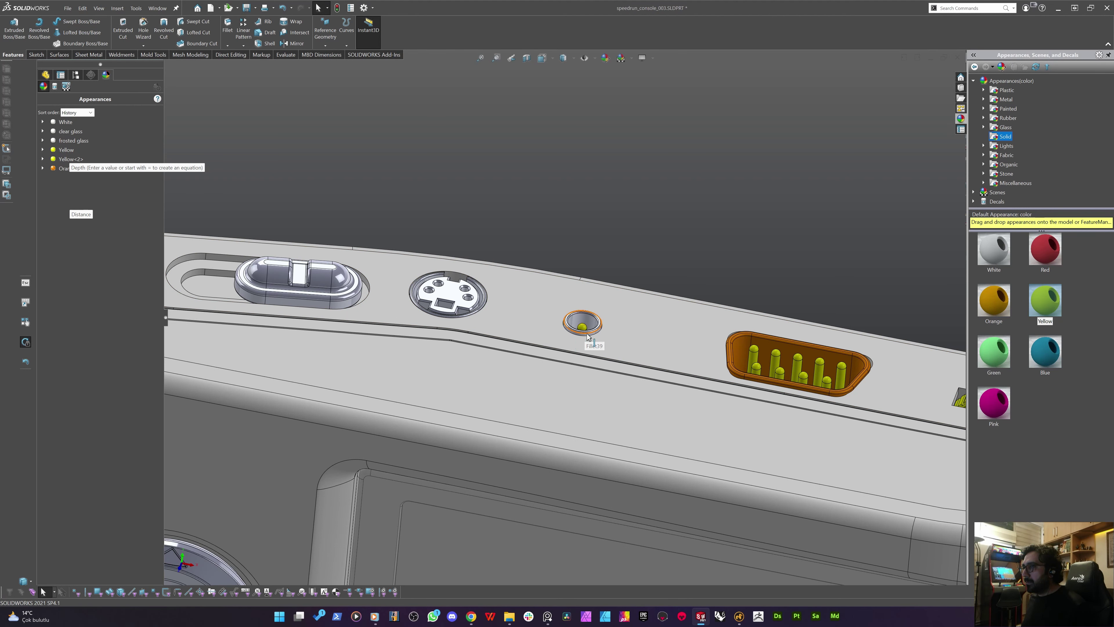
scroll(587, 335, down, 8)
middle_drag(581, 334, 578, 373)
drag(1008, 306, 579, 300)
click(586, 306)
scroll(566, 347, up, 6)
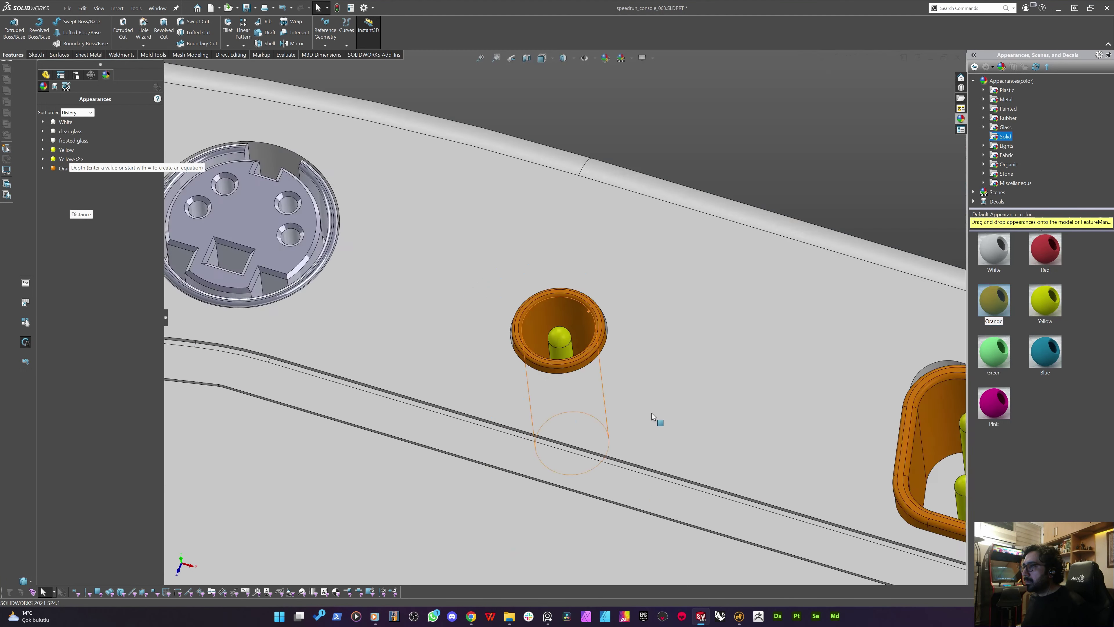
Try the Orange solid color on the inner insert of the large round connector on the top edge
scroll(434, 347, down, 4)
drag(1009, 302, 582, 258)
click(579, 254)
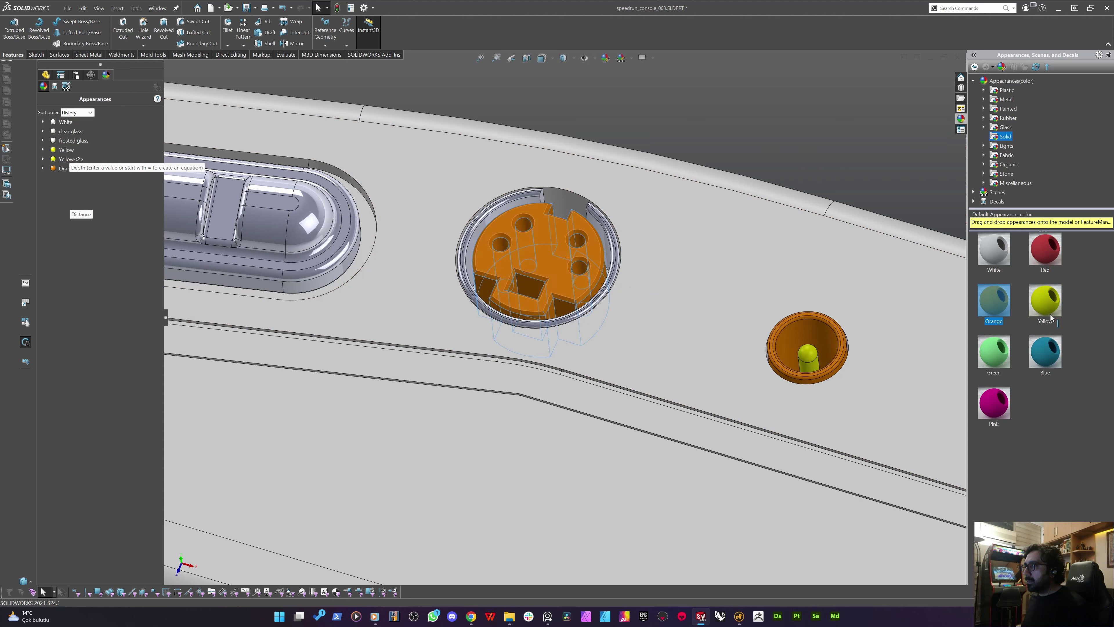
Apply Yellow to the inner insert body of the large round connector and Orange to its outer ring body
drag(1046, 300, 551, 251)
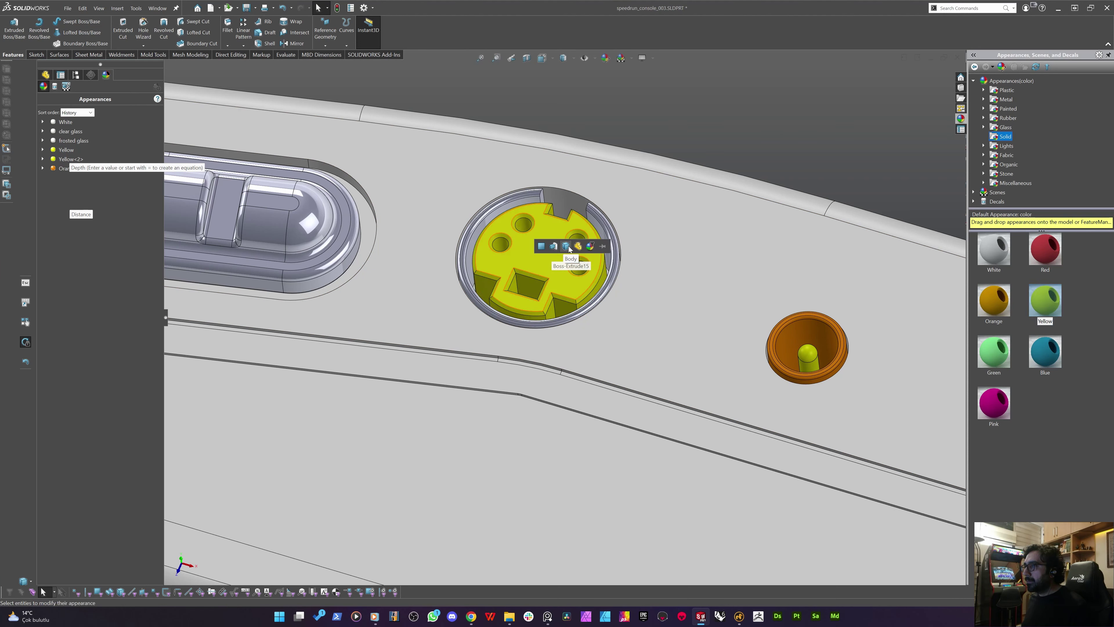
click(579, 254)
drag(994, 301, 518, 208)
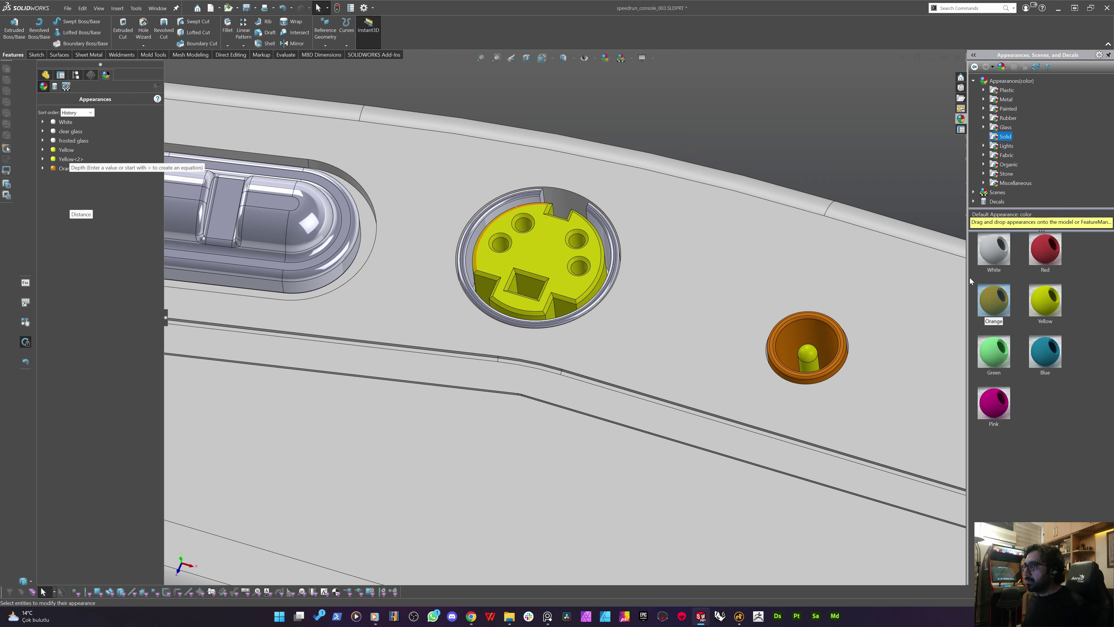
drag(896, 292, 512, 203)
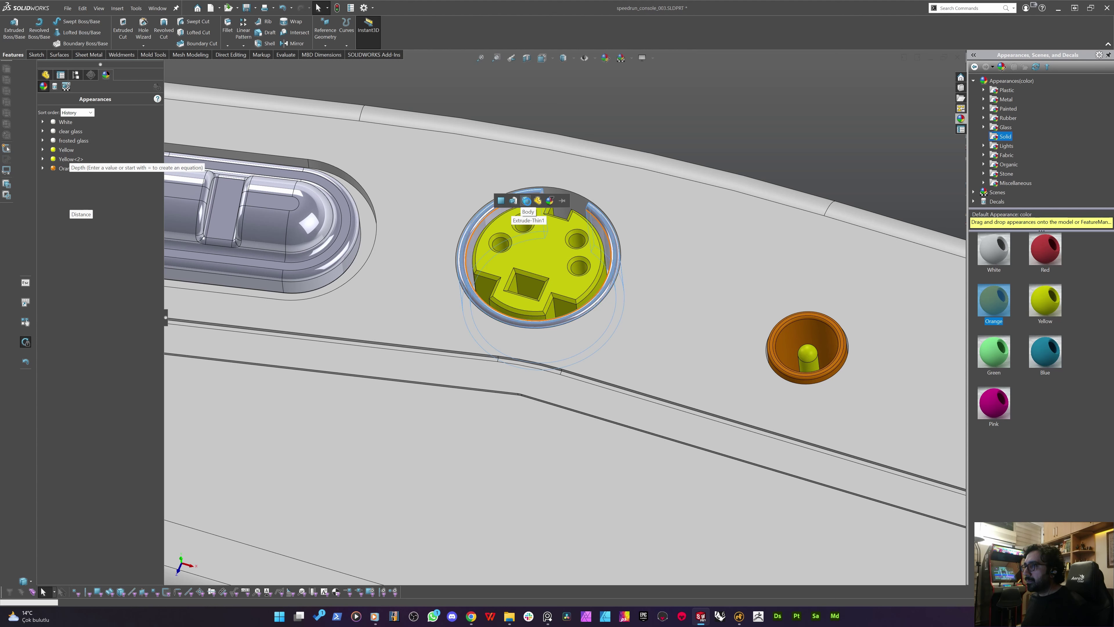
click(526, 201)
Apply the Yellow solid color to the slide switch body on the console's top edge
scroll(668, 311, up, 5)
scroll(667, 312, up, 1)
scroll(453, 283, down, 4)
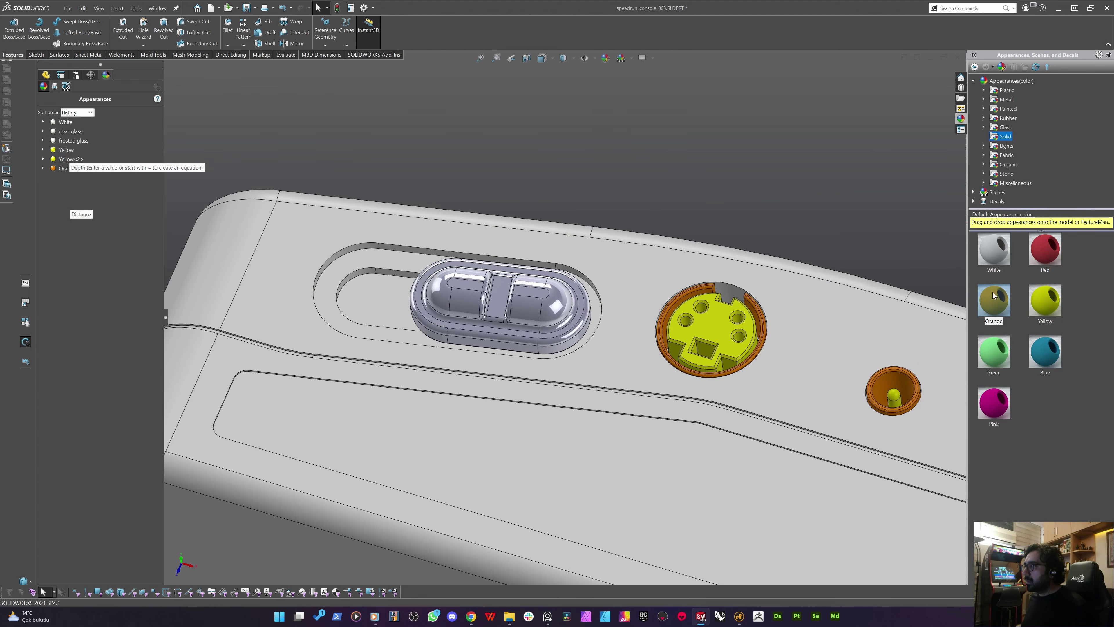
drag(1046, 300, 529, 293)
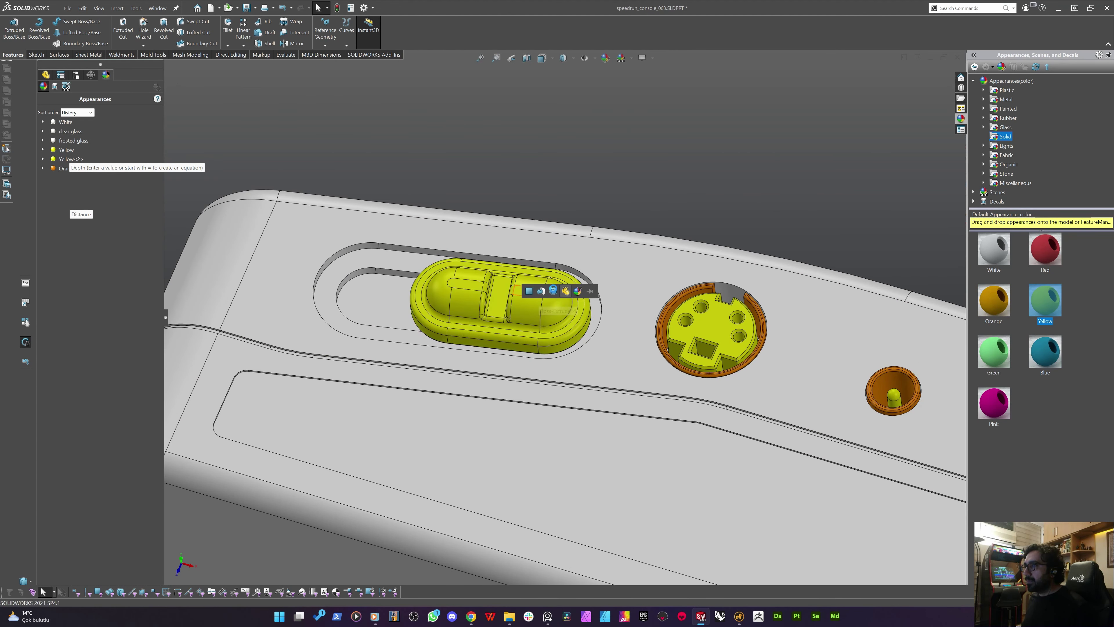
click(554, 292)
Apply the Yellow solid color to the round directional pad body on the console's front face
scroll(460, 253, up, 5)
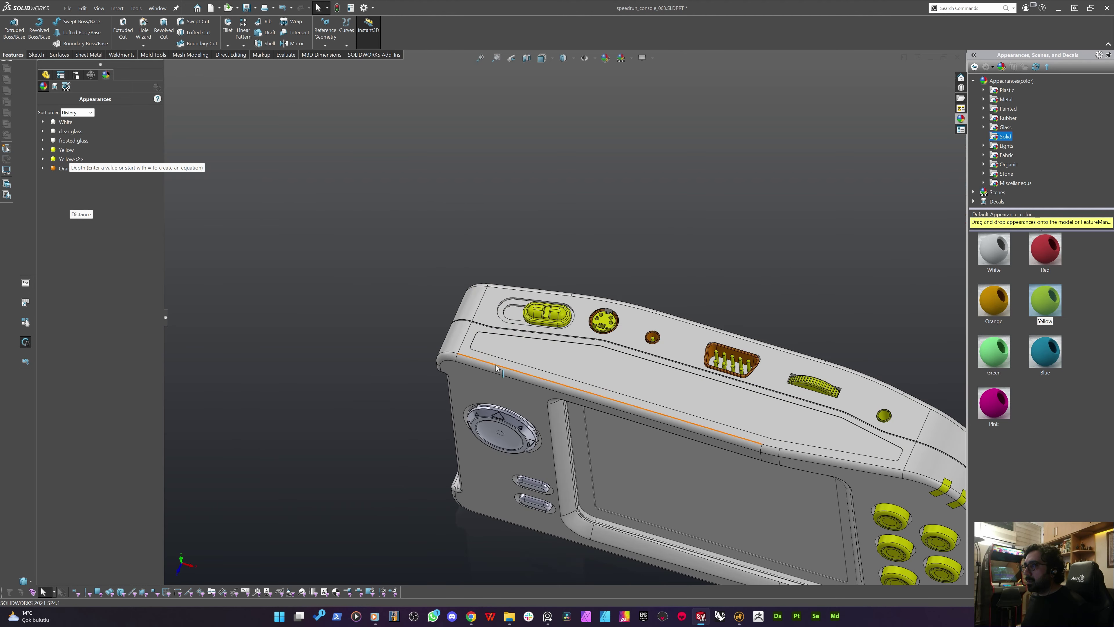
middle_drag(460, 253, 503, 244)
scroll(484, 454, up, 3)
scroll(491, 473, down, 3)
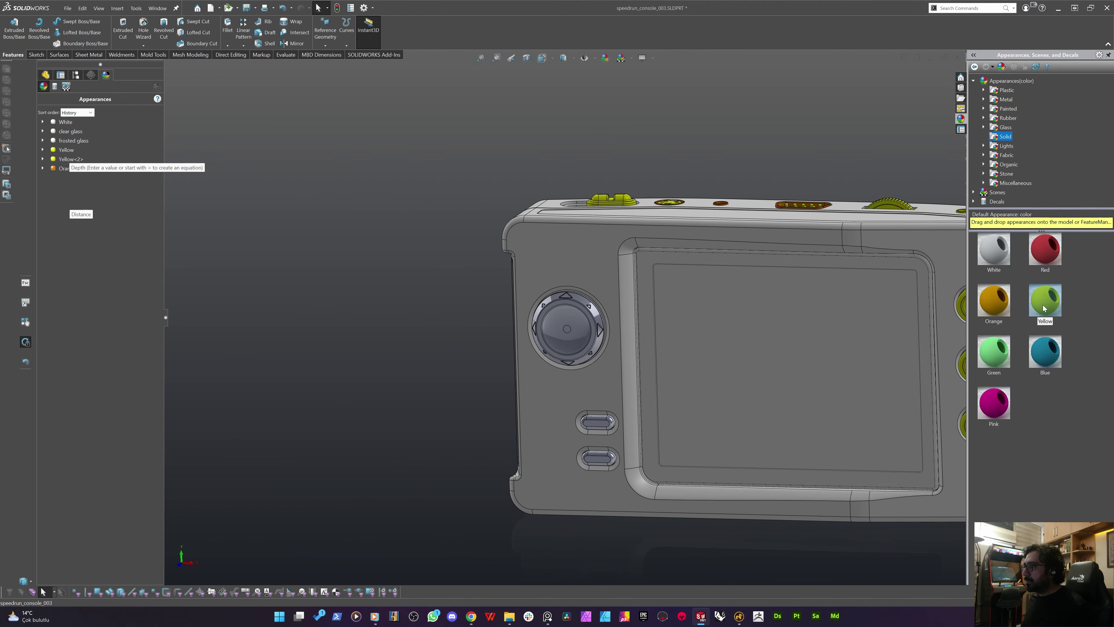
drag(1043, 307, 567, 324)
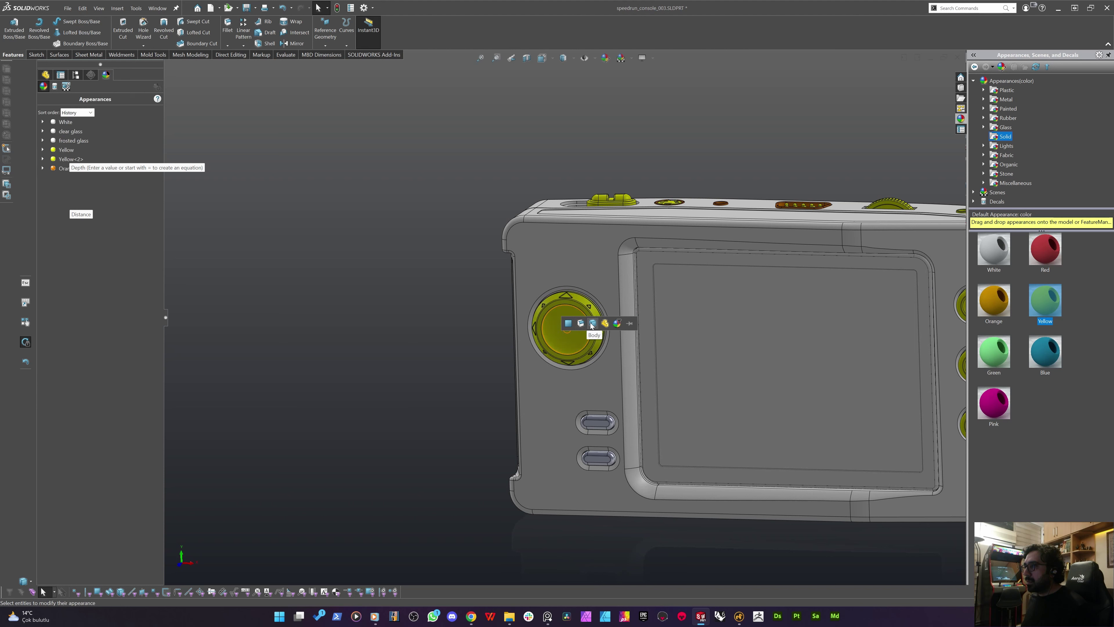
click(592, 324)
Apply the Yellow solid color to the two small oval buttons below the directional pad
drag(1045, 303, 599, 425)
click(612, 421)
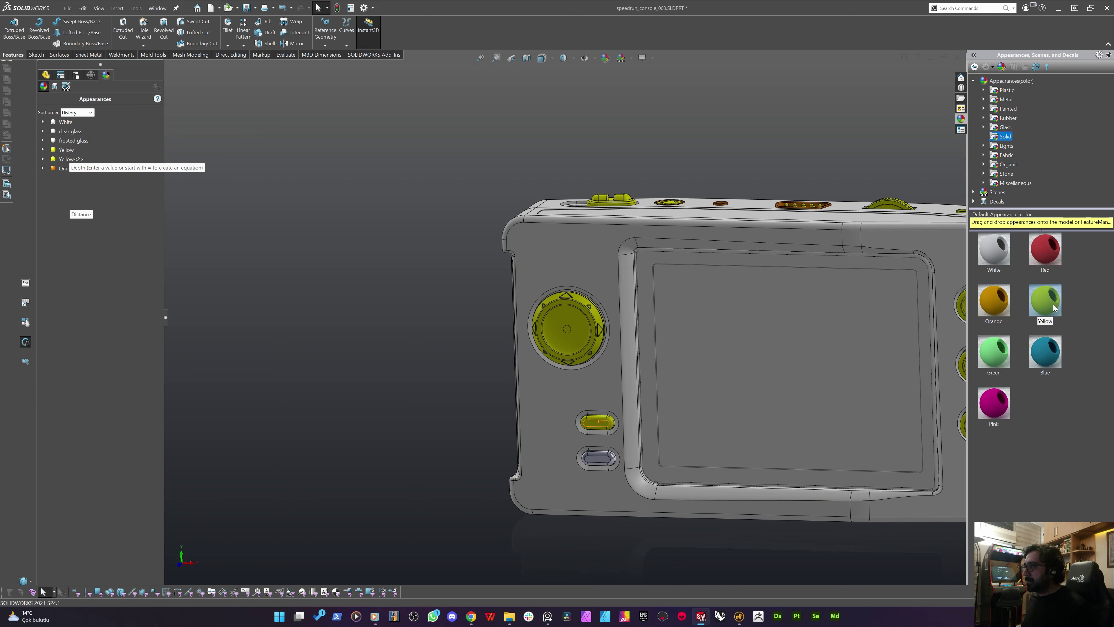
drag(1045, 303, 607, 459)
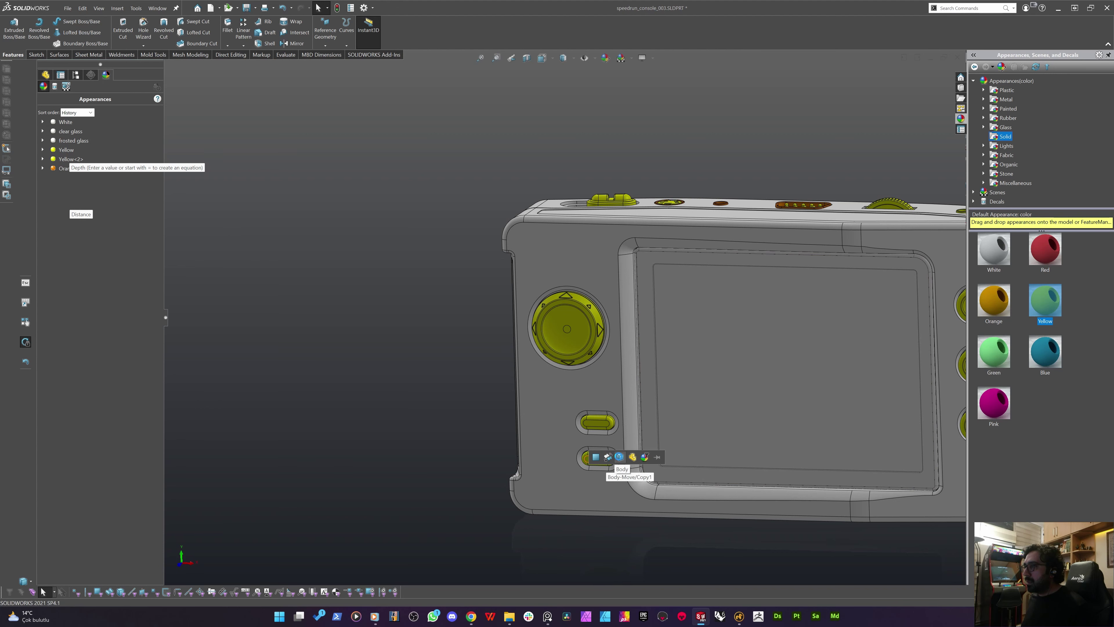
click(608, 458)
Examine the colored console as a whole and inspect the directional pad's triangular markings up close
key(f)
middle_drag(568, 326, 638, 285)
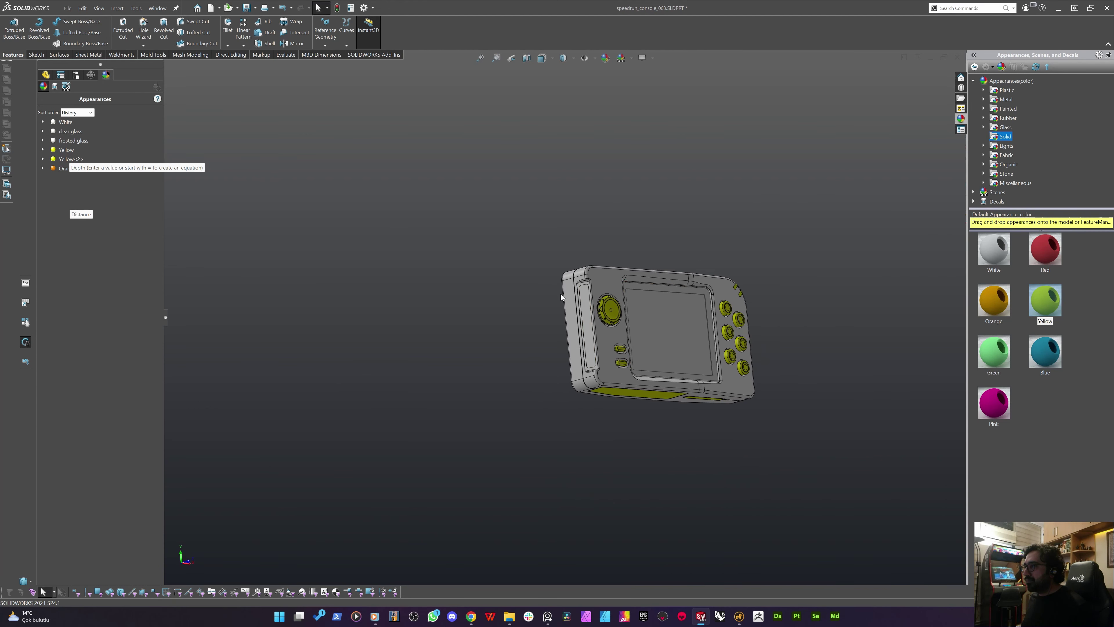
scroll(616, 292, down, 10)
middle_drag(517, 386, 481, 395)
scroll(448, 401, up, 8)
scroll(529, 346, down, 7)
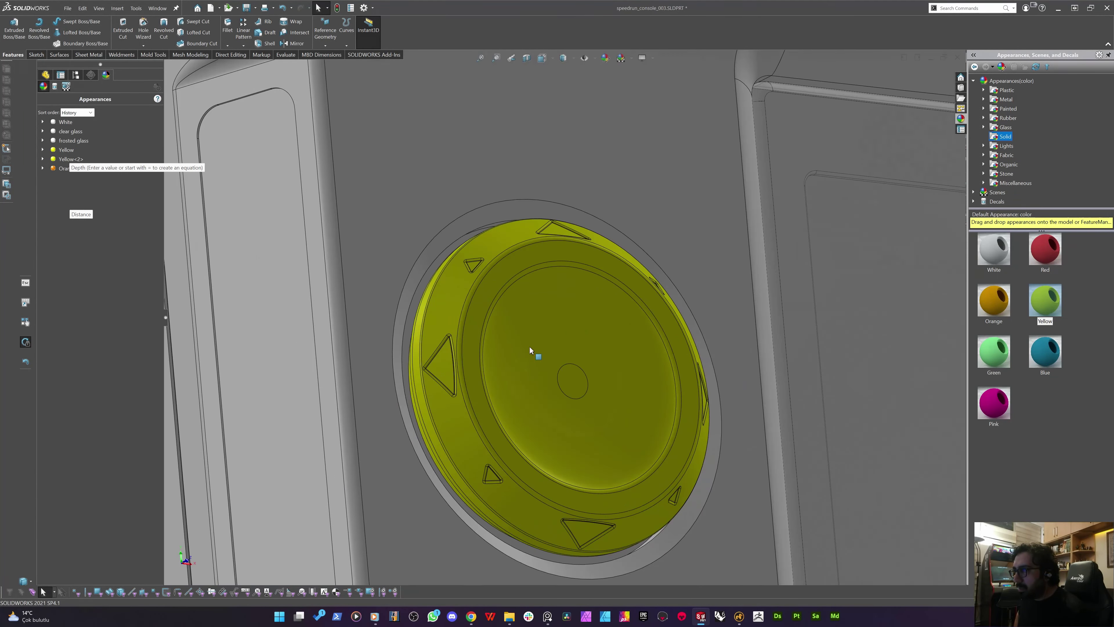
click(566, 382)
mouse_move(566, 382)
middle_down()
mouse_move(539, 426)
mouse_move(400, 425)
middle_up()
click(284, 238)
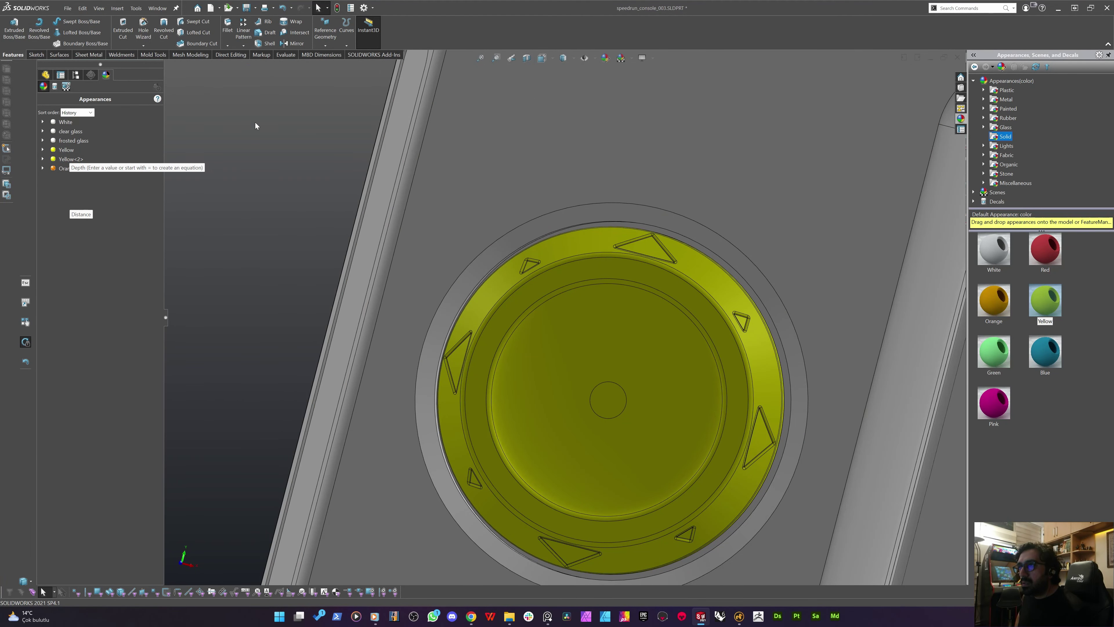
Scale the round directional pad body uniformly about its centroid by a factor of 0.8
middle_drag(621, 336, 428, 224)
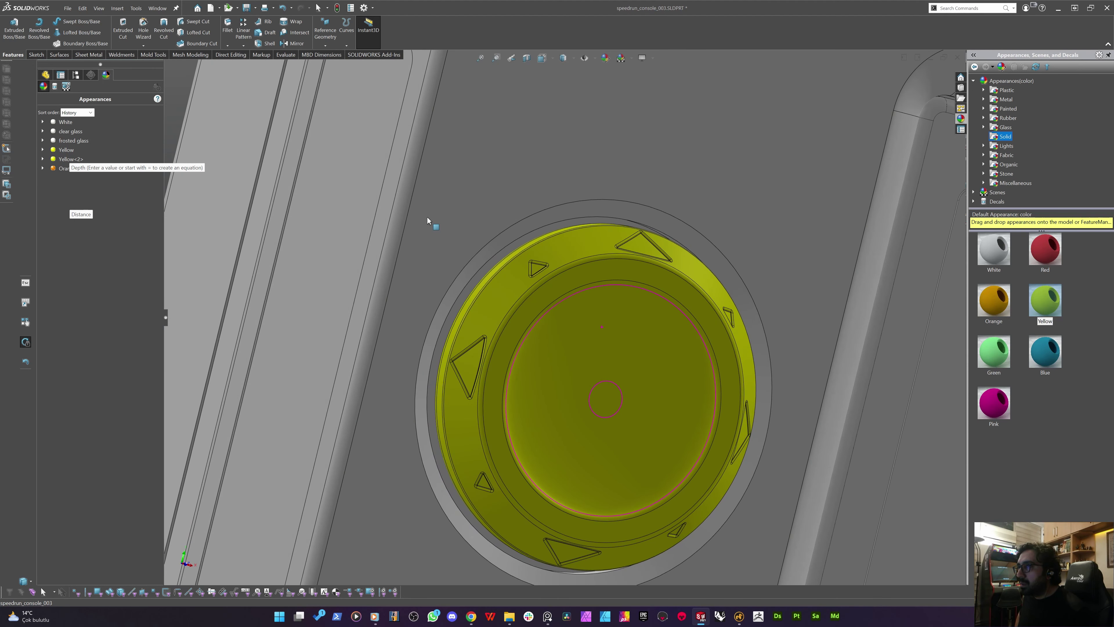
click(117, 8)
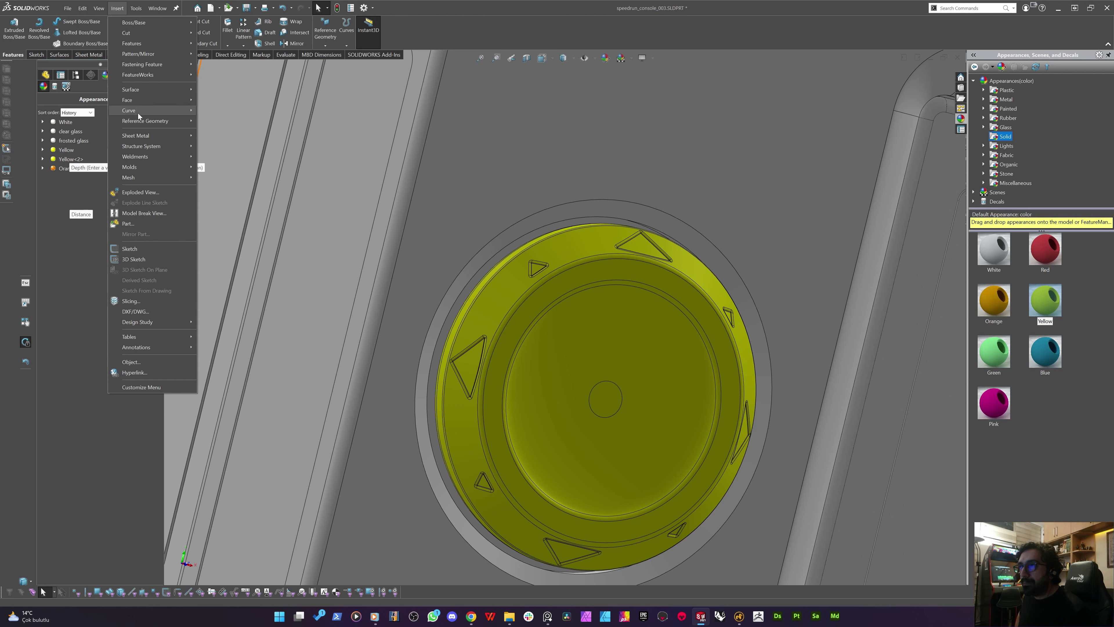
mouse_move(143, 138)
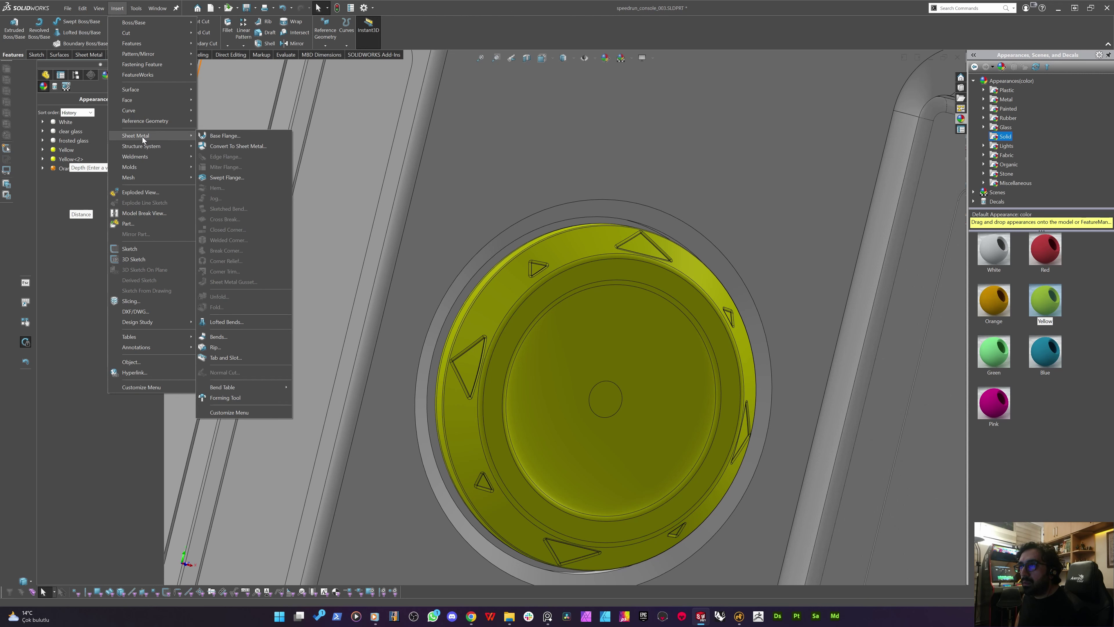
mouse_move(145, 45)
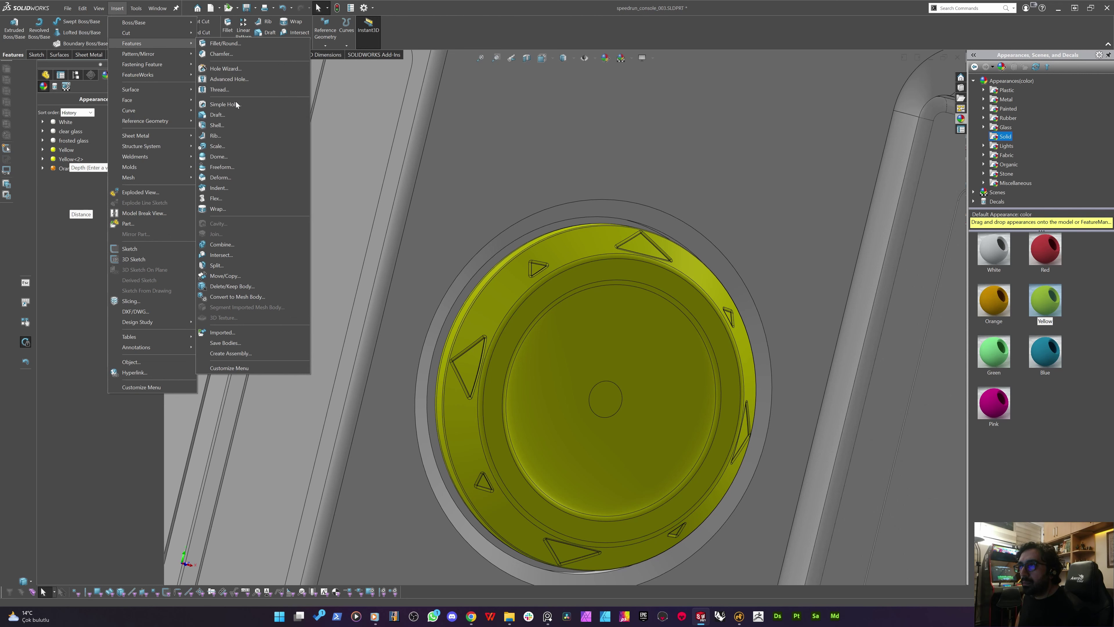
click(221, 146)
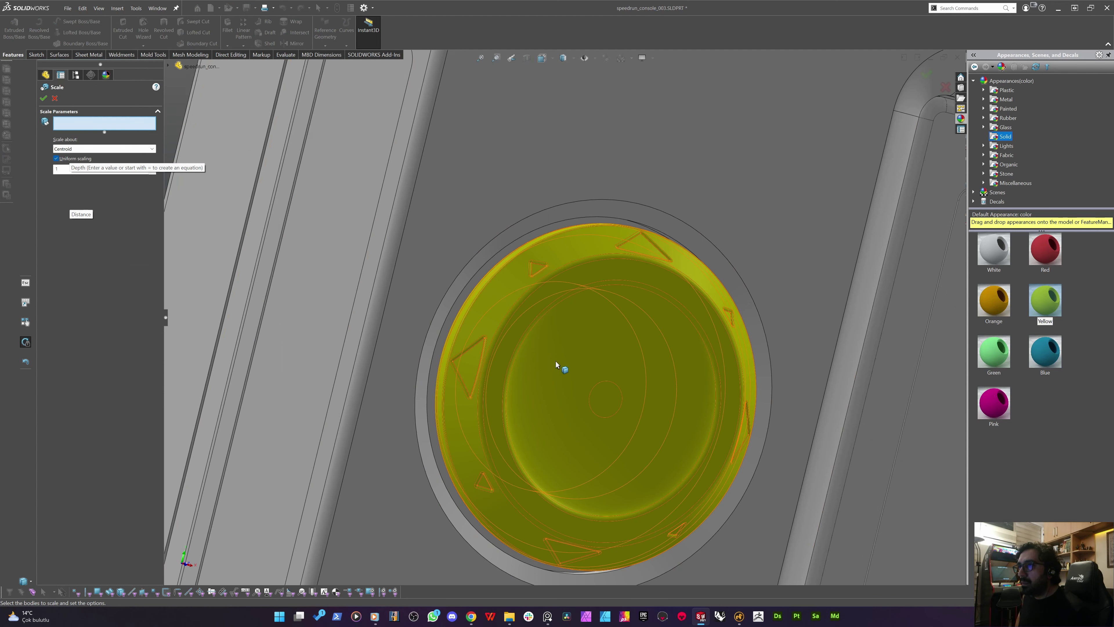
click(512, 338)
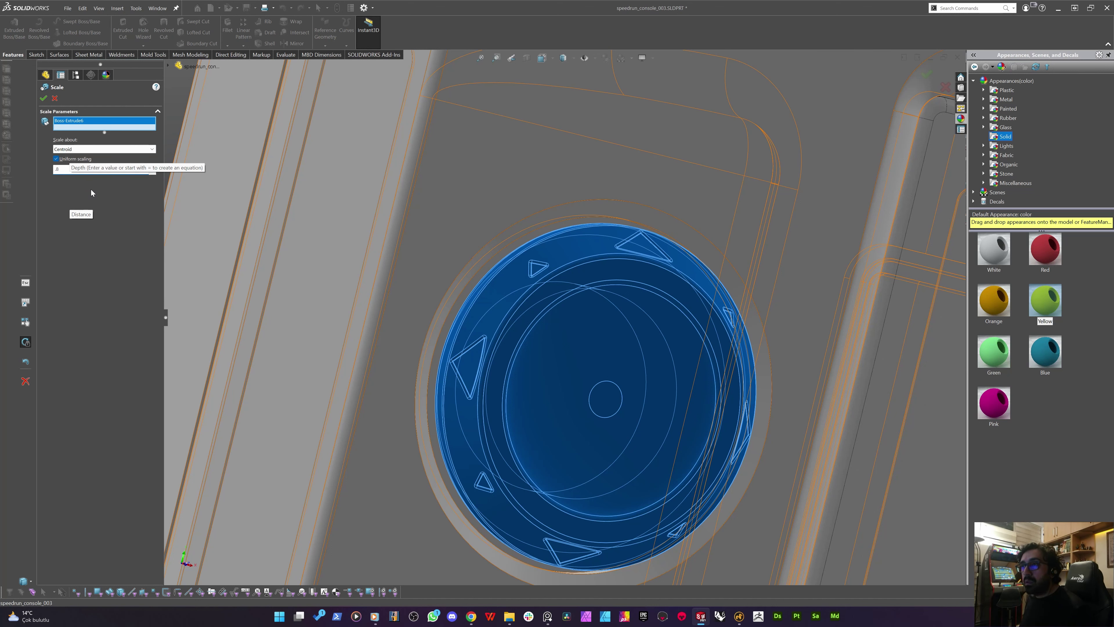
click(46, 100)
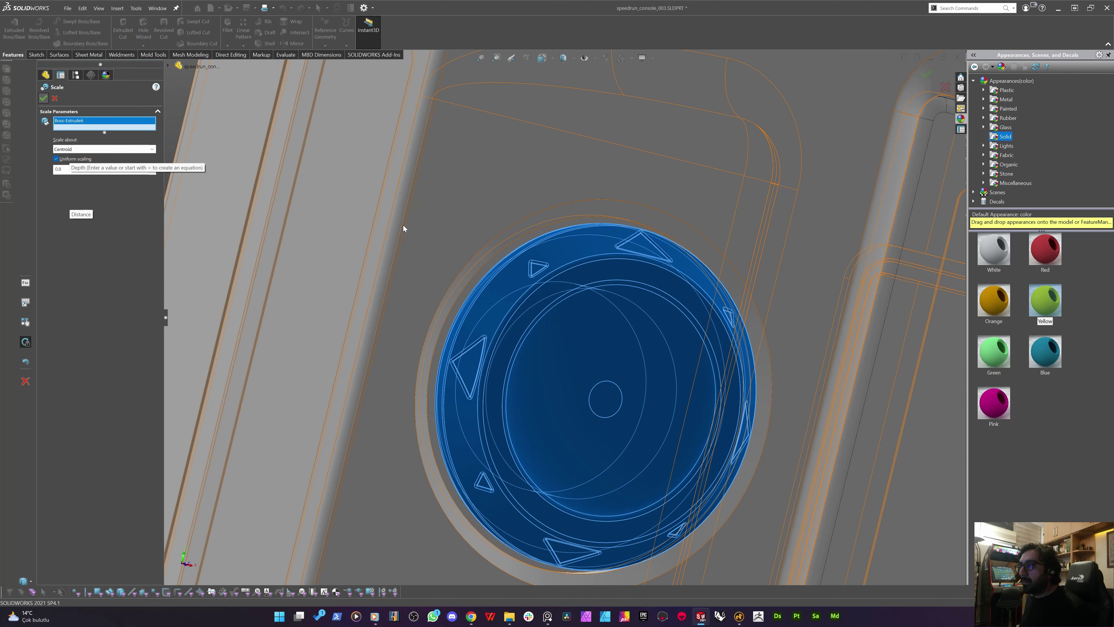
key(Return)
Change the directional pad's scale feature to non-uniform scaling with factors X 0.85, Y 0.85 and Z 1
middle_drag(494, 251, 526, 272)
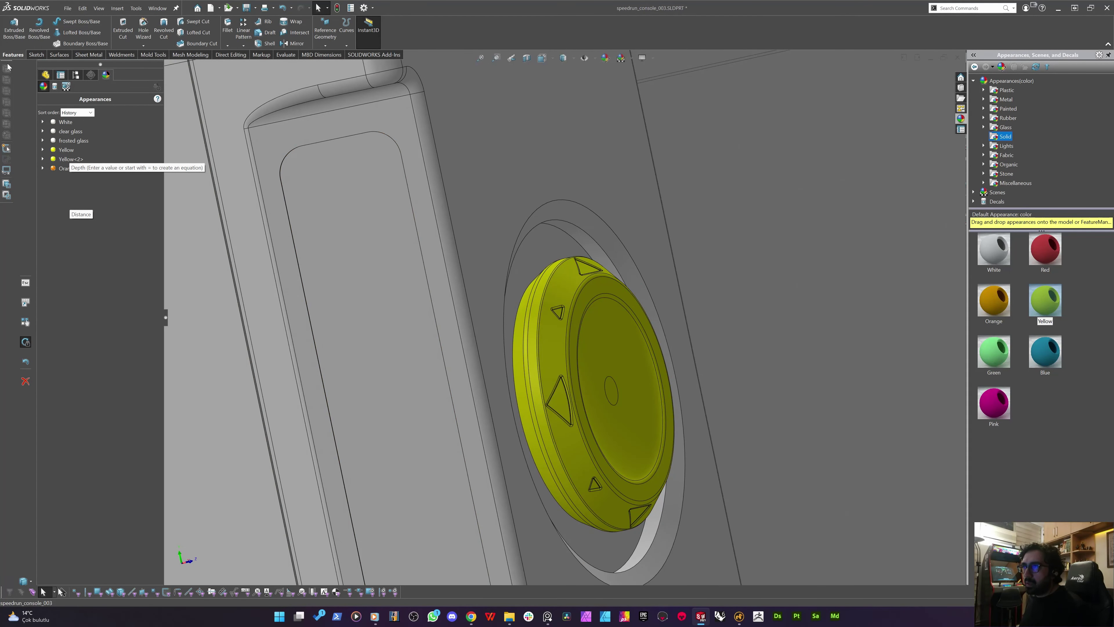
click(45, 75)
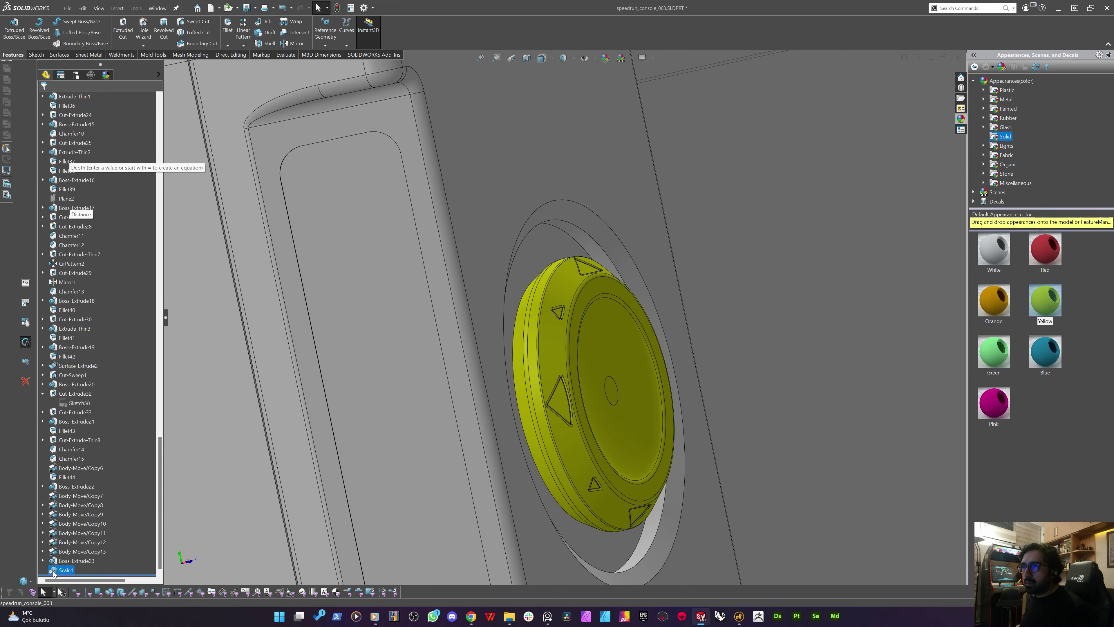
right_click(57, 571)
click(67, 420)
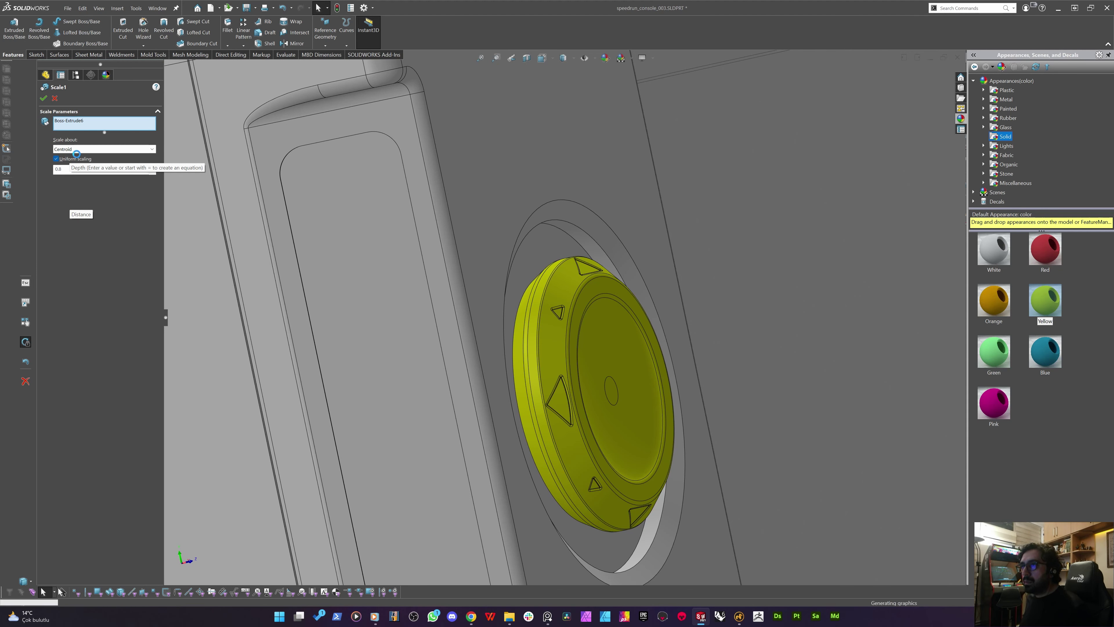
click(56, 159)
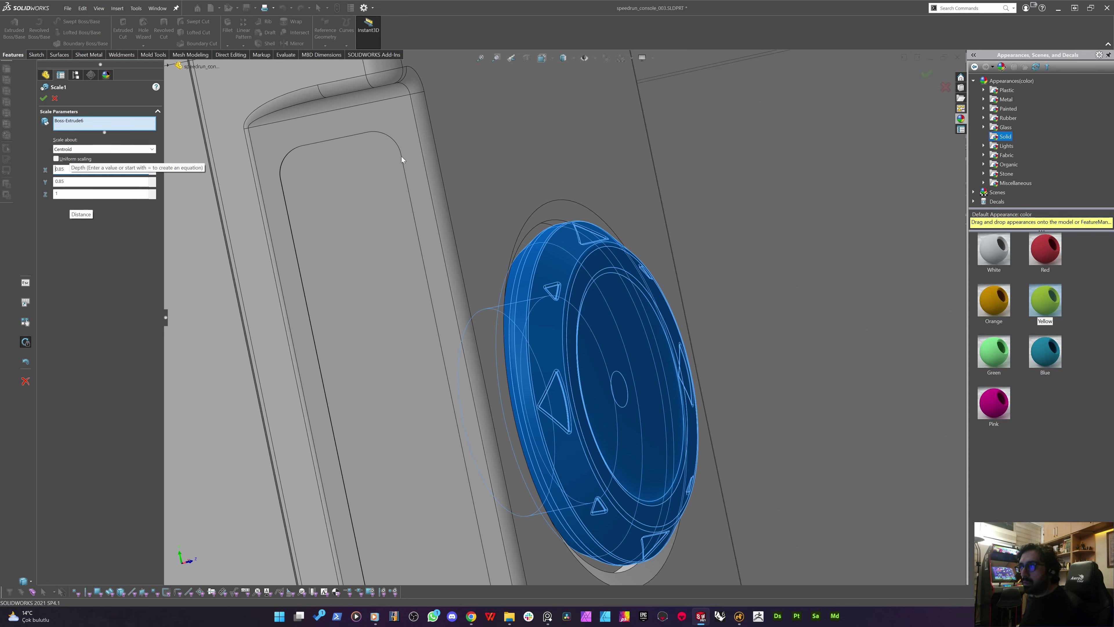
key(Return)
Move the scaled directional pad body about 1.8 mm outward along Z, without making a copy
middle_drag(519, 253, 425, 309)
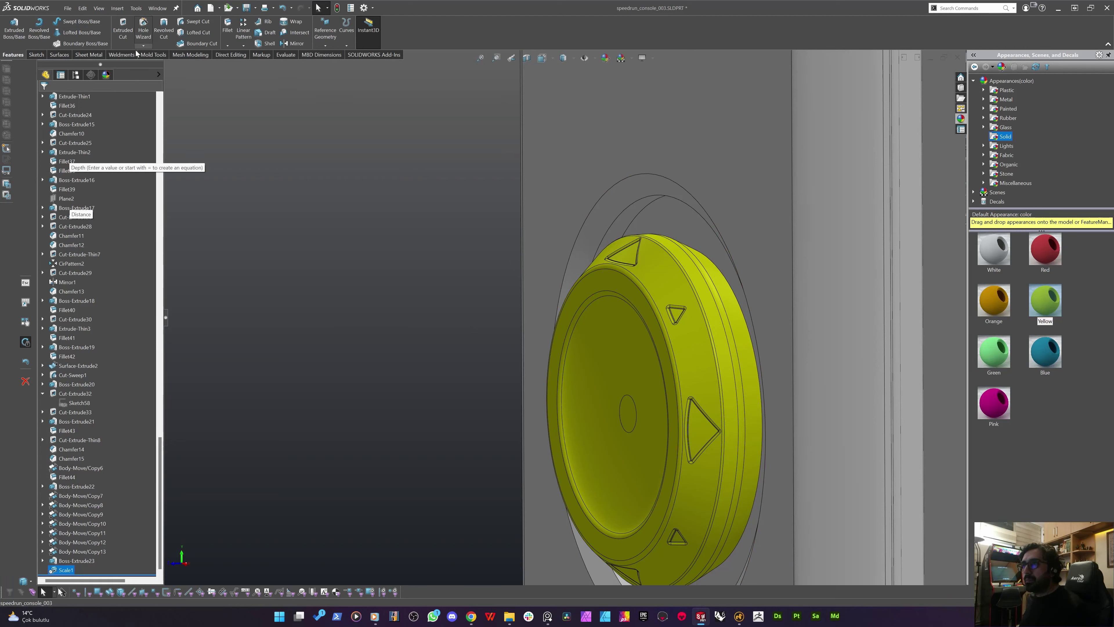
click(231, 55)
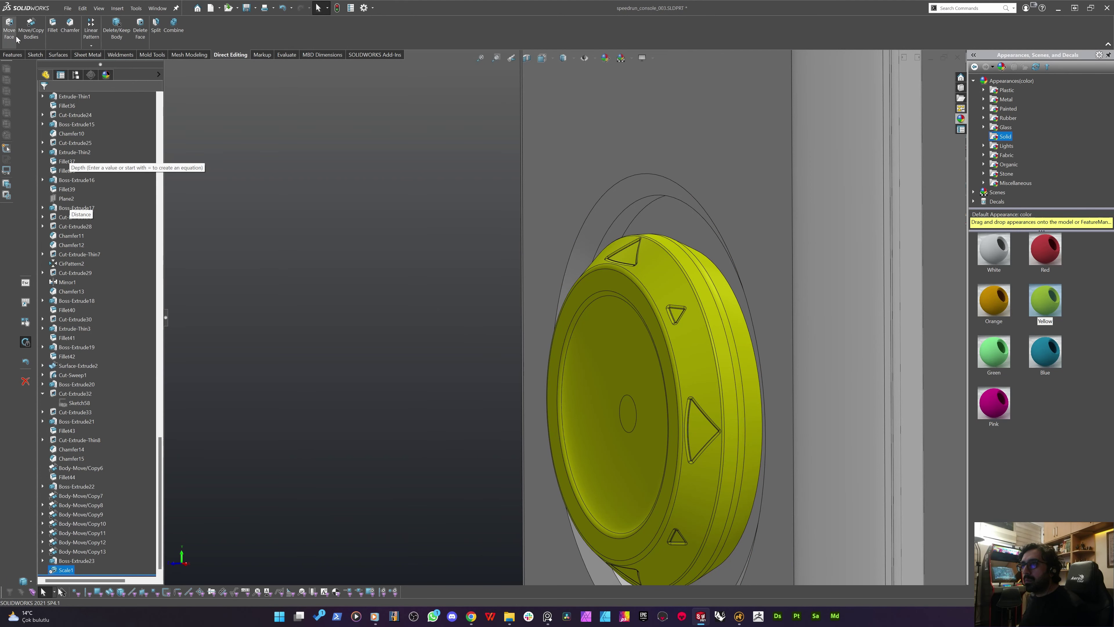
click(31, 29)
click(635, 362)
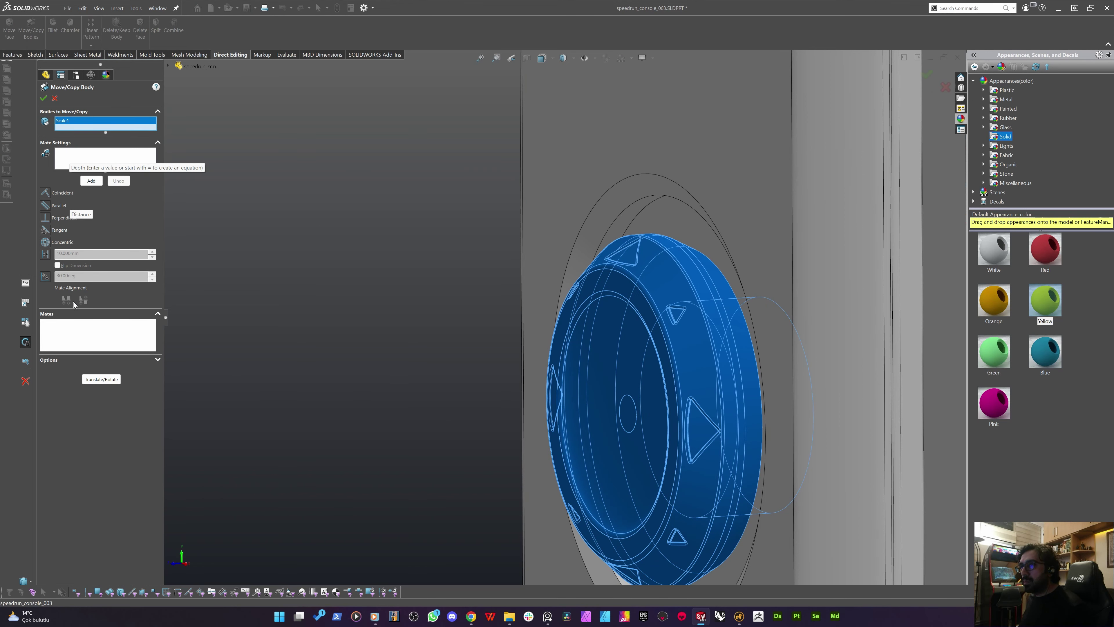
click(92, 380)
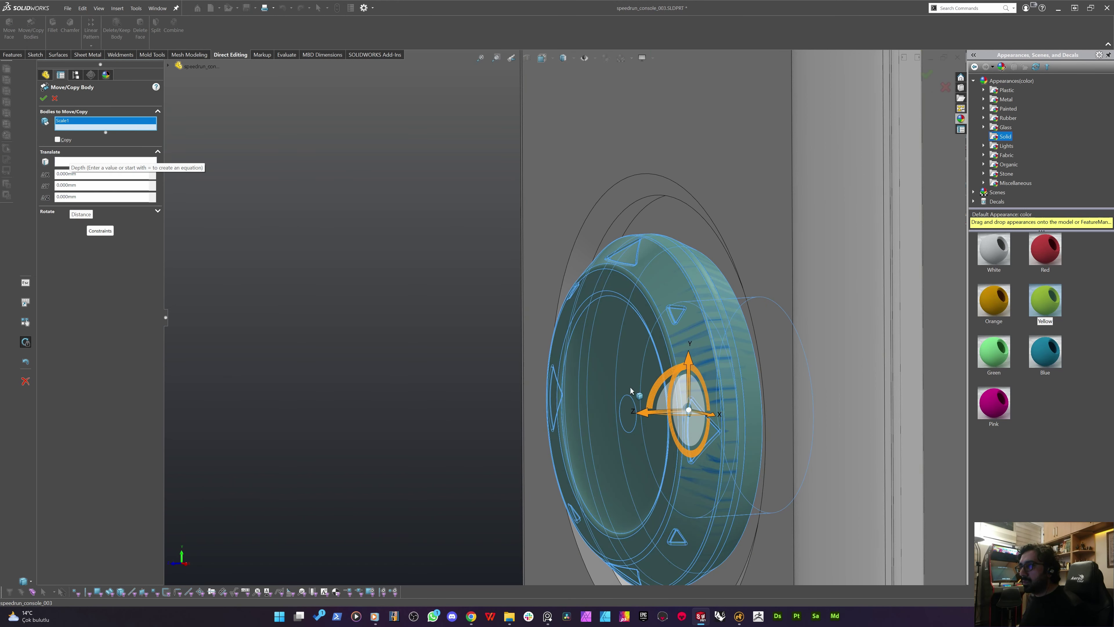
drag(644, 415, 614, 417)
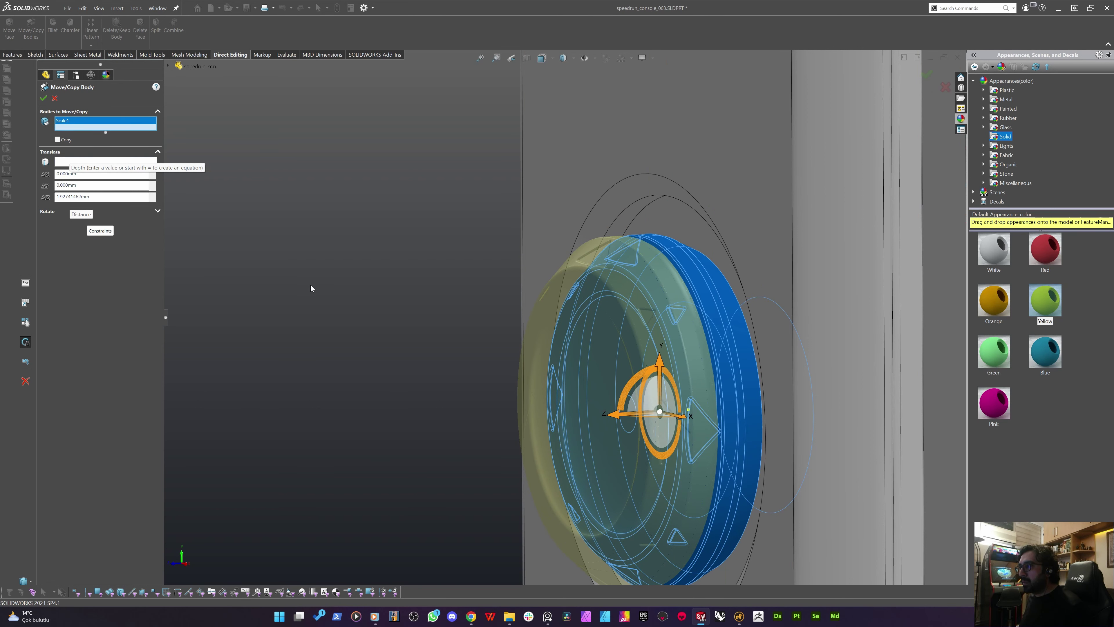
key(Return)
Inspect the directional pad's rim and its clearance to the surrounding recess from the side and the front
middle_drag(392, 280, 509, 391)
scroll(542, 306, down, 6)
scroll(622, 344, down, 6)
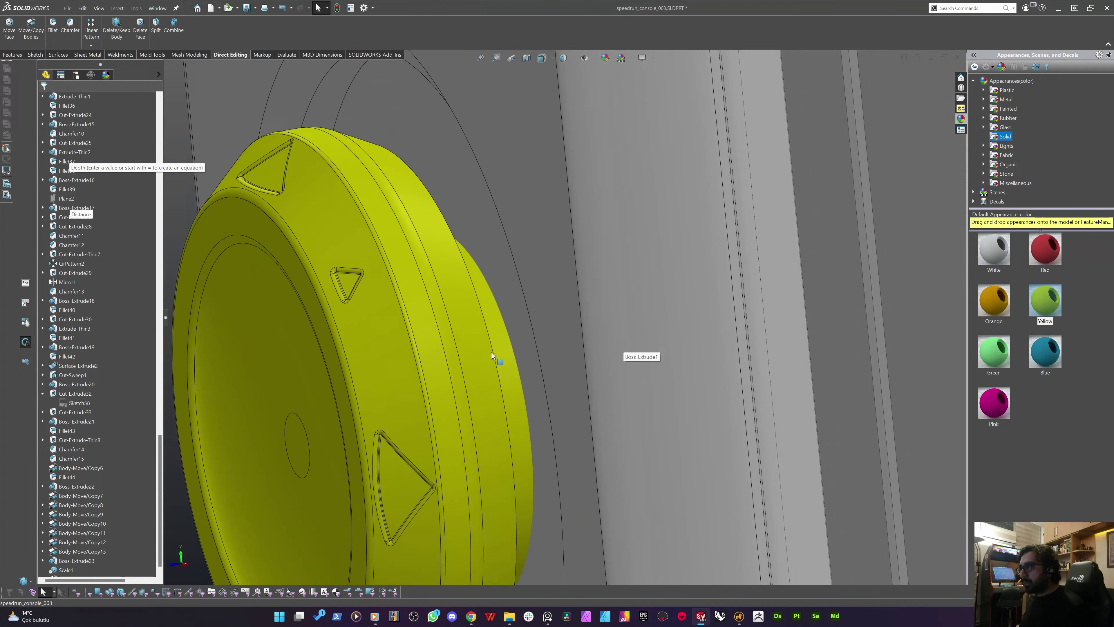
middle_click(491, 352)
middle_drag(491, 353, 572, 337)
scroll(572, 337, up, 5)
middle_click(437, 347)
middle_drag(438, 347, 452, 315)
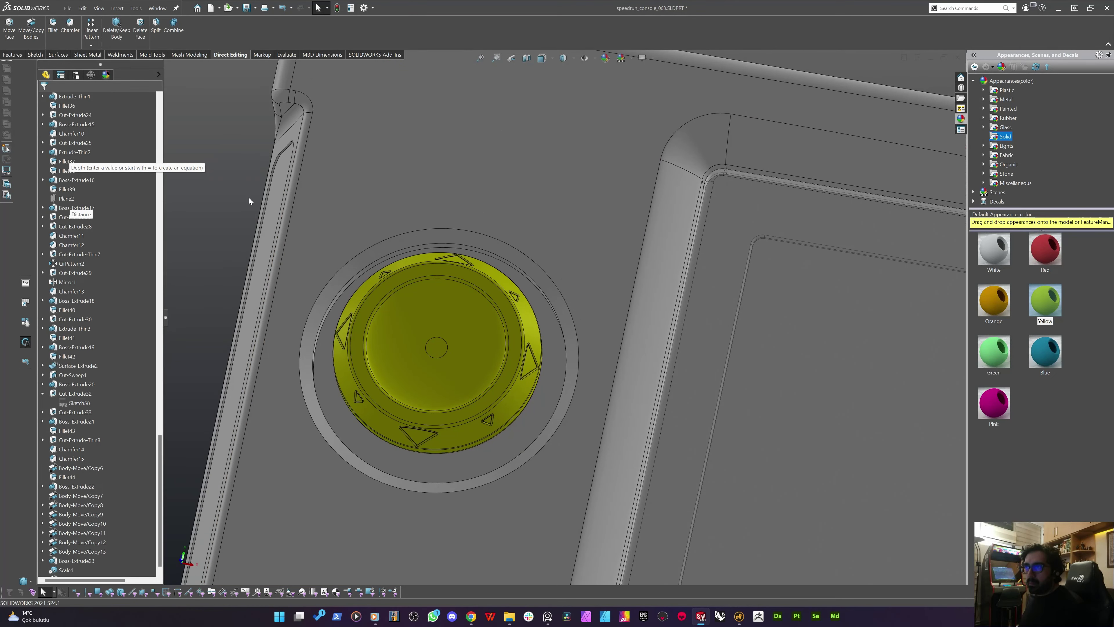
Start a sketch on the recess floor under the directional pad and convert the floor's circular outline into sketch entities
middle_drag(249, 198, 325, 345)
scroll(354, 381, down, 3)
click(382, 330)
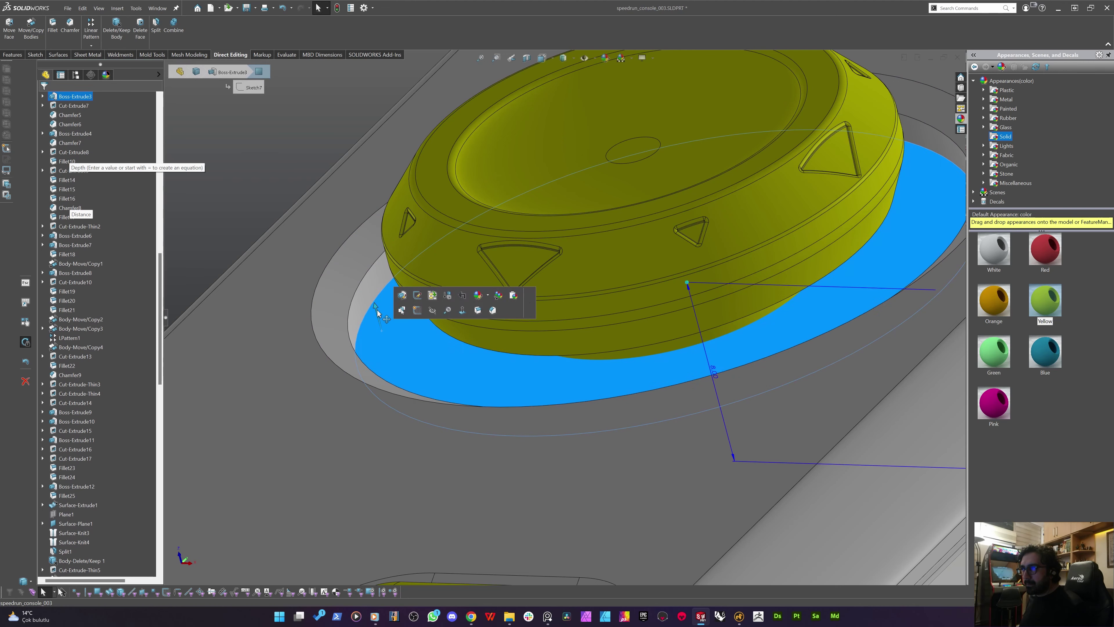
middle_drag(636, 382, 644, 352)
scroll(710, 392, up, 3)
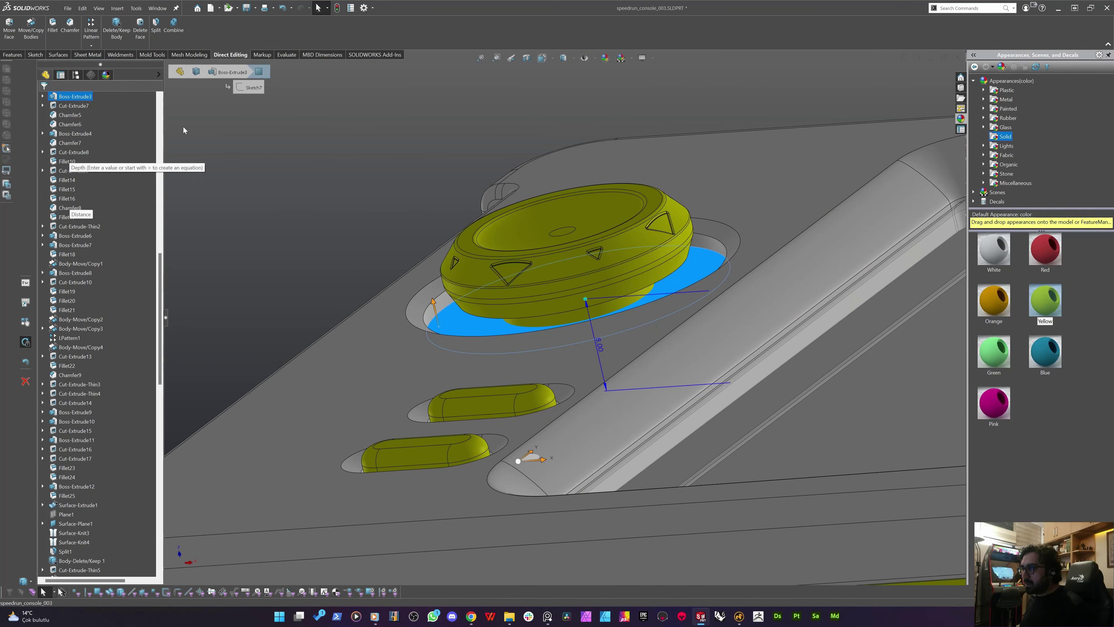
click(29, 55)
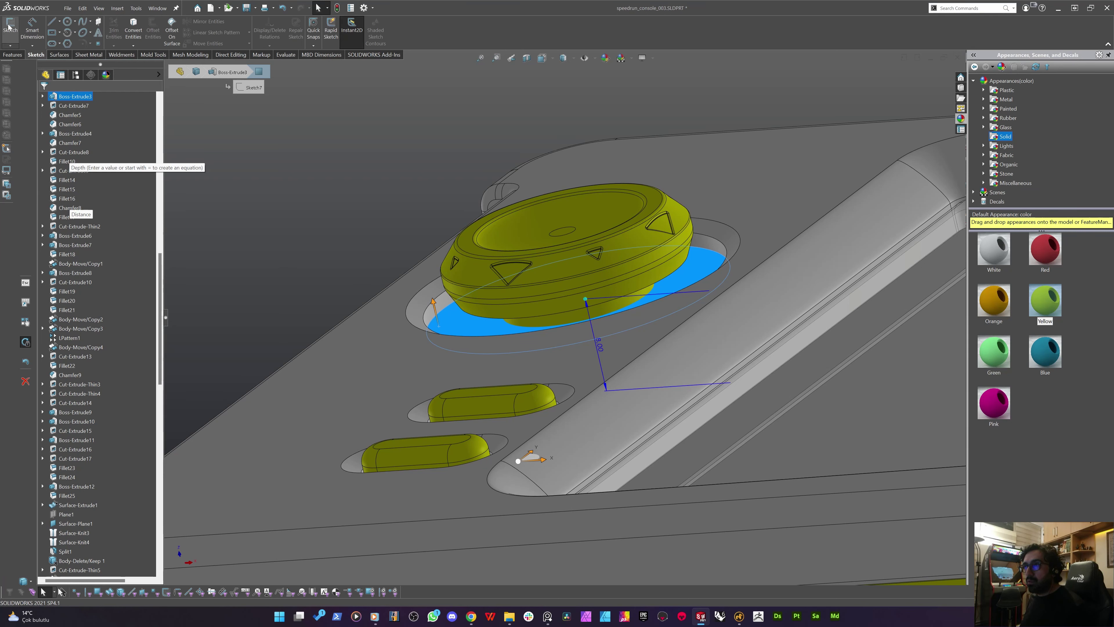
click(10, 25)
click(134, 29)
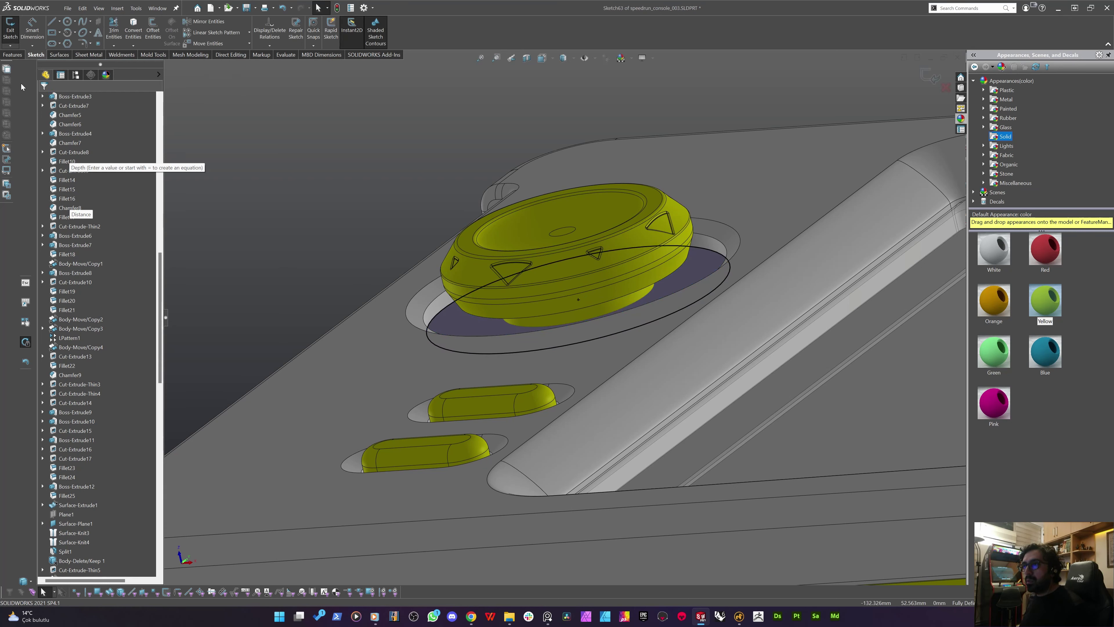
Set up a blind extruded cut 1 mm deep from the circular outline, then cancel the choice of bodies to keep
click(19, 55)
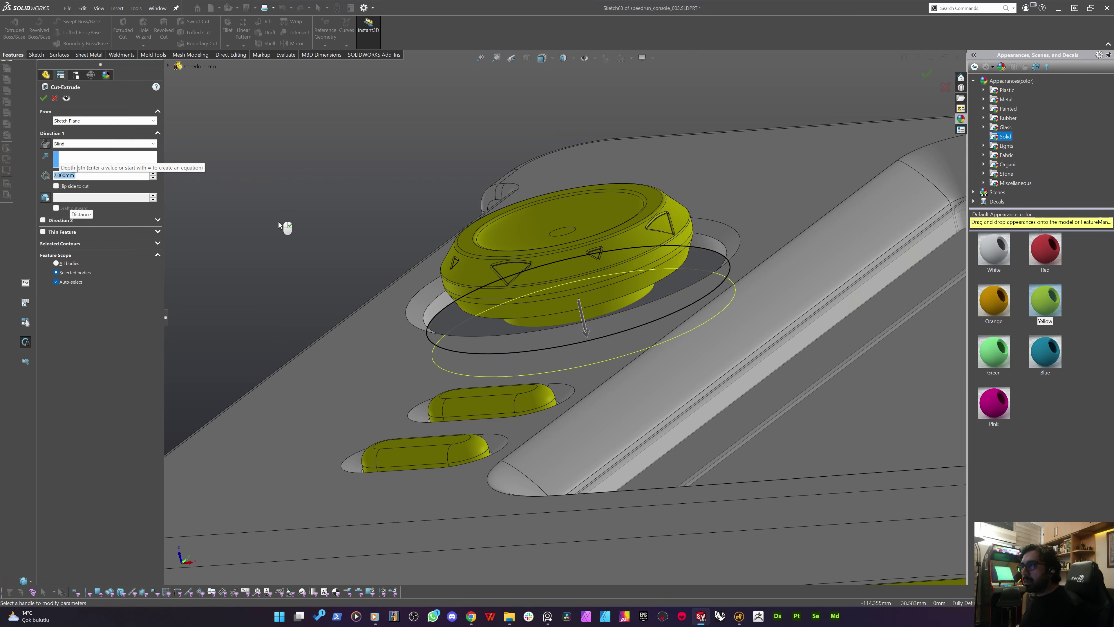
text(1)
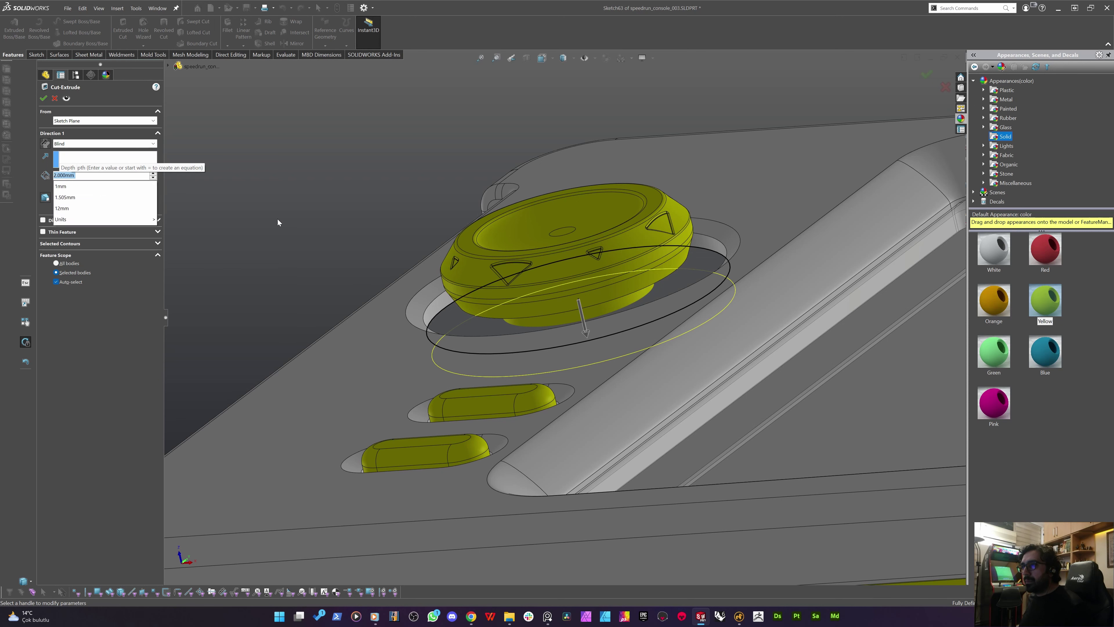
key(Return)
right_click(278, 219)
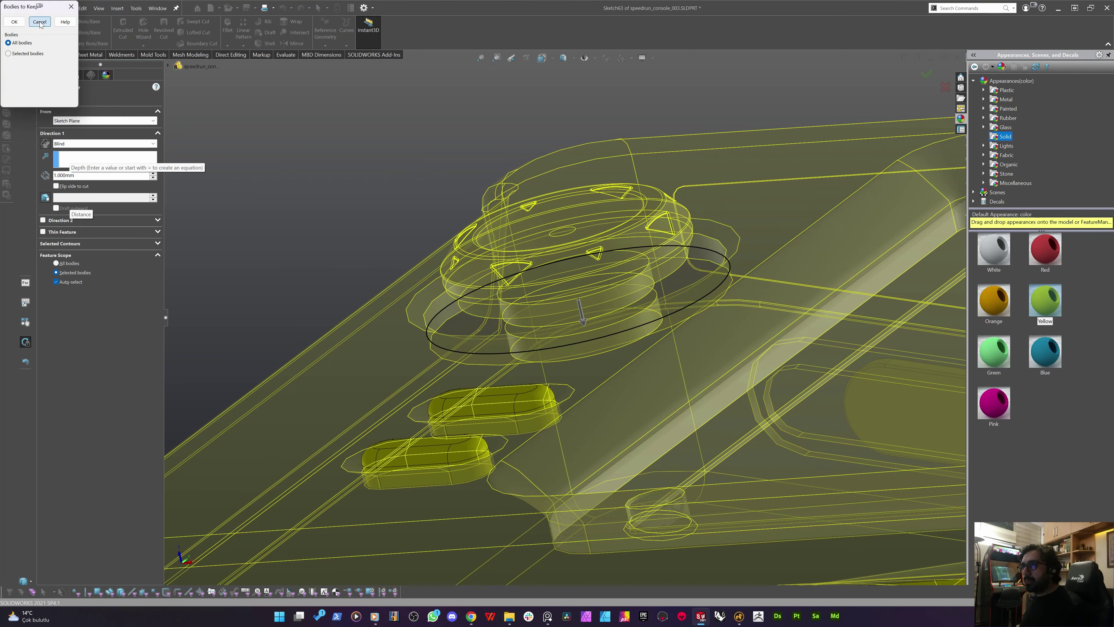
click(39, 22)
Turn off automatic body selection, limit the cut to the console's main shell body, and complete the cut
mouse_move(544, 184)
middle_down()
mouse_move(589, 264)
mouse_move(498, 292)
mouse_move(401, 272)
mouse_move(403, 447)
mouse_move(465, 492)
middle_up()
scroll(401, 271, up, 2)
scroll(402, 272, up, 3)
scroll(509, 190, down, 3)
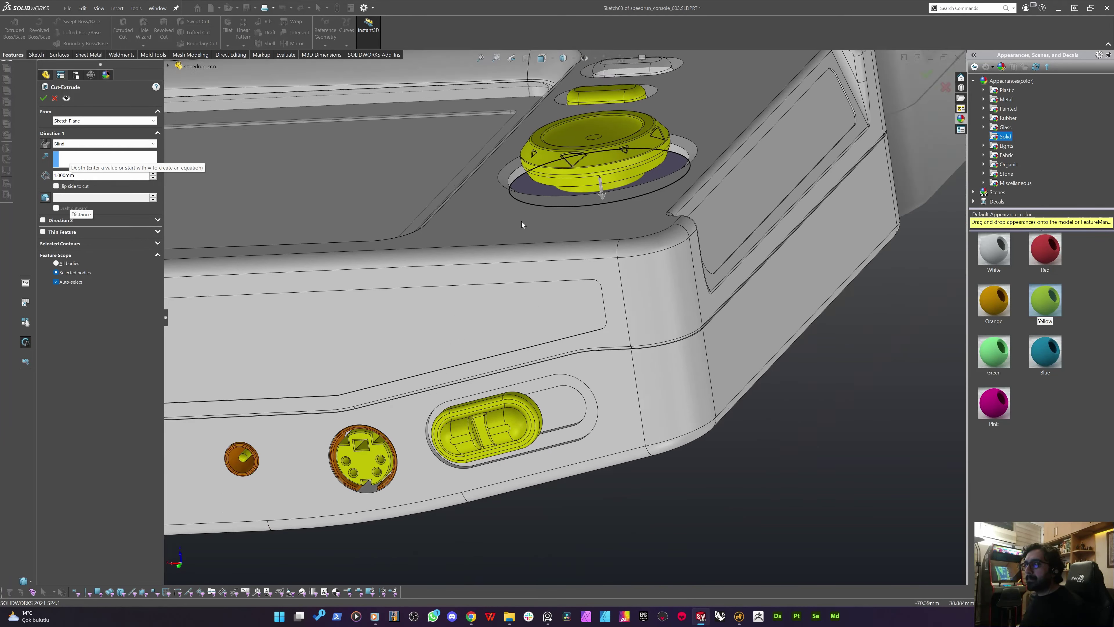
middle_drag(522, 222, 31, 227)
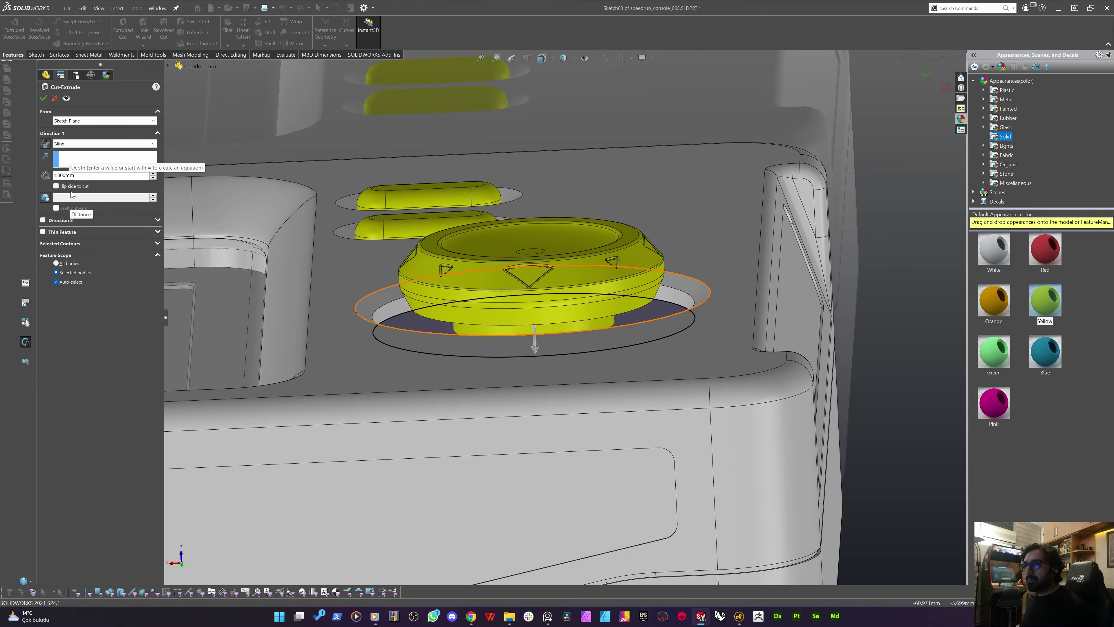
click(80, 286)
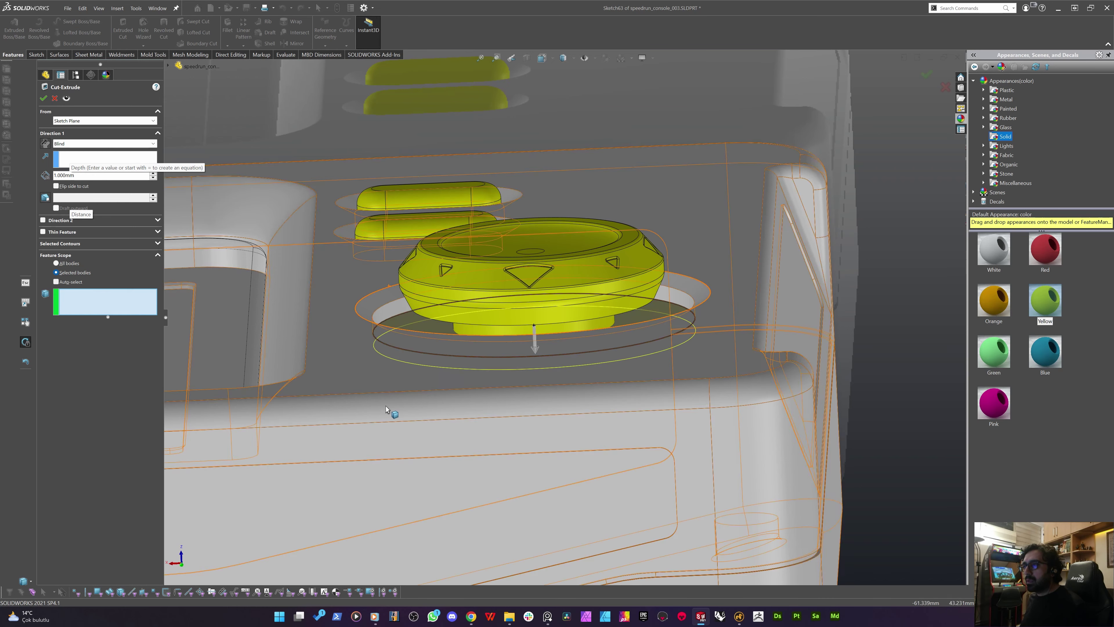
click(385, 406)
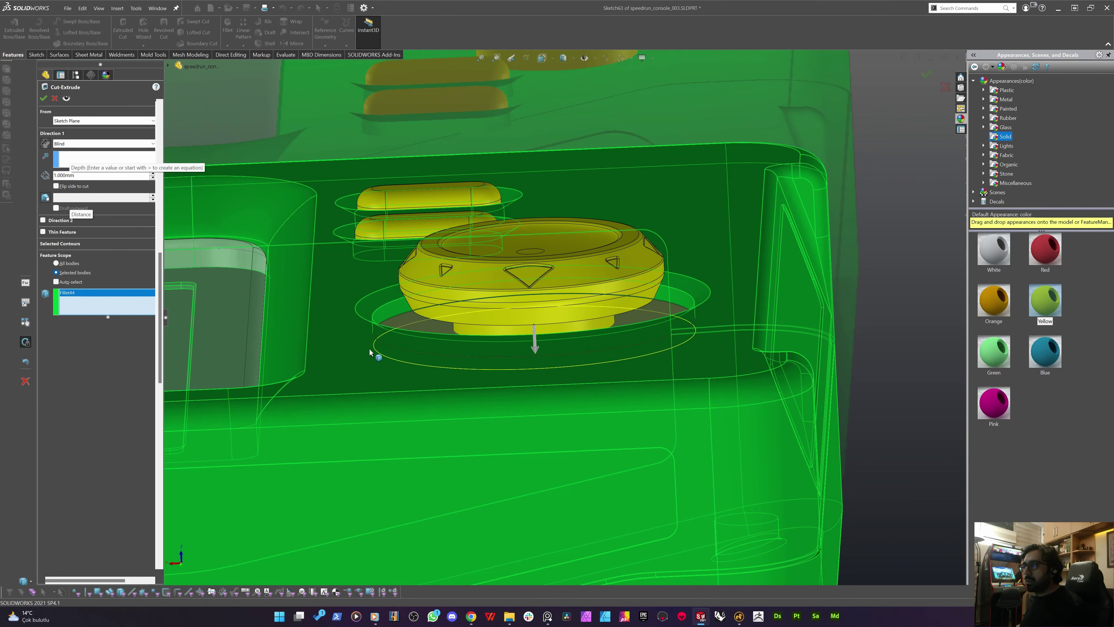
key(Return)
Start a chamfer on the circular edge of the recess floor around the directional pad, using the distance-distance type with asymmetric distances
scroll(503, 308, down, 2)
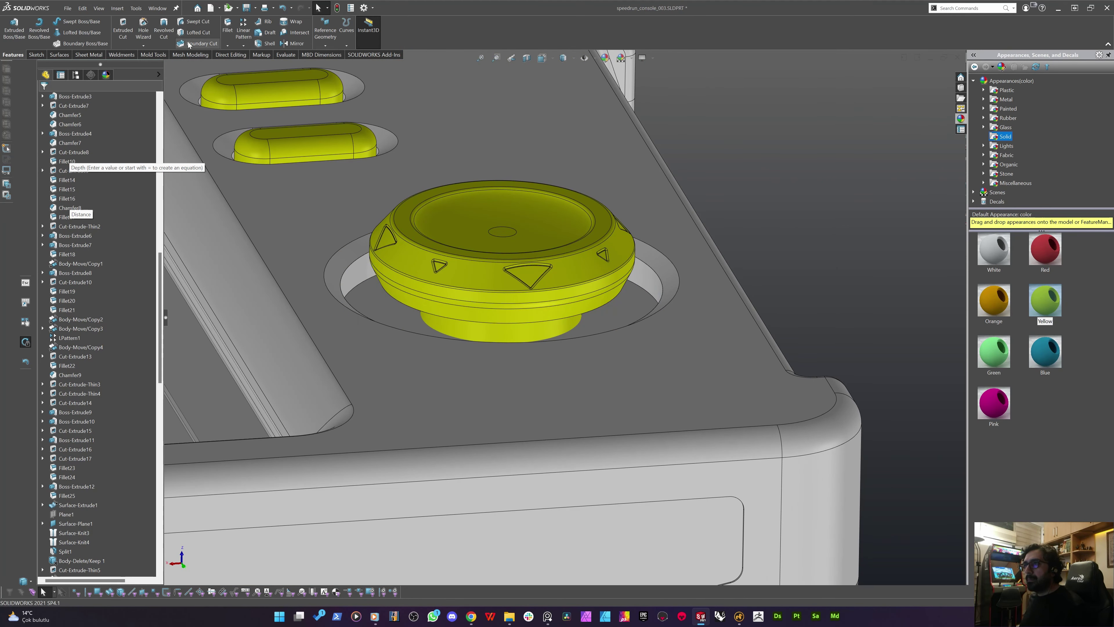
click(228, 45)
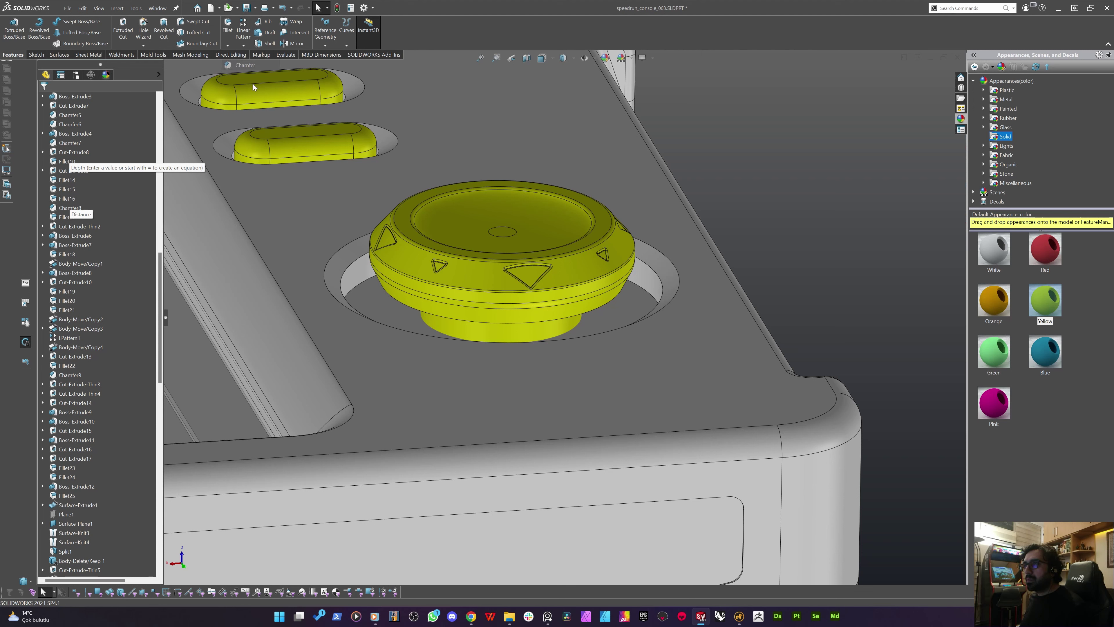
click(647, 294)
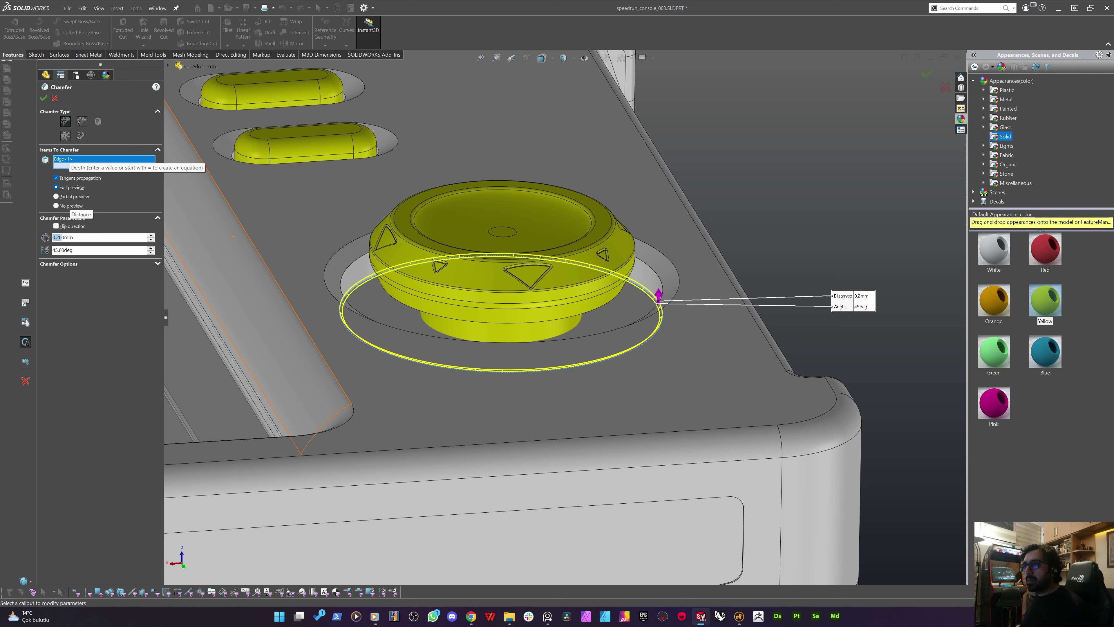
double_click(66, 238)
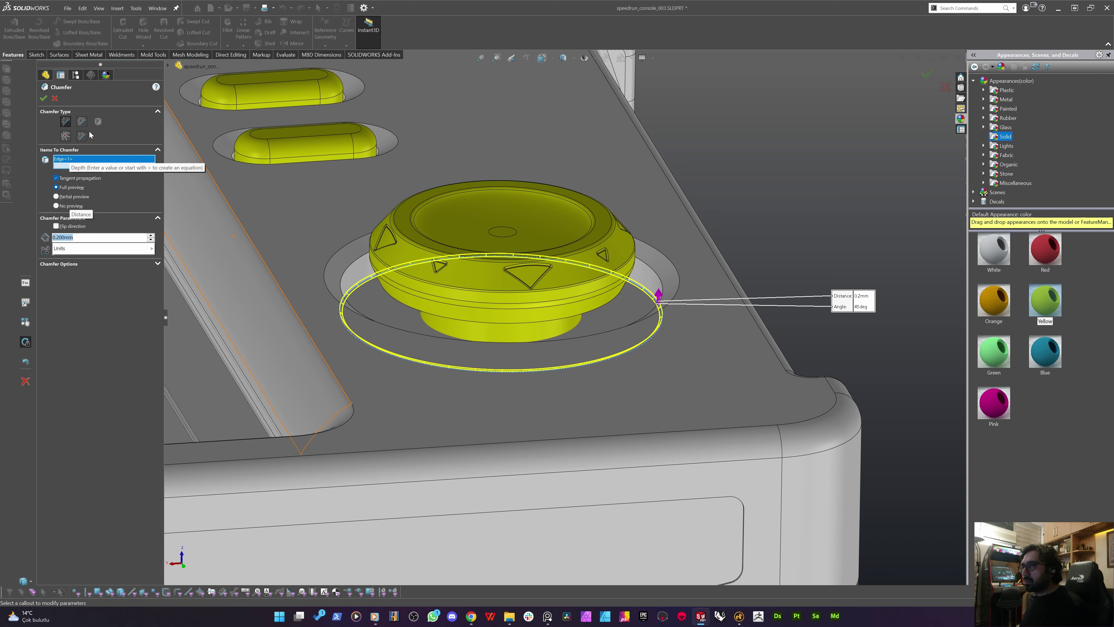
click(81, 122)
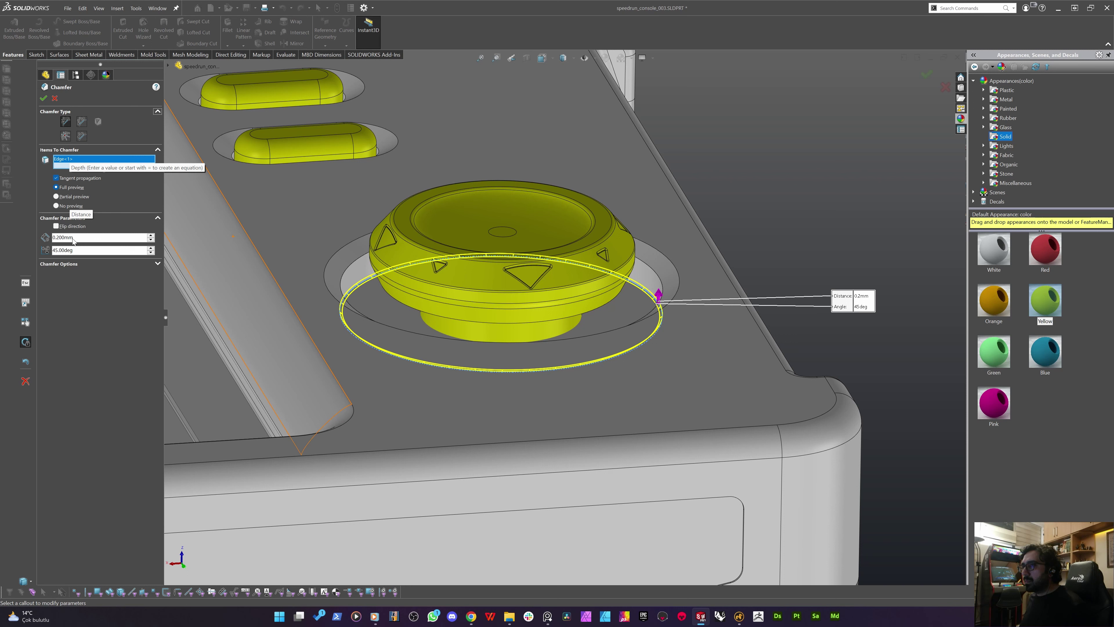
click(81, 125)
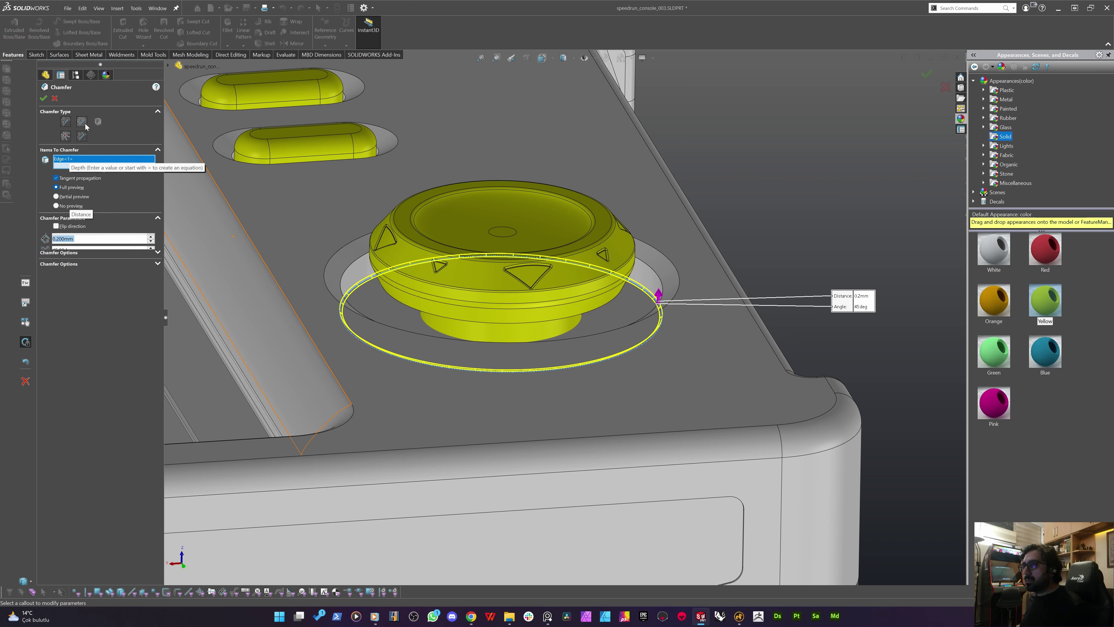
click(66, 227)
click(64, 241)
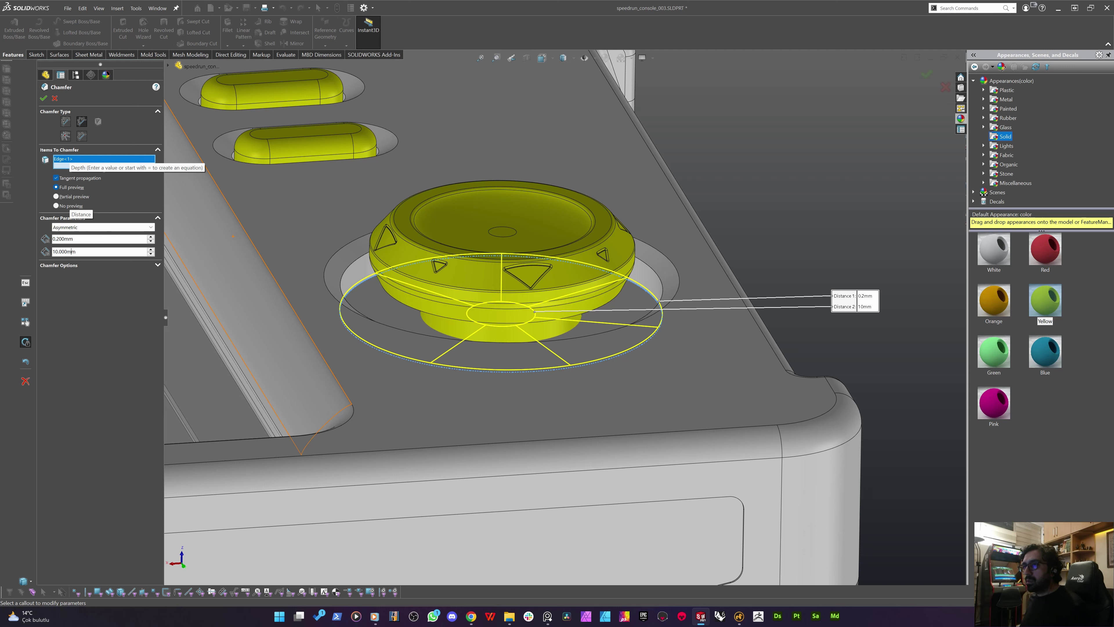
Set the recess edge chamfer's distances to 1.6 mm and 5 mm and complete it
text(5)
key(Return)
text(1m)
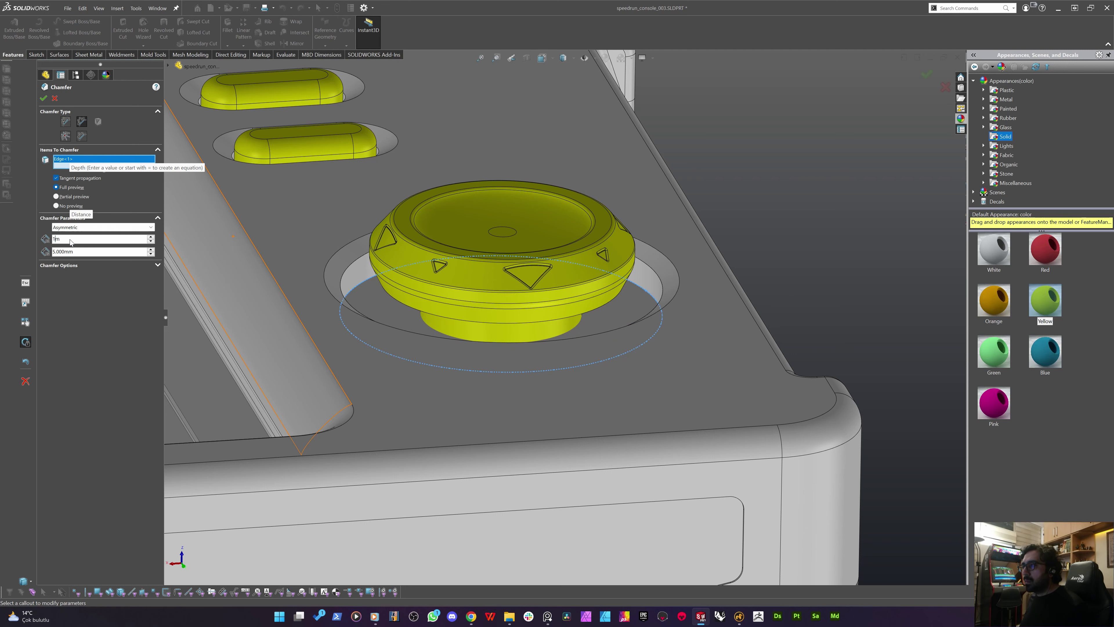
text(1)
key(Return)
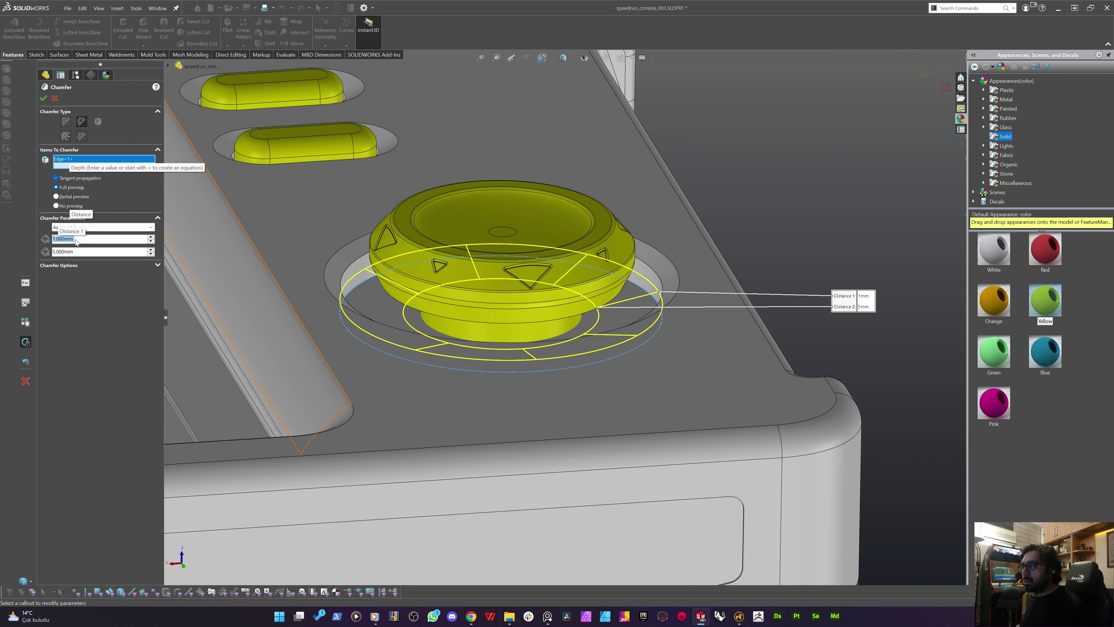
key(Return)
text(1.6)
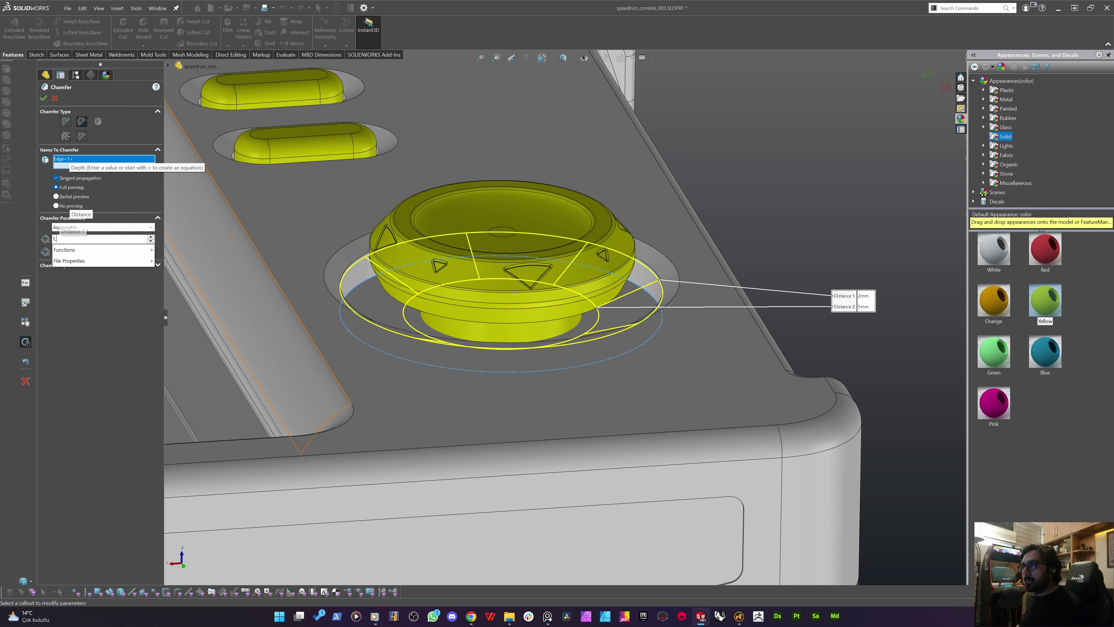
key(Return)
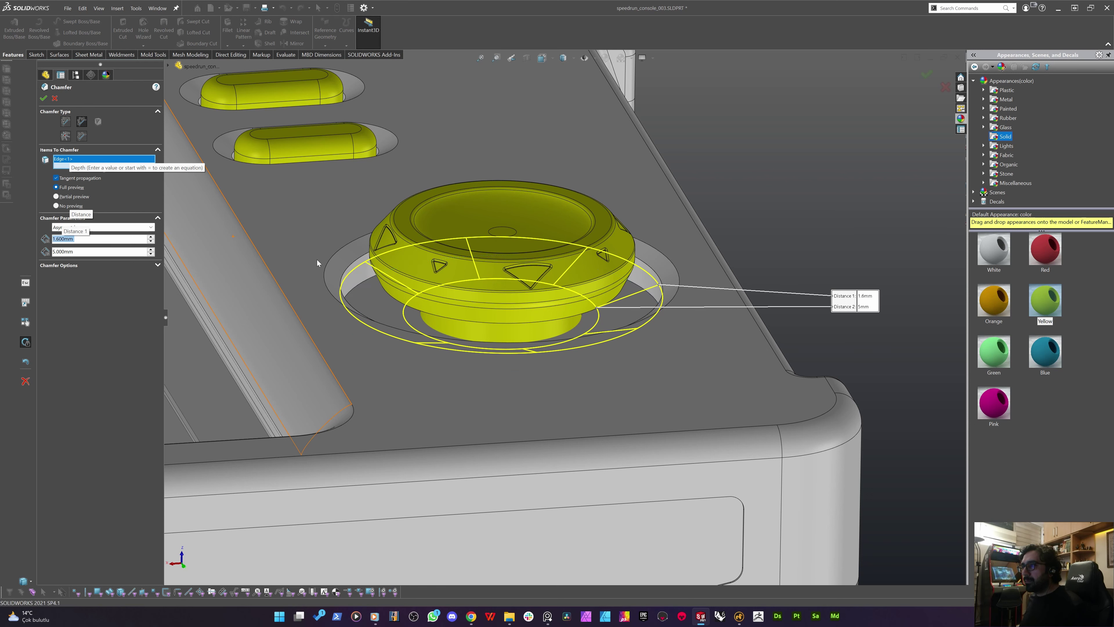
key(Return)
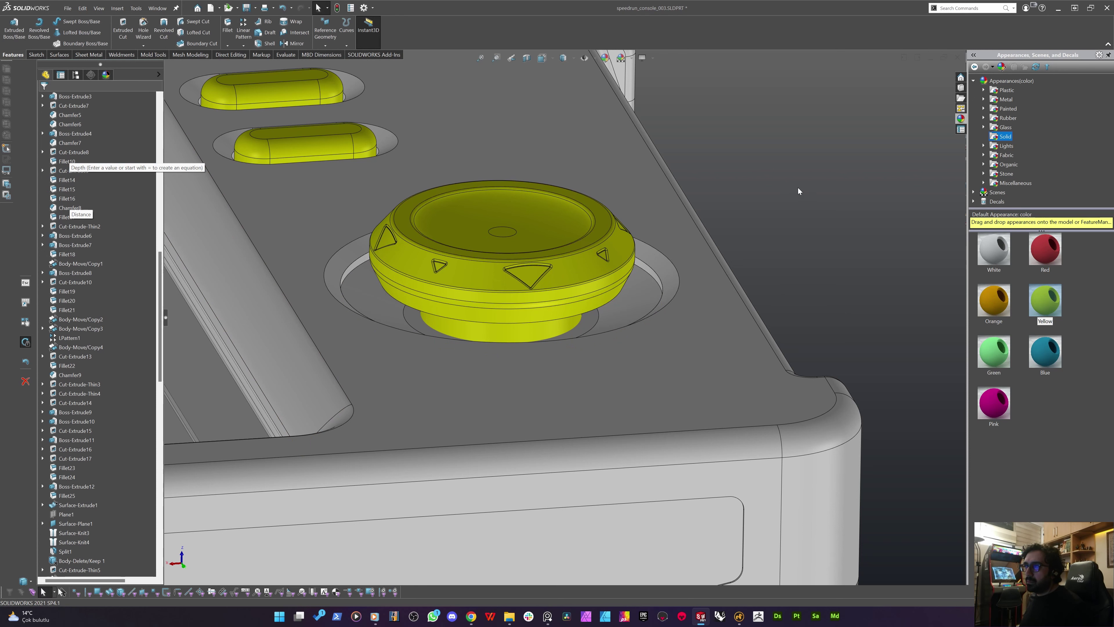
Edit the recess chamfer and set its first distance to 2 mm
scroll(646, 296, down, 5)
right_click(615, 290)
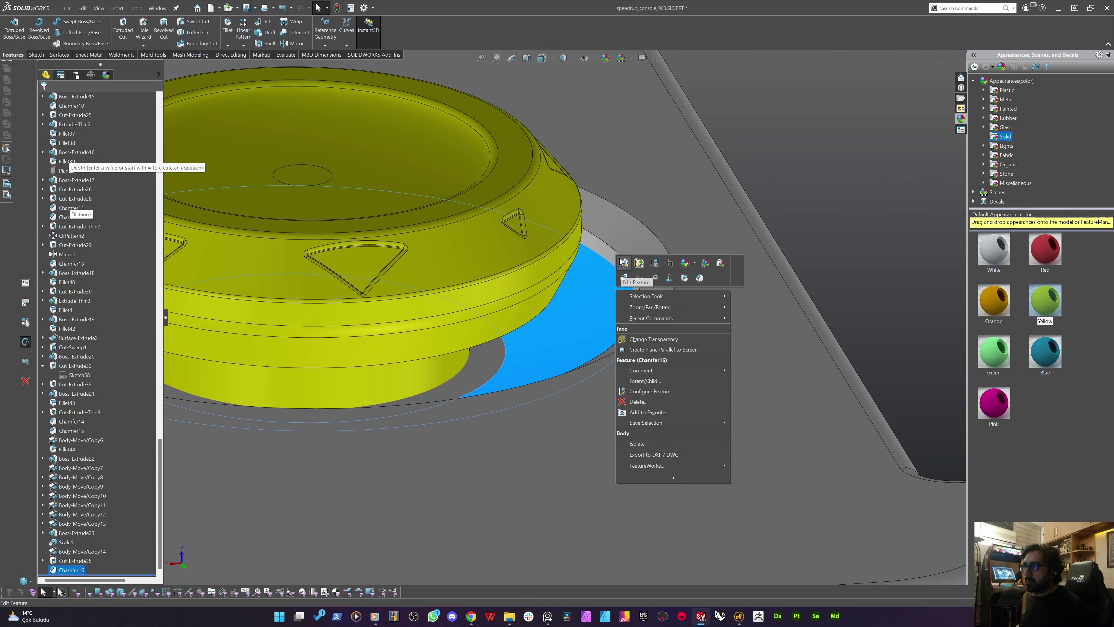
click(623, 262)
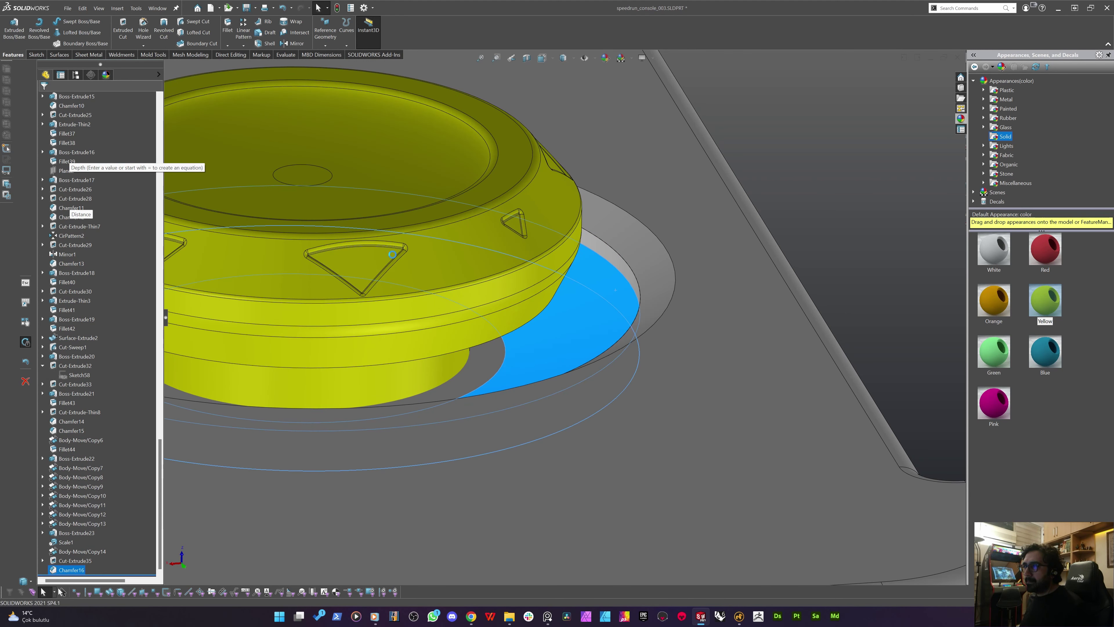
double_click(69, 226)
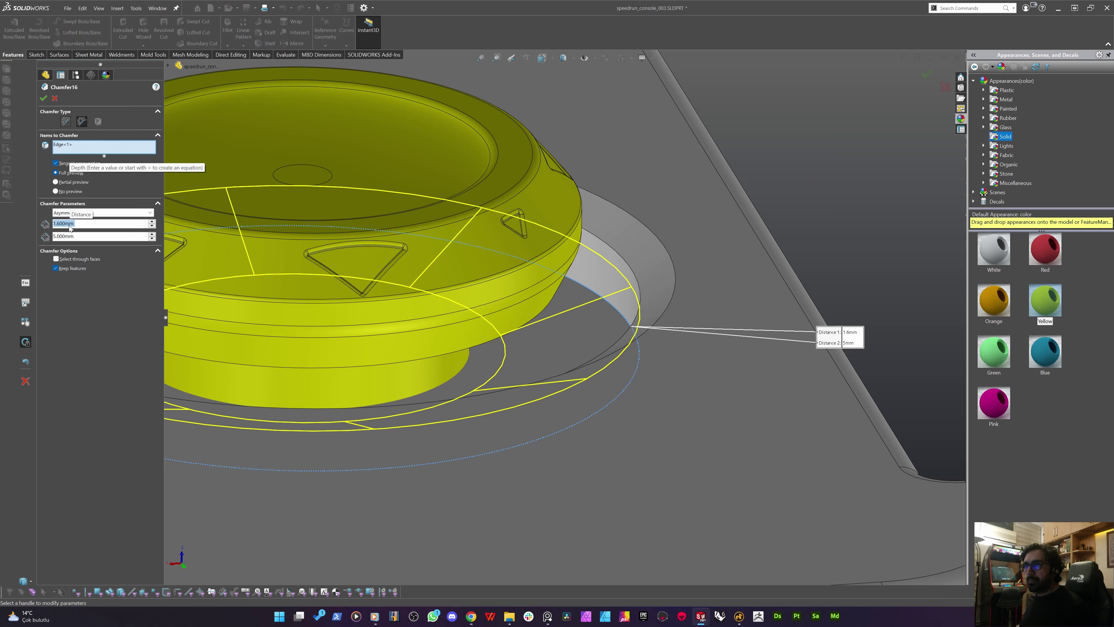
text(2)
key(Return)
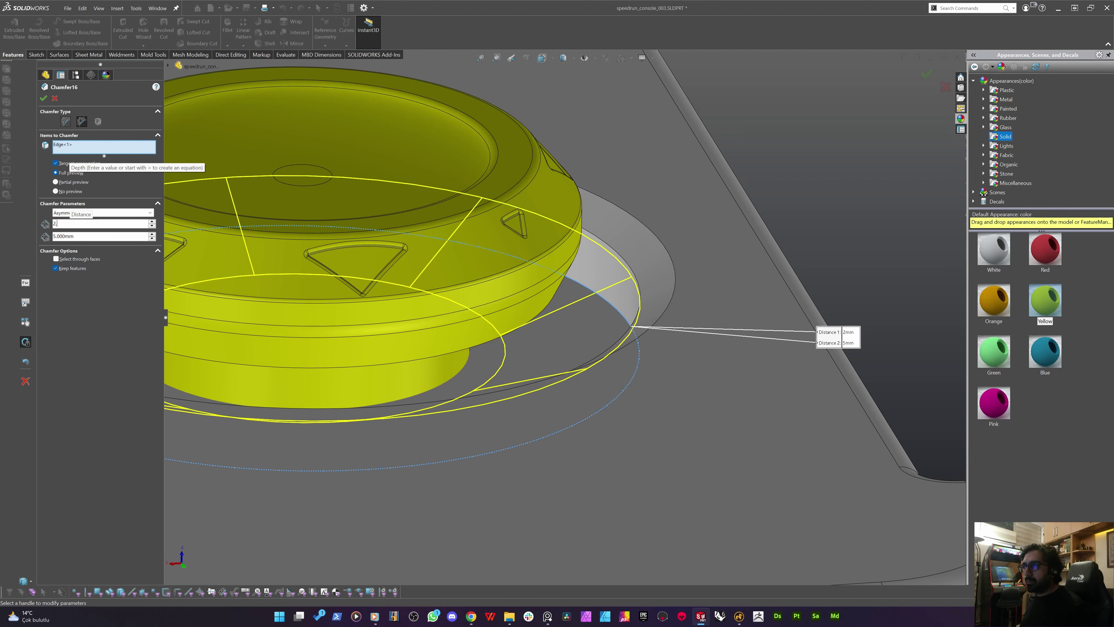
key(Return)
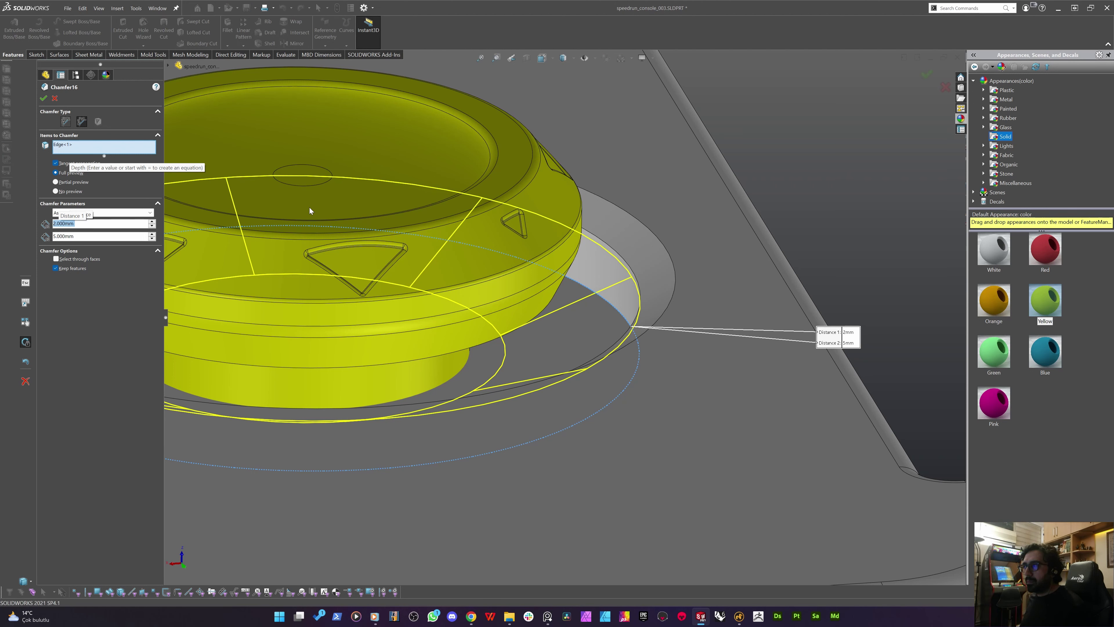
key(Return)
Start a sketch on the flat ring-shaped recess floor around the directional pad's stem
scroll(721, 212, up, 5)
middle_drag(533, 254, 319, 295)
scroll(578, 307, down, 4)
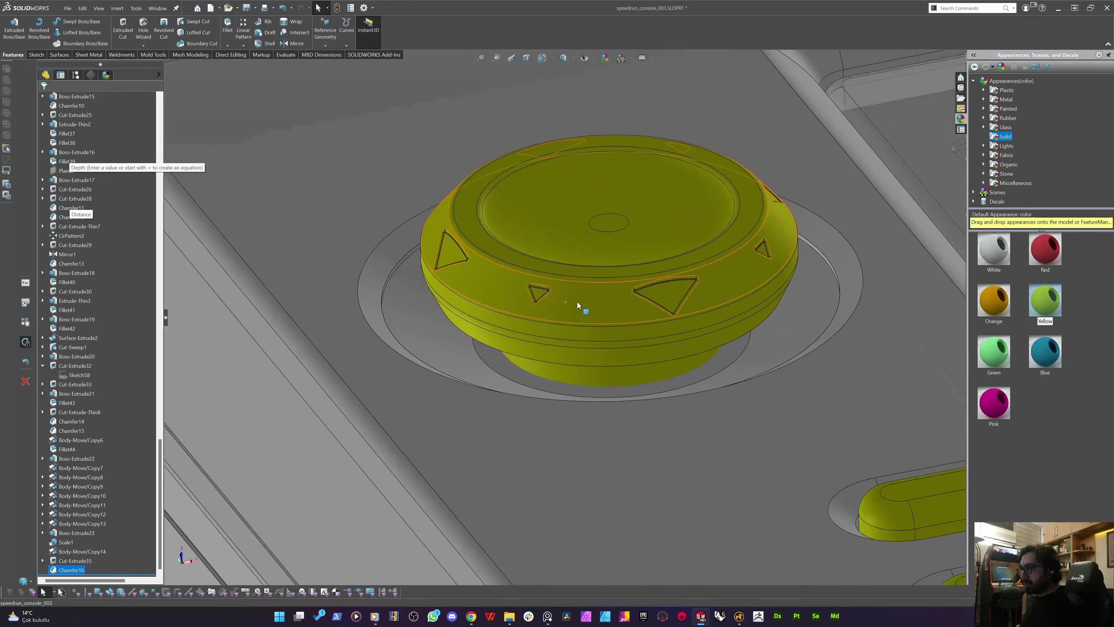
click(567, 392)
scroll(508, 371, up, 5)
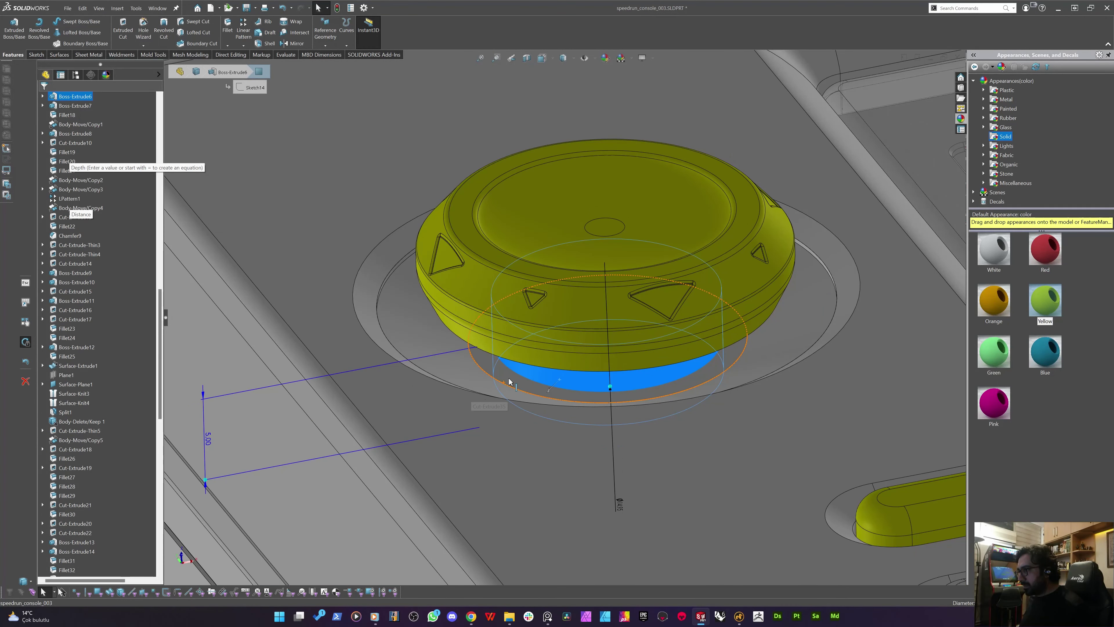
click(509, 371)
scroll(509, 371, down, 2)
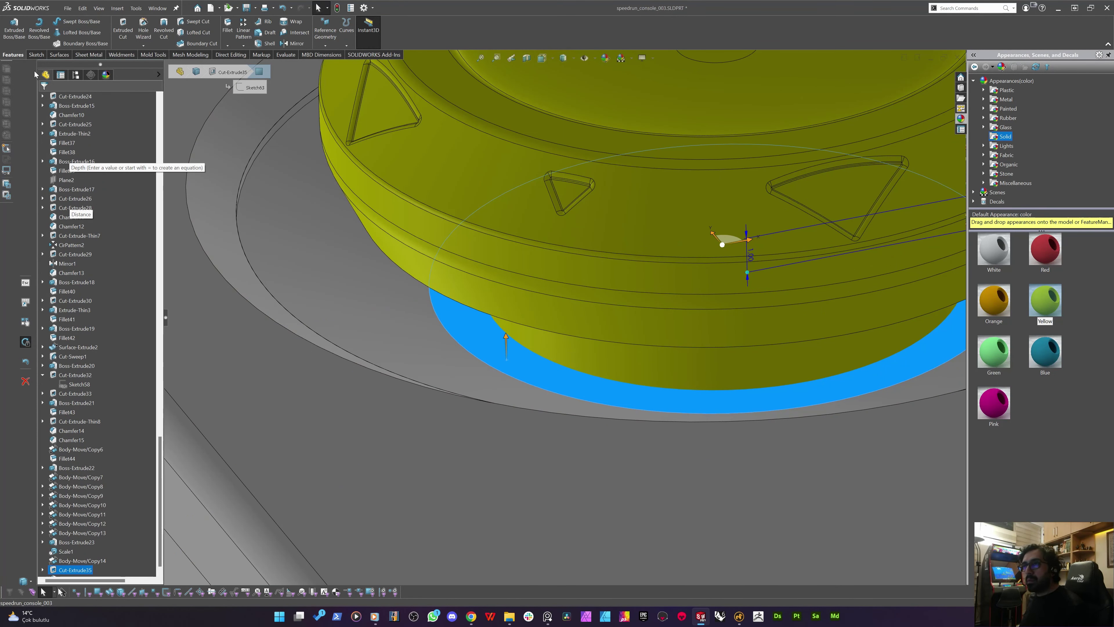
click(35, 54)
click(9, 27)
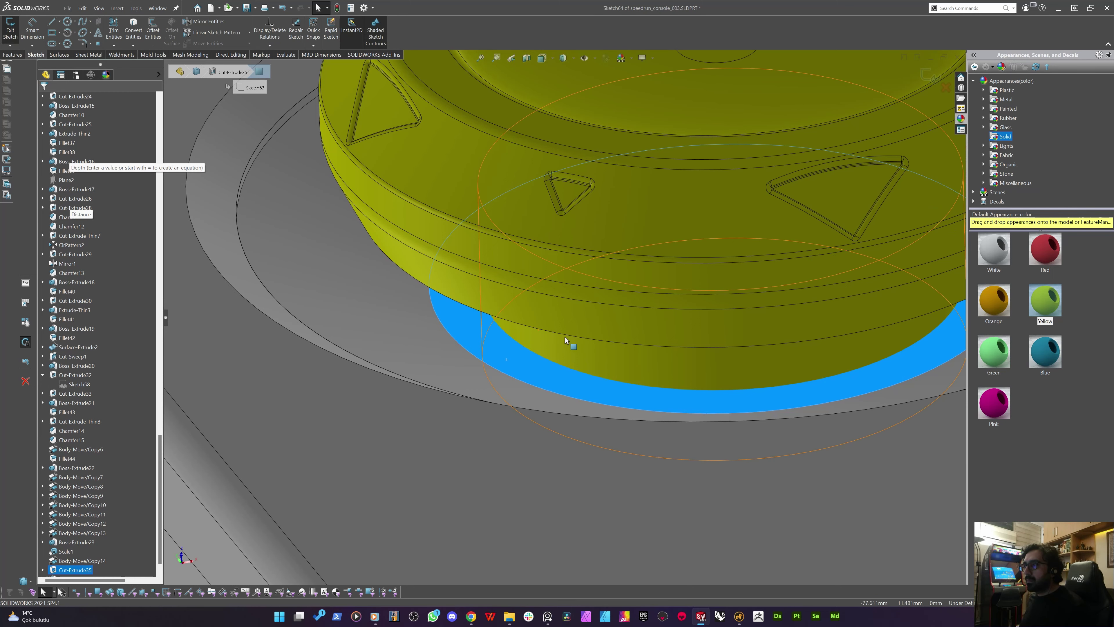
Switch the model display to wireframe while sketching on the recess floor
mouse_move(565, 336)
middle_down()
mouse_move(559, 263)
mouse_move(552, 343)
middle_up()
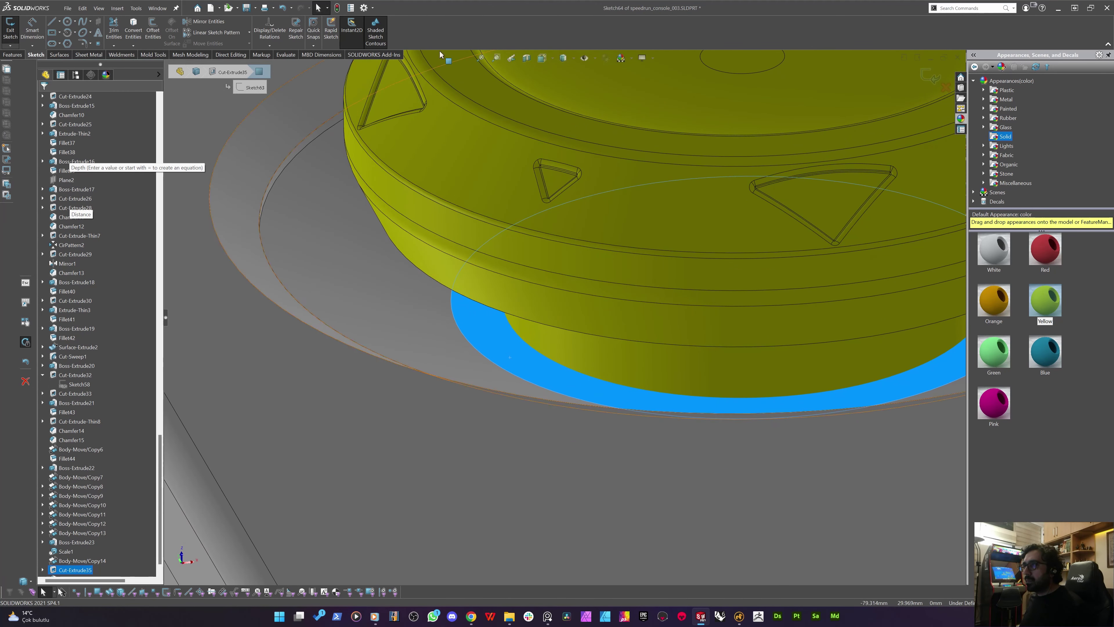
mouse_move(563, 58)
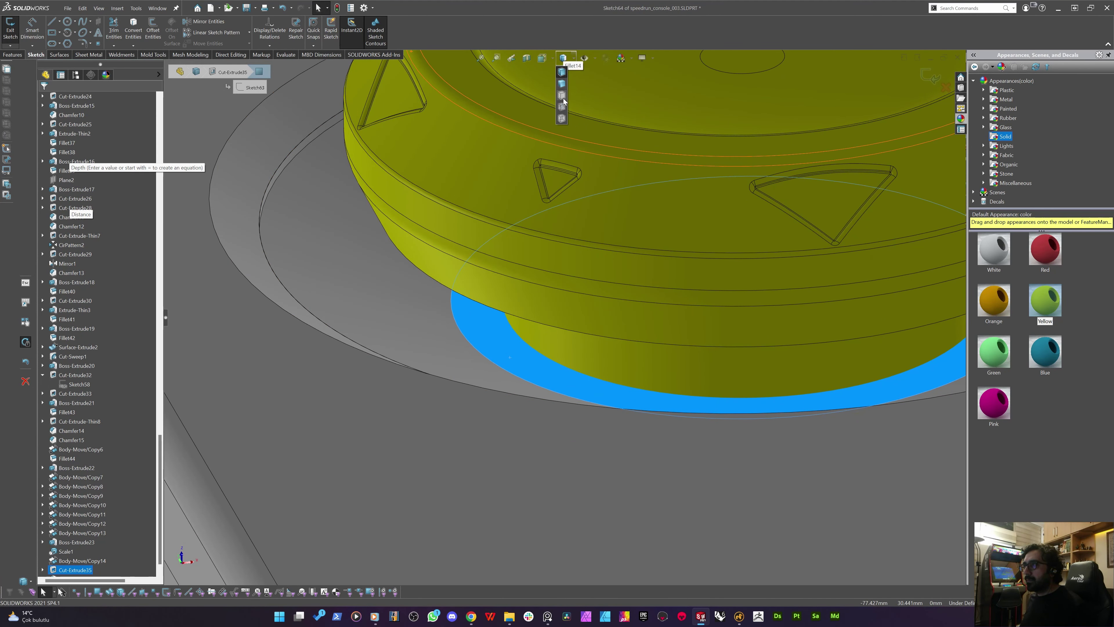
click(561, 116)
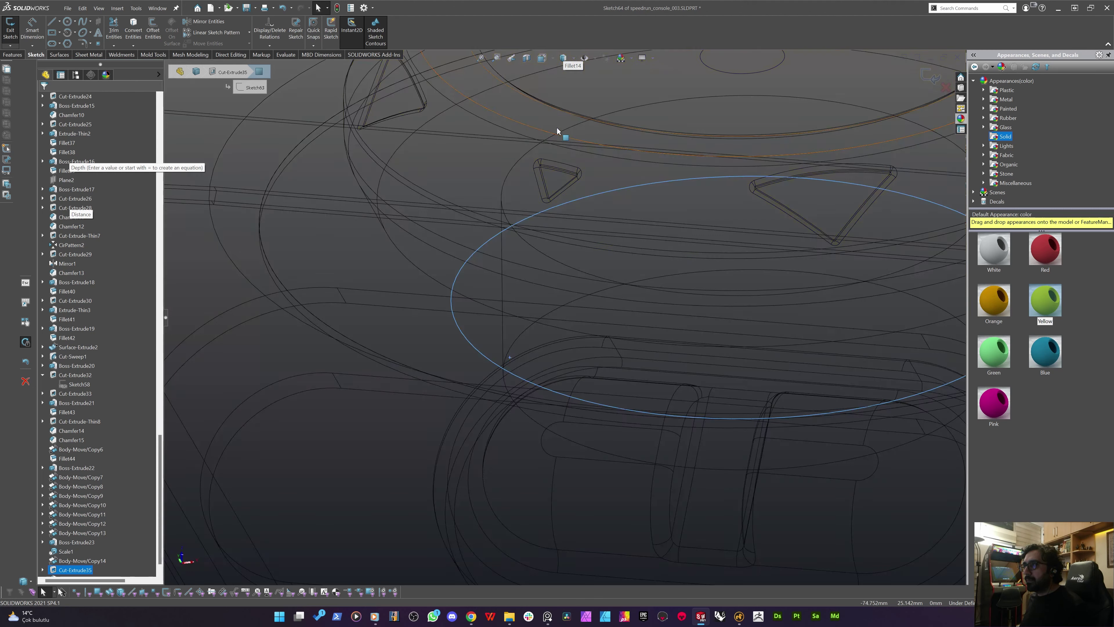
Offset the circular edge at the base of the round control pad outward by 0.5 mm and restore the shaded-with-edges display
click(537, 250)
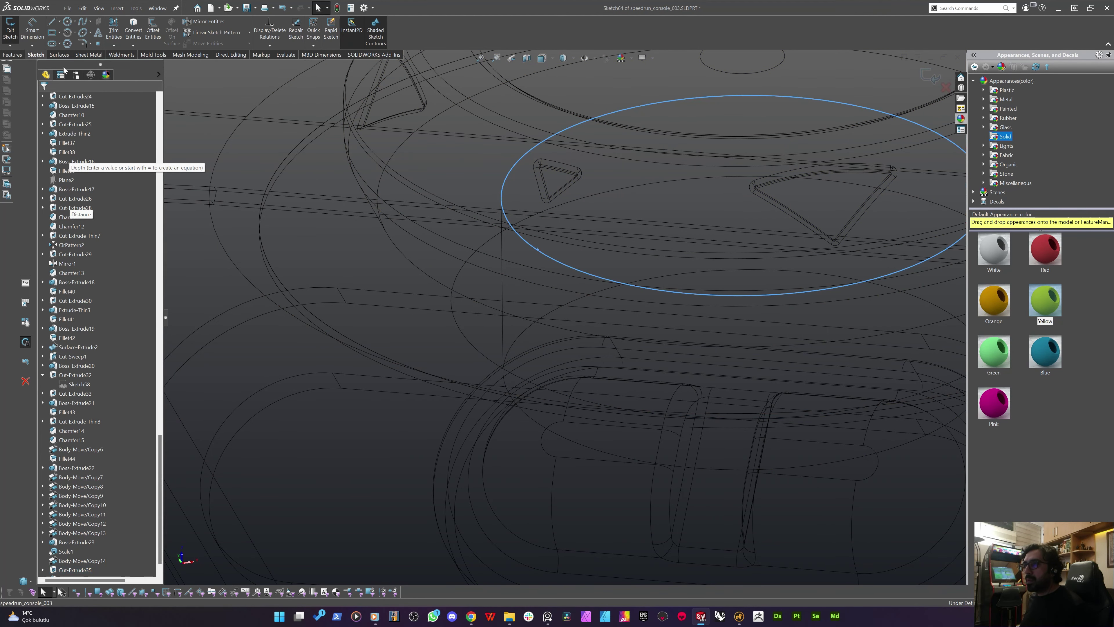
click(154, 32)
text(.1)
key(Return)
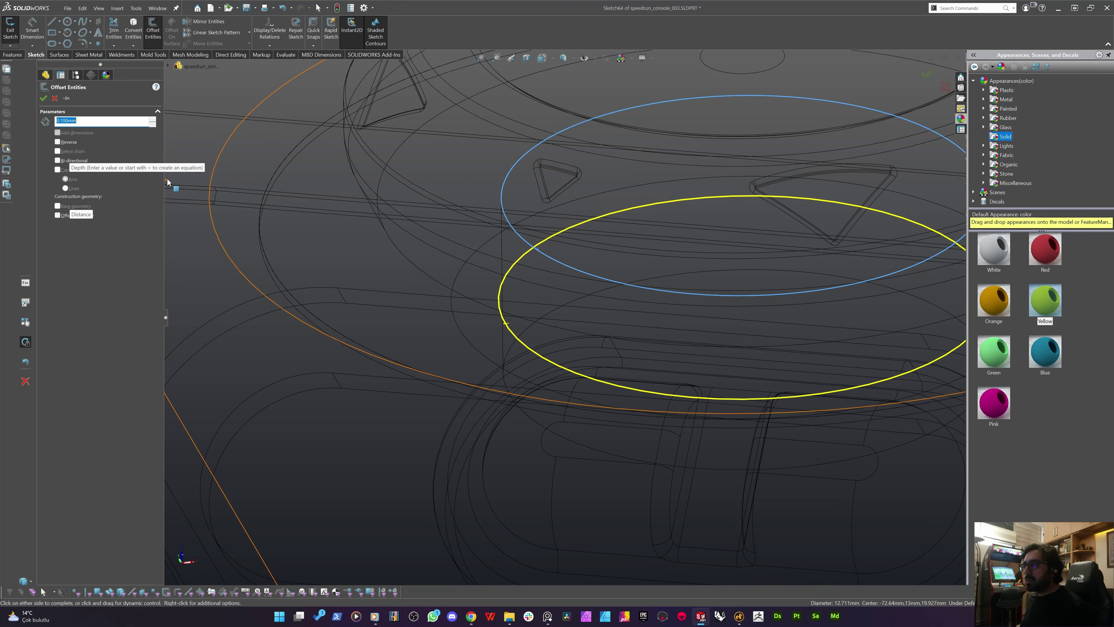
text(.2)
key(Return)
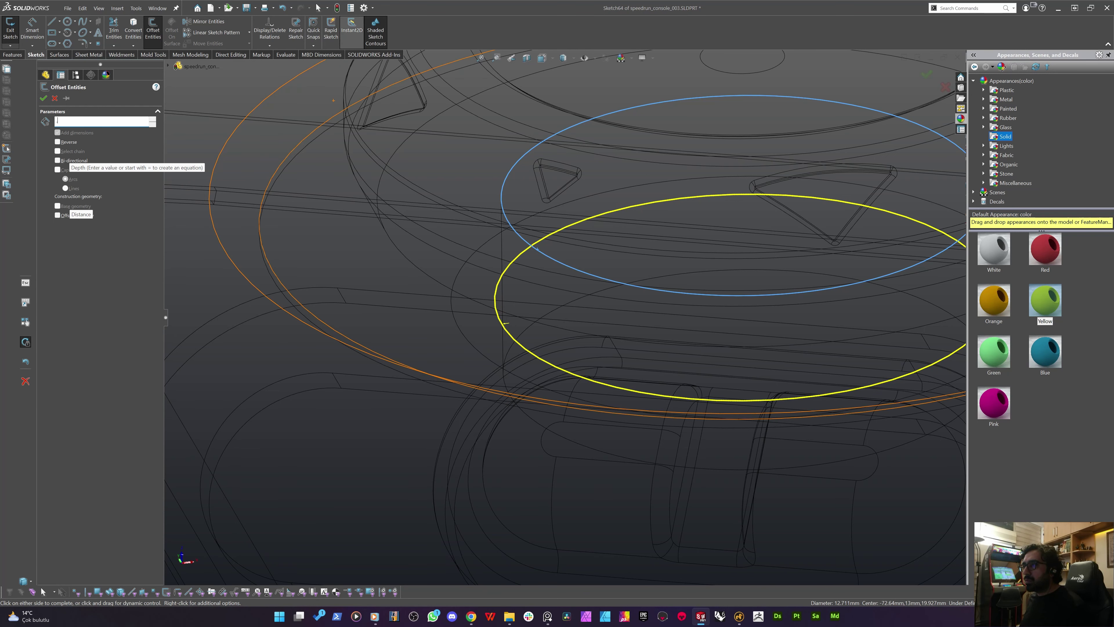
text(.4)
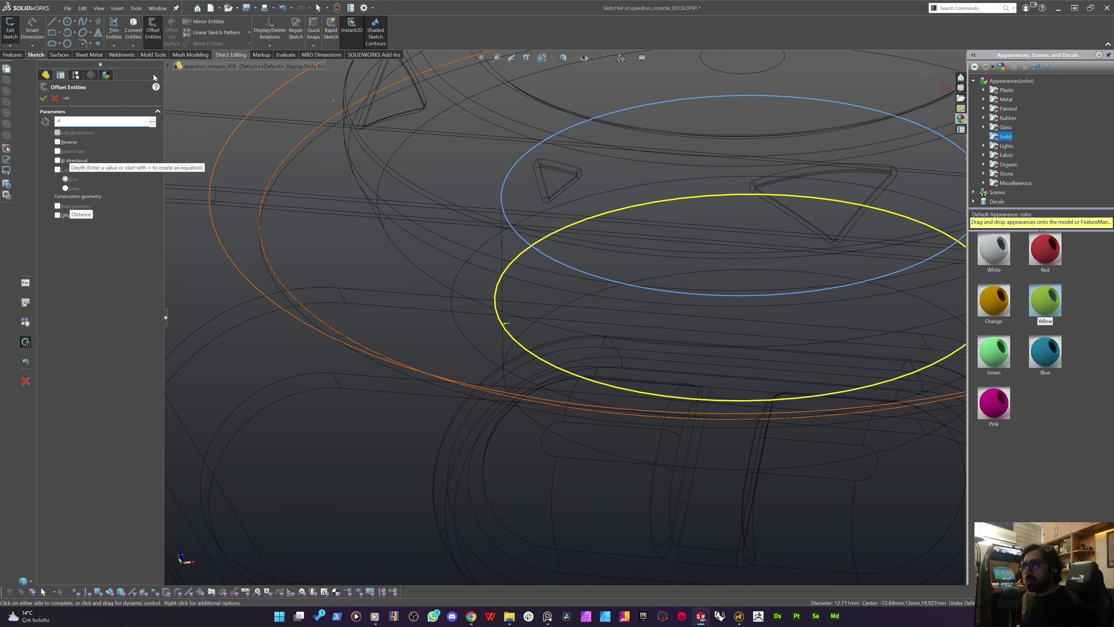
key(Return)
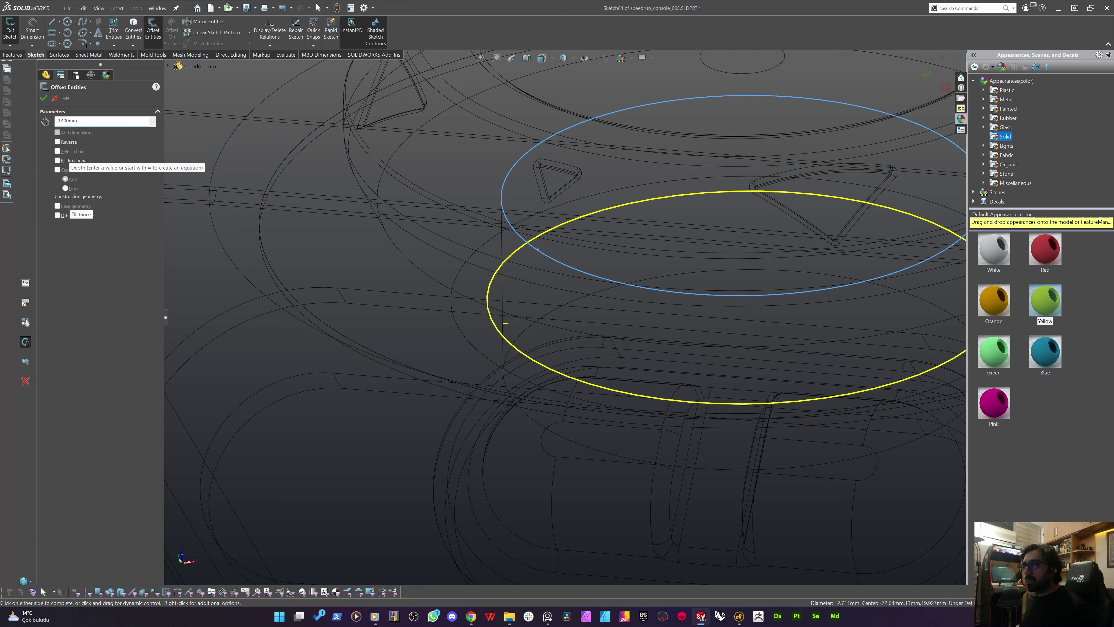
key(Return)
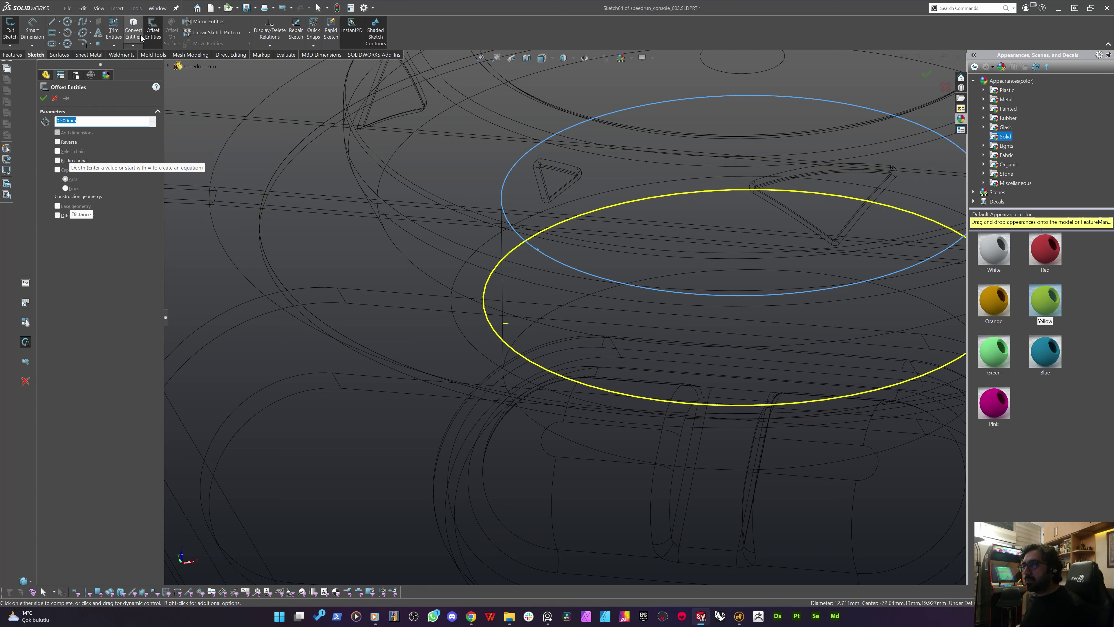
key(Return)
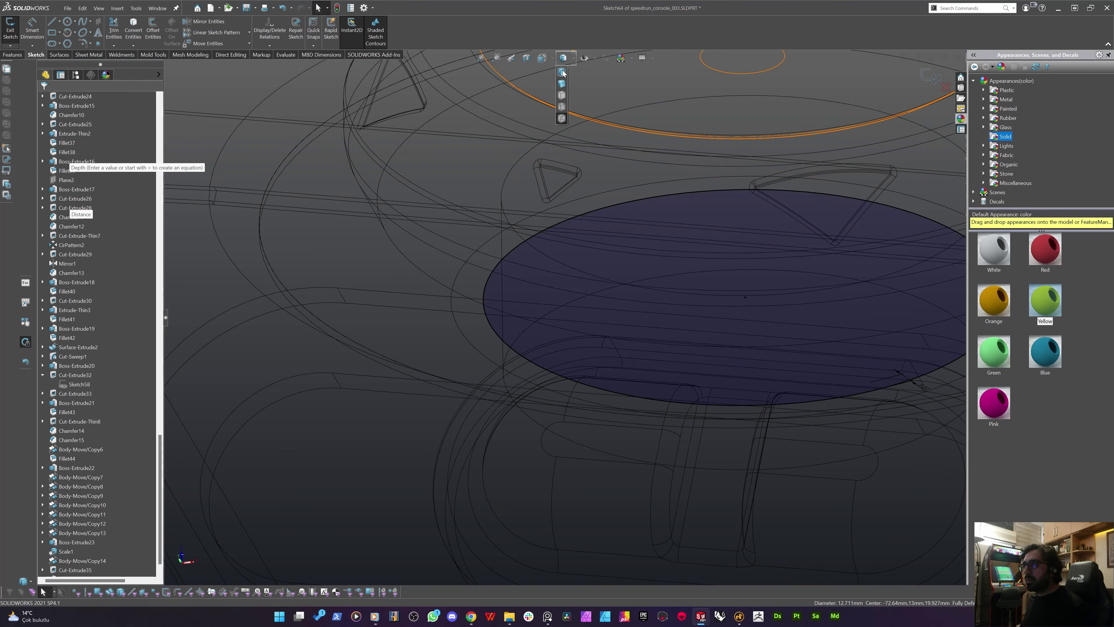
click(563, 72)
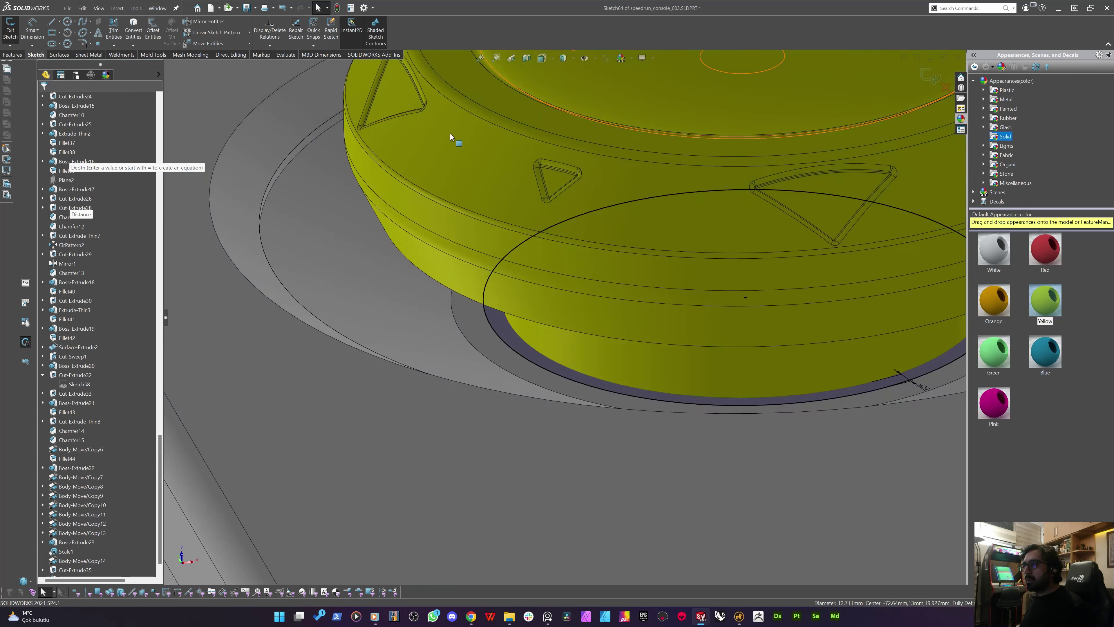
Extrude-cut the offset circle to a depth of 1.5 mm, limiting the feature scope to the console's main body
click(16, 55)
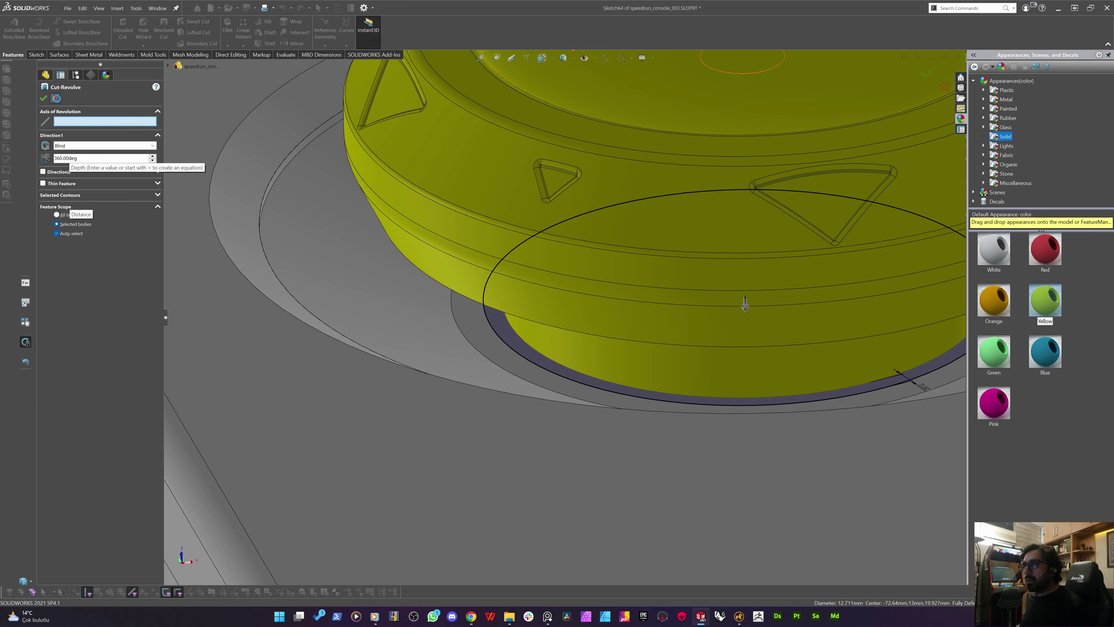
key(Escape)
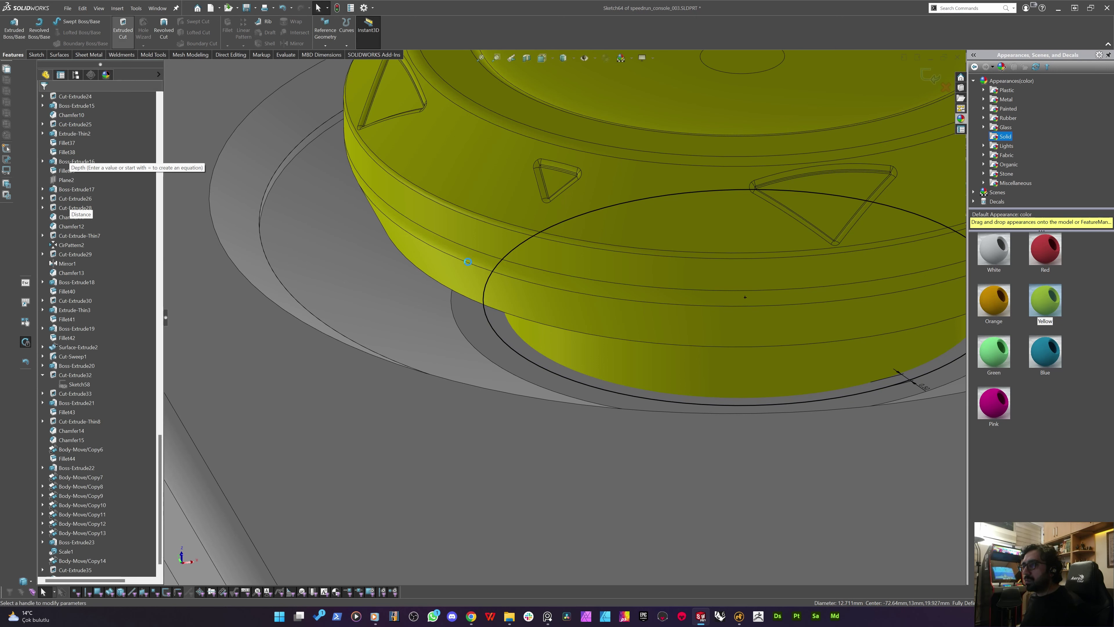
click(123, 27)
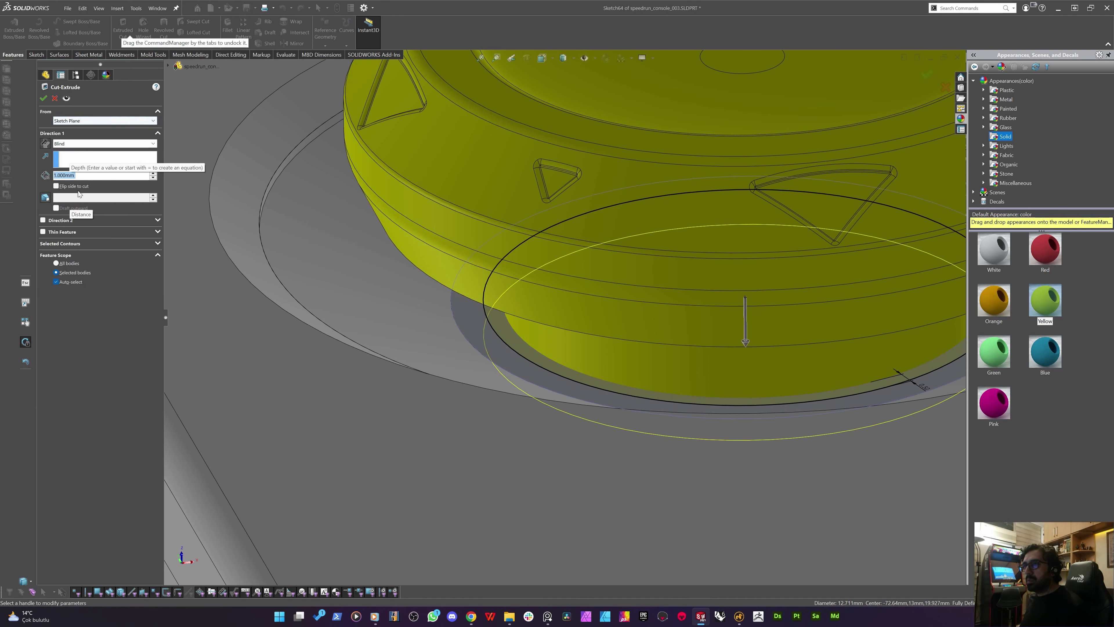
text(1.5)
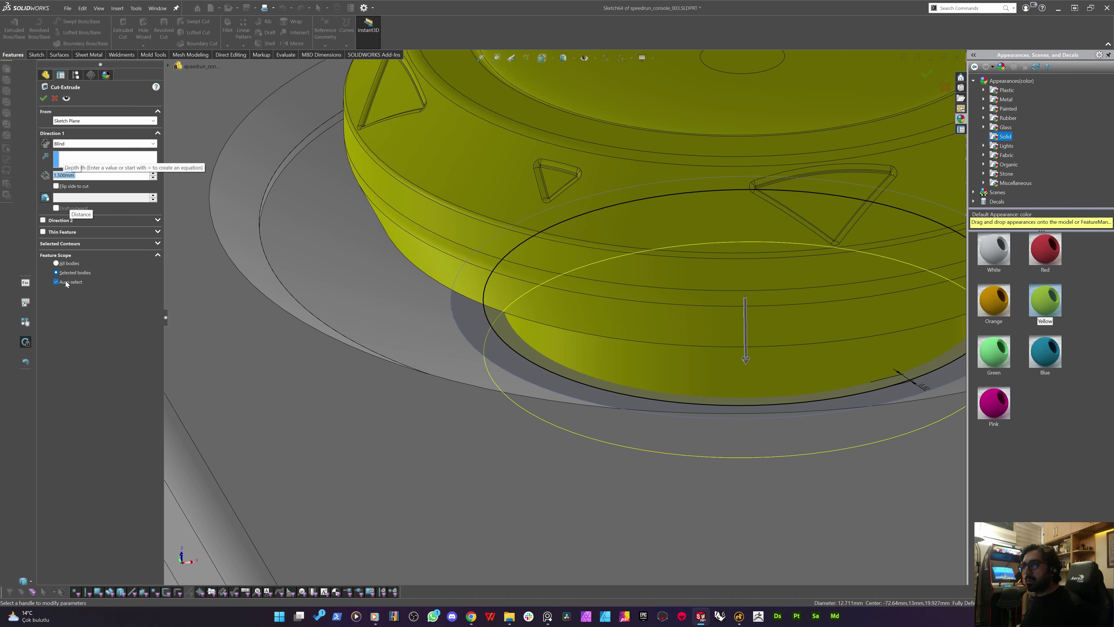
click(56, 282)
click(416, 451)
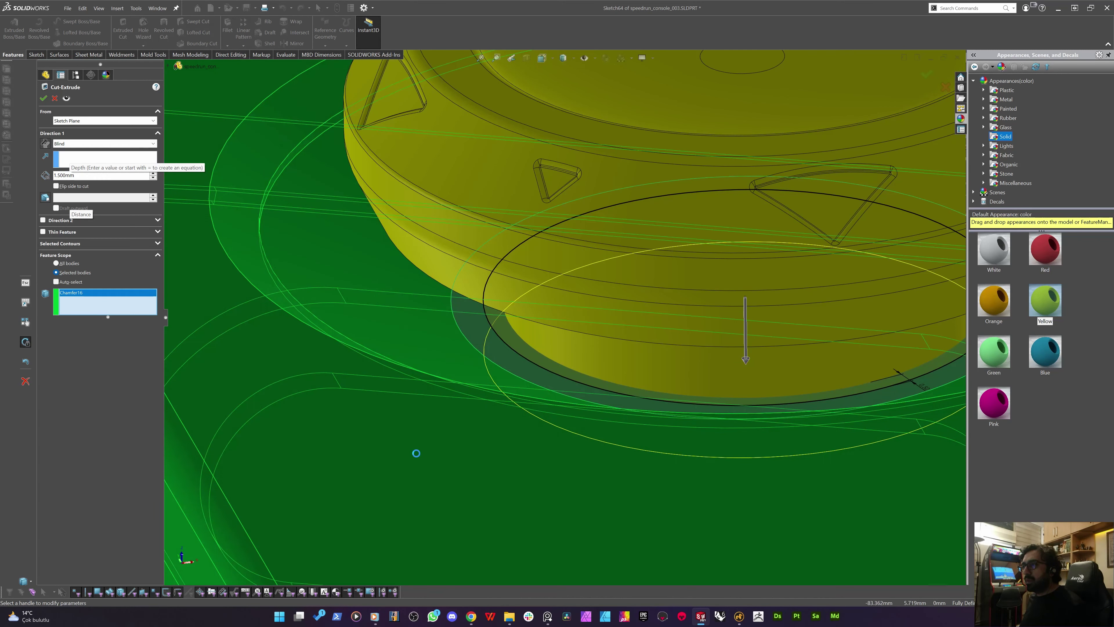
right_click(436, 448)
scroll(443, 444, up, 5)
scroll(436, 254, up, 2)
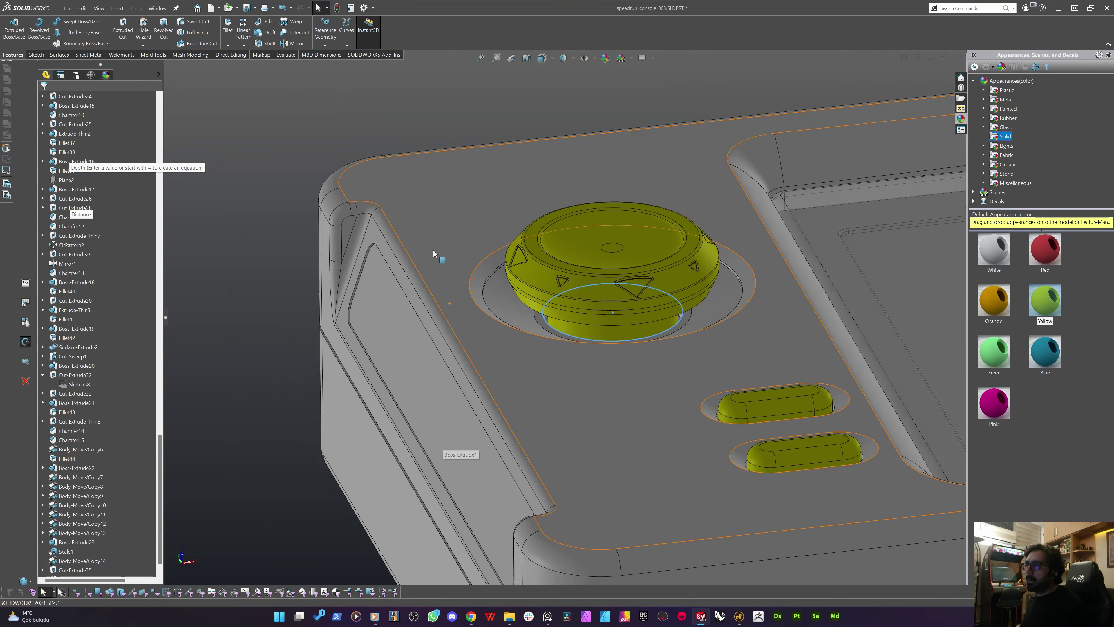
click(301, 117)
Examine the console's front controls, top edge and back cover from several angles
scroll(551, 309, down, 1)
scroll(551, 309, down, 2)
middle_drag(551, 309, 452, 288)
scroll(577, 332, up, 3)
scroll(482, 349, up, 3)
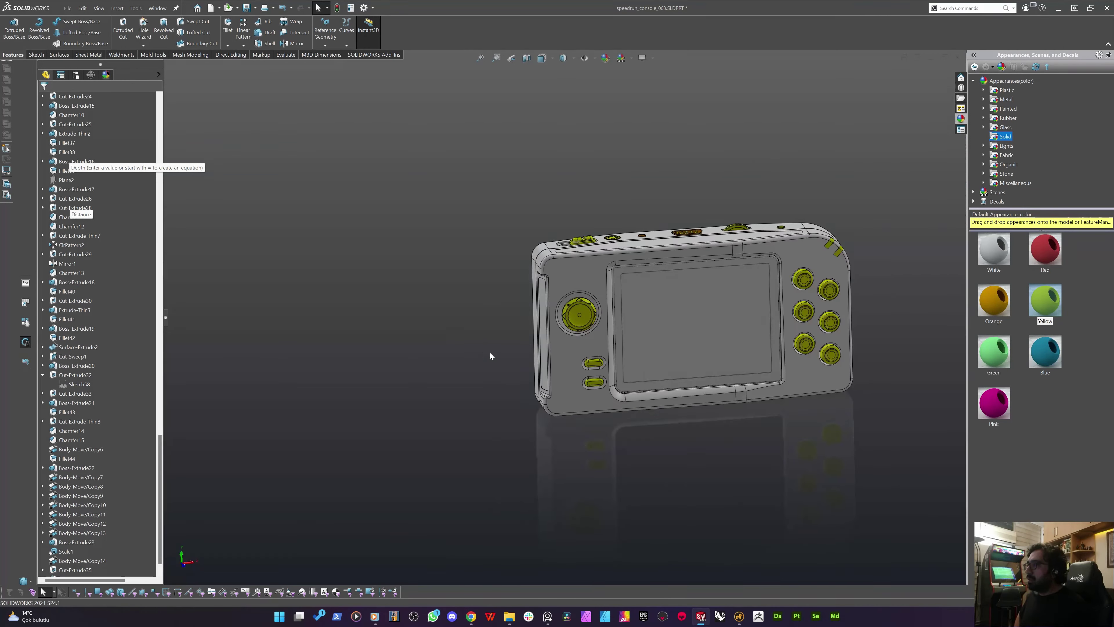
middle_drag(490, 353, 516, 340)
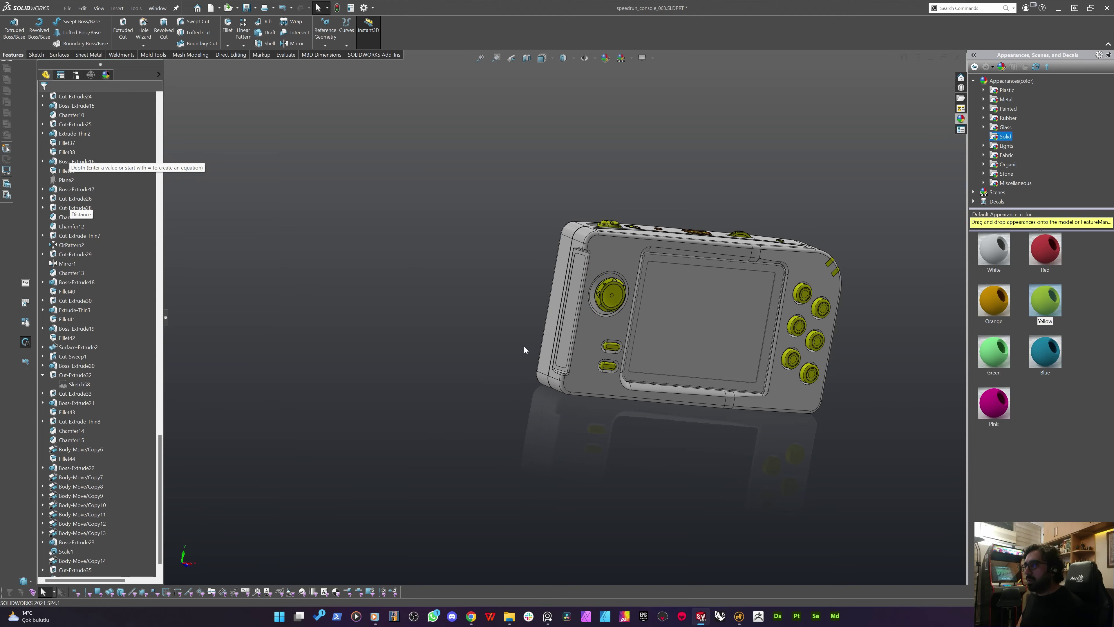
middle_drag(561, 278, 602, 328)
scroll(595, 308, down, 5)
scroll(594, 307, up, 3)
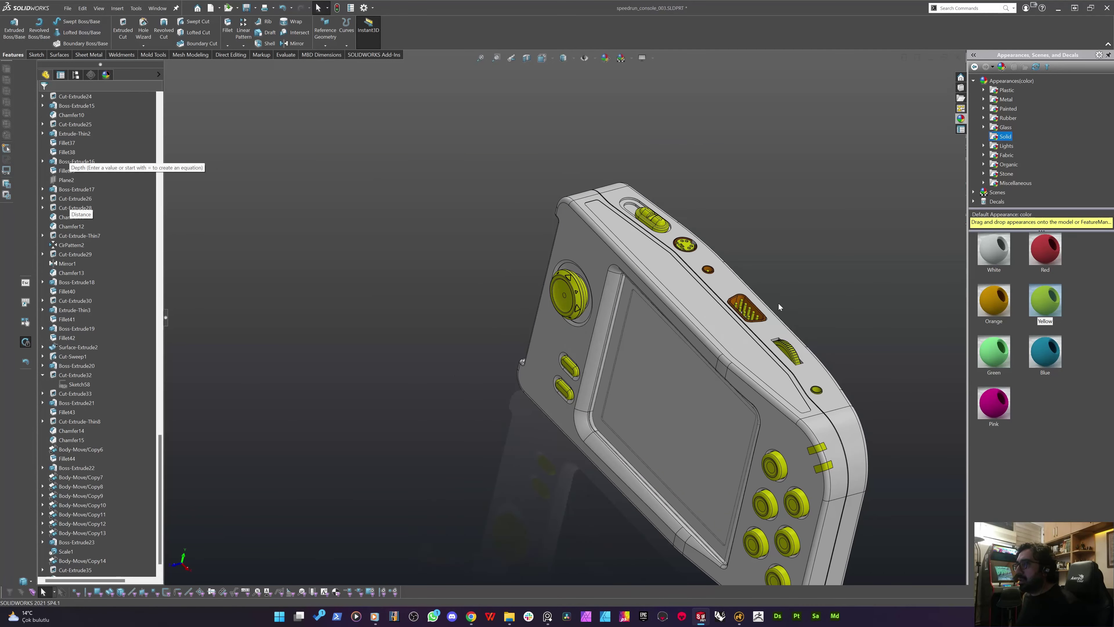
scroll(778, 306, down, 4)
middle_drag(779, 306, 535, 248)
scroll(589, 346, up, 5)
middle_drag(613, 396, 564, 309)
scroll(559, 361, down, 5)
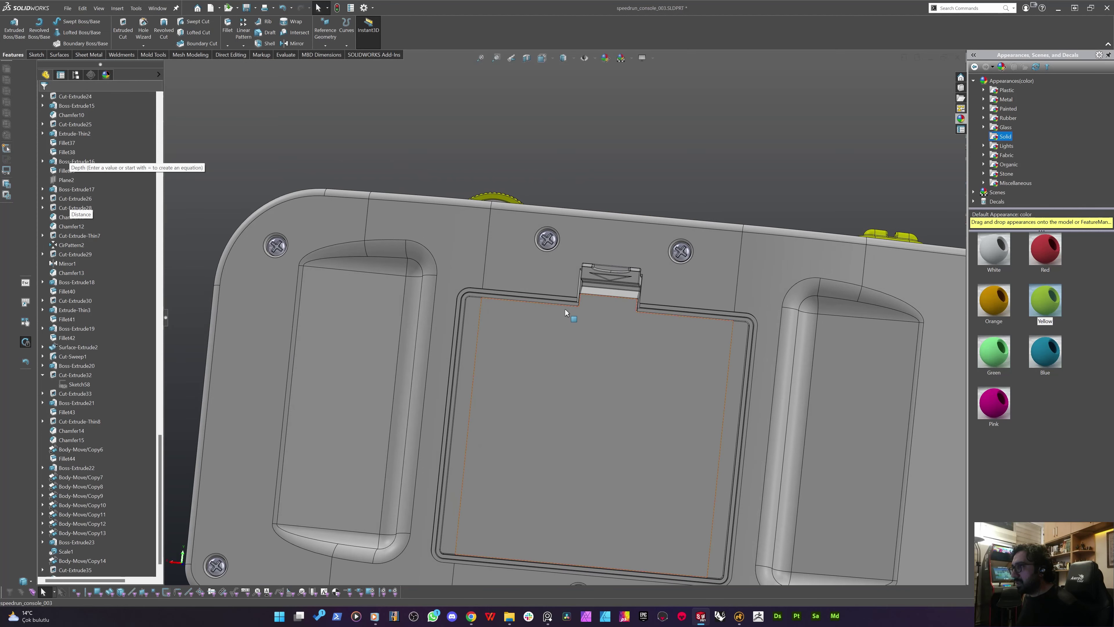
scroll(564, 309, up, 1)
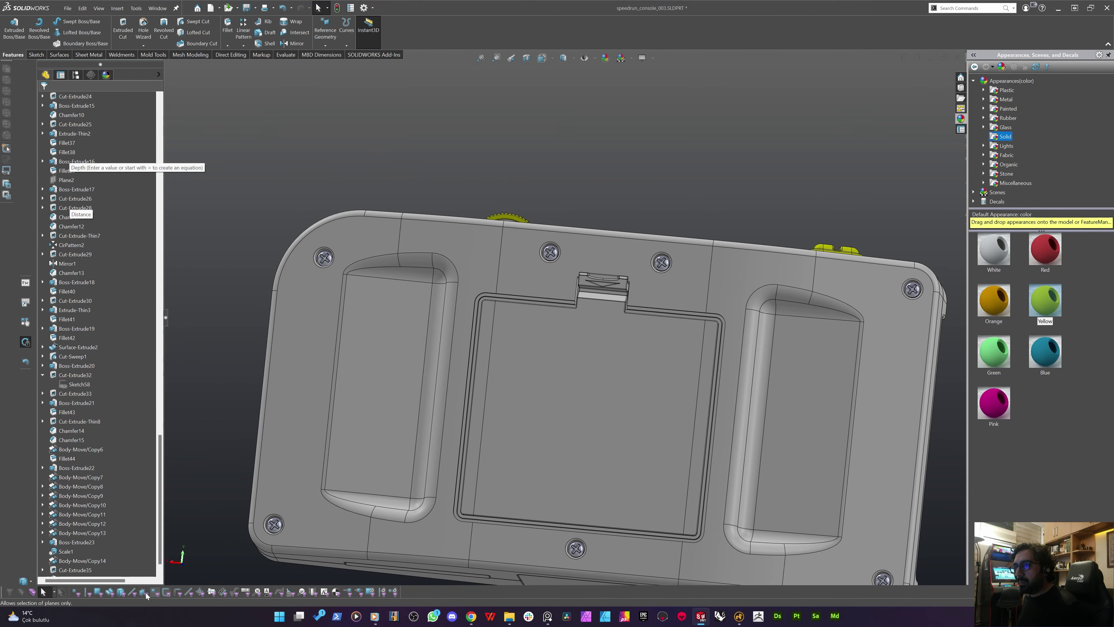
Select the seven screw bodies on the back cover with the solid body filter and attach the existing Yellow appearance to them
click(121, 592)
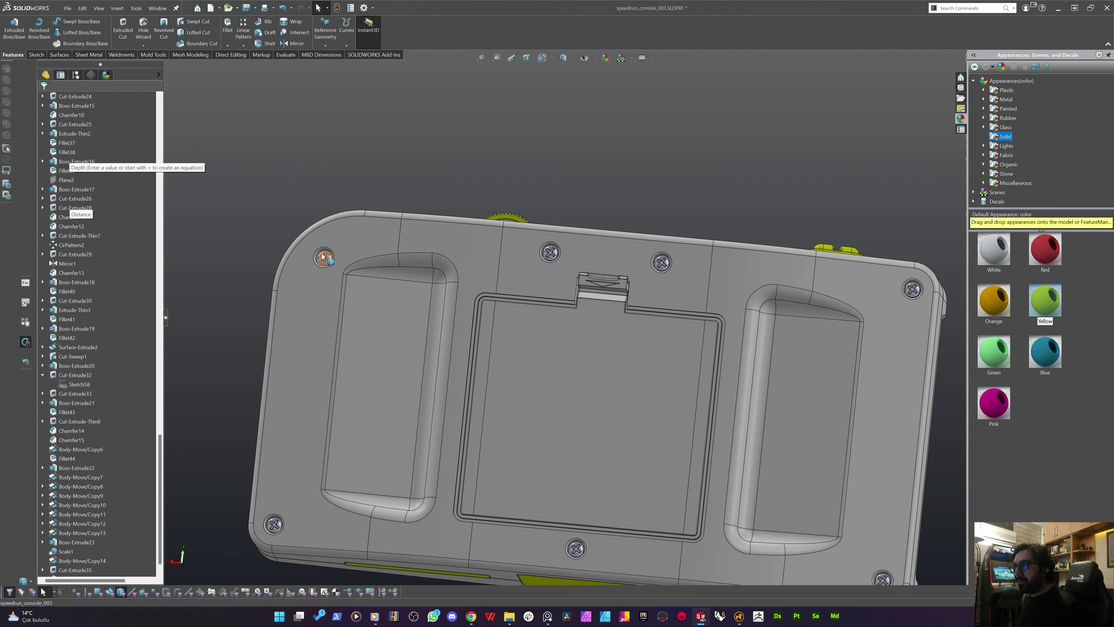
click(324, 258)
ctrl+click(551, 253)
ctrl+click(662, 262)
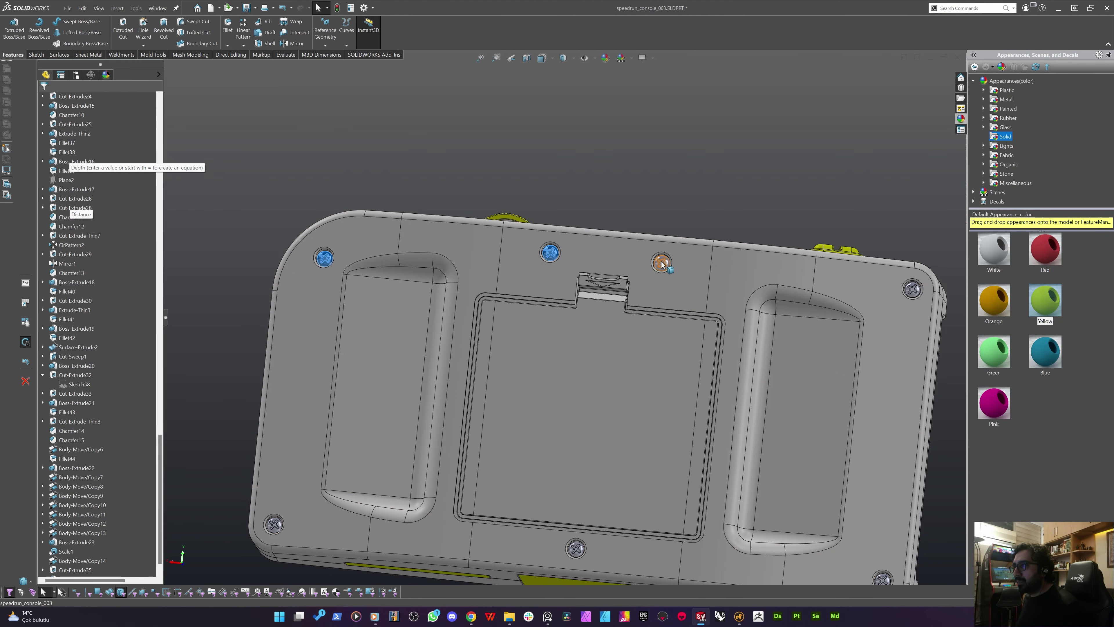
ctrl+click(916, 289)
scroll(812, 527, up, 2)
ctrl+middle_drag(812, 566, 658, 443)
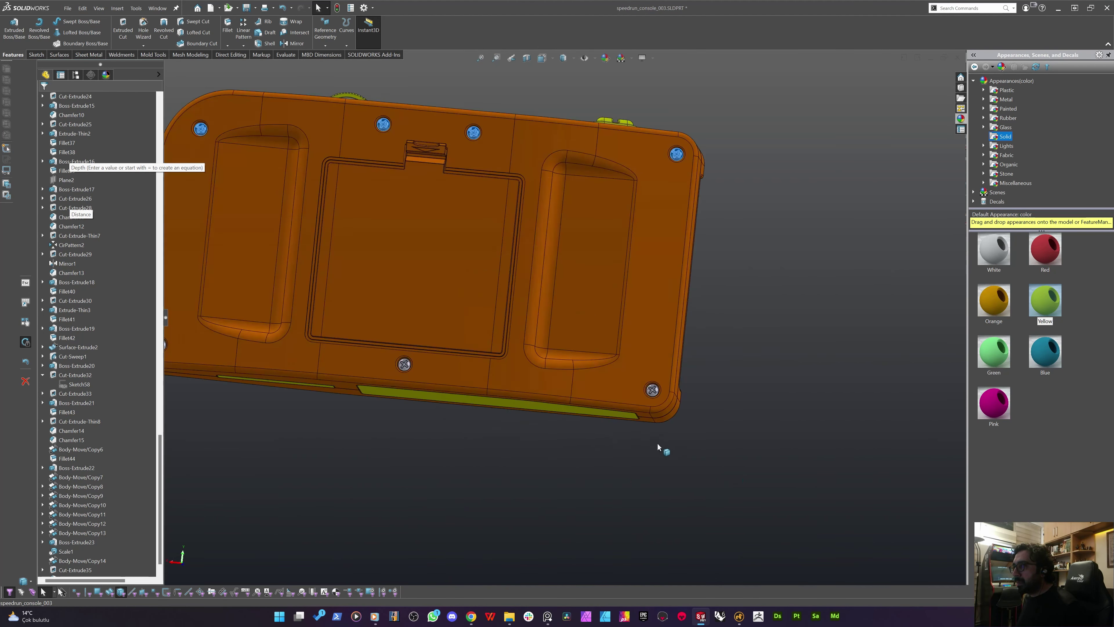
ctrl+click(652, 389)
ctrl+click(404, 364)
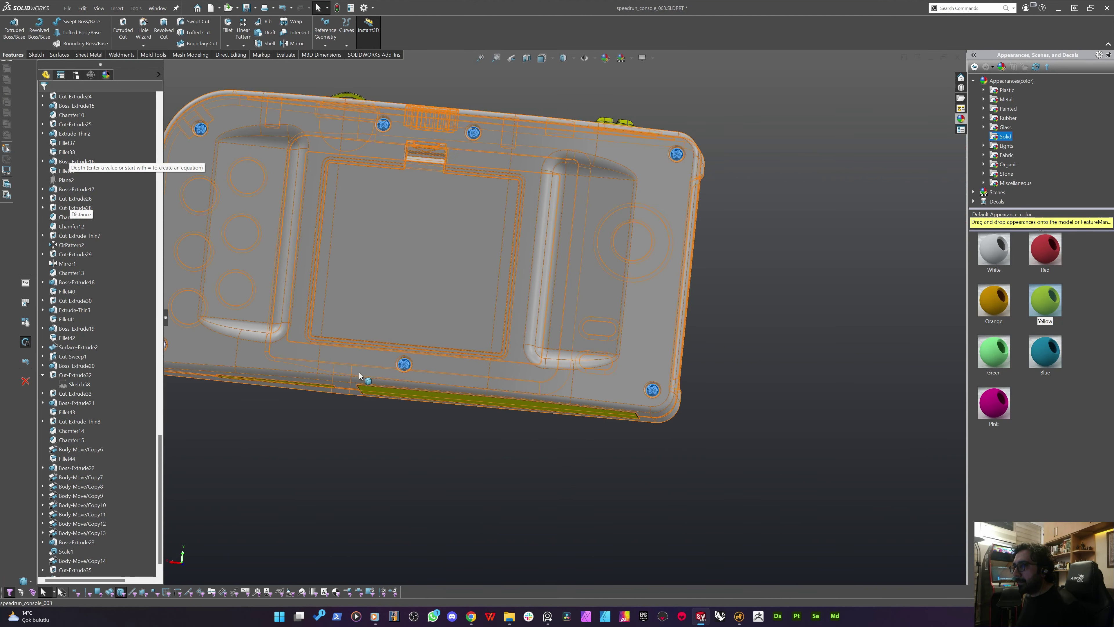
scroll(359, 372, up, 3)
scroll(334, 359, down, 3)
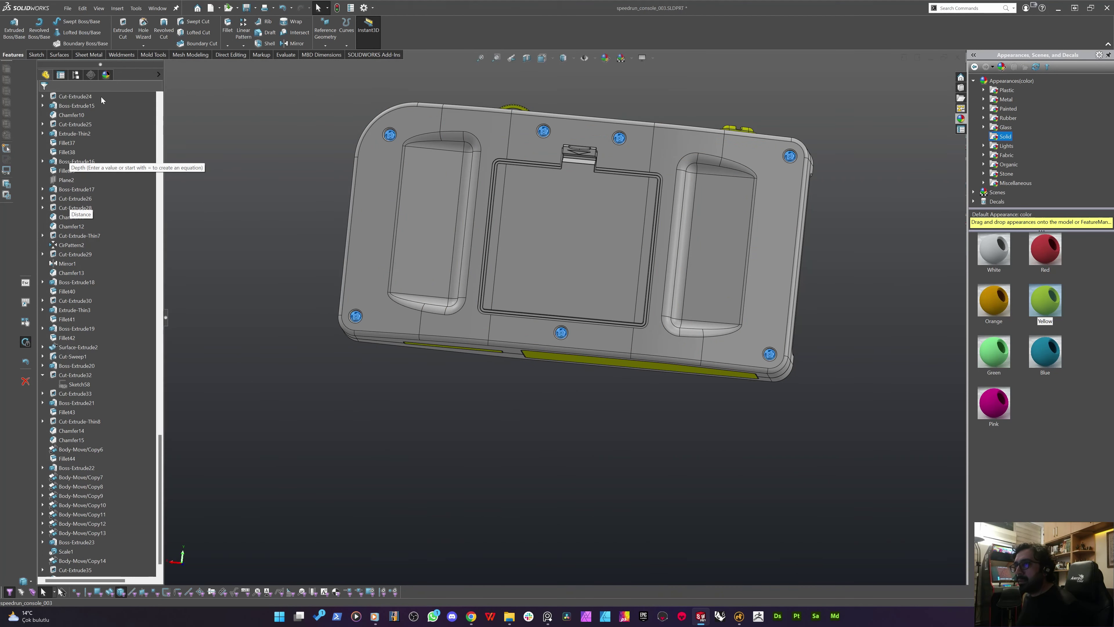
click(76, 77)
click(106, 74)
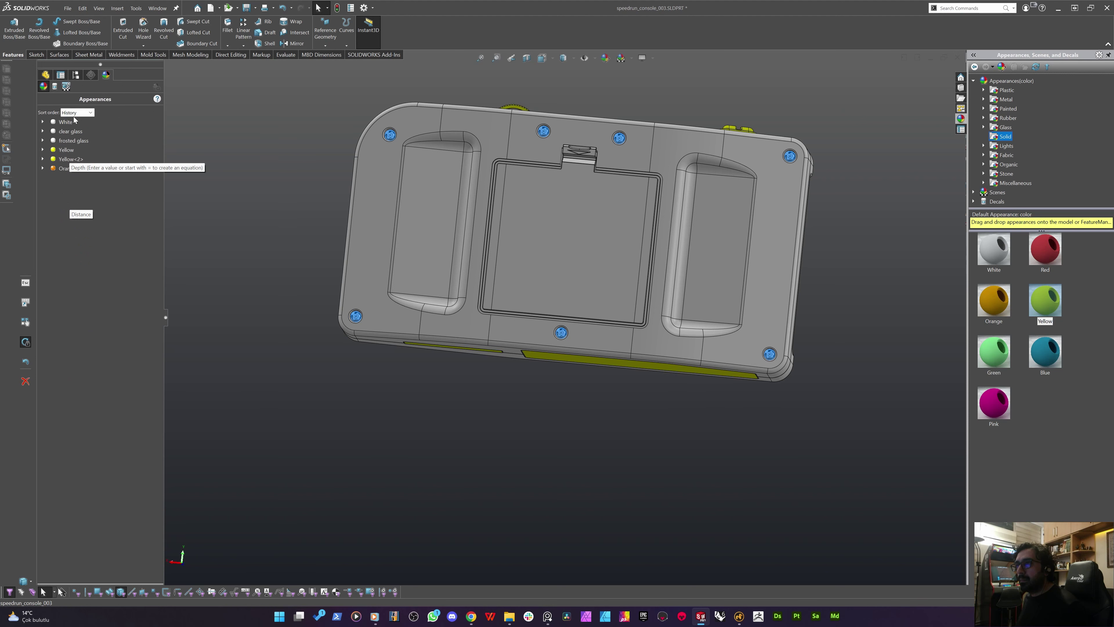
right_click(59, 151)
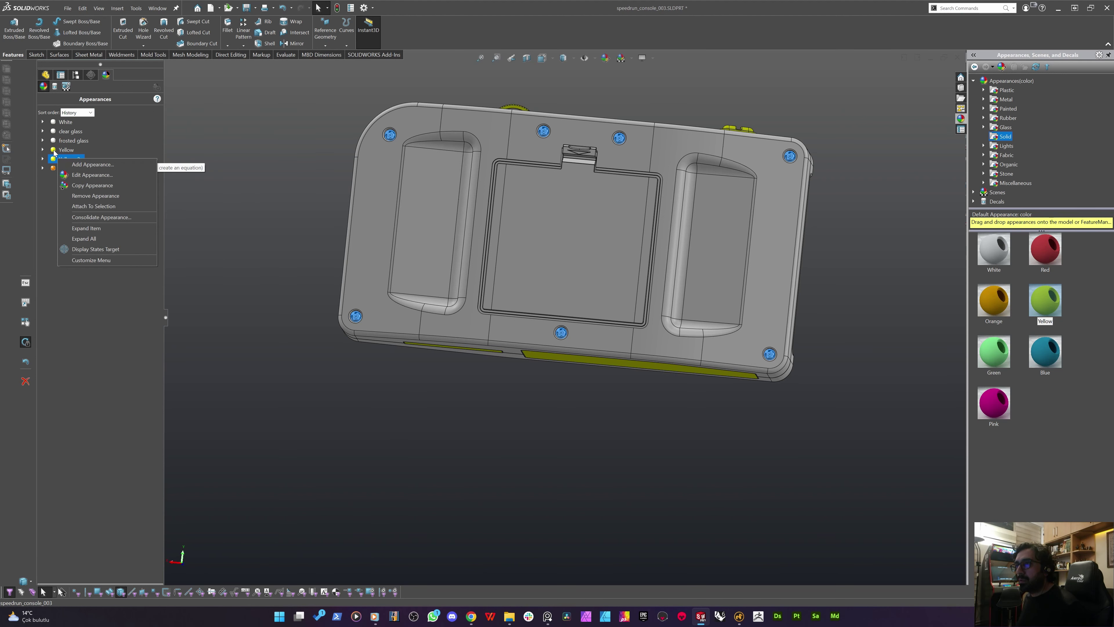
click(79, 194)
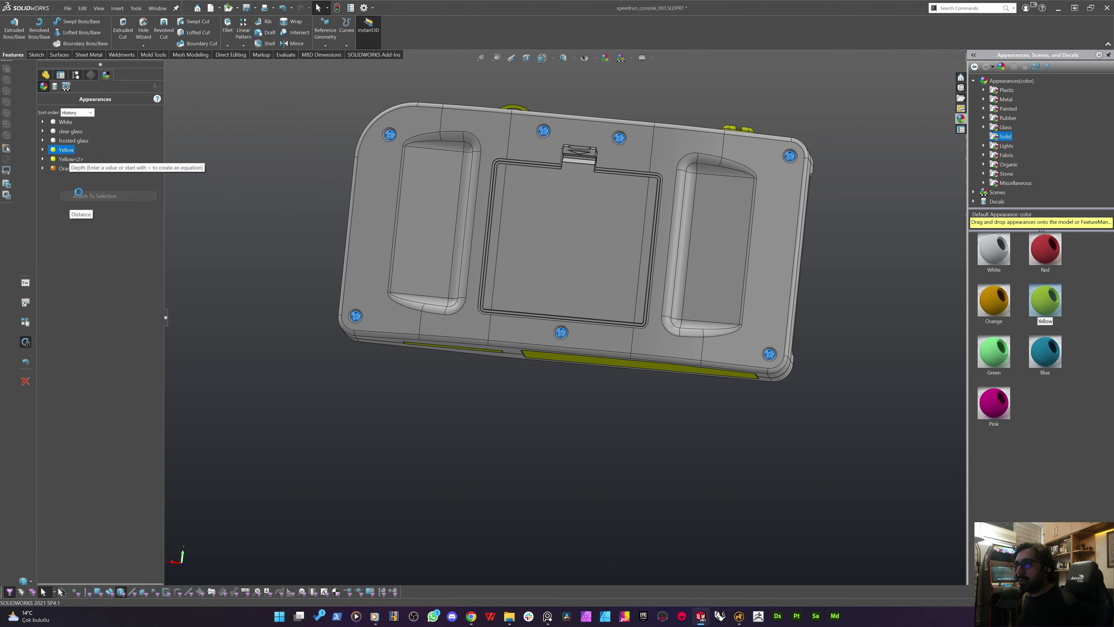
Attach the Yellow appearance to all bodies that use the duplicate Yellow<2> appearance
click(45, 159)
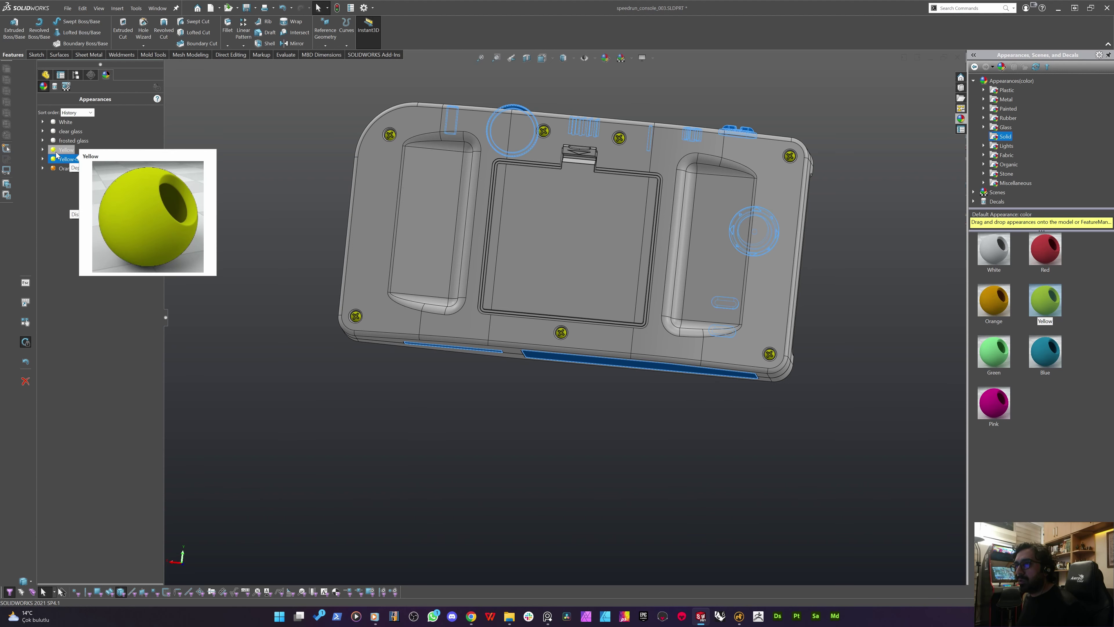
click(43, 159)
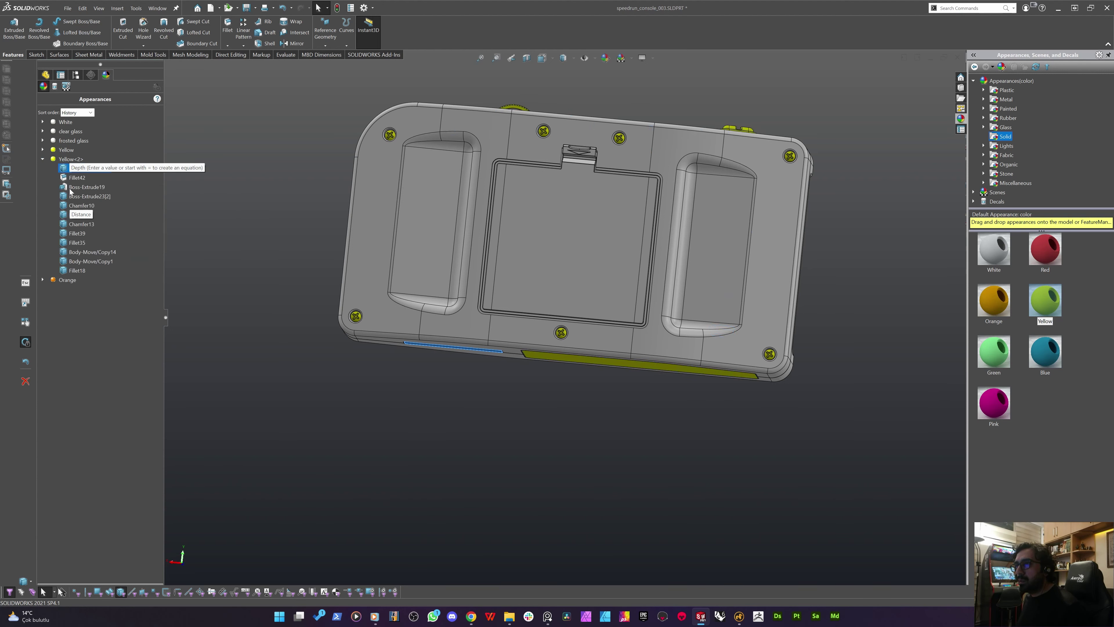
click(62, 150)
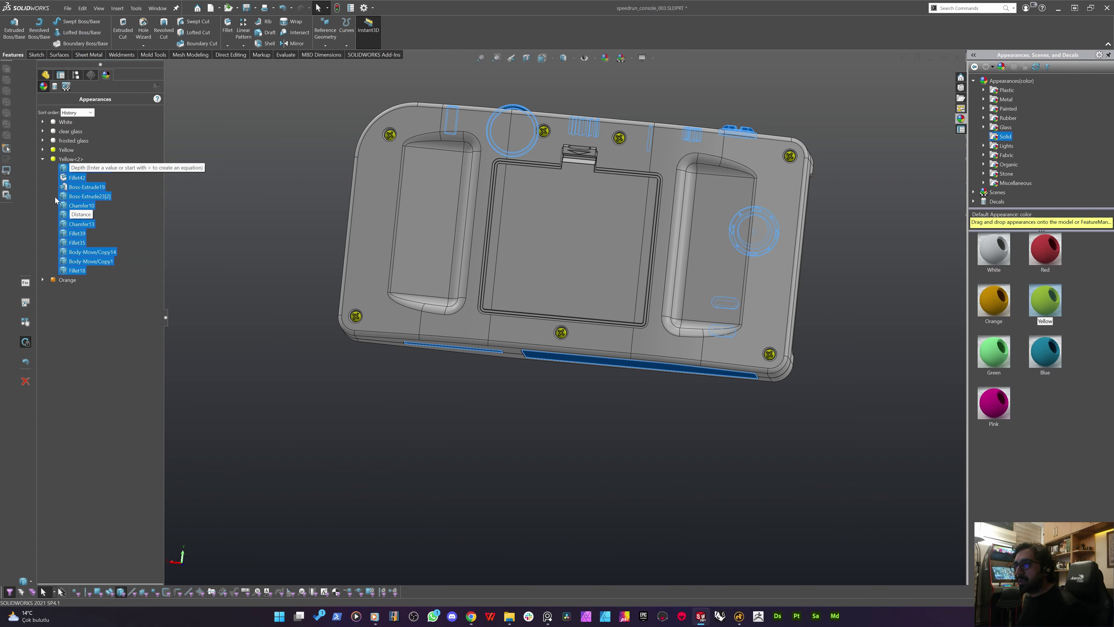
right_click(66, 150)
click(100, 195)
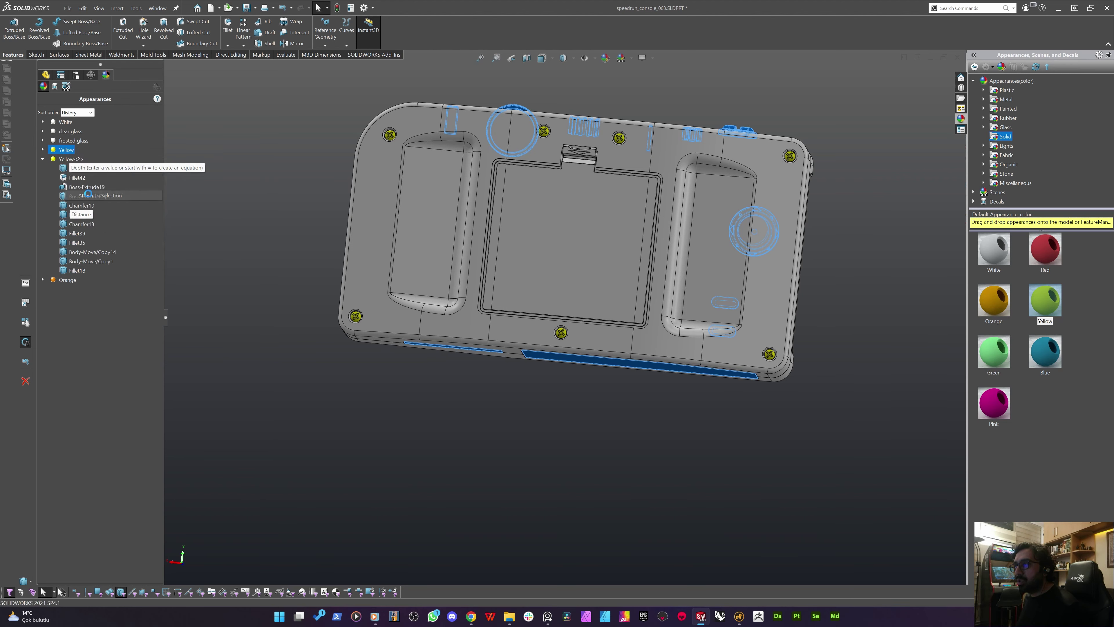
Inspect the appearances of the buttons, scroll wheel and ports along the console's top edge and front
middle_drag(456, 210, 302, 293)
middle_drag(446, 327, 281, 419)
scroll(630, 336, down, 5)
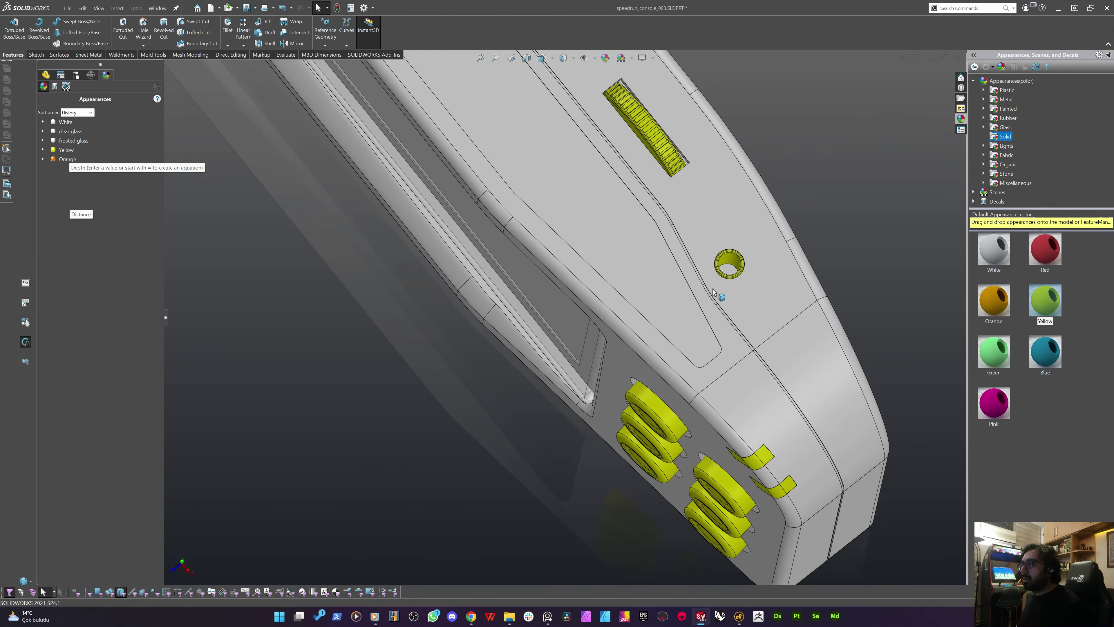
middle_click(713, 289)
middle_drag(714, 290, 715, 166)
scroll(718, 254, up, 6)
middle_drag(435, 370, 455, 340)
Inspect the clear glass appearance of the screen's glass cover and the body it is attached to
scroll(454, 341, down, 5)
right_click(509, 290)
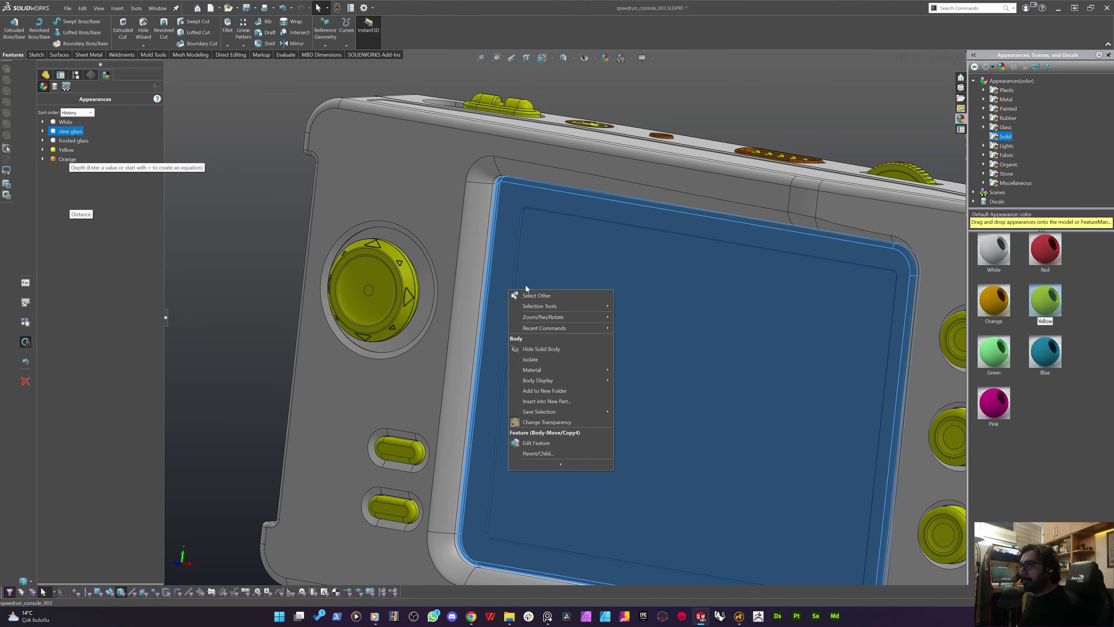
right_click(74, 132)
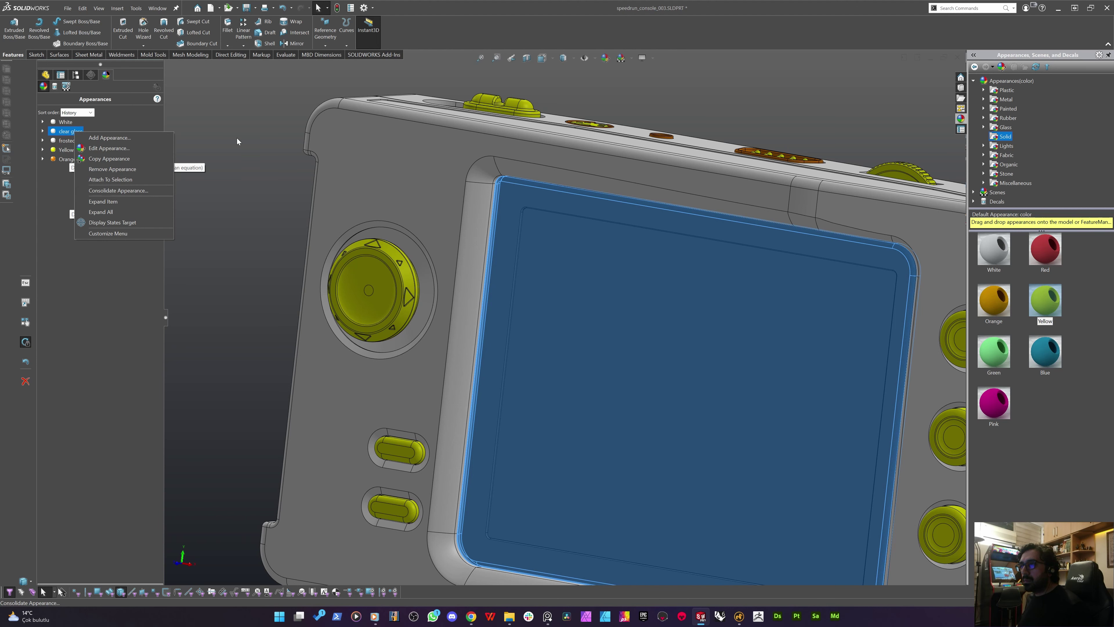
click(43, 131)
click(43, 131)
right_click(78, 141)
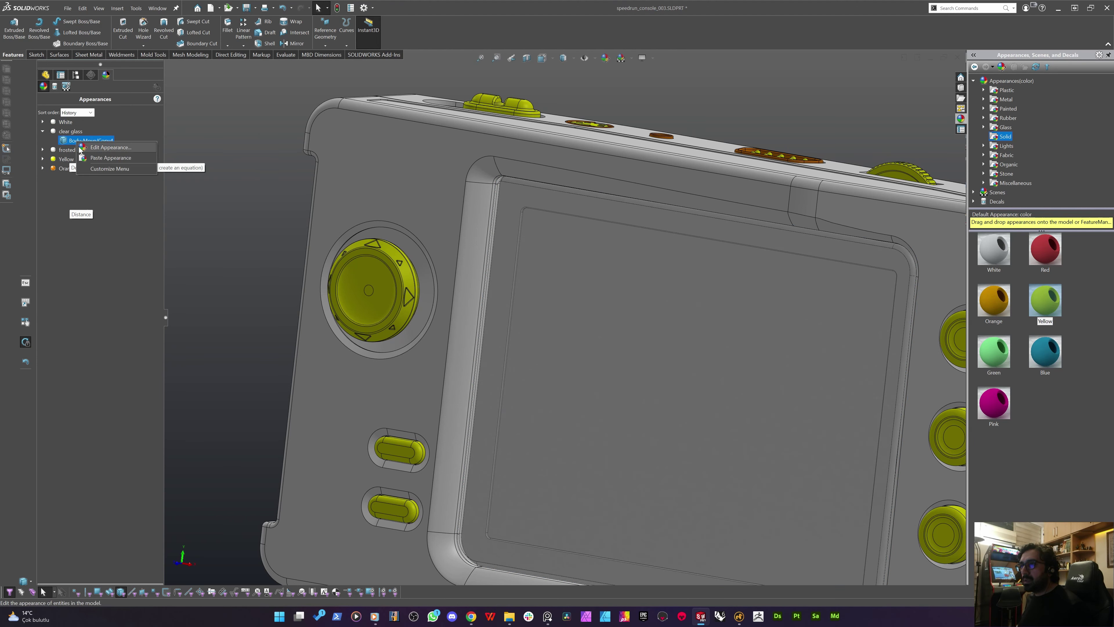
Hide the screen's glass cover body and turn off the solid body selection filter
right_click(587, 270)
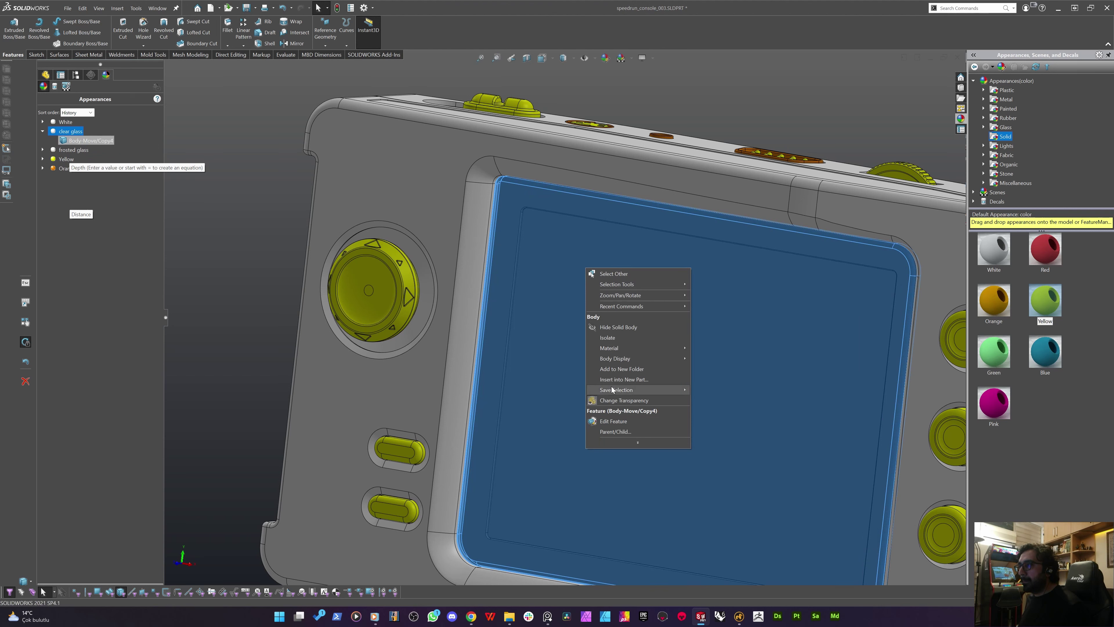
click(609, 328)
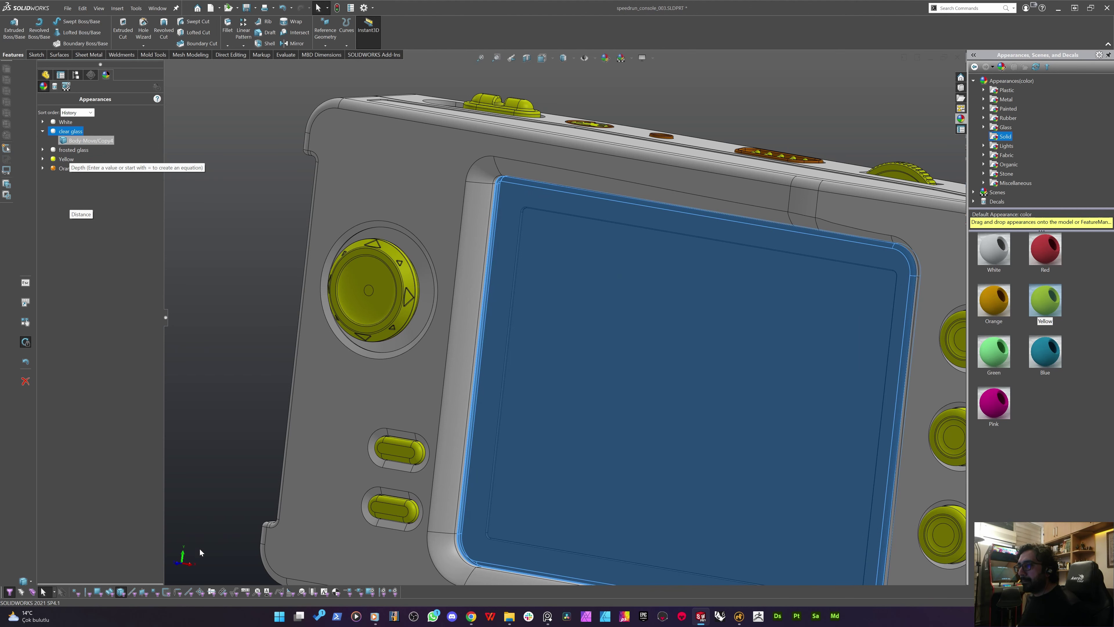
click(122, 593)
Apply the Yellow appearance to the rectangular display face recessed beneath the glass cover
scroll(559, 350, up, 3)
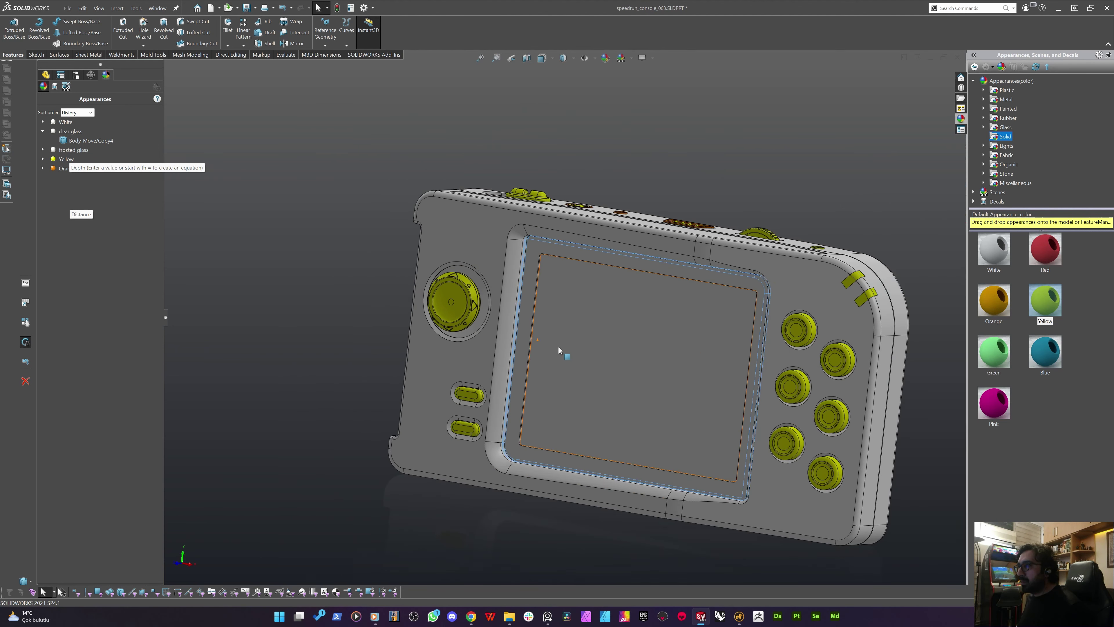
middle_drag(559, 350, 542, 327)
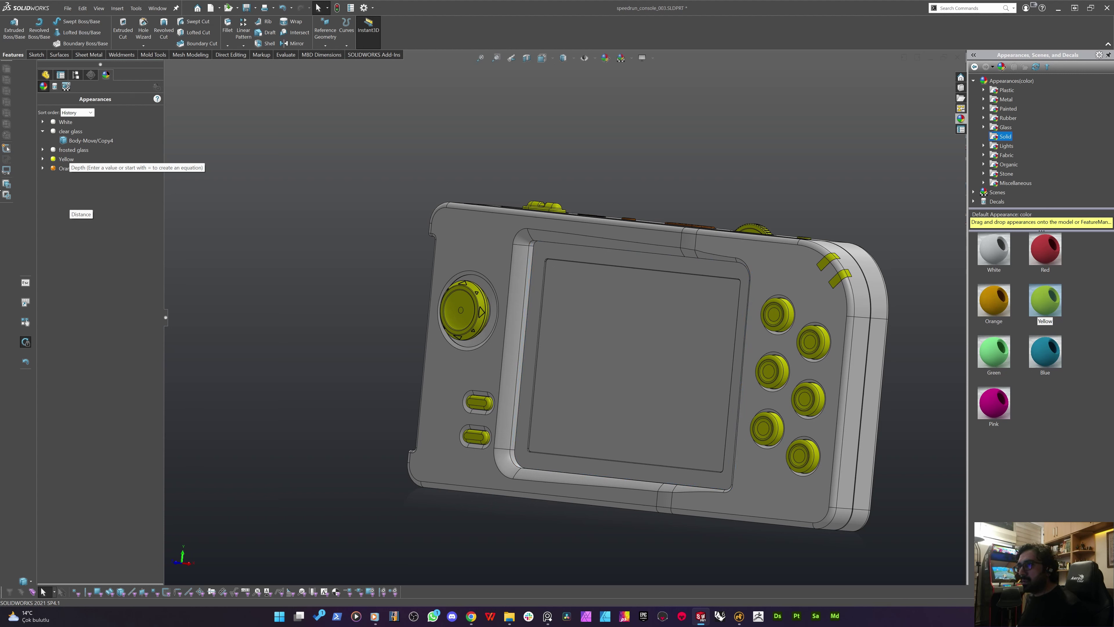
drag(790, 315, 655, 334)
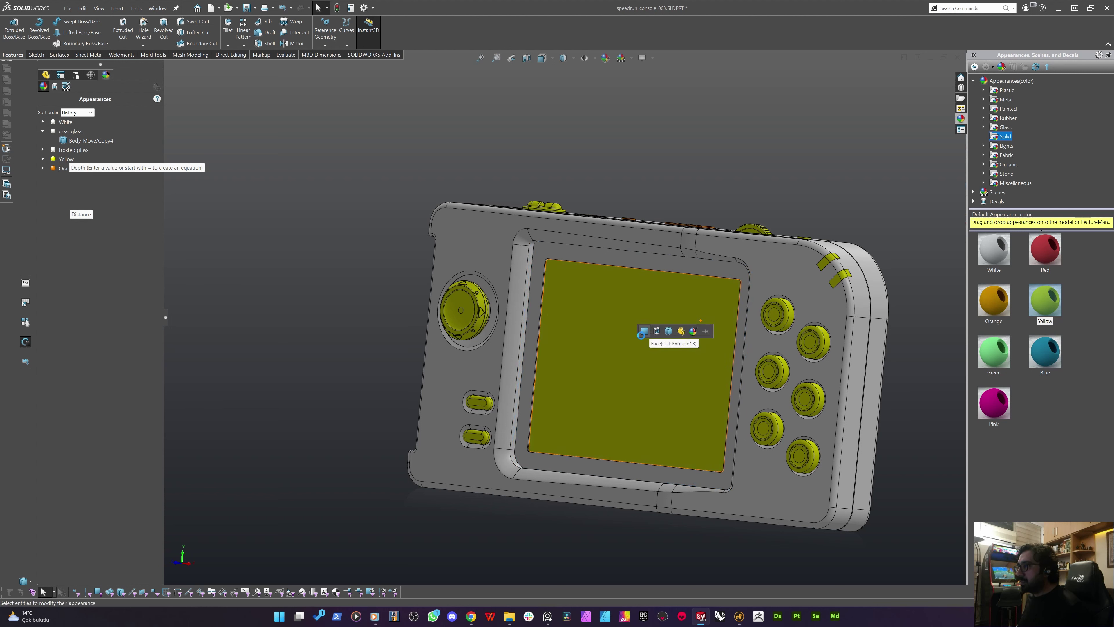
scroll(532, 268, down, 8)
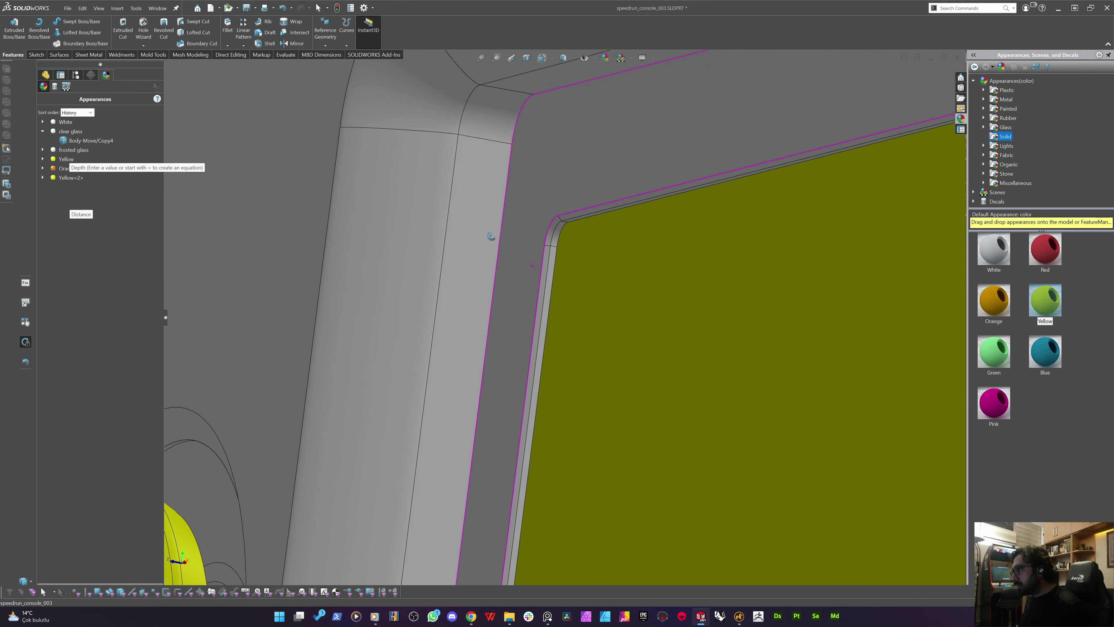
scroll(547, 249, down, 5)
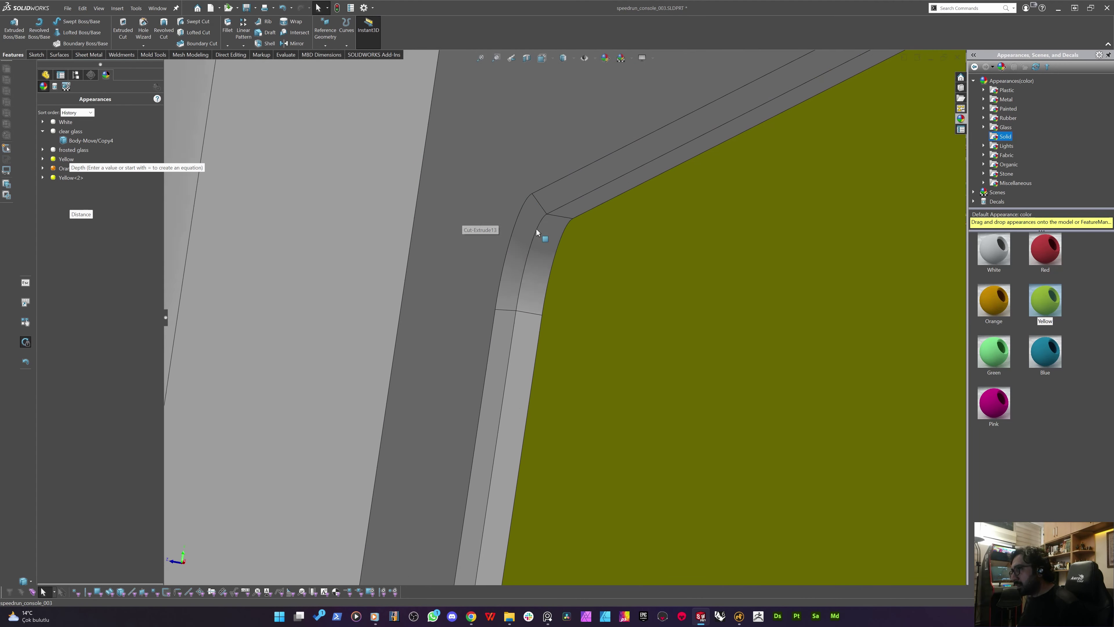
Check which body uses the clear glass appearance and which face uses frosted glass around the screen
click(66, 133)
scroll(512, 289, up, 10)
middle_drag(513, 298, 541, 306)
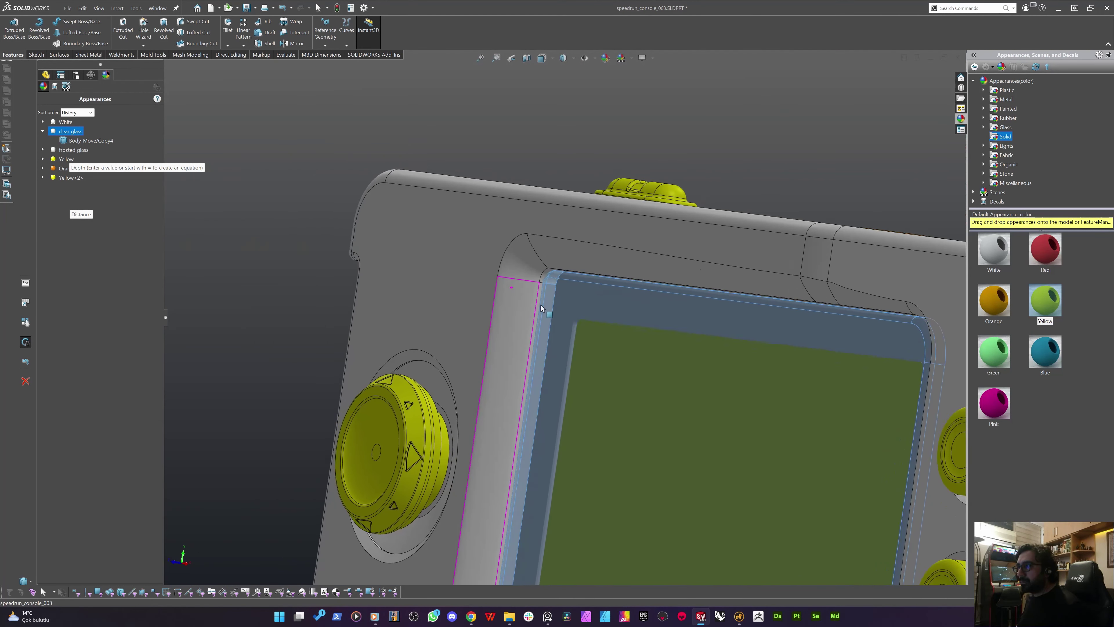
right_click(568, 288)
click(267, 175)
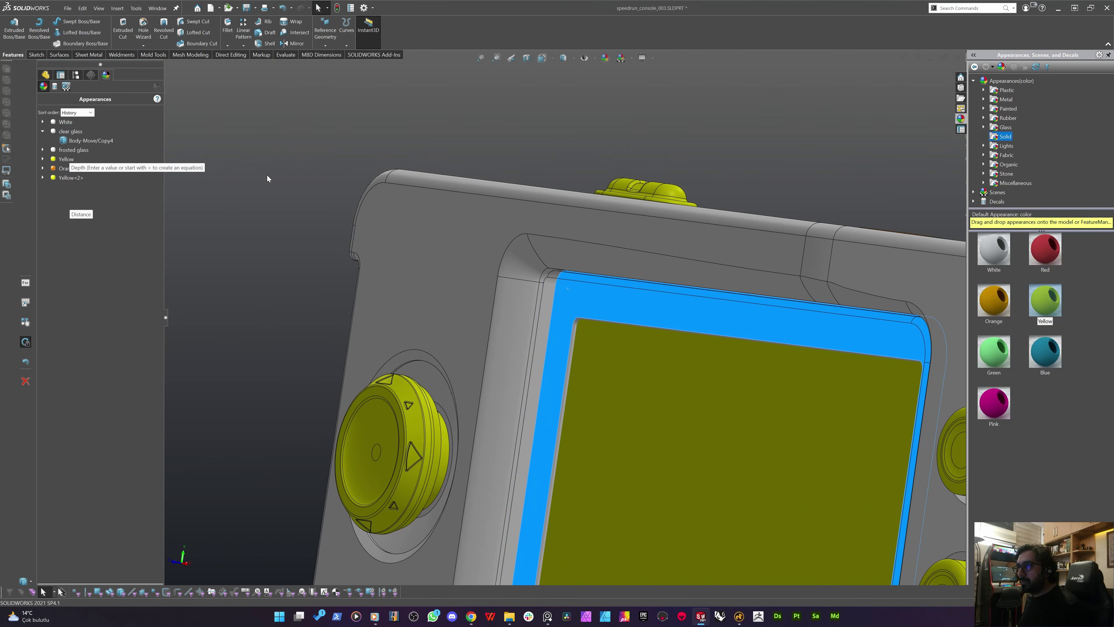
click(42, 149)
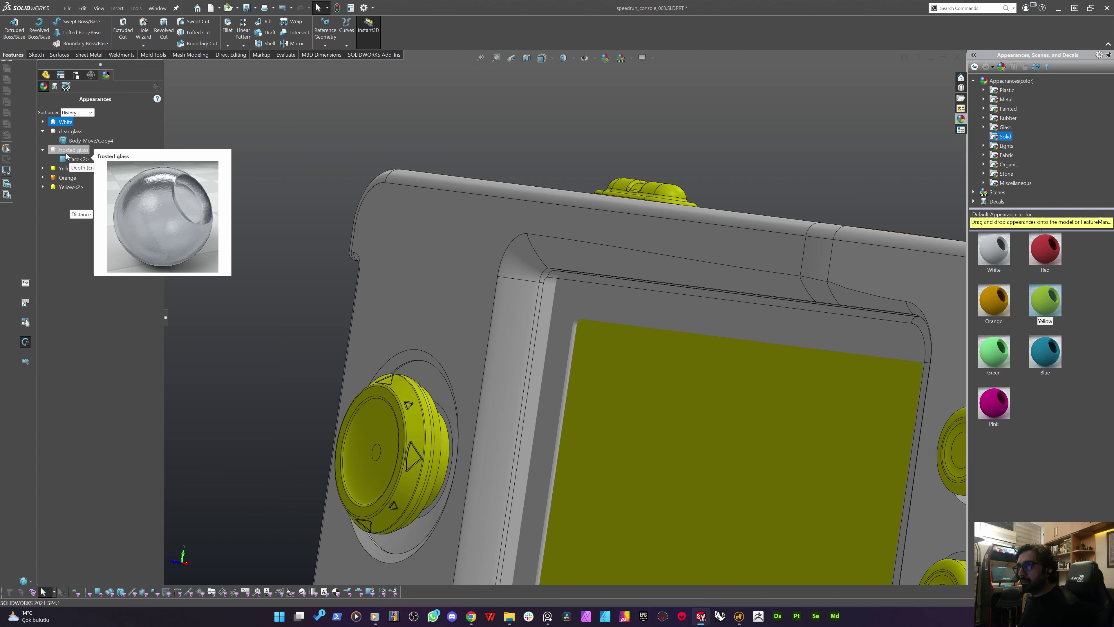
click(78, 159)
scroll(557, 303, up, 4)
scroll(619, 339, down, 4)
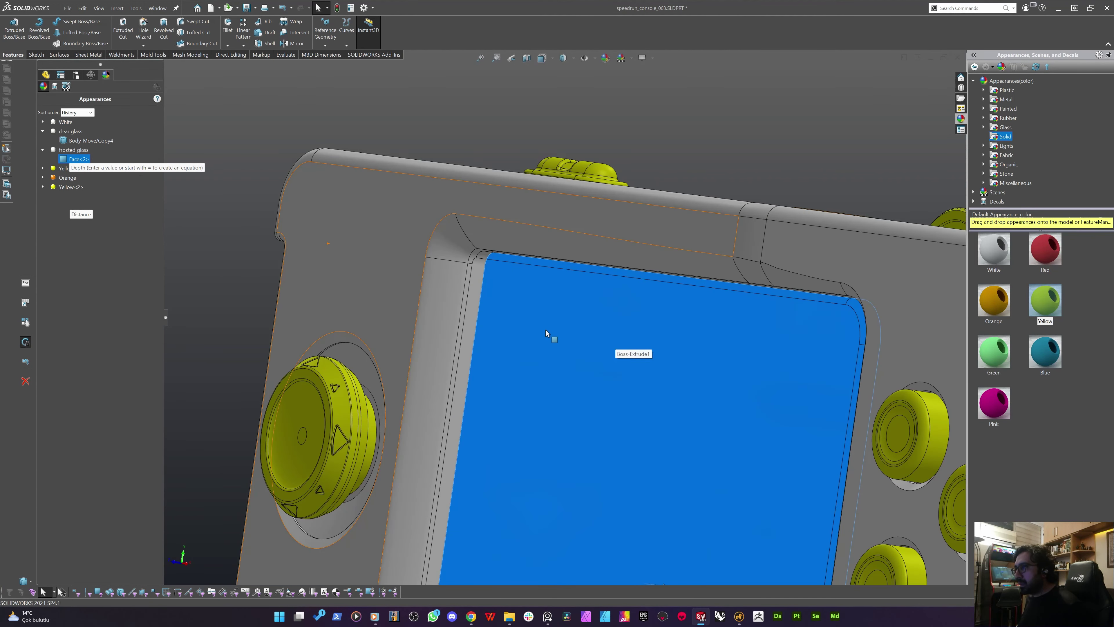
middle_drag(545, 329, 357, 231)
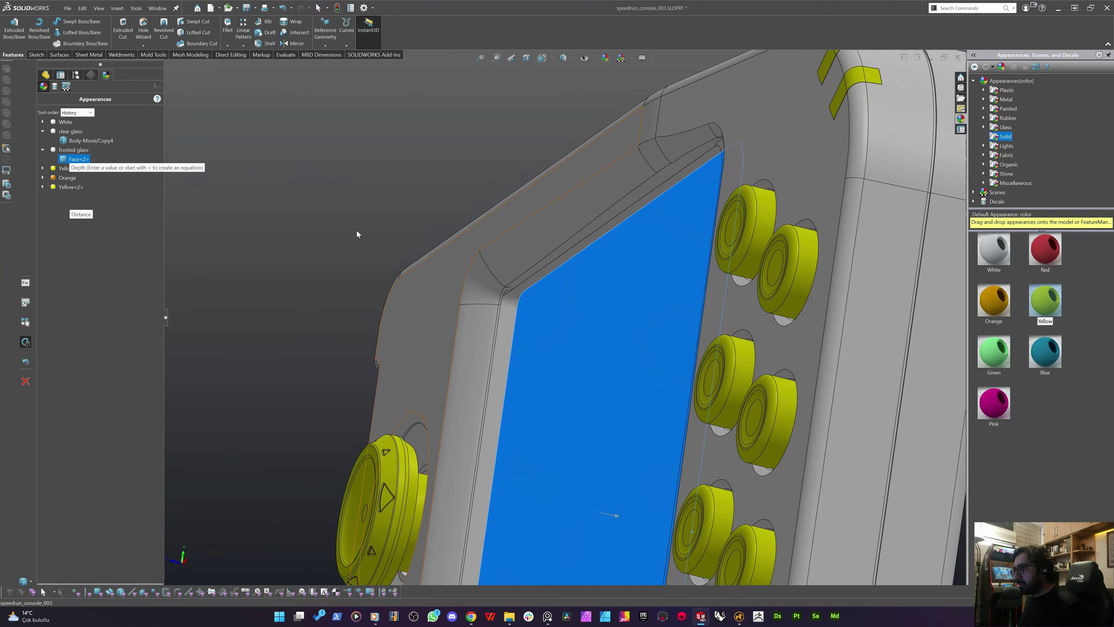
click(69, 153)
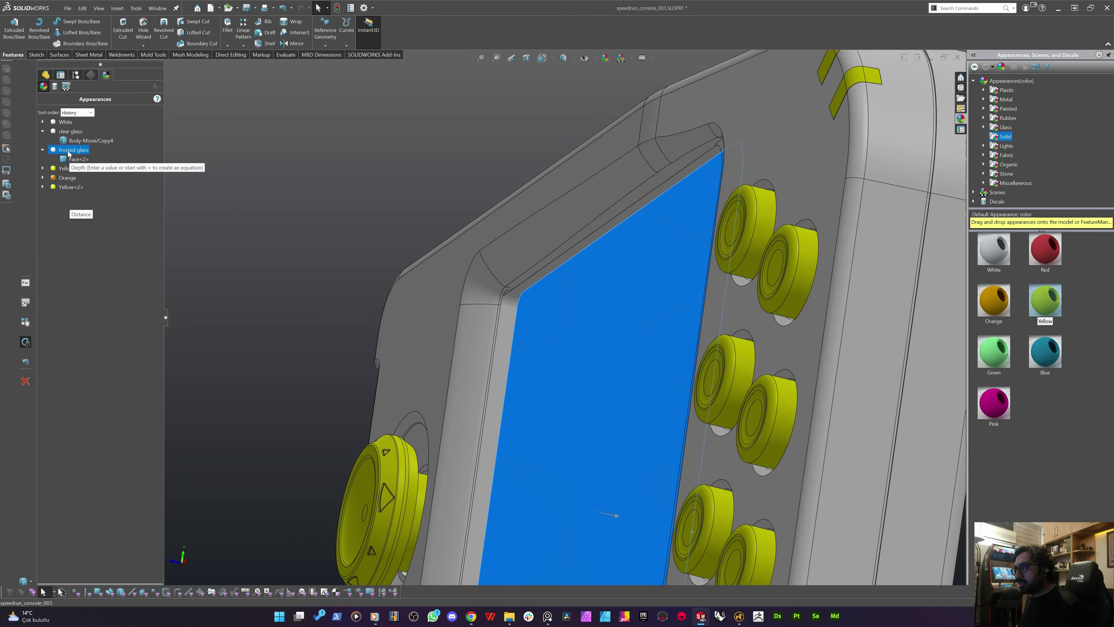
Try to bring back the glass cover body with Show Hidden Bodies
click(374, 157)
right_click(373, 158)
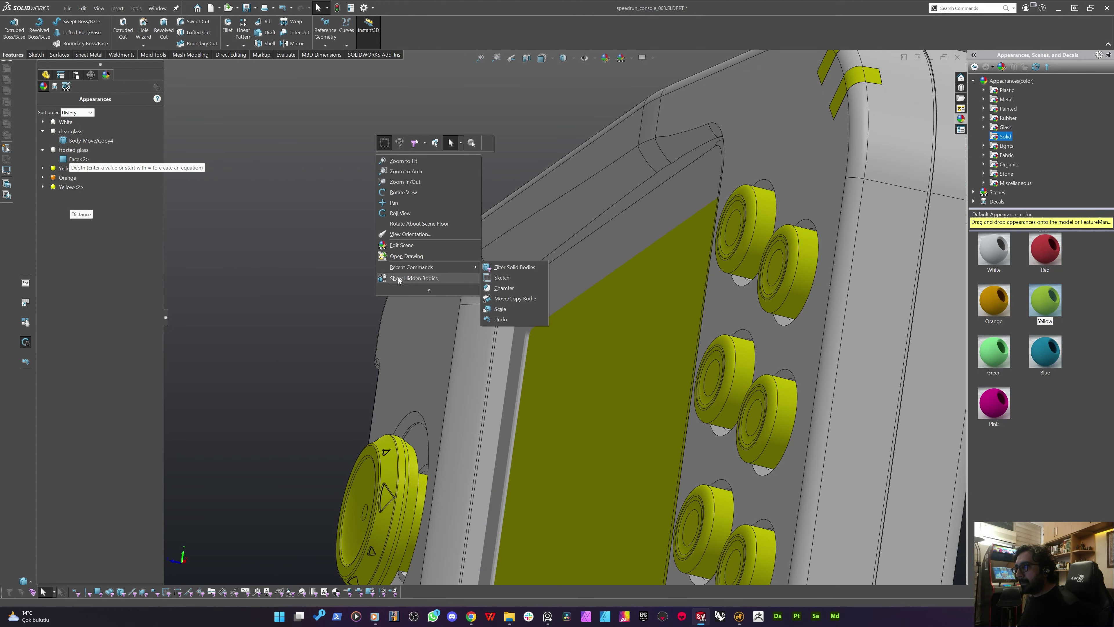
click(408, 277)
click(599, 312)
middle_drag(599, 313, 501, 298)
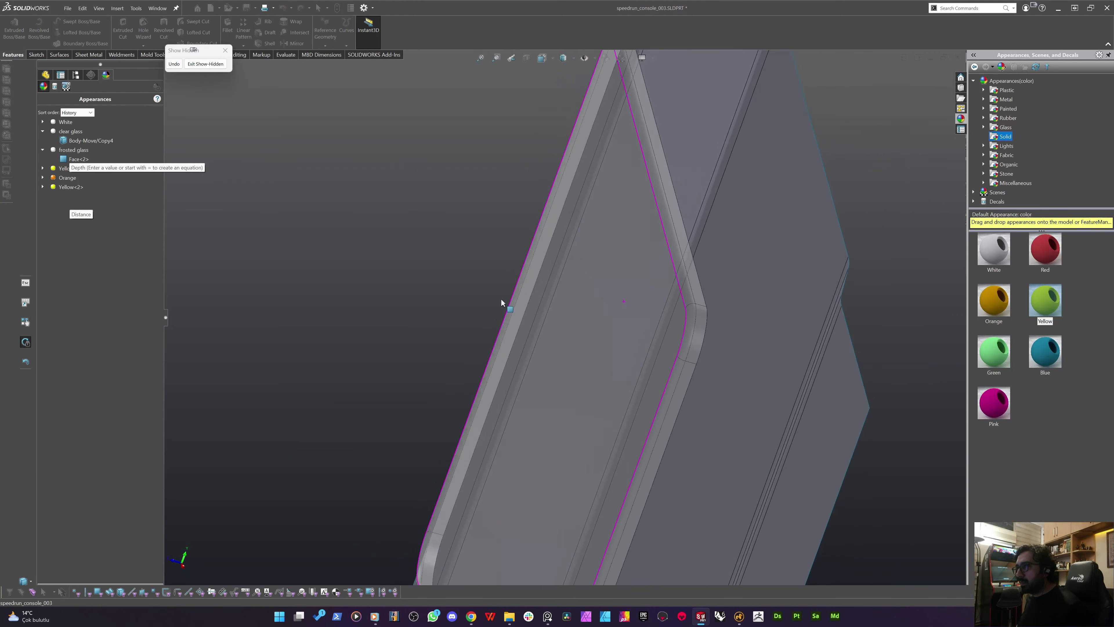
click(204, 64)
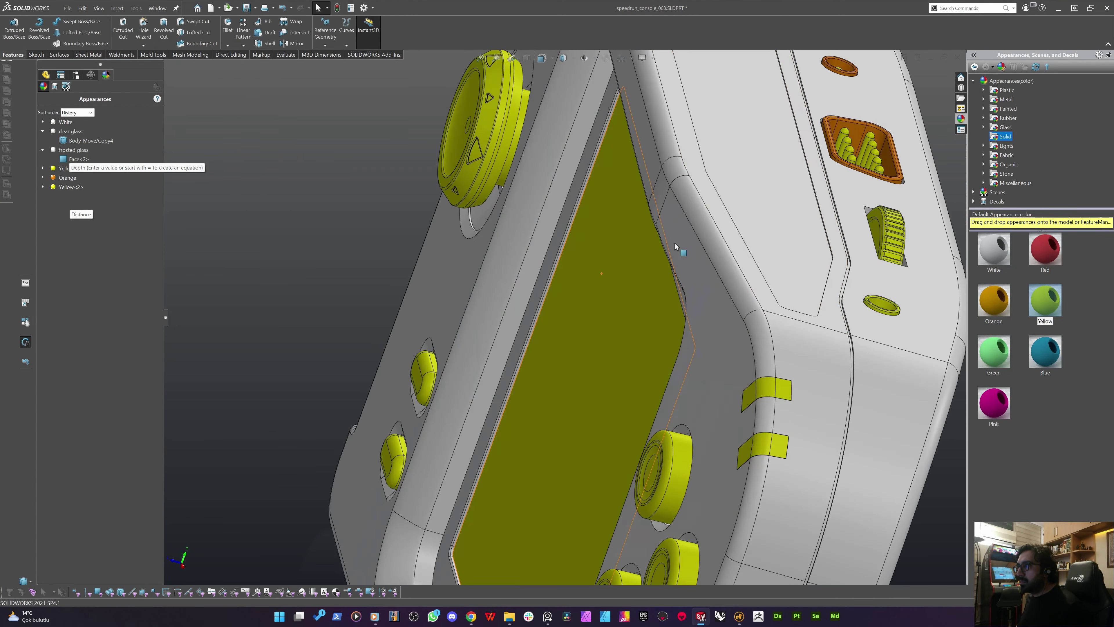
Show the hidden glass cover body over the yellow display face again
scroll(562, 250, up, 3)
middle_drag(562, 249, 335, 176)
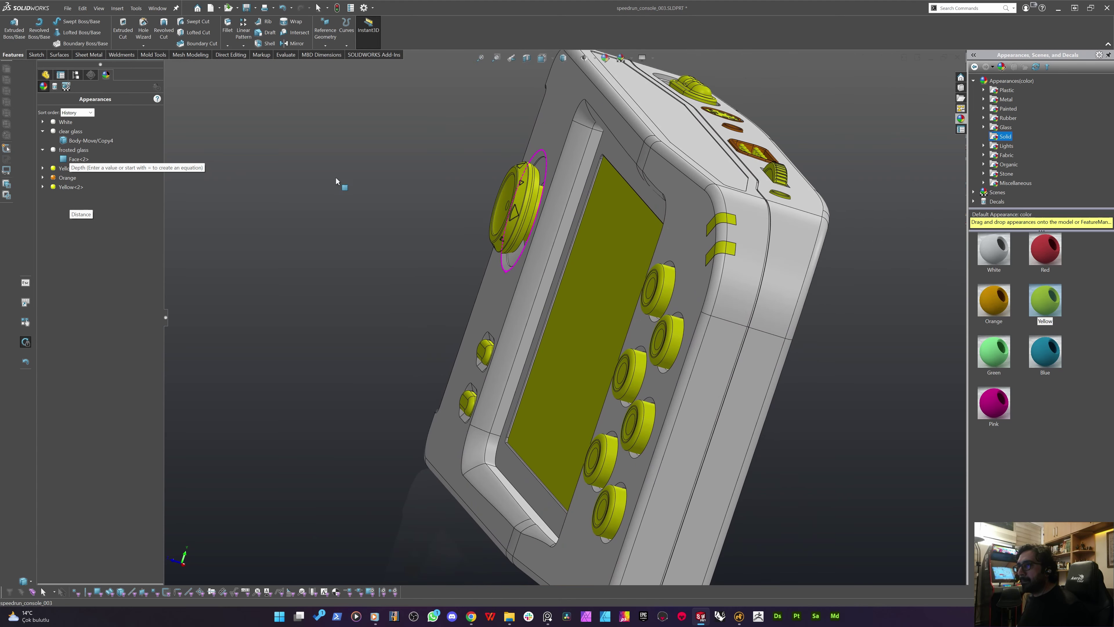
right_click(392, 215)
click(434, 341)
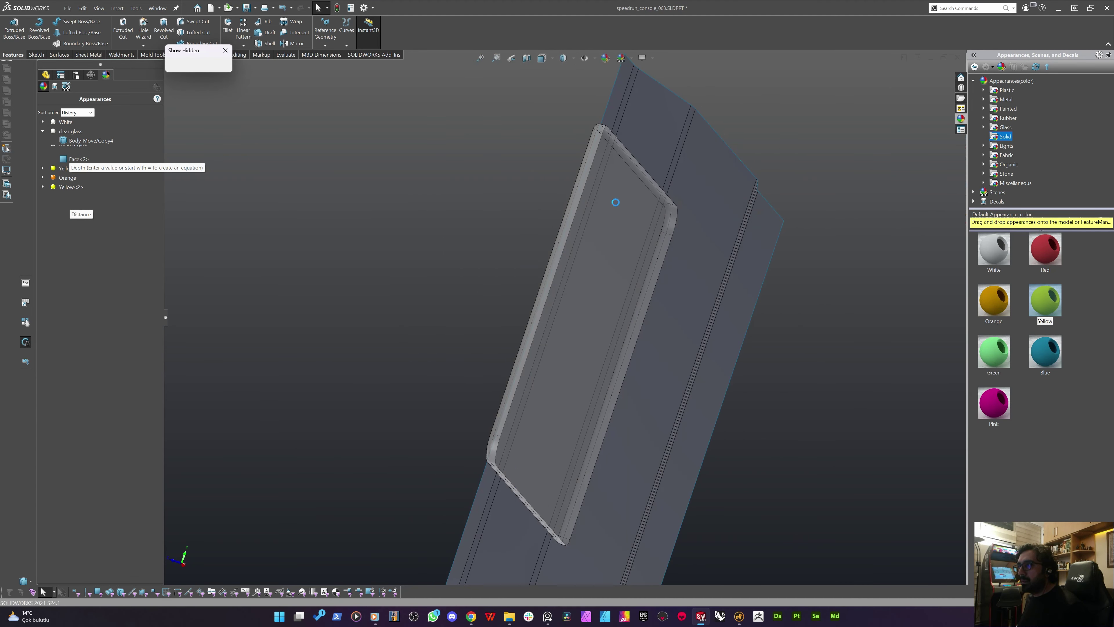
click(581, 195)
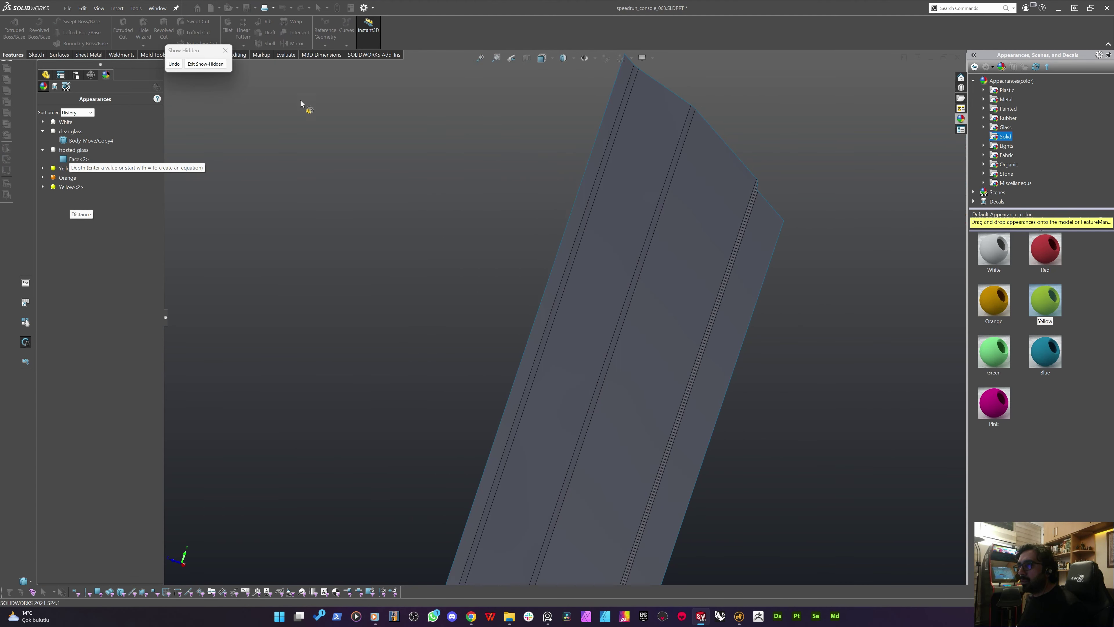
click(224, 64)
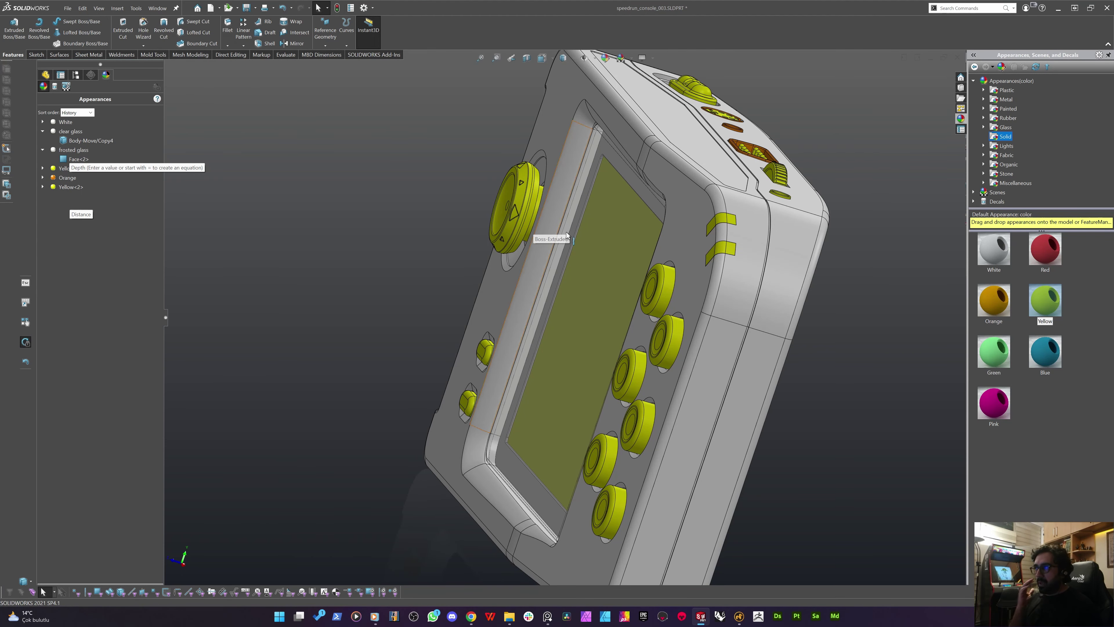
Isolate the glass cover body from the rest of the console
middle_drag(612, 253, 654, 233)
scroll(497, 179, down, 4)
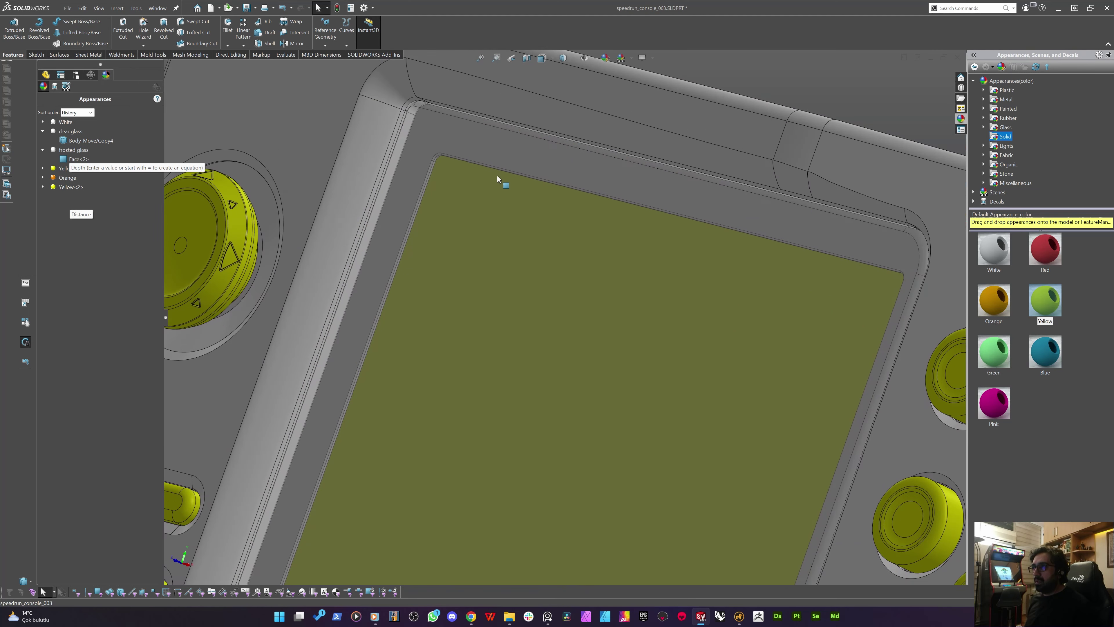
click(486, 149)
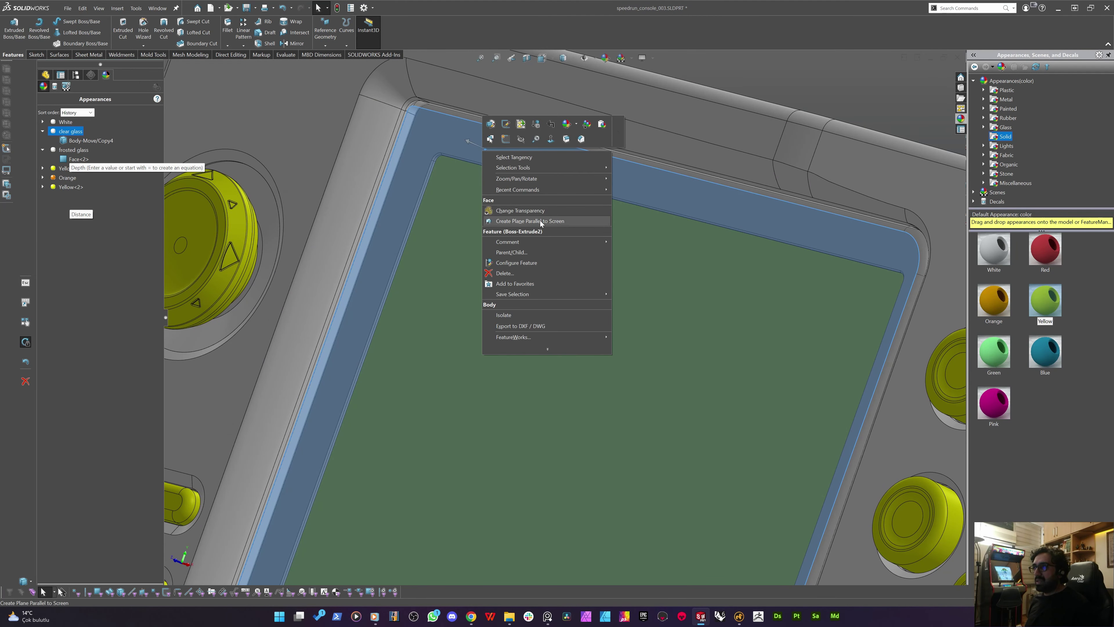
mouse_move(508, 171)
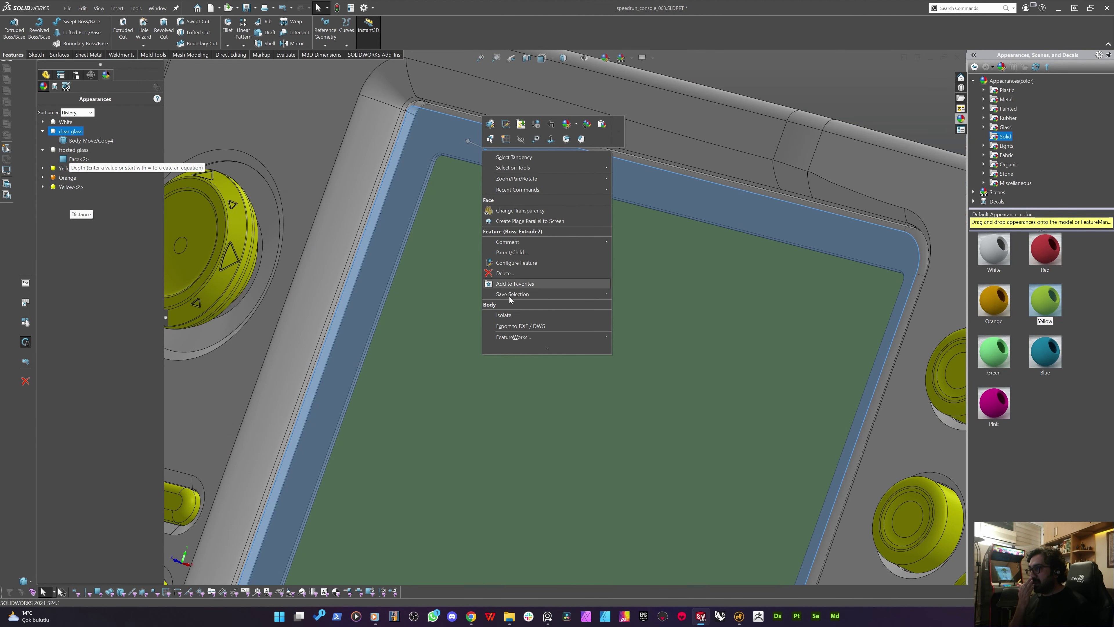
click(515, 312)
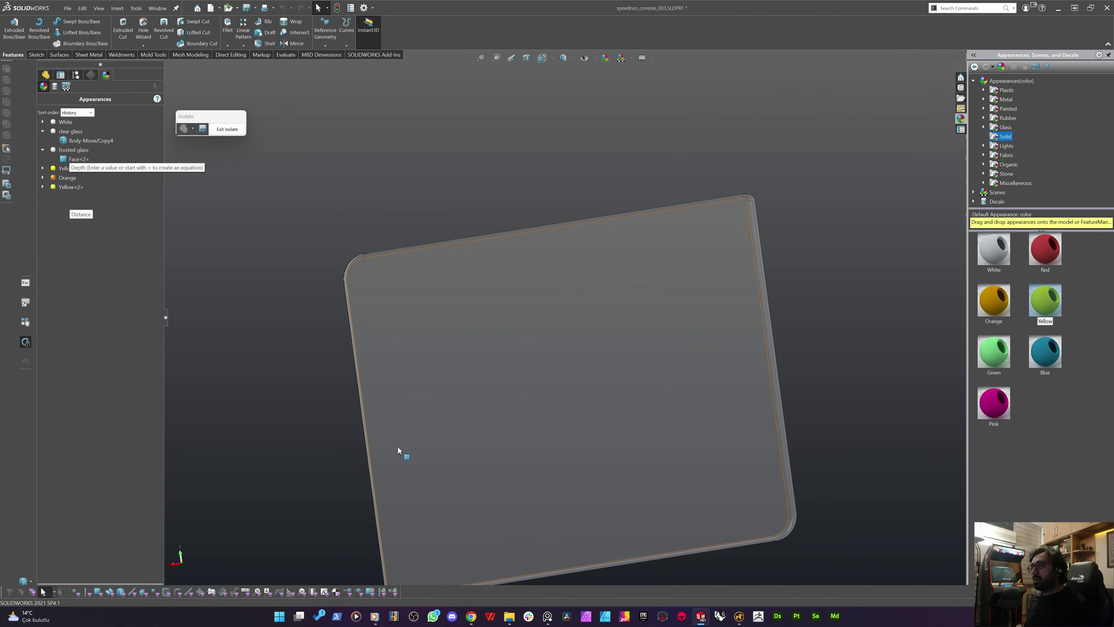
Examine the isolated glass cover from several angles, highlighting its clear glass body and its frosted glass face
scroll(582, 362, up, 2)
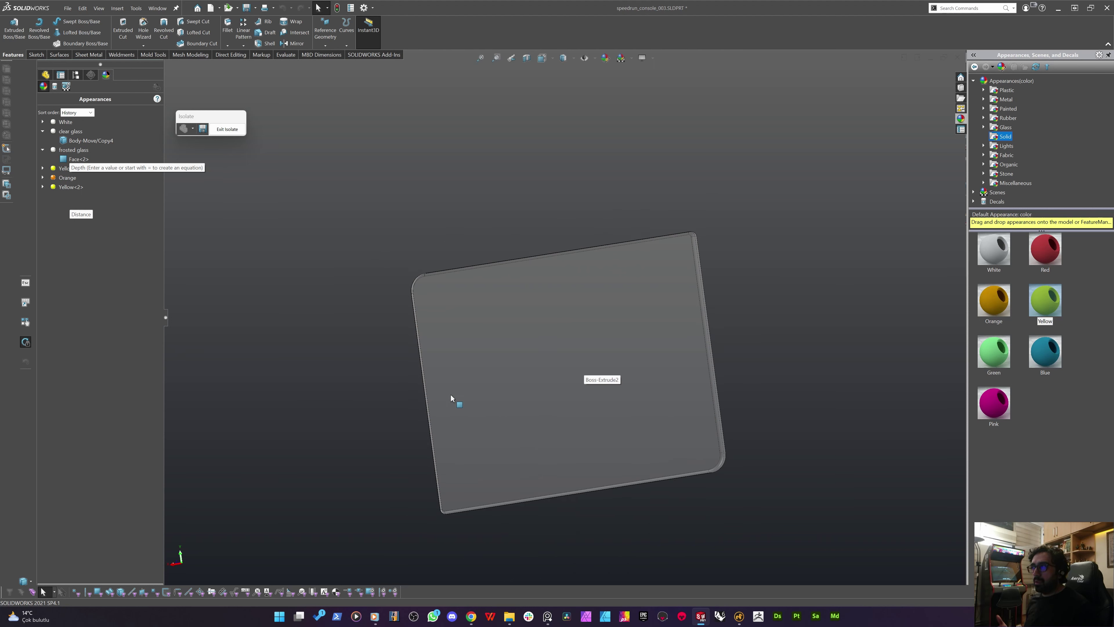
middle_drag(450, 395, 560, 387)
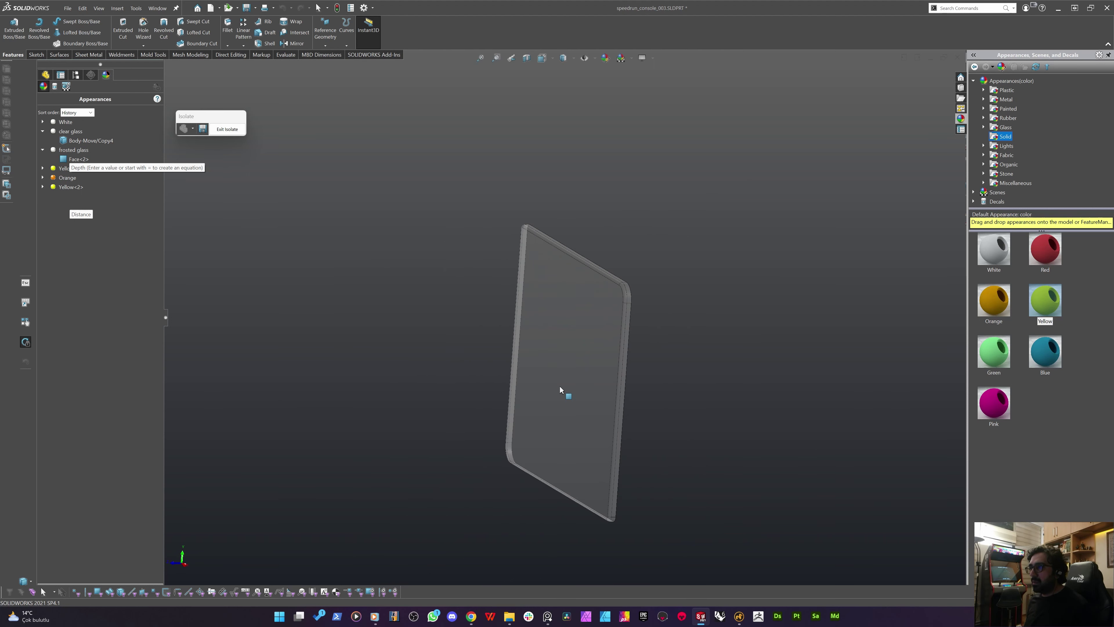
click(81, 141)
scroll(558, 320, down, 3)
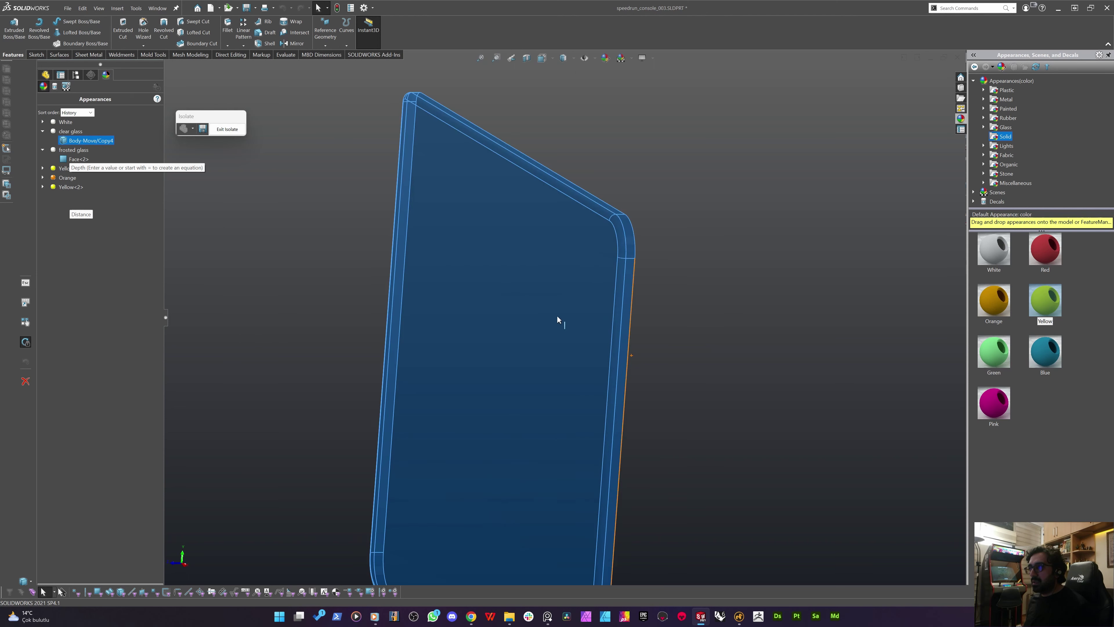
click(70, 159)
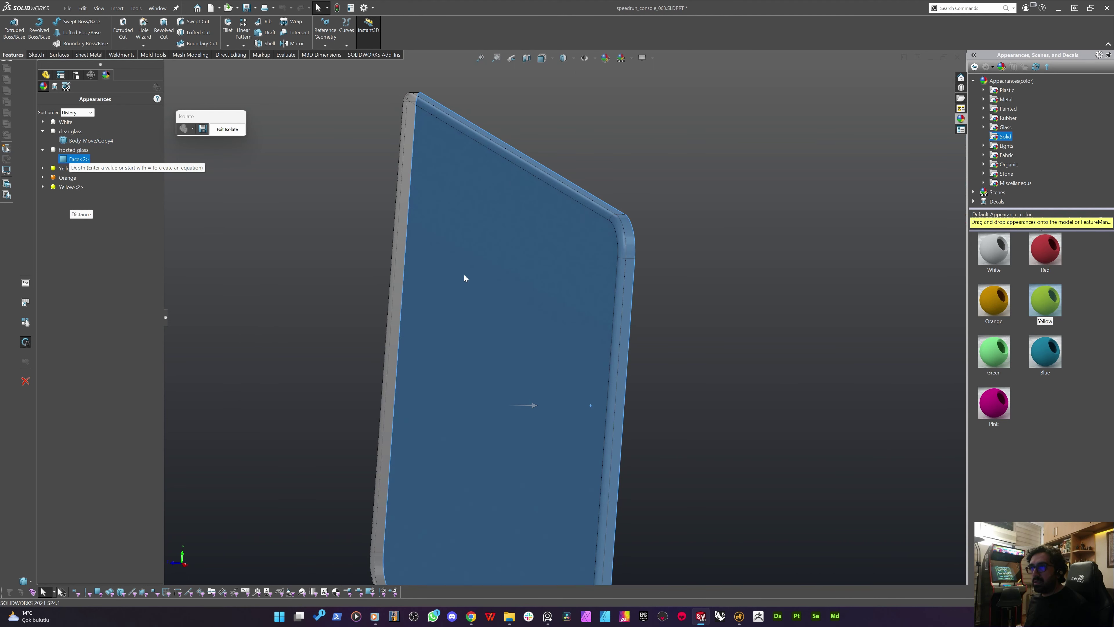
middle_drag(464, 274, 153, 185)
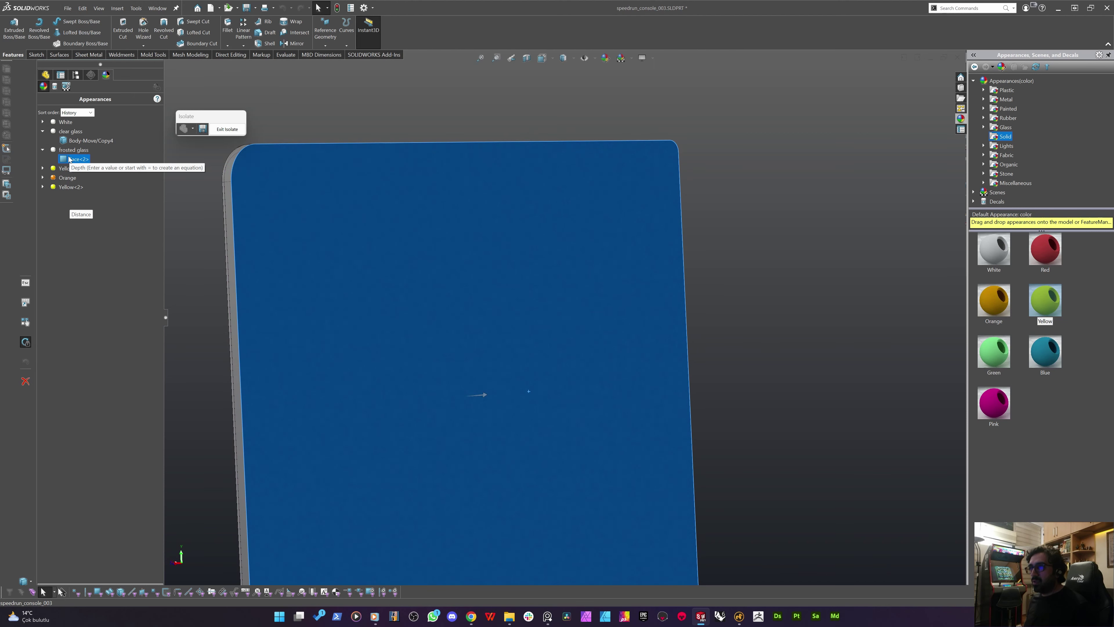
middle_drag(440, 208, 249, 156)
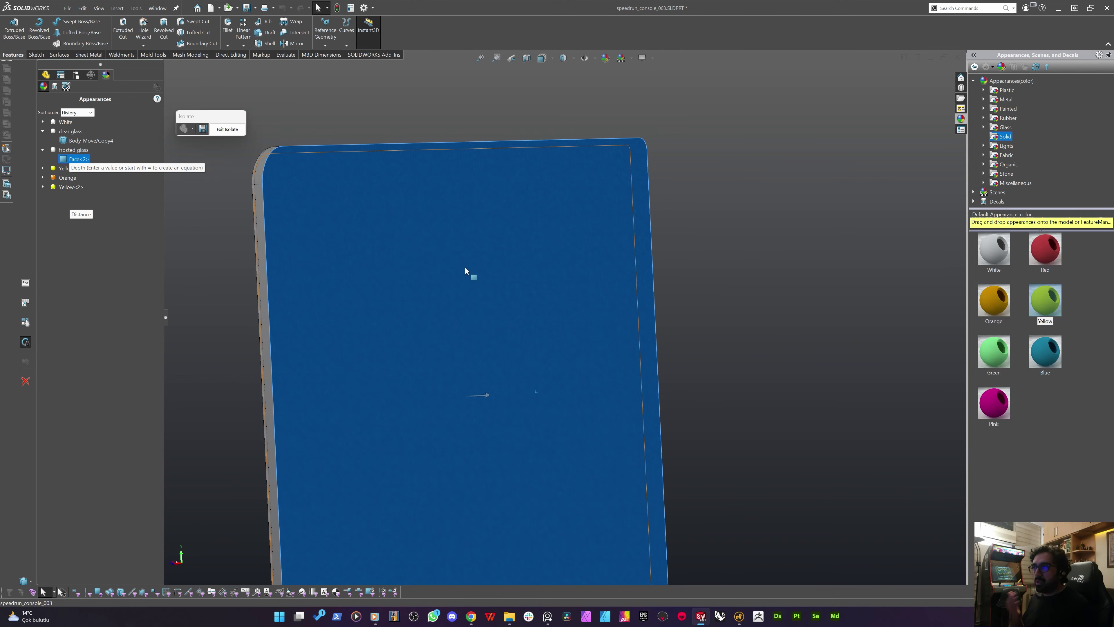
middle_drag(475, 279, 505, 181)
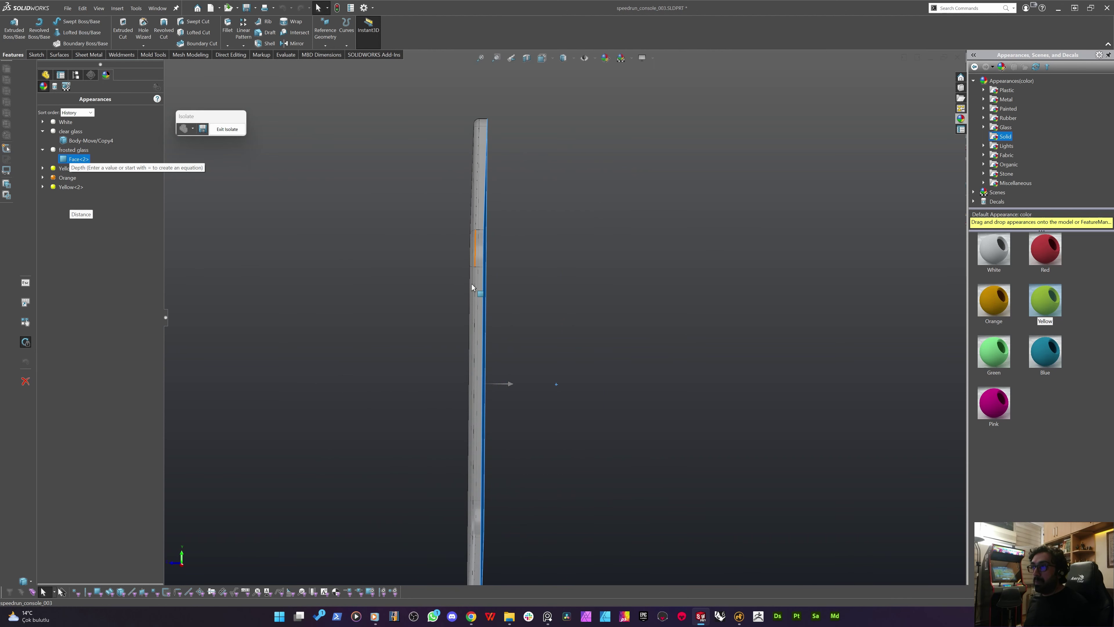
middle_drag(521, 370, 531, 351)
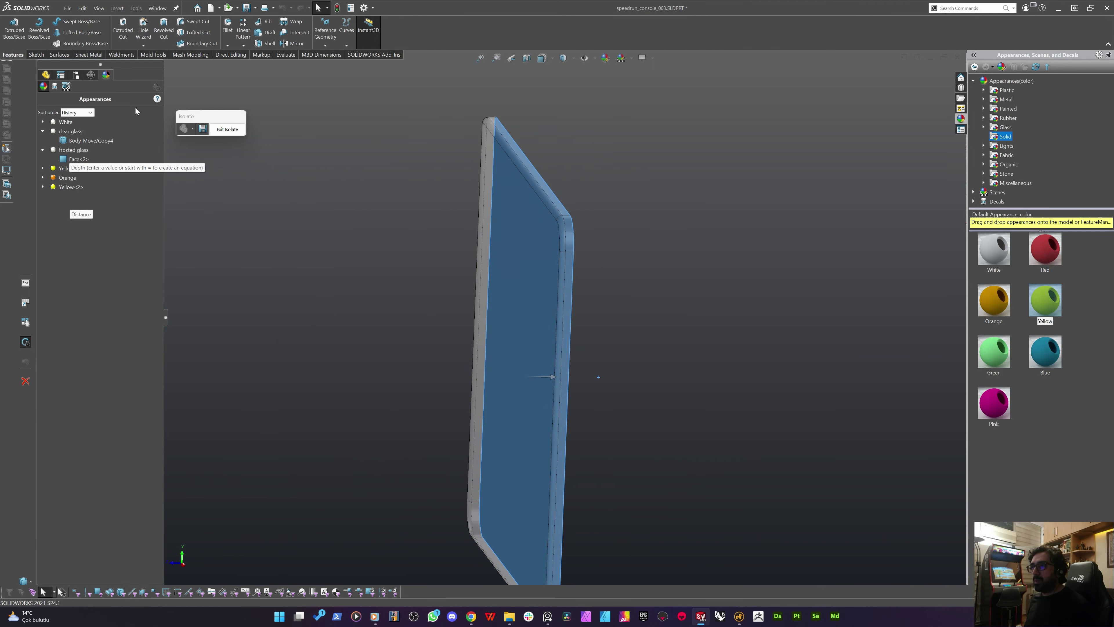
Exit the isolated view of the glass cover and return to the part's feature tree
click(237, 128)
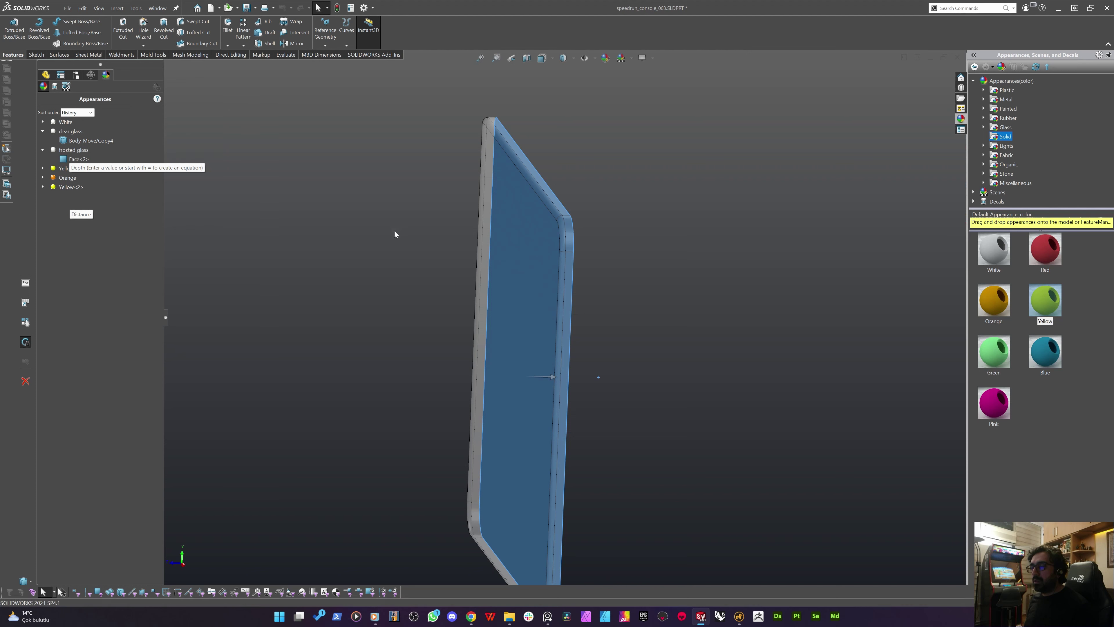
click(48, 76)
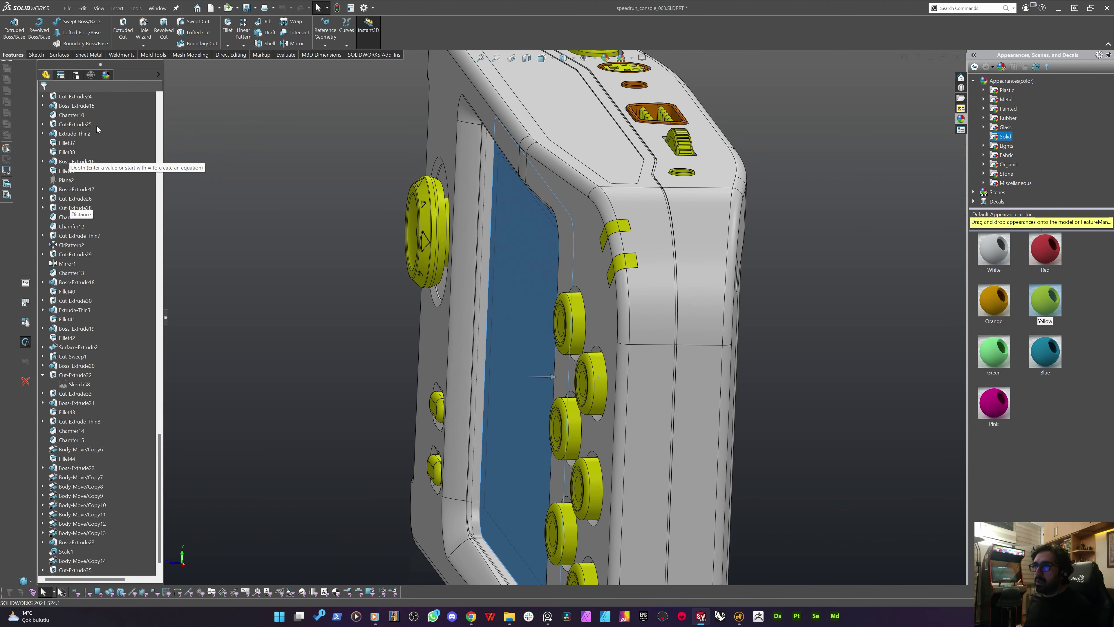
Delete the leftover Surface-Extrude2 surface body from the part
scroll(106, 264, up, 15)
drag(158, 354, 157, 97)
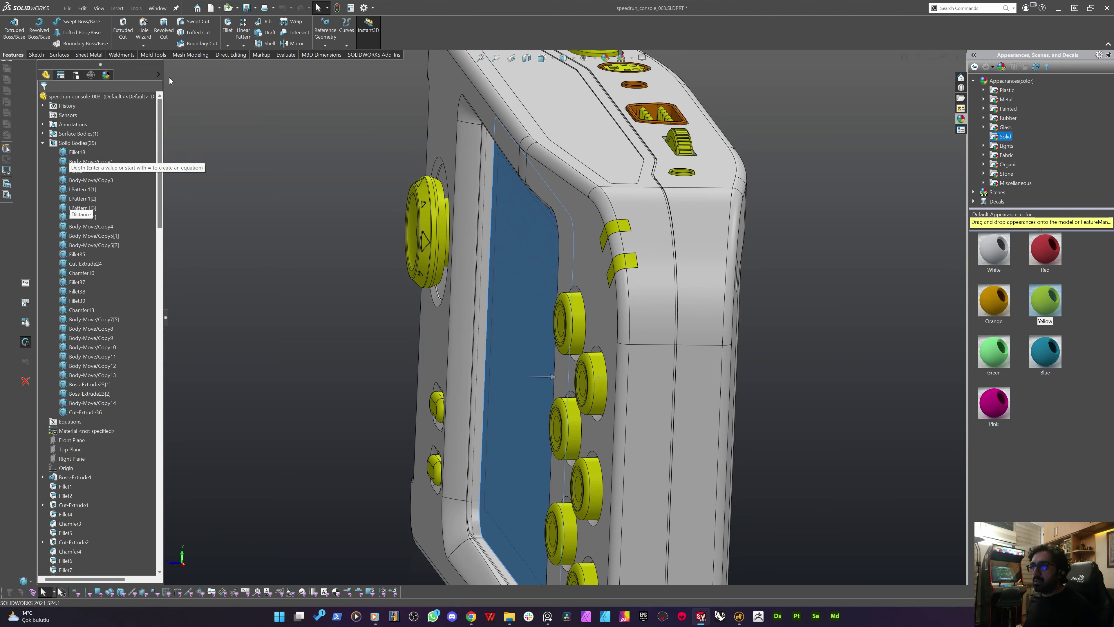
click(43, 134)
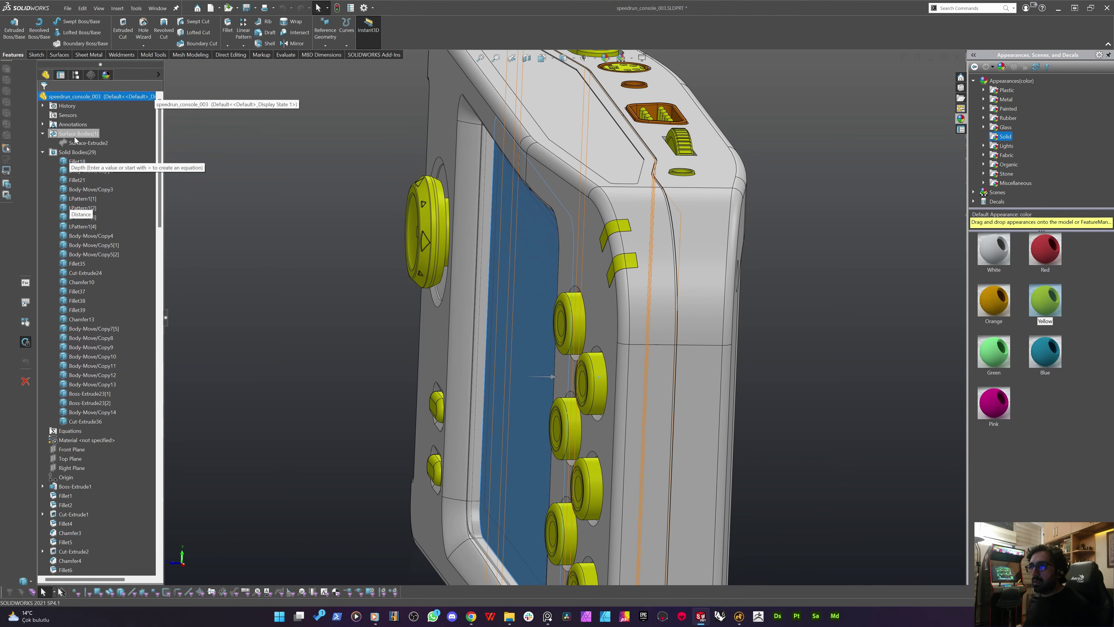
click(88, 143)
scroll(416, 312, down, 5)
middle_drag(417, 313, 501, 453)
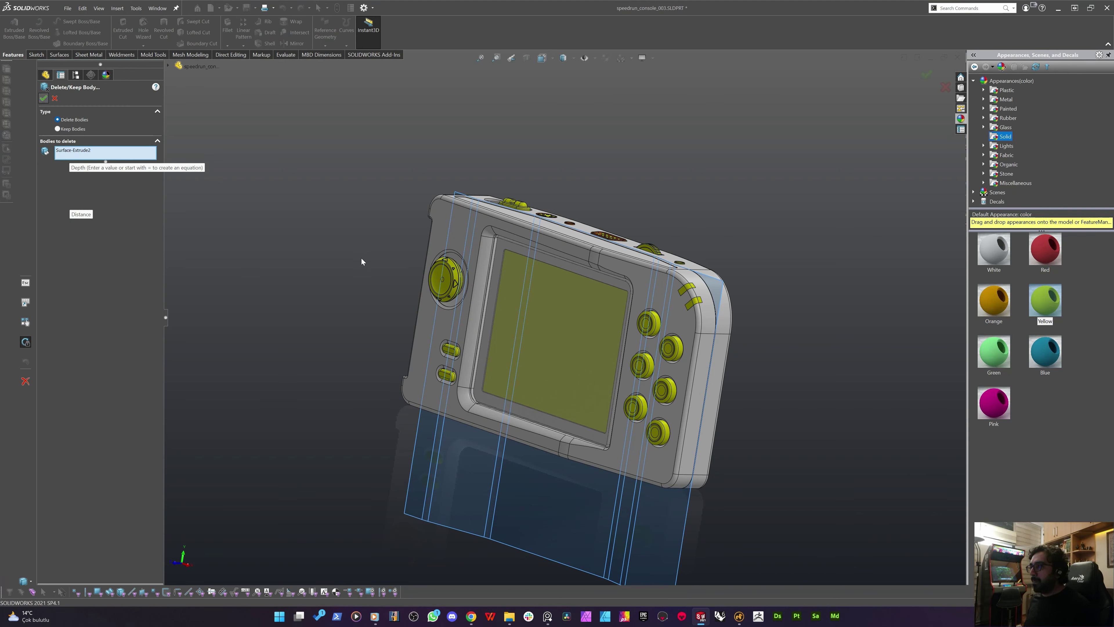
key(Return)
Sketch on the recessed side face beside the D-pad an outline offset 0.3 mm inward from the face's edges
middle_drag(301, 271, 508, 340)
scroll(592, 287, down, 8)
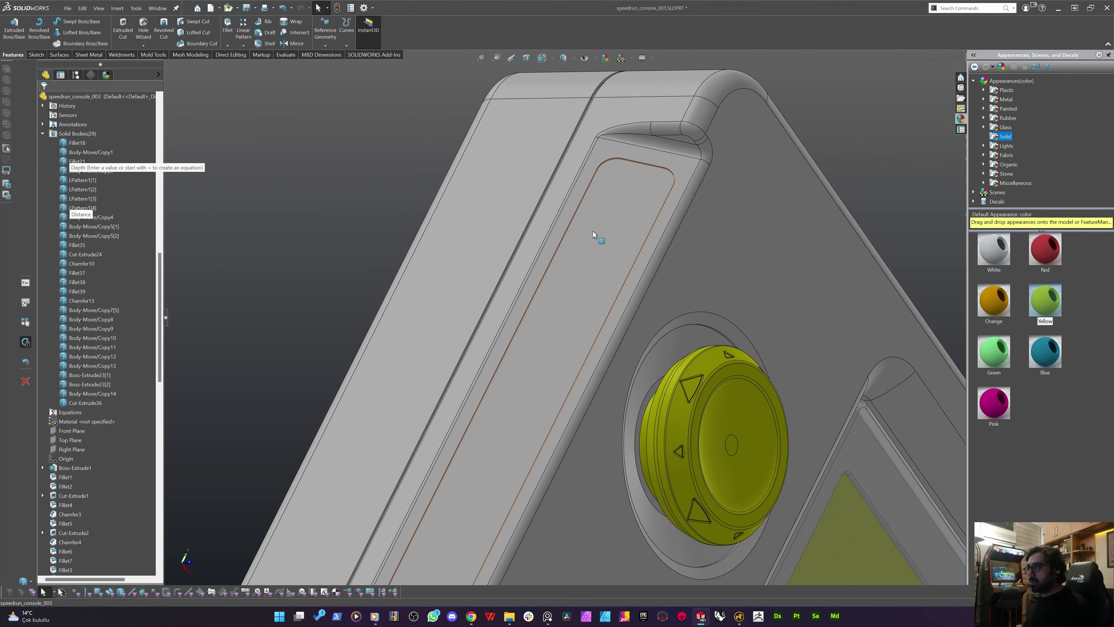
click(592, 231)
click(36, 55)
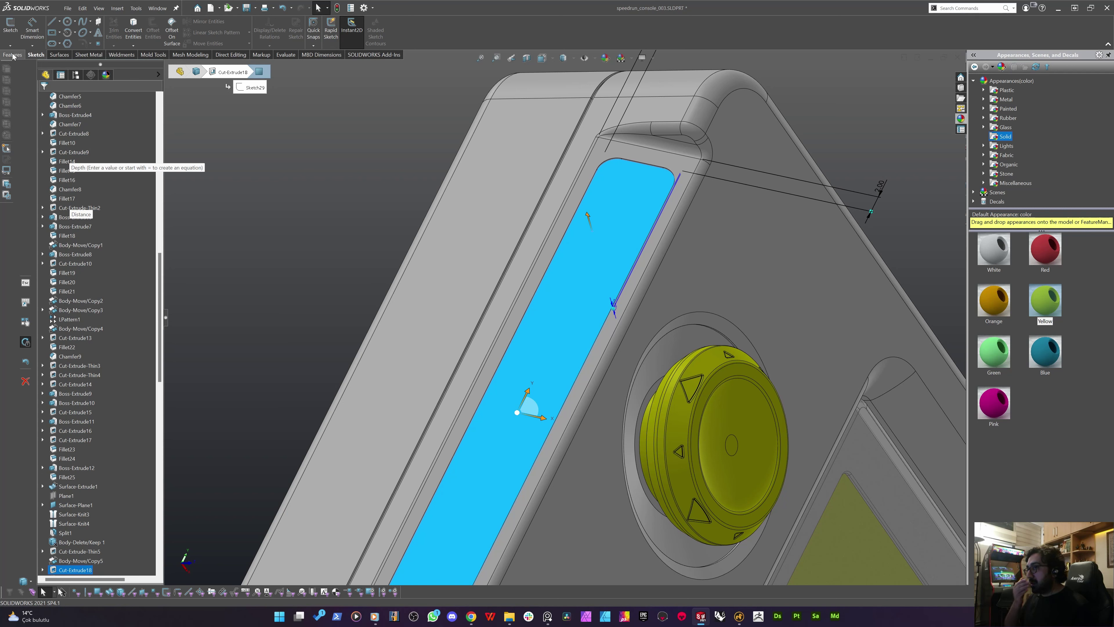
click(11, 26)
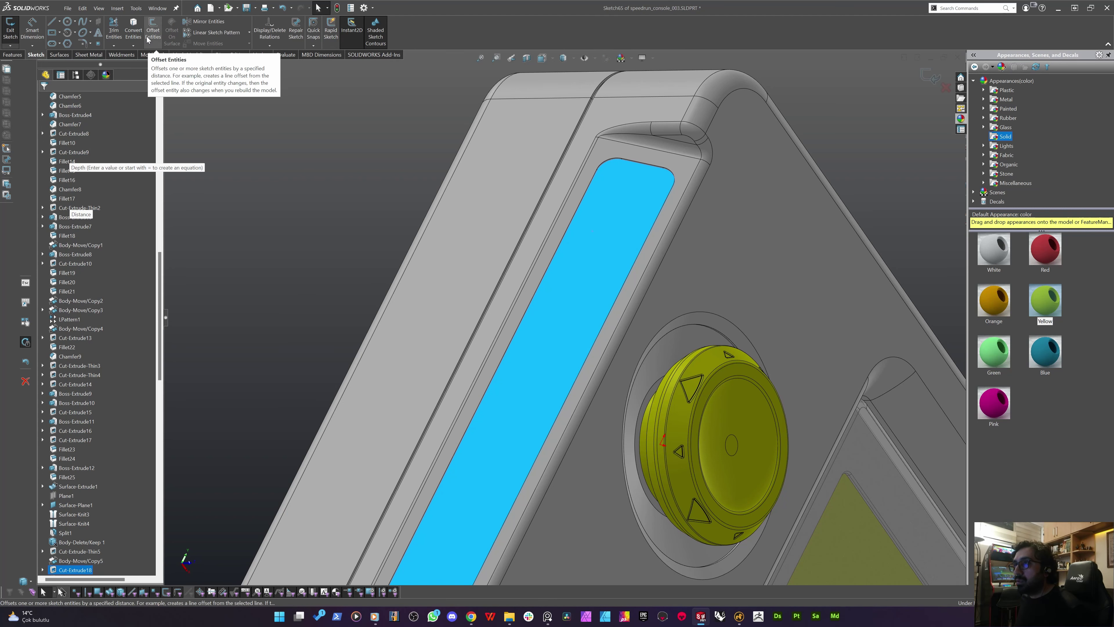
click(153, 31)
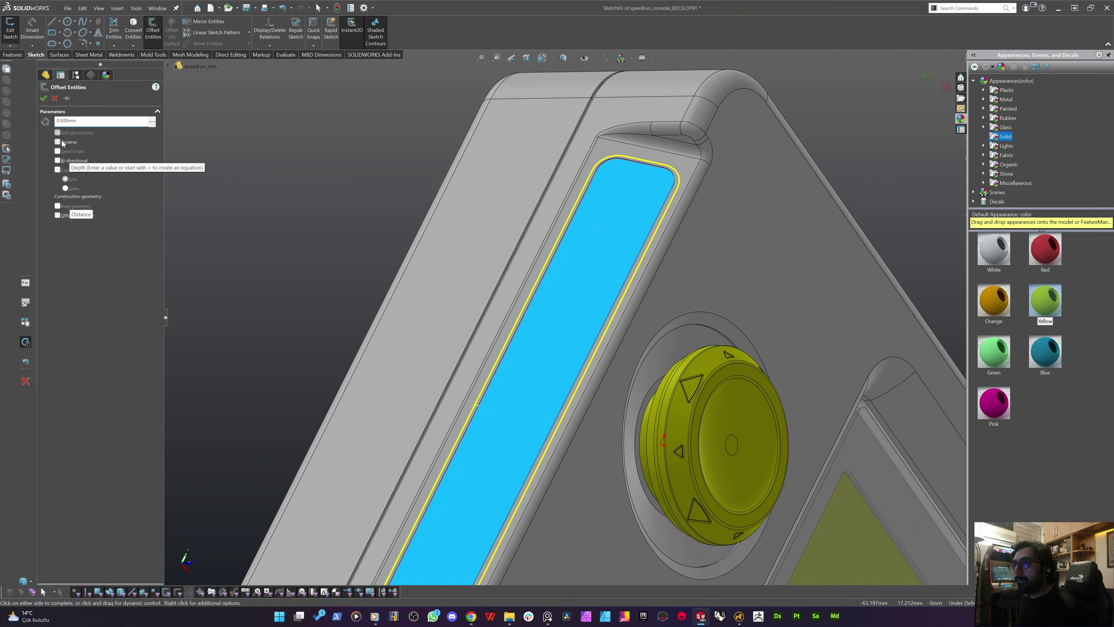
click(62, 143)
text(0.4)
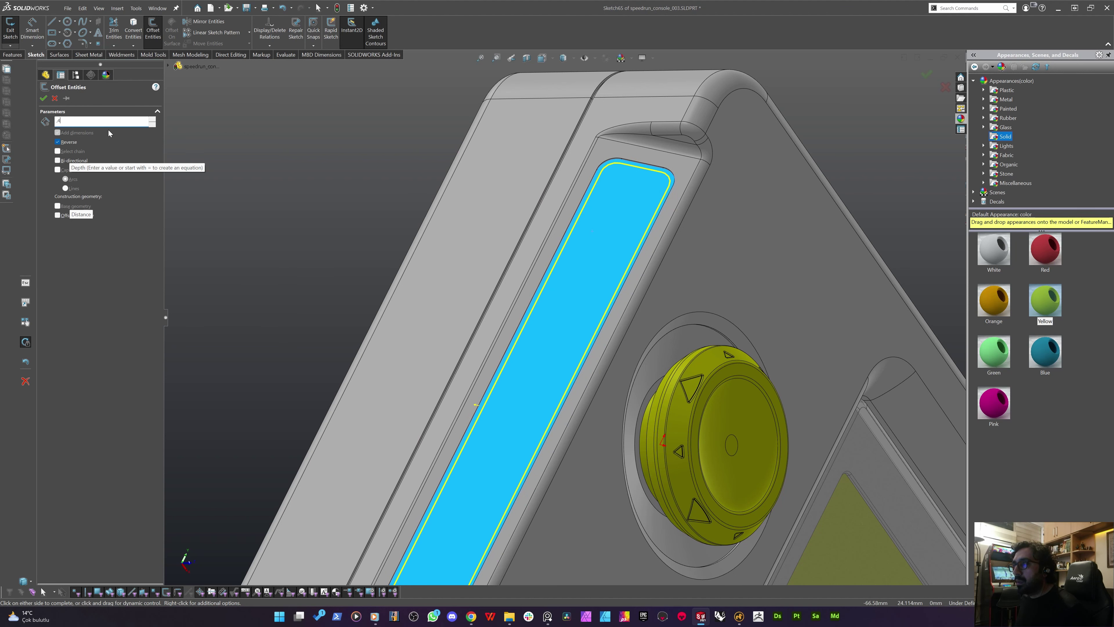
key(Return)
text(0.3)
key(Return)
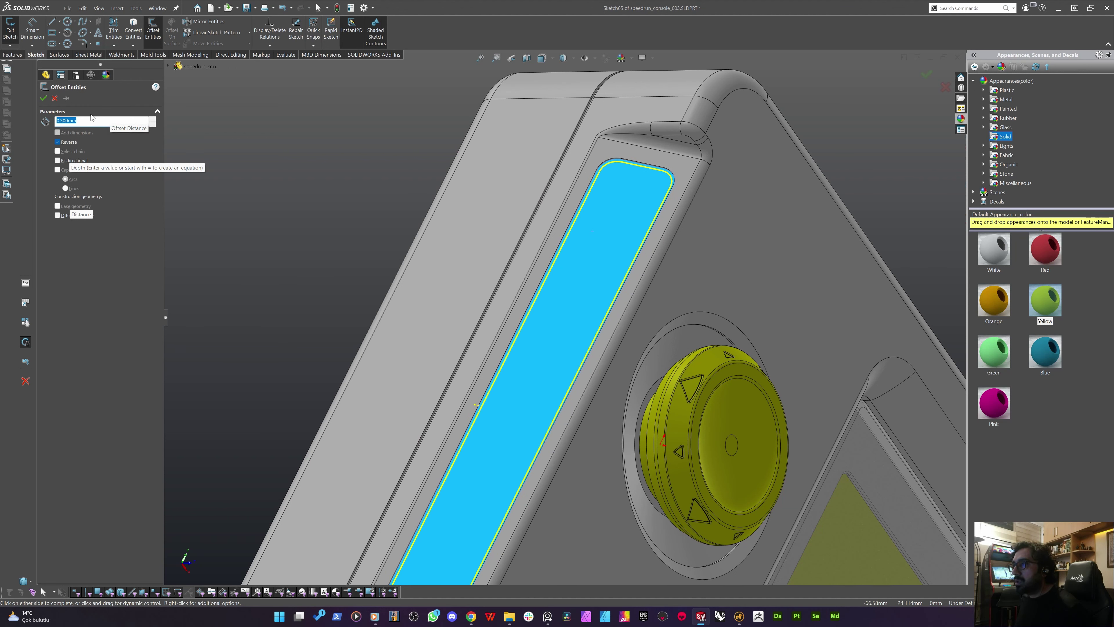
key(Return)
Extrude the side outline 0.2 mm as a separate, unmerged body and apply the Yellow appearance to that body
click(12, 54)
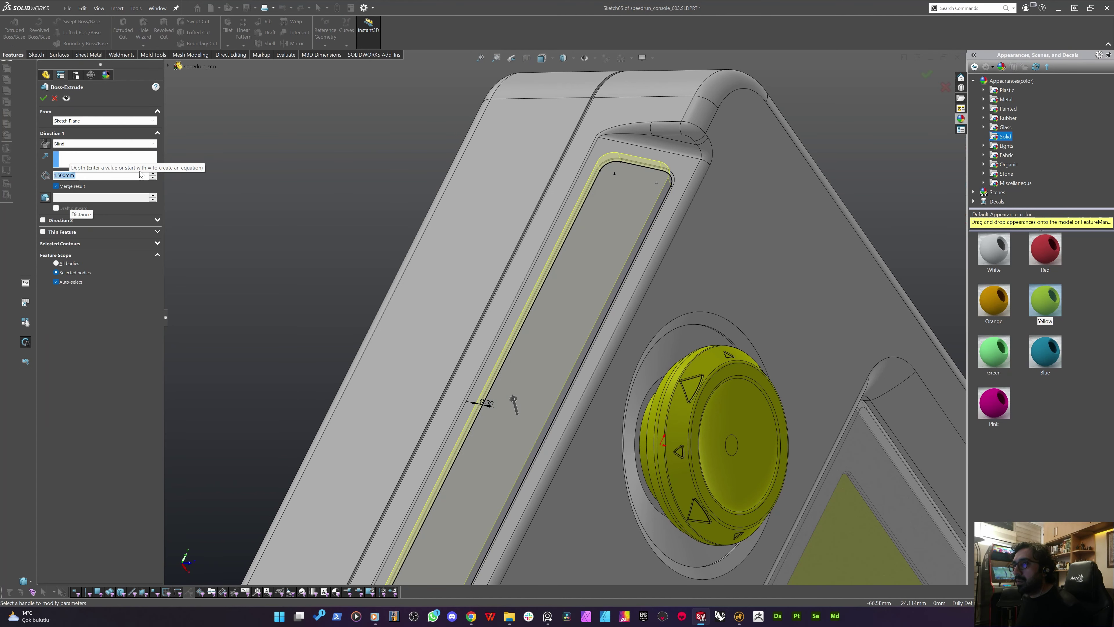
middle_drag(492, 192, 506, 182)
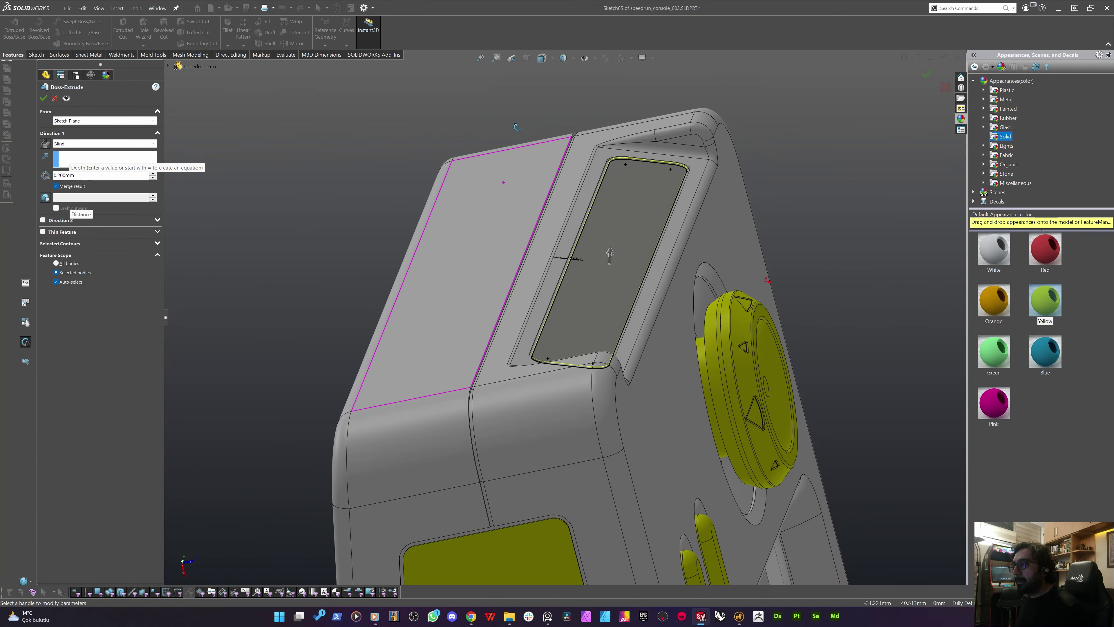
click(70, 186)
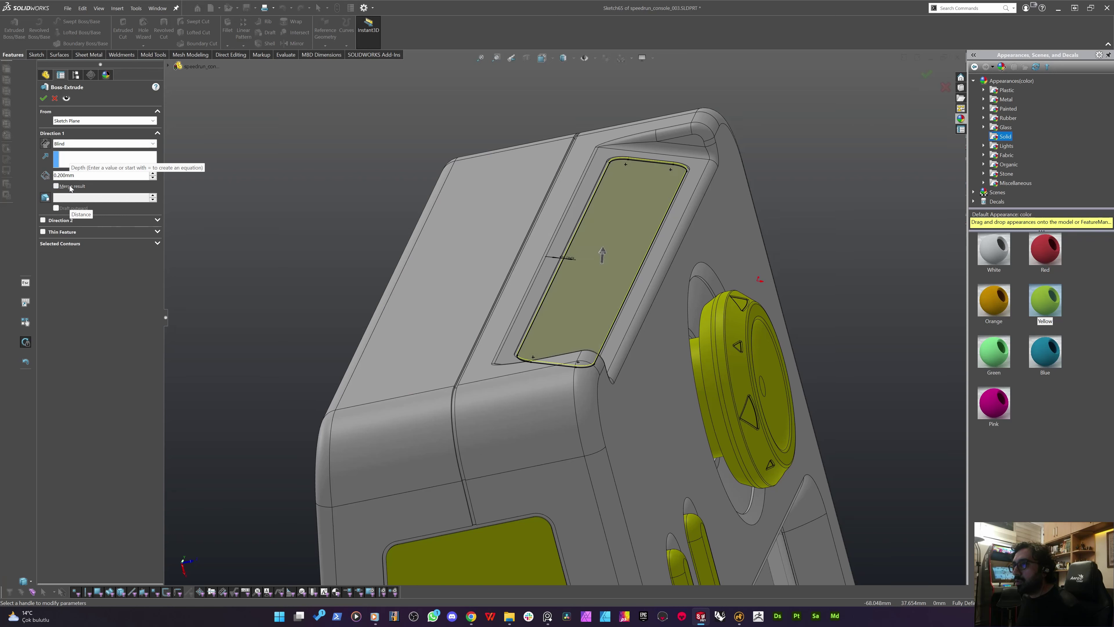
key(Return)
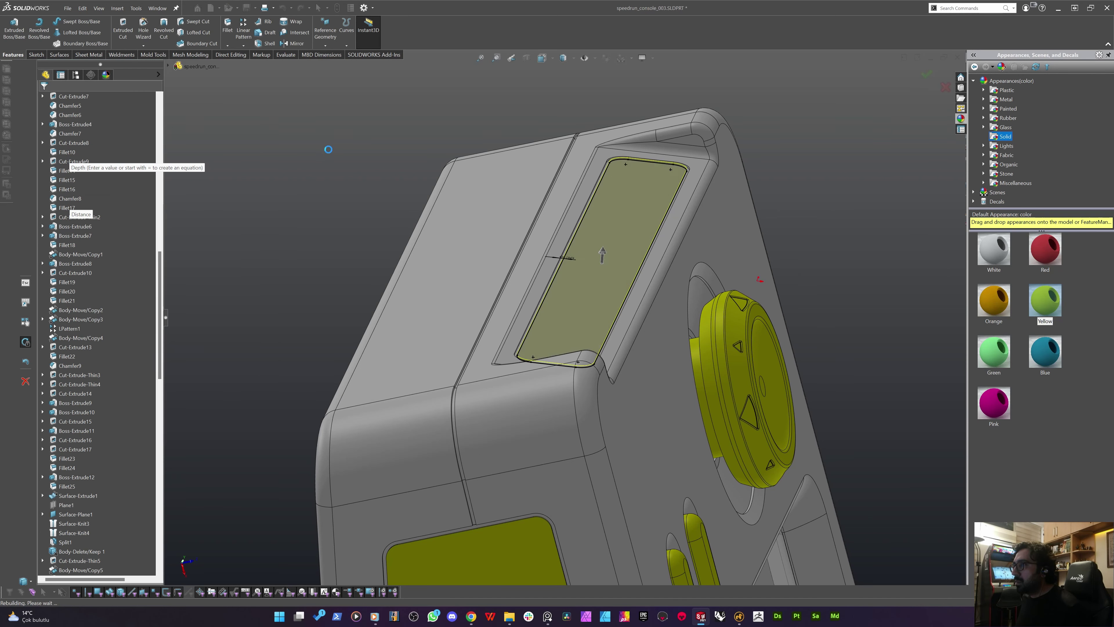
drag(1046, 301, 645, 202)
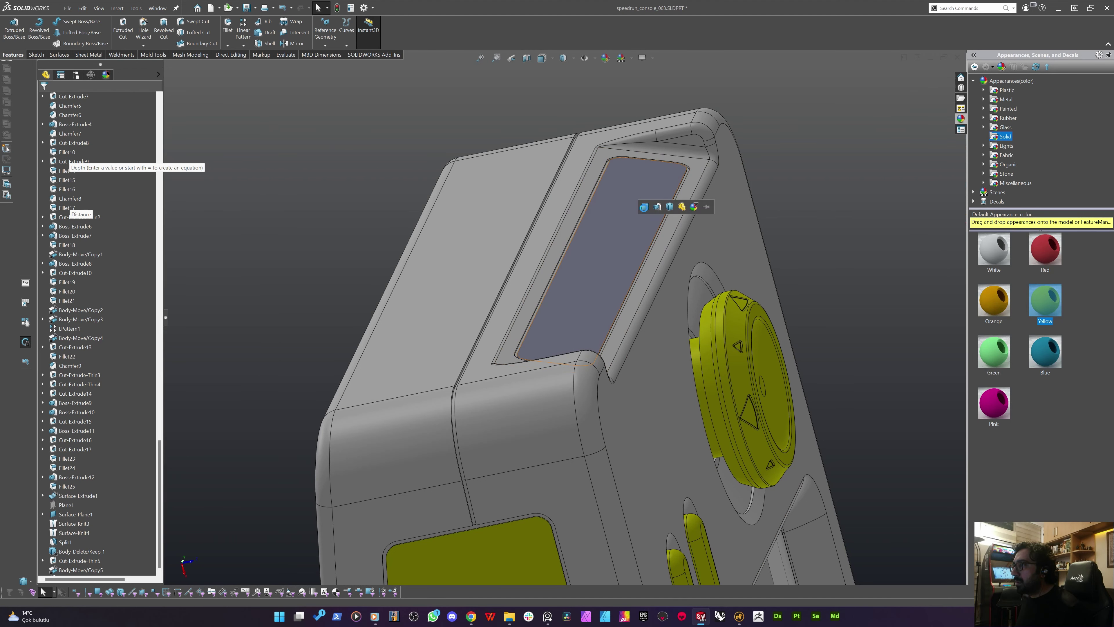
click(671, 208)
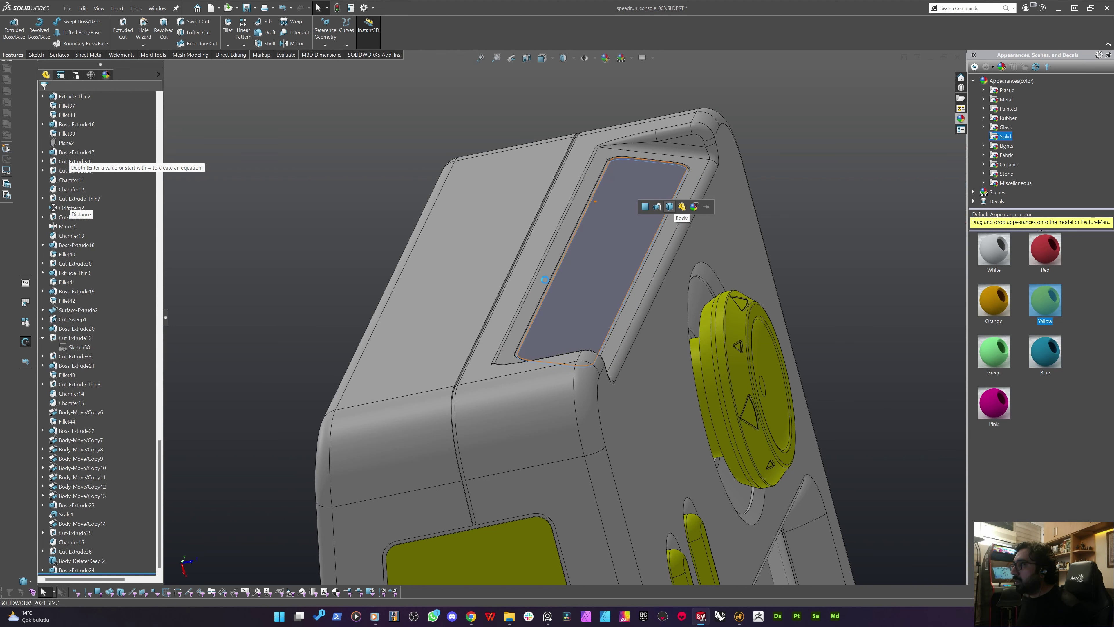
Sketch on the long recessed face along the console's upper edge an outline offset slightly inward from its edges
scroll(403, 233, up, 5)
middle_drag(451, 284, 361, 390)
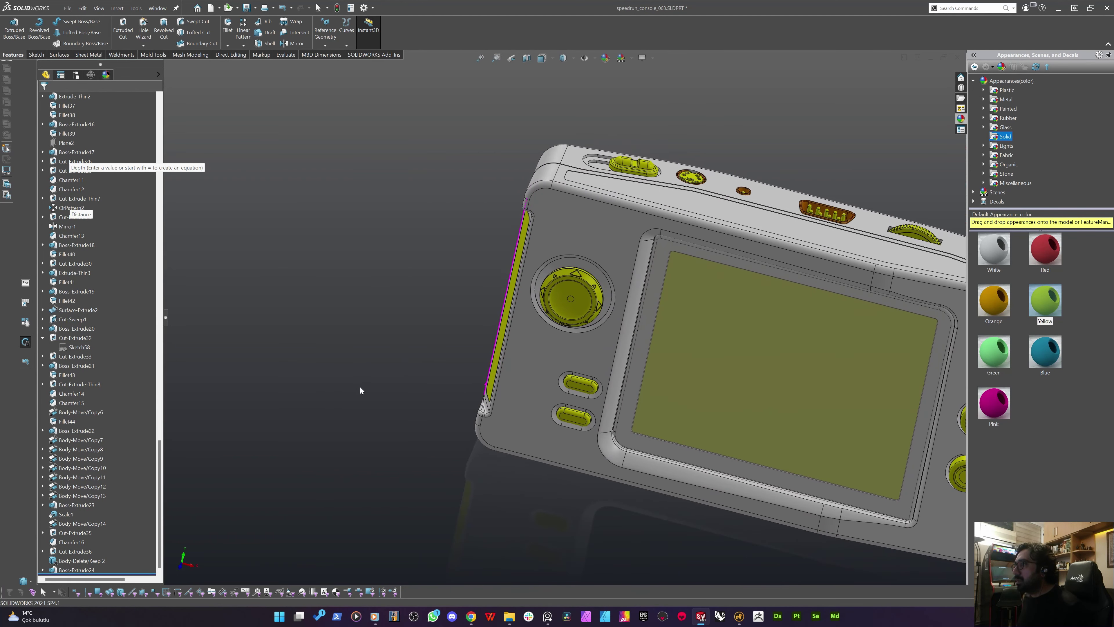
scroll(362, 388, up, 3)
middle_drag(544, 281, 474, 334)
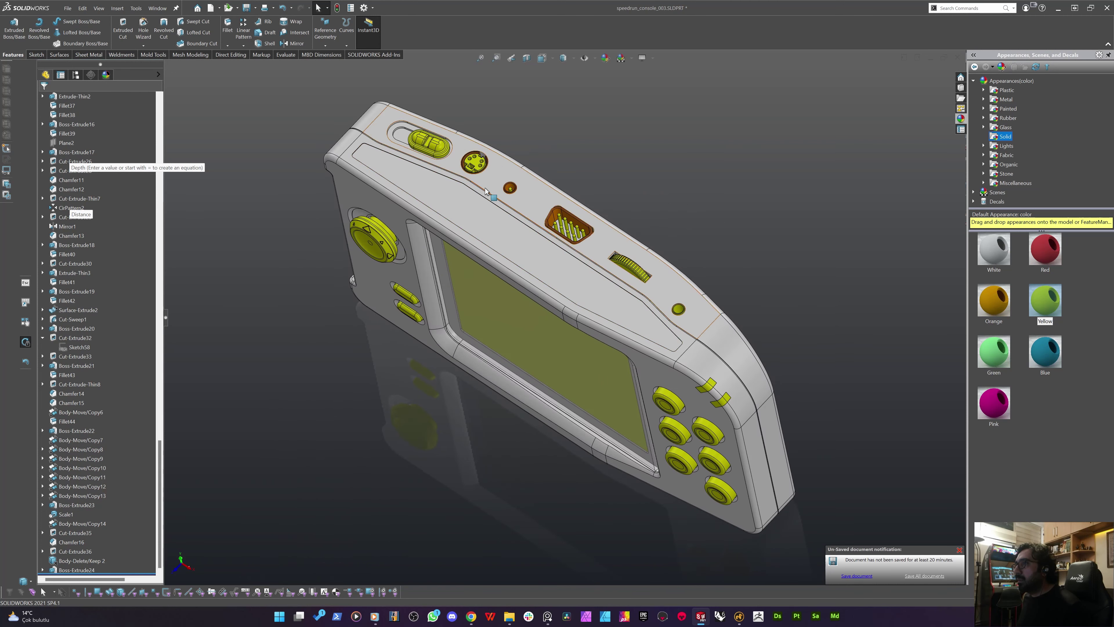
click(470, 196)
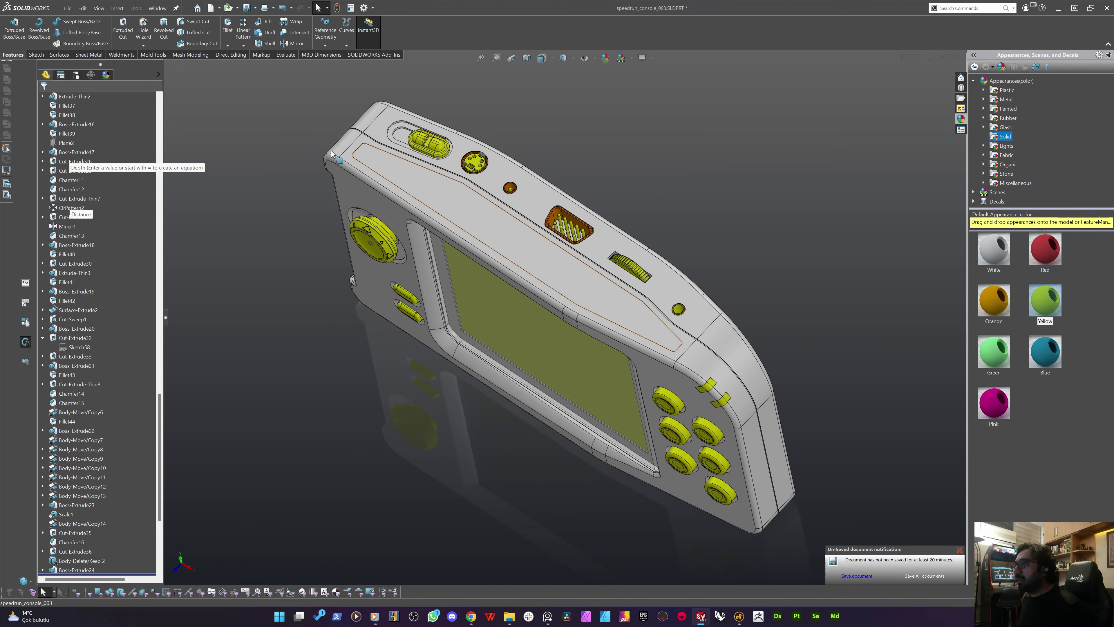
click(36, 55)
click(134, 33)
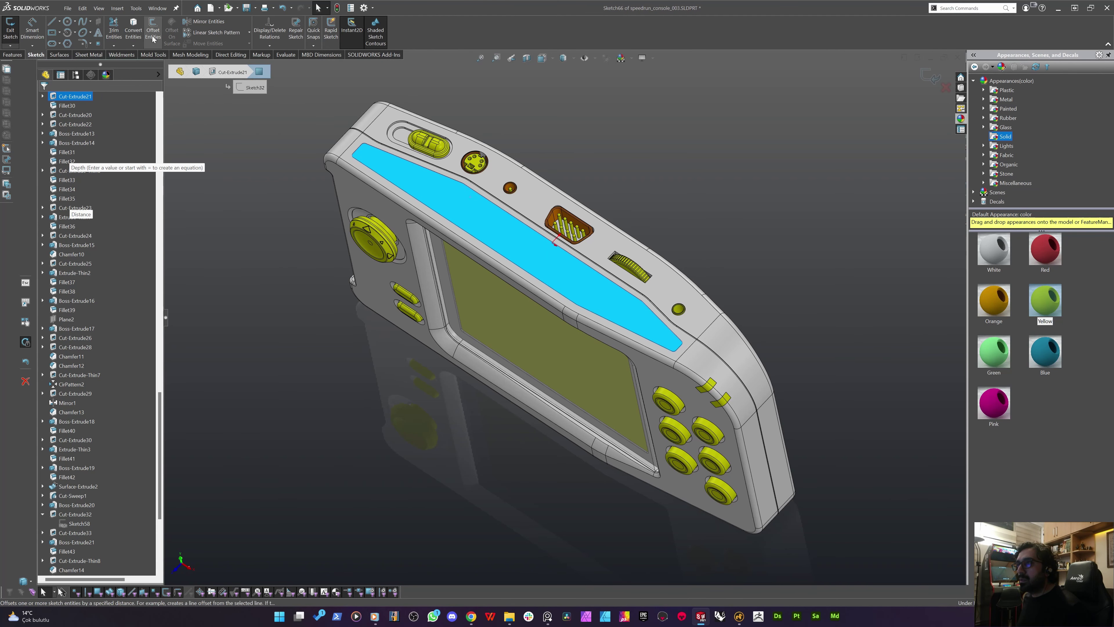
click(153, 30)
scroll(680, 268, down, 5)
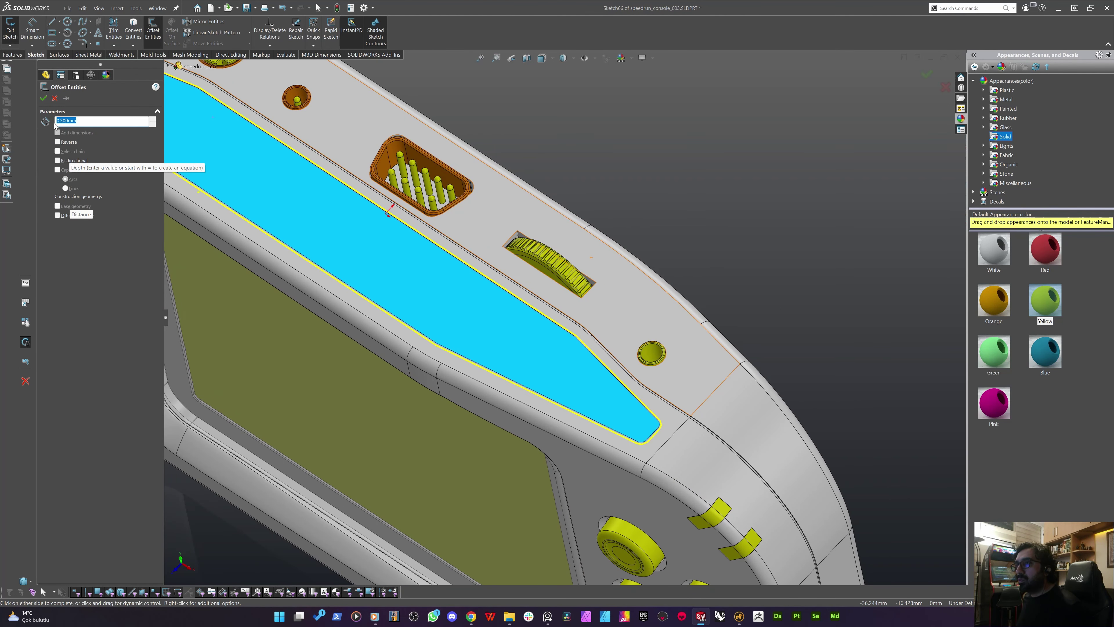
click(43, 97)
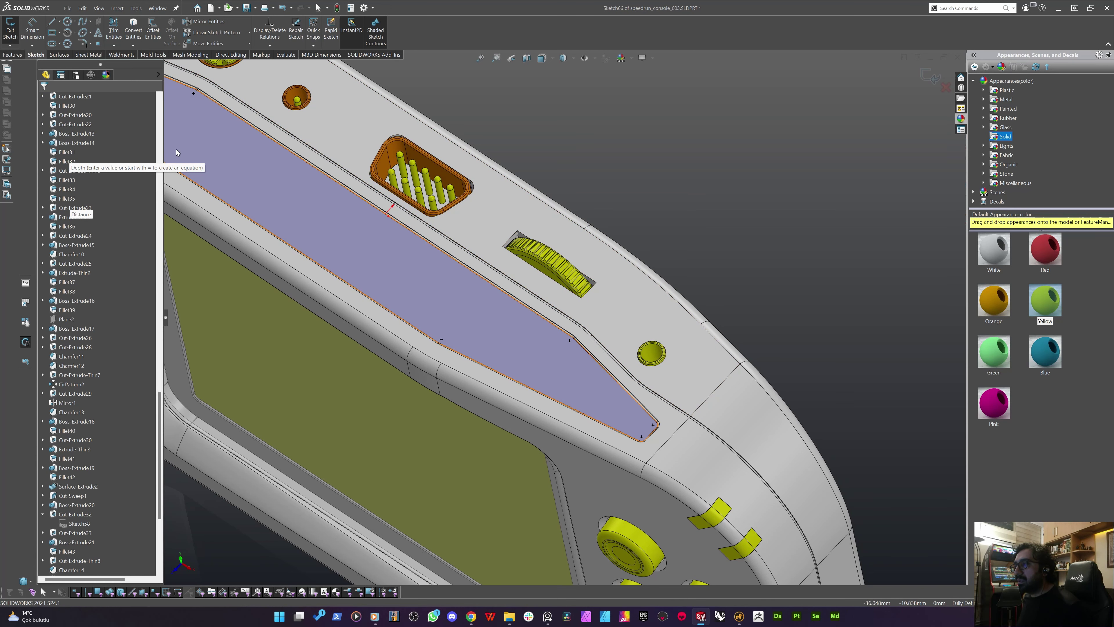
Extrude the upper-edge outline 0.2 mm as a separate, unmerged body and apply the Yellow appearance to that body
click(12, 55)
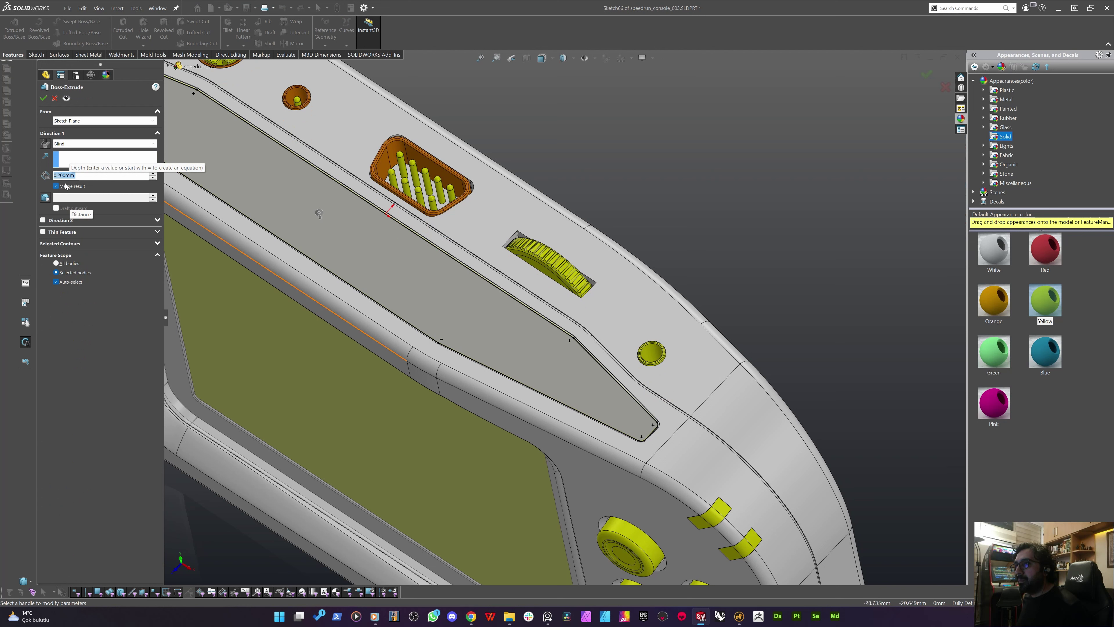
click(57, 186)
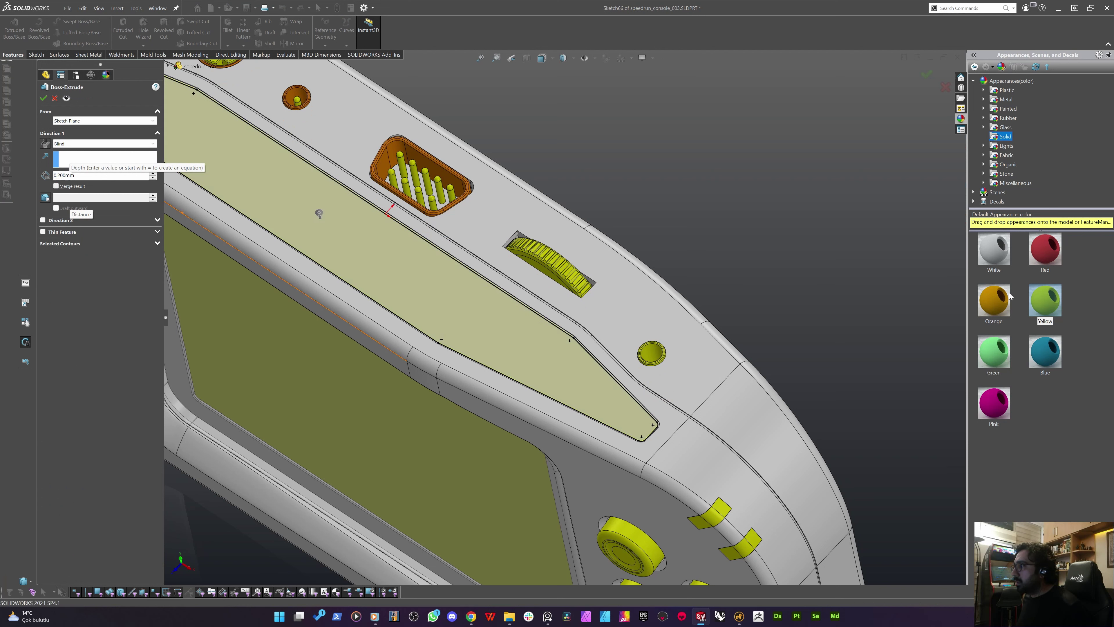
drag(1044, 299, 495, 312)
click(483, 311)
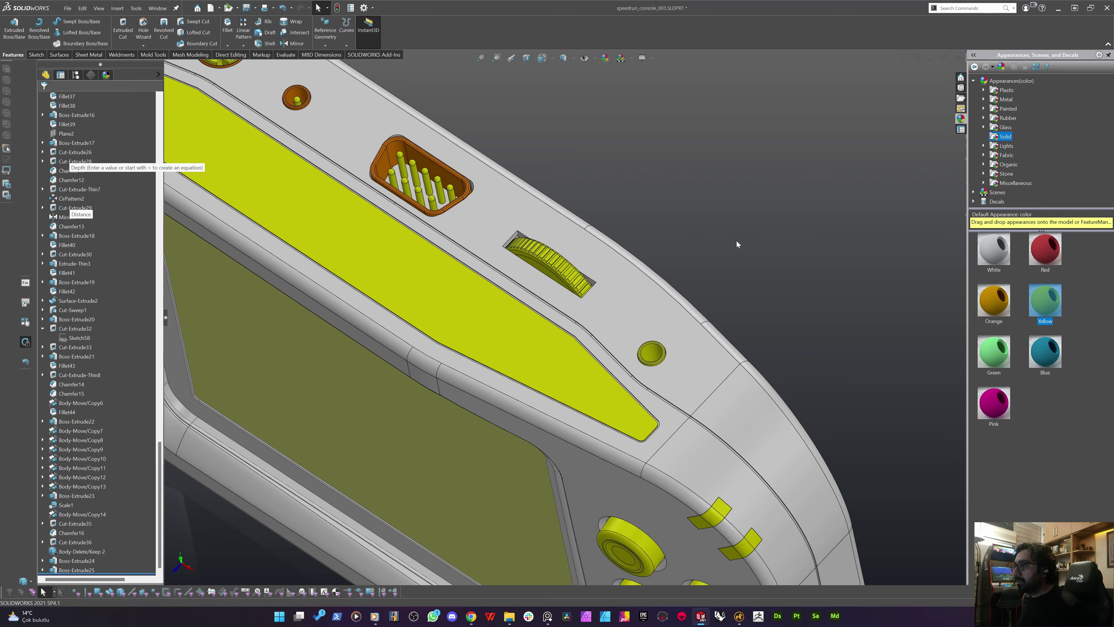
Examine the whole console from several angles, checking the yellow side and upper inlays with the controls and screen
key(f)
middle_drag(480, 313, 246, 349)
scroll(267, 449, down, 3)
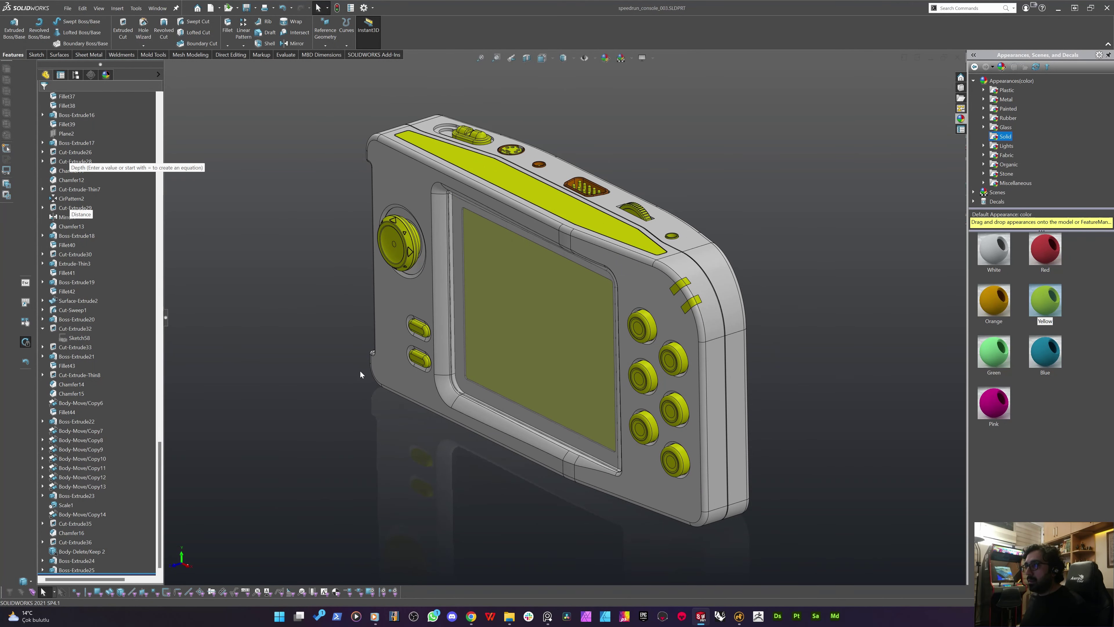
middle_drag(361, 374, 437, 390)
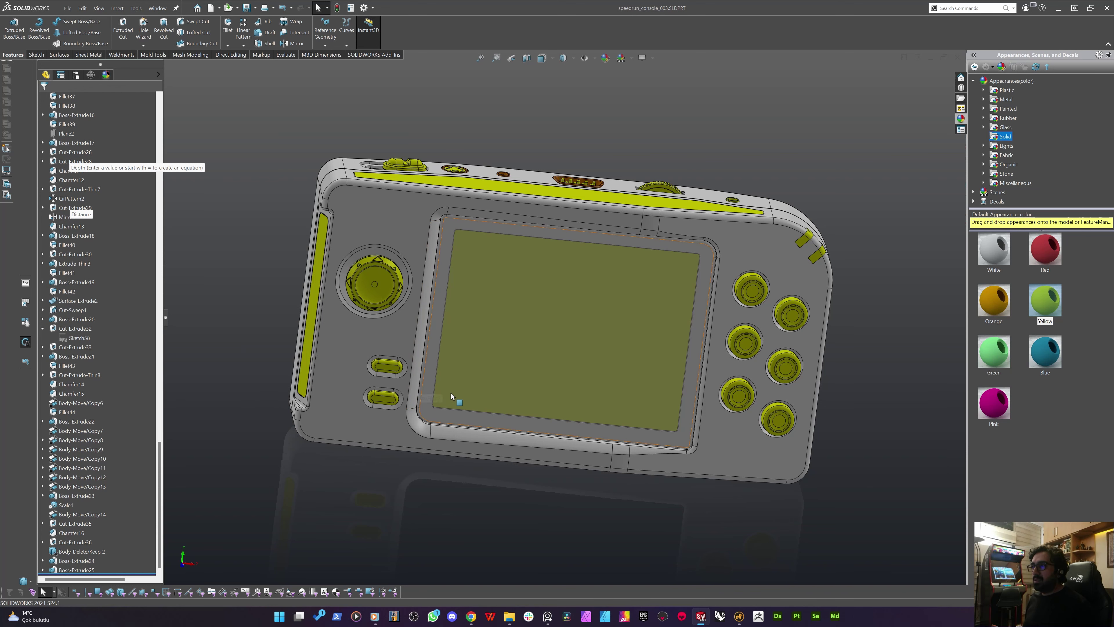
middle_drag(447, 393, 426, 517)
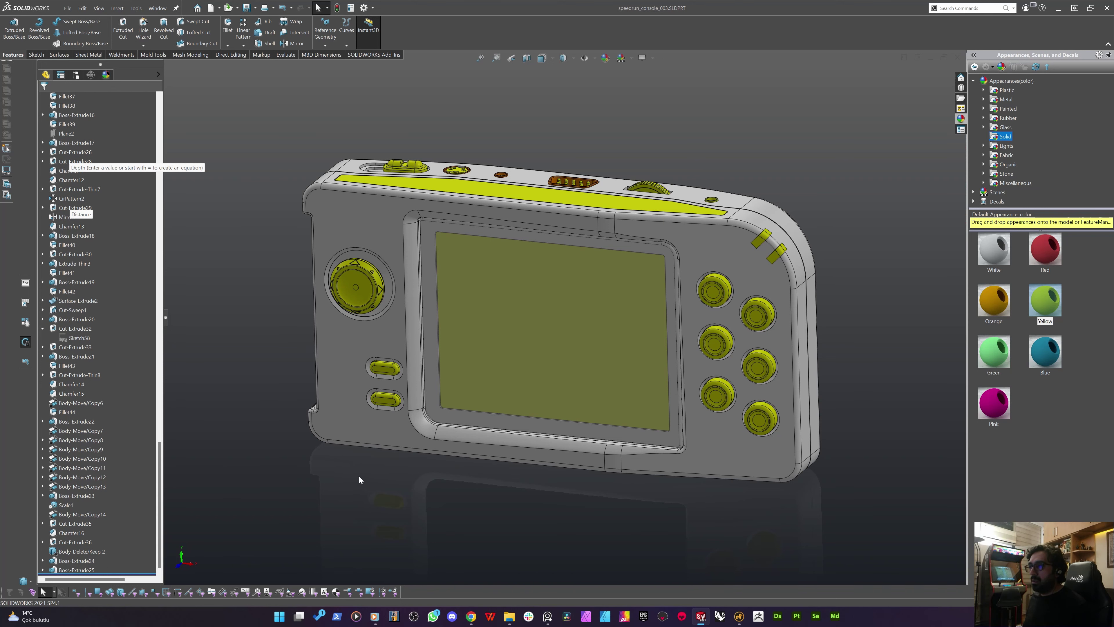
middle_drag(359, 476, 420, 481)
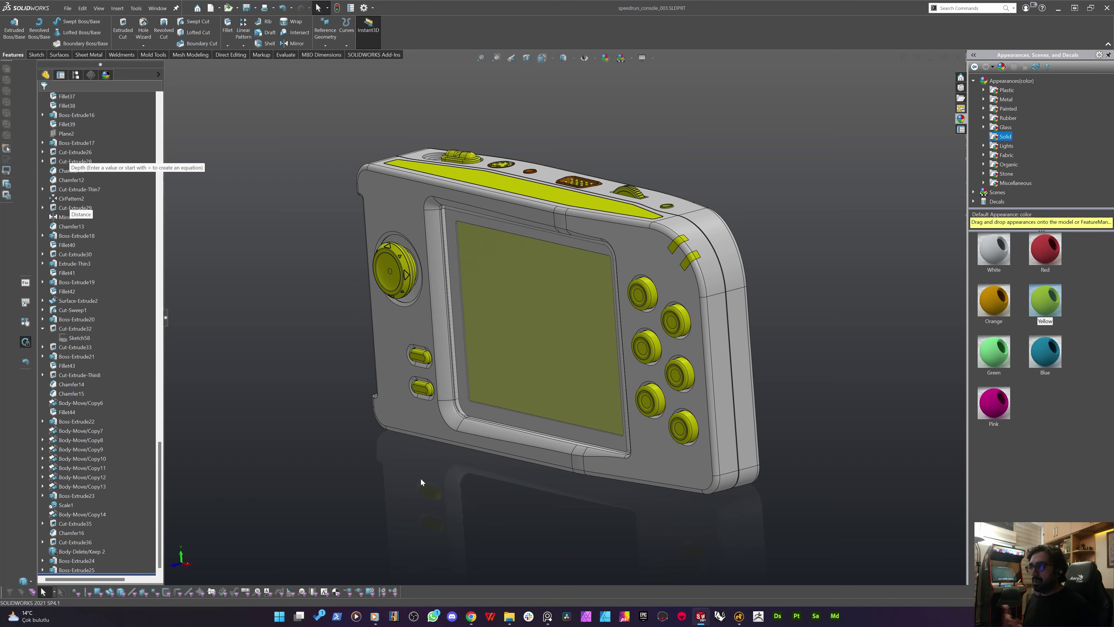
middle_drag(414, 494, 434, 491)
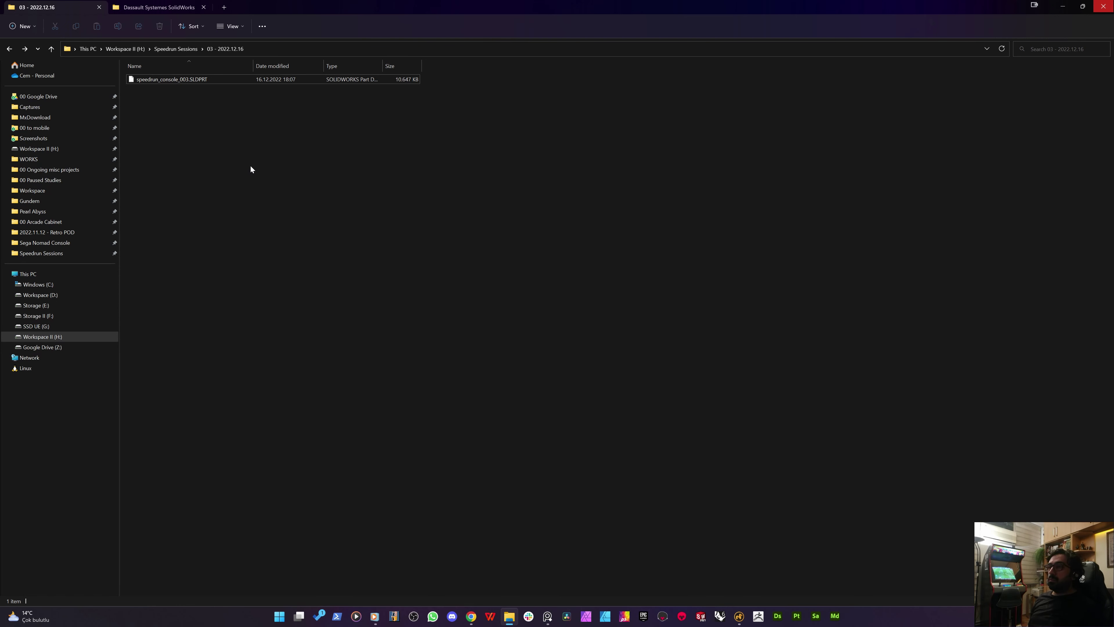
Import speedrun_console_003.SLDPRT from the 03 - 2022.12.16 folder into Modo and expand its item to reveal the root mesh
drag(179, 77, 502, 313)
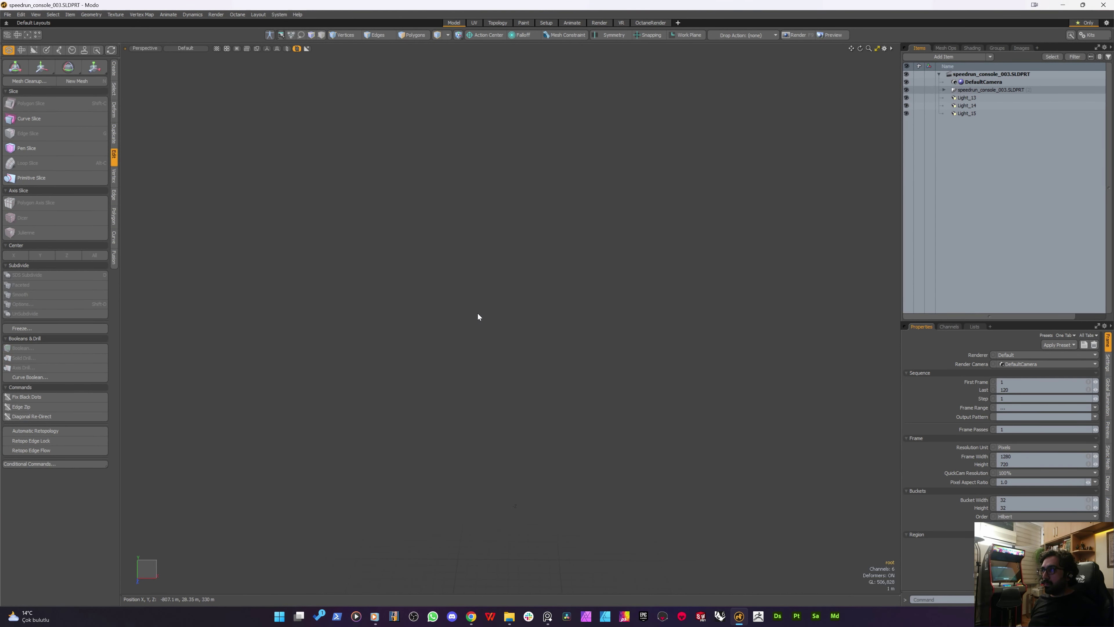
click(943, 90)
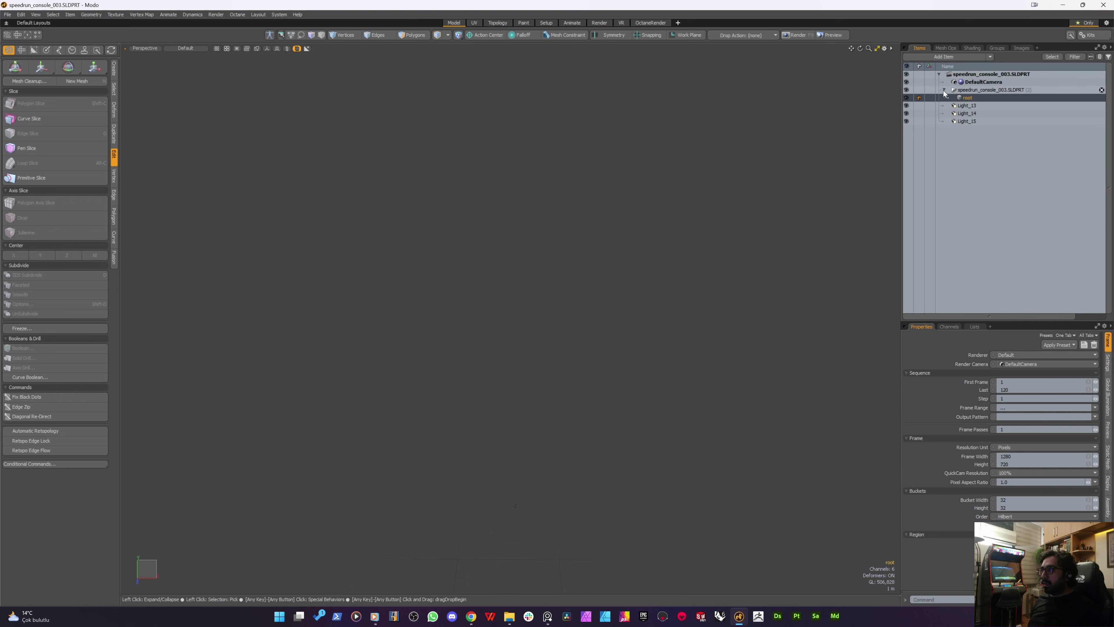
right_click(967, 99)
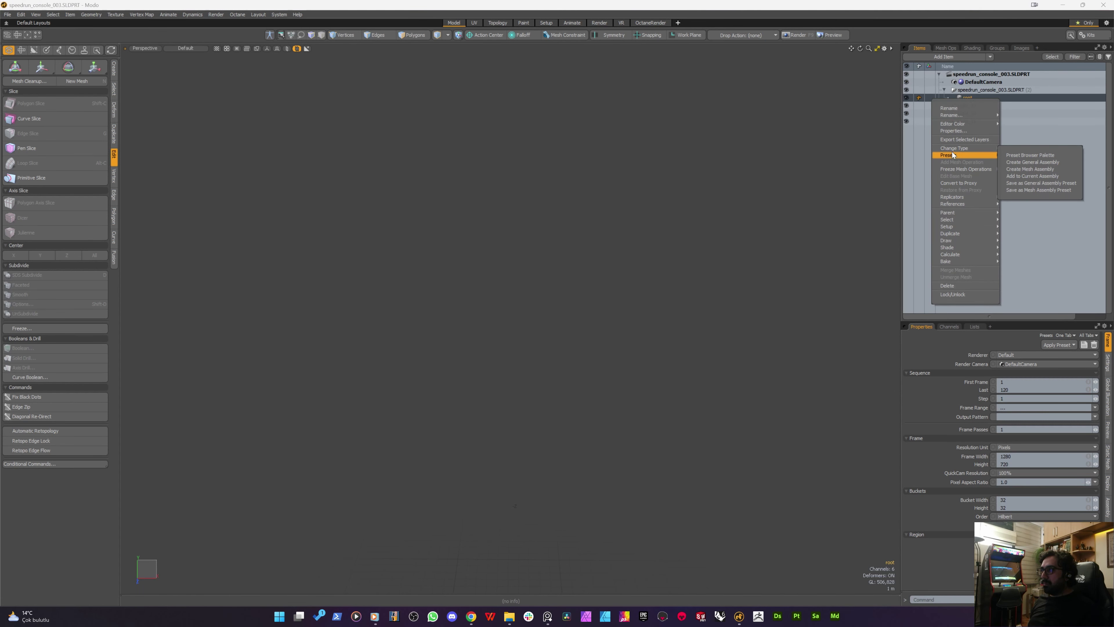
click(585, 213)
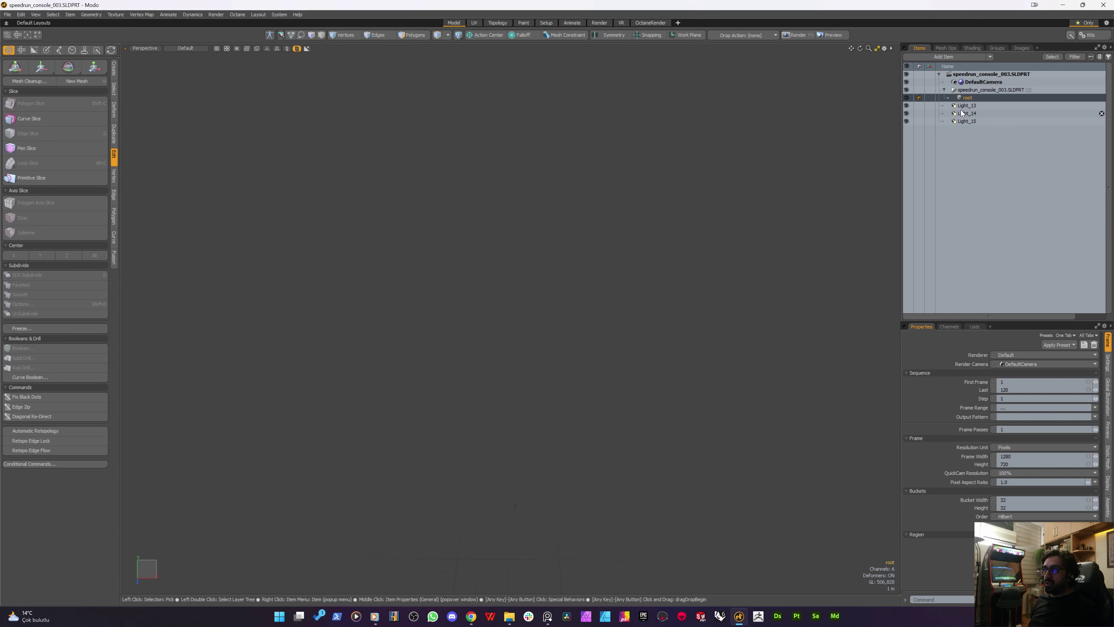
Fit the view to the root mesh and examine the imported console's face, controls and upper edge
click(965, 113)
click(965, 98)
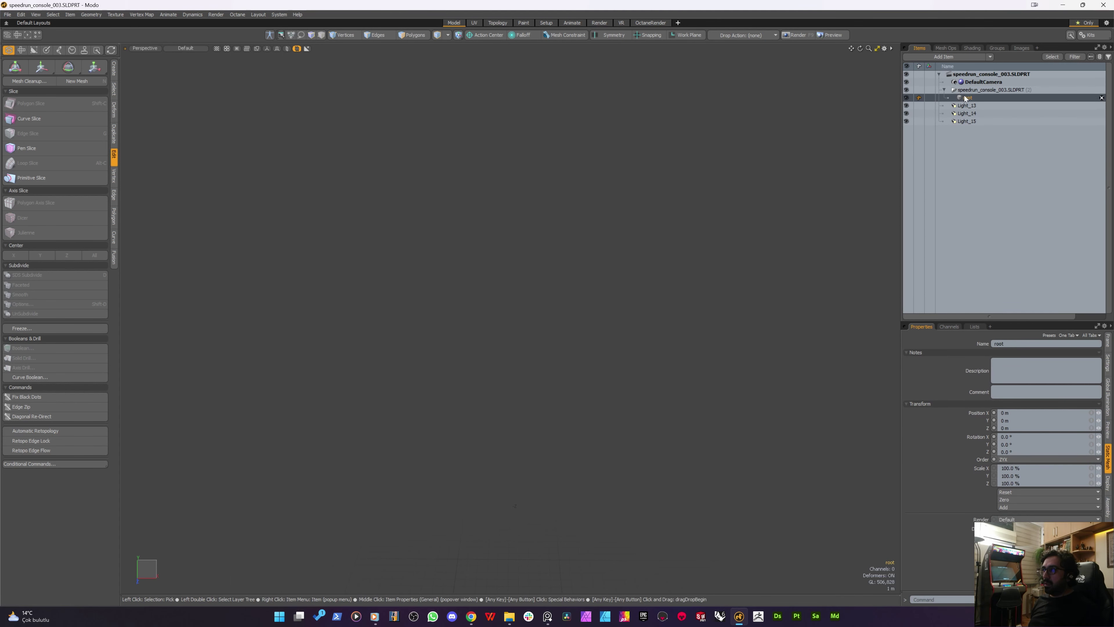
key(a)
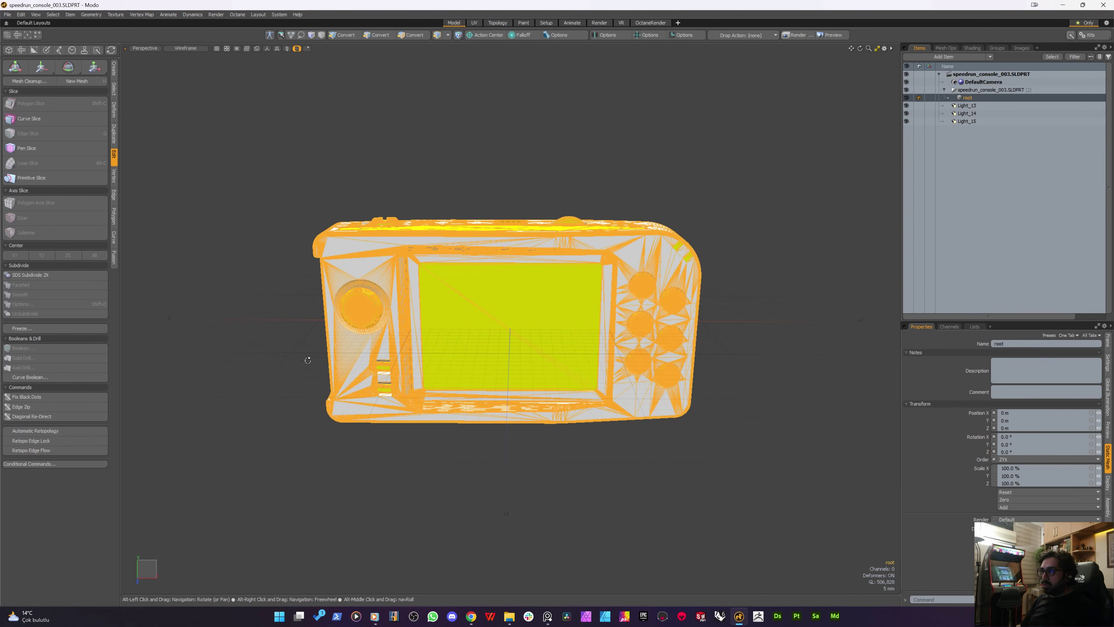
click(308, 361)
alt+drag(308, 362, 286, 304)
scroll(372, 285, up, 3)
scroll(307, 287, up, 3)
scroll(333, 279, down, 4)
scroll(334, 282, down, 3)
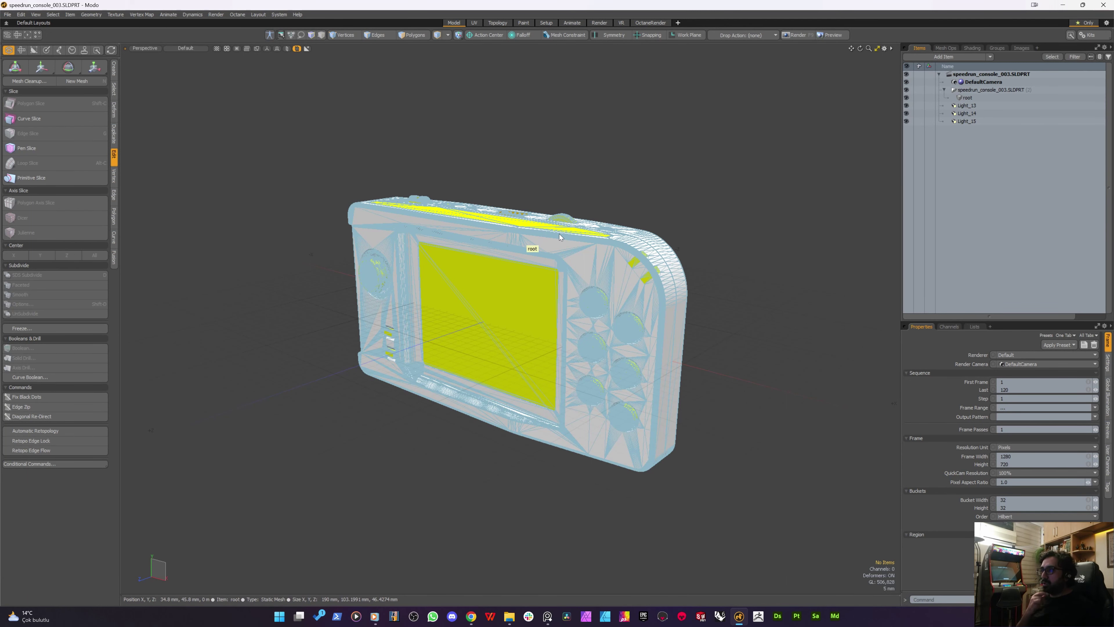
scroll(587, 307, up, 3)
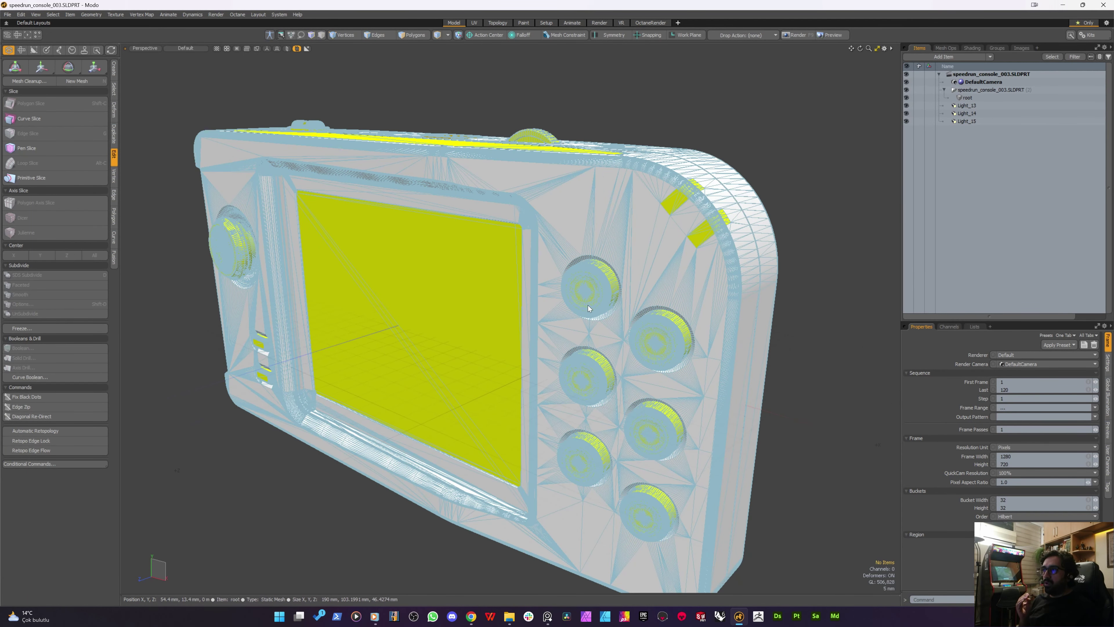
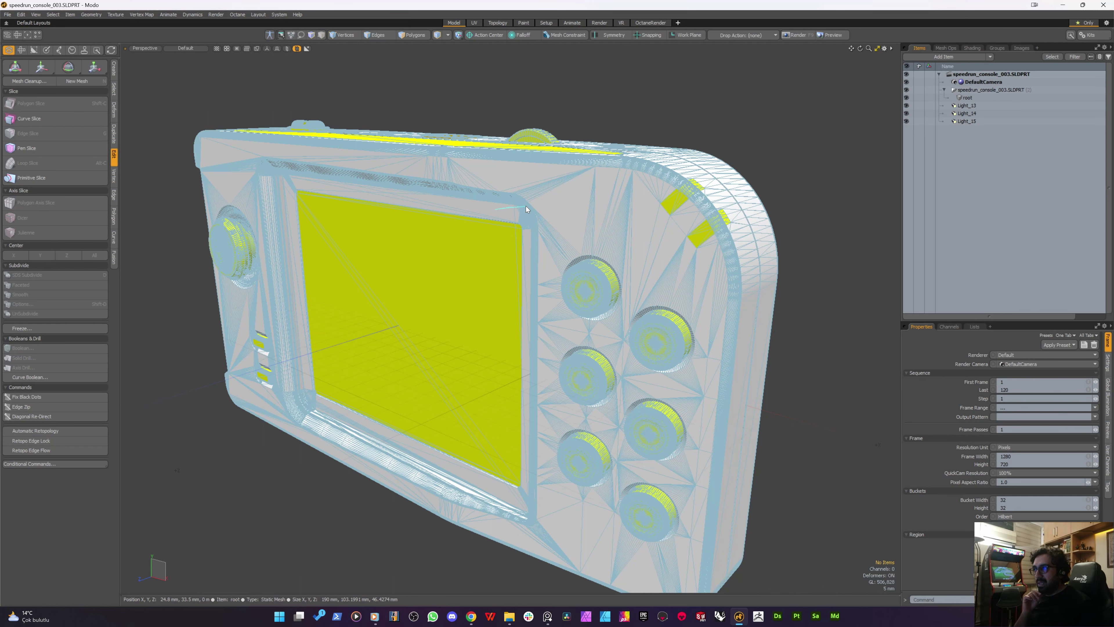
Clear the selection and set the viewport shading style to Gooch Toon Shading
drag(526, 206, 517, 197)
click(524, 91)
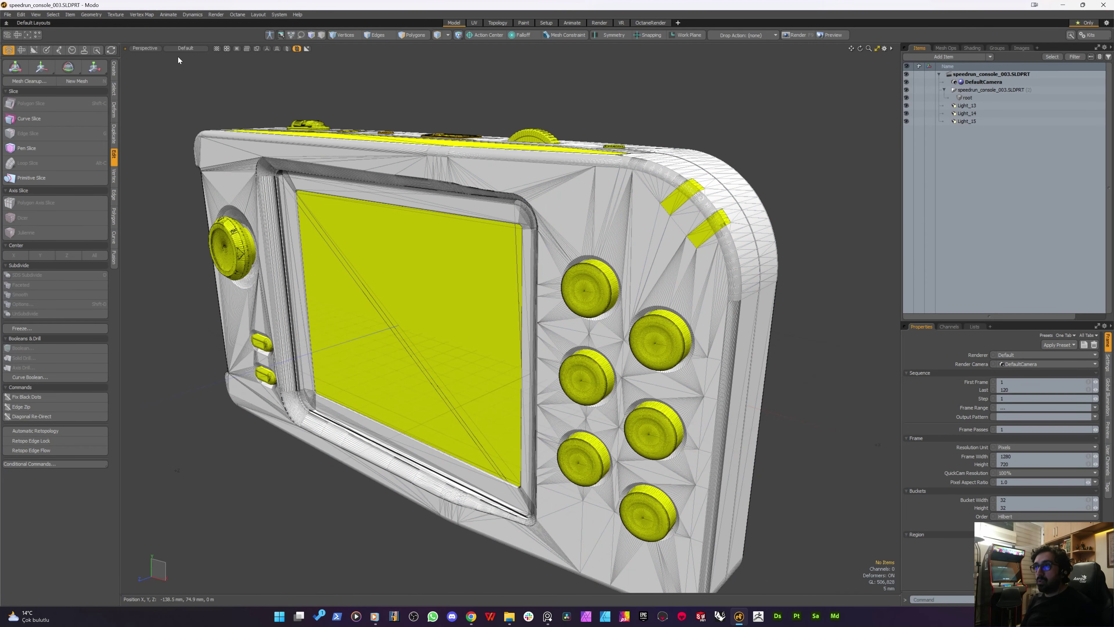
click(184, 48)
click(184, 114)
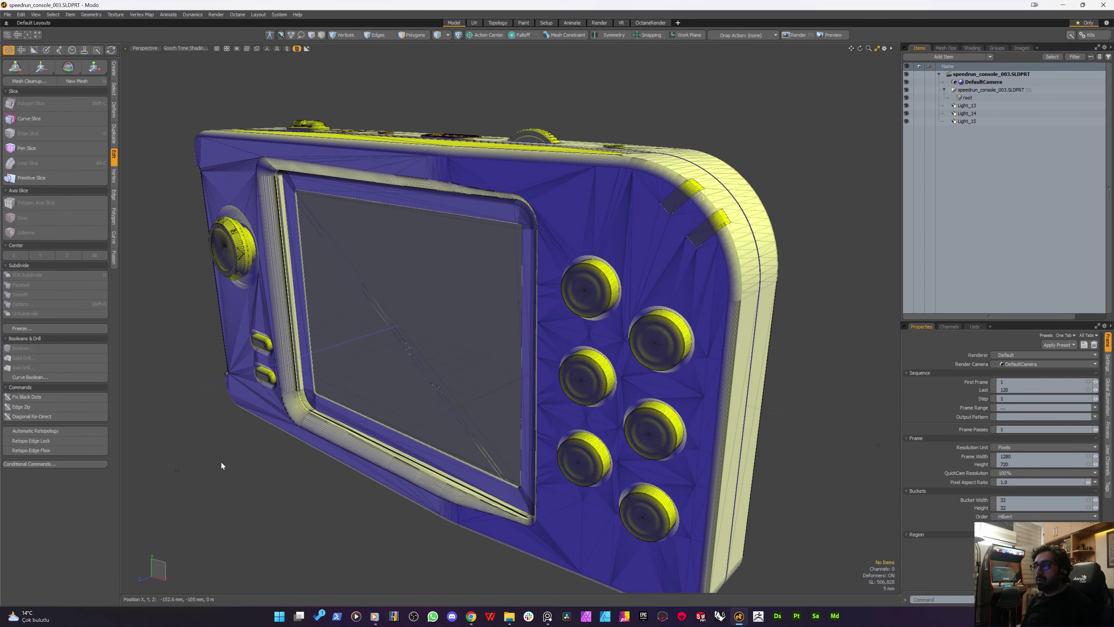
Examine the mesh on the console's upper edge, rounded corners, side inlay and screen frame from several angles
alt+drag(221, 466, 584, 237)
alt+shift+drag(428, 193, 463, 411)
alt+drag(355, 149, 427, 323)
scroll(428, 323, up, 3)
mouse_move(330, 323)
alt+mouse_down()
mouse_move(460, 309)
mouse_move(511, 317)
alt+mouse_up()
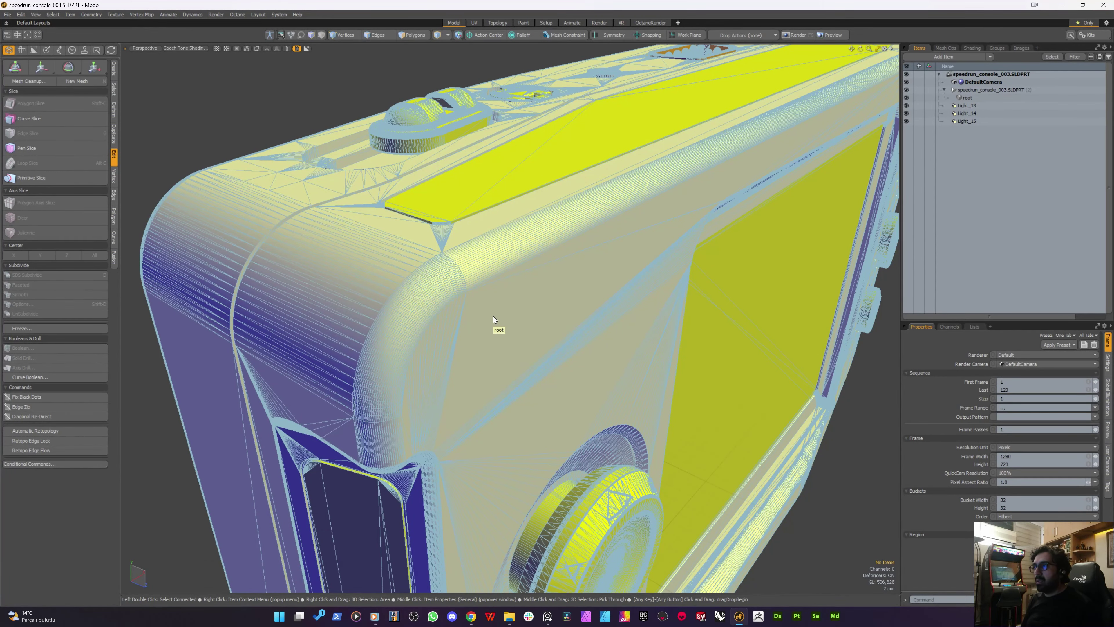
alt+drag(494, 316, 365, 145)
scroll(491, 323, up, 2)
scroll(365, 143, up, 4)
scroll(366, 146, down, 10)
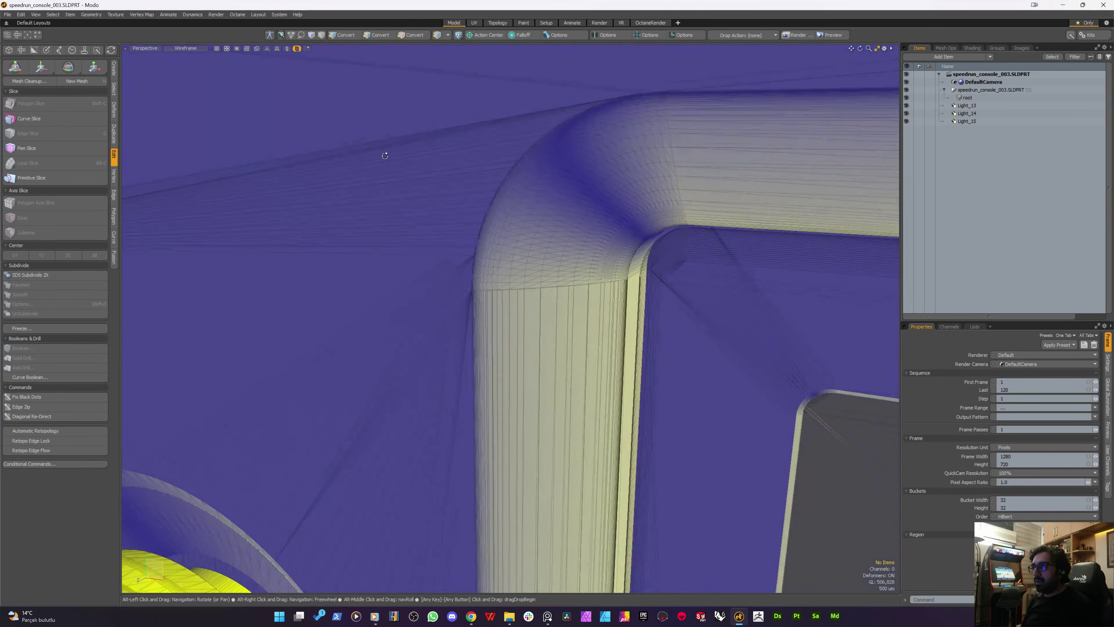
scroll(446, 214, down, 4)
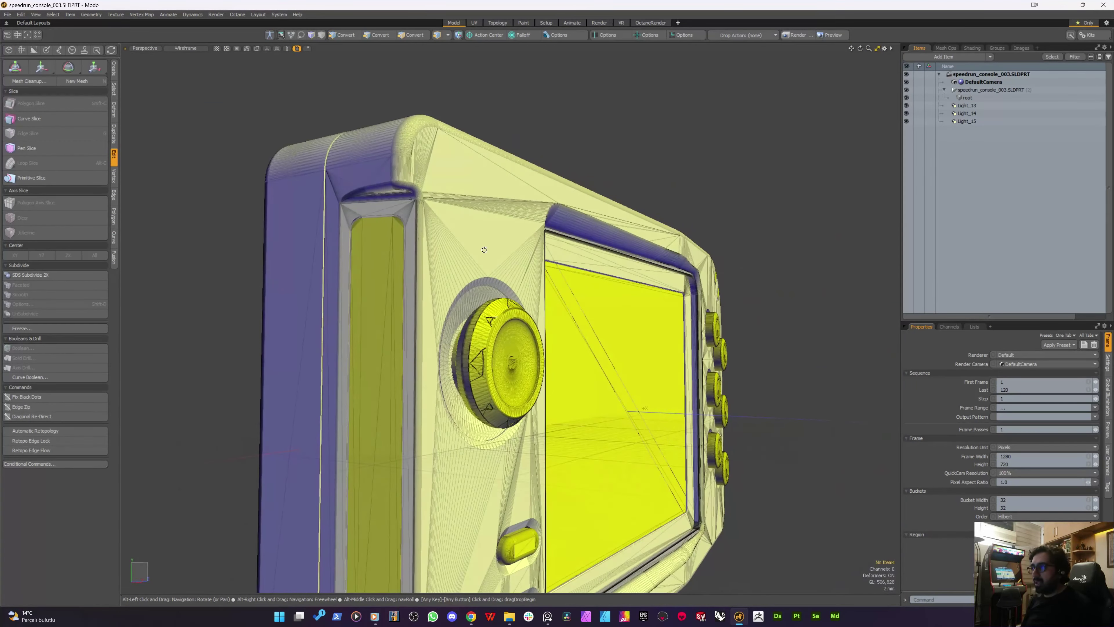
alt+drag(446, 214, 466, 278)
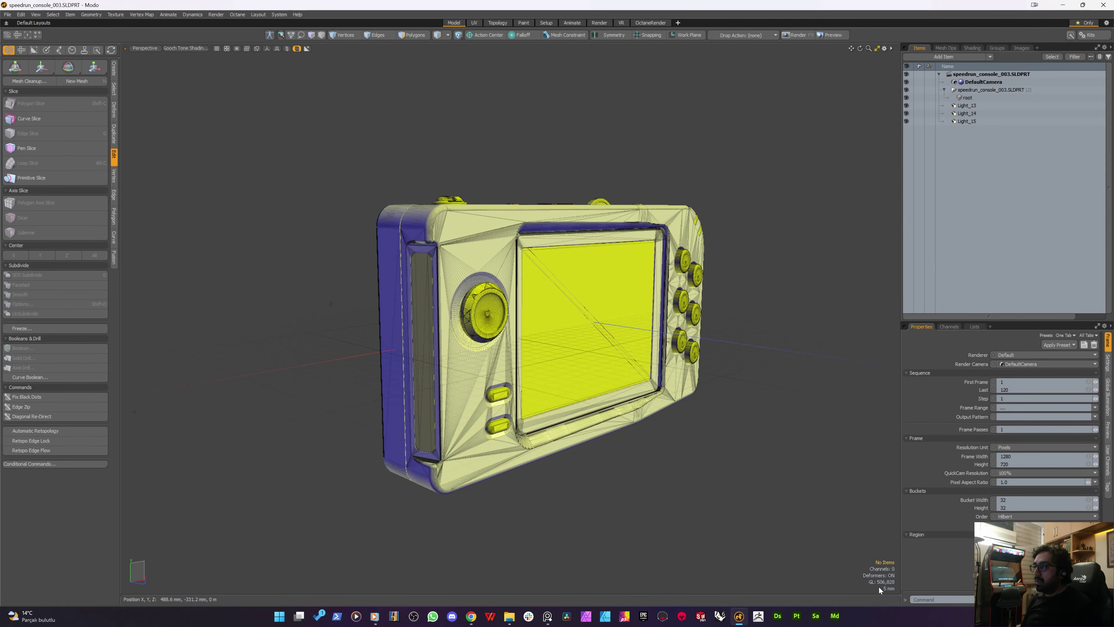
Examine the screen surface and its surrounding recess up close for mesh quality
alt+drag(702, 421, 478, 356)
scroll(429, 291, up, 5)
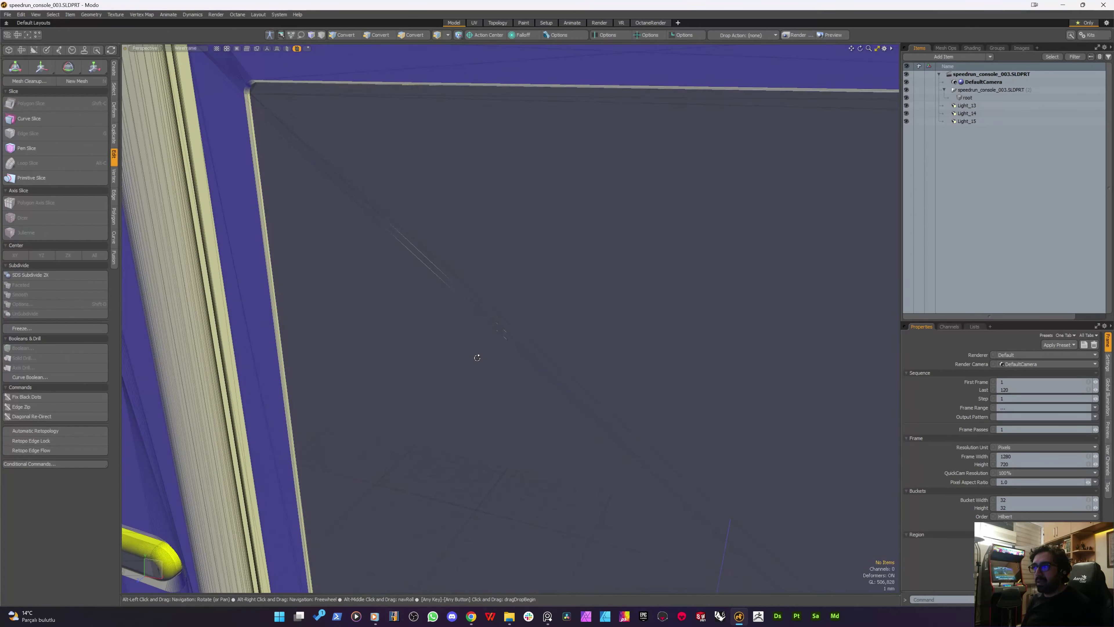
scroll(461, 296, up, 4)
alt+drag(460, 297, 381, 242)
scroll(631, 312, down, 5)
scroll(520, 279, down, 4)
scroll(381, 242, up, 4)
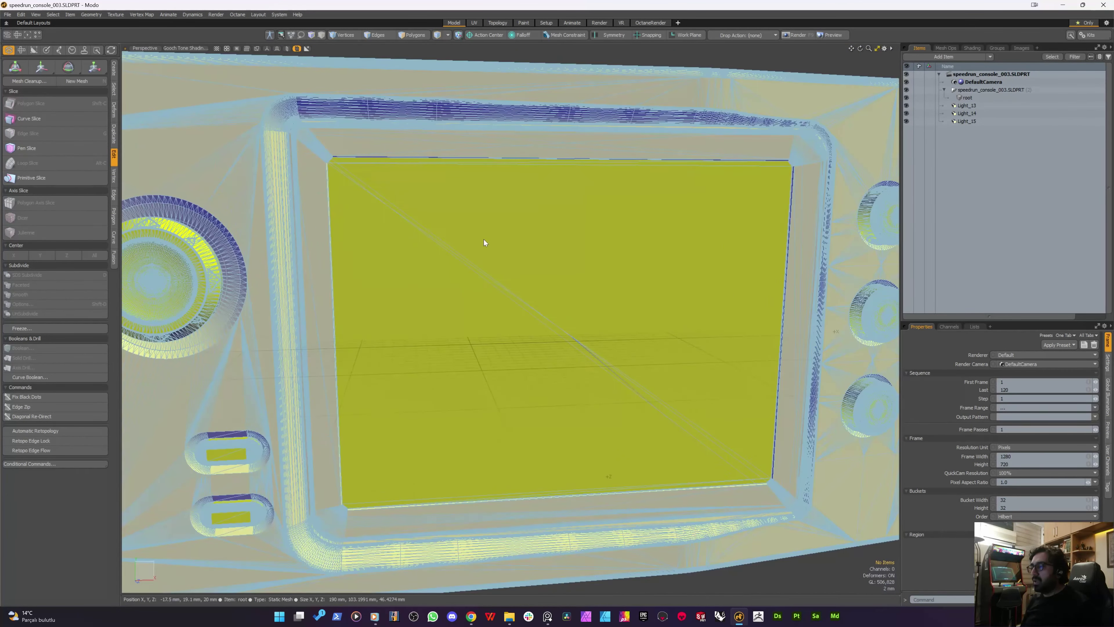
scroll(484, 241, down, 3)
alt+shift+drag(484, 240, 580, 223)
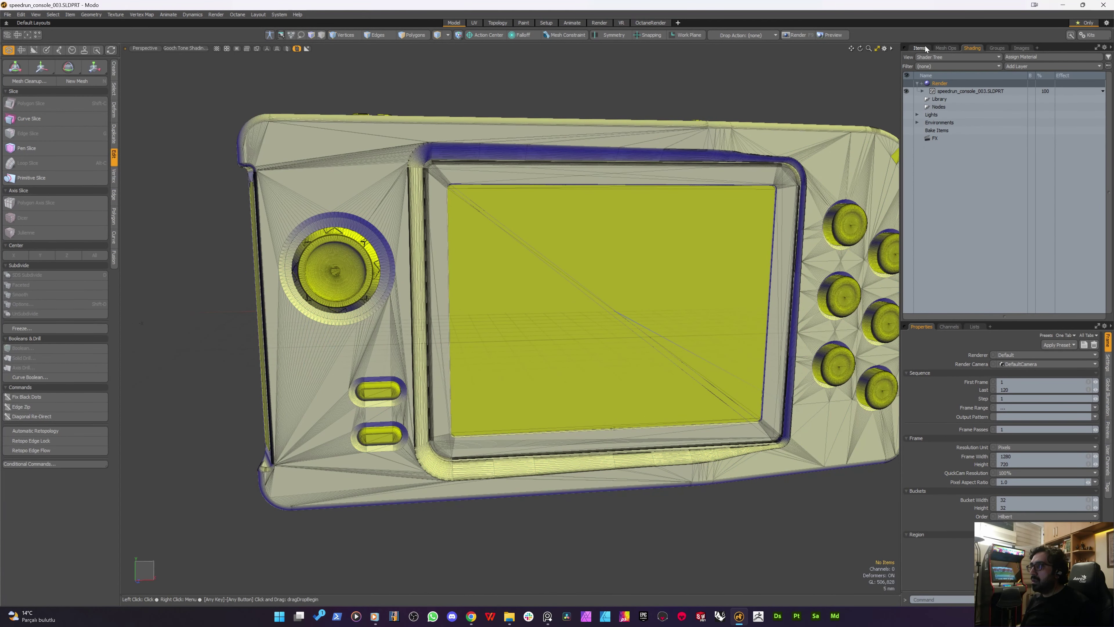
Convert the root item from a static mesh to the Mesh type and deselect it
right_click(964, 97)
mouse_move(964, 111)
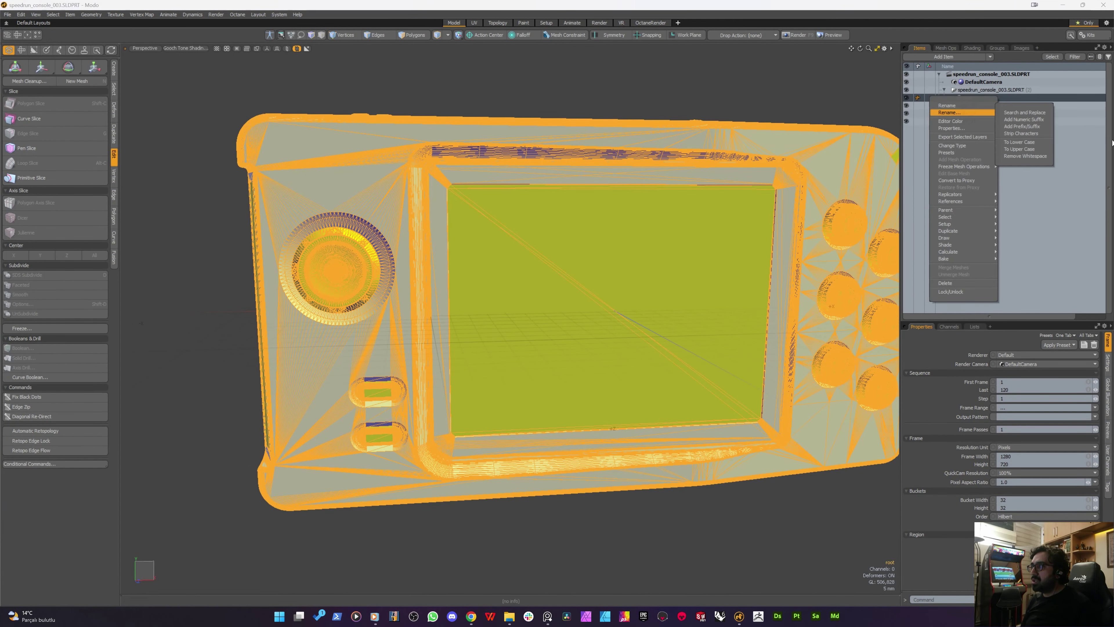
click(1005, 109)
right_click(966, 98)
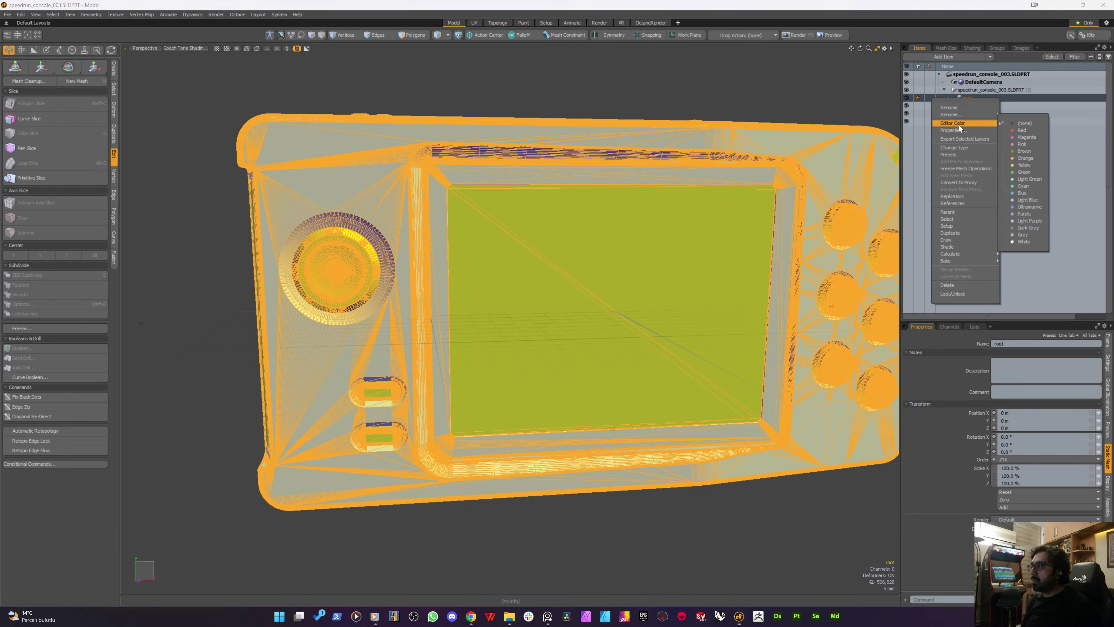
mouse_move(955, 150)
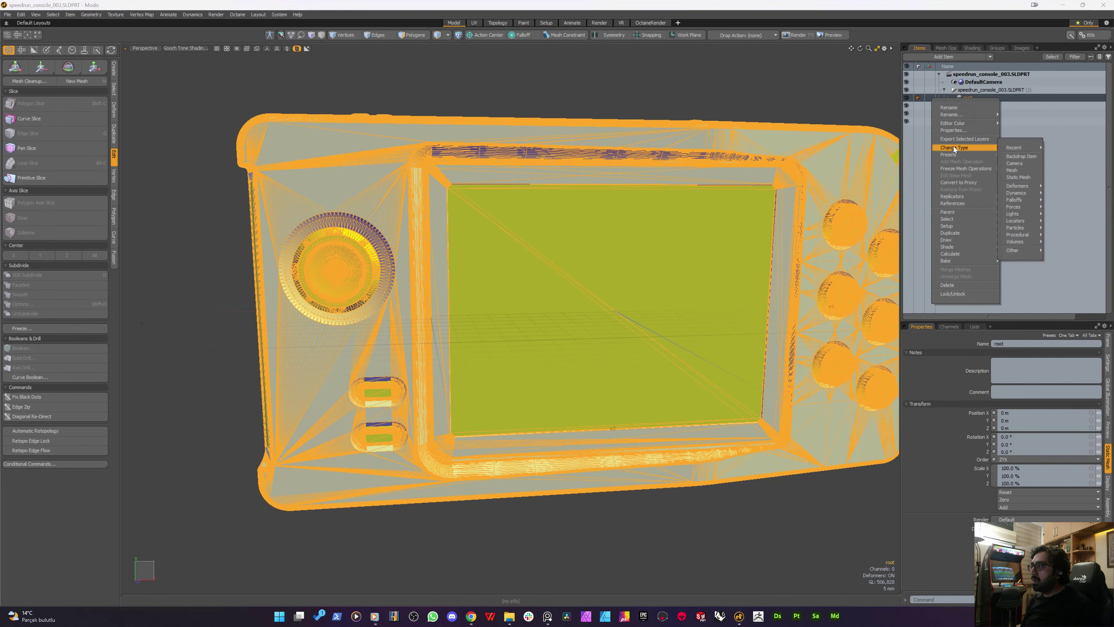
click(1017, 171)
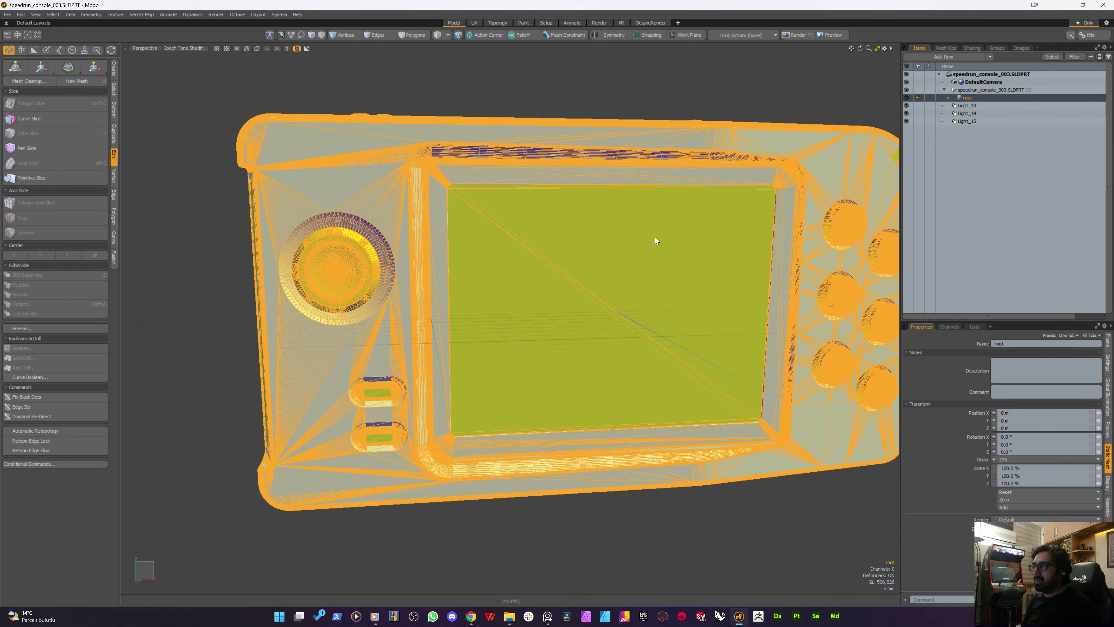
scroll(643, 326, down, 3)
key(Escape)
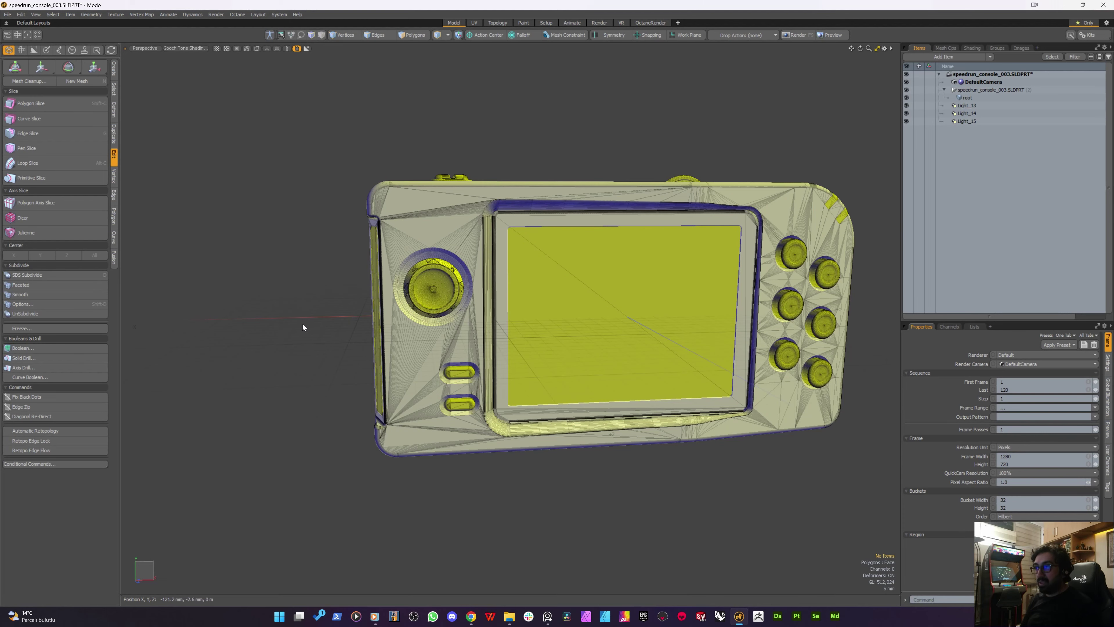
alt+shift+drag(619, 299, 424, 253)
click(412, 258)
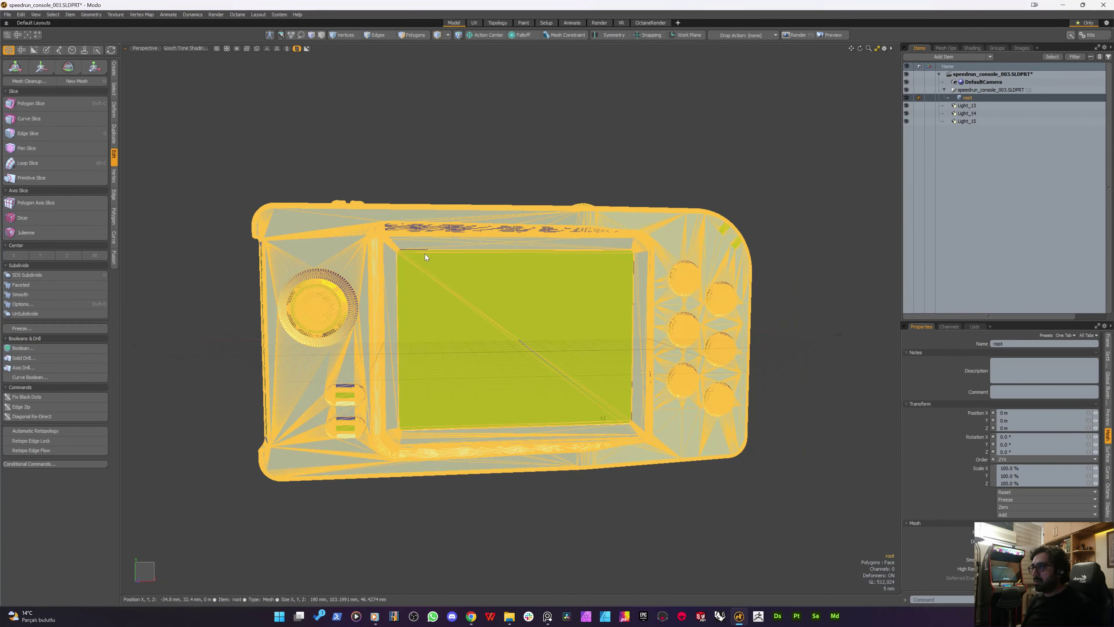
click(379, 162)
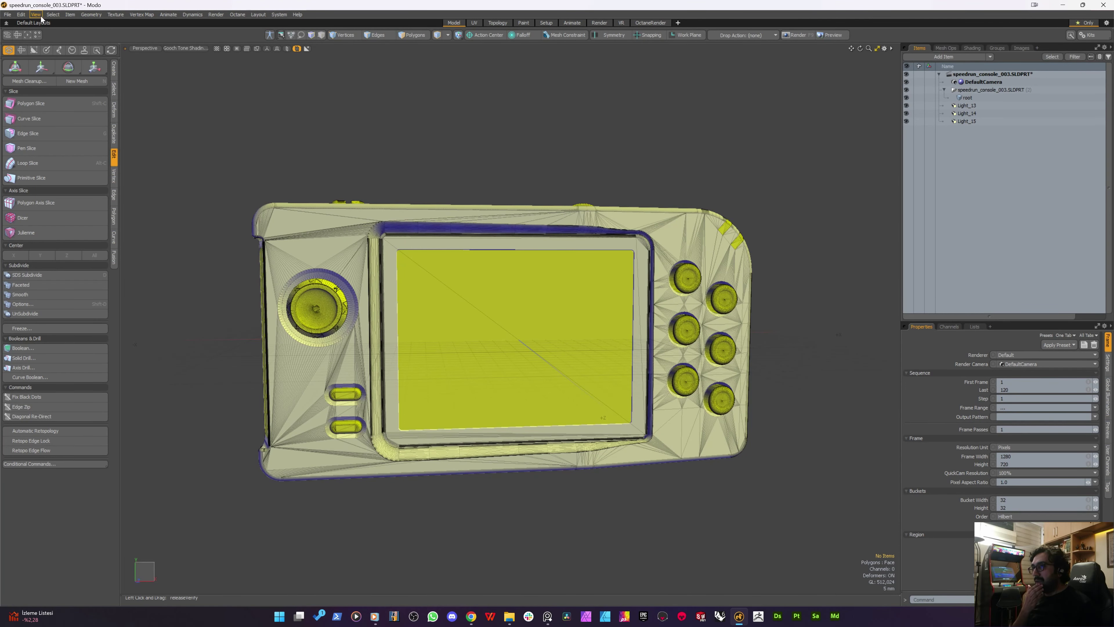
Create a new scene and import the speedrun_console_003.SLDPRT item into it with its children and shaders, keeping the source items
click(10, 15)
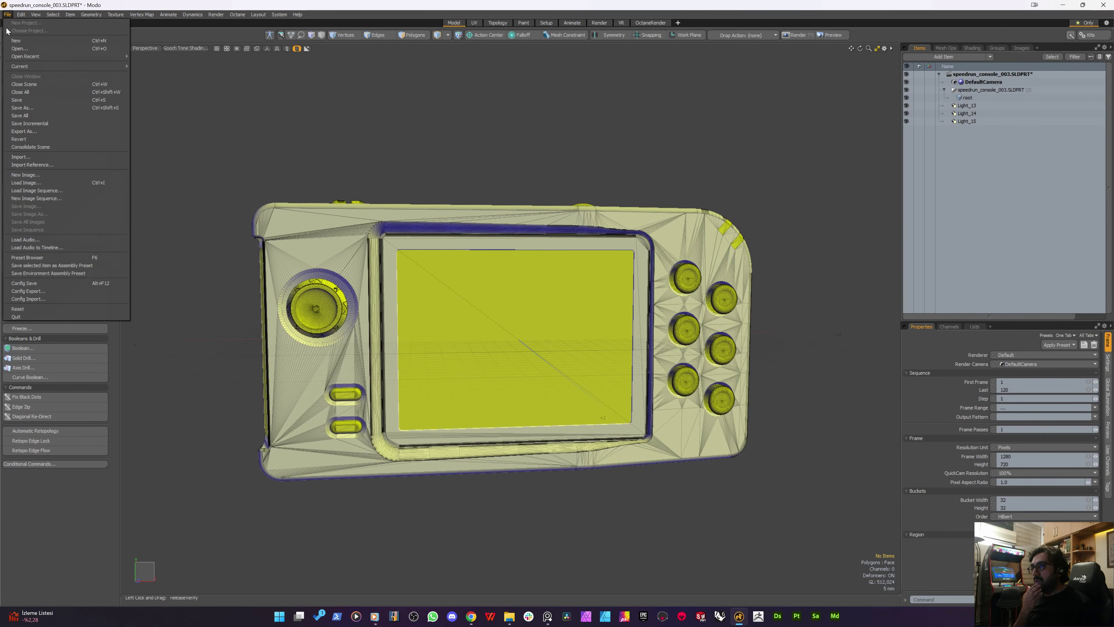
click(32, 41)
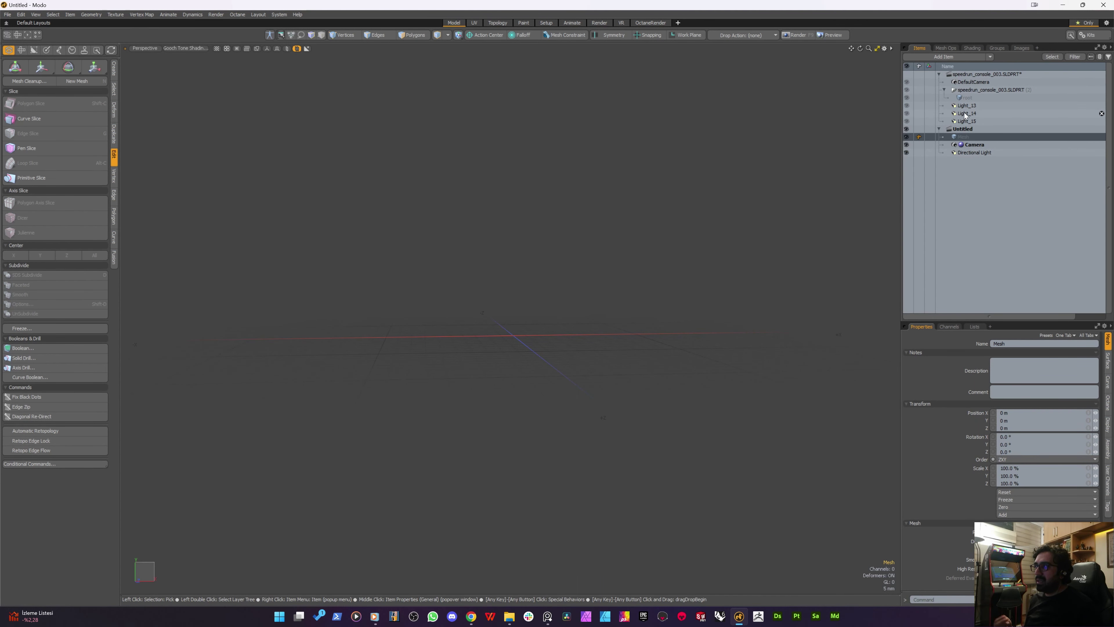
click(966, 89)
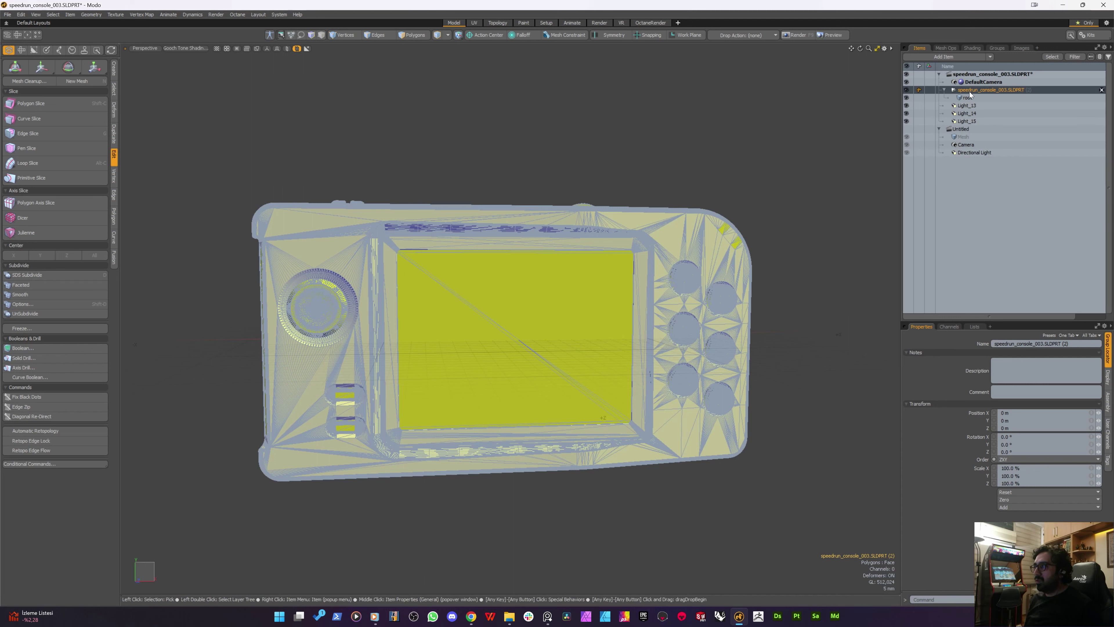
drag(957, 93, 970, 137)
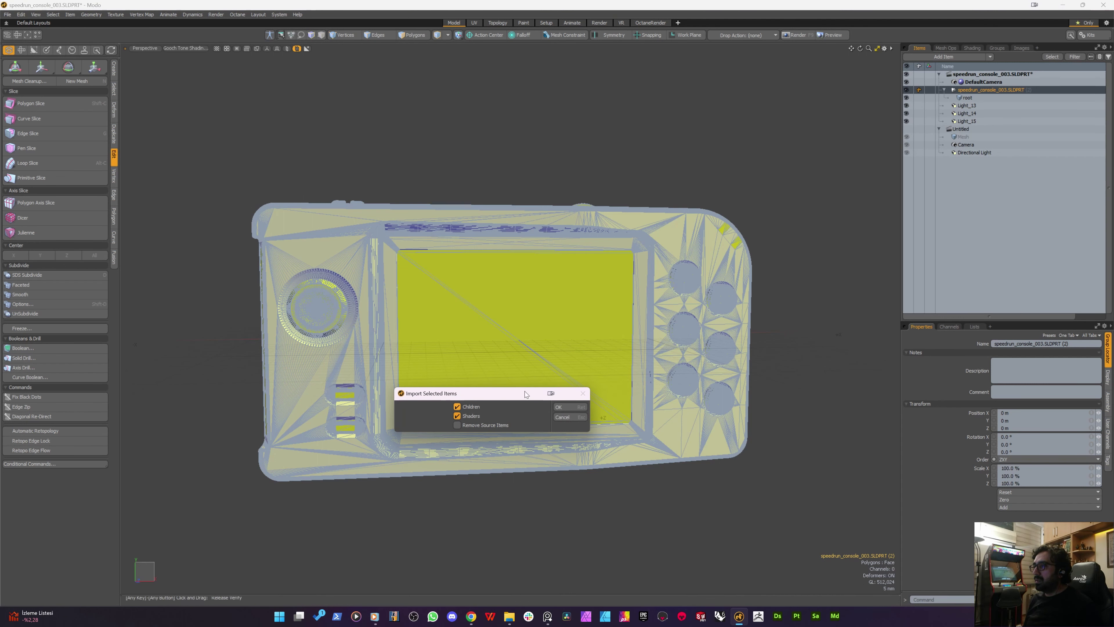
click(558, 407)
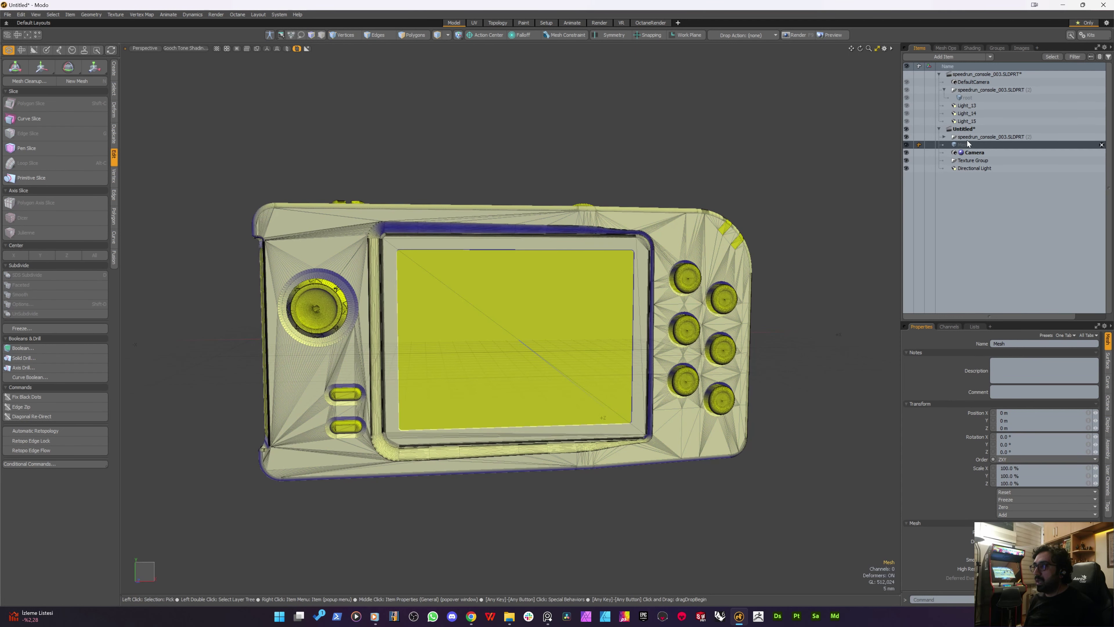
click(967, 137)
click(633, 150)
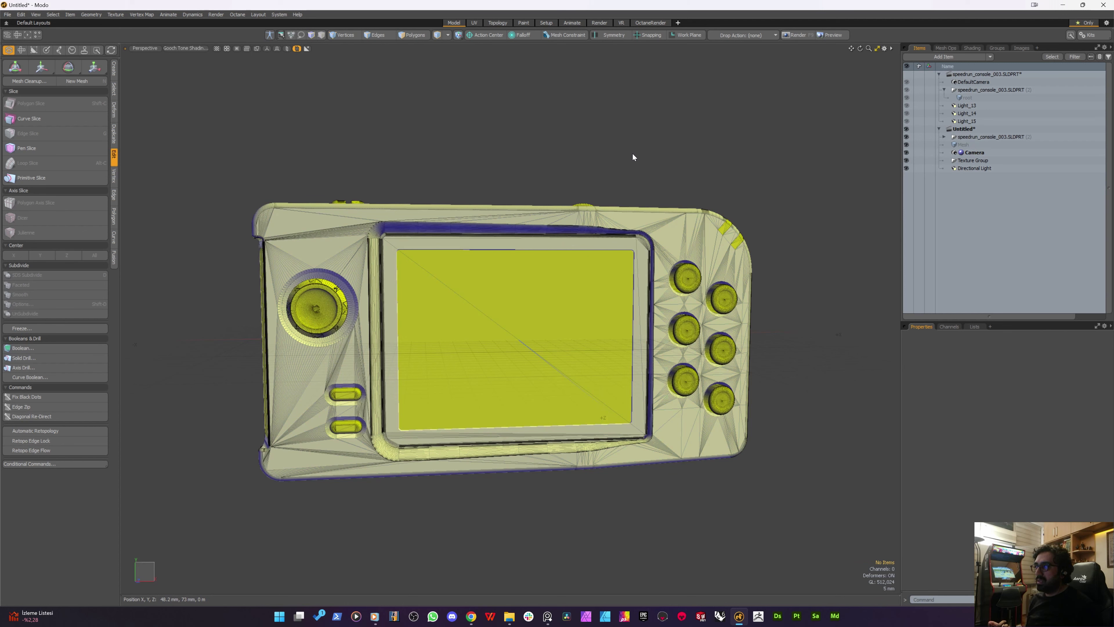
Close the original speedrun_console_003.SLDPRT scene without saving its changes
click(982, 84)
key(ctrl+w)
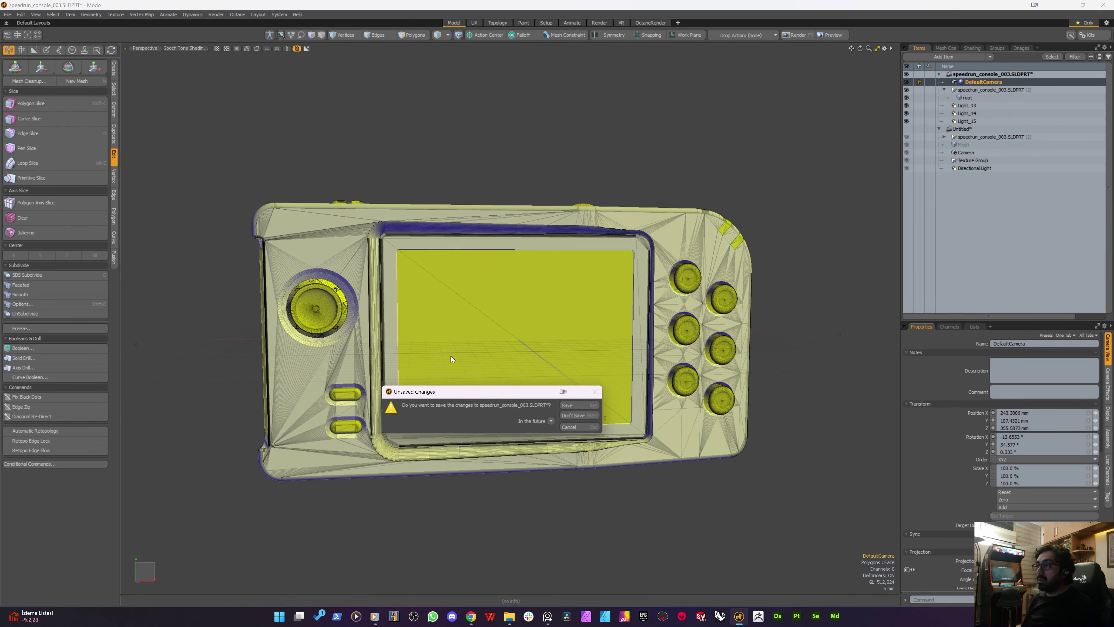
click(579, 415)
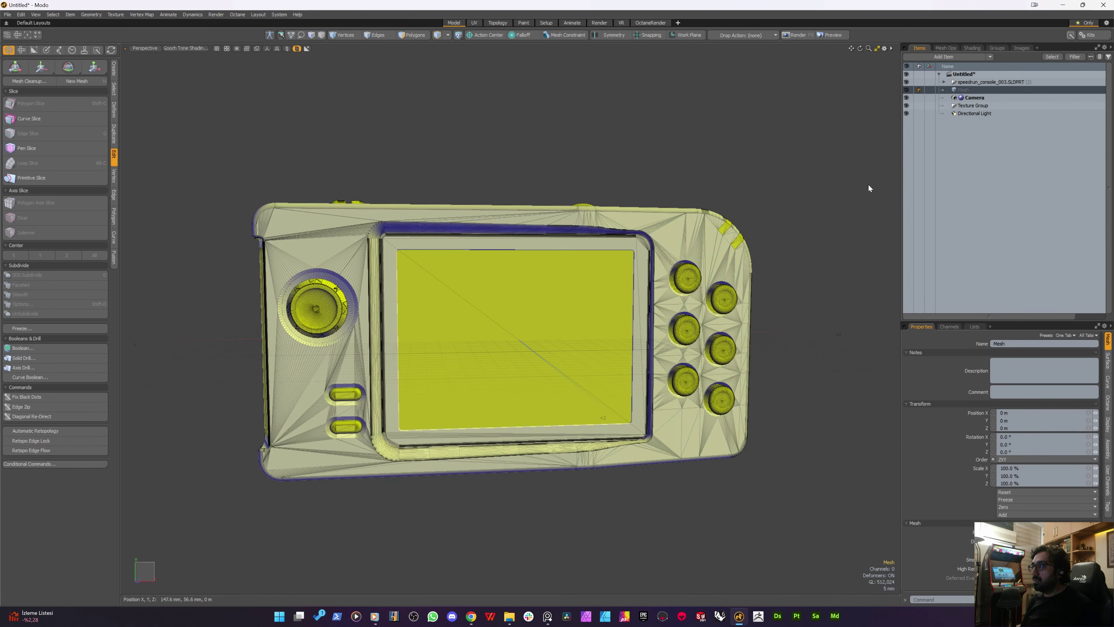
Expand the console item in the new scene, select its root mesh and switch to material selection mode
alt+drag(455, 276, 351, 352)
click(311, 485)
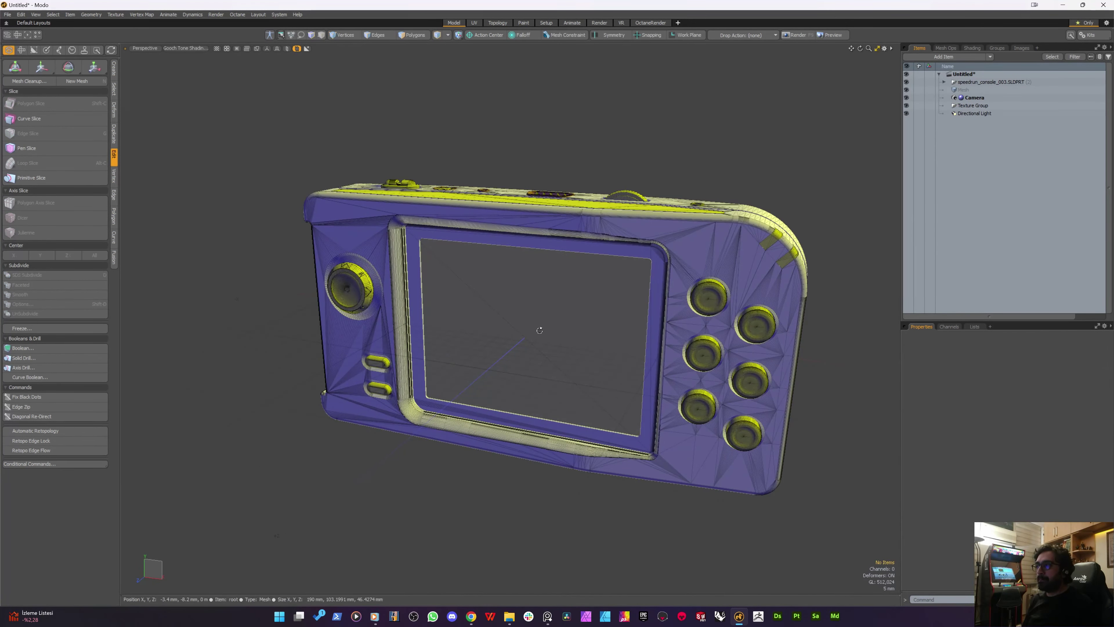
alt+drag(540, 330, 197, 268)
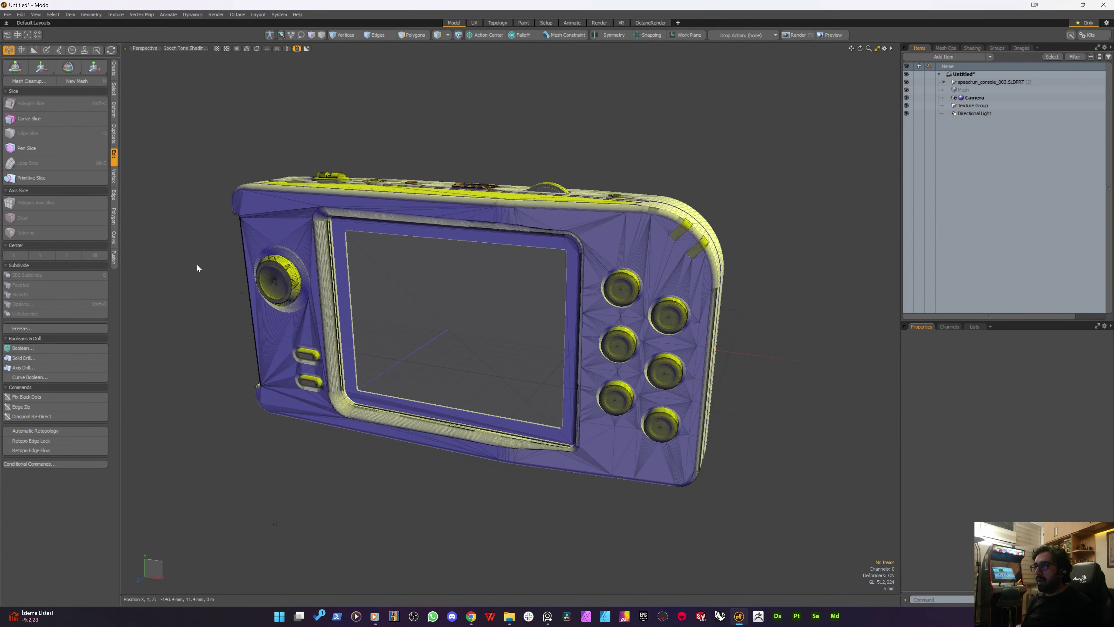
alt+drag(290, 456, 488, 420)
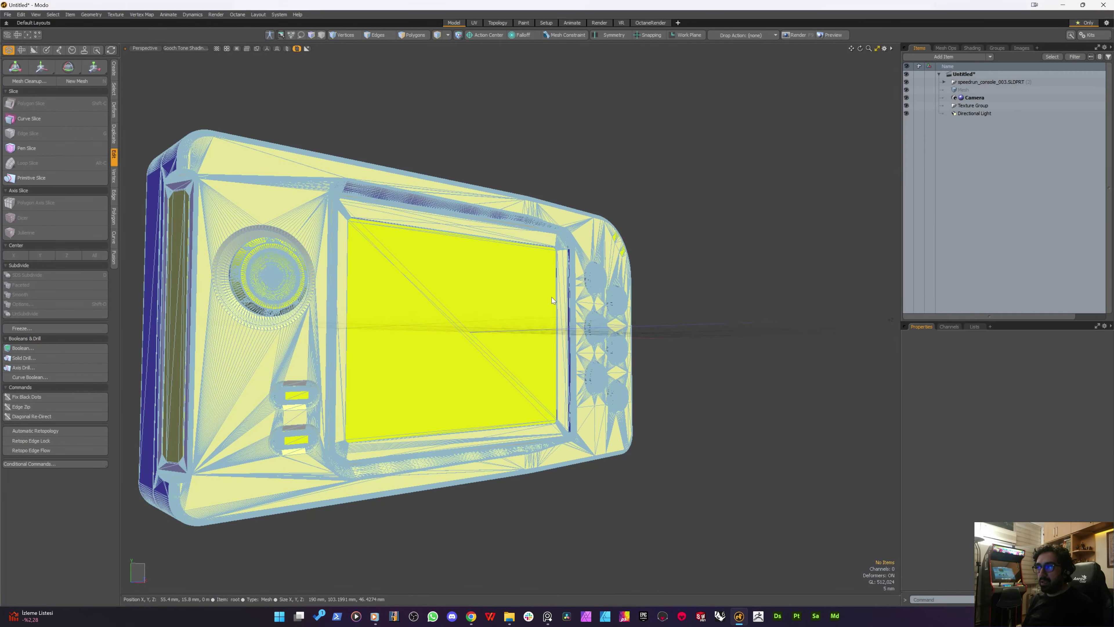
click(591, 315)
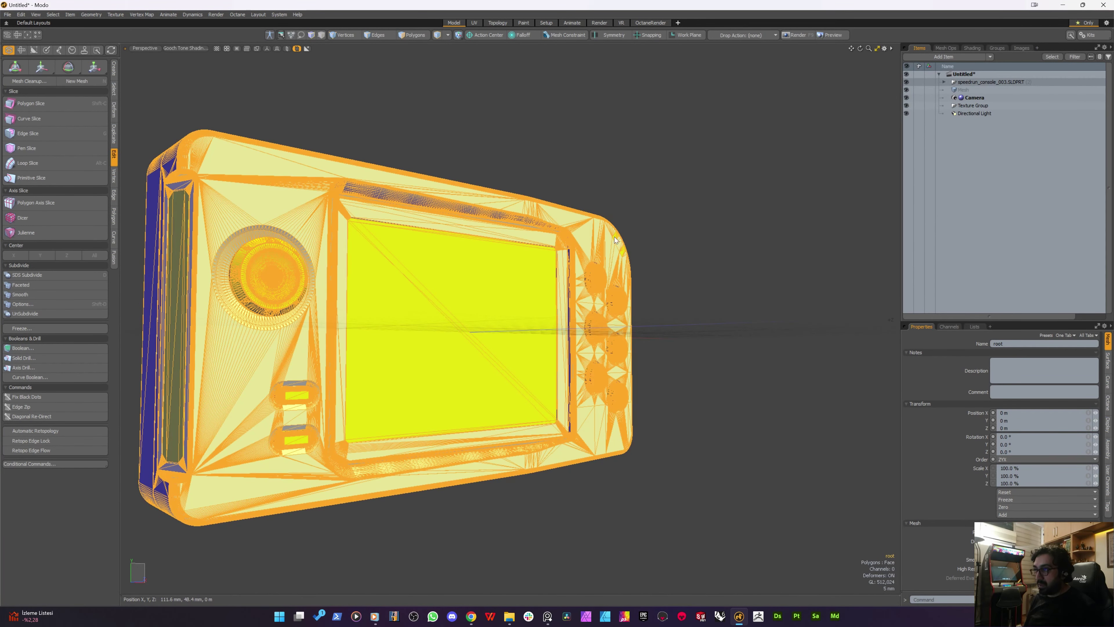
click(944, 82)
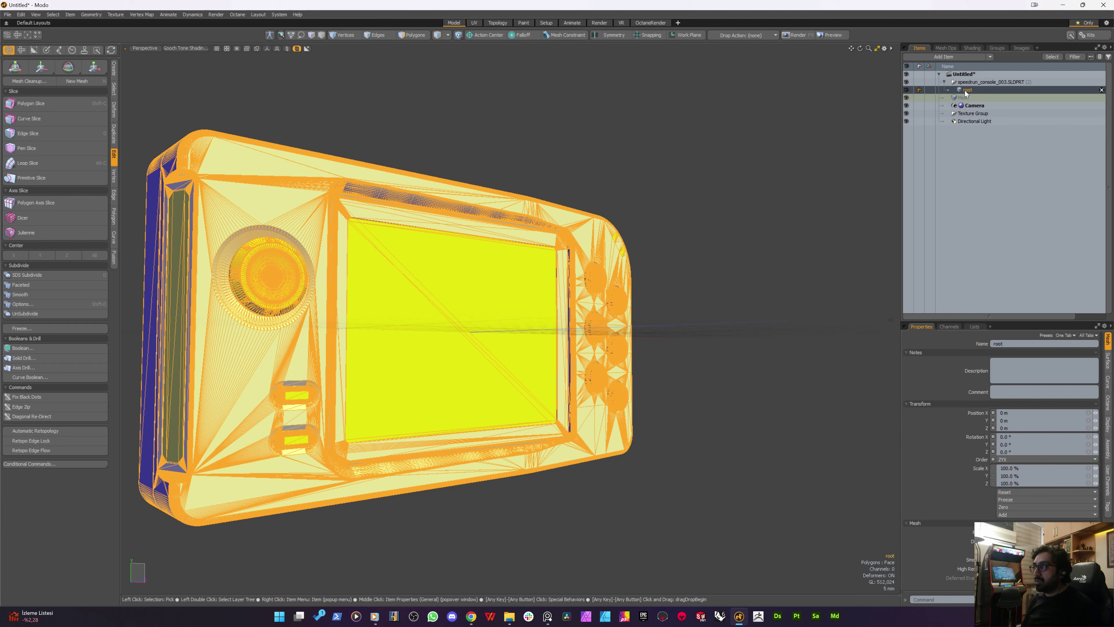
alt+drag(658, 253, 586, 274)
key(4)
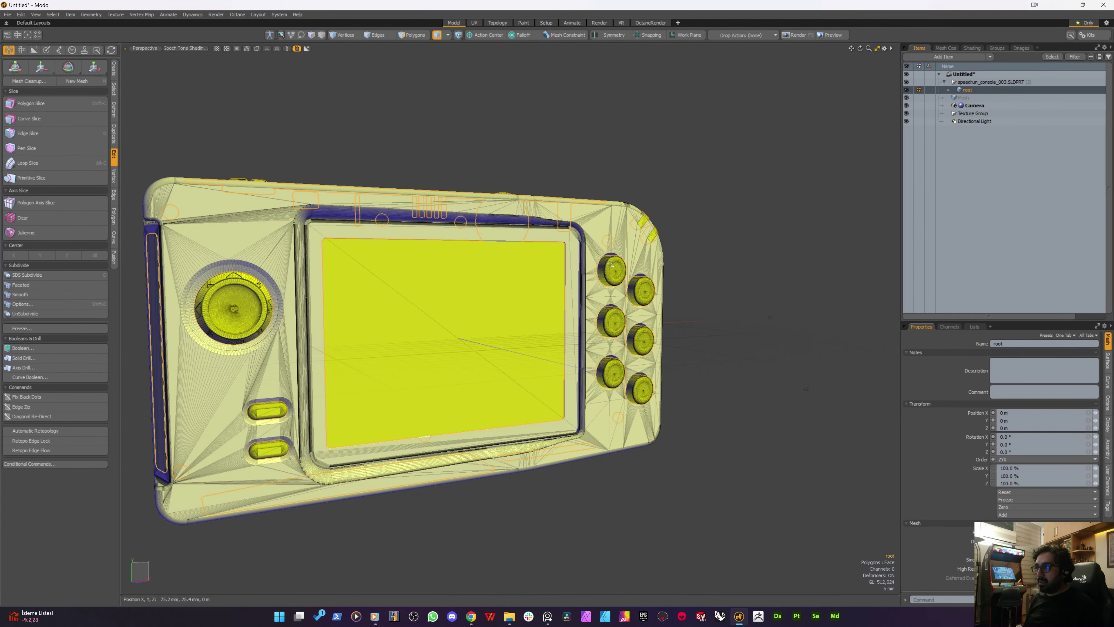
In polygon mode, select all connected polygons of the console's main body shell and hide them
alt+drag(447, 311, 370, 338)
key(7)
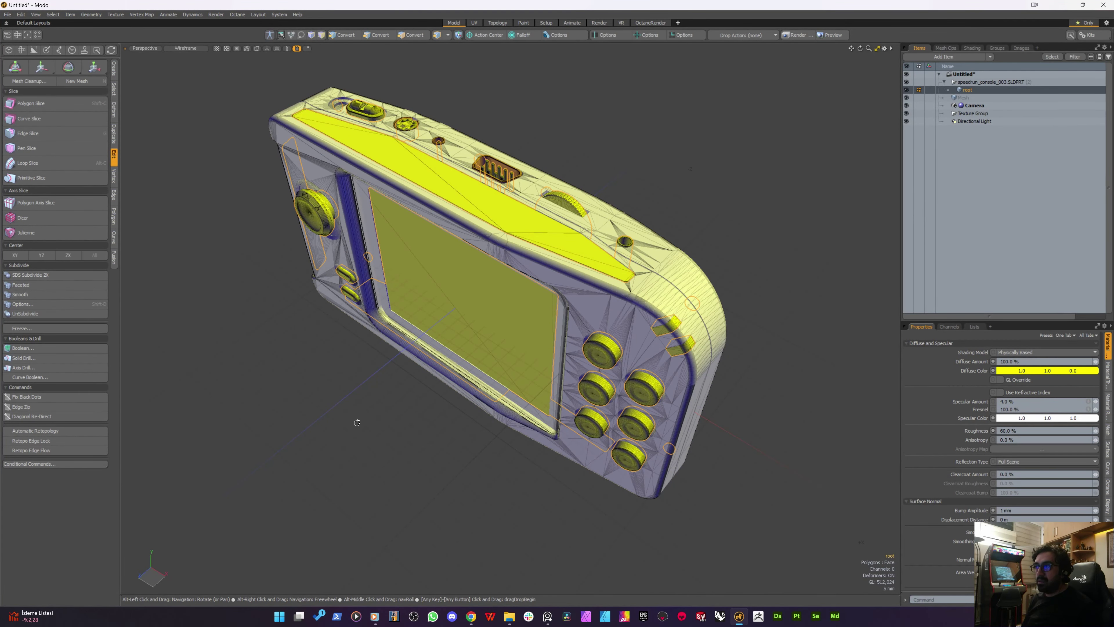
alt+drag(357, 422, 390, 388)
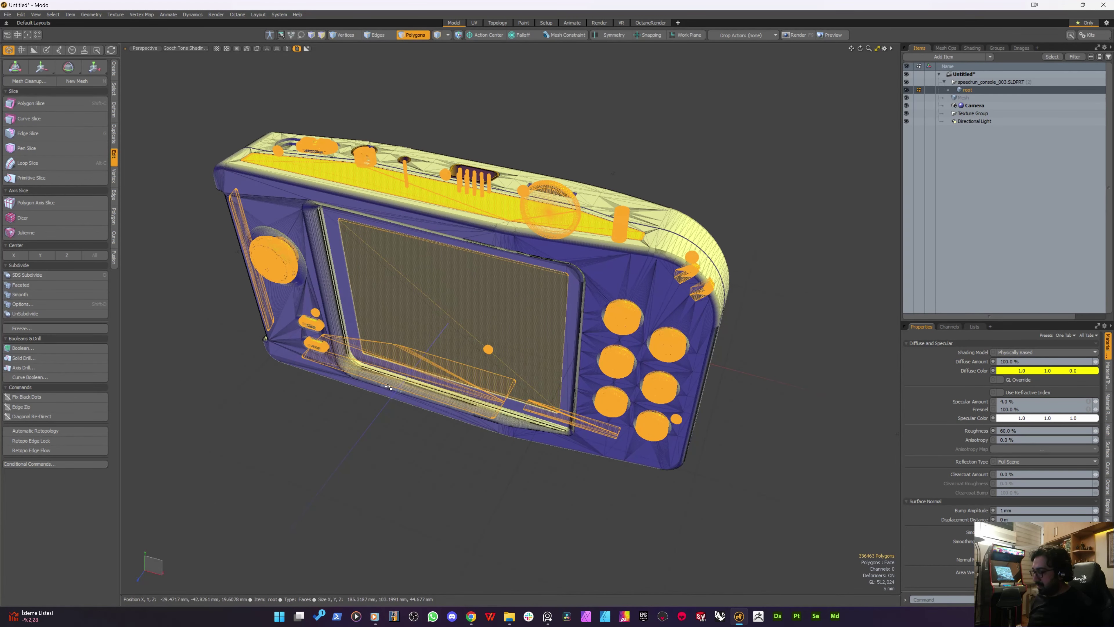
double_click(393, 398)
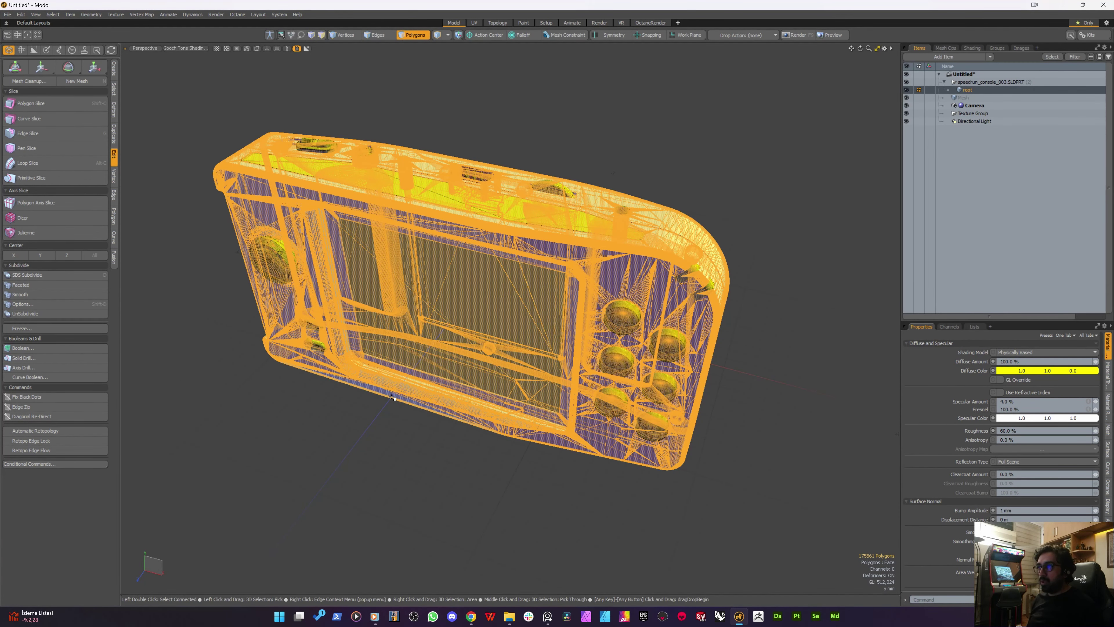
alt+drag(396, 381, 389, 339)
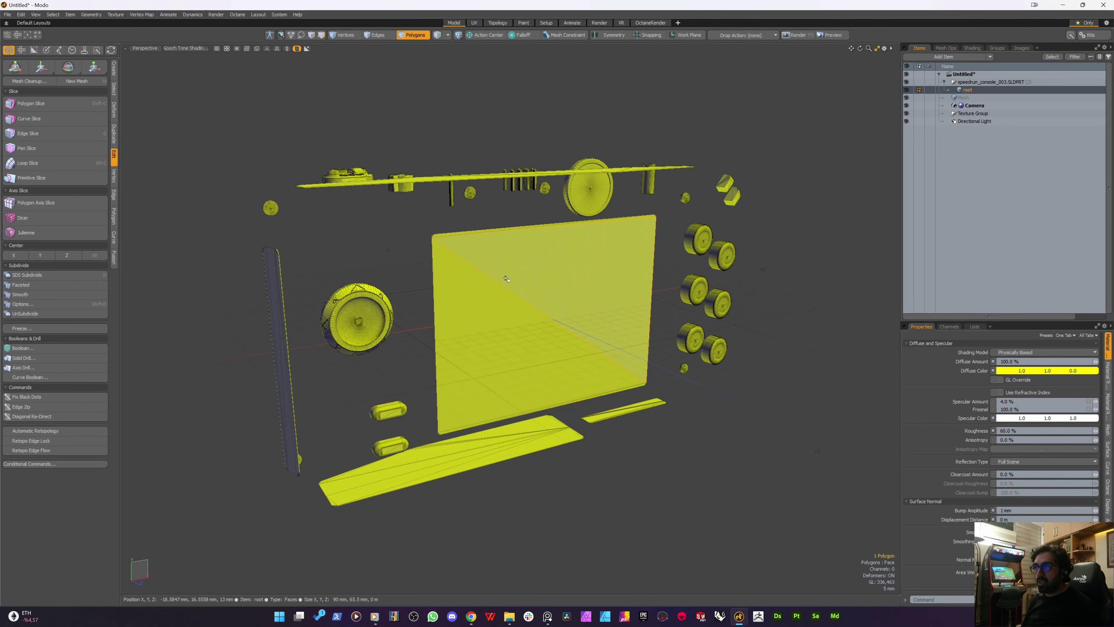
alt+drag(485, 289, 381, 295)
double_click(515, 256)
click(299, 400)
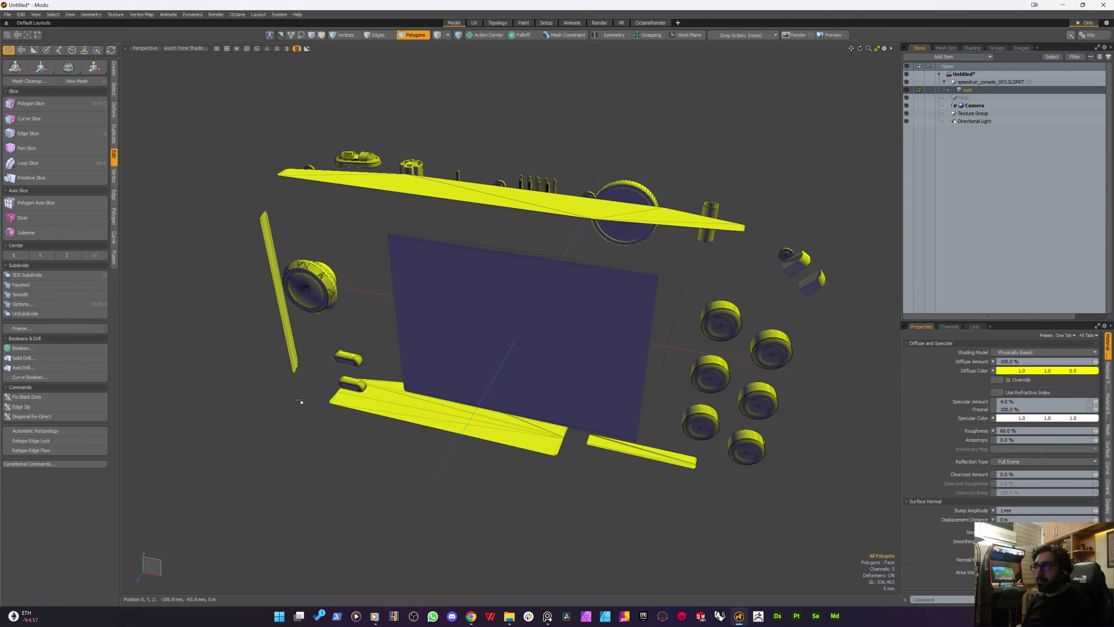
alt+drag(299, 400, 284, 318)
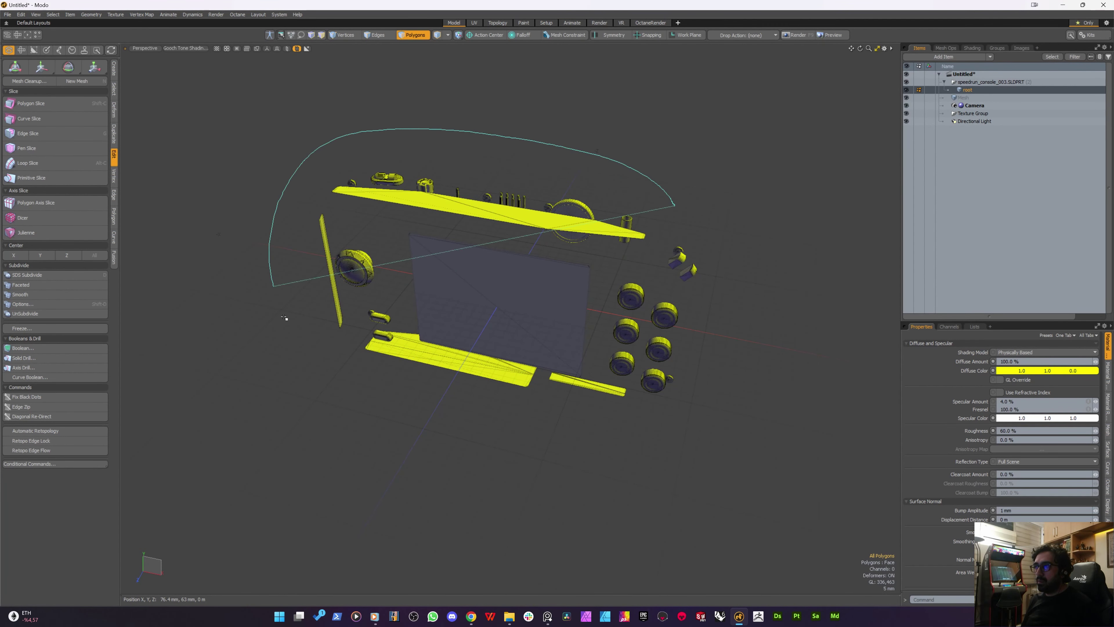
mouse_move(285, 317)
right_down()
mouse_move(761, 281)
mouse_move(739, 223)
right_up()
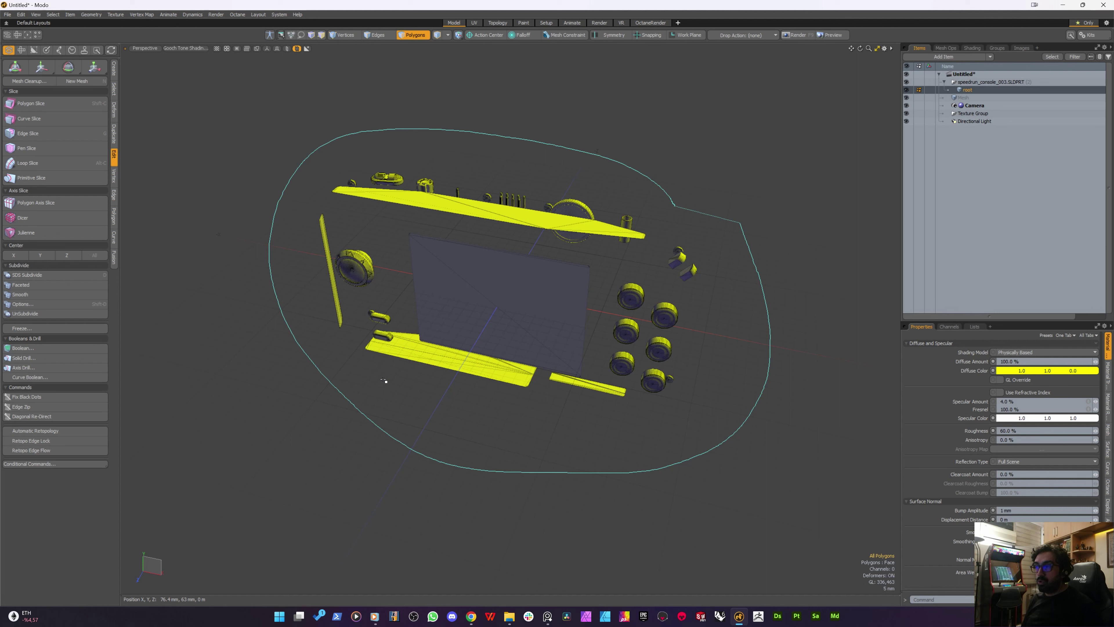
right_drag(384, 380, 378, 388)
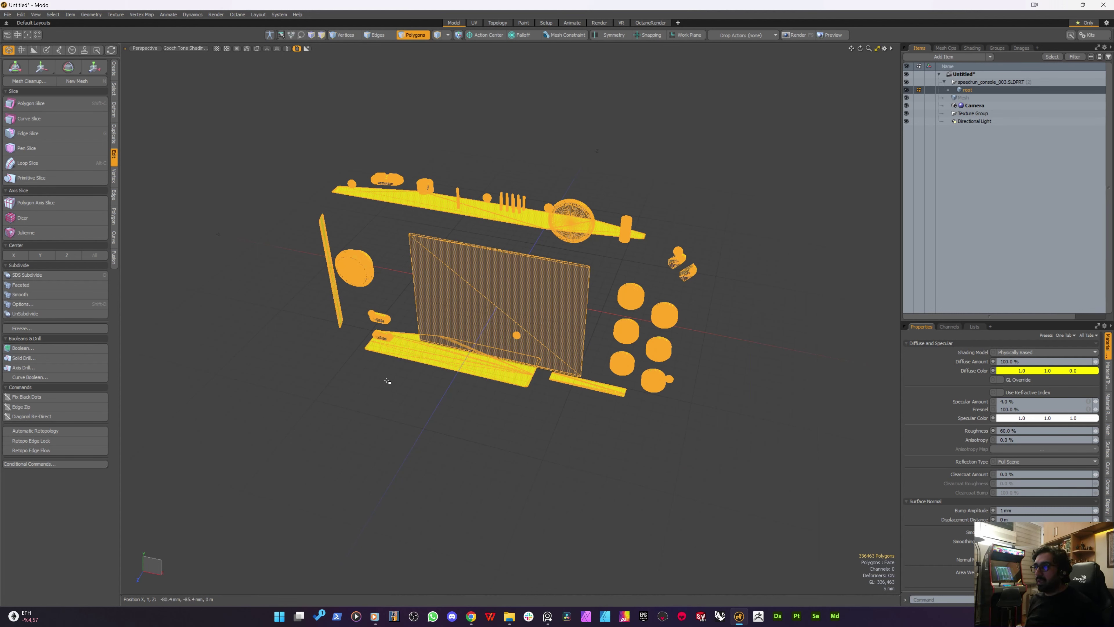
click(844, 524)
mouse_move(740, 231)
right_down()
mouse_move(316, 119)
mouse_move(766, 428)
mouse_move(747, 281)
right_up()
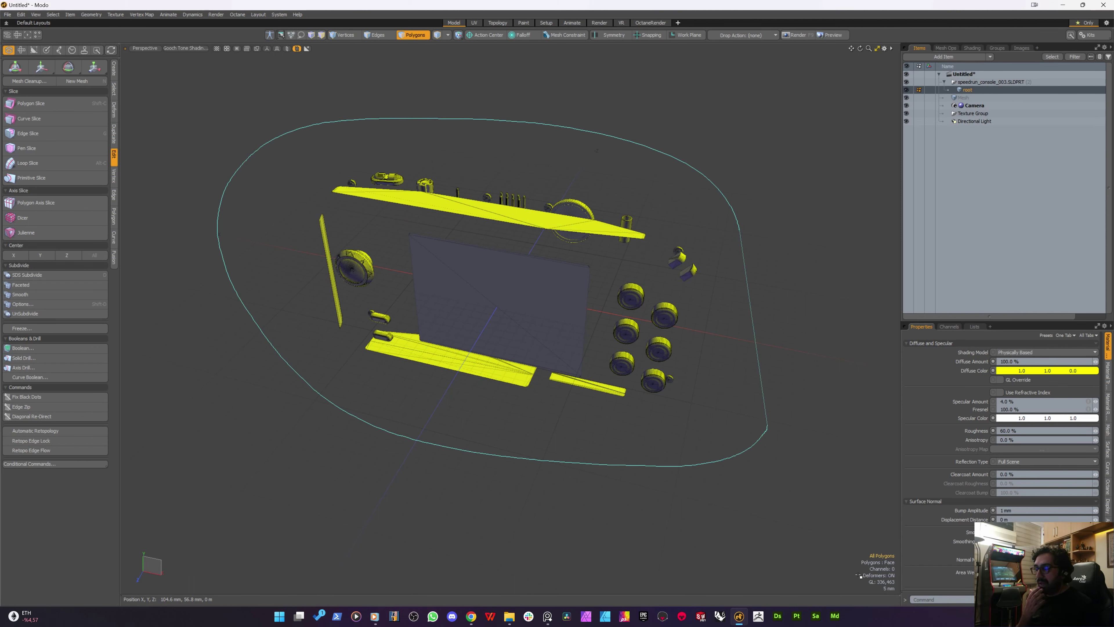
right_drag(742, 237, 741, 230)
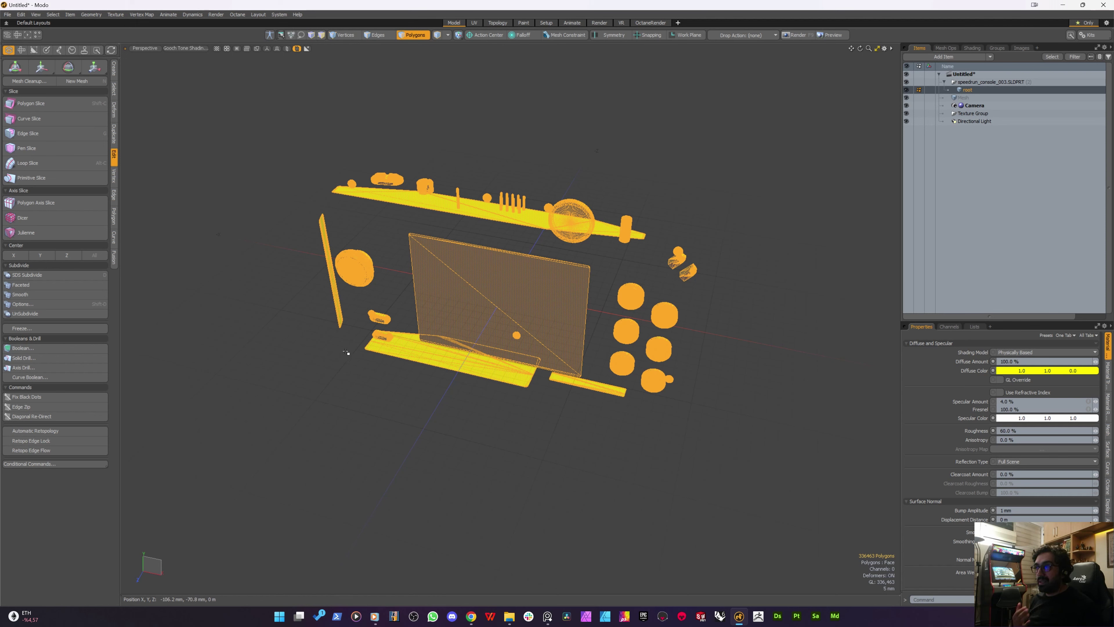
click(355, 408)
Lasso-select all the parts still visible without the body and assign them a material named Secondary Objects
alt+drag(346, 401, 396, 365)
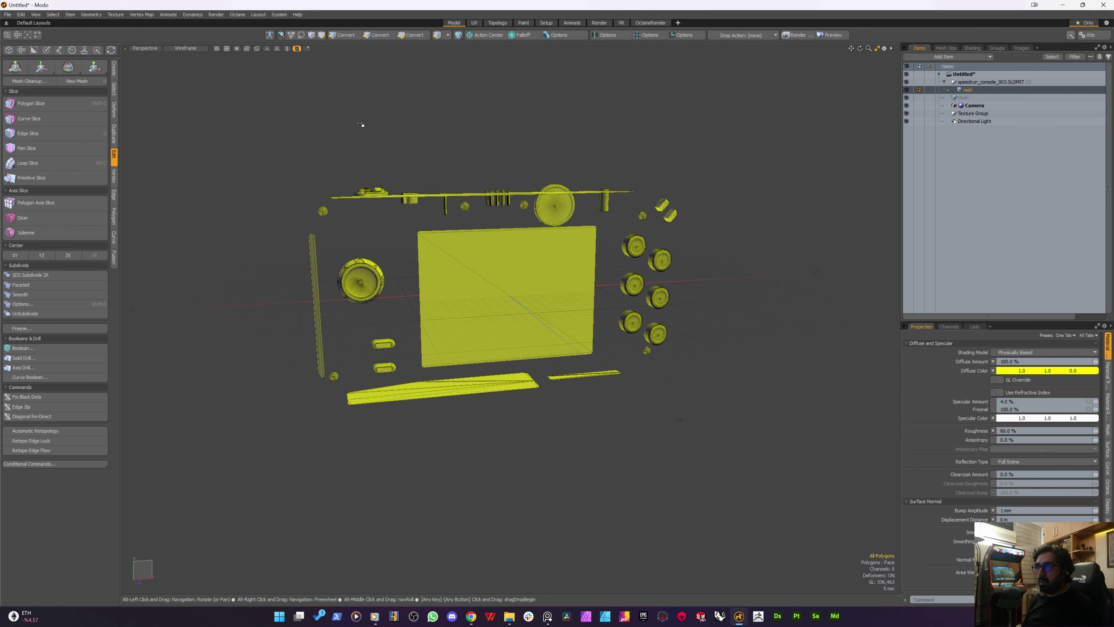
mouse_move(283, 148)
right_down()
mouse_move(368, 101)
mouse_move(699, 354)
mouse_move(259, 476)
right_up()
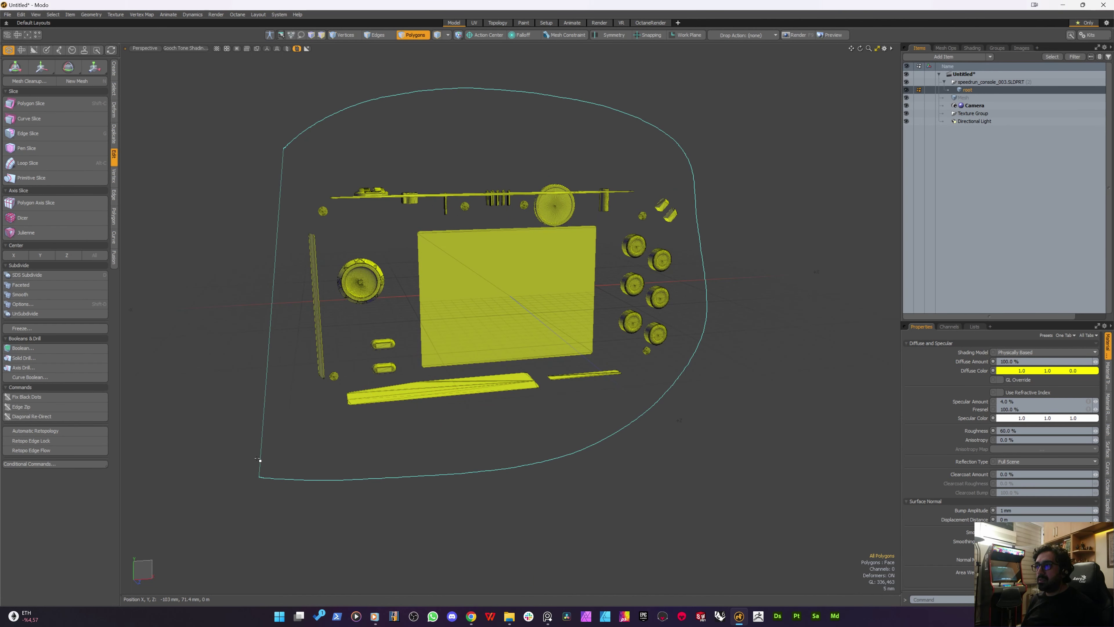
right_drag(713, 231, 713, 229)
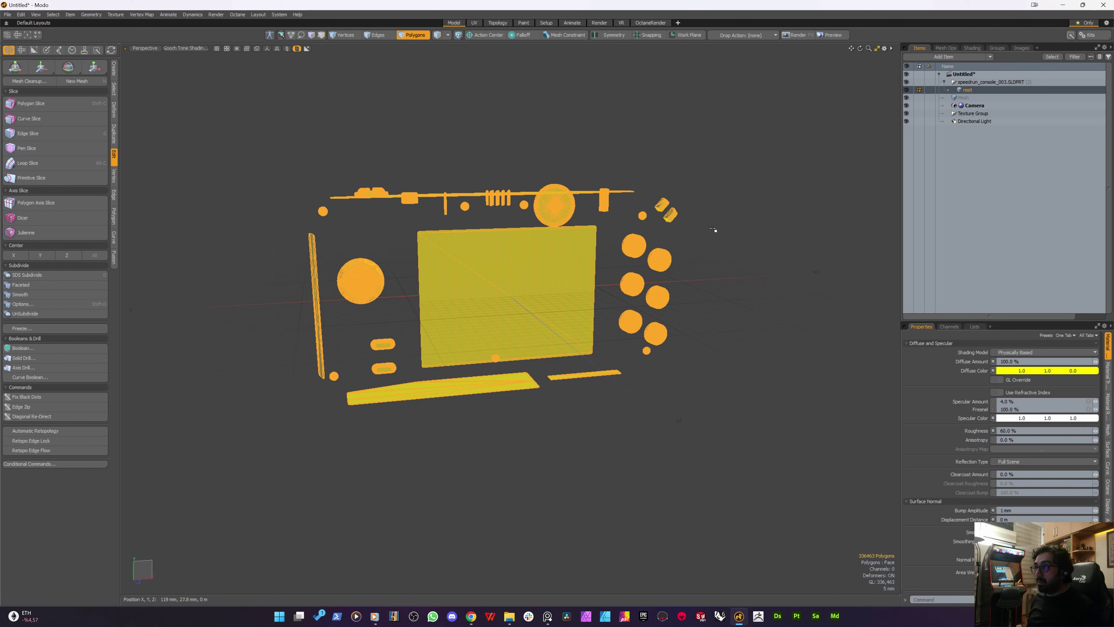
key(m)
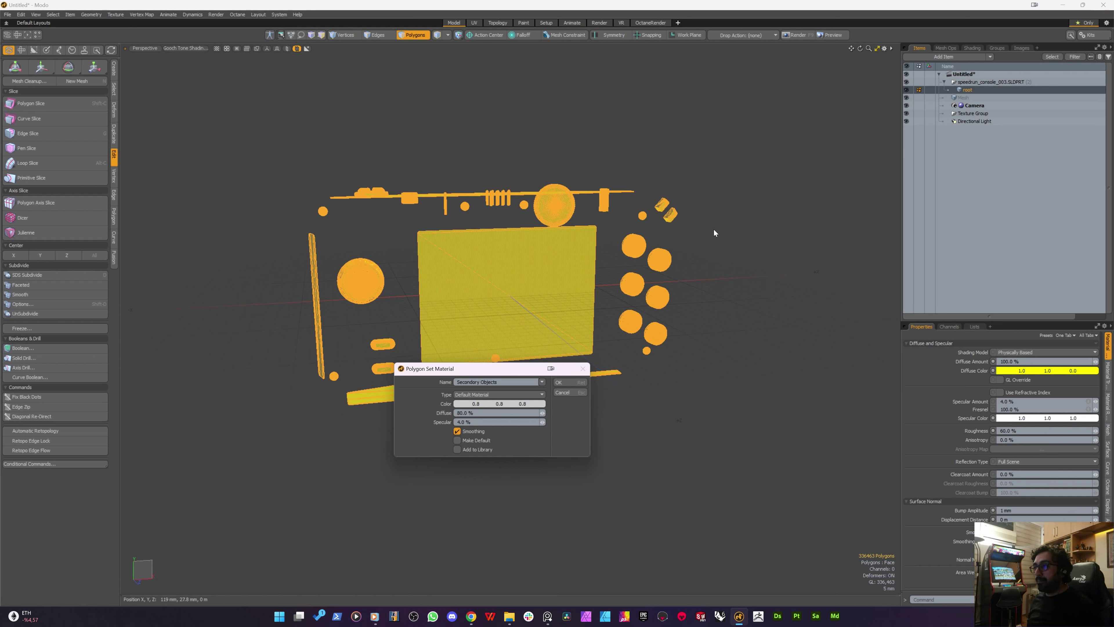
key(Return)
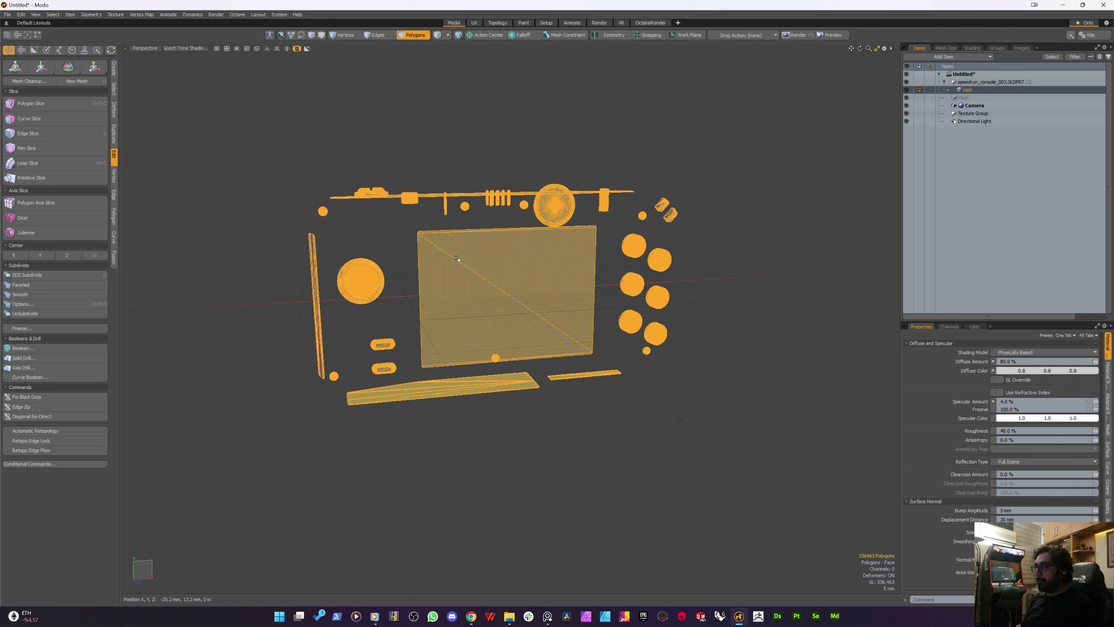
Unhide the console body, invert the polygon selection to the body and hide it again
key(u)
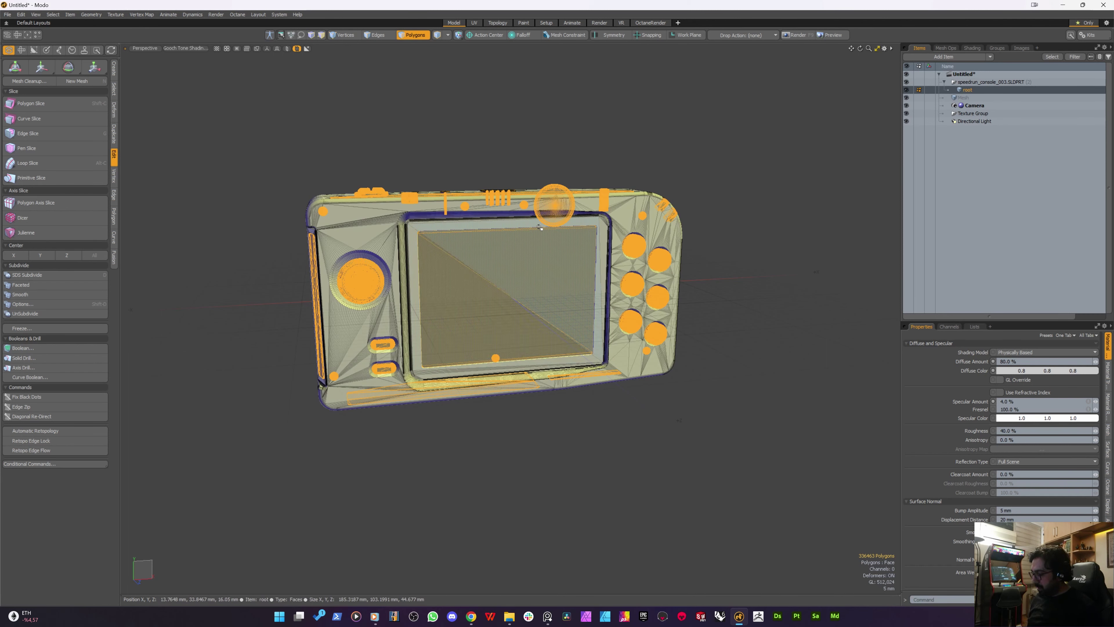
key(bracketleft)
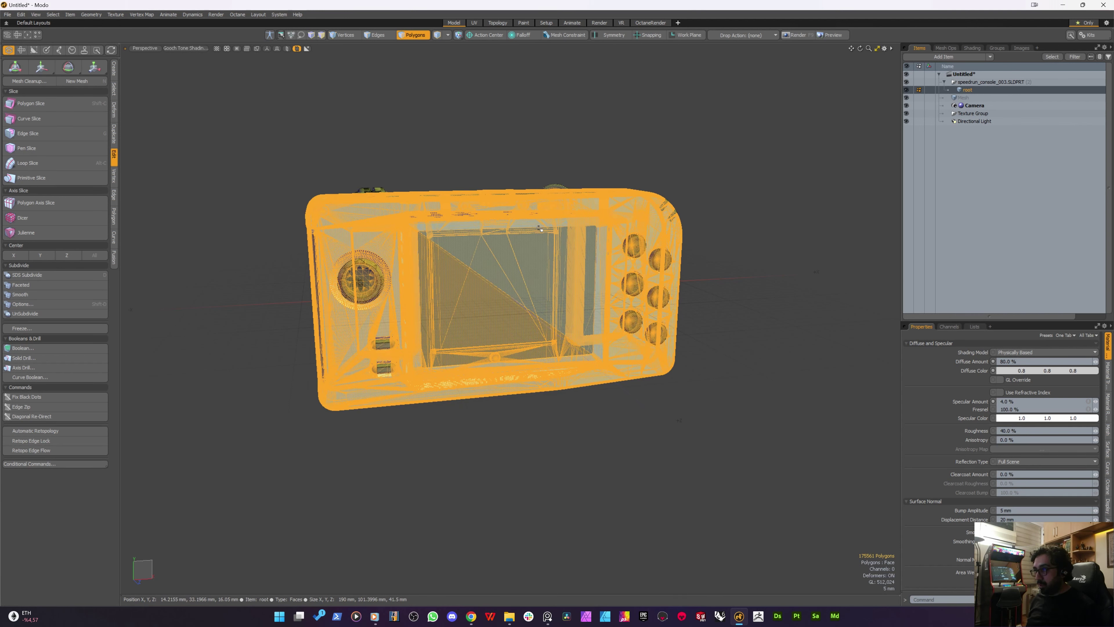
key(h)
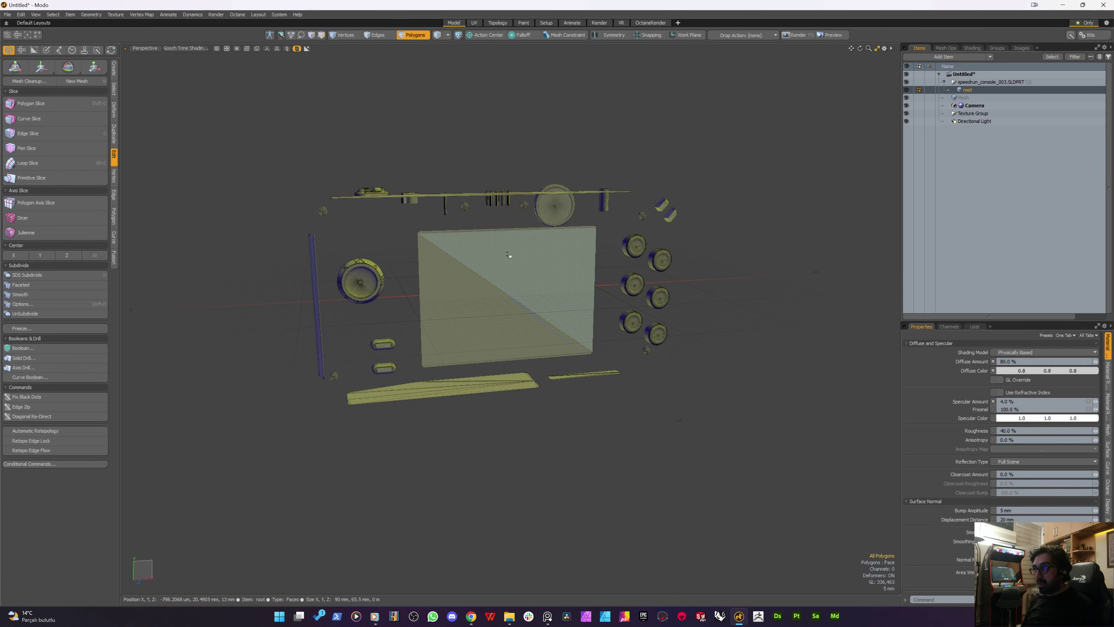
Select one large face of the screen panel and add its other face and edge polygons to the selection
click(454, 317)
key(bracketright)
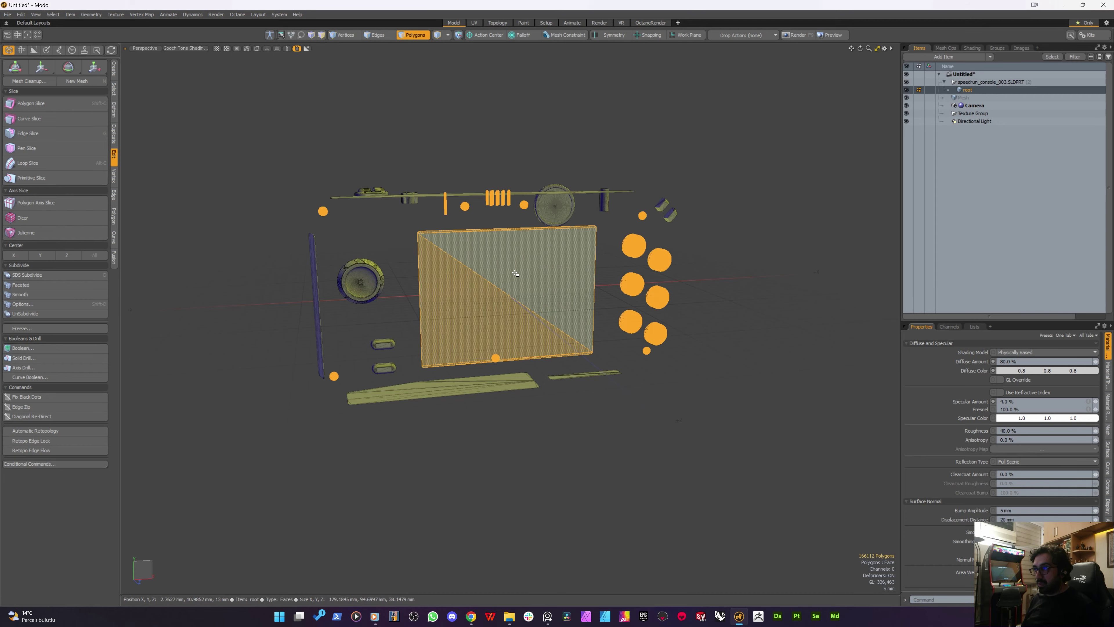
click(515, 273)
alt+drag(515, 273, 575, 257)
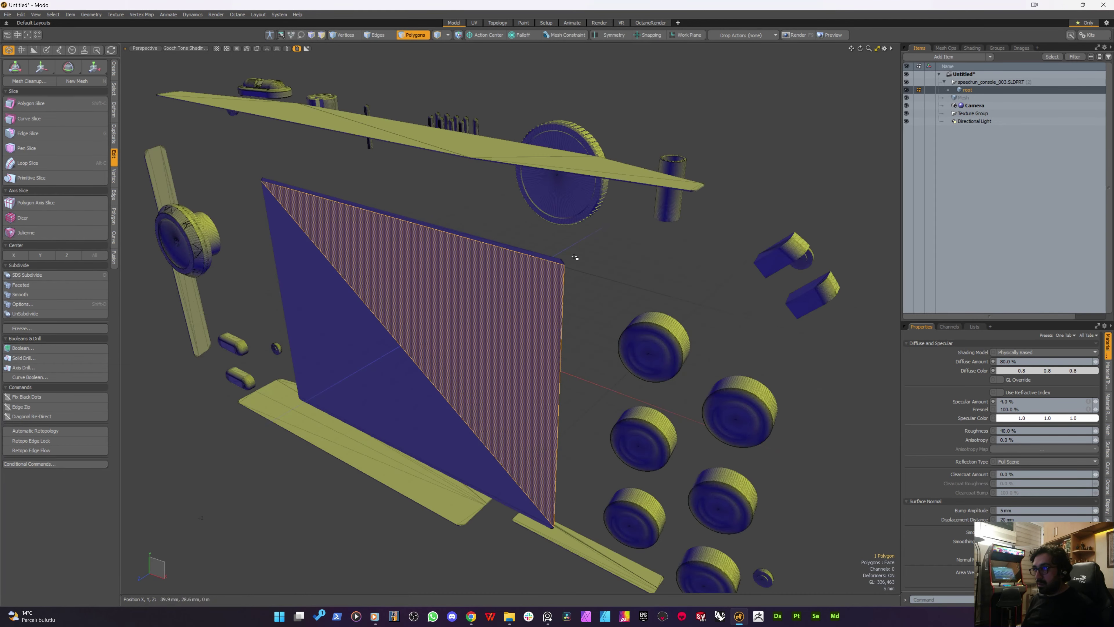
alt+drag(445, 290, 480, 275)
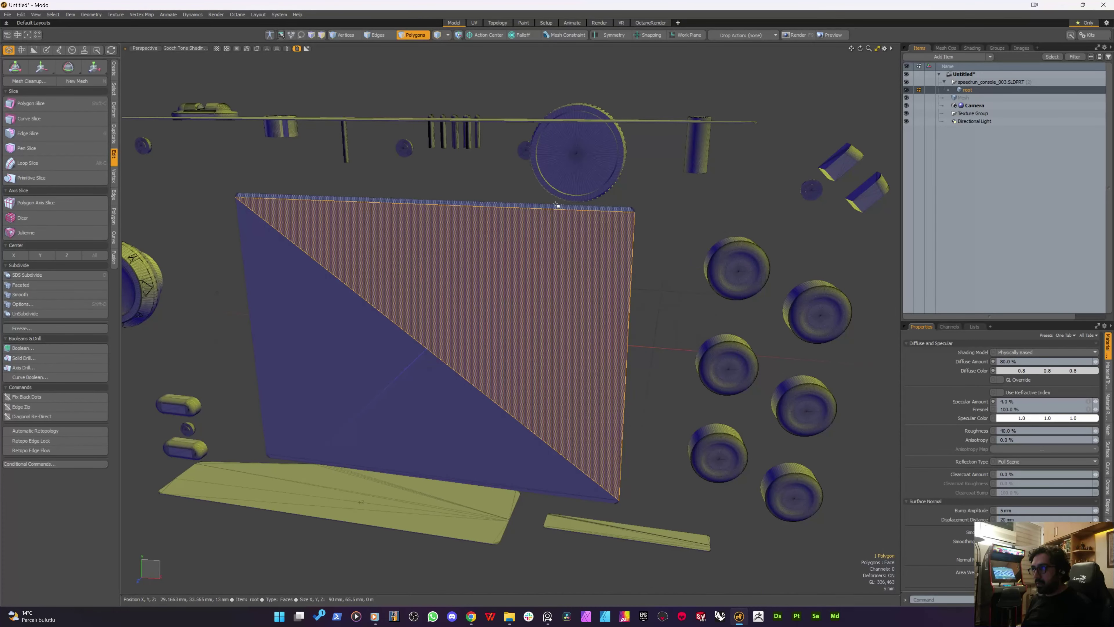
shift+drag(559, 204, 555, 214)
shift+click(438, 371)
alt+drag(463, 349, 500, 293)
In the front view, lasso-select the whole screen panel, remove the wheel's polygons from the selection and return to the perspective view
key(ctrl+space)
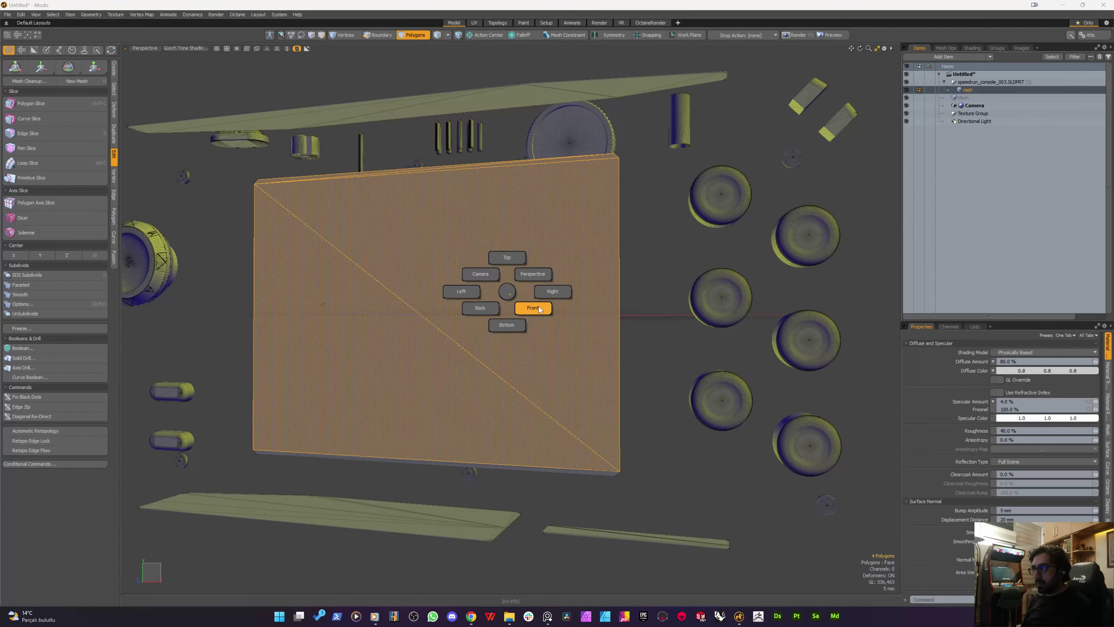
click(533, 308)
scroll(492, 284, down, 3)
mouse_move(319, 181)
right_down()
mouse_move(307, 184)
mouse_move(285, 290)
mouse_move(314, 471)
mouse_move(634, 428)
mouse_move(640, 184)
mouse_move(452, 184)
right_up()
key(ctrl+Tab)
click(562, 154)
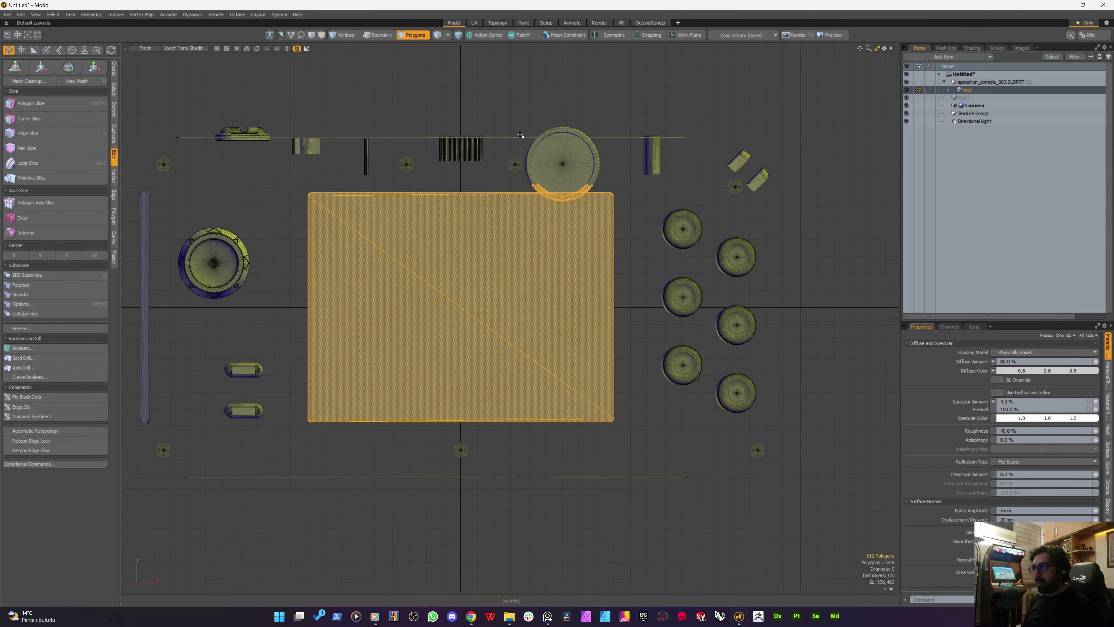
mouse_move(622, 314)
ctrl+right_down()
mouse_move(476, 246)
mouse_move(436, 321)
ctrl+right_up()
key(ctrl+space)
click(523, 325)
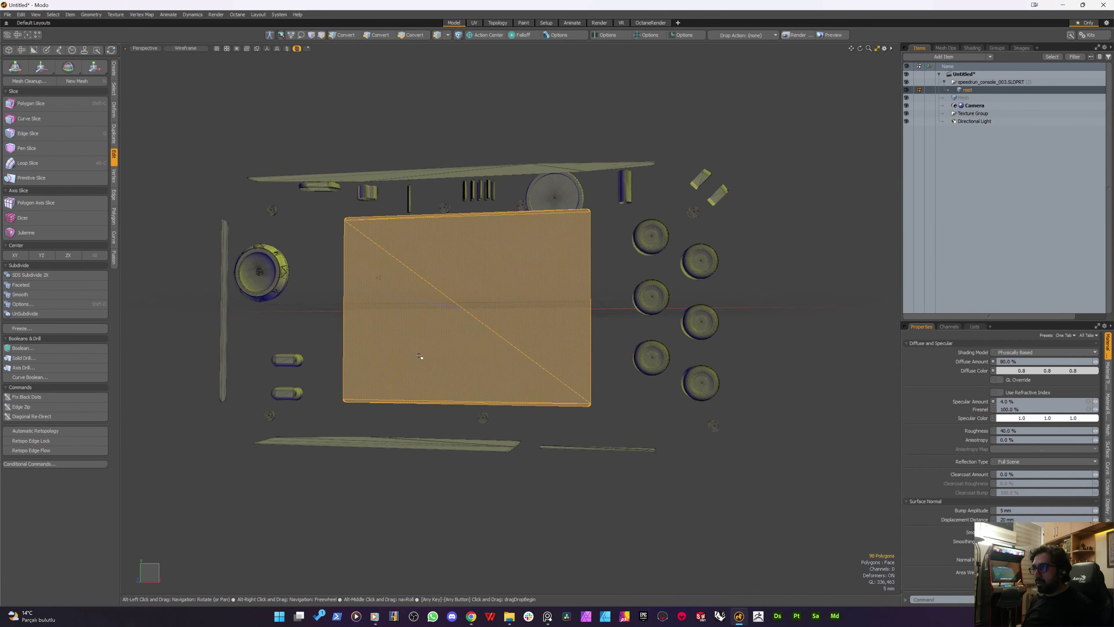
Assign a material named Screen to the selected screen panel and hide the panel
text(m)
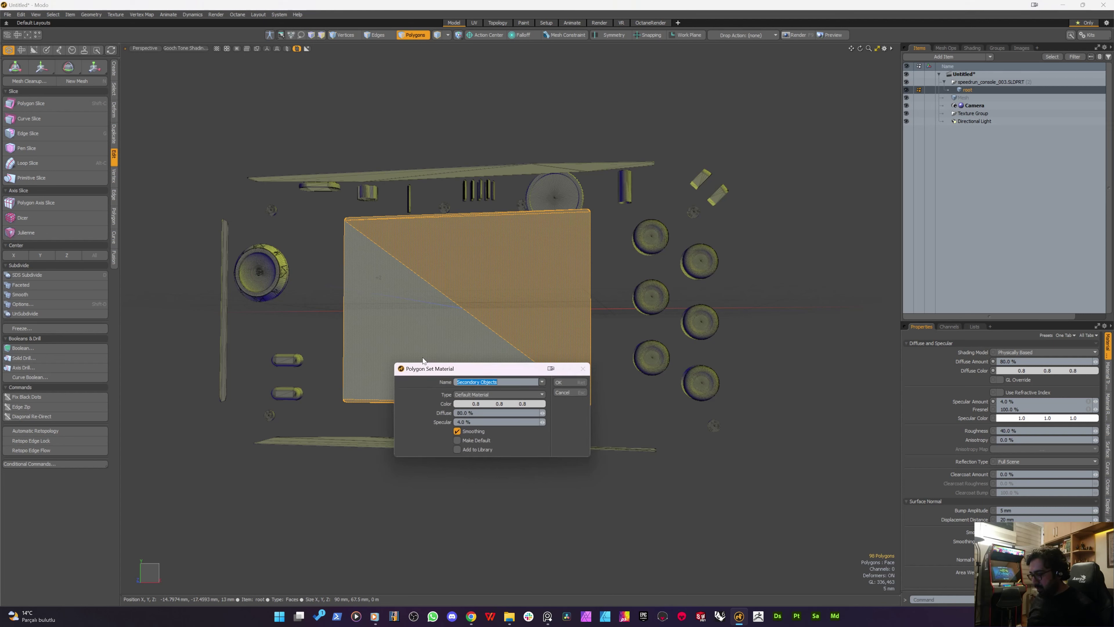
text(Screen)
key(Return)
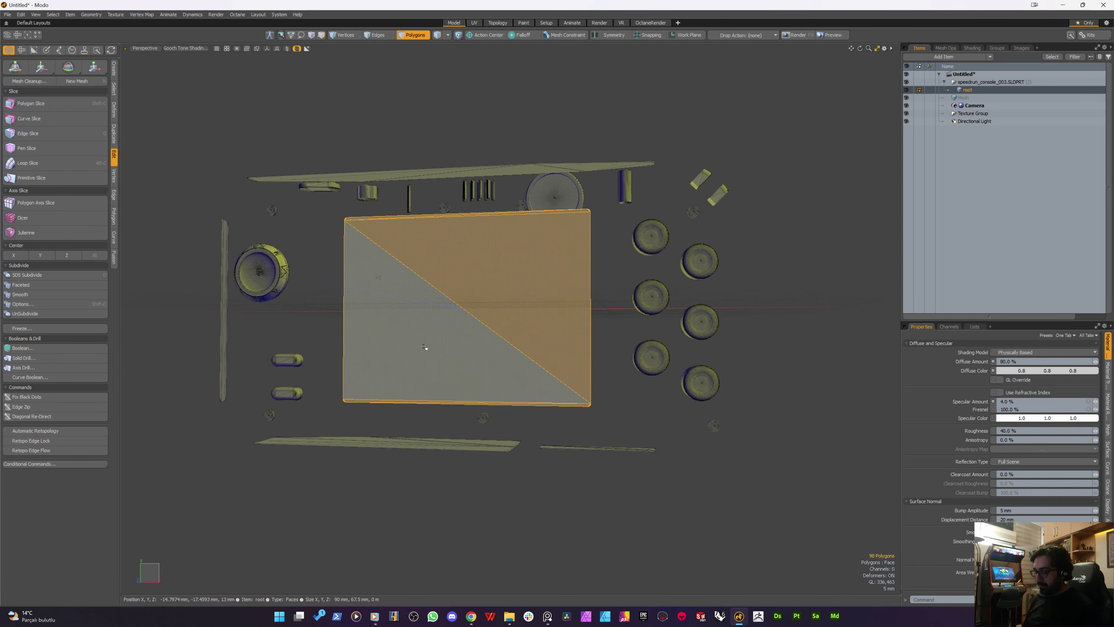
alt+drag(383, 315, 416, 328)
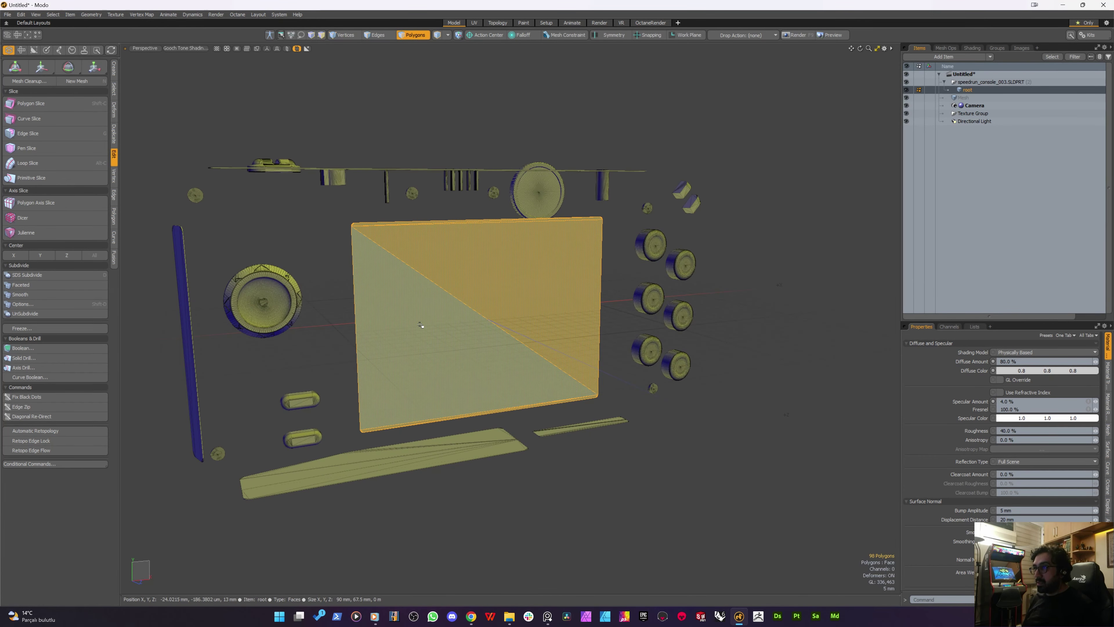
key(h)
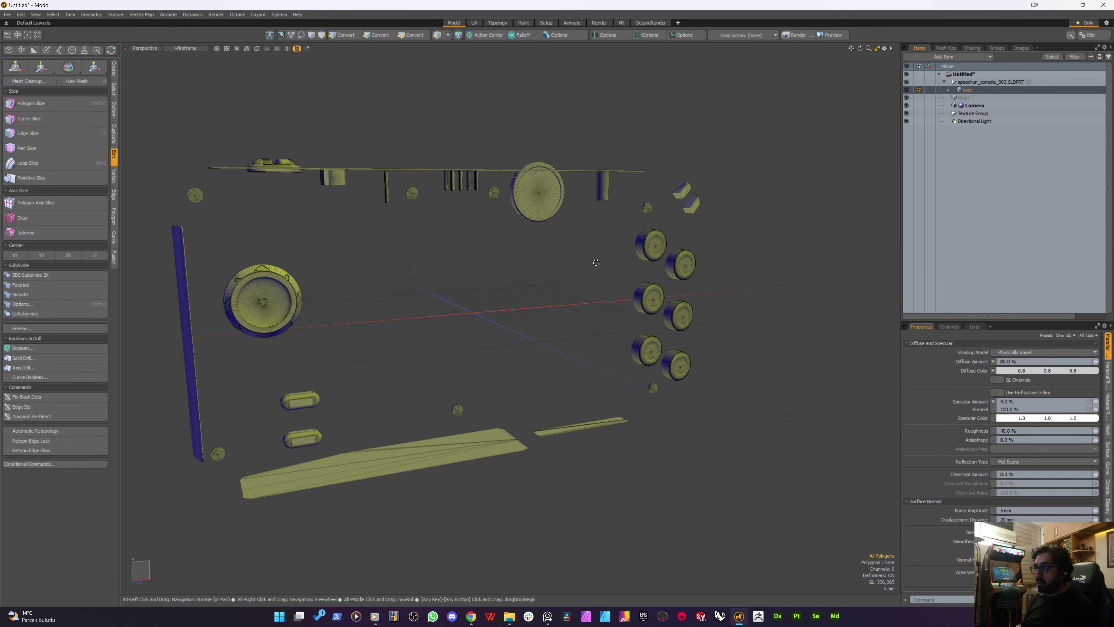
Select the two small angled light pieces near the upper buttons and assign them a material named LED Diffusers
alt+drag(596, 261, 717, 224)
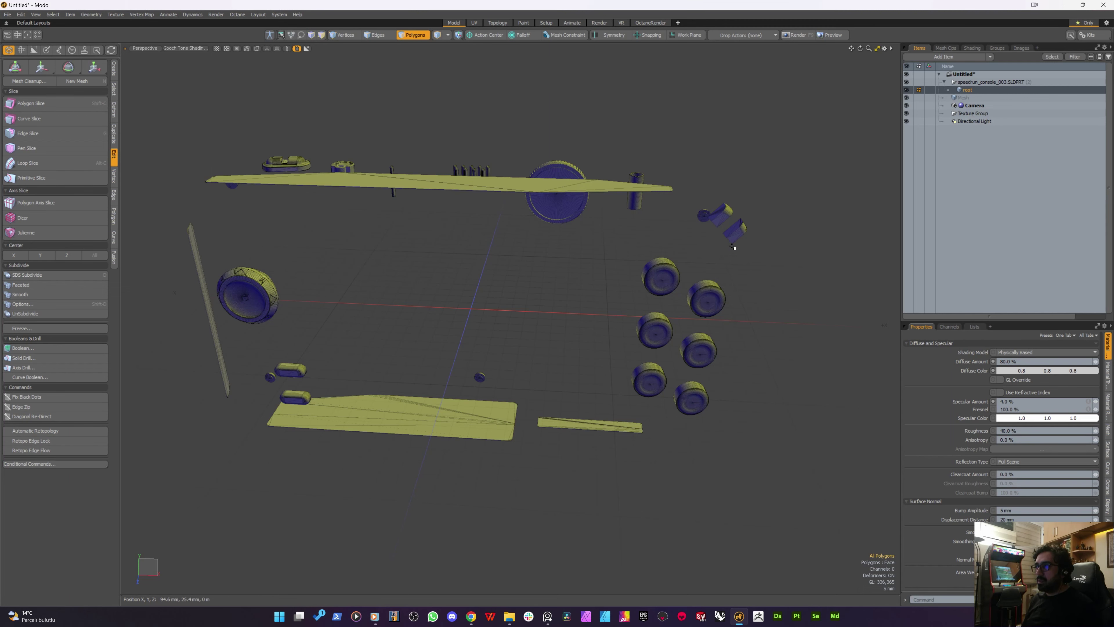
alt+drag(481, 248, 685, 184)
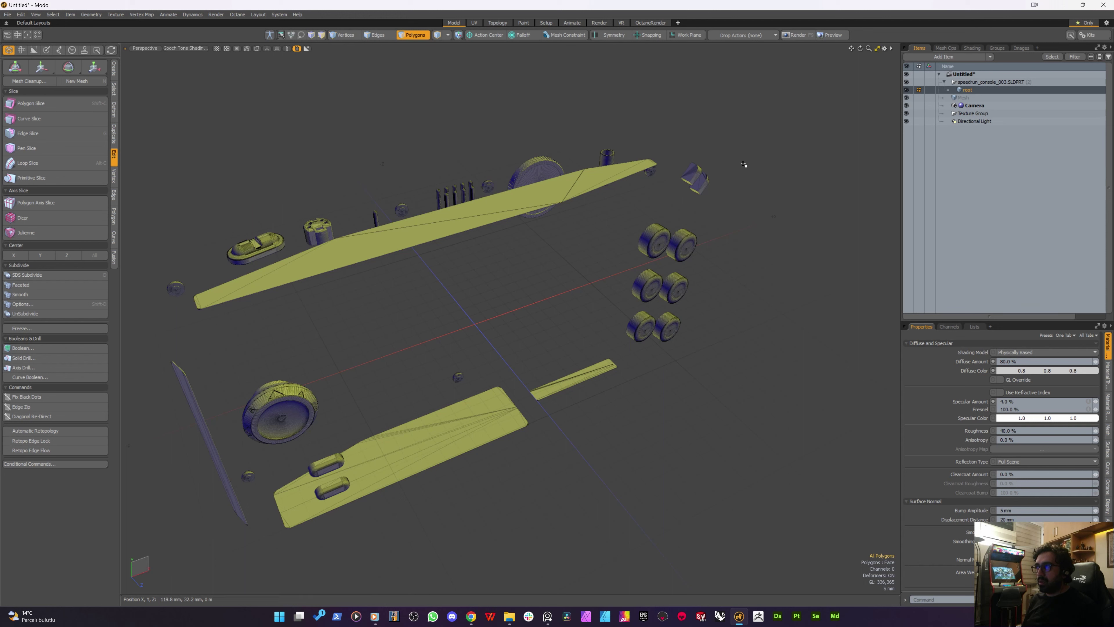
mouse_move(738, 165)
right_down()
mouse_move(676, 184)
mouse_move(764, 211)
mouse_move(704, 115)
mouse_move(686, 203)
mouse_move(722, 198)
mouse_move(676, 166)
mouse_move(728, 172)
right_up()
mouse_move(725, 166)
right_down()
mouse_move(704, 139)
mouse_move(678, 206)
mouse_move(726, 173)
right_up()
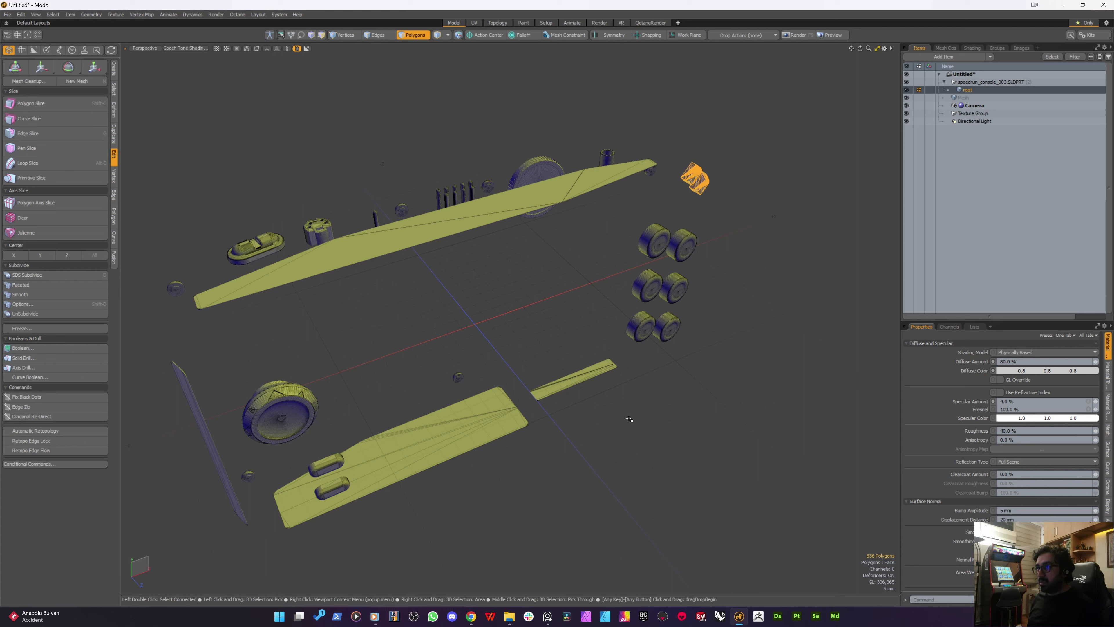
text(m)
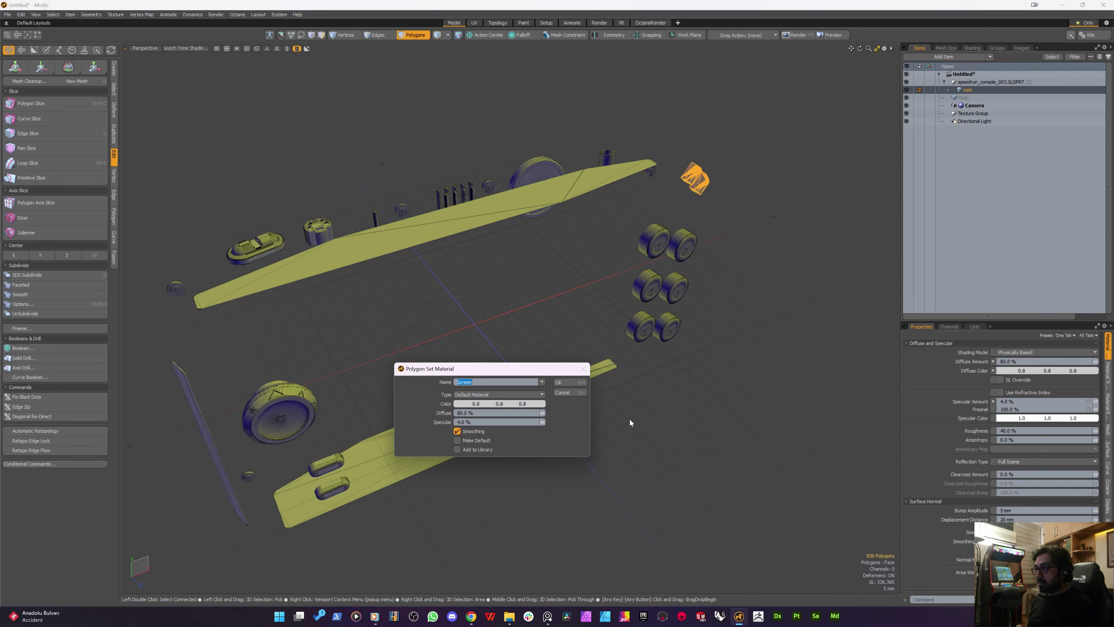
text(Diffusers)
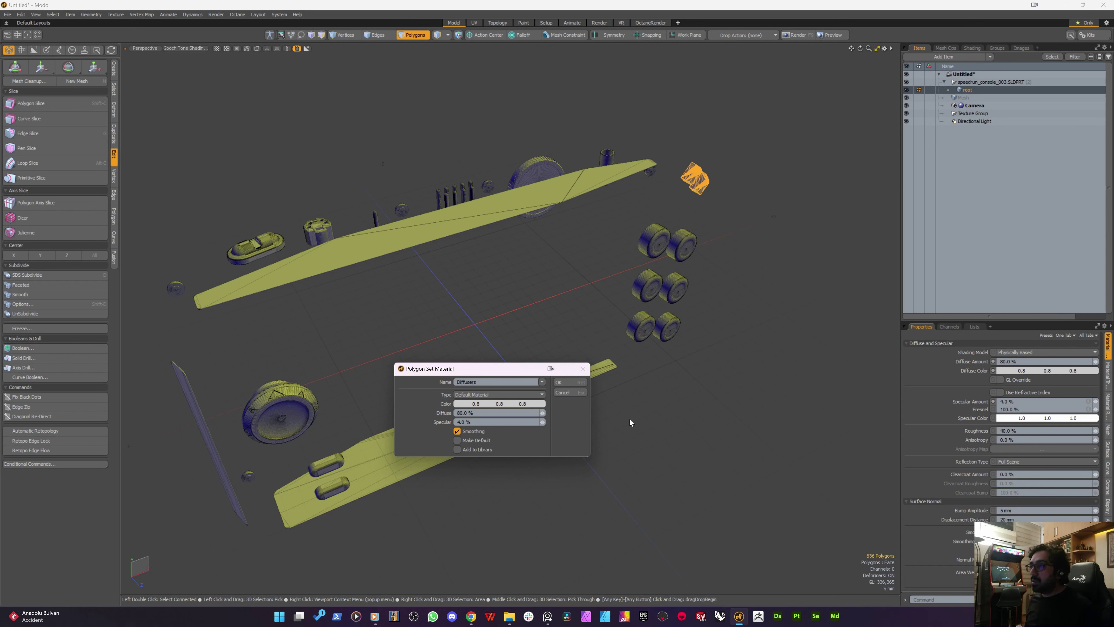
text(LED)
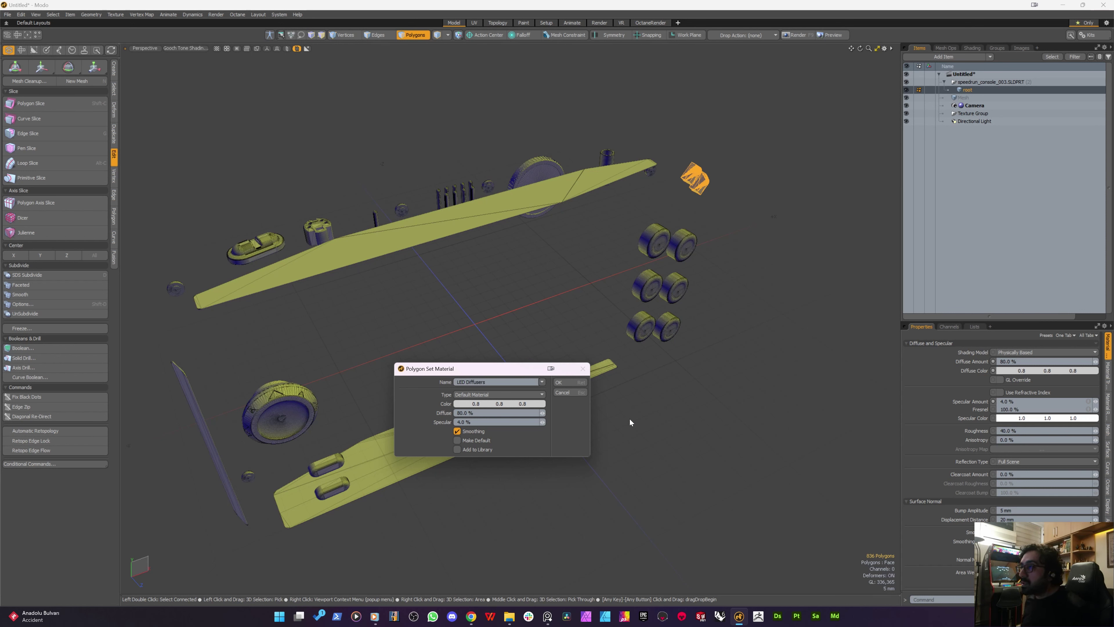
key(End)
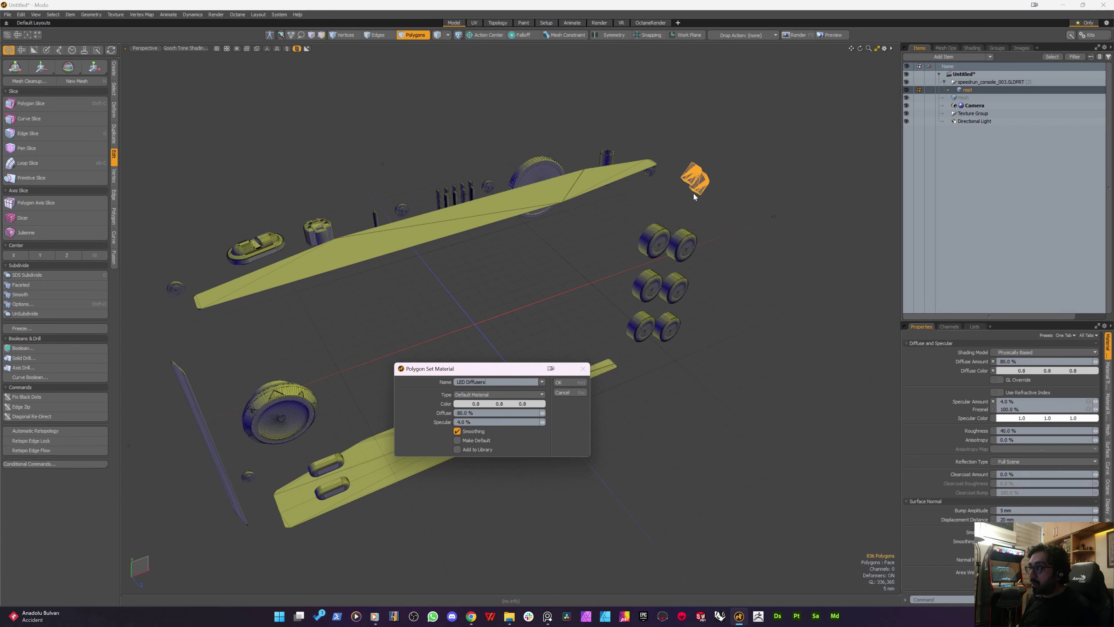
key(Return)
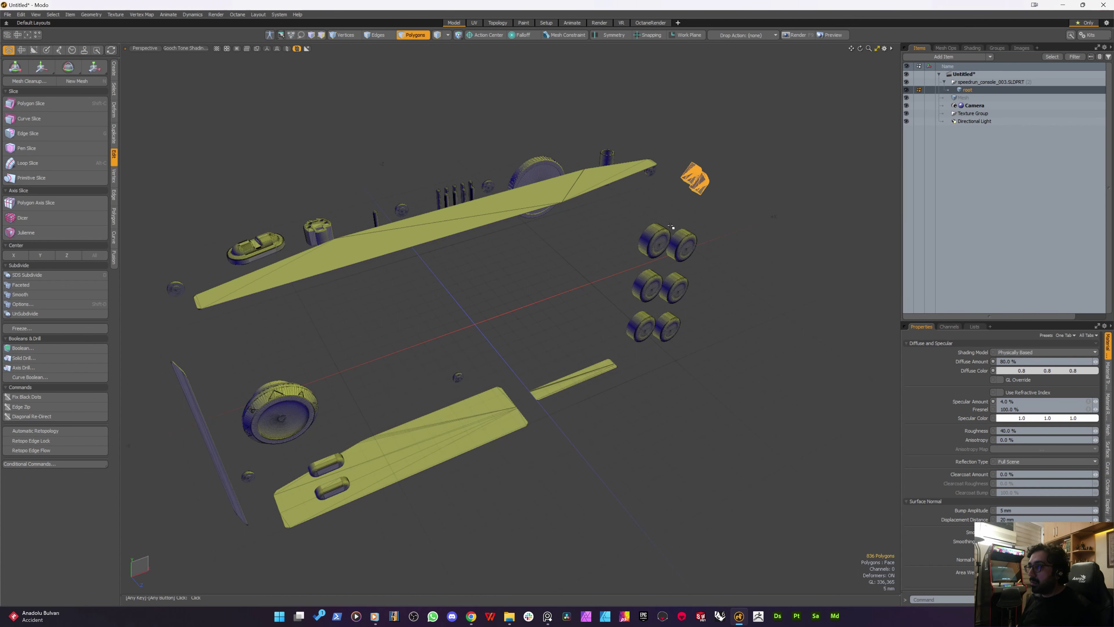
Inspect the selected diffuser pieces up close and unhide all hidden parts of the console
scroll(682, 180, up, 9)
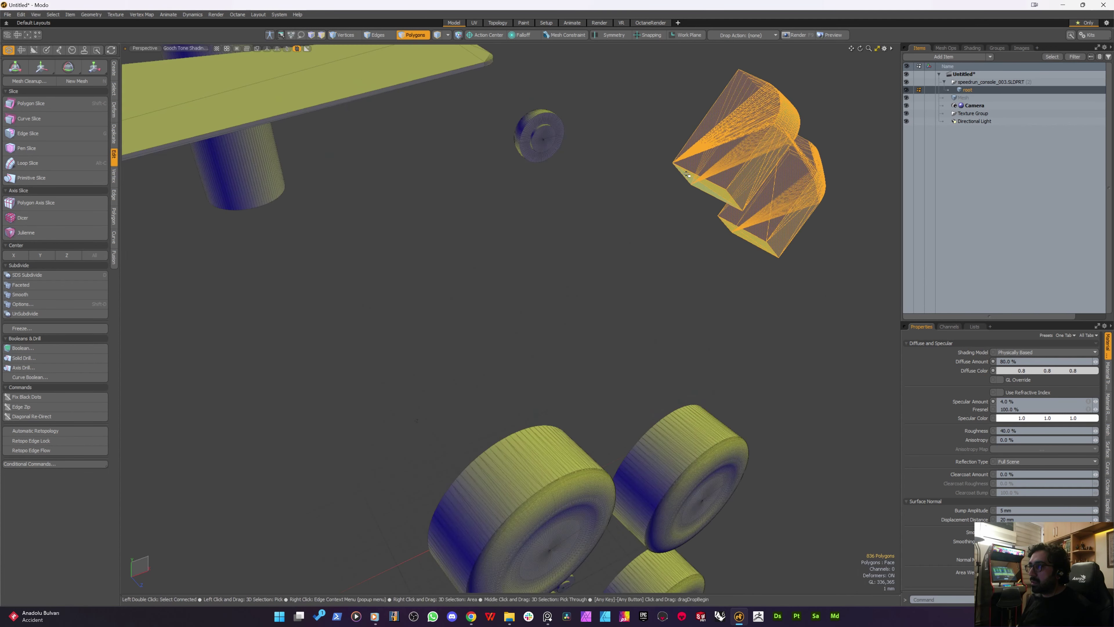
alt+drag(683, 180, 660, 166)
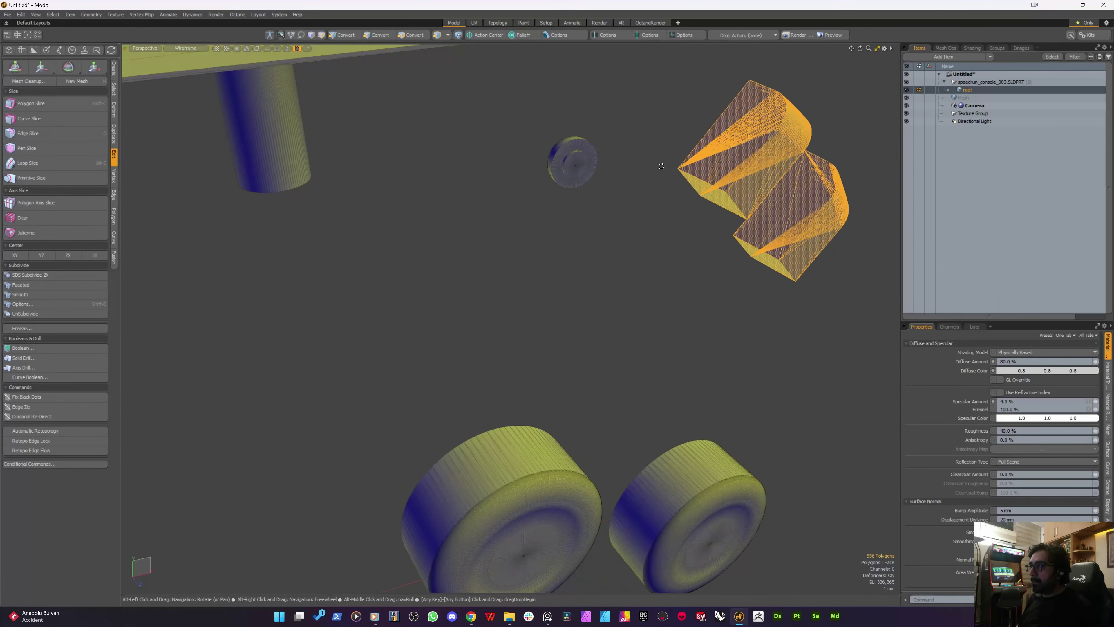
scroll(589, 193, down, 6)
alt+shift+drag(500, 236, 589, 175)
scroll(583, 184, down, 6)
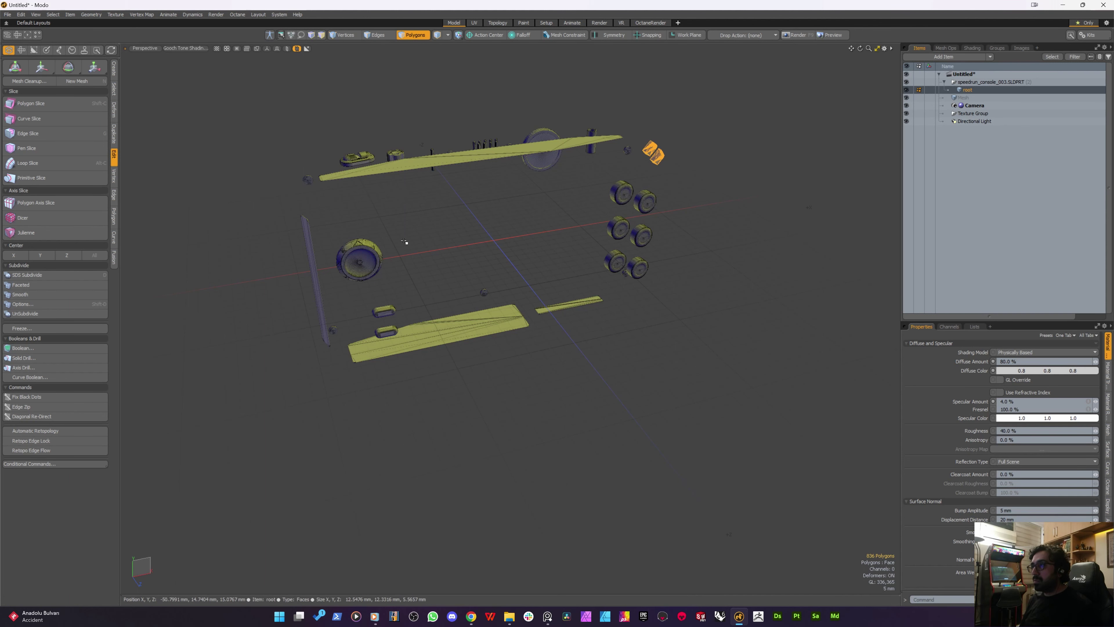
key(u)
alt+drag(455, 197, 436, 214)
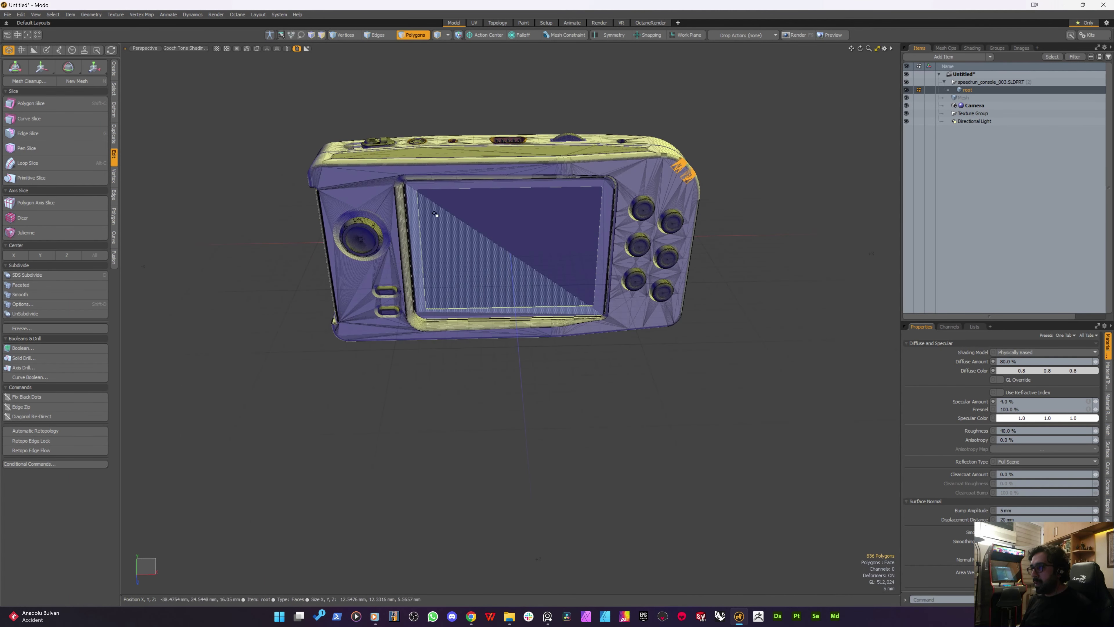
Select all polygons using the LED Diffusers, Screen and Secondary Objects materials and hide them
key(5)
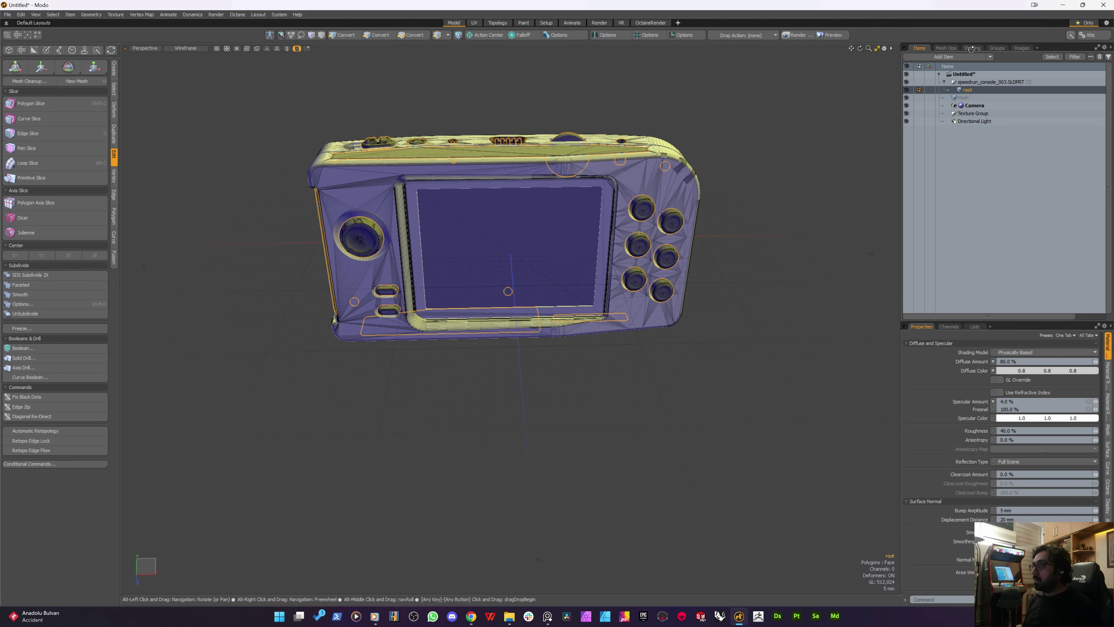
key(3)
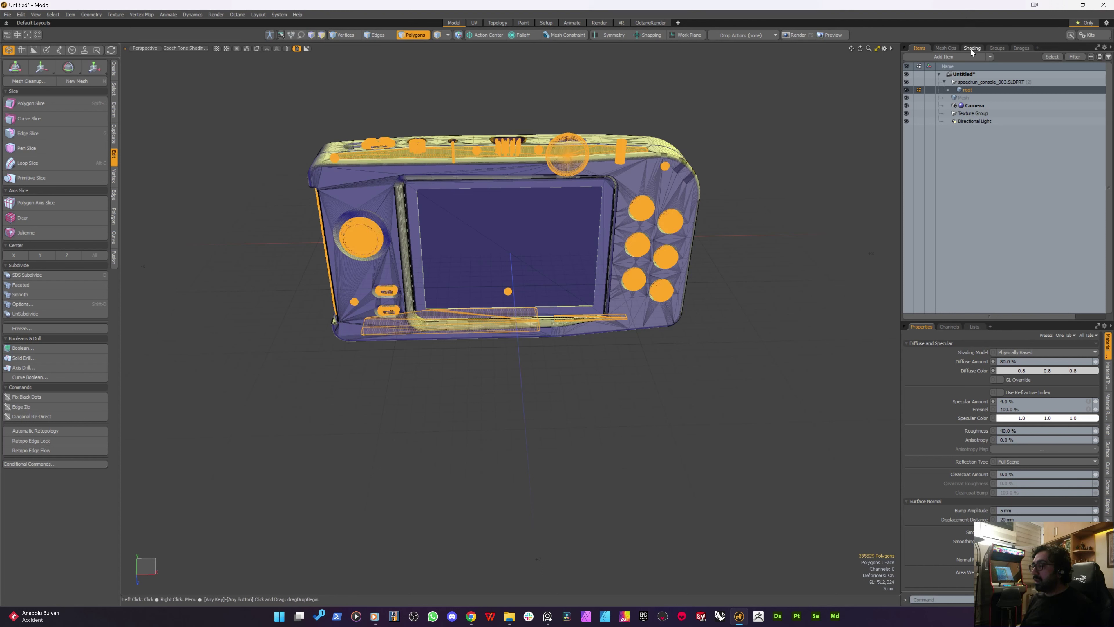
click(973, 48)
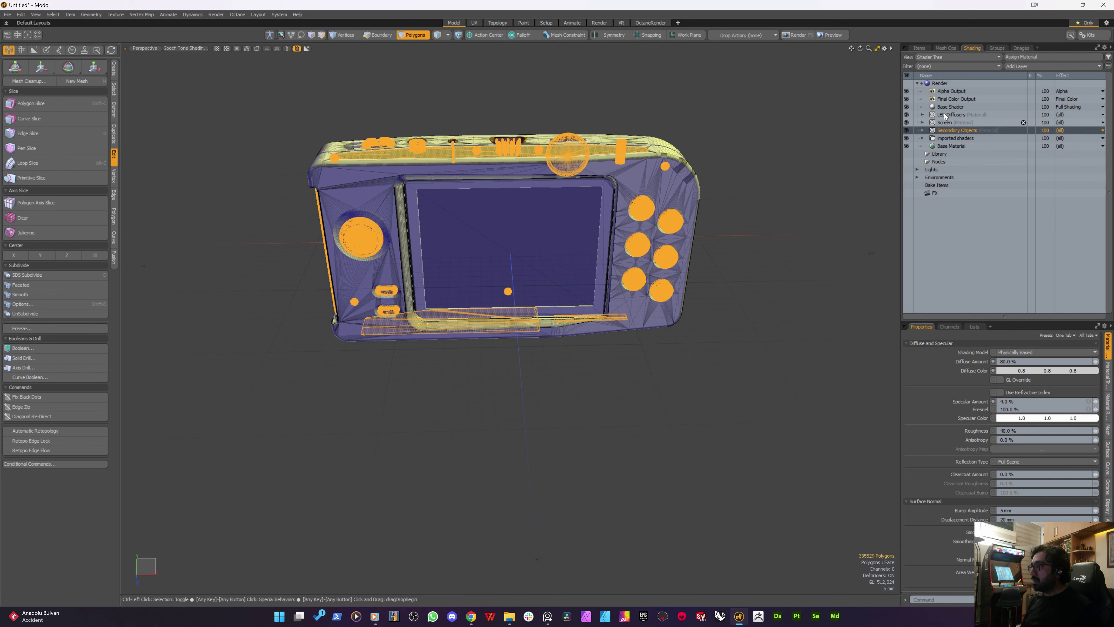
ctrl+click(949, 122)
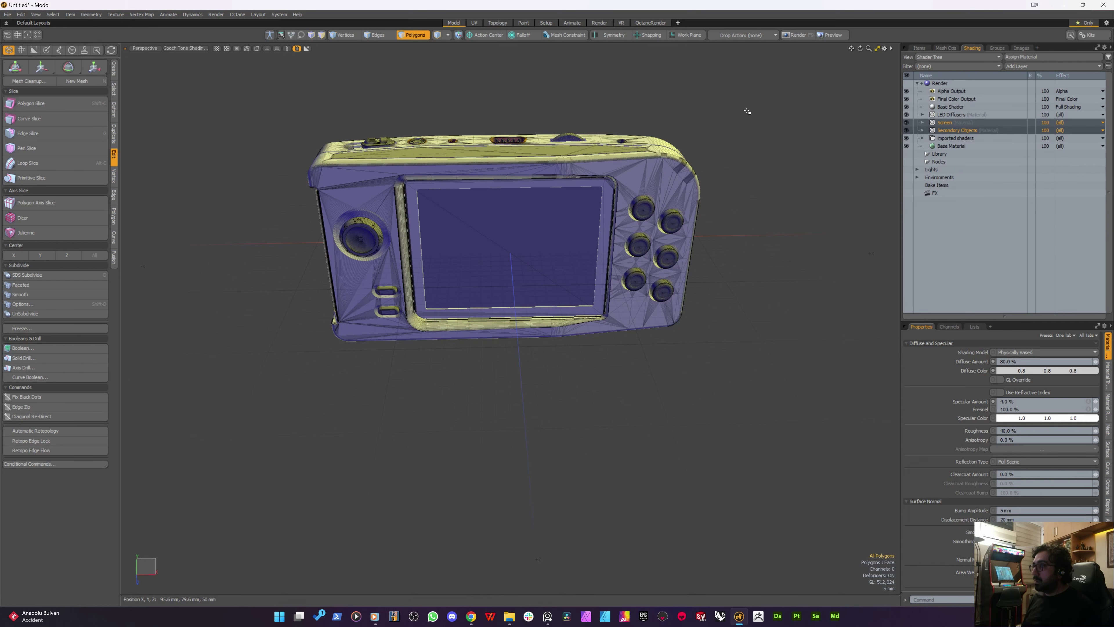
ctrl+click(952, 113)
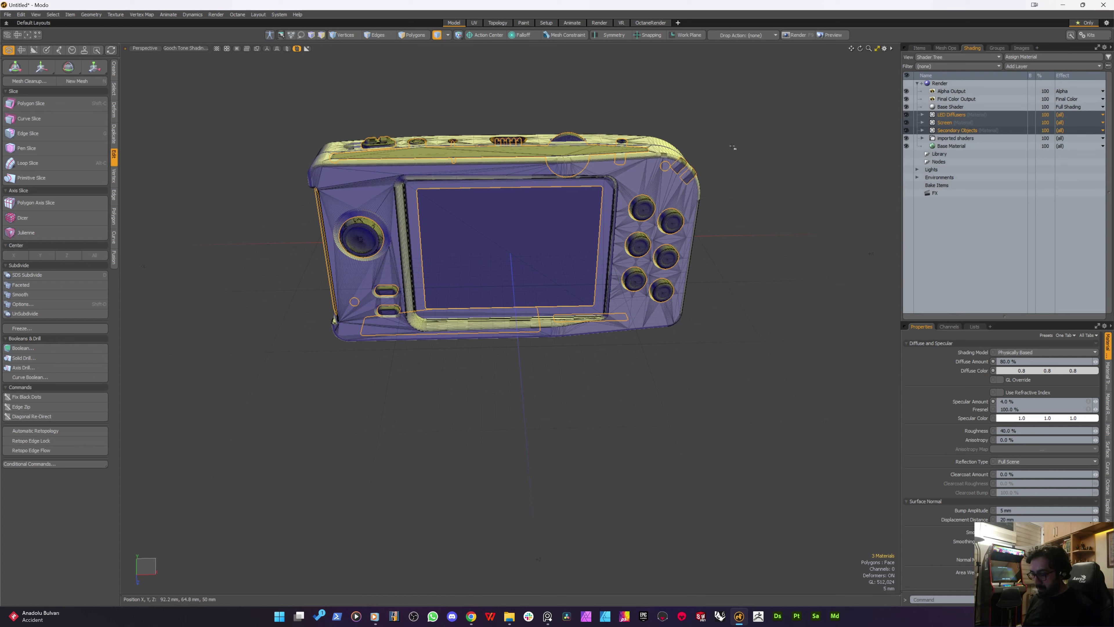
key(alt)
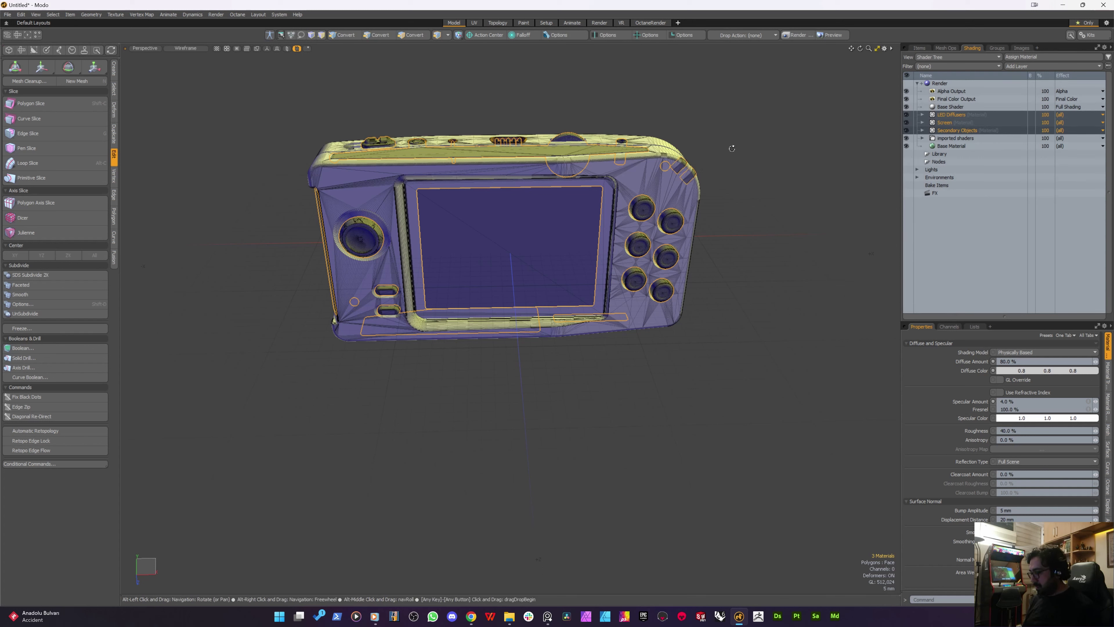
right_click(943, 124)
click(972, 161)
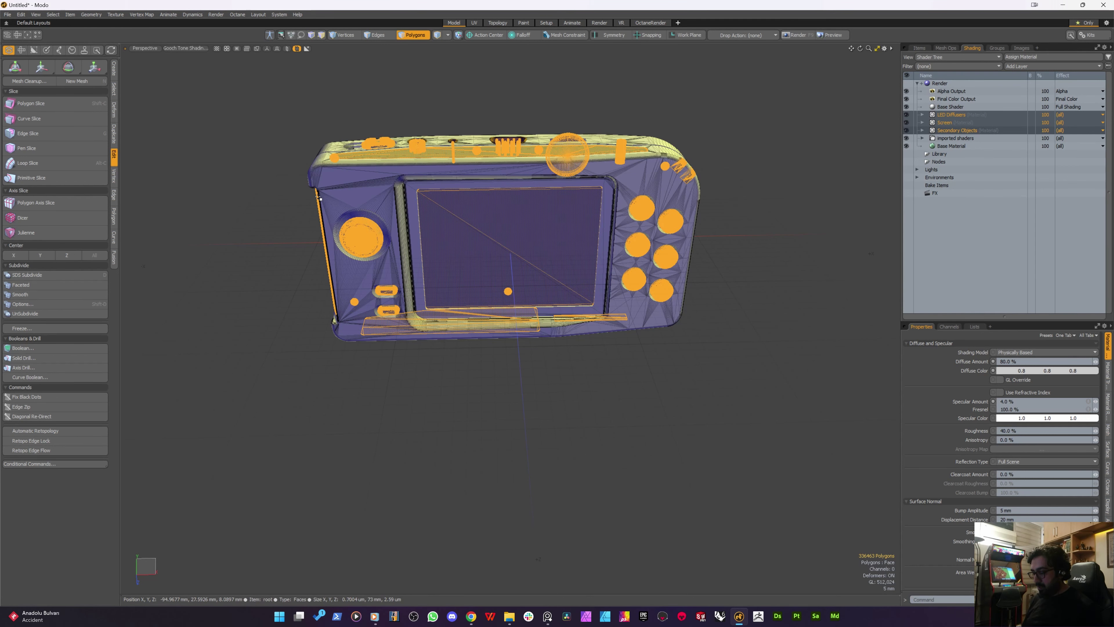
key(h)
Pick the imported orange material on the port inserts along the console's top edge and select all of its polygons
alt+drag(321, 196, 402, 194)
scroll(404, 213, up, 4)
scroll(342, 174, up, 3)
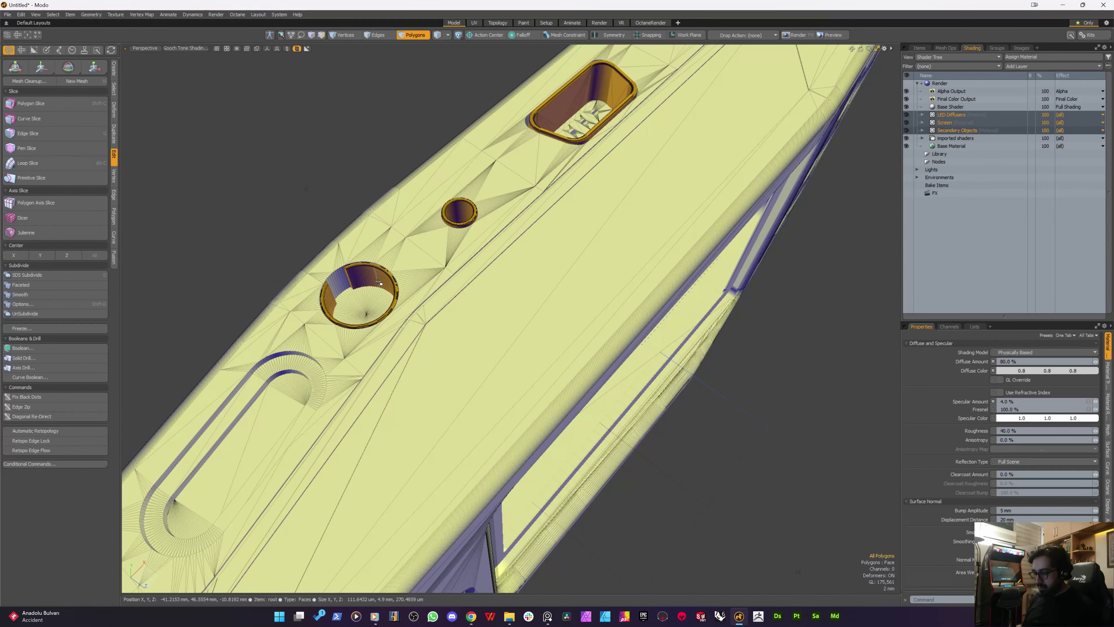
key(4)
click(378, 277)
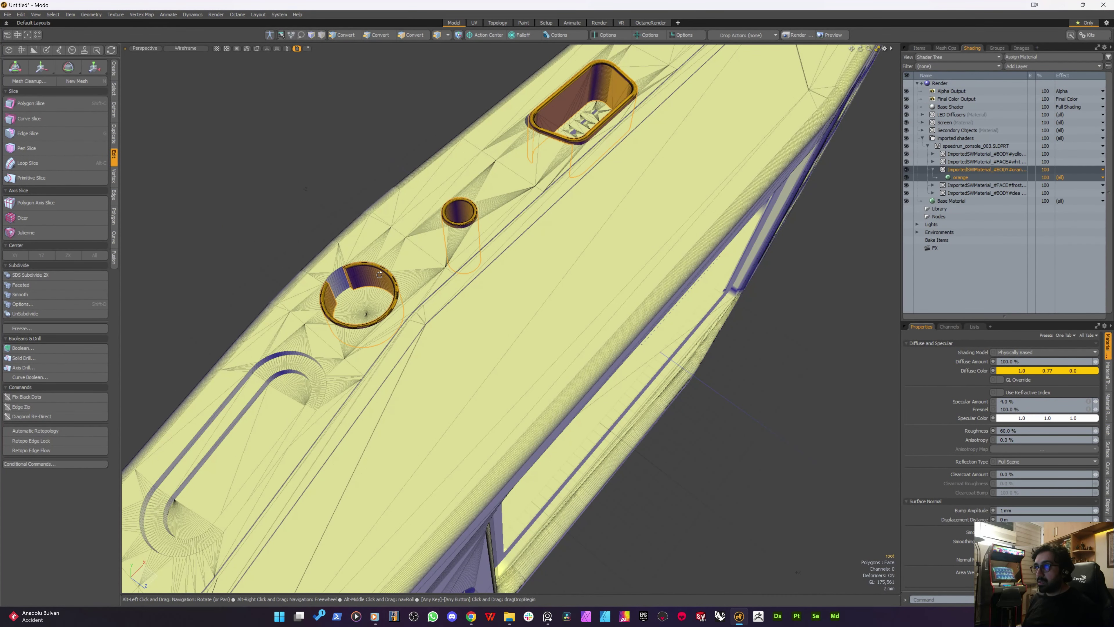
key(alt+3)
scroll(500, 294, down, 5)
alt+drag(500, 294, 467, 321)
Assign the existing Secondary Objects material to the selected port inserts and hide them
key(m)
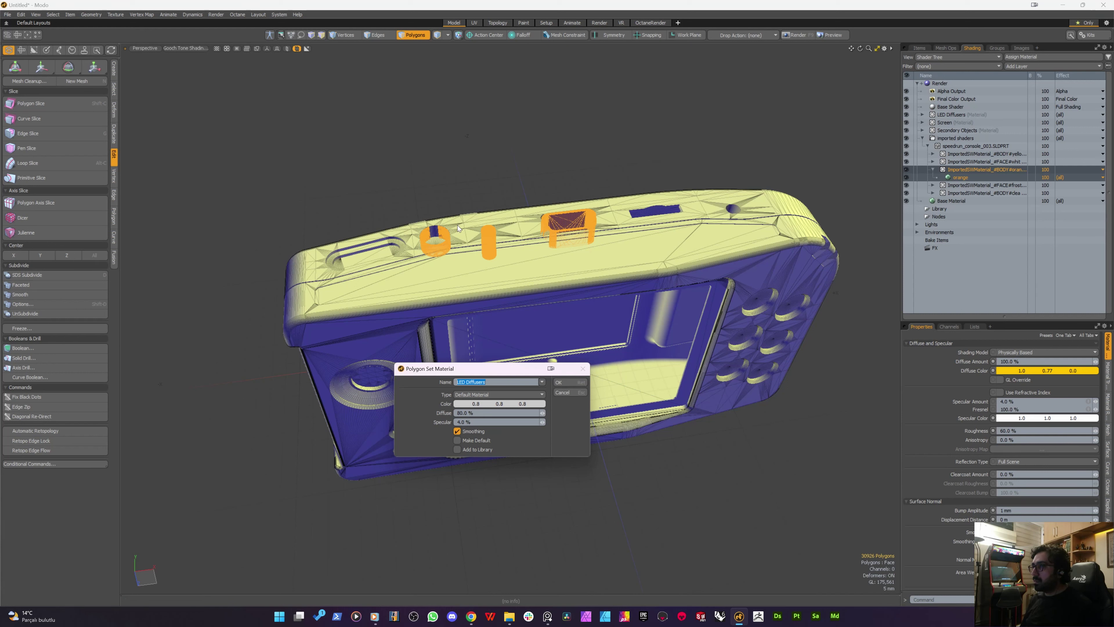
click(542, 382)
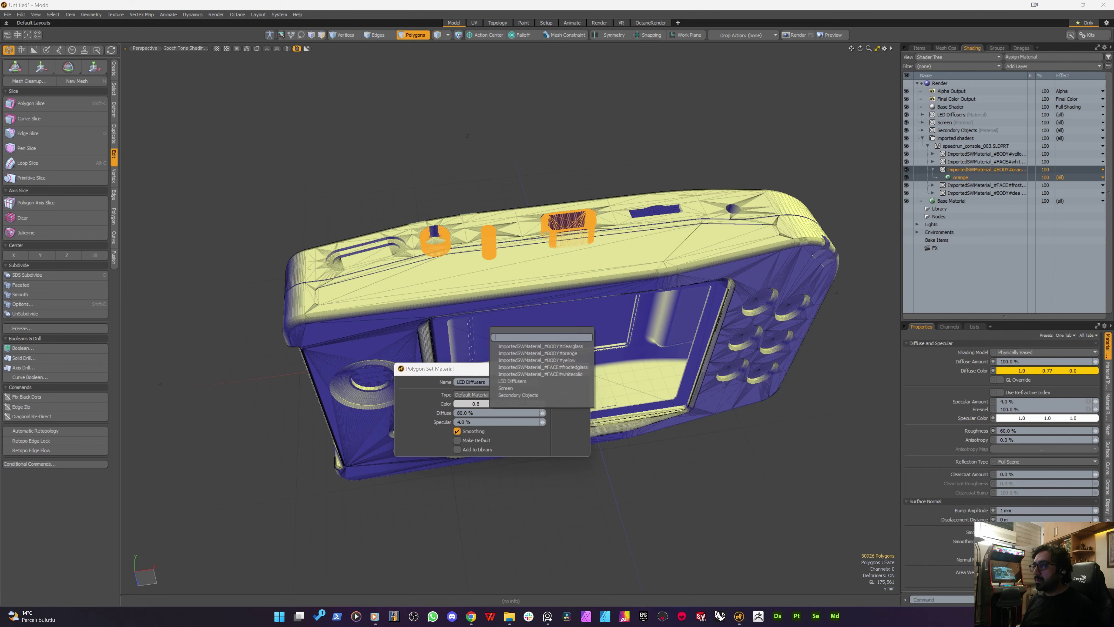
click(472, 383)
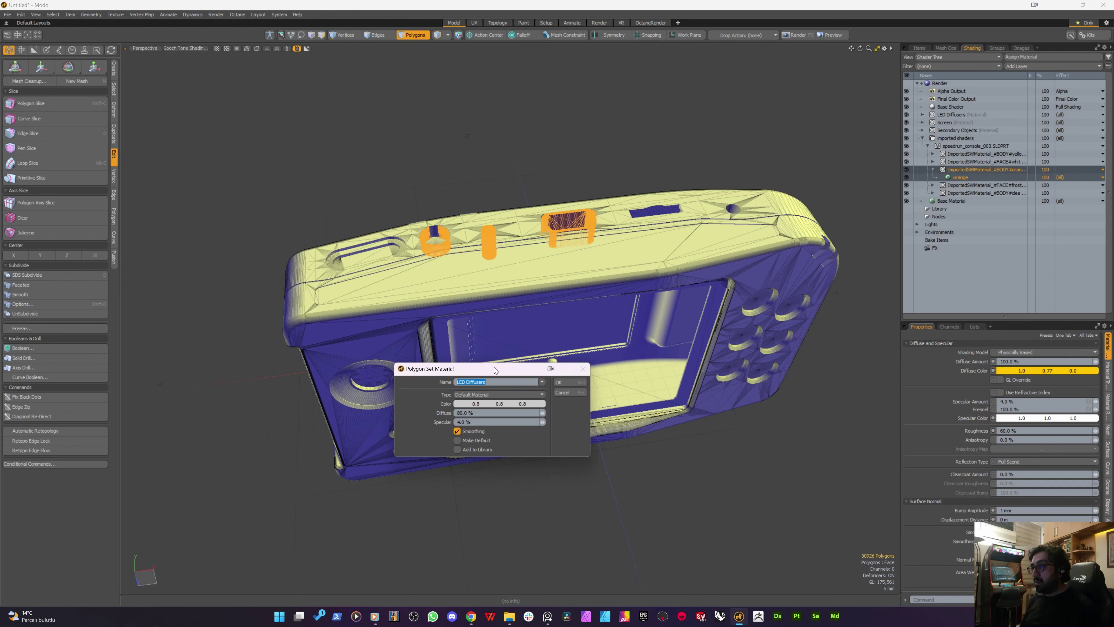
click(467, 382)
mouse_move(467, 382)
mouse_down()
mouse_move(456, 381)
mouse_move(485, 382)
mouse_move(449, 374)
mouse_up()
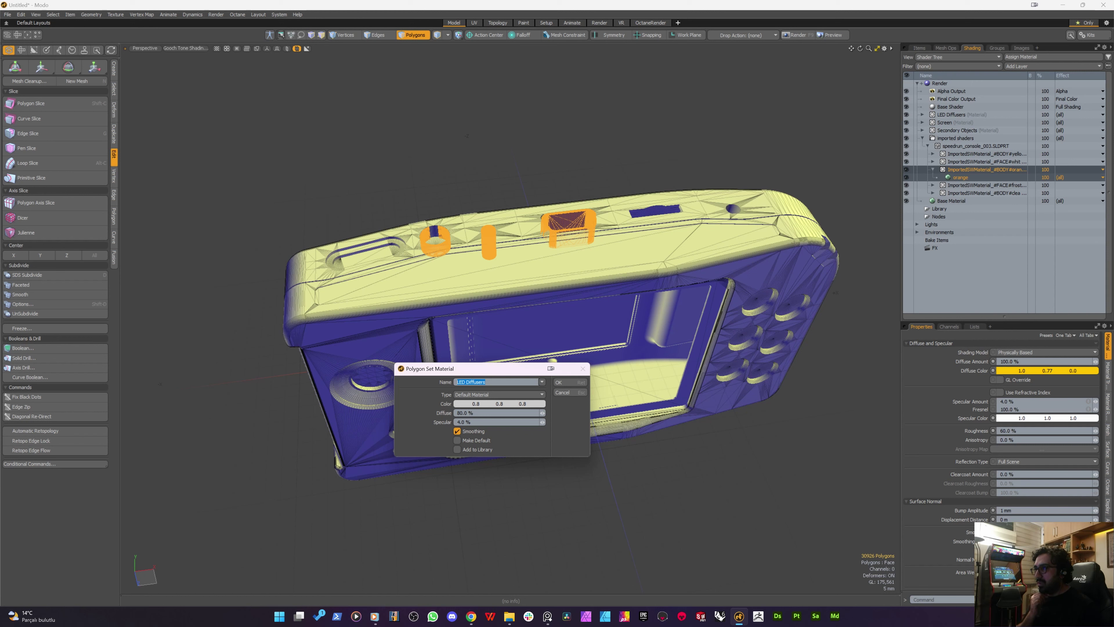
click(541, 381)
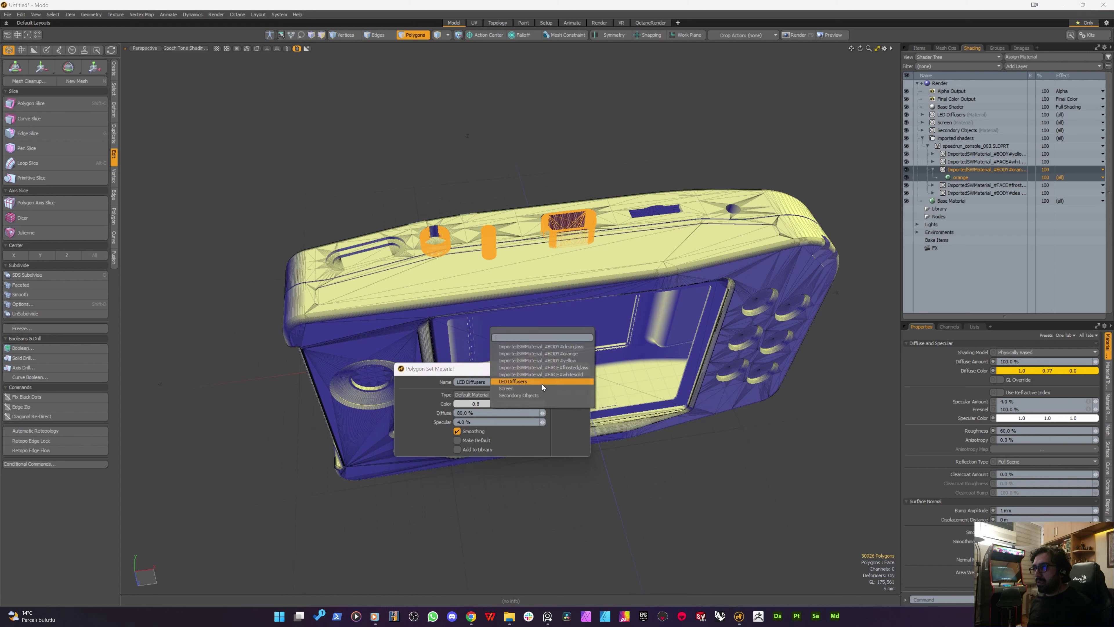
click(526, 397)
click(568, 382)
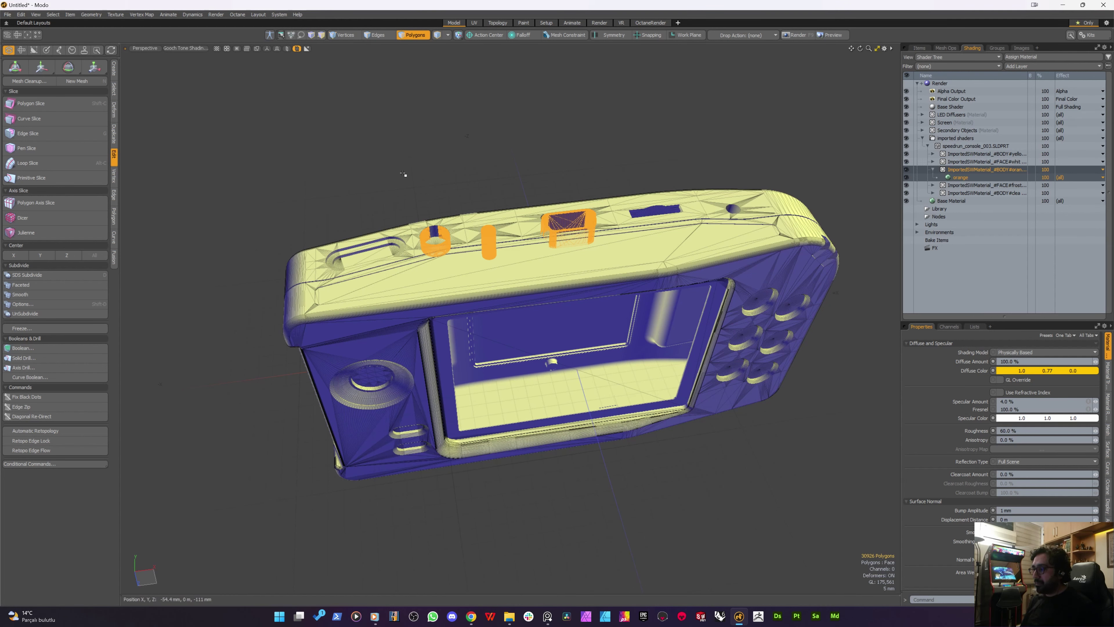
key(Delete)
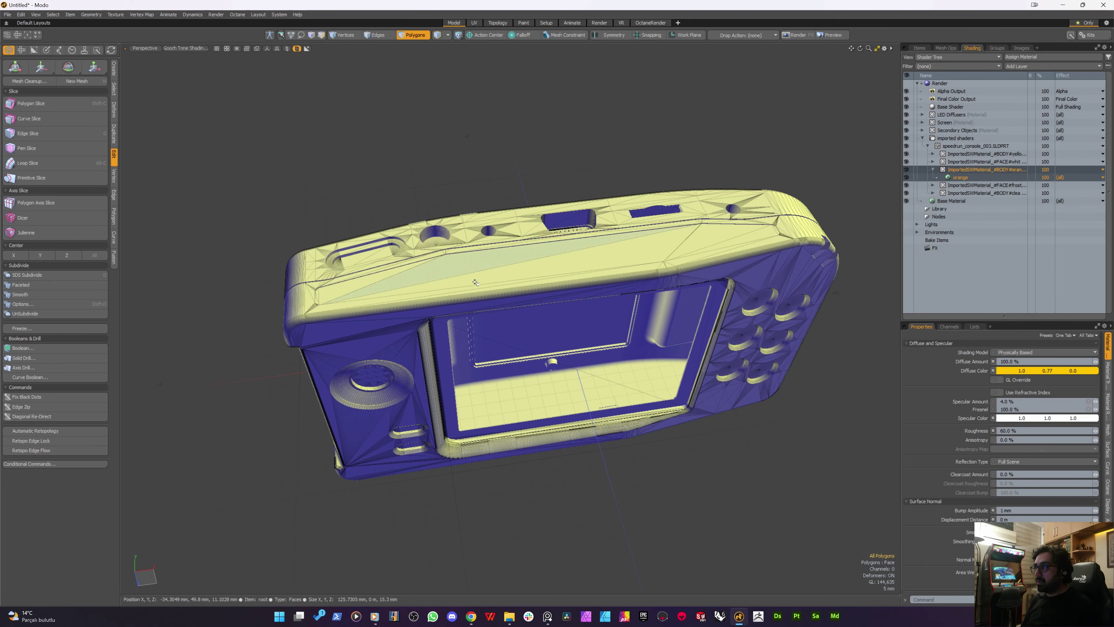
alt+drag(475, 282, 376, 328)
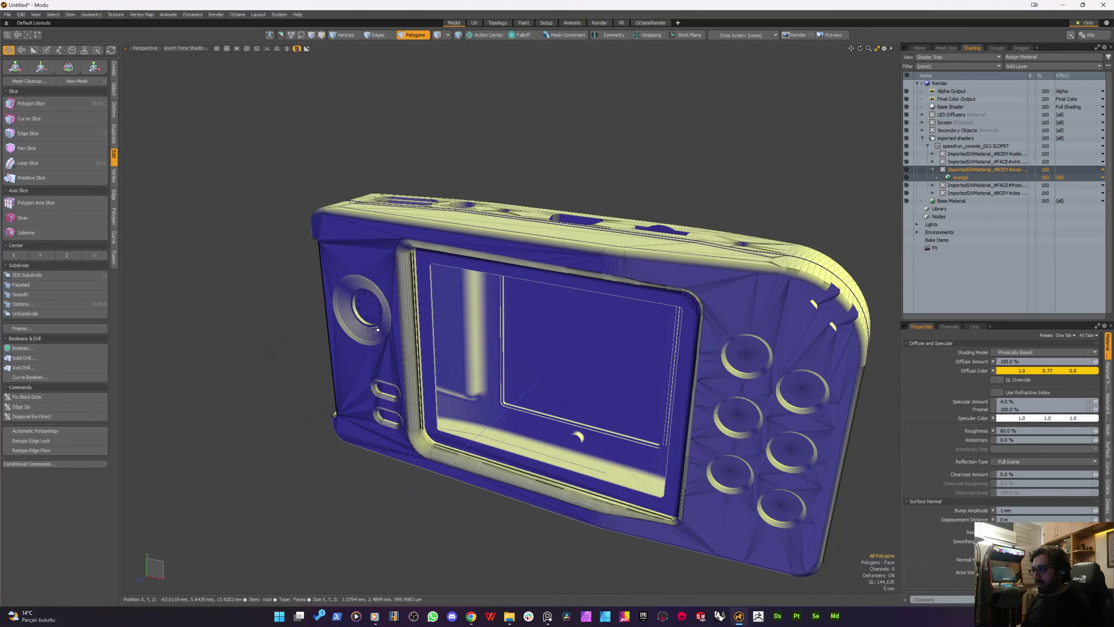
scroll(376, 328, down, 2)
drag(347, 378, 345, 304)
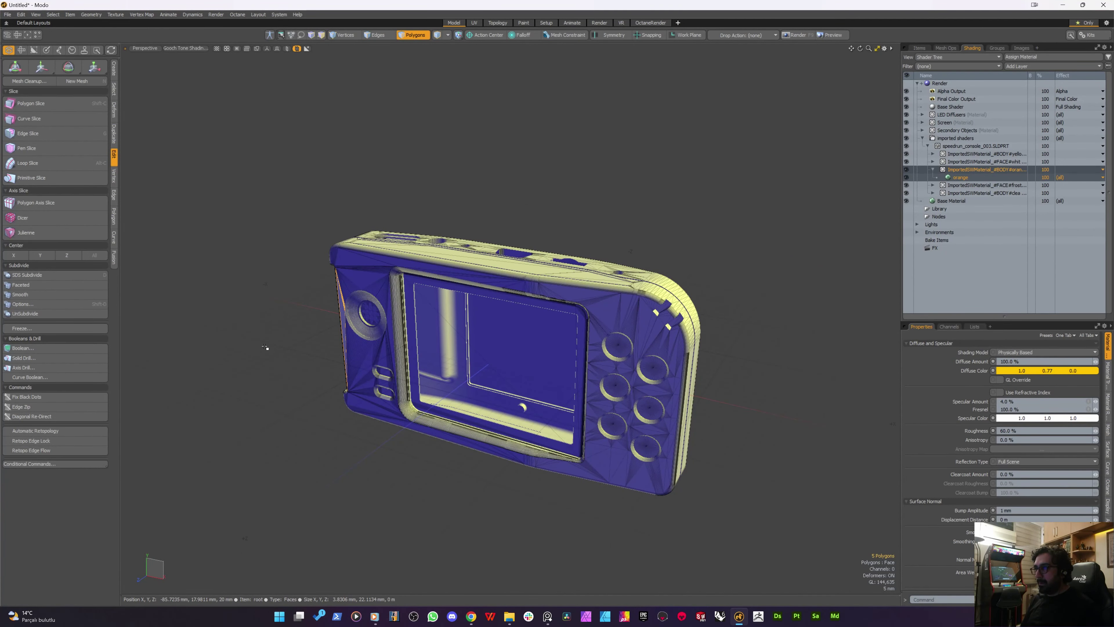
key(])
alt+drag(265, 346, 338, 223)
click(318, 222)
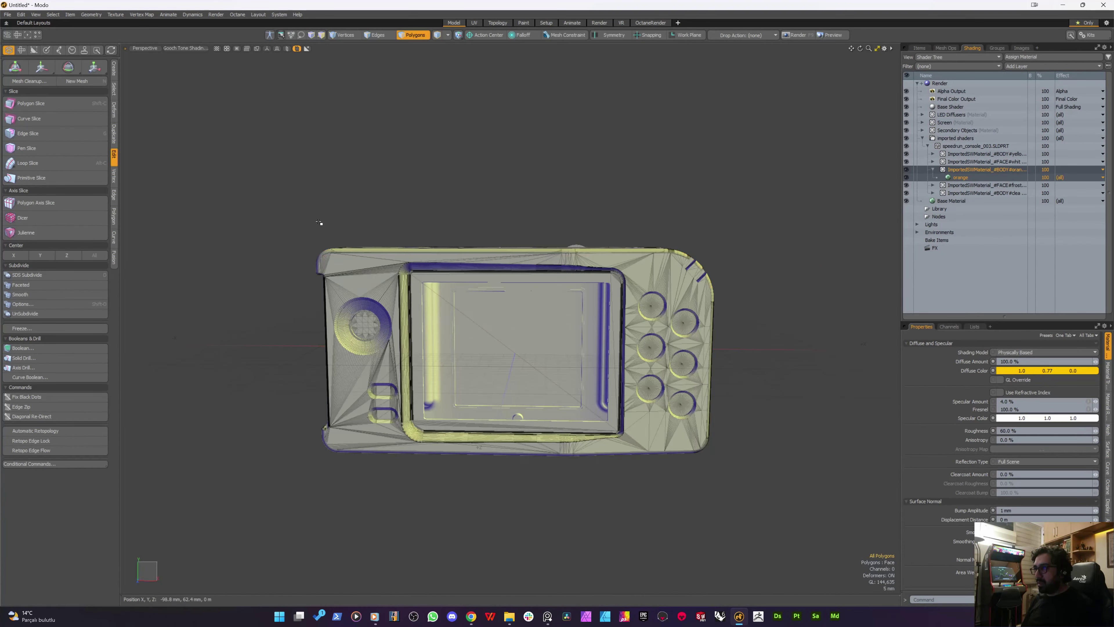
Assign a new material named Main Body to all polygons using the imported white body material, and hide them
double_click(361, 293)
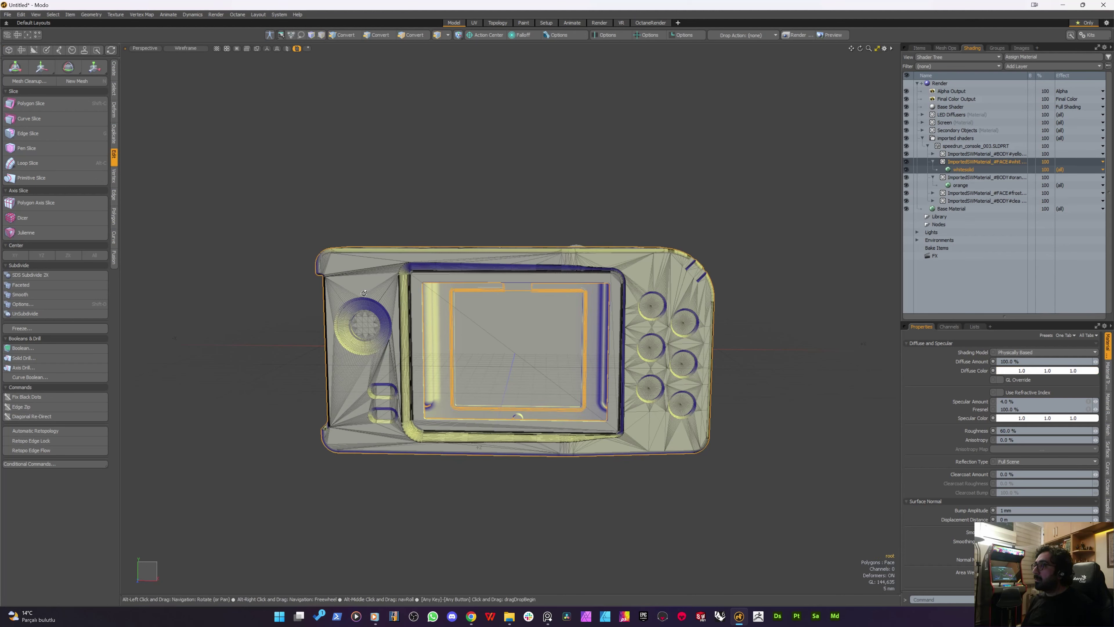
alt+drag(364, 293, 436, 267)
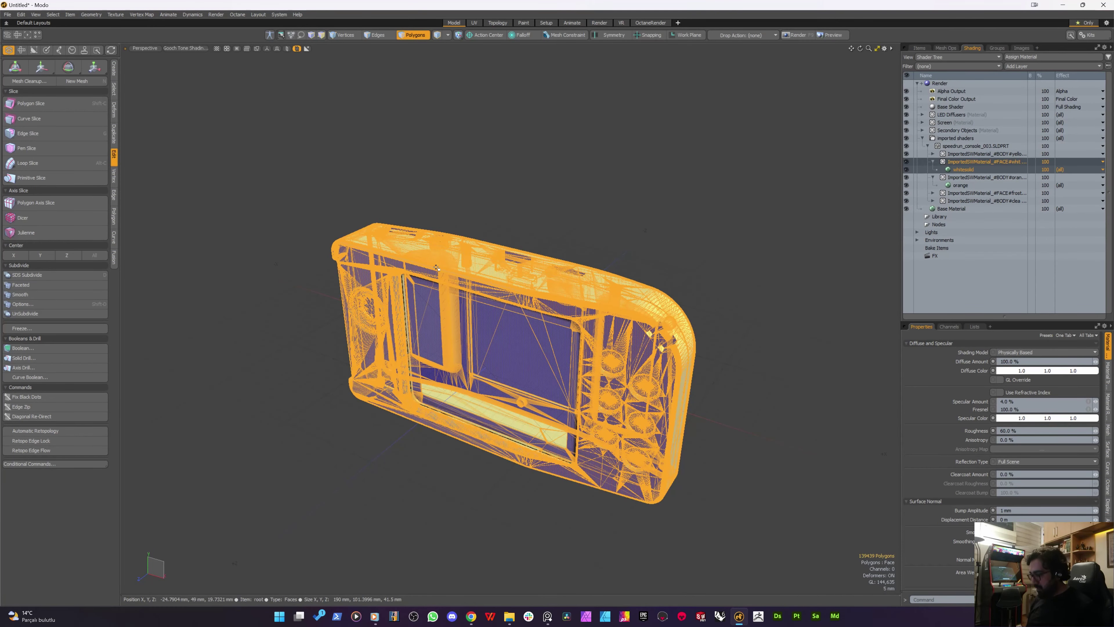
key(m)
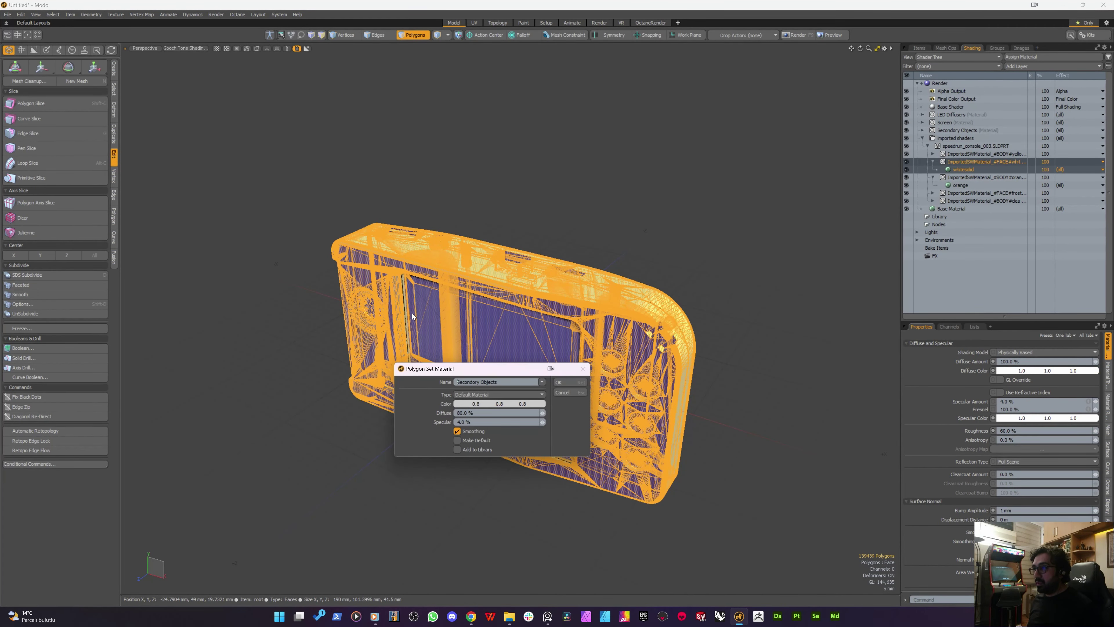
key(ctrl+shift+Right)
text(Main Body)
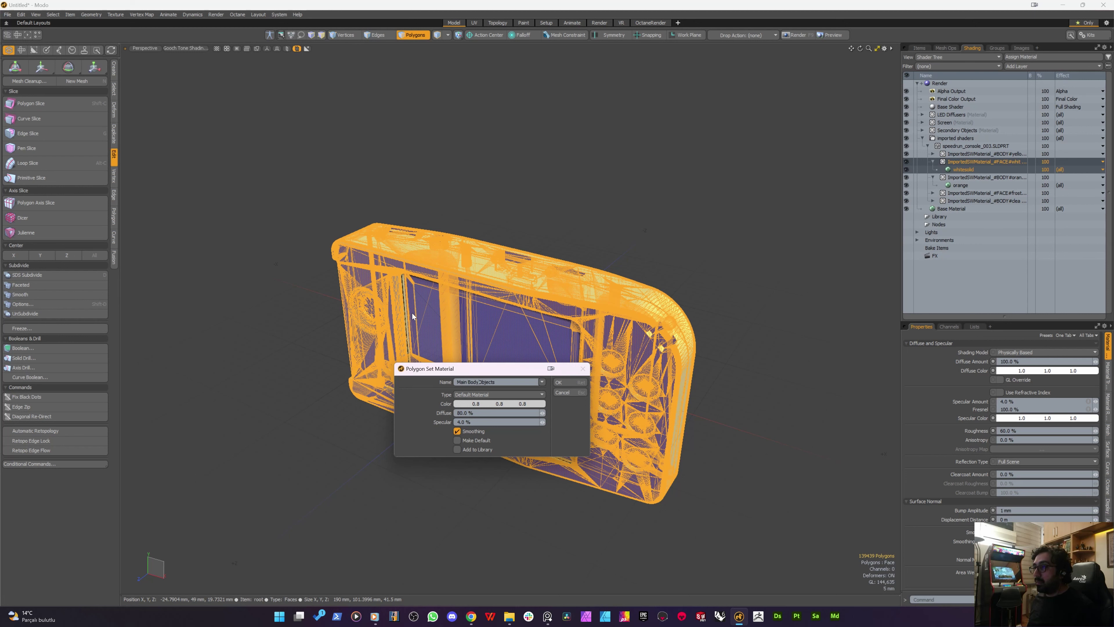
key(Return)
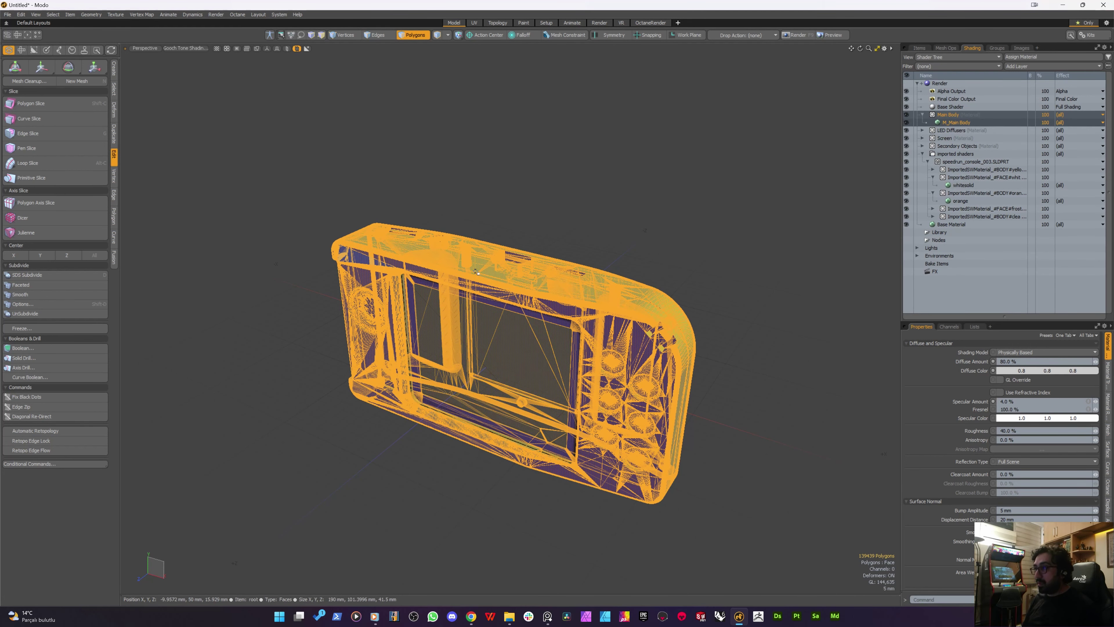
scroll(841, 395, up, 3)
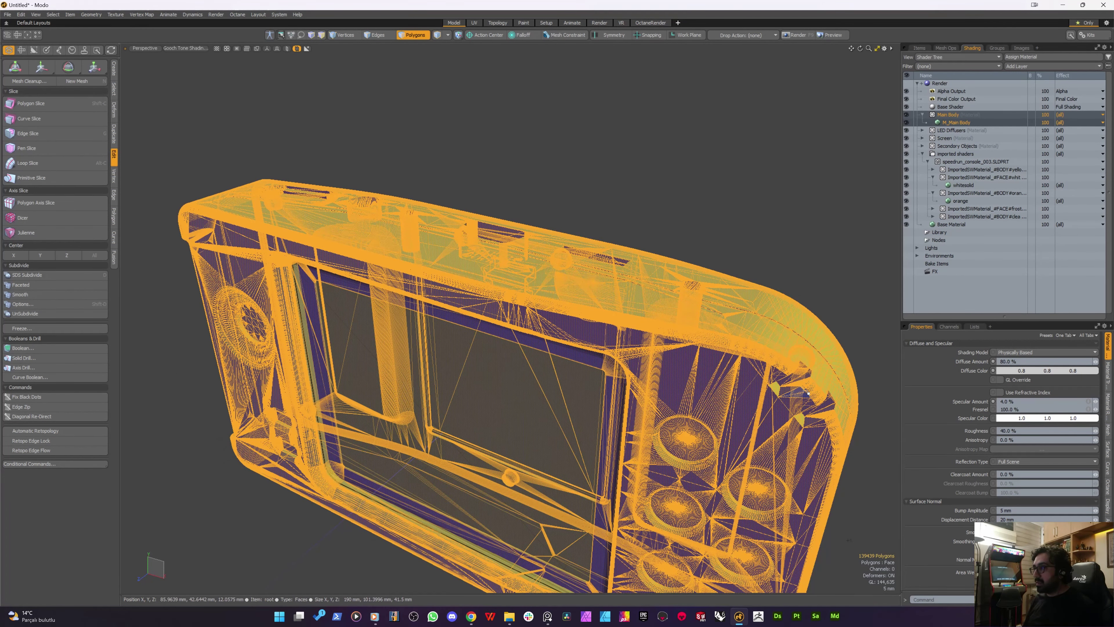
key(h)
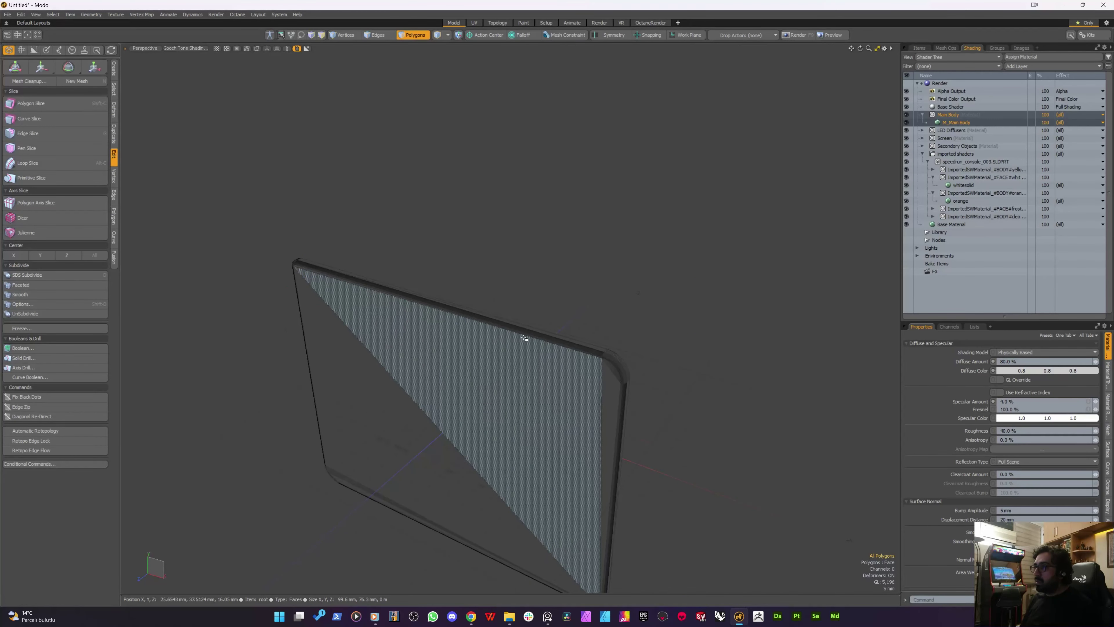
Assign a new material named Glass to the screen cover polygons using the imported clear glass material, and hide them
scroll(522, 339, down, 4)
alt+drag(383, 351, 442, 324)
click(448, 351)
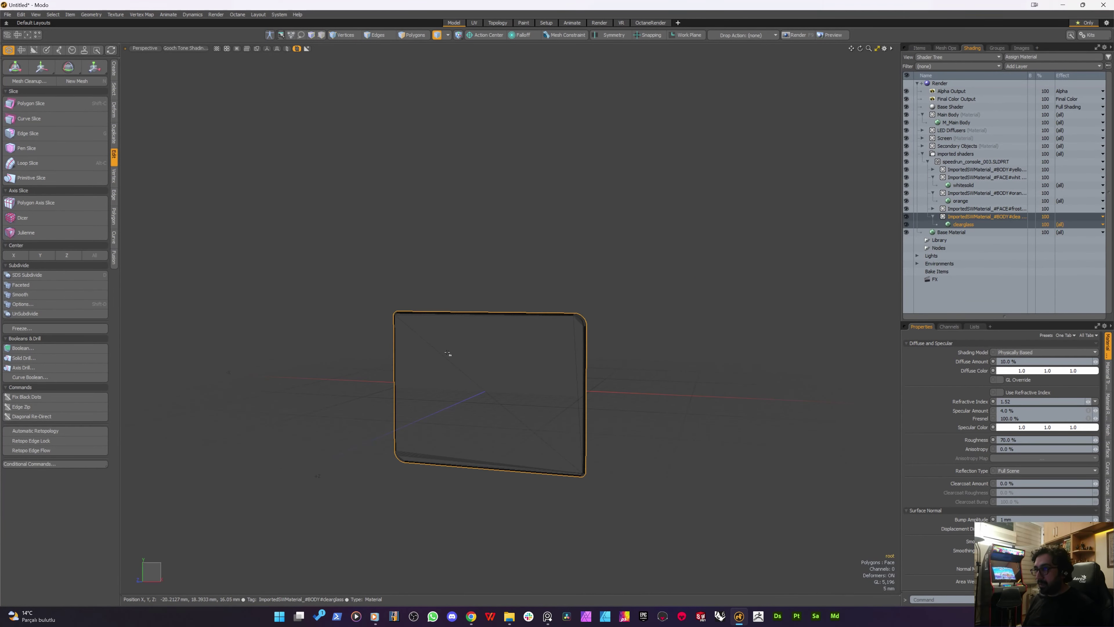
alt+drag(538, 359, 453, 371)
key(m)
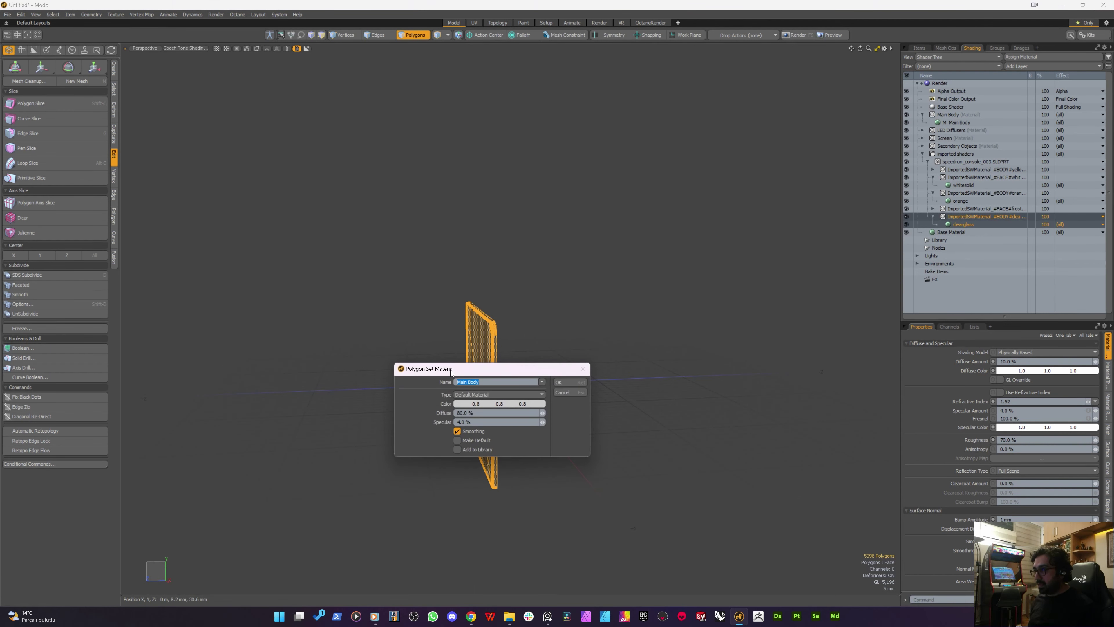
text(Tran)
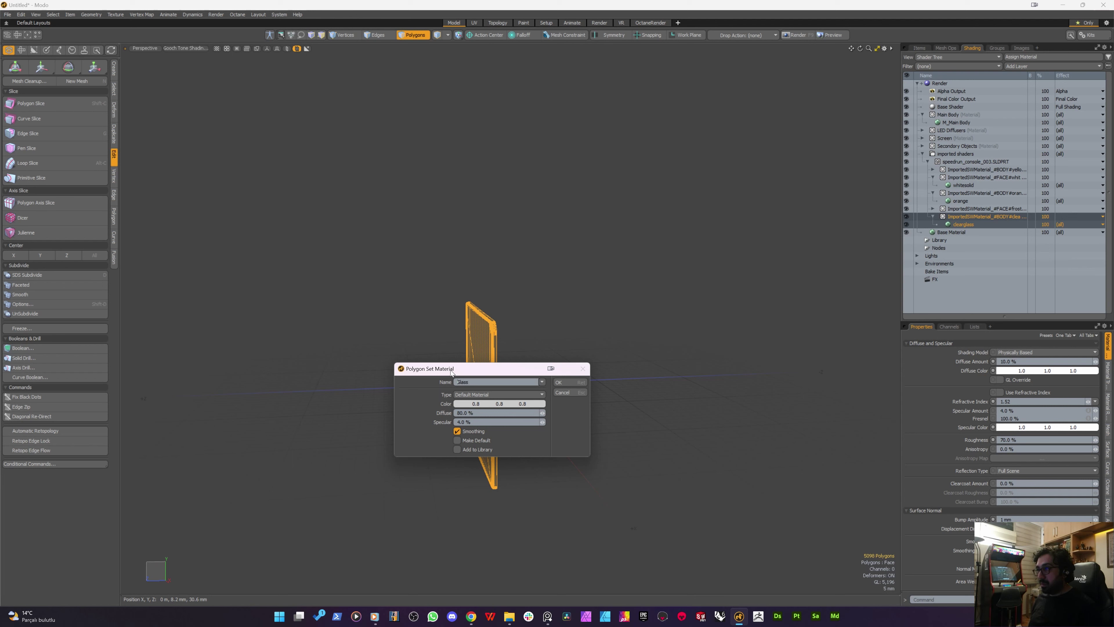
key(Return)
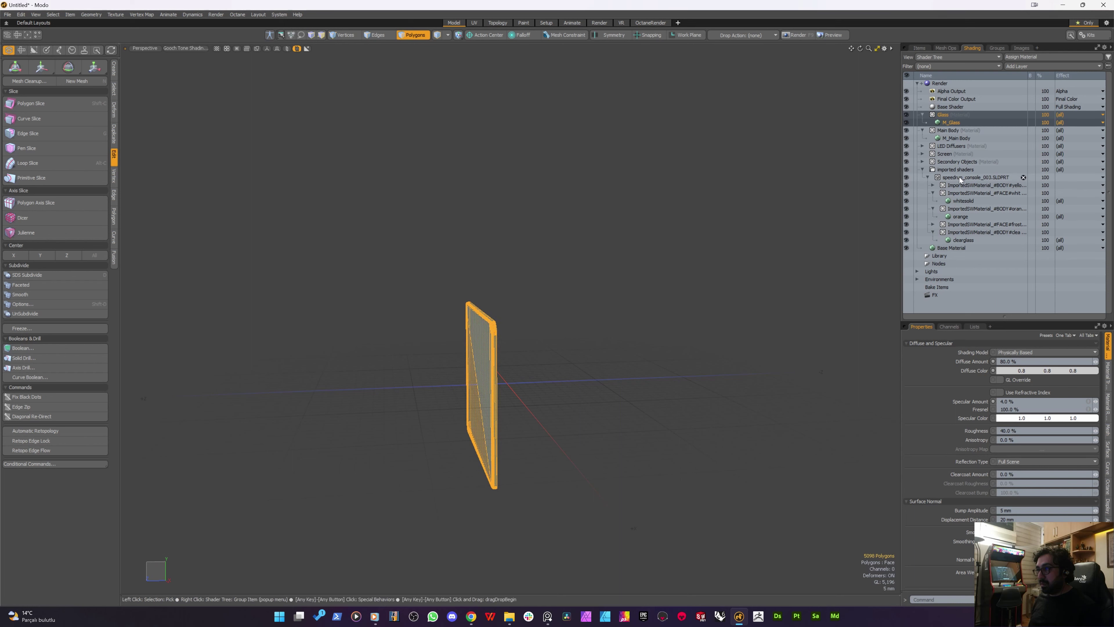
alt+drag(464, 277, 521, 297)
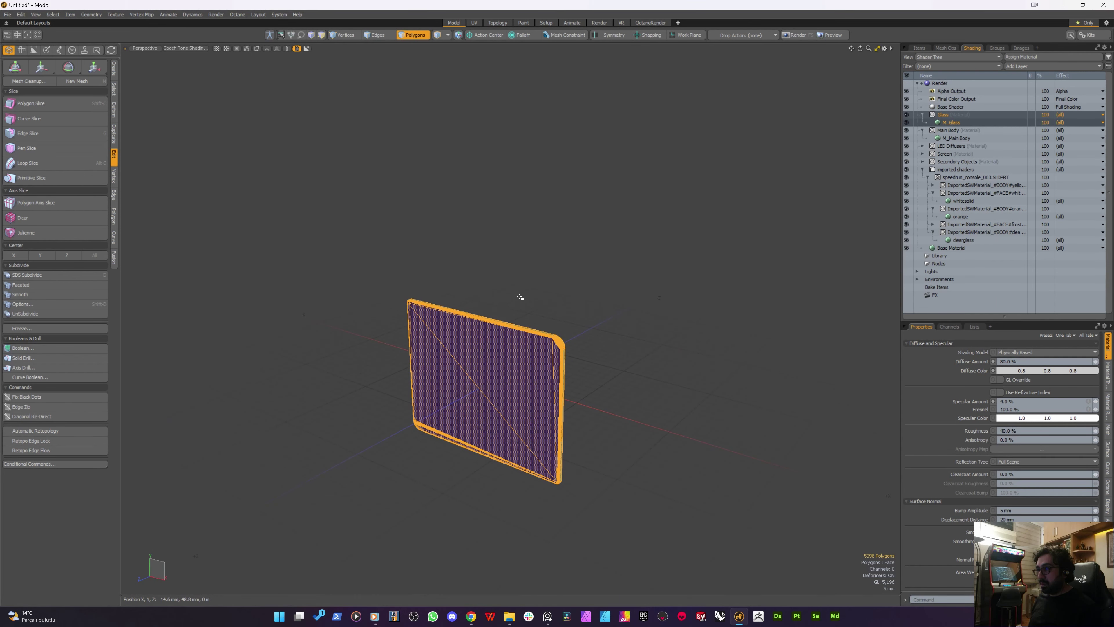
key(h)
Select all the remaining visible screen cover polygons and assign them a new material named Masked Glass
mouse_move(597, 327)
alt+mouse_down()
mouse_move(457, 333)
mouse_move(368, 303)
alt+mouse_up()
mouse_move(347, 241)
right_down()
mouse_move(427, 623)
mouse_move(338, 510)
mouse_move(363, 480)
right_up()
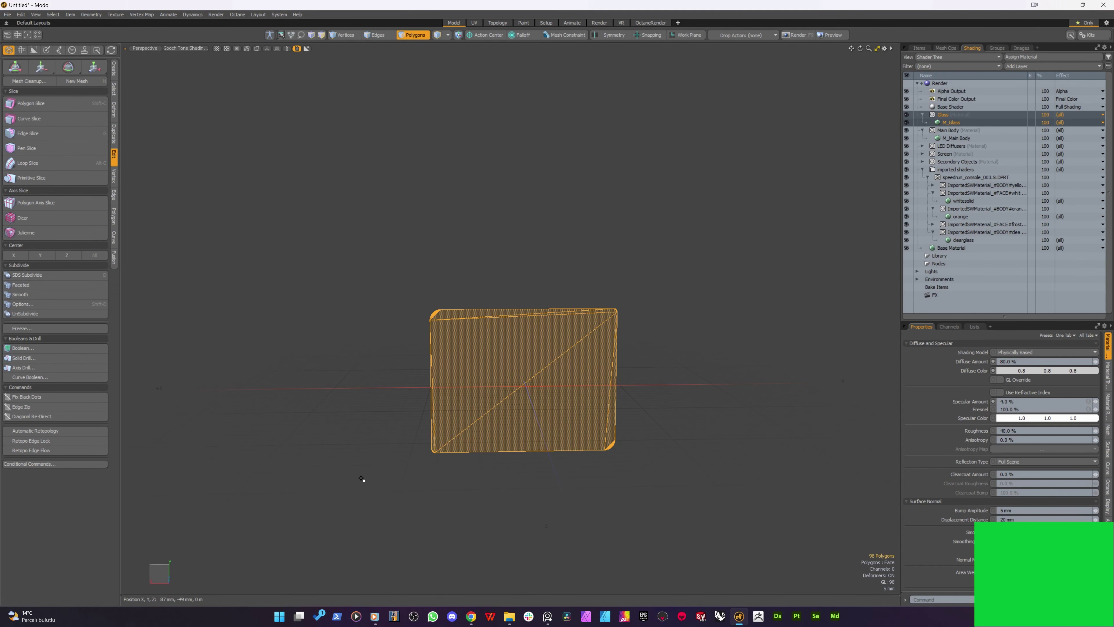
text(m)
text(Masked Glass)
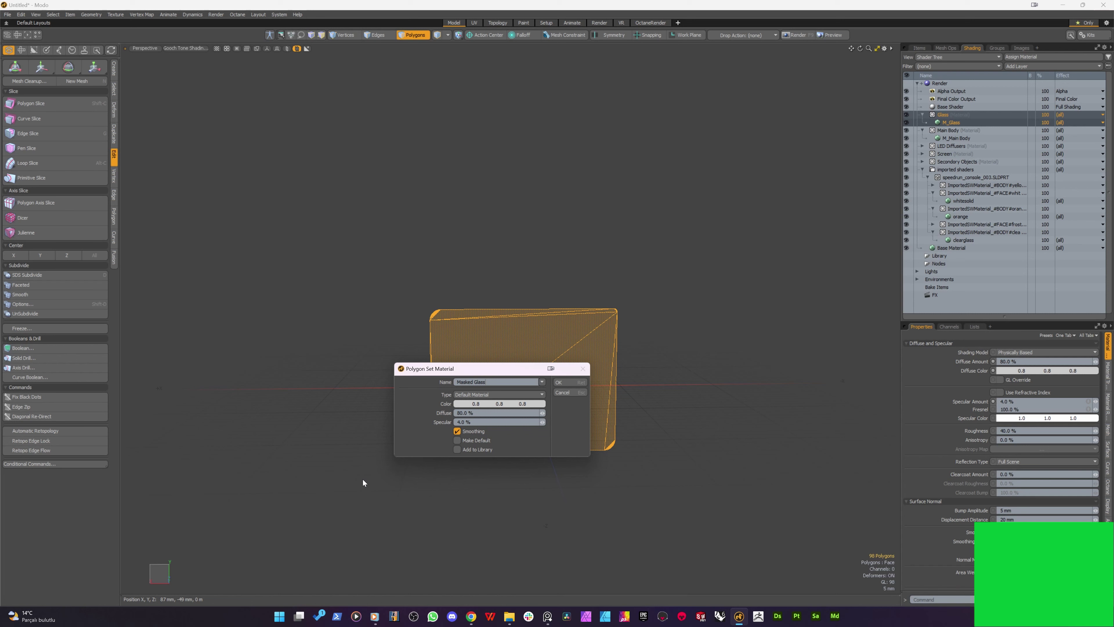
key(Return)
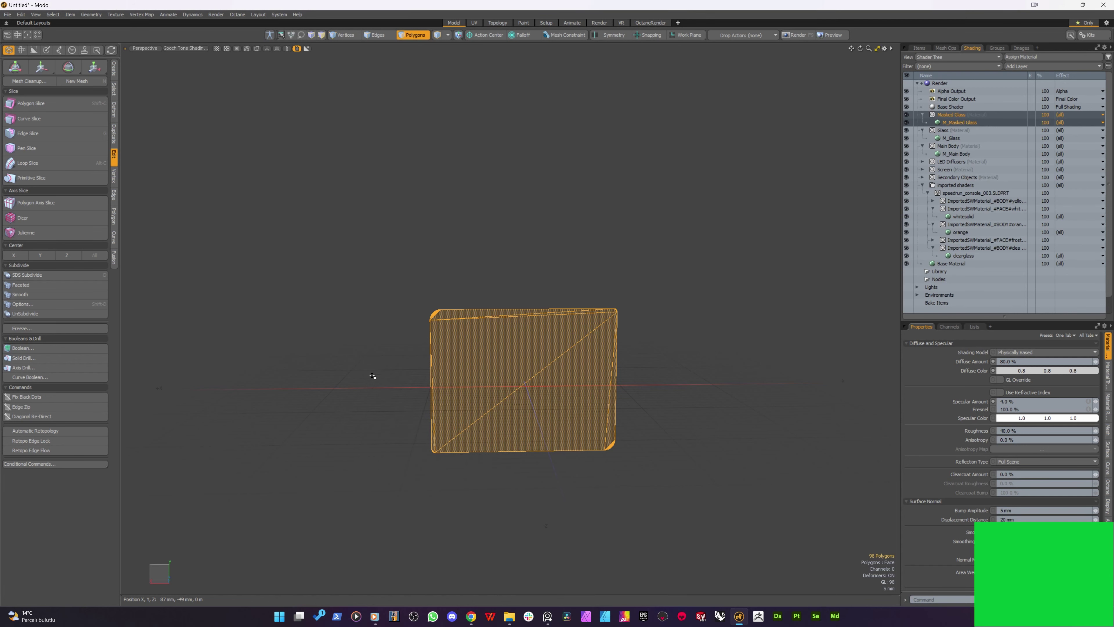
alt+drag(336, 336, 537, 336)
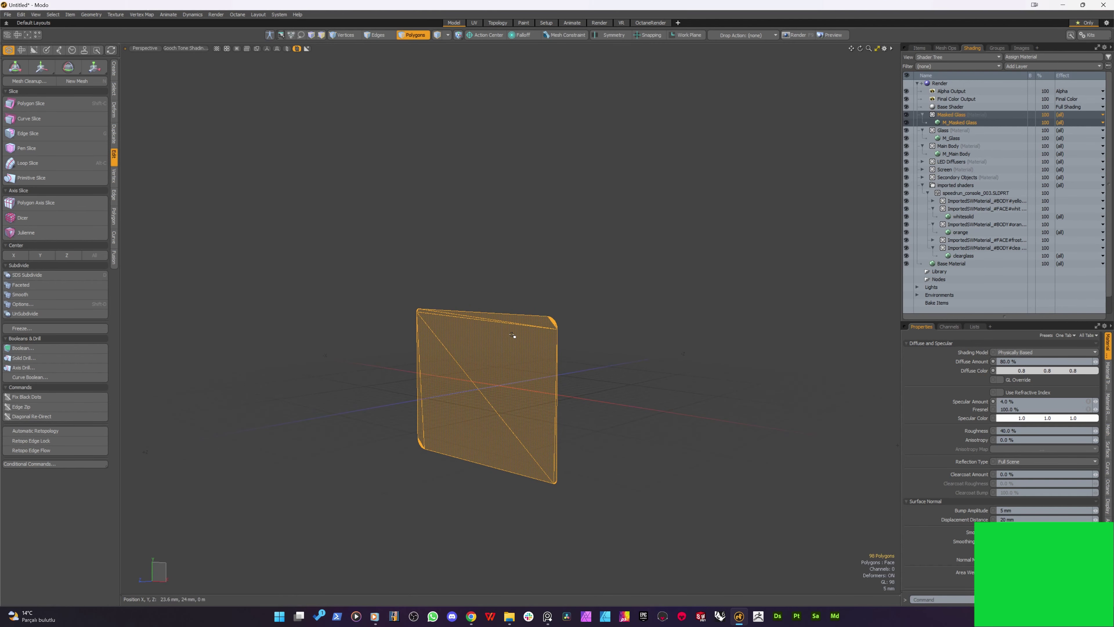
Unhide the whole console, purge the unused materials from the scene and clear the polygon selection
key(u)
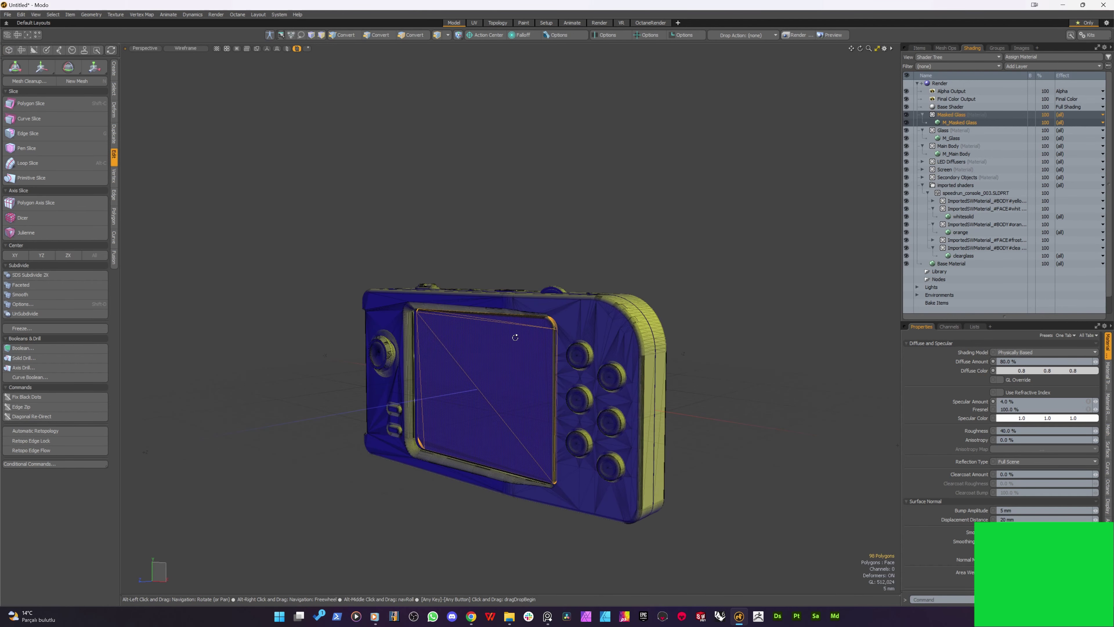
click(116, 14)
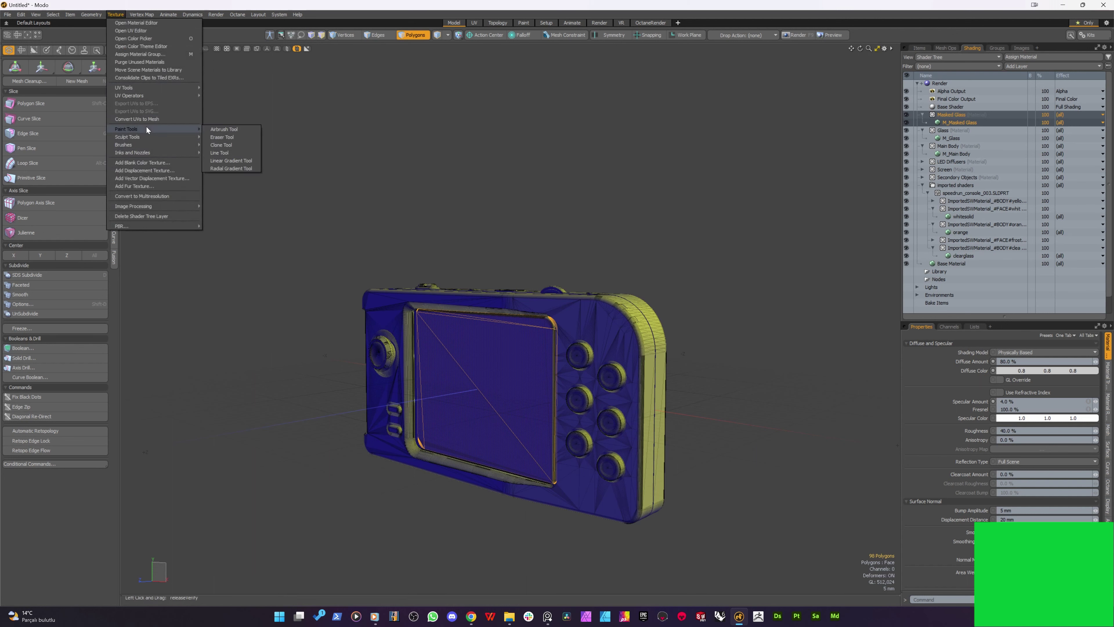
click(151, 63)
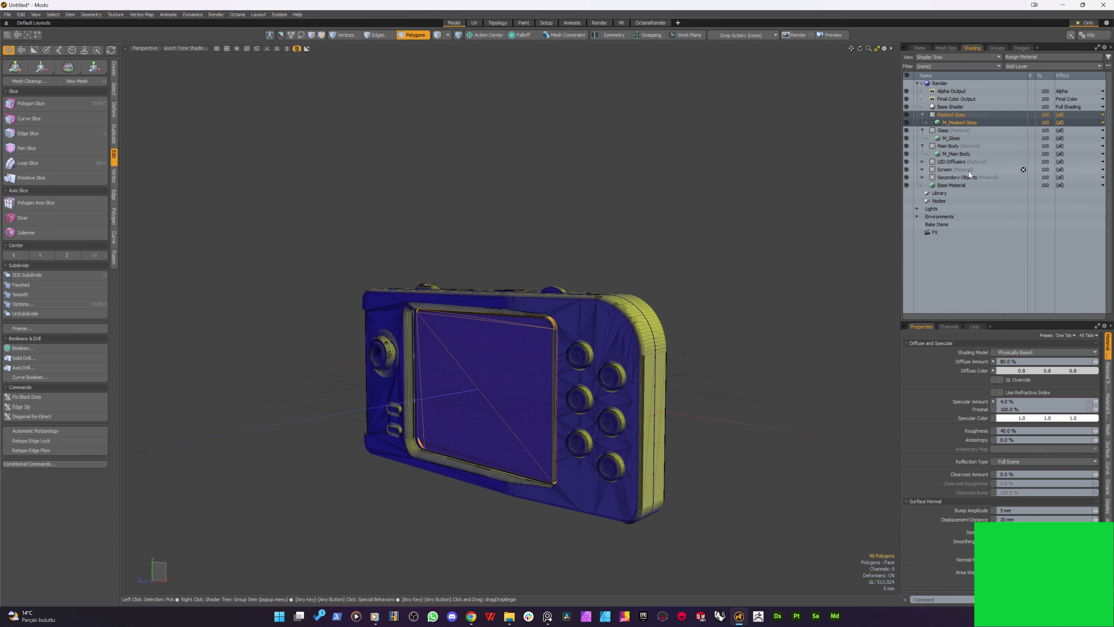
alt+drag(512, 202, 480, 189)
click(478, 190)
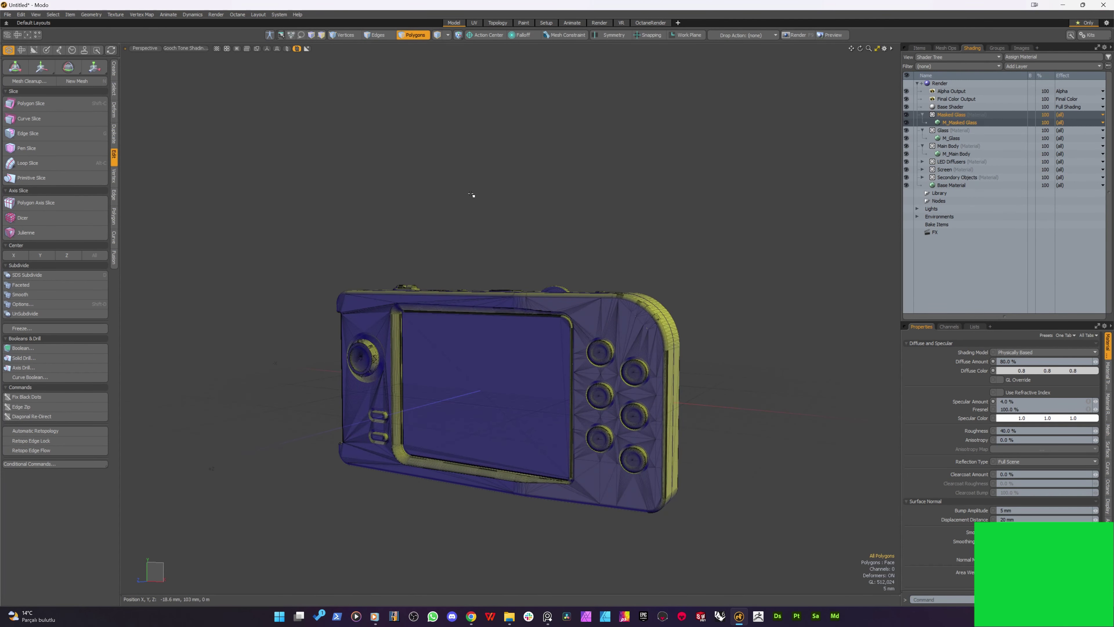
Switch to item selection mode and collapse the Glass, Main Body and Masked Glass material groups in the shader tree
key(5)
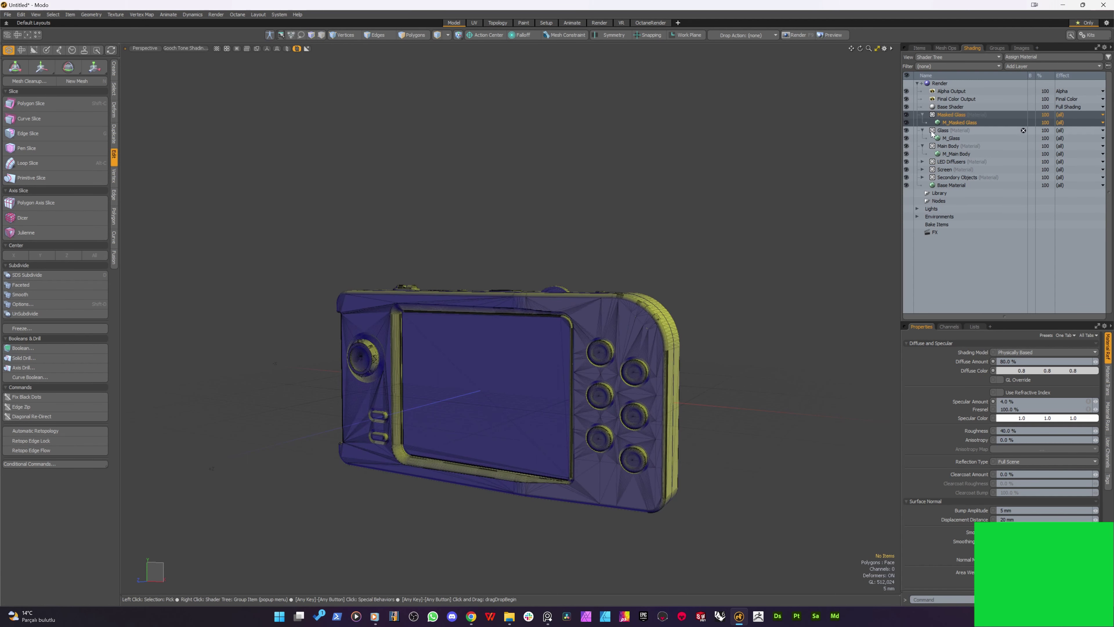
click(923, 130)
click(923, 138)
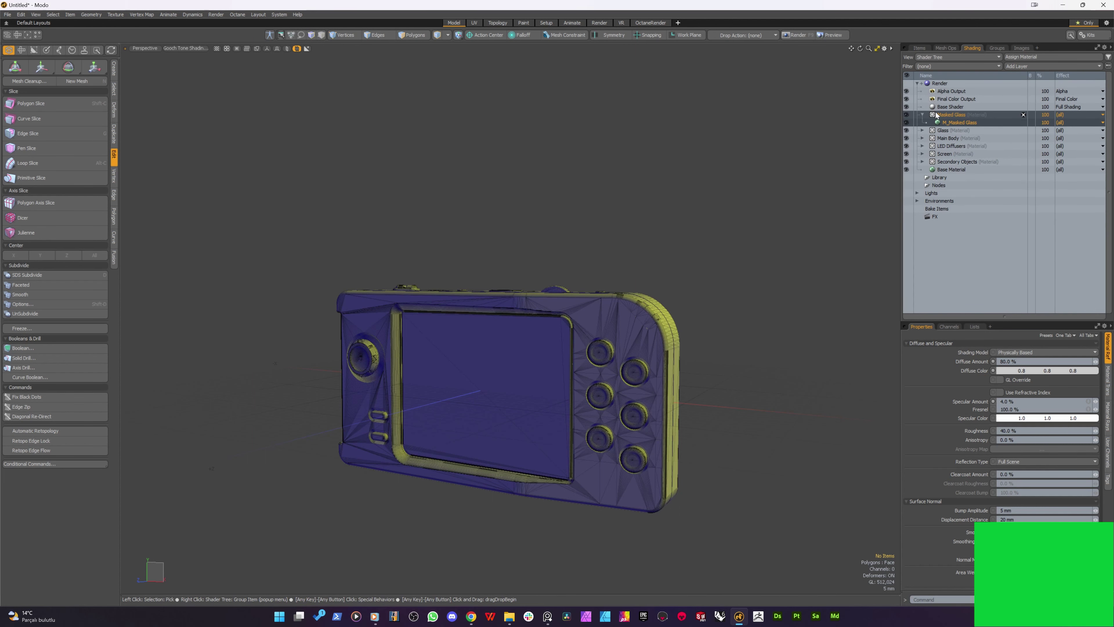
click(922, 114)
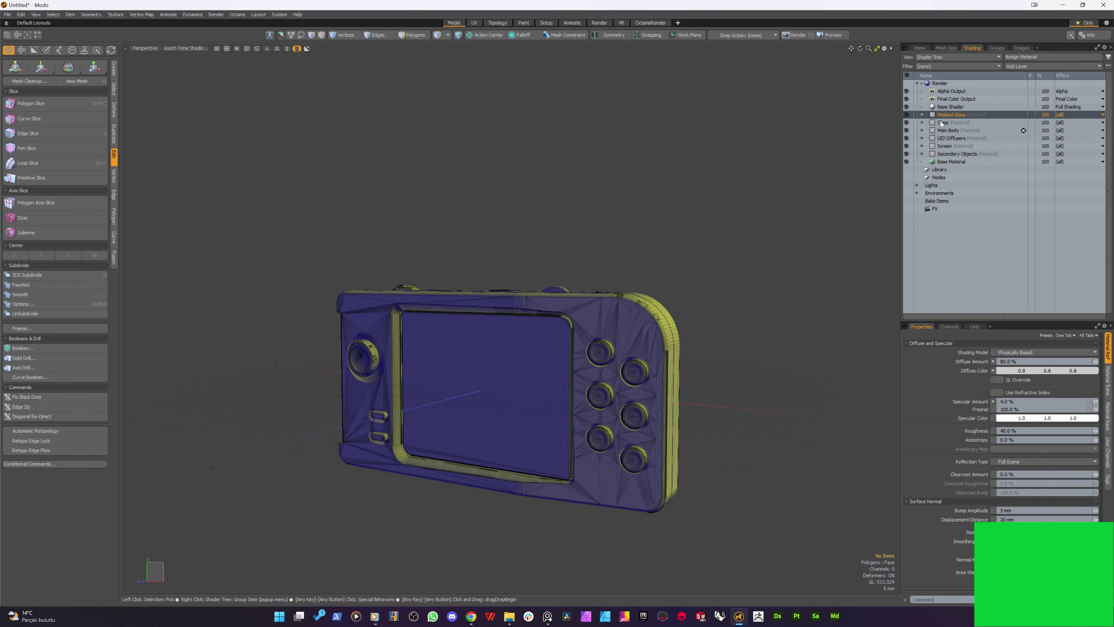
Review the Glass, Masked Glass and Main Body material groups by selecting them in the shader tree
alt+drag(627, 154, 481, 180)
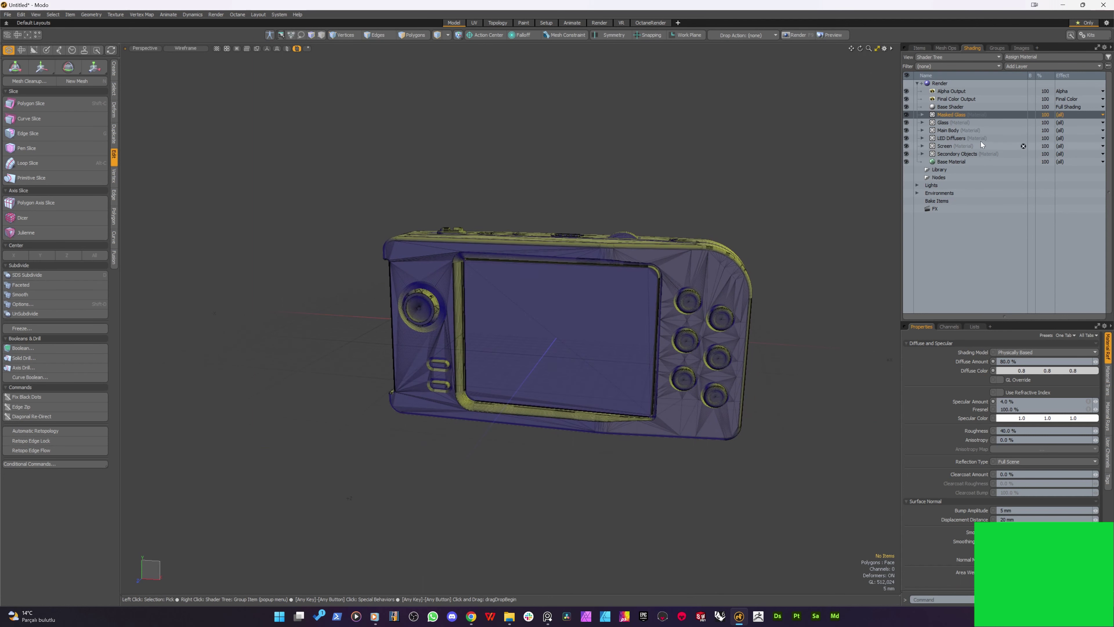
click(947, 124)
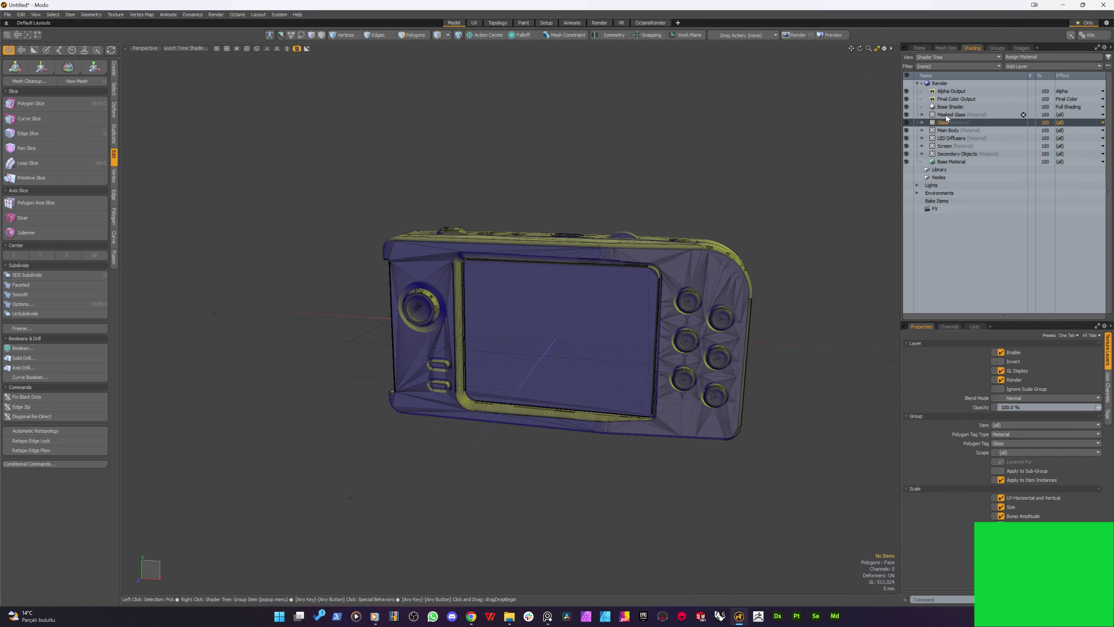
shift+click(951, 115)
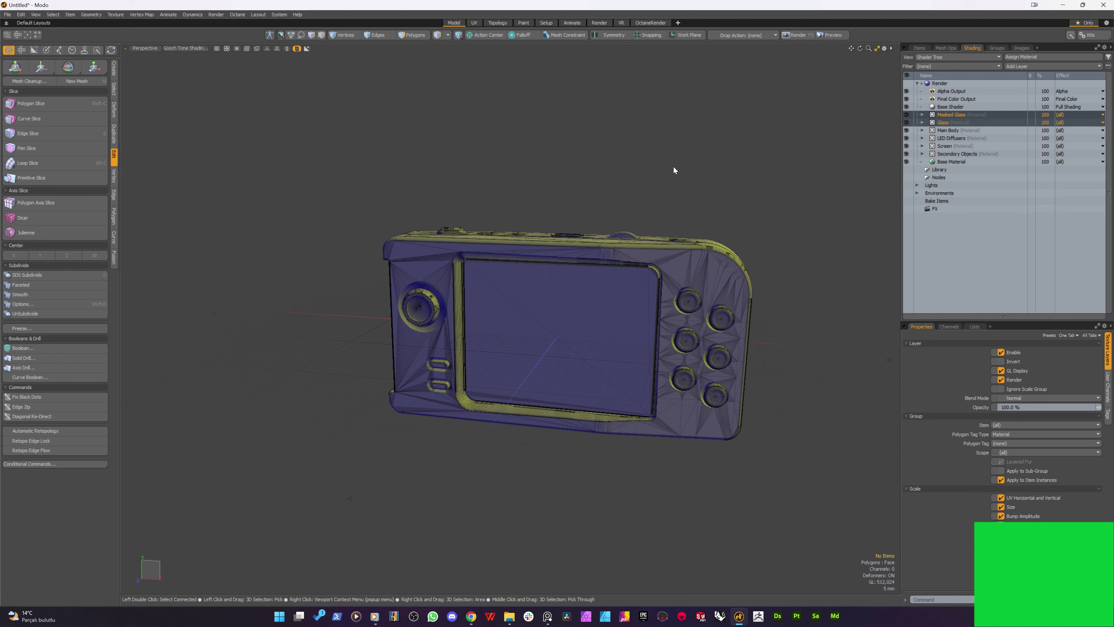
ctrl+click(959, 117)
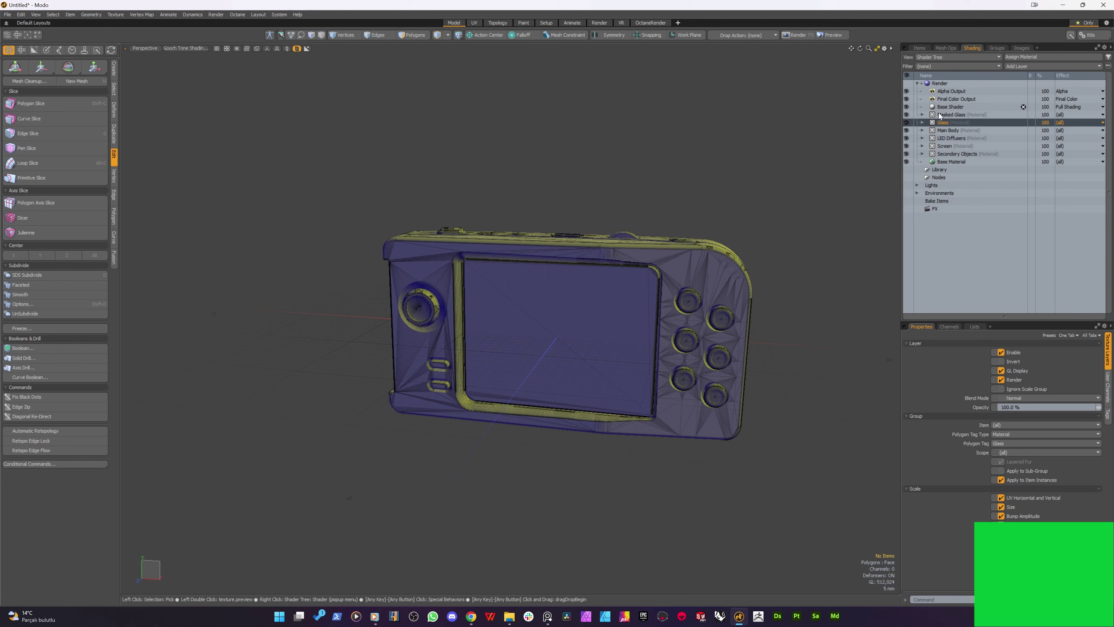
click(952, 137)
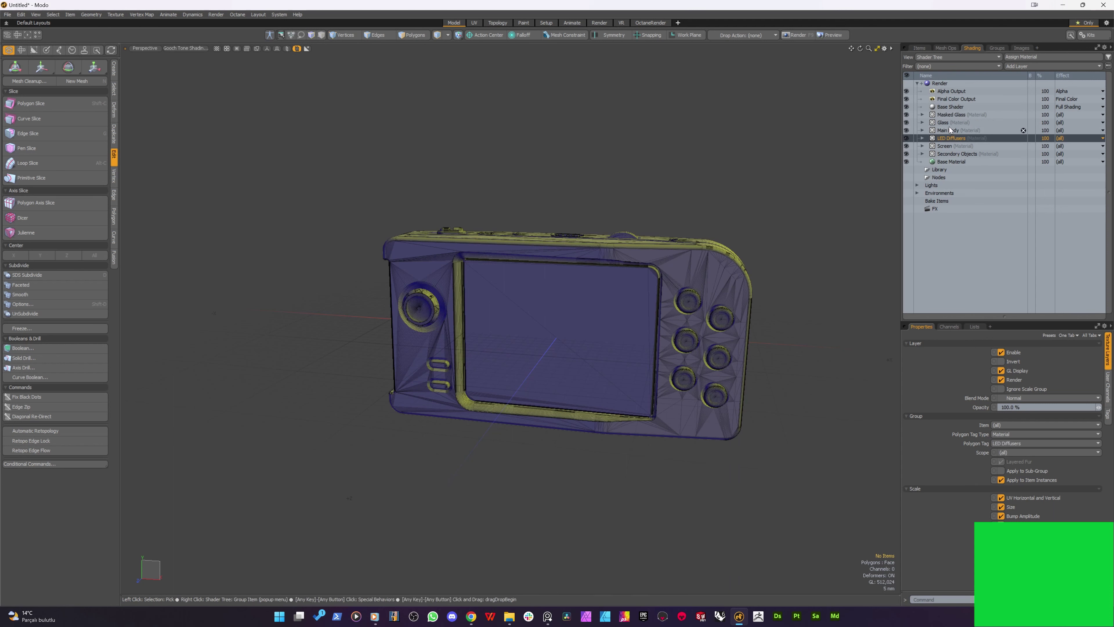
click(950, 131)
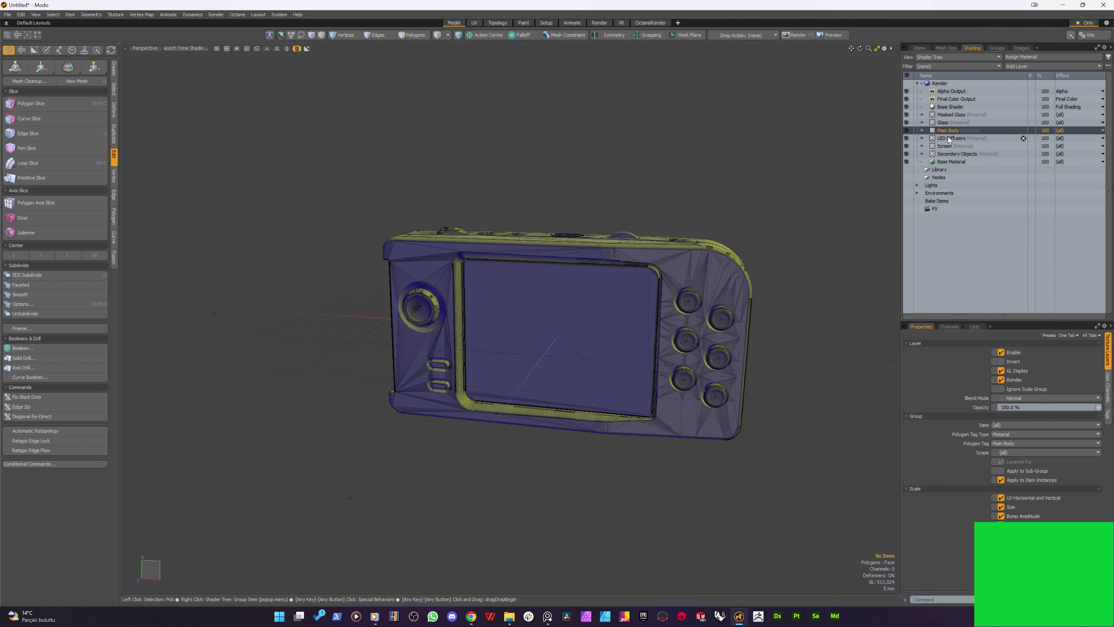
Examine which console parts the LED Diffusers, Screen and Secondary Objects materials cover, selecting each material and viewing the model up close
click(947, 138)
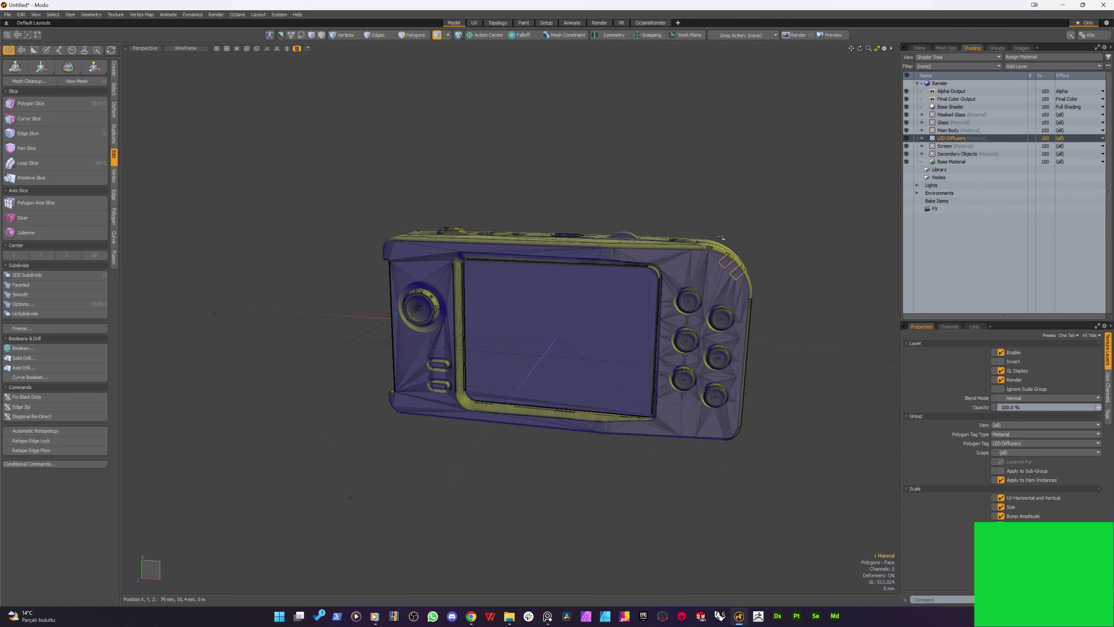
scroll(715, 264, up, 6)
alt+drag(762, 303, 723, 368)
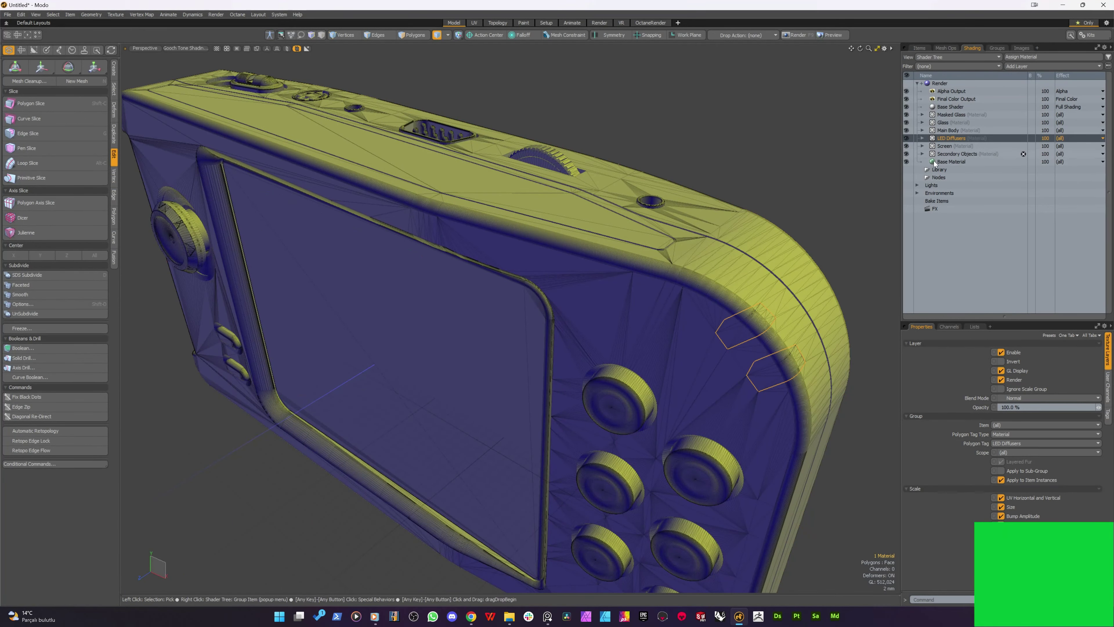
click(944, 146)
scroll(526, 183, up, 4)
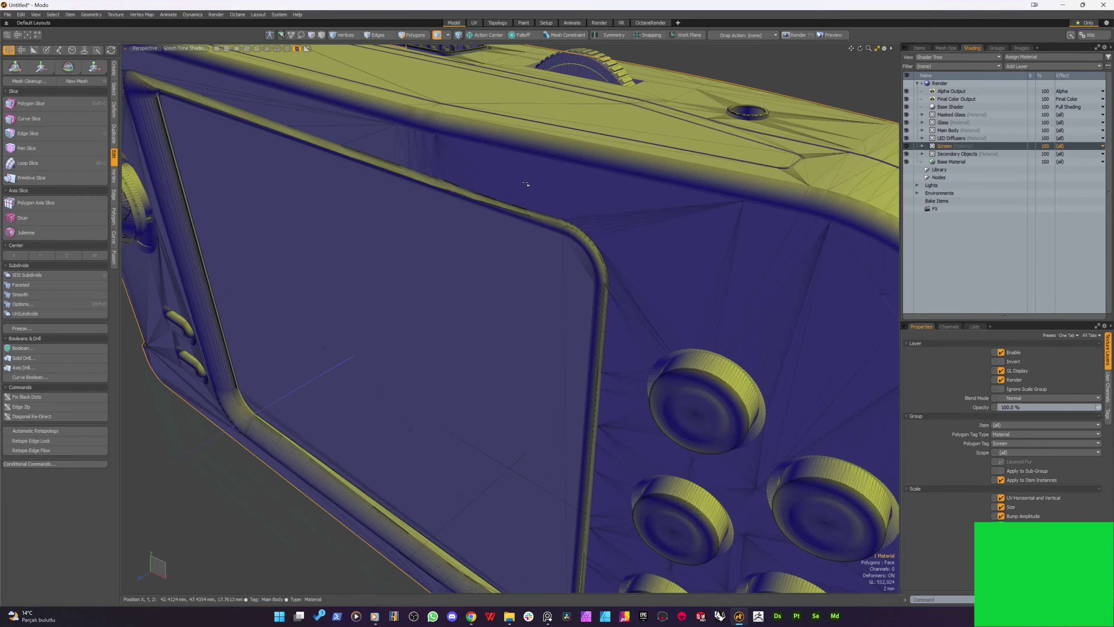
scroll(526, 183, down, 4)
click(954, 155)
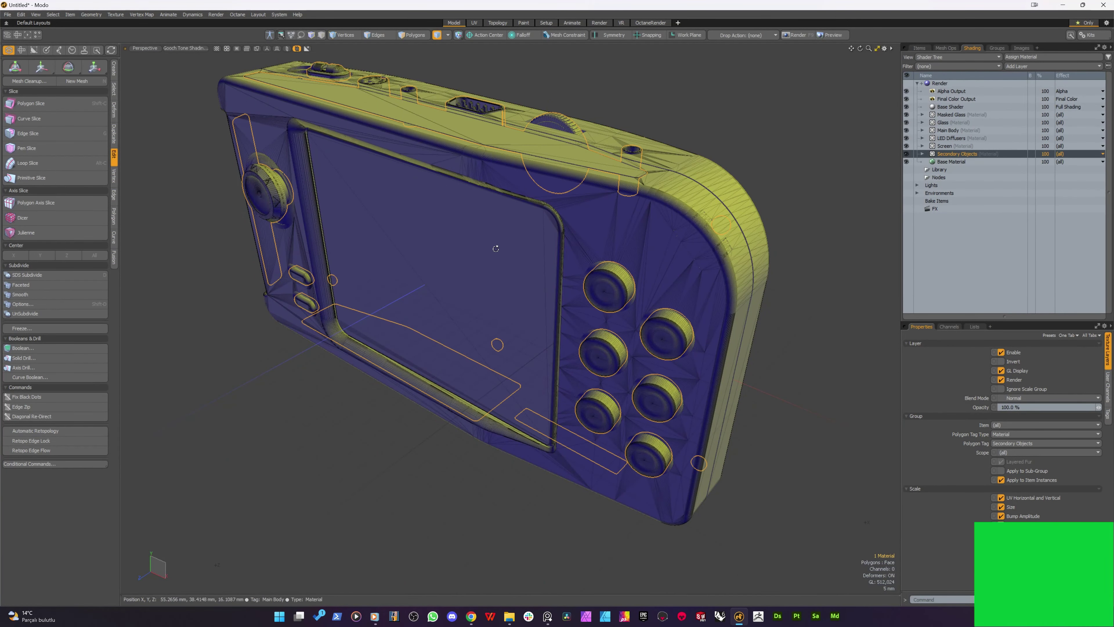
alt+drag(394, 272, 528, 248)
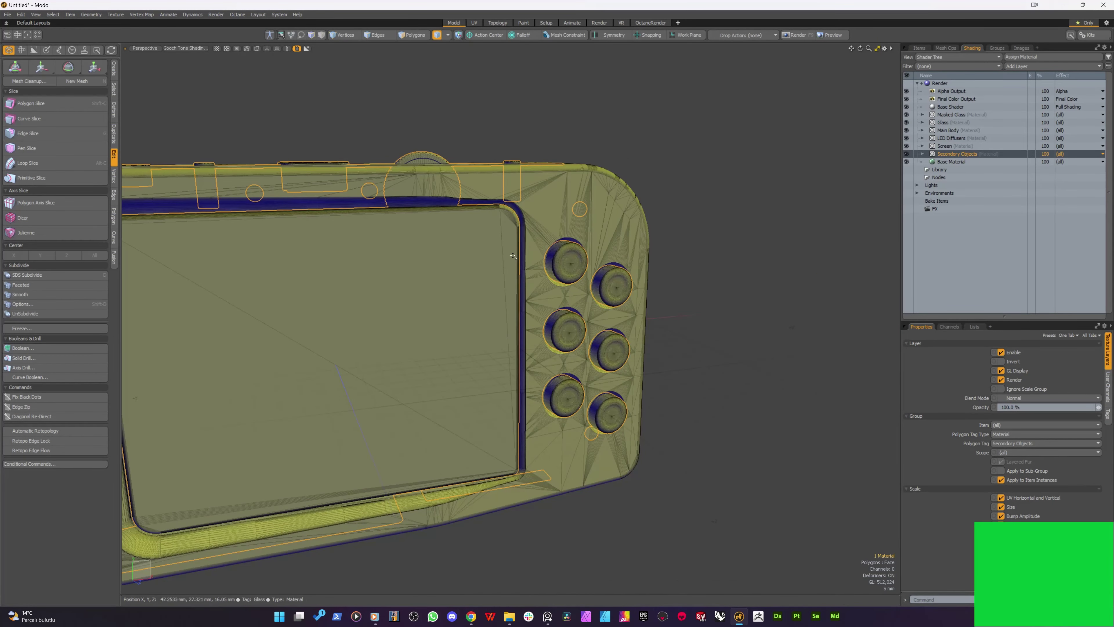
scroll(528, 248, down, 3)
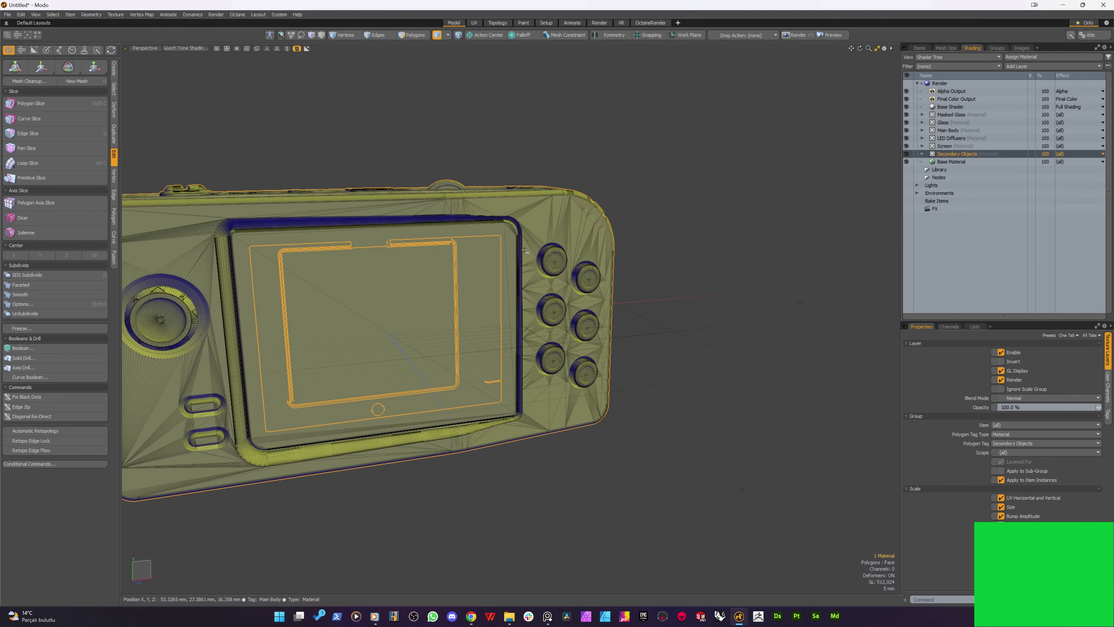
Save the scene as handheld_01 in MODO Scene format inside the Speedrun Sessions folder 03 - 2022.12.16
key(a)
alt+drag(559, 294, 483, 267)
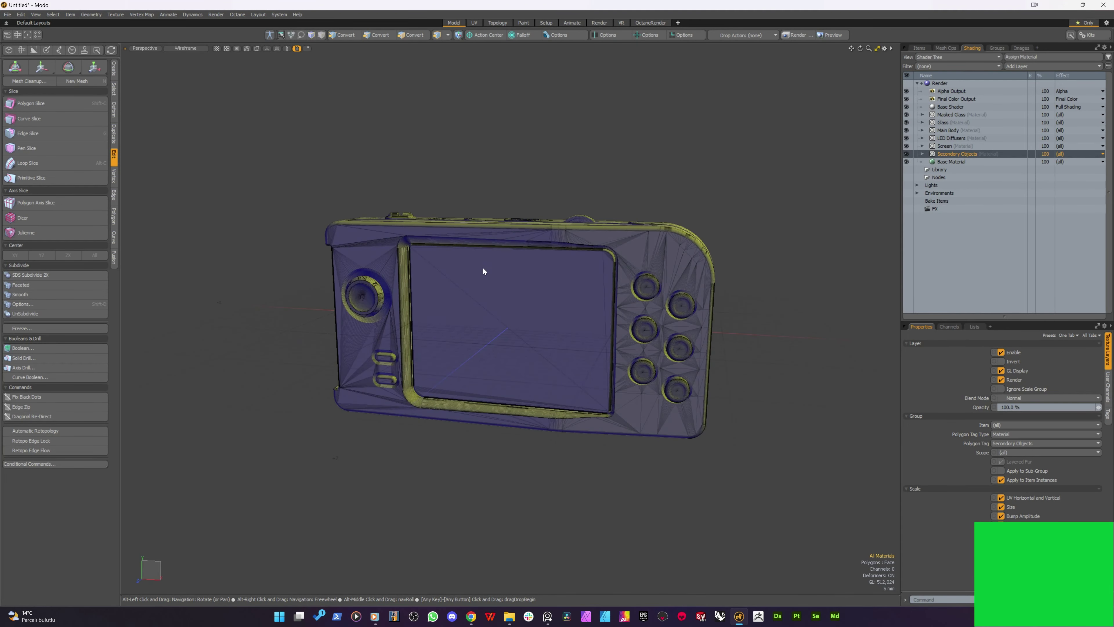
key(ctrl+shift+s)
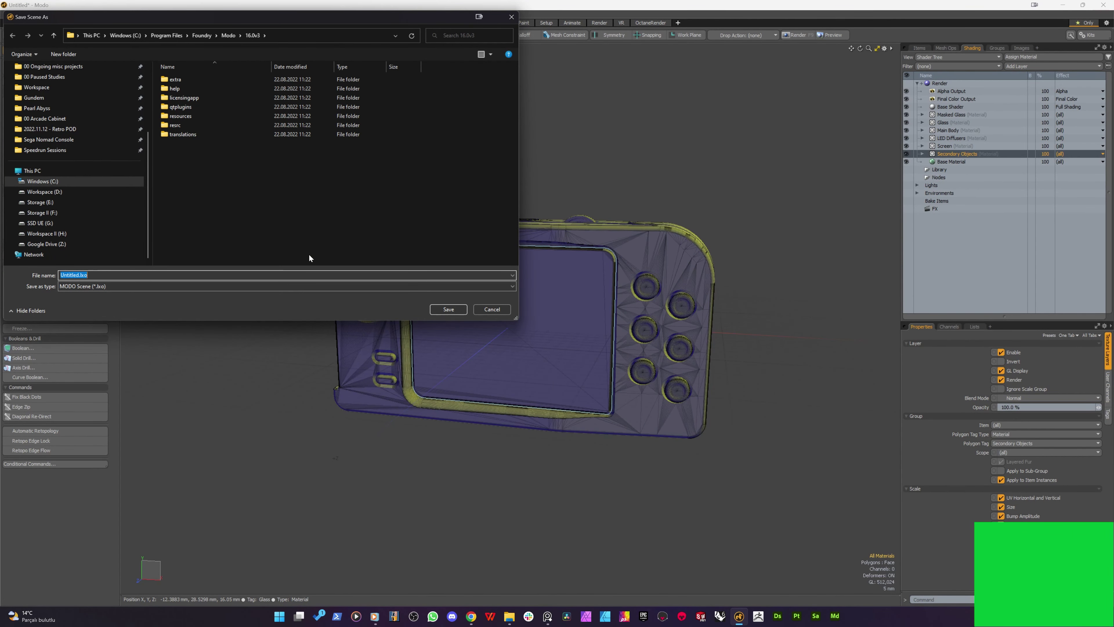
click(45, 150)
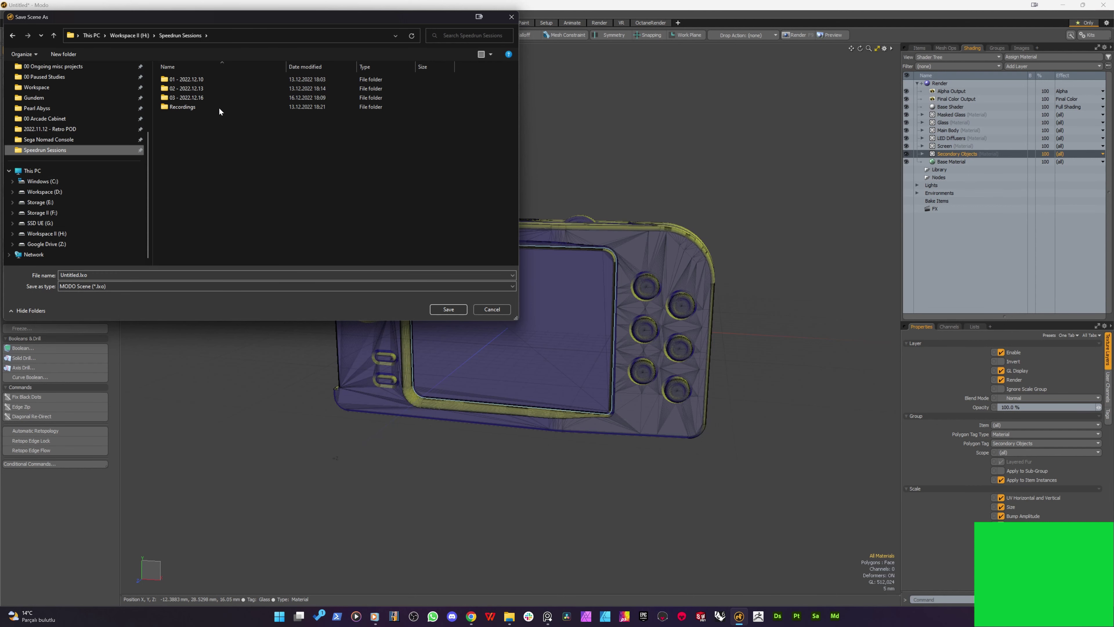
double_click(197, 97)
click(105, 275)
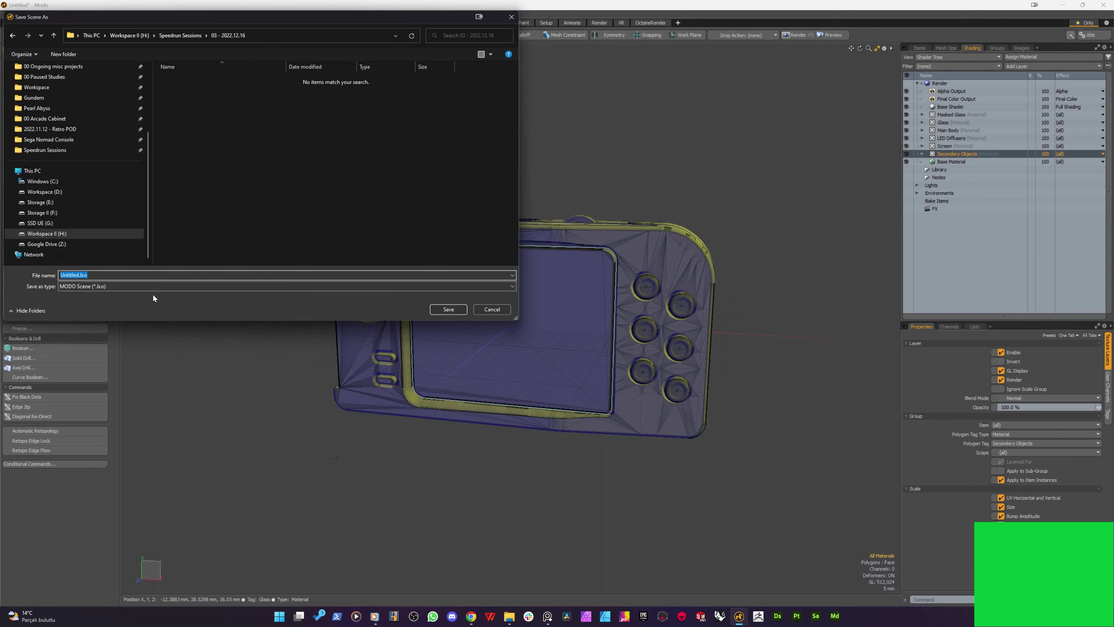
click(138, 286)
click(137, 286)
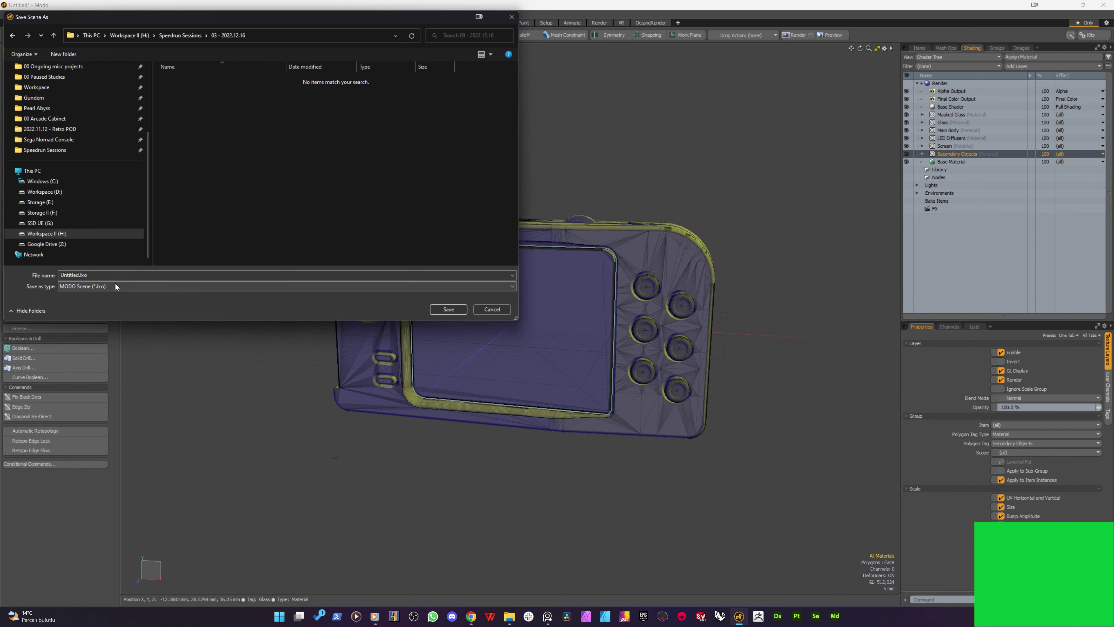
click(112, 279)
text(handheld_01)
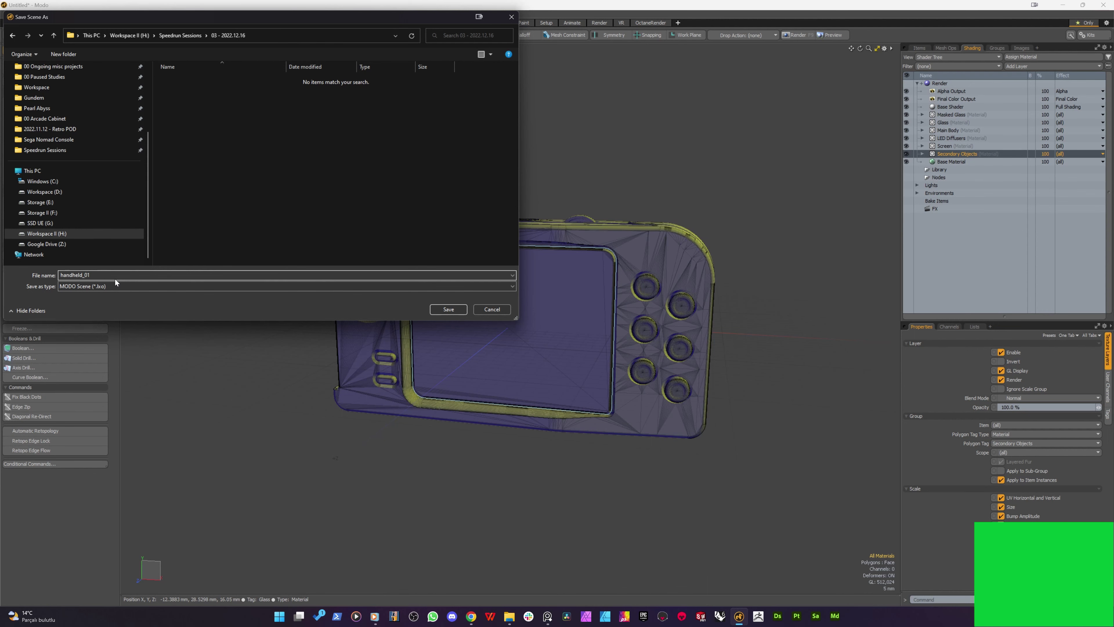
key(Return)
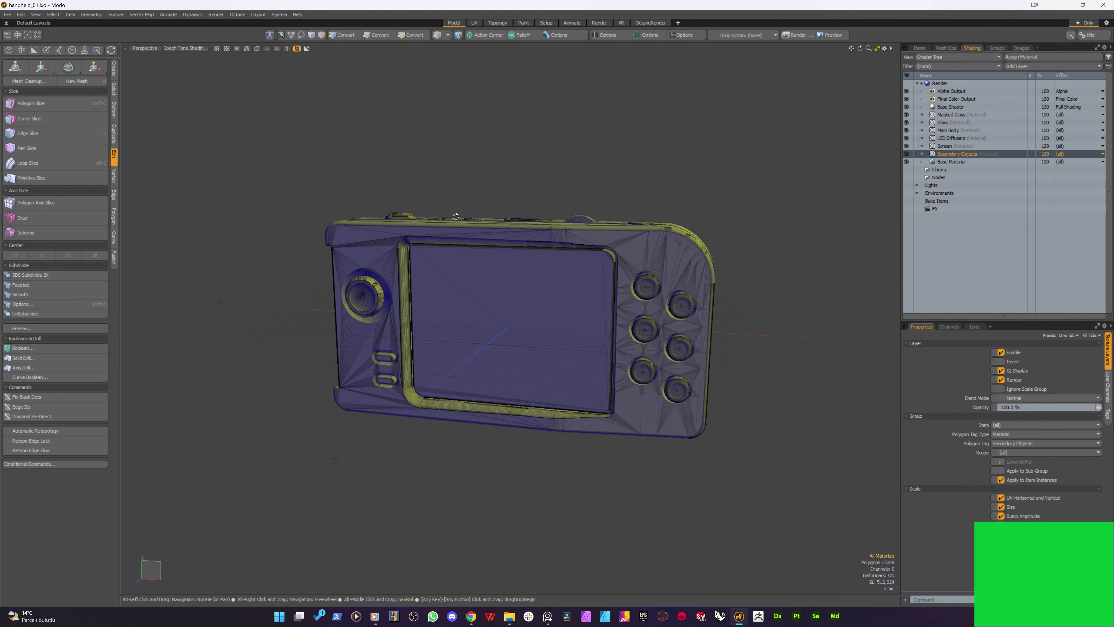
alt+drag(478, 149, 528, 151)
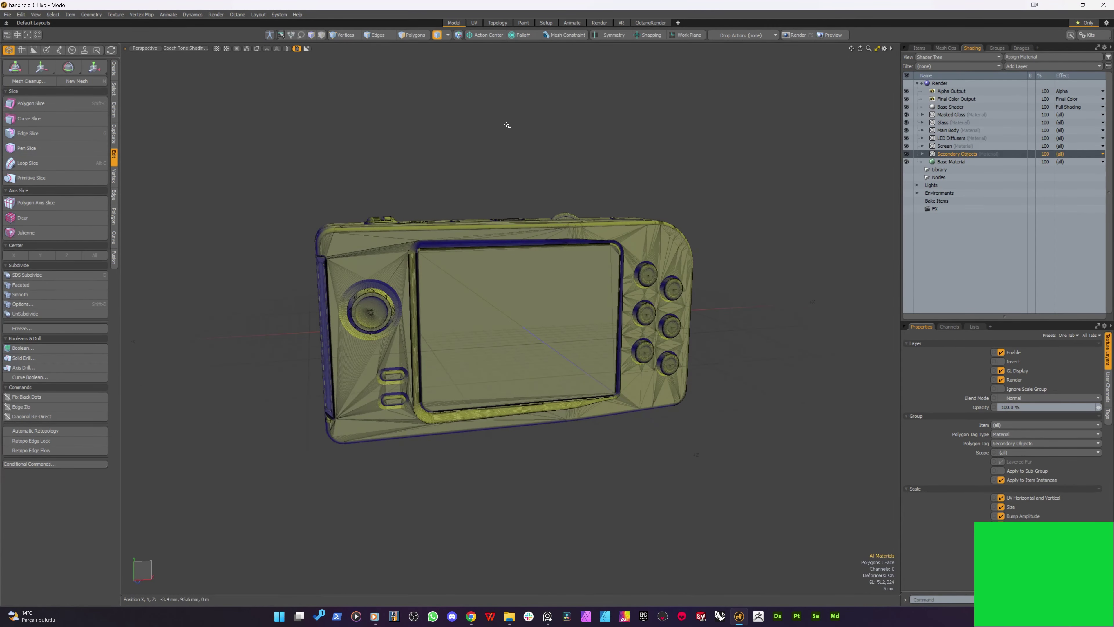
click(919, 48)
alt+drag(550, 162, 565, 164)
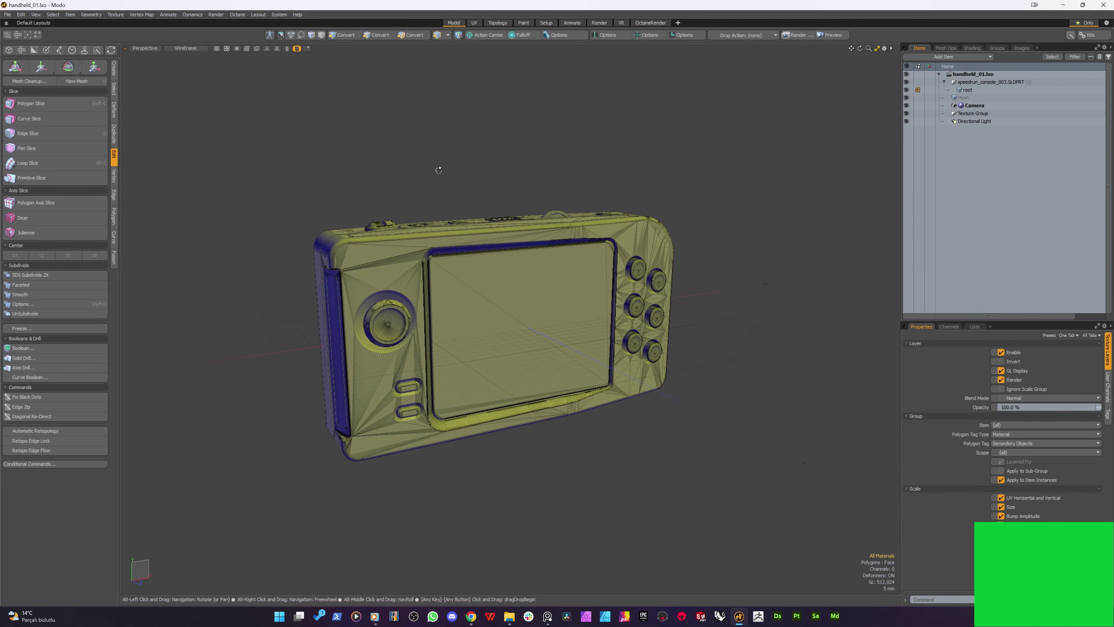
mouse_move(439, 169)
alt+mouse_down()
mouse_move(520, 181)
mouse_move(500, 180)
alt+mouse_up()
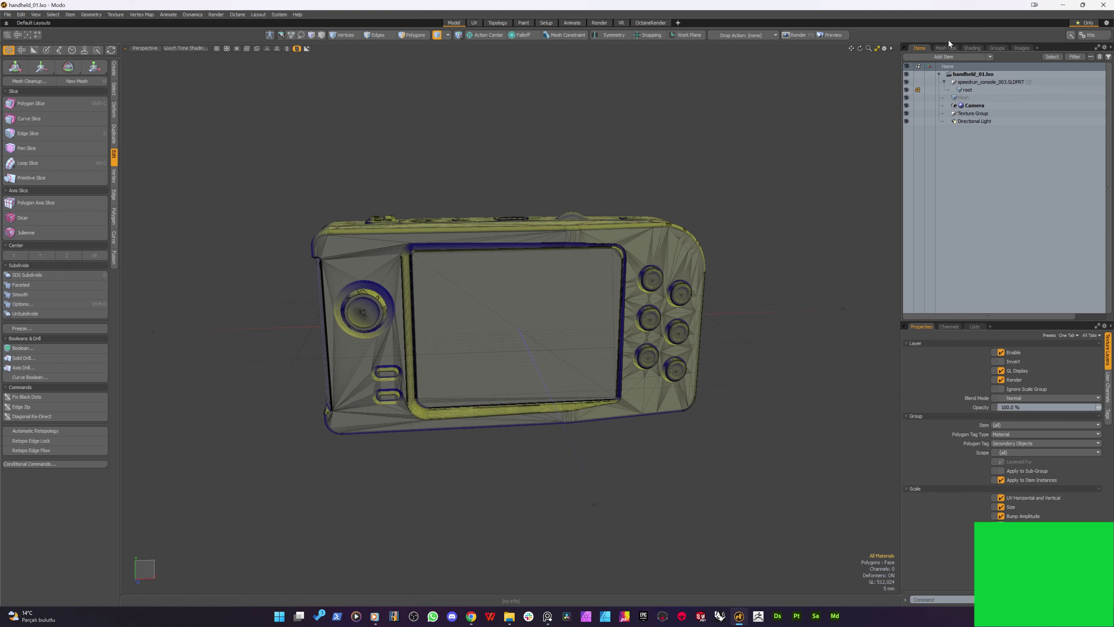
click(977, 48)
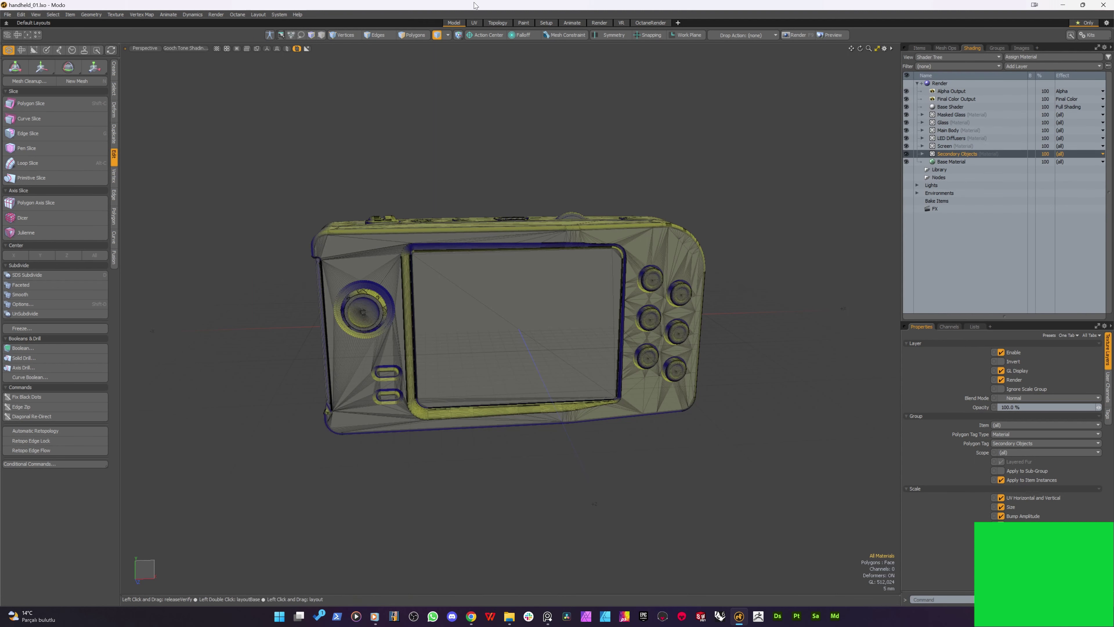
Switch to the UV layout, select the polygons of the Masked Glass material and make the Texture UV map active
click(474, 23)
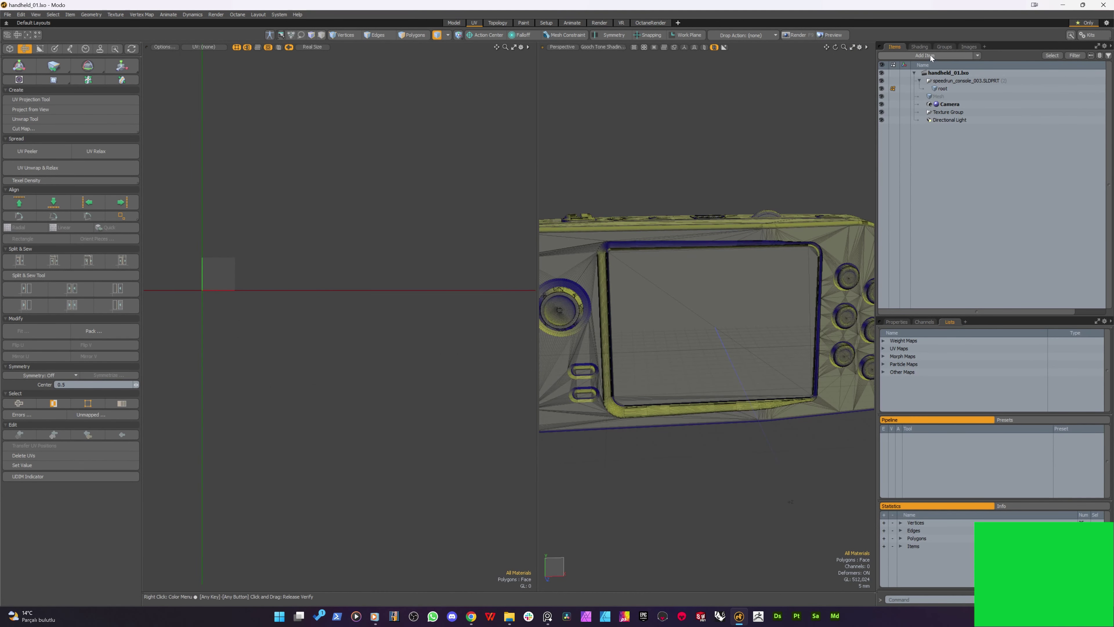
click(919, 48)
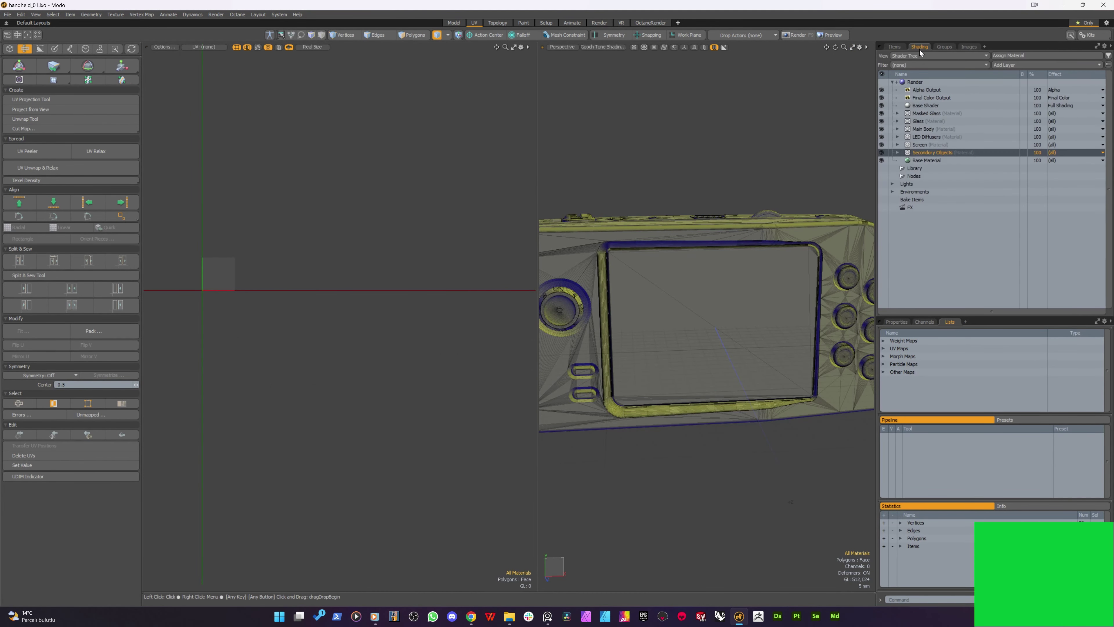
click(926, 113)
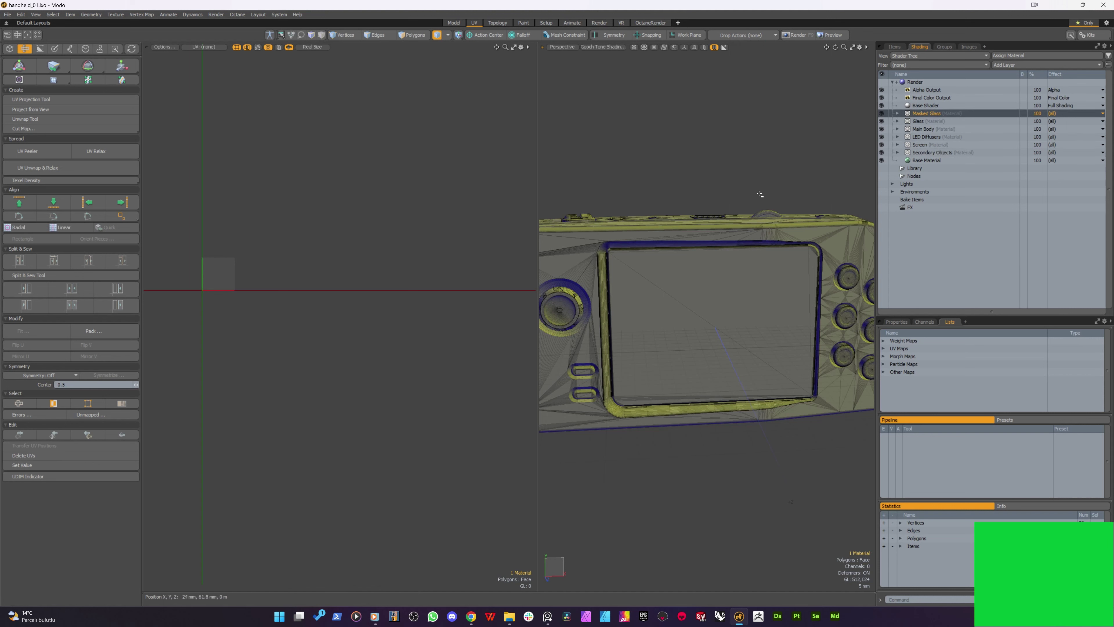
key(3)
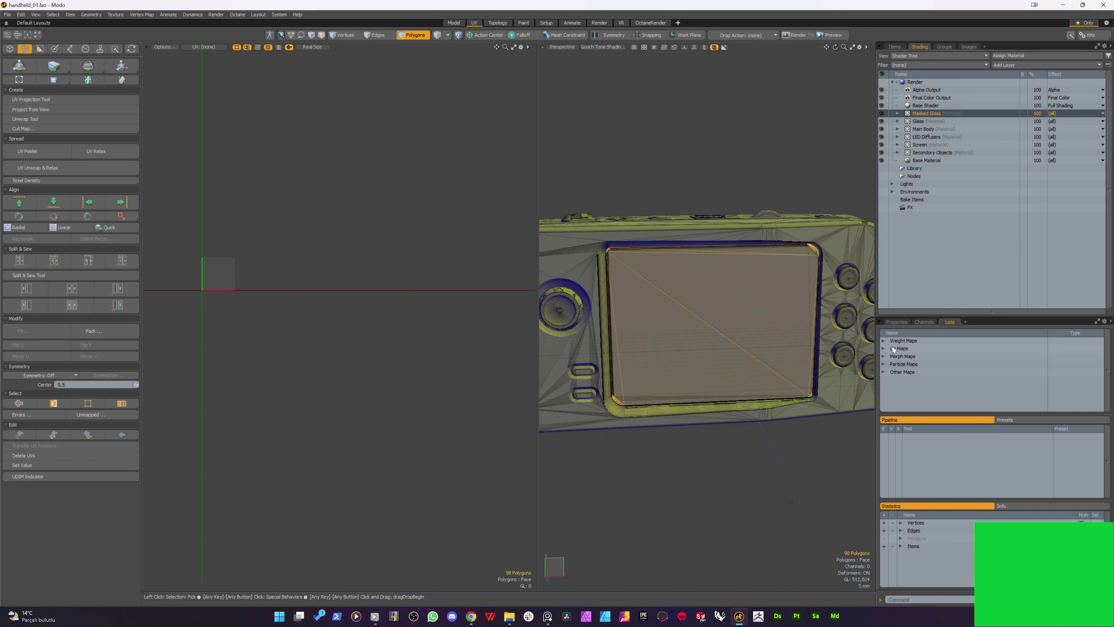
click(884, 348)
click(903, 356)
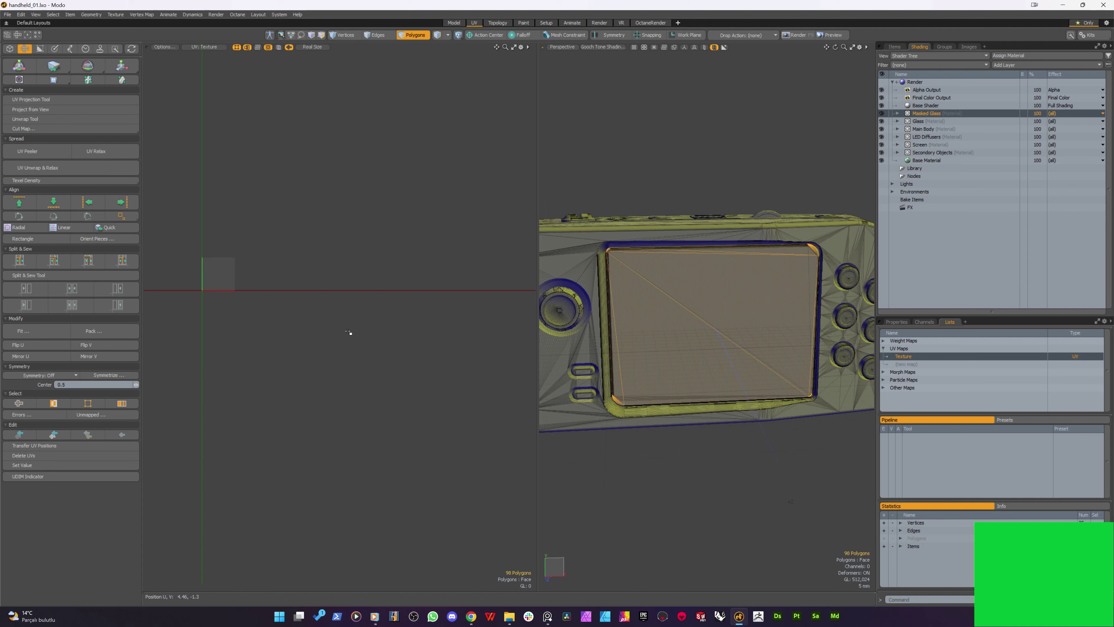
Create UVs for the Masked Glass polygons in the Texture map with the UV Projection Tool using the Atlas projection type
key(a)
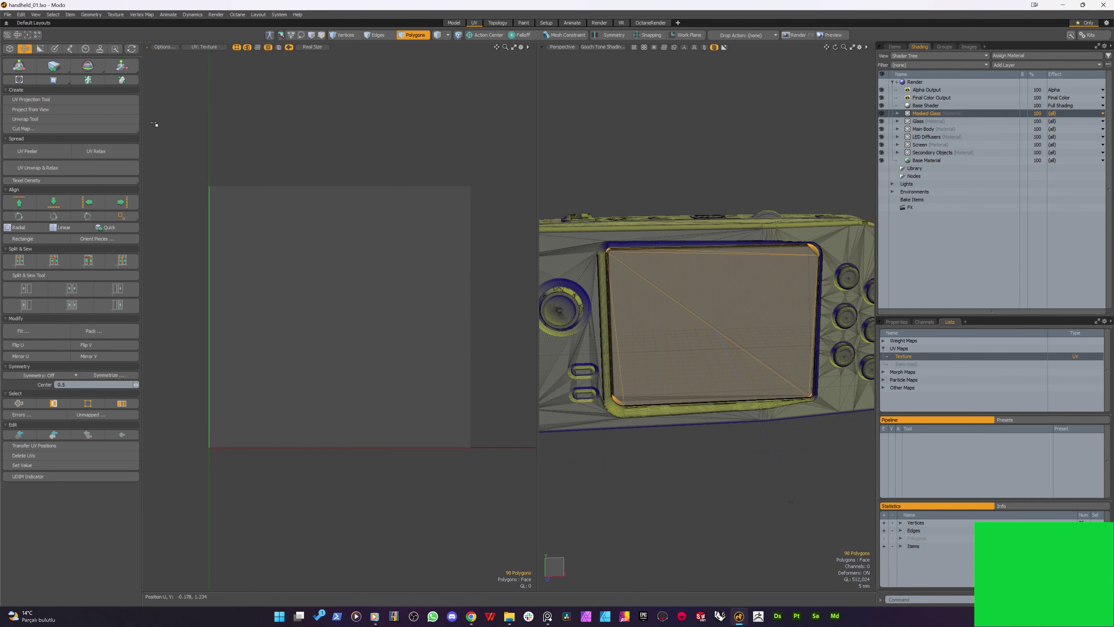
click(25, 101)
click(303, 309)
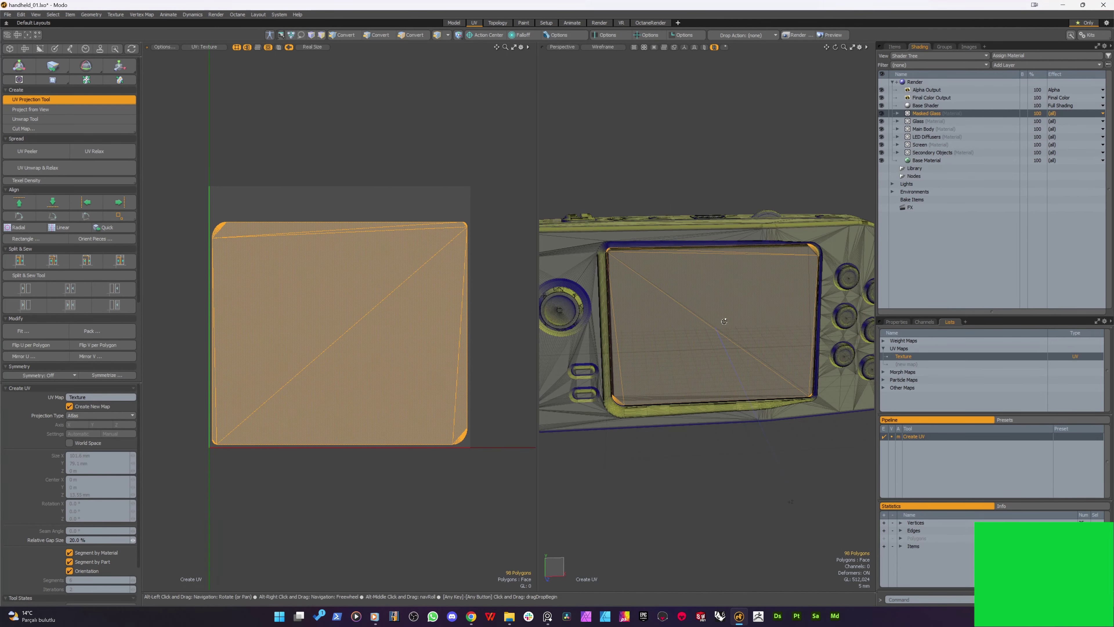
alt+drag(715, 314, 722, 310)
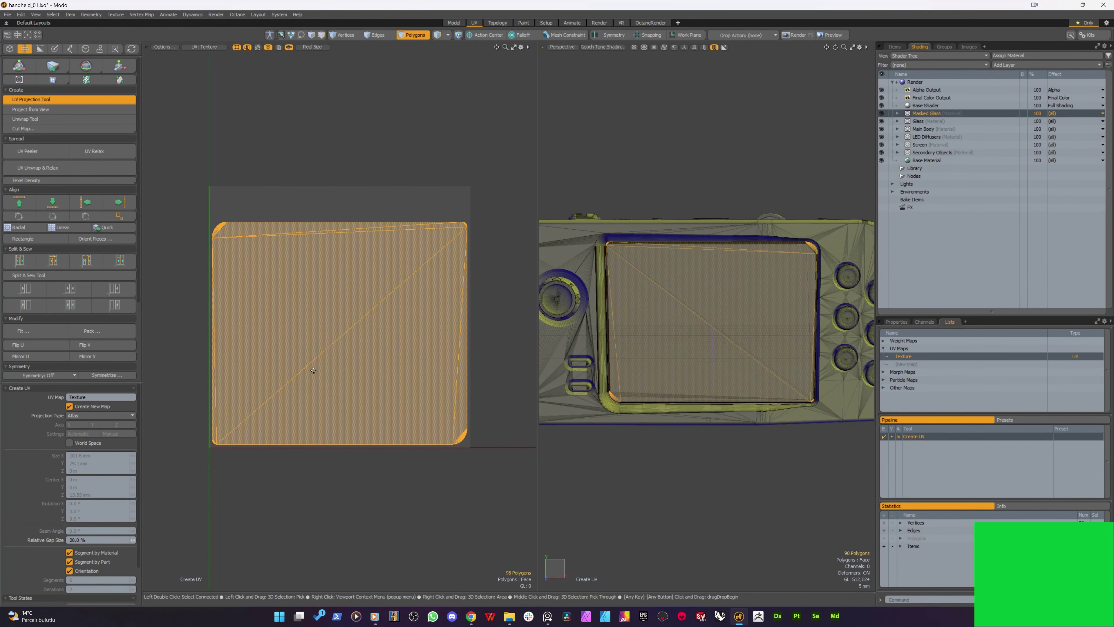
scroll(649, 371, up, 4)
alt+drag(649, 372, 640, 358)
scroll(287, 368, down, 5)
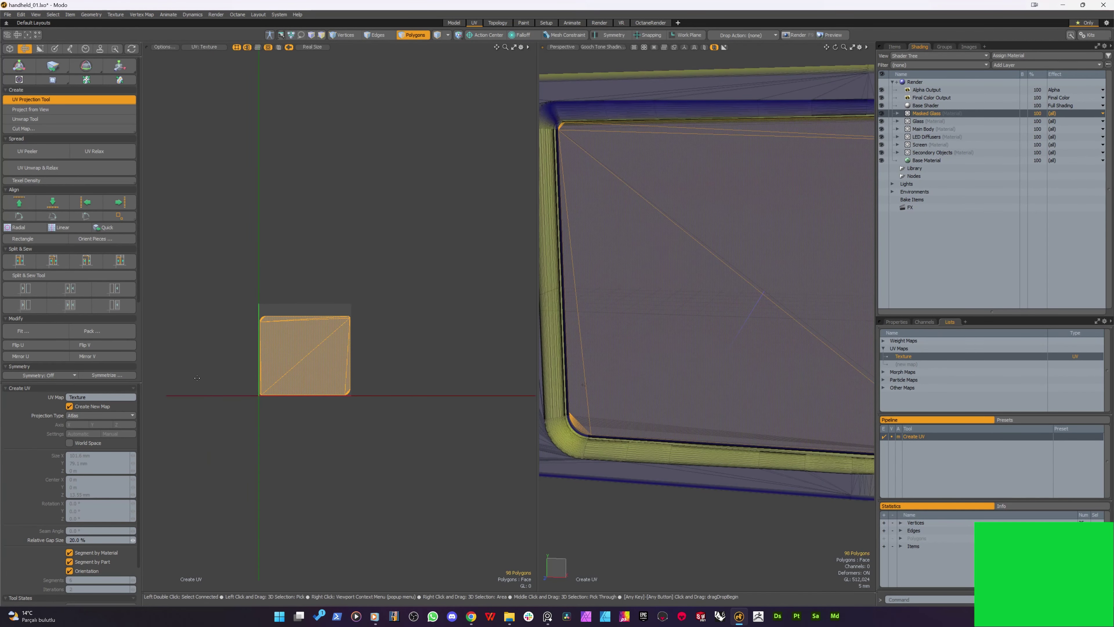
scroll(285, 369, up, 3)
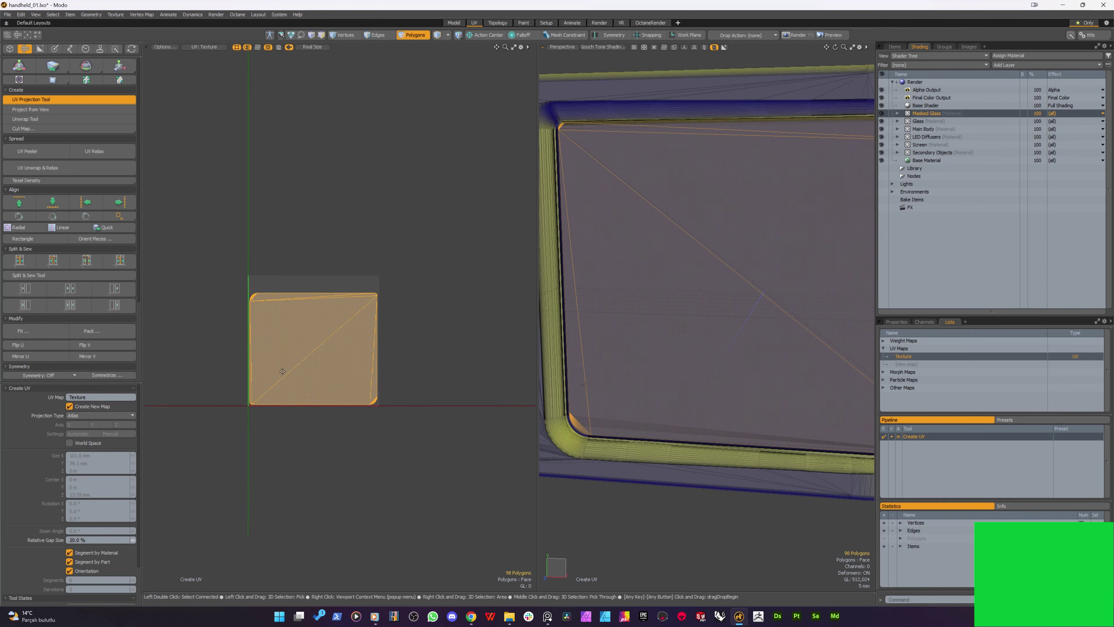
key(space)
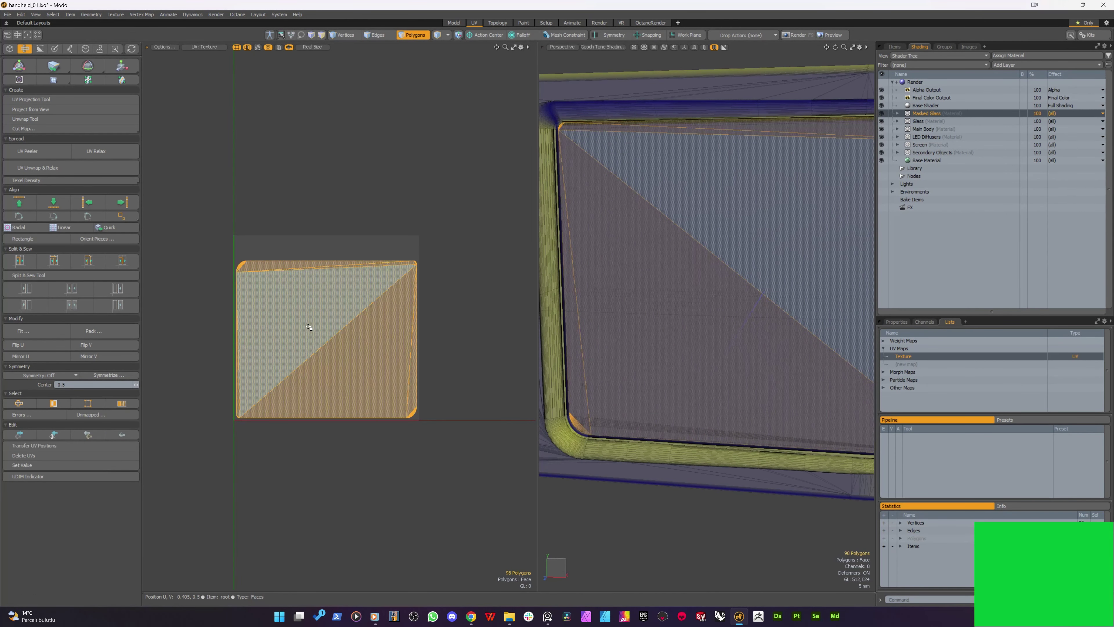
Fit the Masked Glass UVs to the UV tile with their proportions kept and clear the polygon selection
click(27, 330)
click(558, 398)
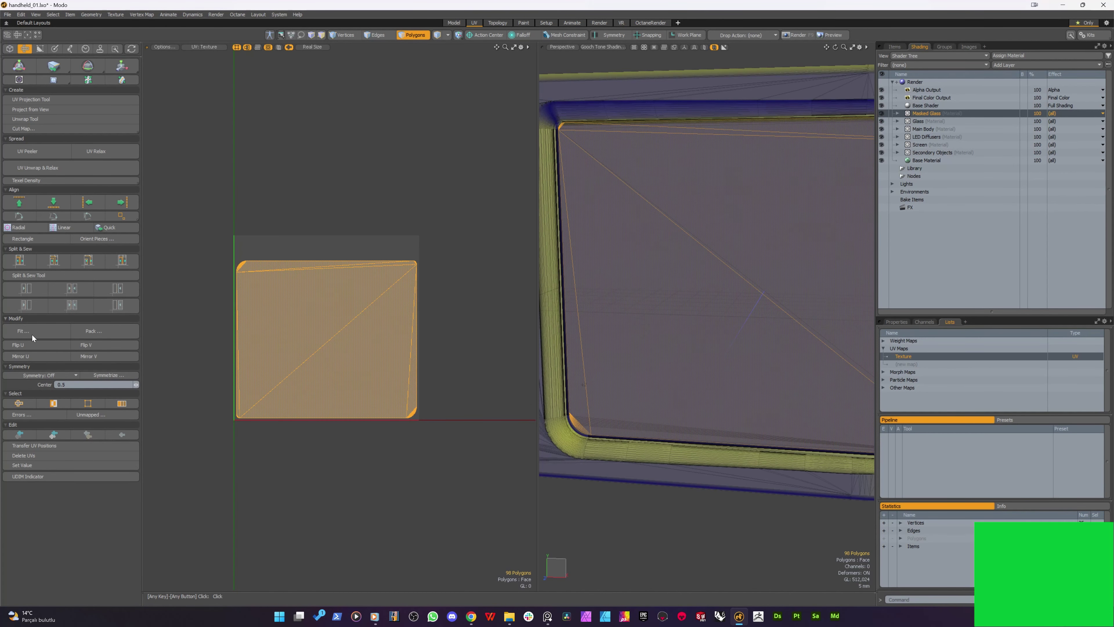
key(ctrl+z)
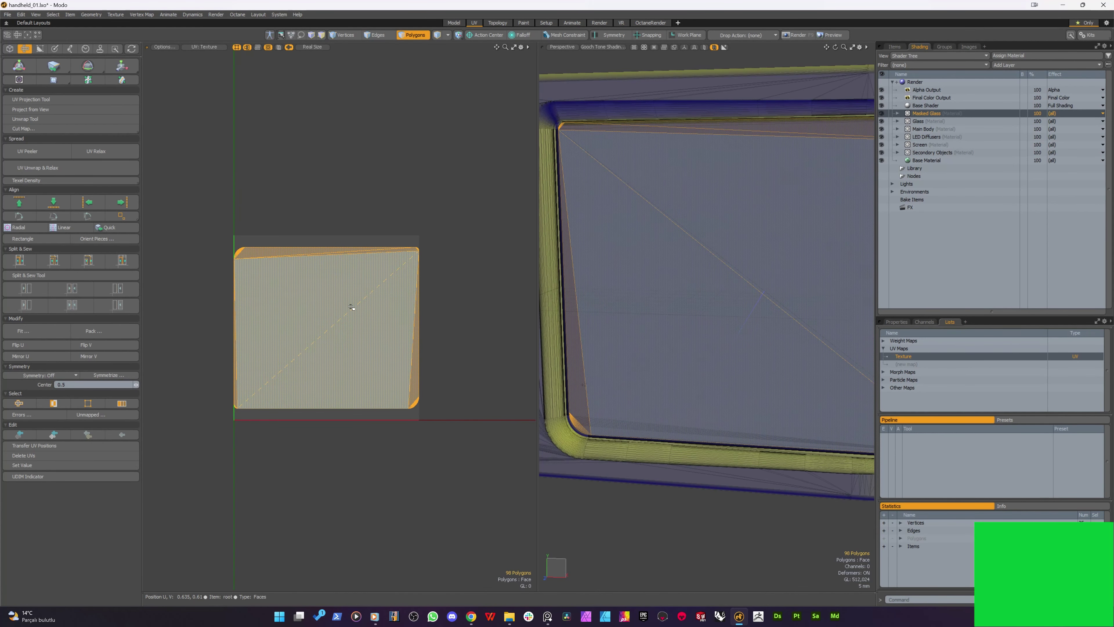
click(319, 447)
key(a)
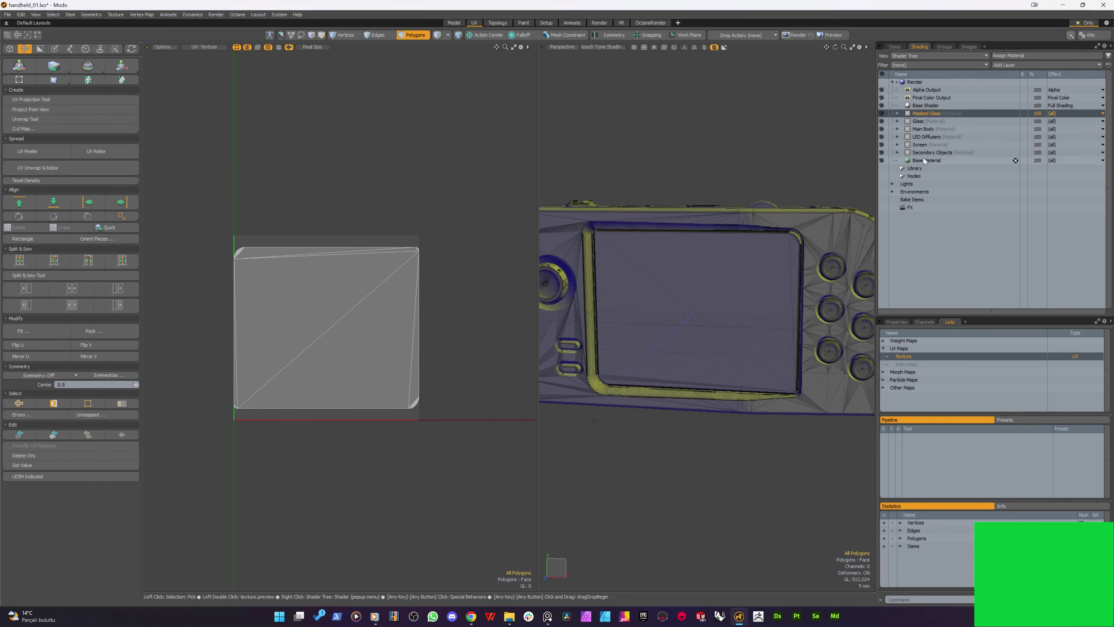
Reselect the Masked Glass polygons through their material, and replace that selection with the polygons of the Glass material
key(4)
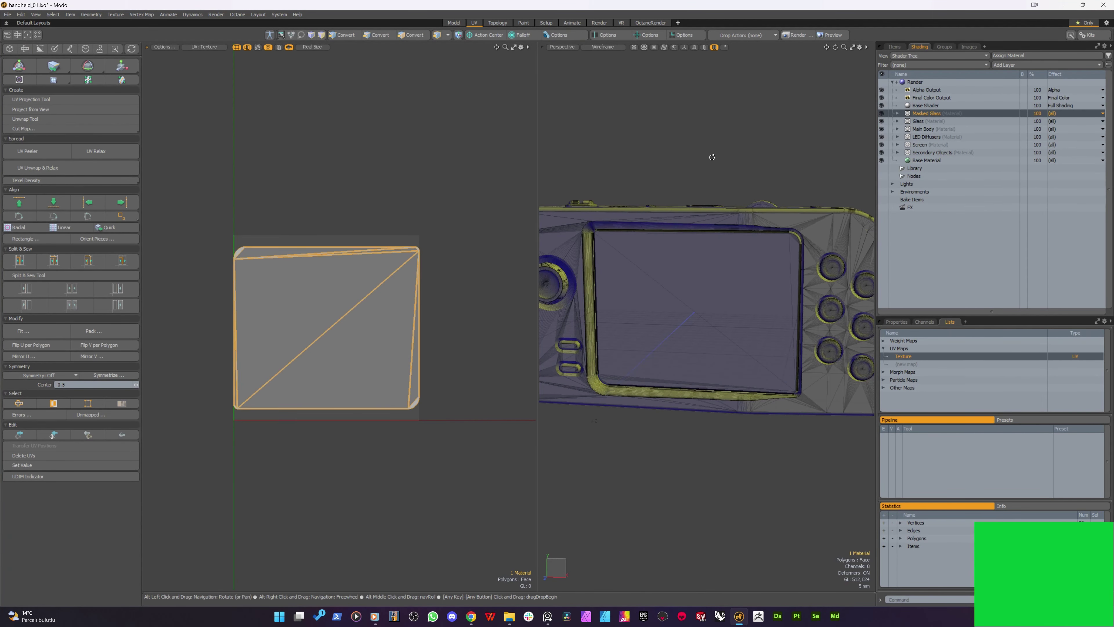
key(alt+3)
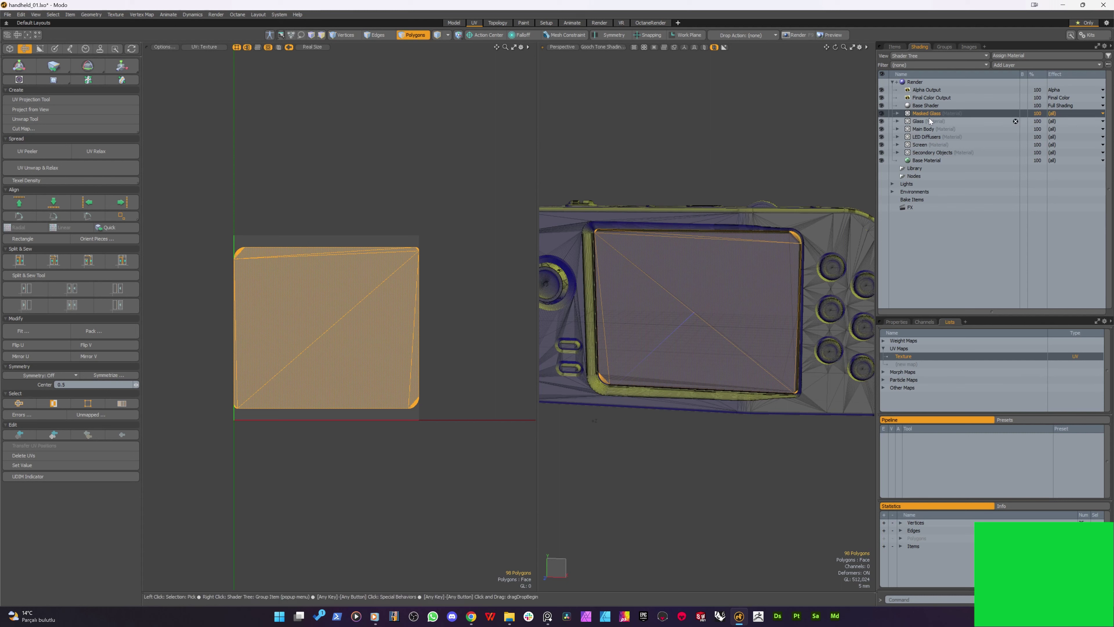
click(920, 122)
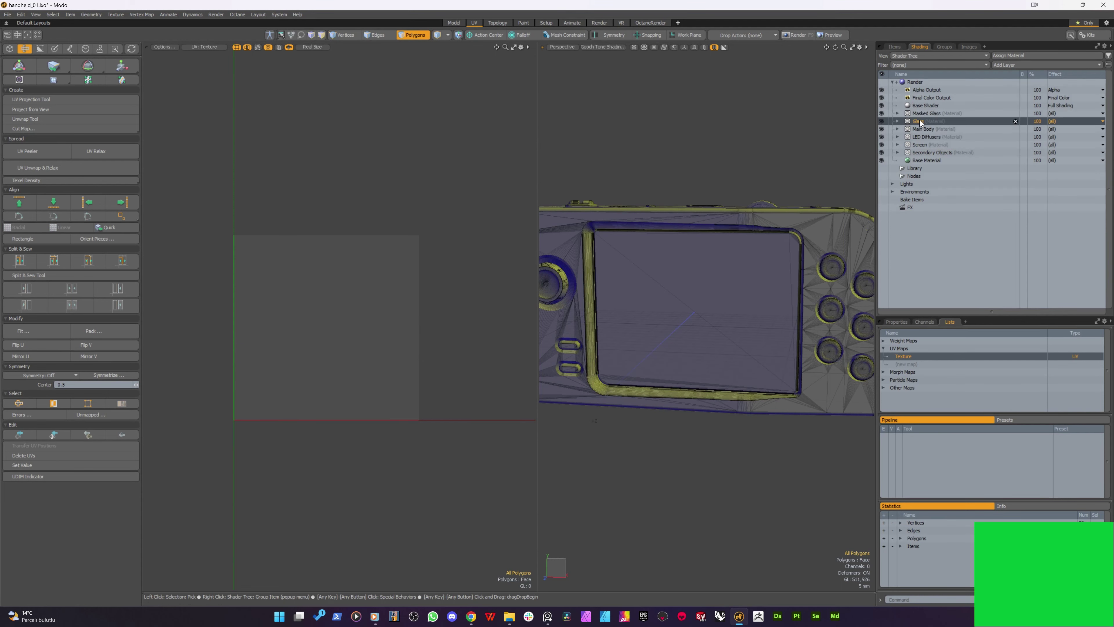
key(4)
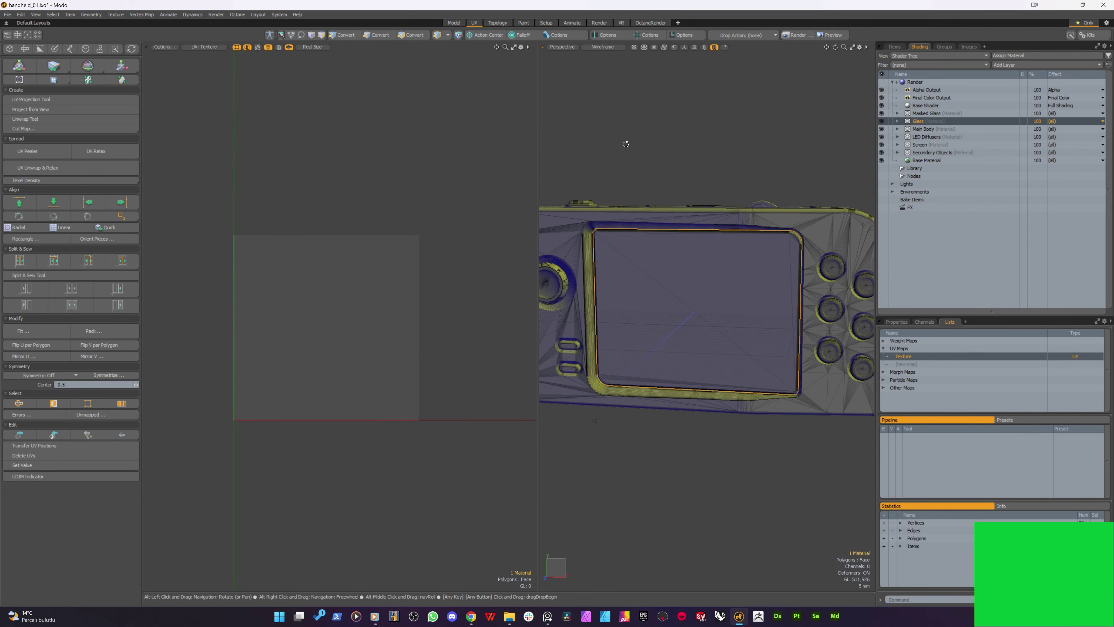
key(alt+3)
Create UVs for the selected Glass polygons in the Texture map with the UV Projection Tool
click(39, 100)
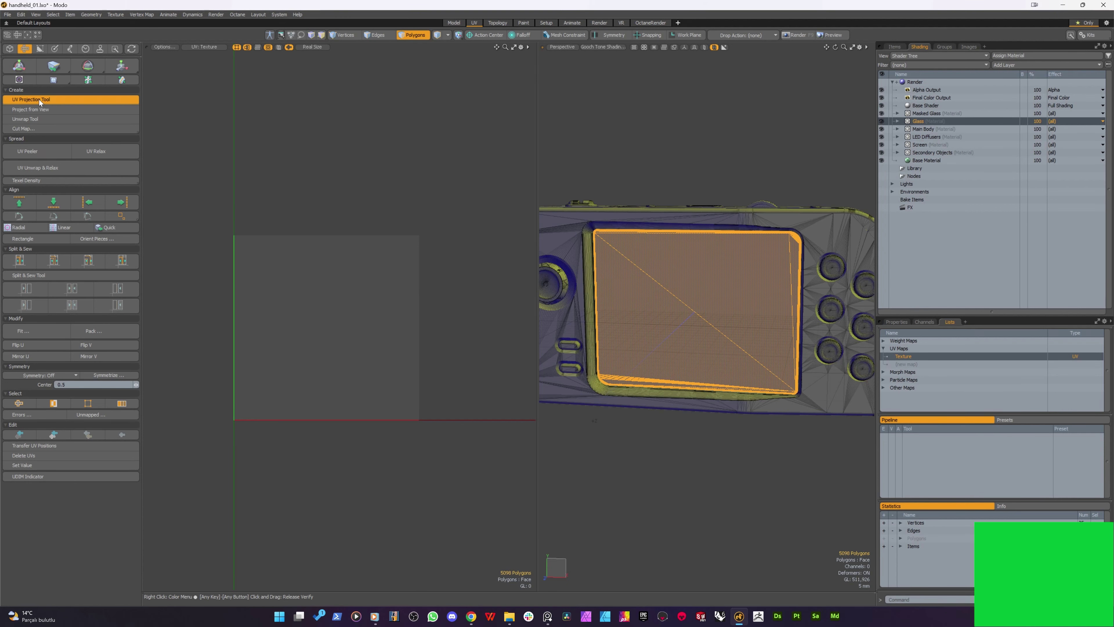
click(353, 292)
key(space)
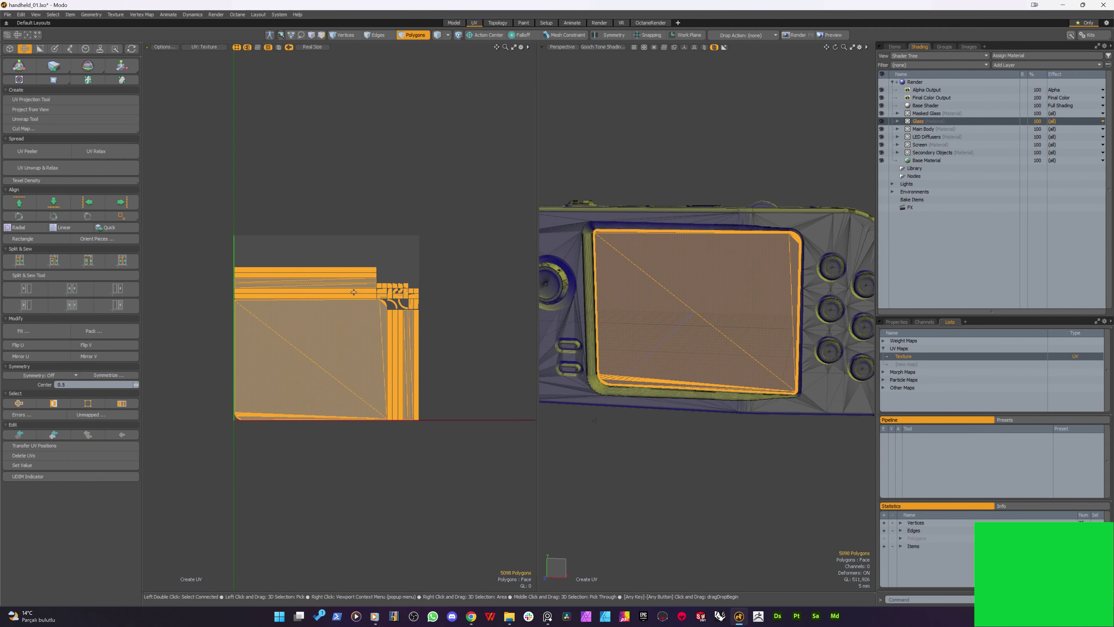
Examine the Glass UV islands alongside the rounded edge polygons of the display glass on the model
scroll(327, 333, up, 3)
scroll(739, 239, up, 10)
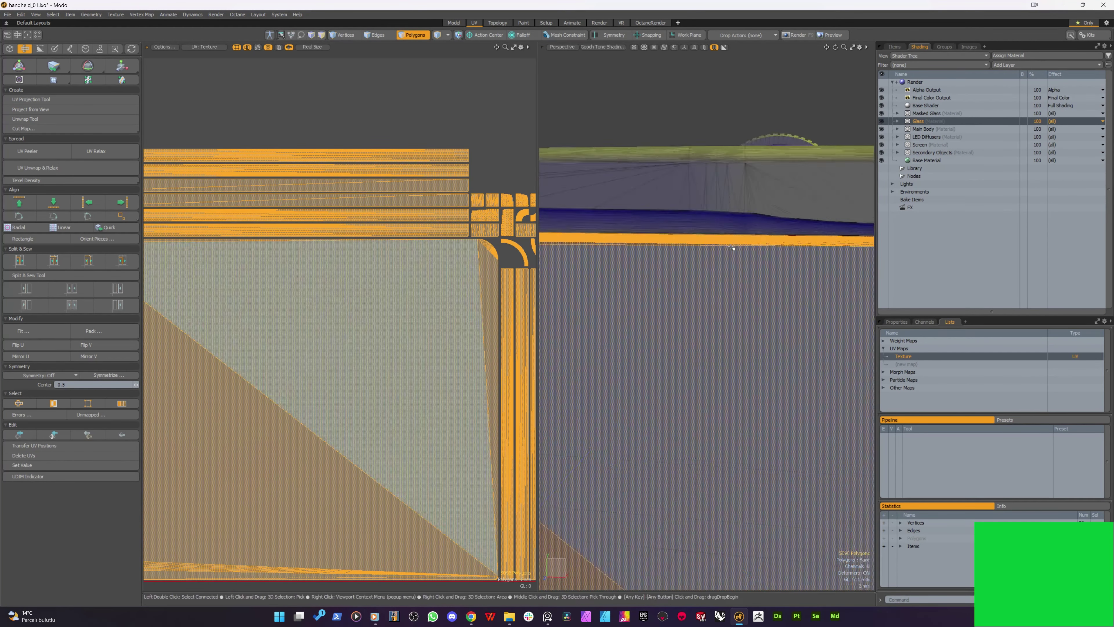
alt+drag(728, 255, 683, 272)
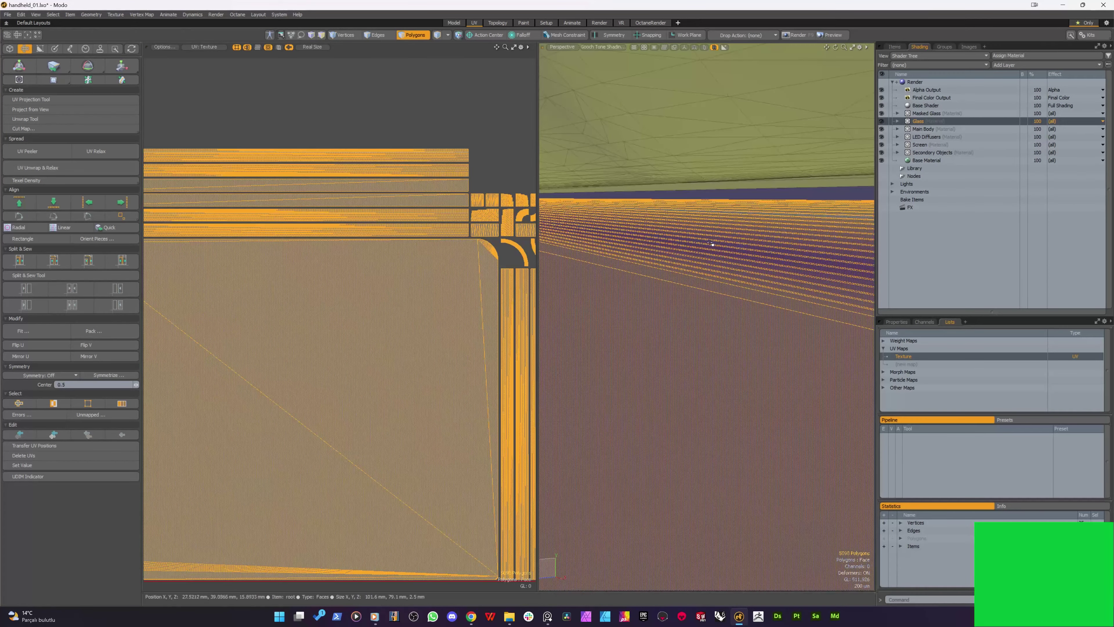
scroll(457, 277, down, 4)
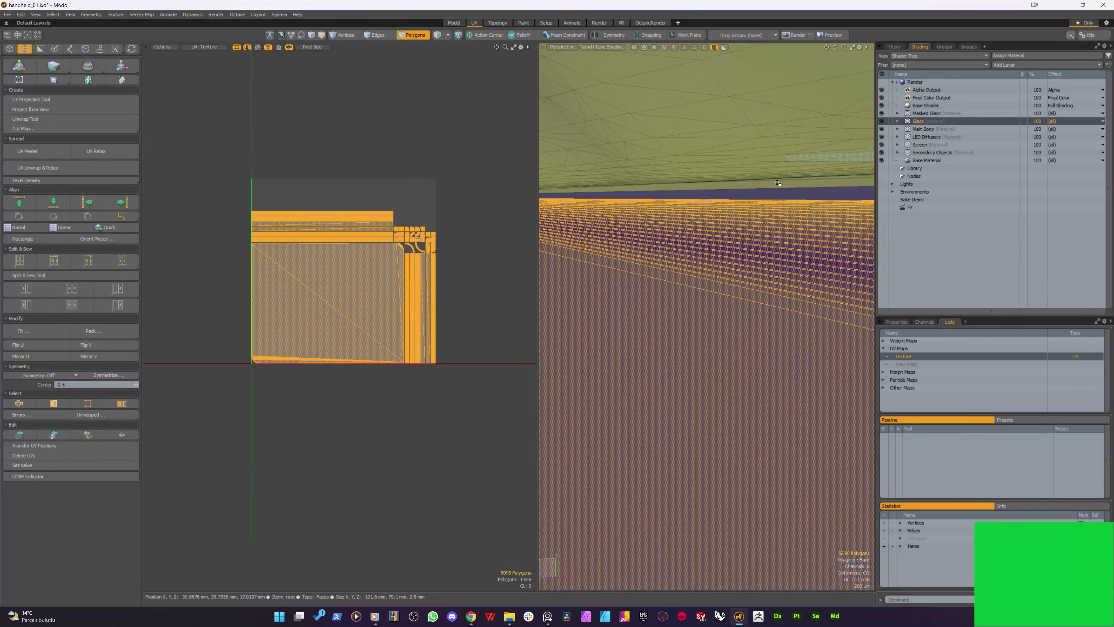
scroll(424, 291, down, 3)
scroll(410, 293, up, 5)
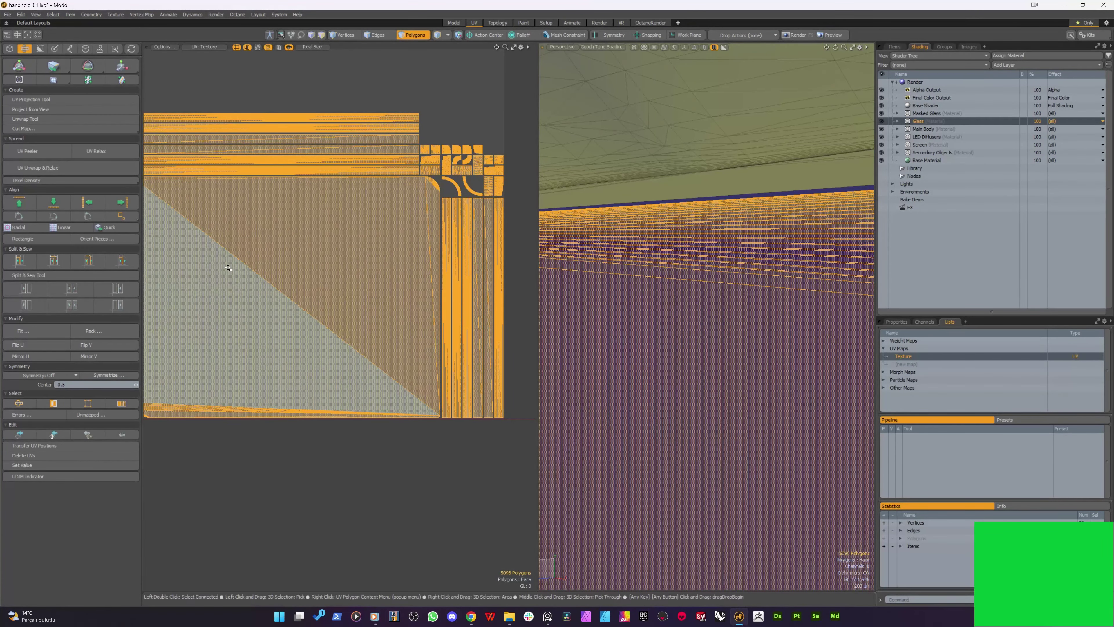
Reselect the polygons of the Glass material and hide them in the scene
scroll(229, 325, down, 3)
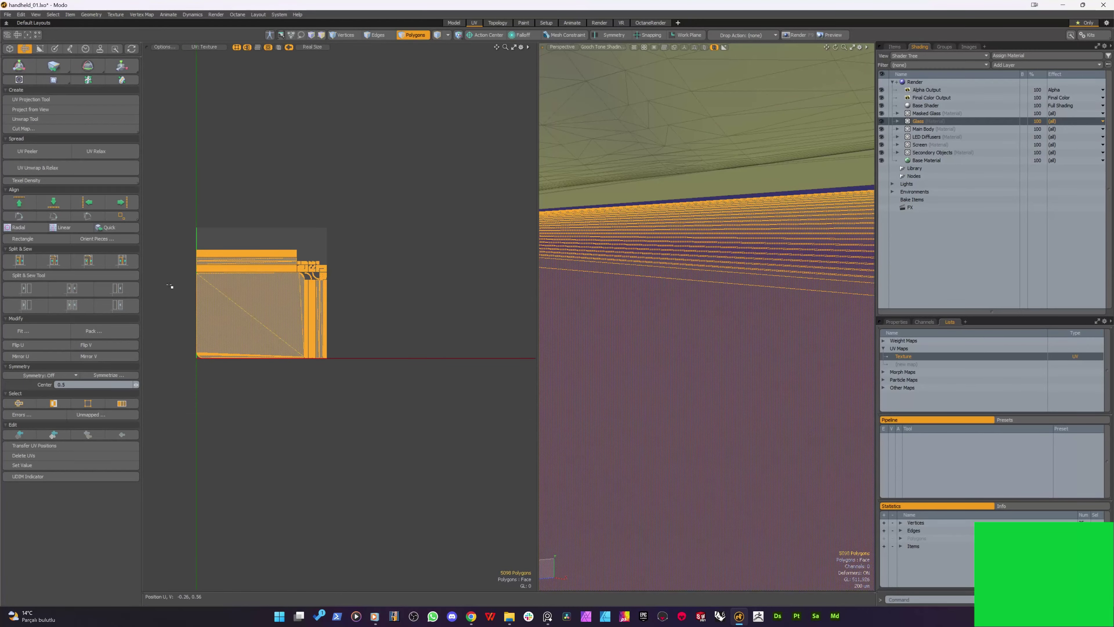
scroll(227, 276, up, 2)
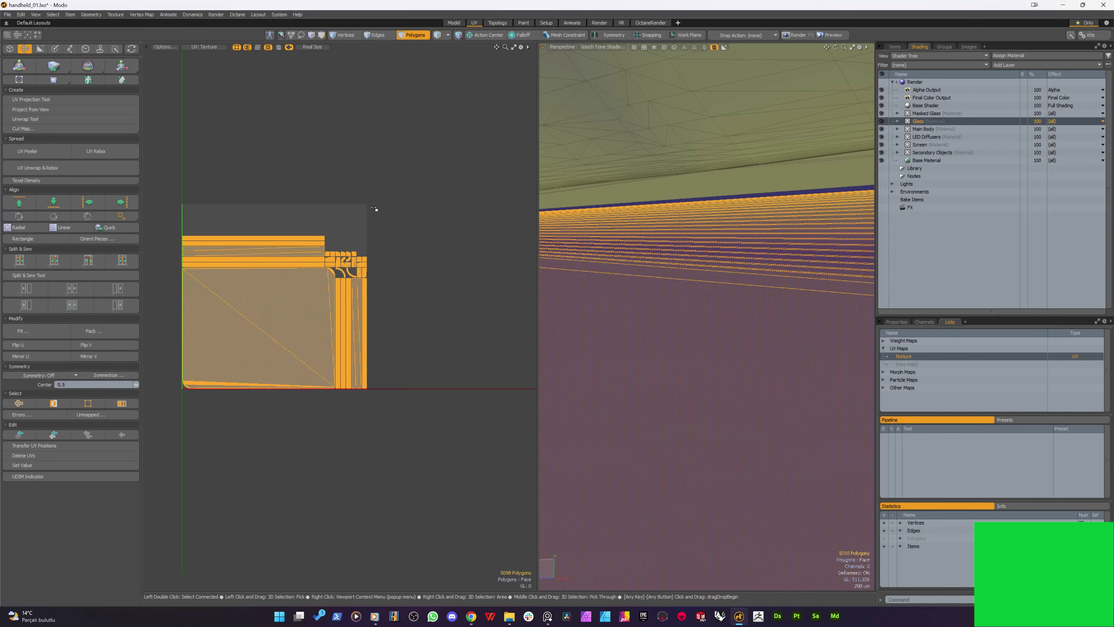
click(425, 125)
click(929, 129)
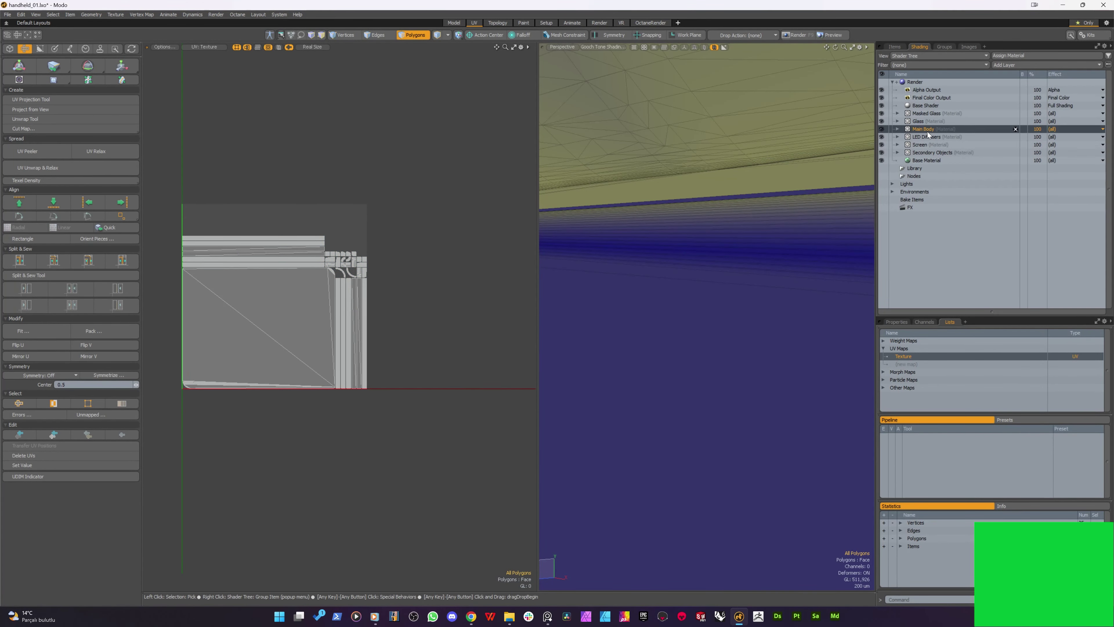
scroll(778, 375, down, 5)
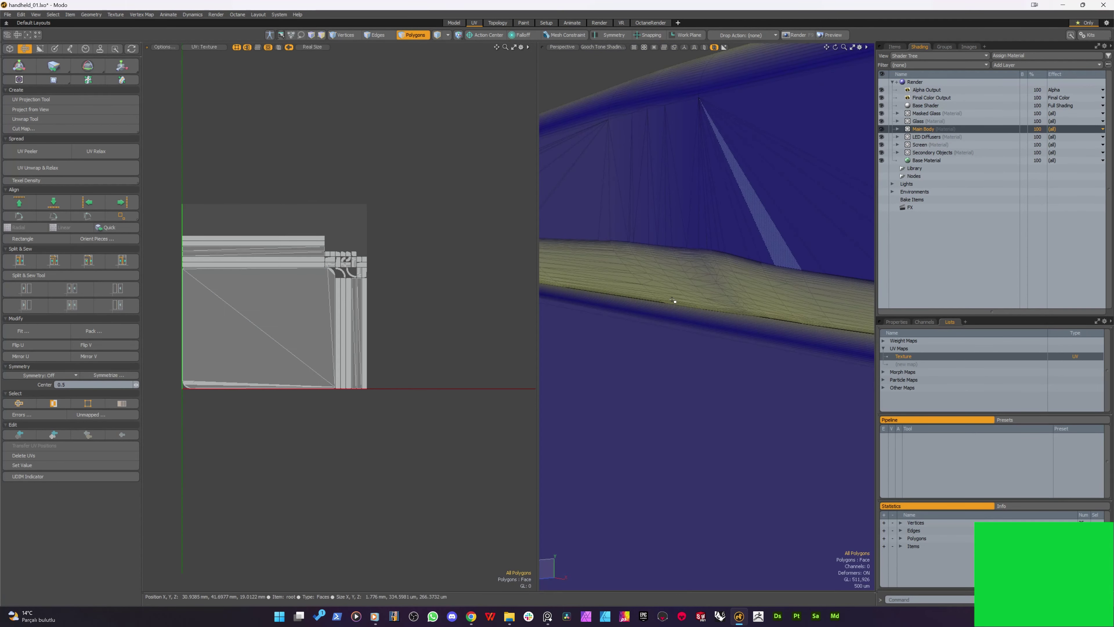
click(915, 131)
double_click(918, 120)
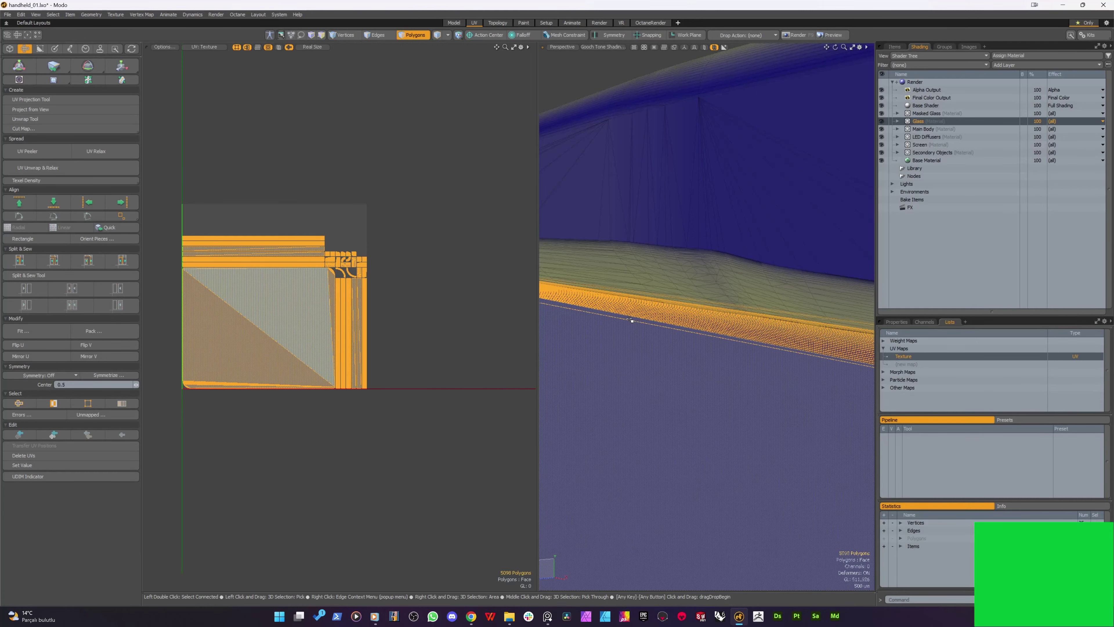
key(Delete)
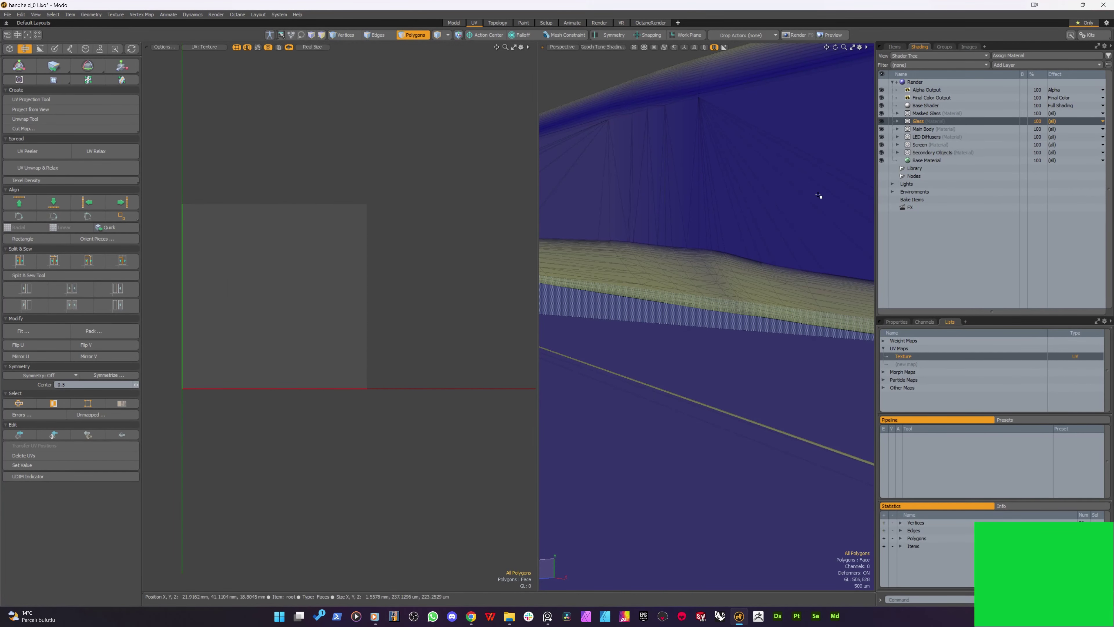
Create UVs for the Main Body polygons in the Texture map with the UV Projection Tool, and hide those polygons
click(926, 128)
key(a)
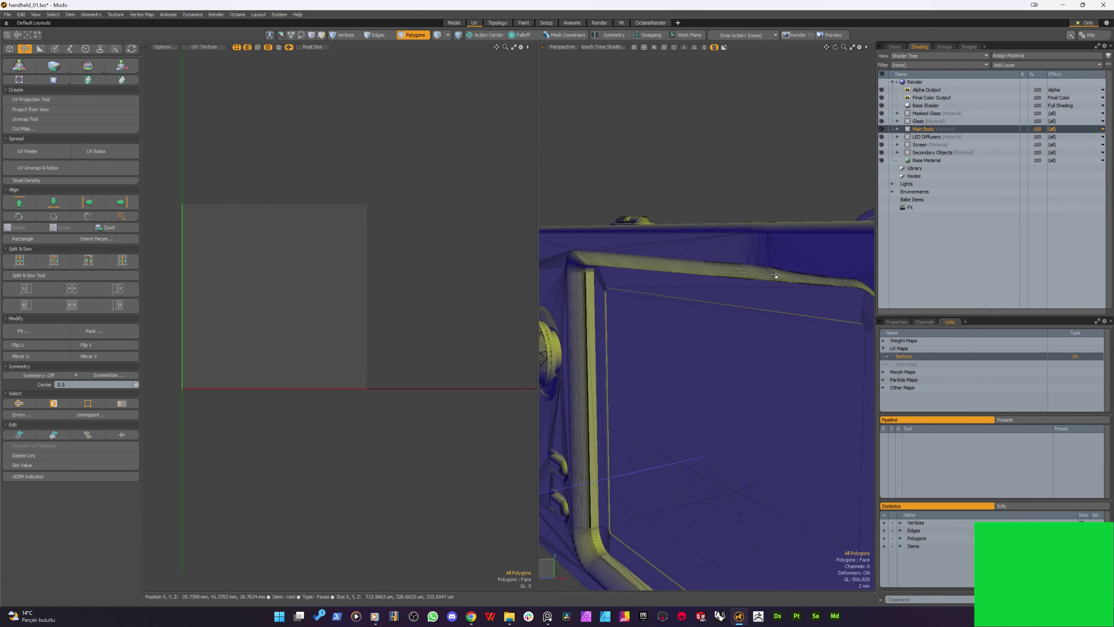
key(4)
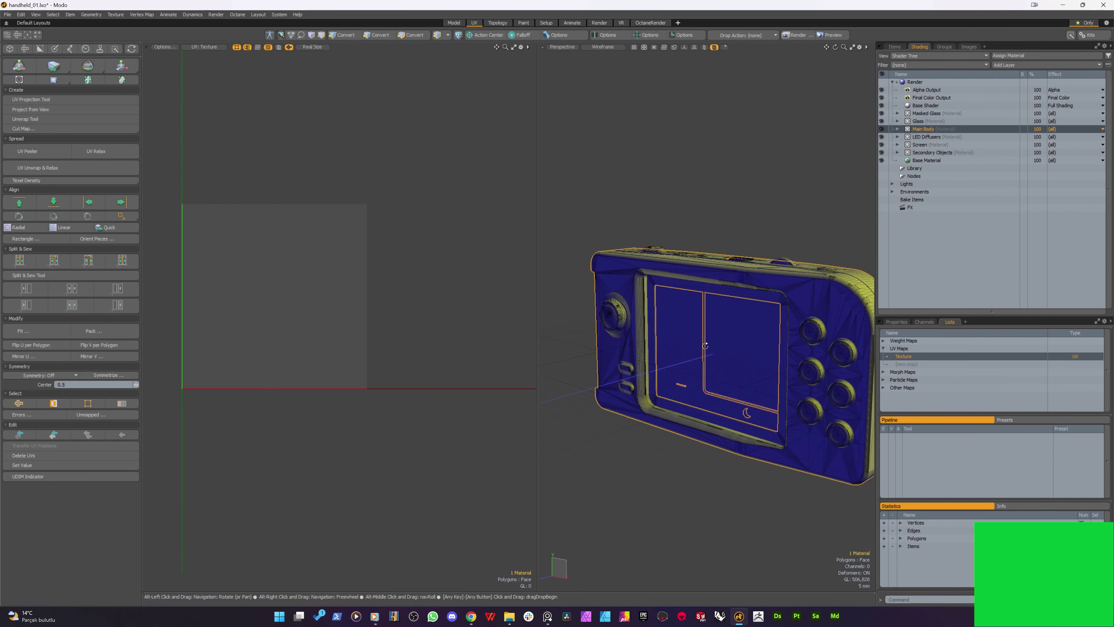
key(alt+3)
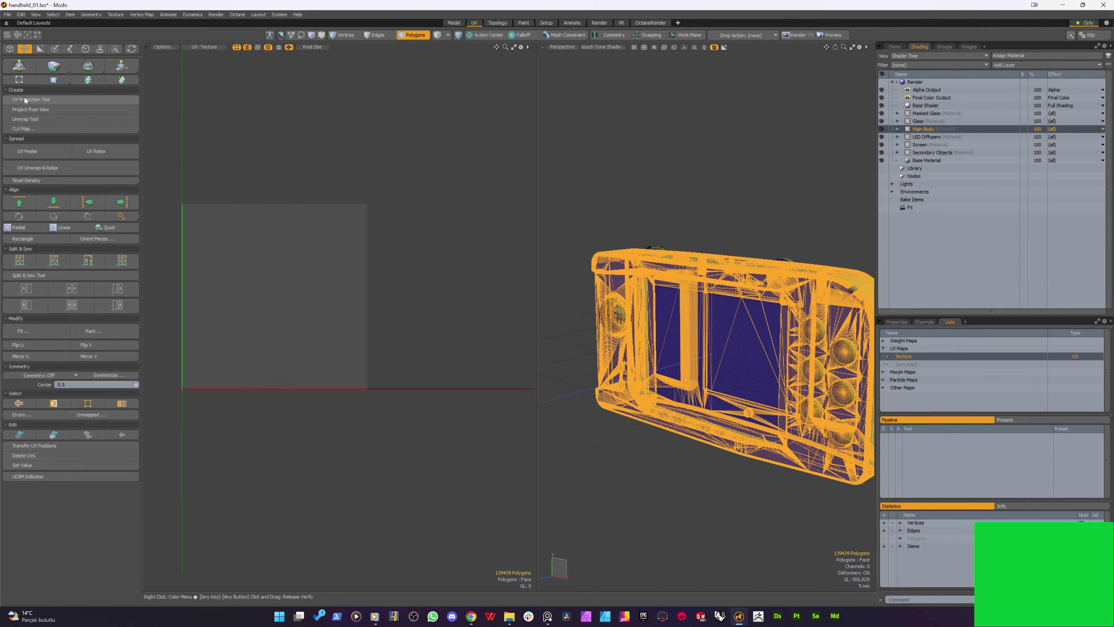
click(30, 100)
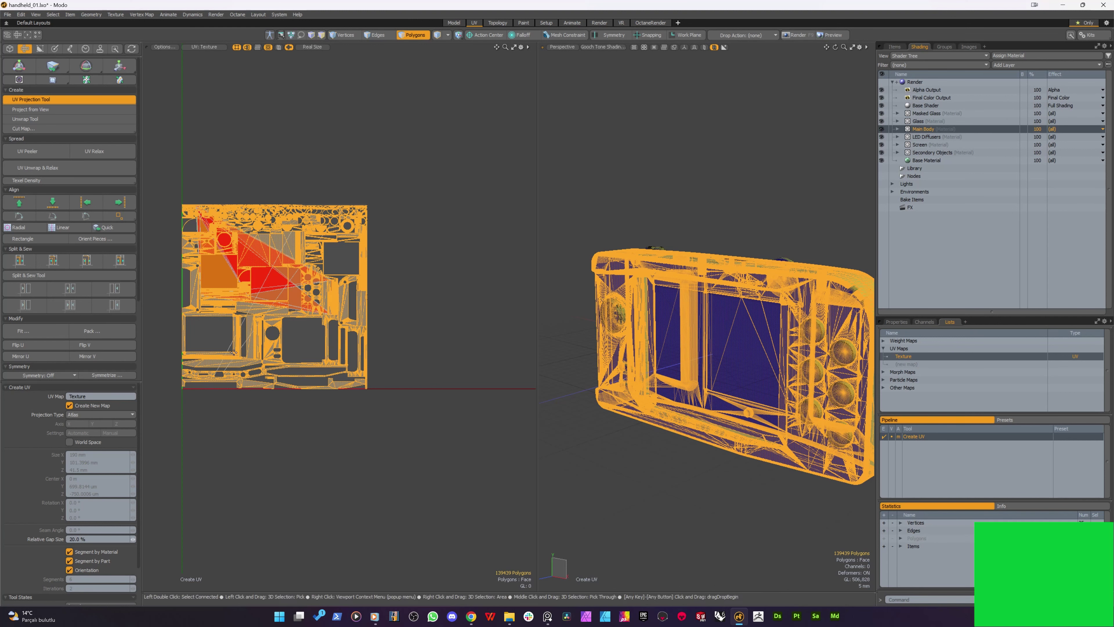
key(a)
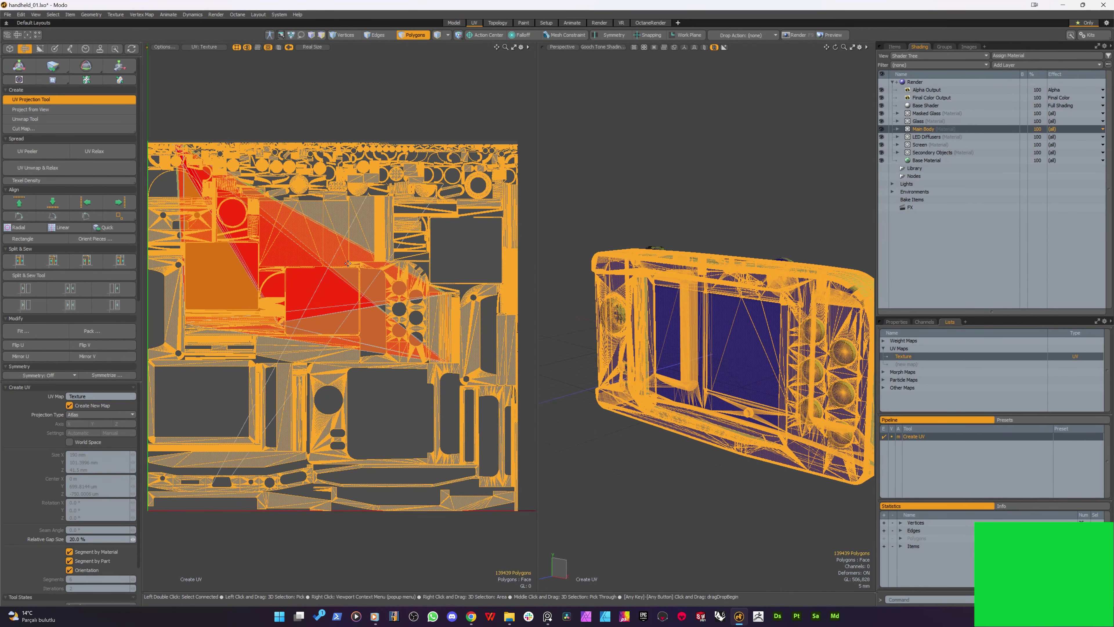
key(space)
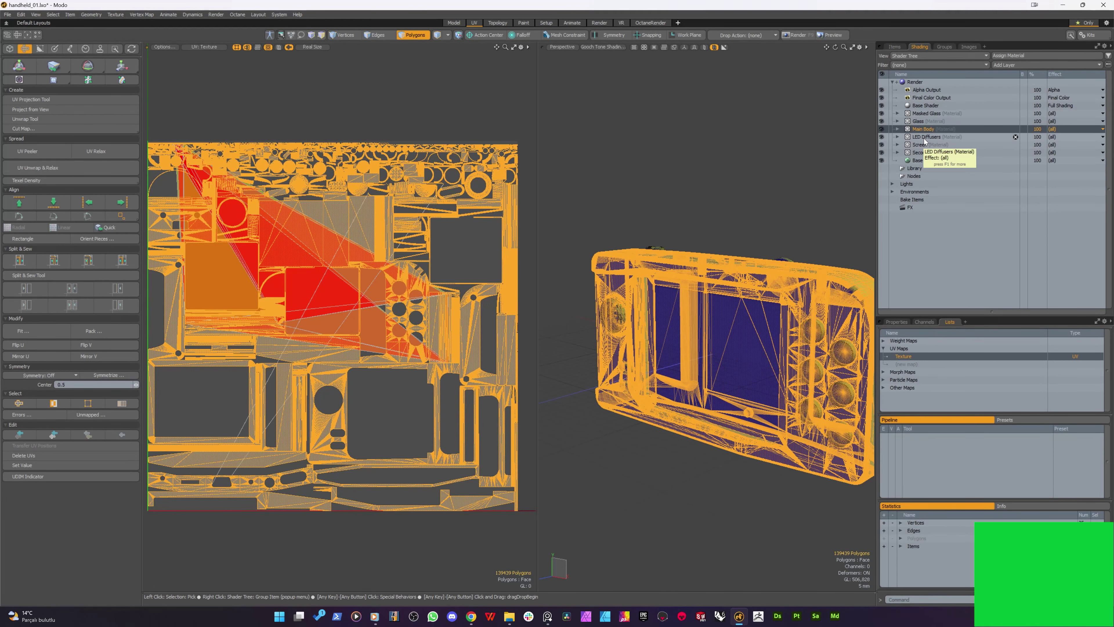
key(h)
alt+shift+drag(758, 180, 747, 184)
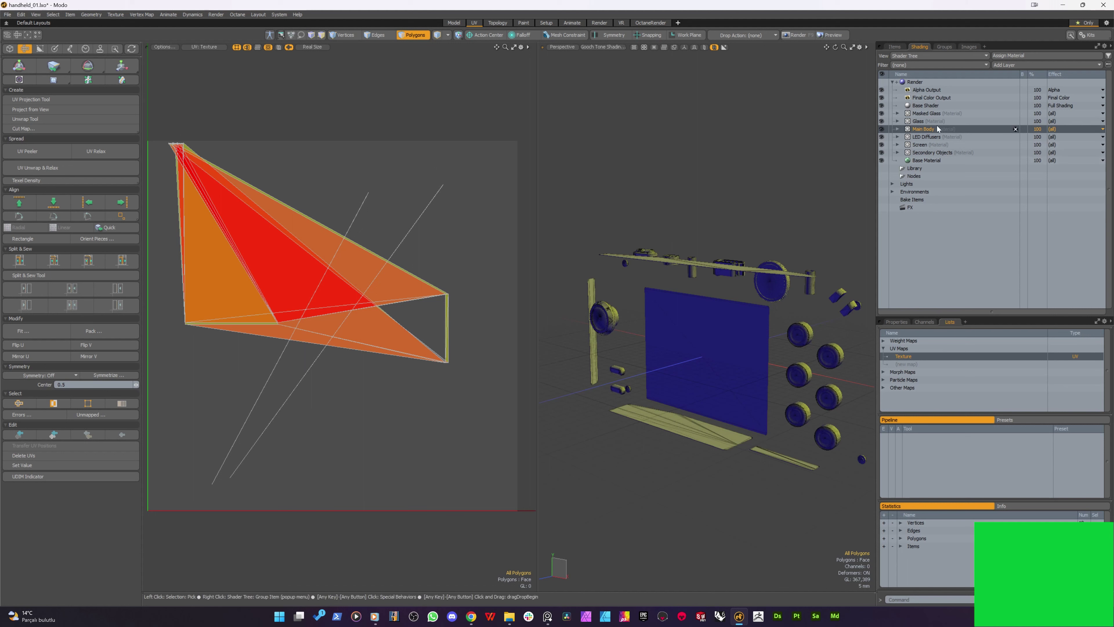
Create UVs for the LED Diffusers polygons in the Texture map with the UV Projection Tool, and hide those polygons
click(921, 137)
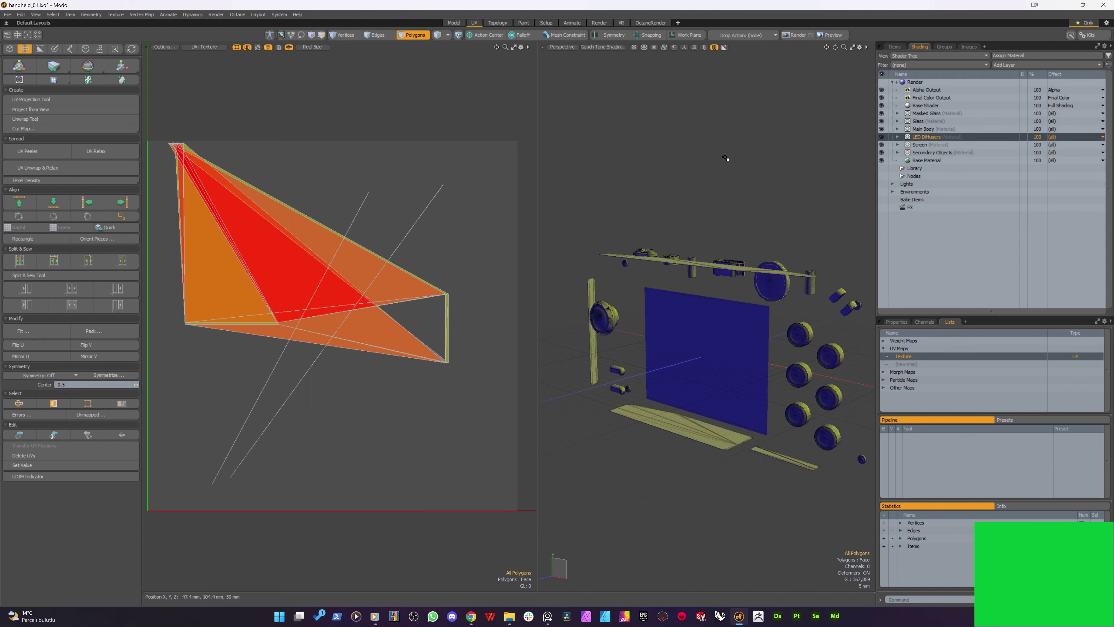
key(alt)
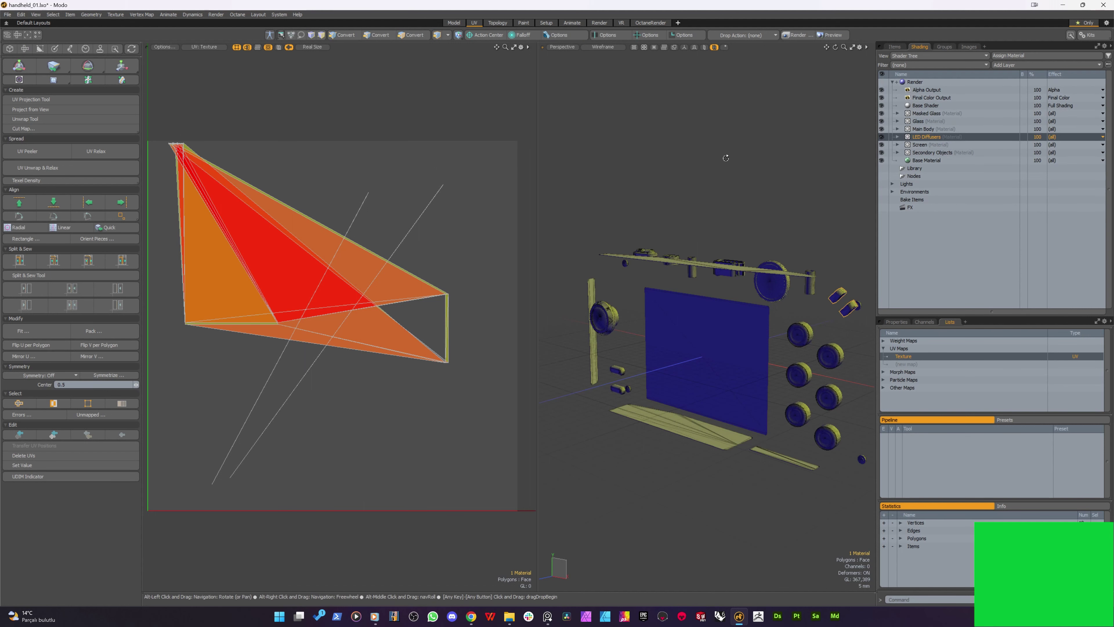
key(3)
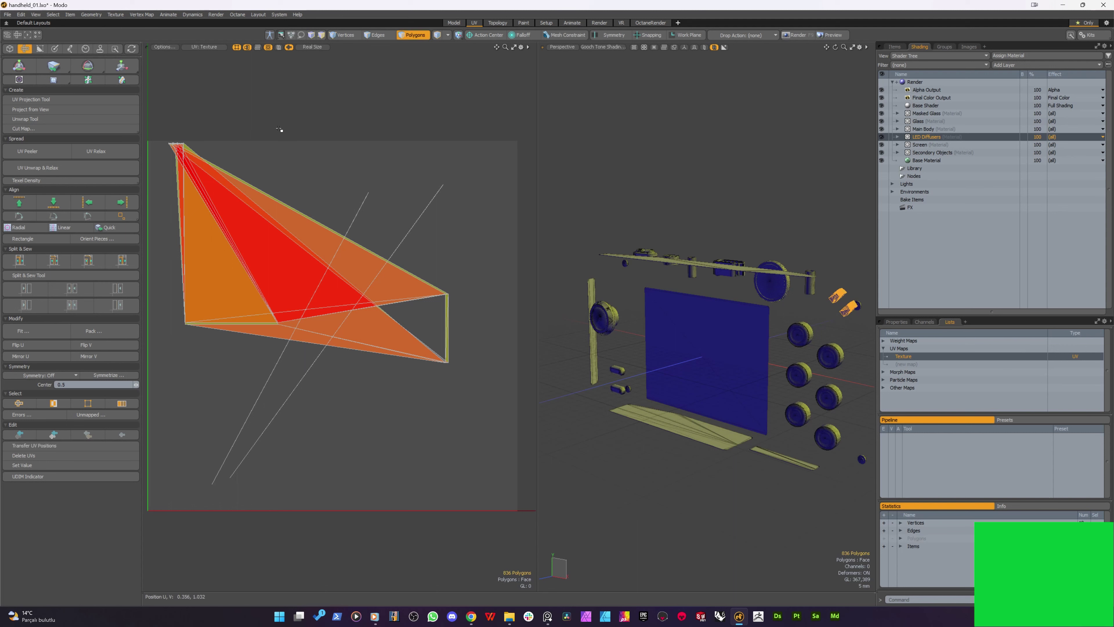
click(52, 99)
click(402, 303)
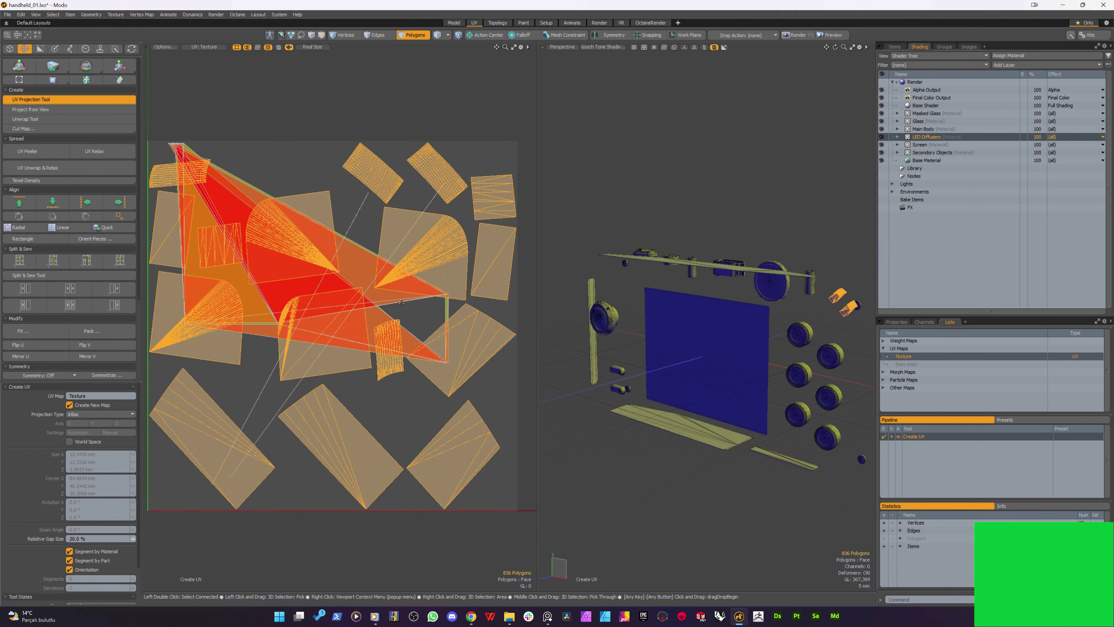
key(space)
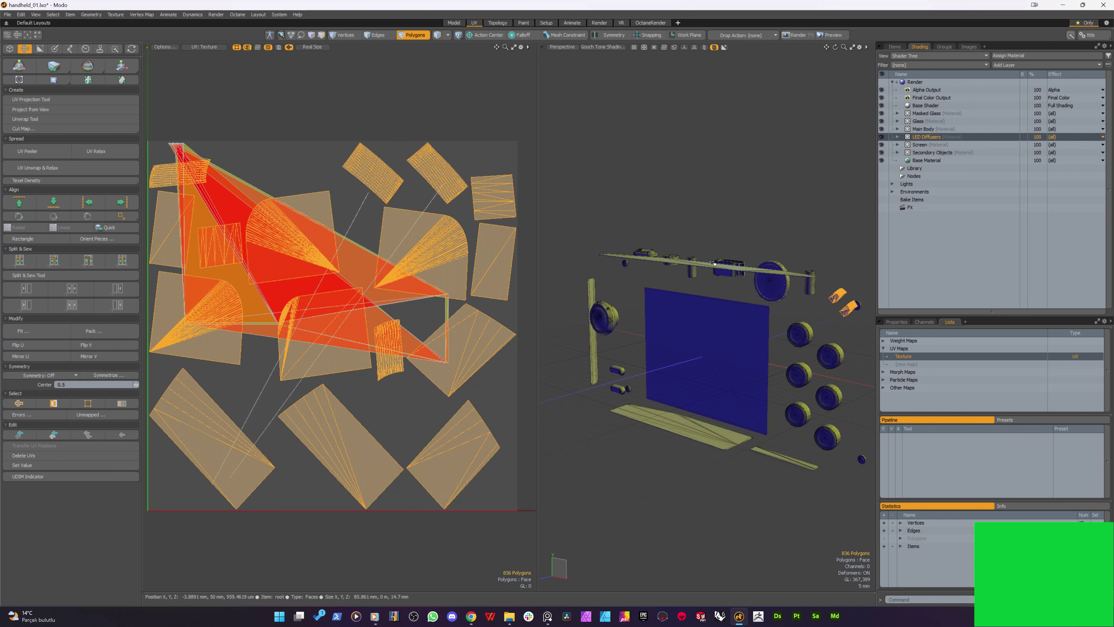
key(h)
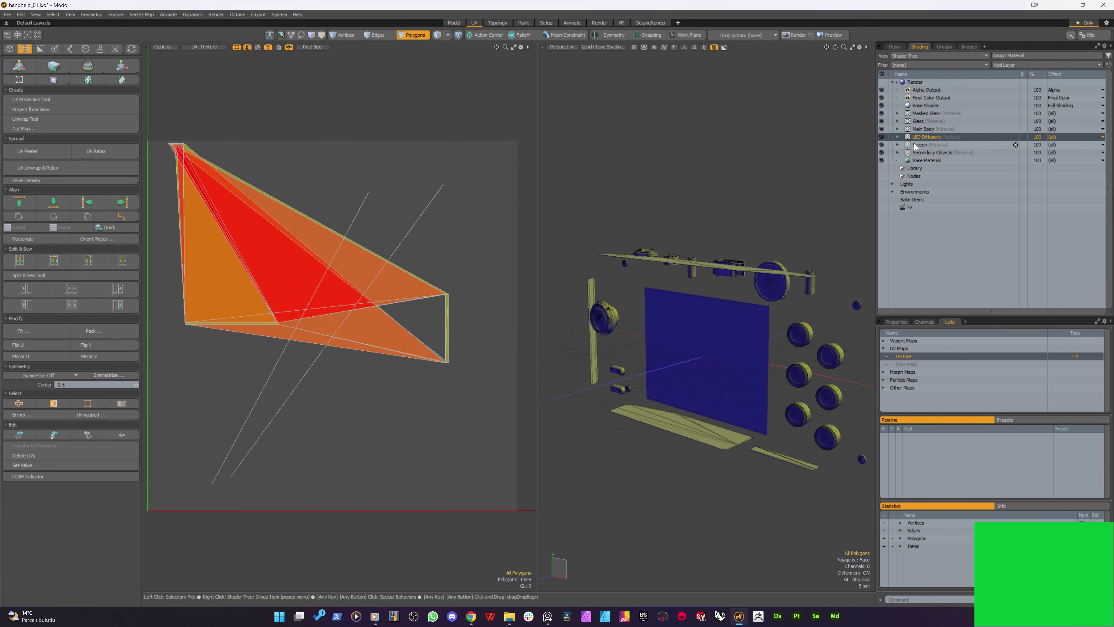
Create UVs for the Screen polygons in the Texture map with the UV Projection Tool using the Atlas projection type
click(917, 145)
key(3)
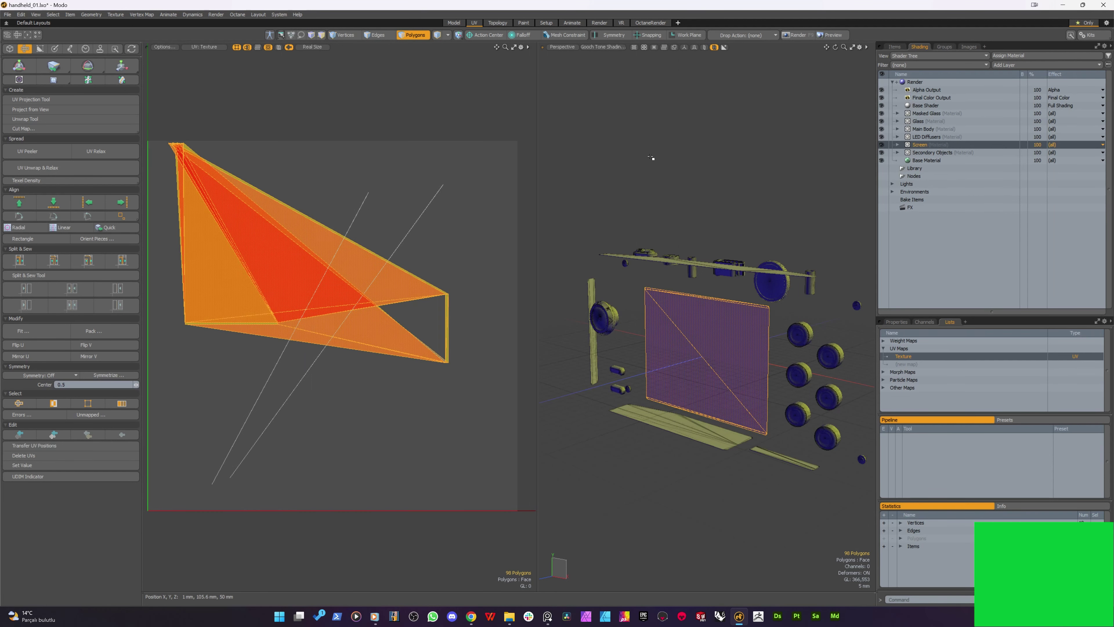
key(u)
click(348, 241)
scroll(352, 260, down, 2)
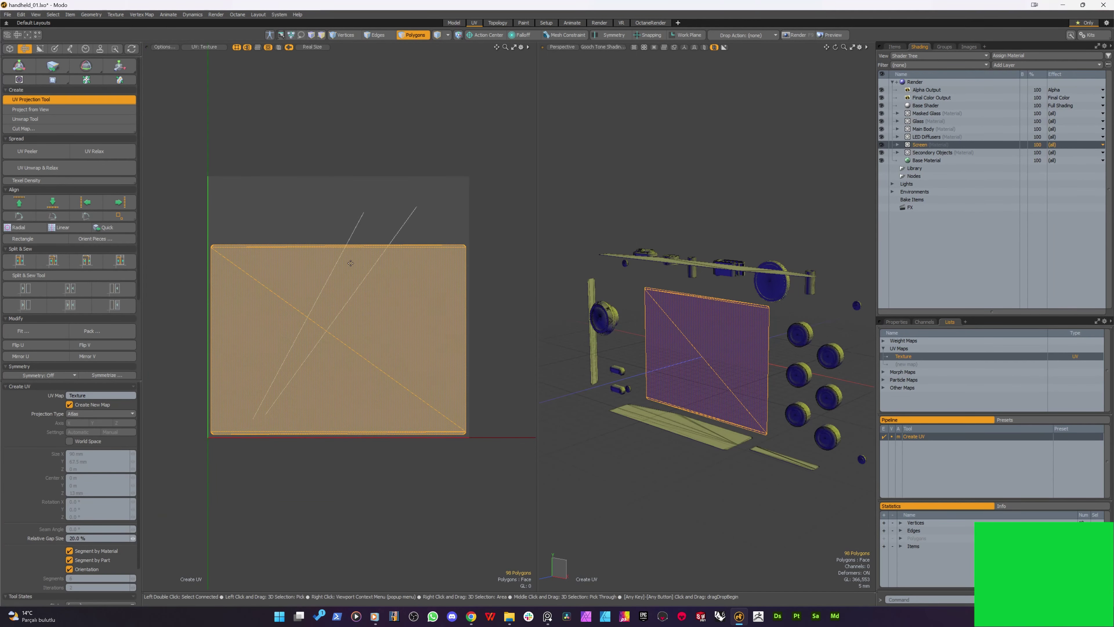
key(space)
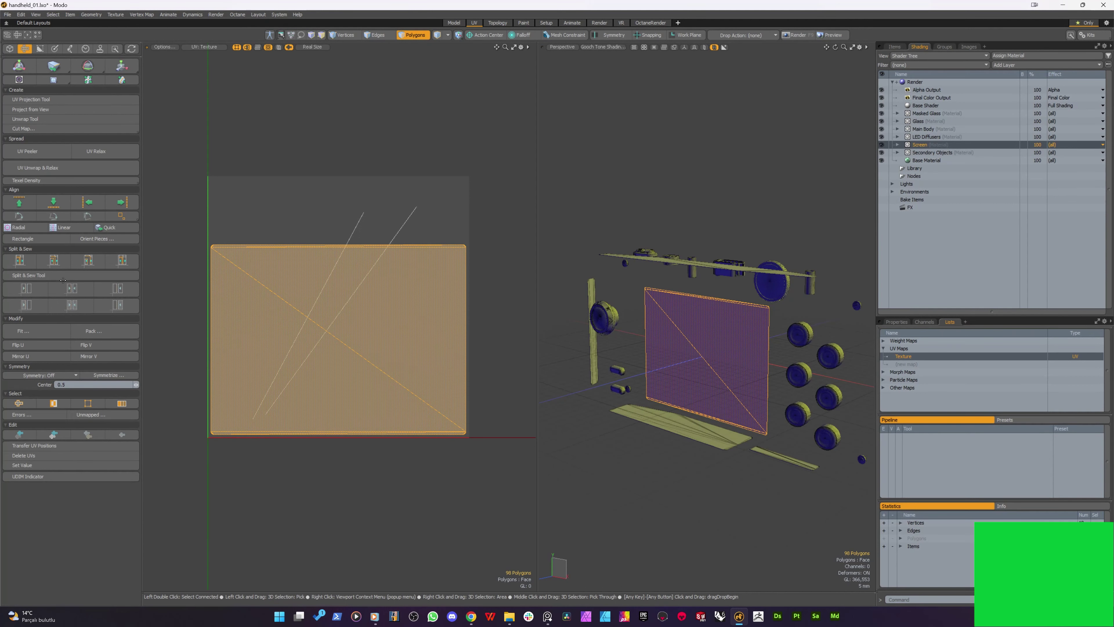
Fit the Screen UVs to the UV tile with their proportions kept, and hide the Screen polygons
click(31, 331)
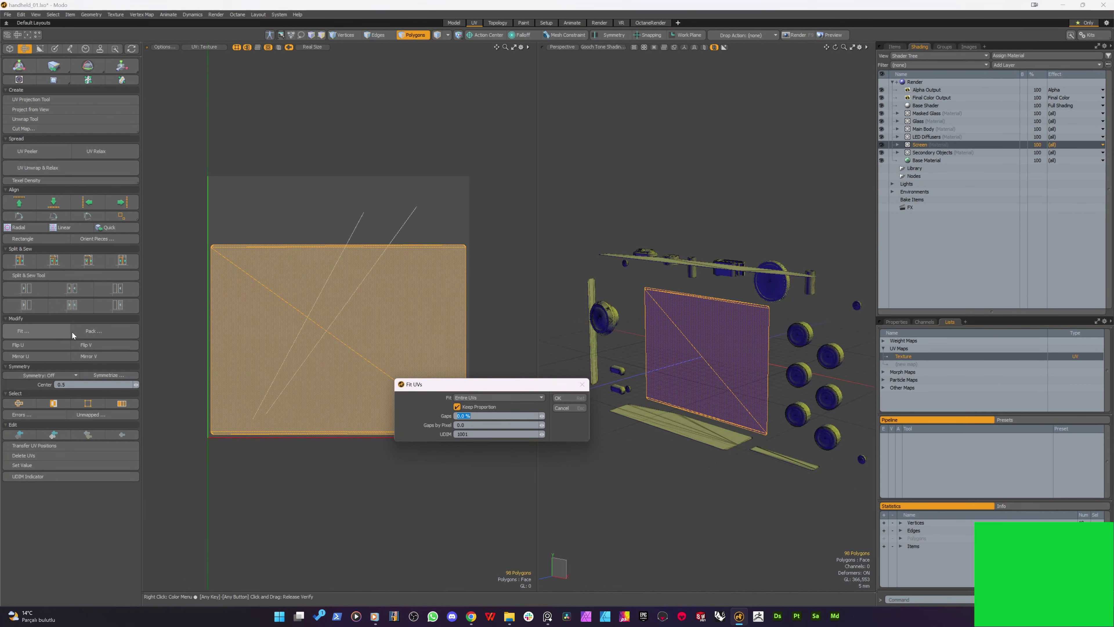
click(570, 398)
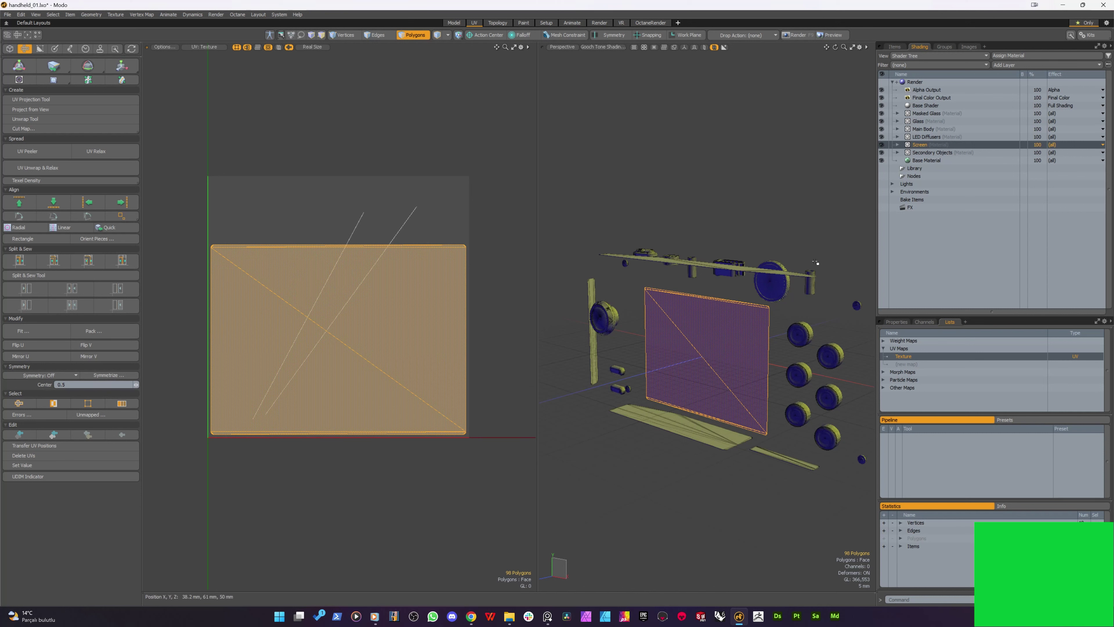
key(ctrl+z)
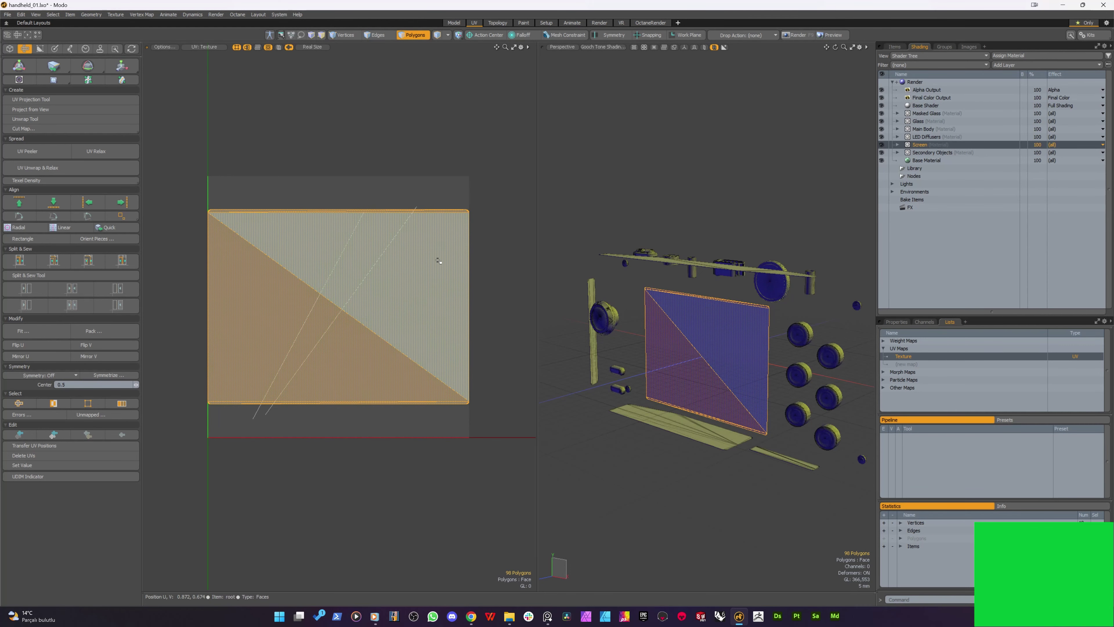
scroll(439, 261, up, 3)
scroll(475, 263, down, 3)
shift+click(473, 261)
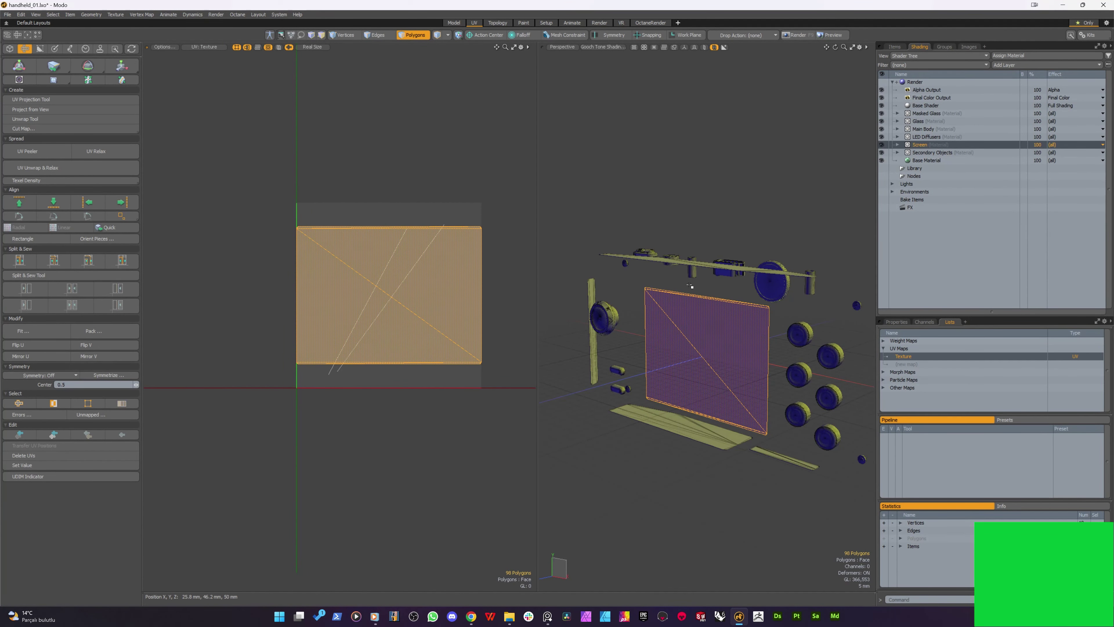
key(h)
scroll(602, 281, down, 4)
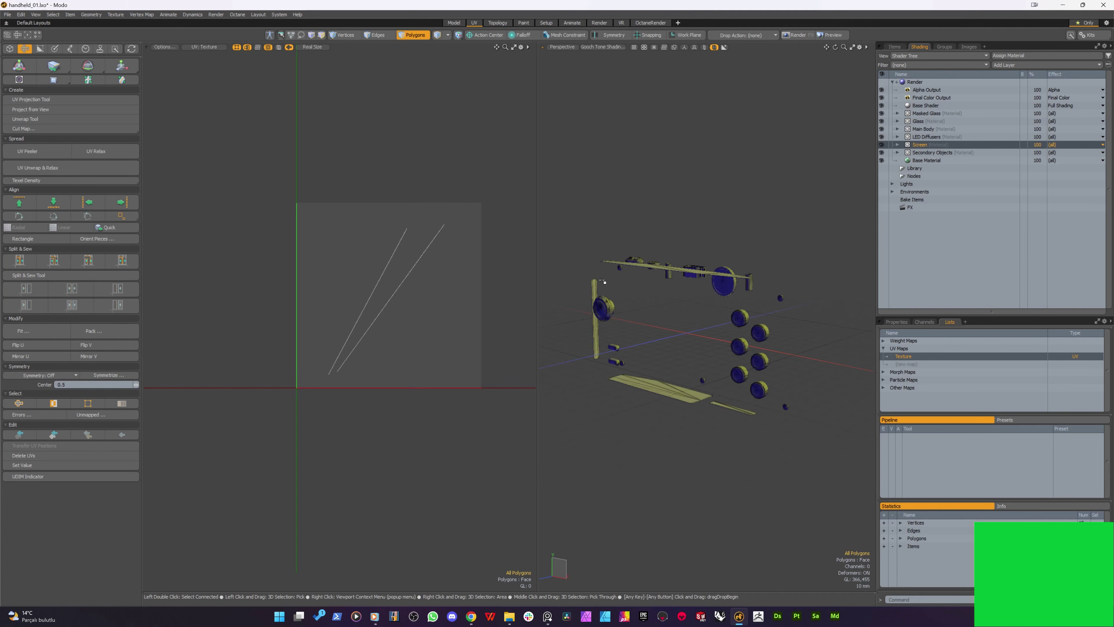
Create UVs for the Secondary Objects polygons in the Texture map with the UV Projection Tool and inspect their UV islands
key(5)
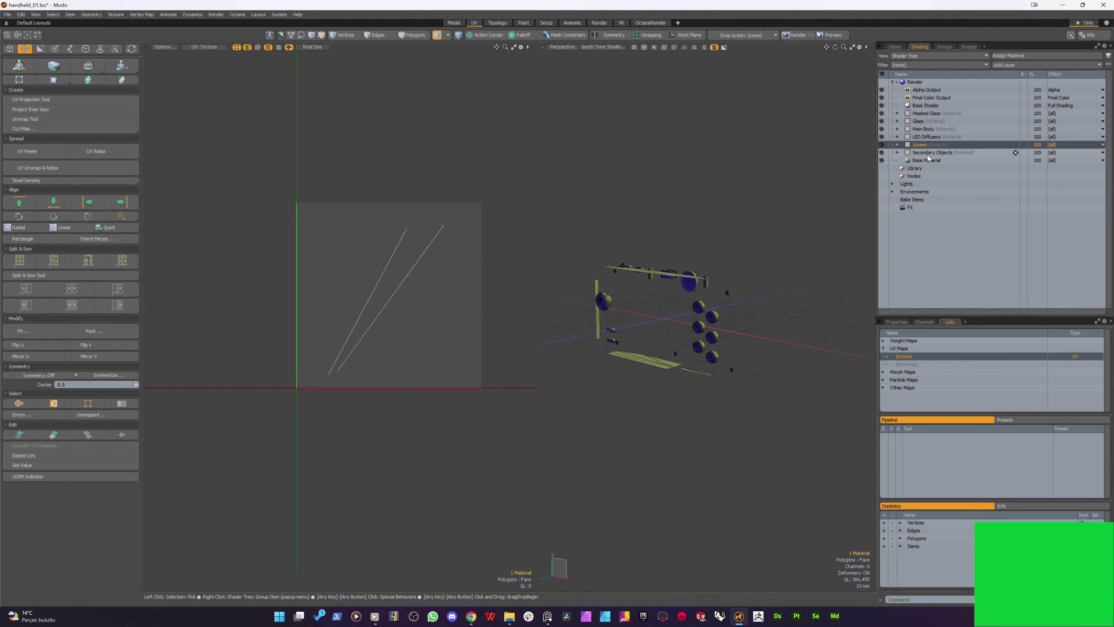
click(929, 153)
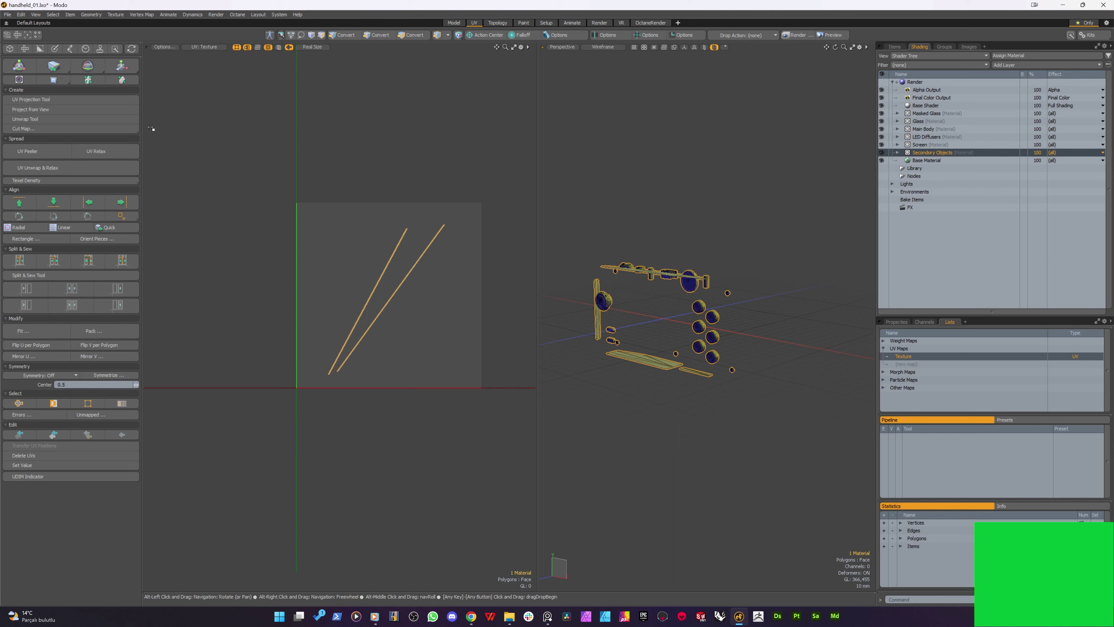
key(3)
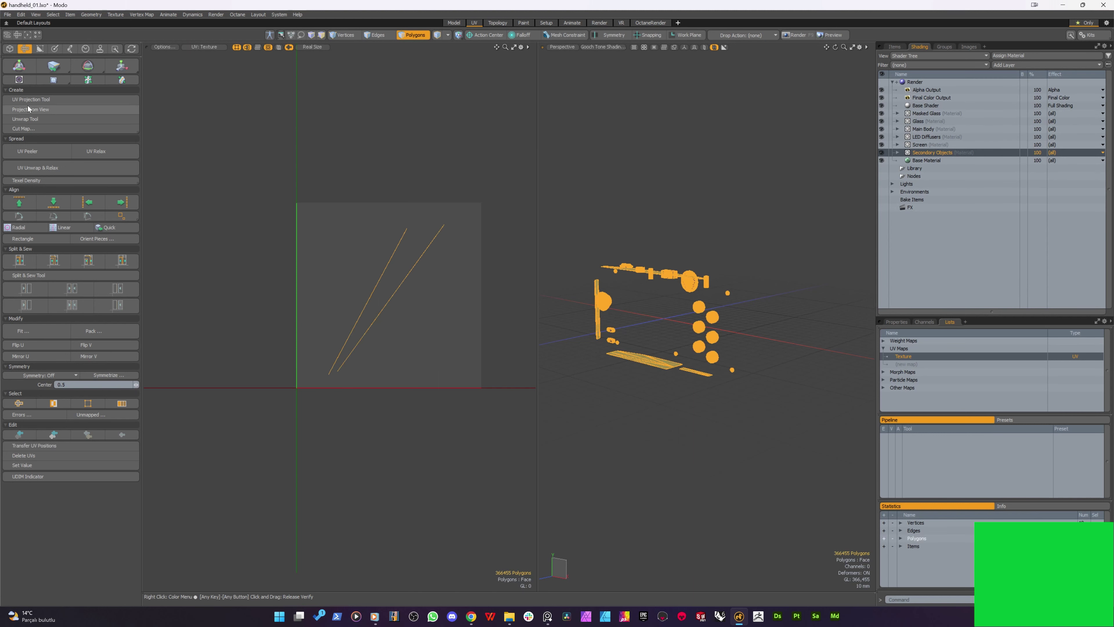
click(35, 99)
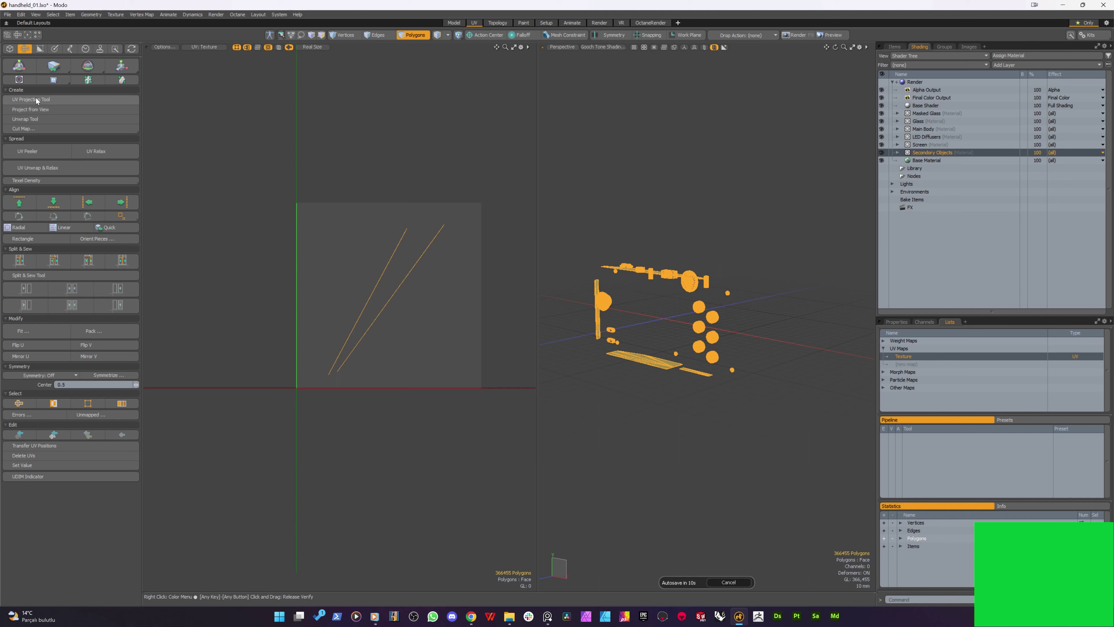
click(411, 258)
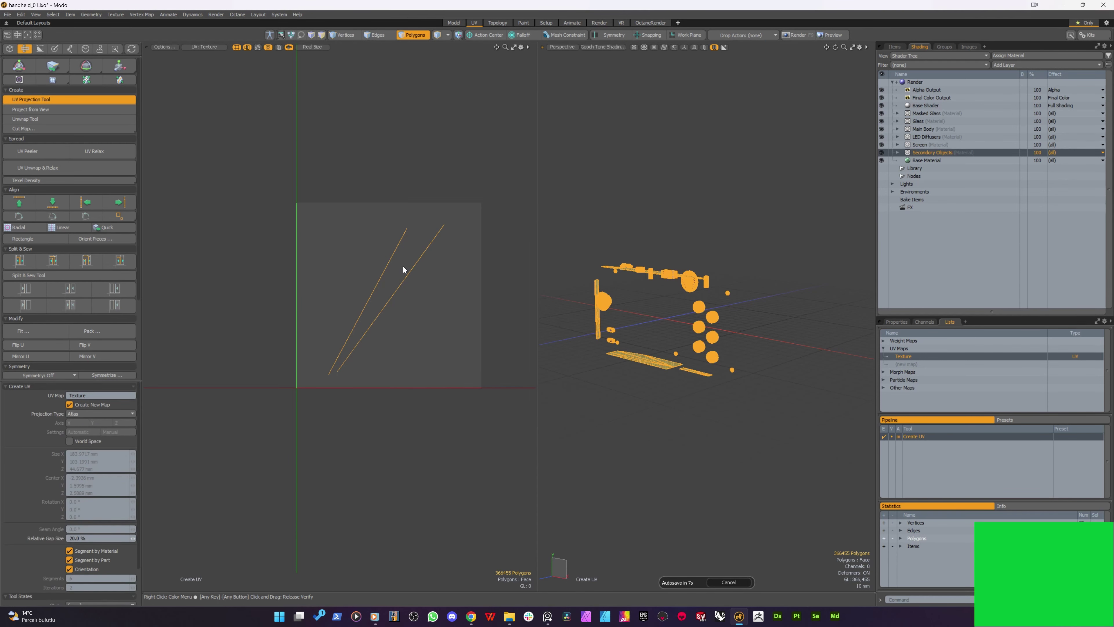
scroll(383, 342, up, 6)
scroll(382, 342, down, 5)
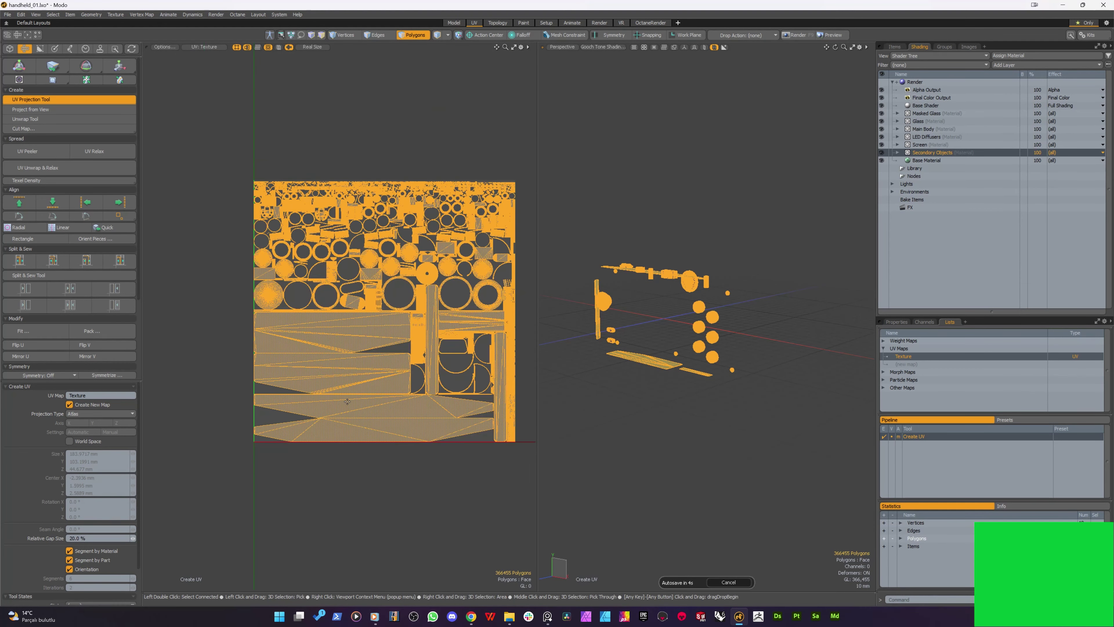
scroll(358, 311, up, 5)
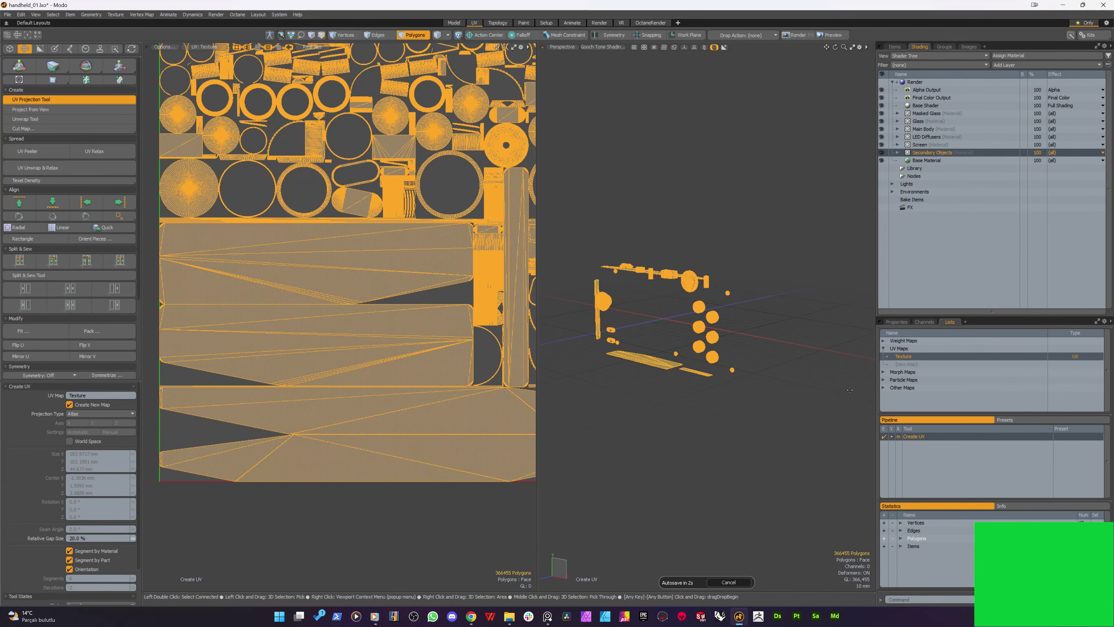
scroll(589, 349, up, 4)
alt+drag(589, 349, 581, 377)
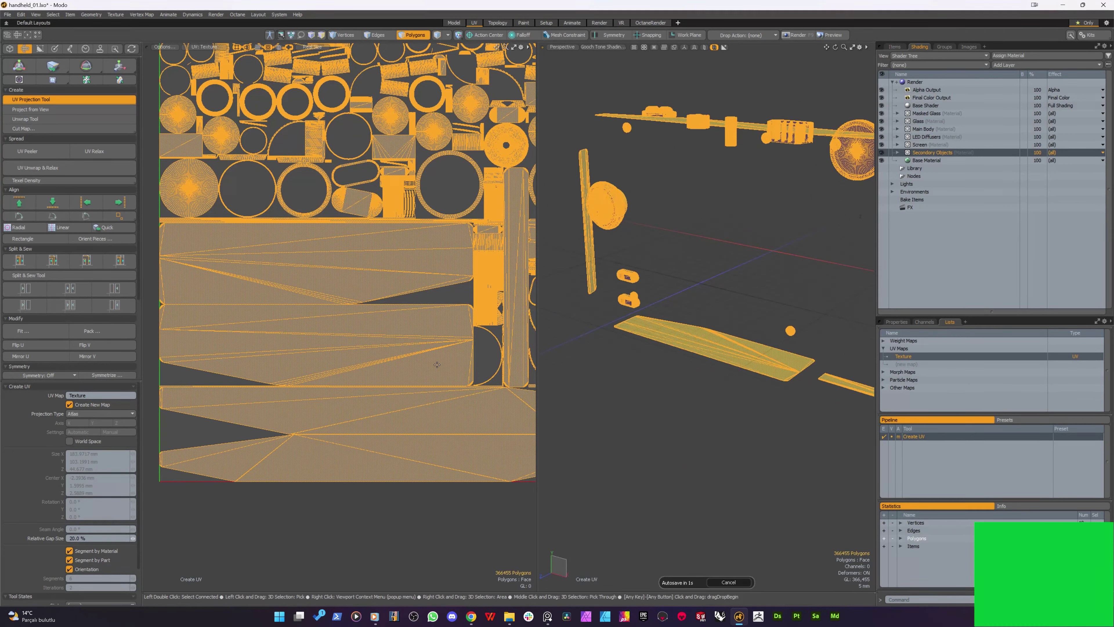
Review how the Secondary Objects UV islands are packed across the UV tile and exit the UV Projection Tool
scroll(408, 345, down, 2)
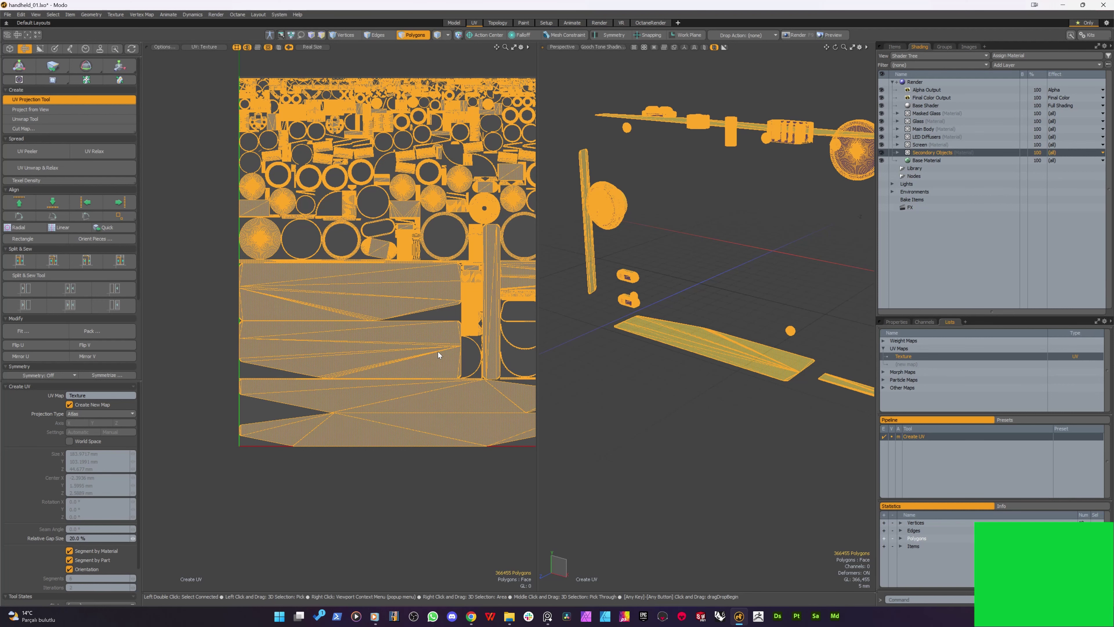
scroll(384, 302, down, 2)
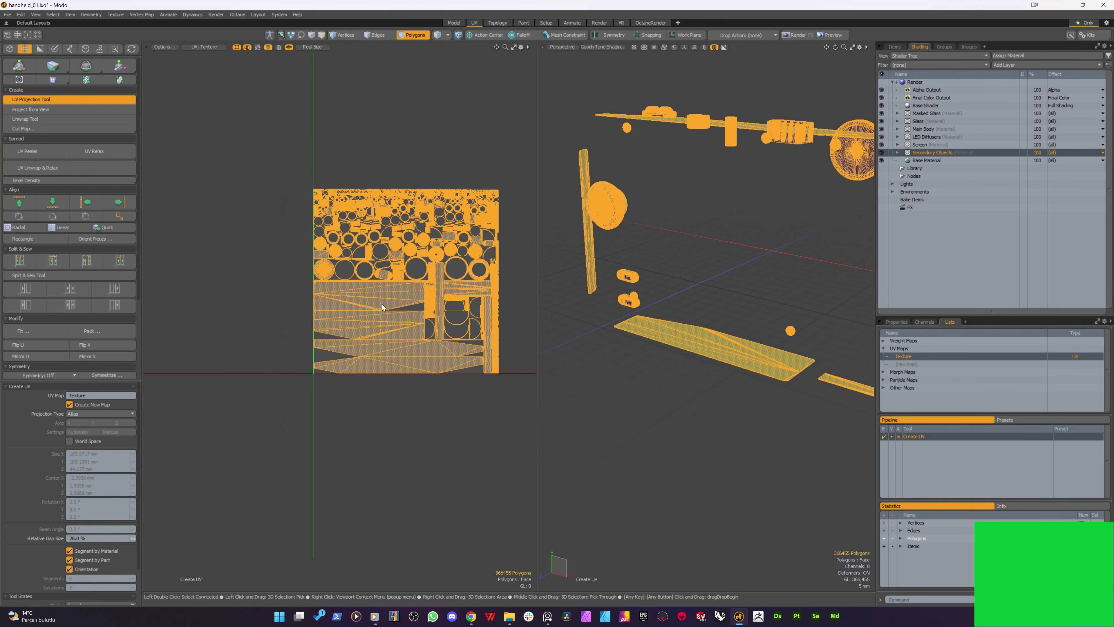
scroll(326, 303, up, 4)
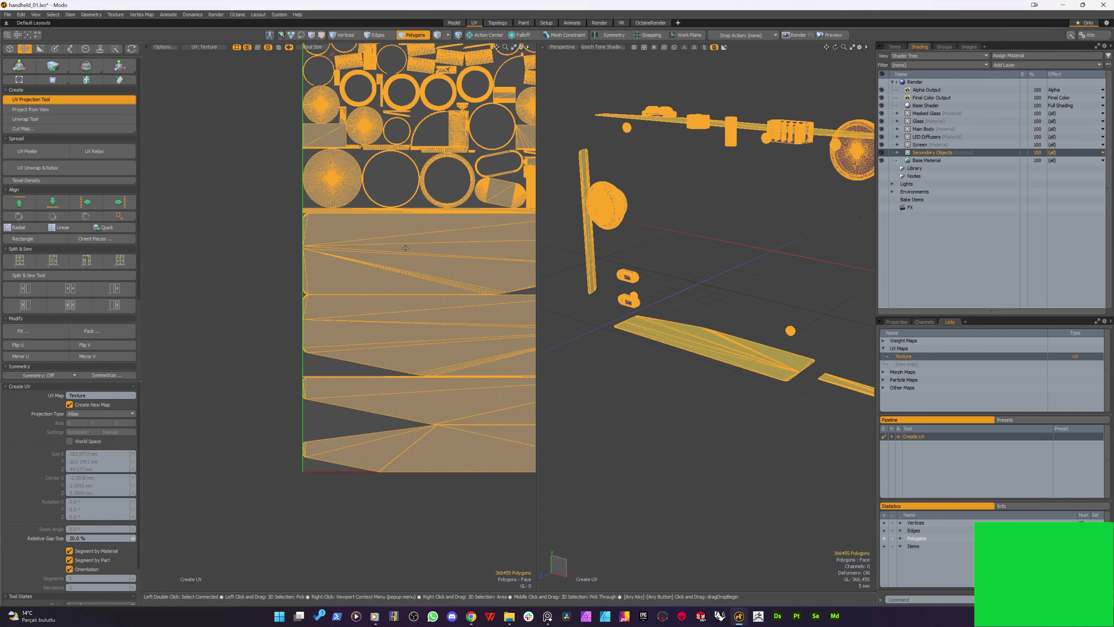
scroll(395, 321, down, 3)
alt+shift+drag(439, 288, 315, 291)
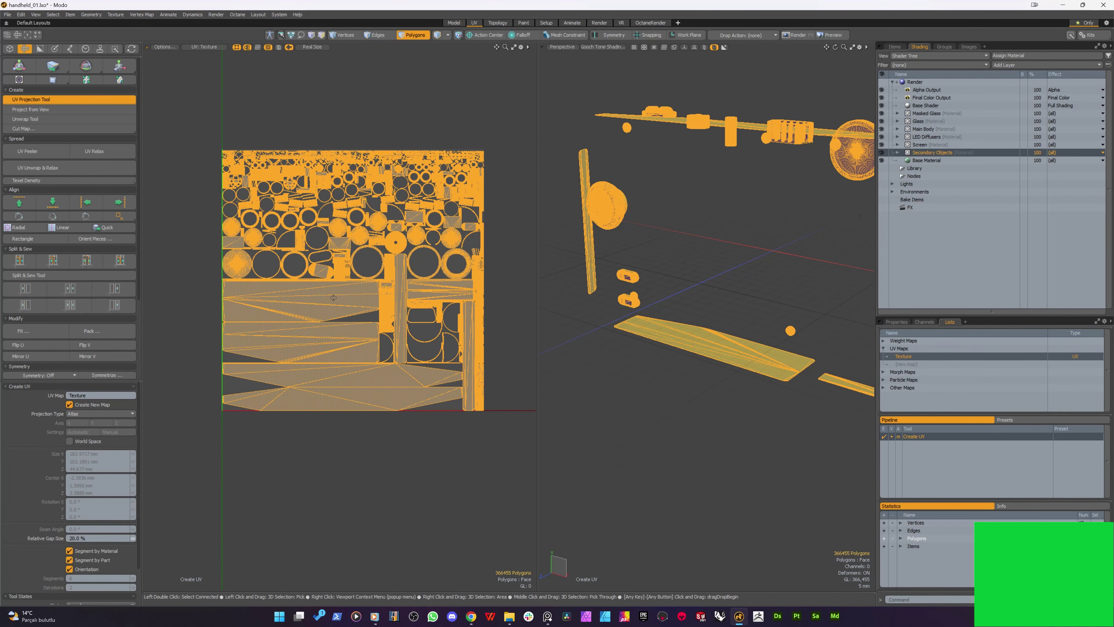
key(space)
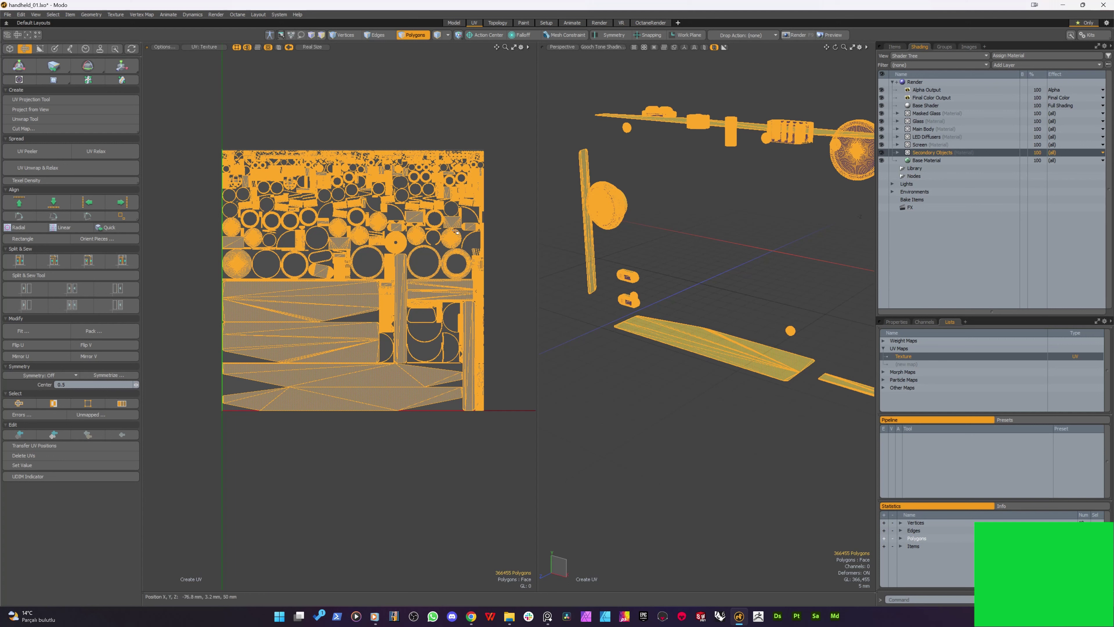
Unhide all hidden polygons of the console and clear the polygon selection
alt+drag(658, 303, 719, 310)
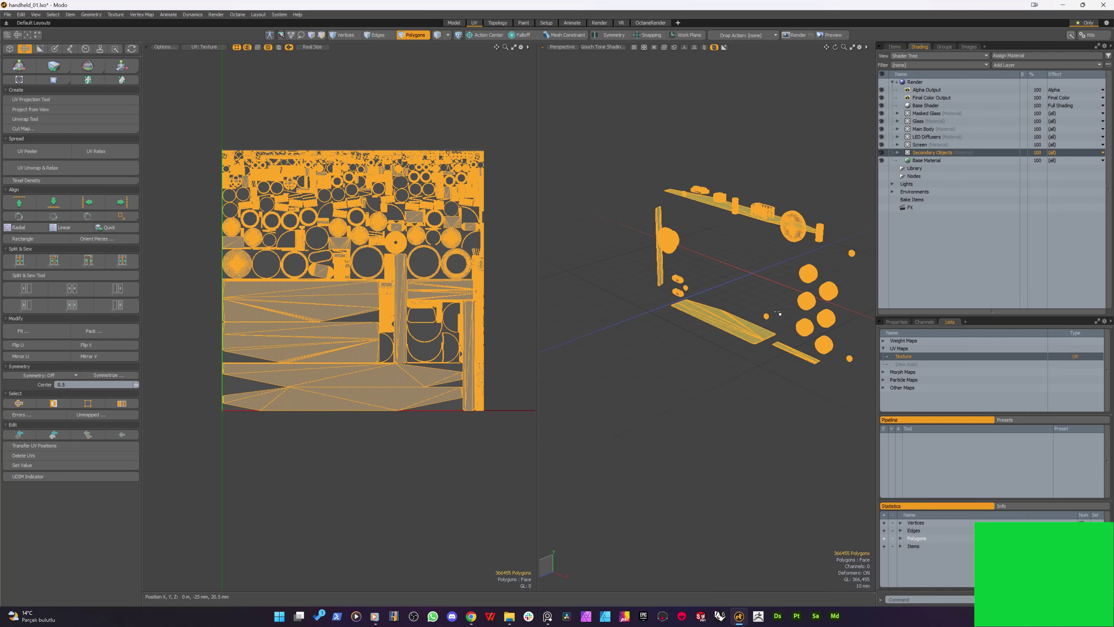
key(alt)
key(u)
alt+drag(700, 279, 719, 314)
click(711, 389)
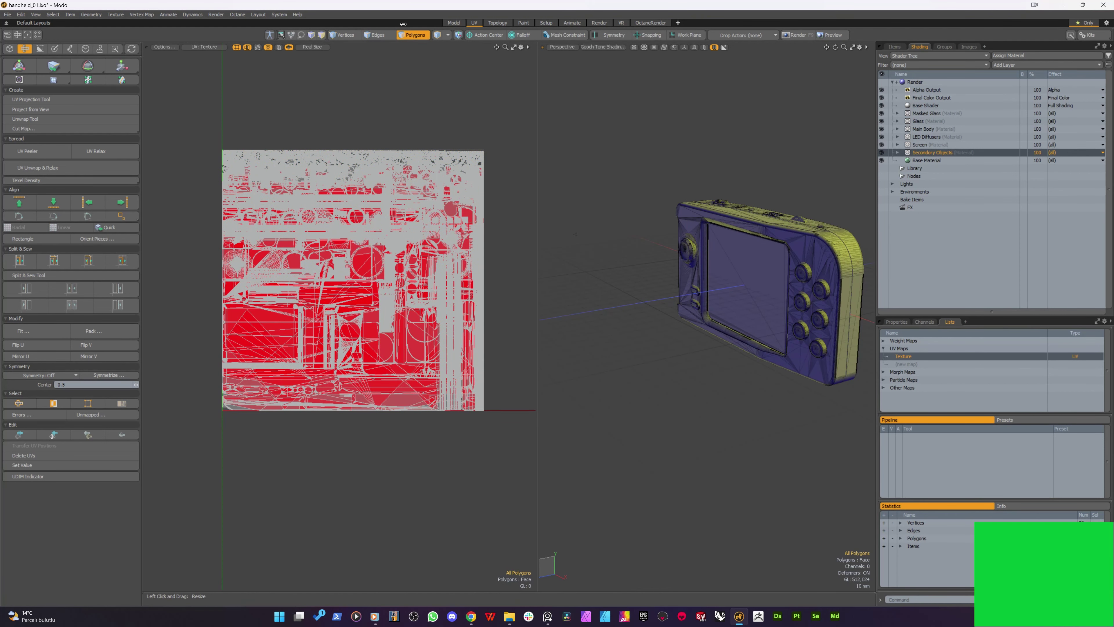
Return to the Model layout with the whole console in view and save the scene
click(454, 23)
scroll(526, 358, up, 6)
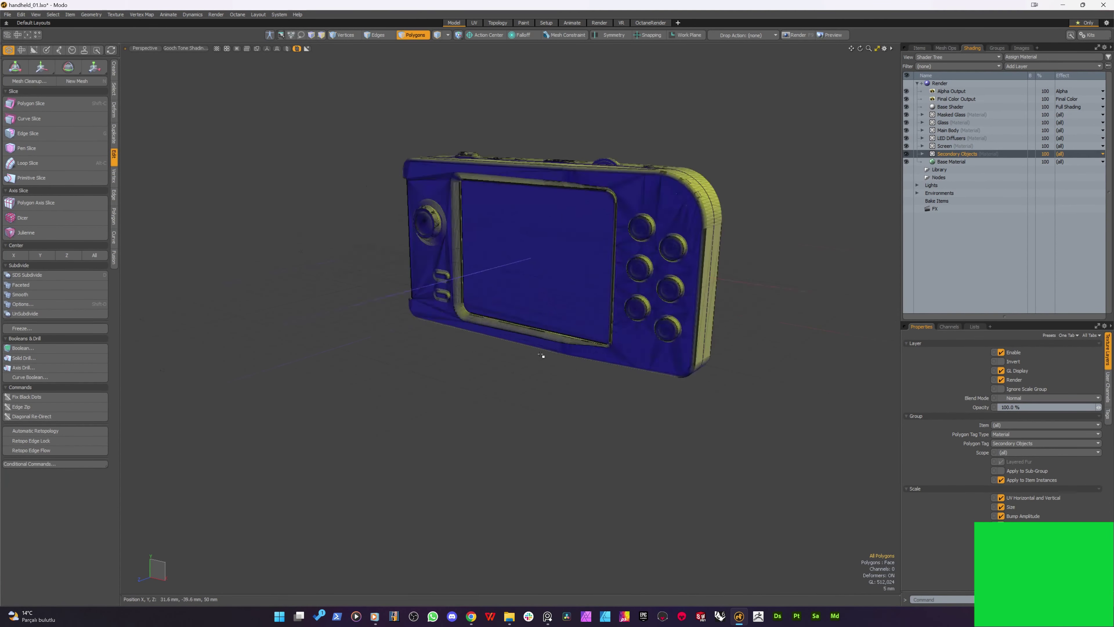
scroll(452, 450, down, 4)
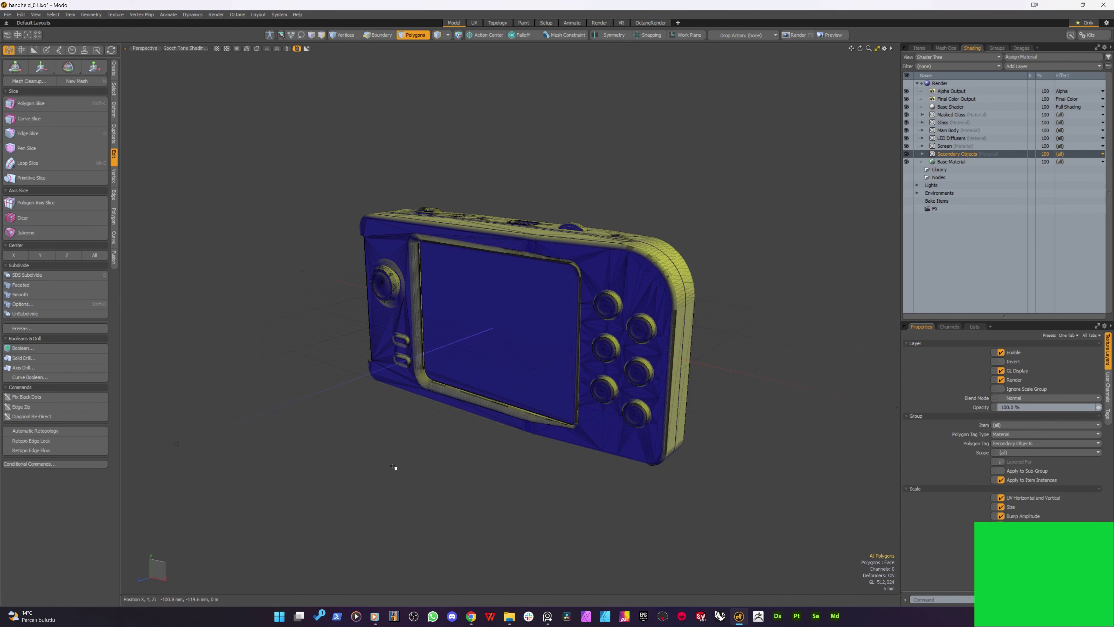
key(ctrl+s)
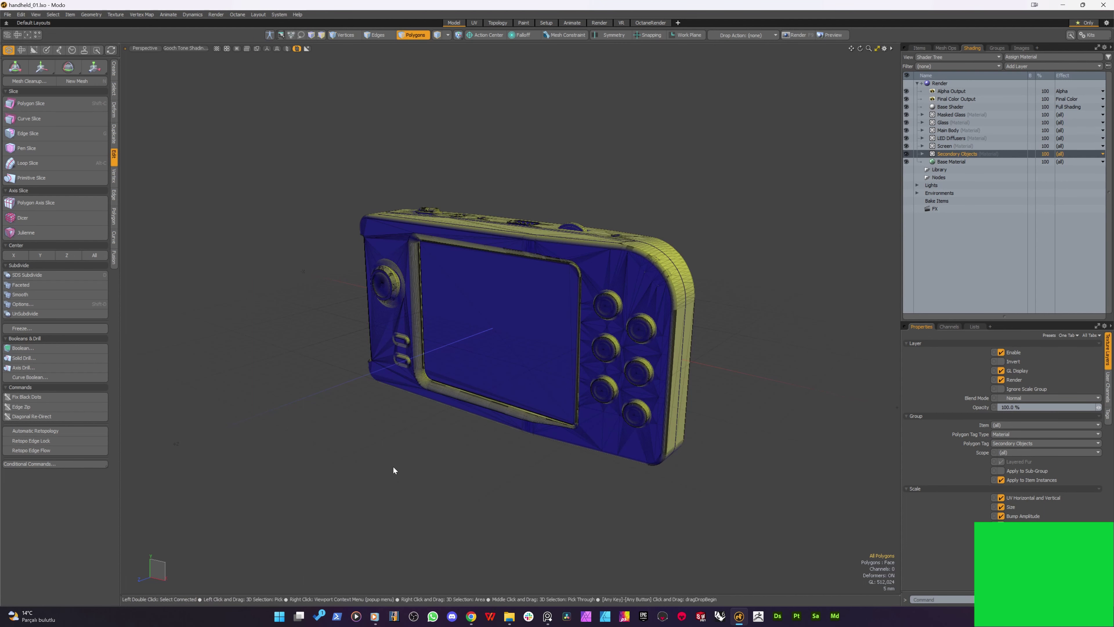
key(alt)
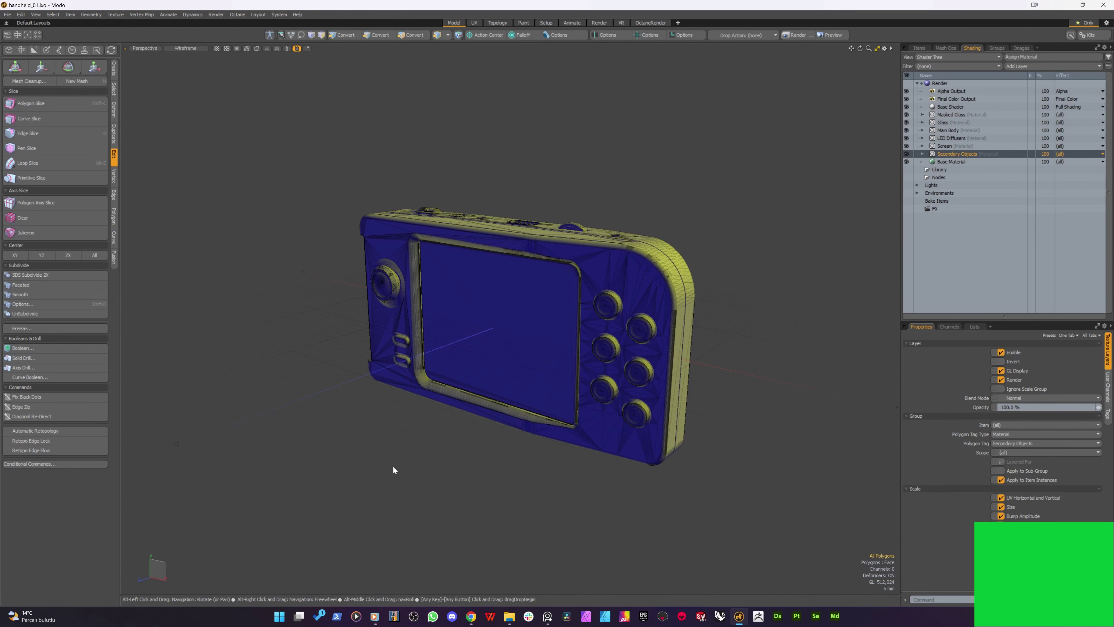